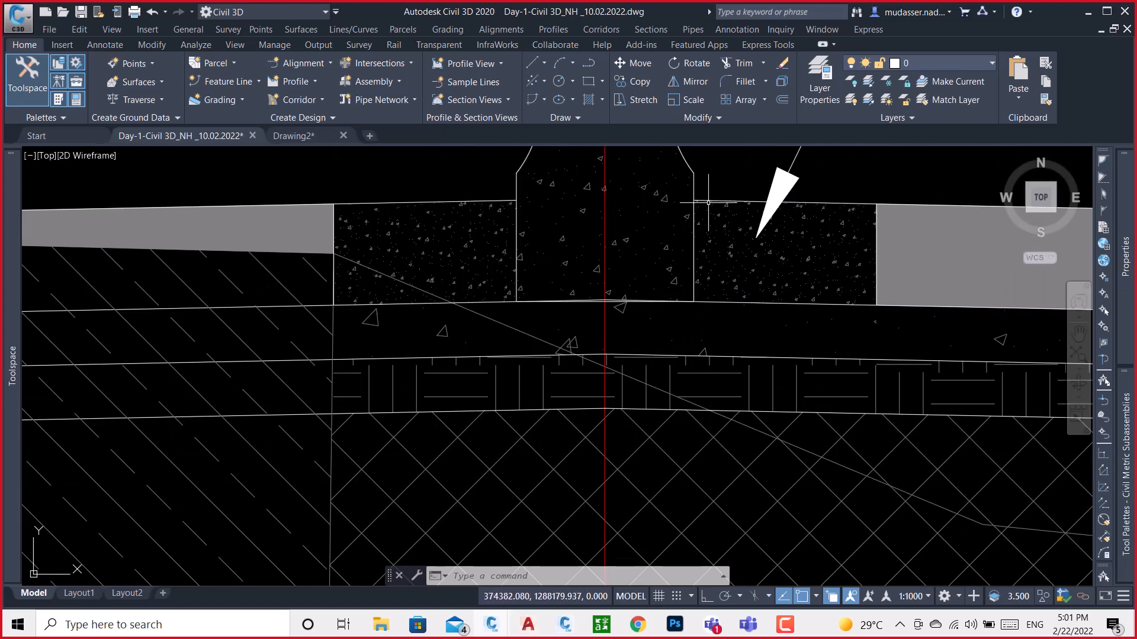
Examine the New Jersey crash barrier and the adjoining PCC M-10 fill where they meet the pavement at the median
middle_click_drag(723, 232, 541, 272)
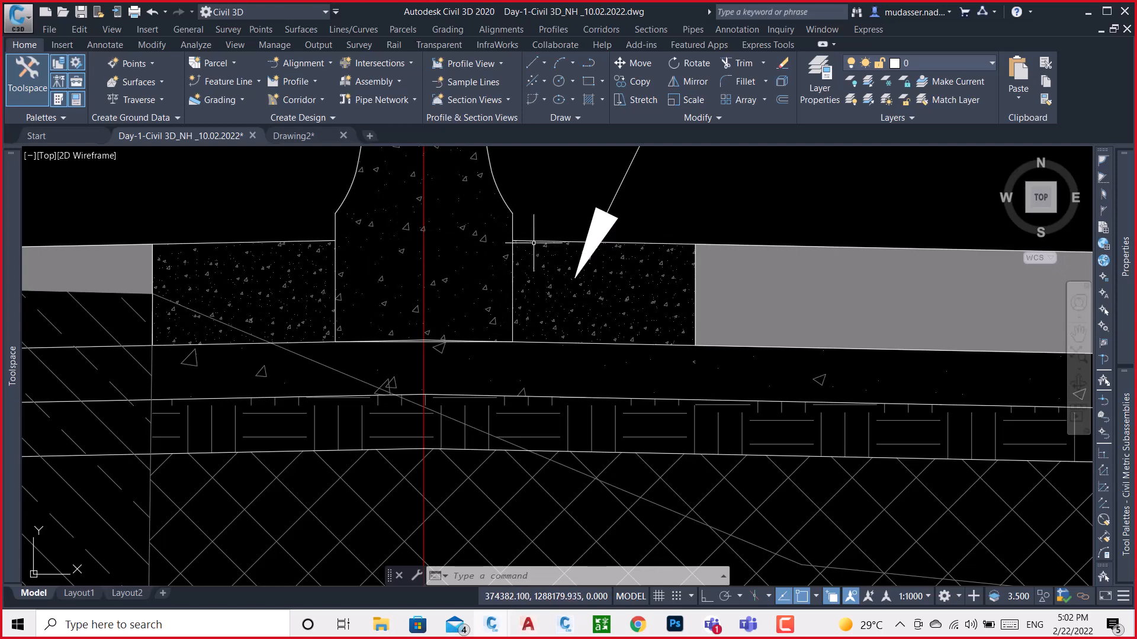
middle_click_drag(470, 241, 485, 349)
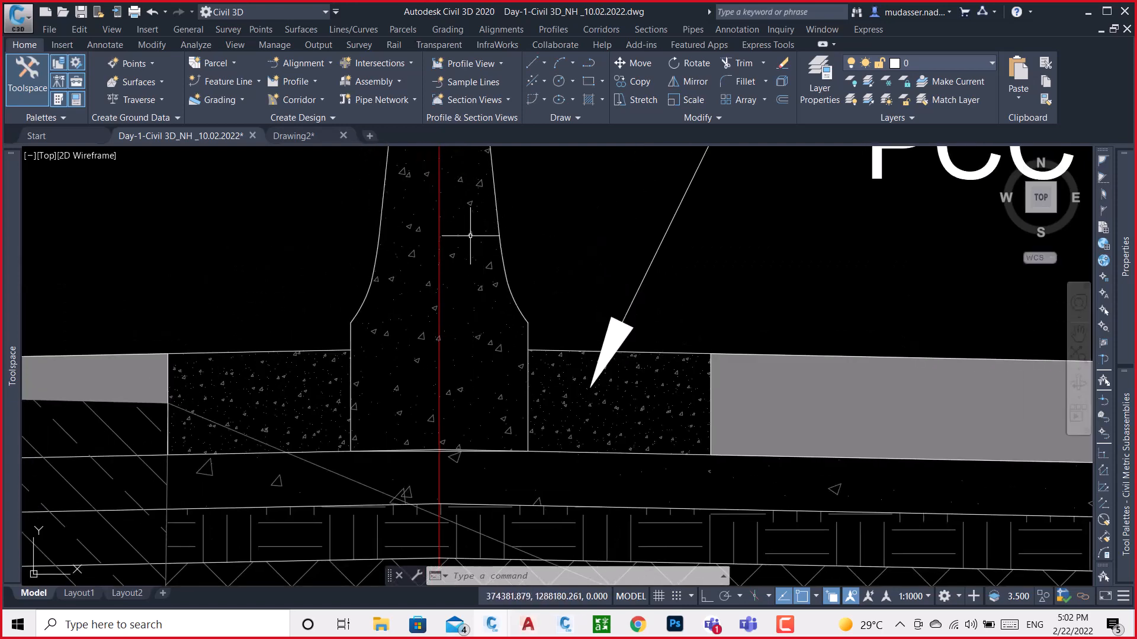
scroll(474, 322, "down", 2)
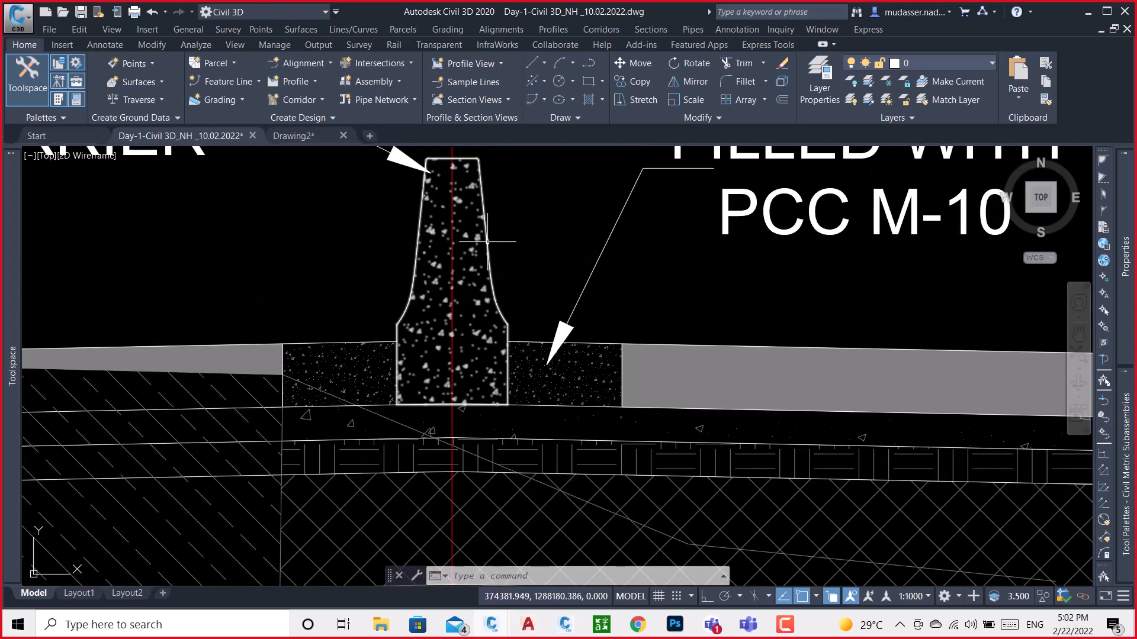
mouse_move(487, 241)
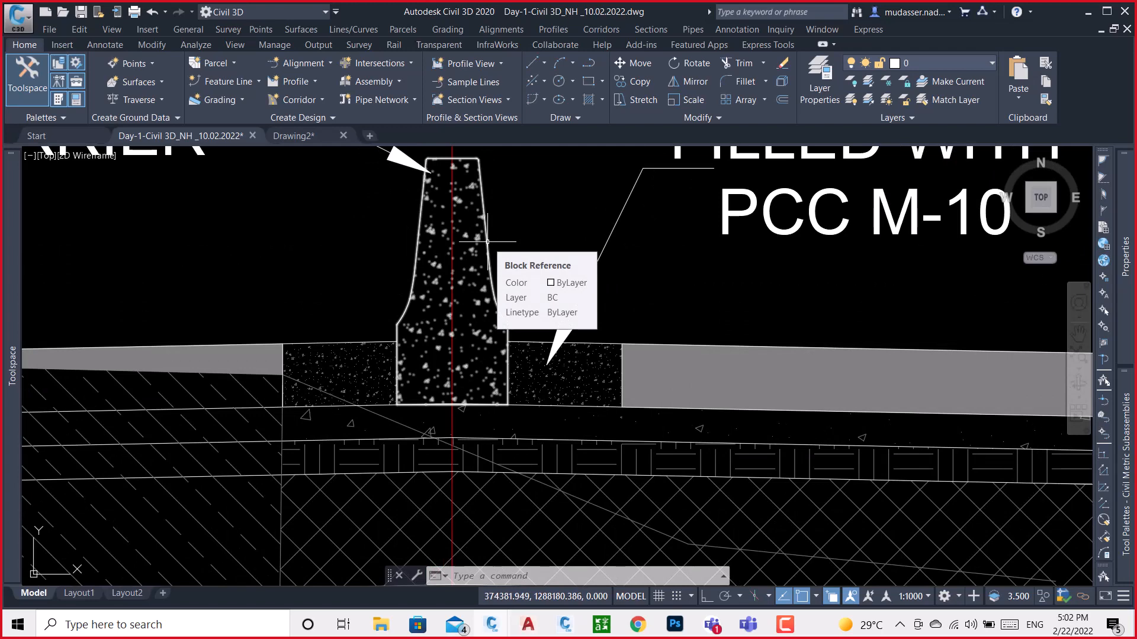
scroll(498, 330, "up", 4)
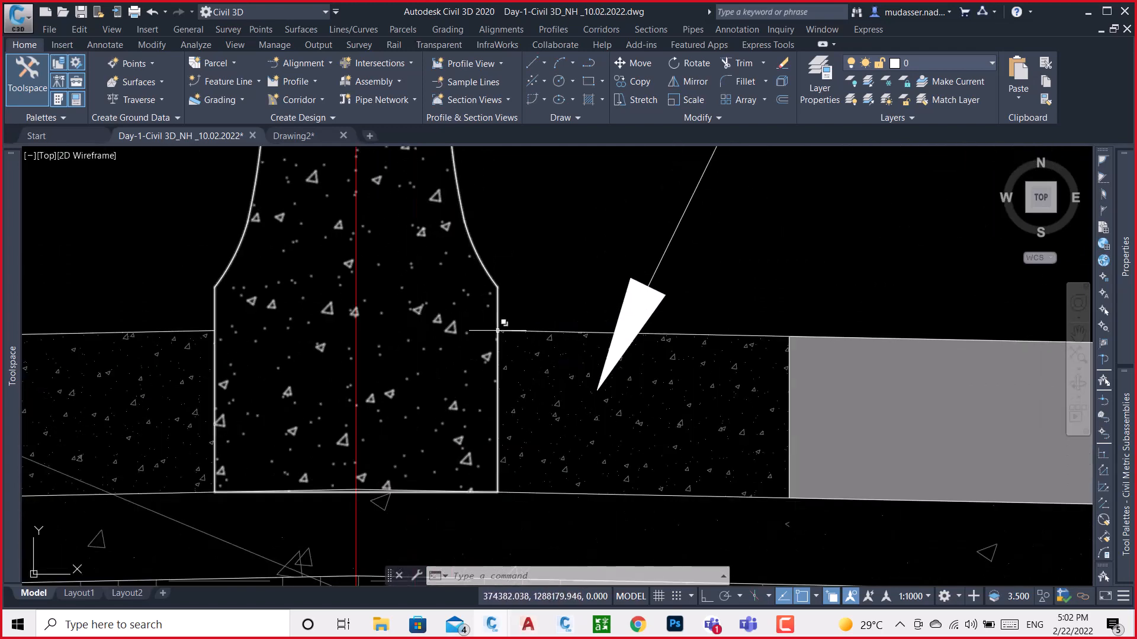
mouse_move(498, 331)
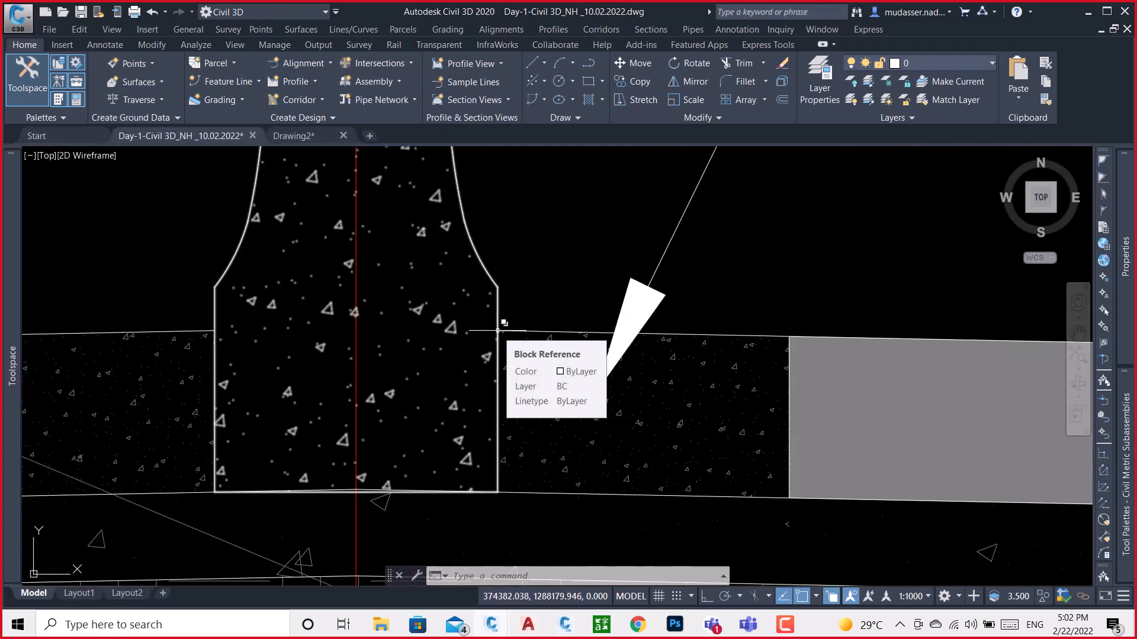
scroll(498, 330, "down", 2)
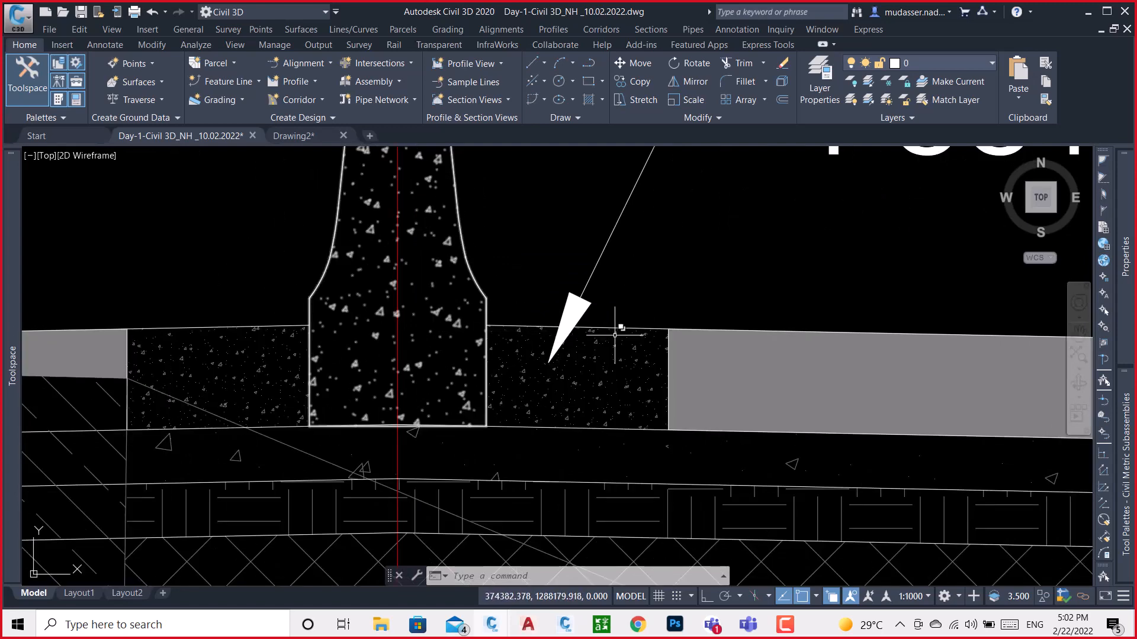
scroll(552, 355, "down", 4)
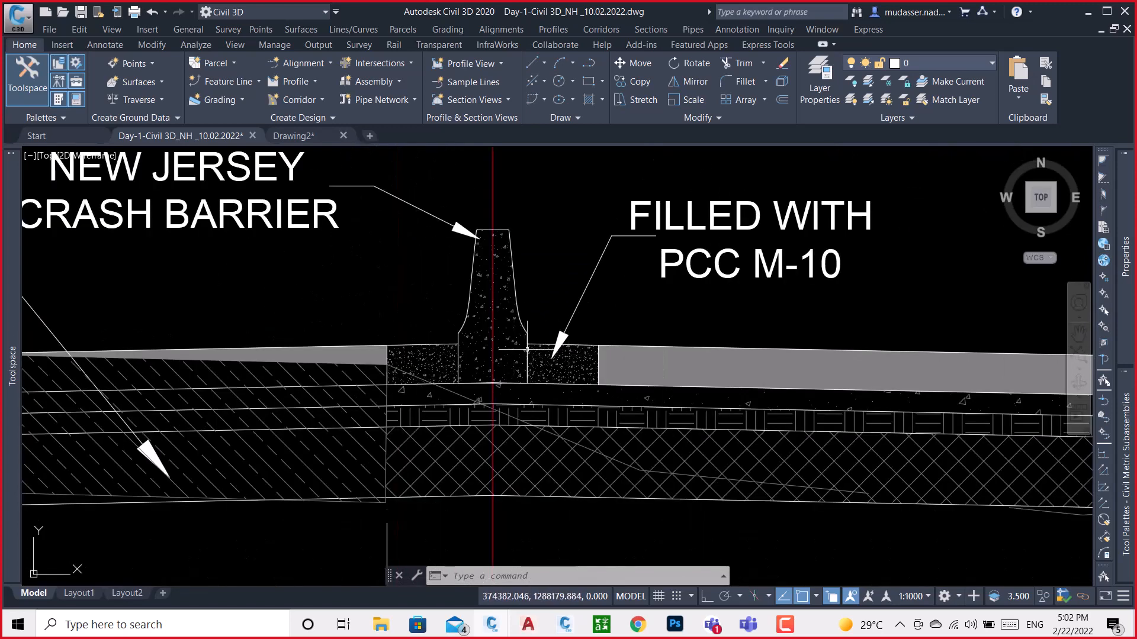
scroll(520, 352, "up", 1)
scroll(428, 345, "down", 3)
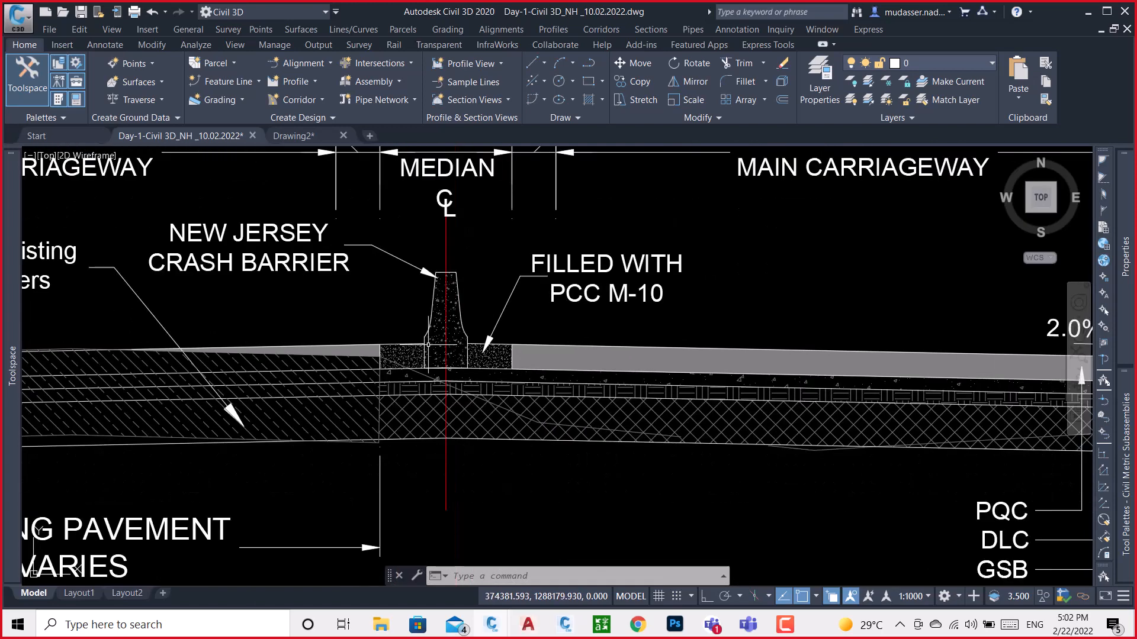
Follow the main carriageway to the kerb beside the M.S. railing median and select the kerb's sloped face line for inspection
middle_click_drag(651, 357, 368, 371)
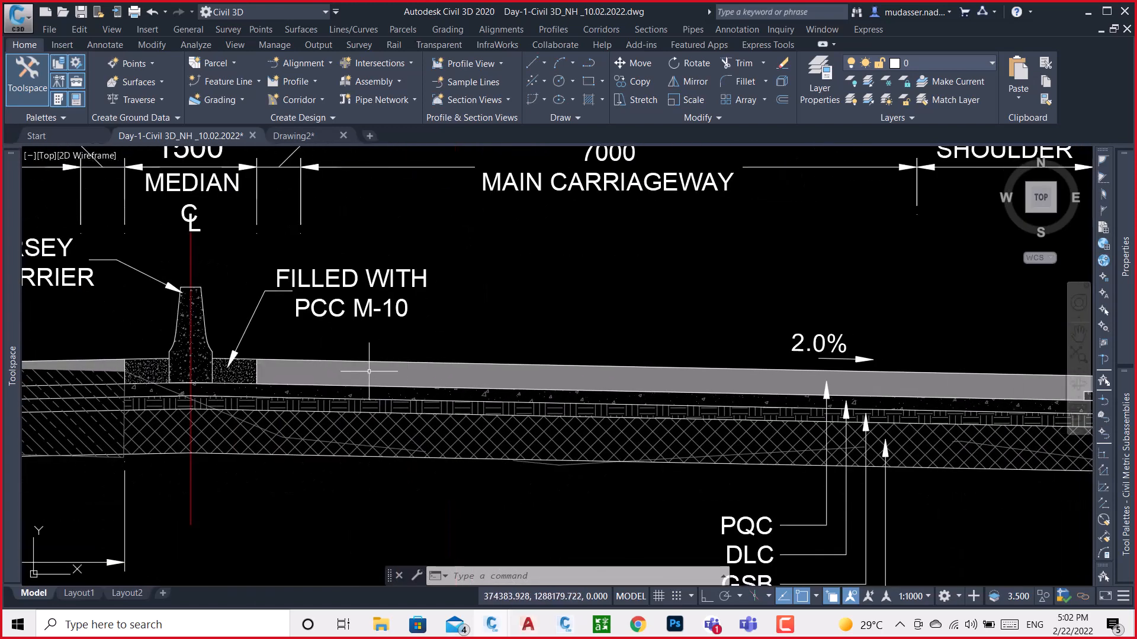
middle_click_drag(767, 373, 495, 378)
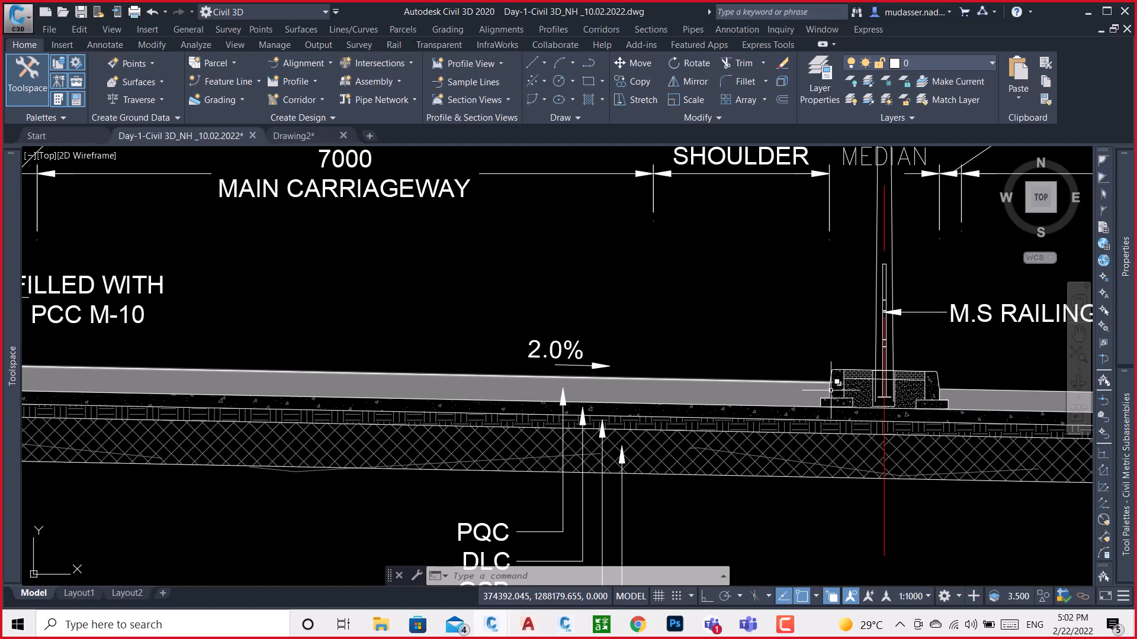
scroll(836, 382, "up", 2)
scroll(829, 379, "up", 5)
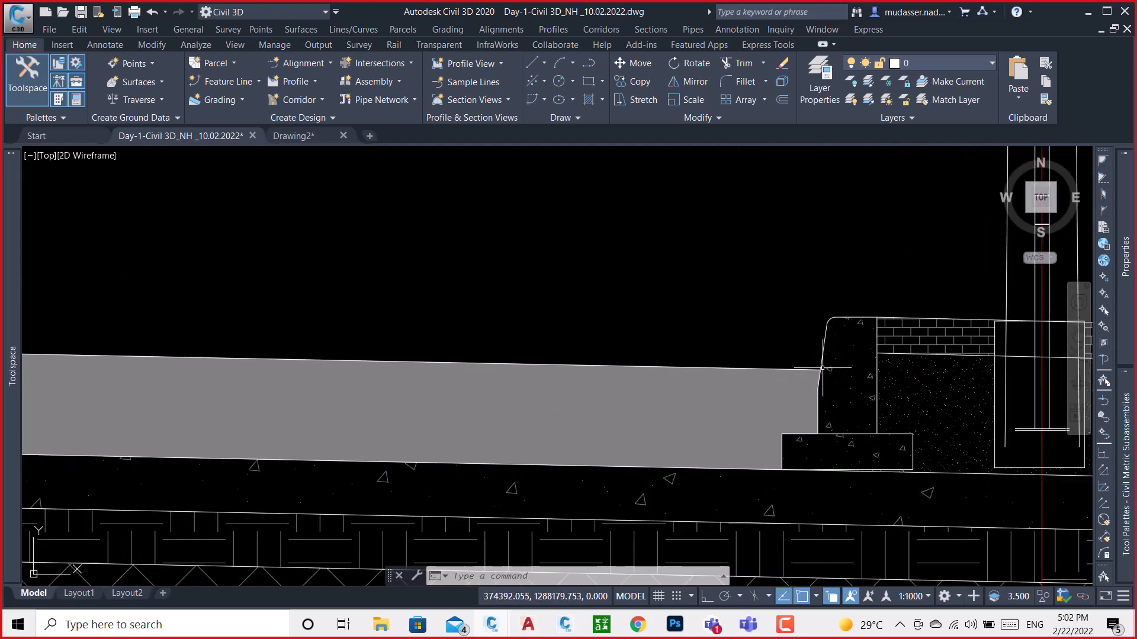
scroll(818, 375, "up", 4)
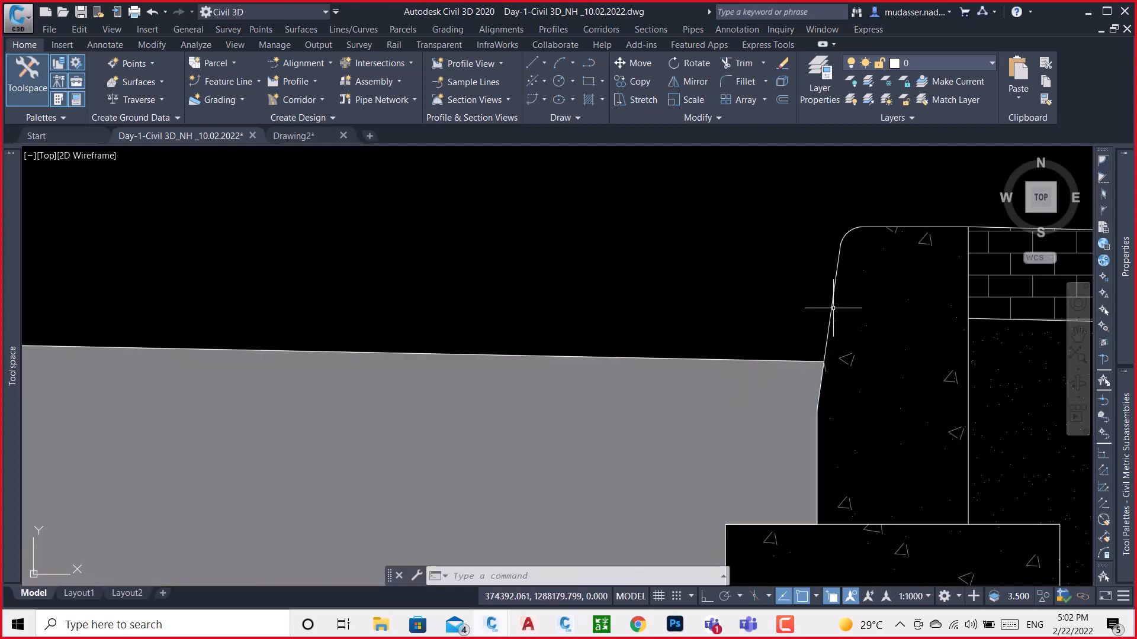
left_click(838, 256)
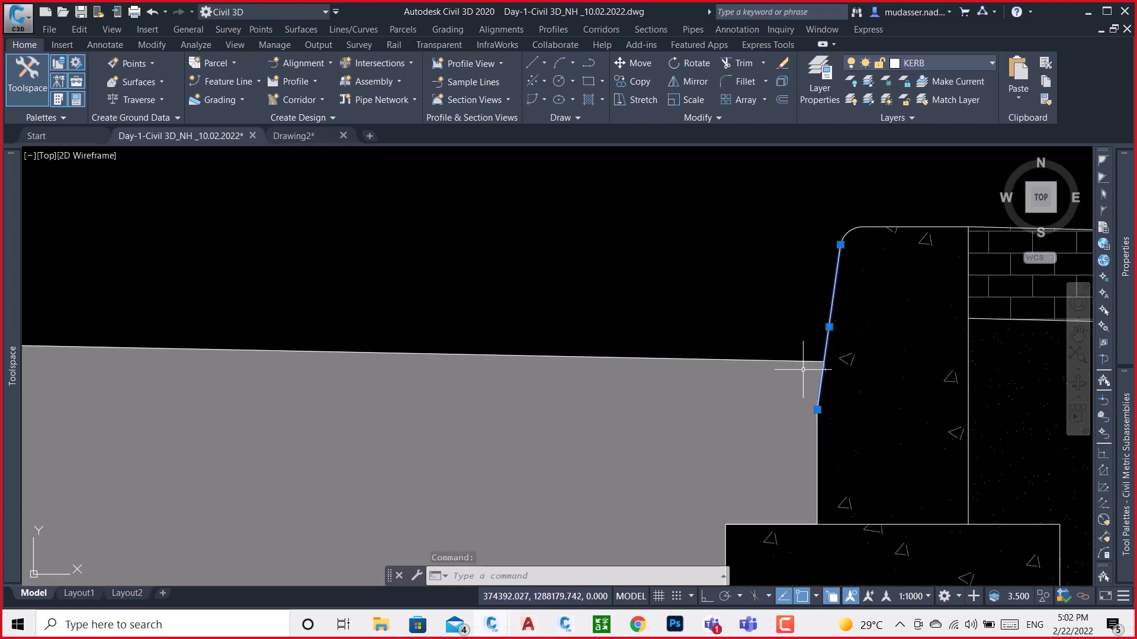
scroll(806, 367, "up", 2)
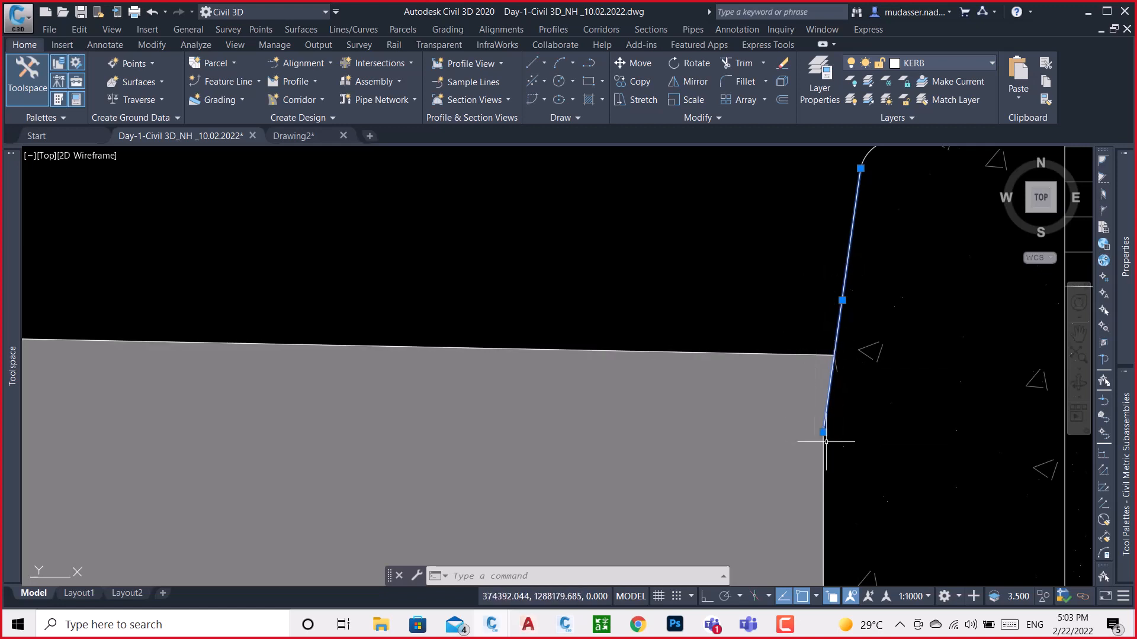
scroll(684, 370, "down", 2)
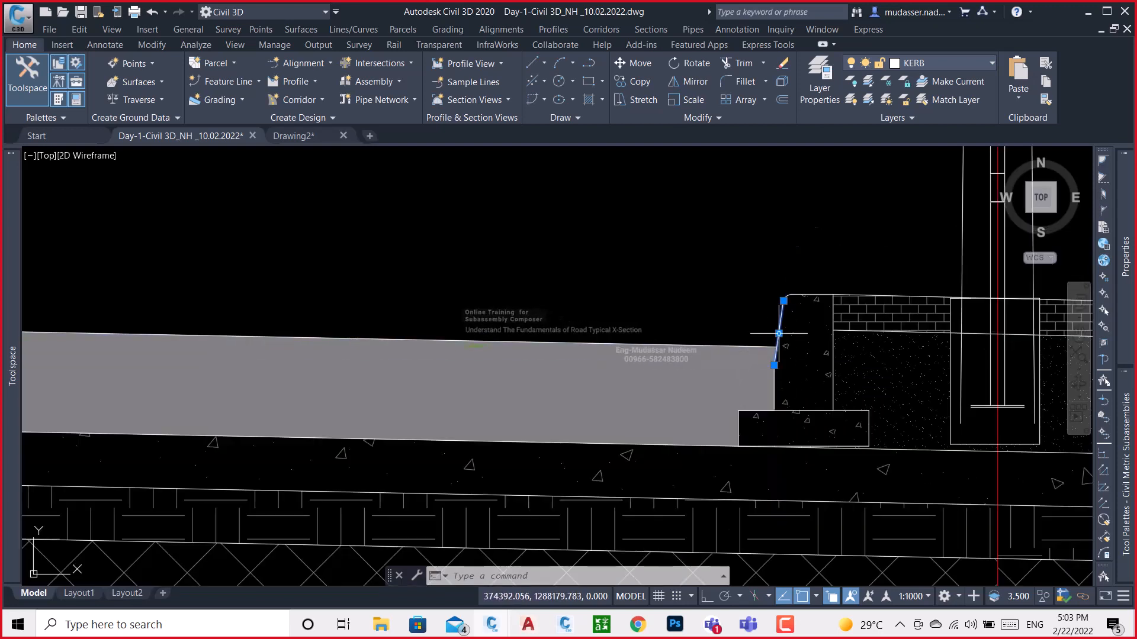
Examine the kerb's foundation, rounded top and sloped face, including where the carriageway pavement meets them
scroll(776, 358, "down", 3)
scroll(768, 348, "up", 3)
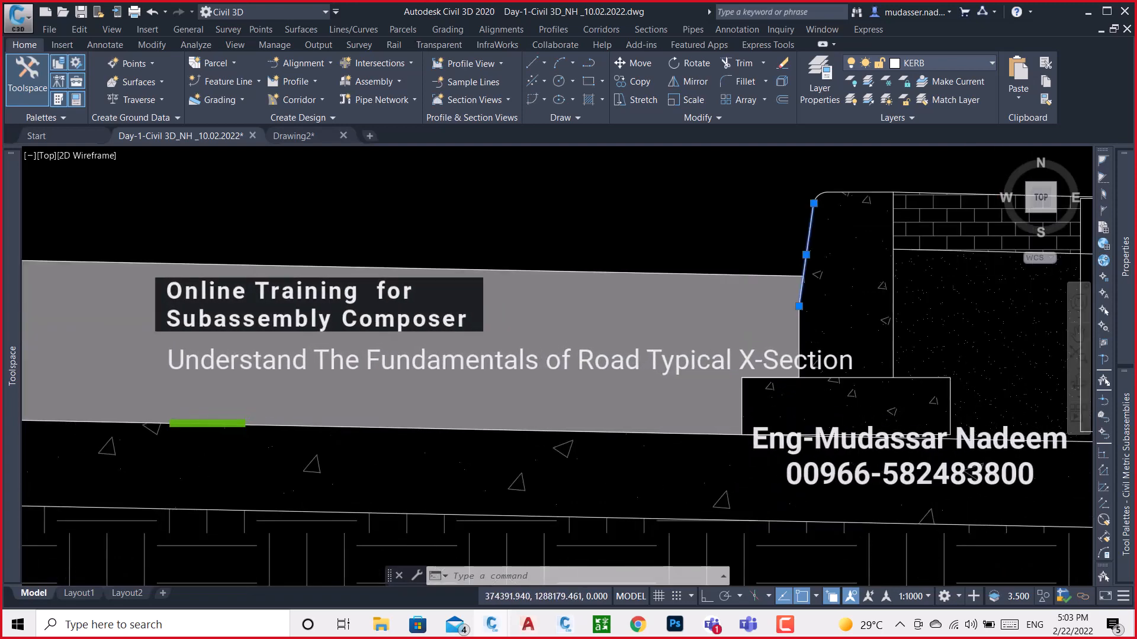
scroll(749, 431, "up", 3)
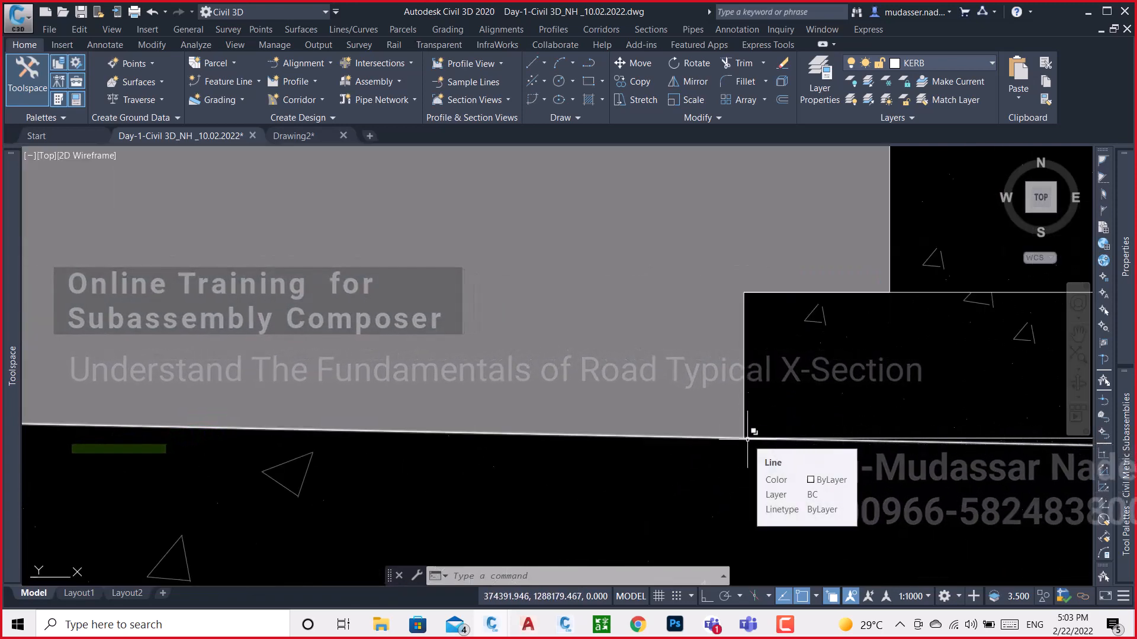
scroll(658, 486, "down", 5)
scroll(768, 313, "up", 5)
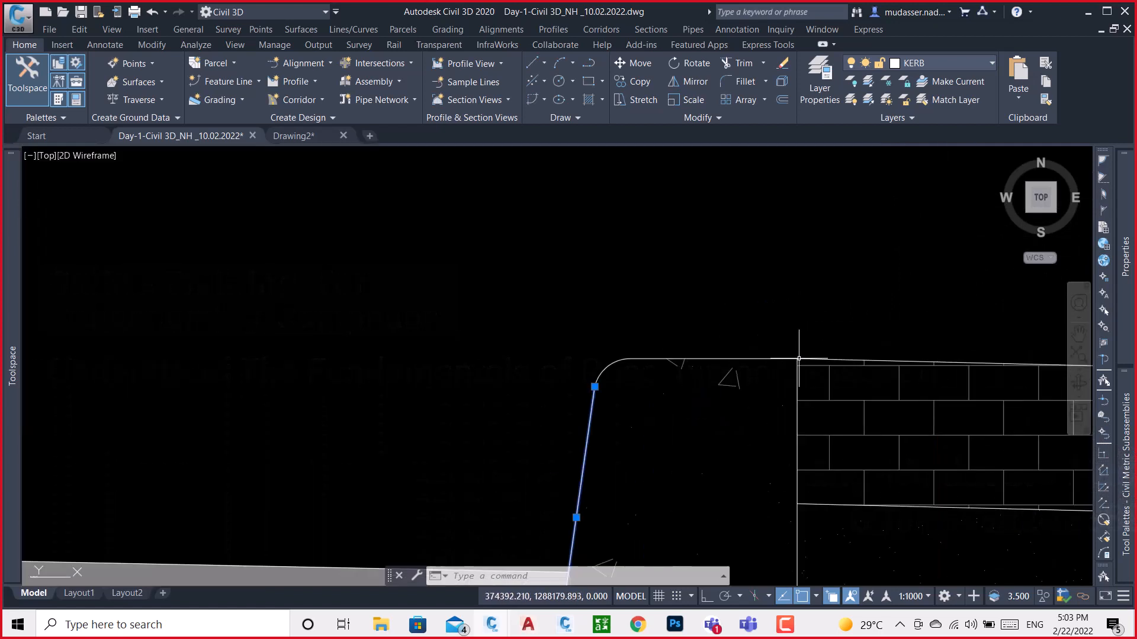
scroll(806, 290, "down", 2)
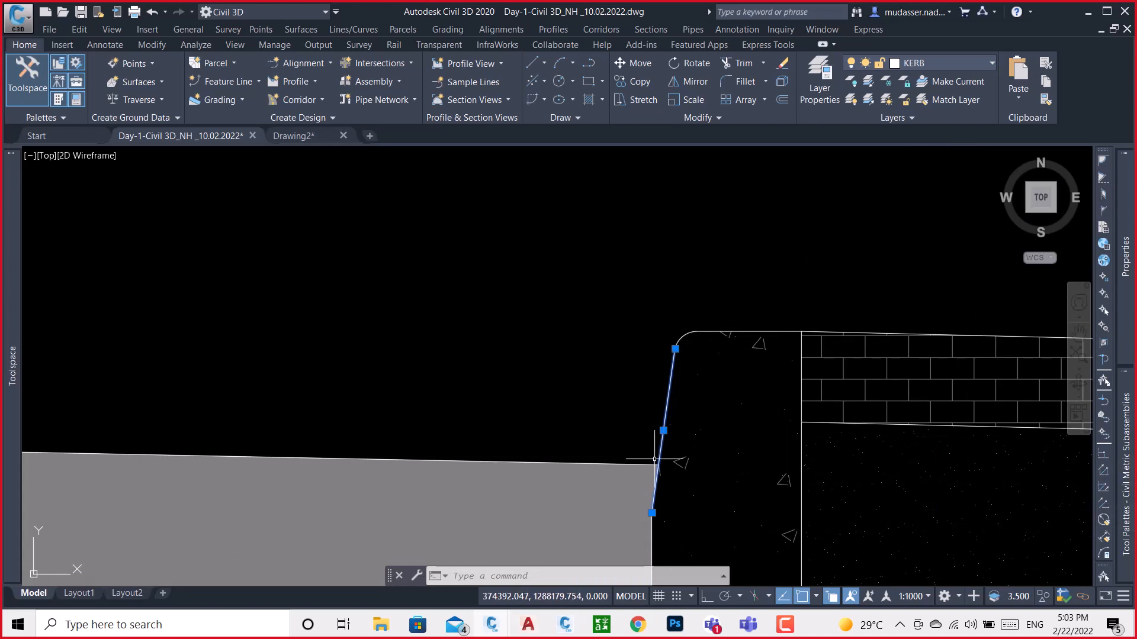
scroll(667, 355, "down", 3)
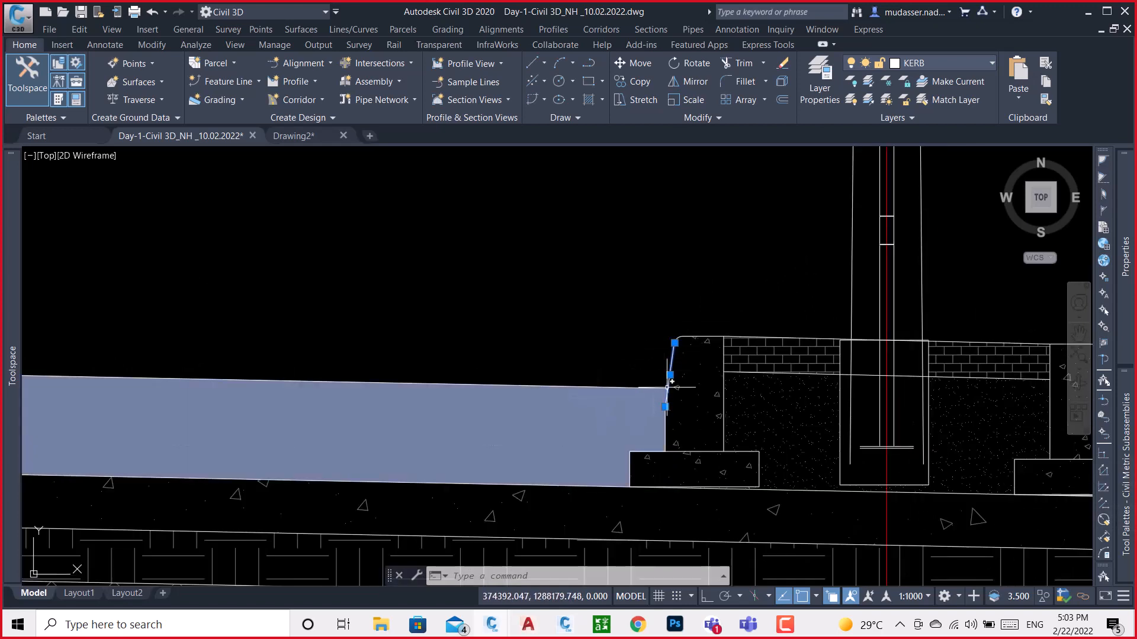
scroll(668, 396, "up", 5)
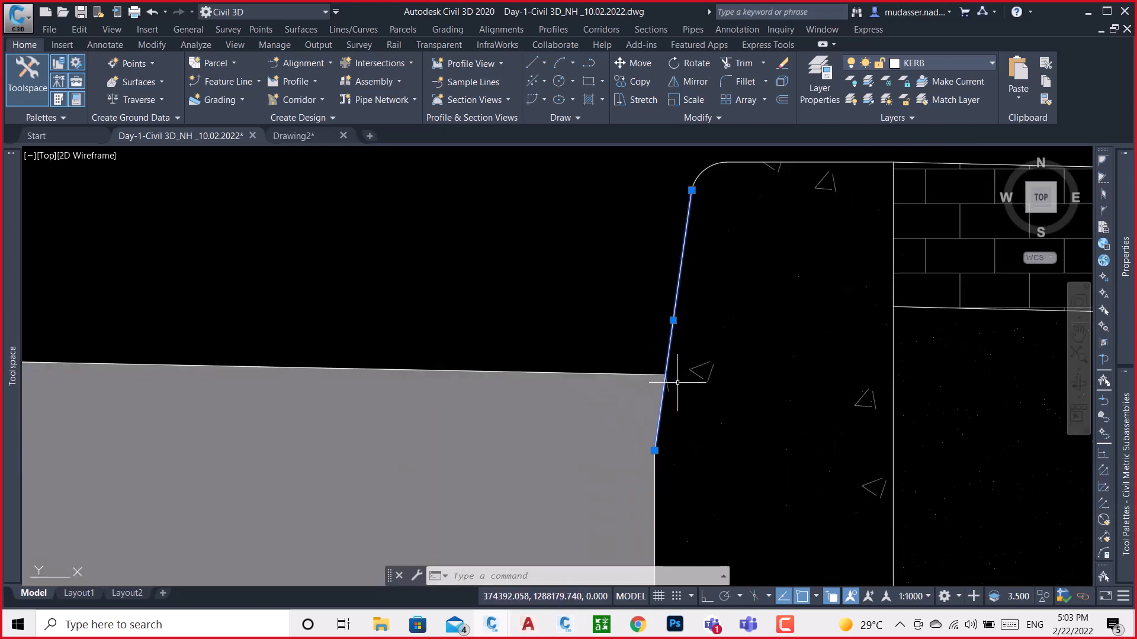
scroll(644, 359, "down", 2)
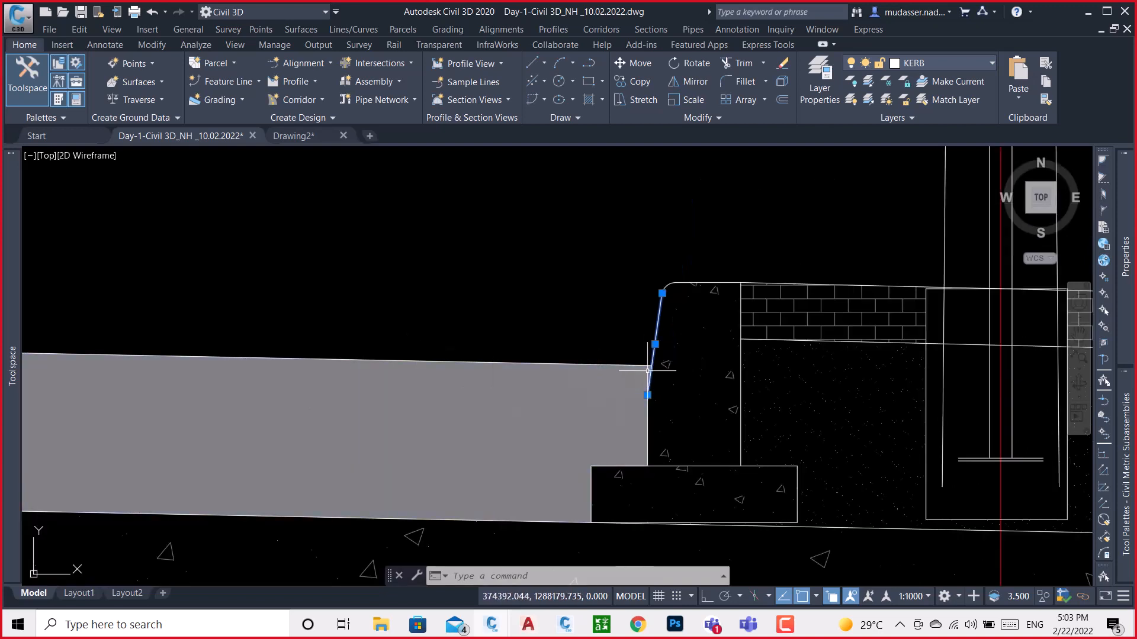
scroll(650, 365, "up", 4)
scroll(607, 397, "down", 4)
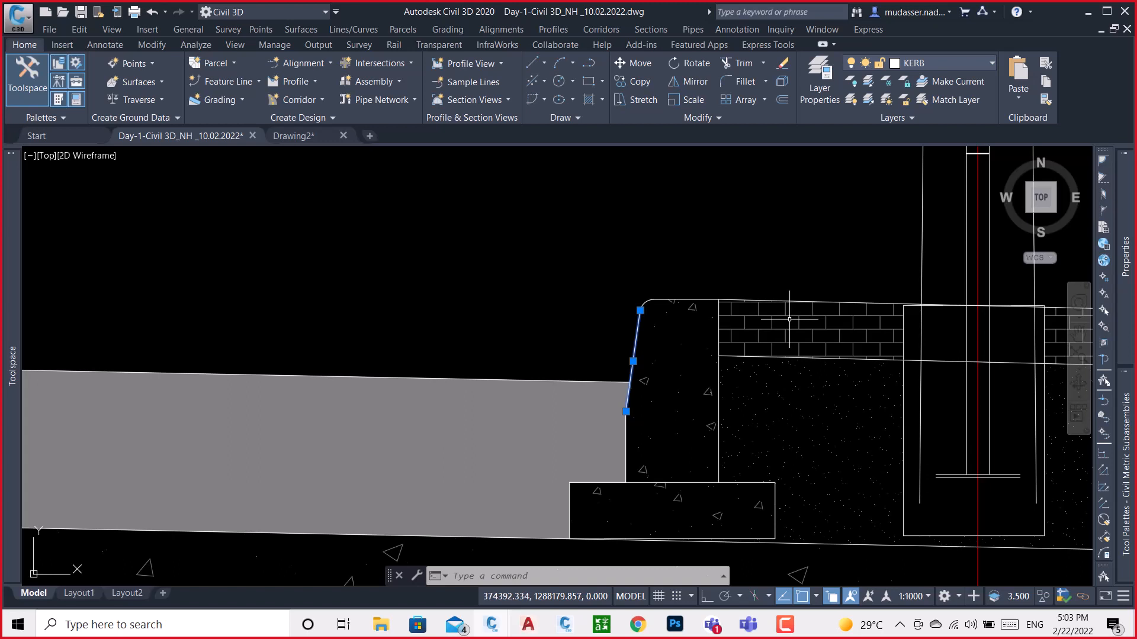
Examine the brick paving and fill behind the kerb up to the railing footing, then clear the kerb line selection
middle_click_drag(818, 319, 719, 330)
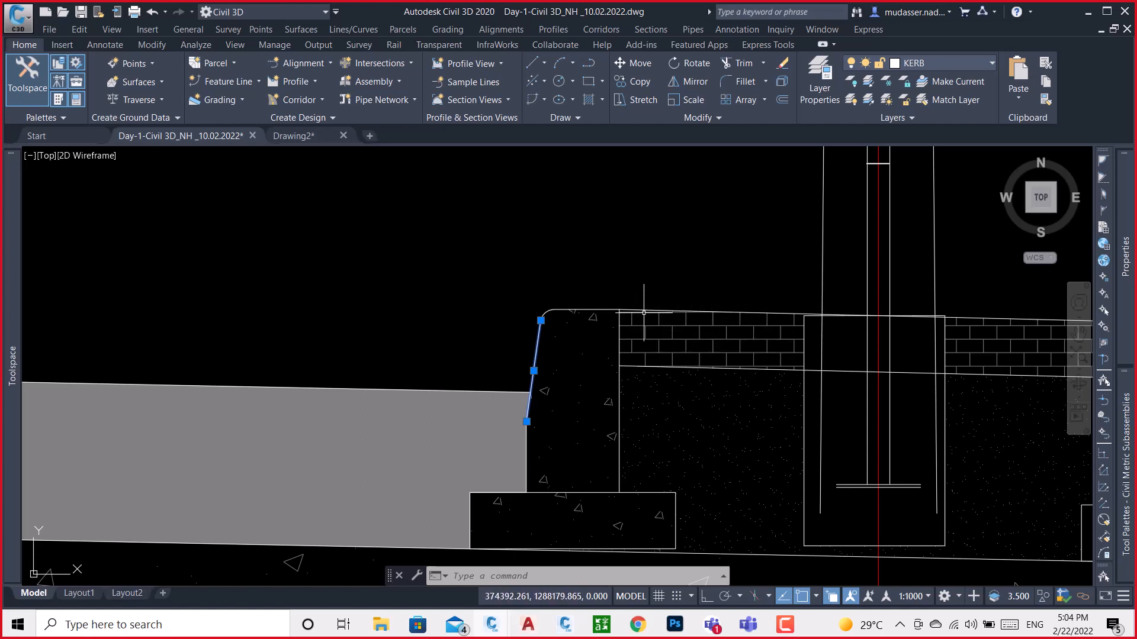
scroll(643, 312, "up", 4)
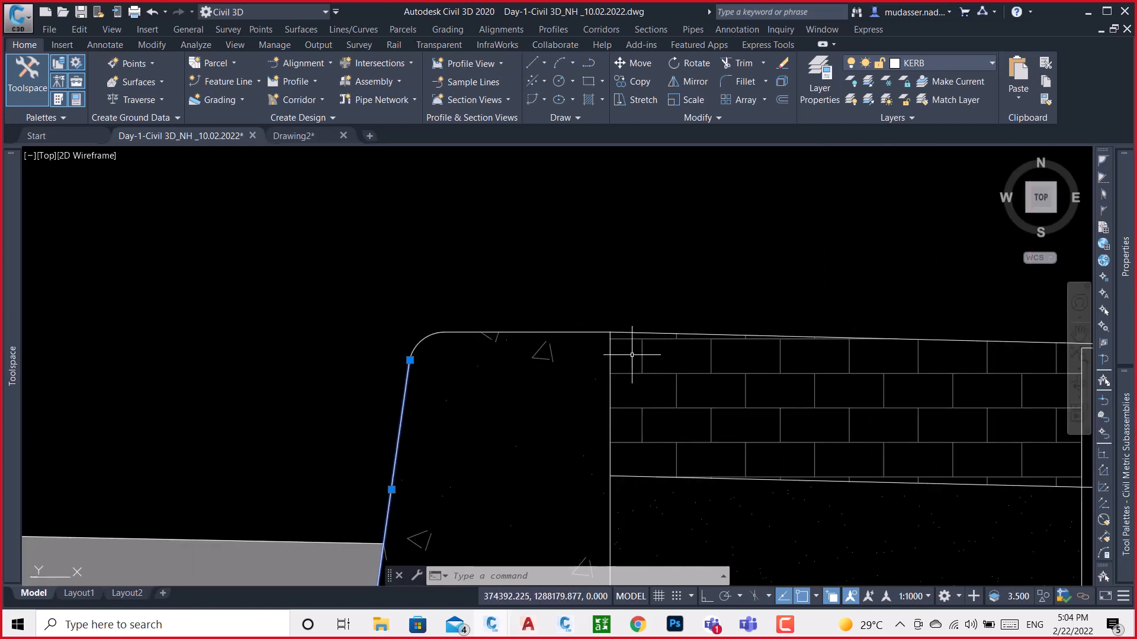
scroll(611, 338, "up", 4)
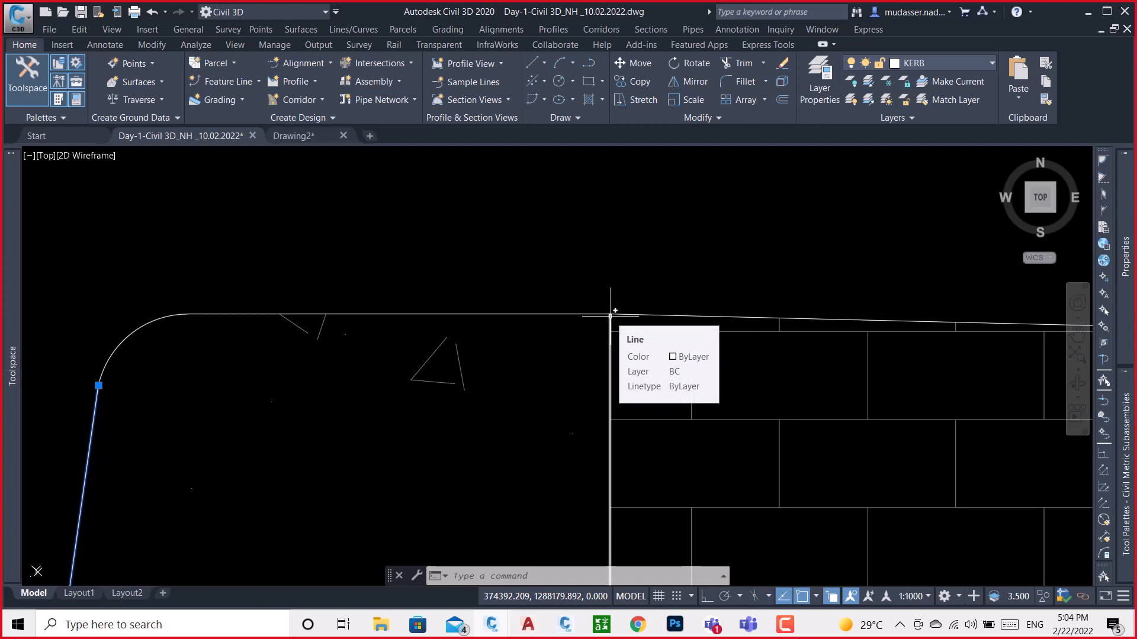
scroll(622, 279, "down", 4)
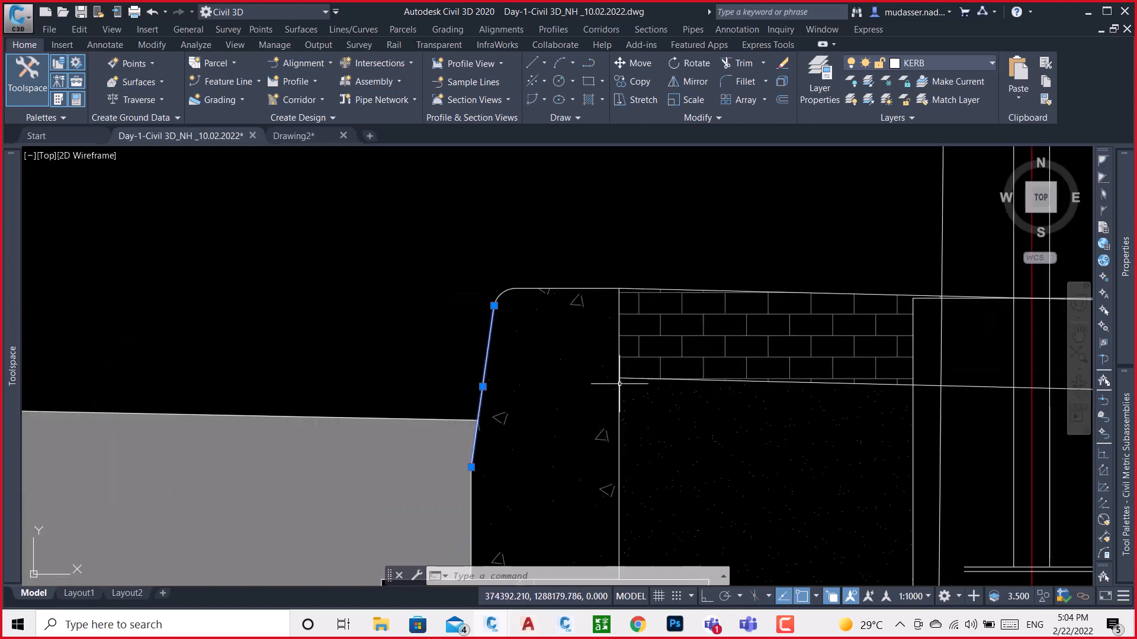
scroll(618, 379, "up", 2)
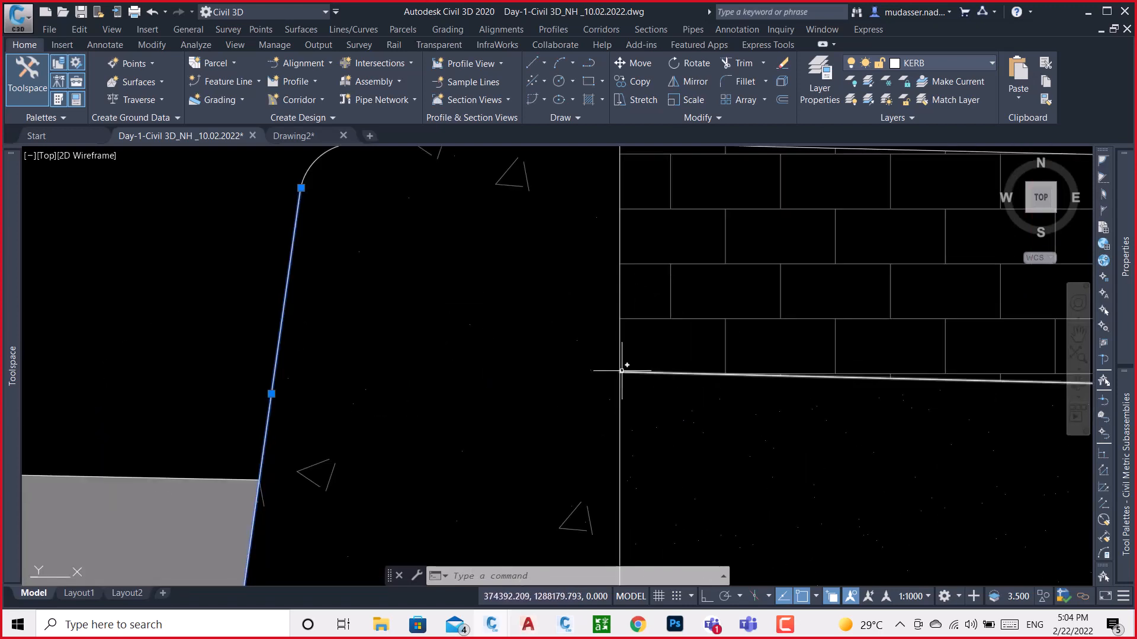
scroll(620, 365, "down", 6)
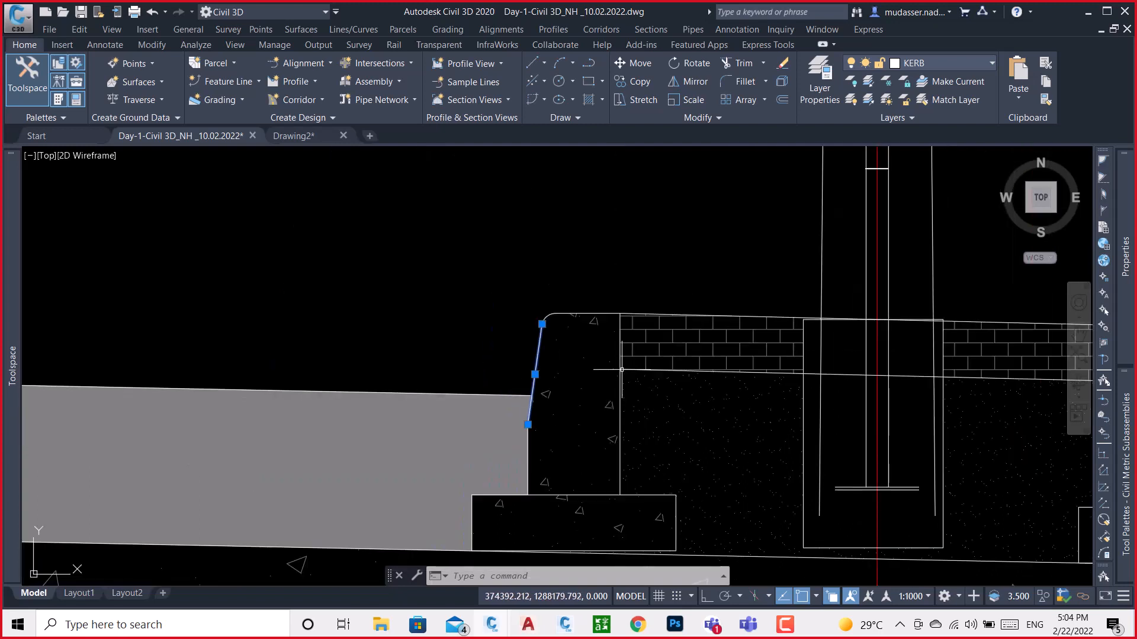
scroll(620, 367, "up", 4)
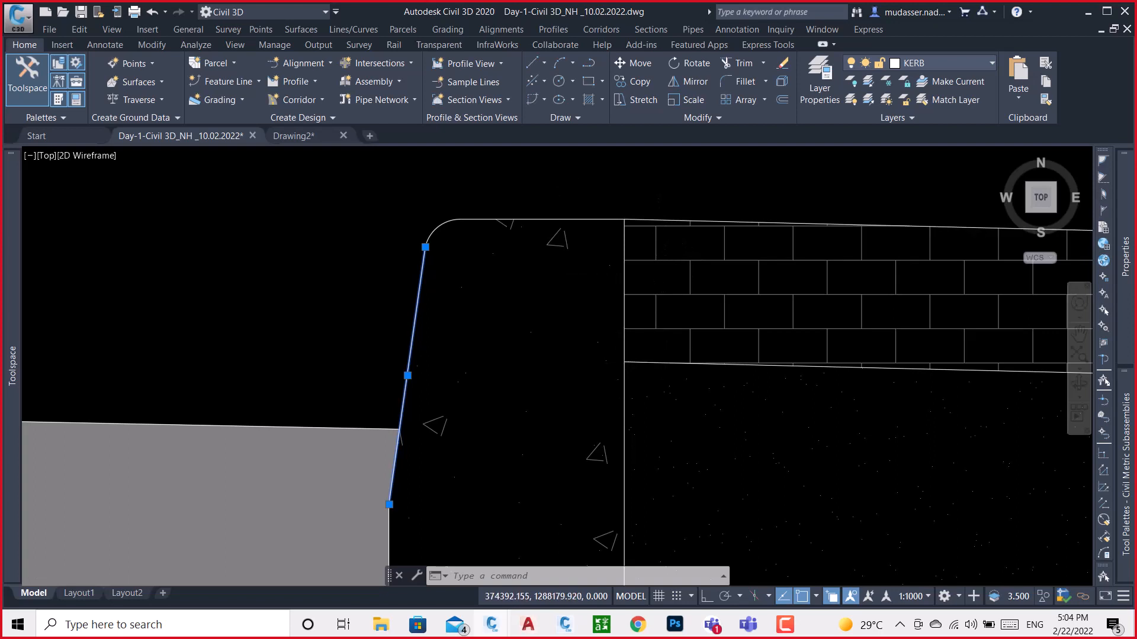
scroll(542, 180, "down", 4)
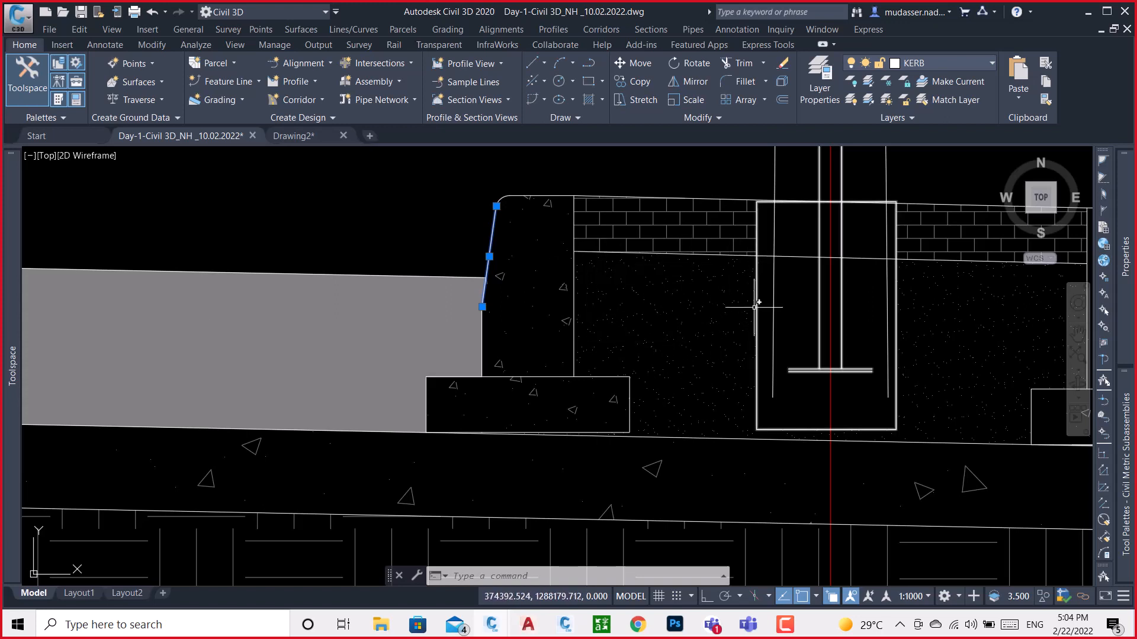
scroll(517, 310, "down", 2)
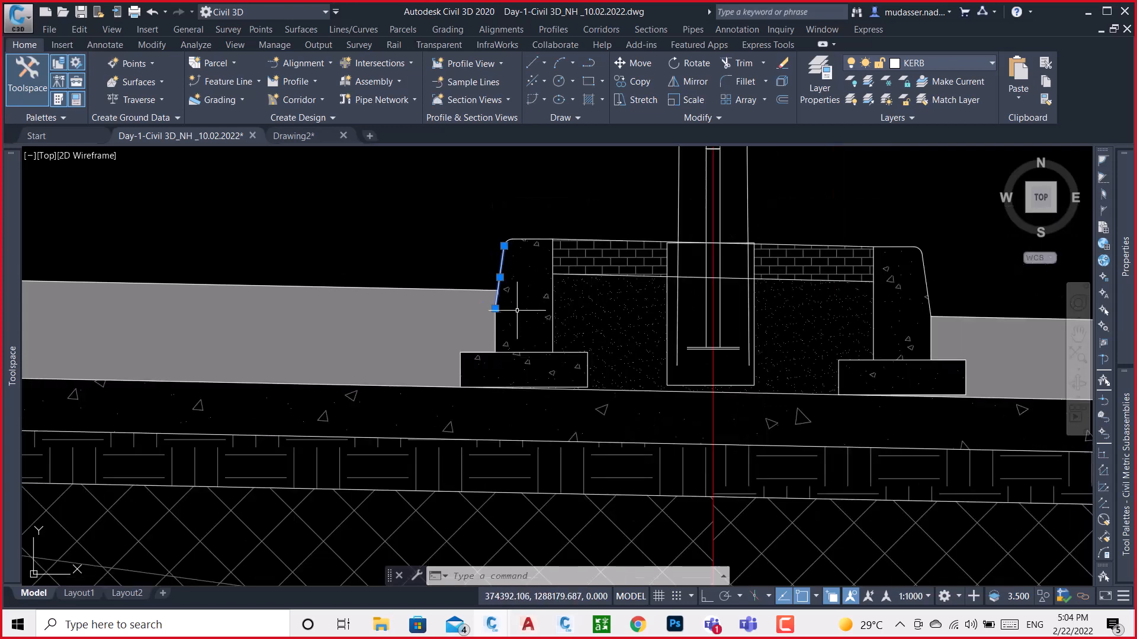
key("Escape")
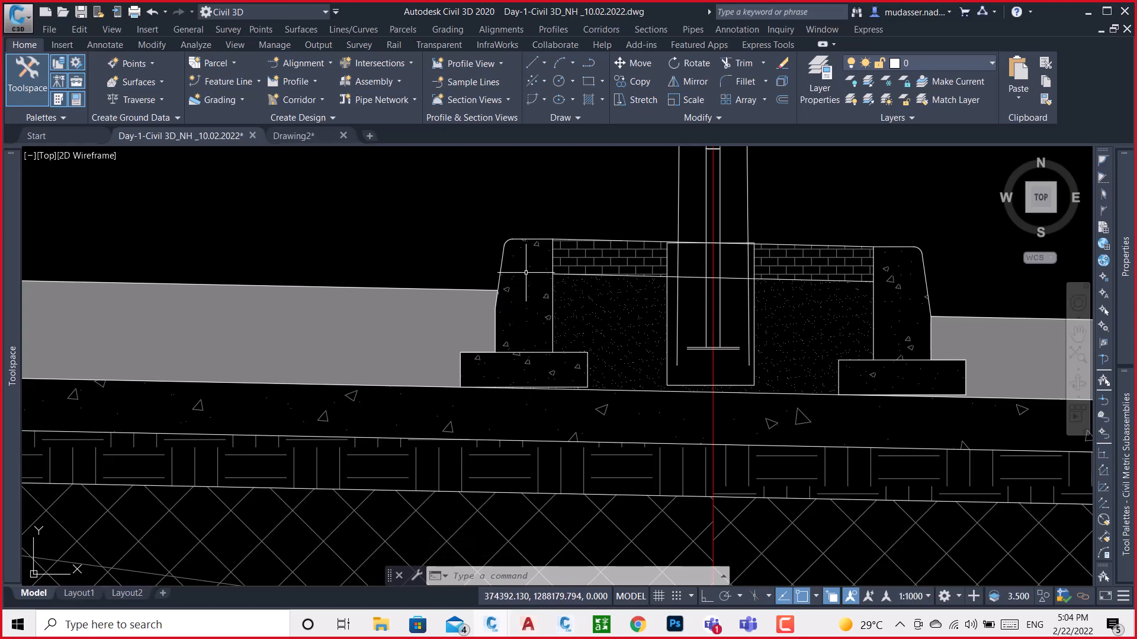
scroll(757, 323, "down", 4)
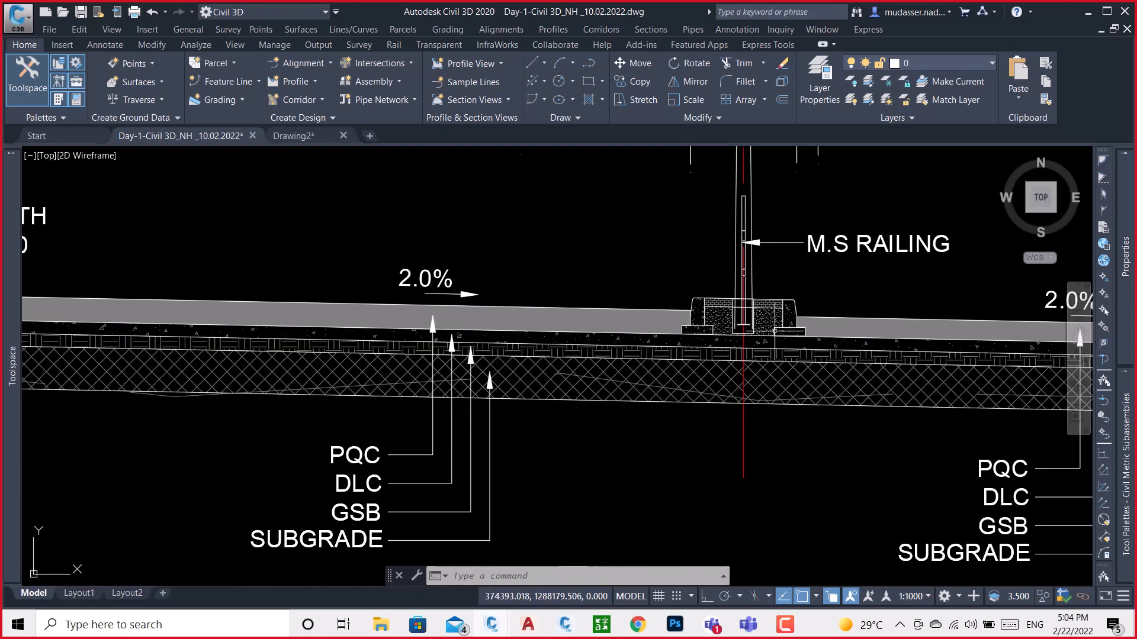
Examine the New Jersey crash barrier's curved face and base where it meets the PCC M-10 fill at the median
scroll(775, 331, "down", 5)
scroll(536, 301, "up", 5)
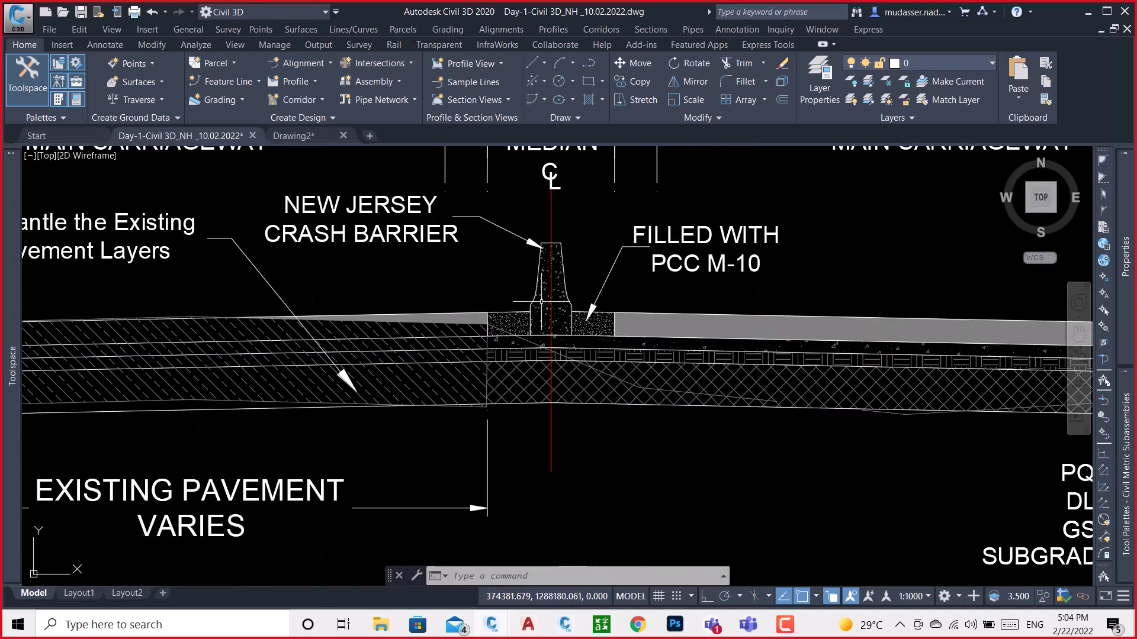
scroll(558, 325, "up", 3)
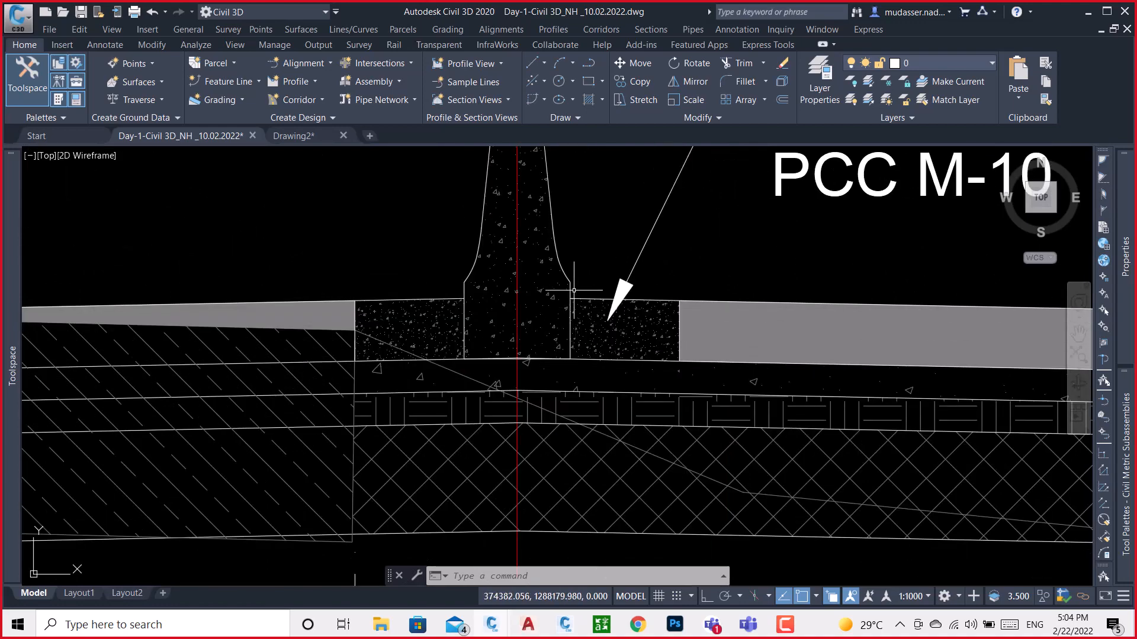
scroll(574, 290, "up", 3)
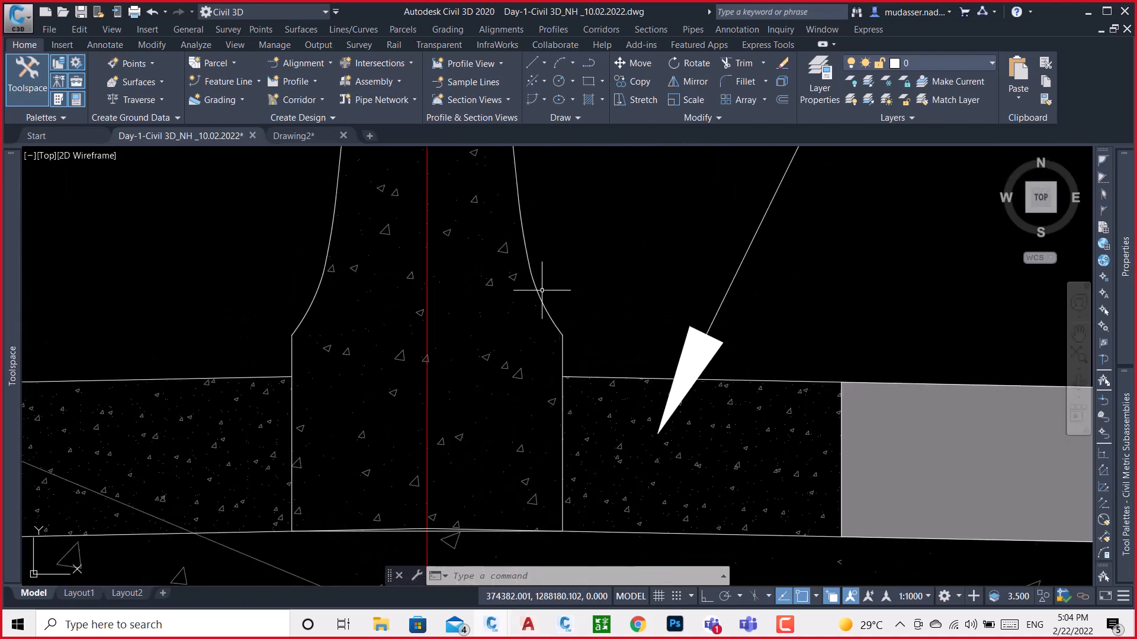
scroll(542, 291, "down", 10)
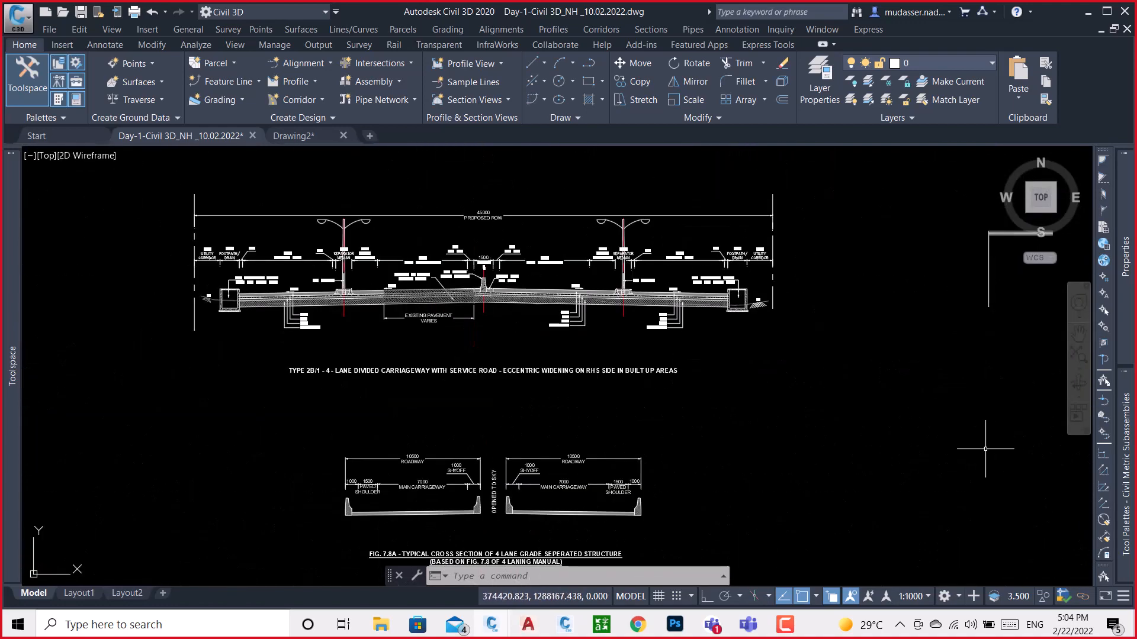
Locate the INDIA assembly in the empty area away from the cross-sections and profile views, and erase it
middle_click_drag(985, 449, 583, 386)
scroll(609, 325, "down", 6)
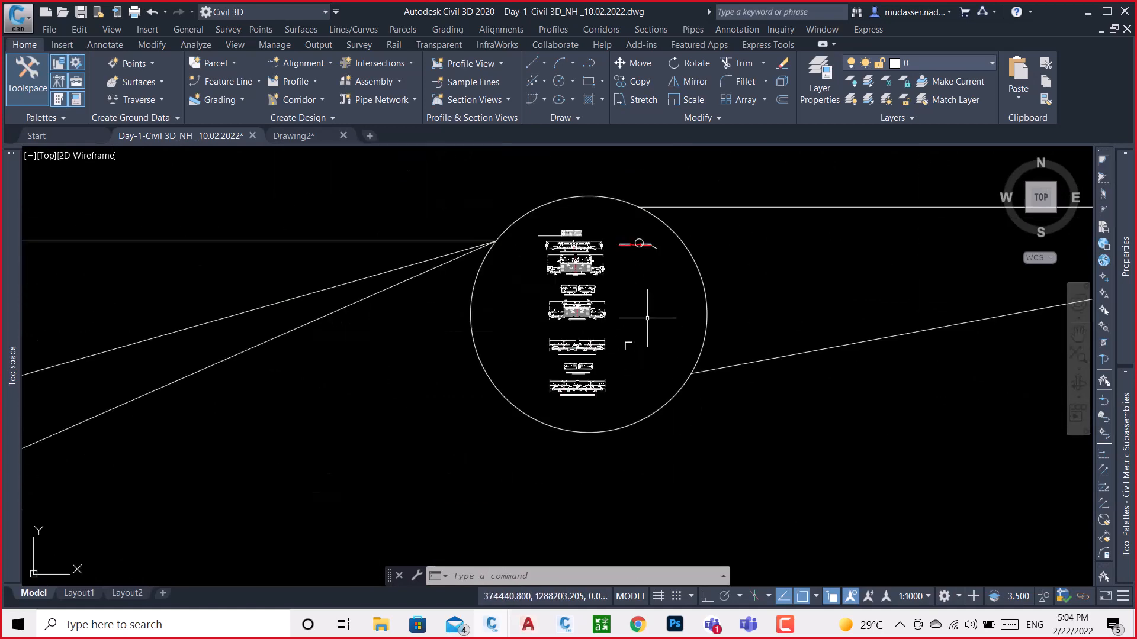
scroll(629, 242, "up", 2)
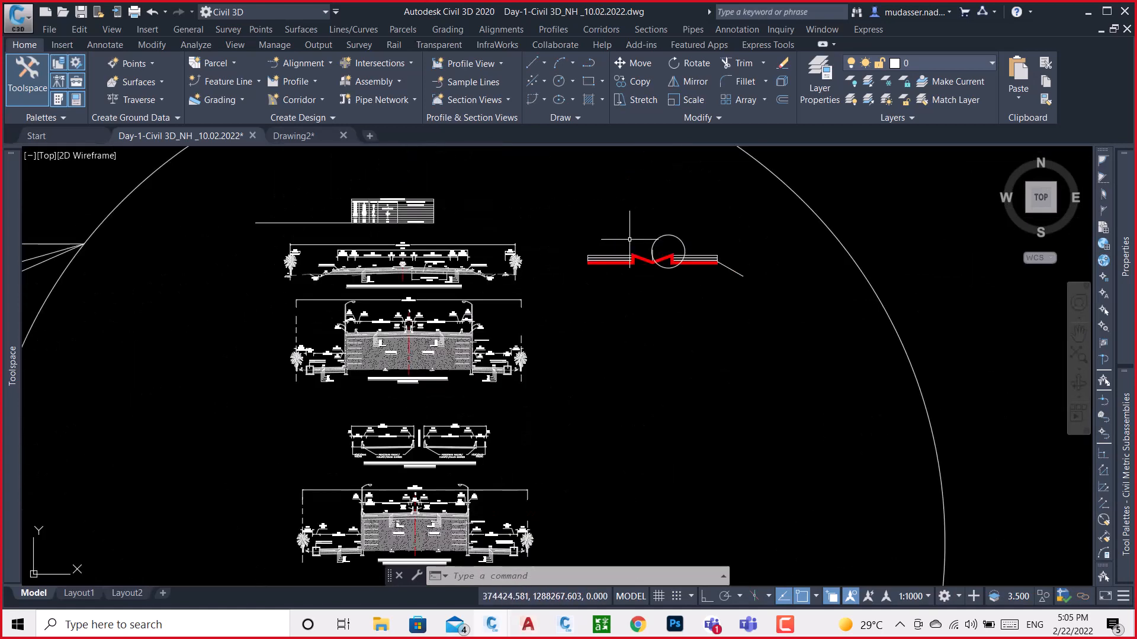
scroll(627, 249, "down", 10)
scroll(410, 279, "down", 4)
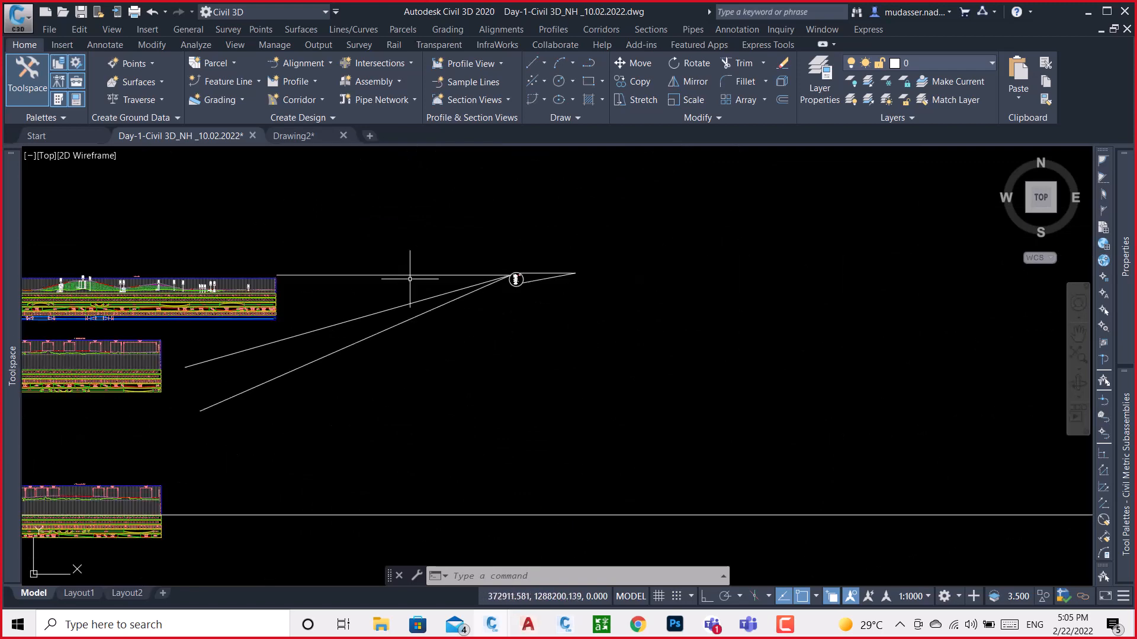
middle_click_drag(363, 303, 807, 290)
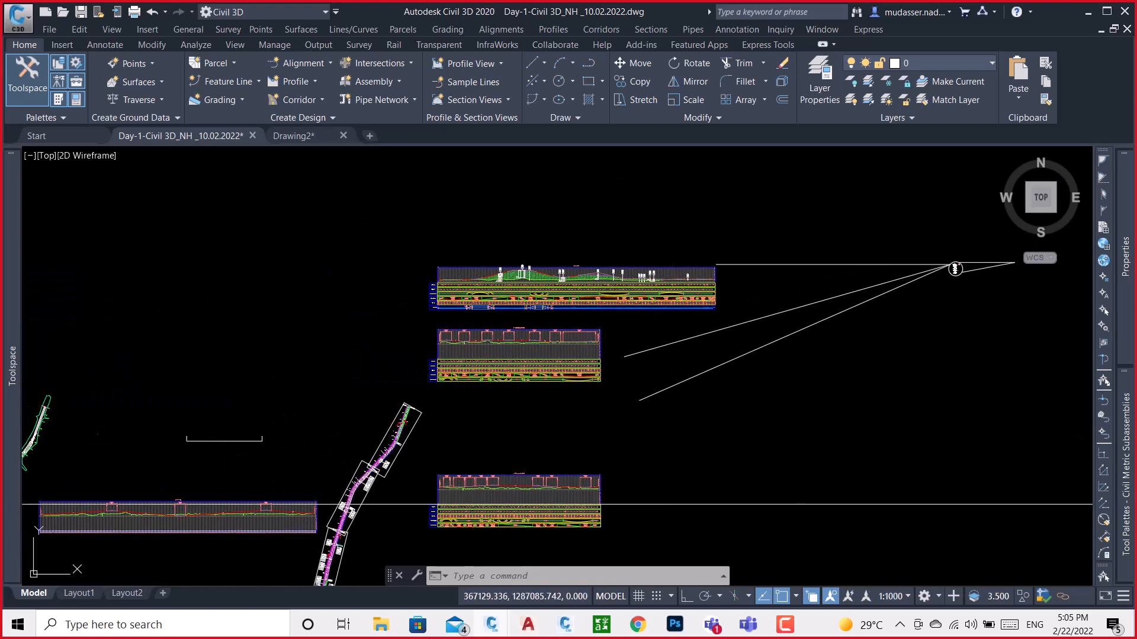
middle_click_drag(290, 374, 495, 395)
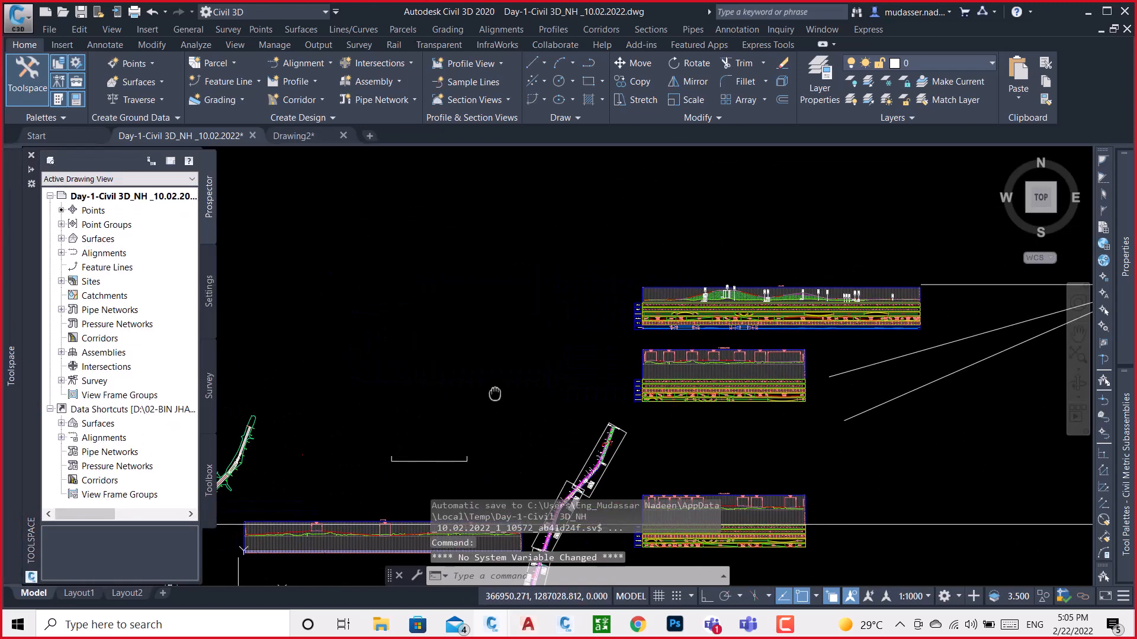
scroll(304, 464, "up", 5)
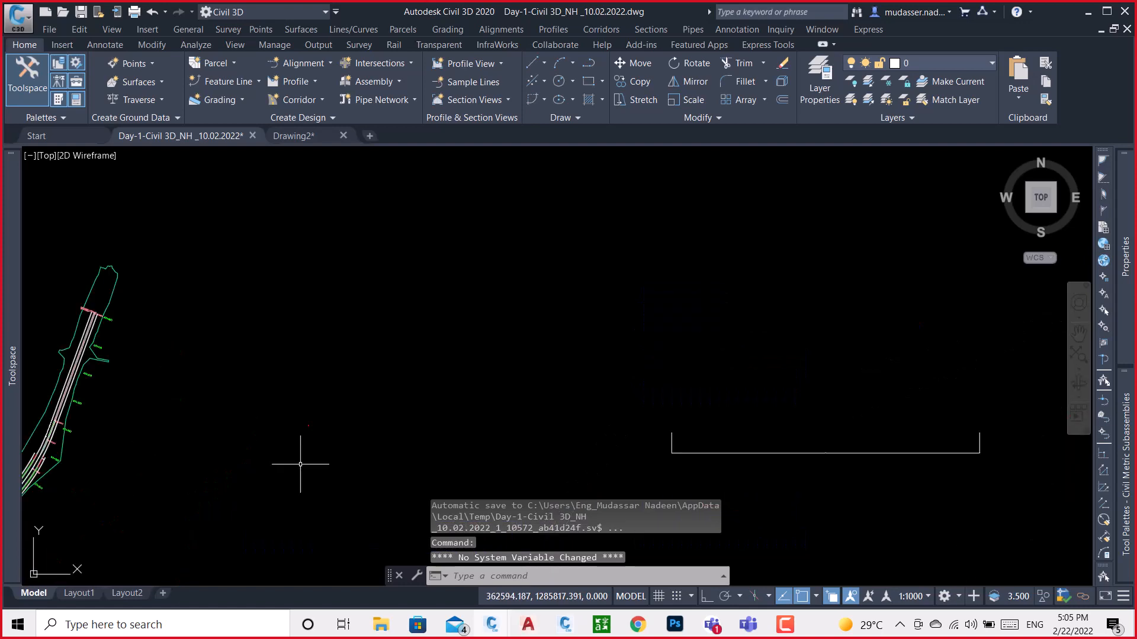
left_click(291, 316)
left_click(232, 352)
key("Delete")
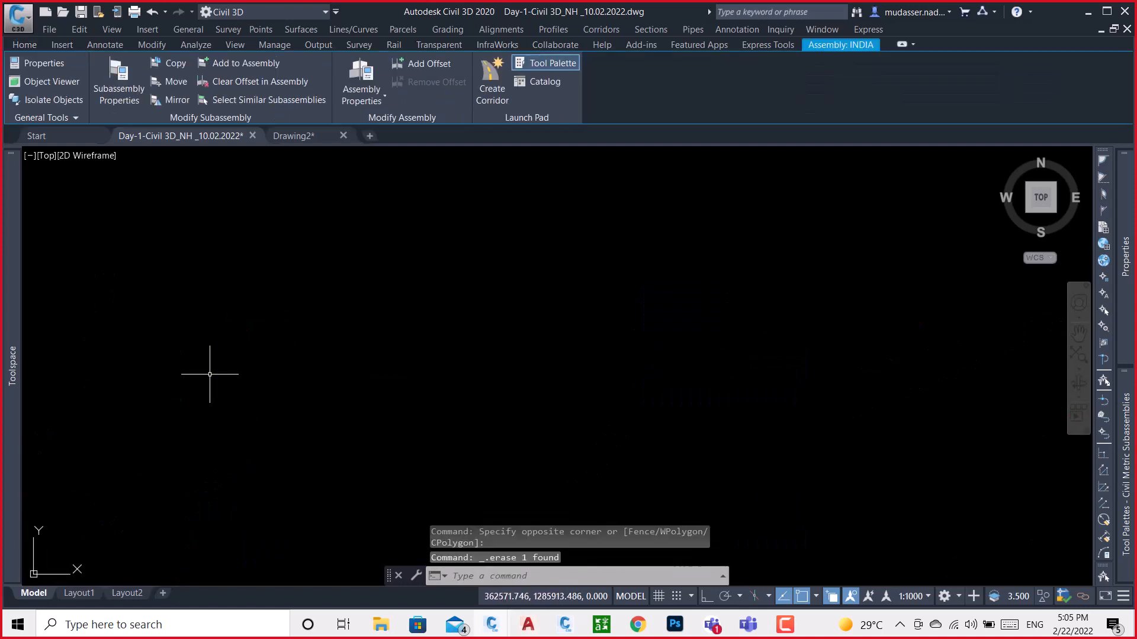
Switch to Drawing2 and examine the New Jersey crash barrier's rounded top in the Type 2B/1 cross-section
scroll(305, 366, "down", 4)
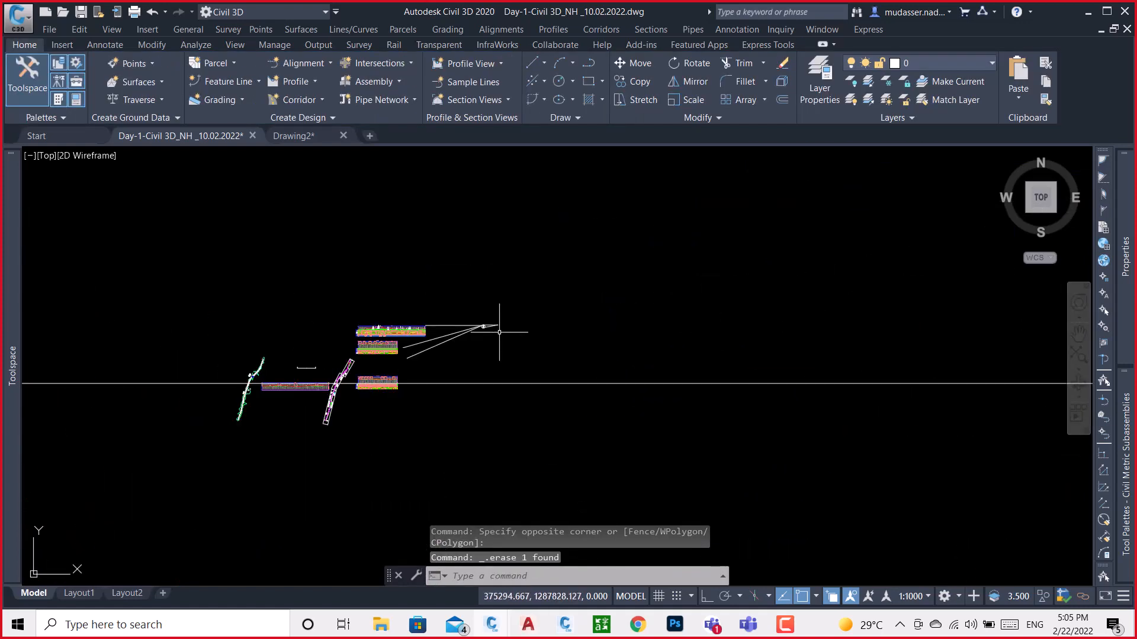
left_click(317, 131)
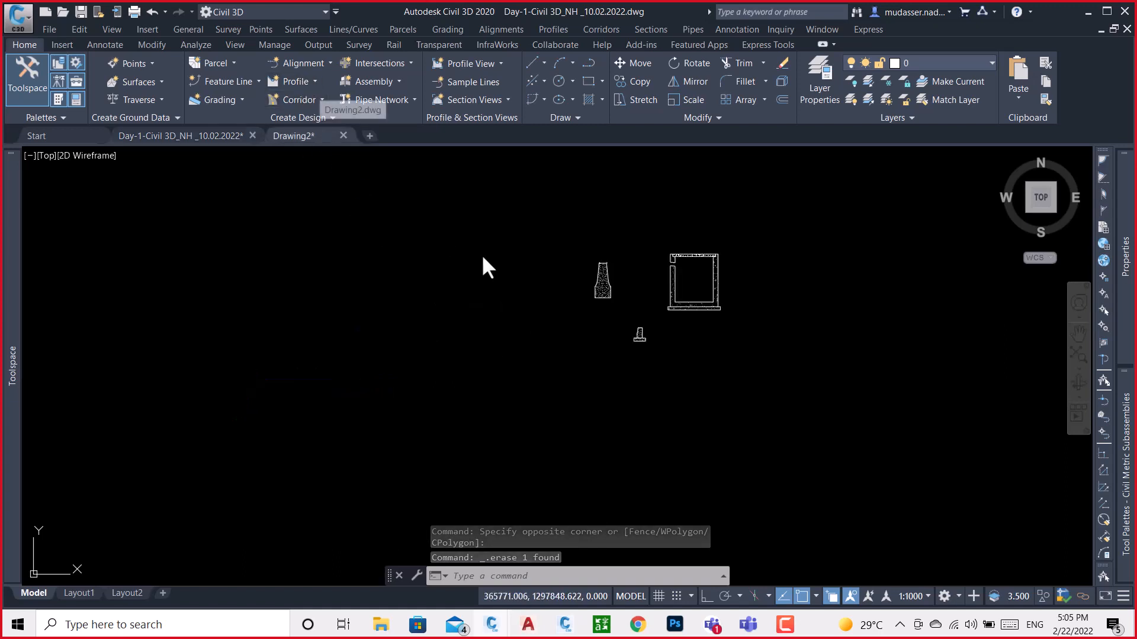
scroll(651, 304, "down", 5)
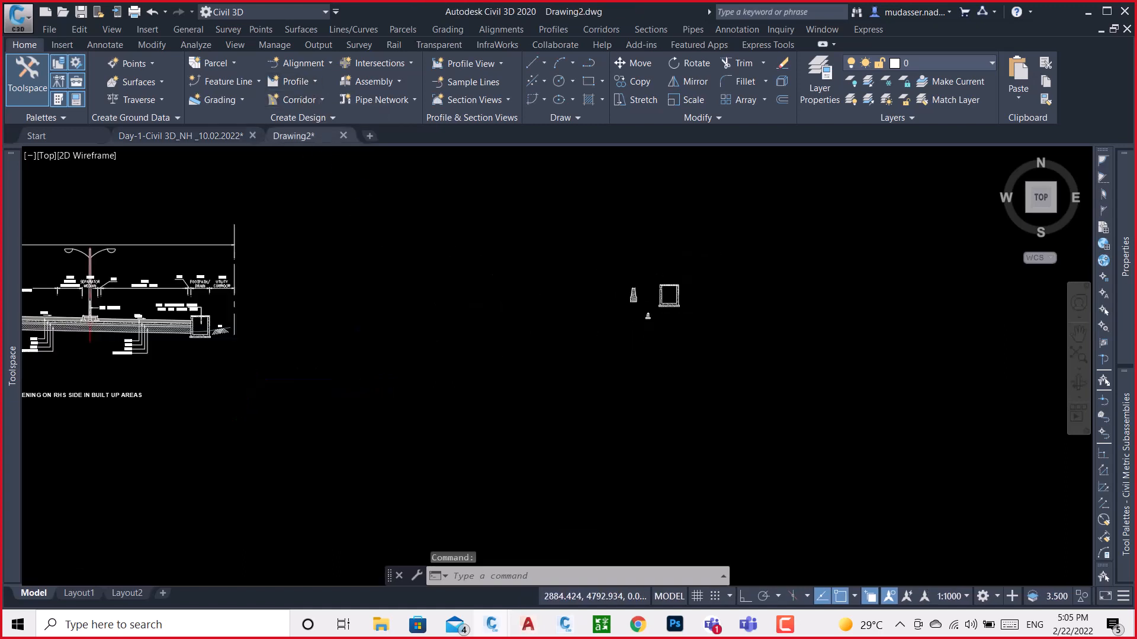
scroll(385, 299, "up", 7)
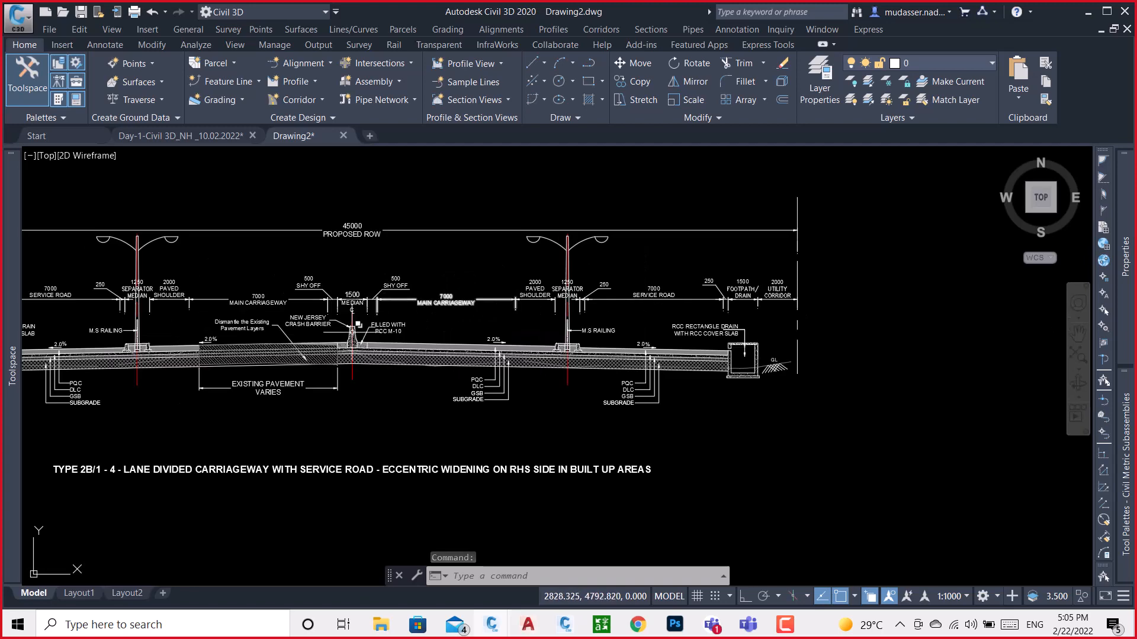
scroll(364, 273, "up", 8)
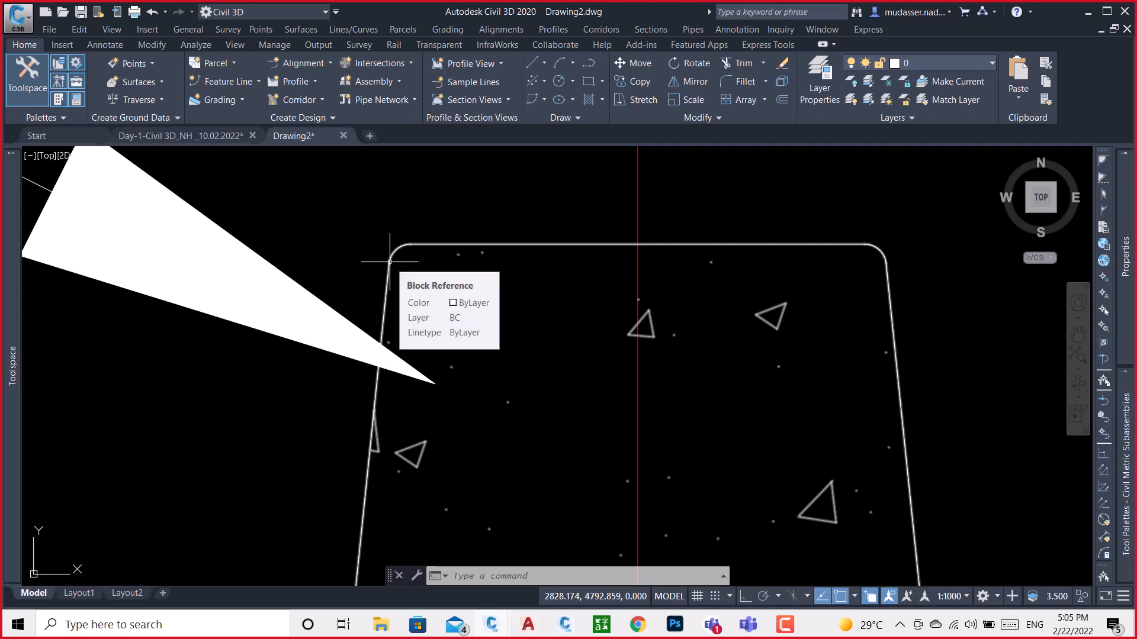
scroll(389, 261, "down", 4)
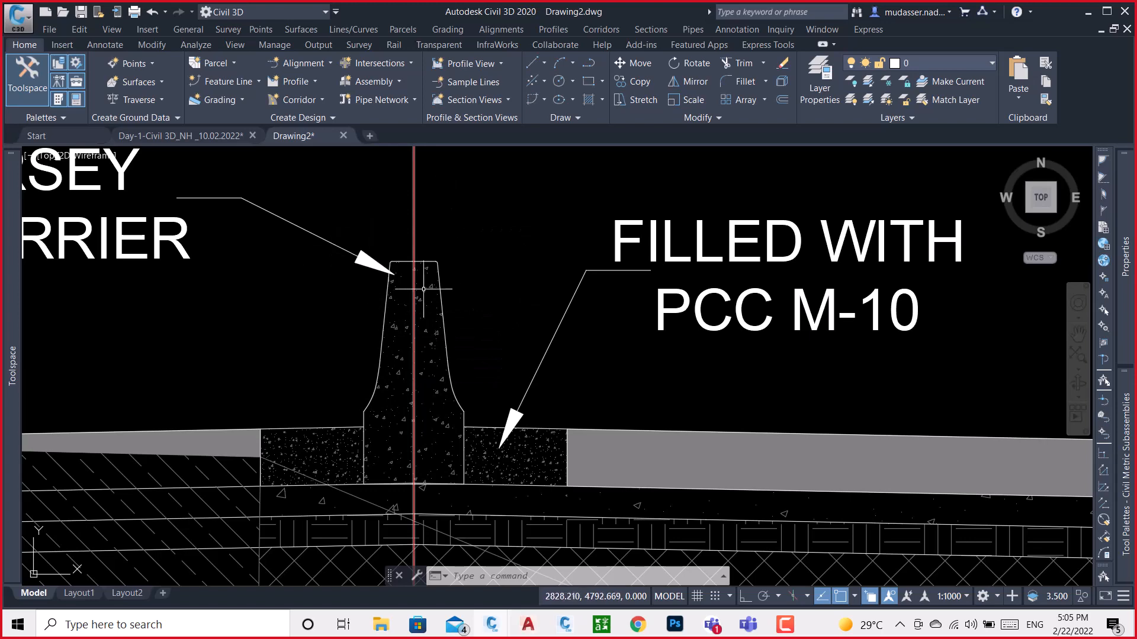
scroll(442, 253, "down", 4)
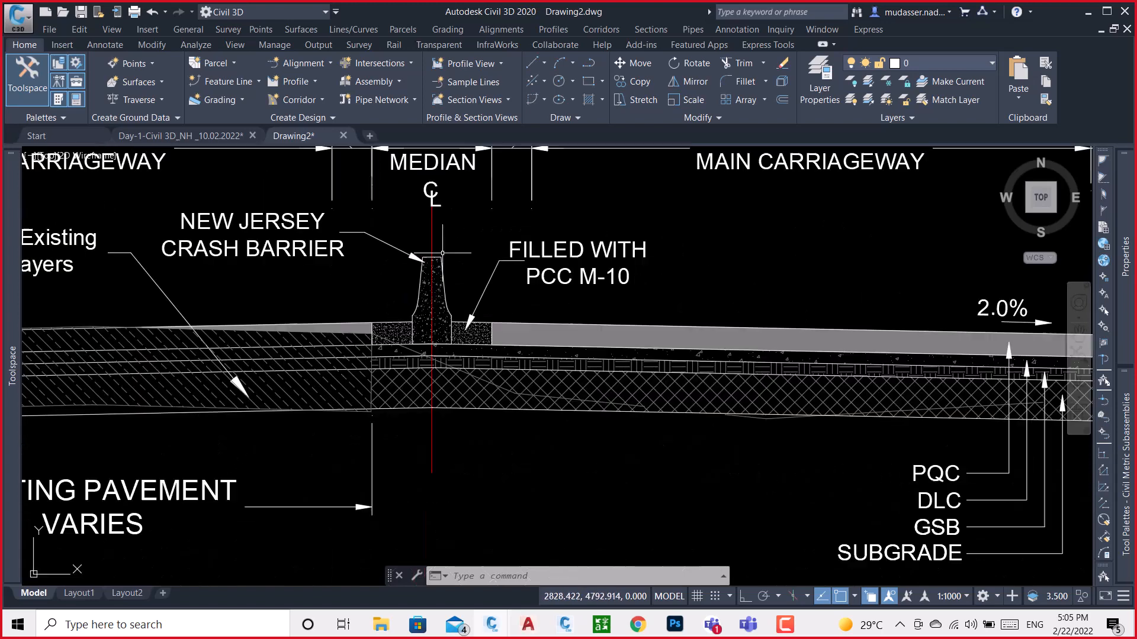
Explode the New Jersey crash barrier block at the median into separate objects
scroll(435, 270, "up", 2)
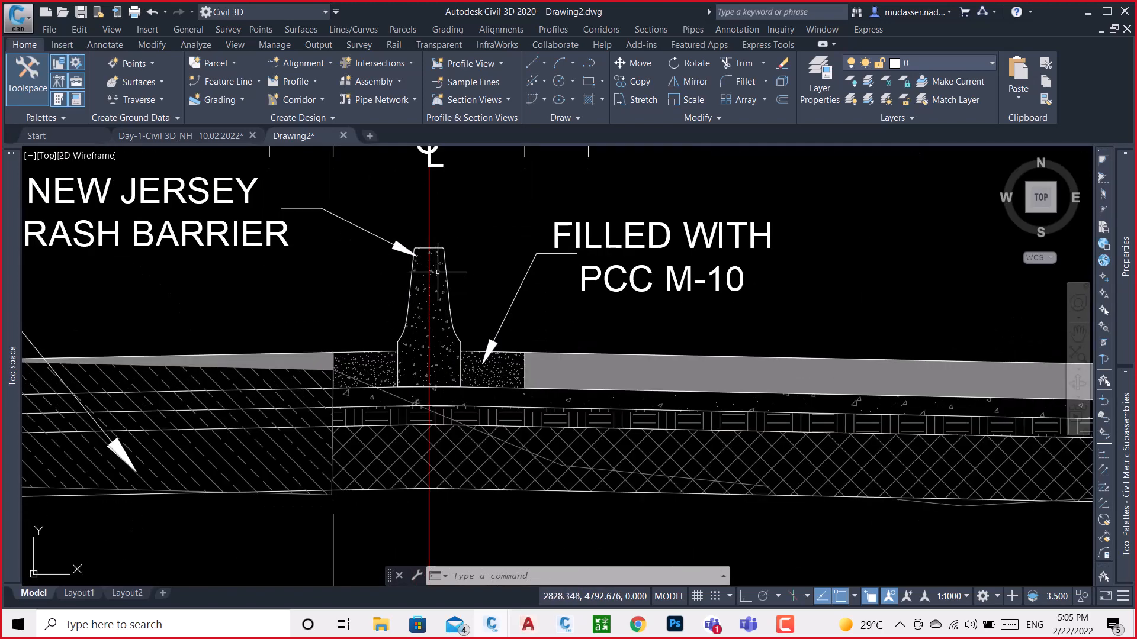
scroll(437, 271, "up", 5)
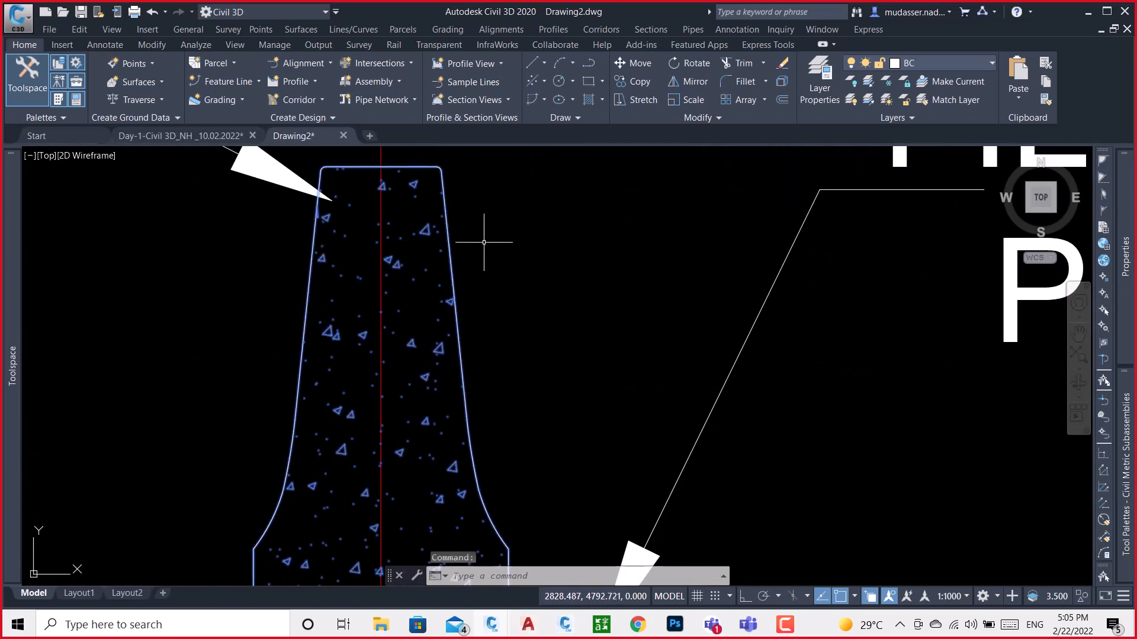
type("X")
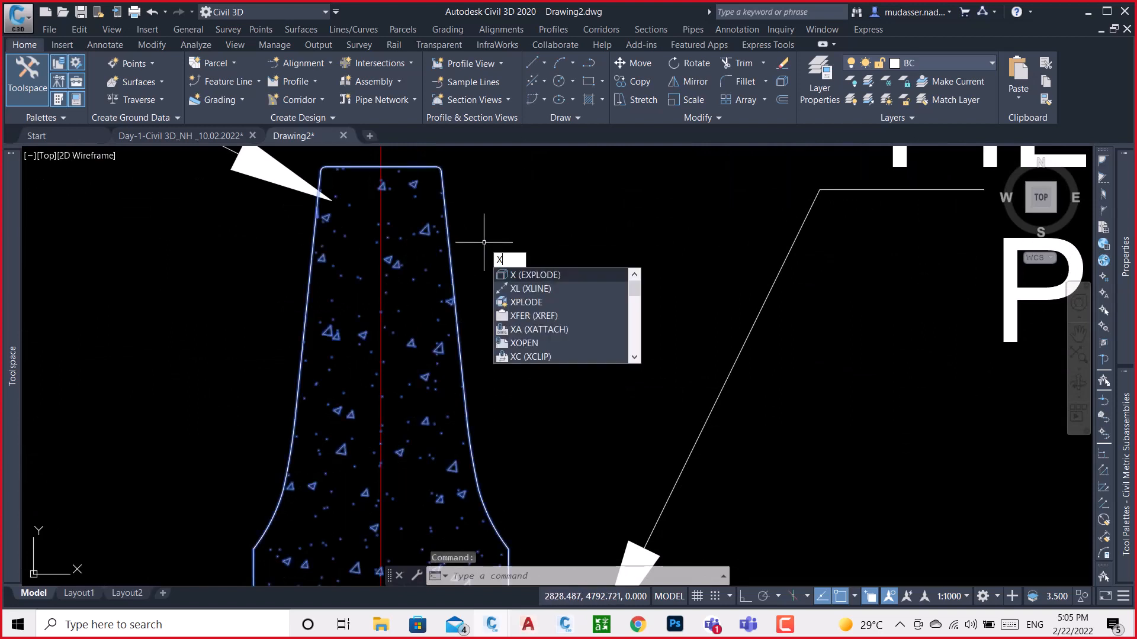
key("Return")
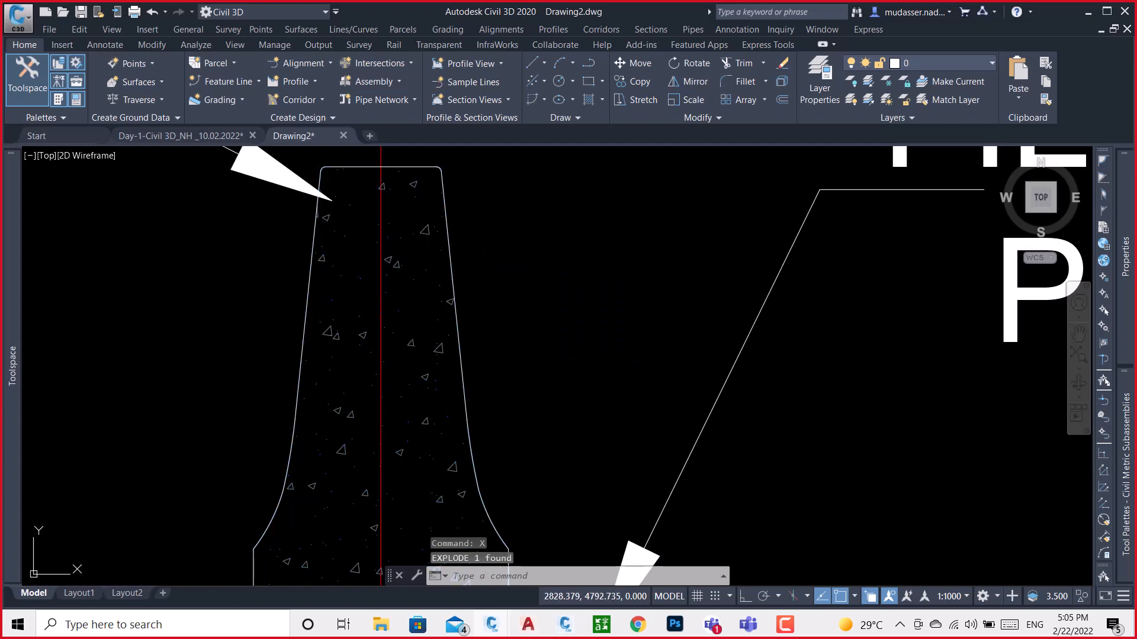
Delete the concrete hatch inside the crash barrier, keeping only its outline
left_click(427, 236)
scroll(433, 235, "down", 2)
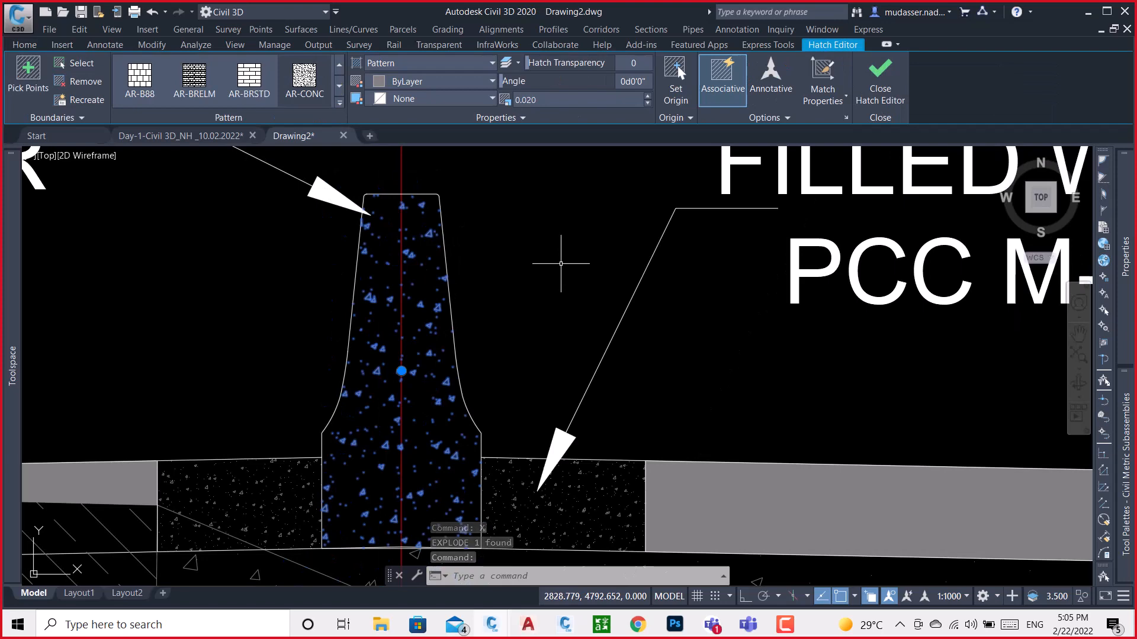
key("Delete")
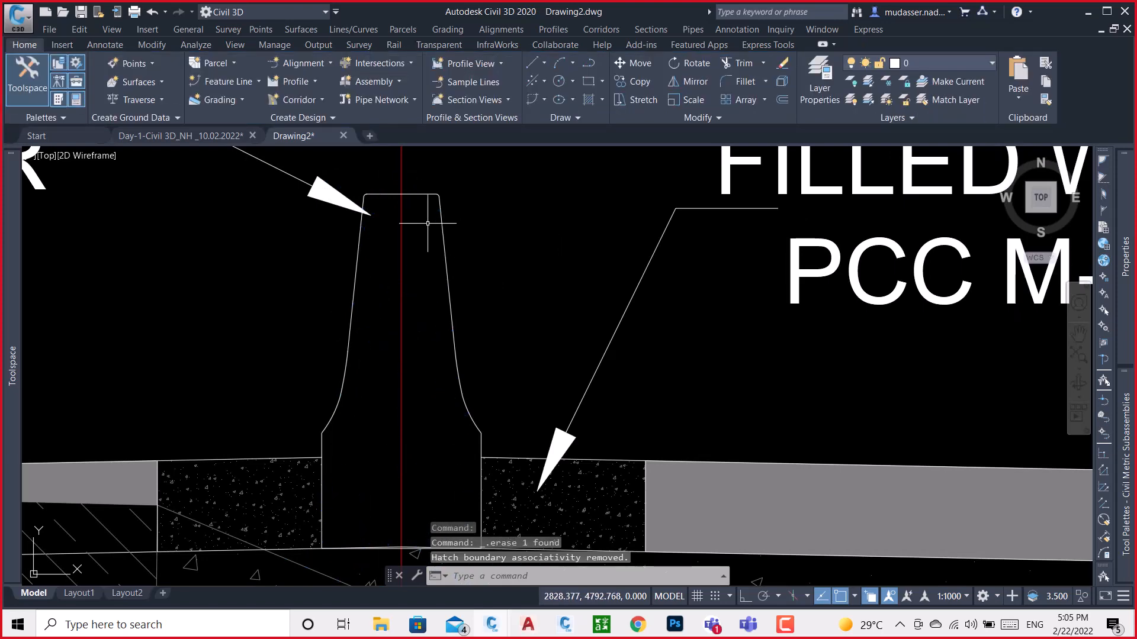
scroll(431, 243, "down", 2)
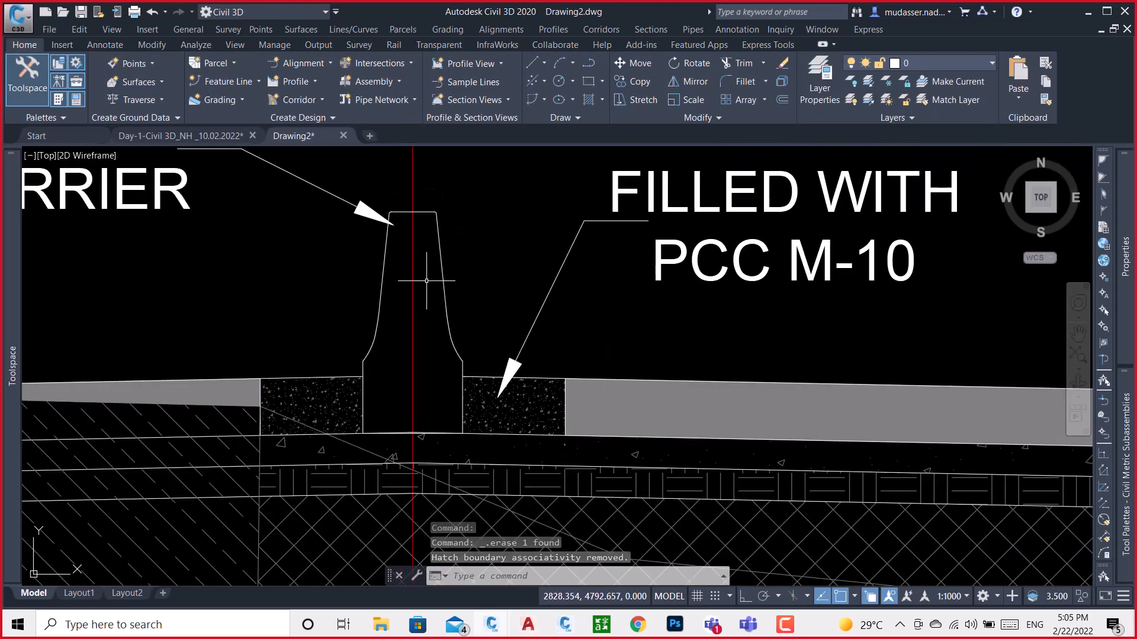
Place a point where the top of the PCC fill meets the crash barrier's left vertical face
scroll(352, 374, "up", 3)
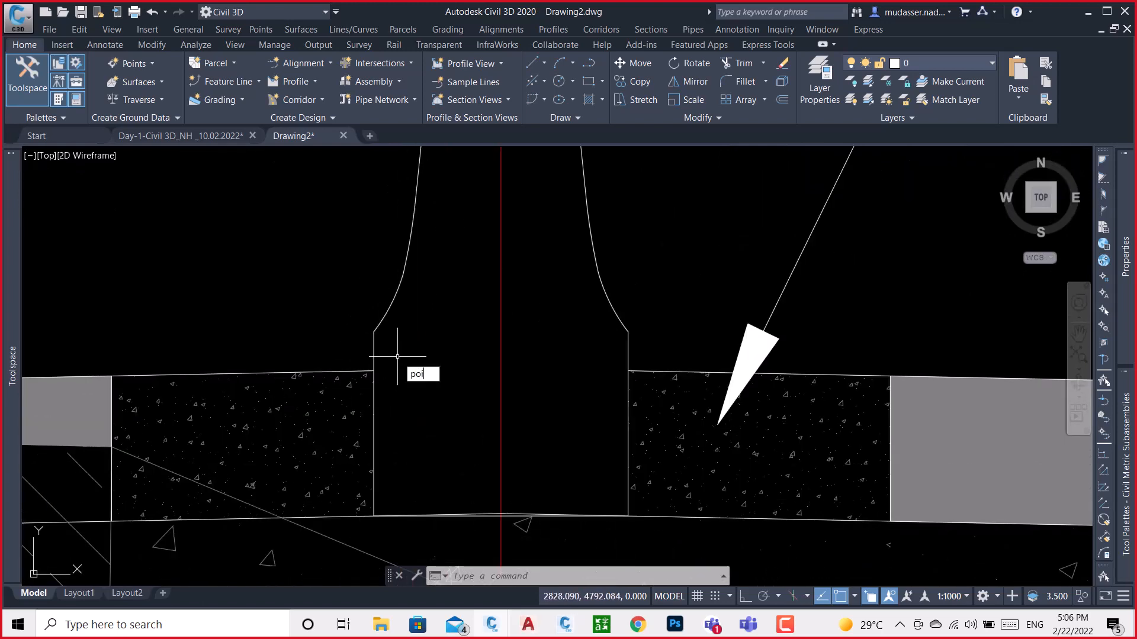
key("Return")
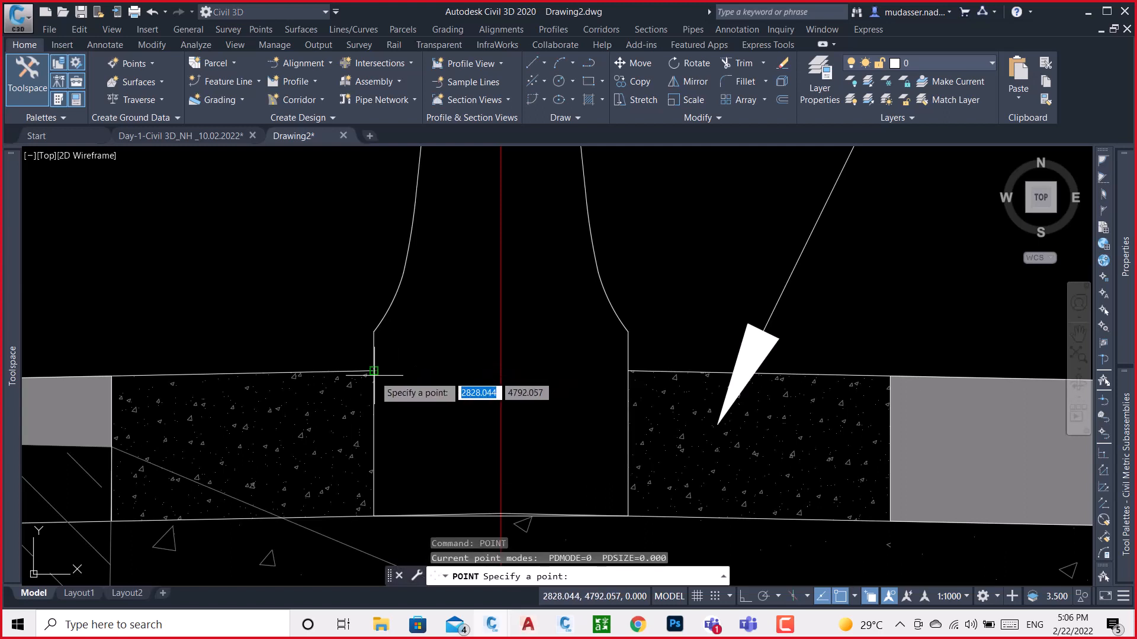
left_click(374, 372)
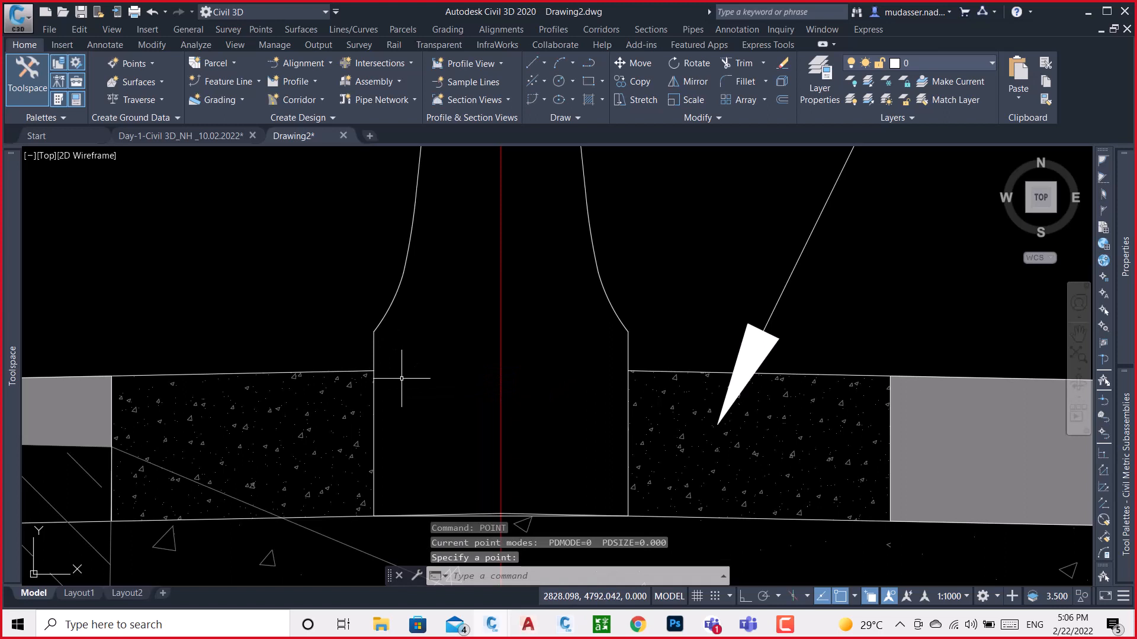
Set the point style to a plus sign with a size of 0.025 in absolute units
type("pt")
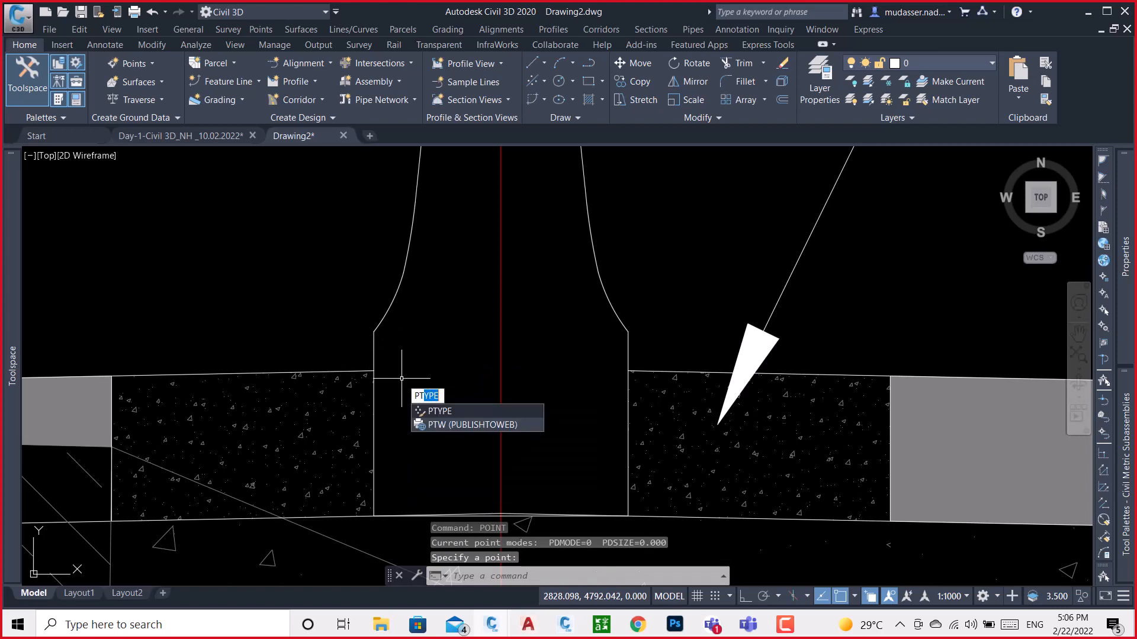
key("Return")
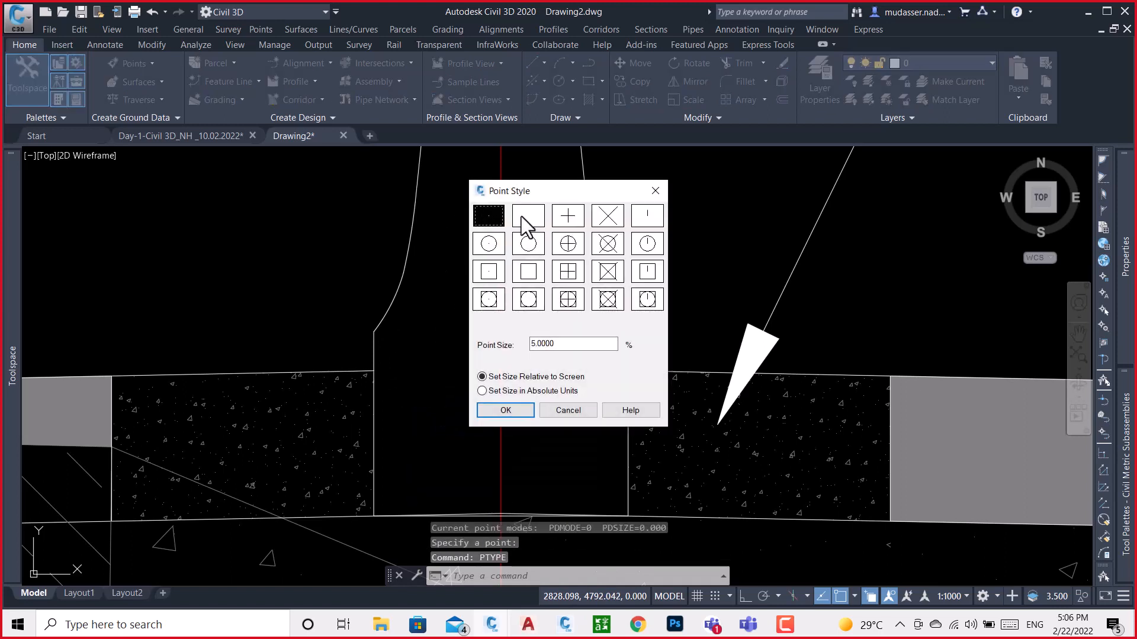
left_click(568, 218)
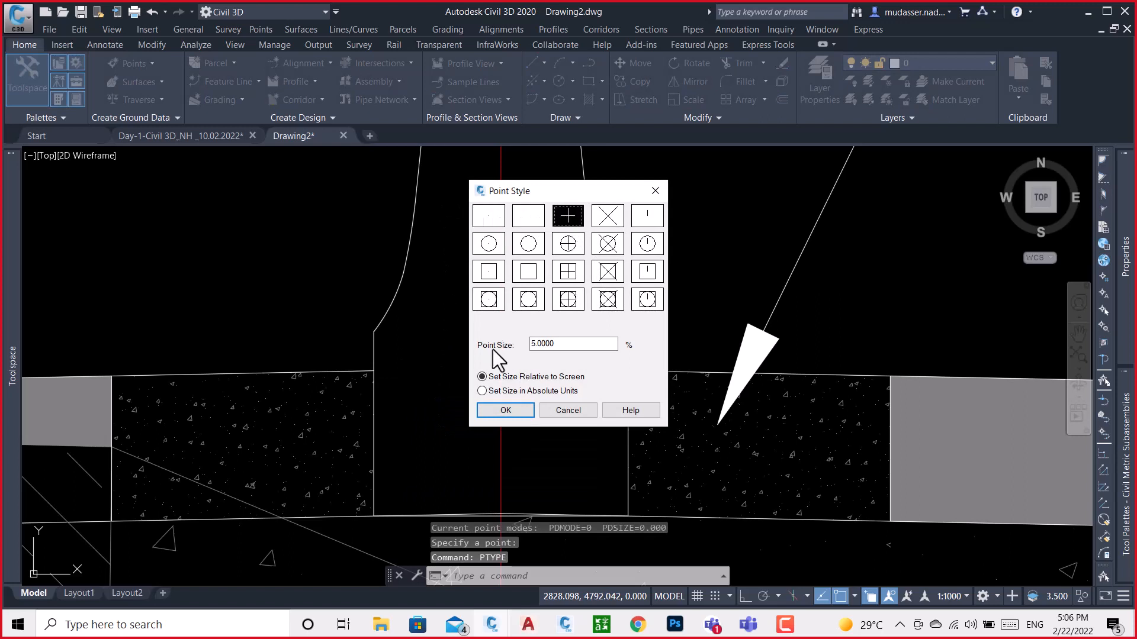
left_click(505, 392)
left_click_drag(558, 349, 477, 343)
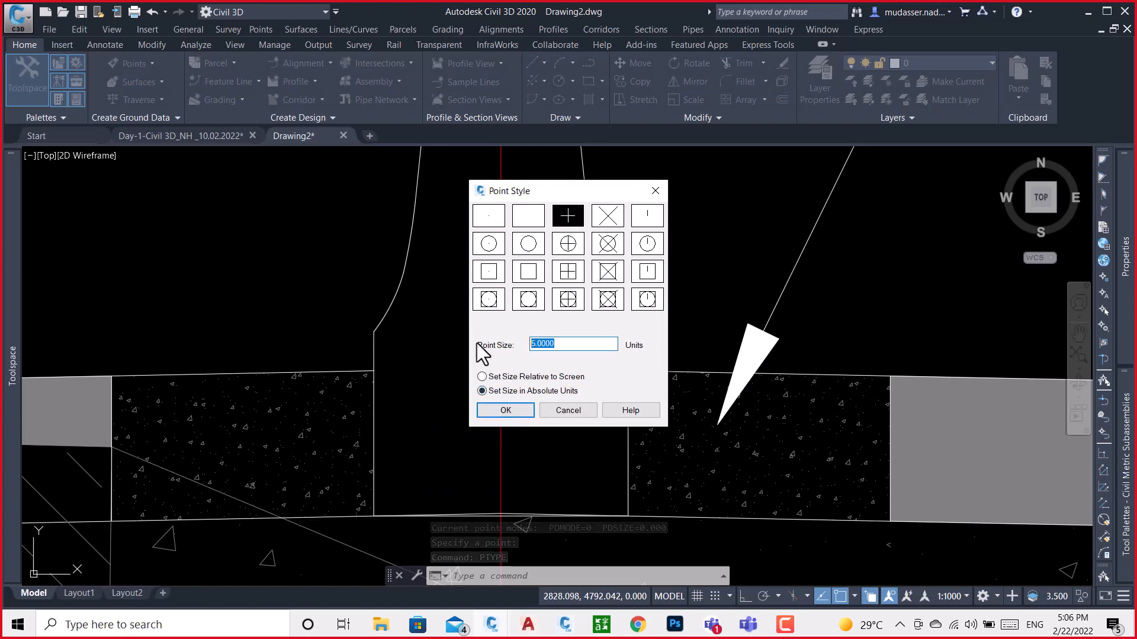
key("BackSpace")
type(".2")
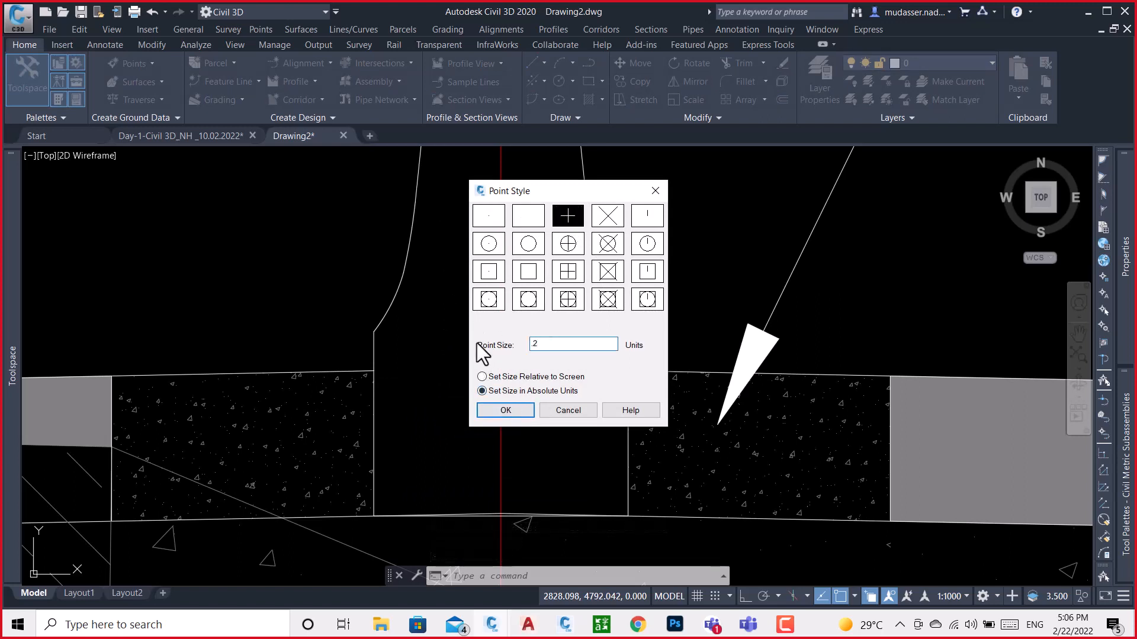
key("BackSpace")
type("025")
left_click(518, 396)
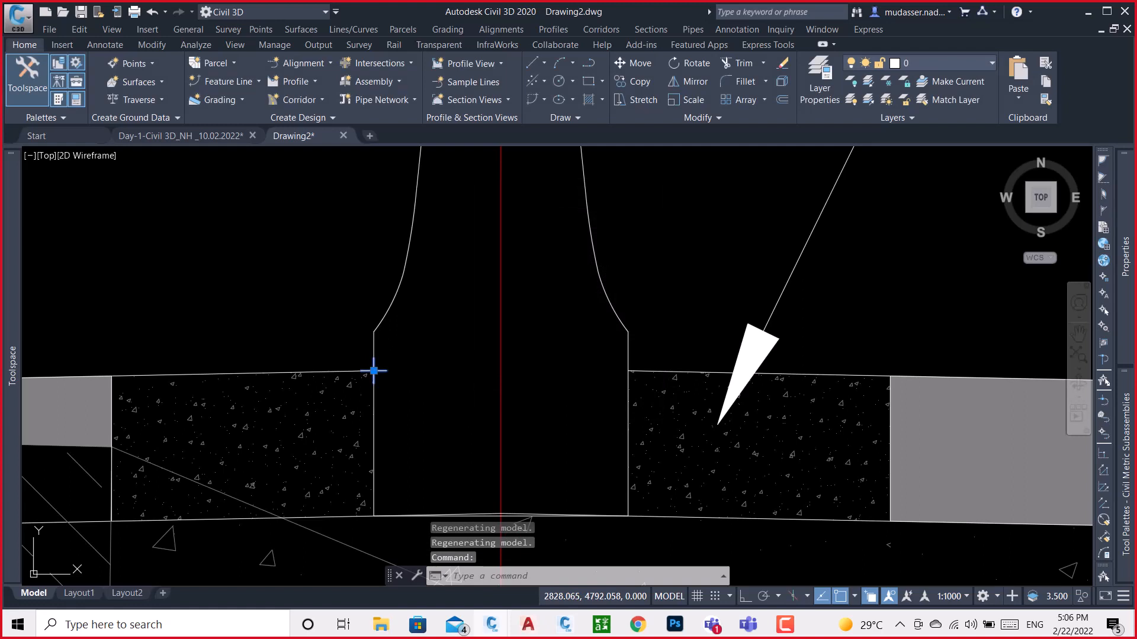
Set the color of the placed point and the current drawing color to Blue
mouse_move(1125, 267)
left_click(1027, 203)
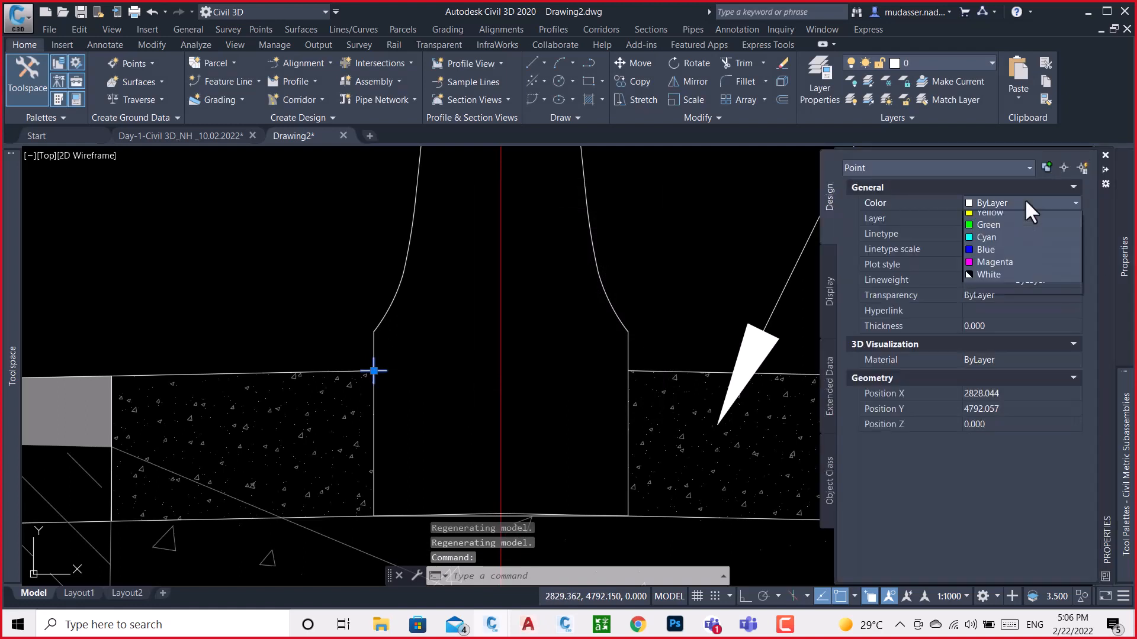
left_click(981, 292)
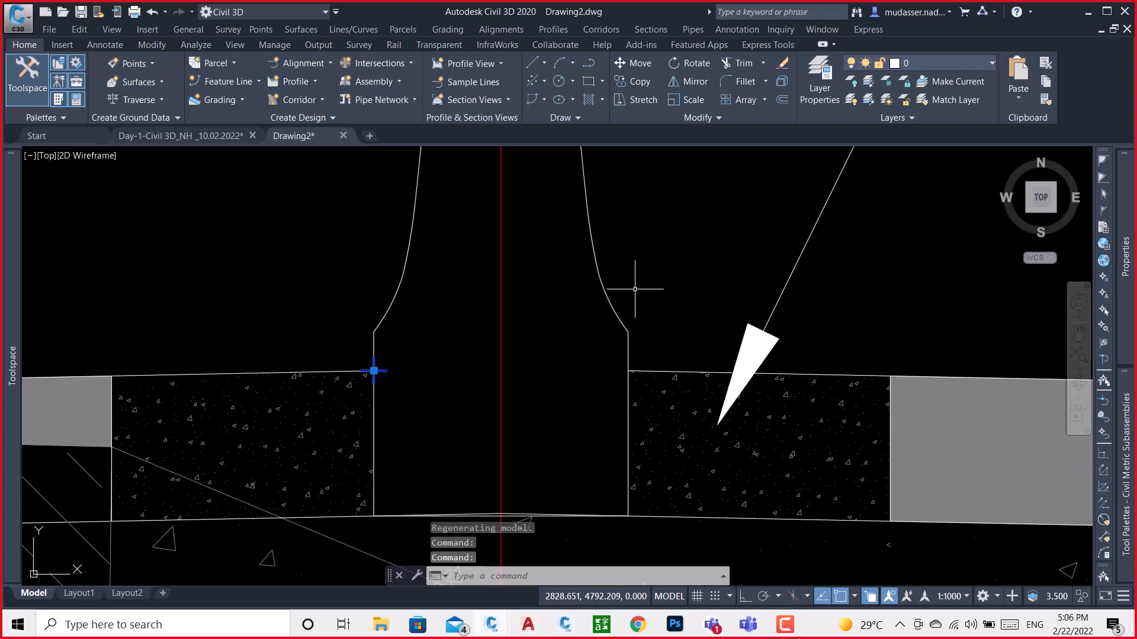
key("Escape")
mouse_move(1124, 270)
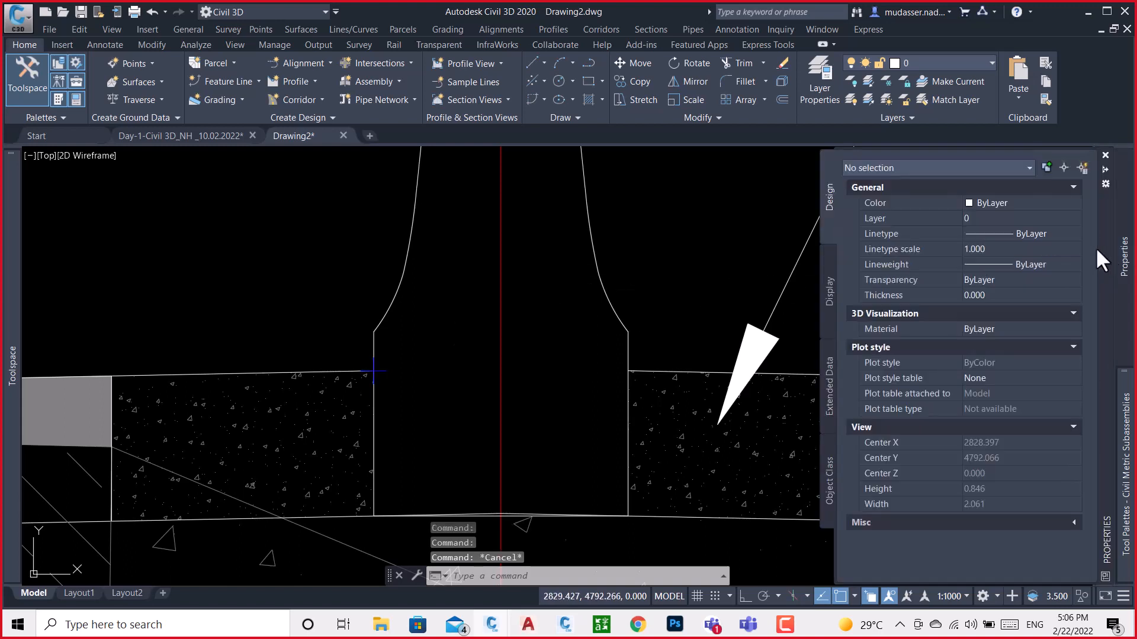
left_click(1047, 204)
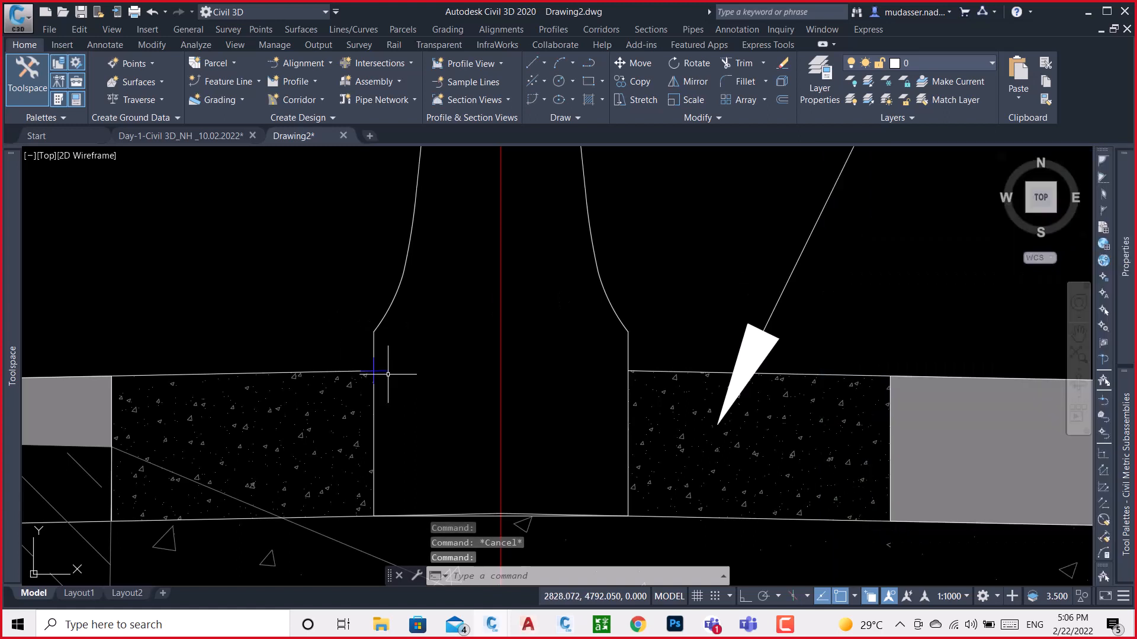
Place a point at the crash barrier's lower-left corner, where the vertical face meets the curved side
key("Return")
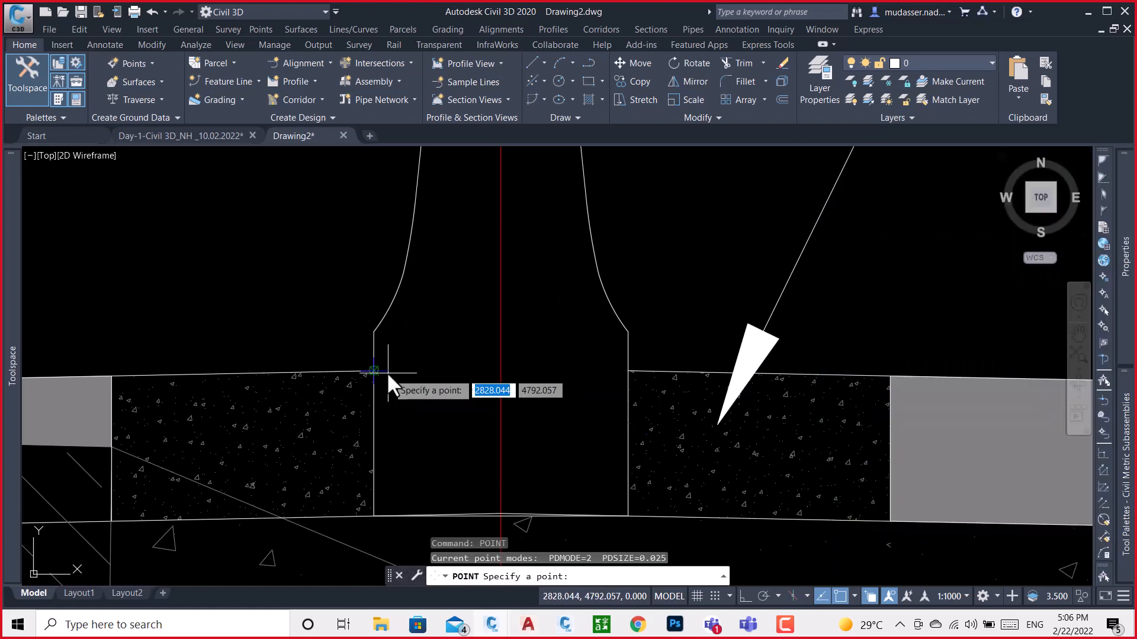
scroll(373, 372, "up", 4)
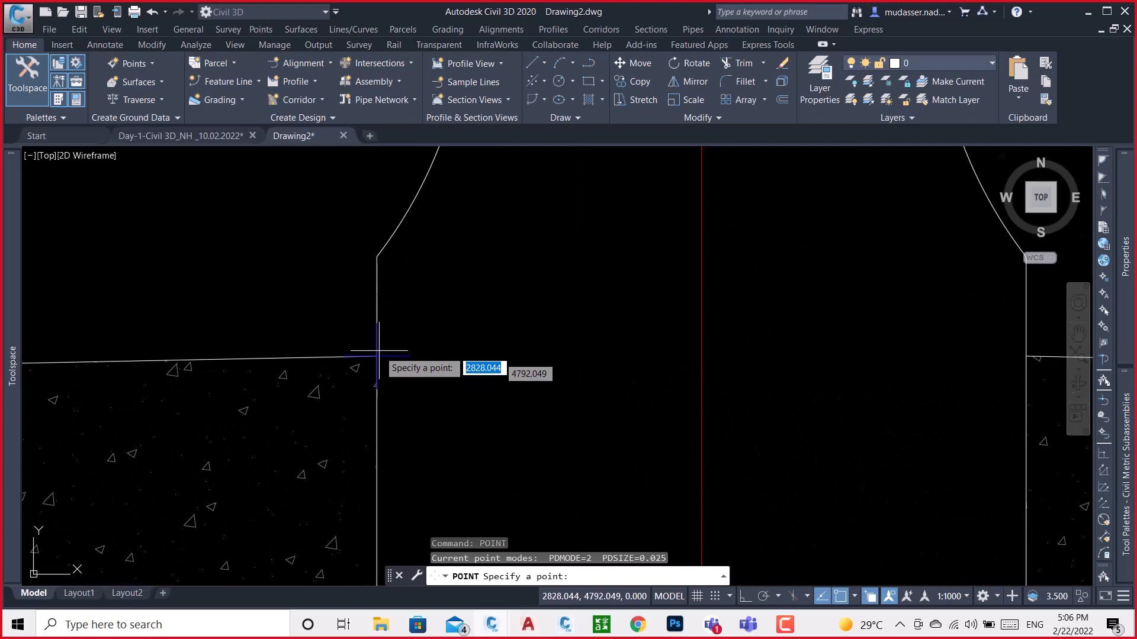
left_click(375, 256)
Explode the lower curved segment on the crash barrier's left side
scroll(379, 266, "down", 4)
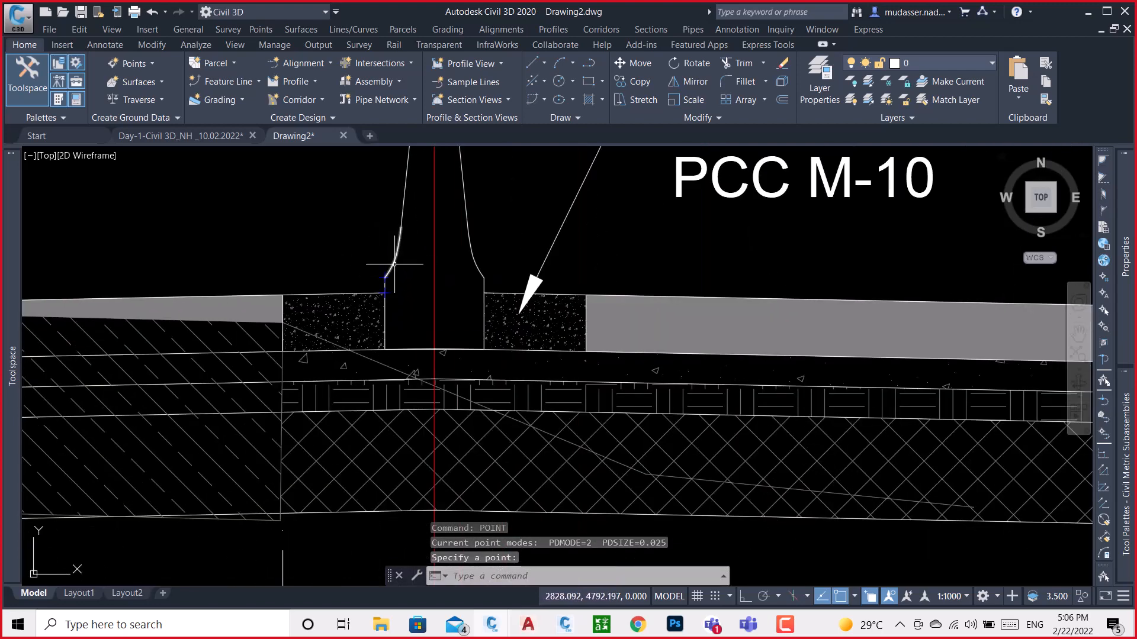
left_click(392, 267)
scroll(401, 228, "up", 4)
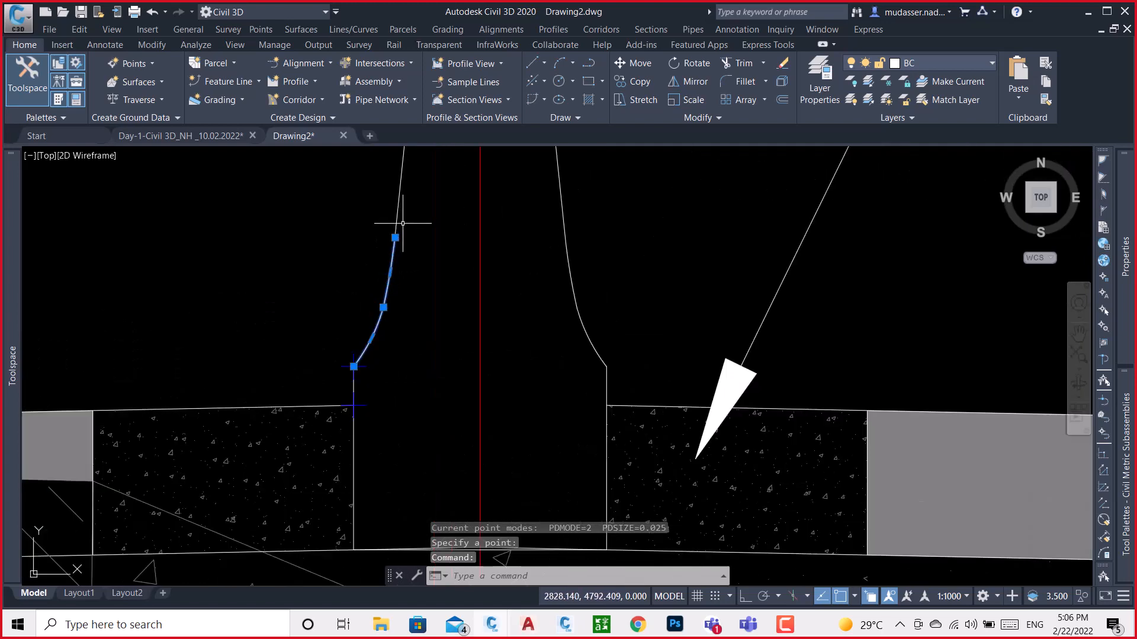
key("Return")
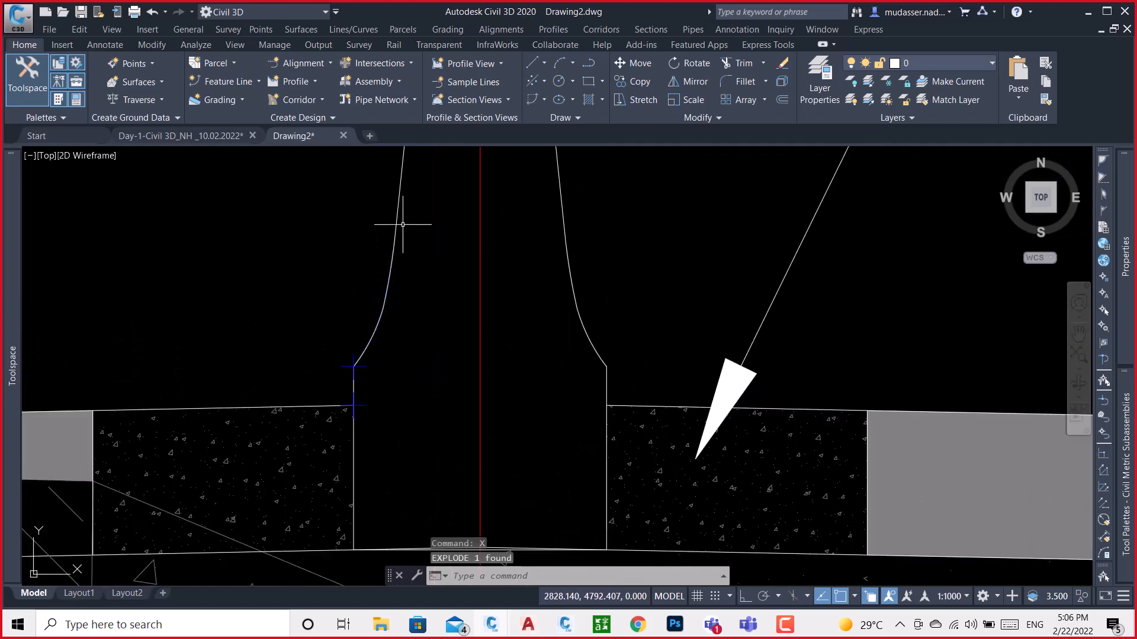
Place points at the junction of the two arcs and at the upper end of the left side's curve
type("poi")
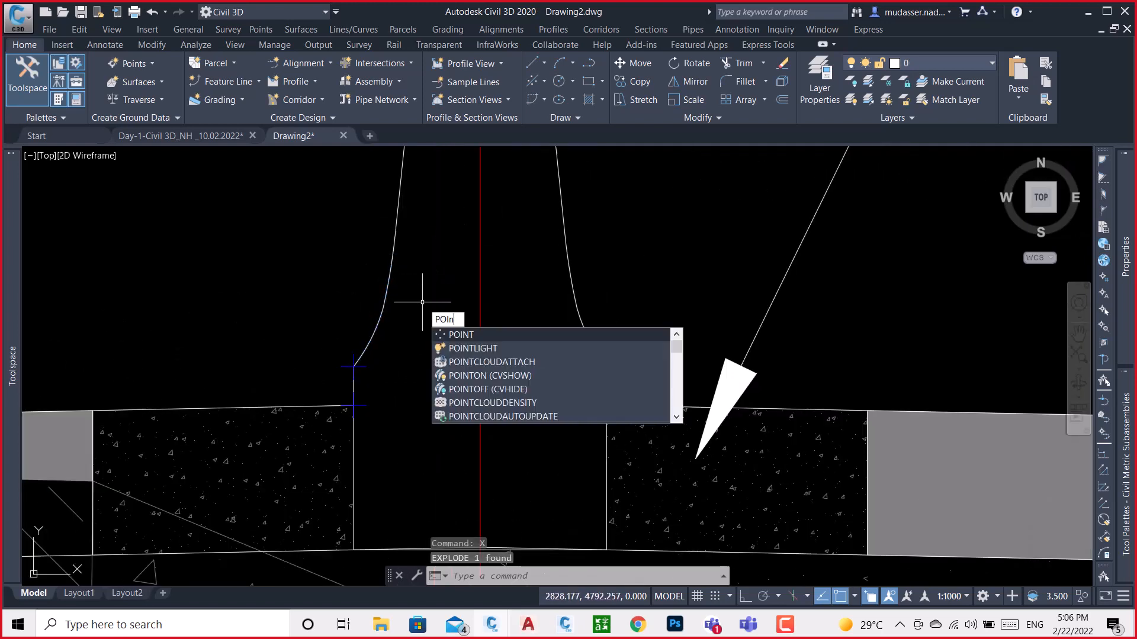
type("nt")
key("Return")
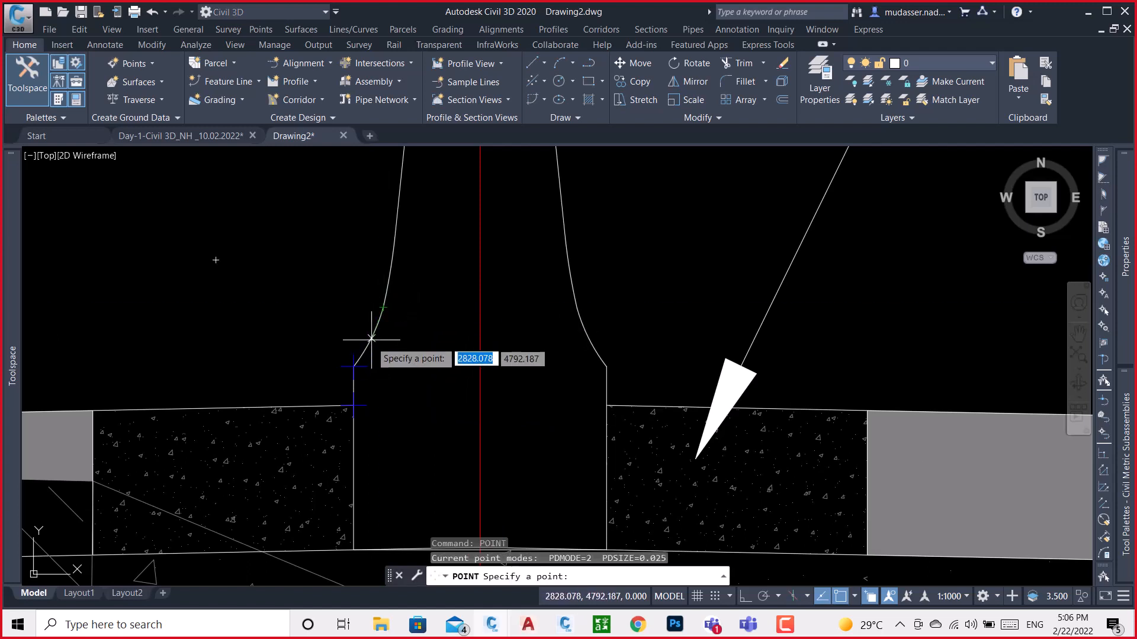
left_click(383, 308)
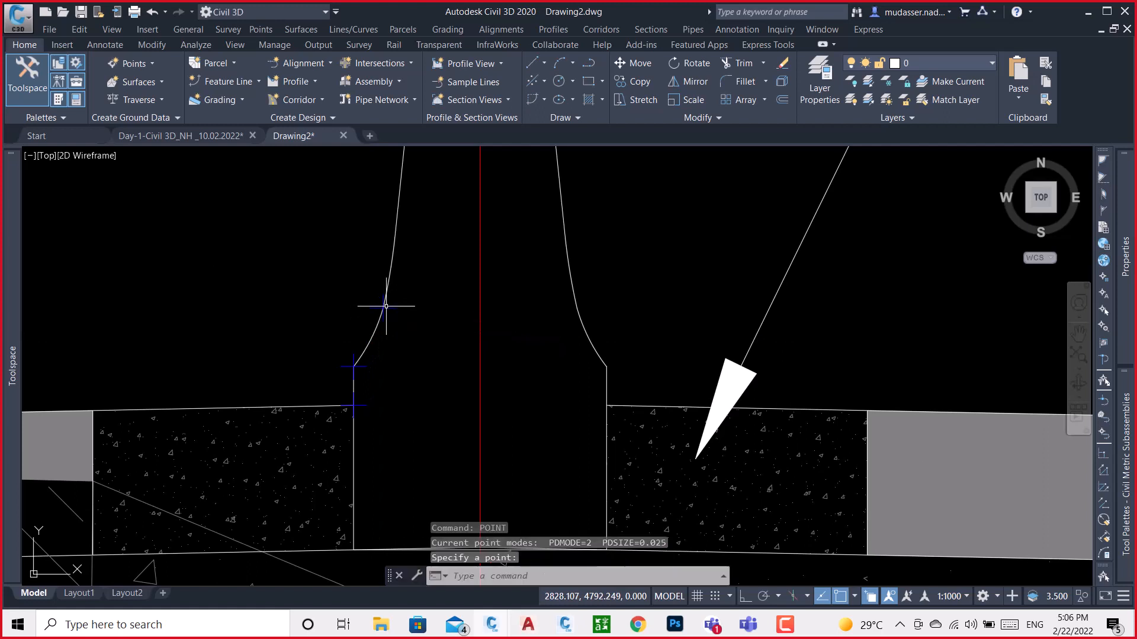
key("Return")
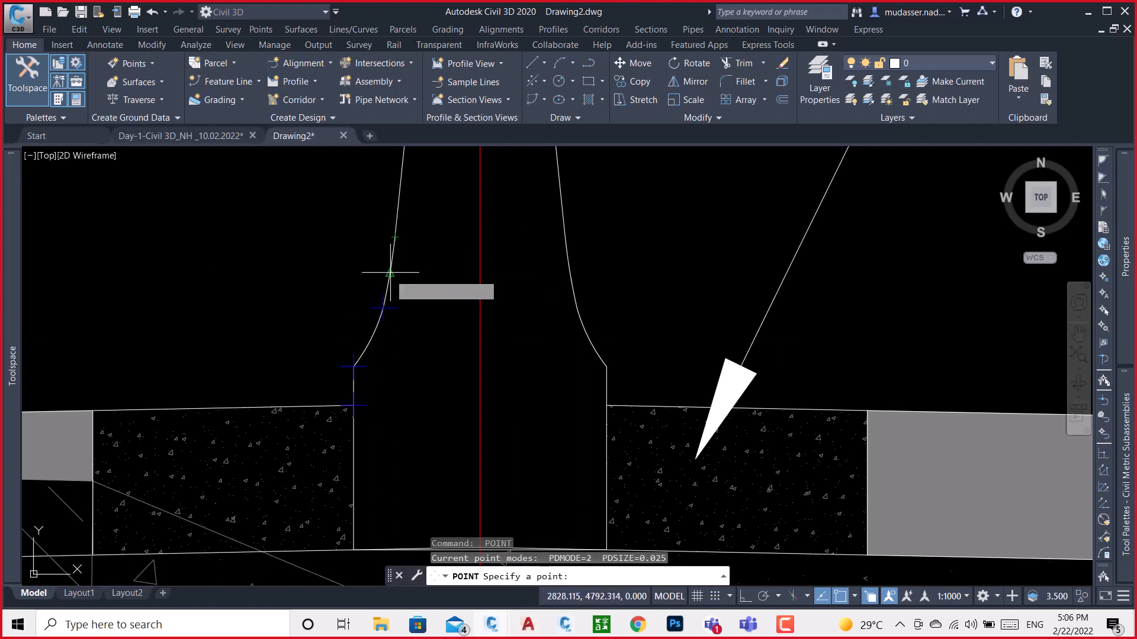
left_click(392, 239)
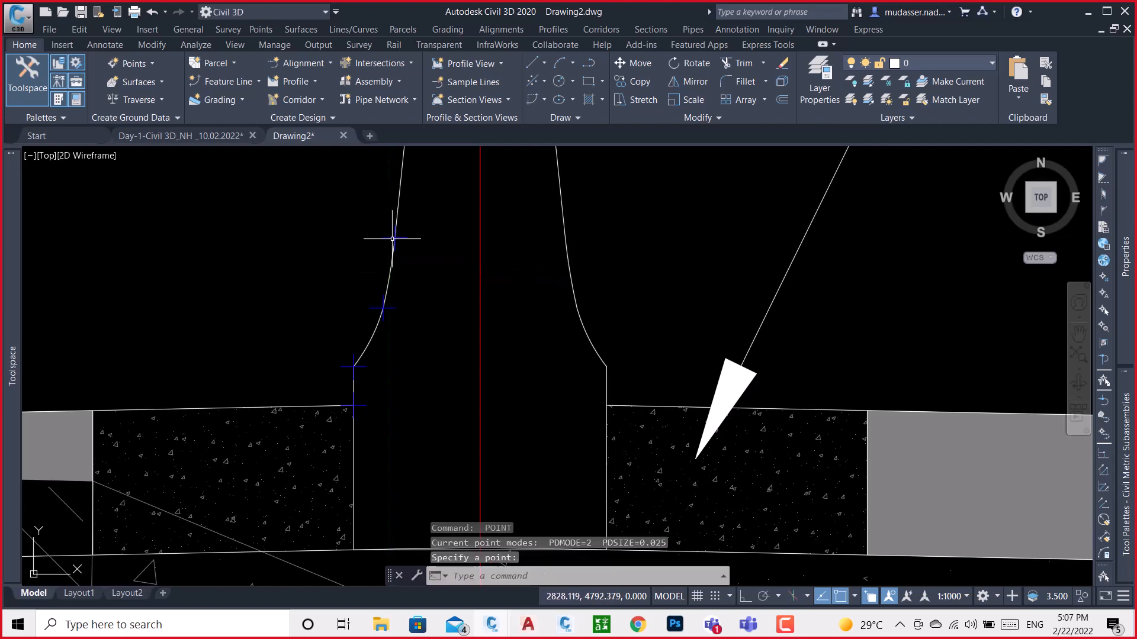
Place points at both ends and the midpoint of the rounded corner at the barrier's top left
scroll(393, 401, "down", 3)
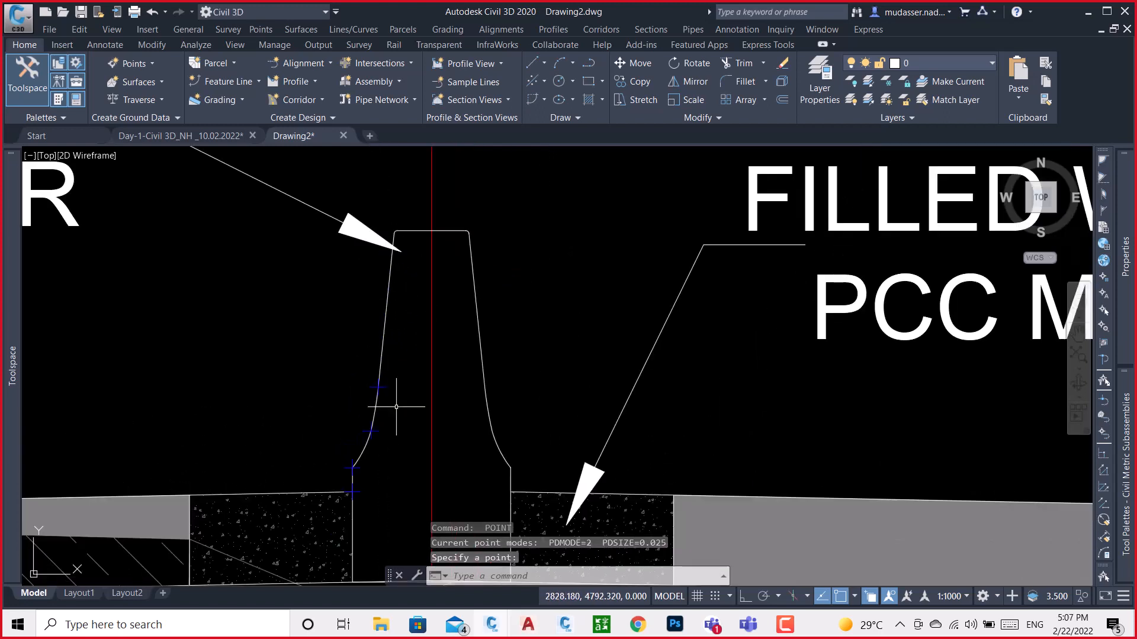
key("Return")
scroll(394, 240, "up", 8)
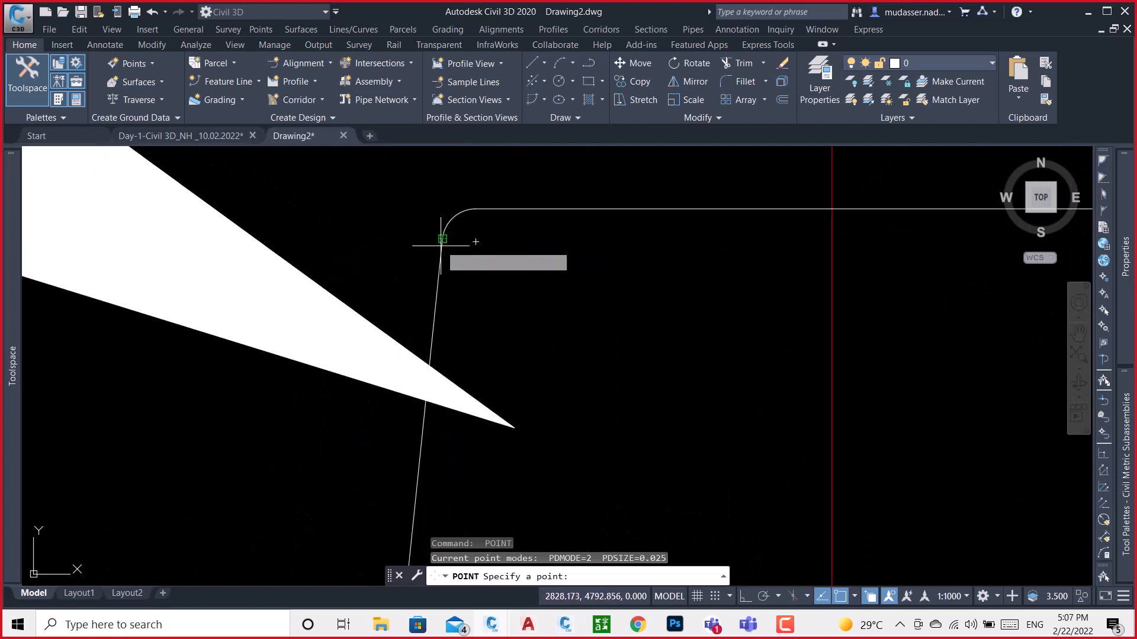
left_click(441, 240)
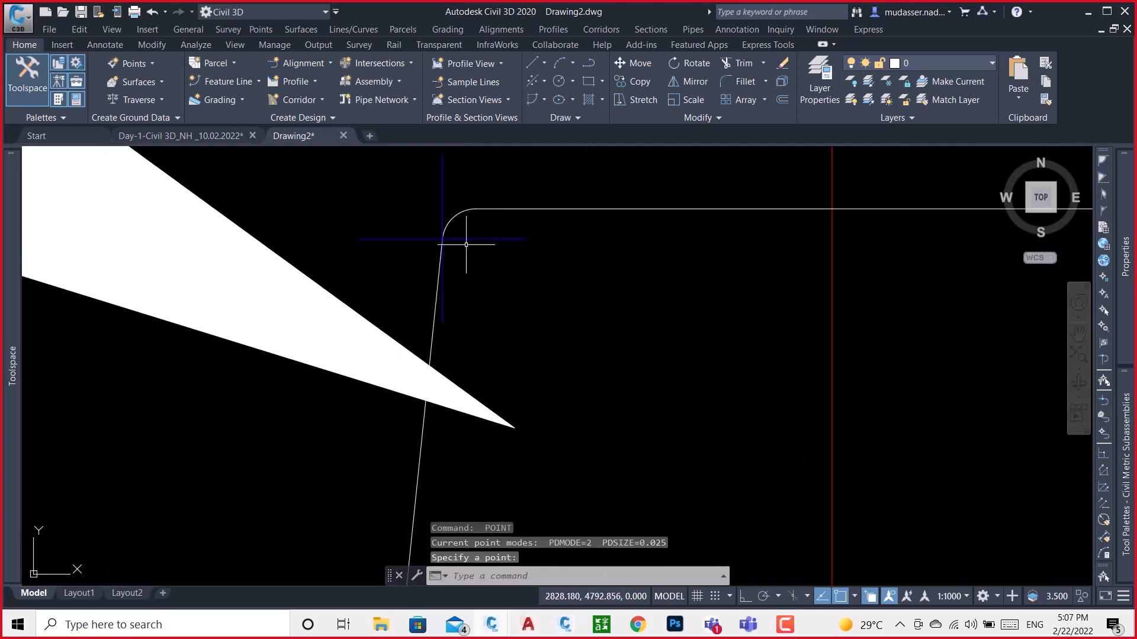
key("Return")
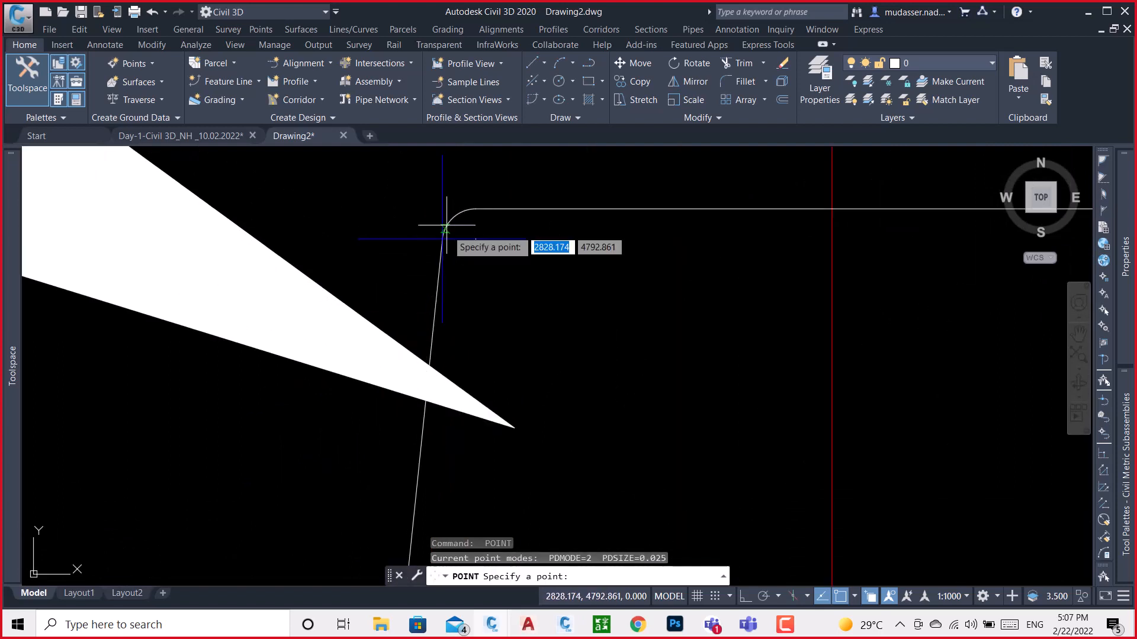
left_click(474, 209)
scroll(460, 222, "up", 3)
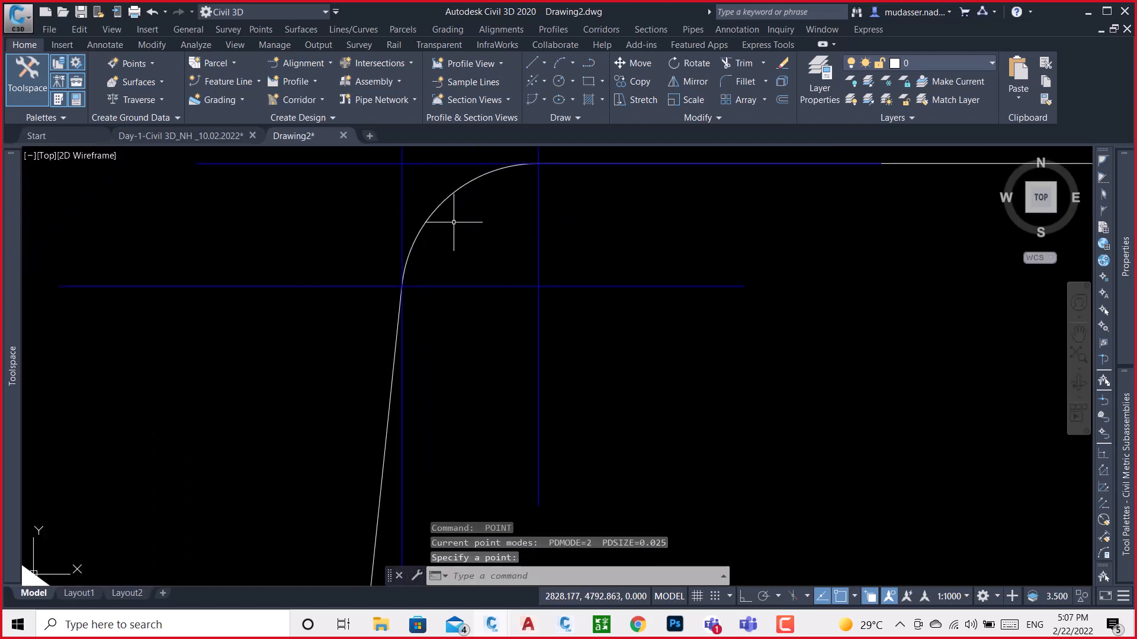
key("Return")
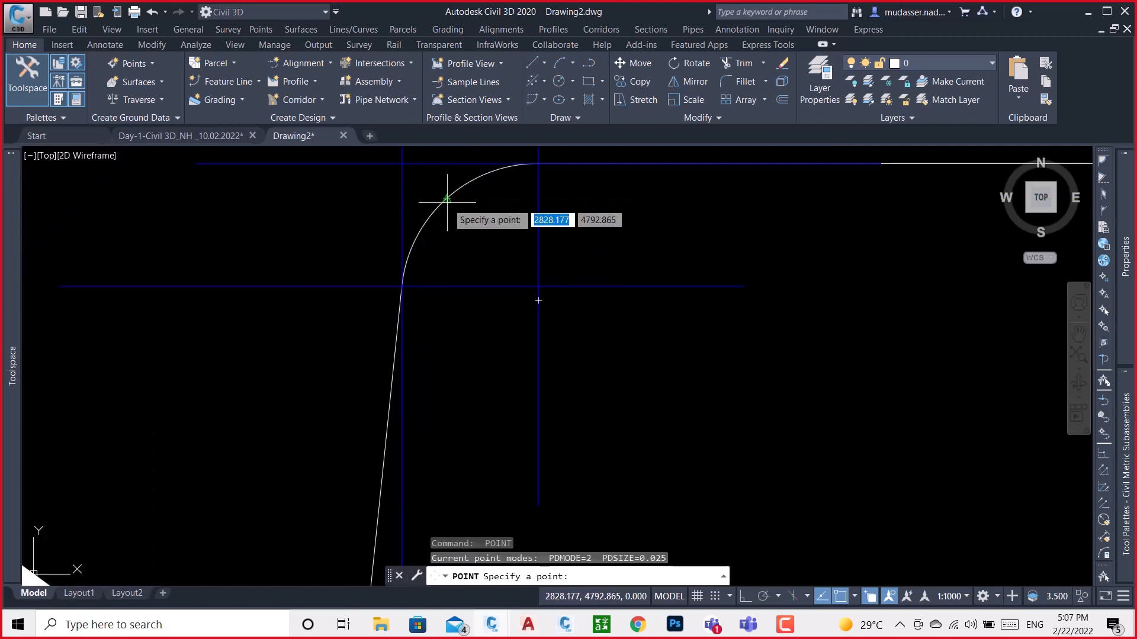
left_click(446, 199)
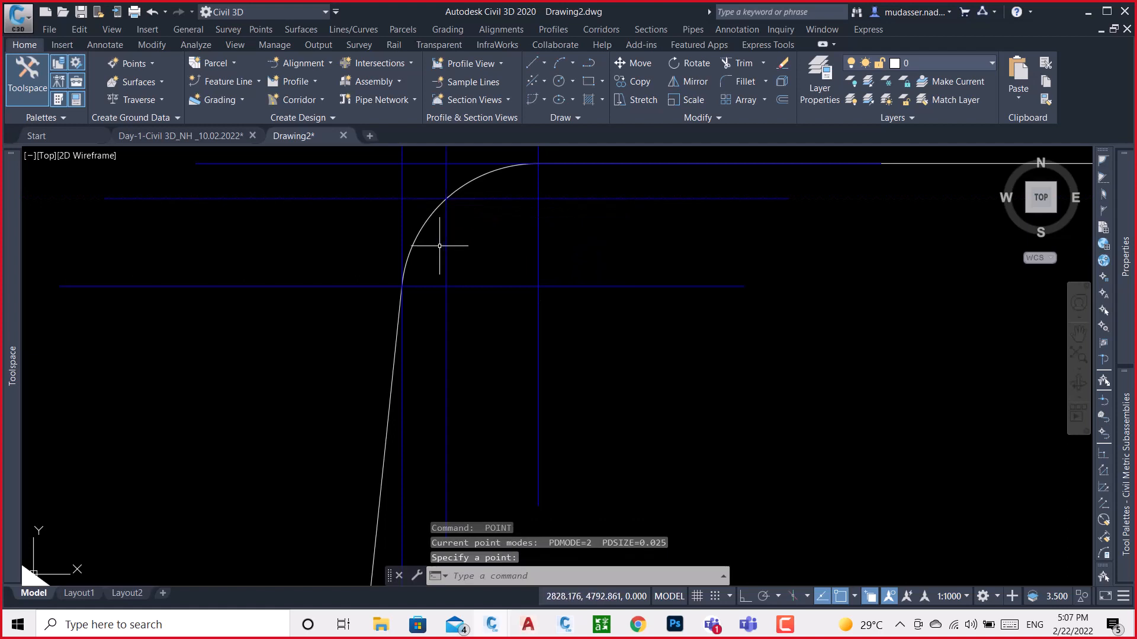
Set the point size to 0.015 in absolute units, keeping the plus-sign style
type("PTy")
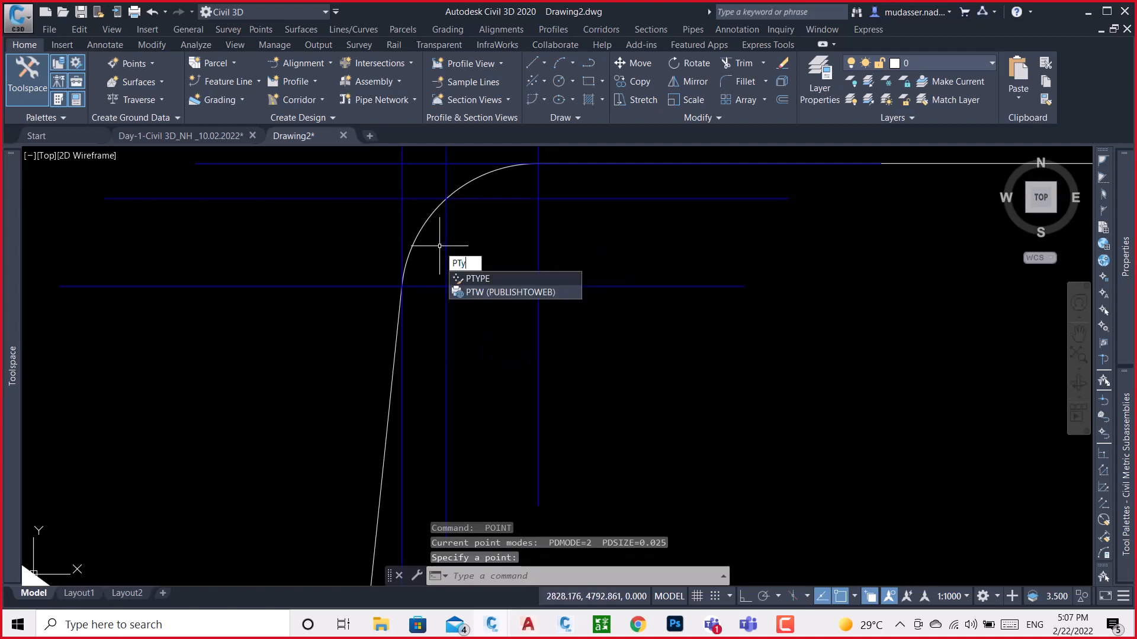
type("pe")
key("Return")
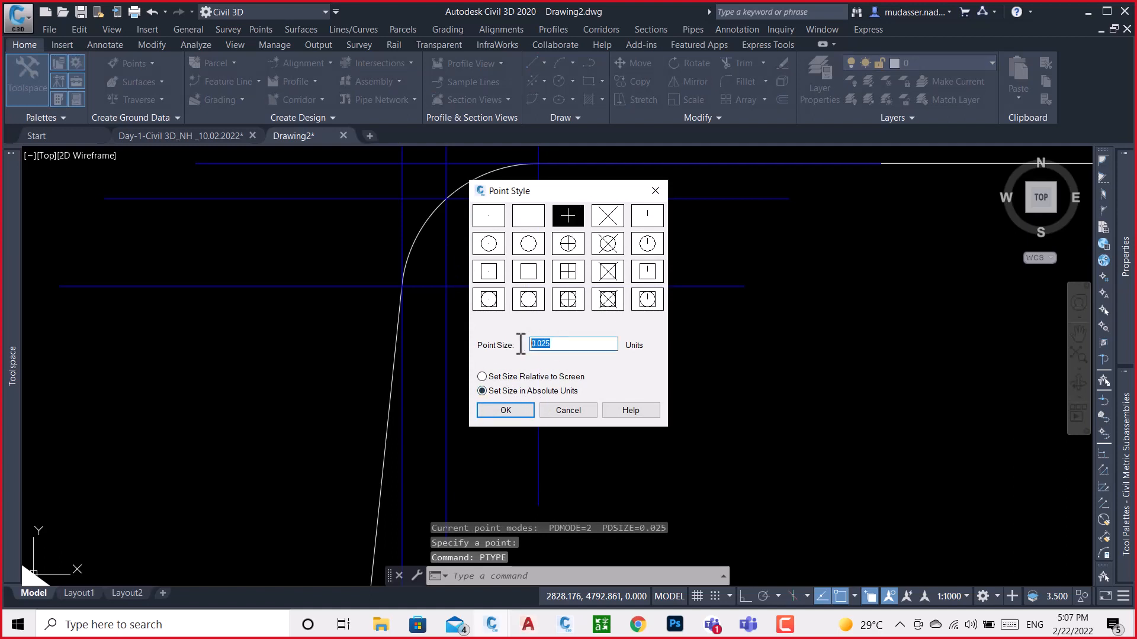
type(".0")
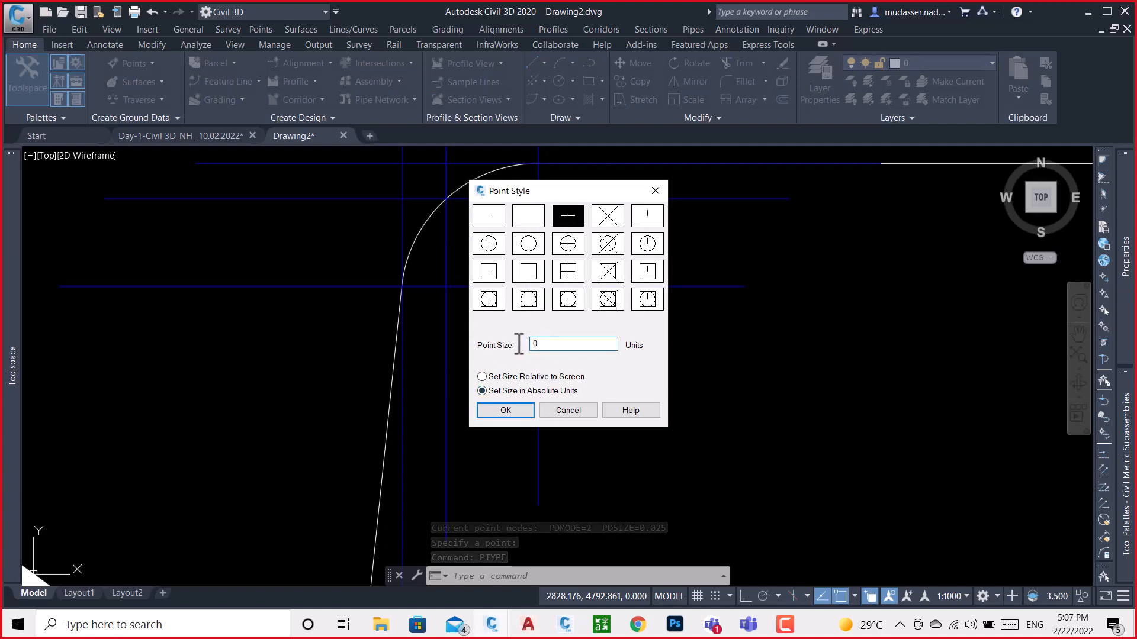
type("15")
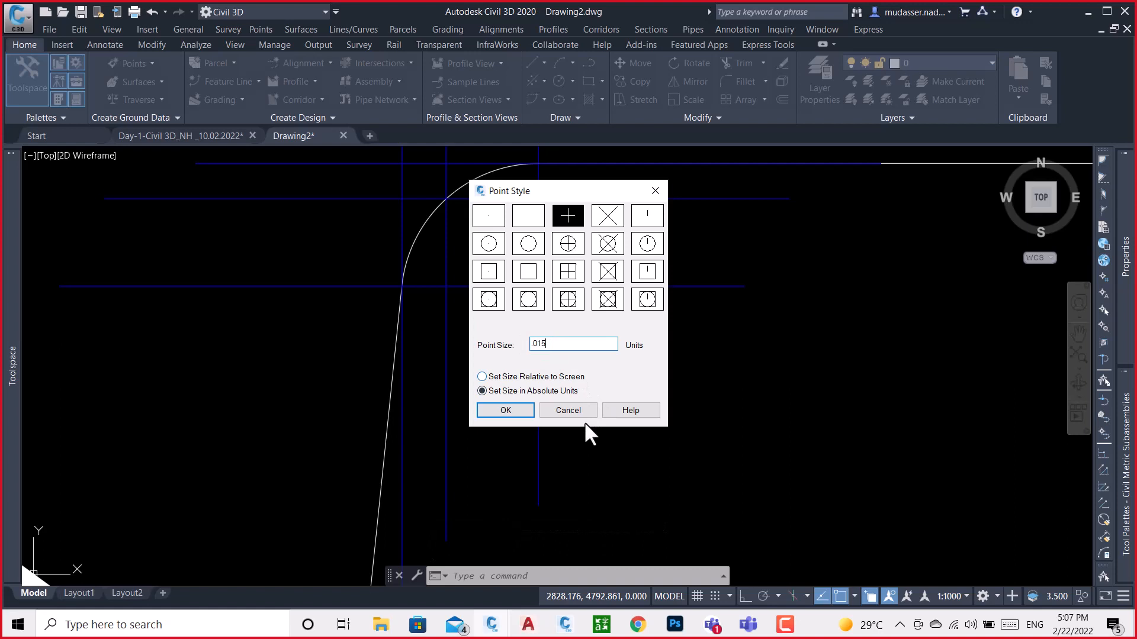
left_click(517, 414)
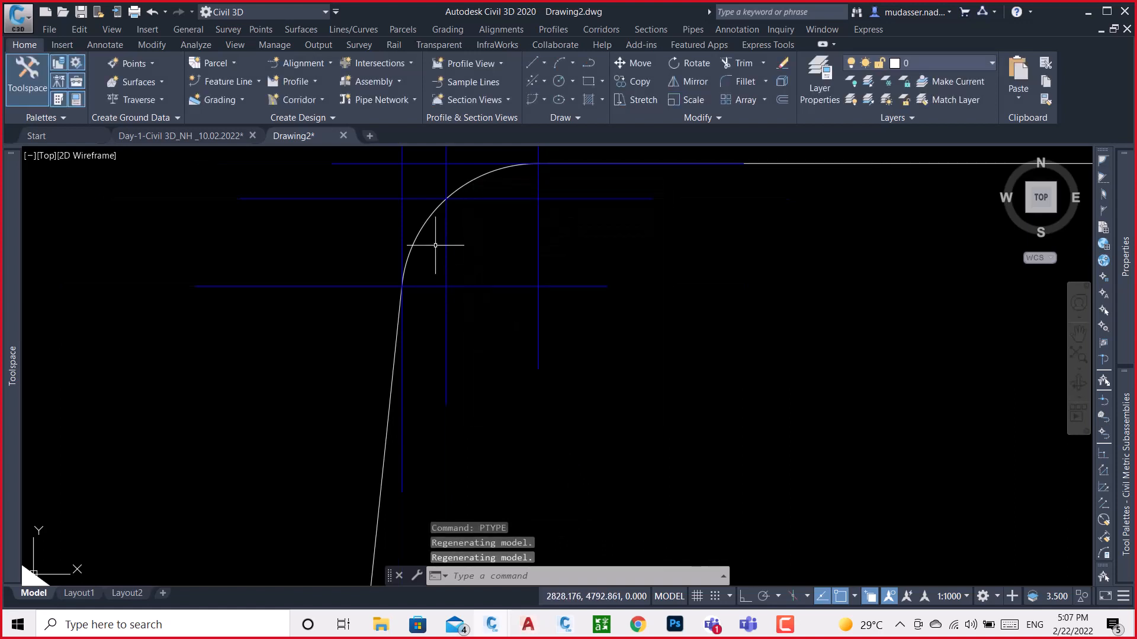
Place points at both ends and the midpoint of the rounded corner at the barrier's top right
scroll(473, 249, "down", 4)
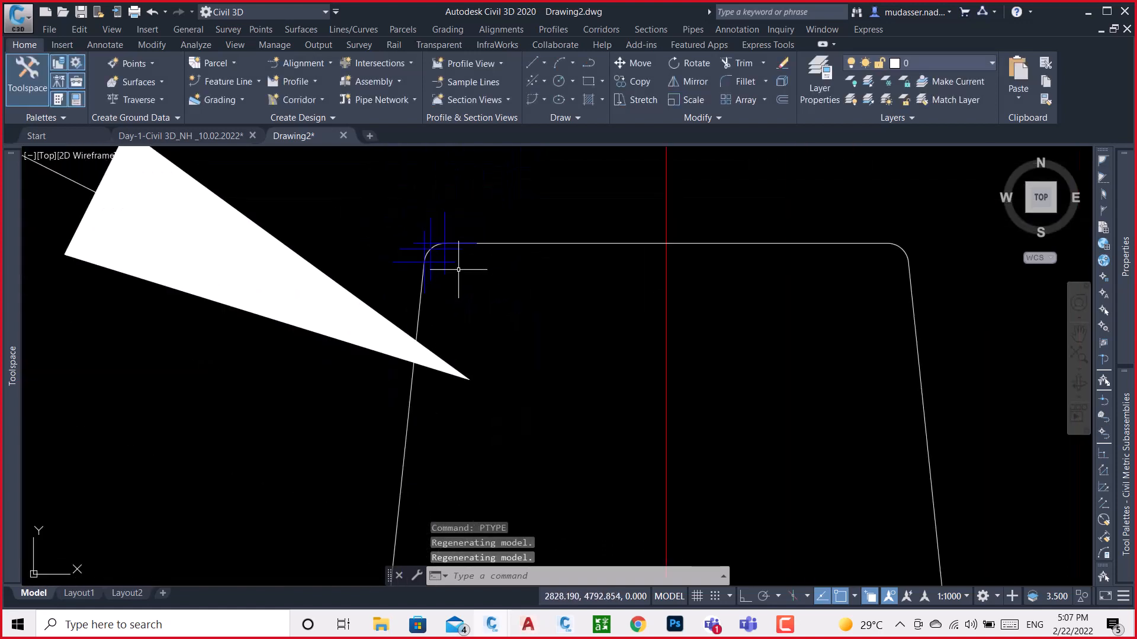
middle_click_drag(766, 294, 576, 300)
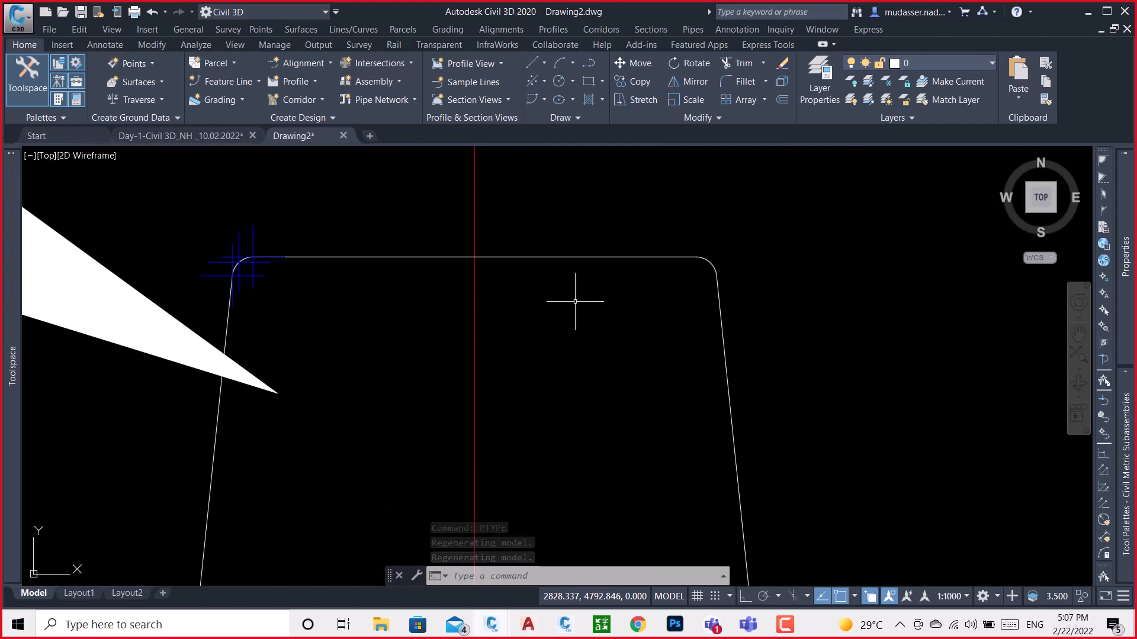
type("Po")
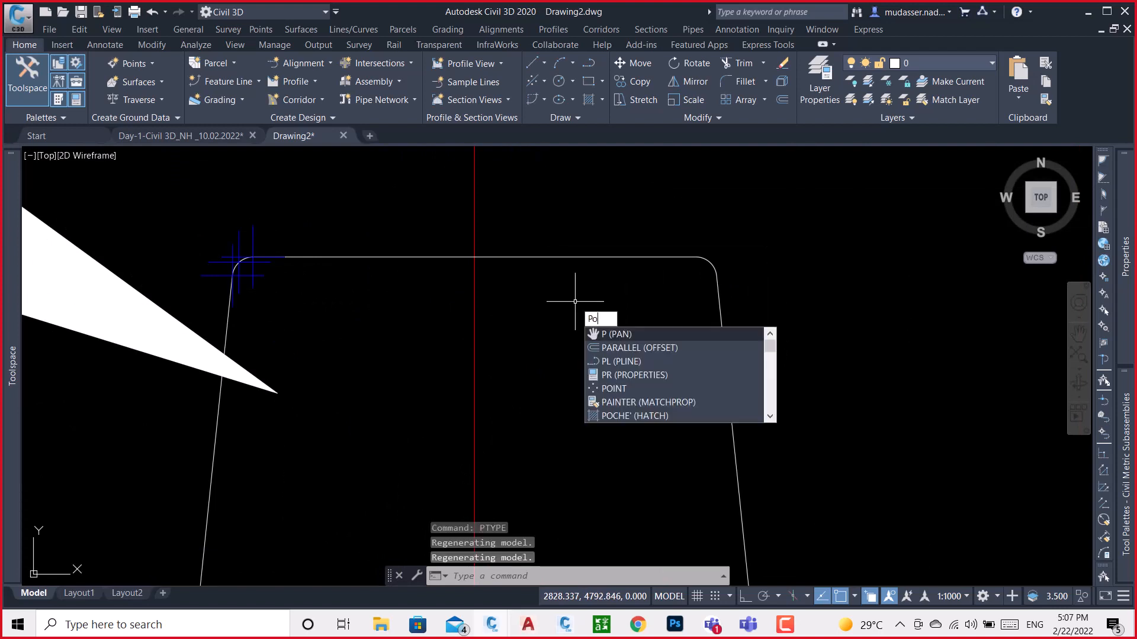
type("i")
left_click(616, 333)
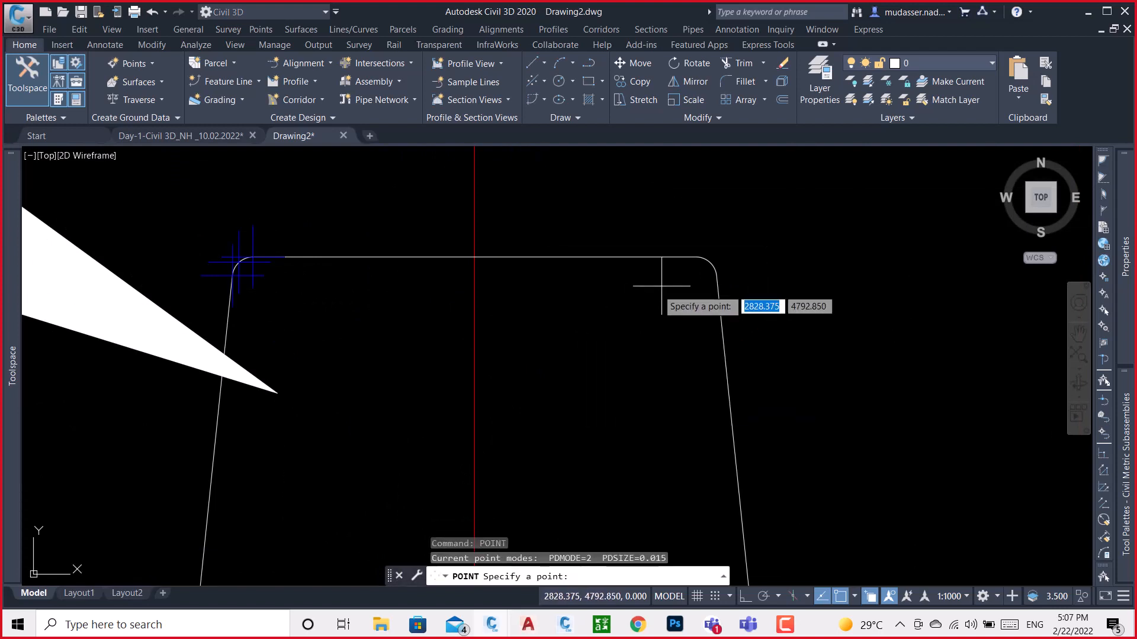
scroll(730, 267, "up", 2)
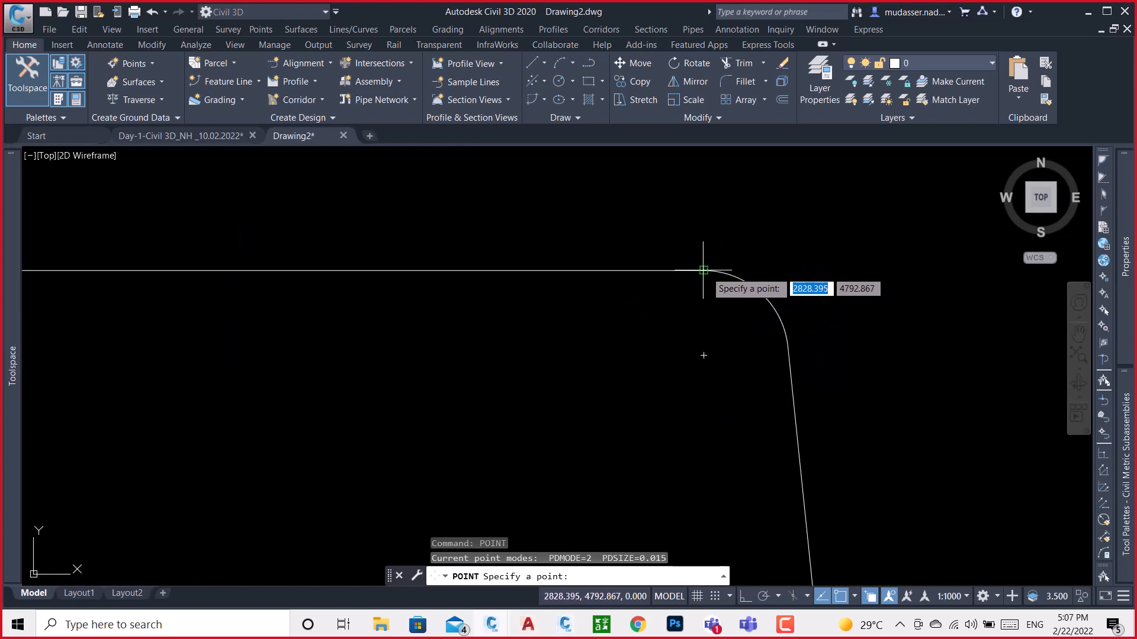
left_click(706, 271)
key("Return")
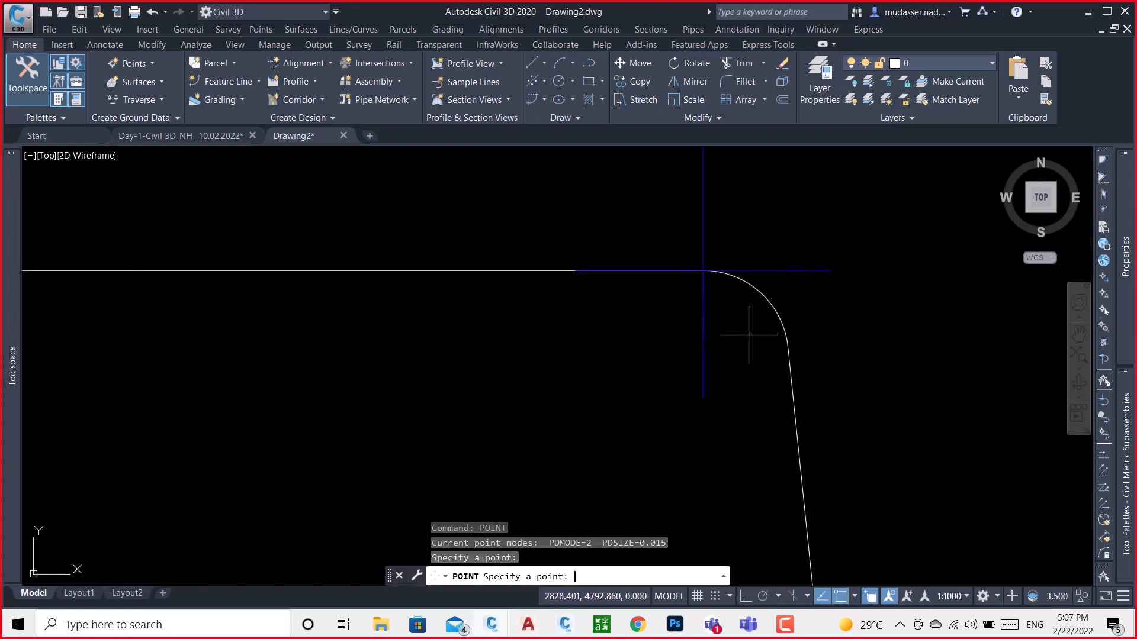
left_click(760, 292)
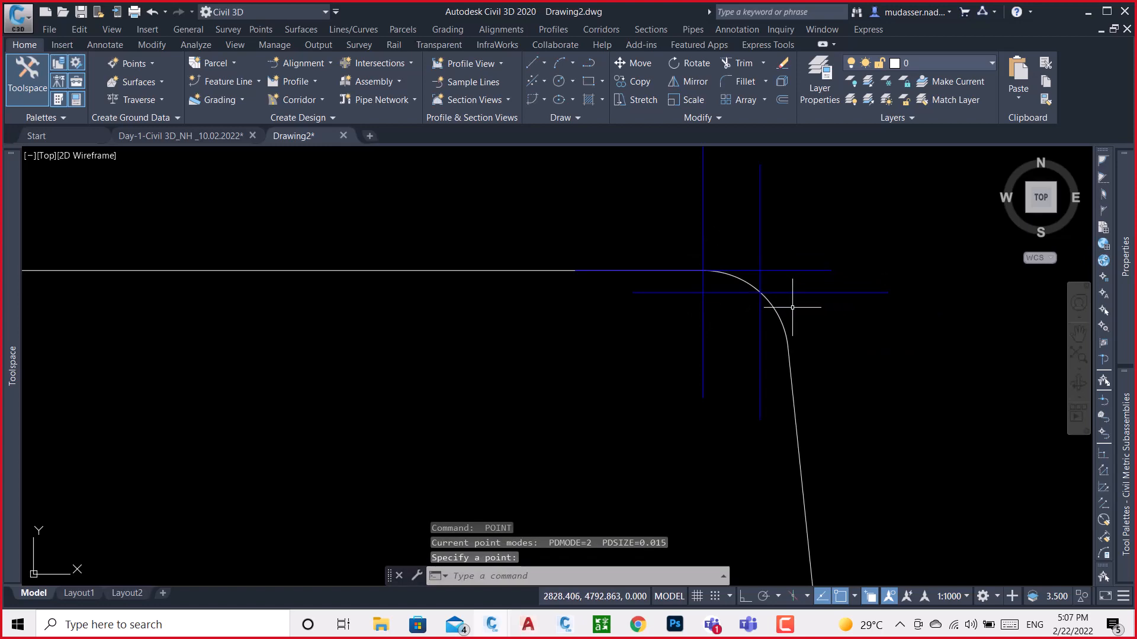
key("Return")
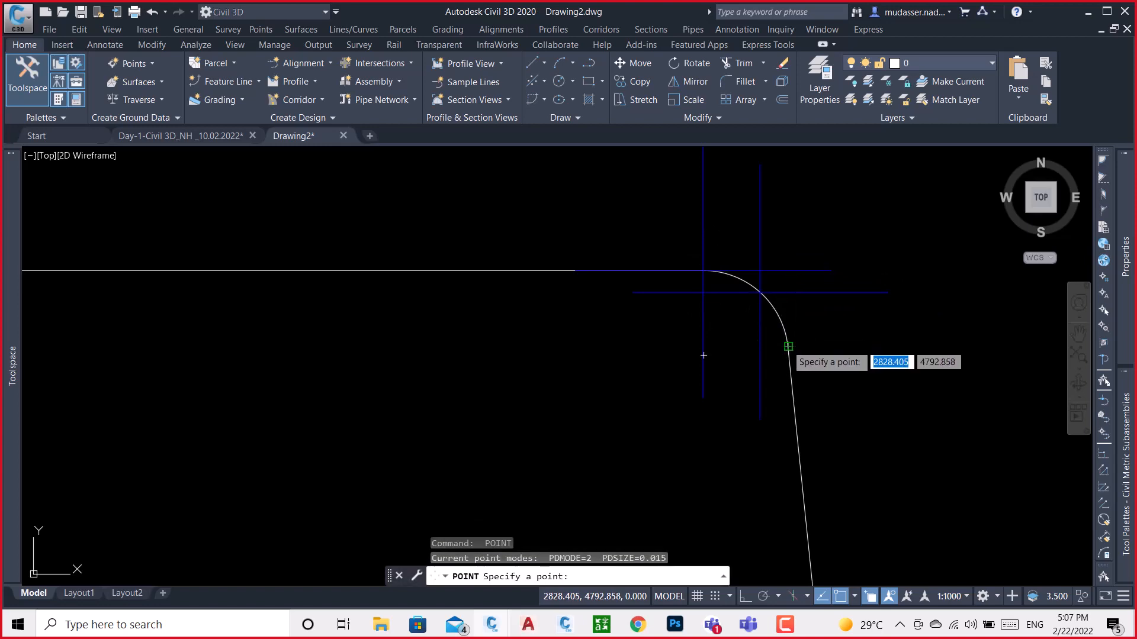
left_click(783, 334)
scroll(760, 278, "down", 4)
scroll(787, 361, "down", 5)
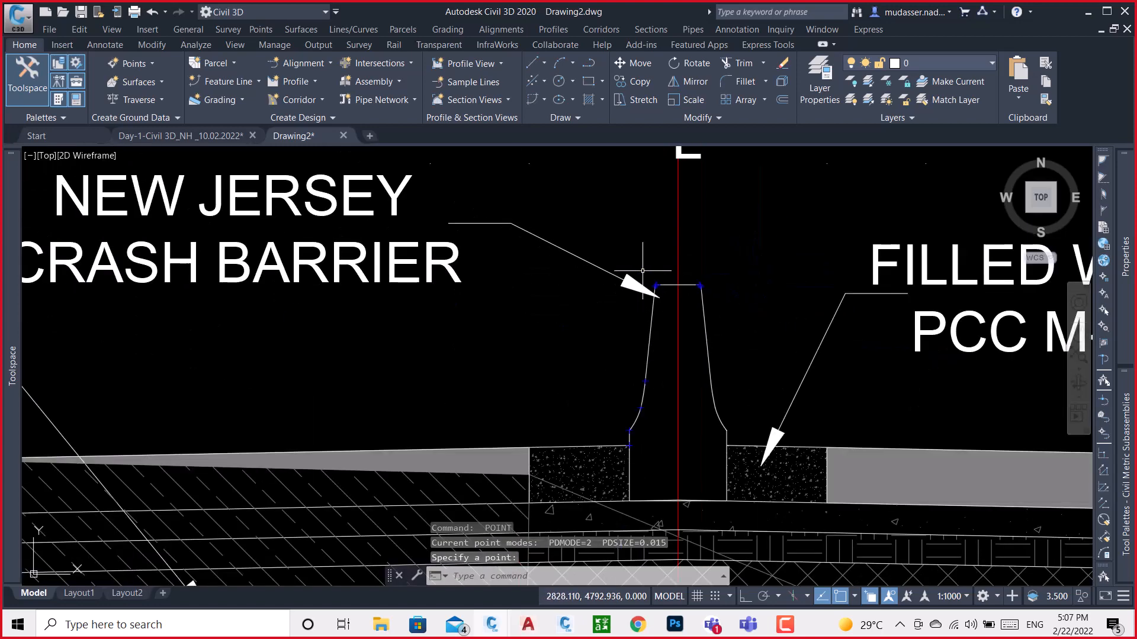
Place points at the upper end of the barrier's right side curve and at the midpoint of its upper arc
scroll(687, 396, "up", 6)
key("Return")
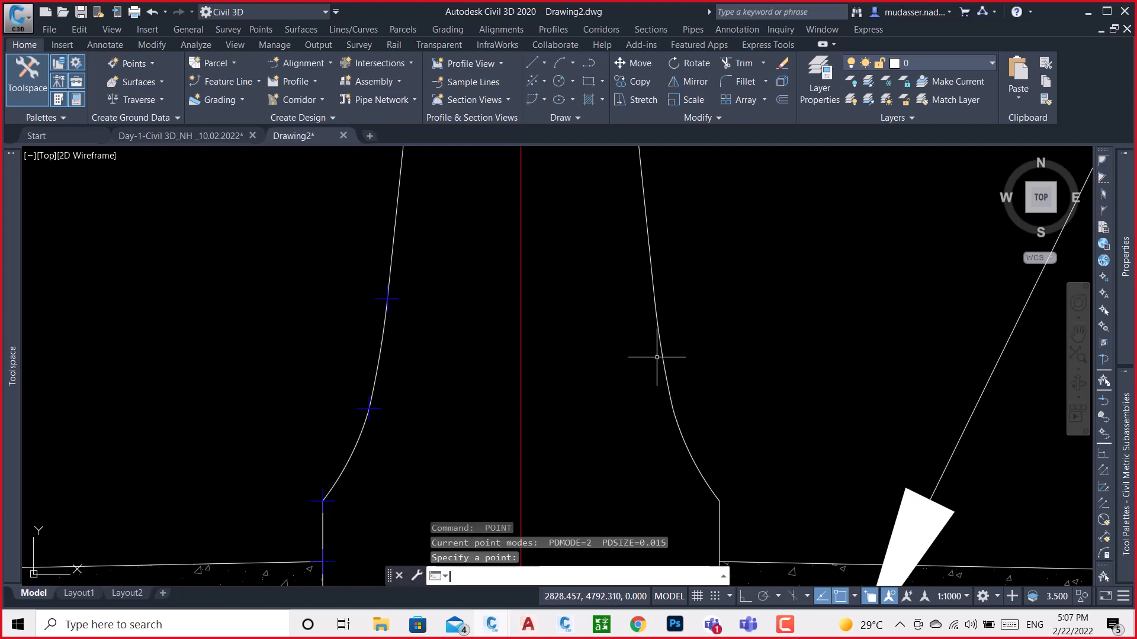
left_click(655, 298)
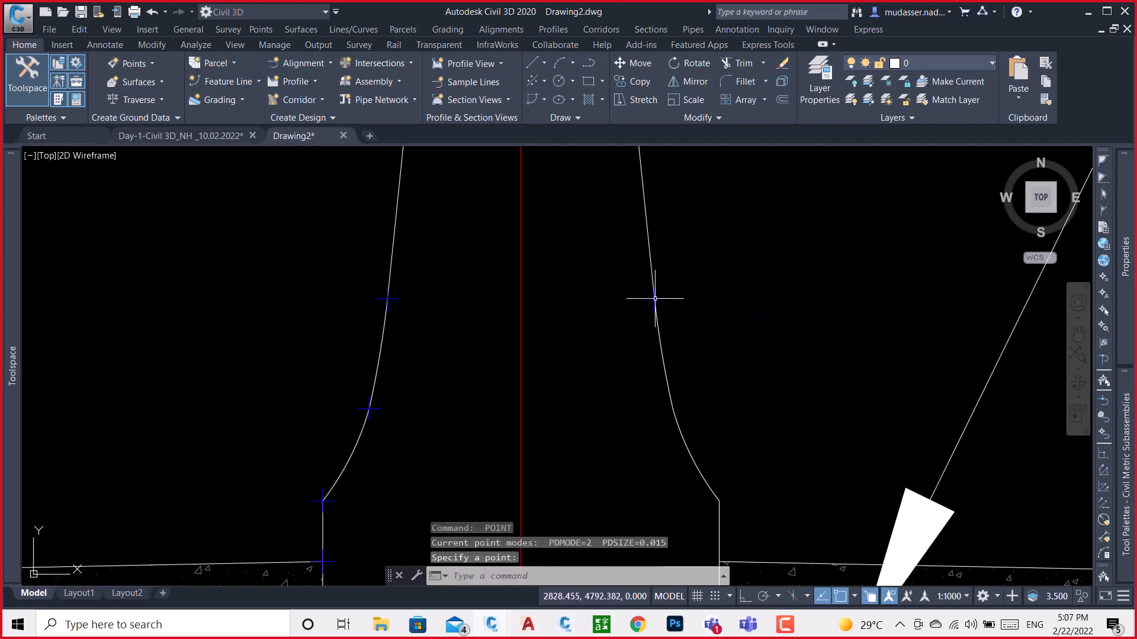
key("Return")
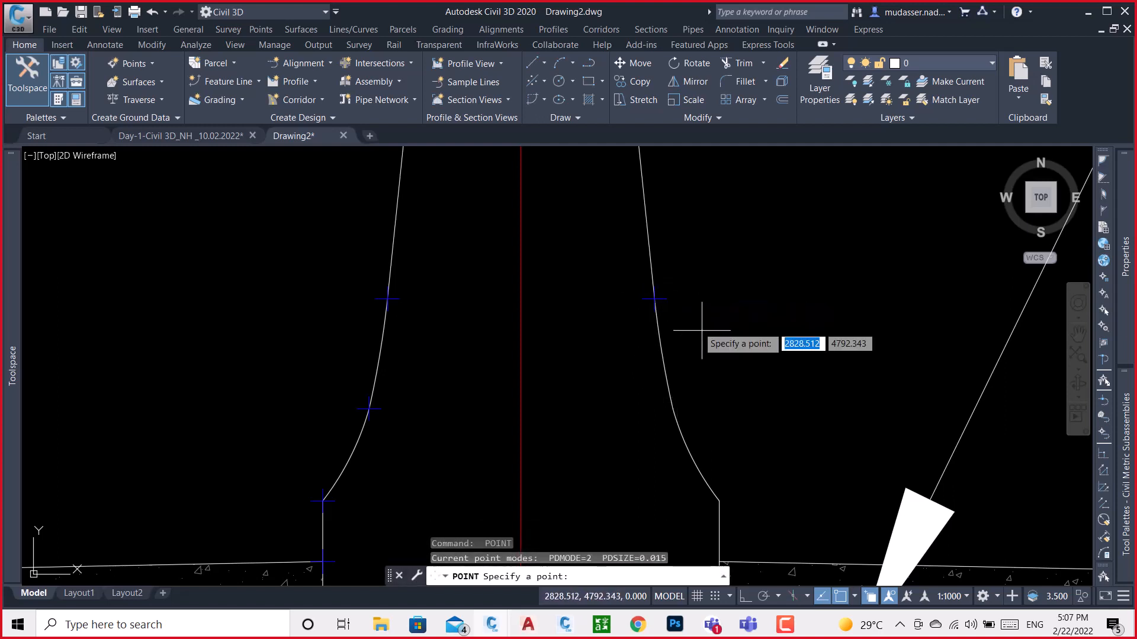
left_click(662, 354)
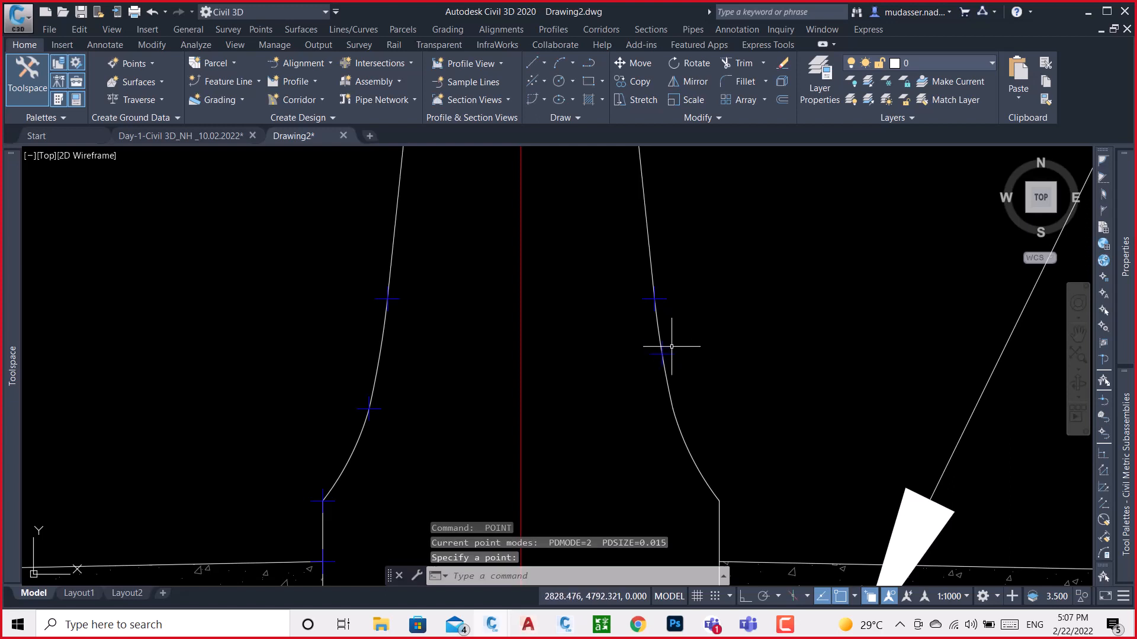
Explode the right side's curved polyline into separate arcs
left_click(659, 332)
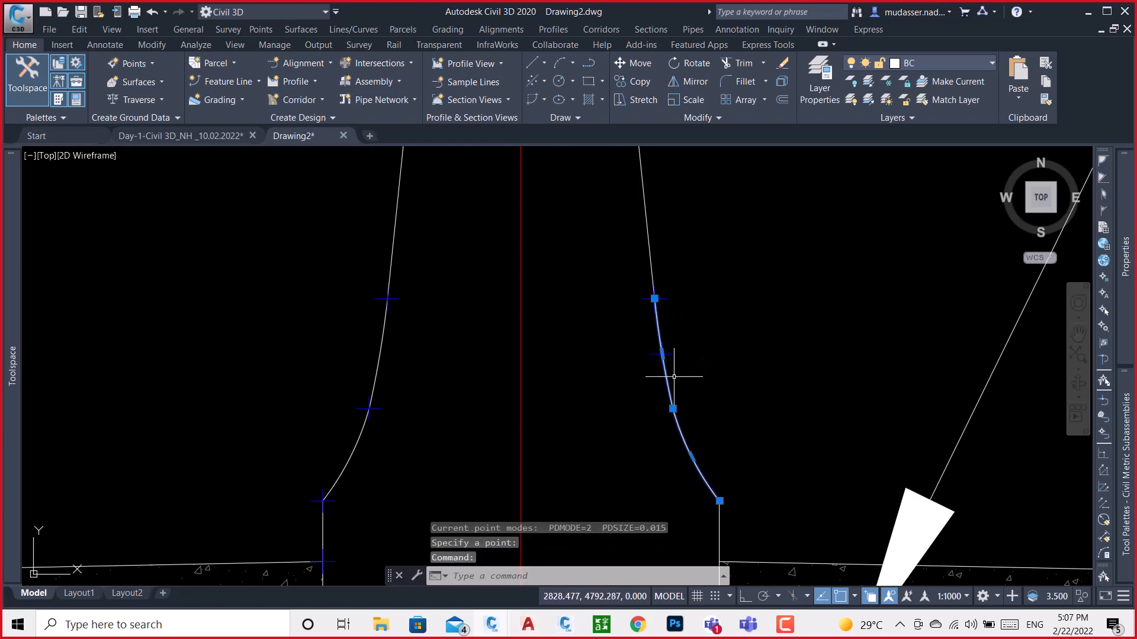
type("x")
key("Return")
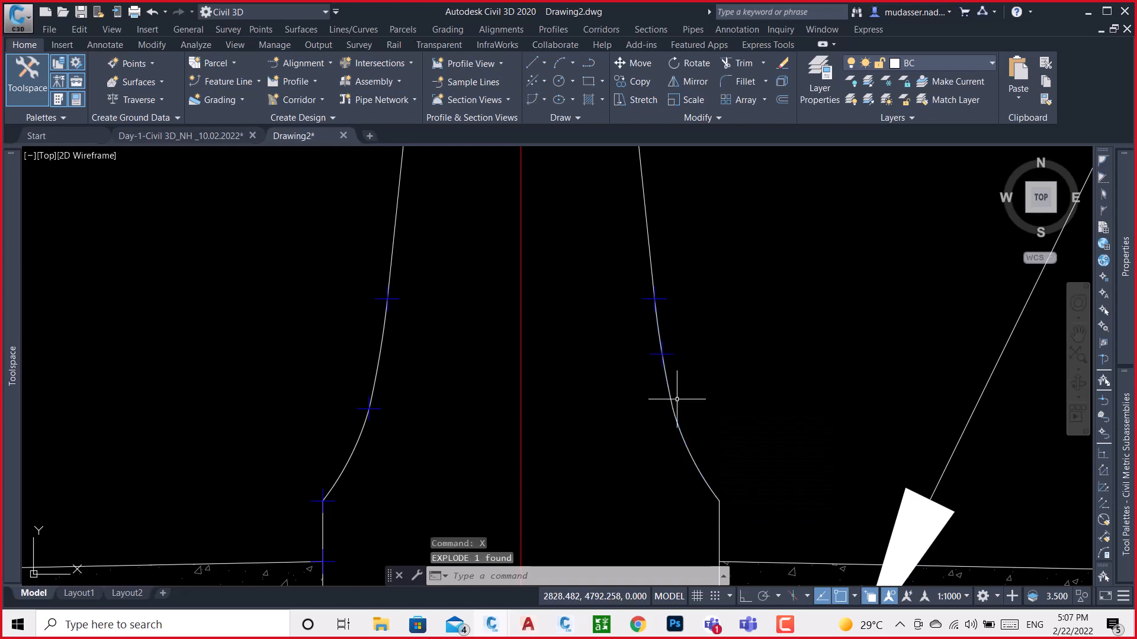
left_click(684, 371)
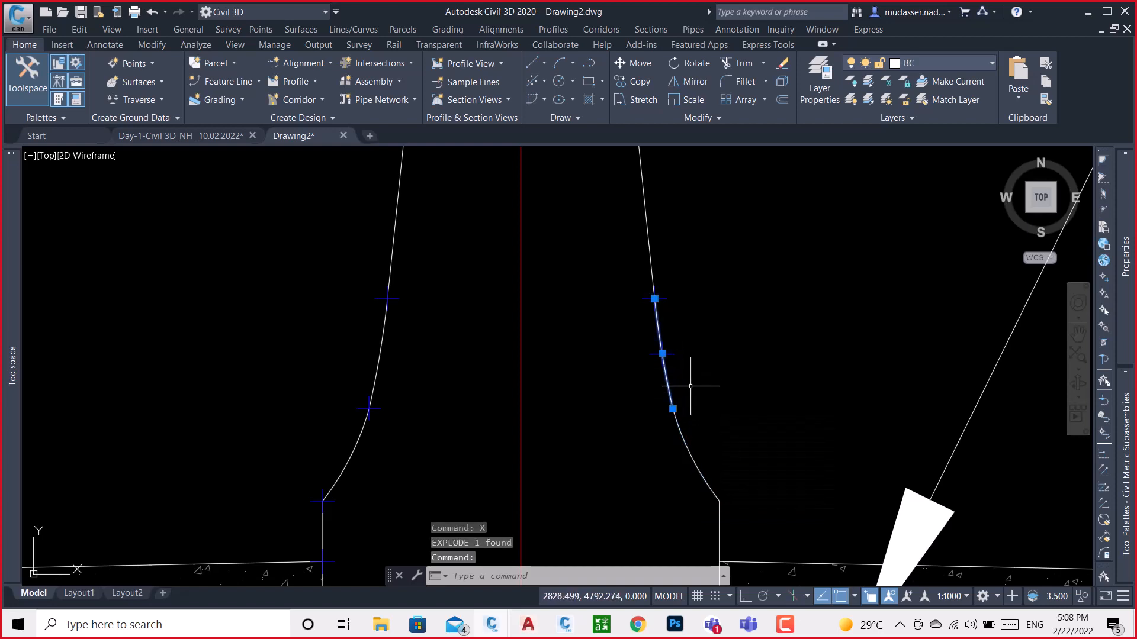
key("Escape")
Place points at the junction of the right side's two arcs and at the lower arc's midpoint and lower end
type("poi")
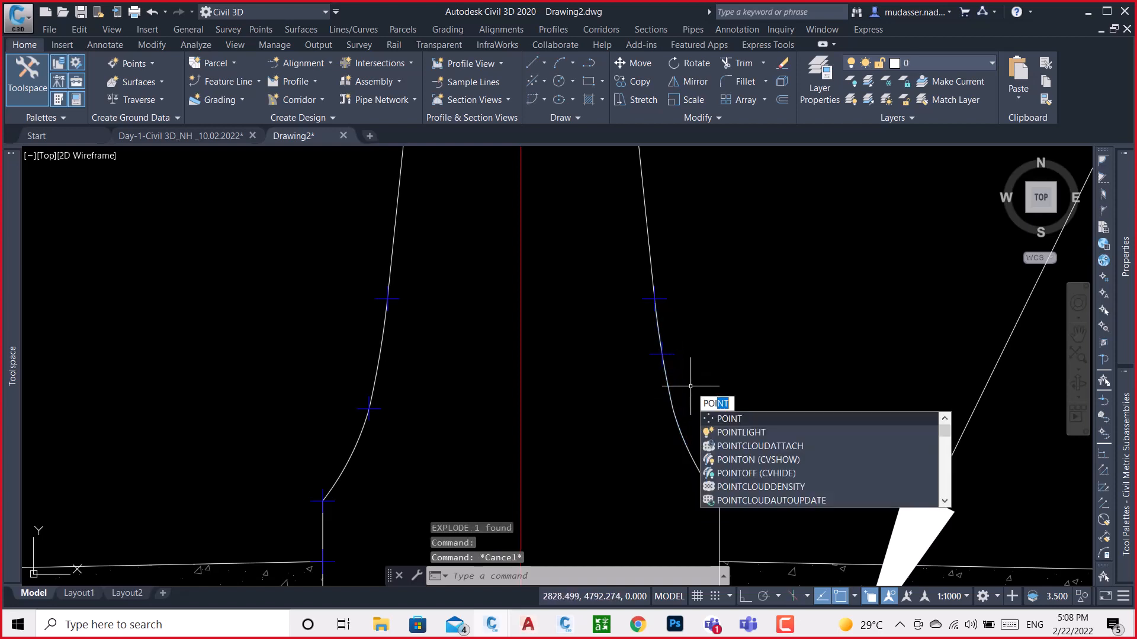
key("Return")
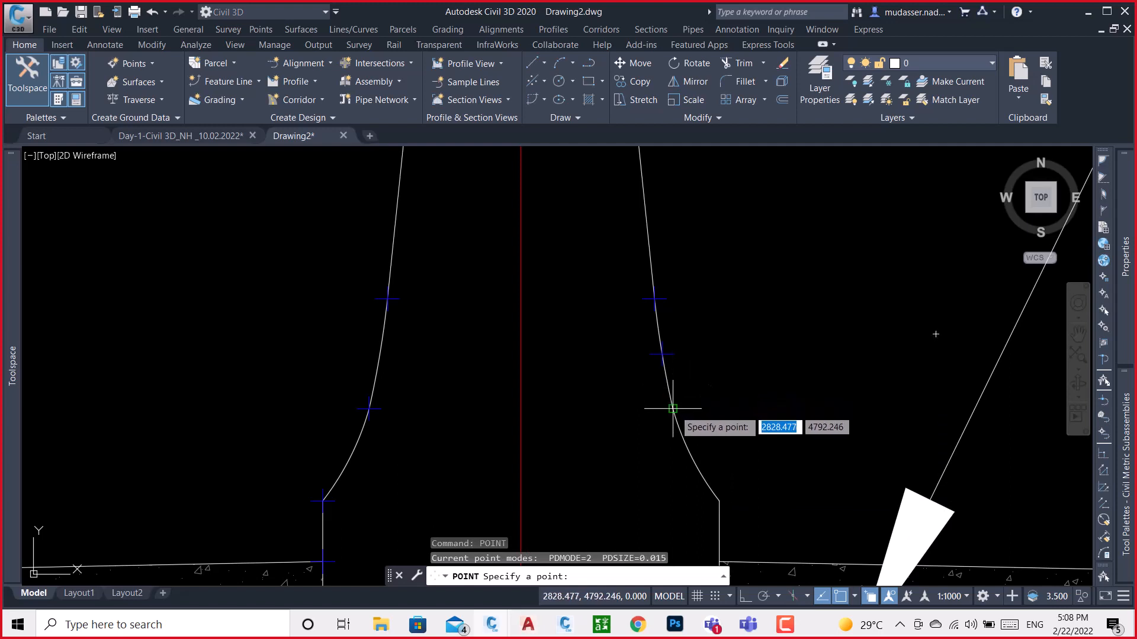
left_click(673, 409)
key("Return")
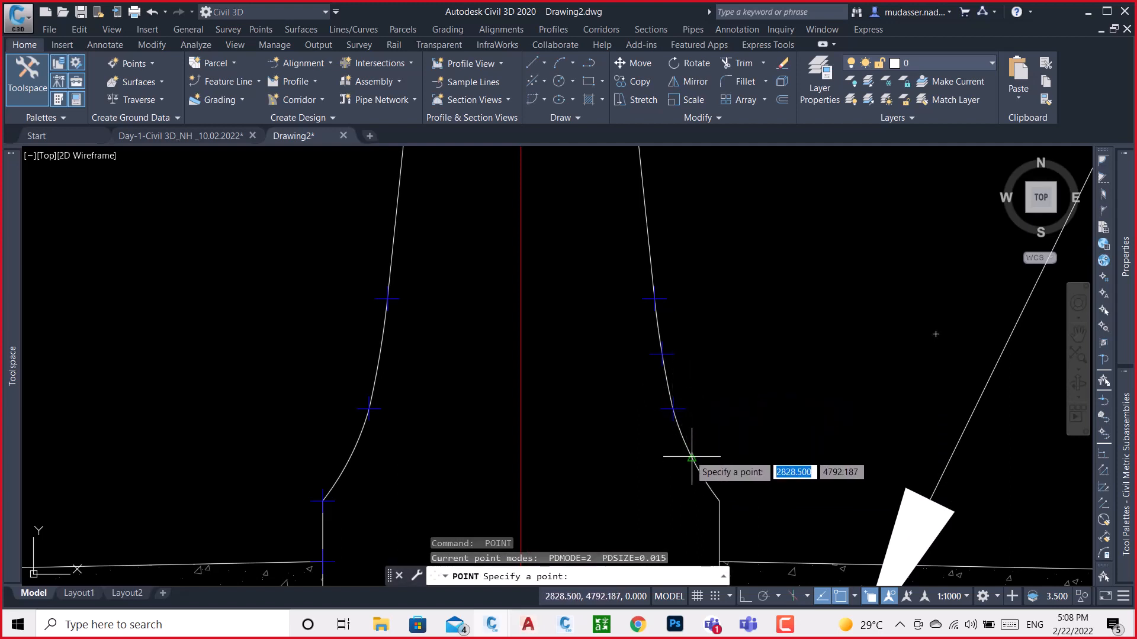
left_click(689, 457)
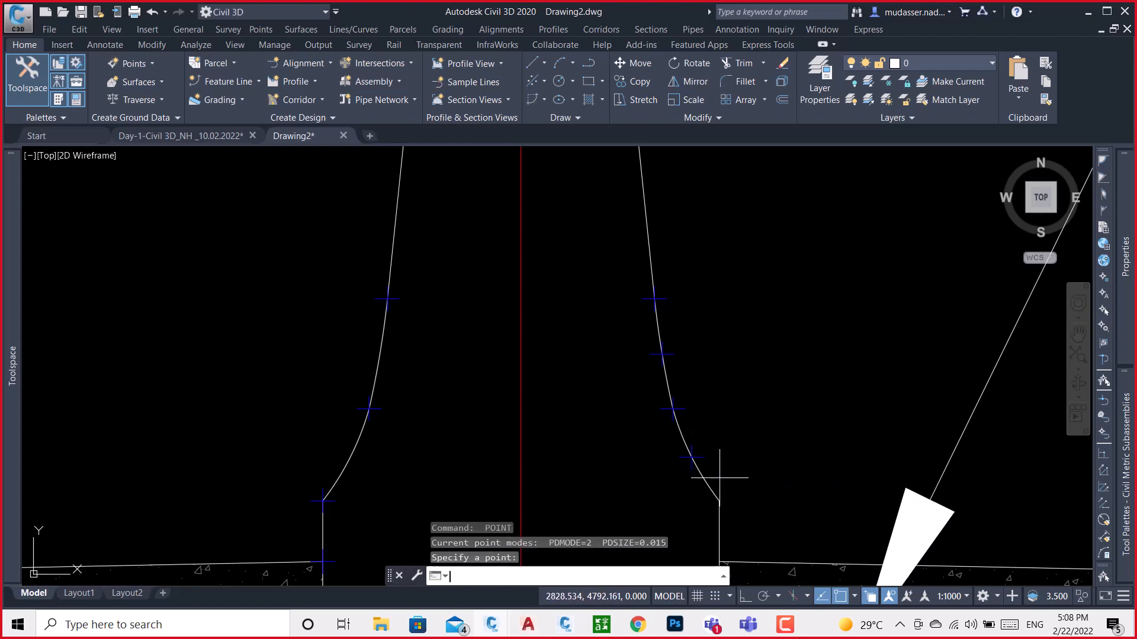
key("Return")
left_click(720, 502)
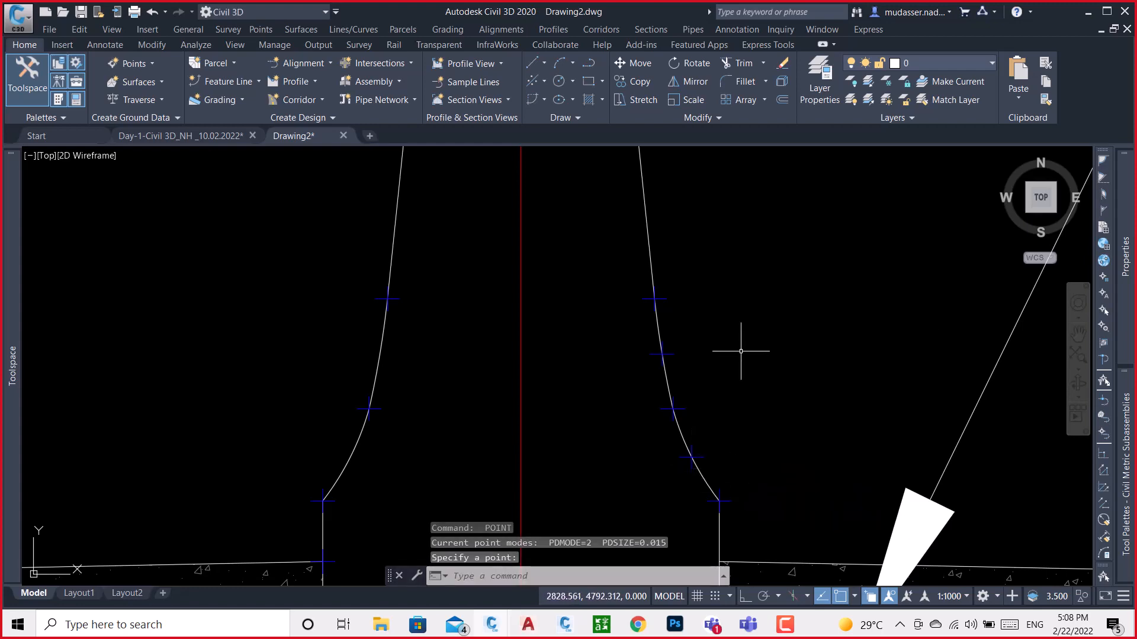
Place points on the right vertical side where the PCC fill's top edge meets it and at the barrier's bottom right corner
scroll(740, 367, "down", 5)
scroll(762, 406, "up", 7)
key("Return")
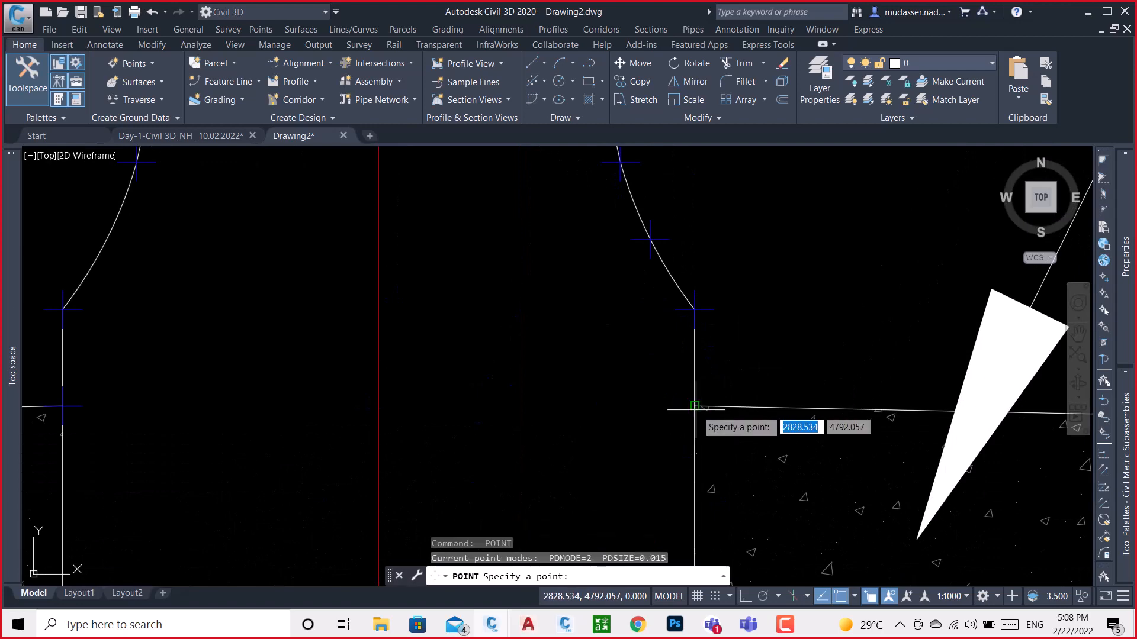
left_click(694, 407)
scroll(740, 356, "down", 5)
scroll(752, 343, "up", 6)
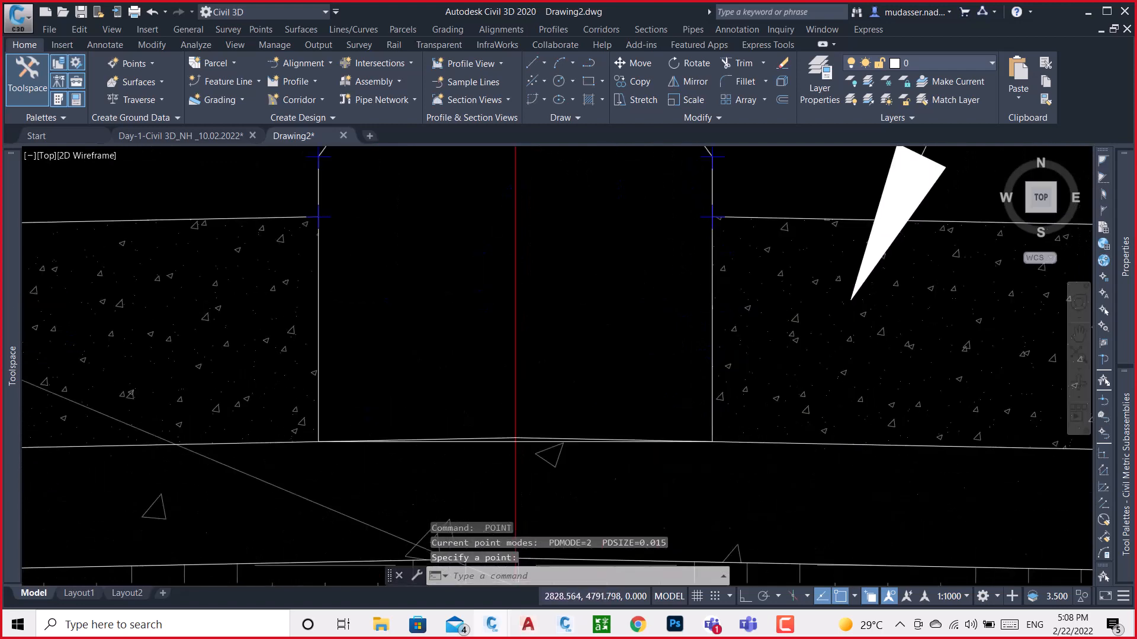
key("Return")
left_click(698, 452)
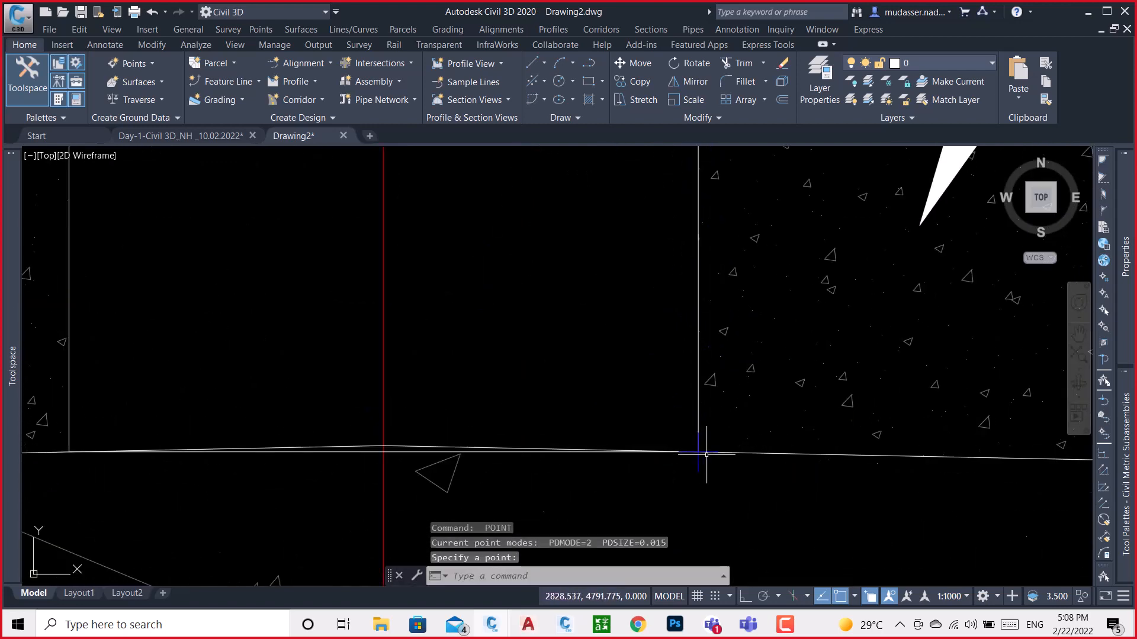
Place points at the midpoint of the barrier's base line and at its bottom left corner
scroll(752, 460, "down", 4)
key("Return")
scroll(651, 456, "up", 6)
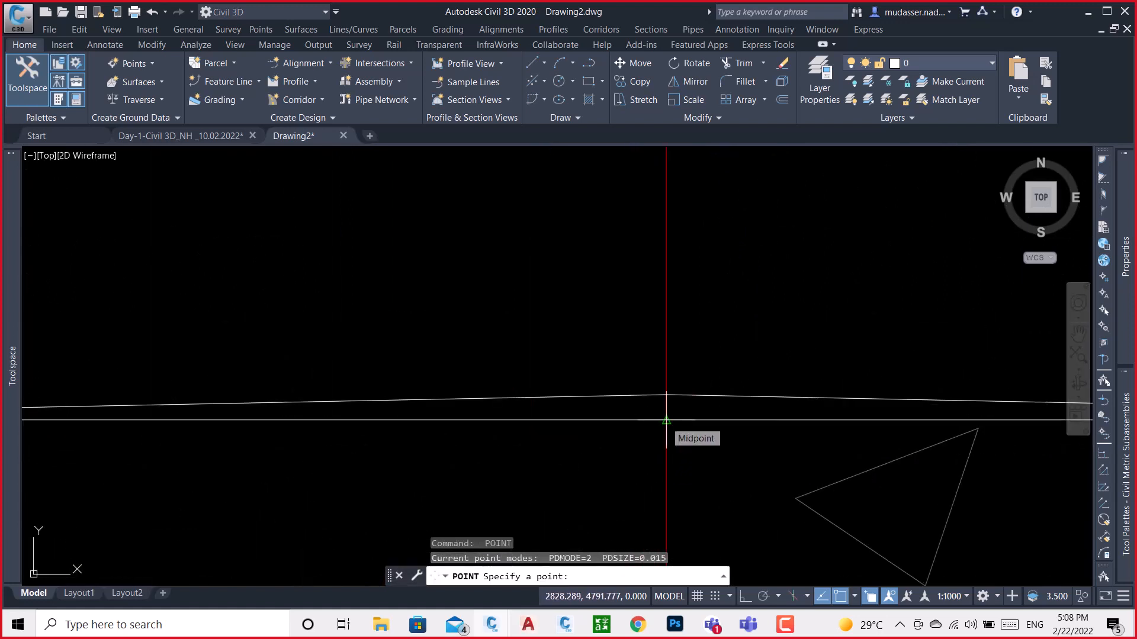
left_click(666, 420)
scroll(707, 424, "down", 4)
key("Return")
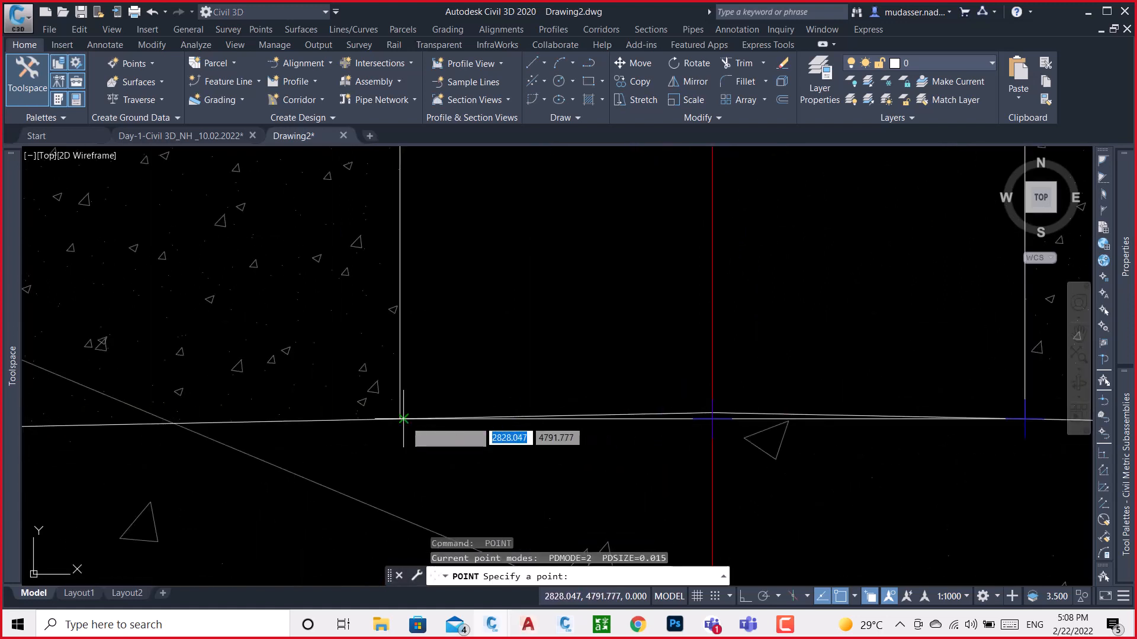
scroll(393, 408, "up", 5)
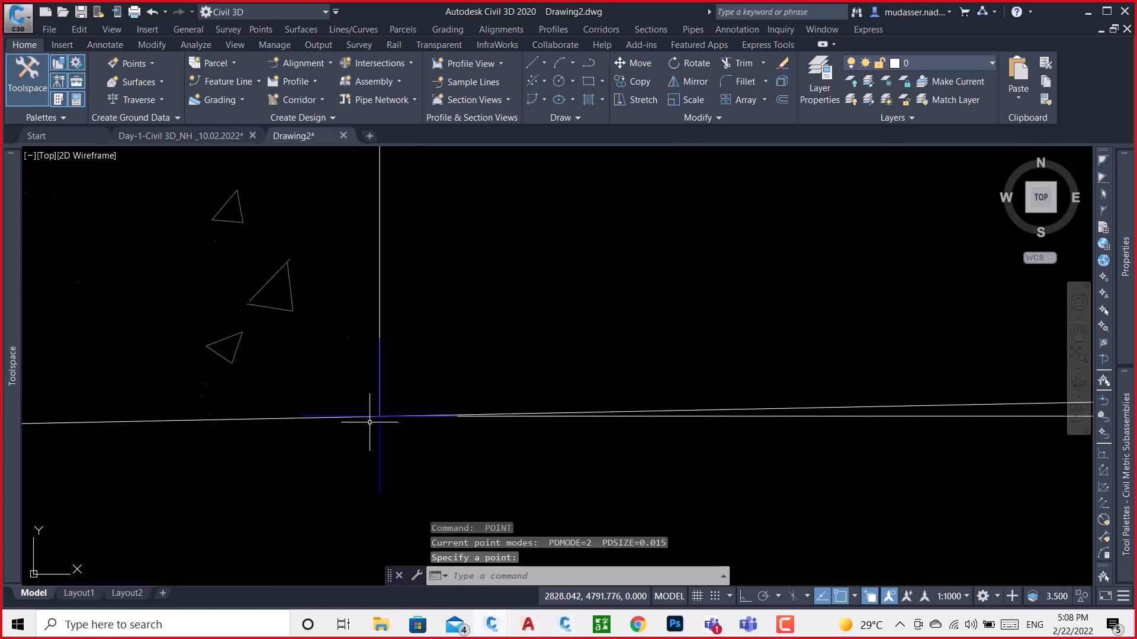
scroll(452, 442, "down", 3)
key("Escape")
Stretch the centreline ends of both sloping layer lines down to the point at the base line's midpoint
scroll(453, 442, "up", 5)
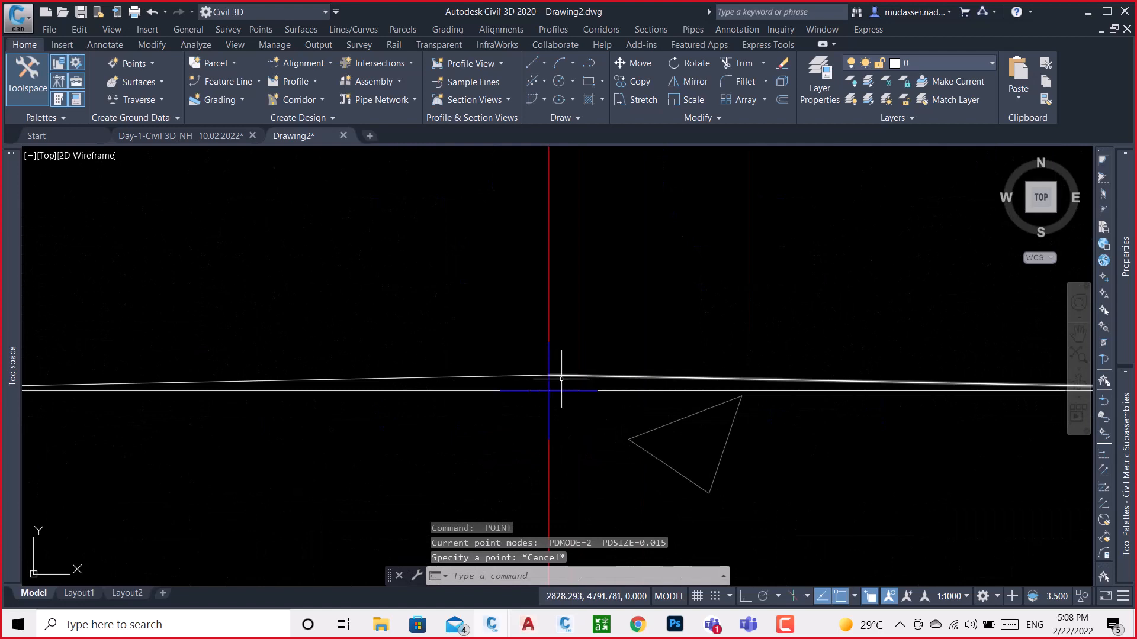
left_click(552, 376)
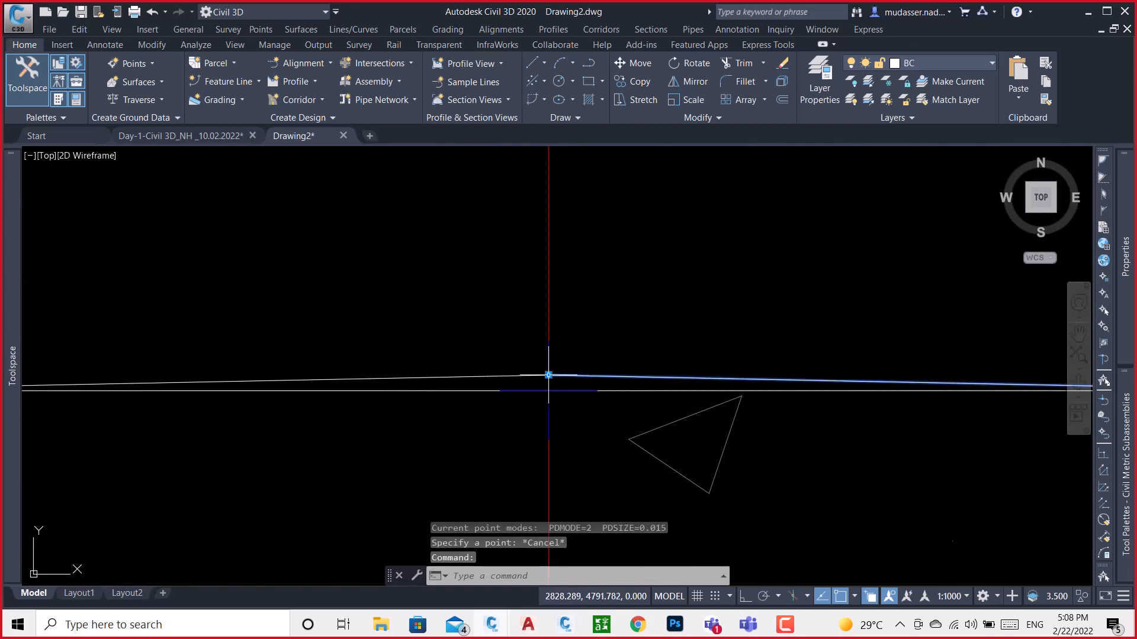
left_click(549, 375)
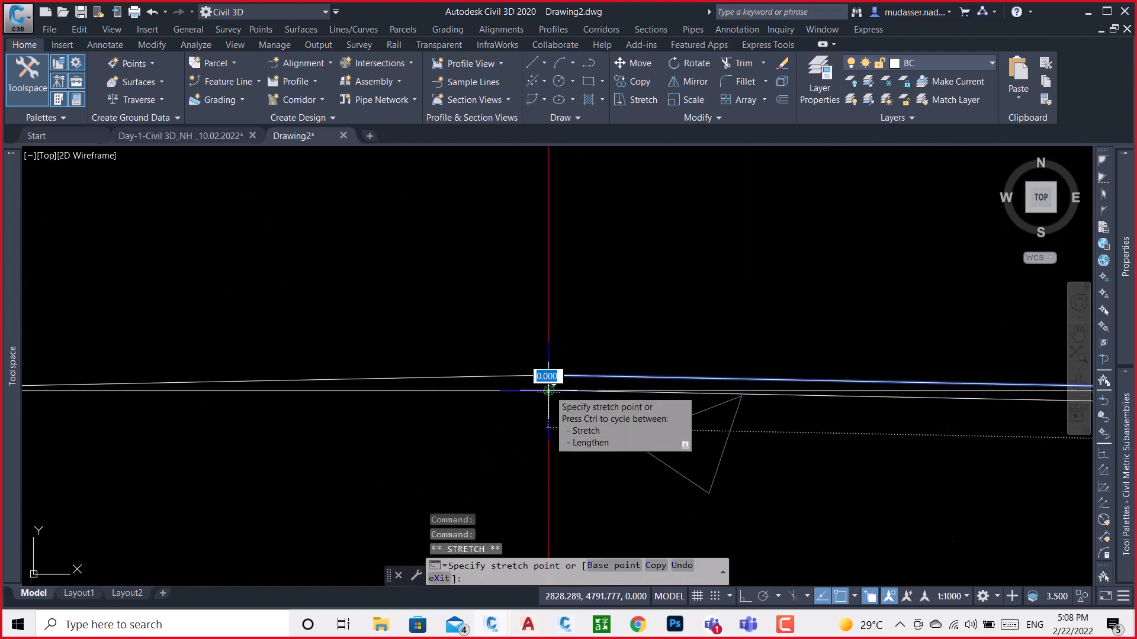
left_click(548, 390)
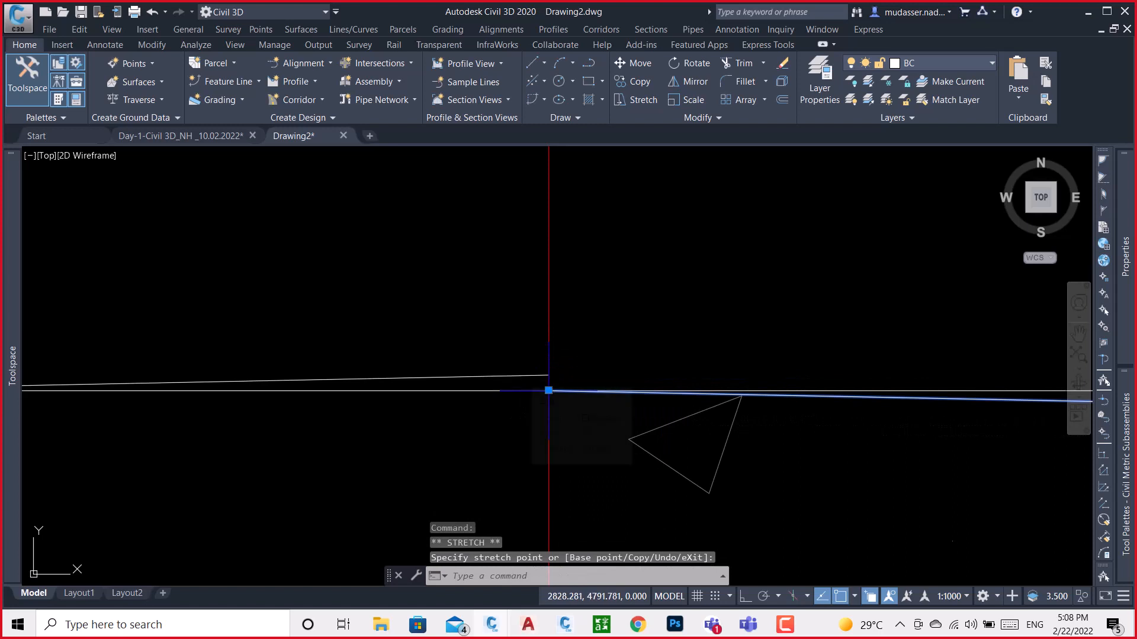
left_click(544, 377)
left_click(549, 374)
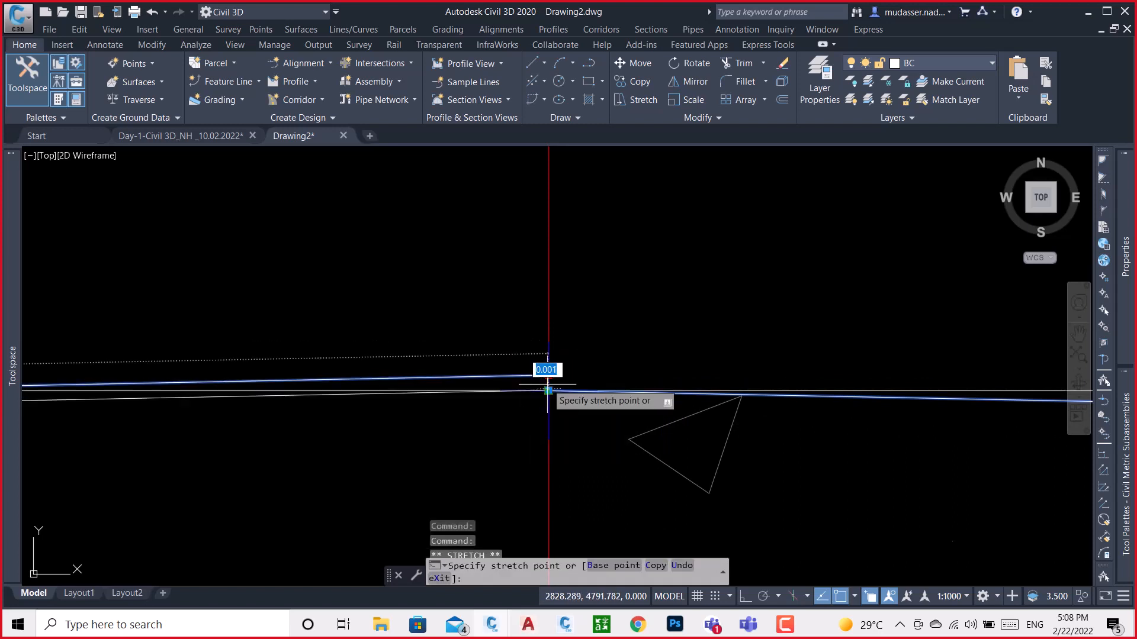
scroll(533, 406, "down", 2)
scroll(557, 419, "down", 2)
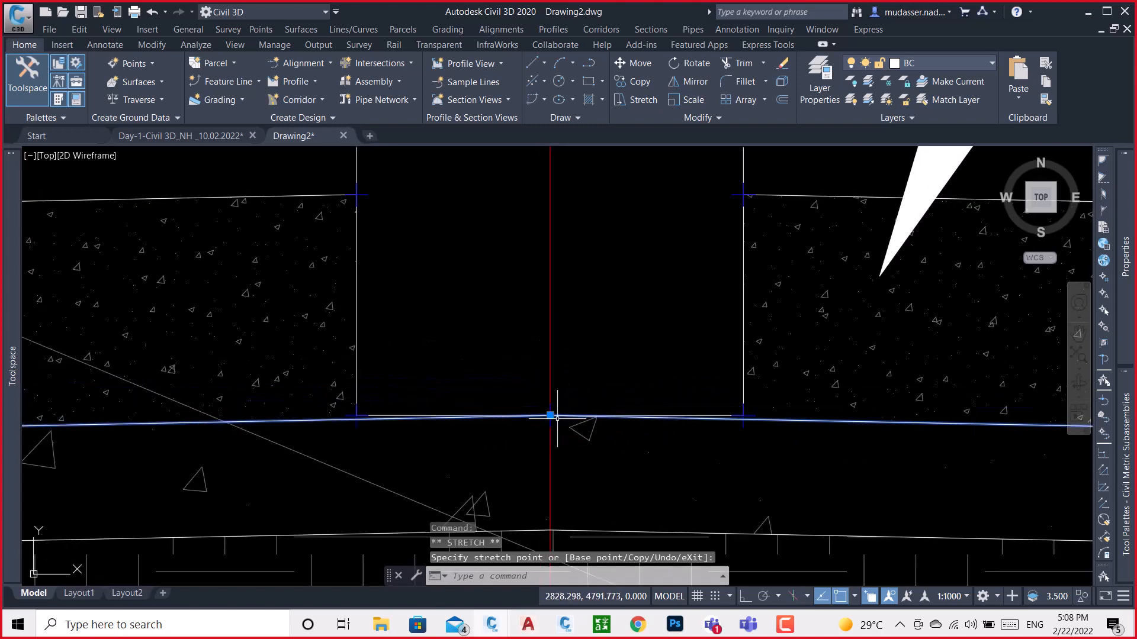
key("Escape")
Place points at the midpoints of the lower and upper arcs on the barrier's left side
scroll(557, 418, "down", 3)
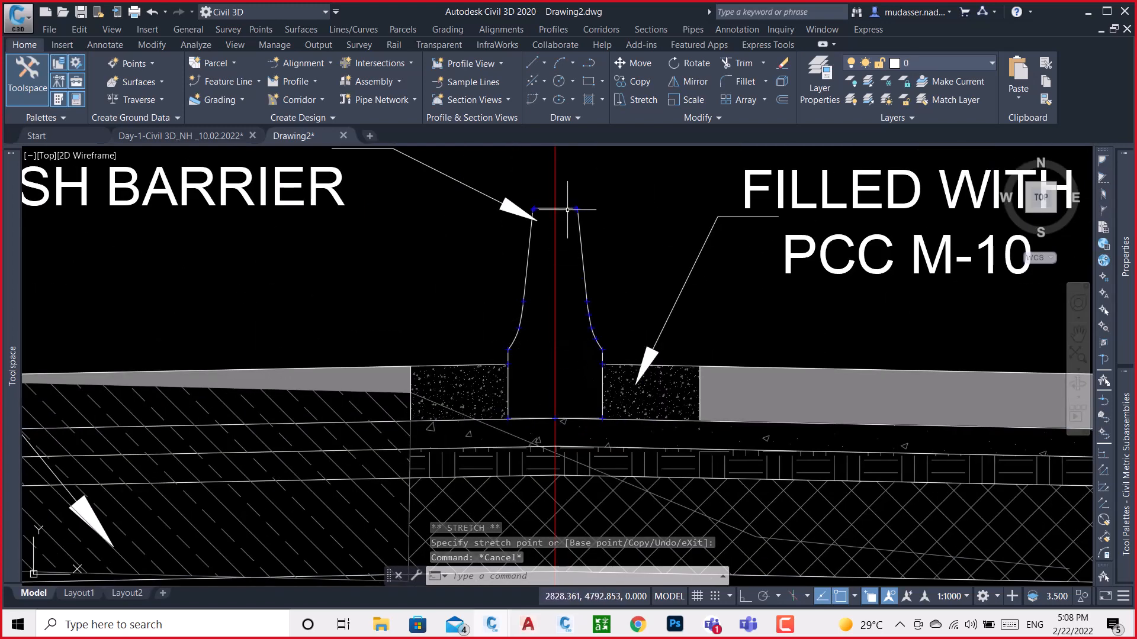
scroll(508, 376, "up", 5)
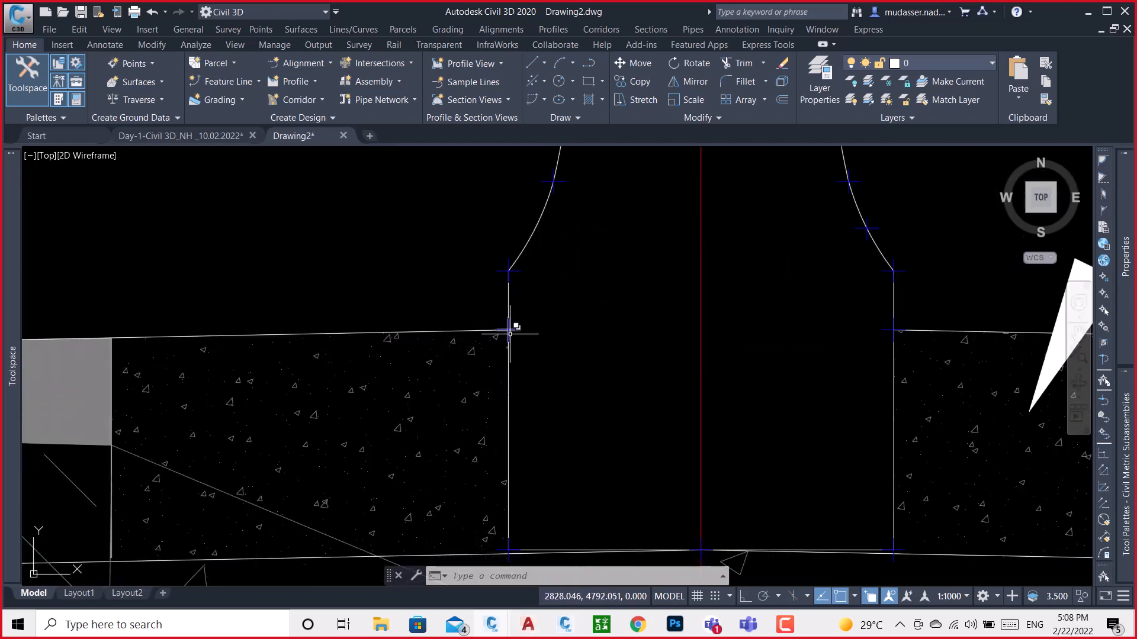
middle_click_drag(533, 243, 480, 406)
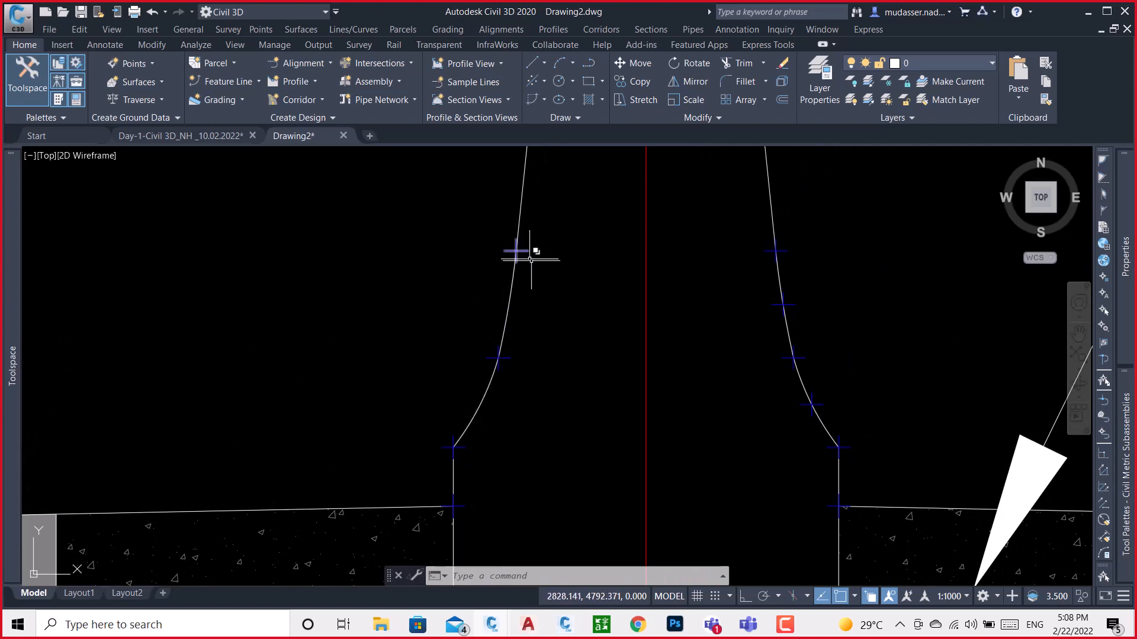
middle_click_drag(523, 254, 530, 455)
scroll(540, 470, "down", 3)
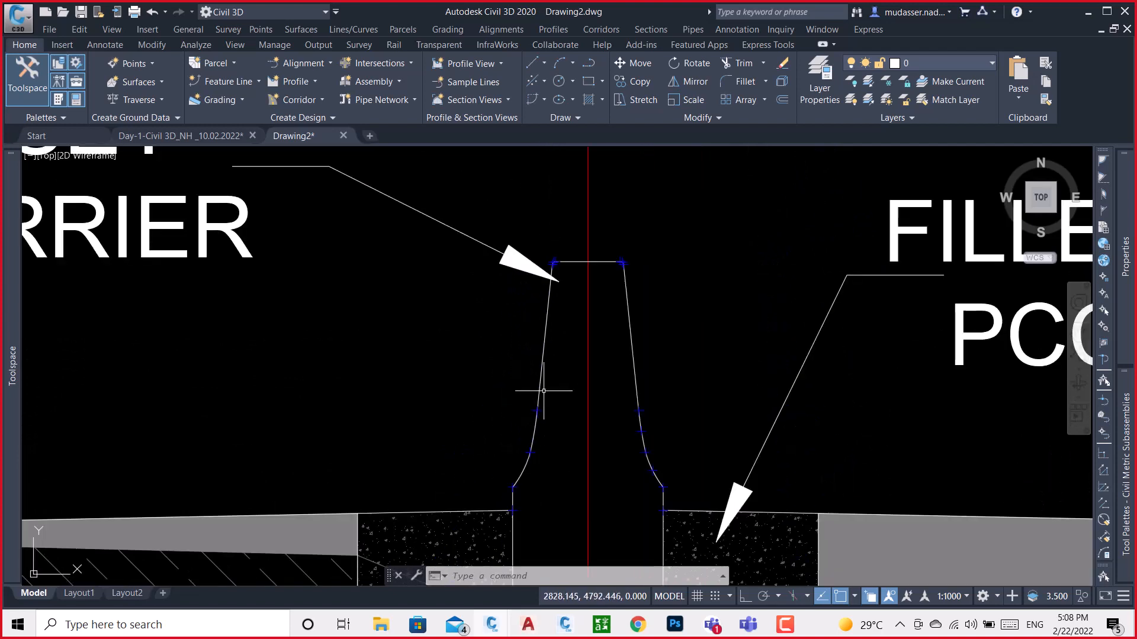
left_click(526, 469)
scroll(526, 477, "up", 4)
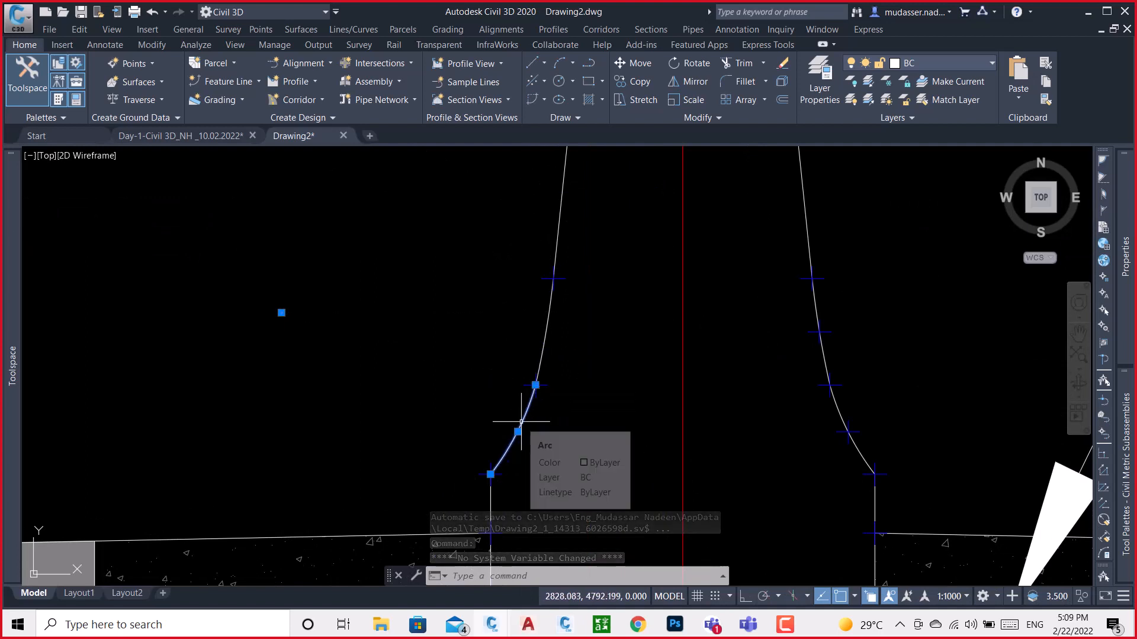
key("Escape")
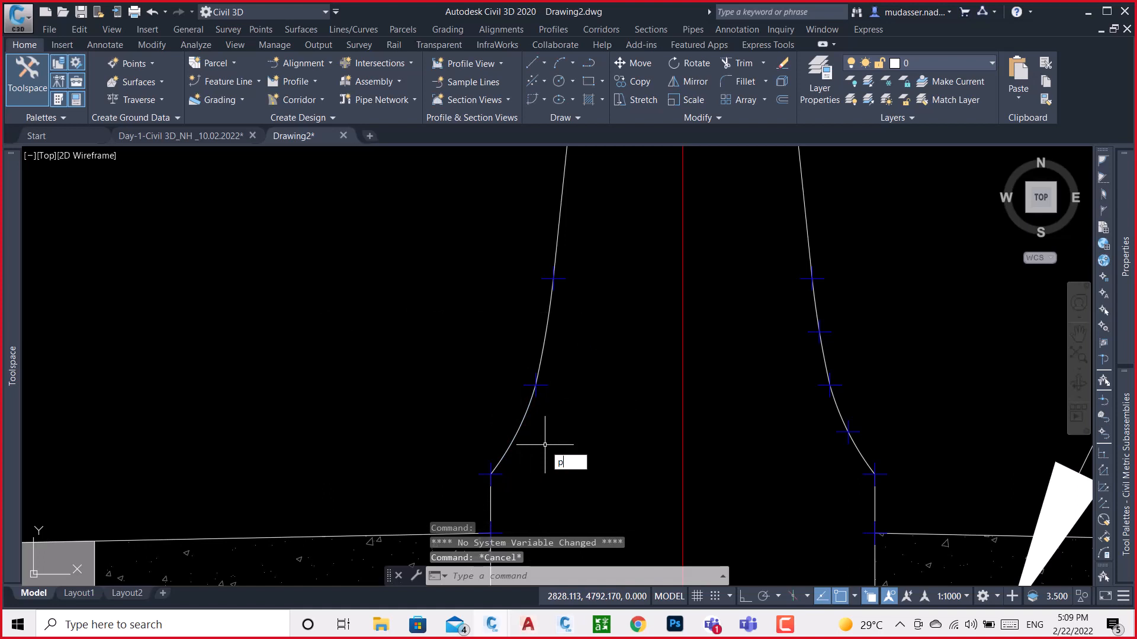
key("Return")
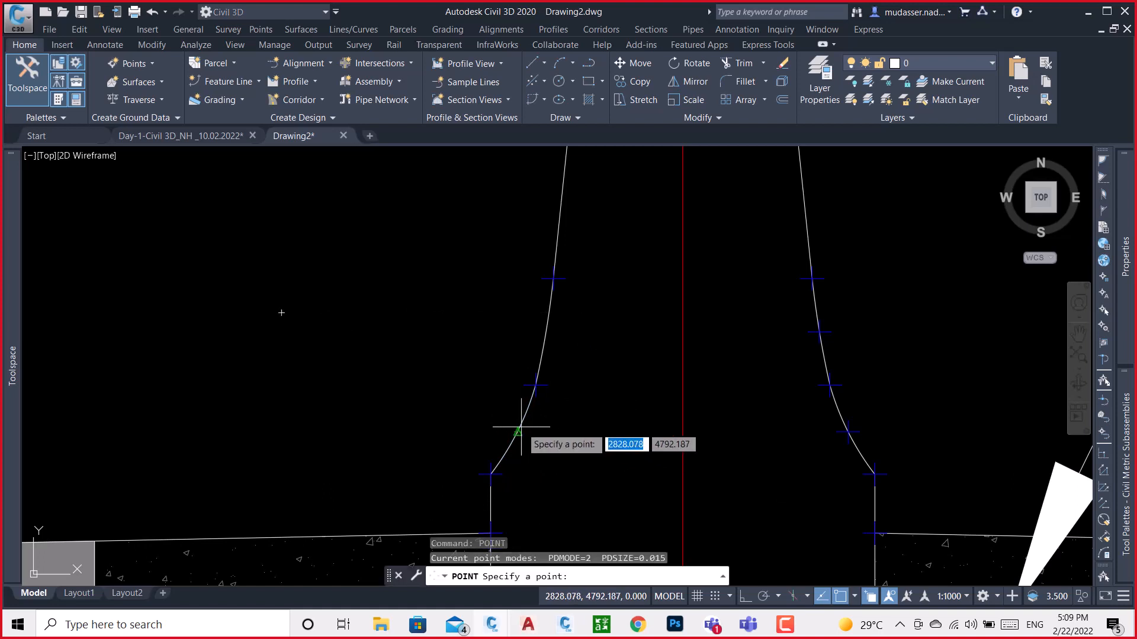
left_click(516, 432)
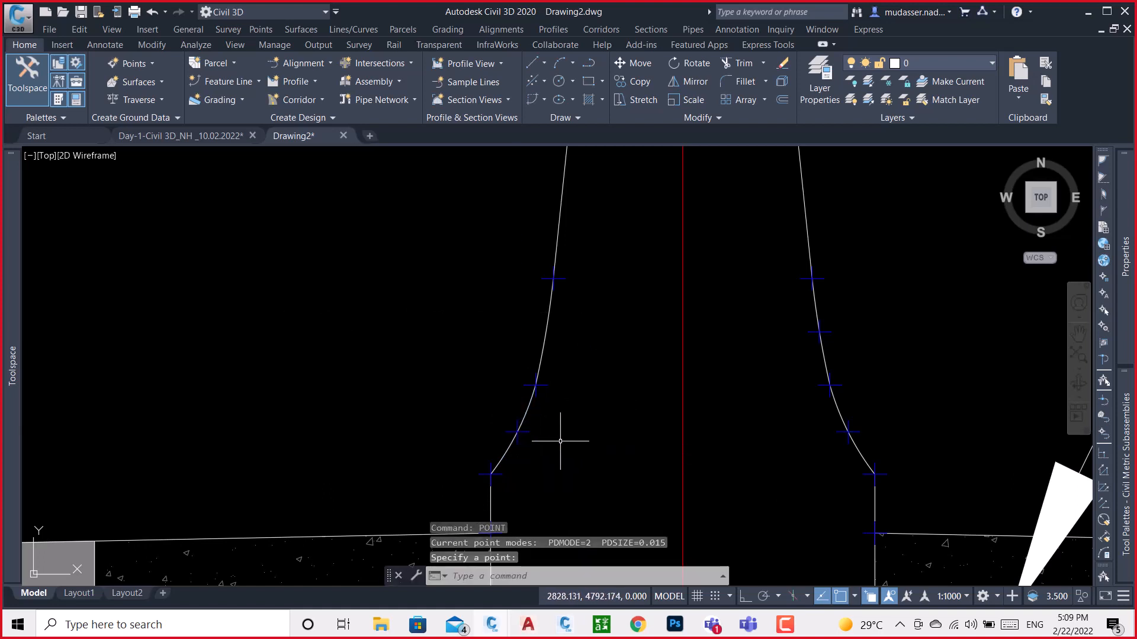
key("Return")
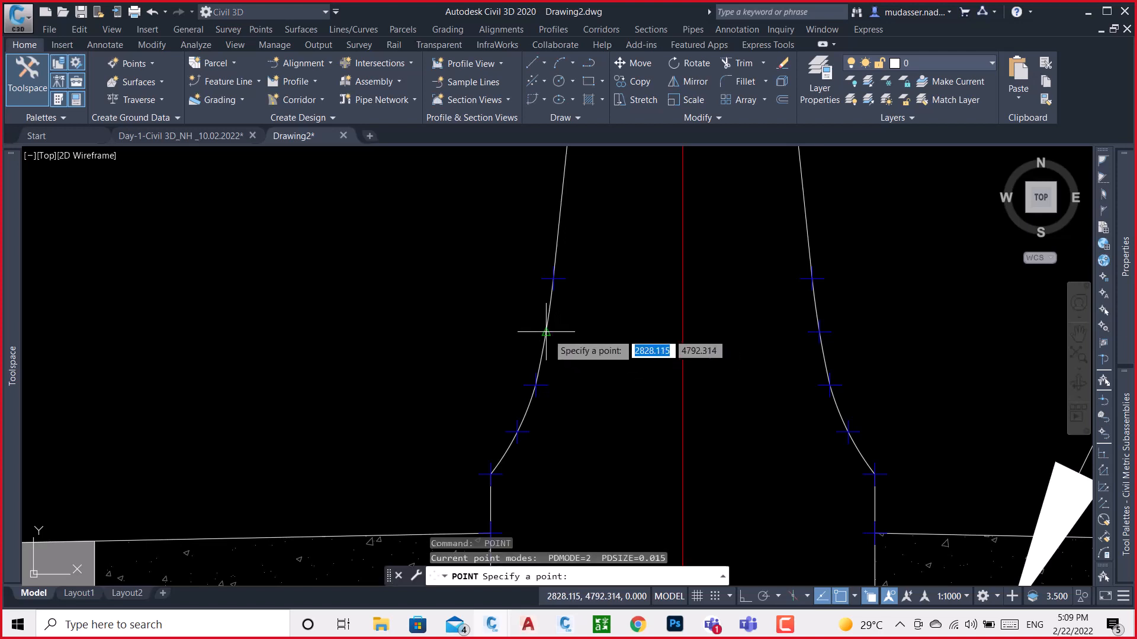
left_click(545, 333)
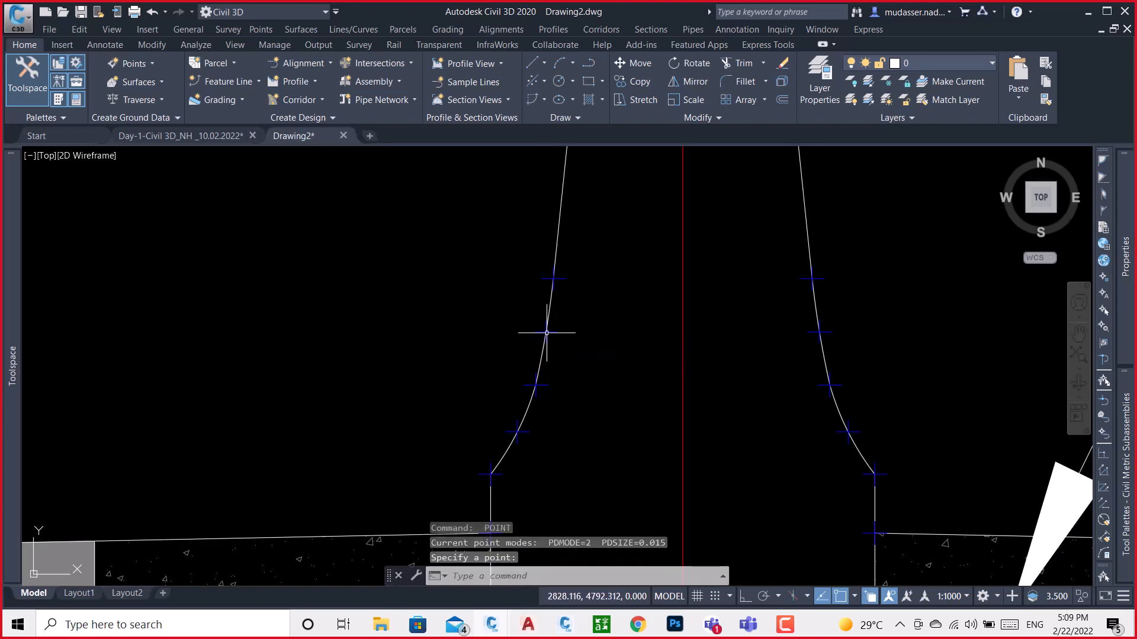
left_click(560, 279)
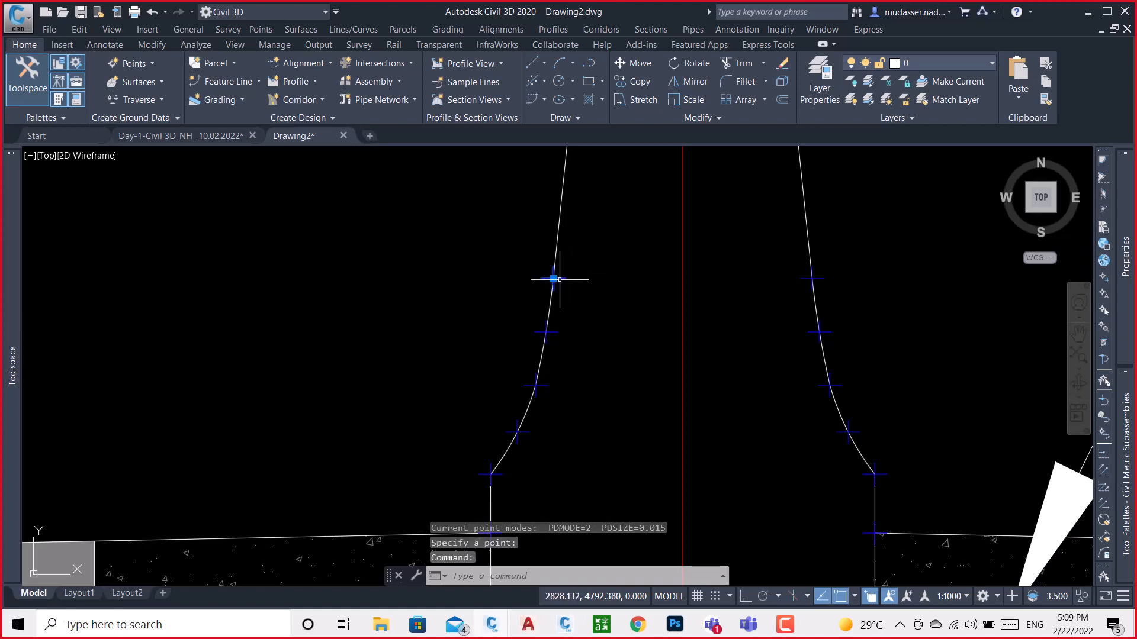
Select all points similar to the one on the barrier's left side and set their colour to Green
right_click(586, 267)
left_click(627, 460)
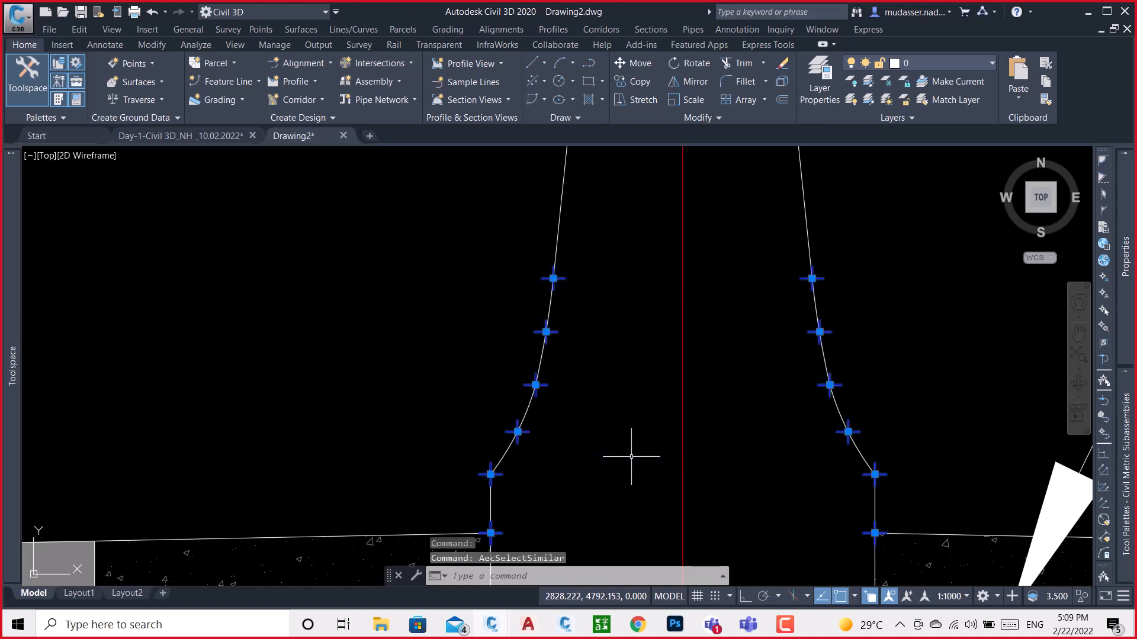
mouse_move(1125, 273)
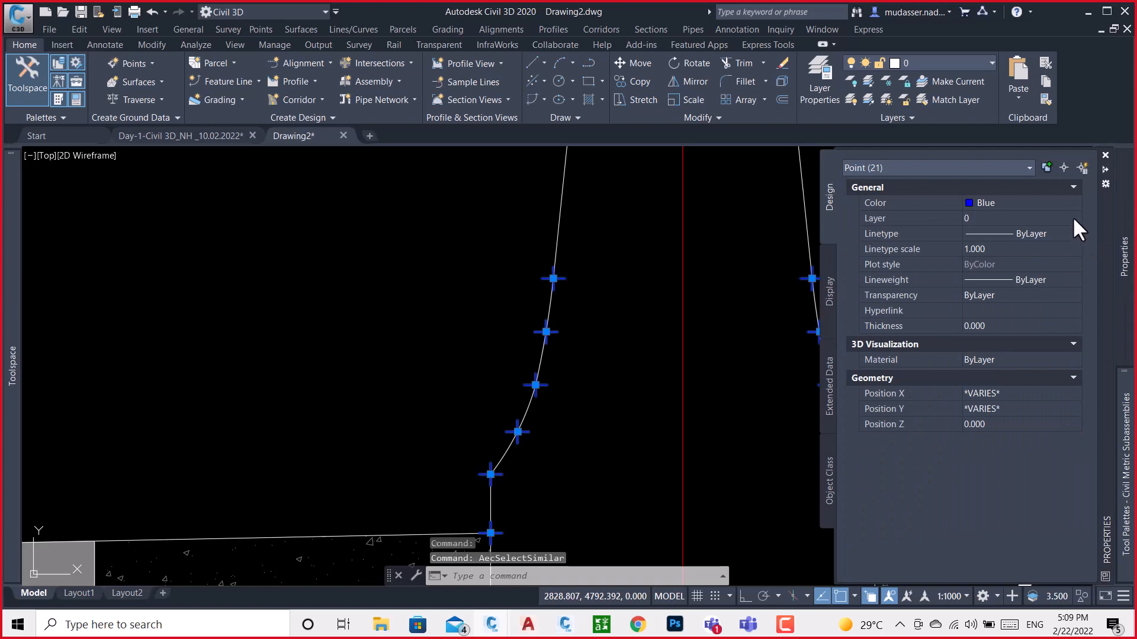
left_click(1058, 203)
left_click(1057, 202)
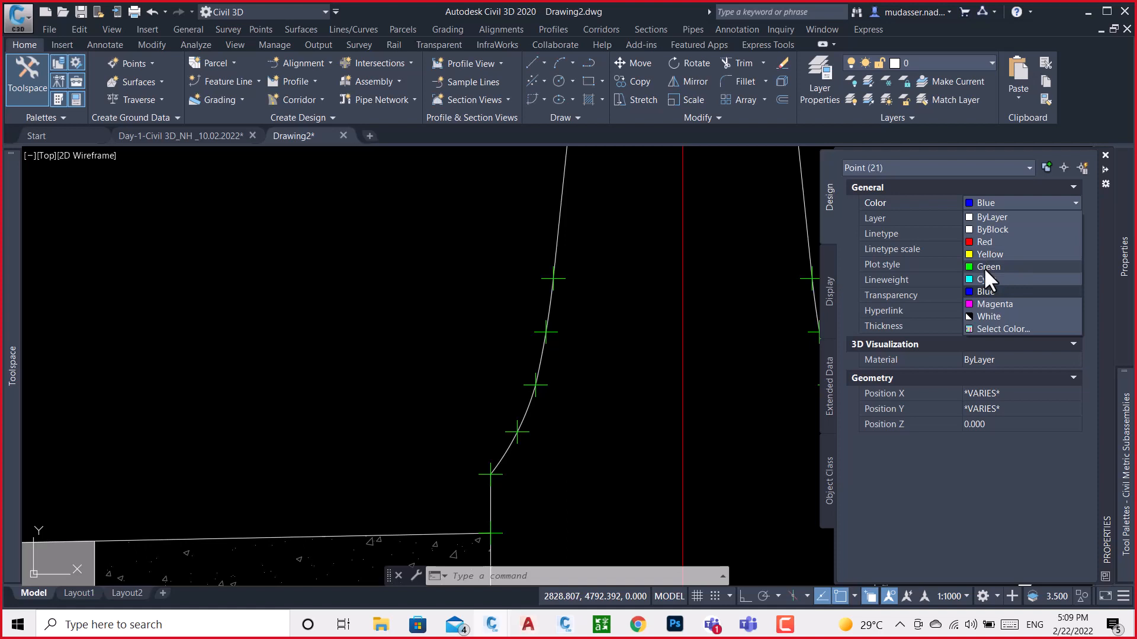
left_click(984, 267)
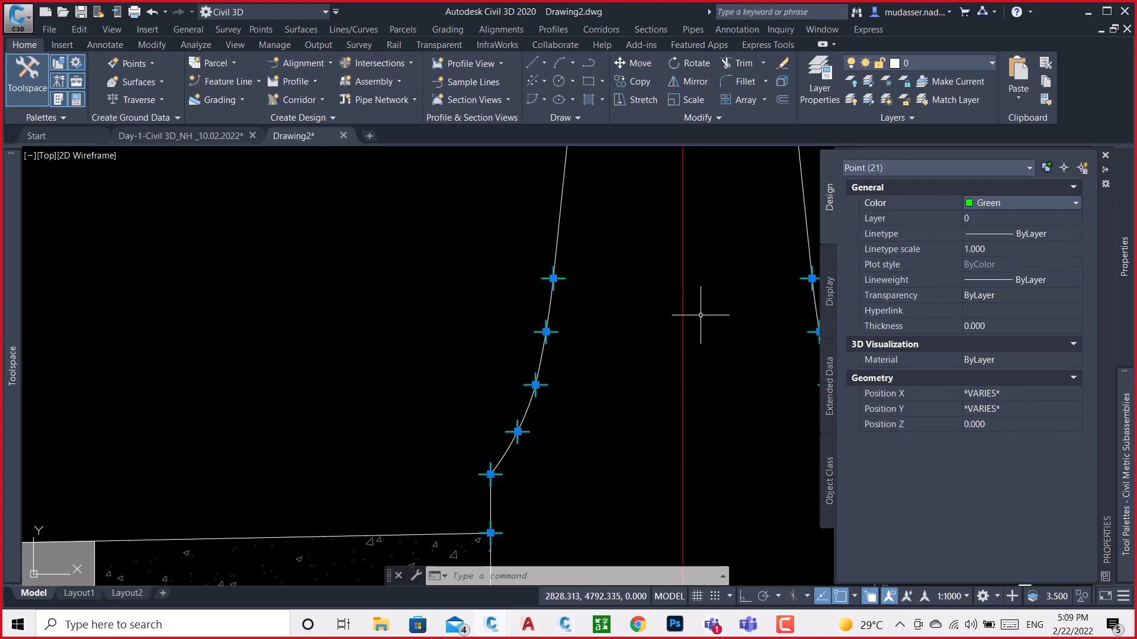
key("Escape")
Copy the crash barrier outline with its points to the empty area just right of the road cross-section
scroll(700, 315, "down", 3)
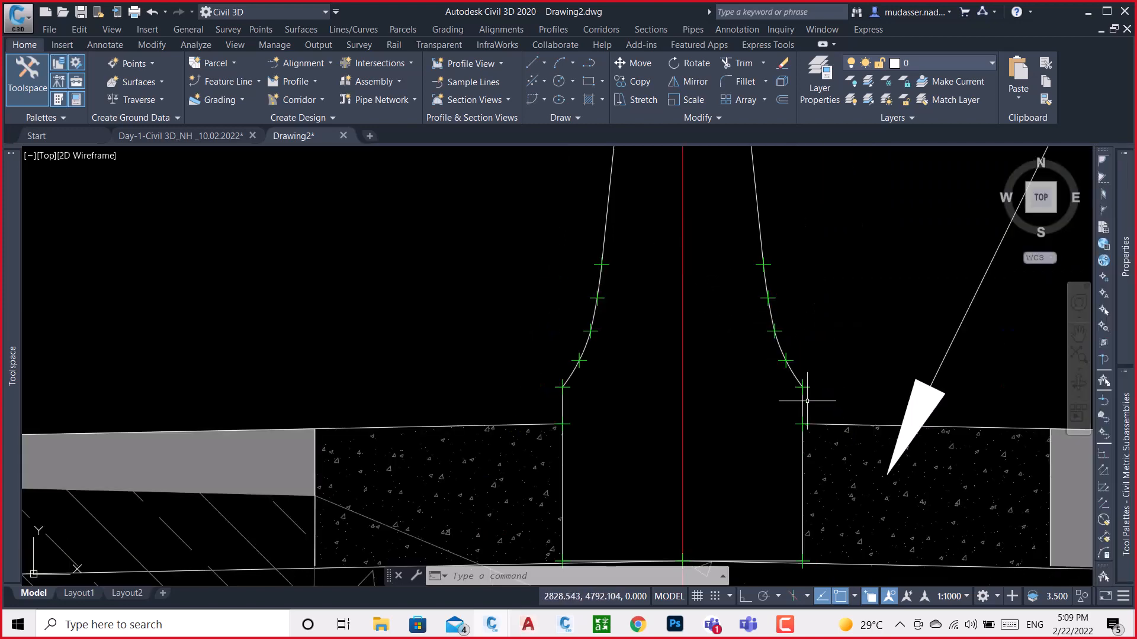
scroll(584, 325, "up", 5)
scroll(610, 317, "down", 5)
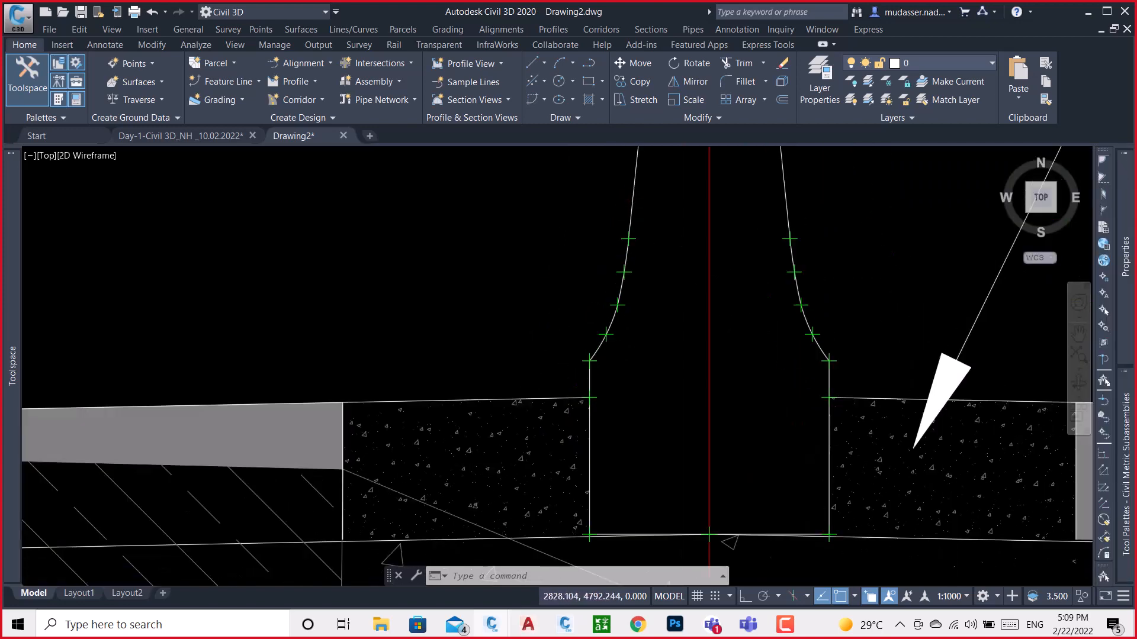
scroll(670, 302, "down", 4)
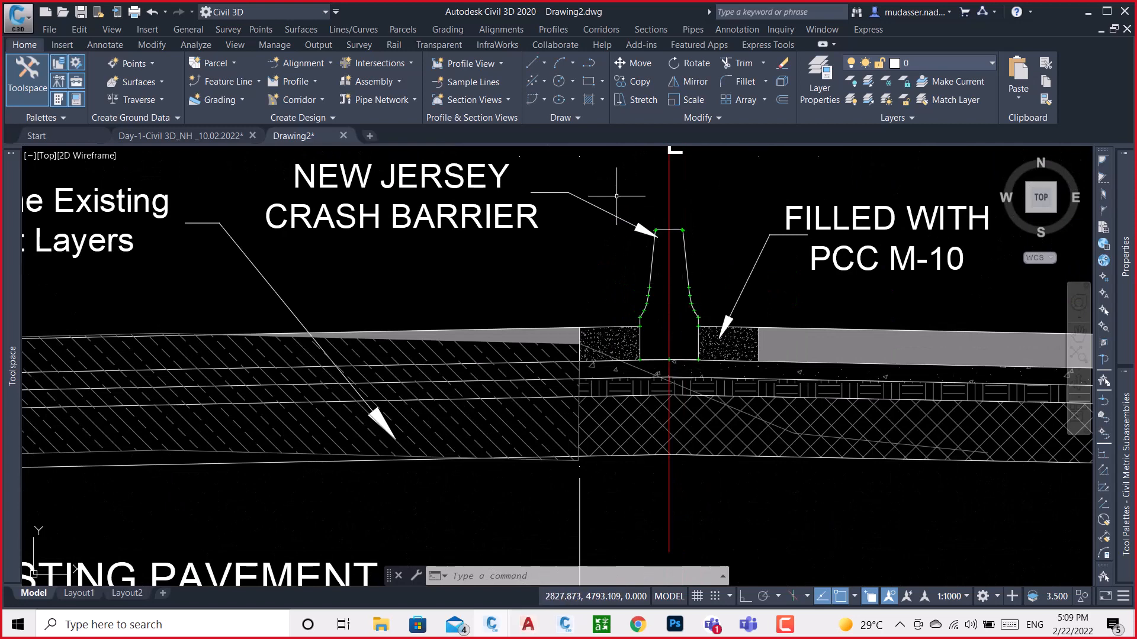
left_click(616, 196)
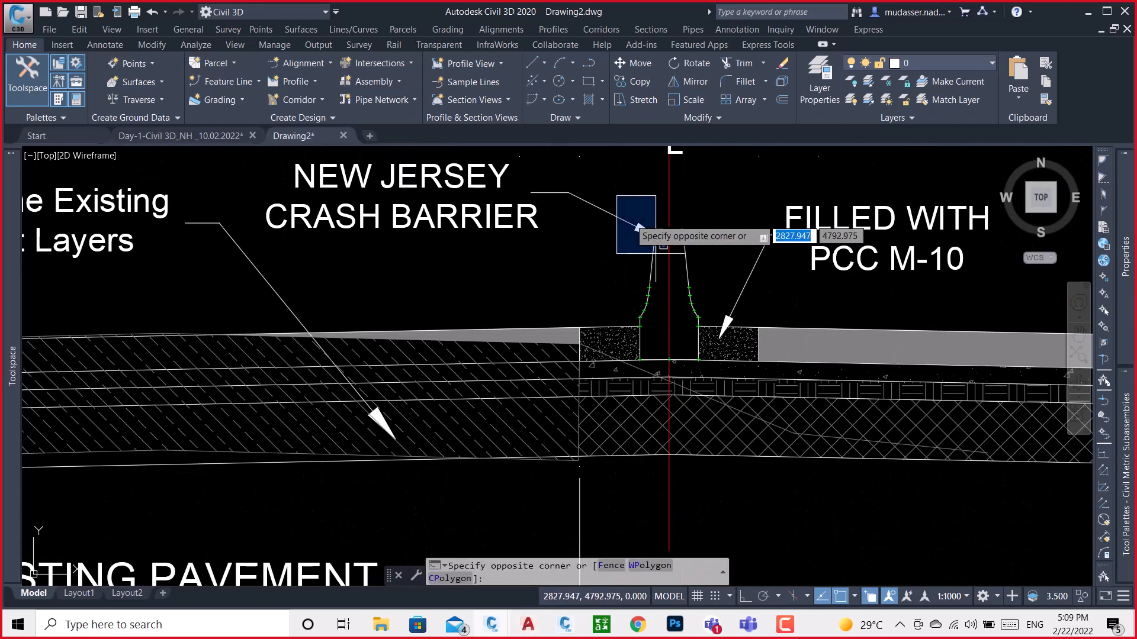
left_click(713, 380)
scroll(691, 296, "up", 3)
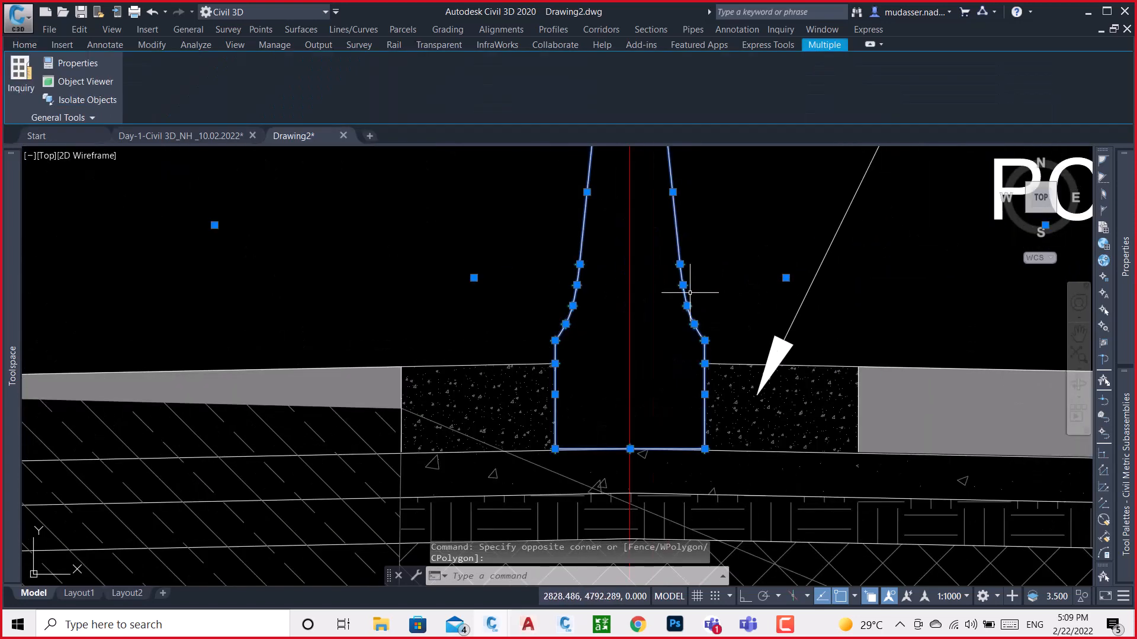
type("o")
key("Return")
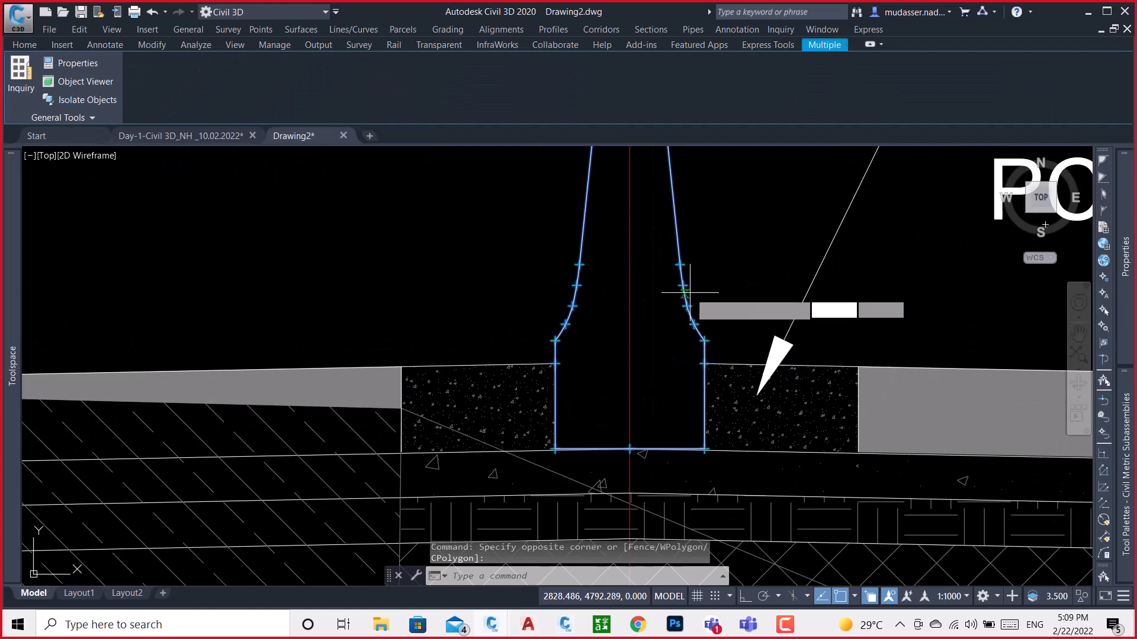
left_click(662, 358)
scroll(634, 342, "down", 6)
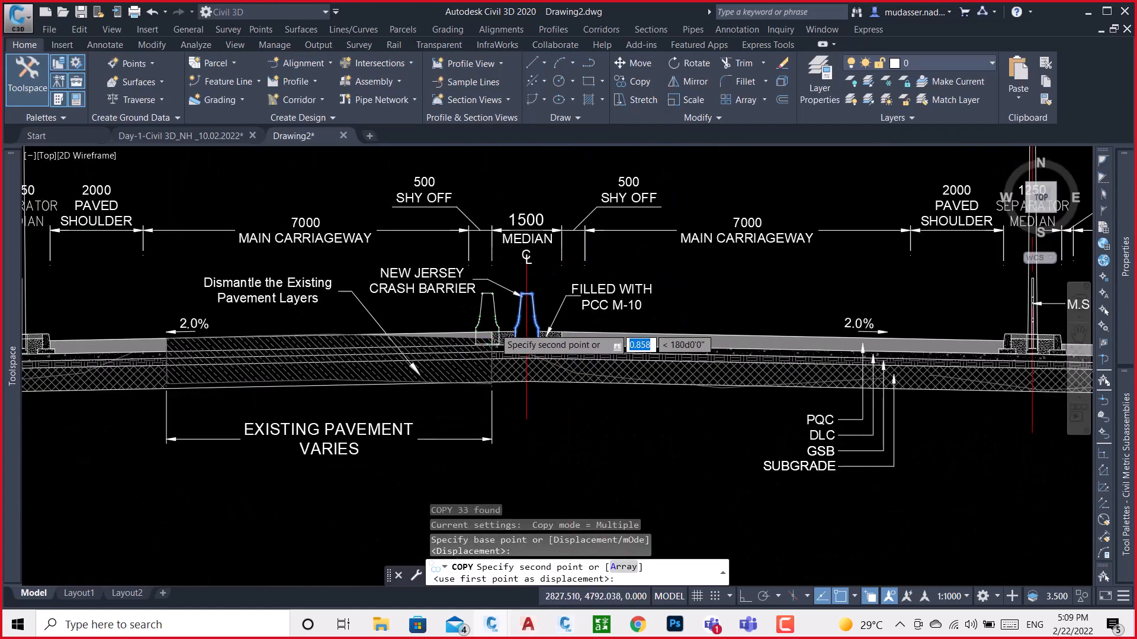
middle_click_drag(739, 383, 559, 356)
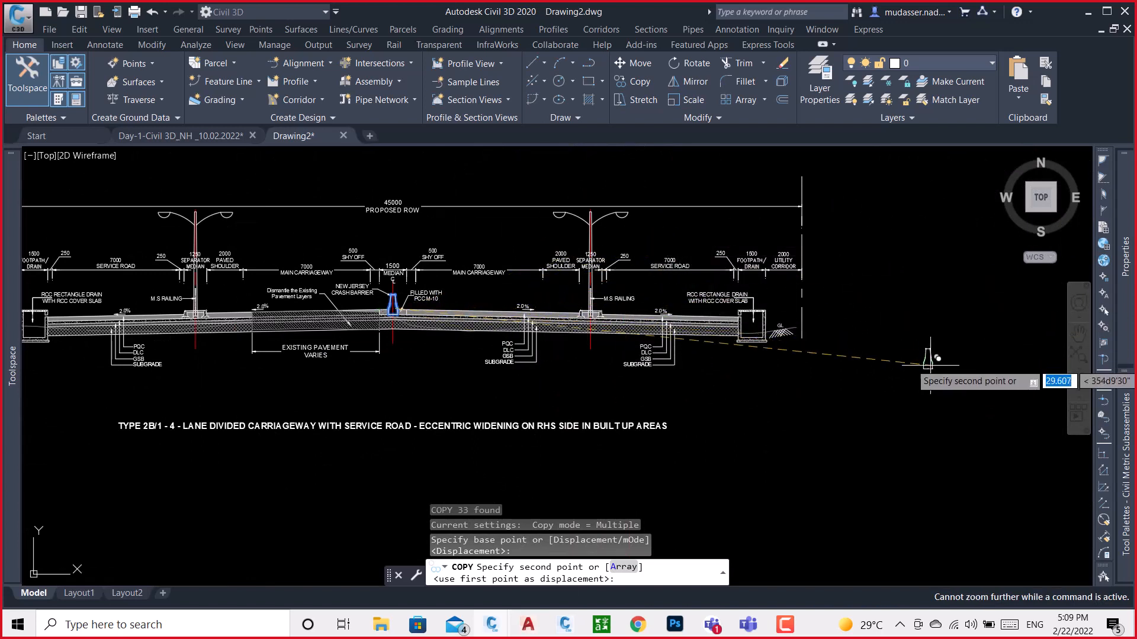
left_click(941, 331)
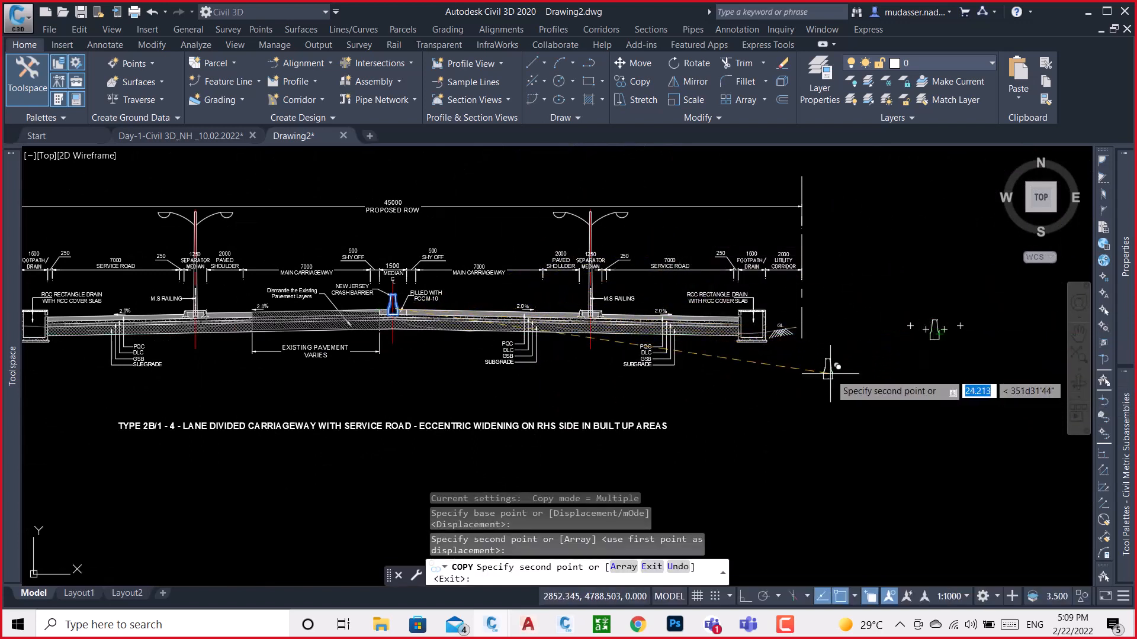
key("Escape")
Move the copied barrier outline with its points farther right, just left of the separate hatched barrier detail
scroll(541, 283, "down", 4)
middle_click_drag(673, 291, 625, 288)
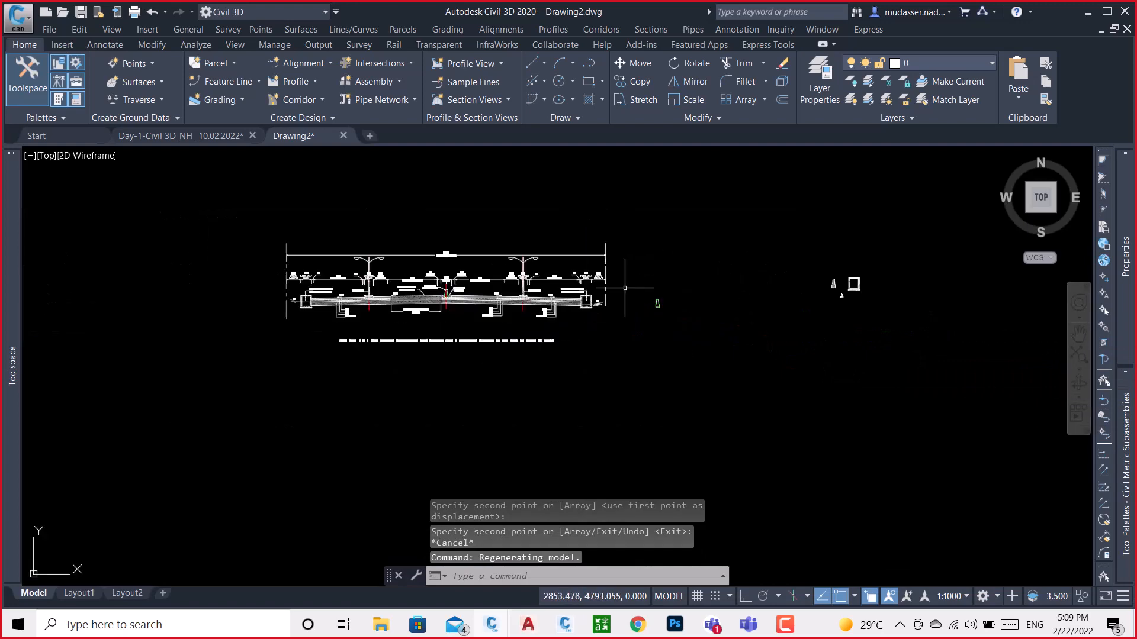
left_click(641, 274)
left_click(703, 337)
type("m")
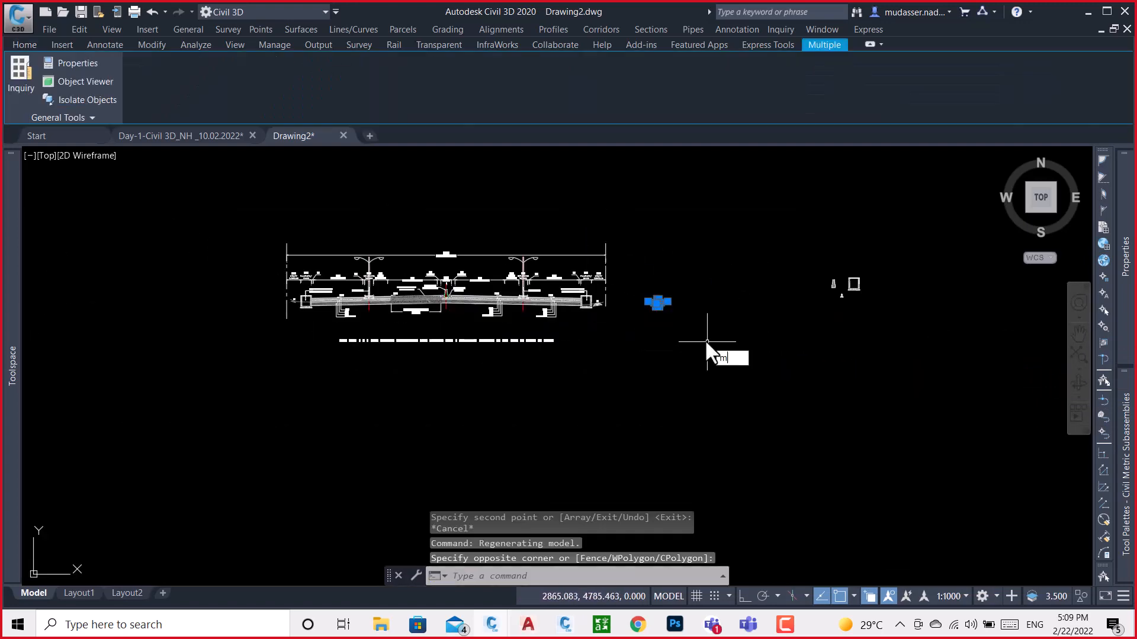
key("Return")
left_click(670, 317)
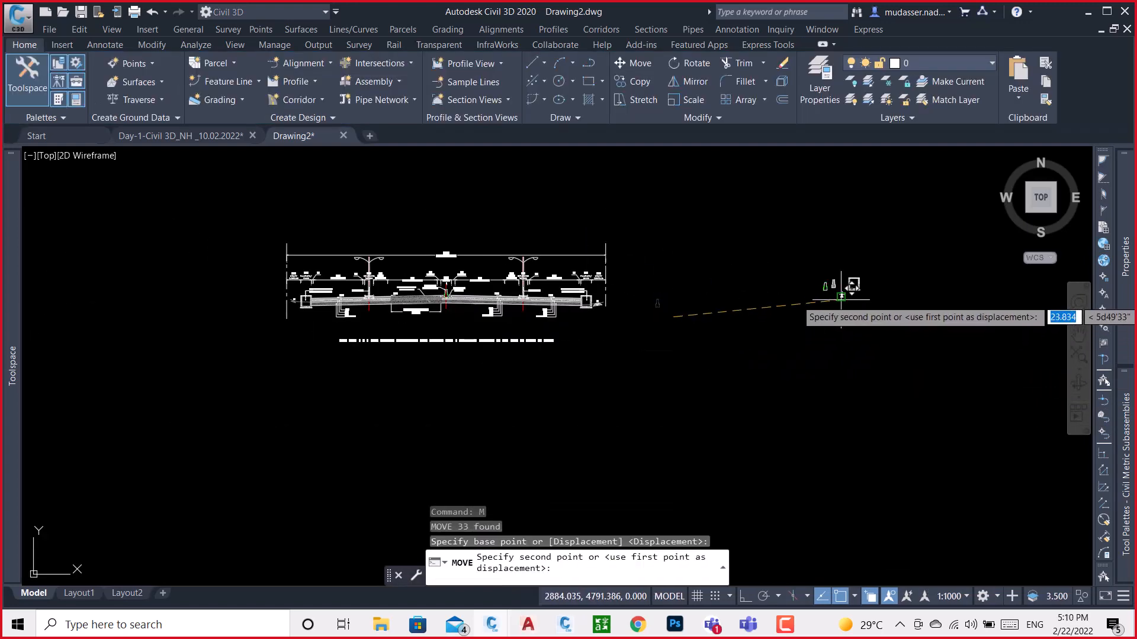
scroll(839, 296, "up", 3)
scroll(846, 287, "up", 4)
middle_click_drag(855, 279, 863, 393)
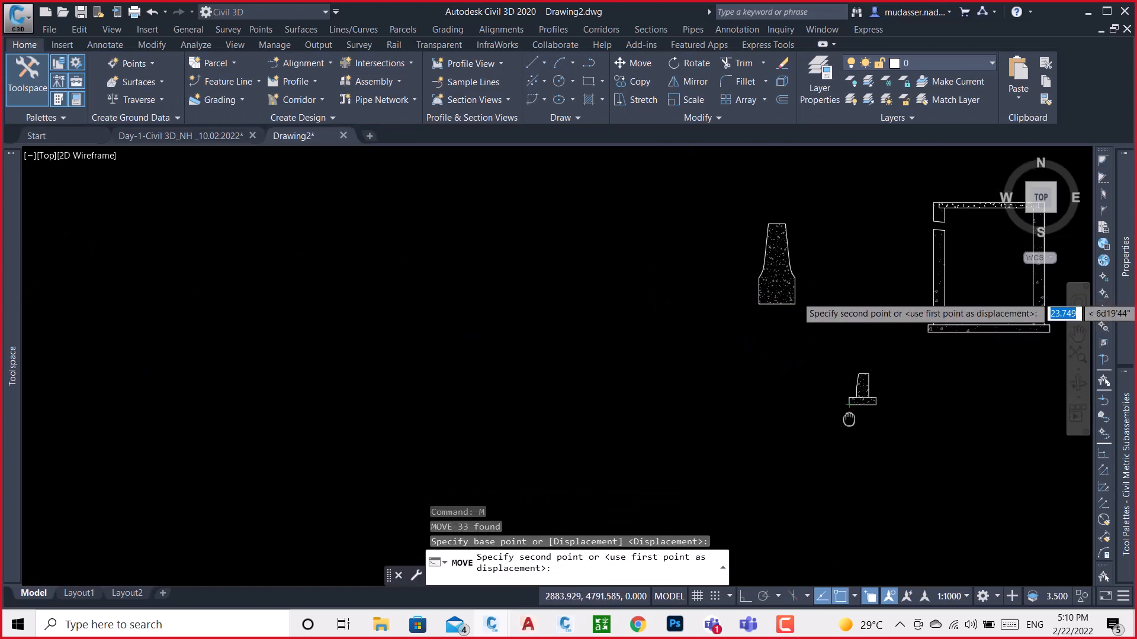
left_click(849, 404)
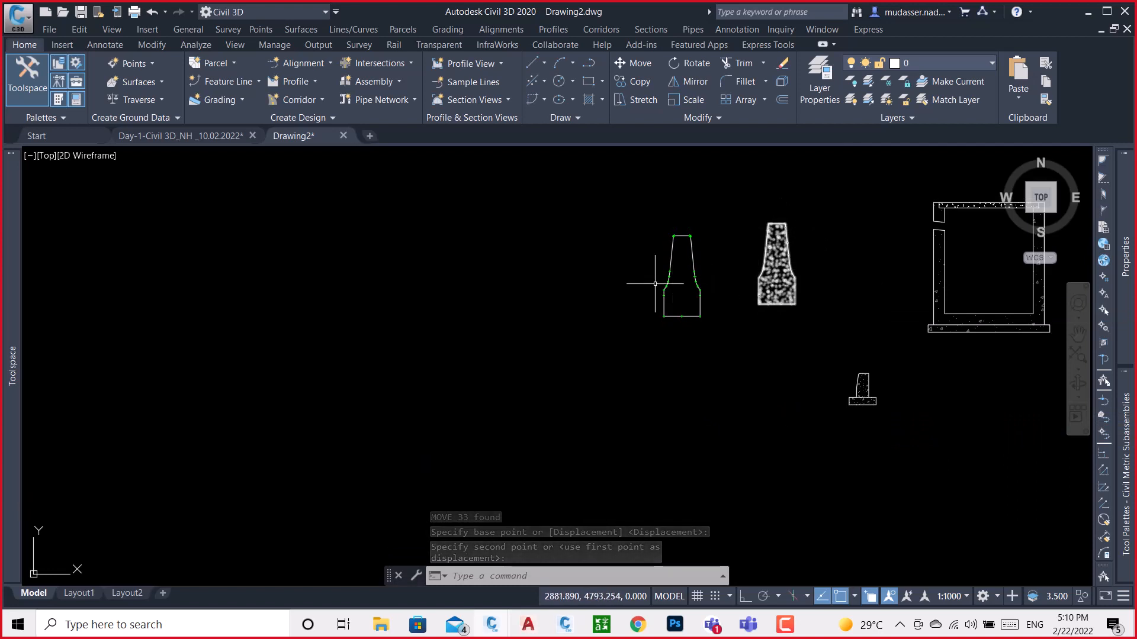
Set the colour of the points partway up both vertical sides of the copied barrier to Red
scroll(658, 294, "up", 2)
scroll(658, 294, "up", 5)
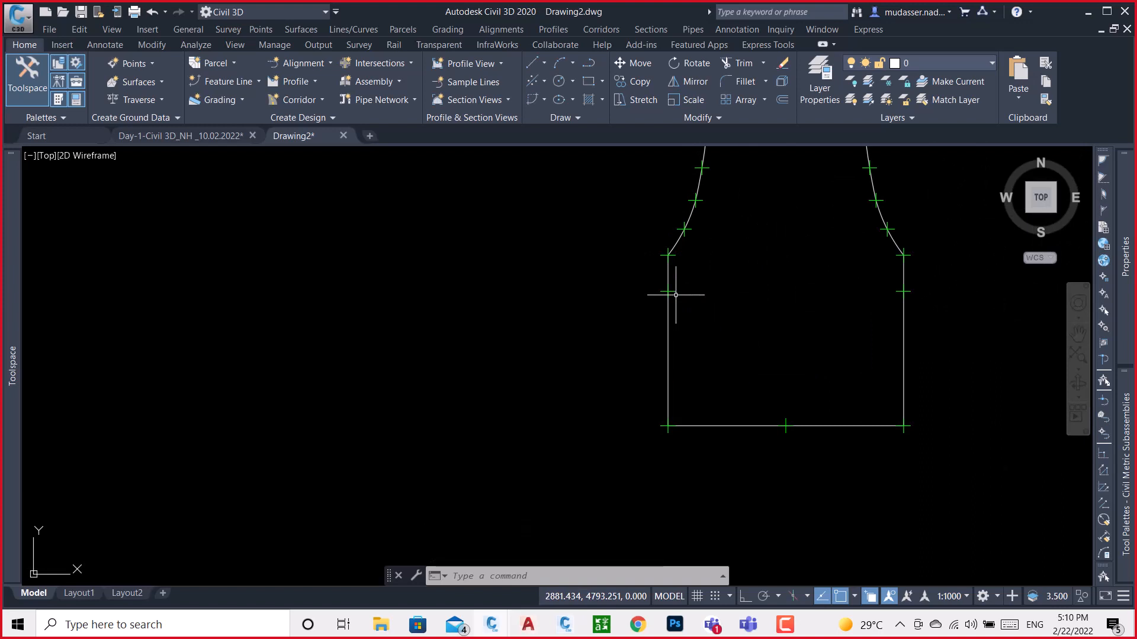
scroll(675, 295, "up", 2)
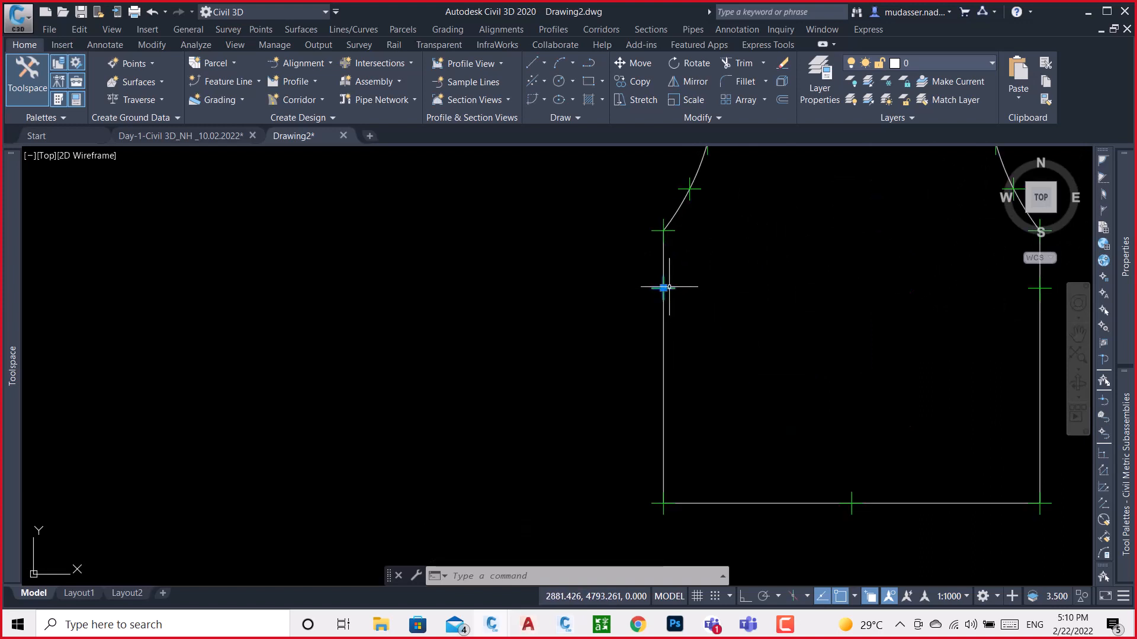
scroll(543, 320, "down", 2)
scroll(733, 312, "up", 2)
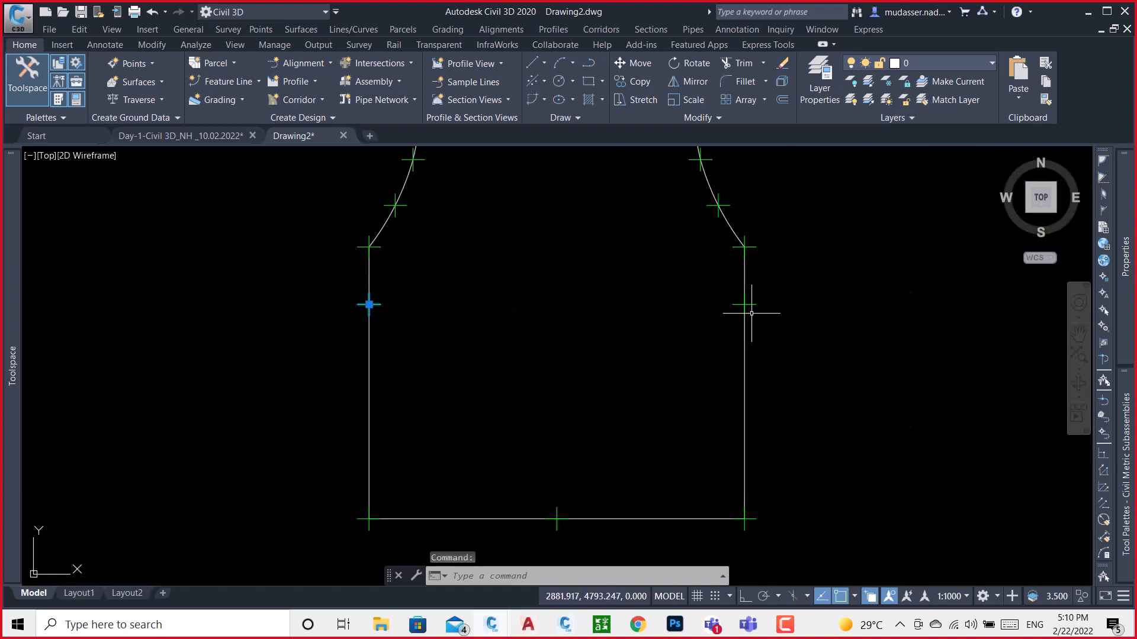
left_click(744, 305)
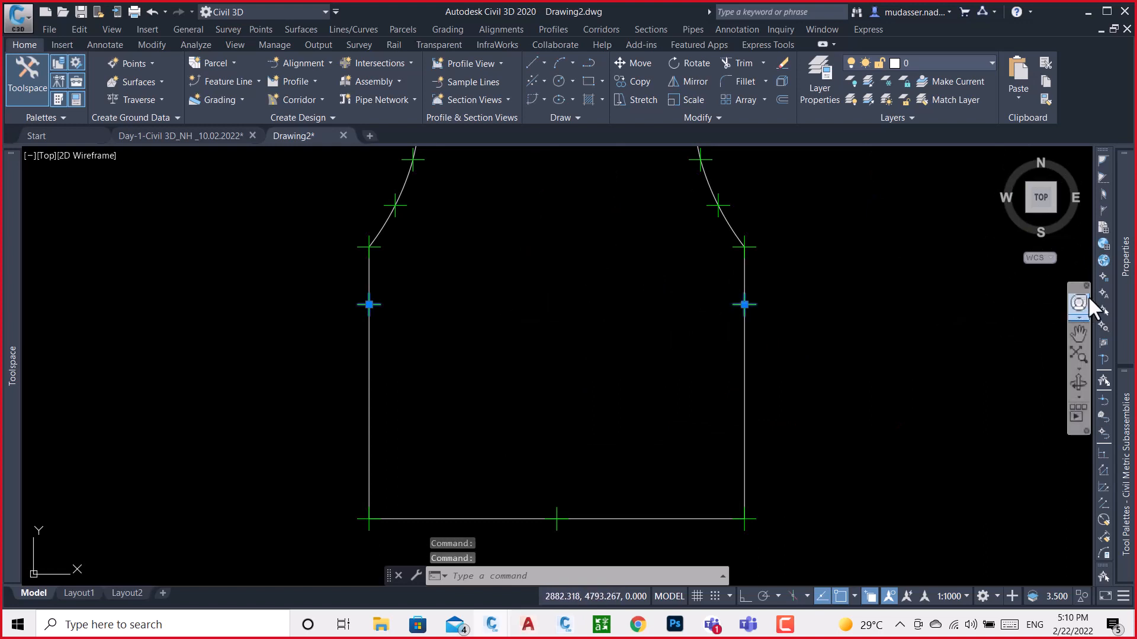
mouse_move(1116, 296)
left_click(1019, 204)
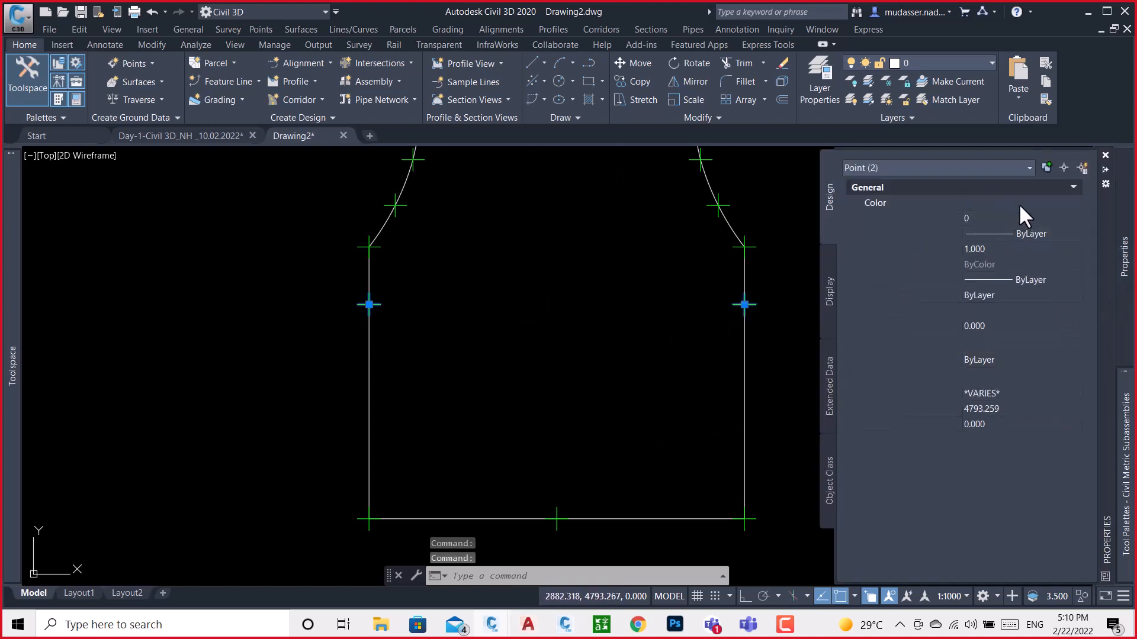
left_click(988, 241)
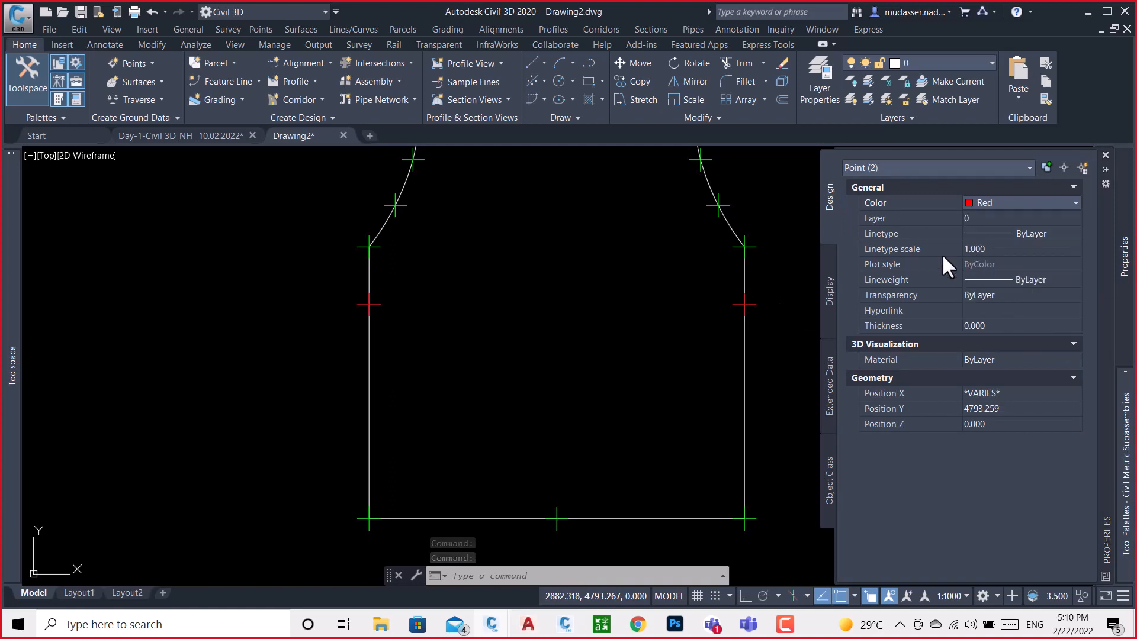
key("Escape")
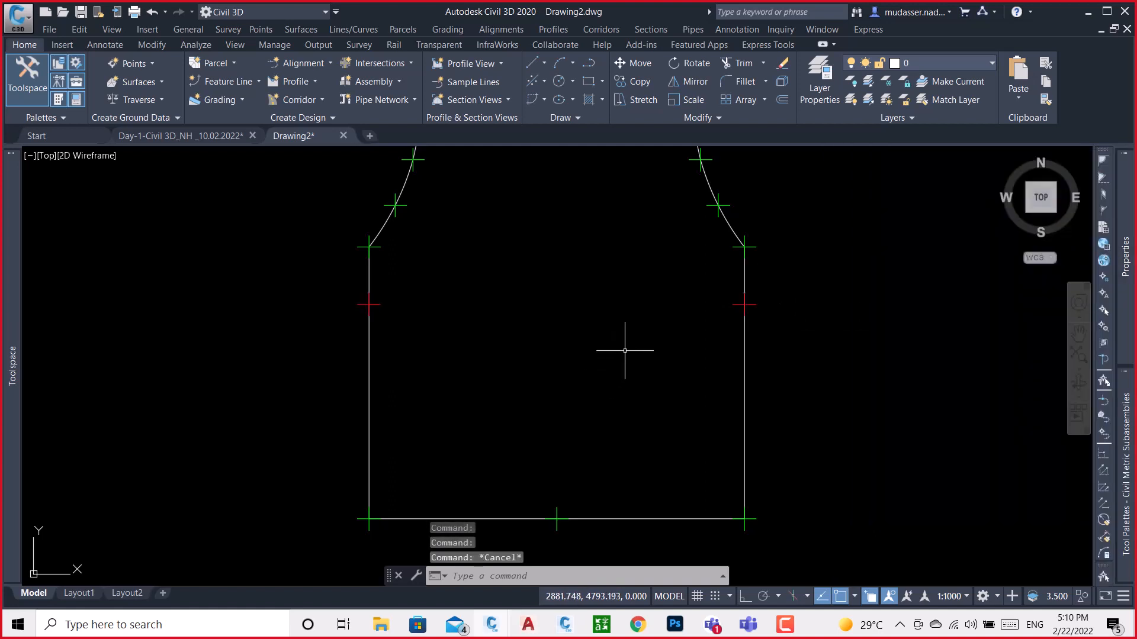
Set the colour of the point at the midpoint of the copied barrier's base line to Red
scroll(733, 345, "down", 3)
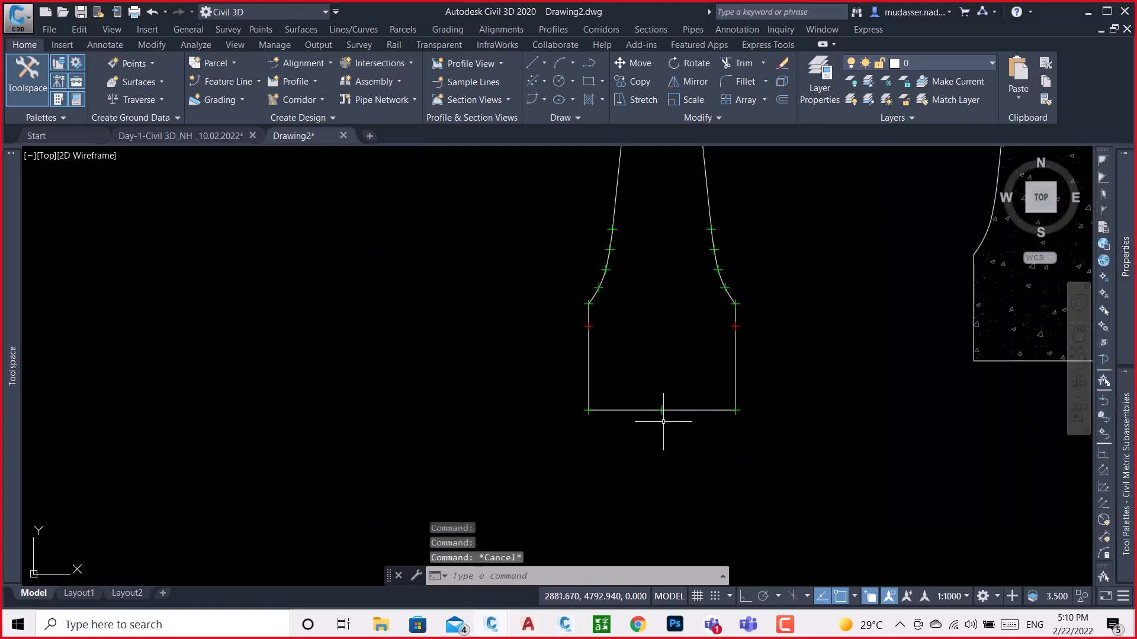
scroll(657, 402, "up", 5)
left_click(614, 330)
left_click(728, 425)
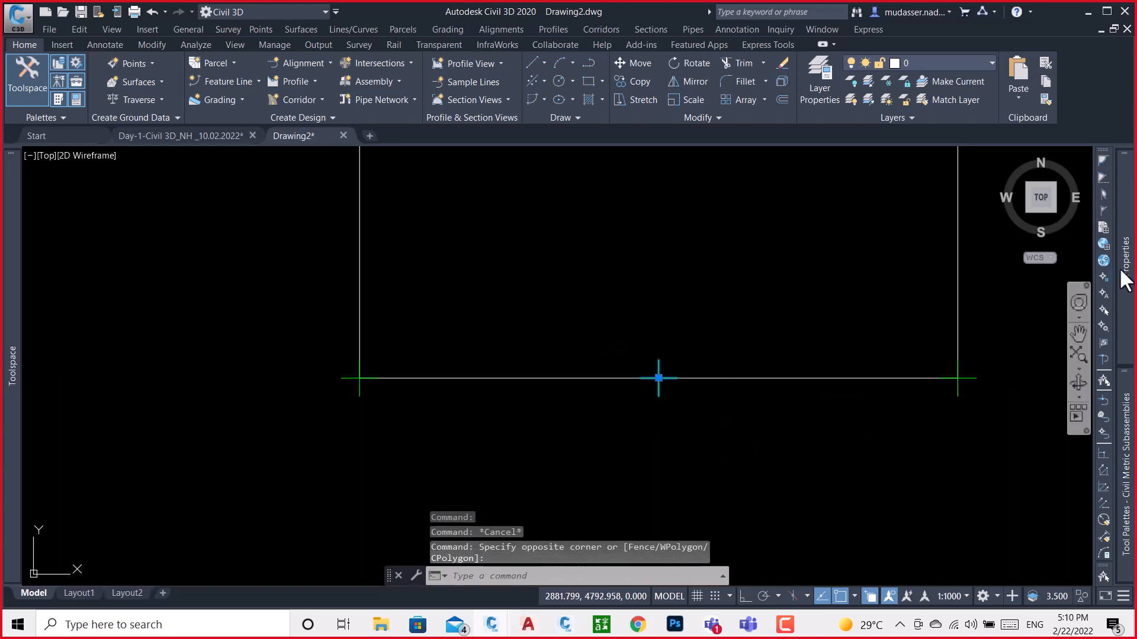
mouse_move(1124, 263)
left_click(1027, 201)
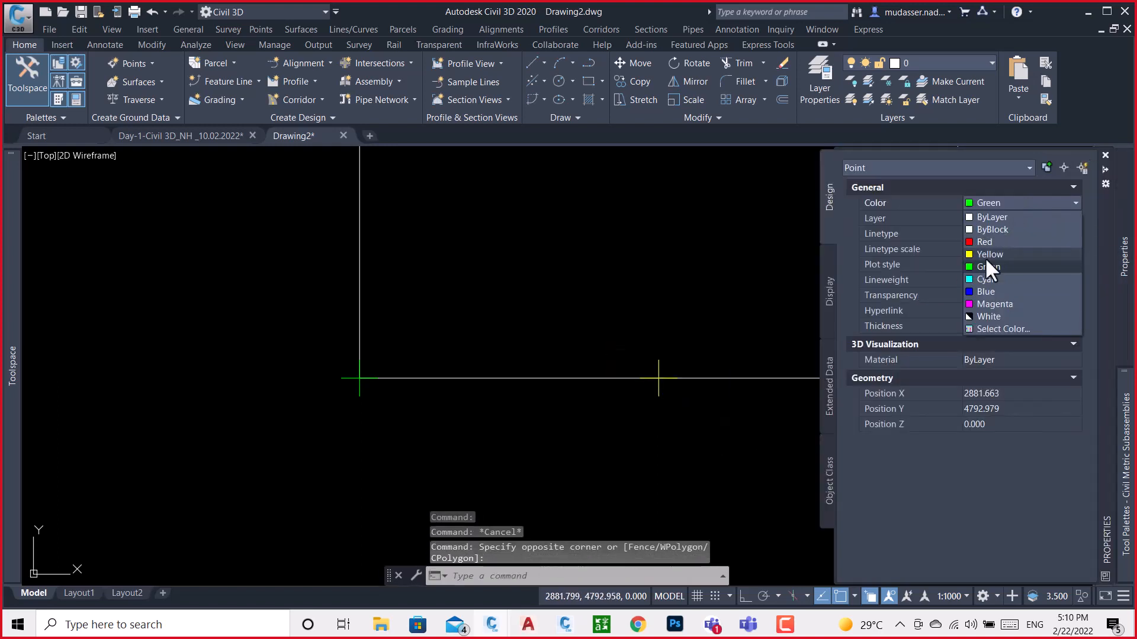
left_click(980, 242)
key("Escape")
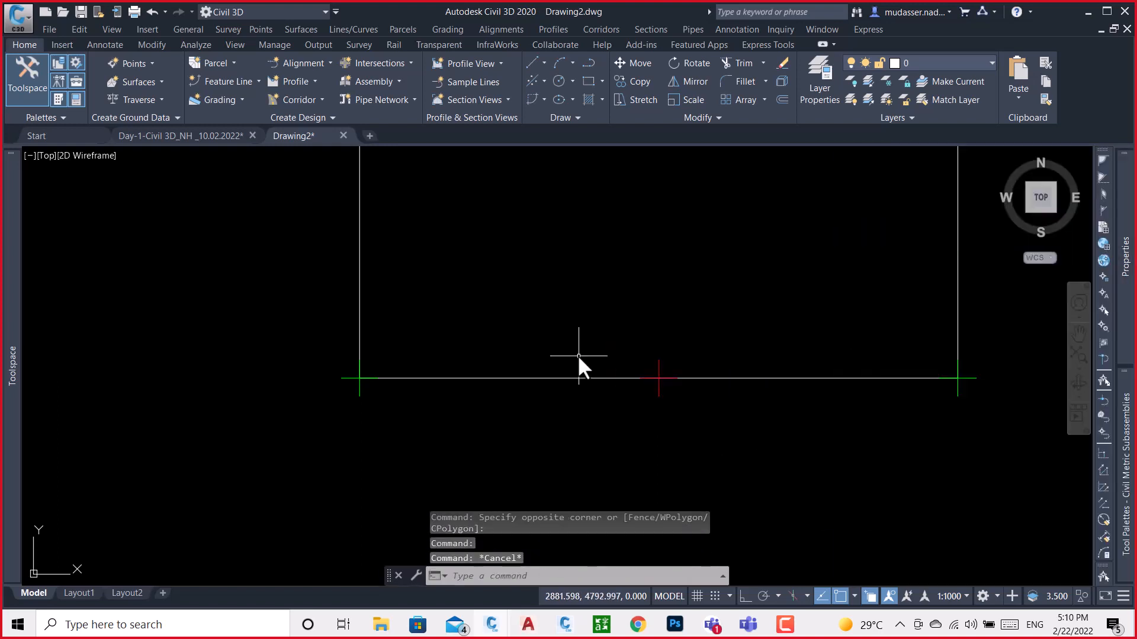
Examine the green and red points around the copied barrier's outline, from the curved sides down to the base
scroll(663, 355, "down", 3)
scroll(660, 373, "down", 3)
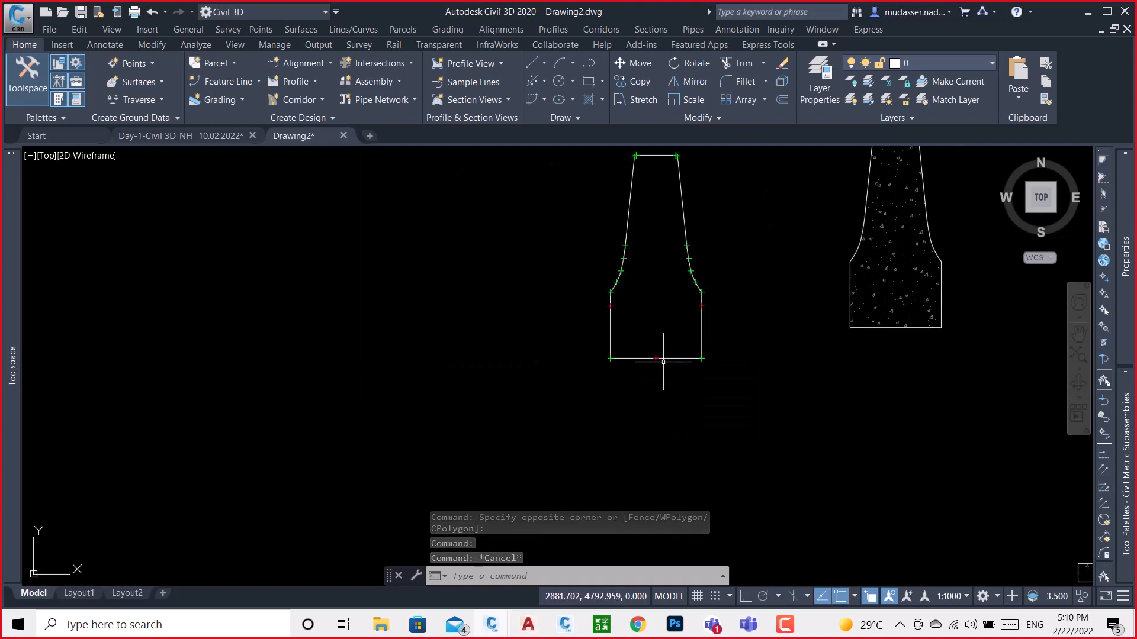
scroll(701, 312, "up", 3)
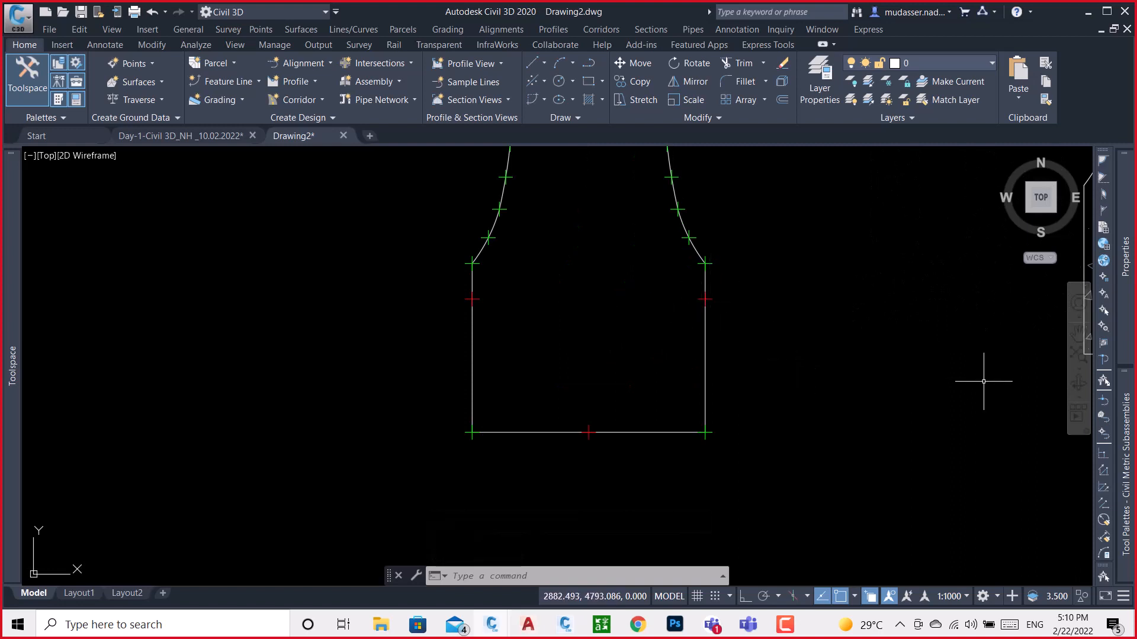
scroll(817, 386, "down", 4)
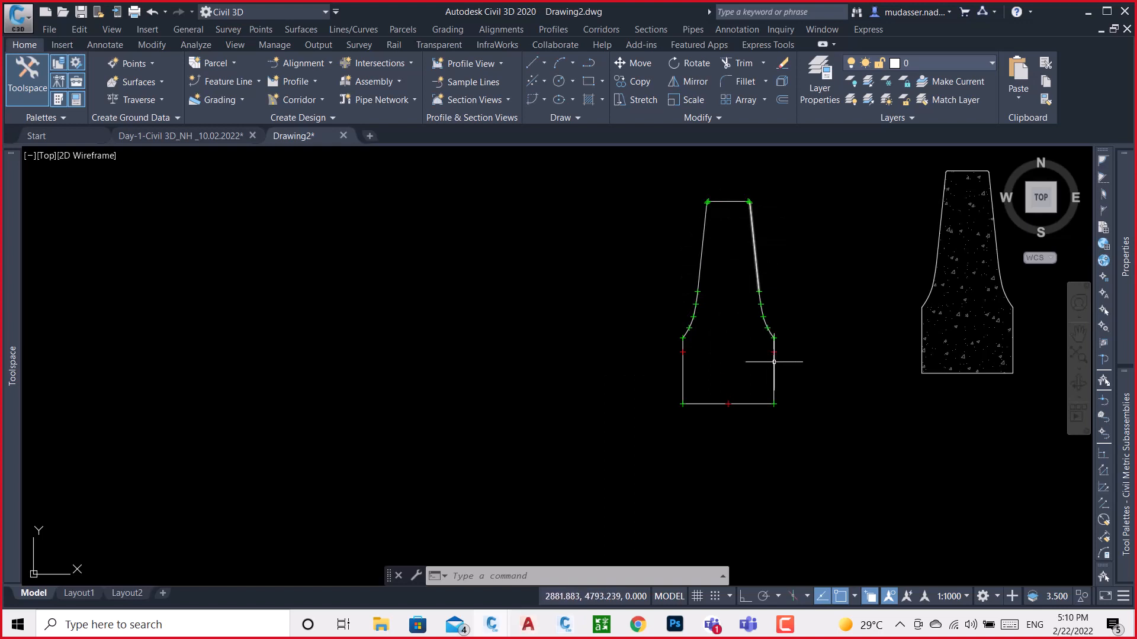
middle_click_drag(762, 406, 670, 410)
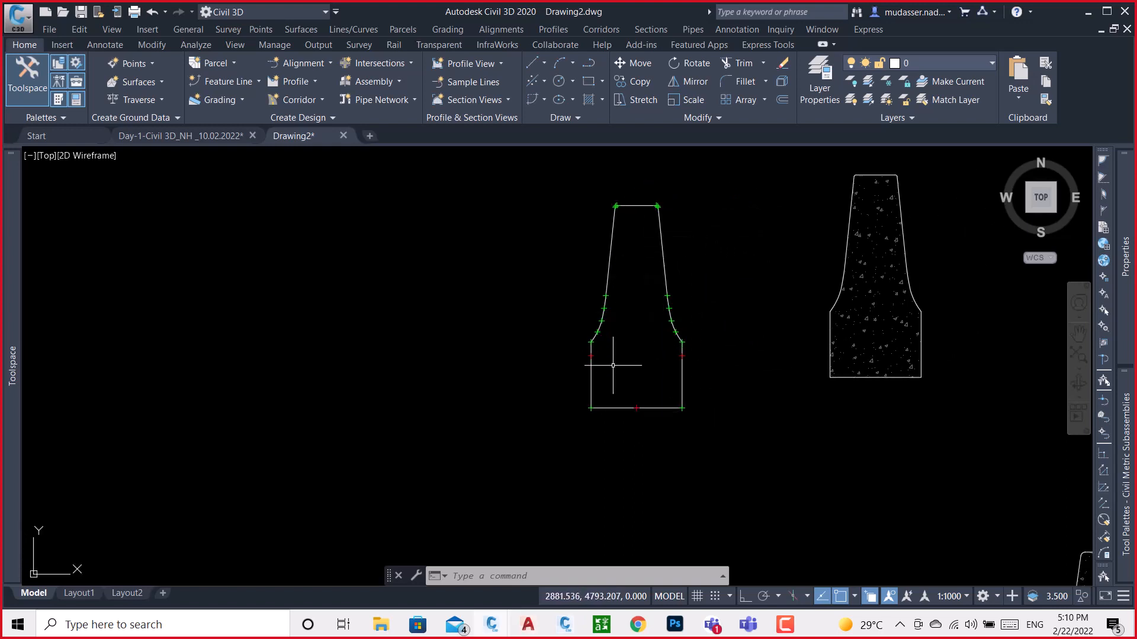
scroll(613, 366, "up", 8)
scroll(529, 269, "down", 5)
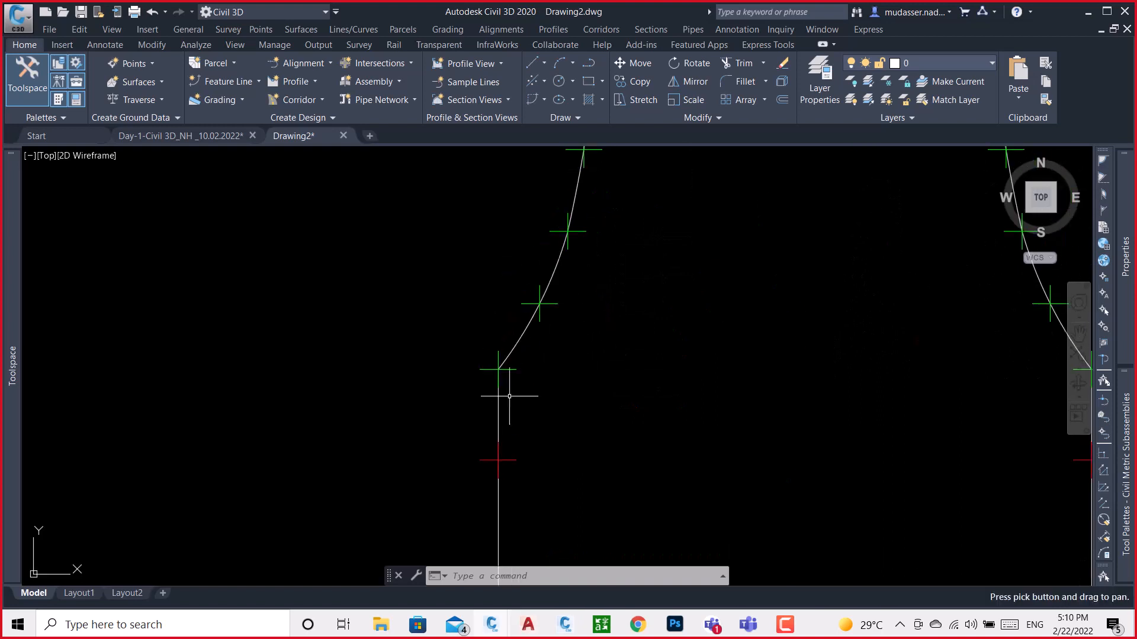
scroll(614, 413, "up", 4)
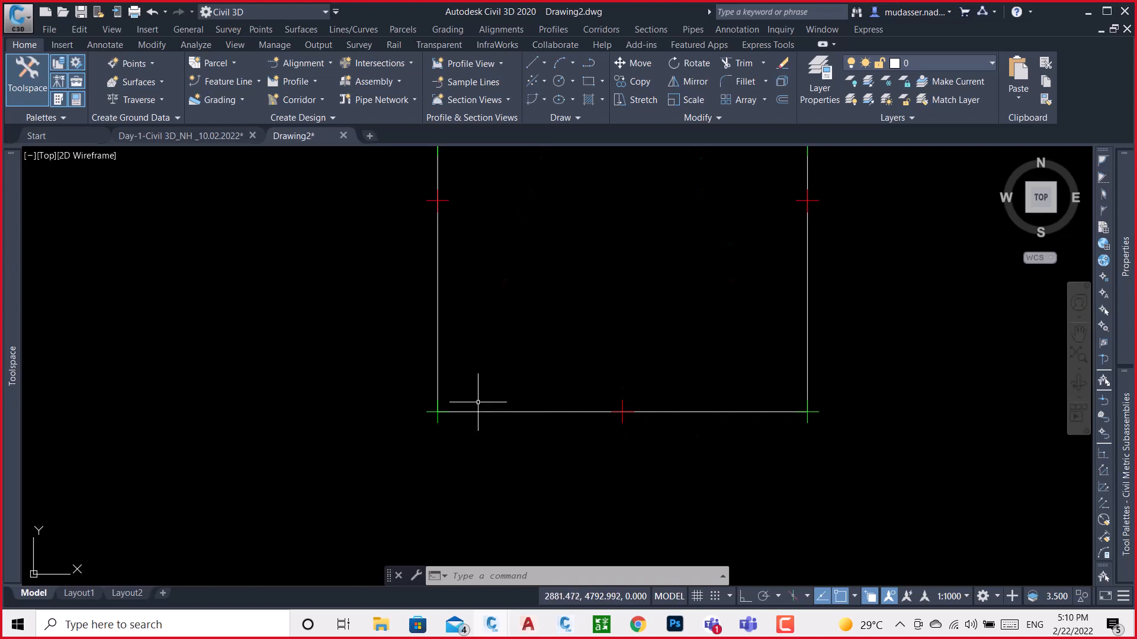
scroll(477, 402, "down", 6)
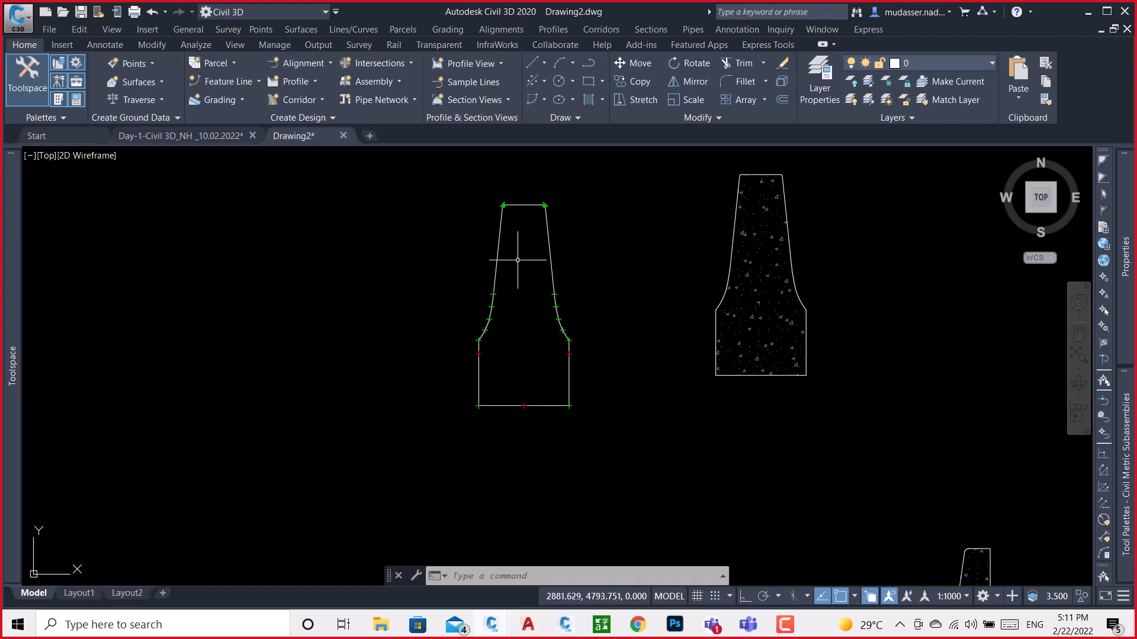
scroll(503, 408, "up", 3)
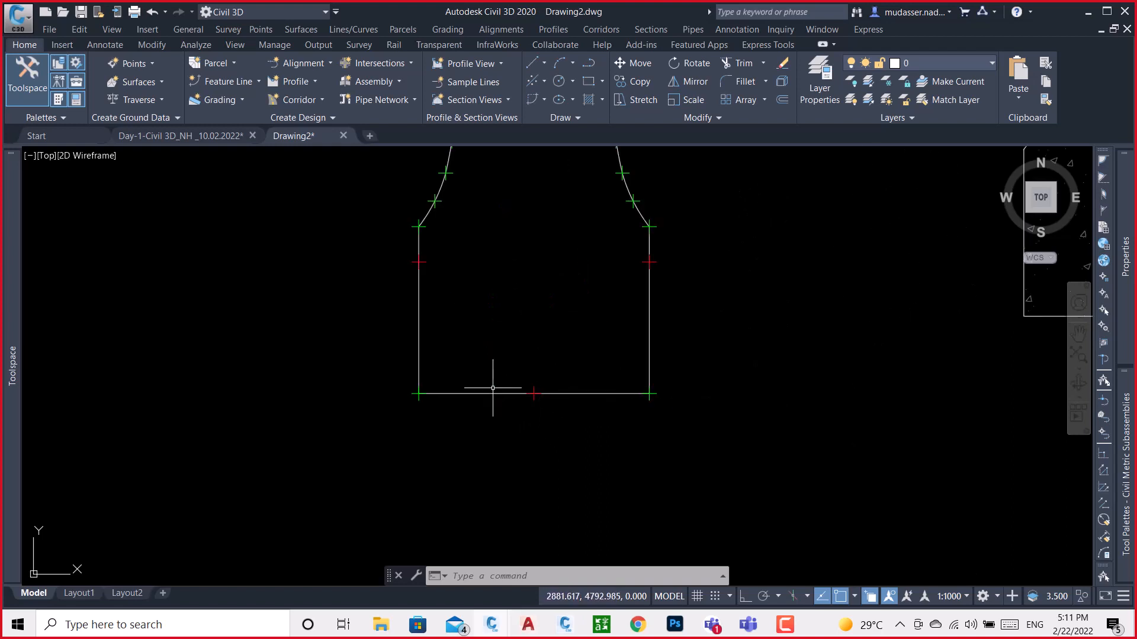
middle_click_drag(487, 389, 477, 502)
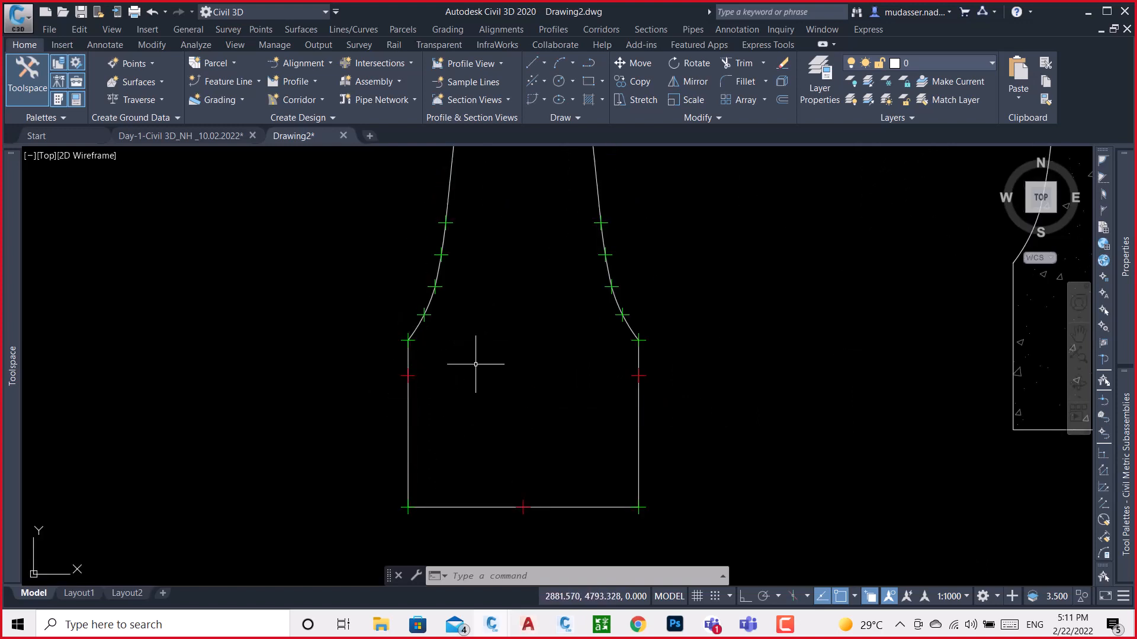
scroll(447, 452, "down", 4)
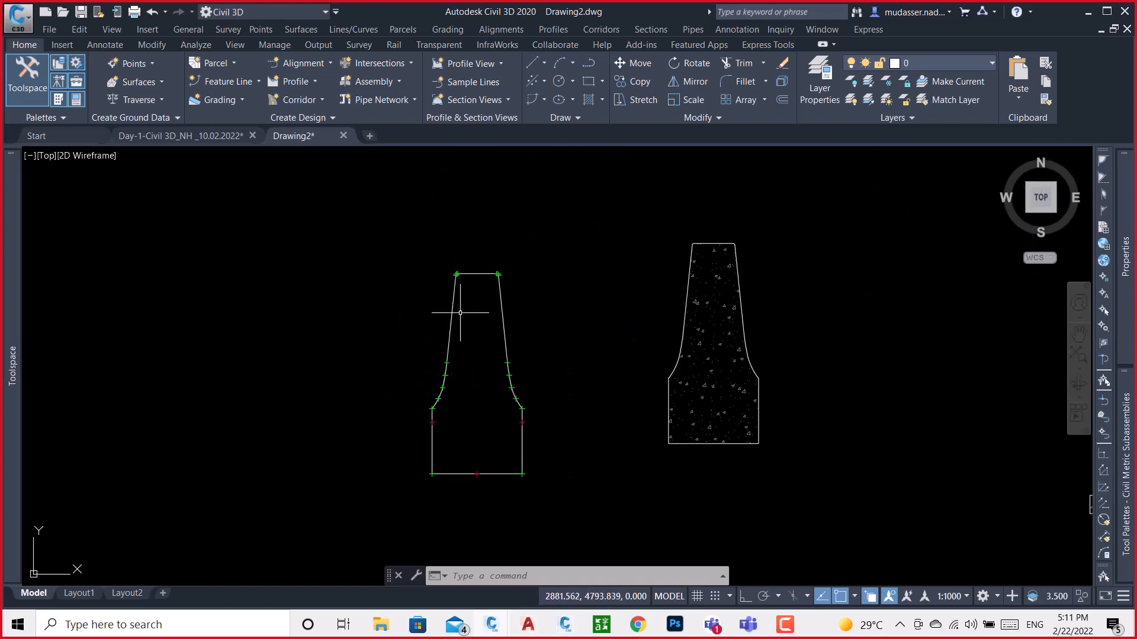
Add an aligned dimension across the full base width of the copied barrier, placed just below its base line
scroll(454, 470, "up", 2)
middle_click_drag(451, 466, 489, 384)
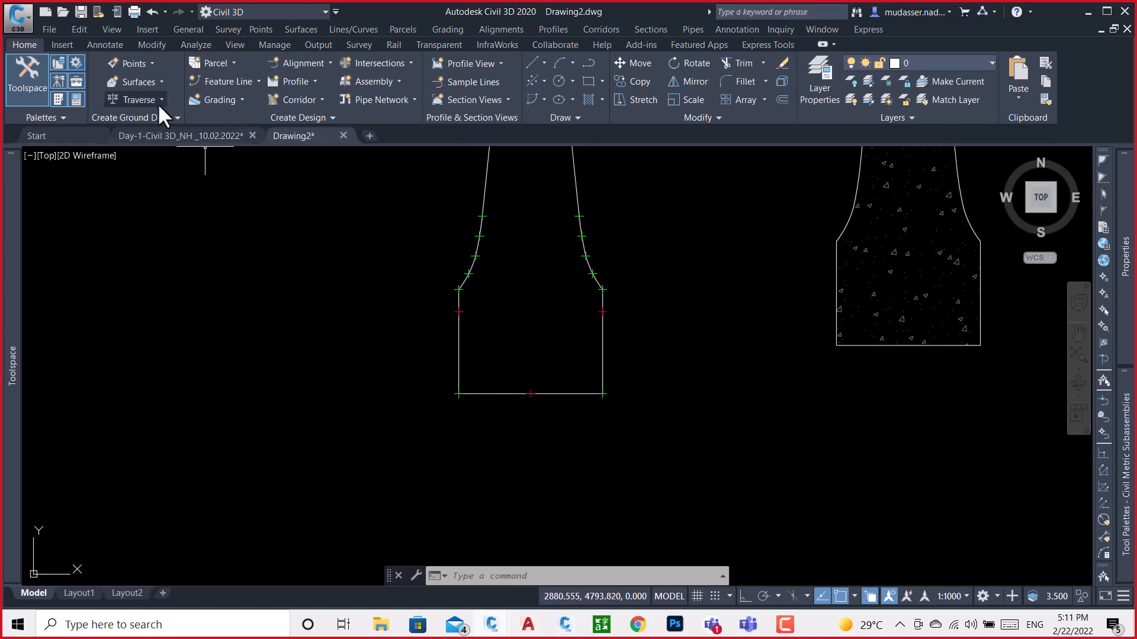
left_click(104, 45)
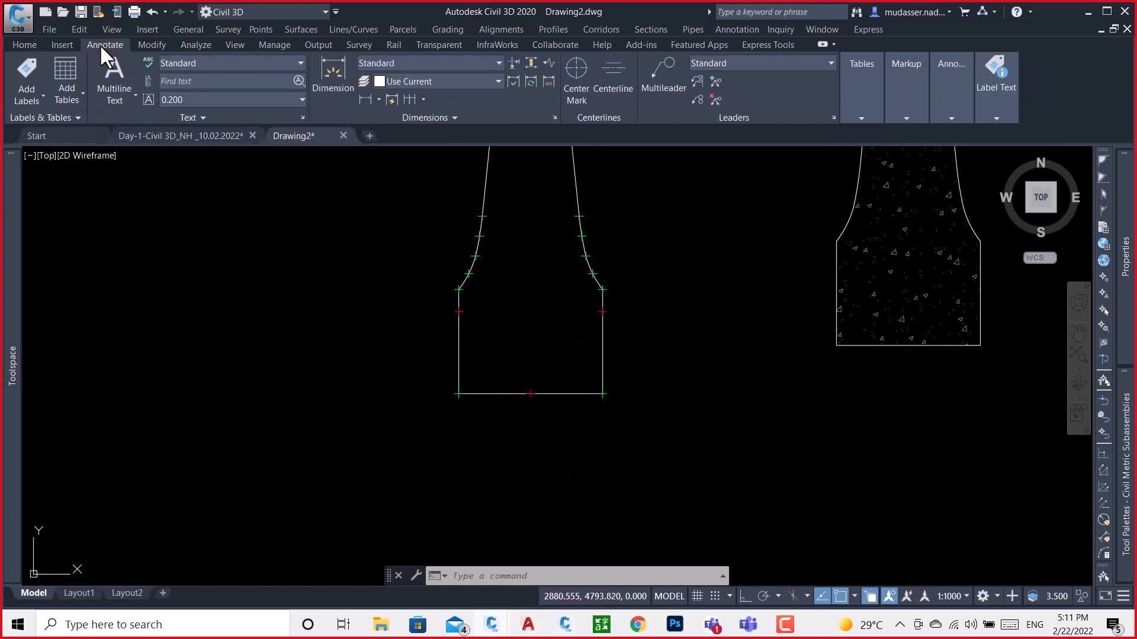
left_click(377, 101)
left_click(367, 152)
scroll(471, 378, "up", 6)
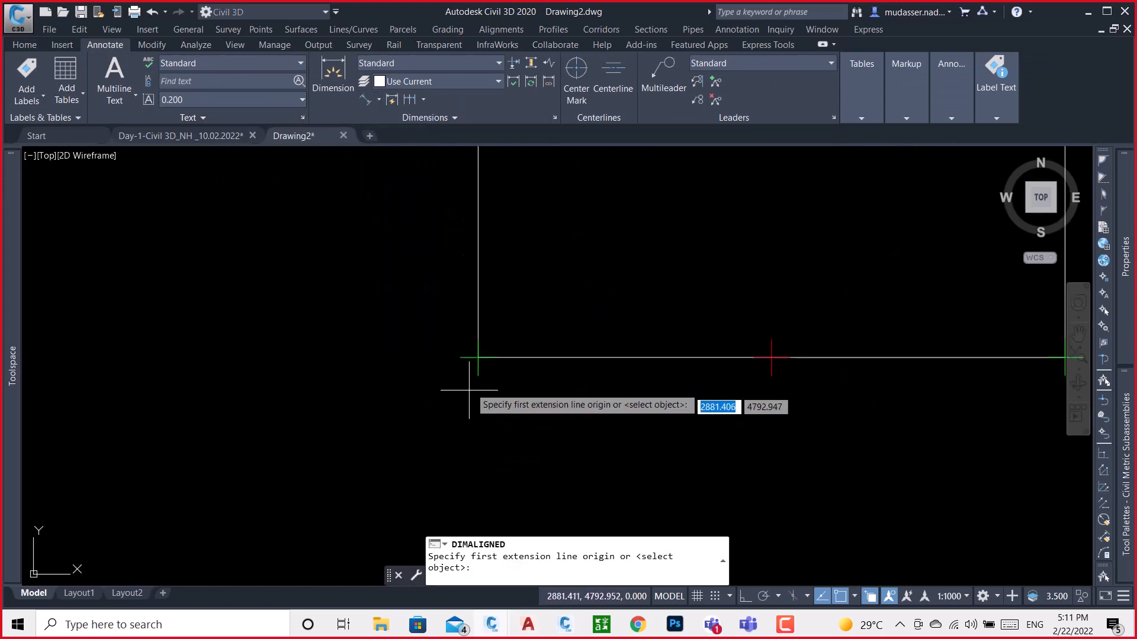
left_click(478, 357)
scroll(320, 349, "down", 6)
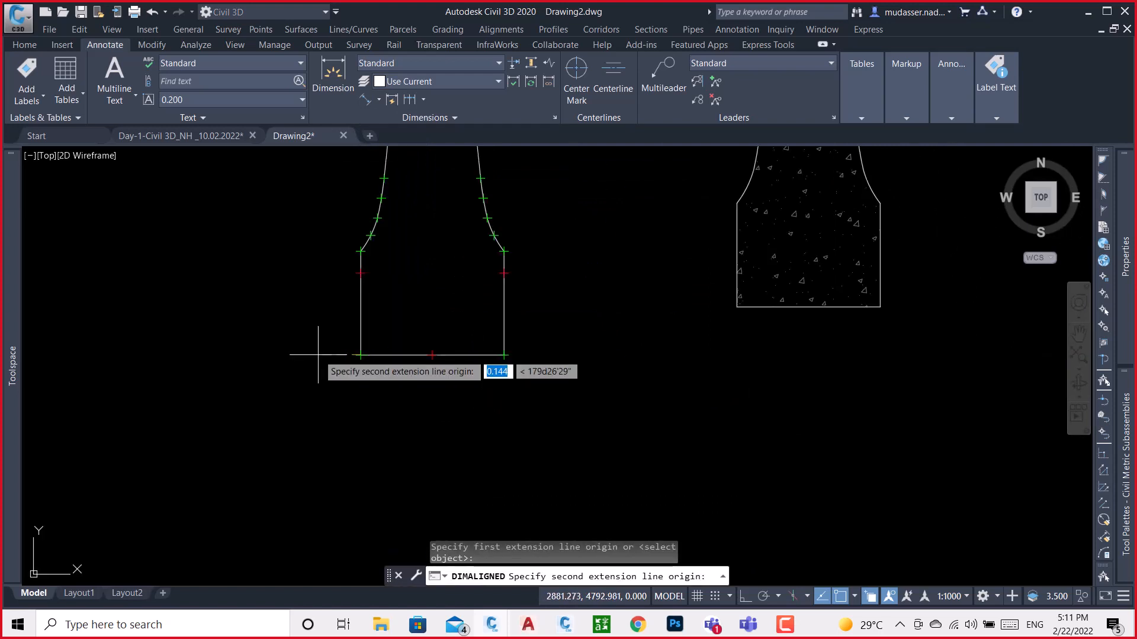
scroll(509, 349, "up", 5)
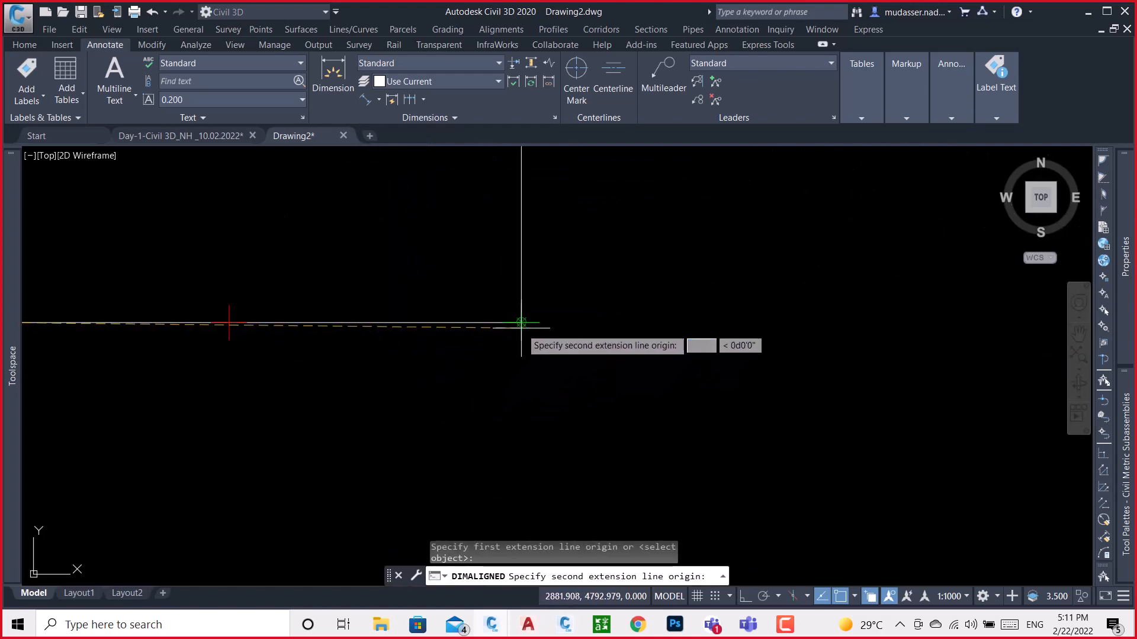
left_click(521, 323)
scroll(511, 336, "down", 5)
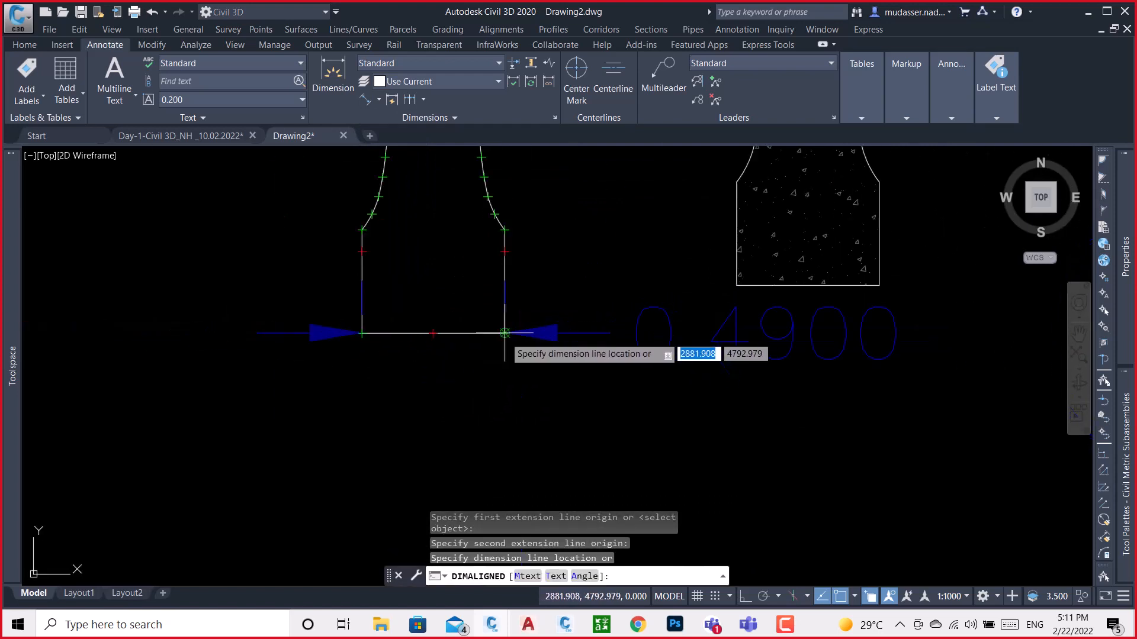
left_click(498, 359)
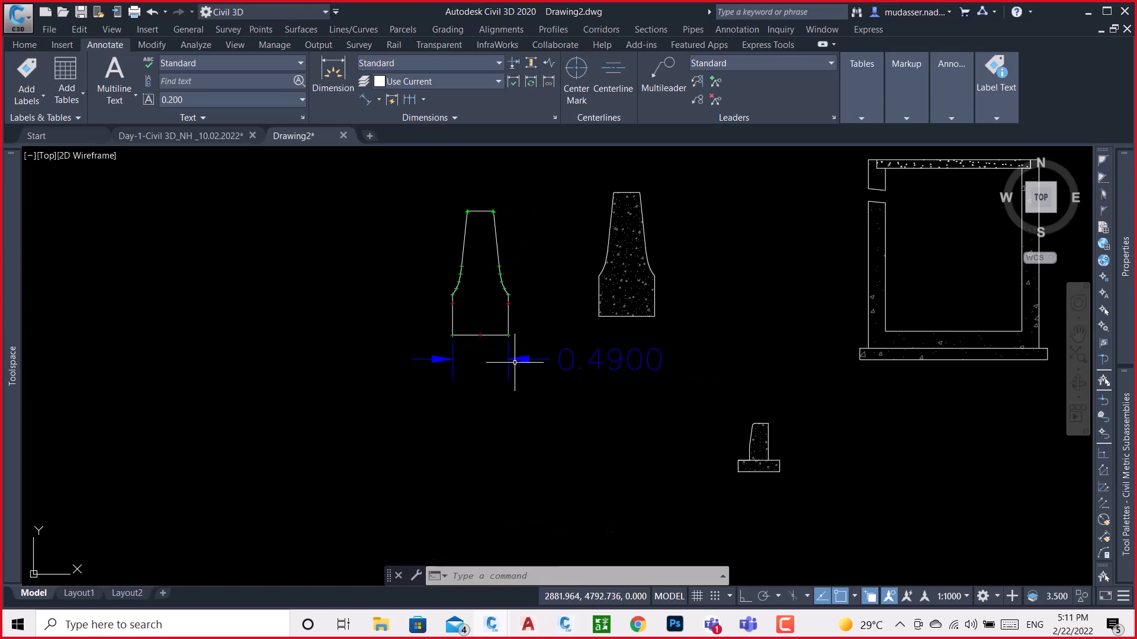
Set the text height of the Standard dimension style to 0.01
key("Return")
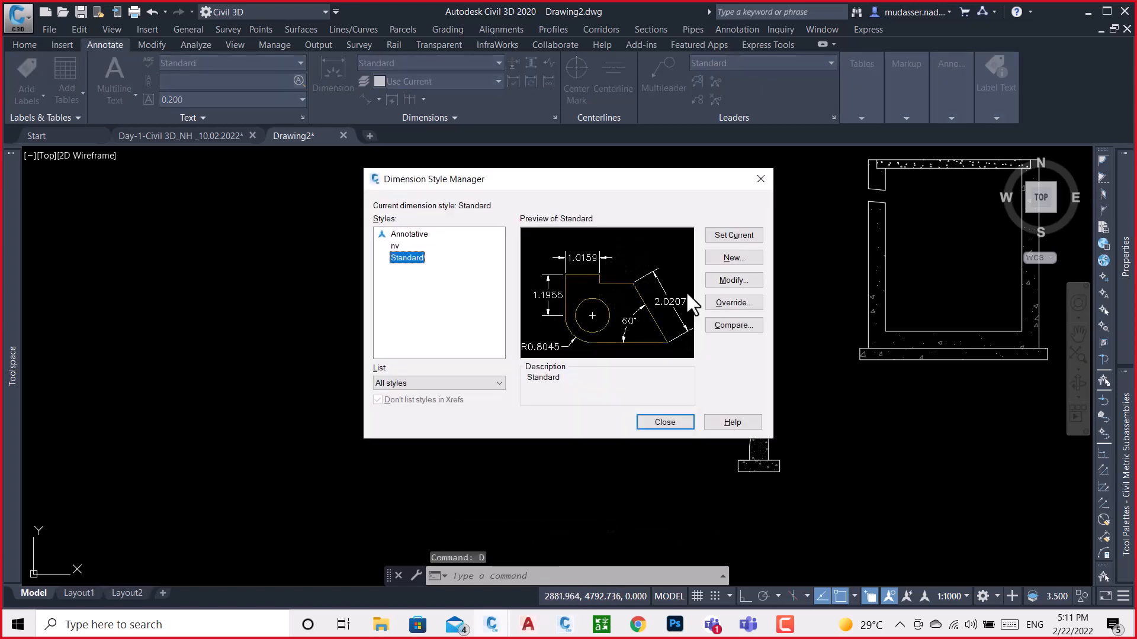
left_click(736, 284)
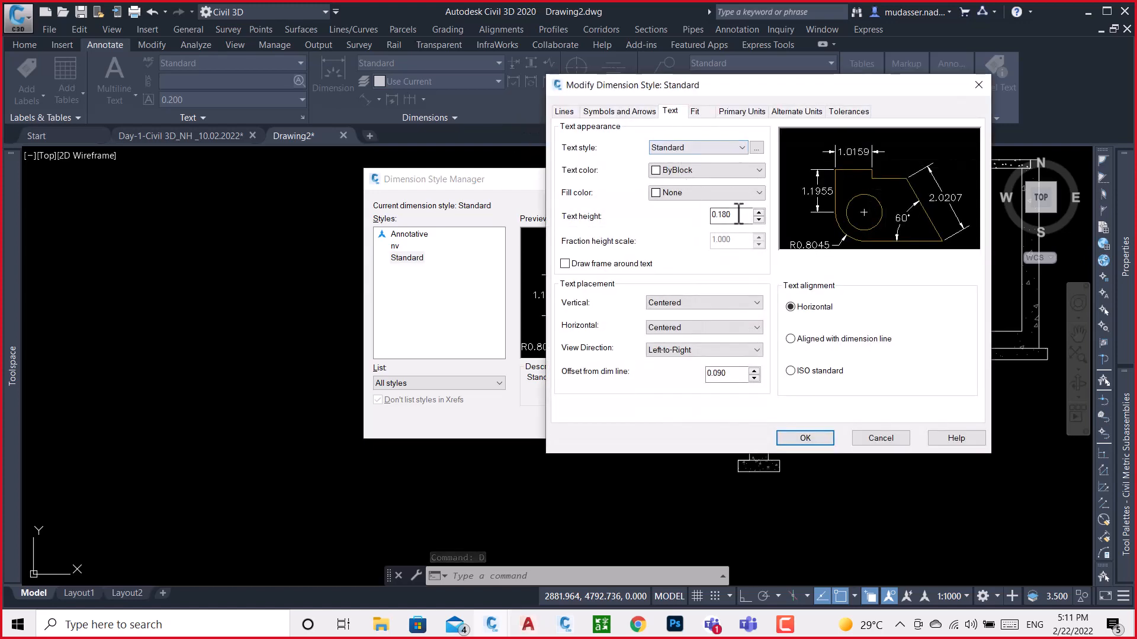
double_click(720, 215)
key("BackSpace")
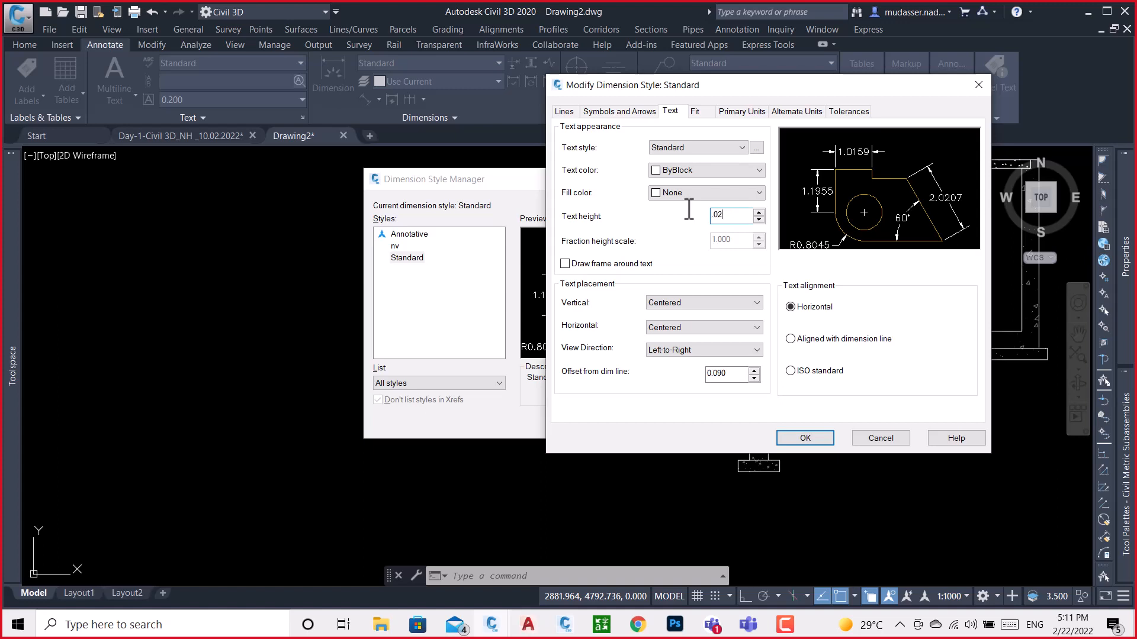
left_click(621, 110)
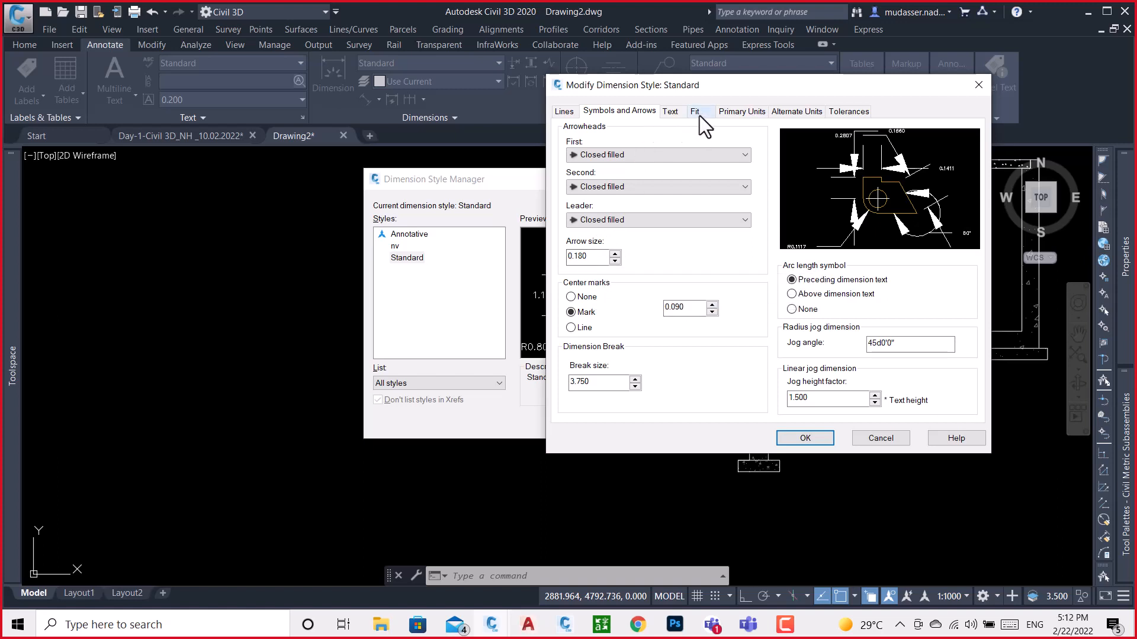
left_click(673, 112)
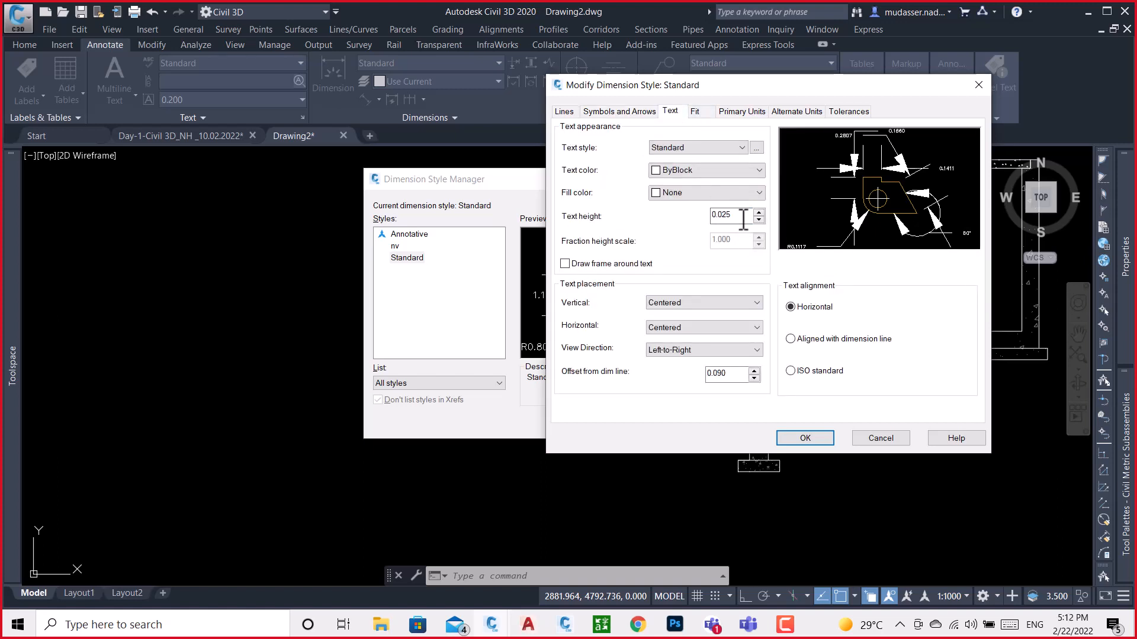
left_click_drag(744, 215, 691, 214)
type(".01")
left_click(806, 341)
left_click(827, 440)
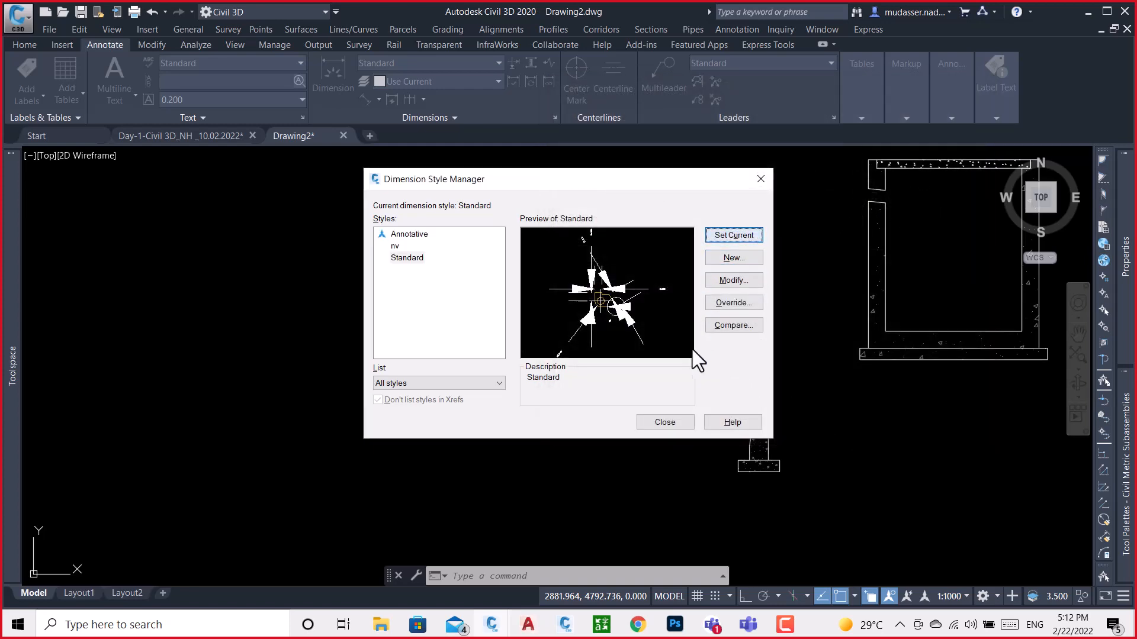
left_click(665, 422)
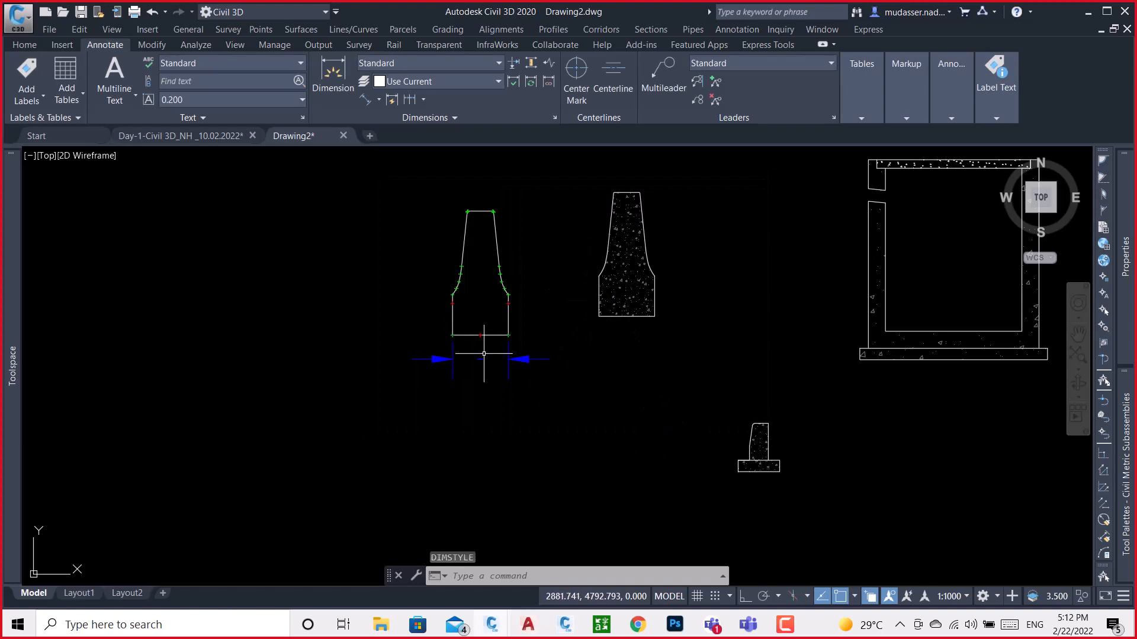
Set the arrow size of the Standard dimension style to 0.025
scroll(478, 353, "up", 6)
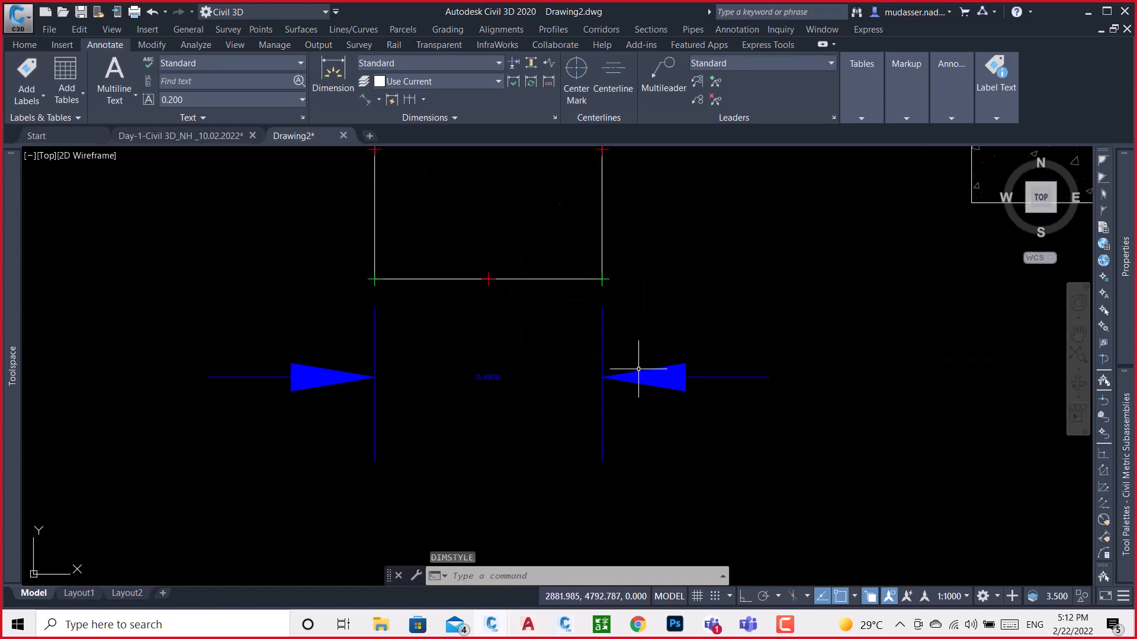
scroll(515, 392, "up", 4)
scroll(532, 389, "down", 2)
scroll(533, 389, "down", 2)
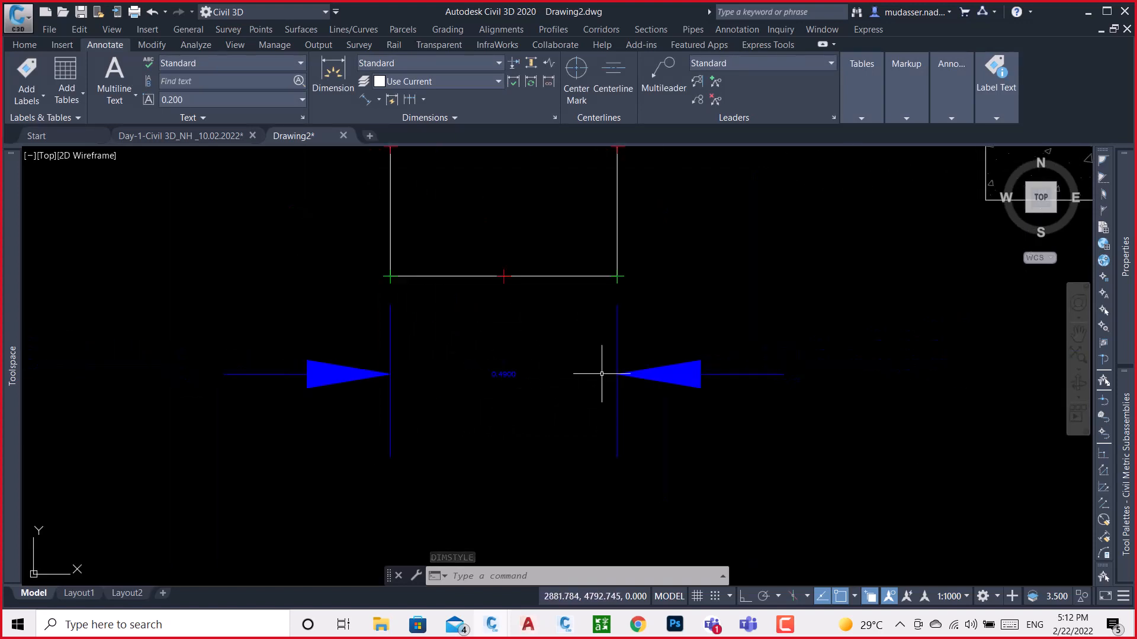
type("d")
key("Return")
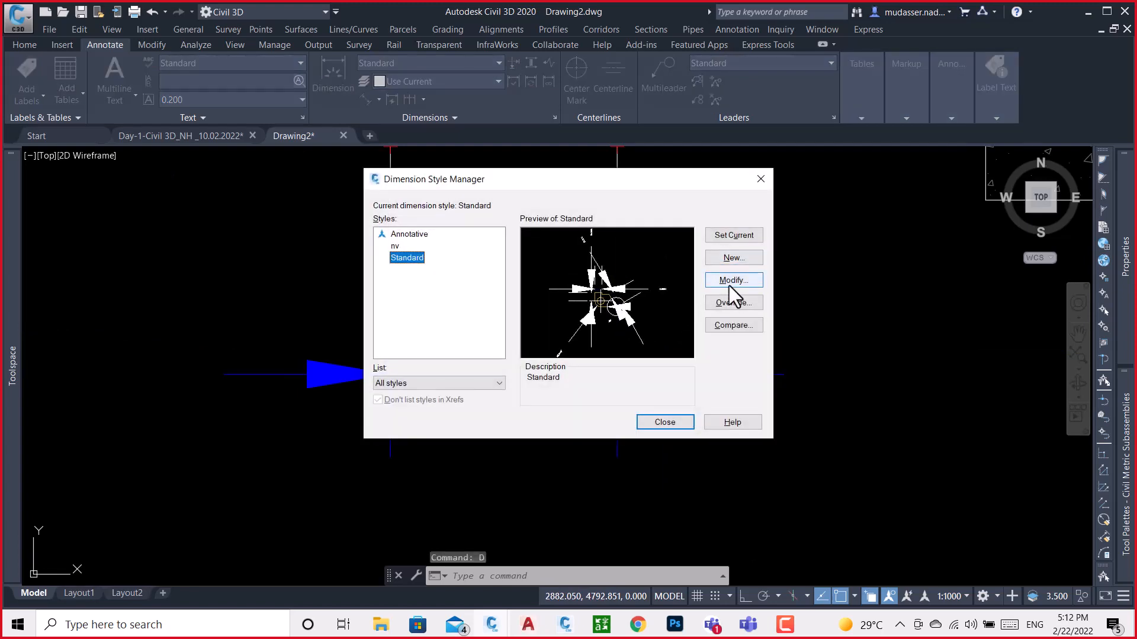
left_click(730, 285)
left_click(609, 111)
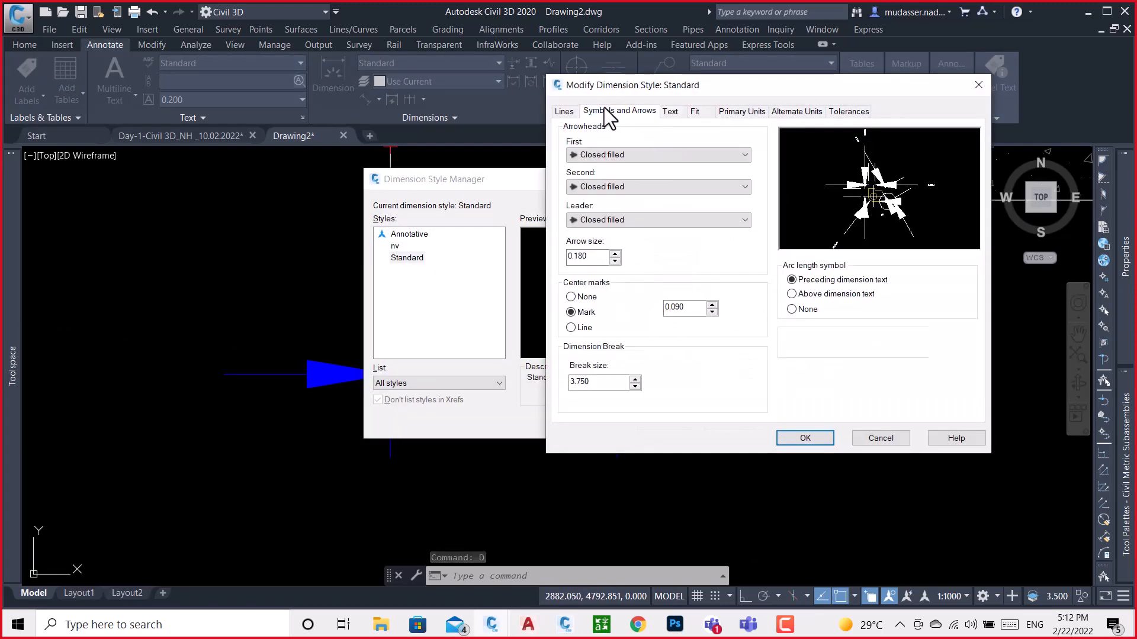
double_click(594, 256)
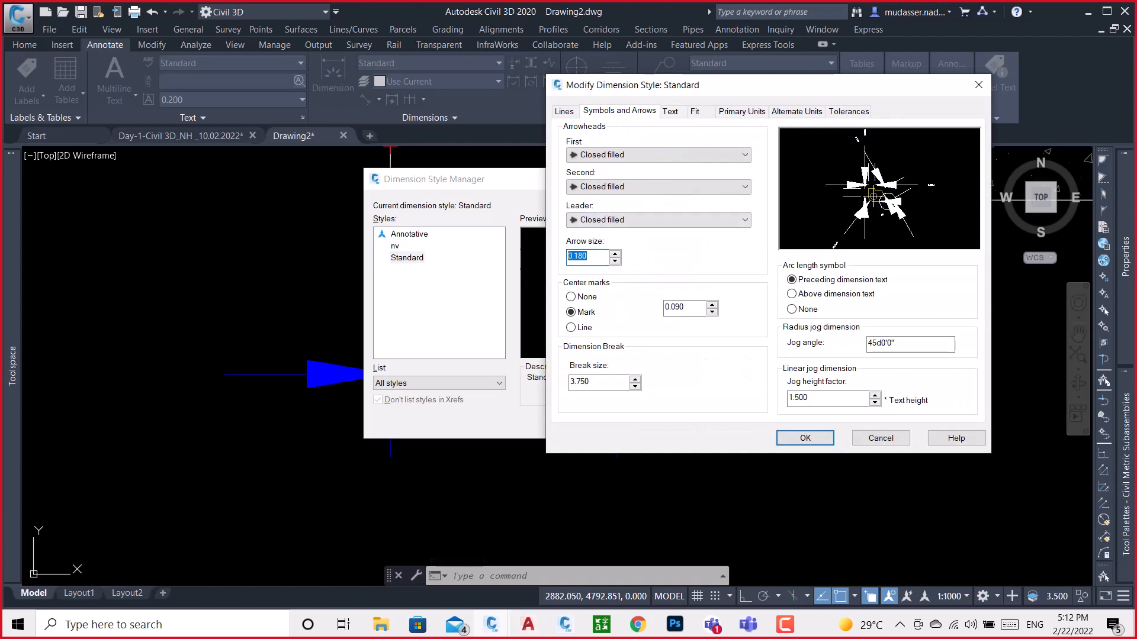
type(".025")
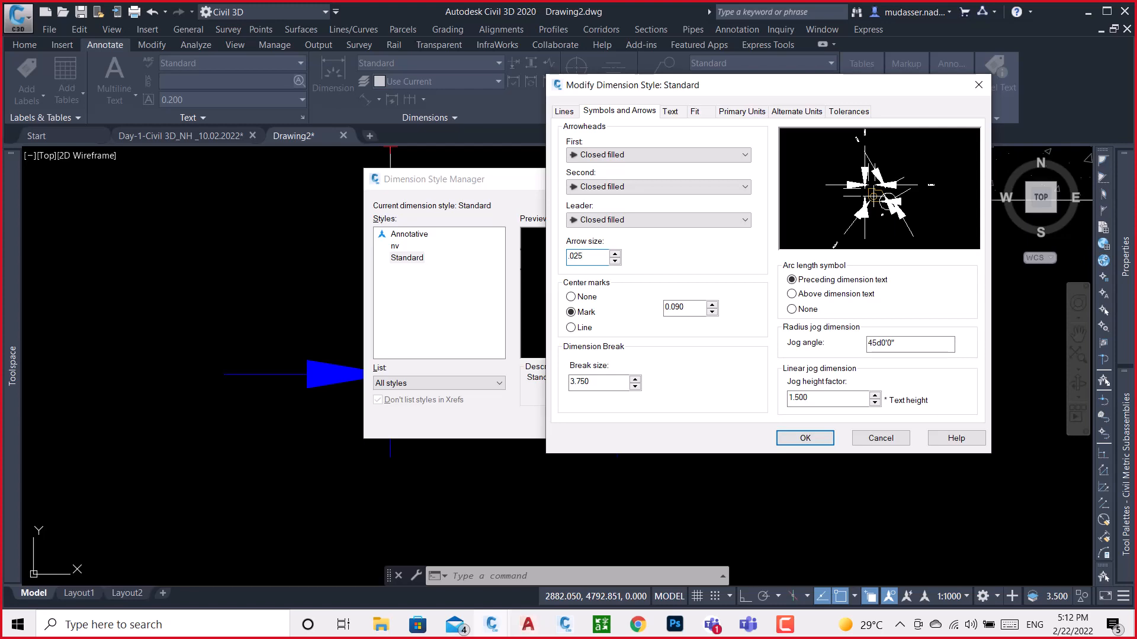
left_click(803, 438)
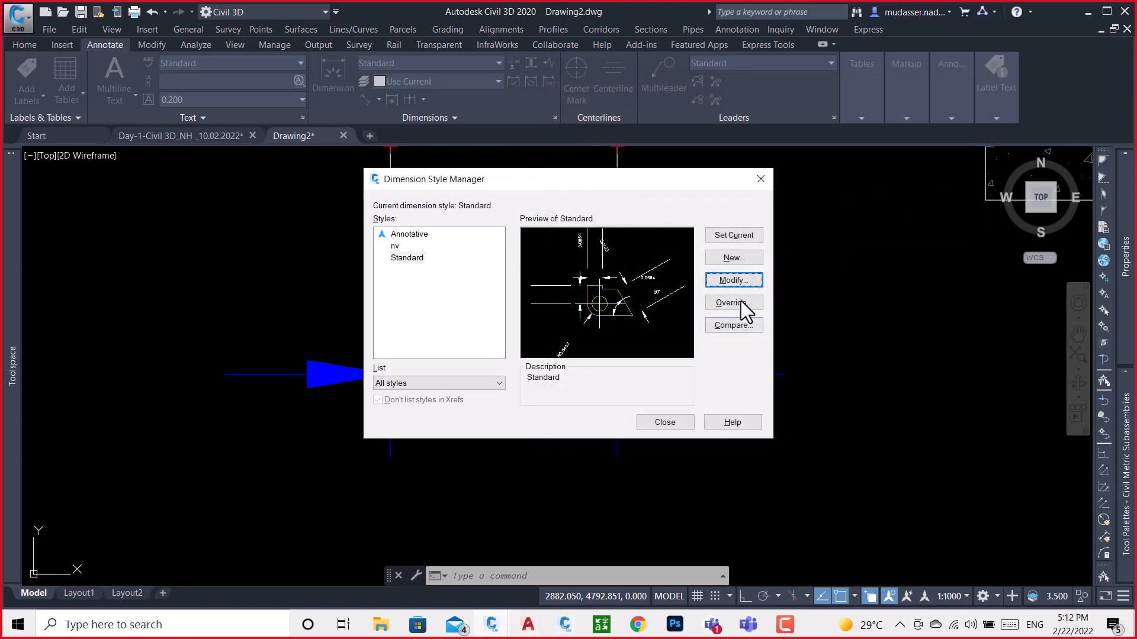
left_click(663, 422)
Delete the dimension spanning the full base width of the copied barrier
scroll(498, 372, "up", 2)
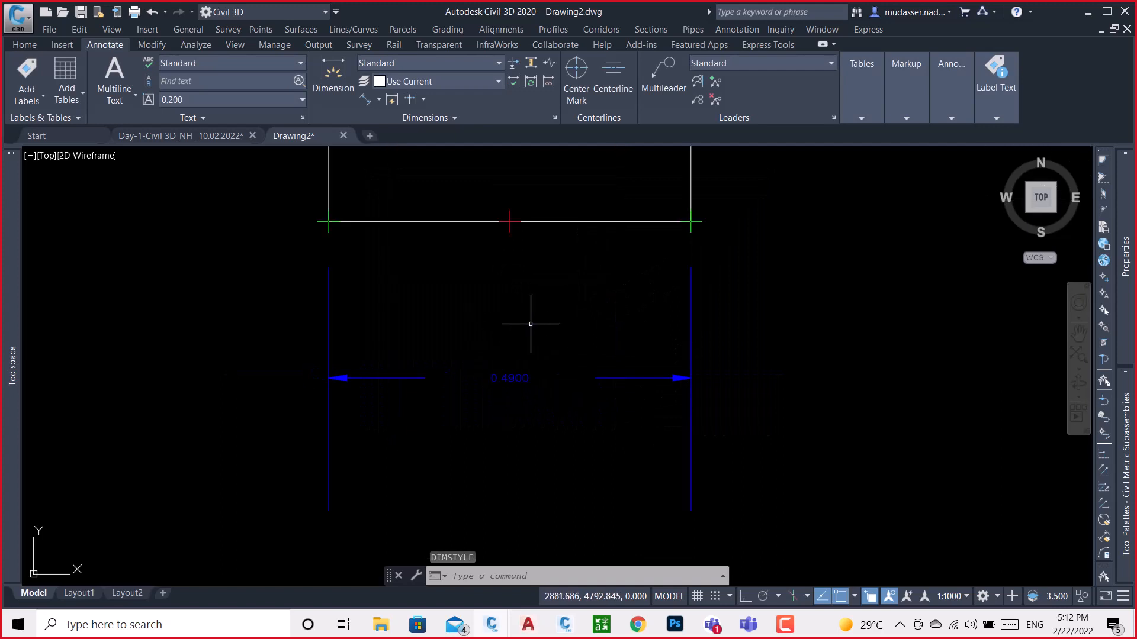
scroll(540, 318, "down", 3)
scroll(530, 319, "up", 3)
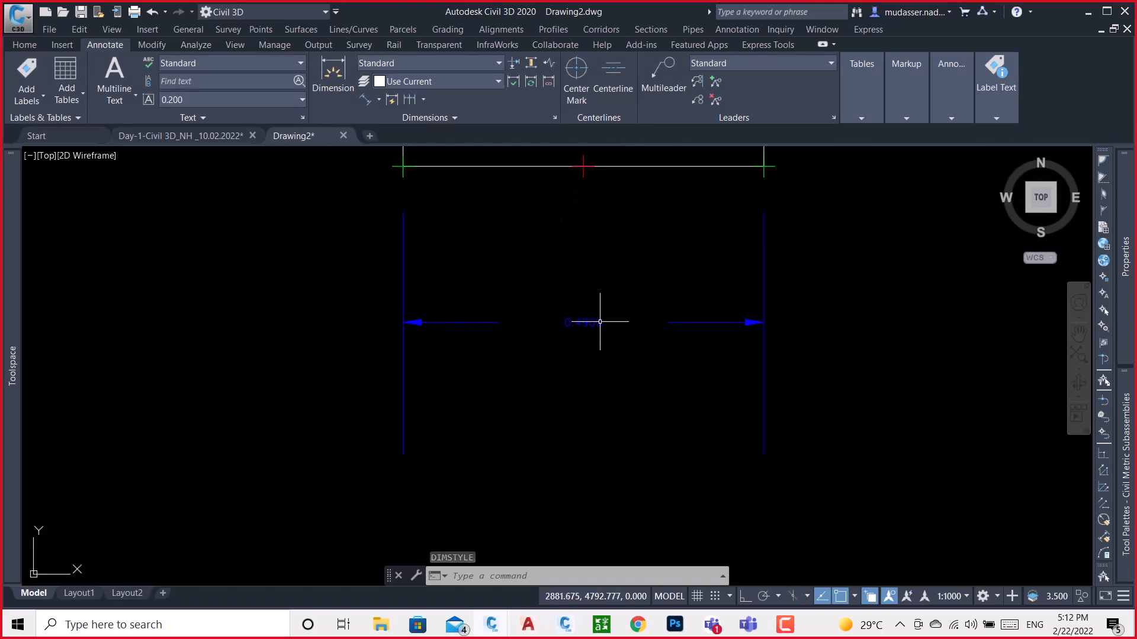
left_click(787, 279)
left_click(731, 300)
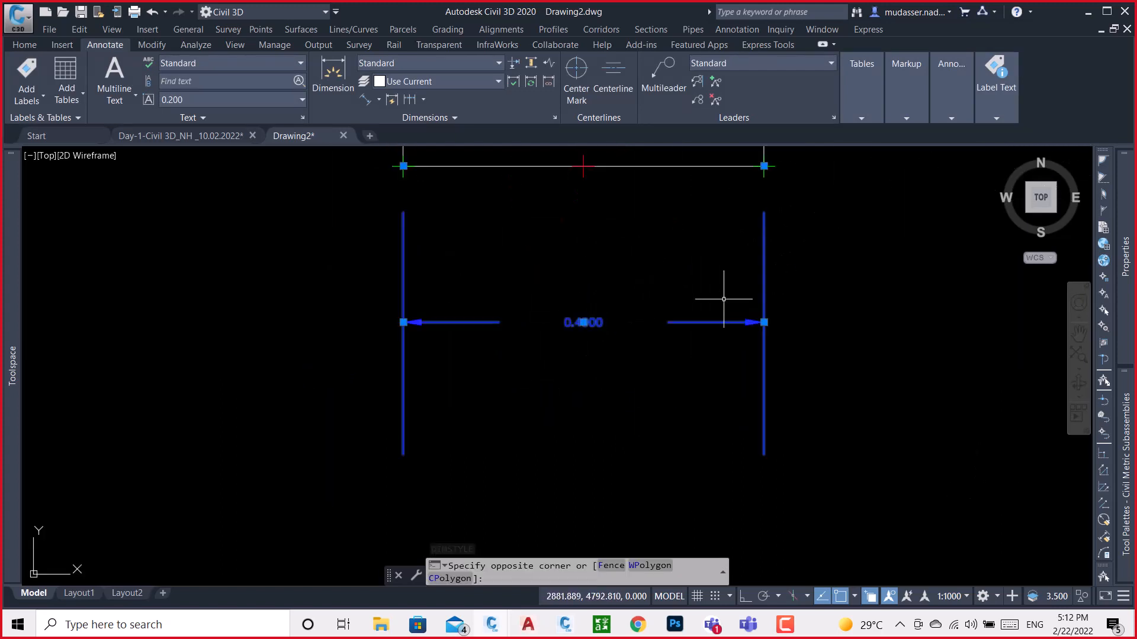
key("Delete")
Add an aligned dimension from the red point at the base line's midpoint to the barrier's lower right corner, placed just below the base
middle_click_drag(610, 186, 578, 261)
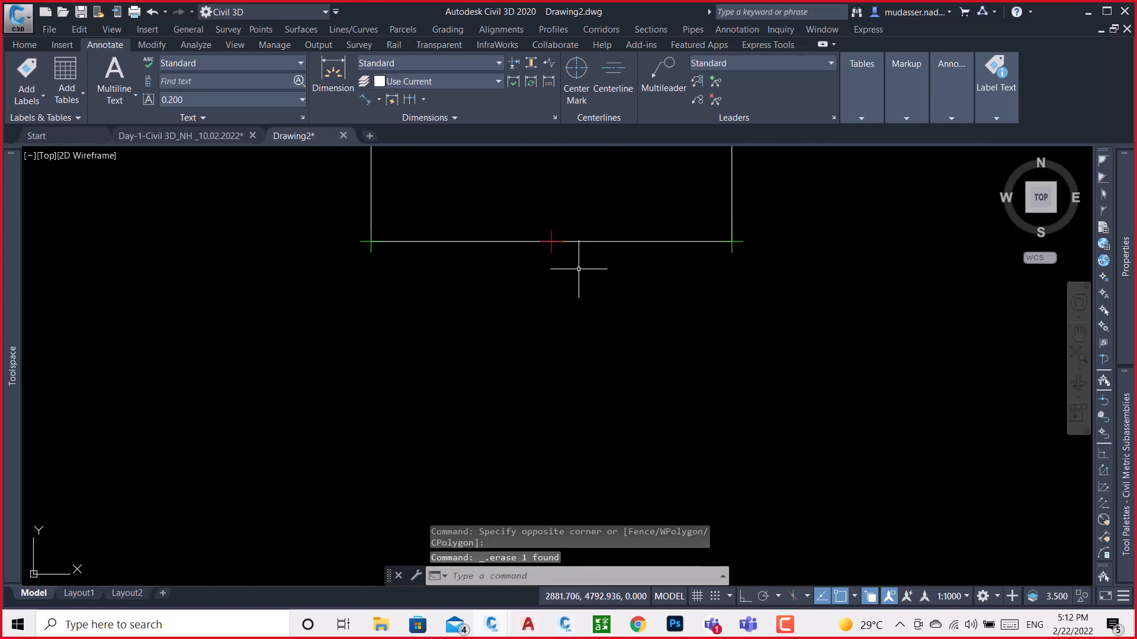
left_click(367, 99)
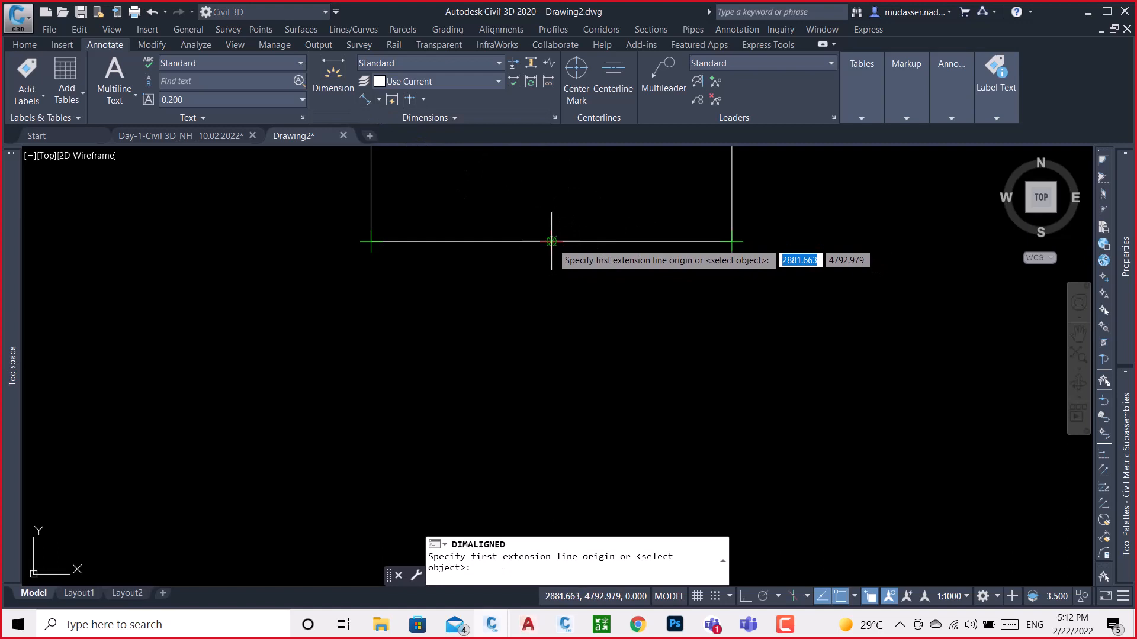
left_click(561, 250)
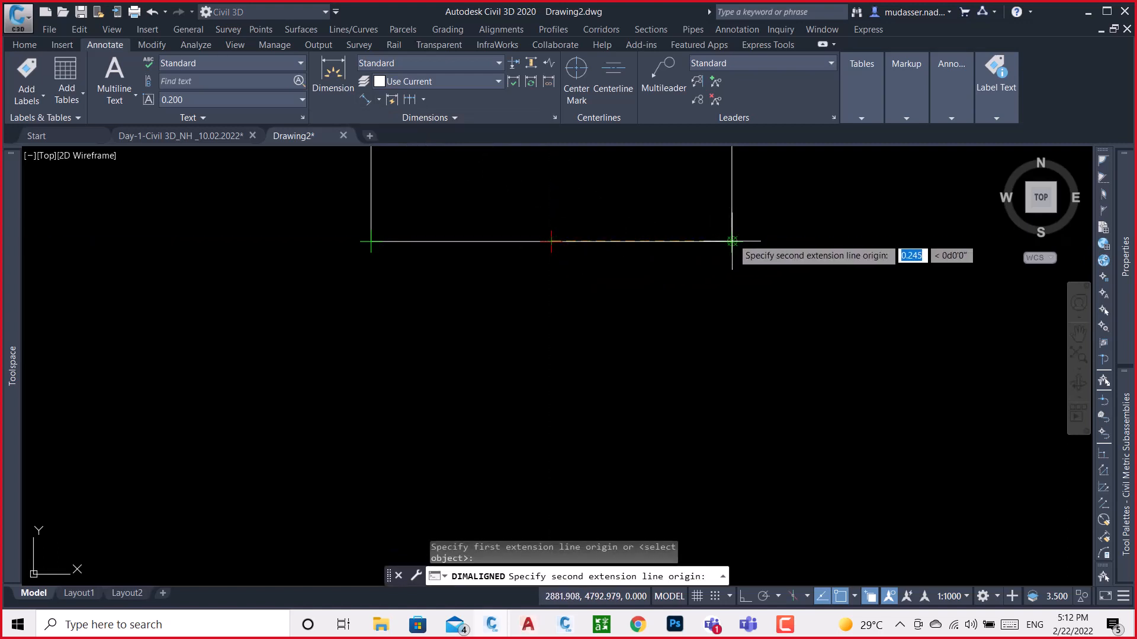
left_click(733, 242)
left_click(689, 268)
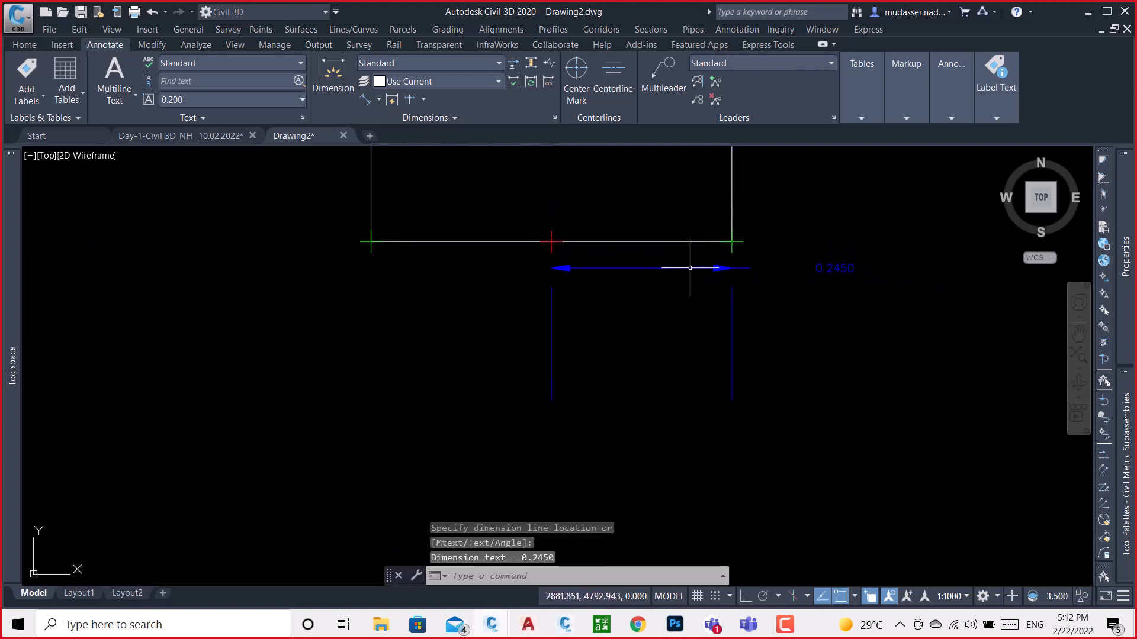
Move the half-base dimension's text in between its two extension lines, slightly farther below the base line
left_click(828, 266)
left_click(834, 268)
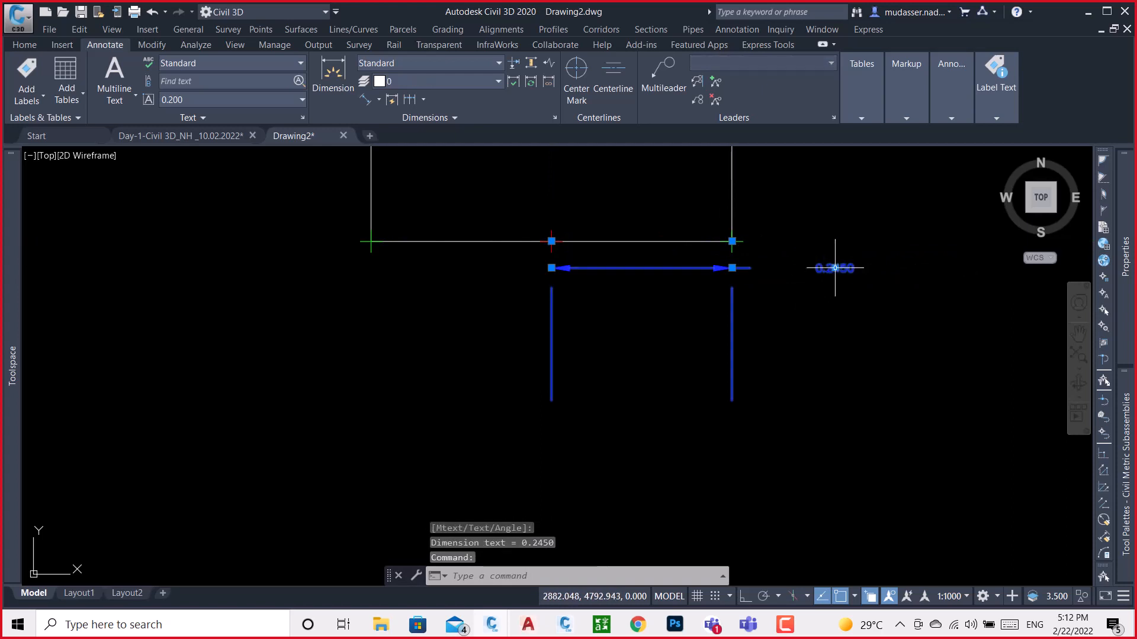
left_click(655, 281)
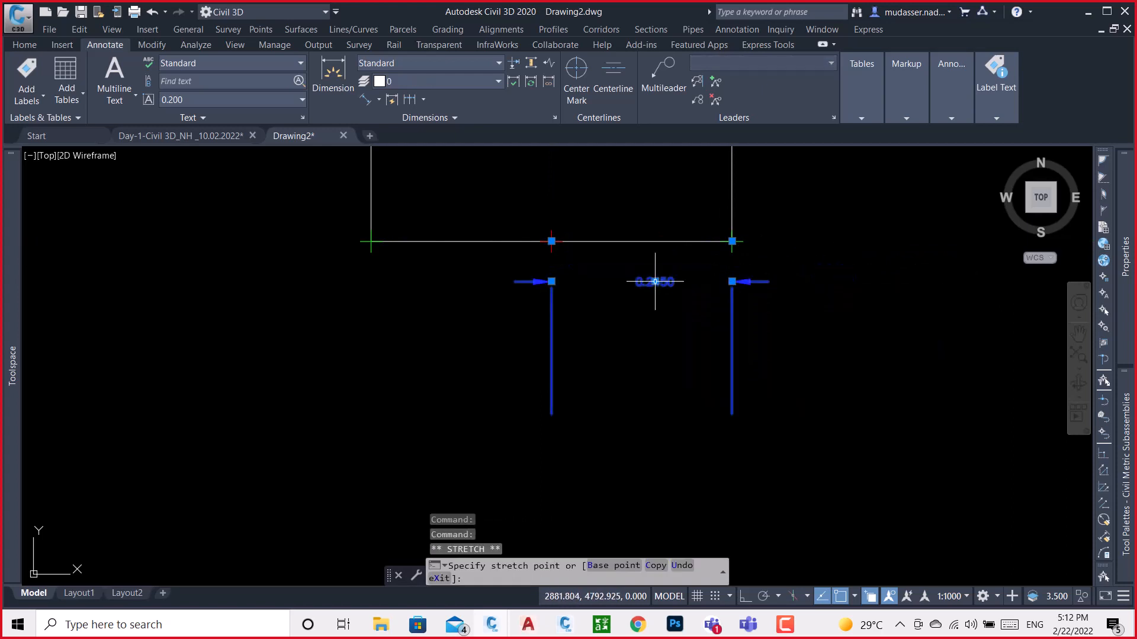
left_click(654, 281)
key("Escape")
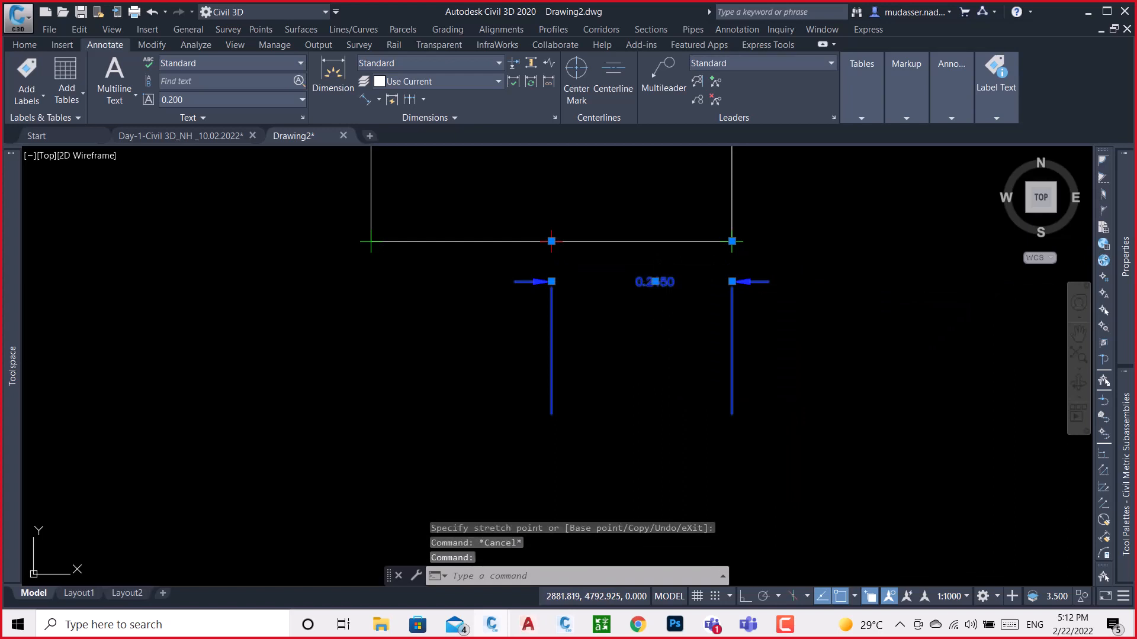
Replace the text of the half-base dimension below the barrier with the letter A
double_click(655, 282)
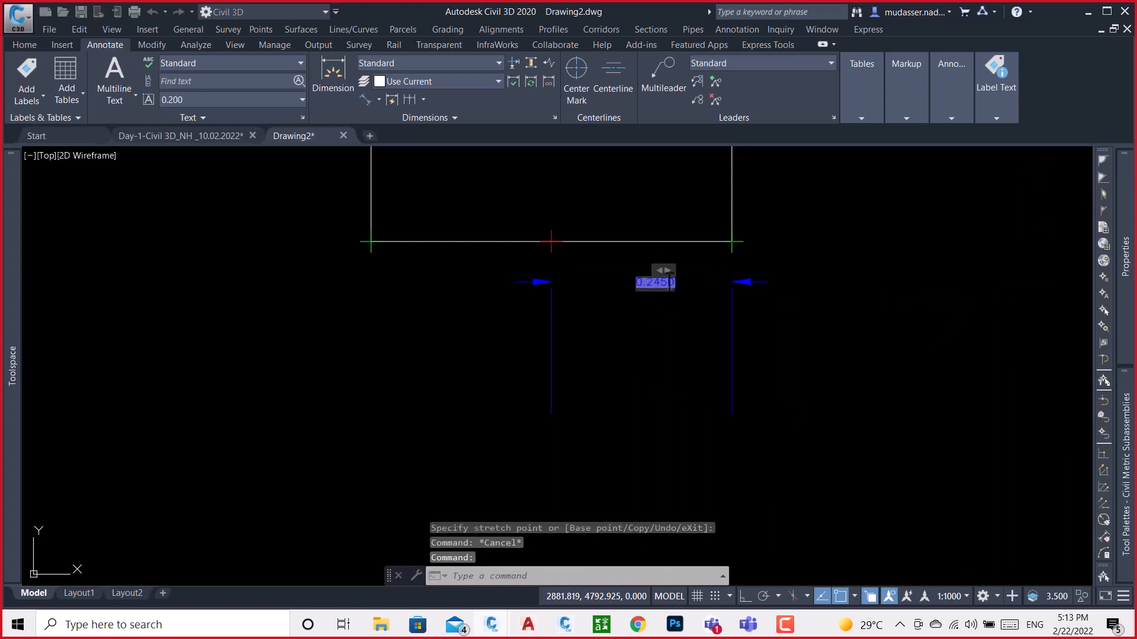
type("A")
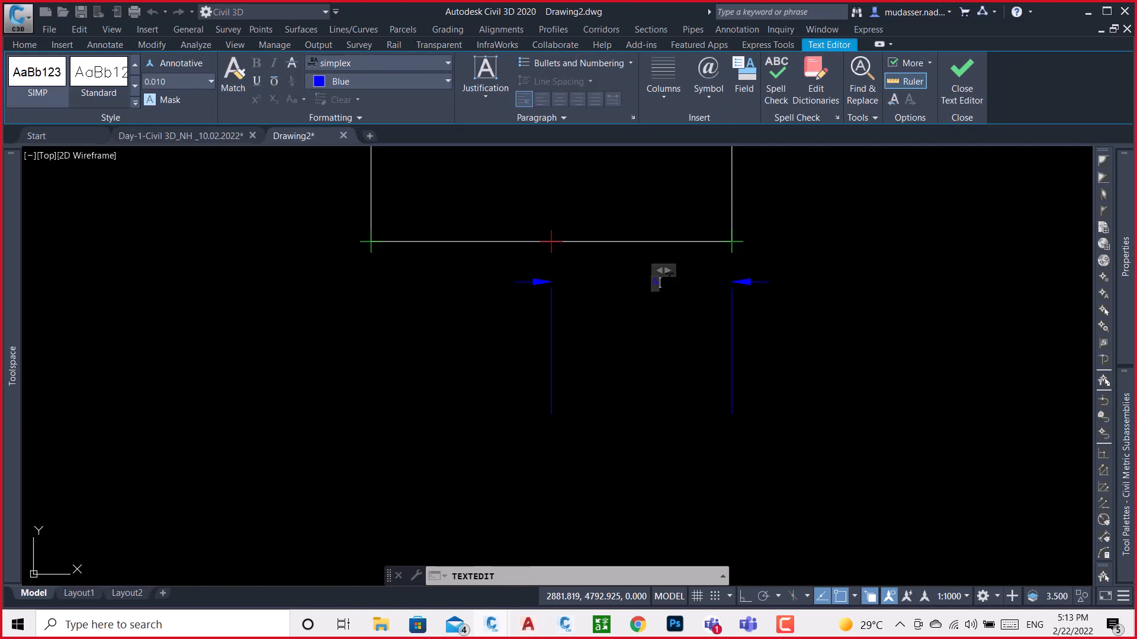
left_click(834, 370)
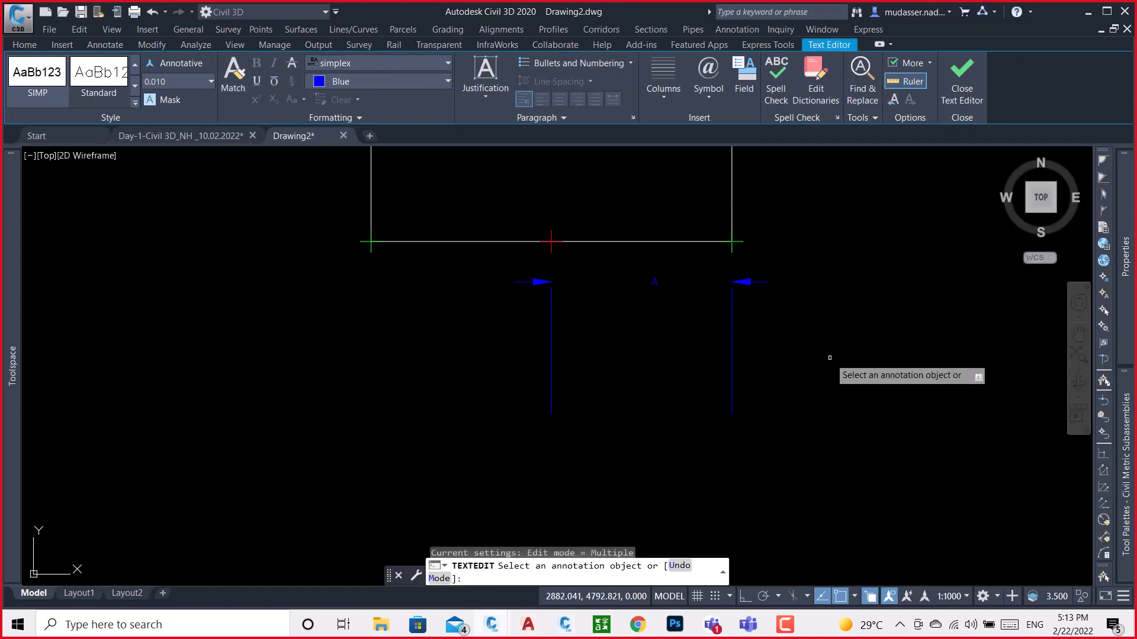
key("Escape")
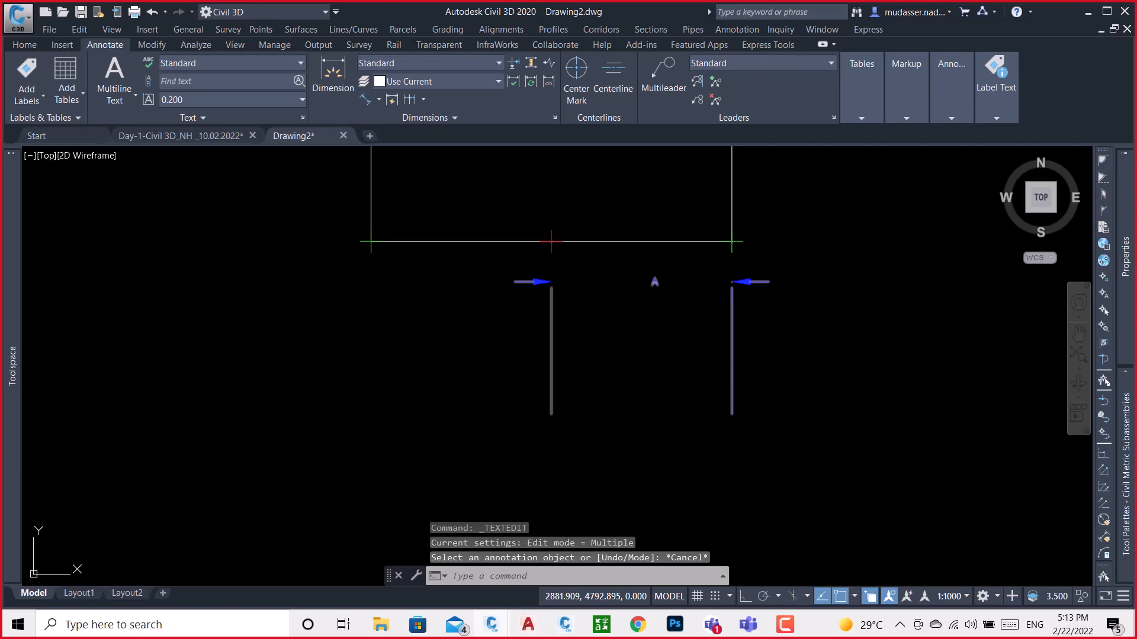
Open the Standard dimension style for modification and set its baseline spacing to 0.010
type("d")
key("Return")
left_click(740, 282)
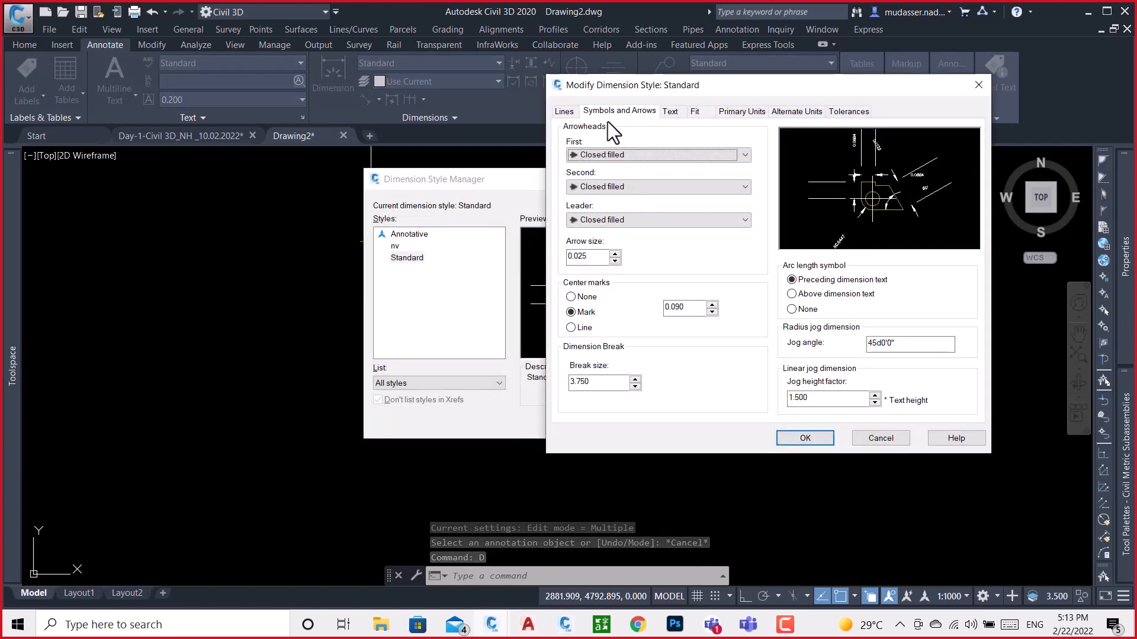
left_click(564, 111)
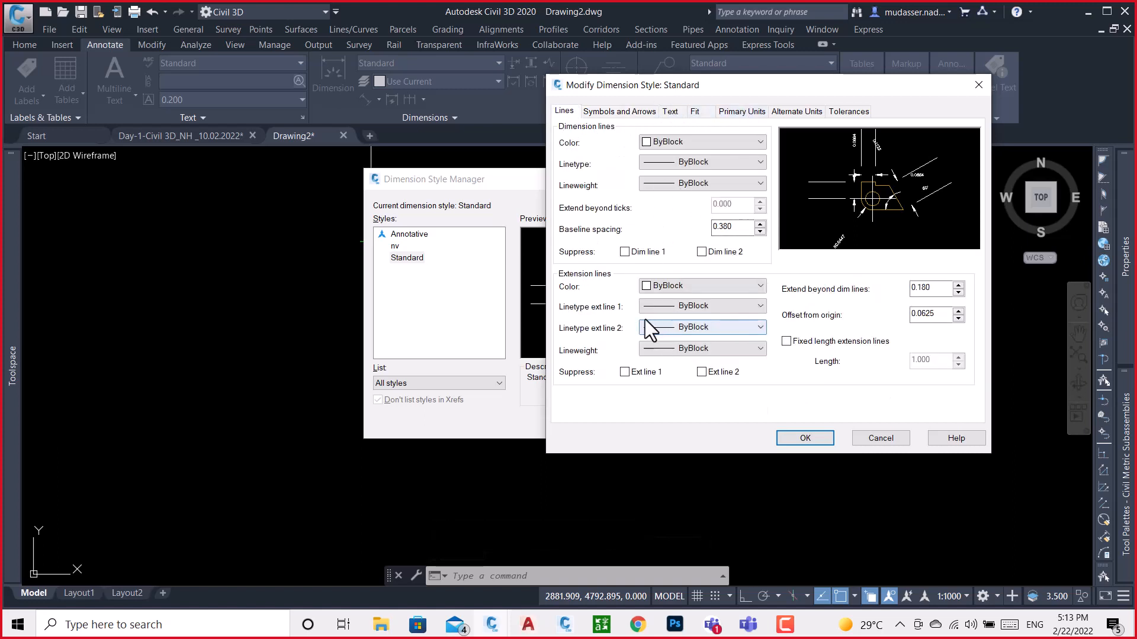
left_click(761, 310)
left_click(760, 306)
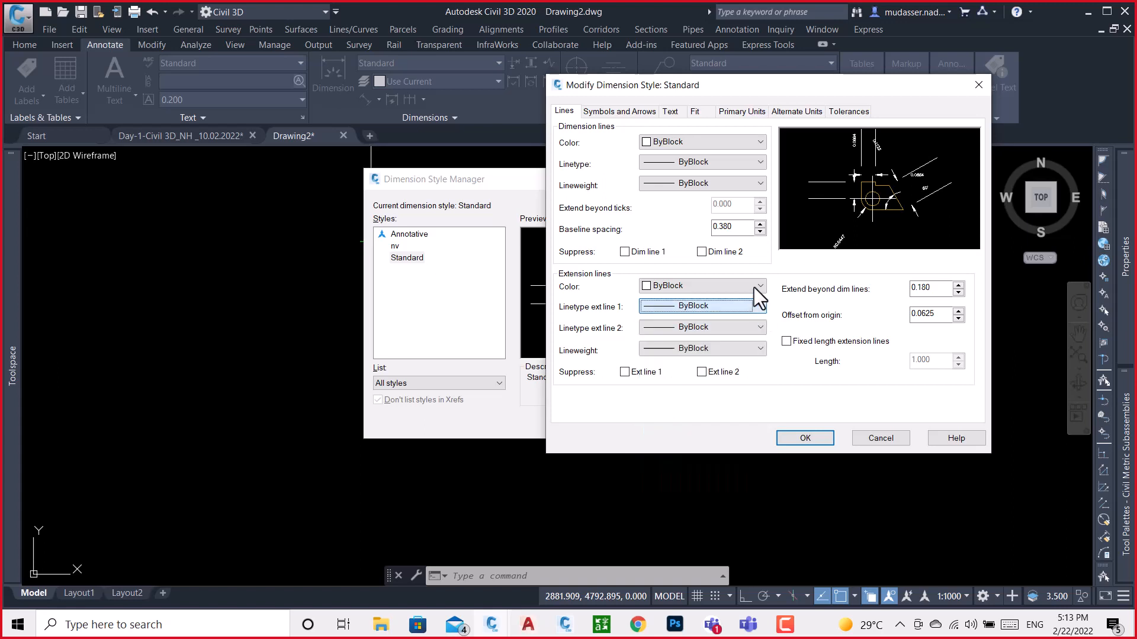
left_click_drag(747, 229, 665, 230)
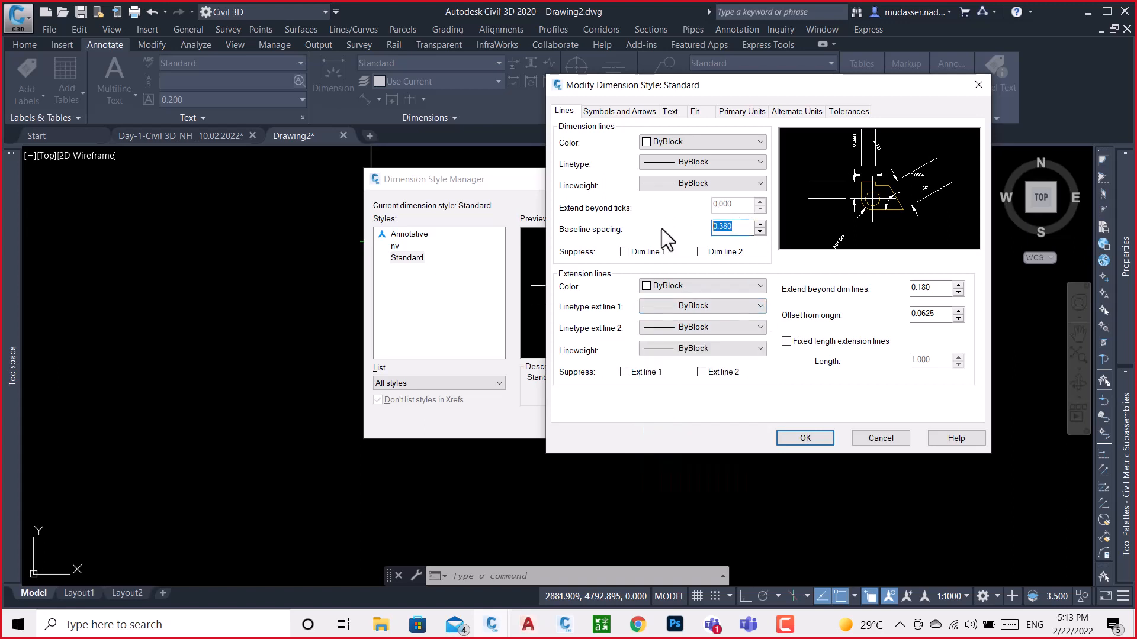
type(".01")
left_click(727, 308)
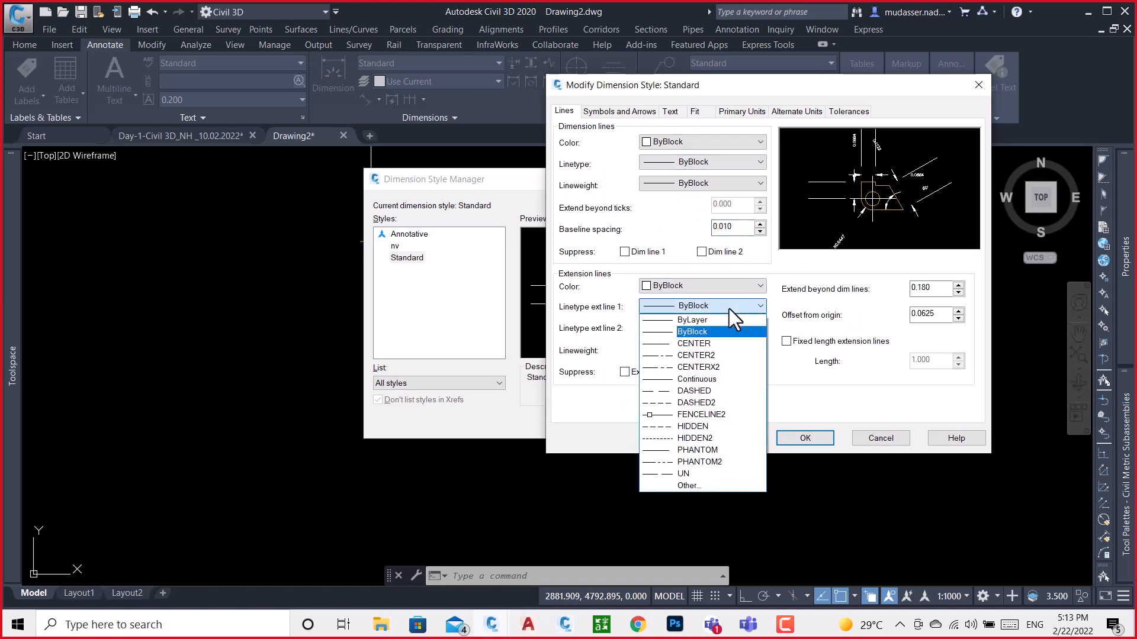
left_click(729, 309)
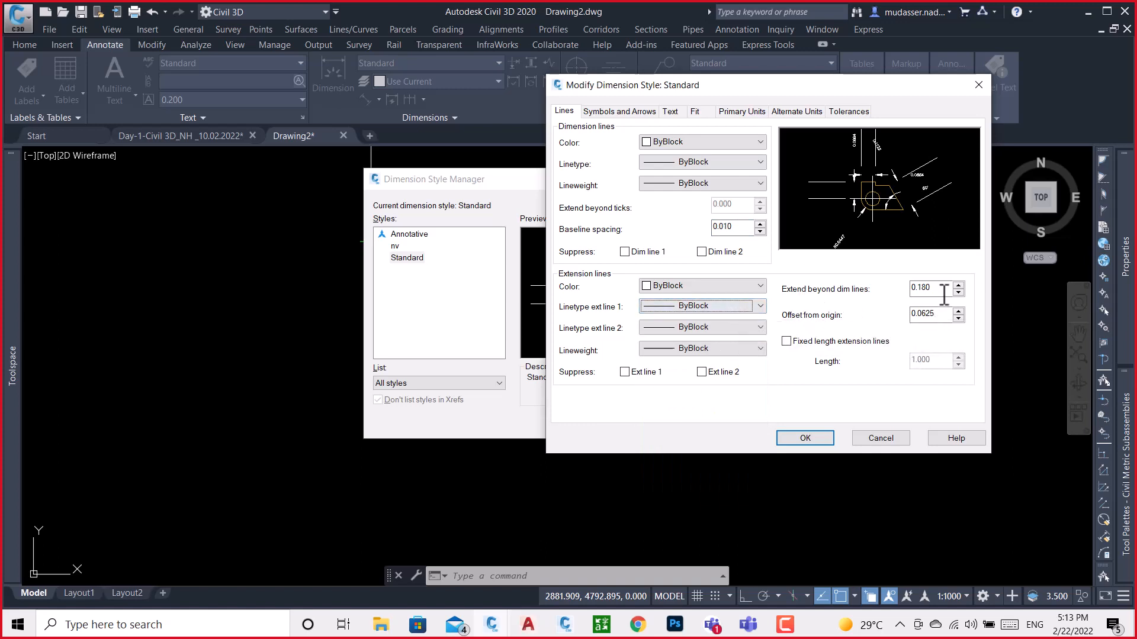
Set the extension lines to extend 0.012 beyond the dimension lines with a 0.012 origin offset, and make the Standard style current
left_click_drag(943, 292, 872, 290)
type(".012")
left_click_drag(950, 316, 896, 319)
key("BackSpace")
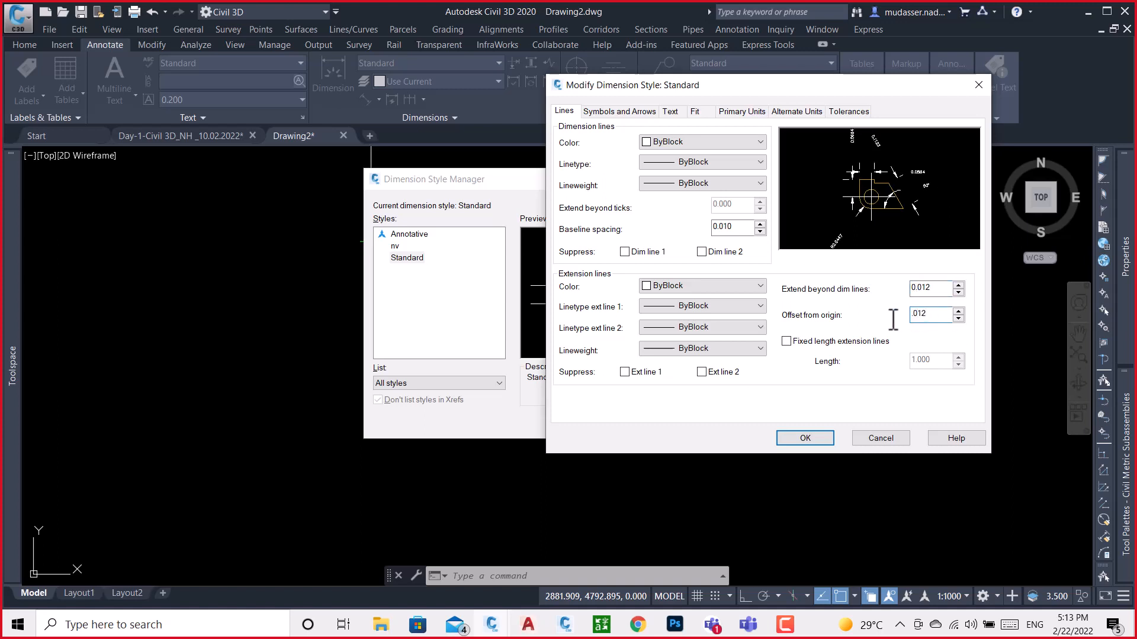
left_click(786, 342)
left_click(786, 342)
left_click(799, 439)
left_click(732, 238)
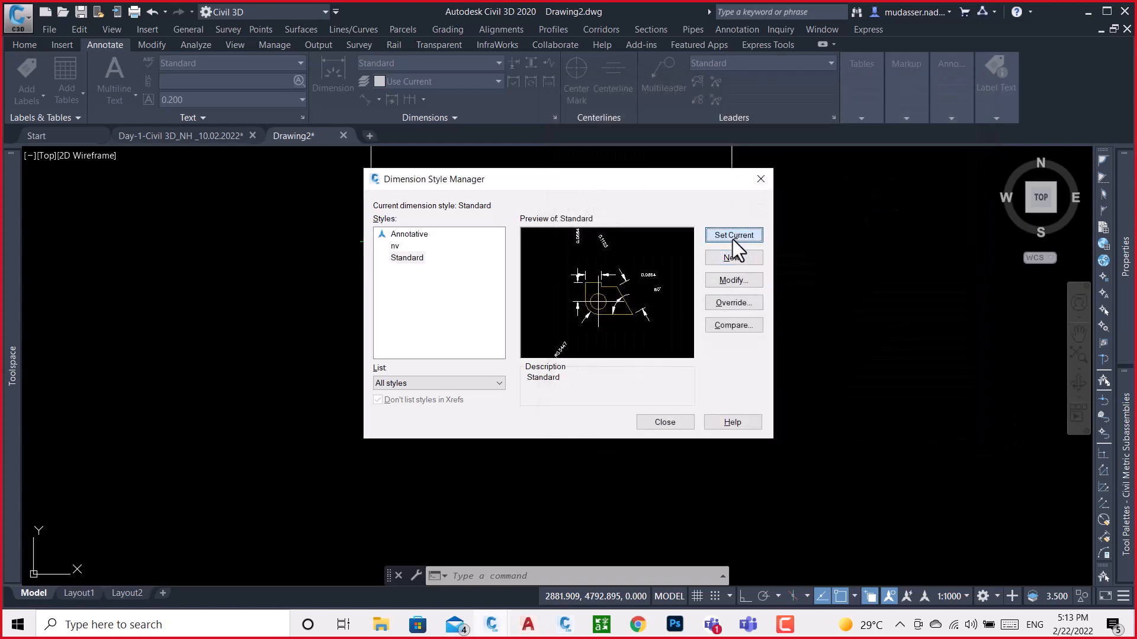
left_click(663, 422)
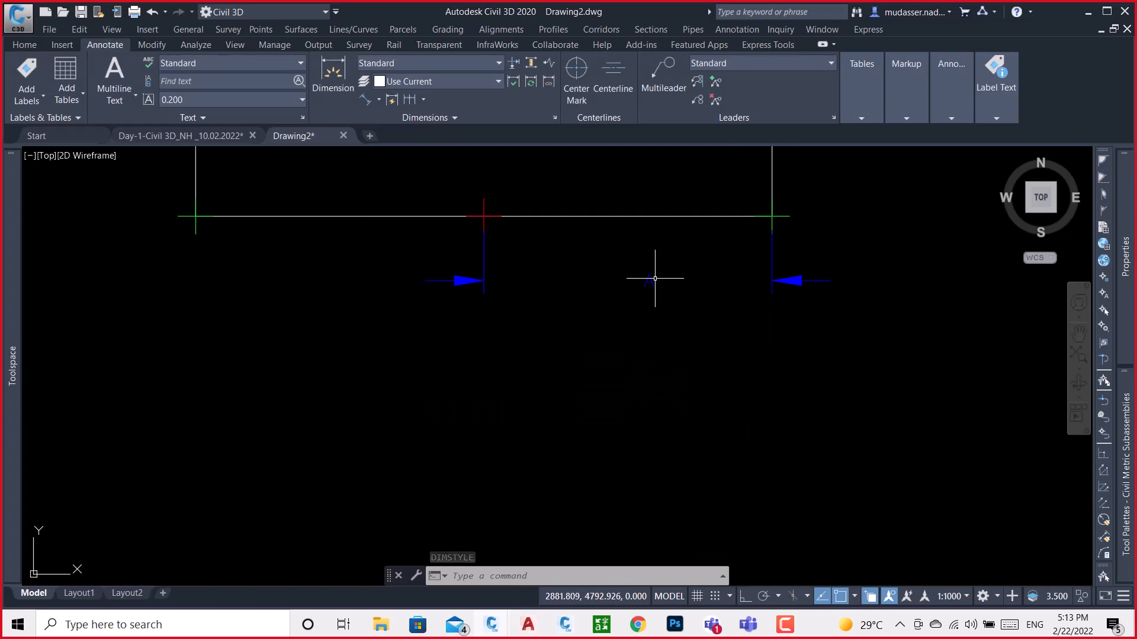
Create an assembly named A with type Other and place its baseline in the empty area below the box section
scroll(592, 278, "down", 6)
middle_click_drag(704, 335, 570, 306)
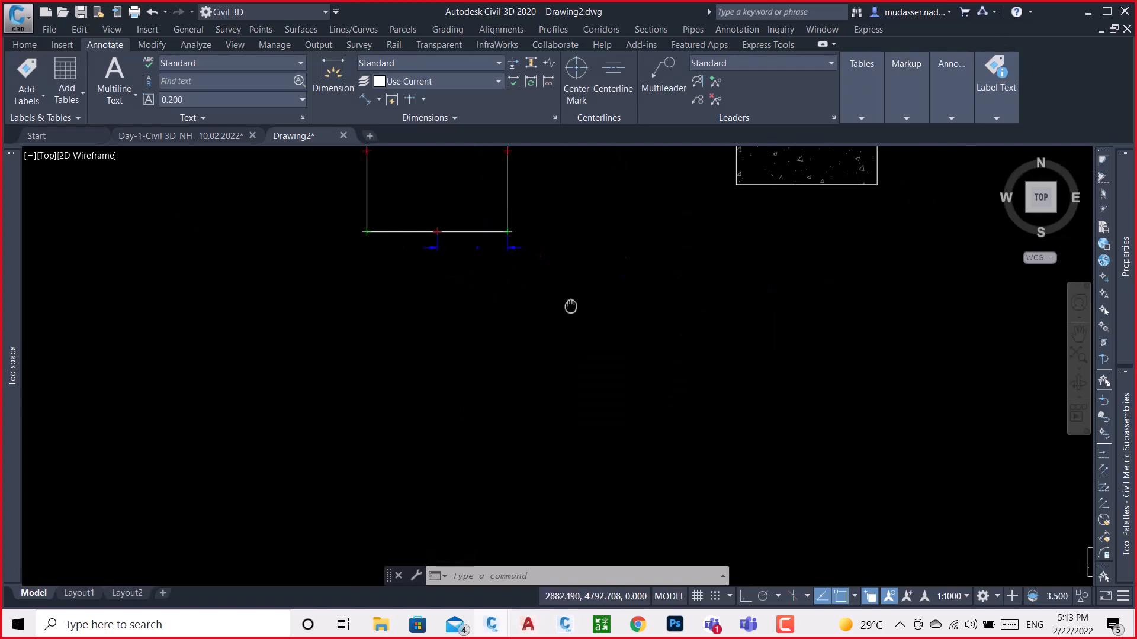
scroll(432, 317, "down", 8)
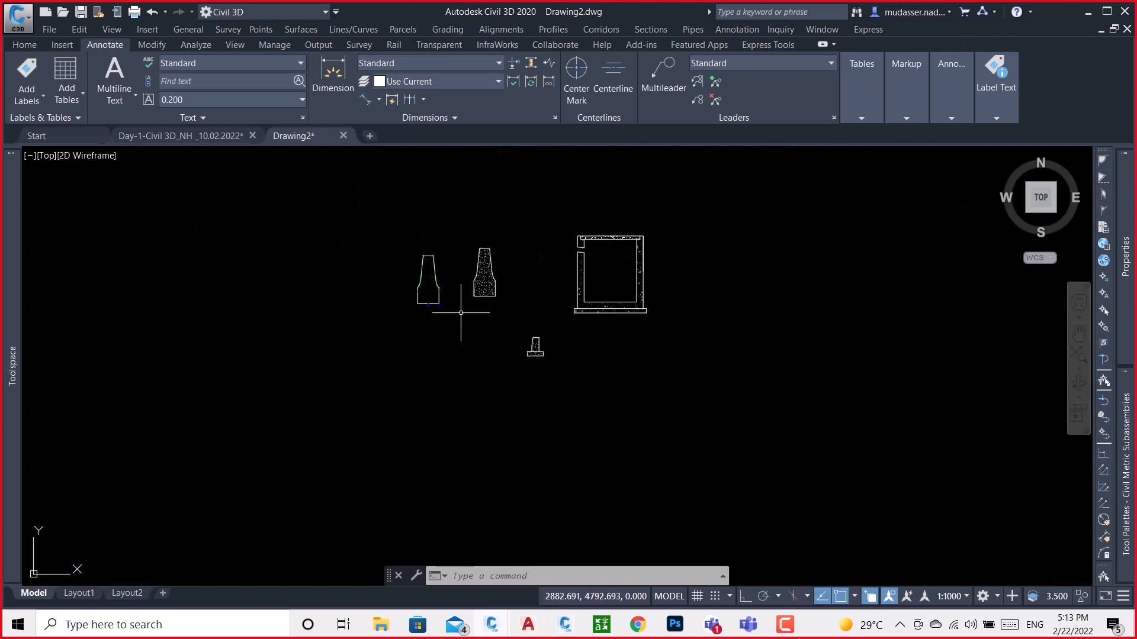
middle_click_drag(617, 333, 535, 335)
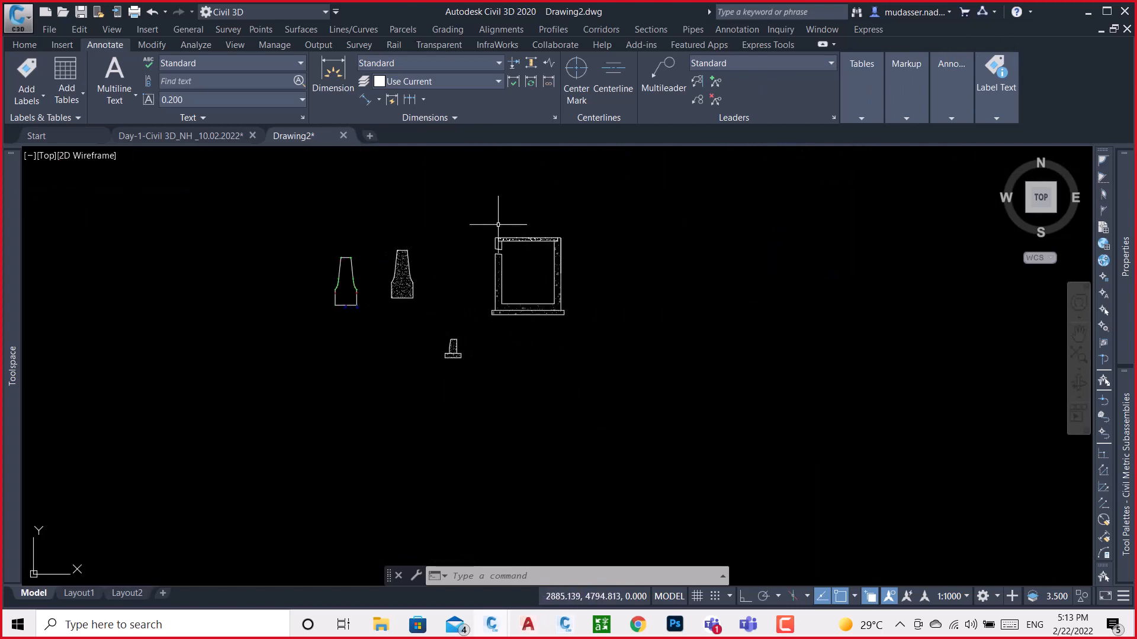
left_click(41, 47)
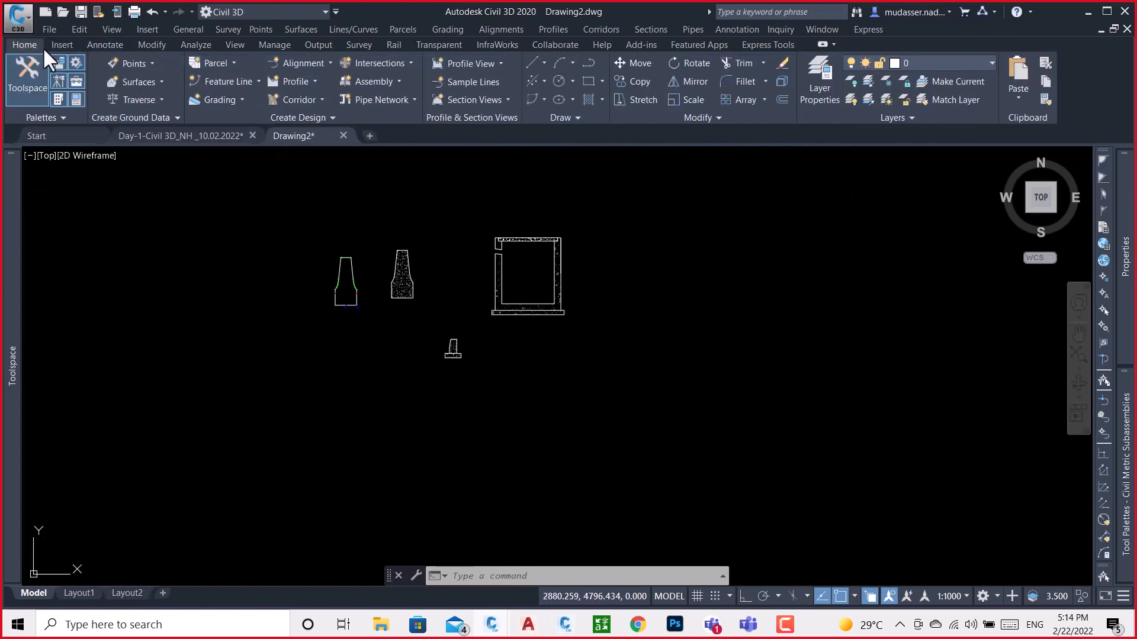
left_click(391, 87)
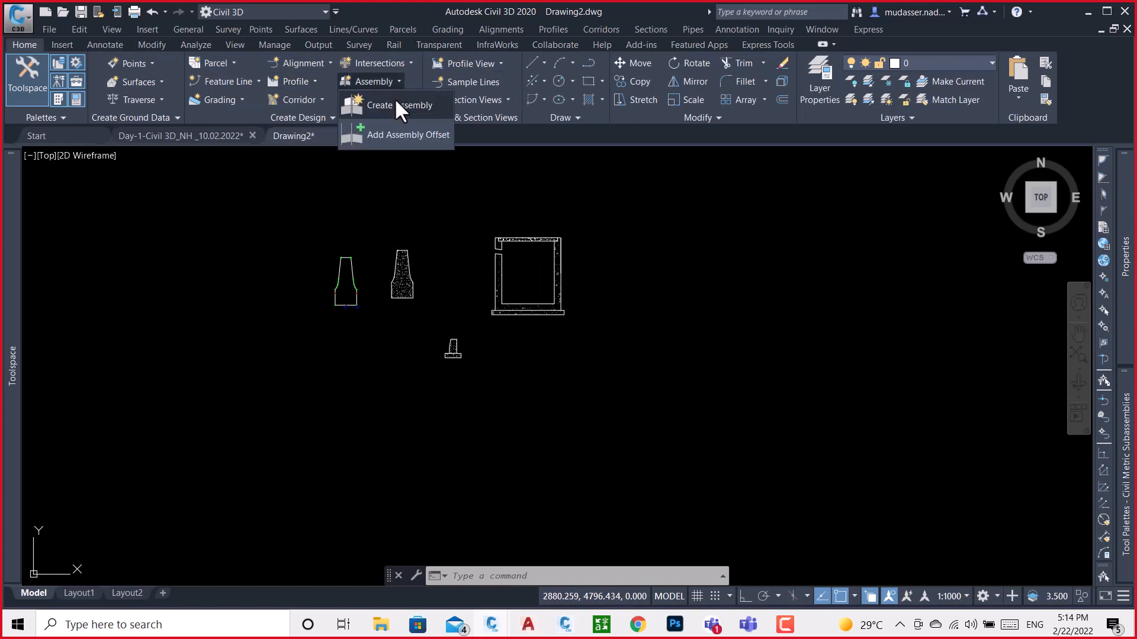
left_click(395, 107)
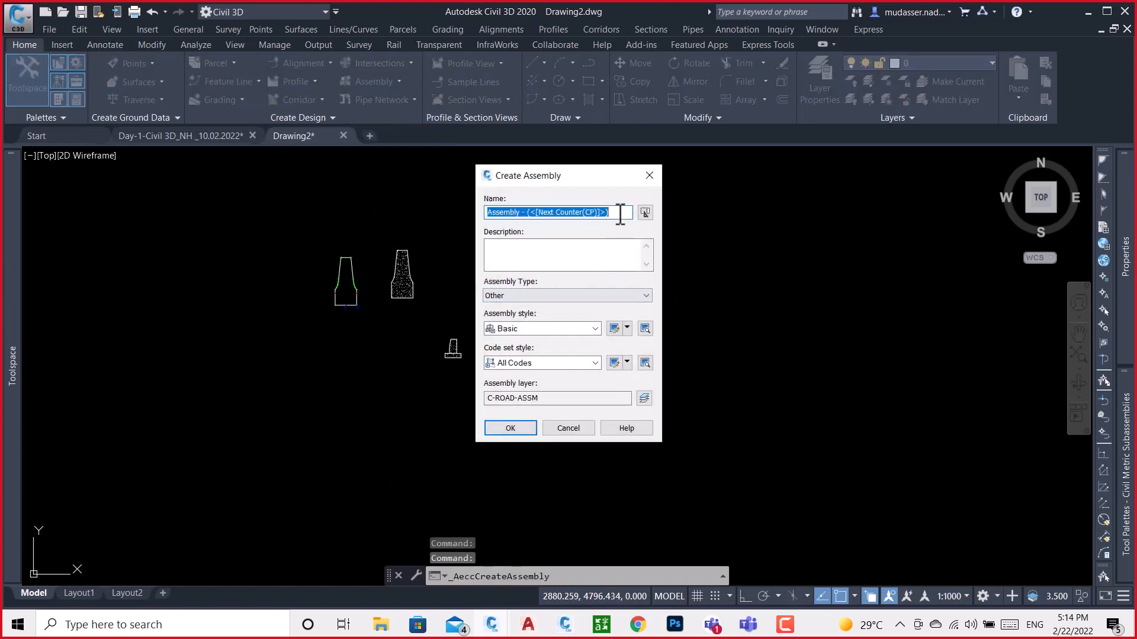
left_click_drag(620, 213, 408, 231)
type("1")
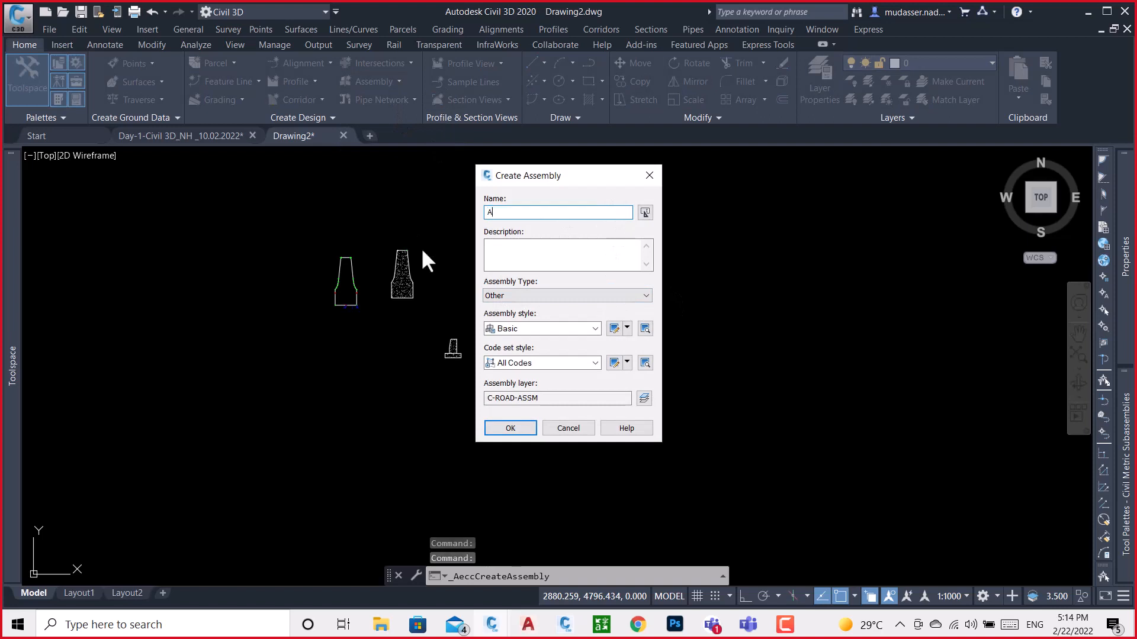
left_click(510, 428)
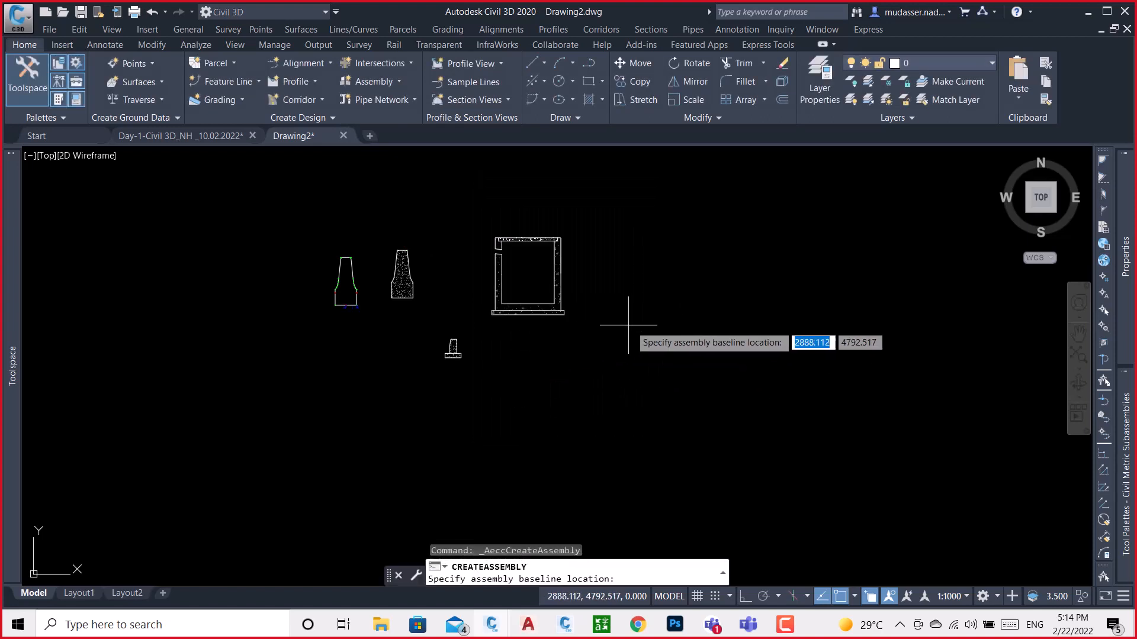
left_click(566, 390)
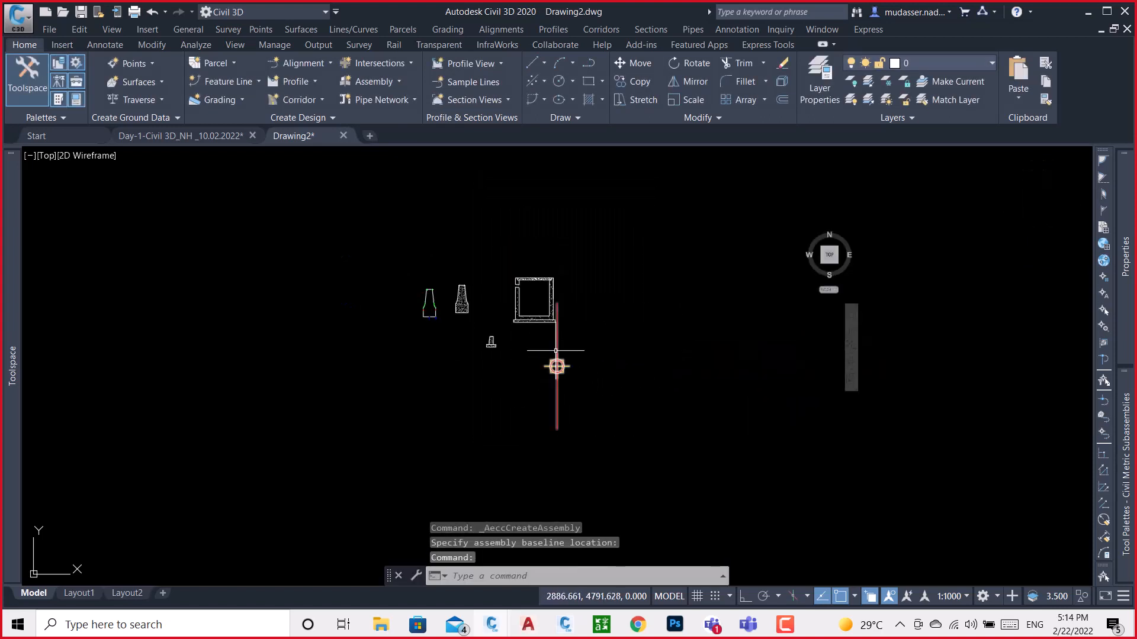
scroll(558, 354, "down", 1)
scroll(558, 354, "up", 3)
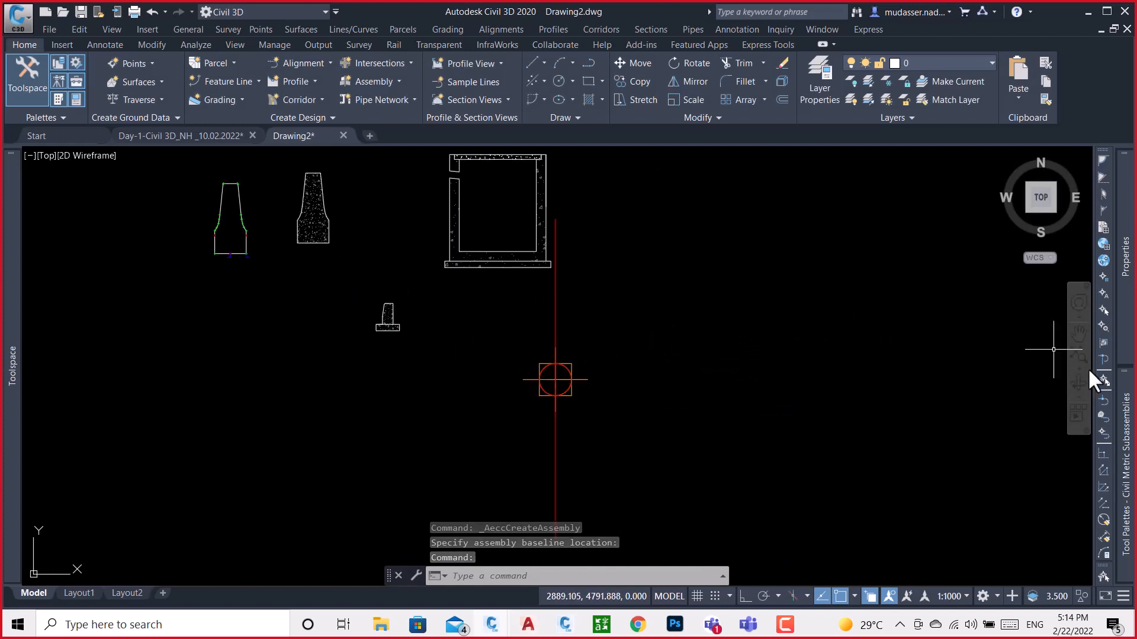
Attach the UrbanCurbGutterGeneral metric curb subassembly to the right side of the new assembly
mouse_move(1130, 443)
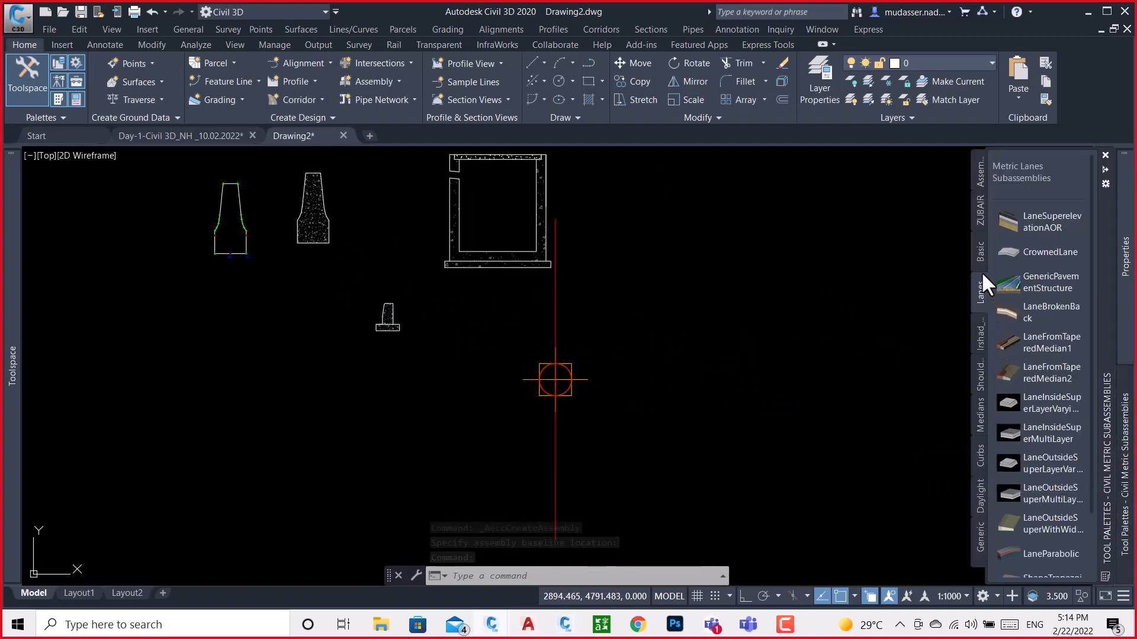
left_click(983, 455)
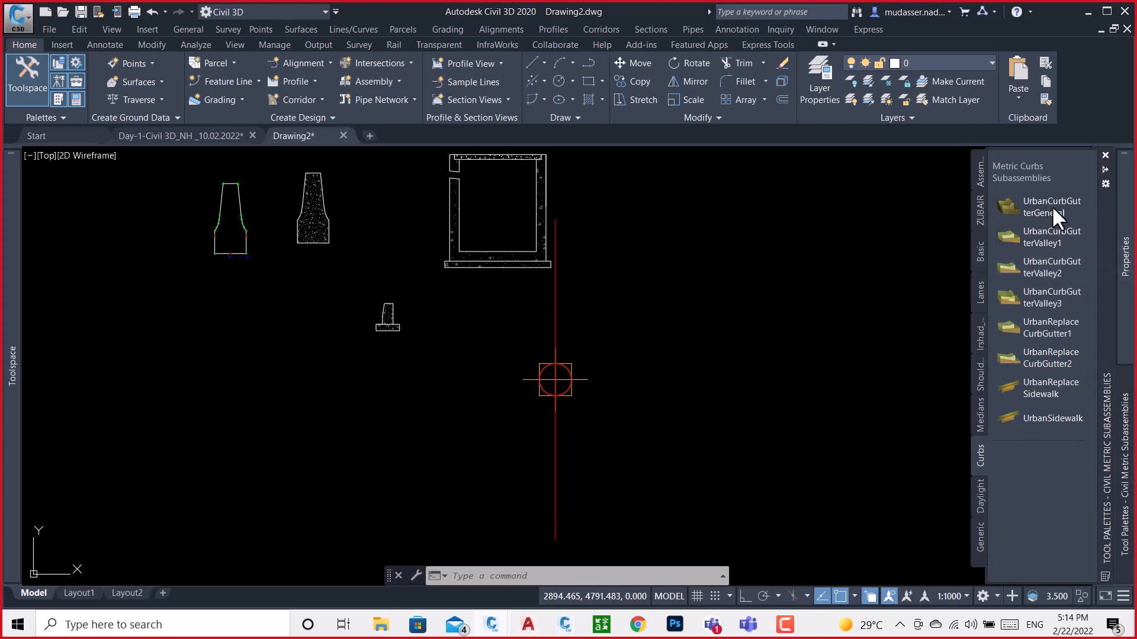
left_click(1051, 205)
scroll(557, 379, "up", 5)
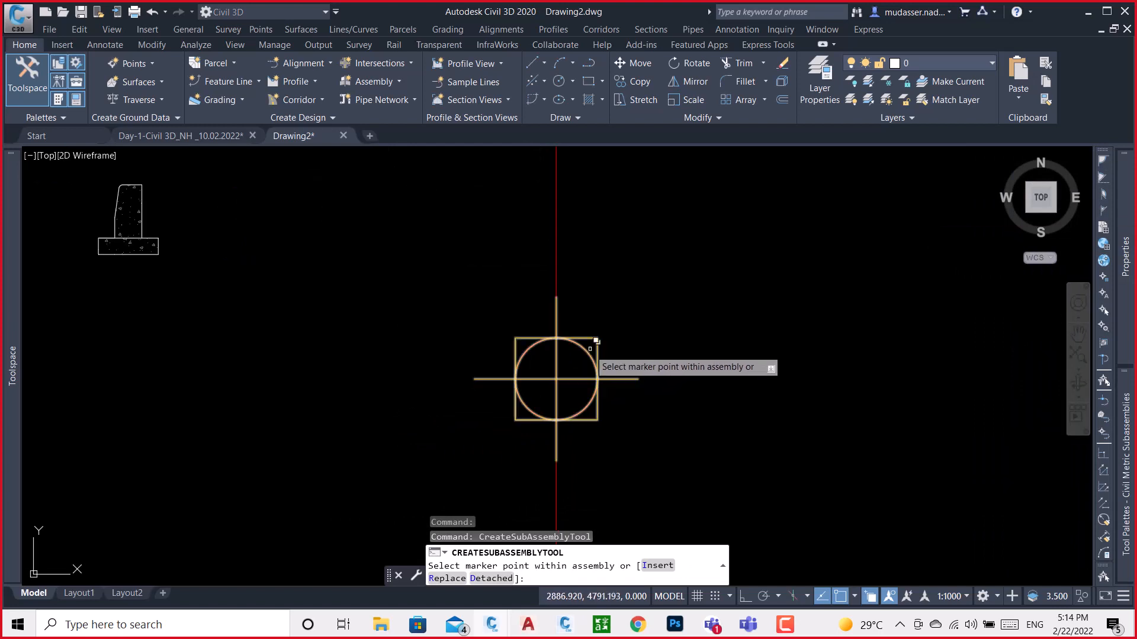
left_click(590, 348)
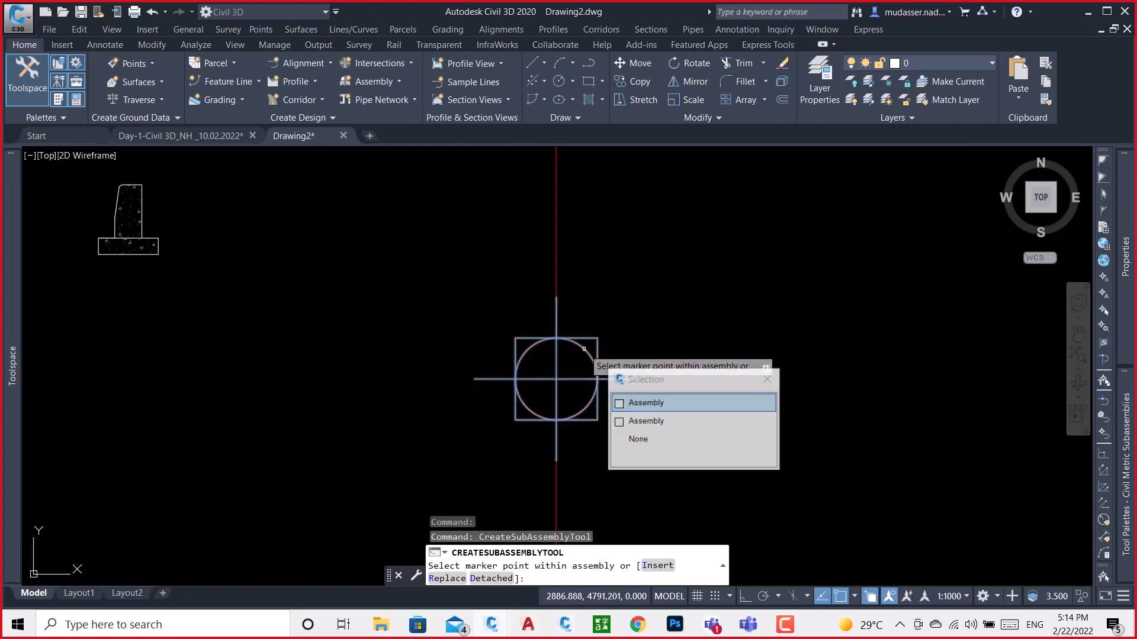
left_click(656, 403)
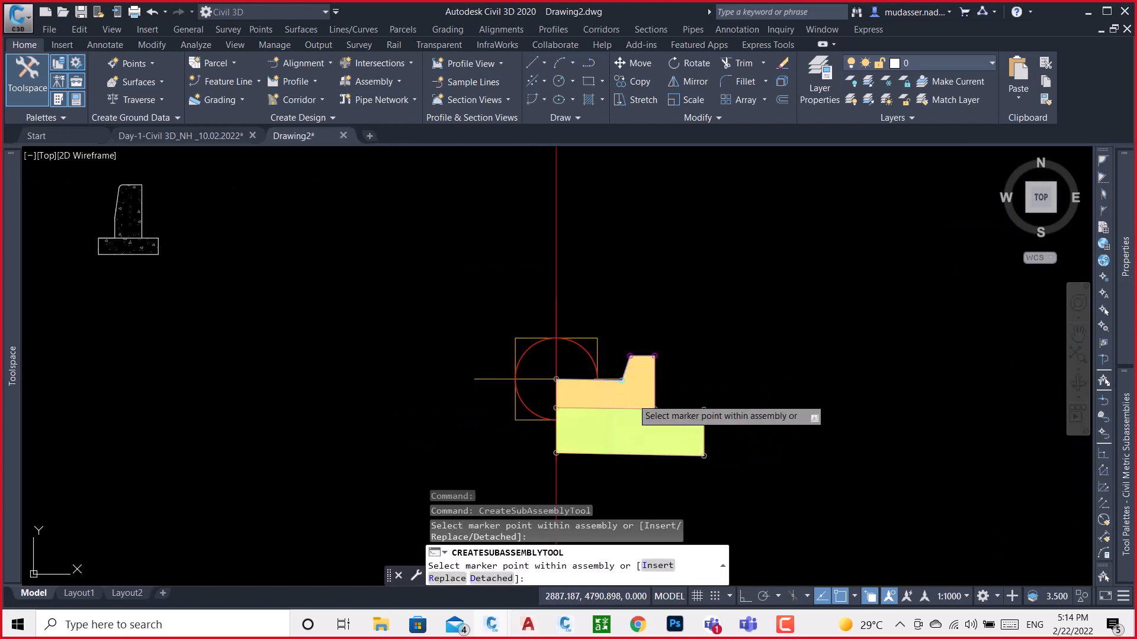
key("Escape")
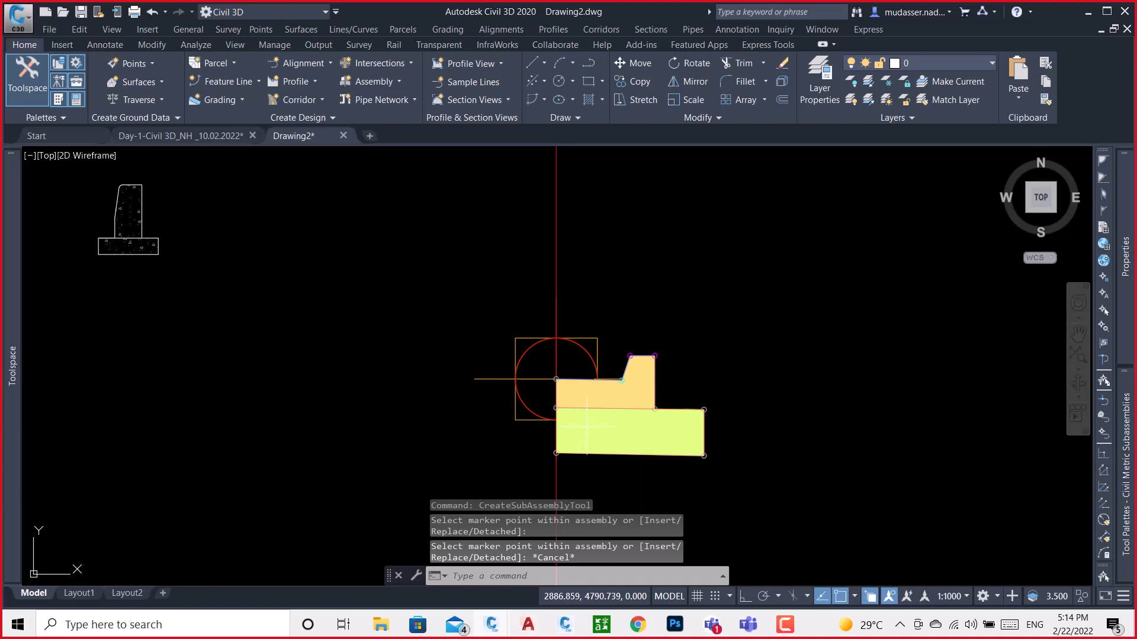
Select the curb-and-gutter subassembly and examine its input parameters, including dimensions A to G
scroll(591, 426, "up", 2)
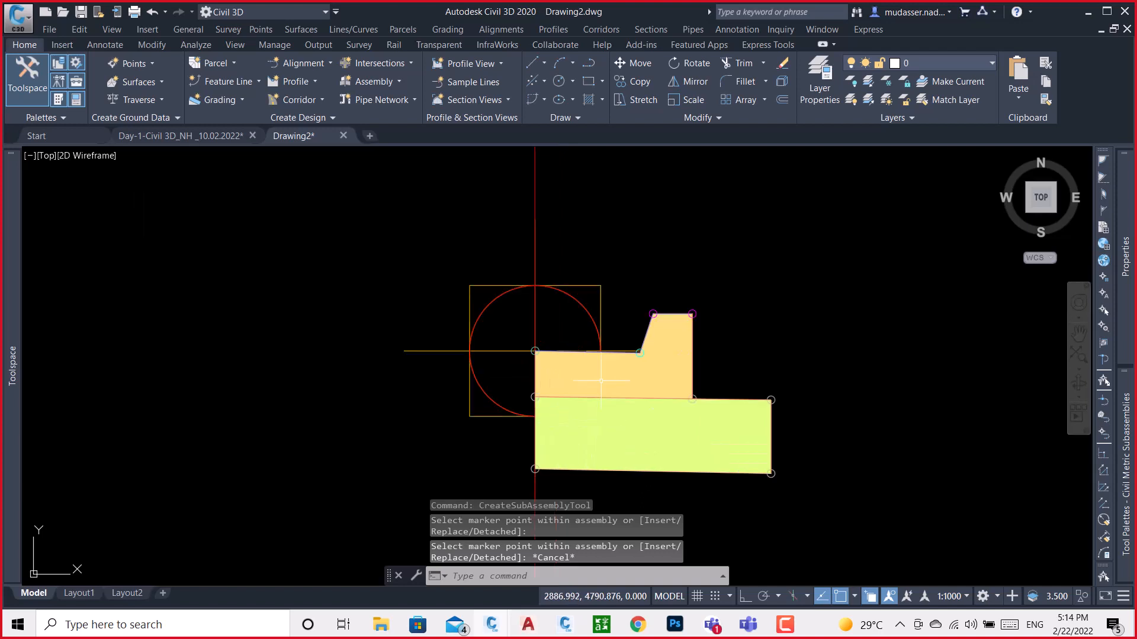
left_click(669, 341)
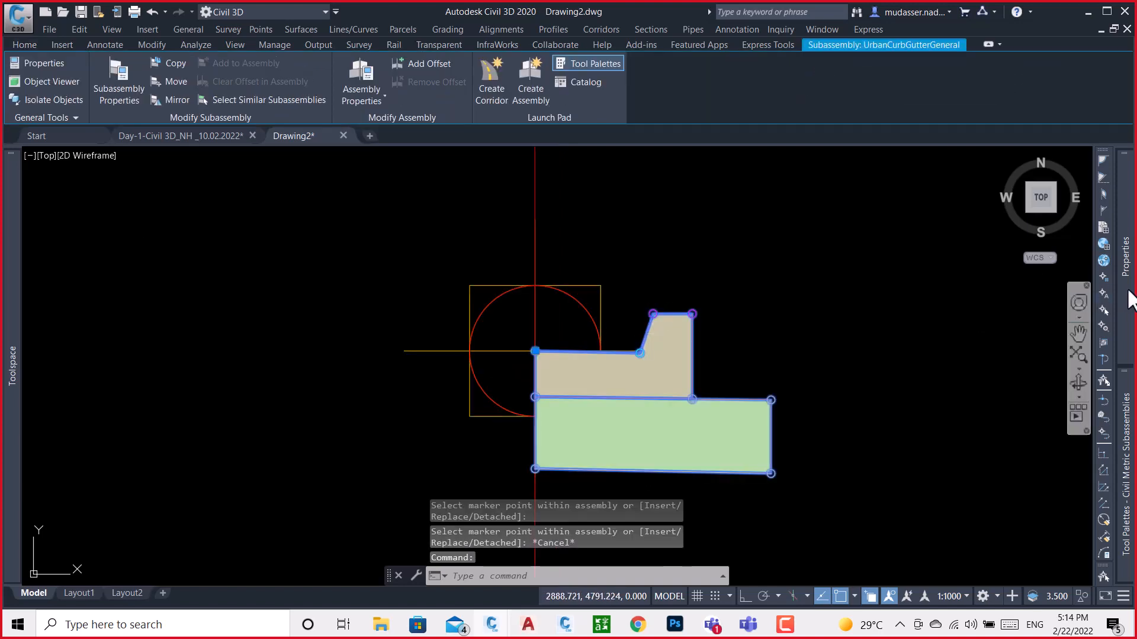
mouse_move(1127, 299)
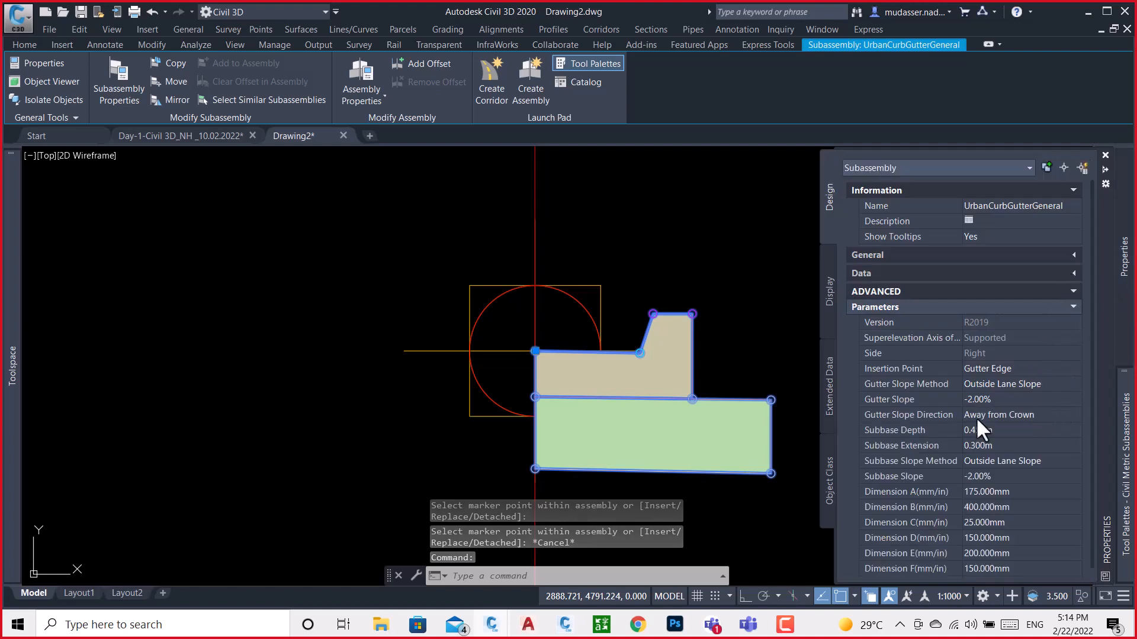
mouse_move(922, 502)
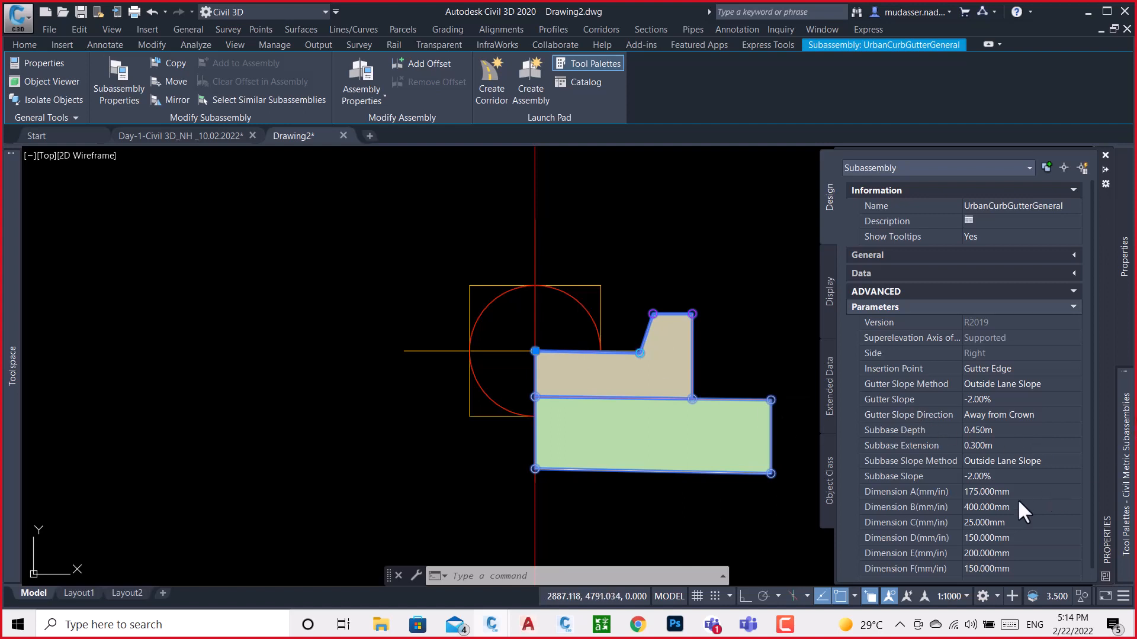
scroll(1008, 498, "down", 1)
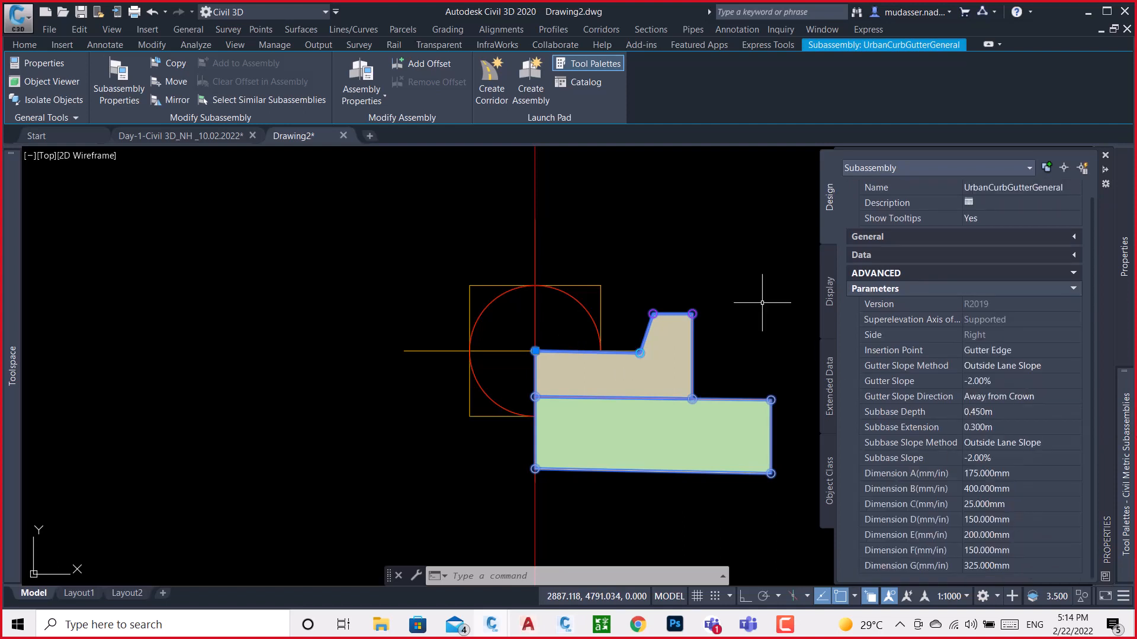
Open the subassembly help from the curb's Subassembly Properties parameters and maximize it to view the lettered dimension diagram
right_click(641, 217)
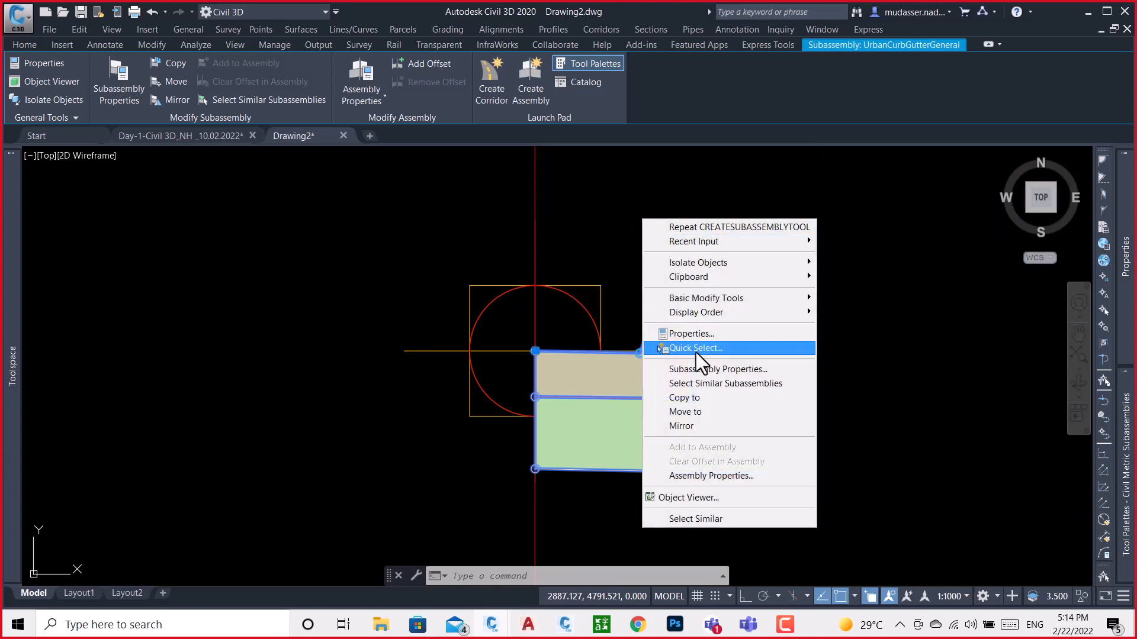
left_click(709, 371)
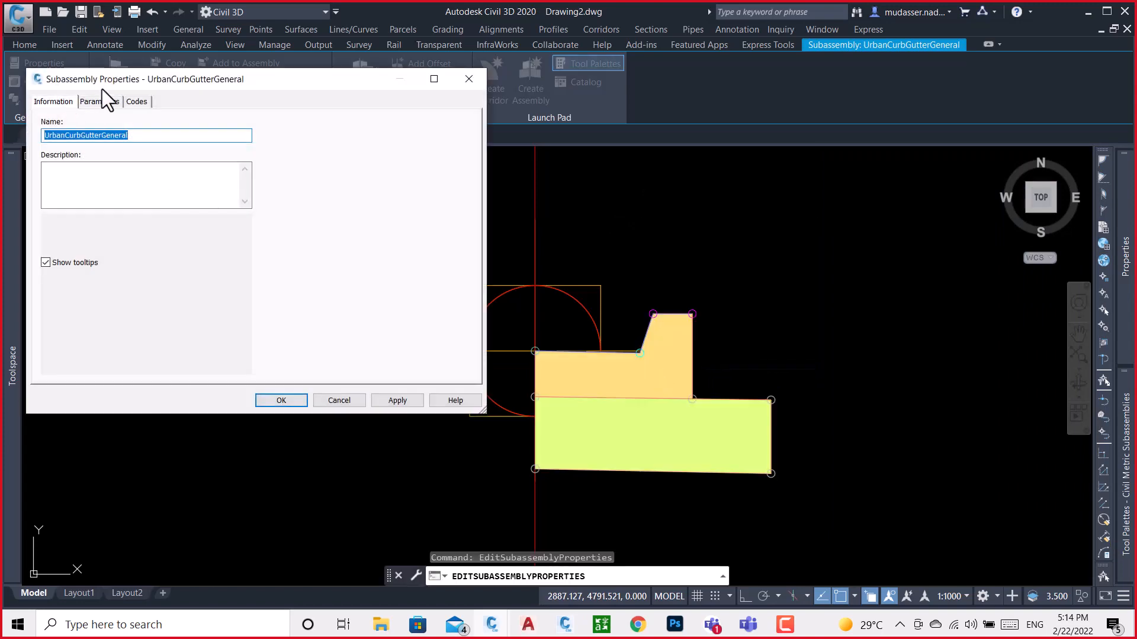
left_click(100, 101)
left_click(463, 367)
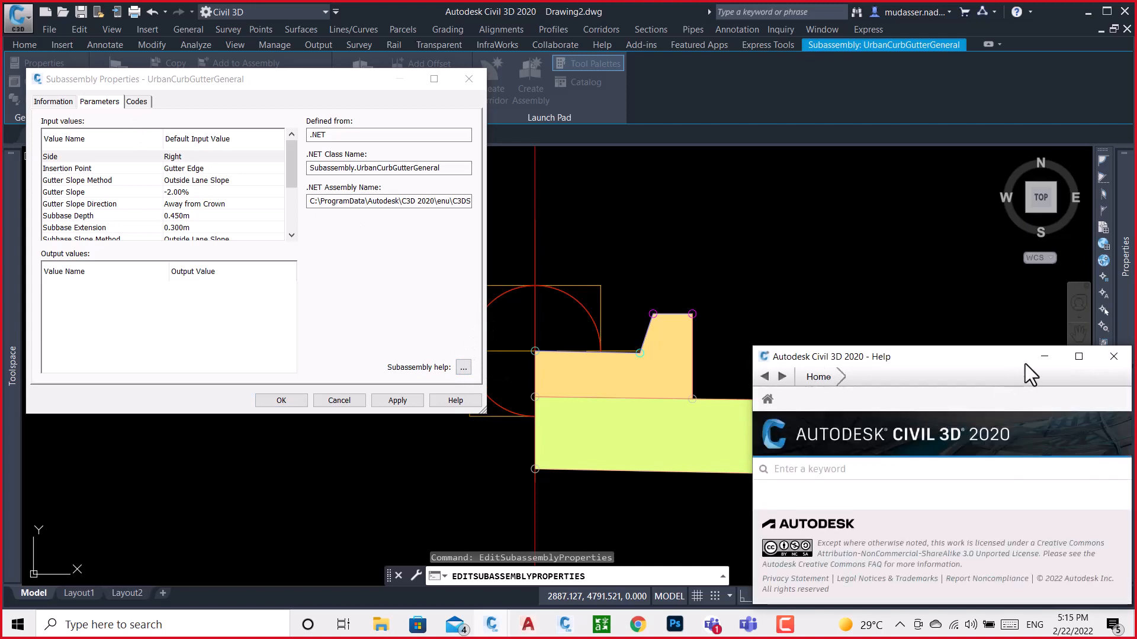
left_click(1079, 356)
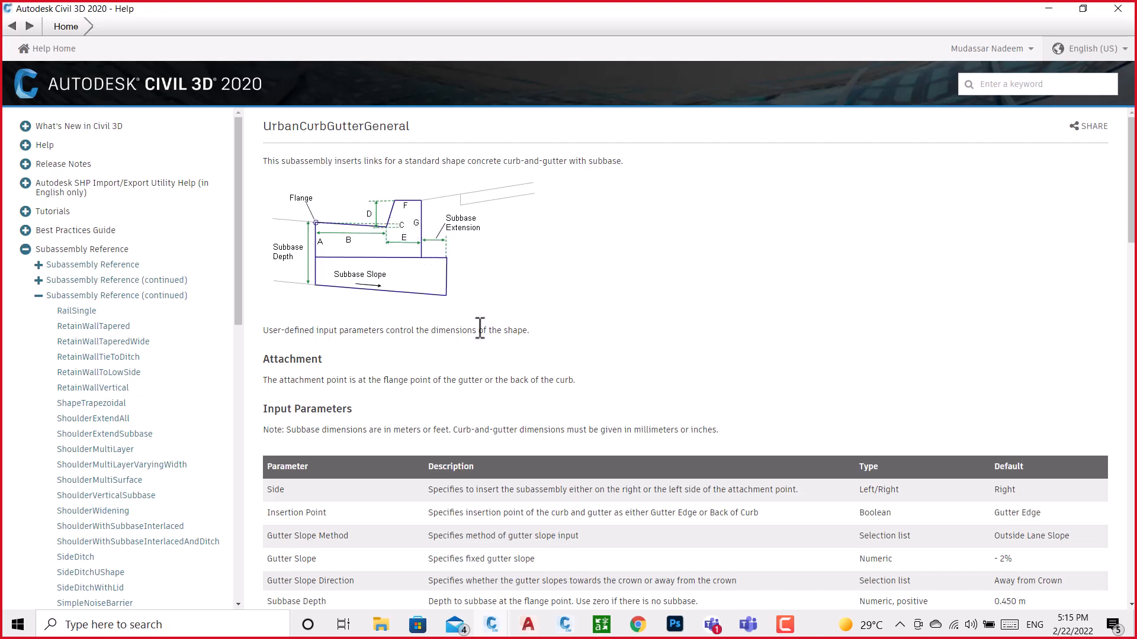
Restore the help window to a smaller size beside the Subassembly Properties and compare its lettered diagram with the dimension parameters
left_click(1084, 9)
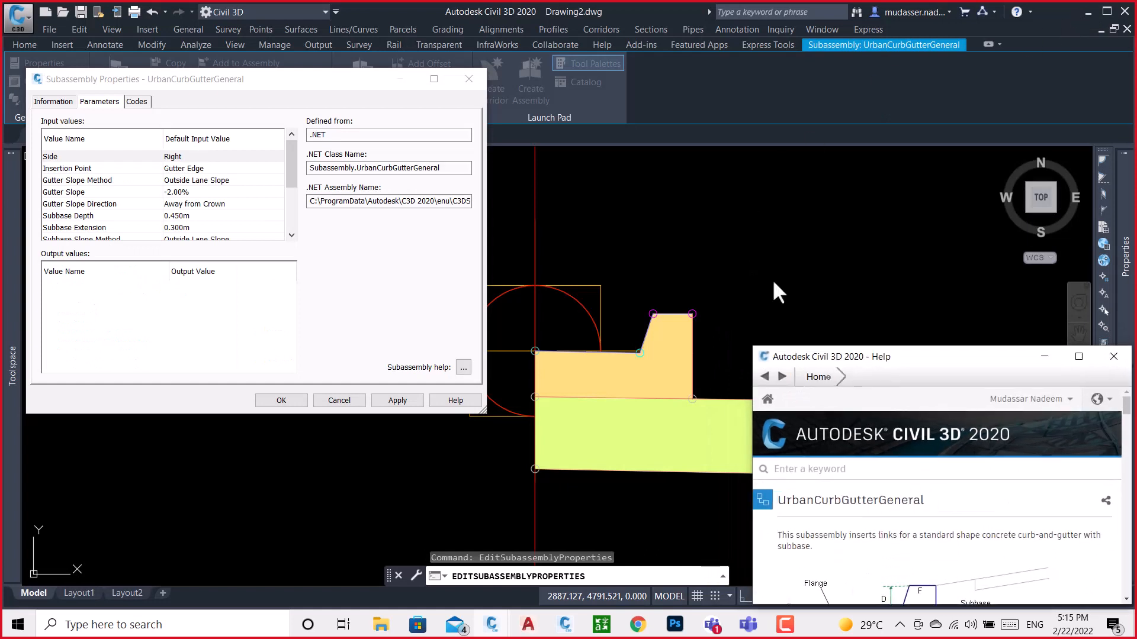
mouse_move(913, 362)
left_mouse_down()
mouse_move(932, 263)
mouse_move(921, 179)
left_mouse_up()
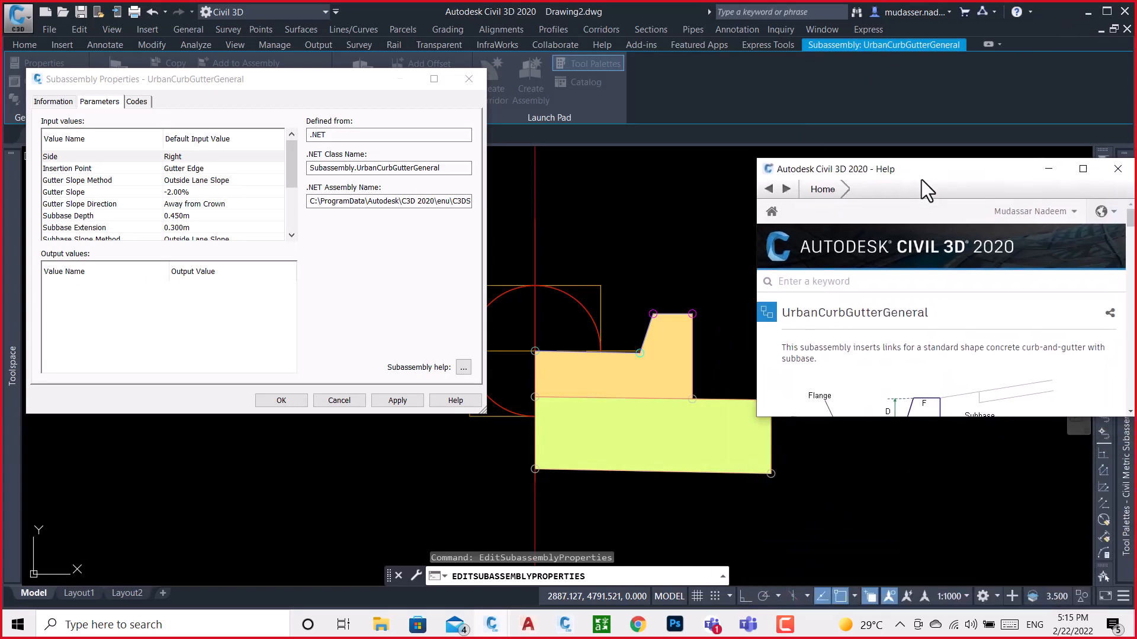
scroll(947, 355, "down", 3)
scroll(947, 354, "up", 1)
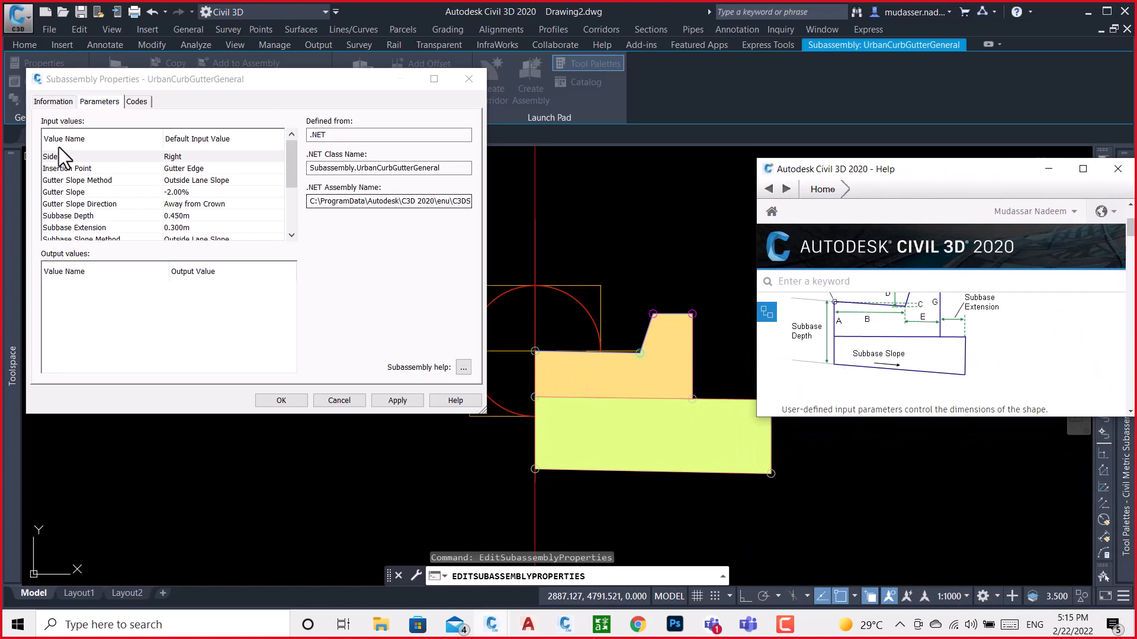
scroll(177, 225, "down", 2)
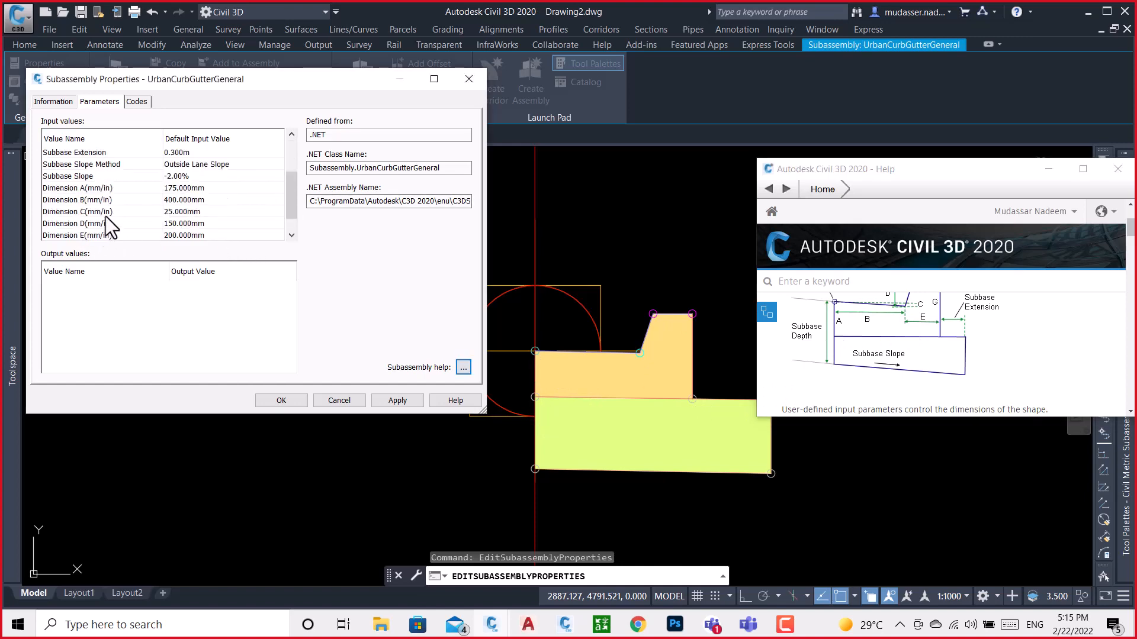
Close the Subassembly Properties and move the help window aside so the curb model and its diagram are both in view
left_click(468, 86)
left_click(469, 80)
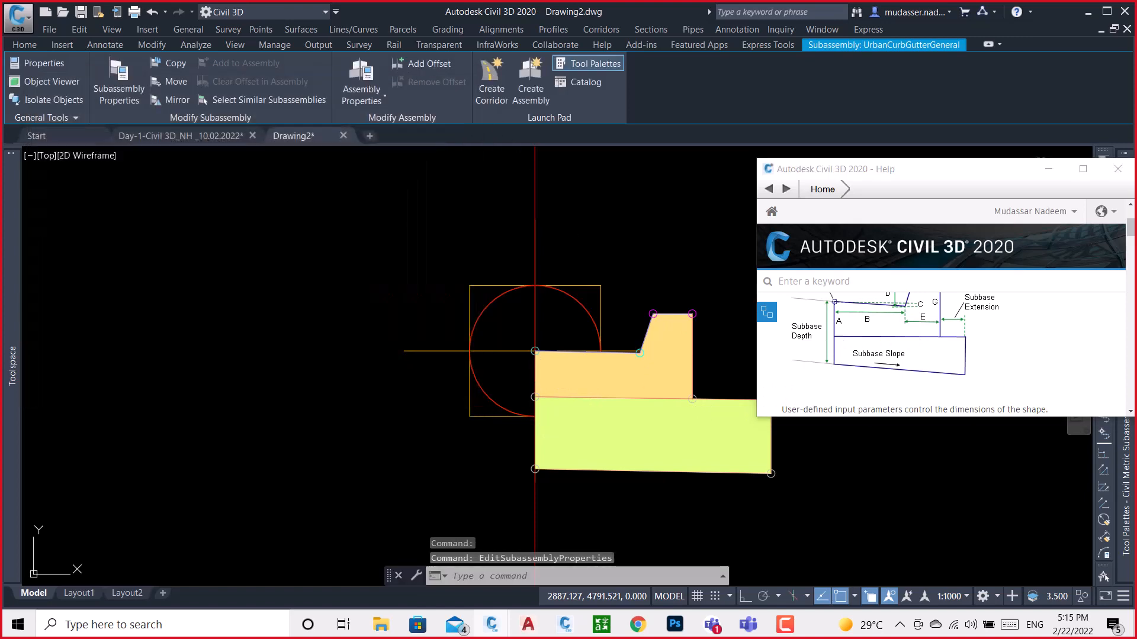
mouse_move(953, 179)
left_mouse_down()
mouse_move(492, 140)
mouse_move(257, 144)
mouse_move(223, 171)
left_mouse_up()
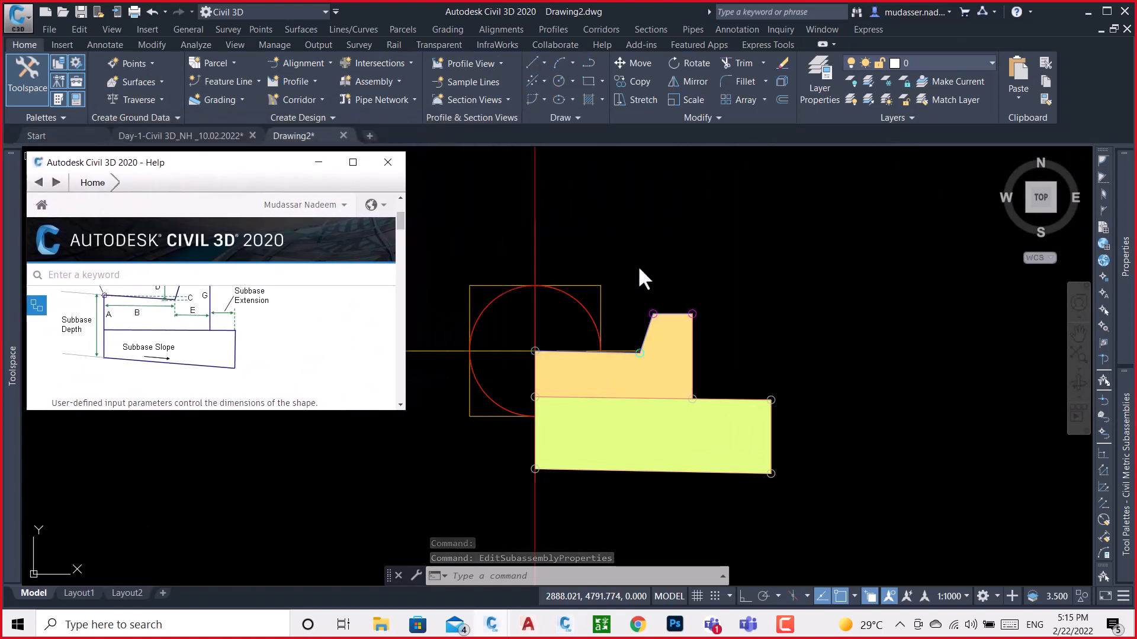
Select the curb-and-gutter subassembly and set its Subbase Depth to 0.20 m in the properties
left_click(770, 309)
left_click(694, 354)
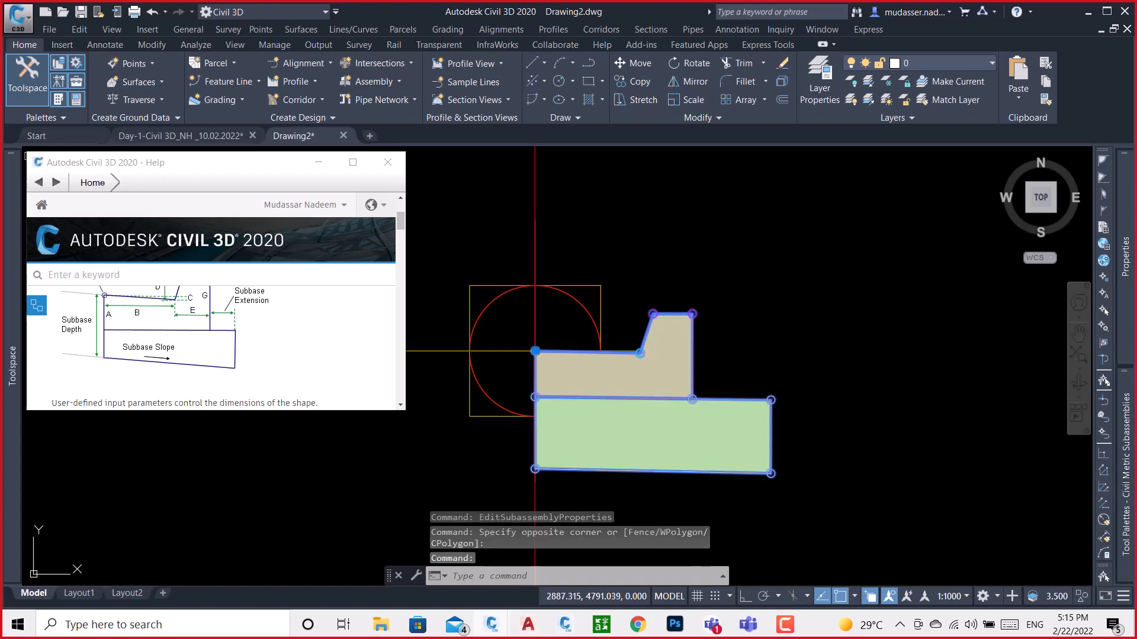
mouse_move(1127, 343)
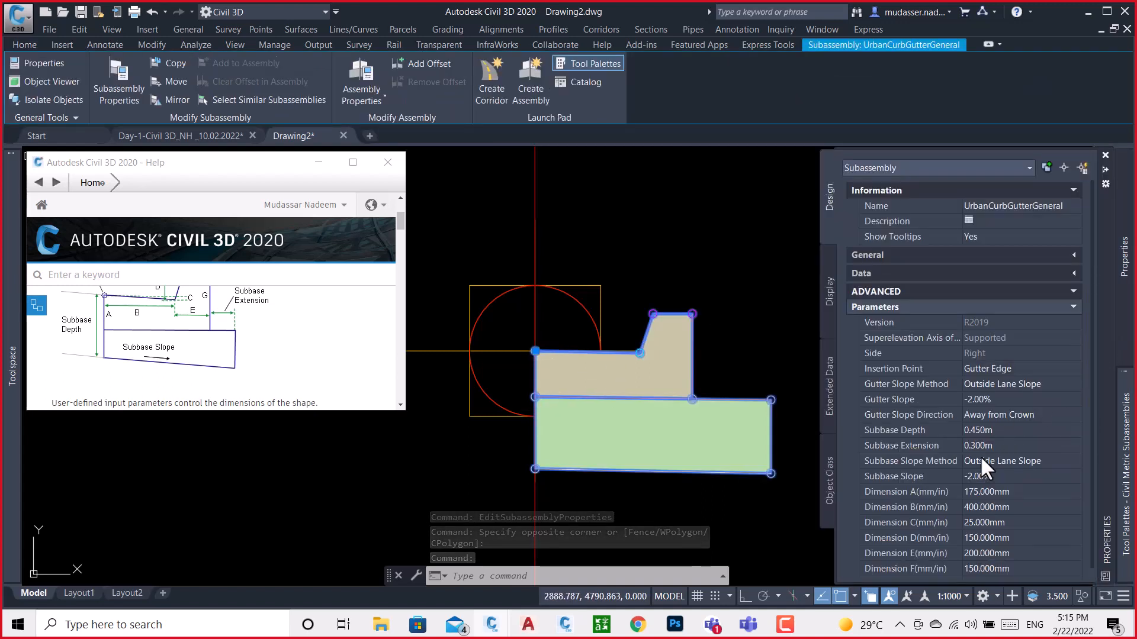
left_click(1000, 432)
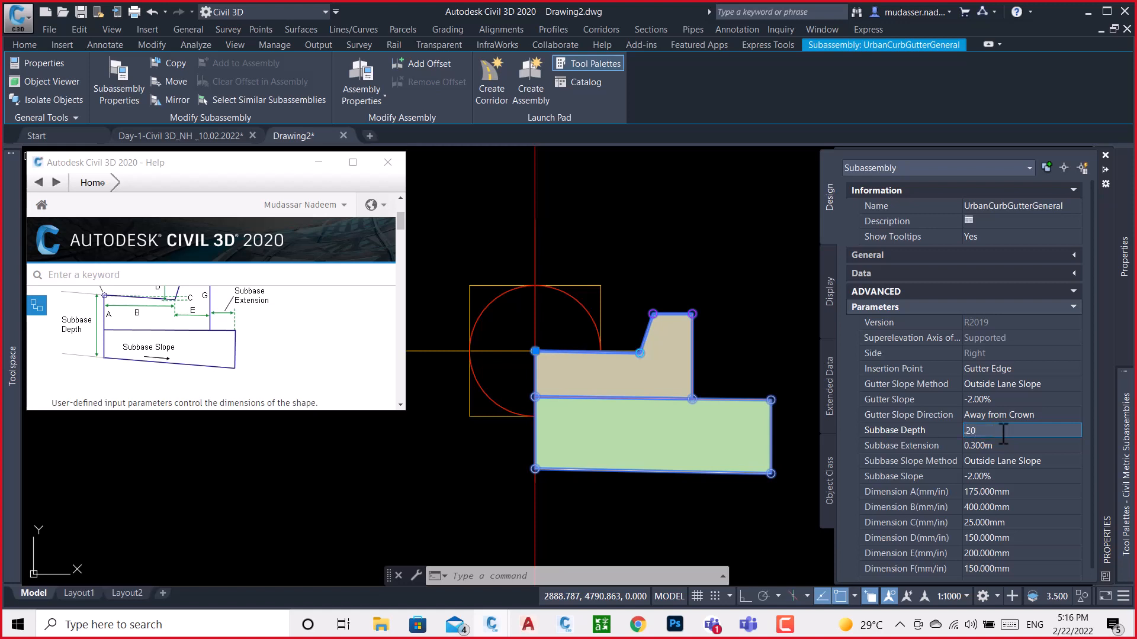
key("Return")
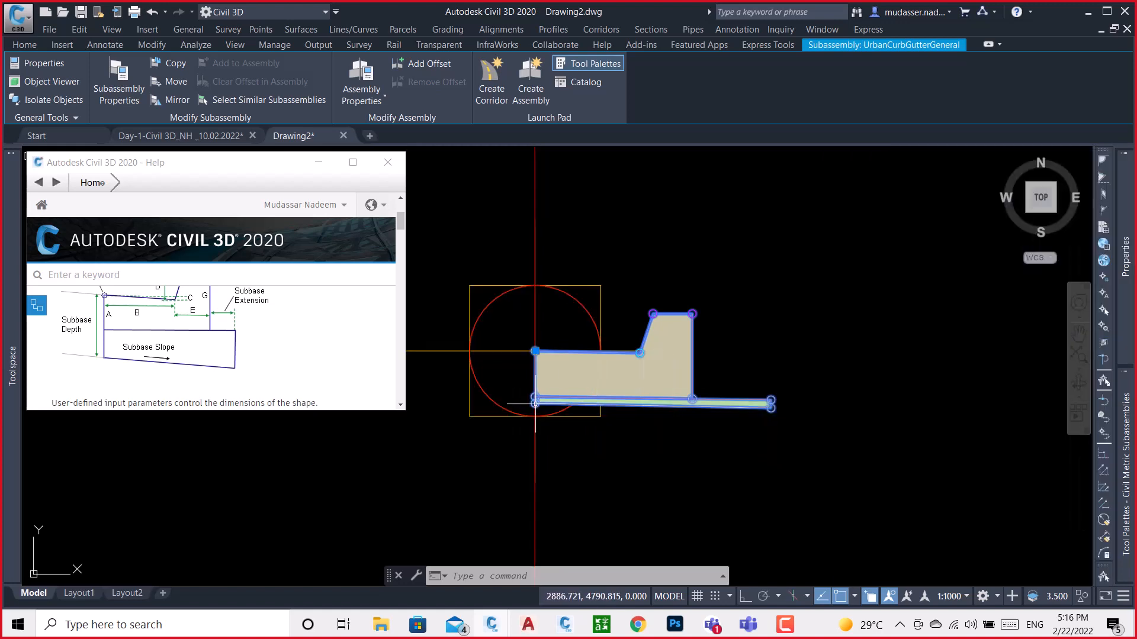
mouse_move(534, 403)
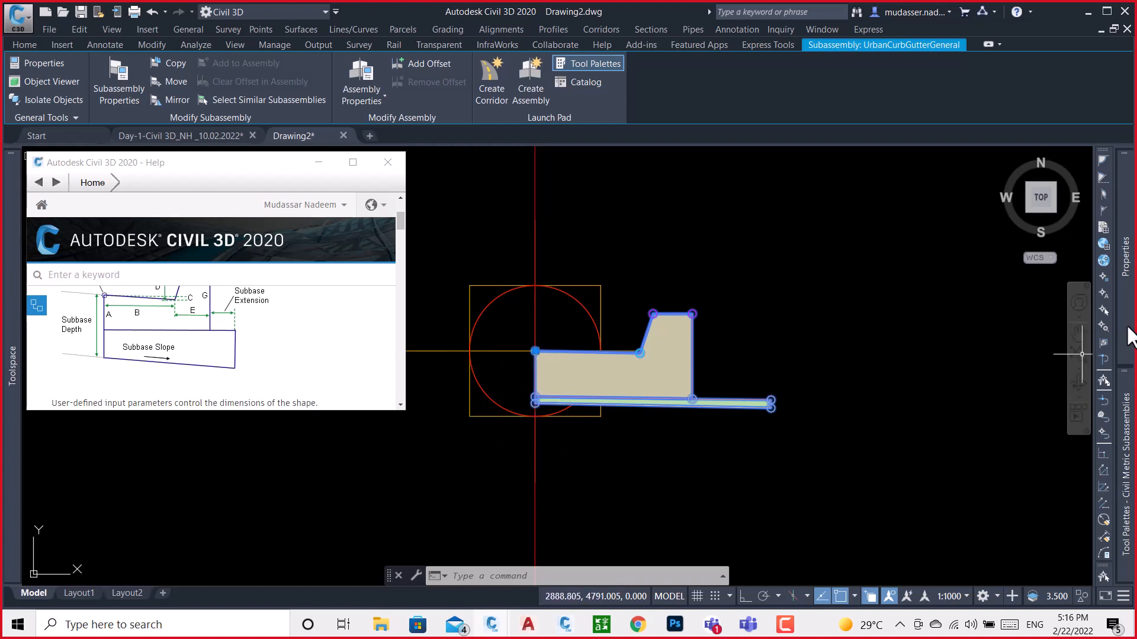
Set the curb-and-gutter subassembly's Subbase Depth to 45 m
mouse_move(1128, 336)
left_click(1005, 432)
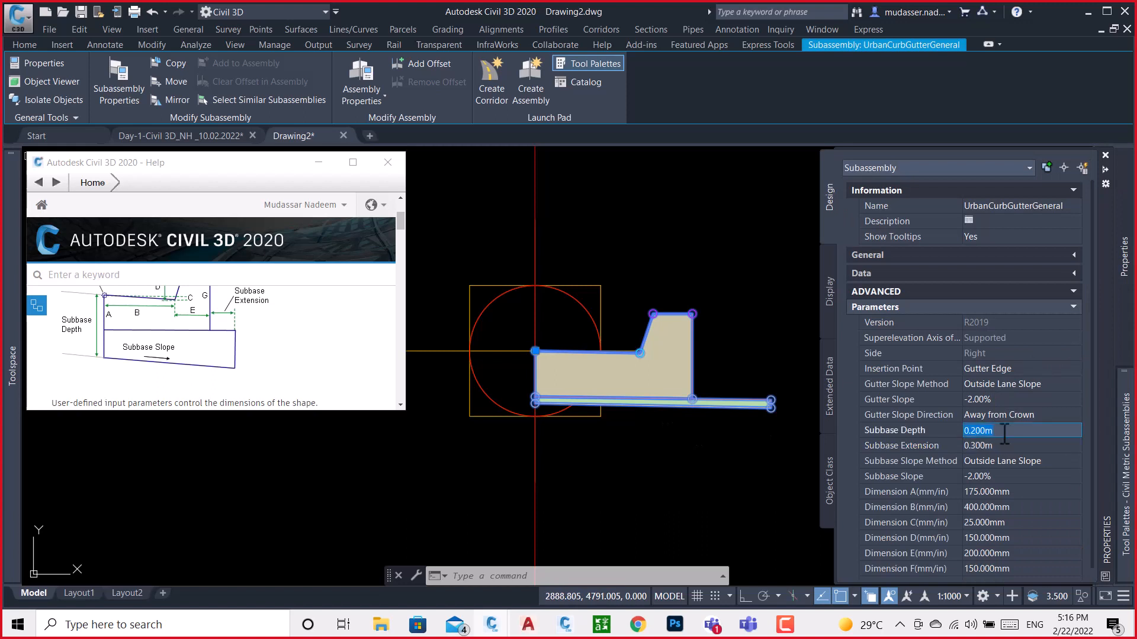
type(".")
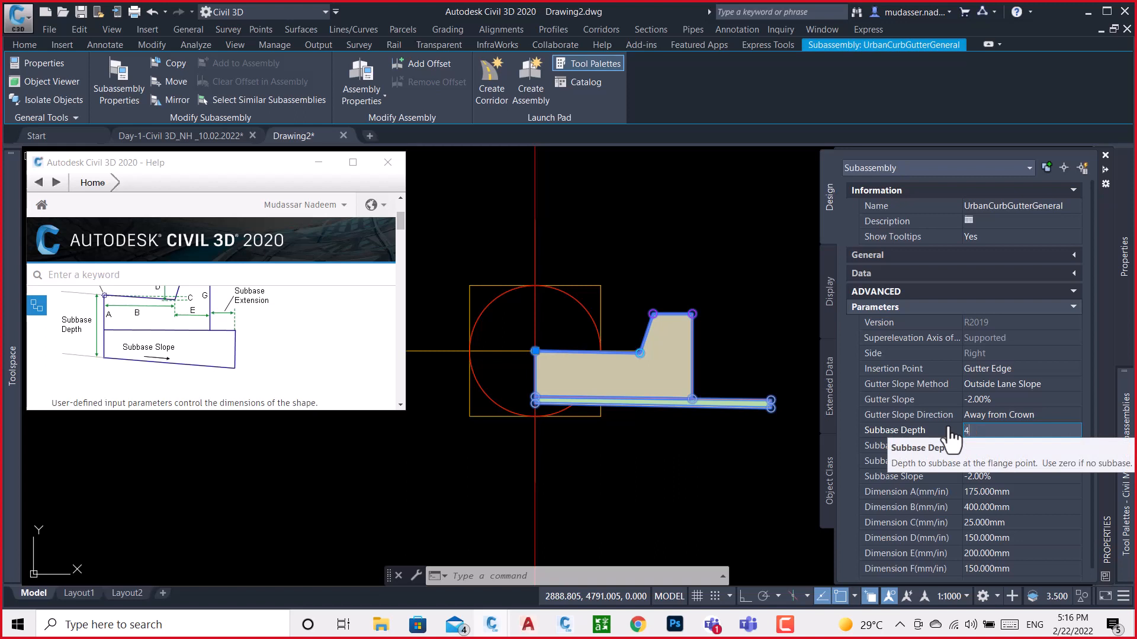
key("Return")
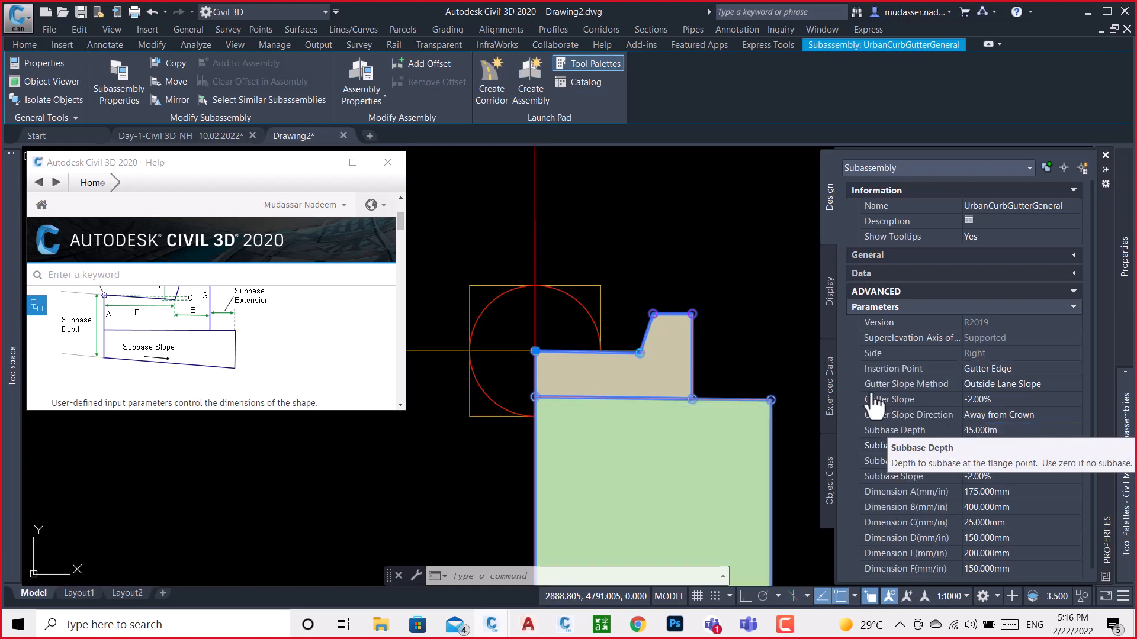
Delete the curb-and-gutter subassembly from the assembly, keeping the assembly baseline
mouse_move(1124, 474)
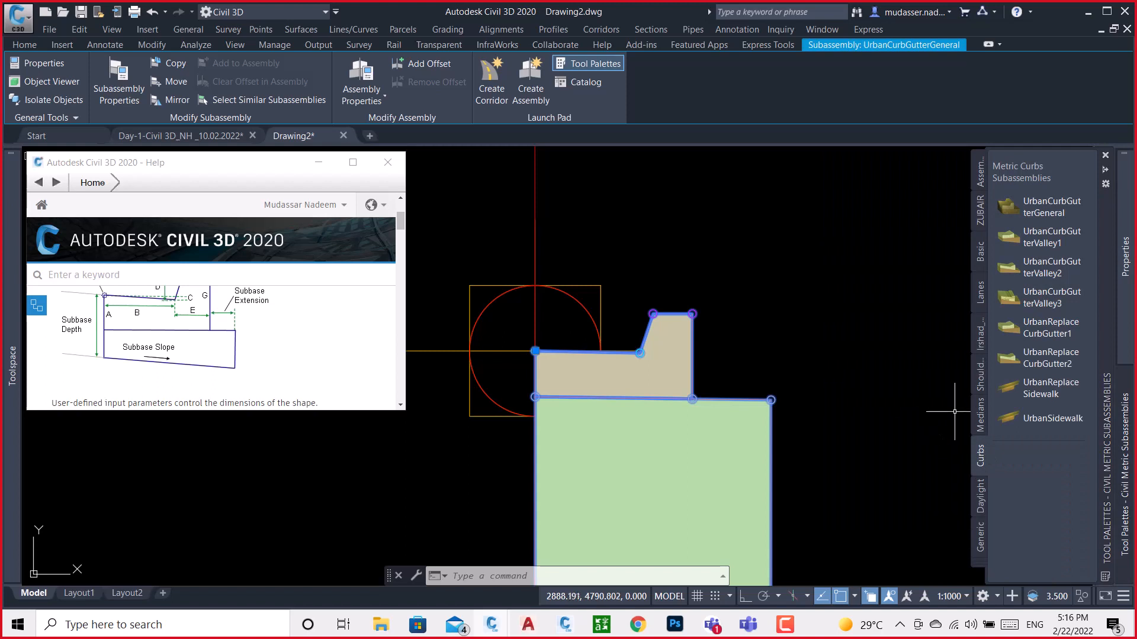
scroll(807, 267, "down", 4)
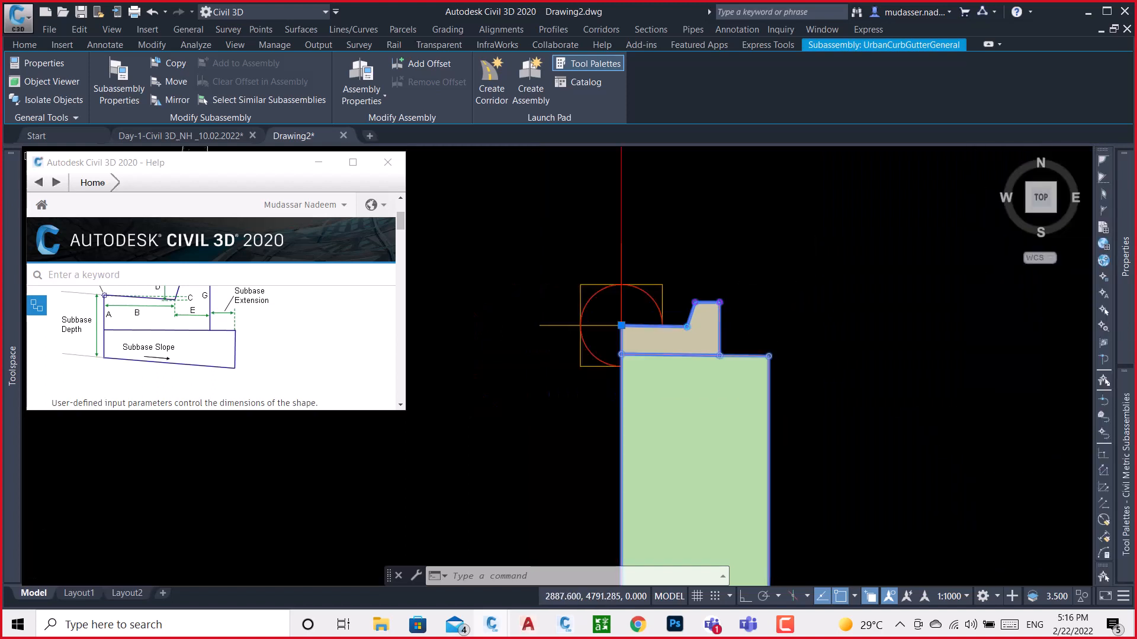
key("Delete")
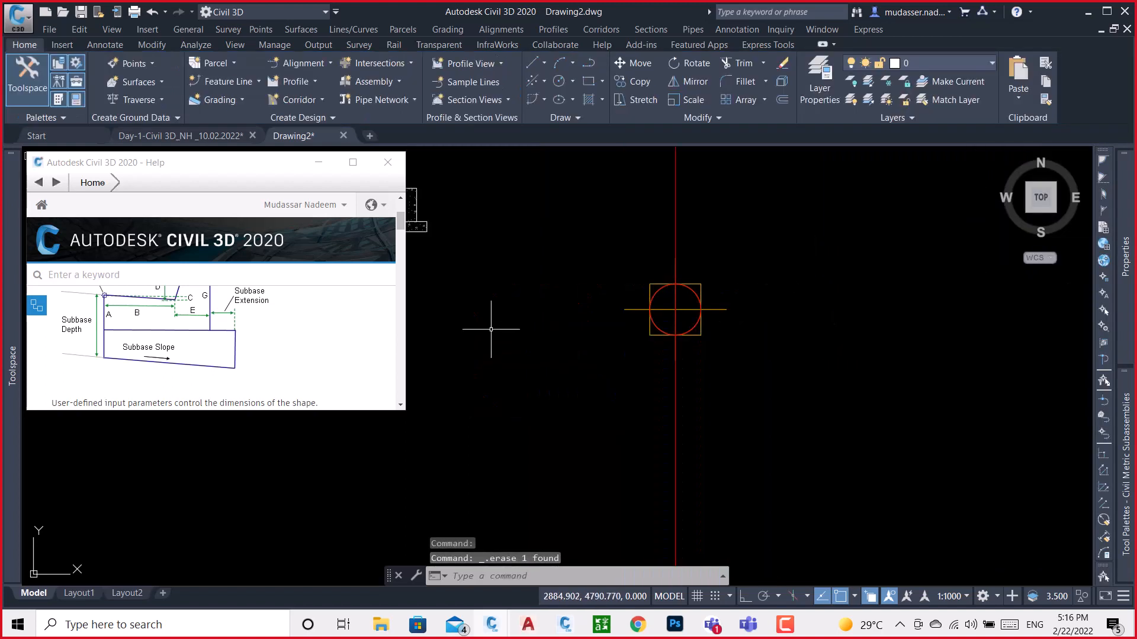
Return to the base of the colour-coded barrier outline with its dimension A and close the help window
scroll(490, 322, "down", 2)
middle_click_drag(484, 310, 738, 348)
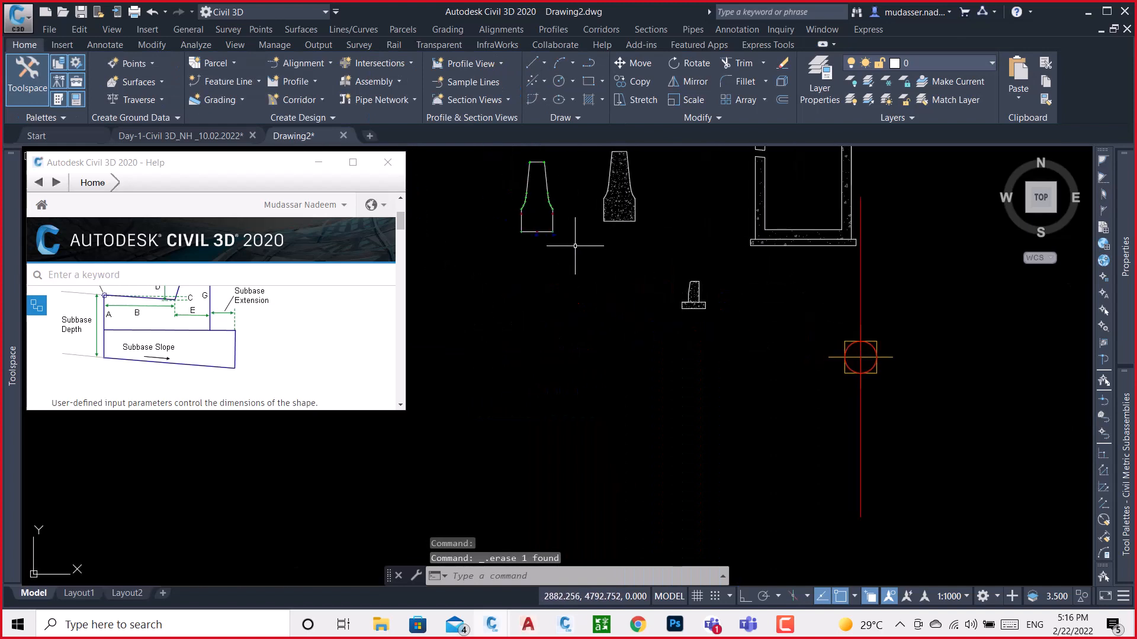
middle_click_drag(580, 243, 660, 309)
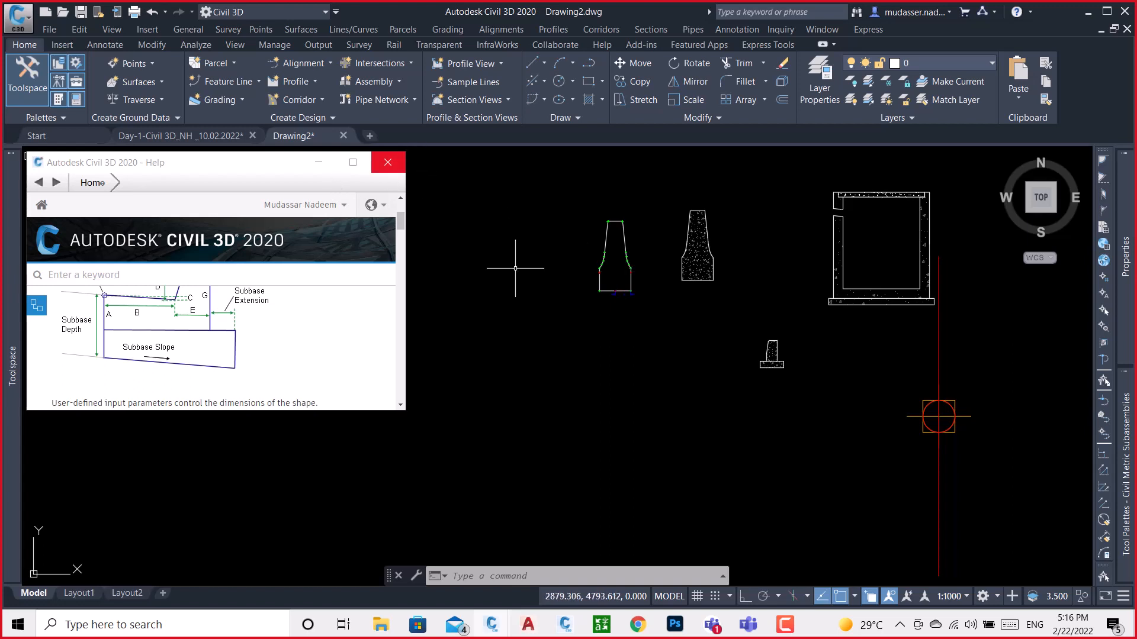
scroll(639, 318, "up", 6)
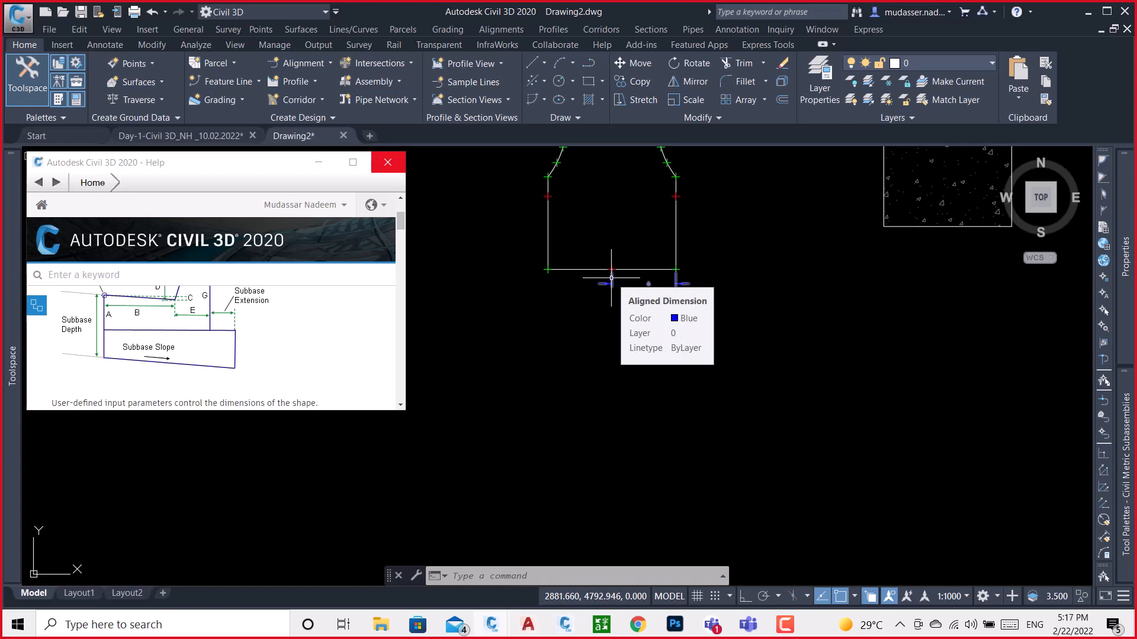
left_click(396, 170)
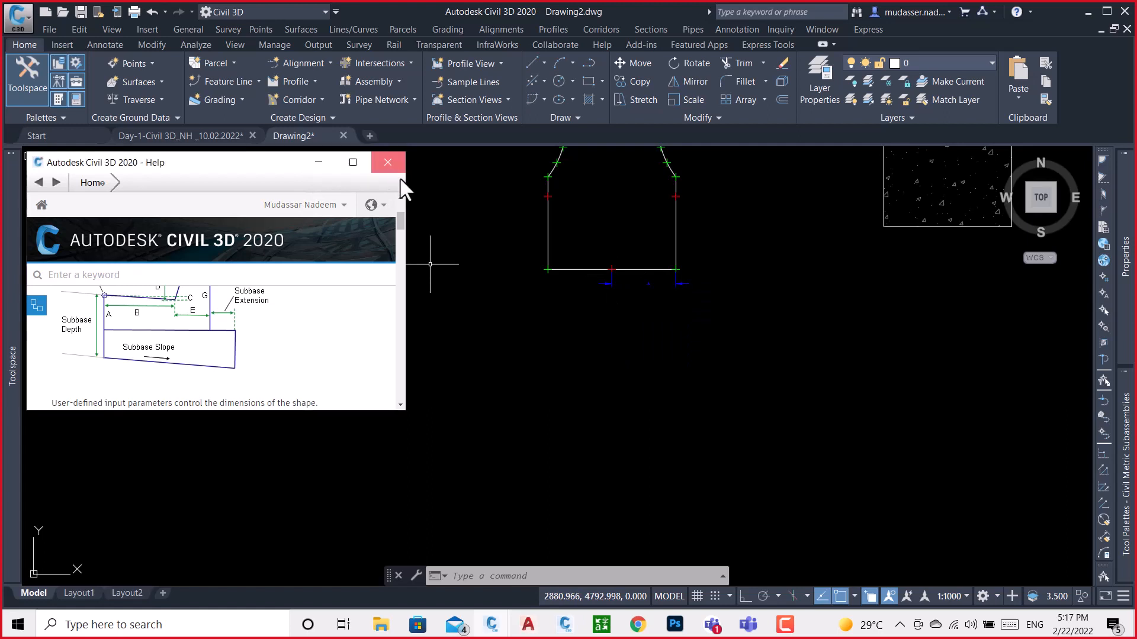
scroll(616, 279, "up", 4)
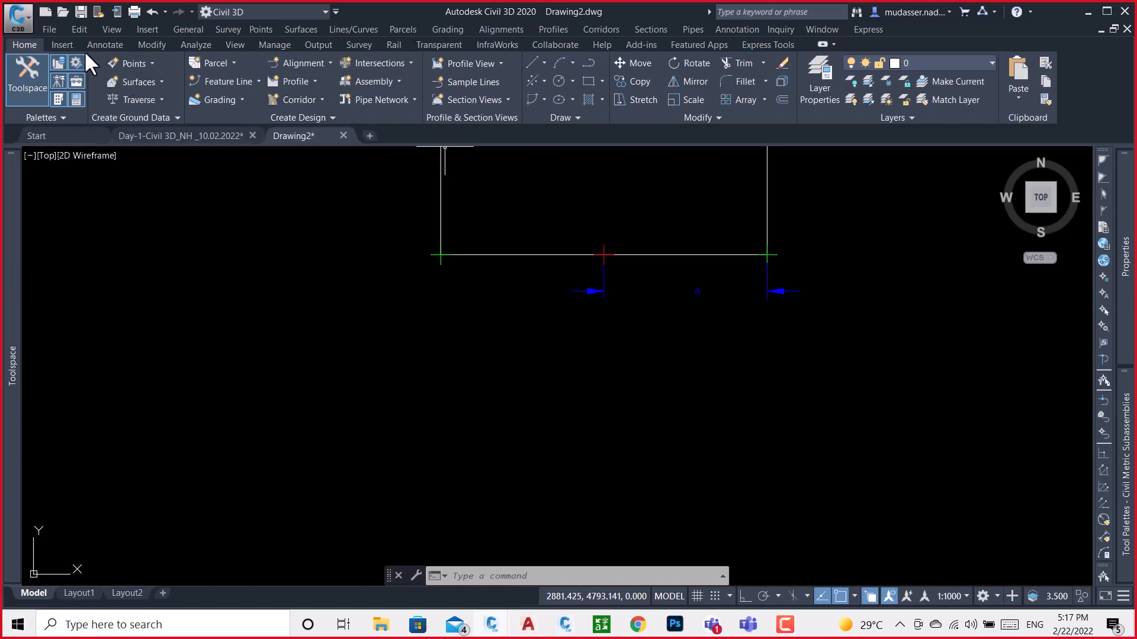
Add an aligned dimension from the barrier base's midpoint to its lower-left corner, in line with dimension A
left_click(104, 45)
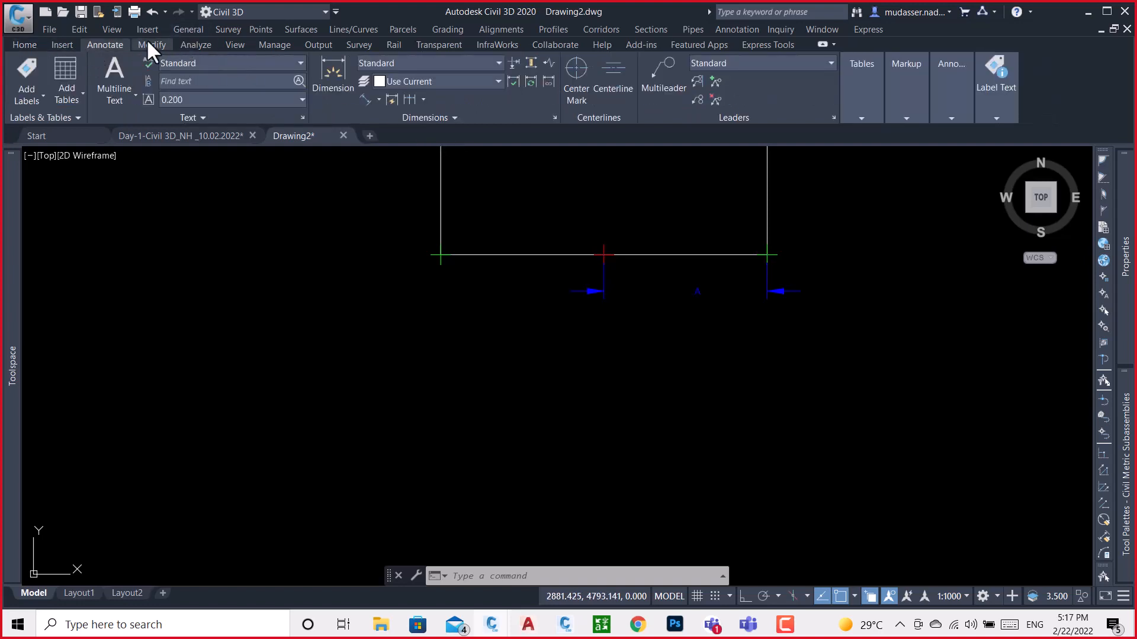
left_click(365, 100)
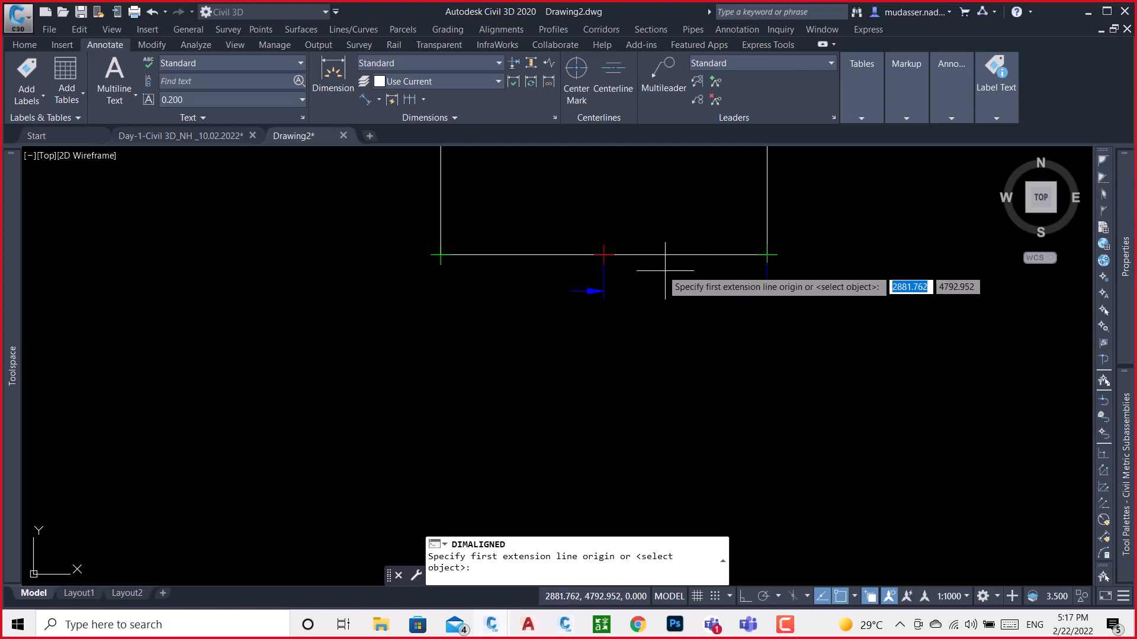
left_click(603, 254)
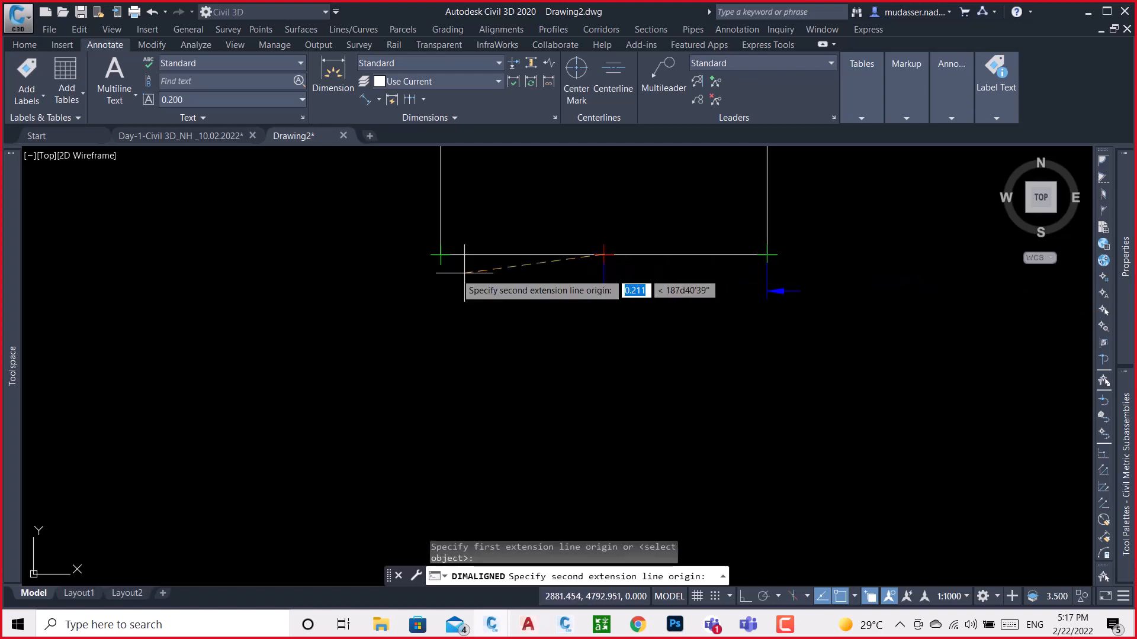
left_click(440, 255)
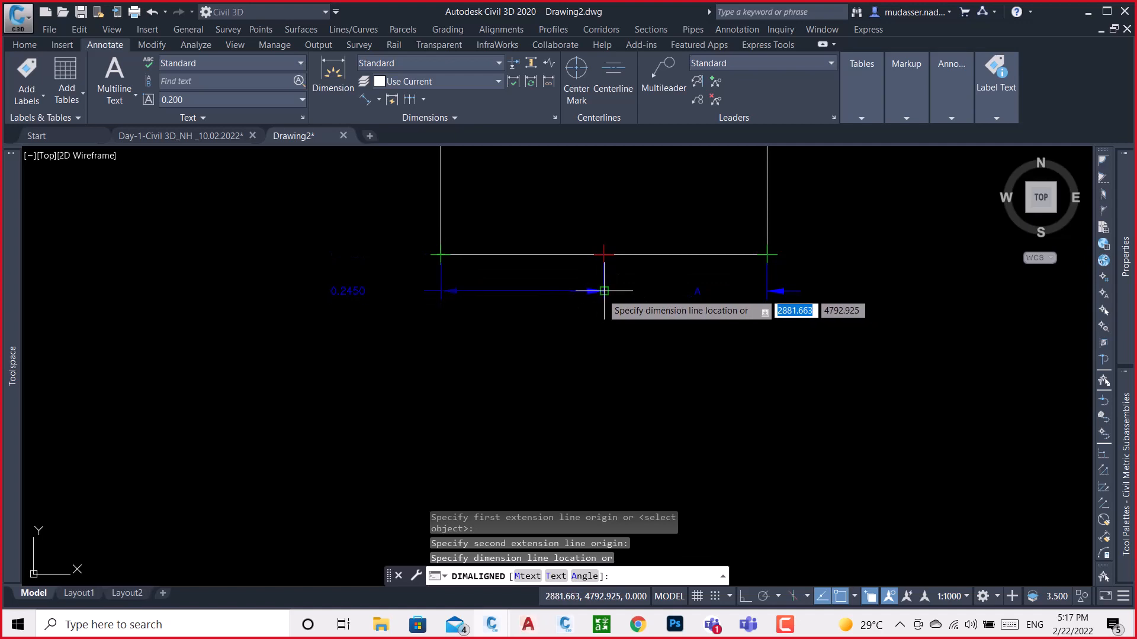
left_click(601, 290)
Centre the new base dimension's text between its extension lines and replace it with B
left_click(351, 289)
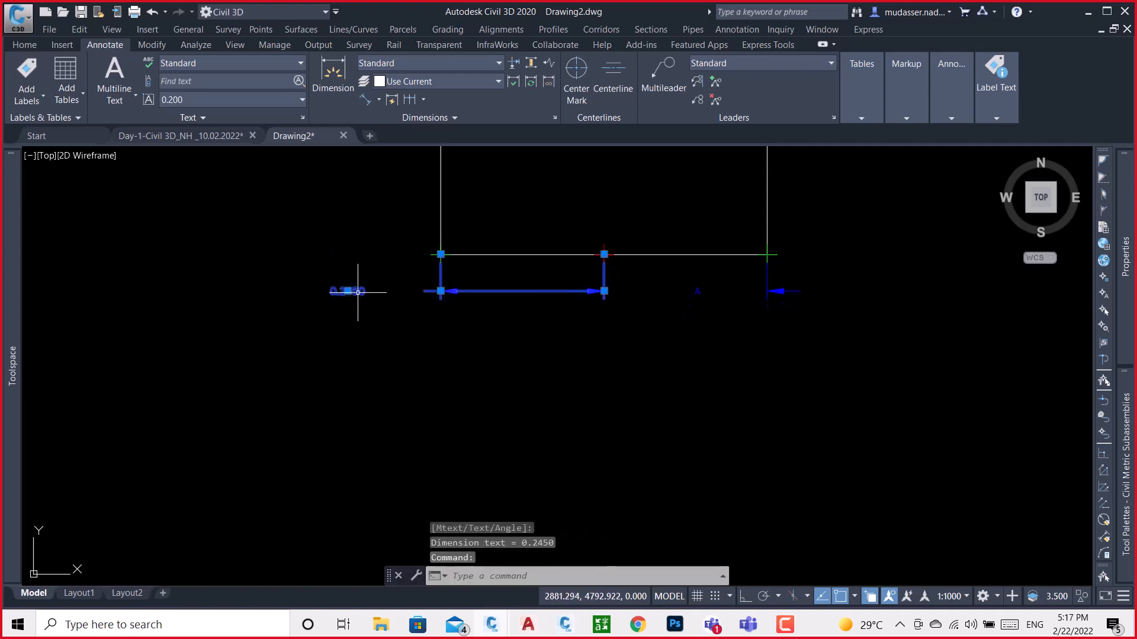
left_click(348, 291)
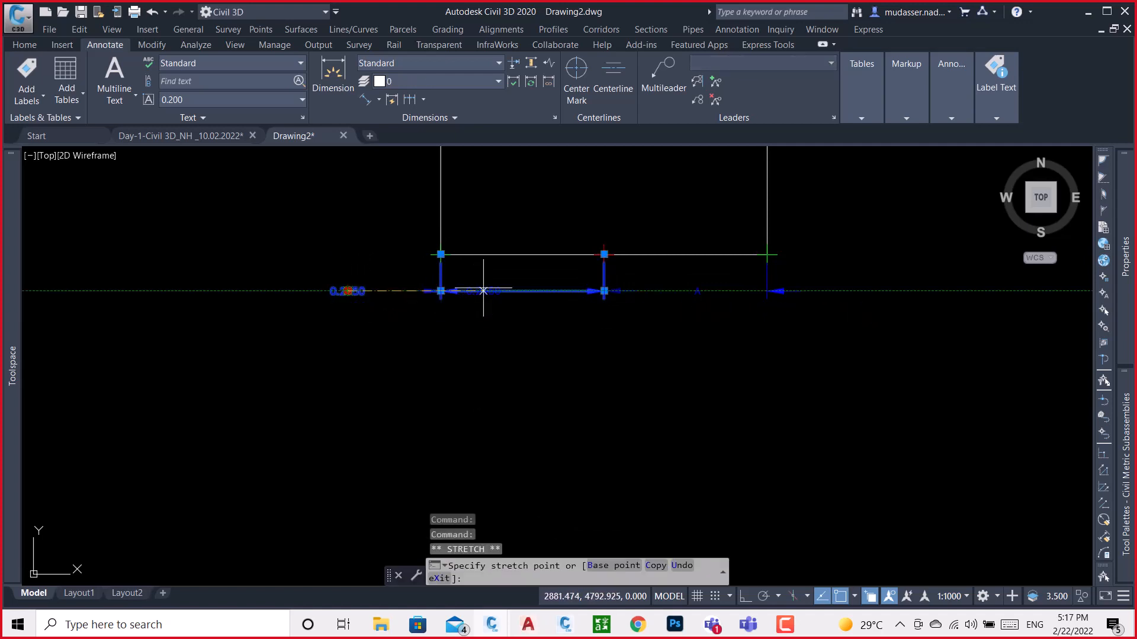
left_click(520, 291)
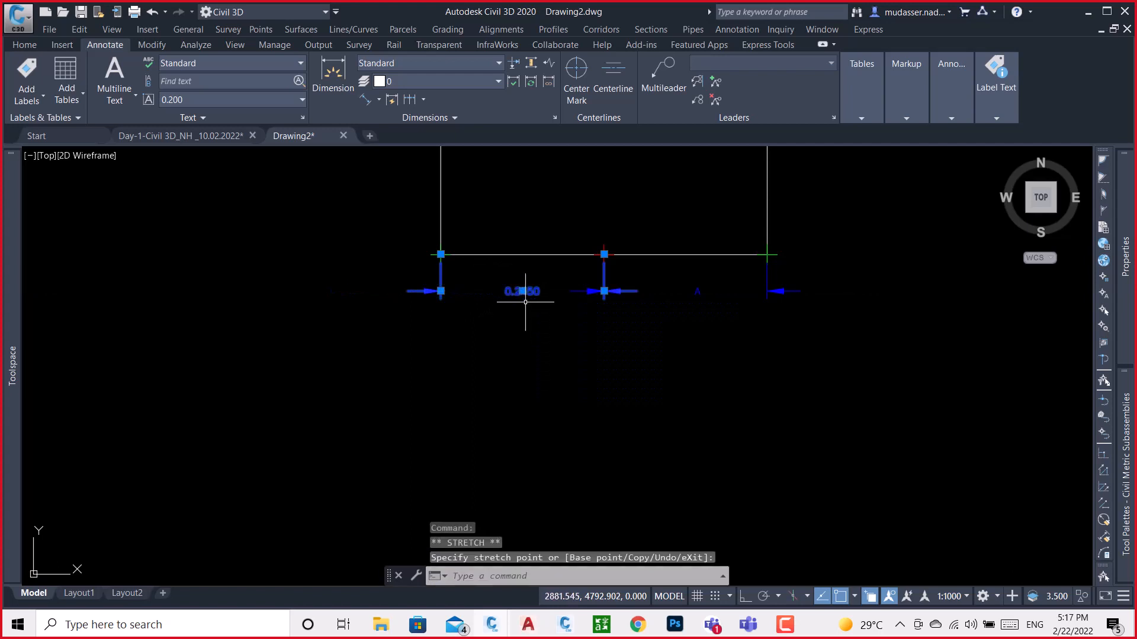
double_click(522, 290)
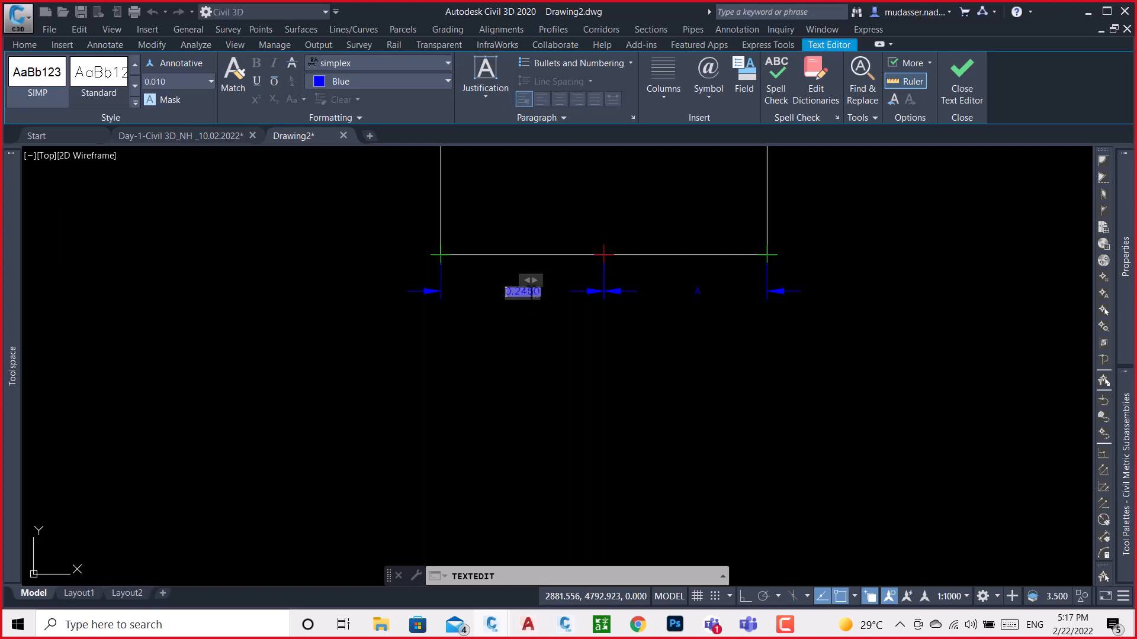
double_click(530, 293)
key("Delete")
left_click(547, 346)
key("Escape")
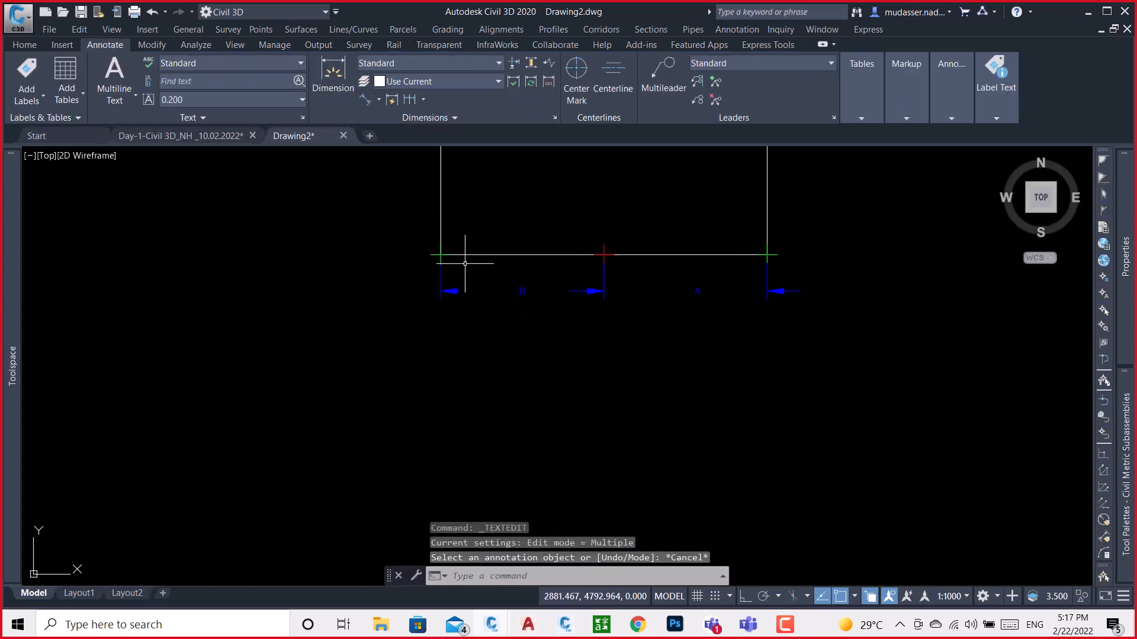
Add an aligned dimension along the barrier base's right vertical side, from its upper corner to the lower-right corner, placed outside the outline
scroll(509, 319, "down", 3)
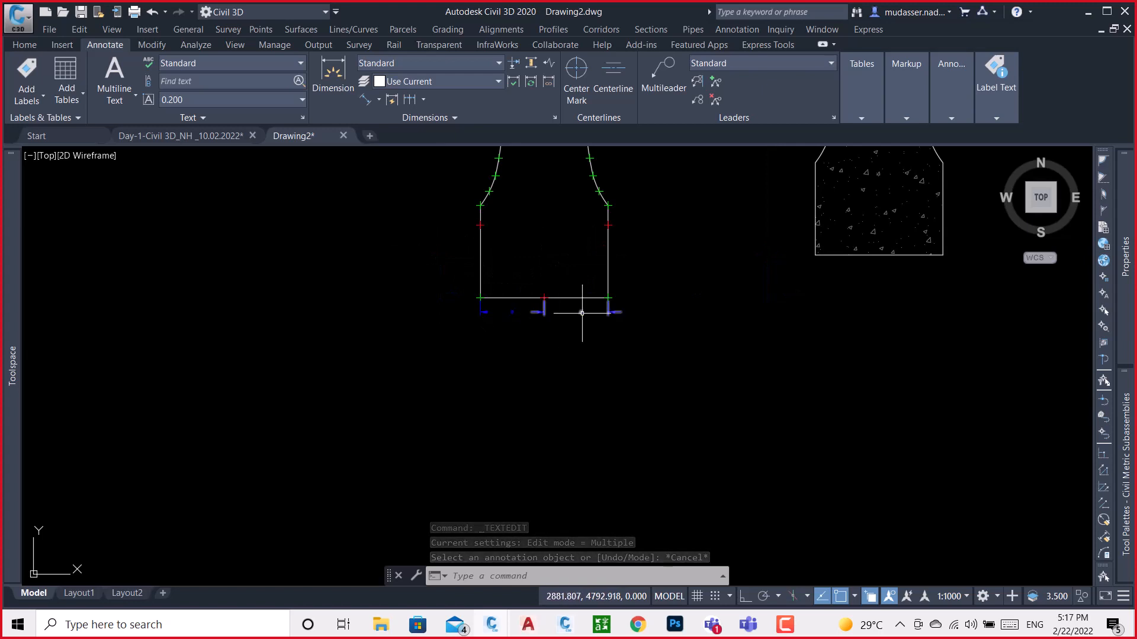
scroll(610, 225, "up", 2)
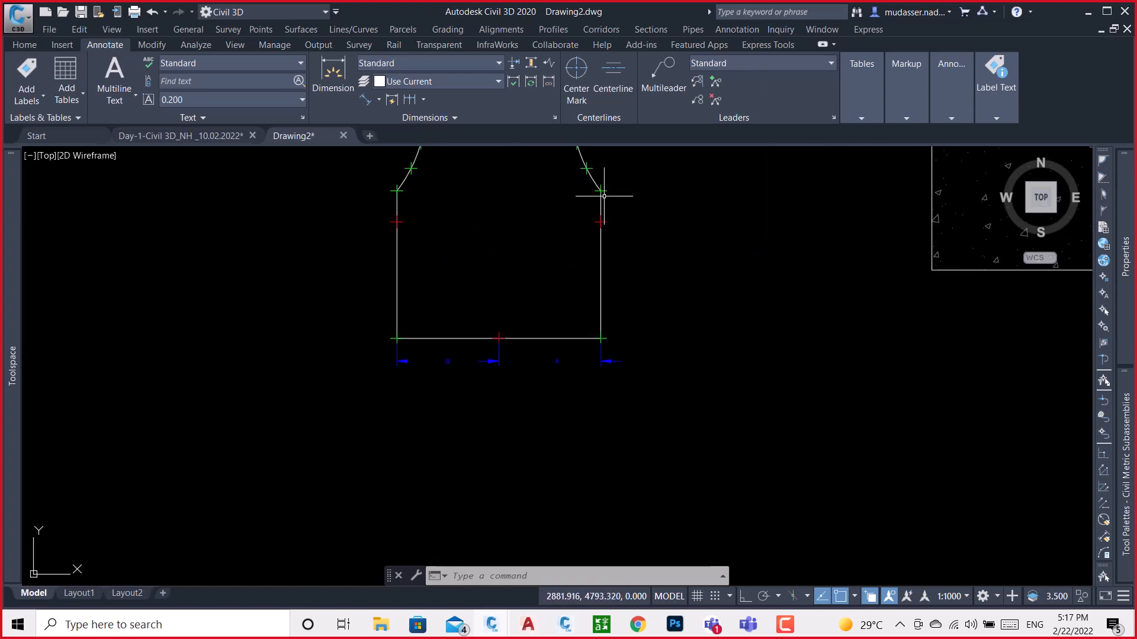
scroll(577, 370, "down", 2)
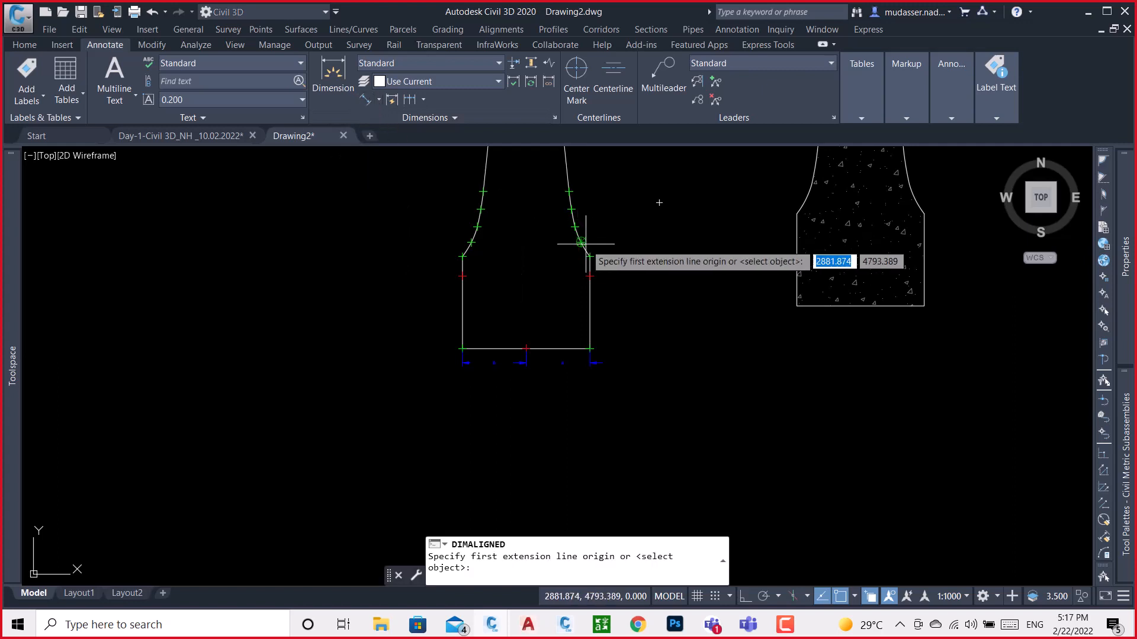
scroll(589, 274, "up", 5)
left_click(589, 273)
scroll(613, 234, "down", 3)
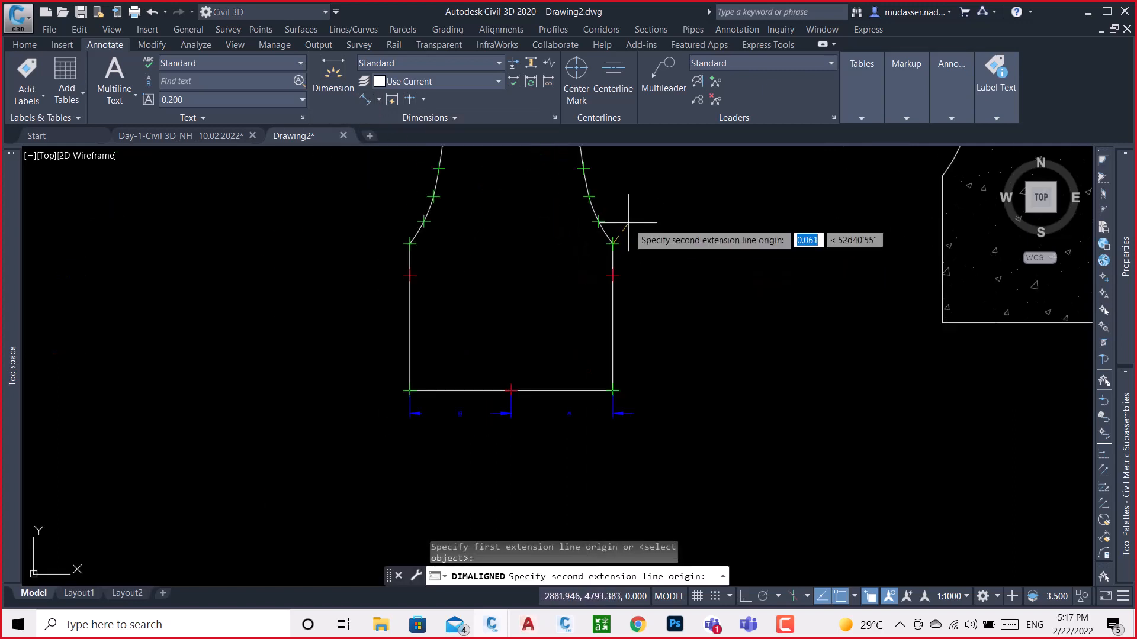
left_click(612, 390)
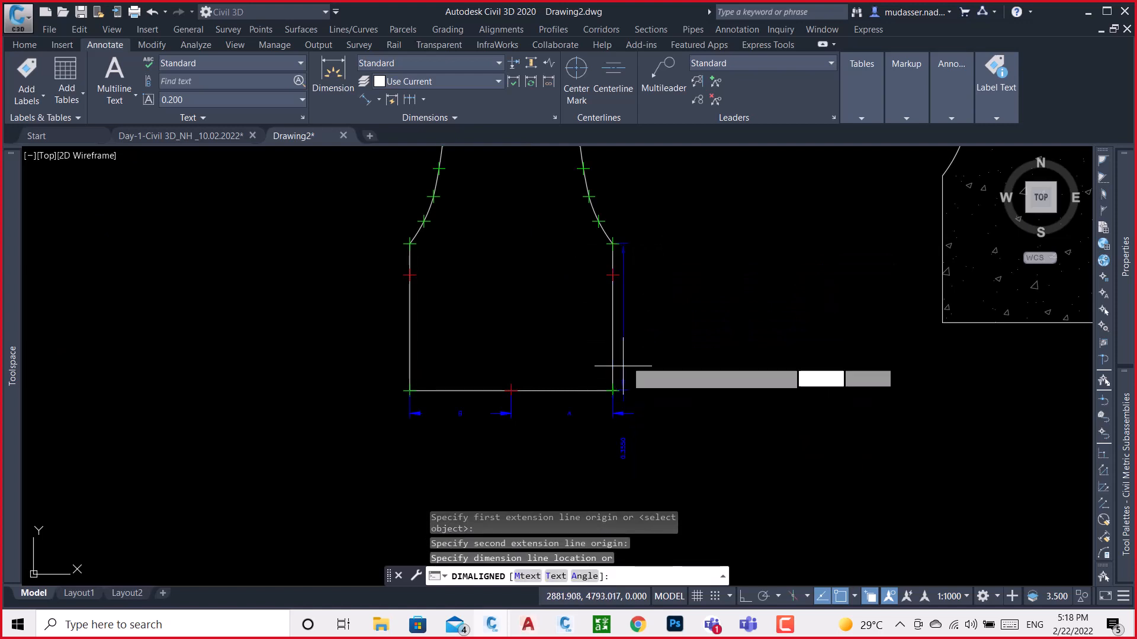
left_click(641, 343)
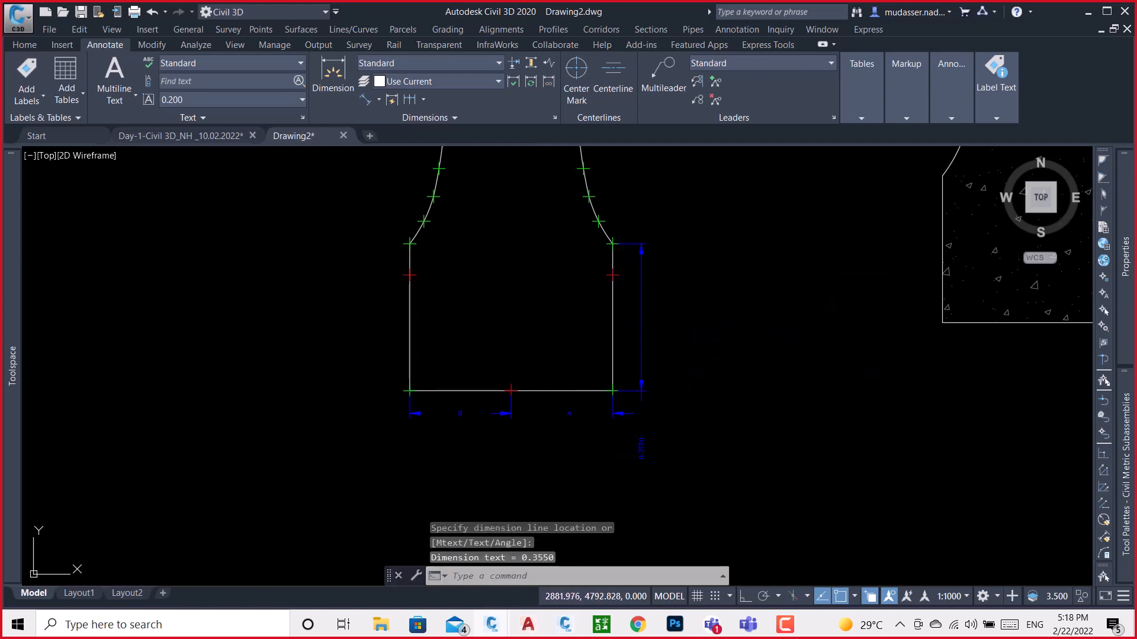
Centre the right vertical dimension's text between its extension lines and replace it with C
left_click(643, 448)
left_click(641, 448)
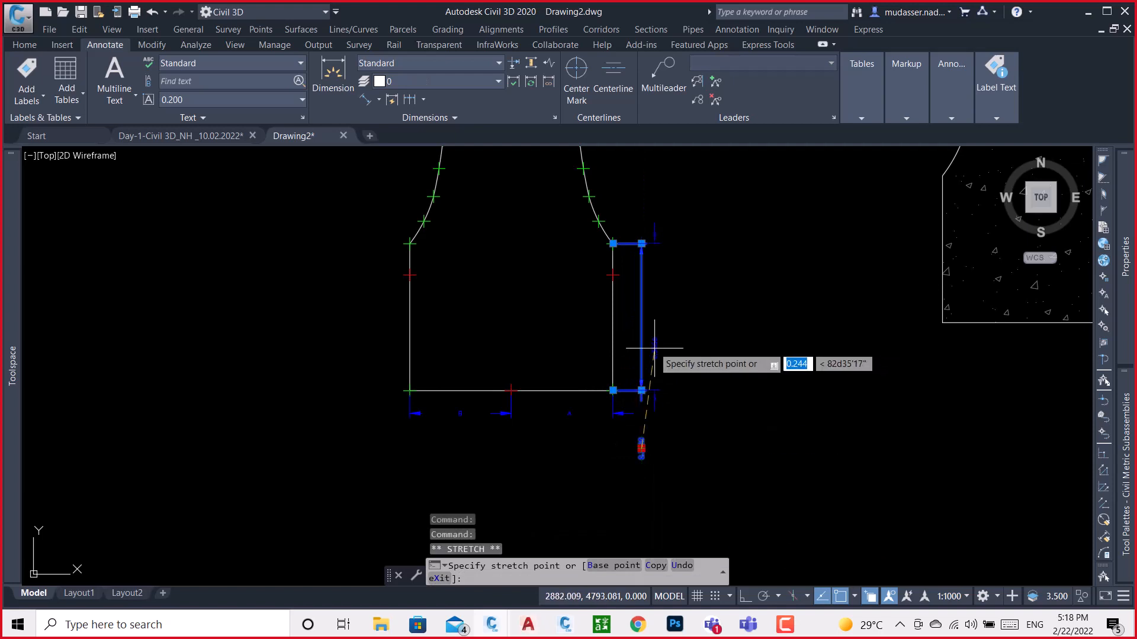
scroll(642, 316, "up", 4)
left_click(645, 313)
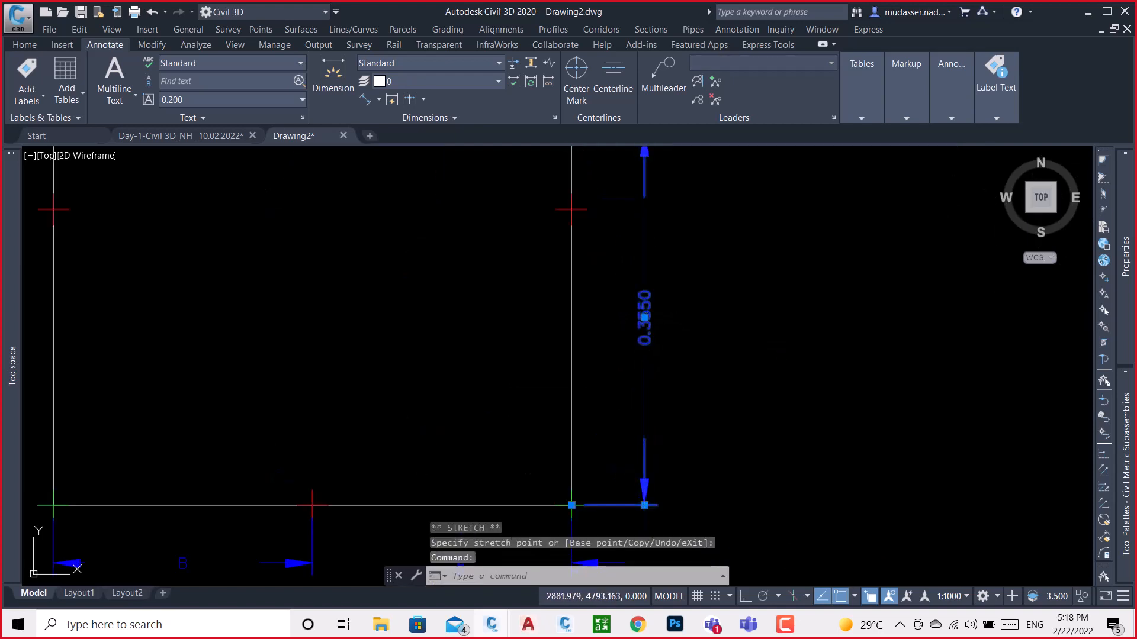
double_click(644, 317)
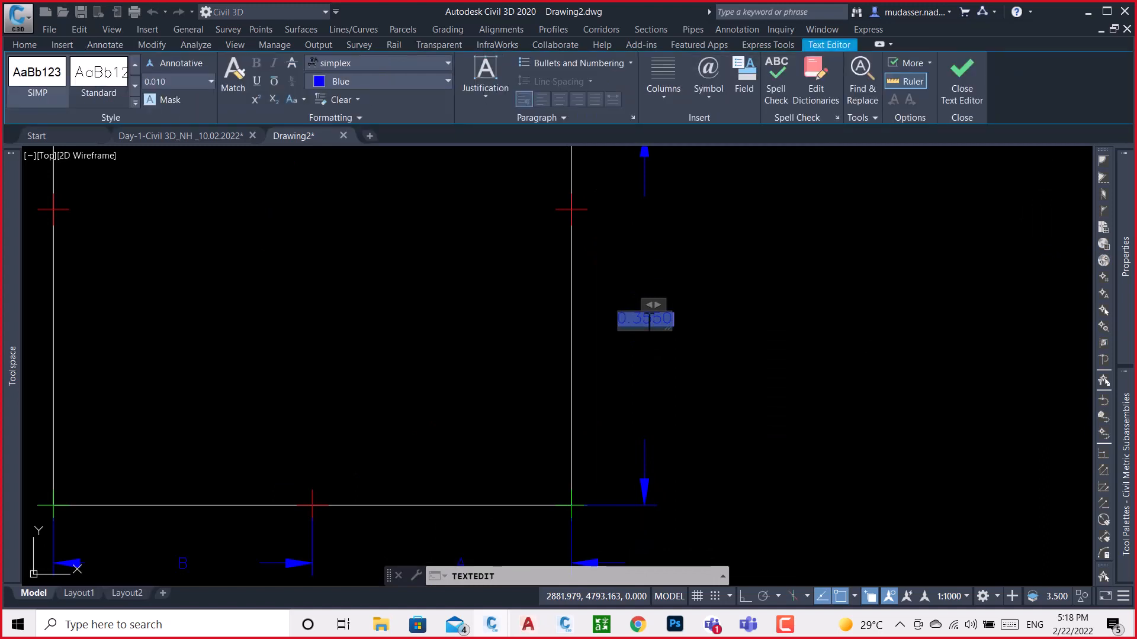
key("Delete")
left_click(685, 325)
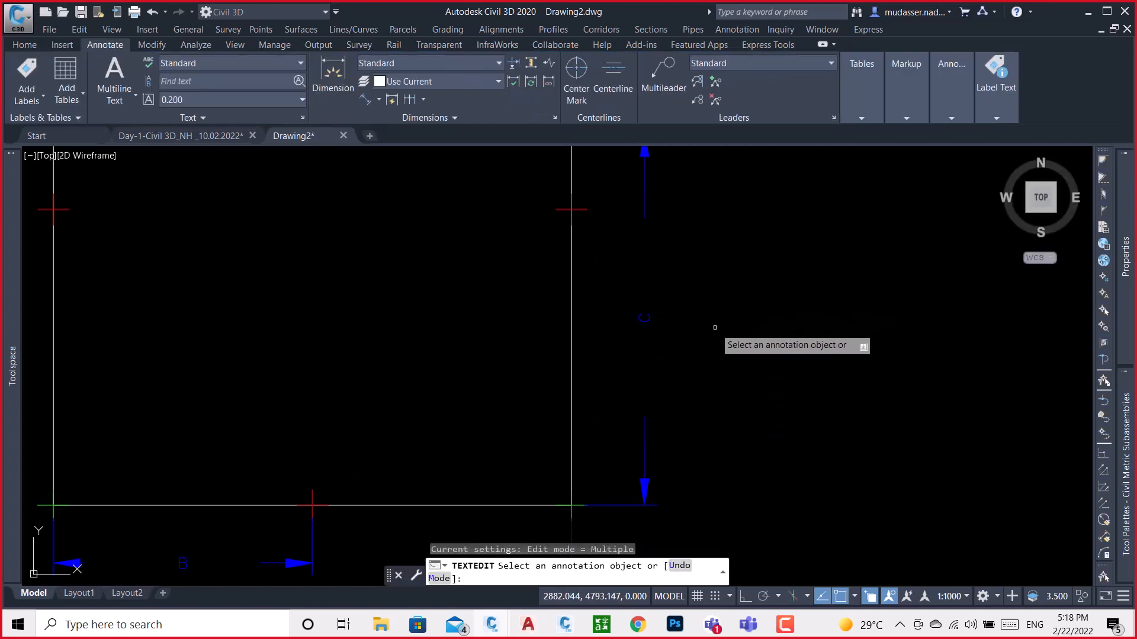
key("Escape")
scroll(719, 330, "down", 4)
Add an aligned dimension along the barrier base's left vertical side, from its upper corner to the lower-left corner, placed outside the outline
left_click(368, 99)
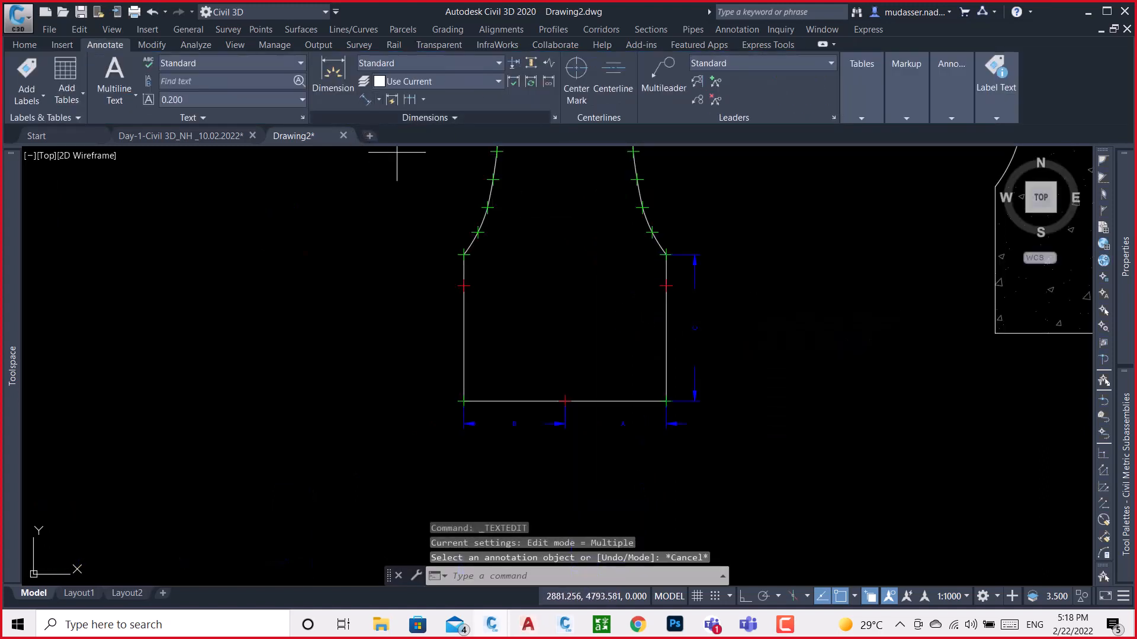
scroll(483, 275, "up", 2)
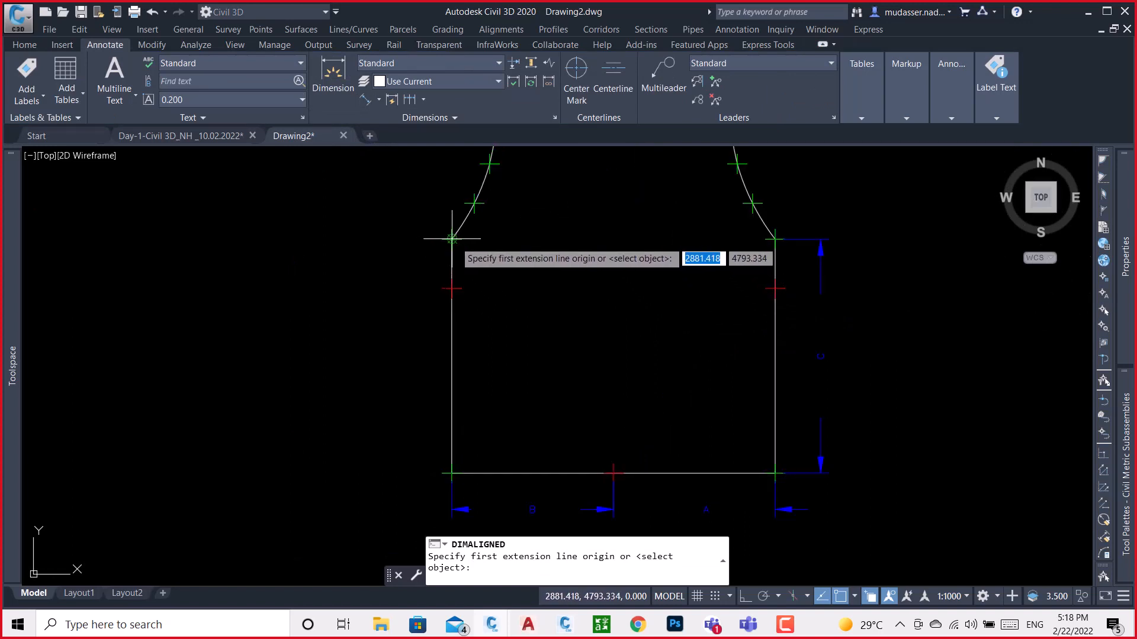
left_click(452, 240)
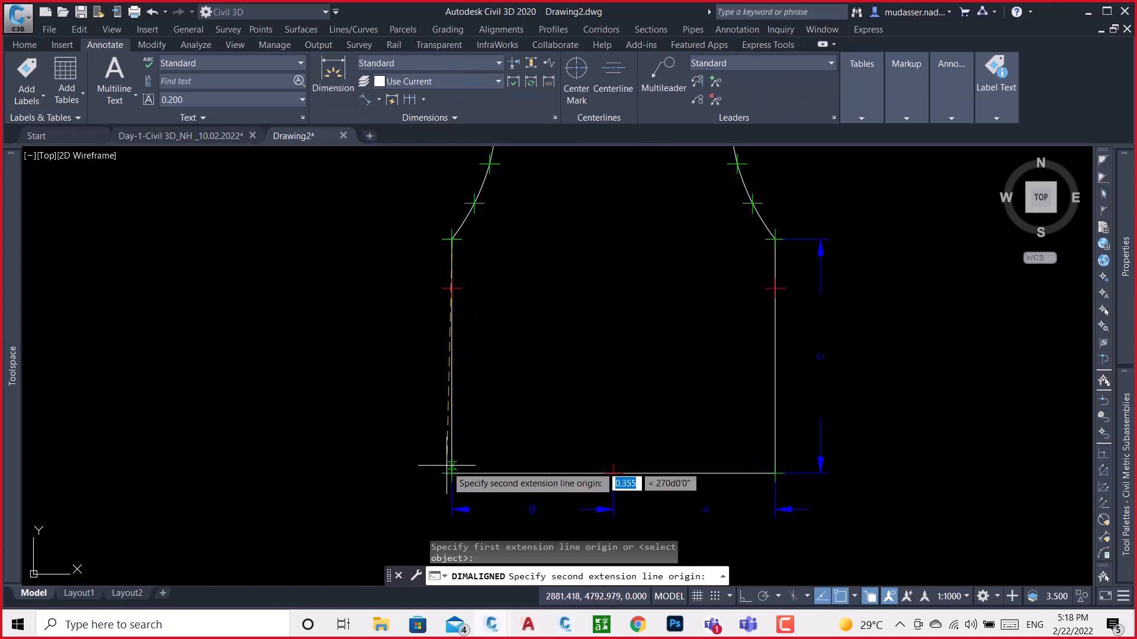
left_click(451, 473)
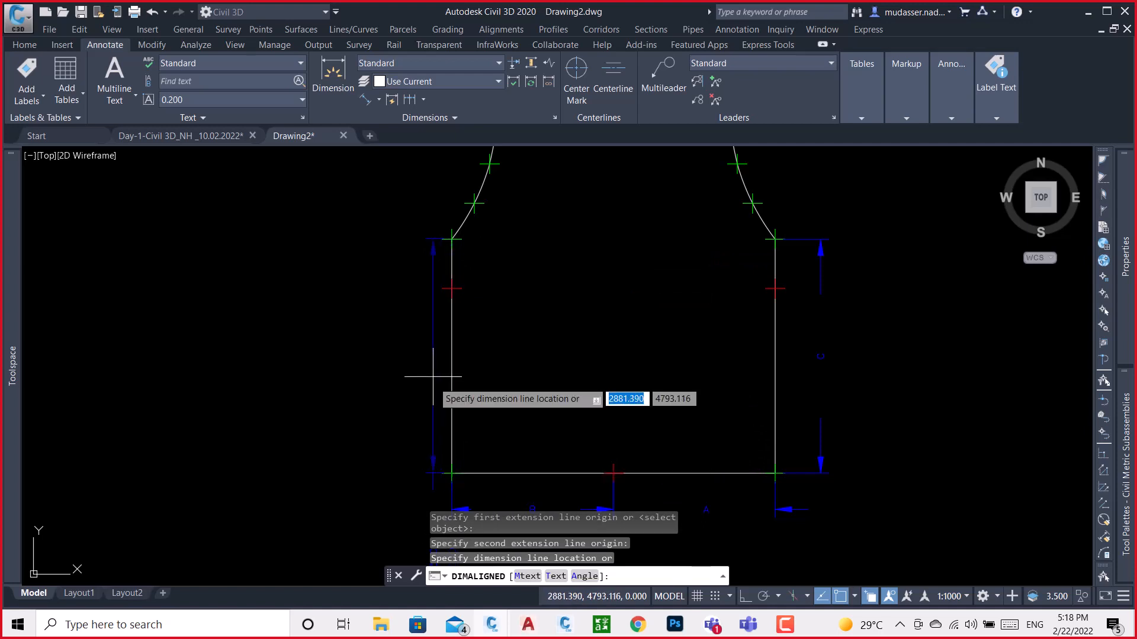
left_click(422, 374)
scroll(391, 355, "down", 2)
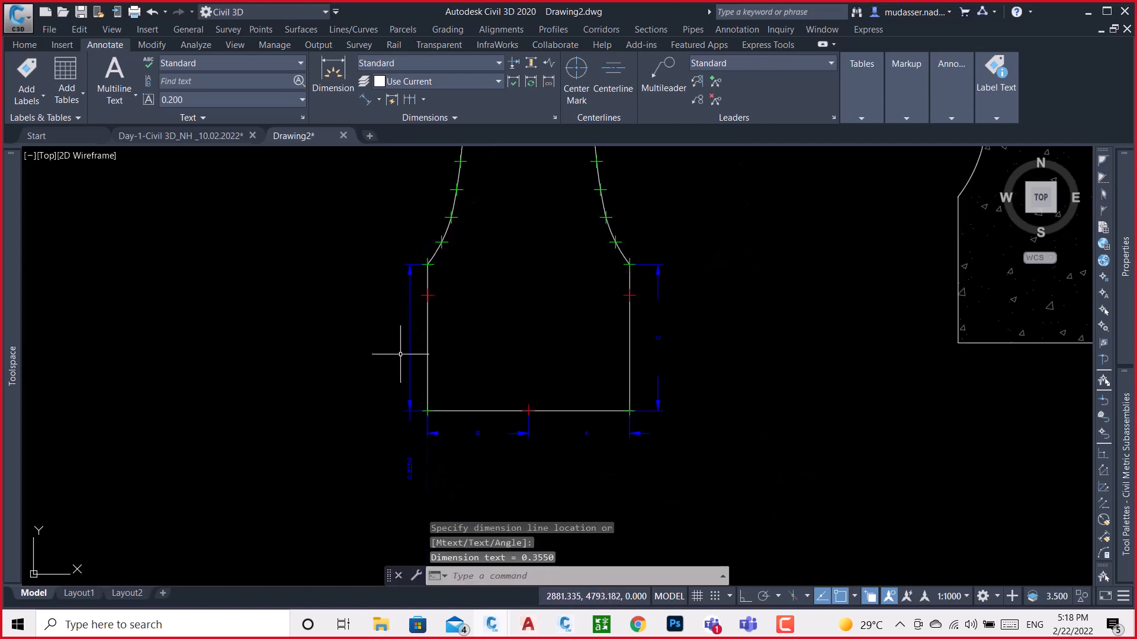
Centre the left vertical dimension's text between its extension lines and replace it with a parameter letter
left_click(410, 468)
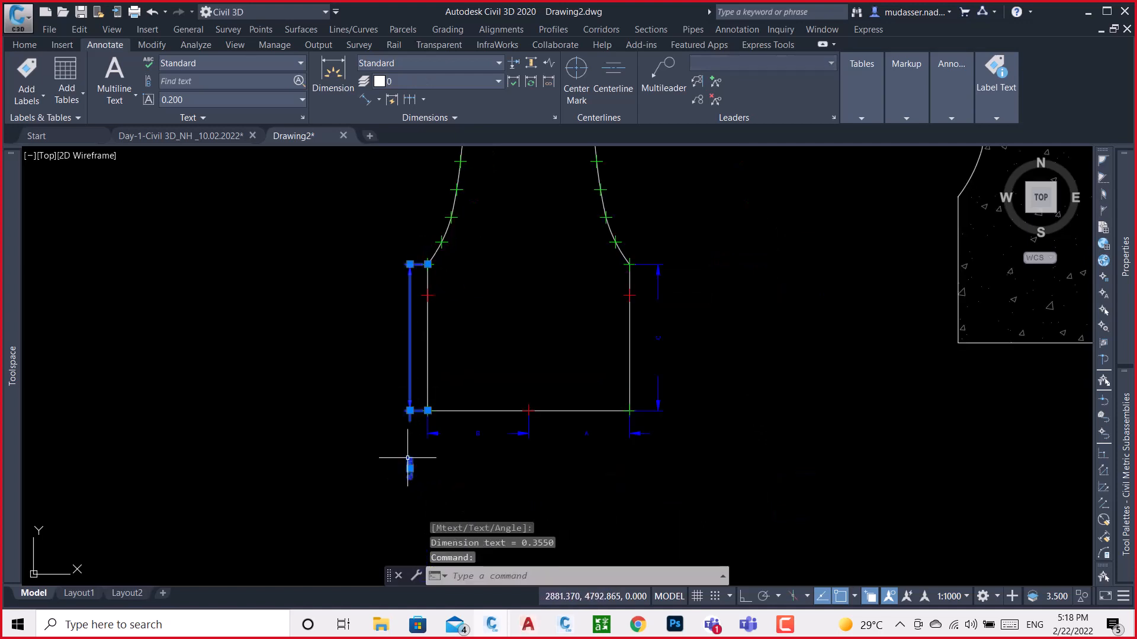
left_click(409, 467)
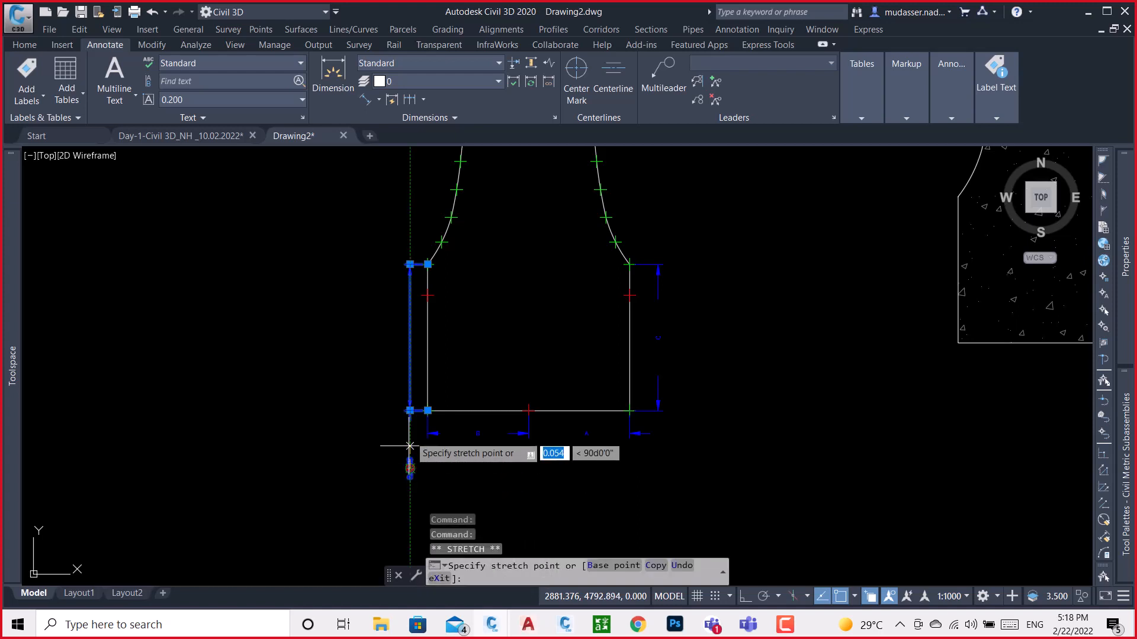
scroll(406, 331, "up", 5)
left_click(415, 348)
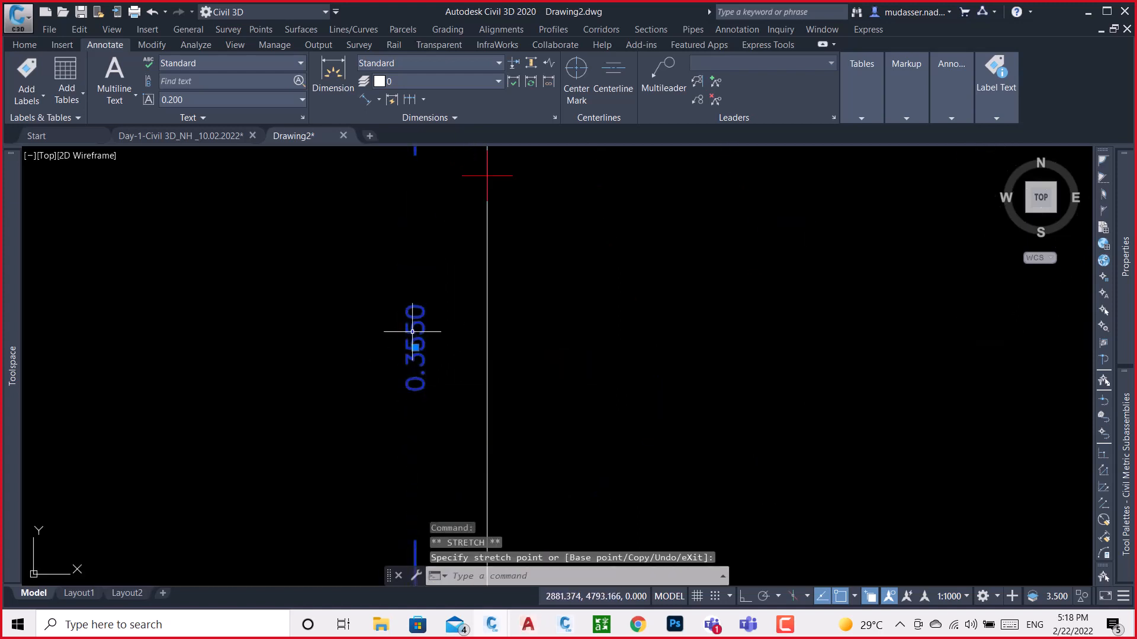
double_click(415, 348)
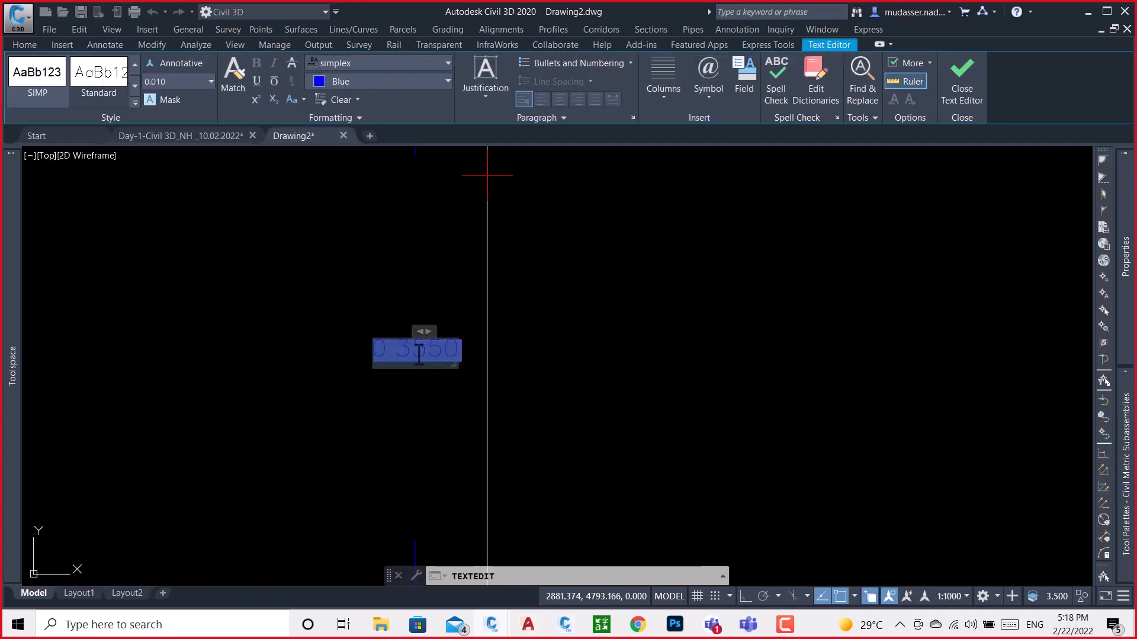
left_click(353, 290)
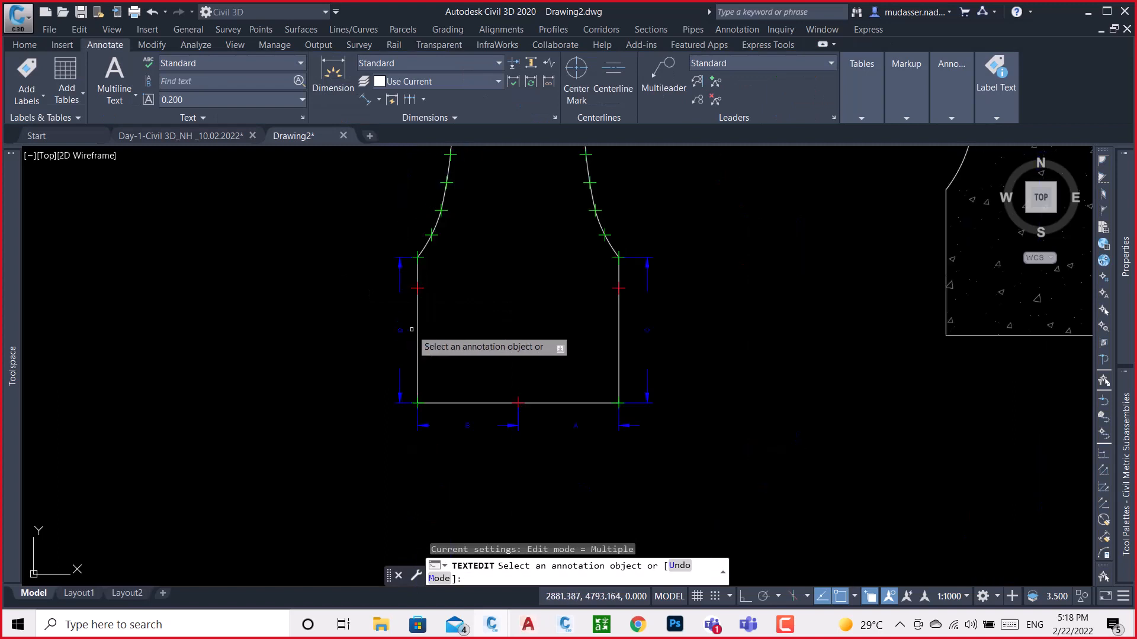
key("Escape")
scroll(439, 278, "down", 2)
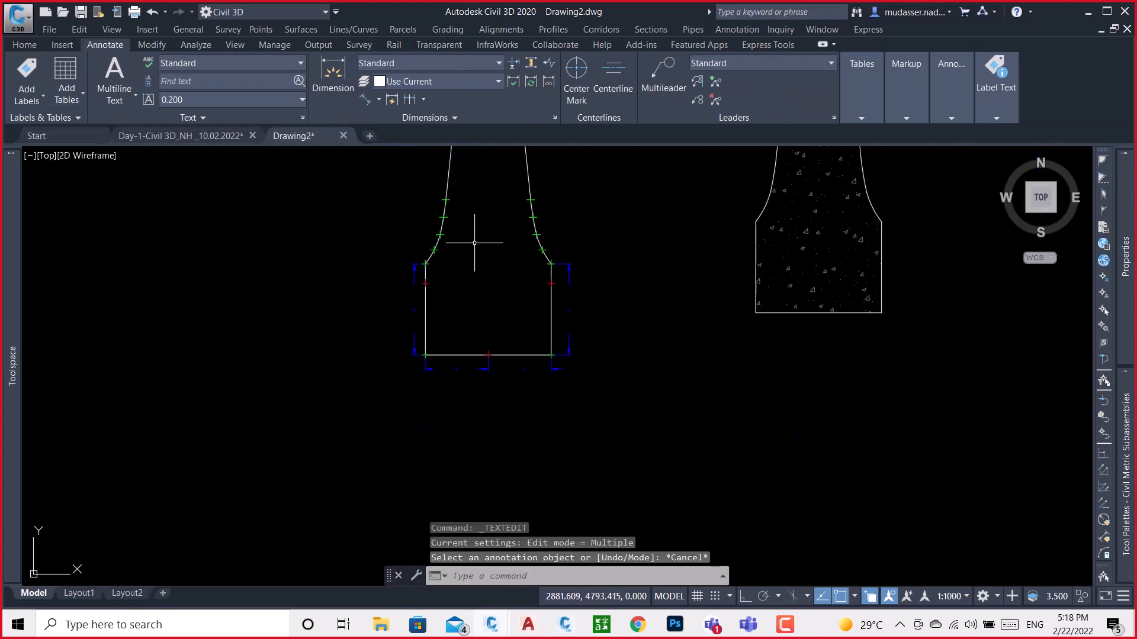
Add an aligned dimension along the barrier's right sloped face, from below the top corner to the start of the lower curve, placed outside
middle_click_drag(474, 243, 485, 352)
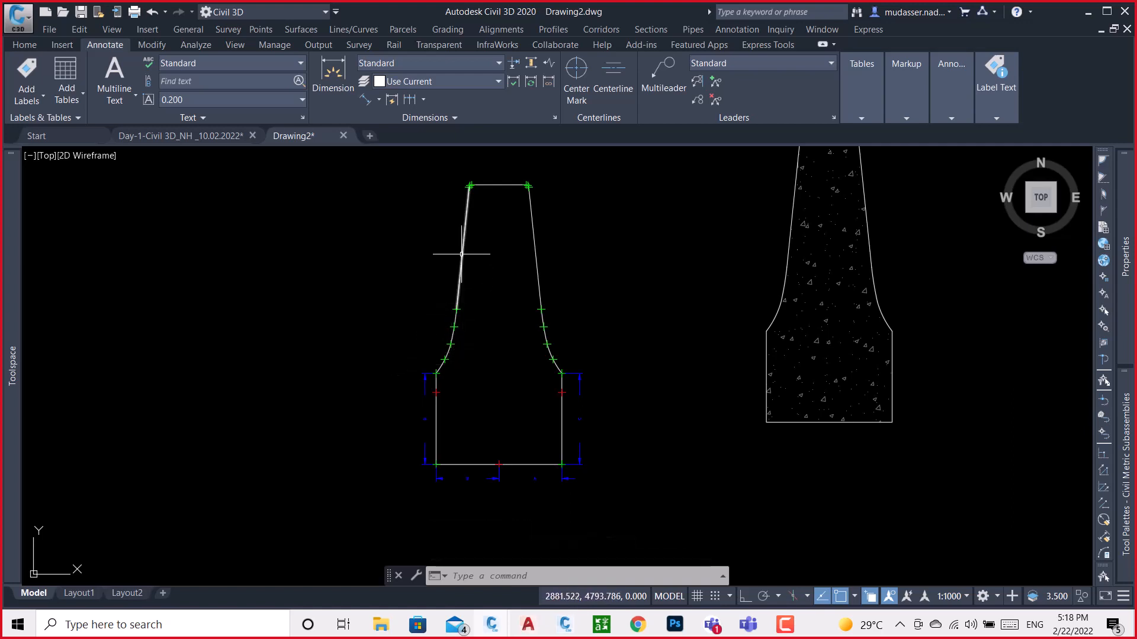
left_click(364, 100)
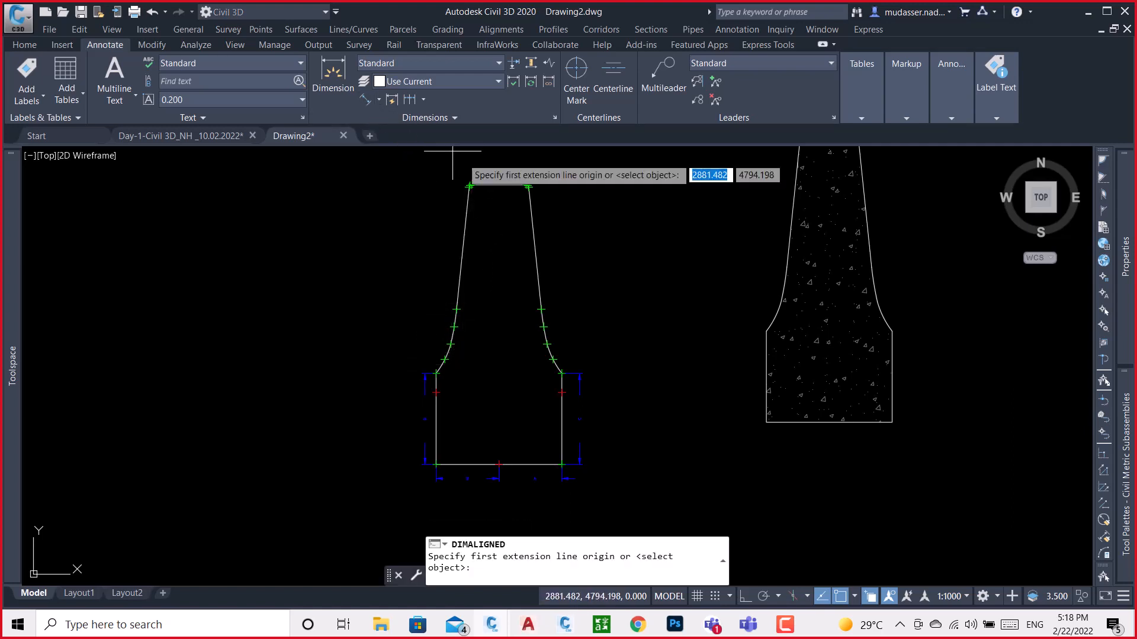
scroll(527, 192, "up", 5)
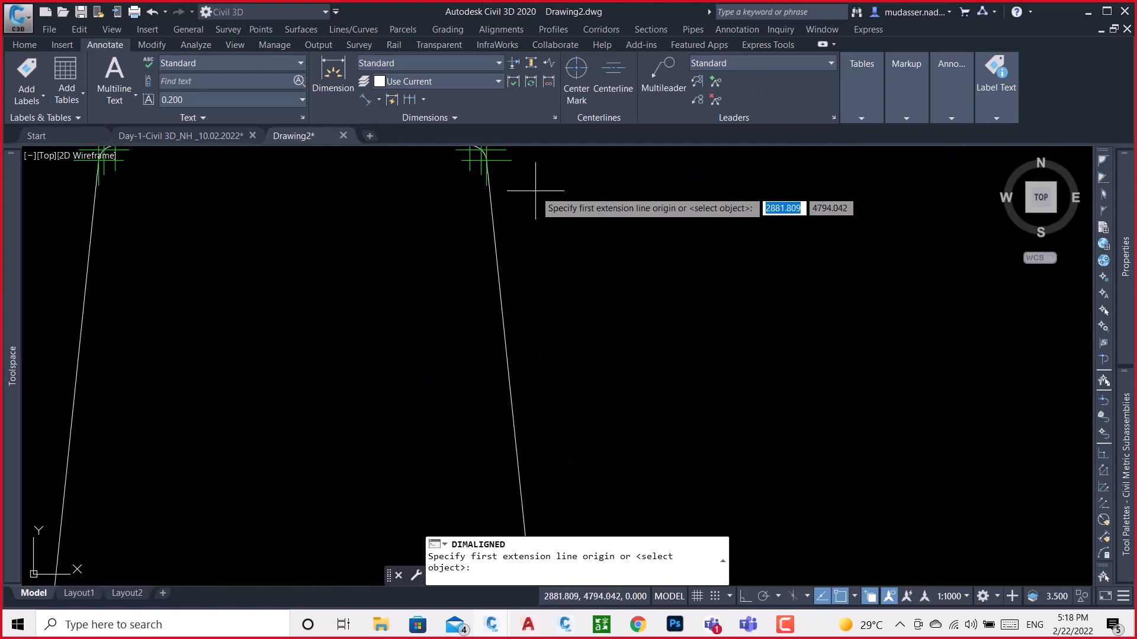
left_click(485, 158)
scroll(509, 184, "down", 5)
scroll(541, 397, "up", 5)
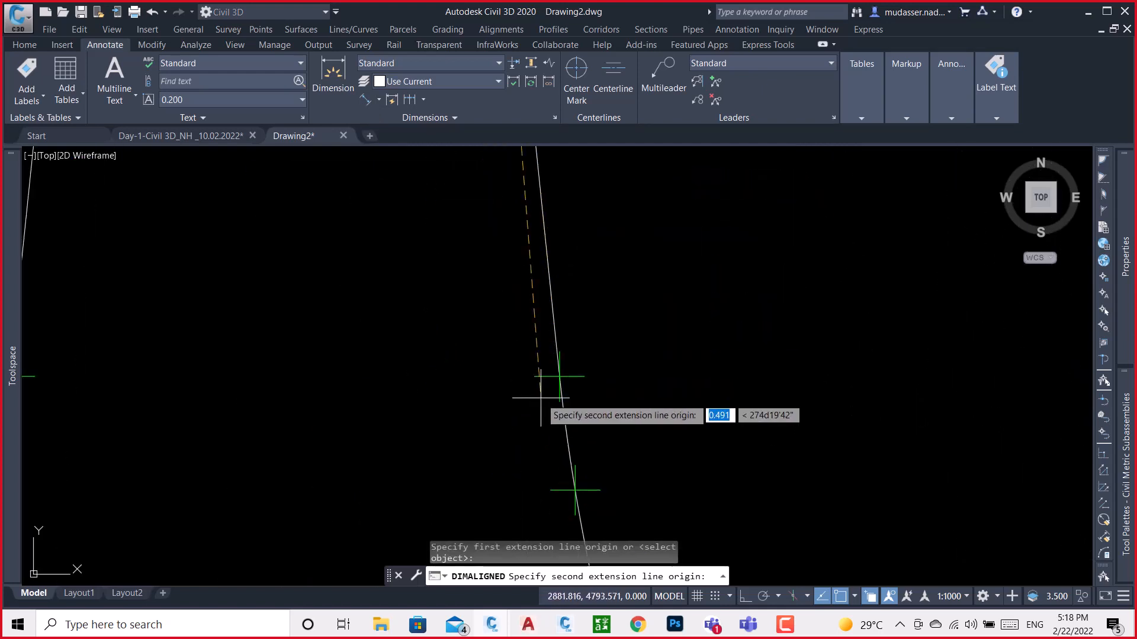
left_click(559, 375)
scroll(554, 385, "down", 5)
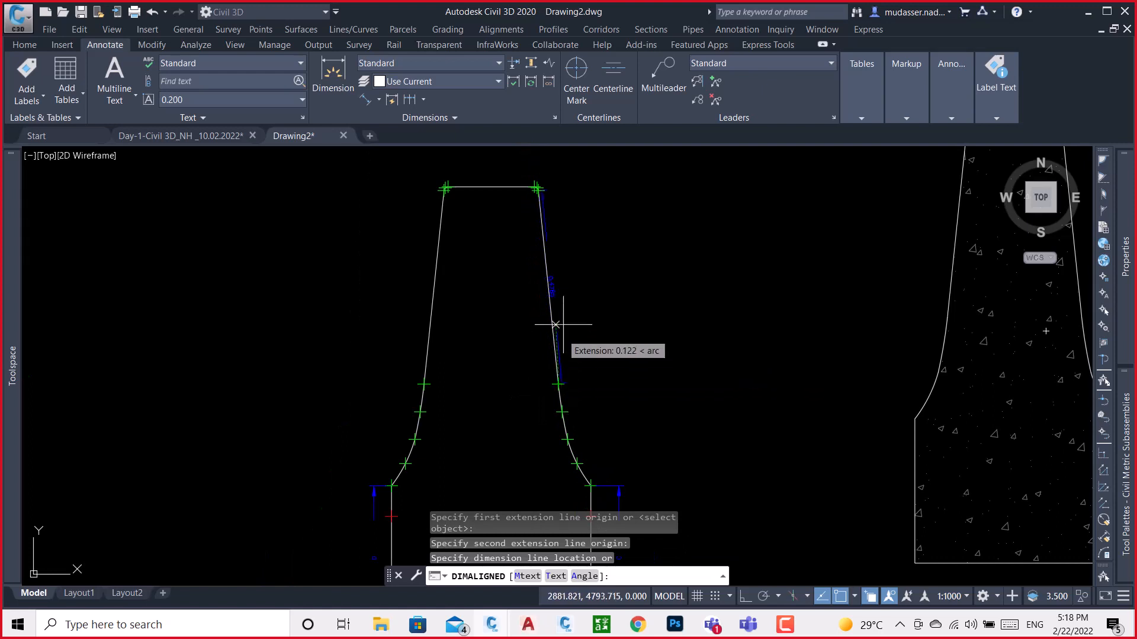
left_click(583, 285)
scroll(584, 285, "down", 3)
Replace the text of the right sloped face's dimension with a parameter letter
scroll(583, 285, "up", 2)
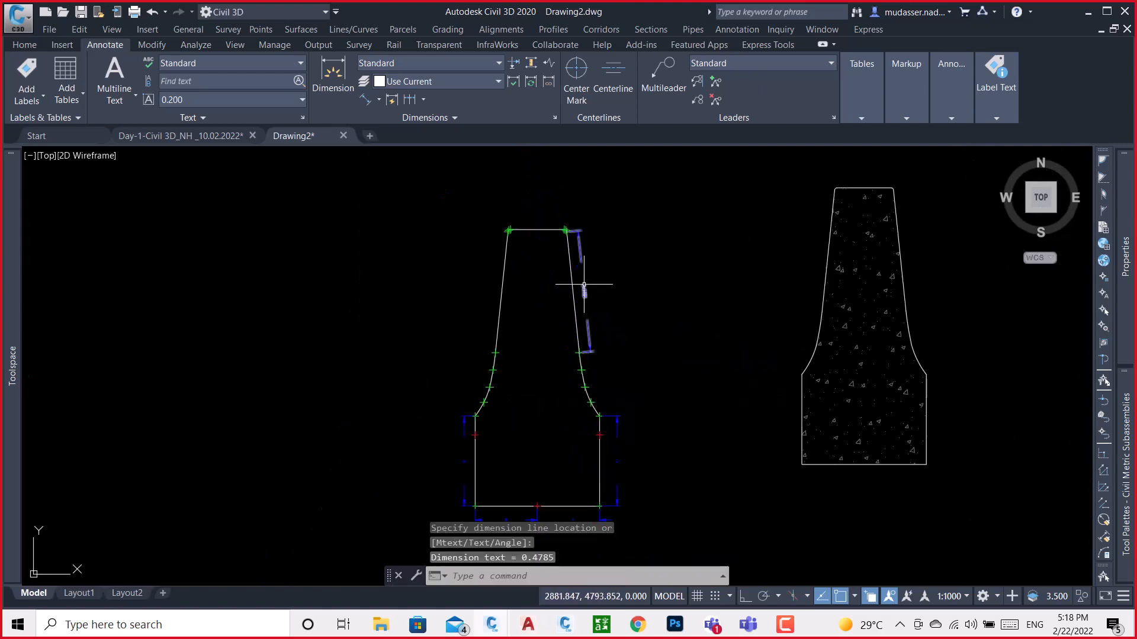
scroll(585, 281, "up", 5)
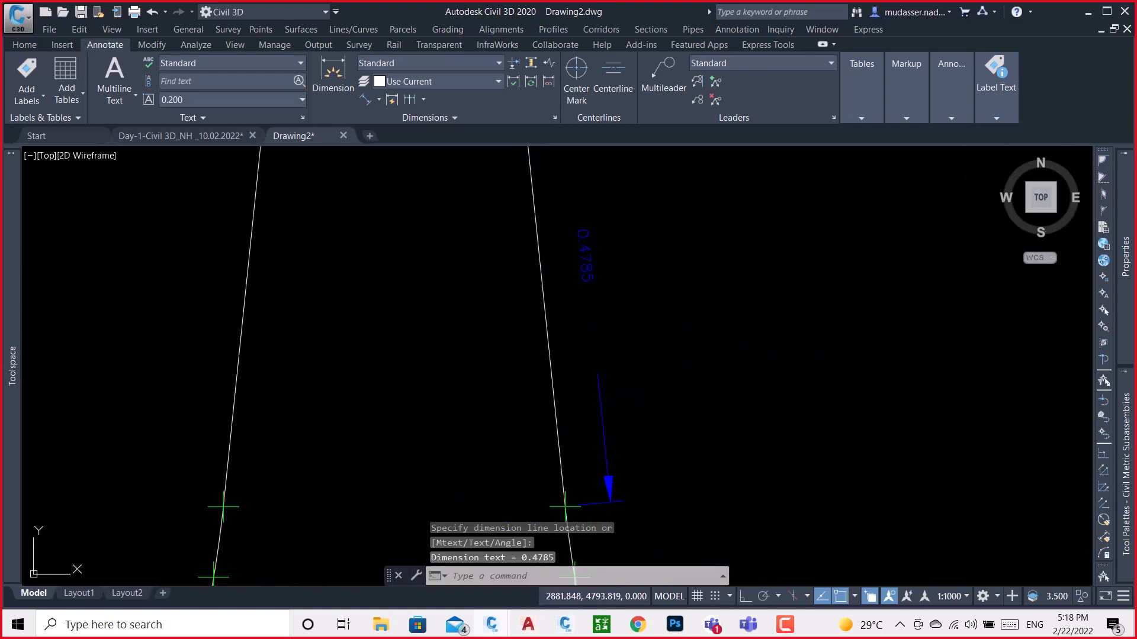
left_click(585, 254)
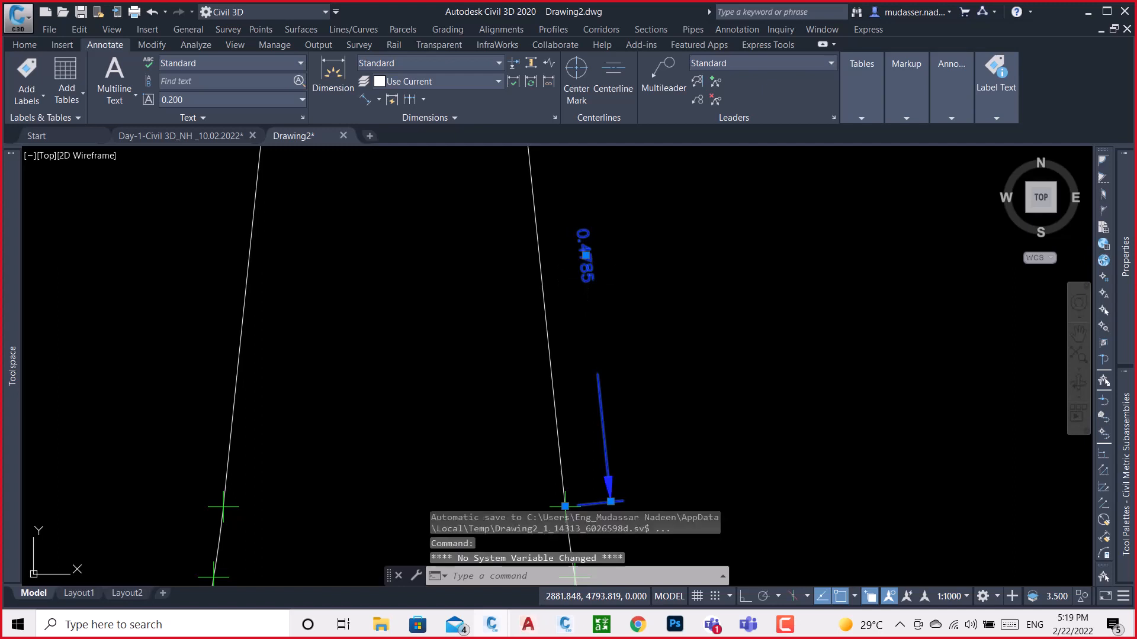
double_click(585, 256)
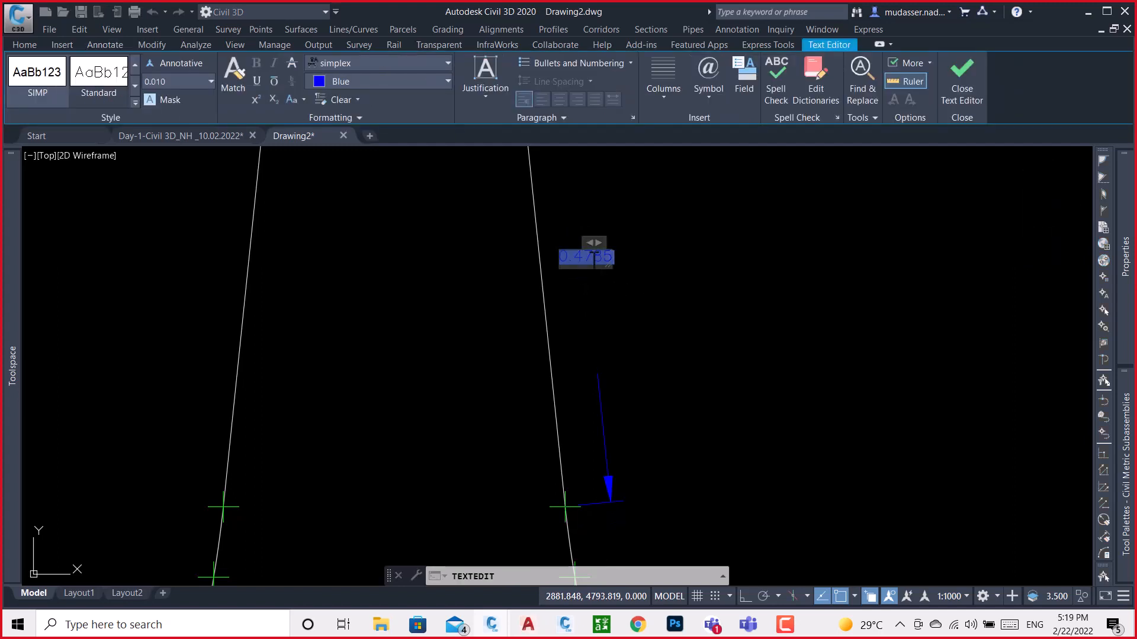
left_click(647, 274)
scroll(604, 266, "down", 5)
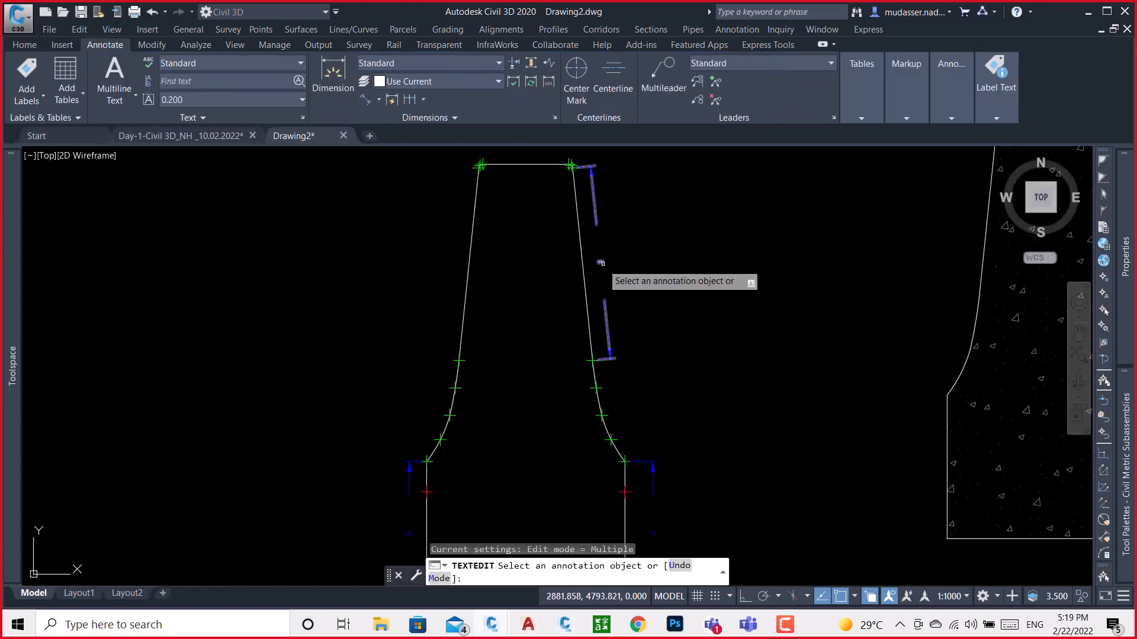
key("Escape")
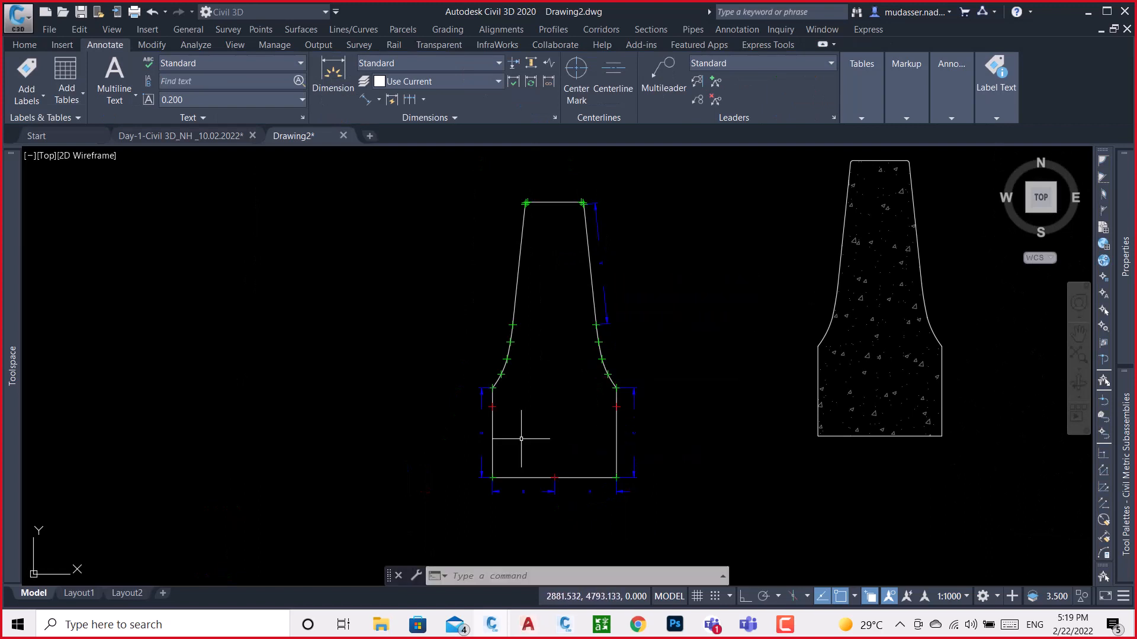
Delete the vertical dimension on the left side of the barrier base
scroll(482, 425, "up", 4)
left_click(484, 372)
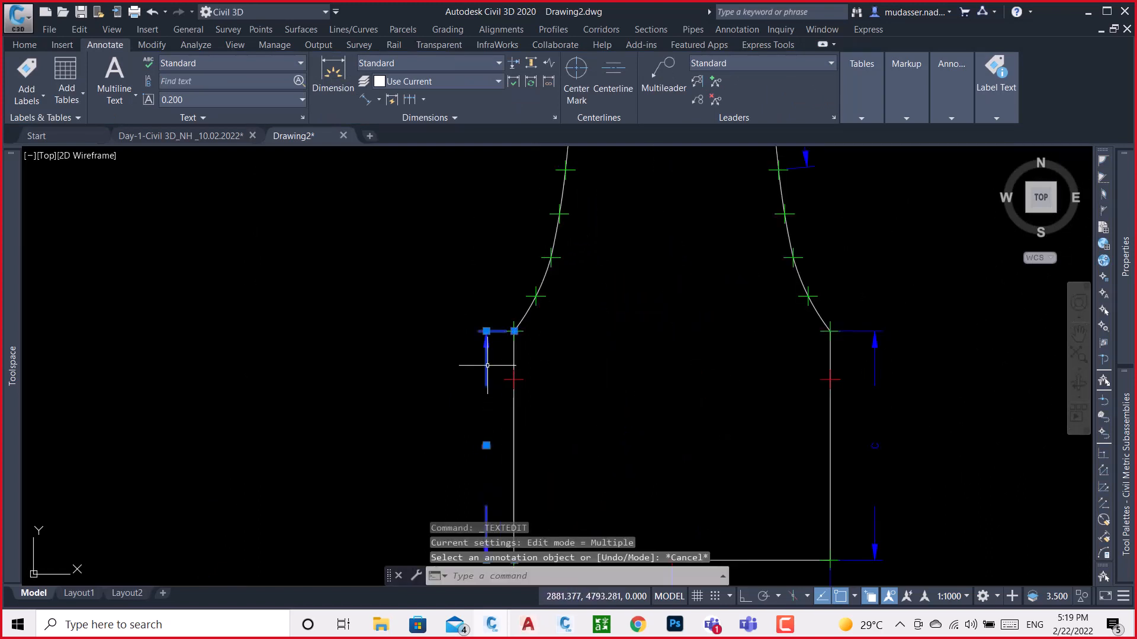
key("Delete")
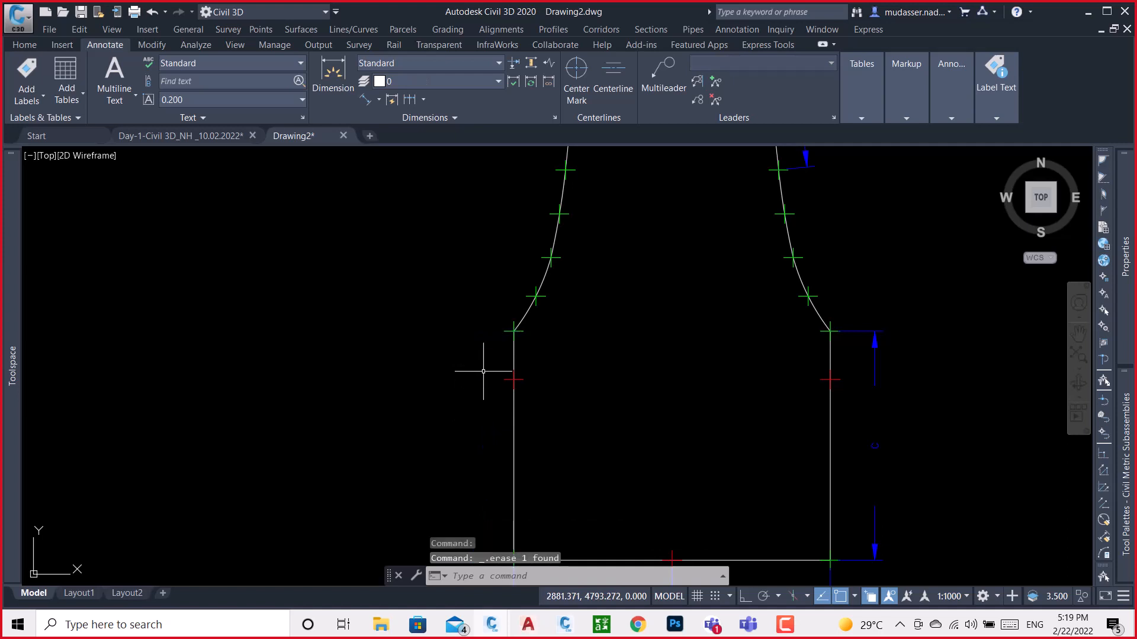
scroll(743, 406, "down", 3)
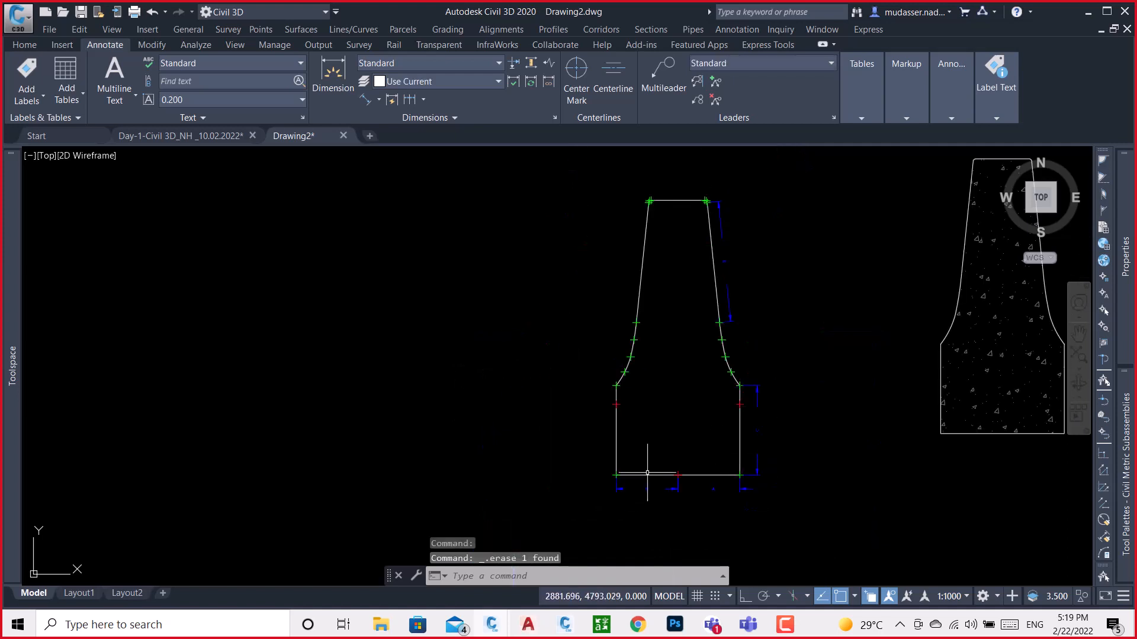
Change the text of the aligned dimension on the barrier's right sloped face to the parameter letter D
scroll(729, 254, "up", 5)
left_click(733, 255)
mouse_move(734, 256)
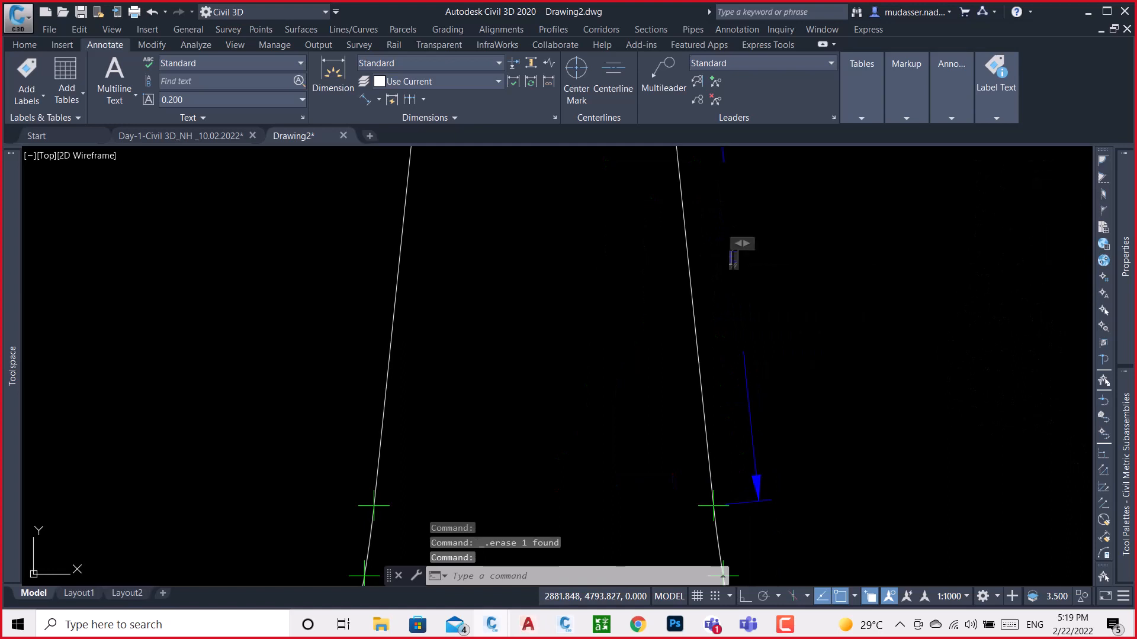
double_click(731, 261)
left_click(731, 262)
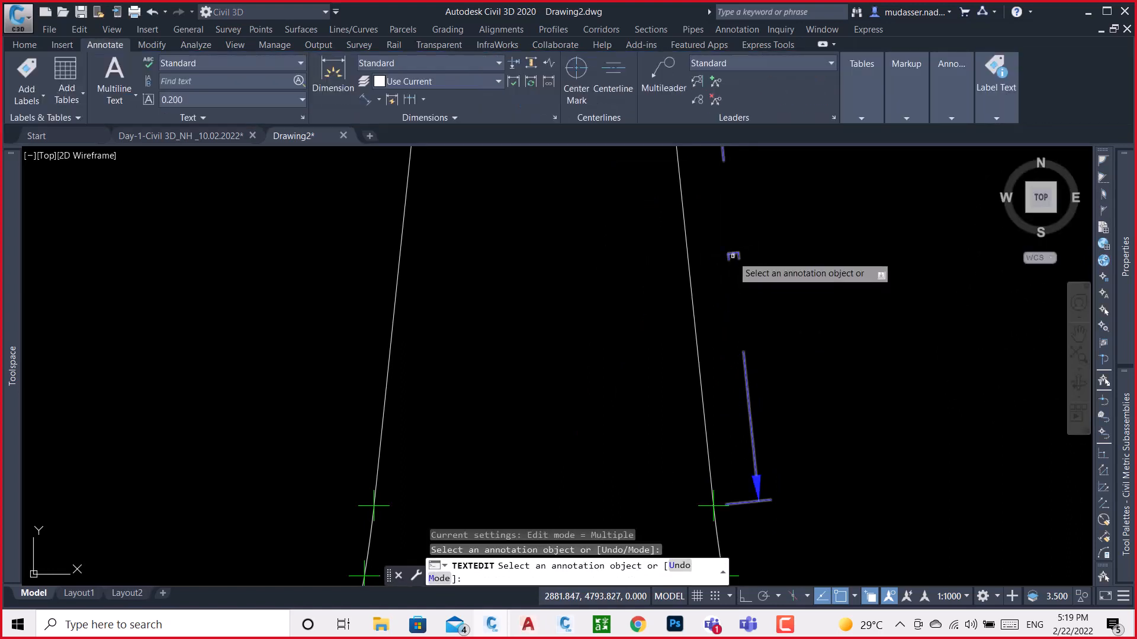
left_click(733, 257)
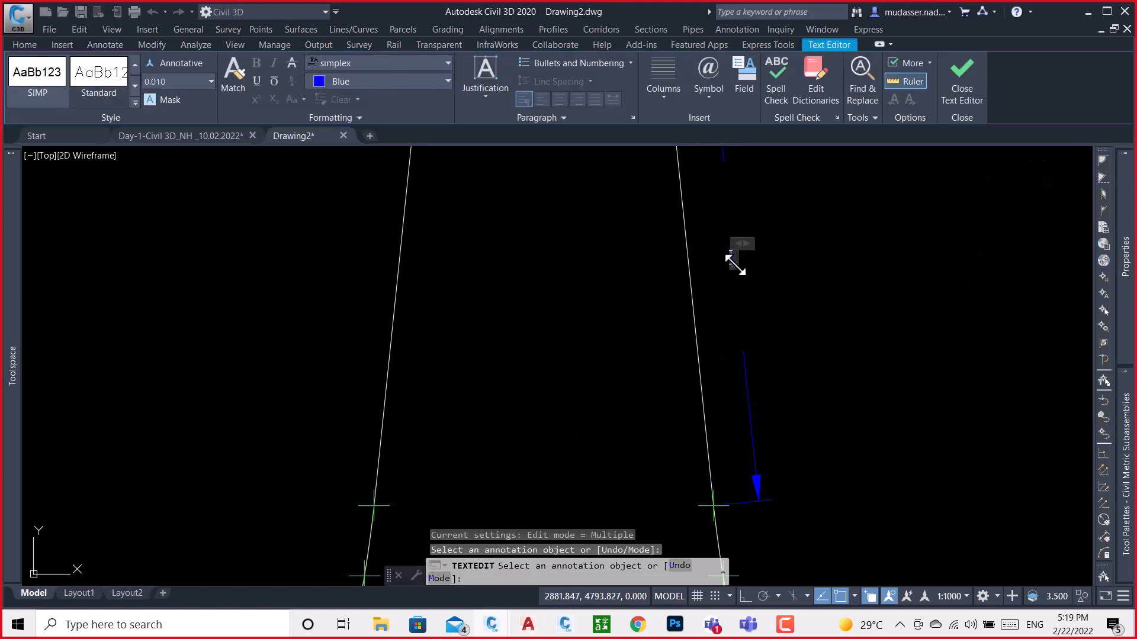
left_click_drag(744, 244, 727, 258)
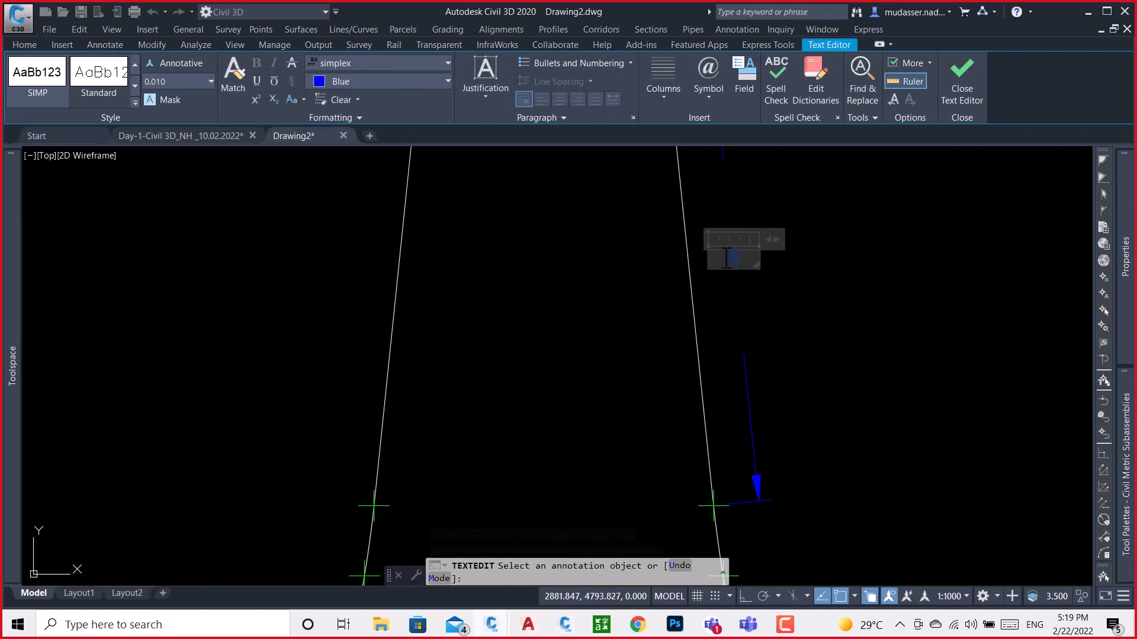
left_click(834, 296)
key("Escape")
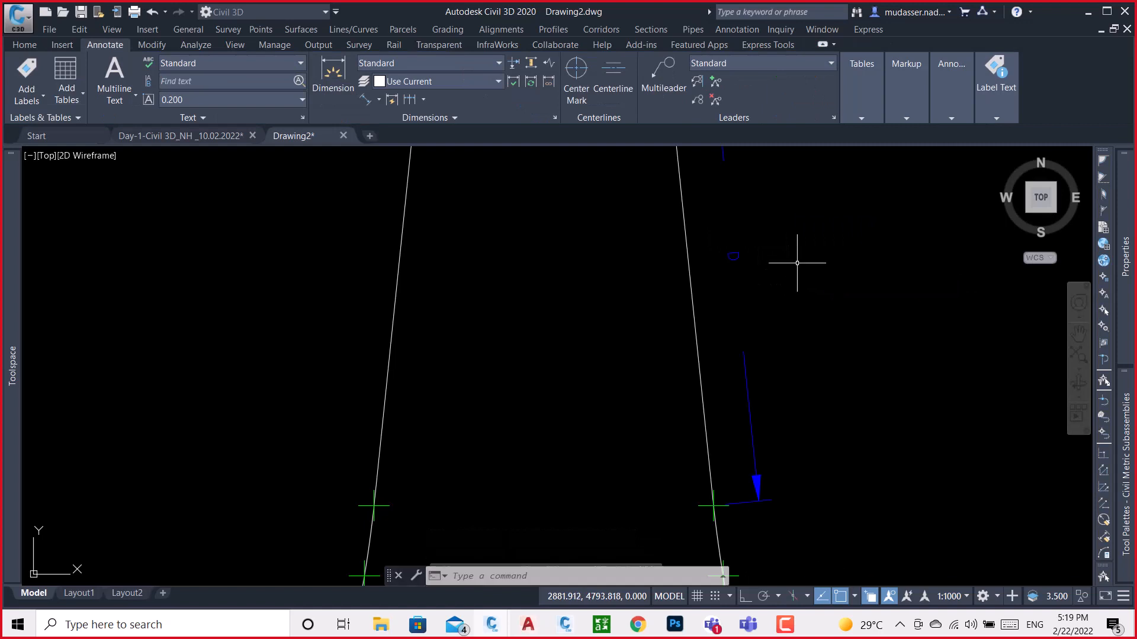
scroll(720, 270, "down", 8)
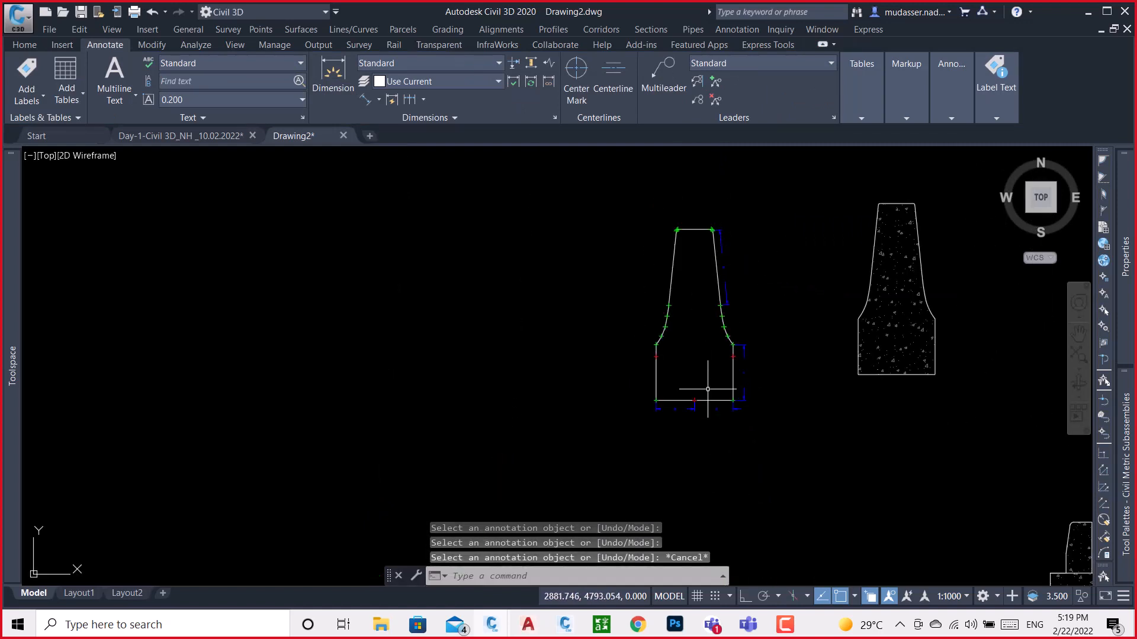
Save the drawing as BRAIOR in the irshad india folder in AutoCAD 2018 Drawing format
middle_click_drag(693, 328, 665, 322)
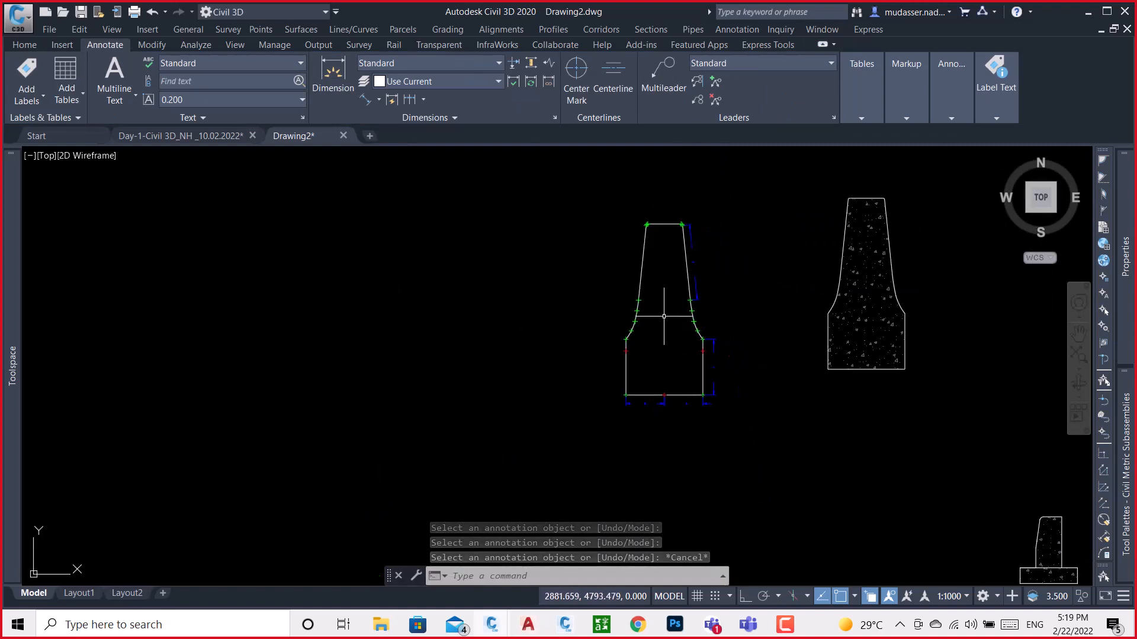
key("ctrl+s")
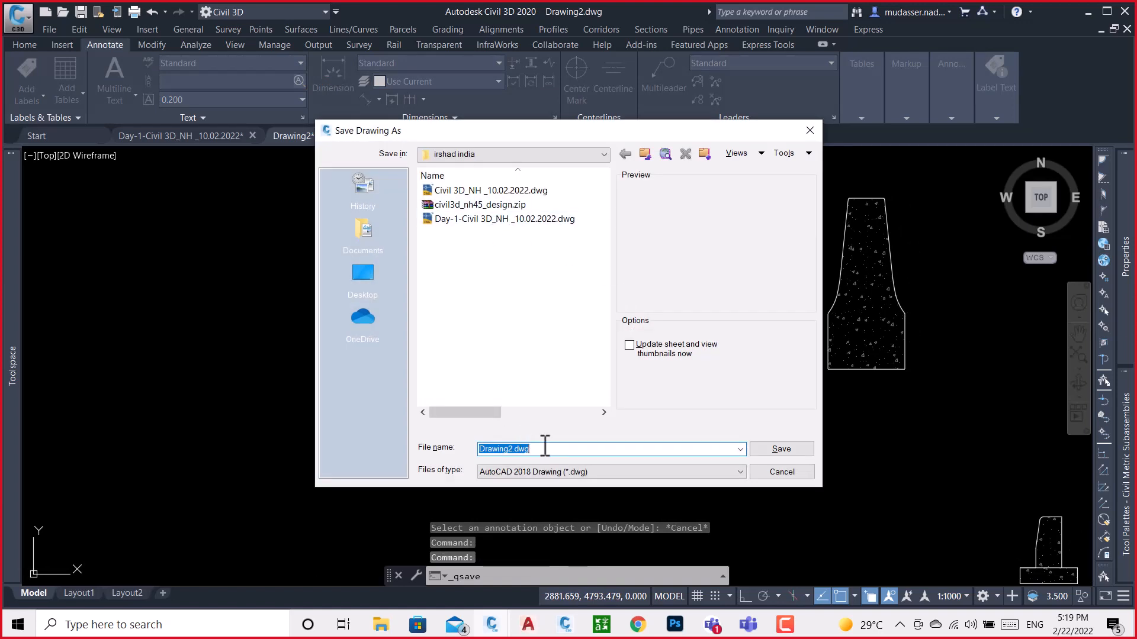
left_click_drag(541, 446, 462, 441)
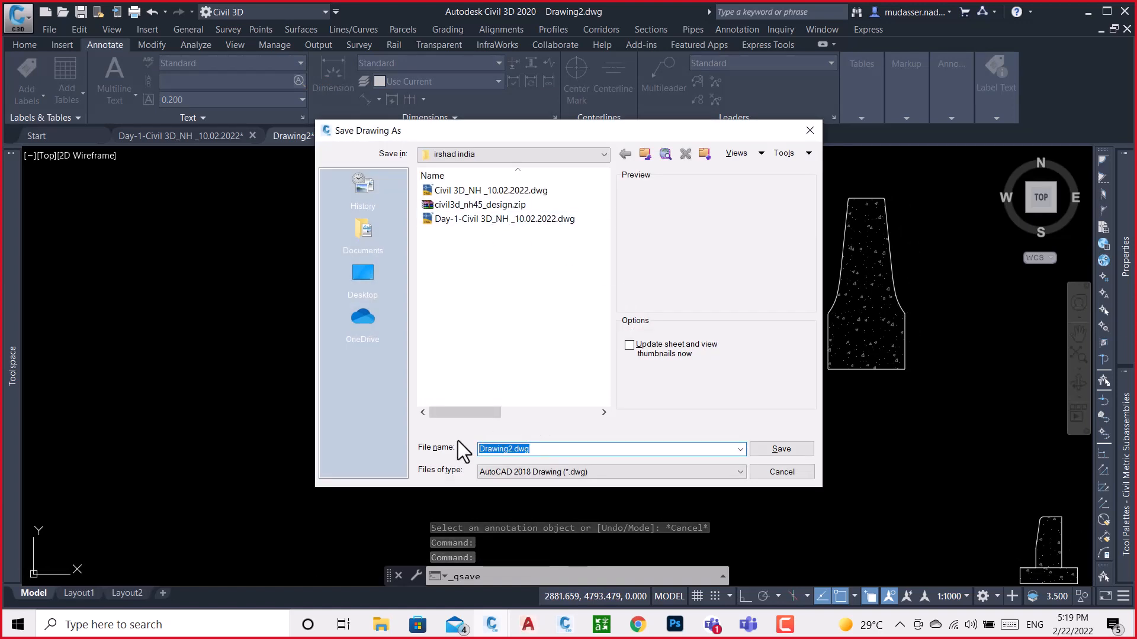
type("BRAIOR")
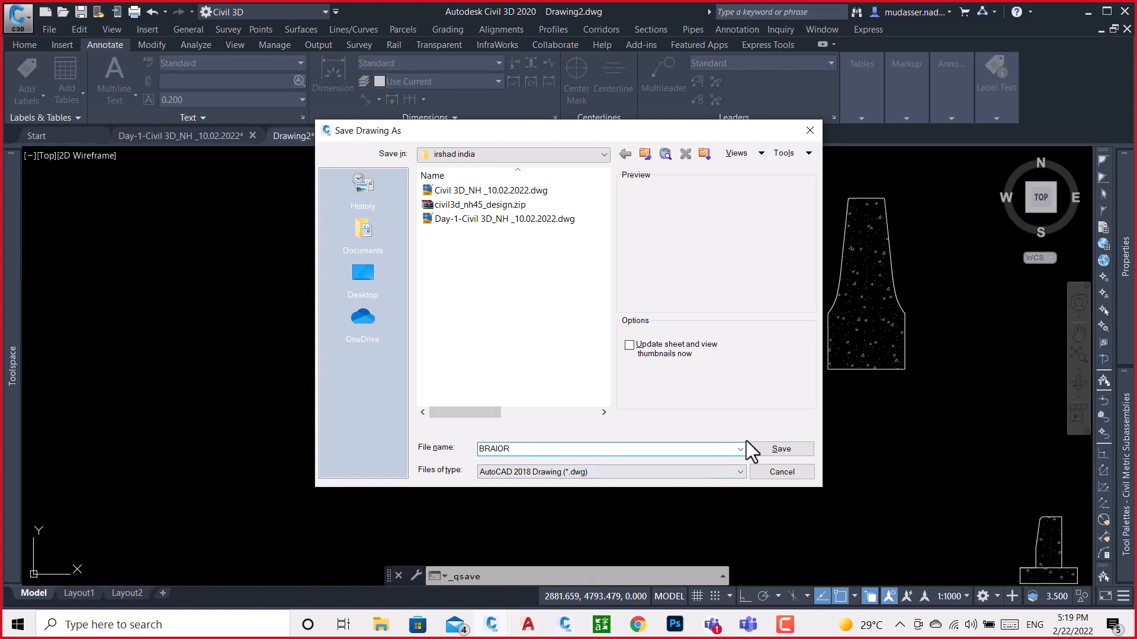
left_click(770, 449)
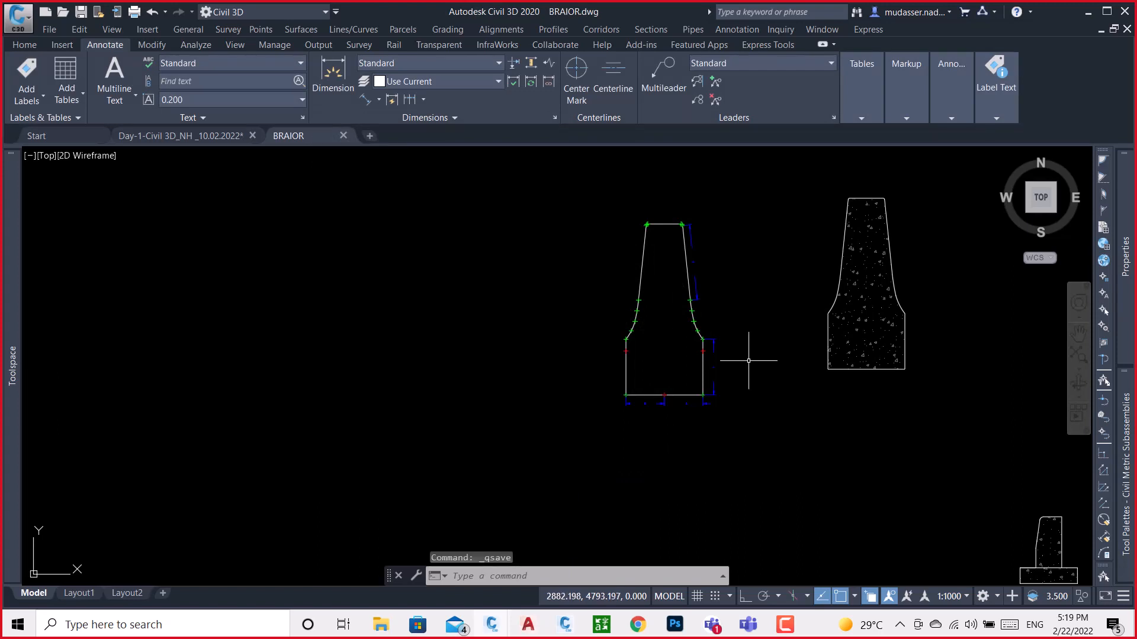
Set a UCS with its origin at the barrier base's midpoint, X axis through the base's right corner and Y straight up with Ortho on
scroll(664, 398, "up", 4)
scroll(654, 386, "up", 5)
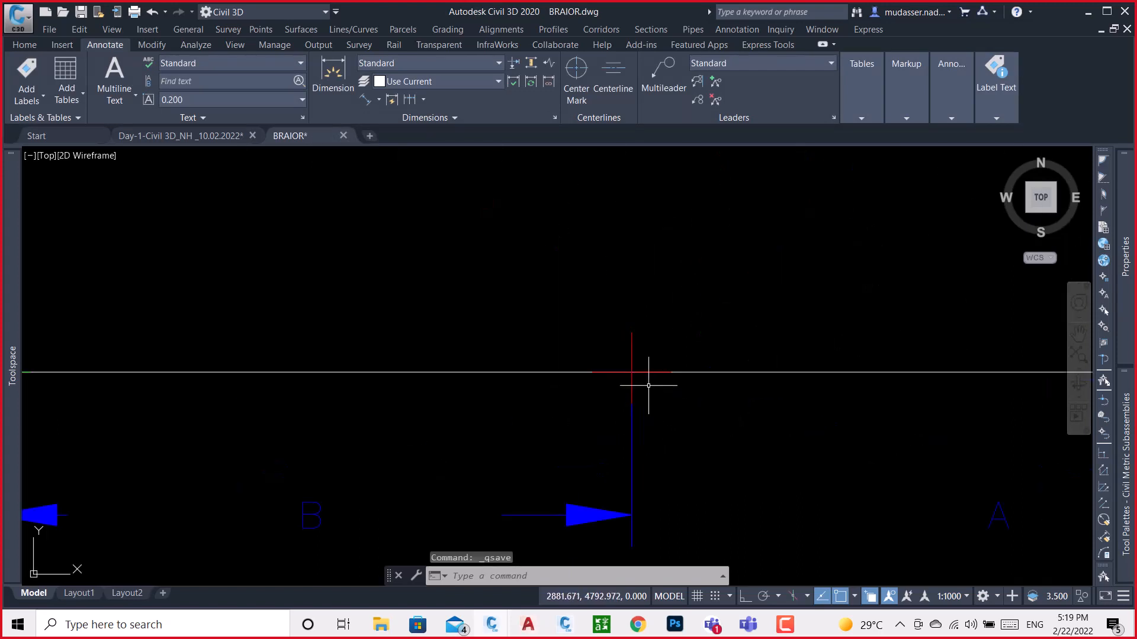
scroll(660, 331, "down", 5)
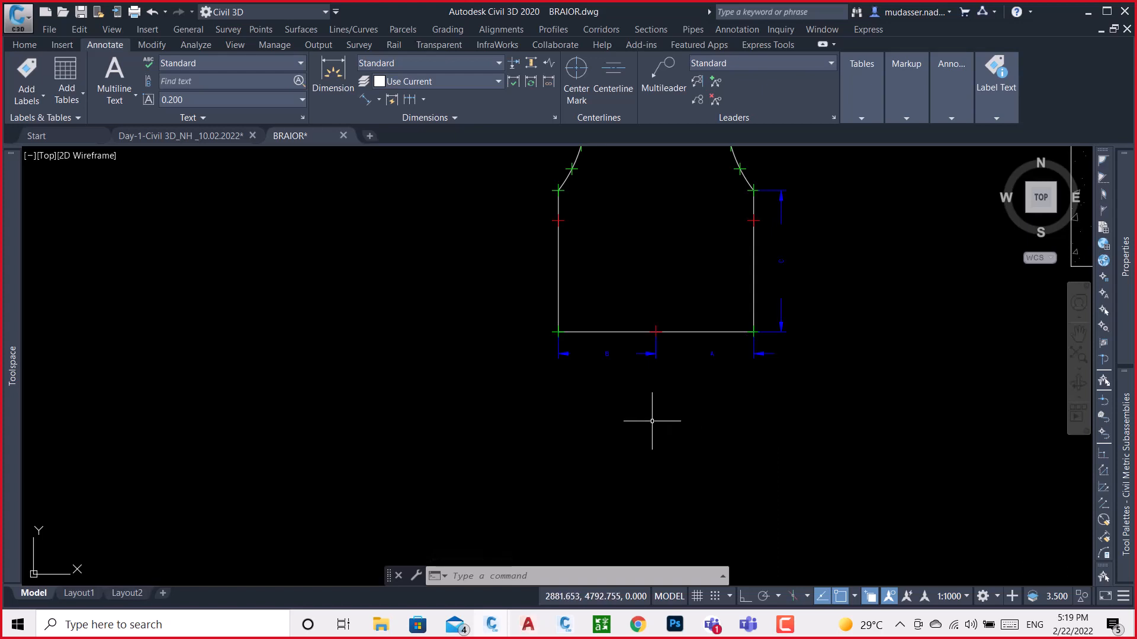
type("UCS")
key("Return")
scroll(651, 343, "up", 6)
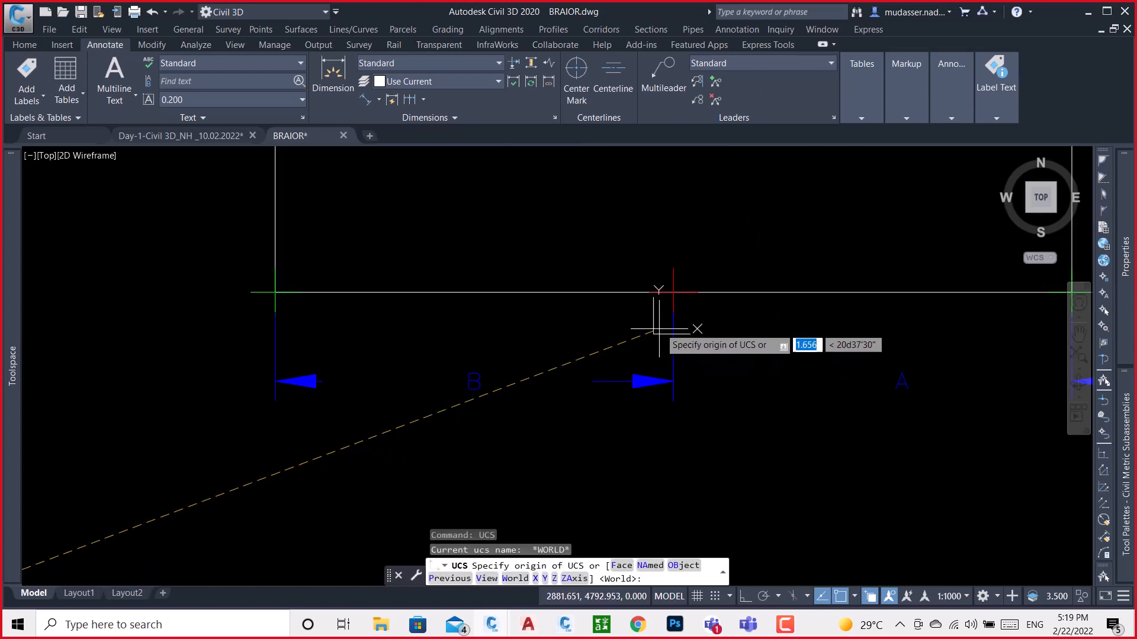
left_click(673, 292)
scroll(657, 315, "down", 2)
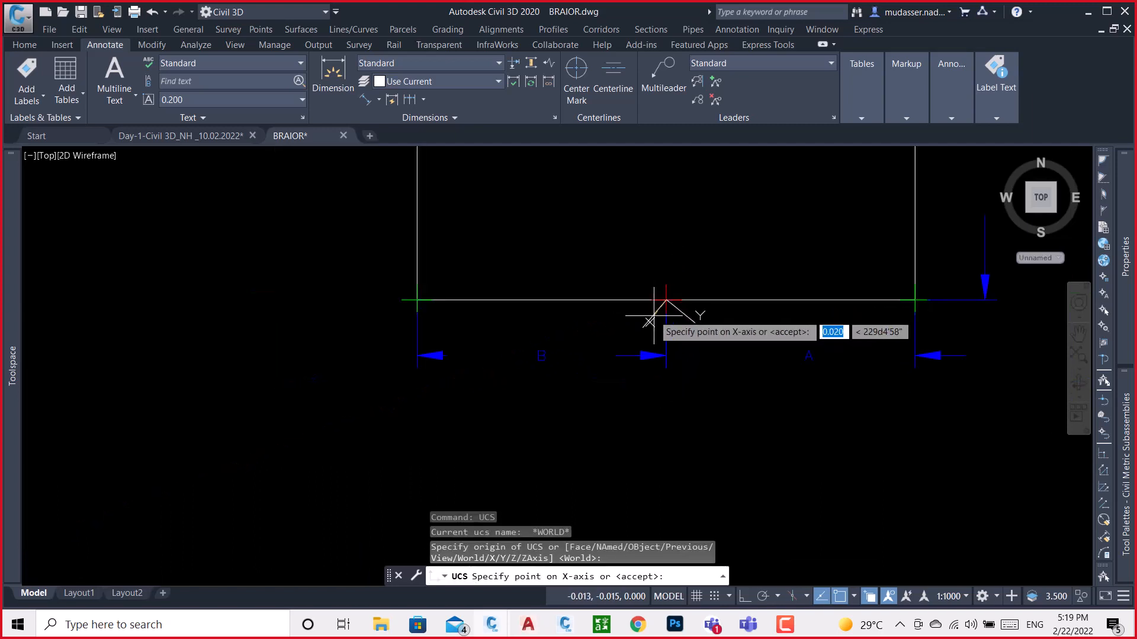
left_click(911, 300)
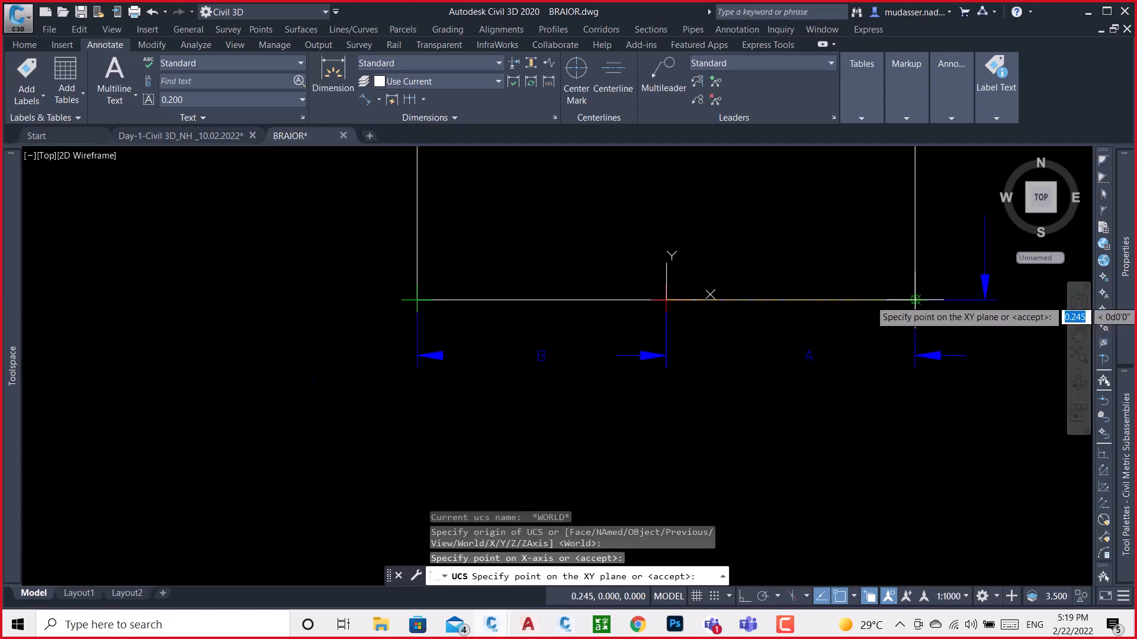
scroll(722, 359, "down", 4)
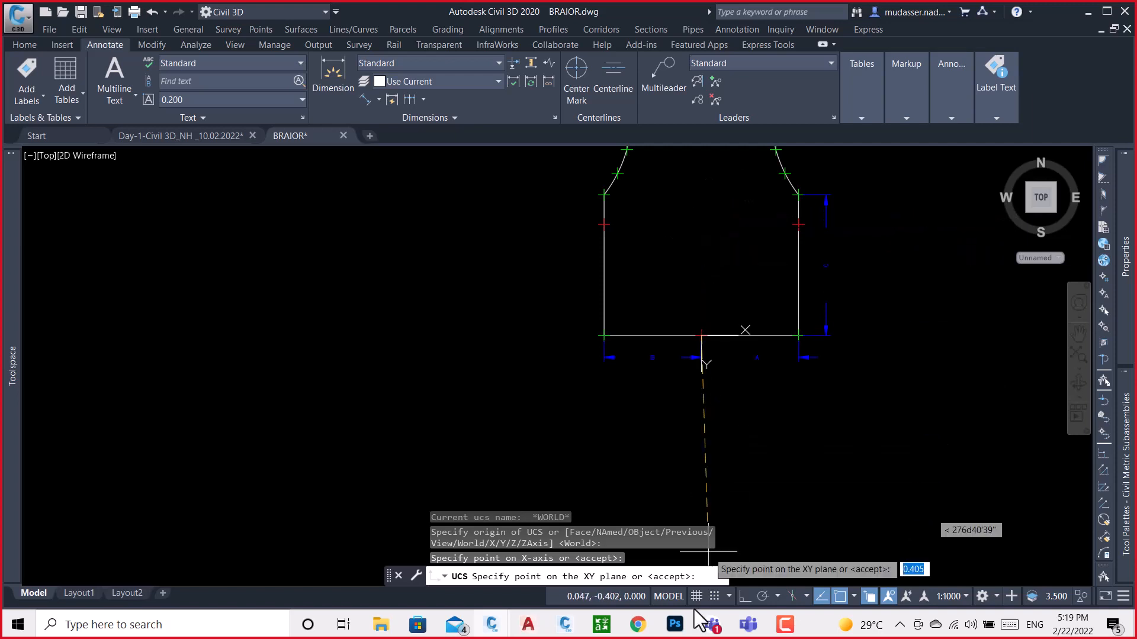
left_click(740, 598)
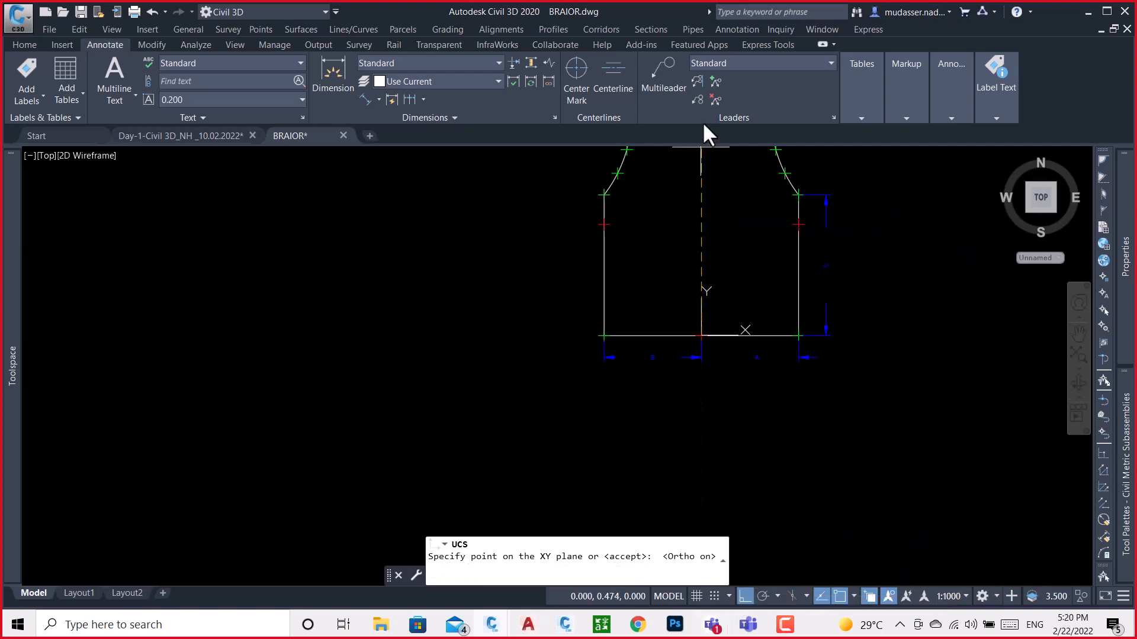
left_click(698, 177)
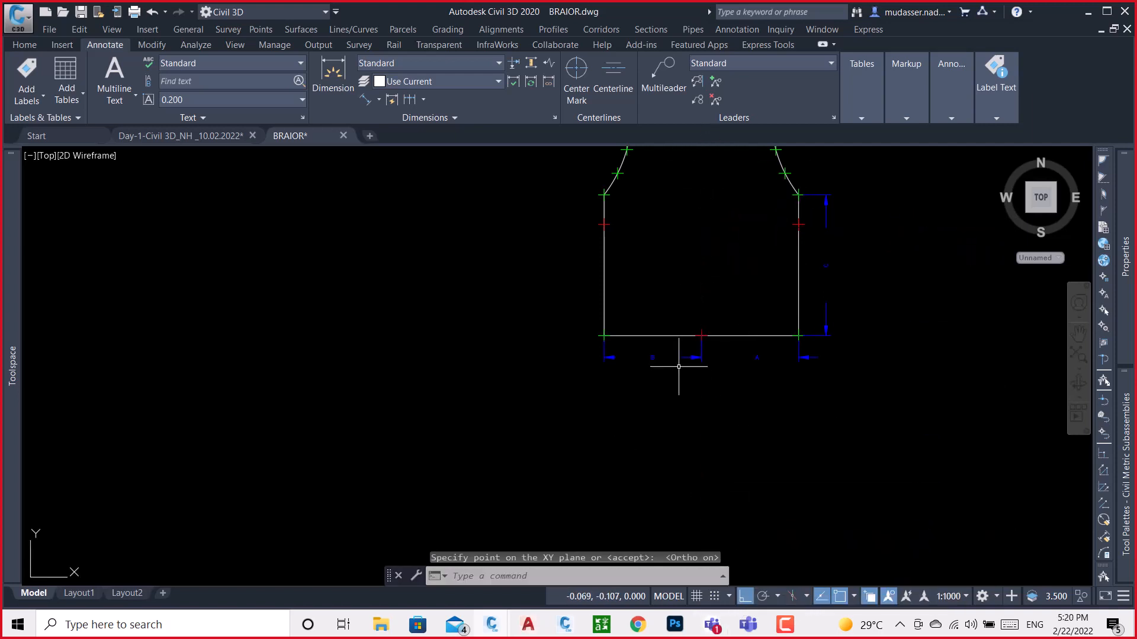
Check the base midpoint marker's coordinates against the new UCS origin, and save the drawing
scroll(715, 314, "up", 4)
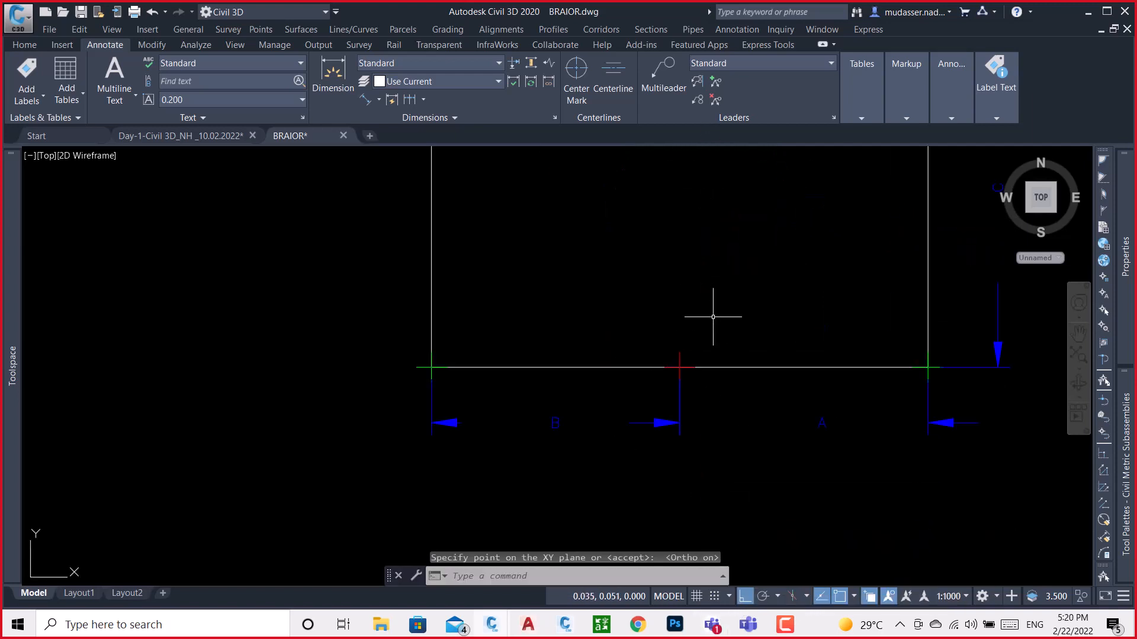
left_click(679, 367)
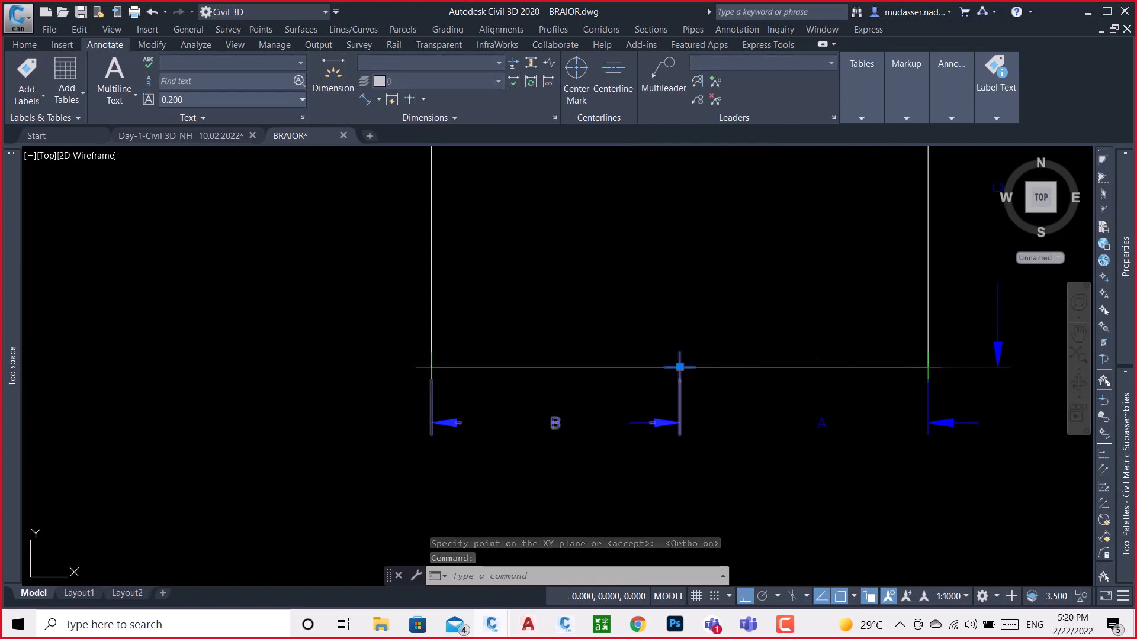
key("Escape")
scroll(570, 379, "down", 2)
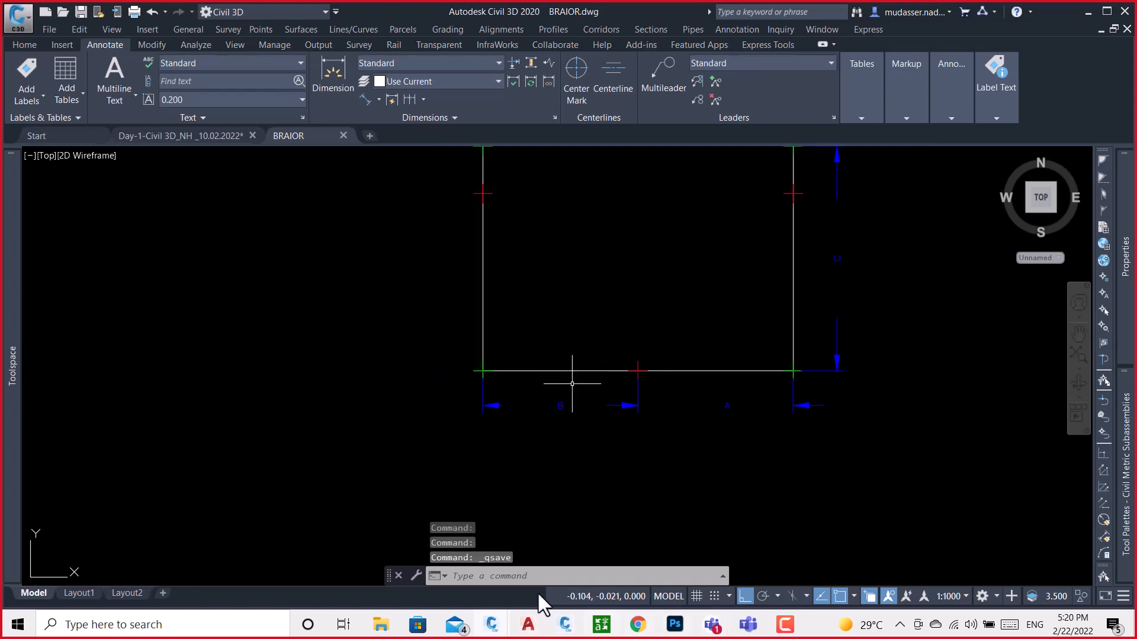
Switch to Subassembly Composer and add a Point element directly below Start in the flowchart
left_click(565, 625)
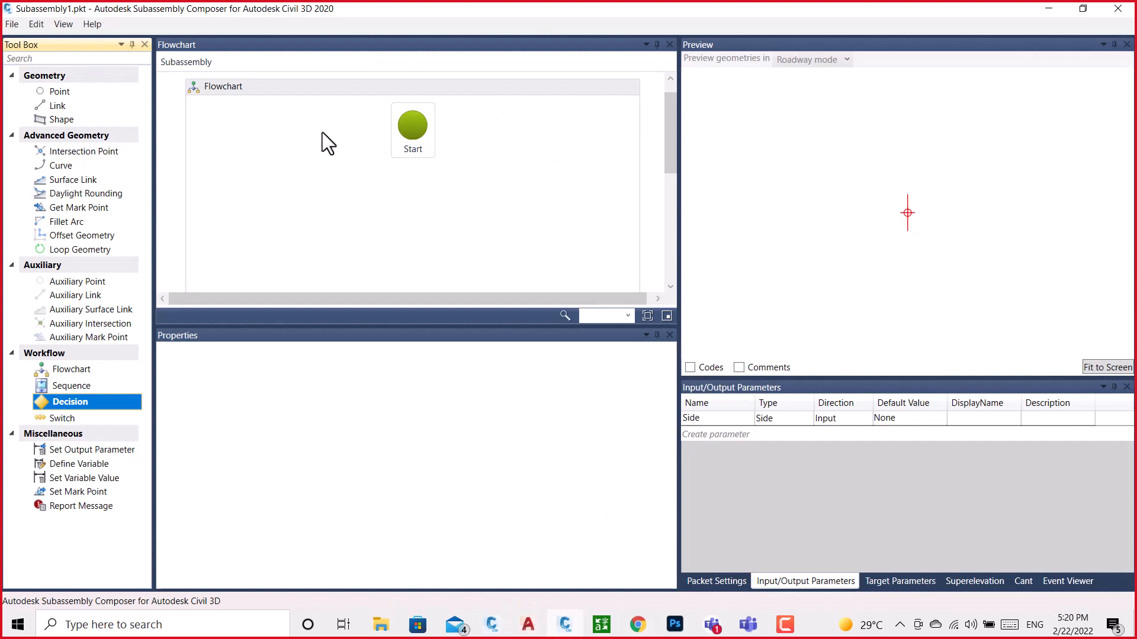
left_click_drag(58, 91, 414, 186)
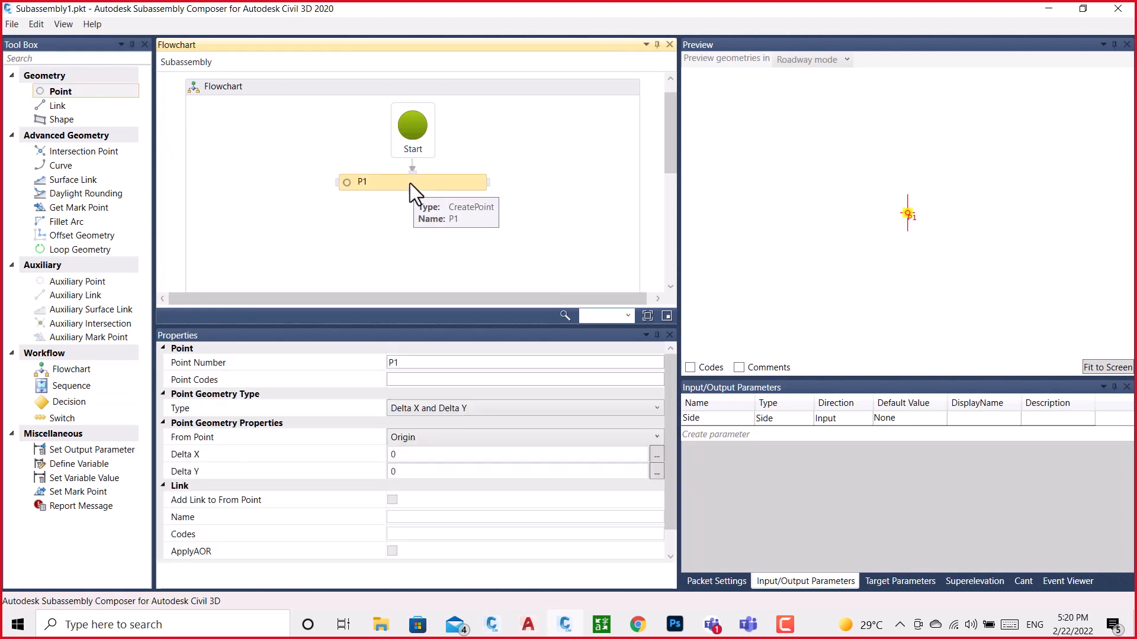
scroll(409, 183, "down", 4)
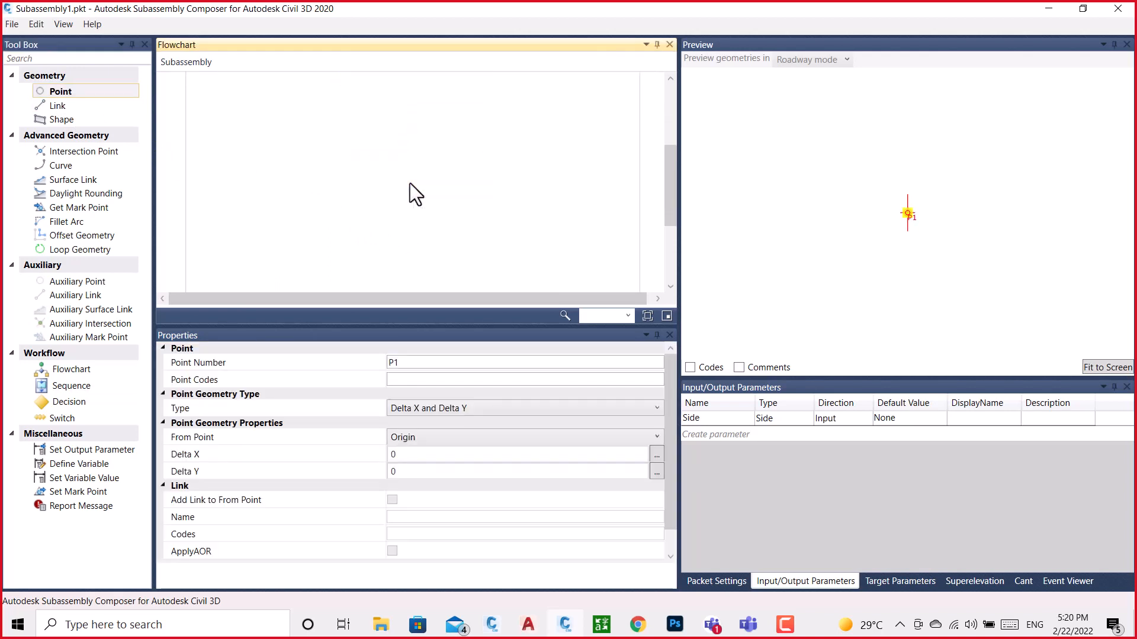
scroll(410, 183, "up", 2)
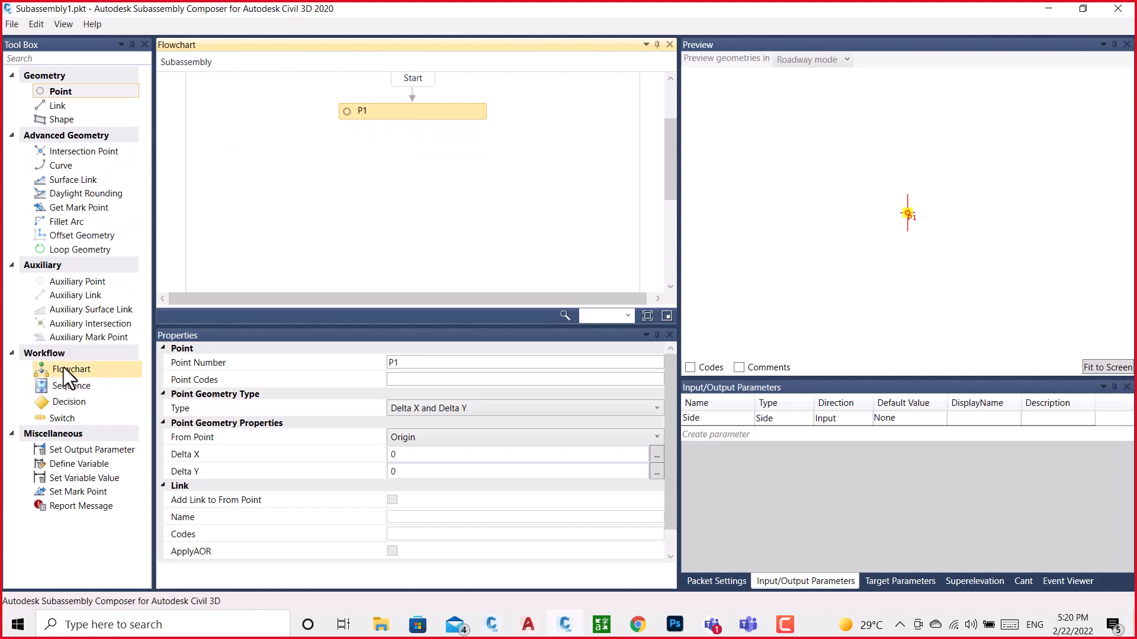
Add a nested Flowchart element below P1, connected from it, and name it Barior
left_click_drag(64, 369, 308, 230)
scroll(308, 229, "up", 4)
scroll(308, 230, "down", 4)
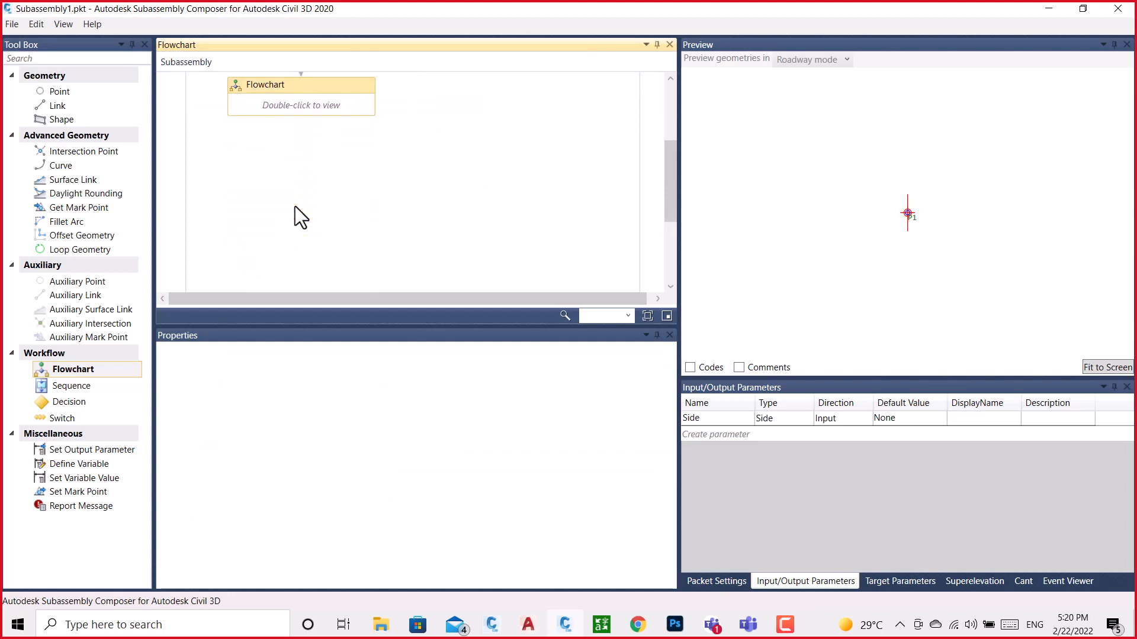
scroll(295, 206, "up", 3)
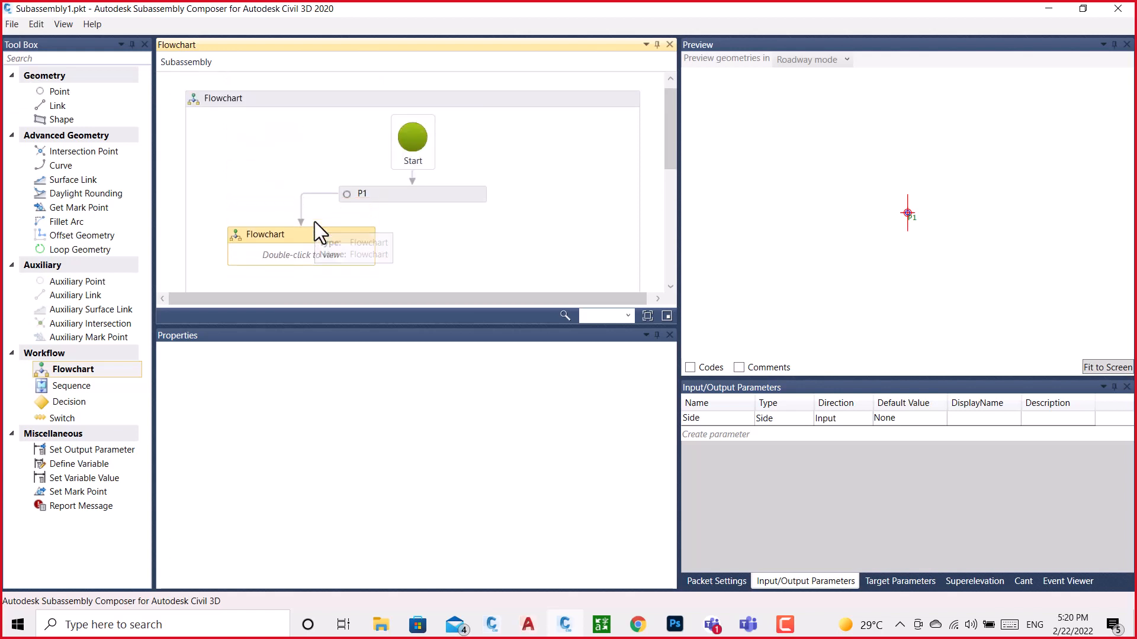
scroll(350, 155, "down", 1)
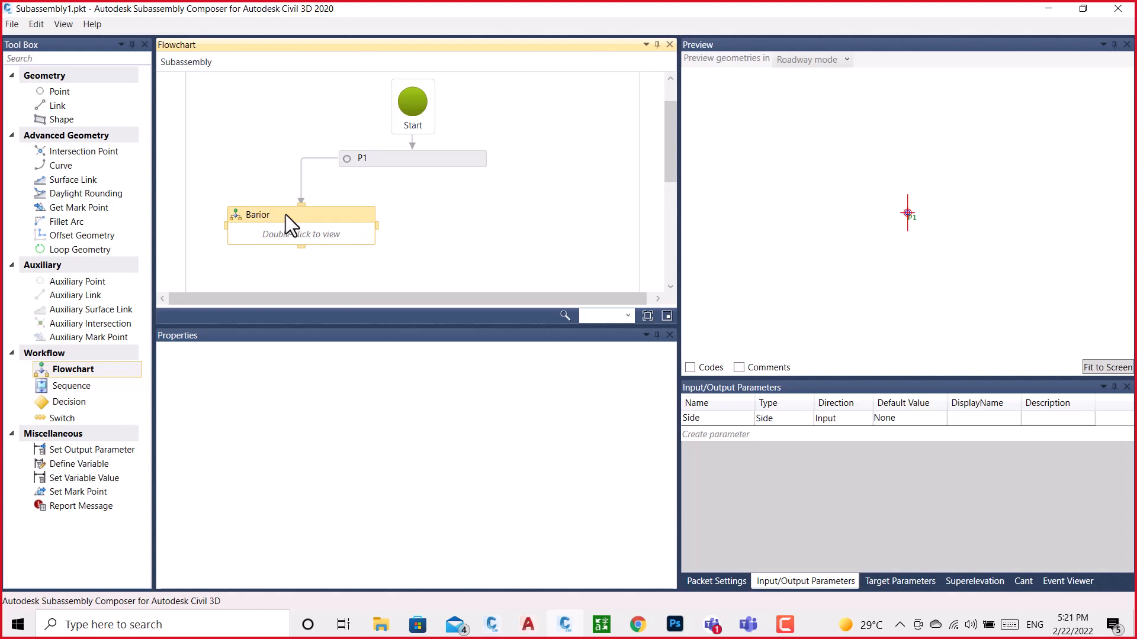
left_click(445, 190)
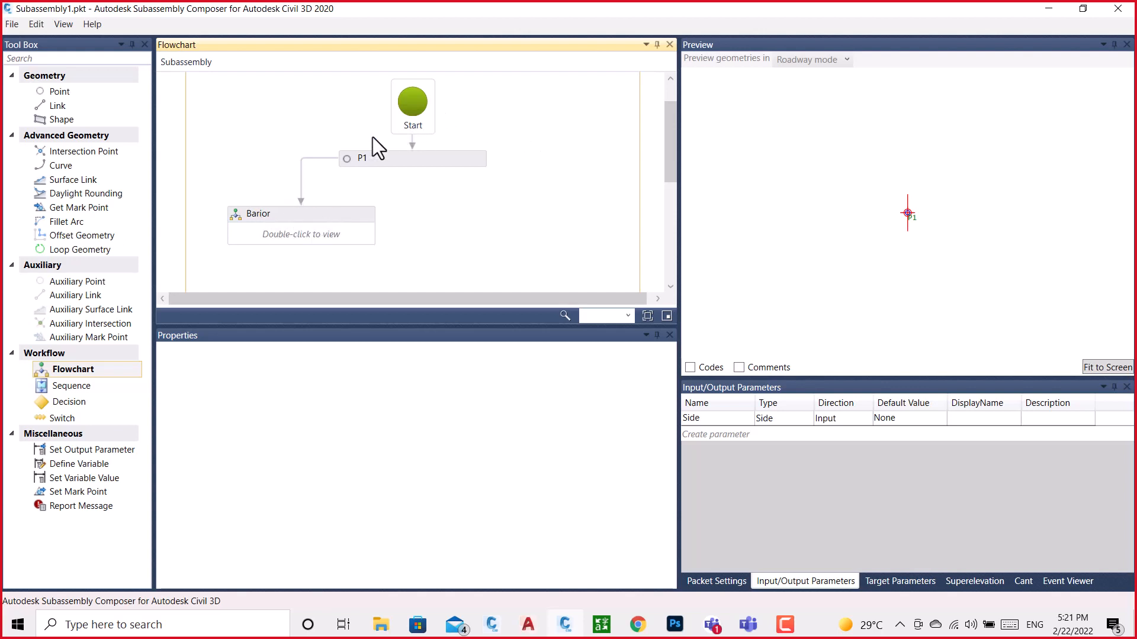
Set the subassembly name in the packet settings to Multipale_Object
left_click(731, 586)
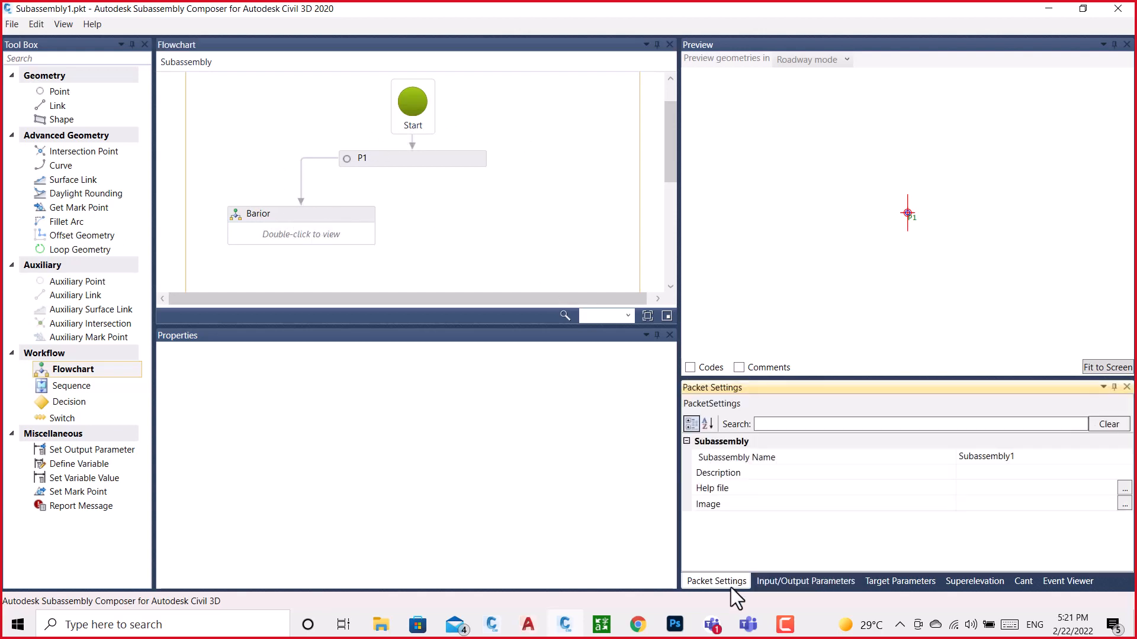
left_click(1030, 457)
left_click(916, 457)
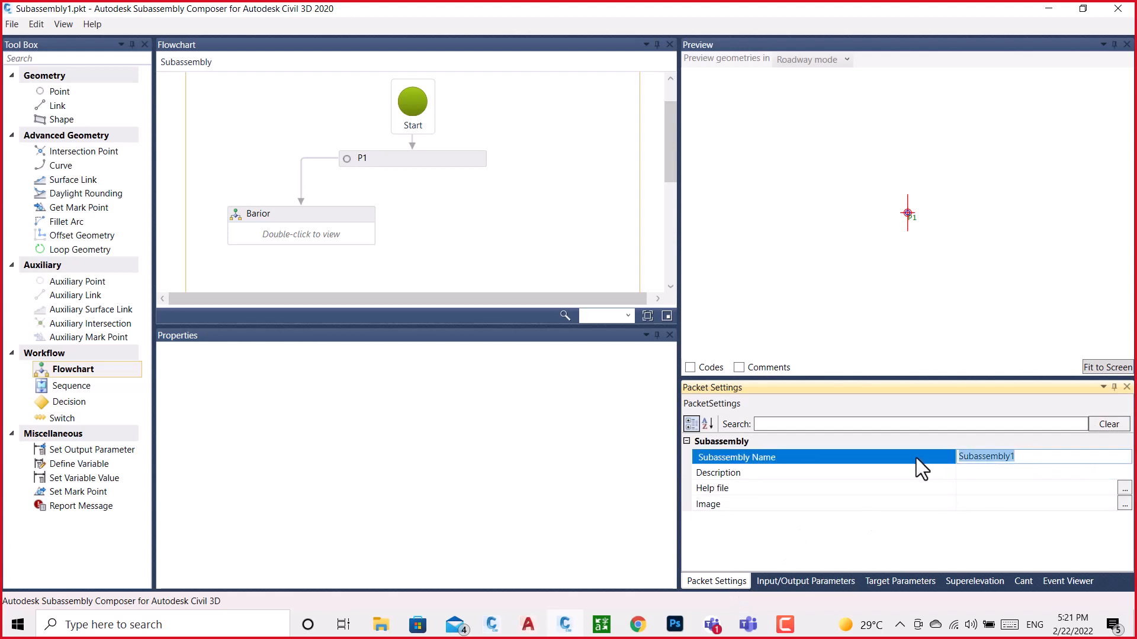
key("BackSpace")
type("Ba")
key("BackSpace")
key("BackSpace")
type("Multipale_Object")
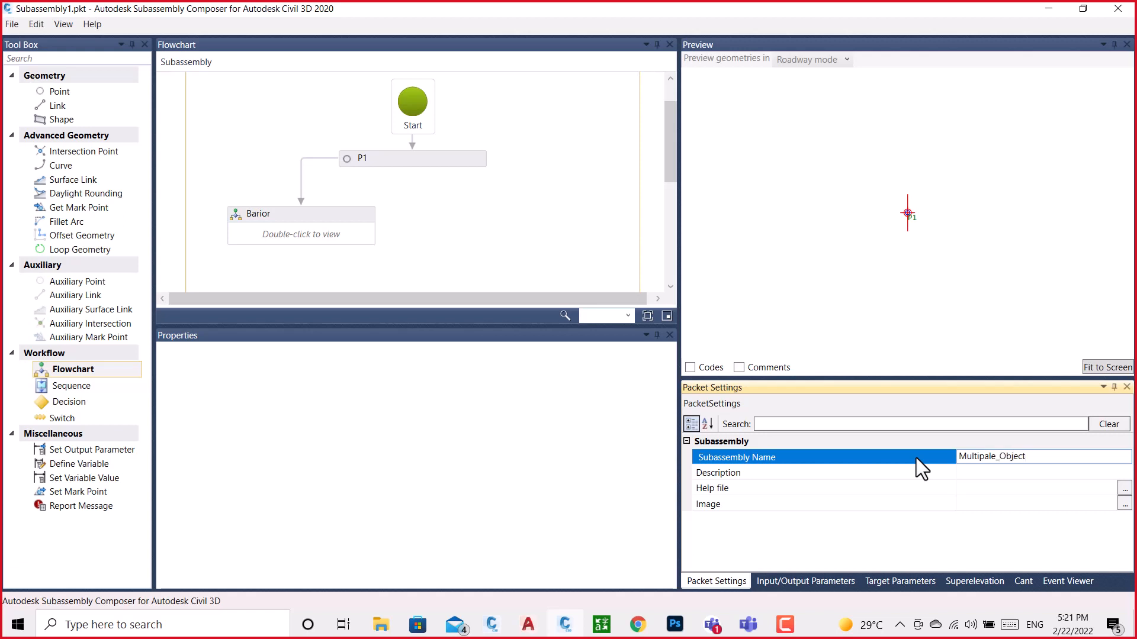
Save the packet file as Multipale_Object in the Subassembly Composser Lecture folder, and open the nested Barior flowchart
left_click_drag(1029, 459, 957, 478)
key("ctrl+c")
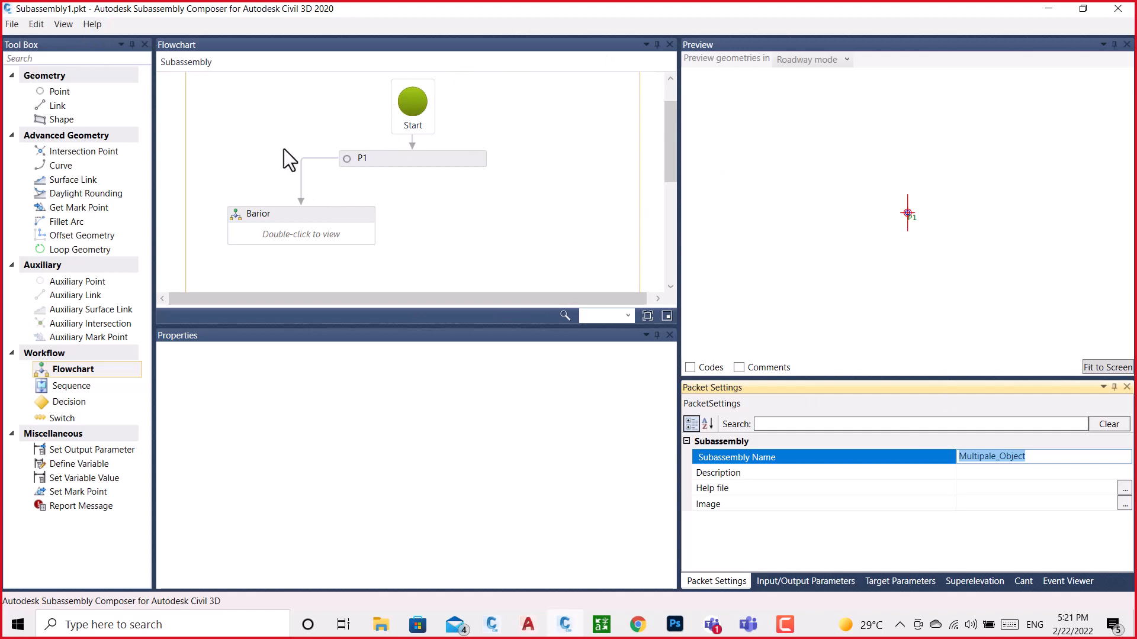
left_click(17, 24)
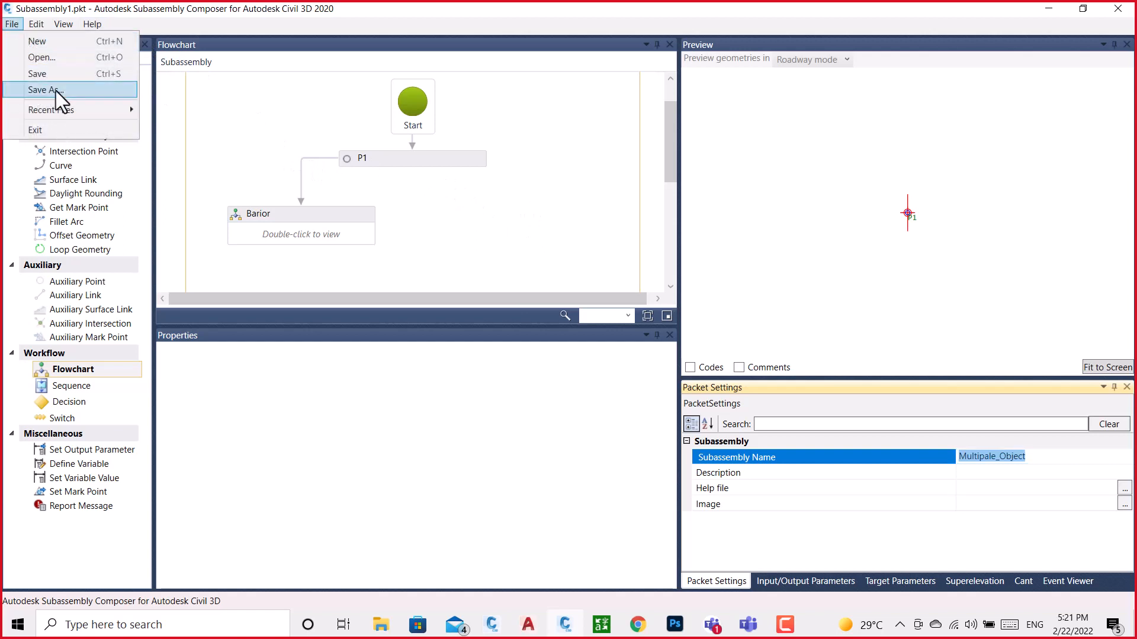
left_click(55, 91)
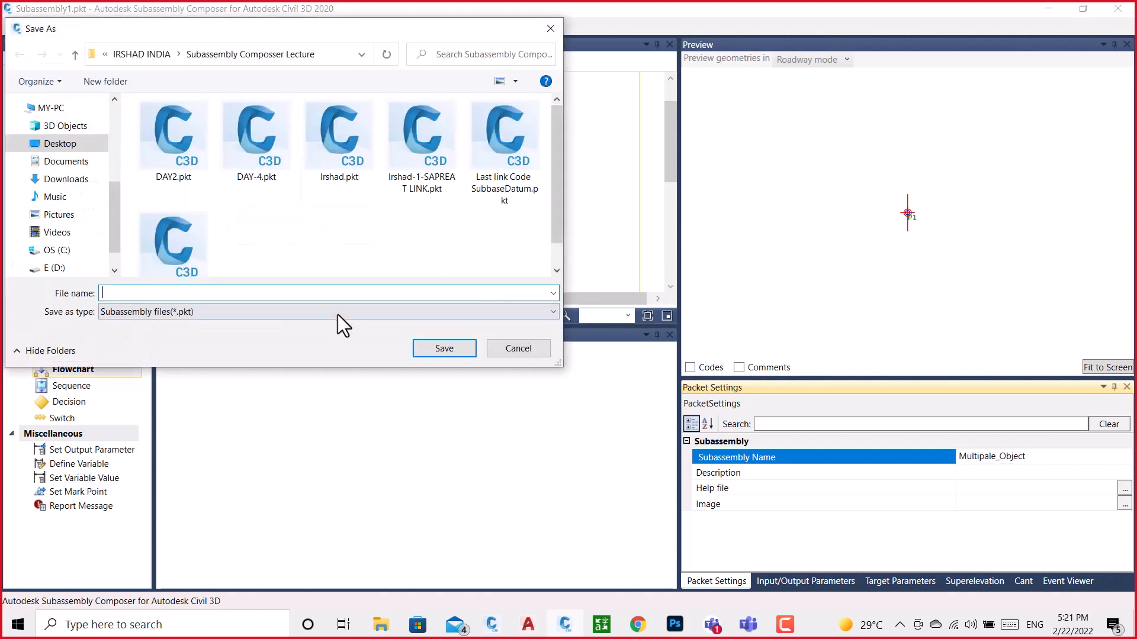
key("ctrl+v")
left_click(419, 348)
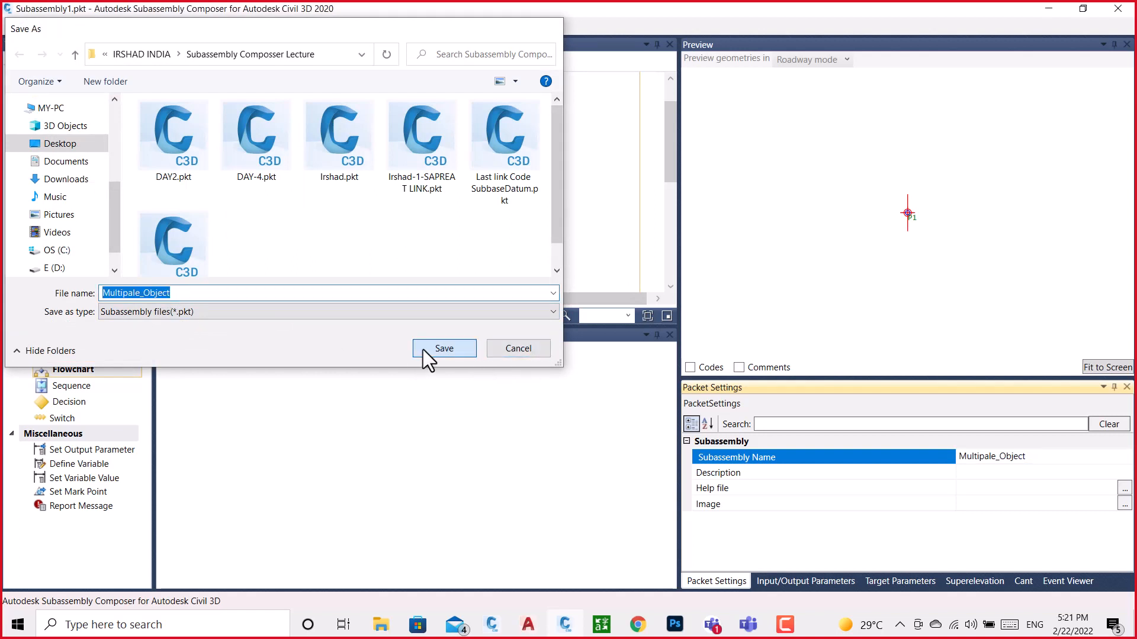
left_click(429, 188)
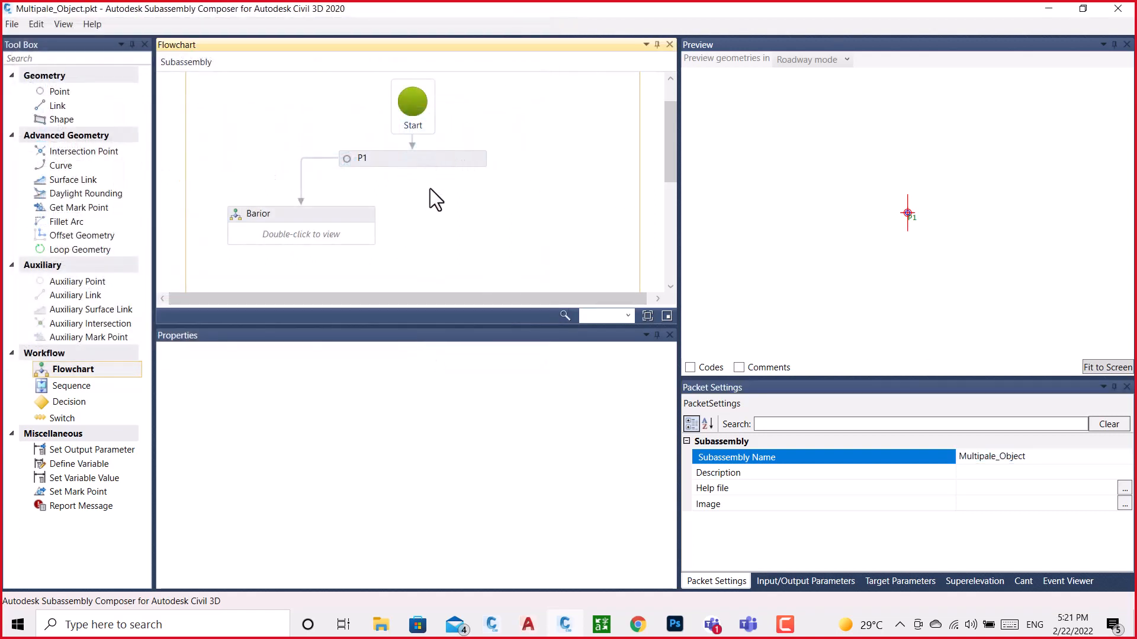
double_click(289, 233)
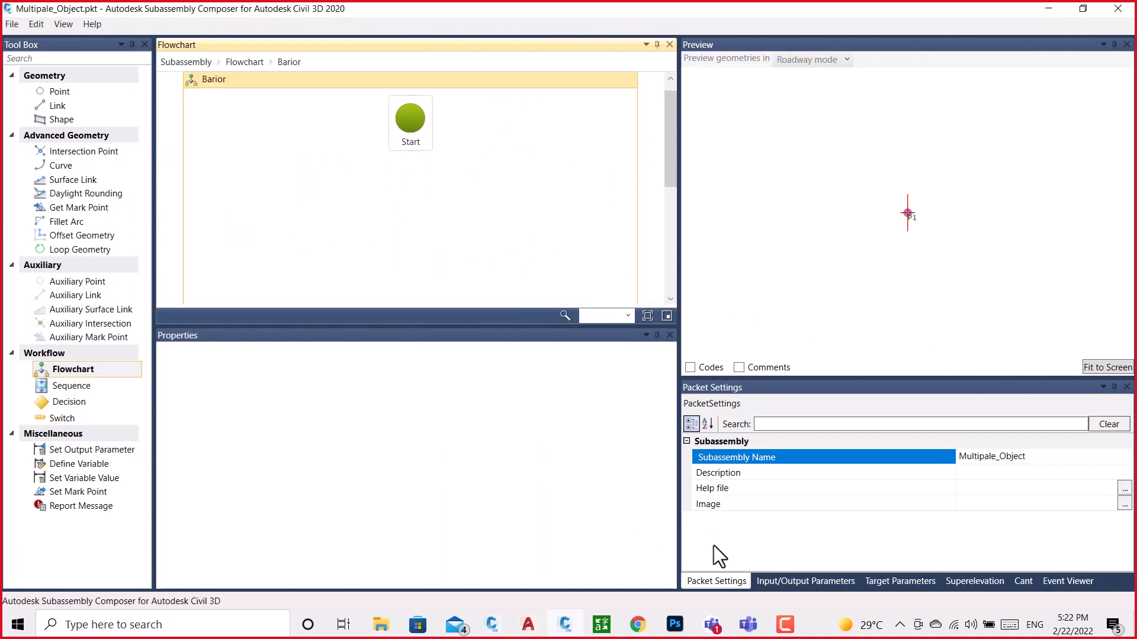
Switch to the BRAIOR drawing in Civil 3D, check the coordinates of the point at the base's right corner, and save the drawing
left_click(491, 624)
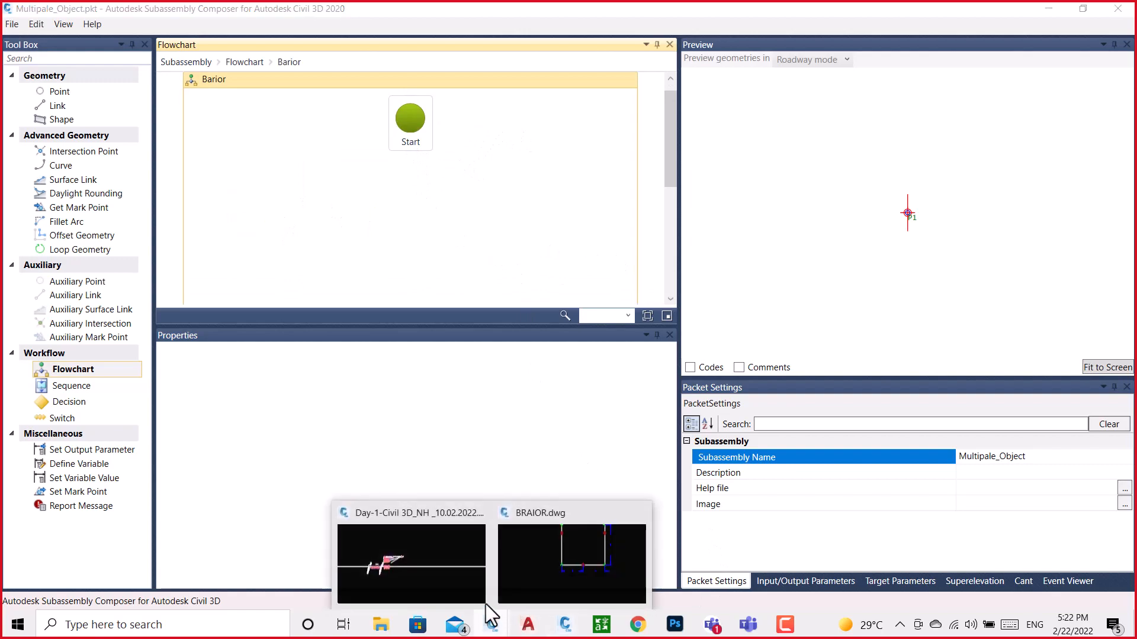
left_click(545, 557)
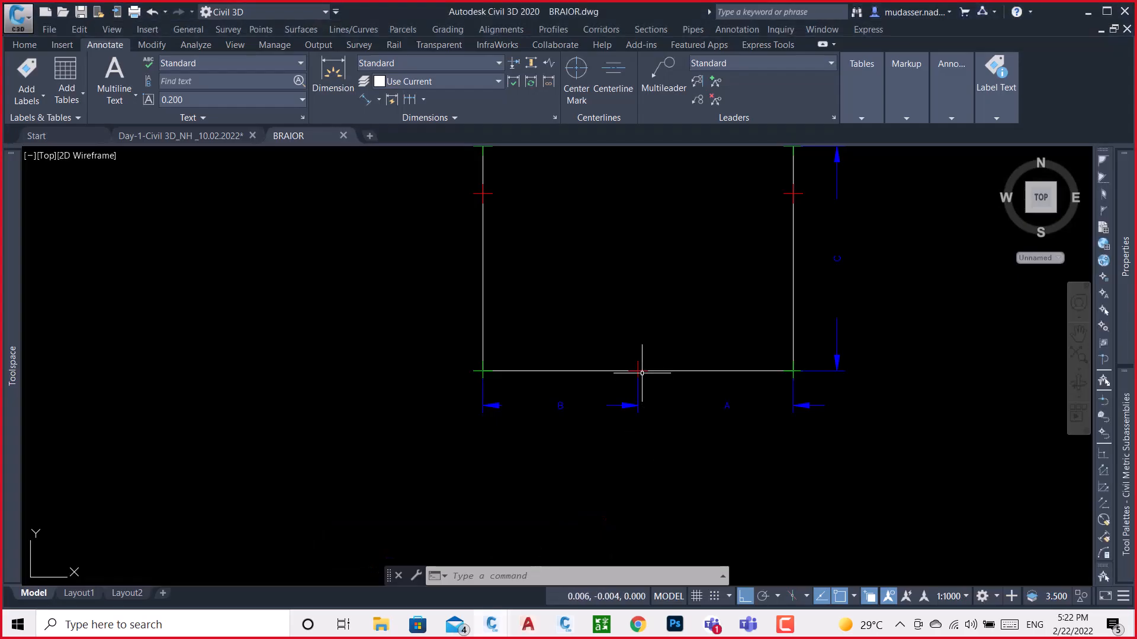
scroll(533, 385, "down", 3)
scroll(515, 391, "up", 5)
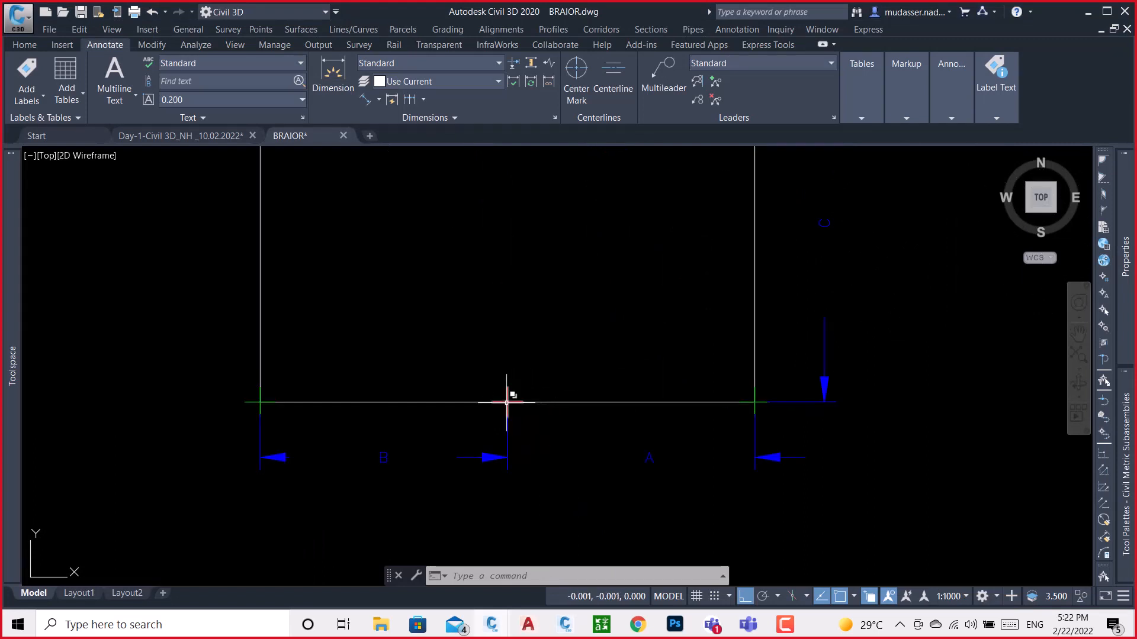
left_click(759, 402)
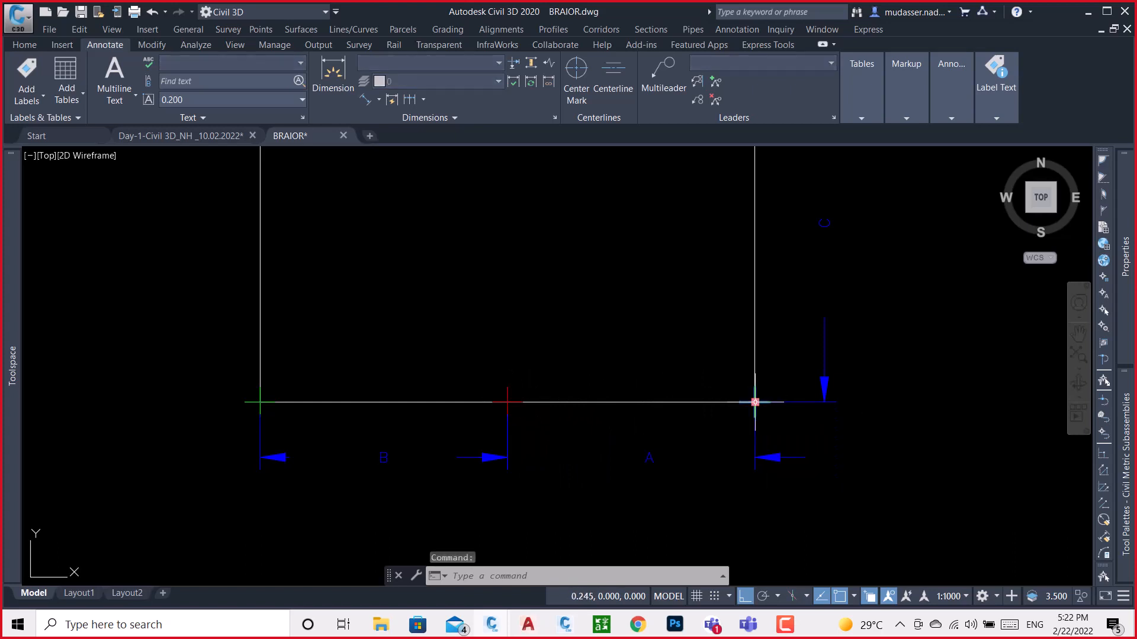
mouse_move(1124, 302)
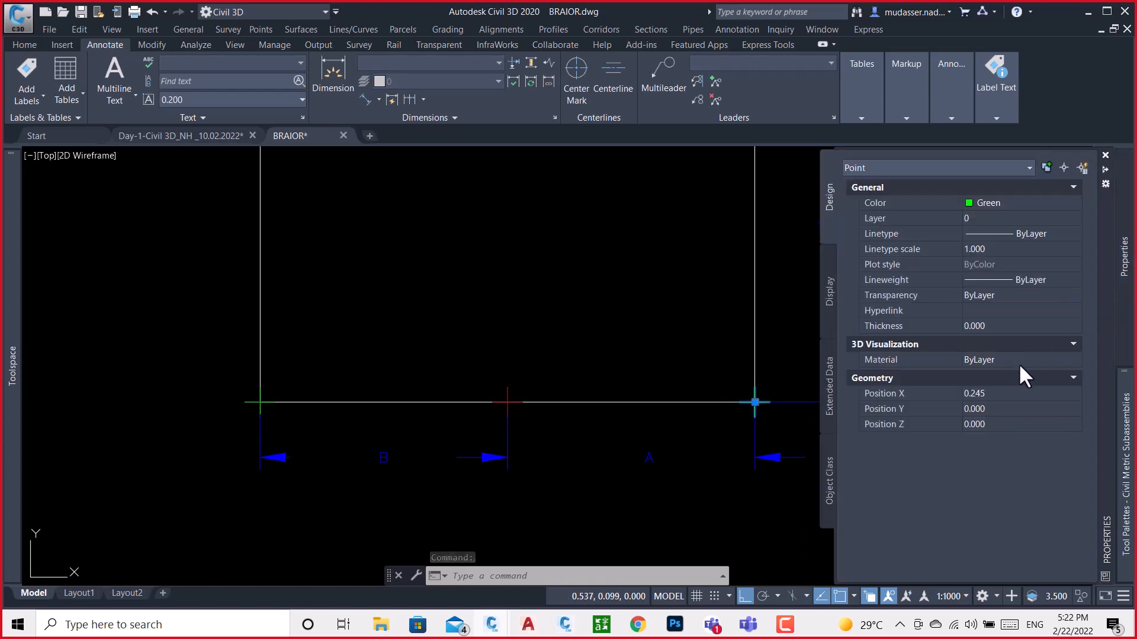
key("ctrl+s")
key("Escape")
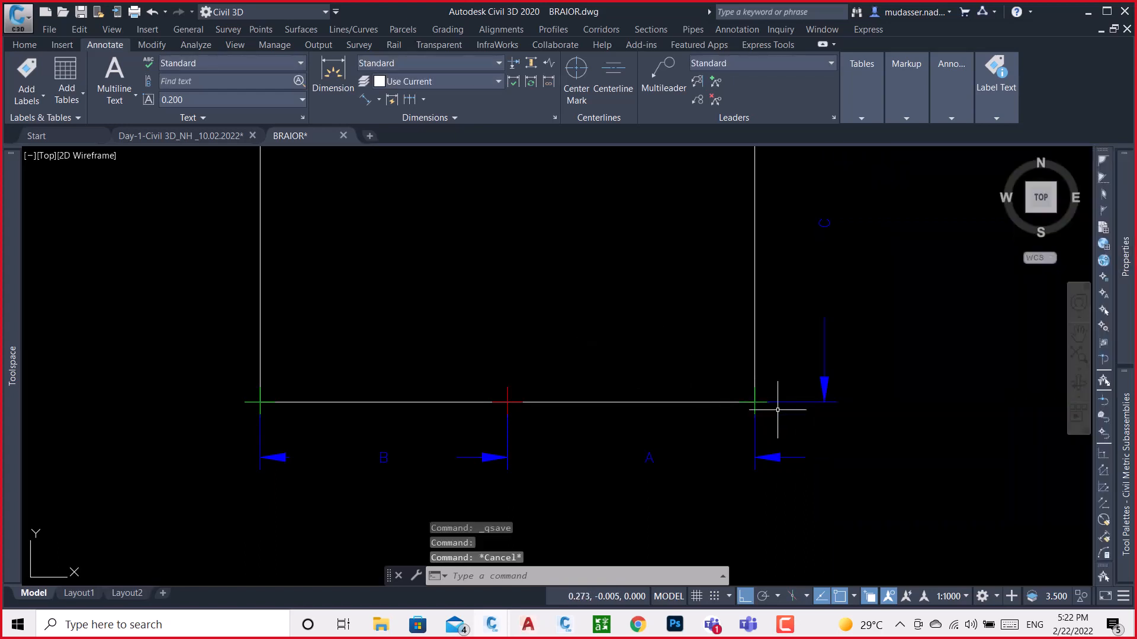
Reselect the point marker at the base's right corner and examine its position relative to dimensions A and C
scroll(778, 409, "up", 4)
left_click(777, 397)
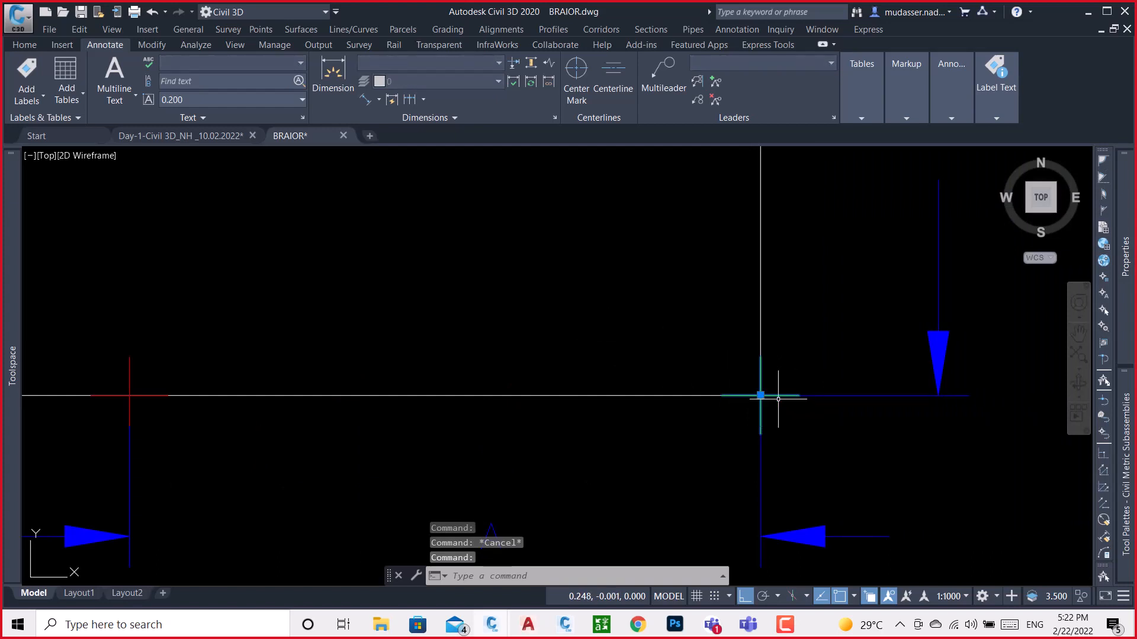
scroll(778, 399, "down", 4)
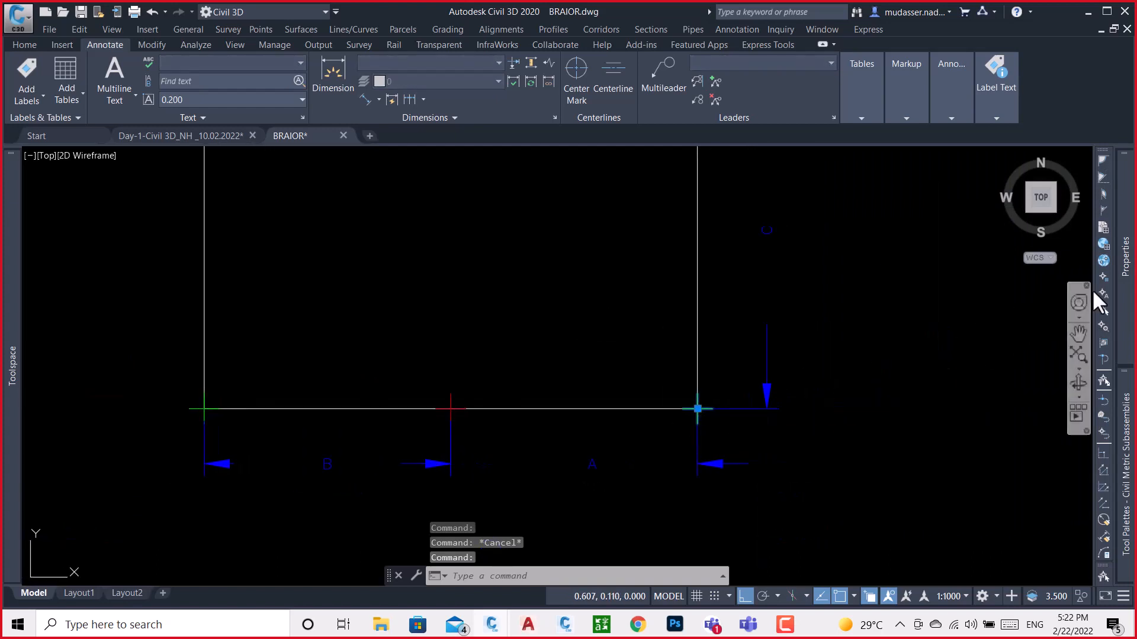
mouse_move(1131, 304)
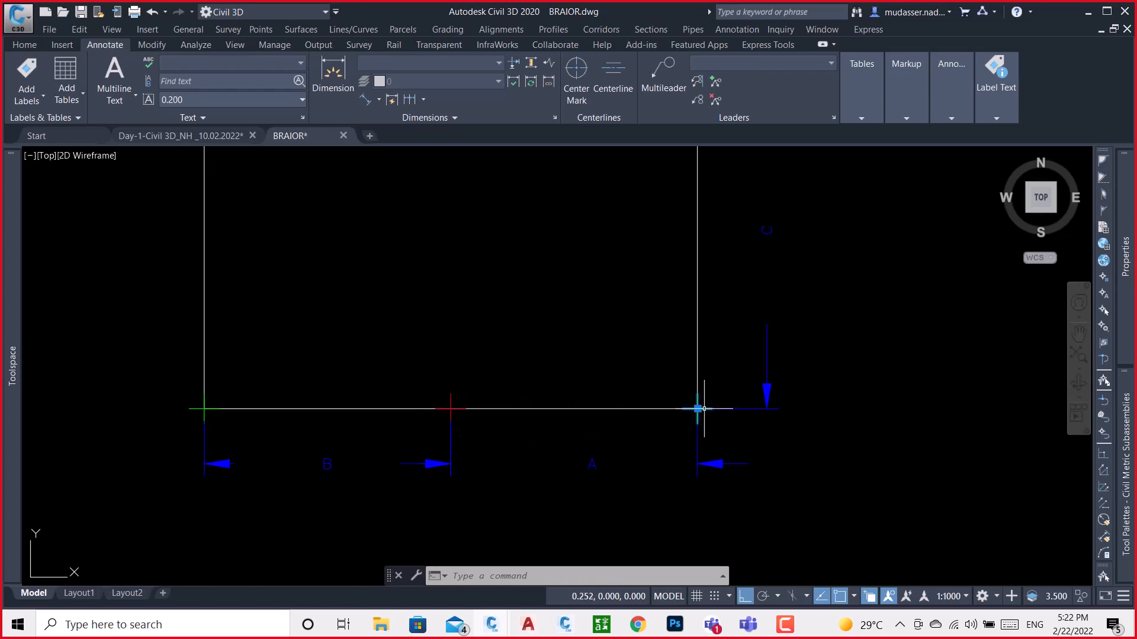
scroll(680, 426, "down", 4)
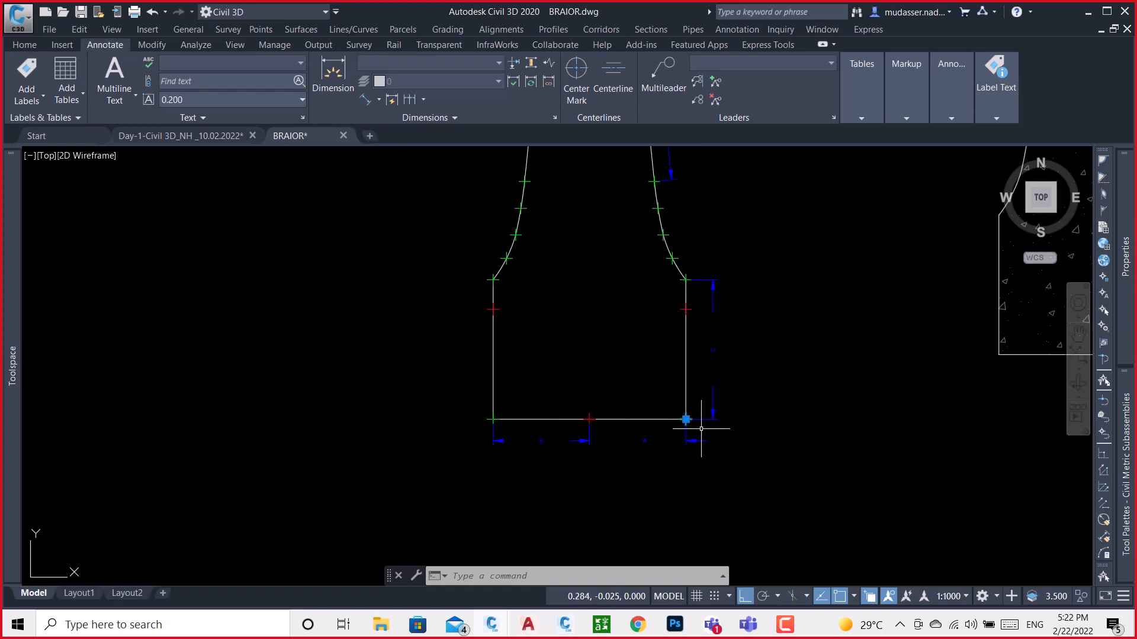
Switch to Subassembly Composer and add a Point element below Start in the Barior flowchart, using P1 as its From Point
left_click(561, 626)
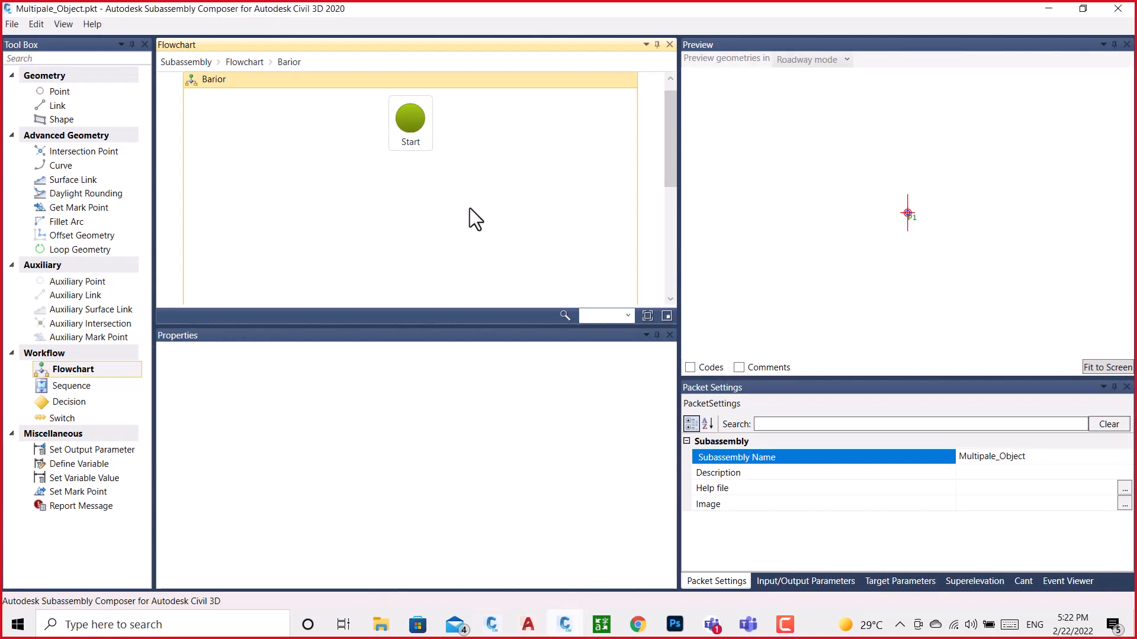
left_click_drag(62, 94, 416, 210)
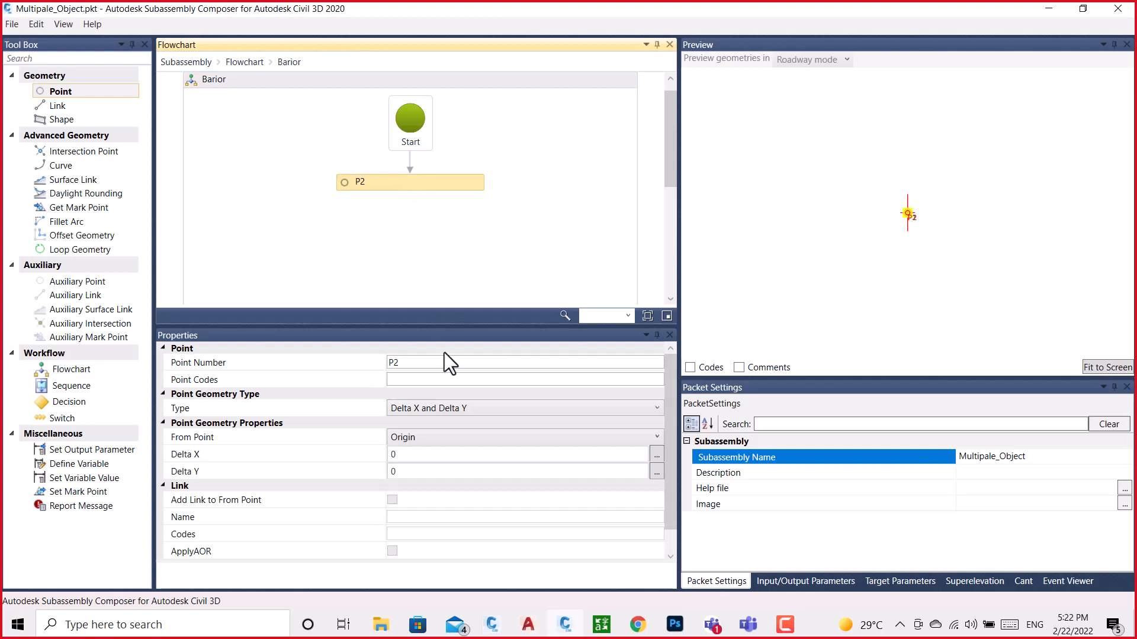
left_click(405, 438)
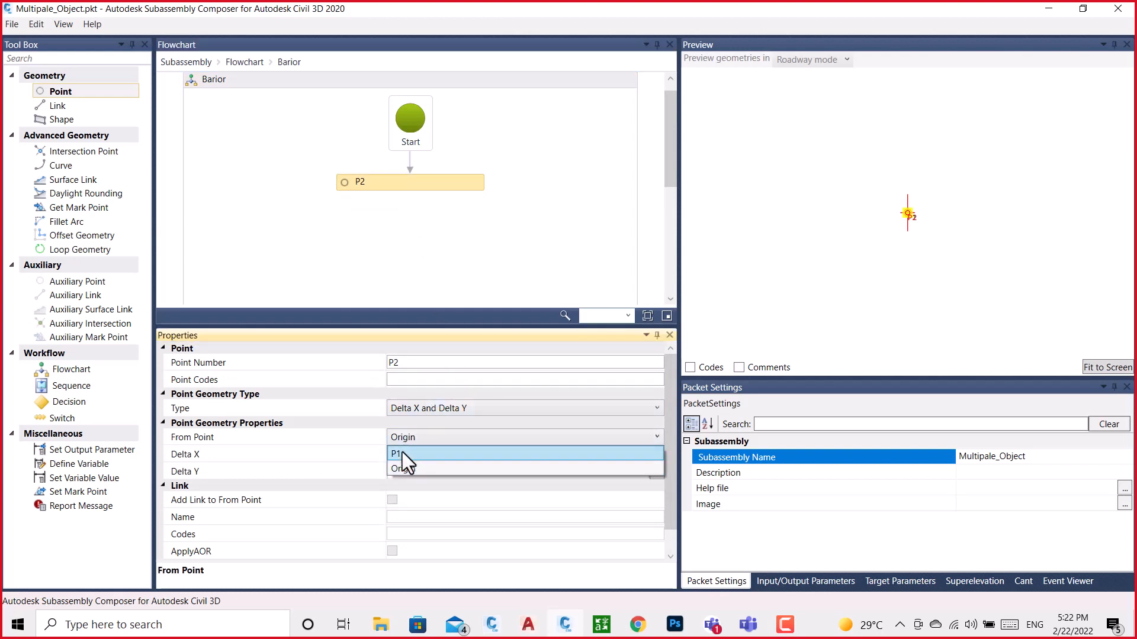
left_click(403, 454)
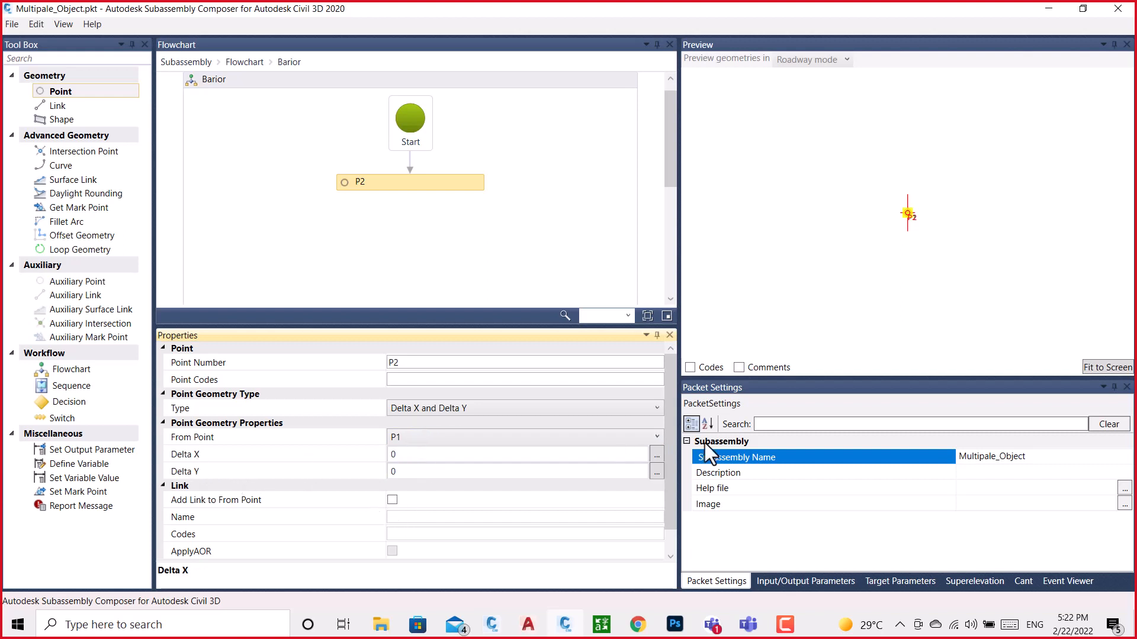
Set point P2's Delta X to 0.2 and display the subassembly's input/output parameters
left_click(401, 454)
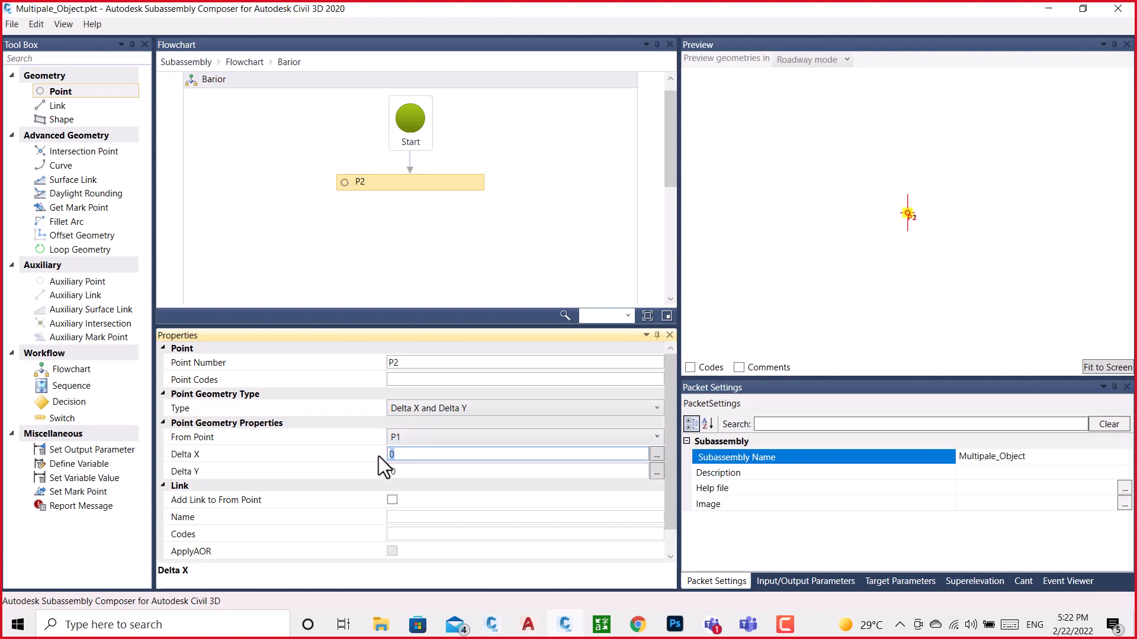
type(".2")
key("Return")
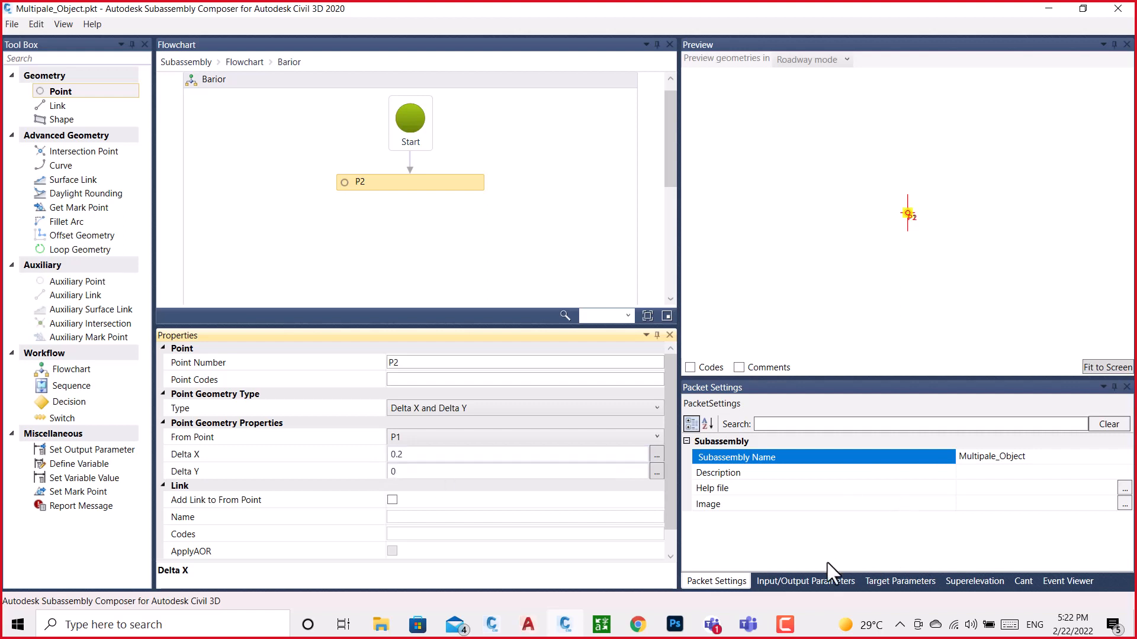
left_click(811, 579)
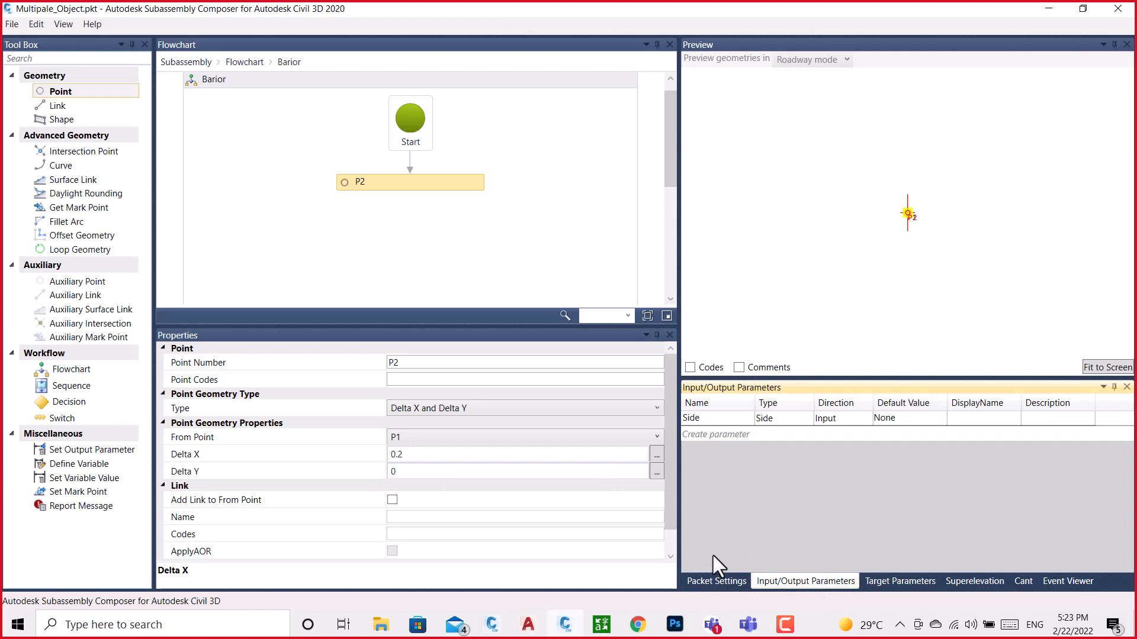
Switch to the BRAIOR drawing in Civil 3D and review the barrier outline's lettered dimensions along the base, sides and curved flanks
mouse_move(489, 627)
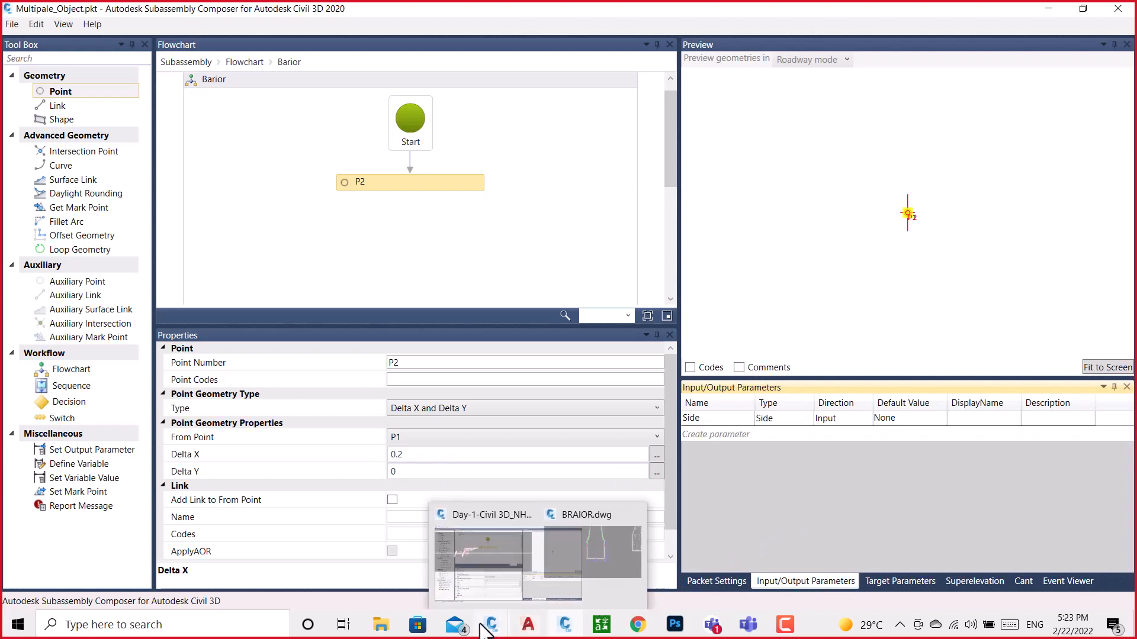
left_click(545, 563)
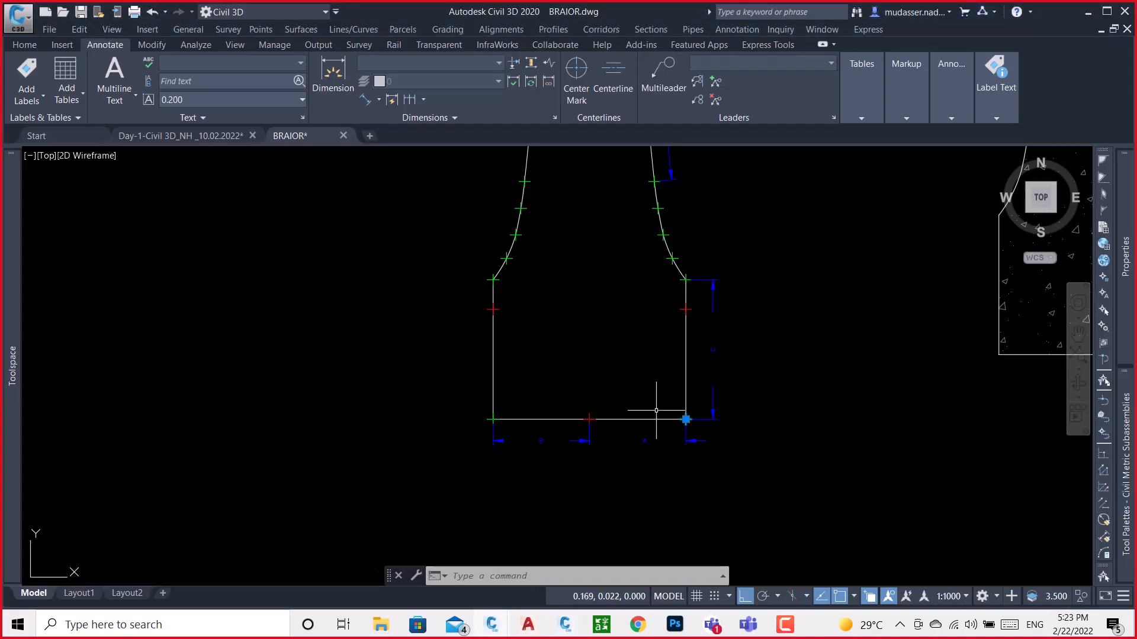
scroll(644, 451, "up", 4)
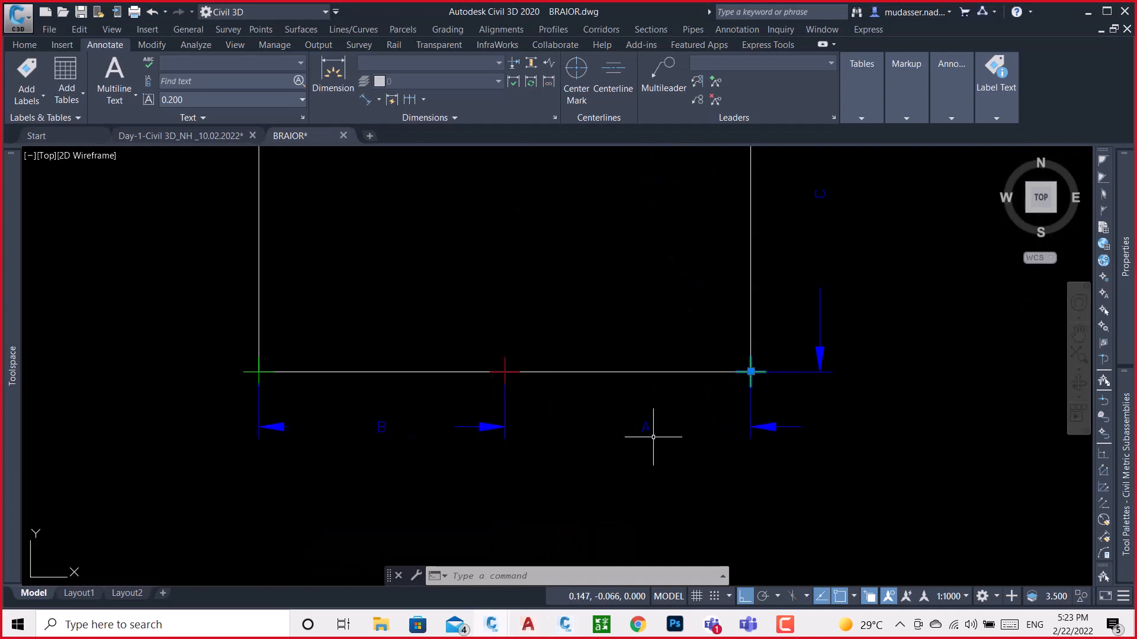
scroll(408, 450, "down", 4)
scroll(506, 409, "up", 4)
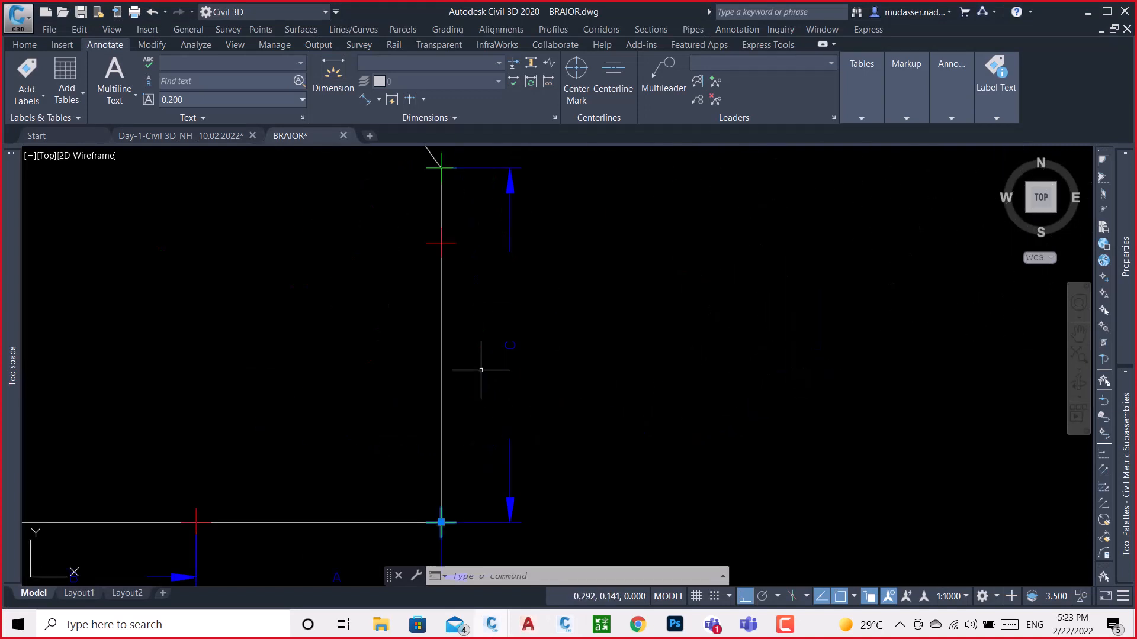
scroll(450, 334, "down", 4)
middle_click_drag(452, 241, 485, 447)
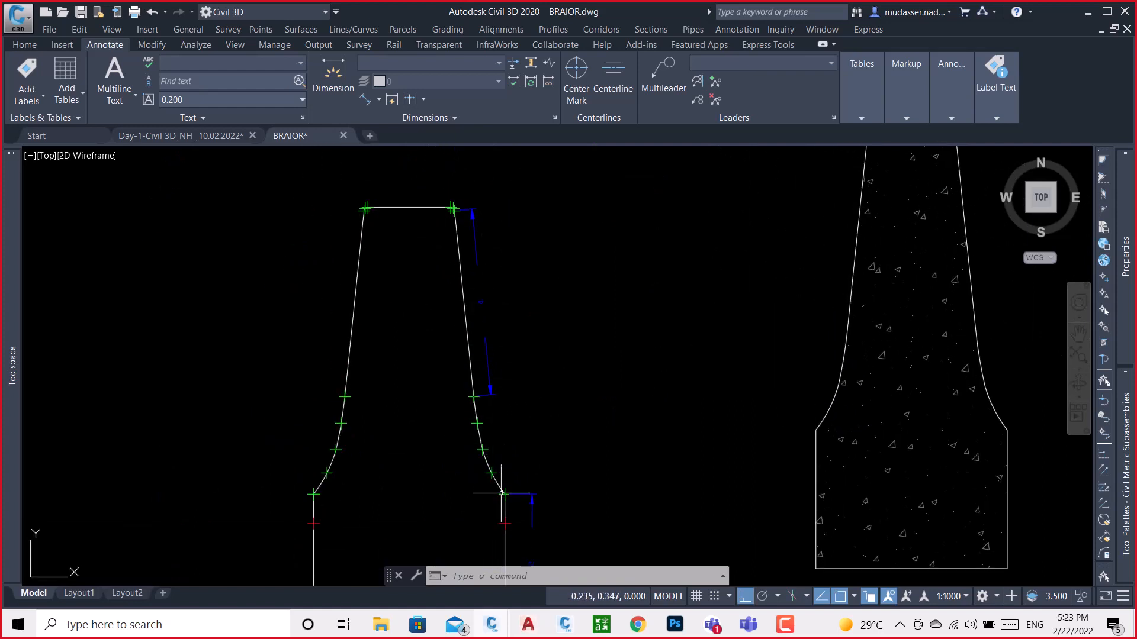
scroll(503, 503, "up", 5)
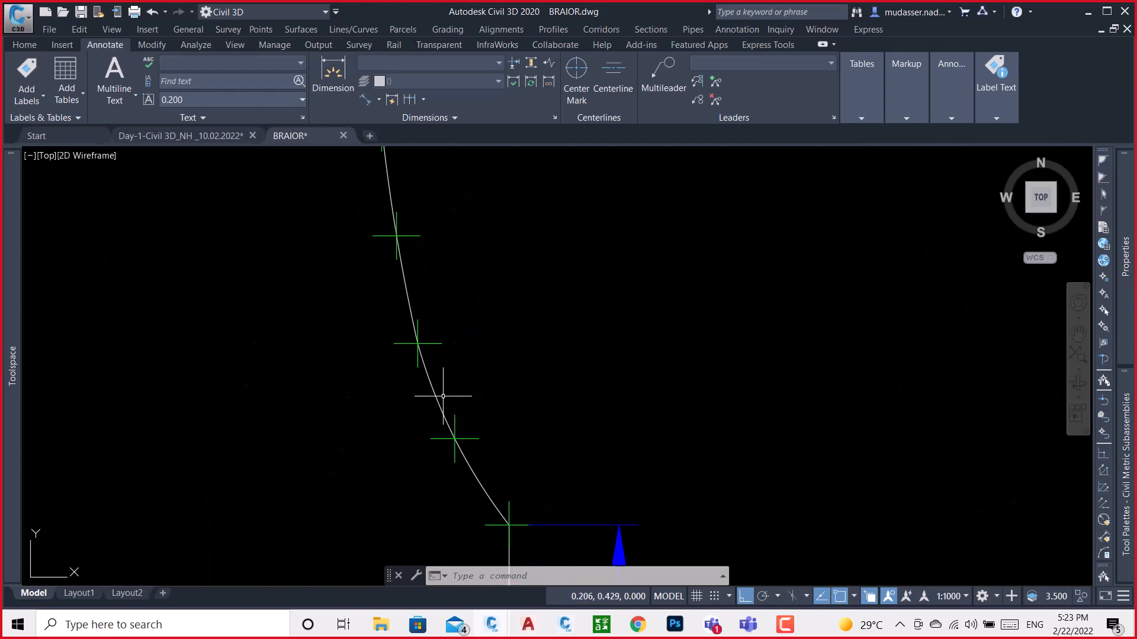
scroll(422, 334, "down", 4)
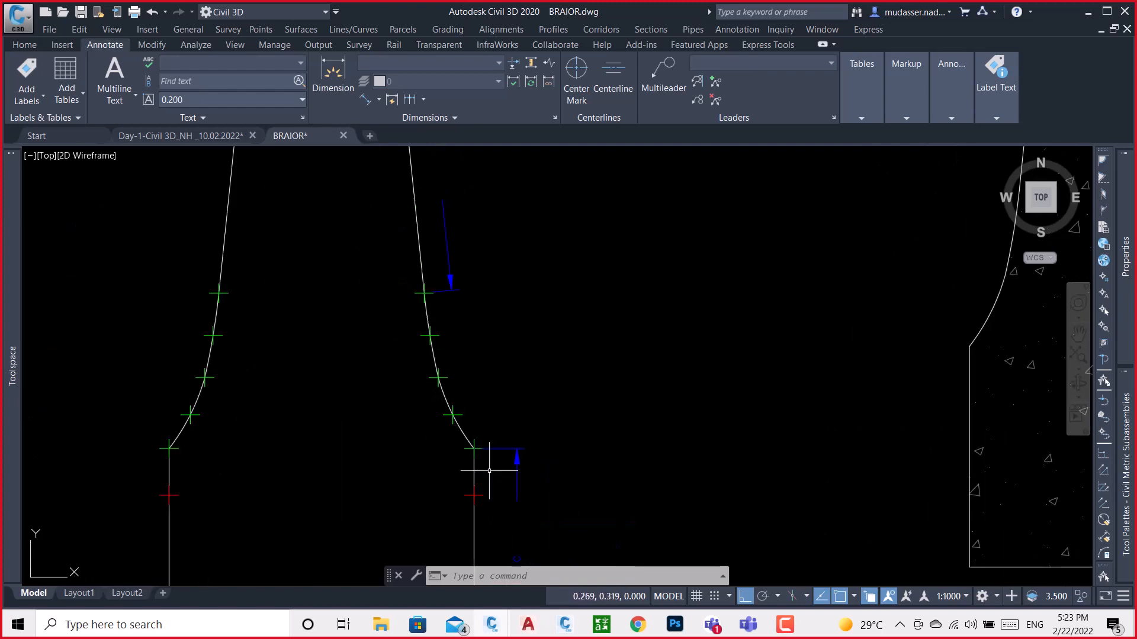
scroll(425, 328, "down", 3)
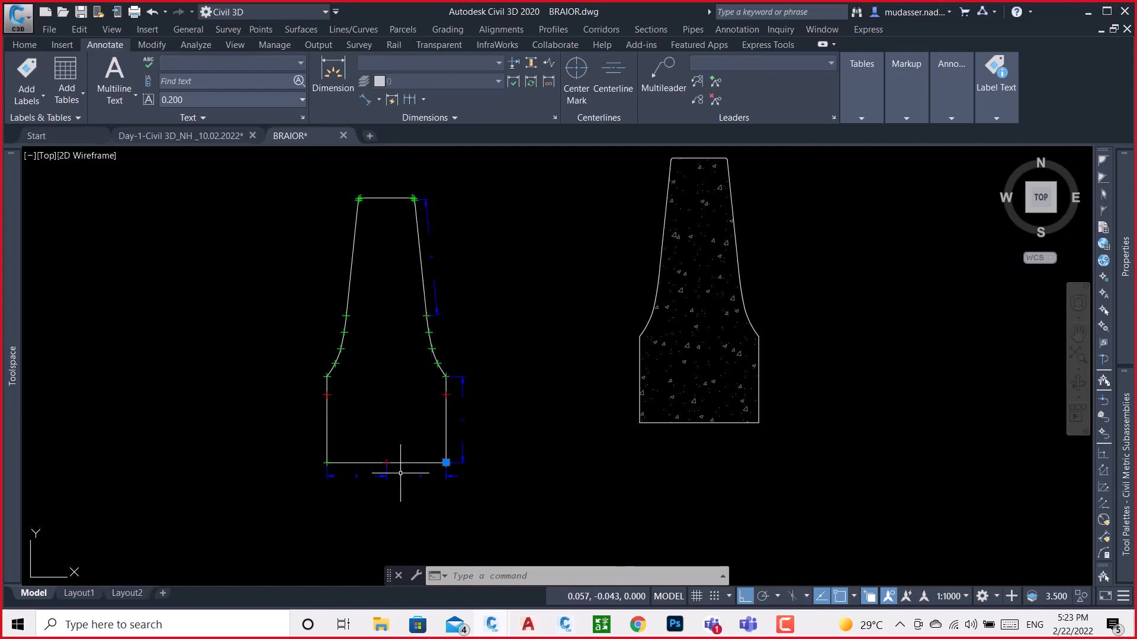
scroll(367, 486, "up", 4)
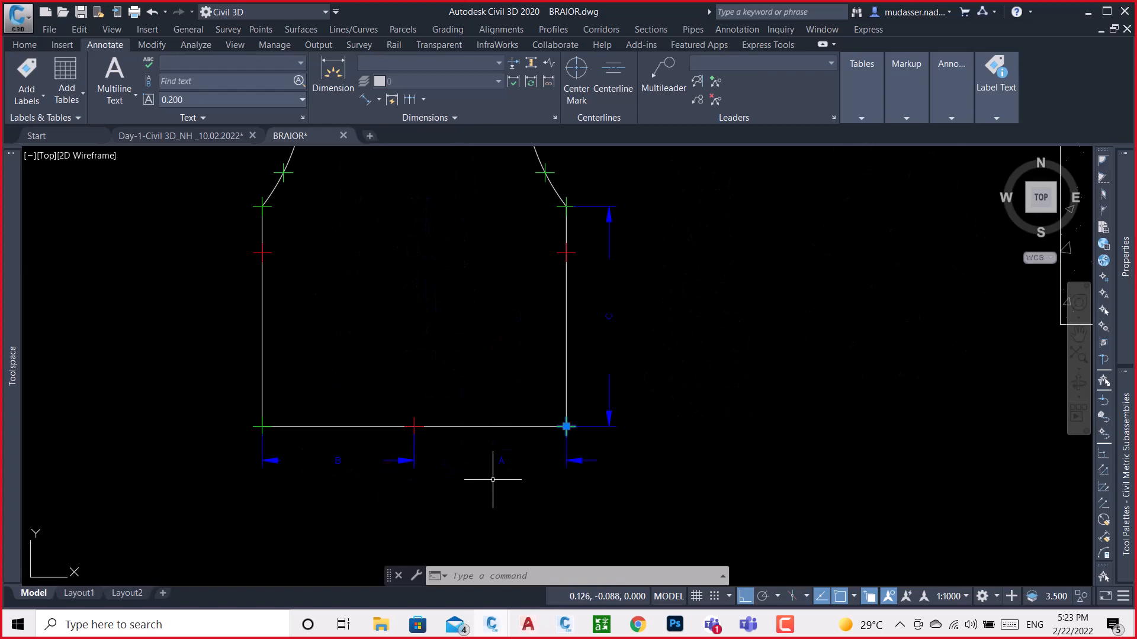
scroll(599, 422, "down", 4)
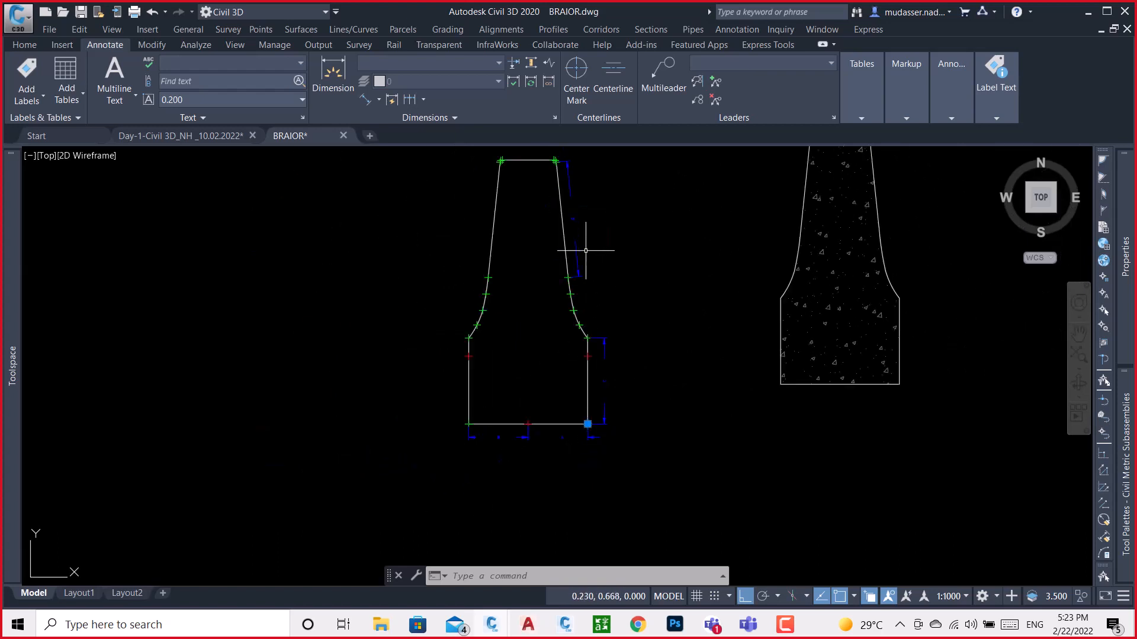
Switch to Subassembly Composer and create four new input parameters of type Double
left_click(565, 625)
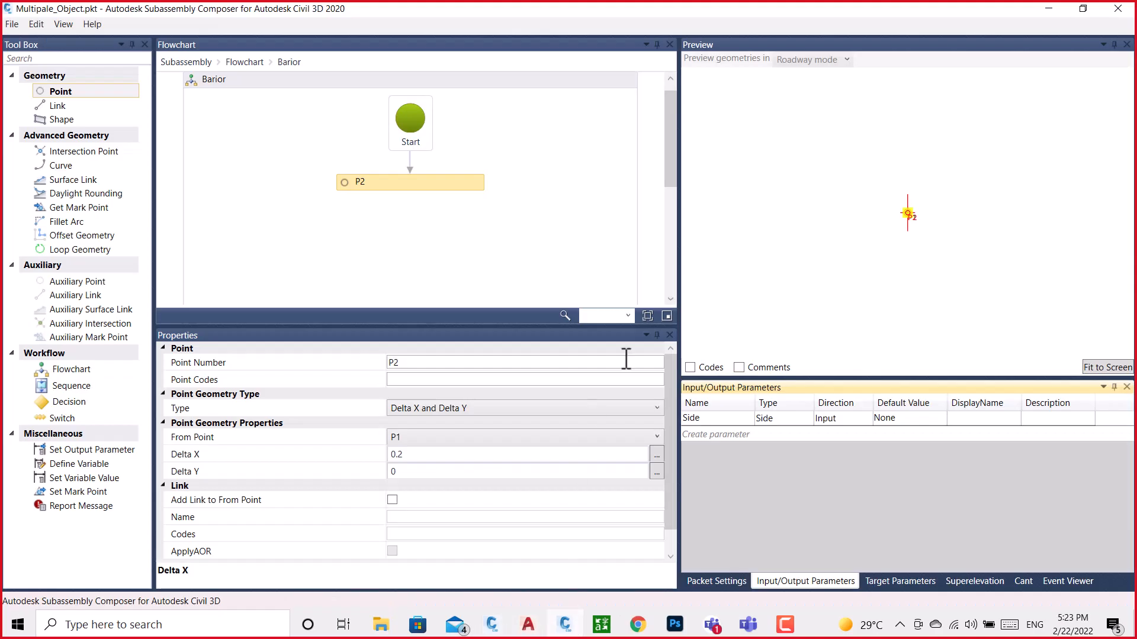
left_click(715, 435)
left_click(717, 449)
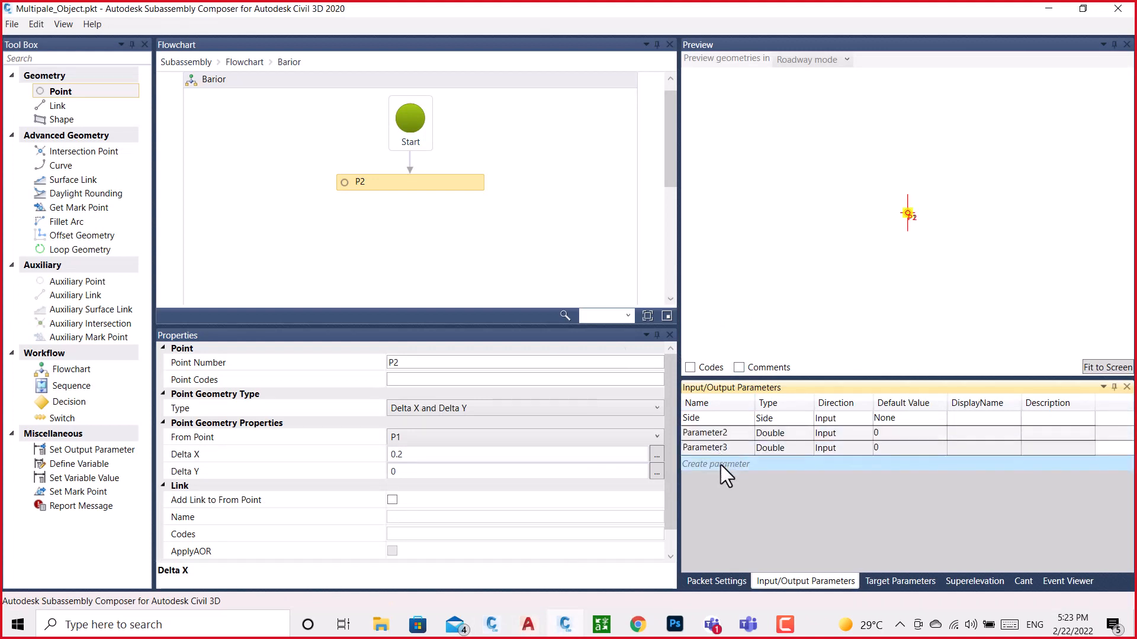
left_click(720, 464)
left_click(724, 479)
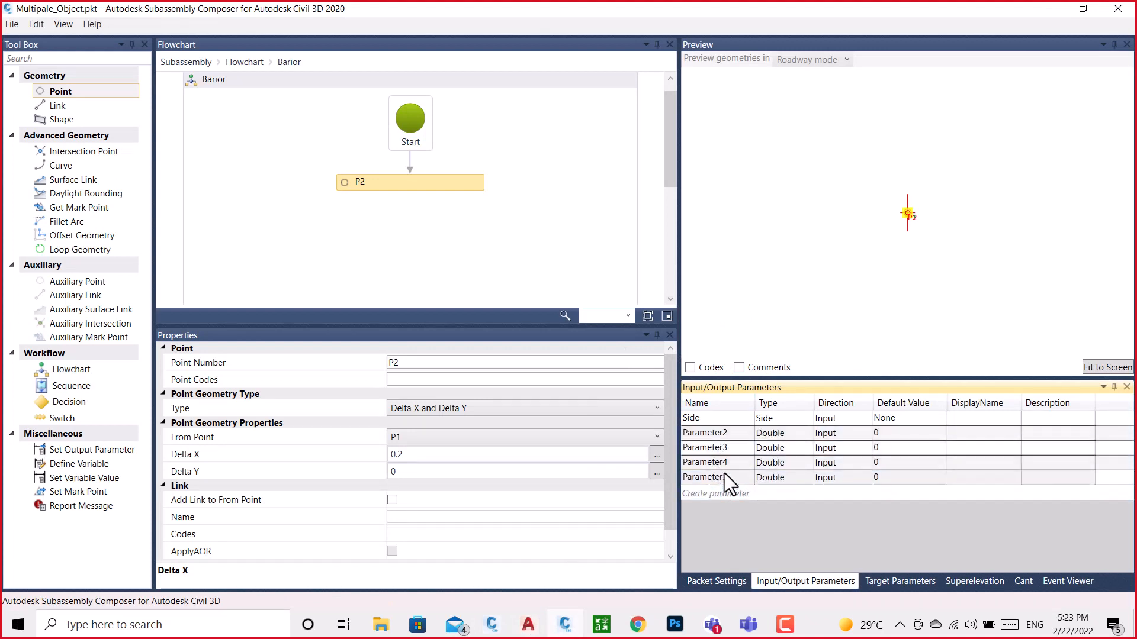
Rename the four new input parameters A, B, C and D
left_click(730, 434)
left_click(729, 433)
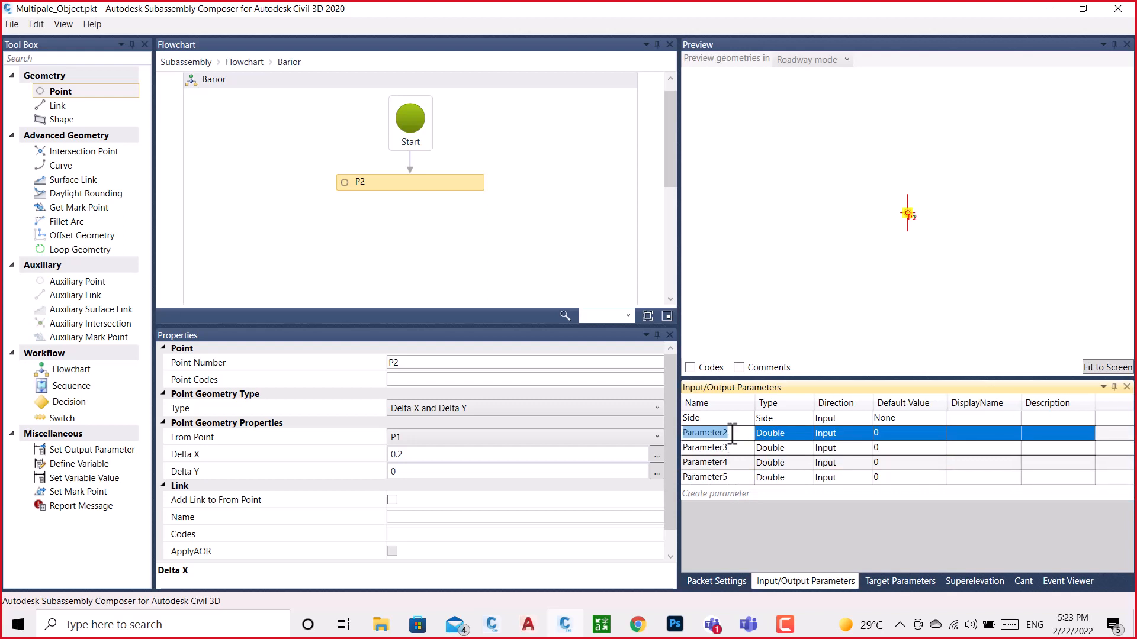
type("A")
left_click(731, 450)
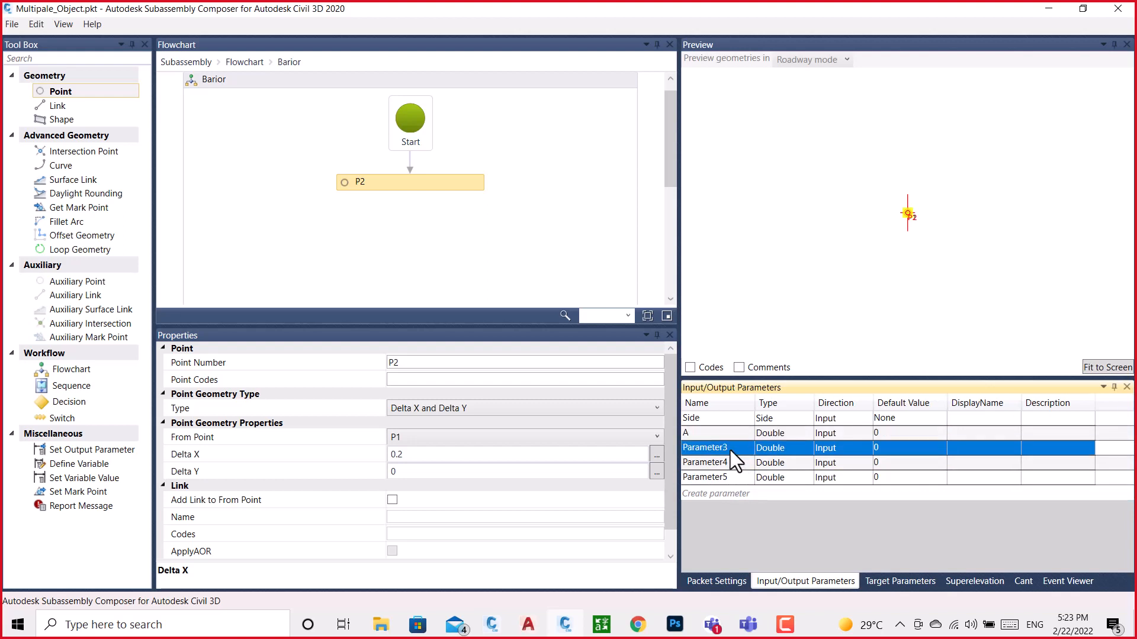
left_click(731, 450)
type("B")
left_click(729, 460)
left_click(729, 461)
type("C")
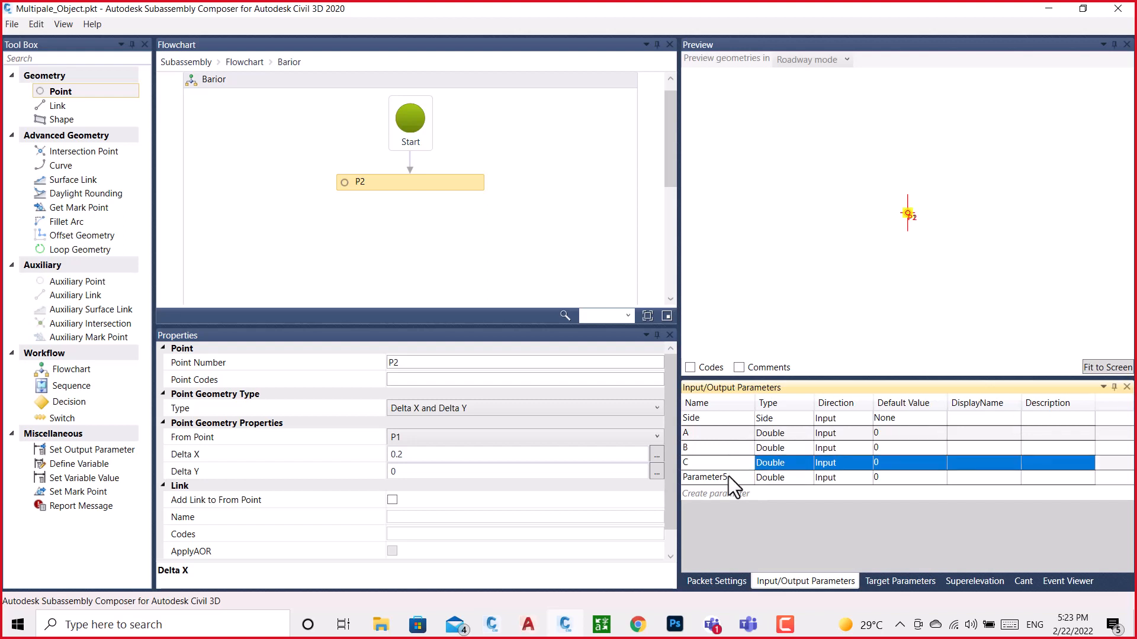
left_click(729, 476)
left_click(728, 476)
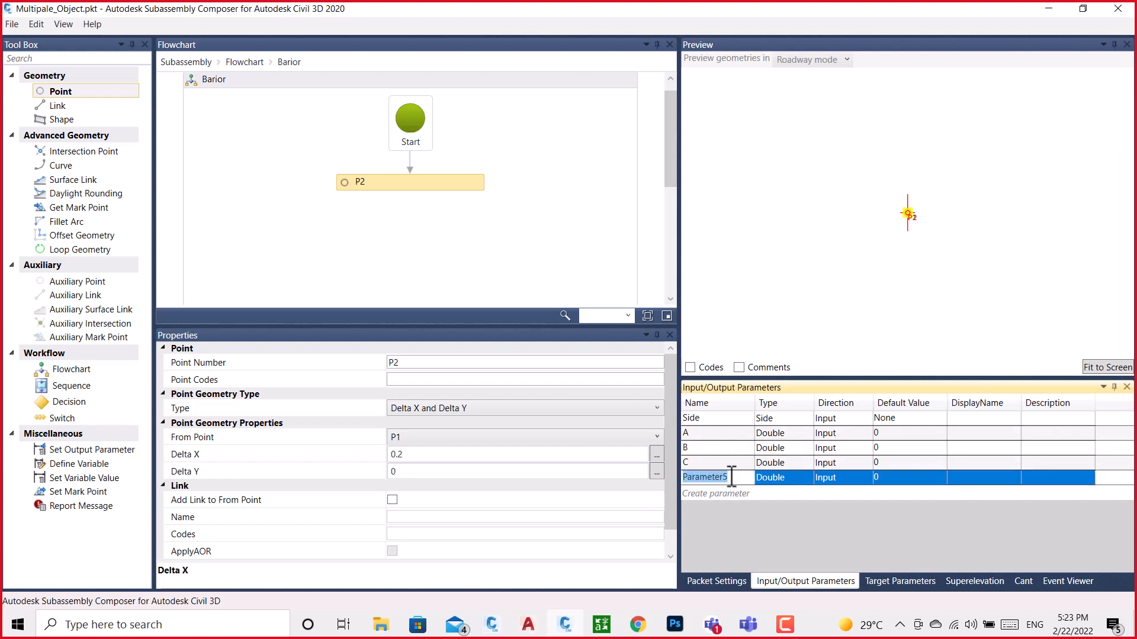
type("D")
left_click(729, 250)
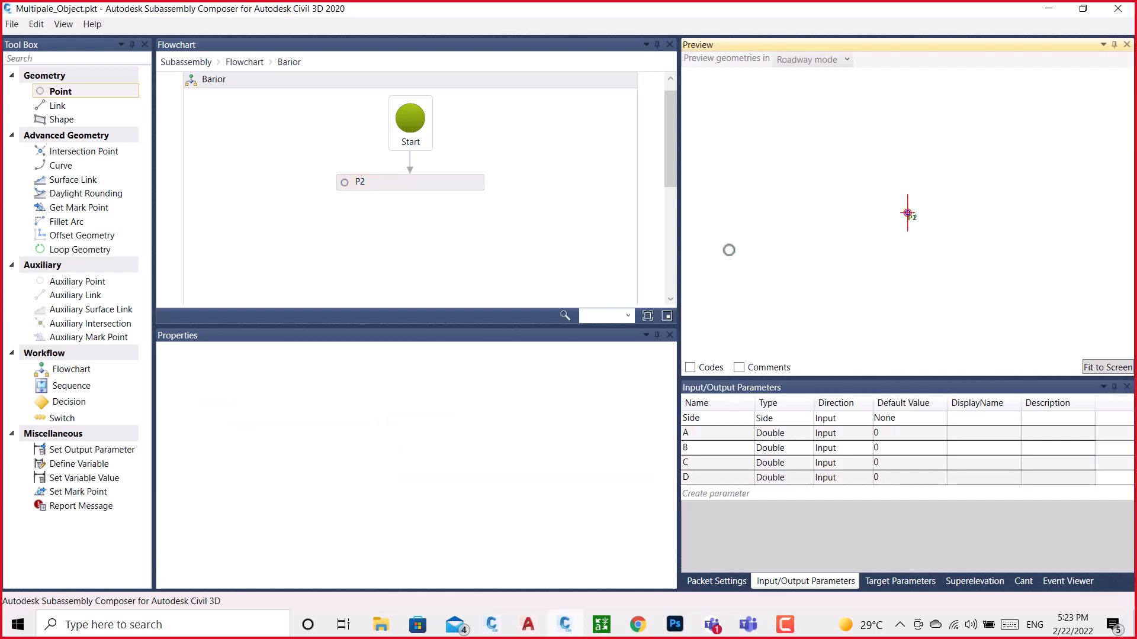
Set the Side parameter's default value to Right
left_click(884, 421)
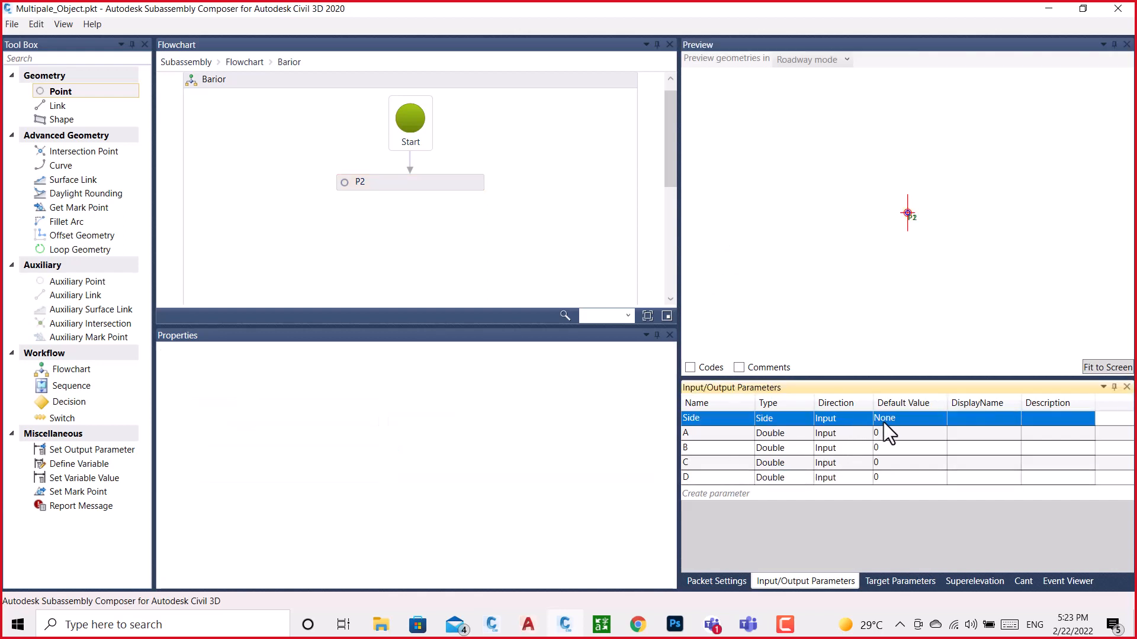
left_click(893, 421)
left_click(894, 420)
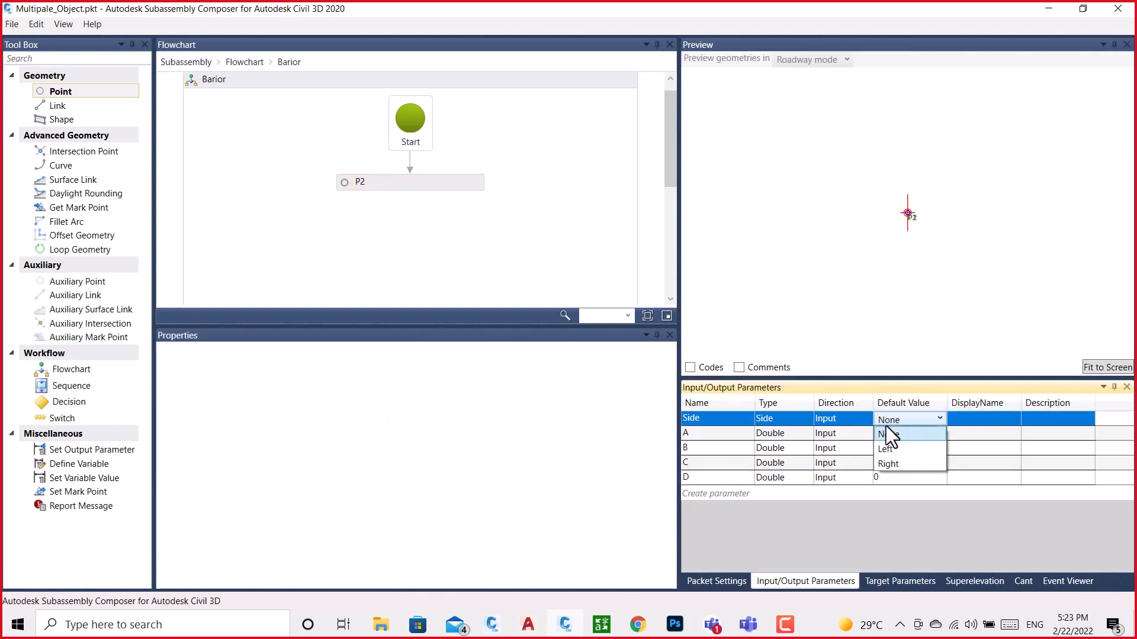
left_click(896, 467)
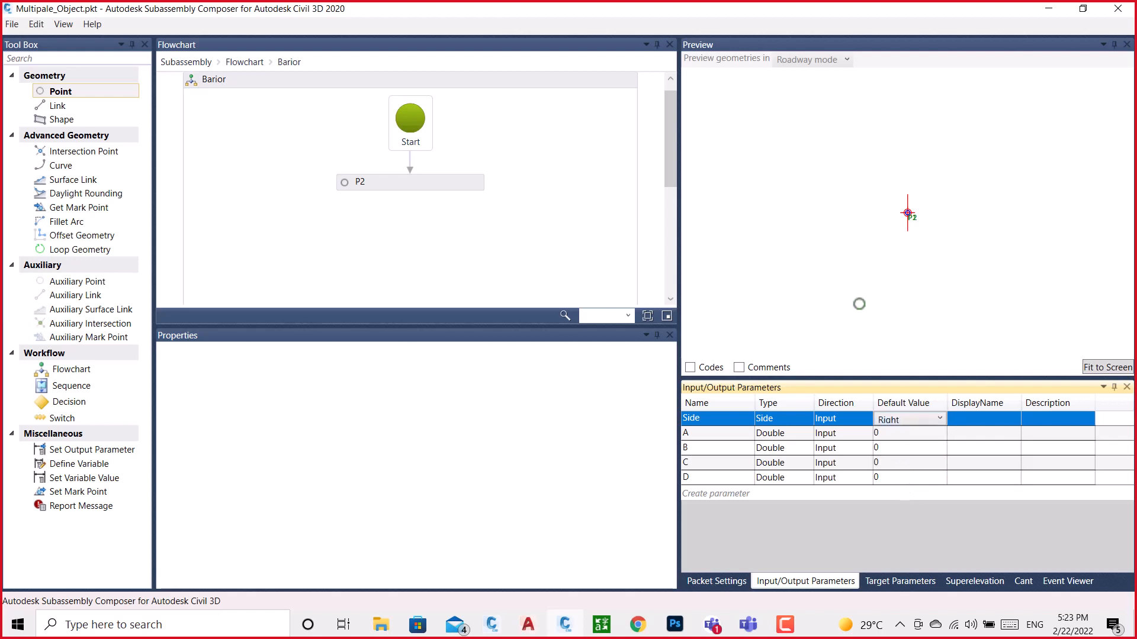
Give parameter A a default value of 0.2 and set point P2's Delta X to A
left_click(457, 186)
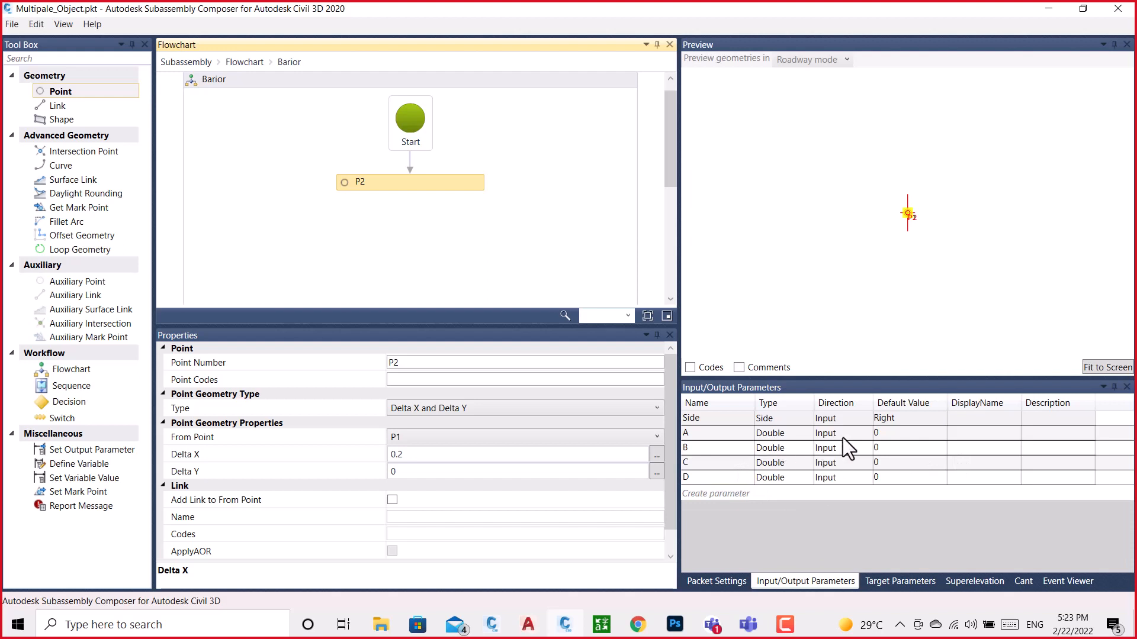
left_click(881, 434)
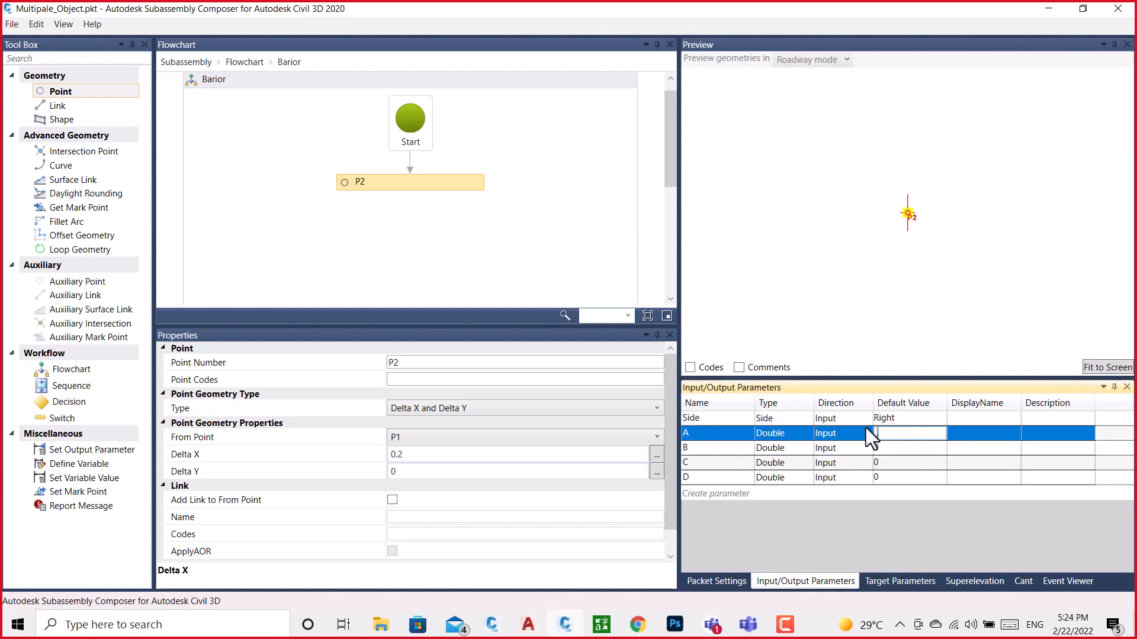
left_click(438, 290)
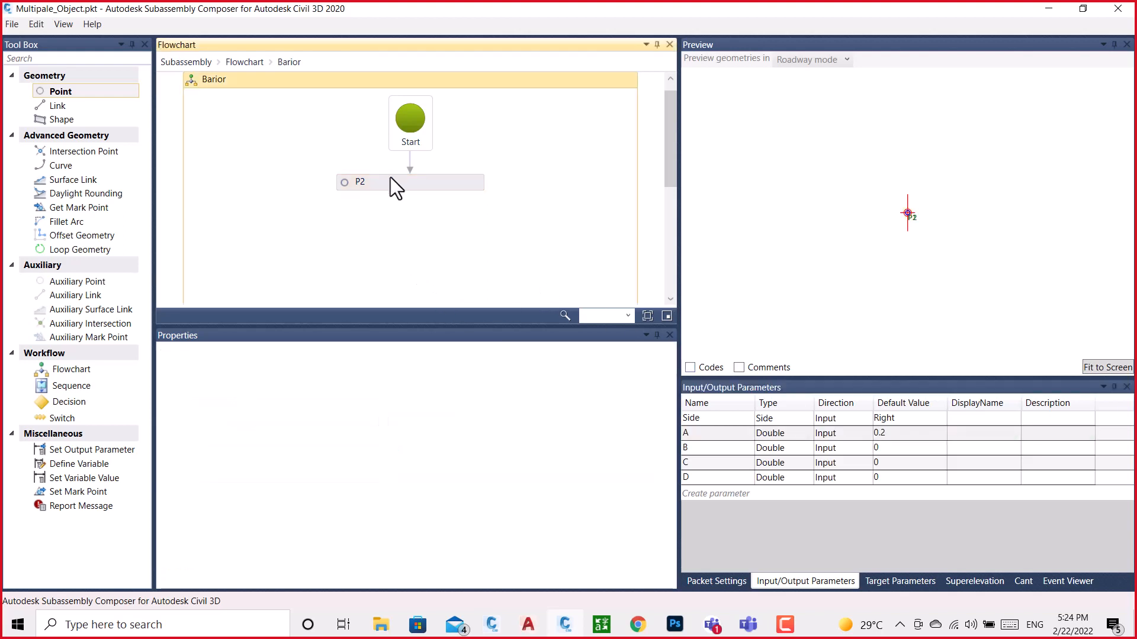
left_click(398, 180)
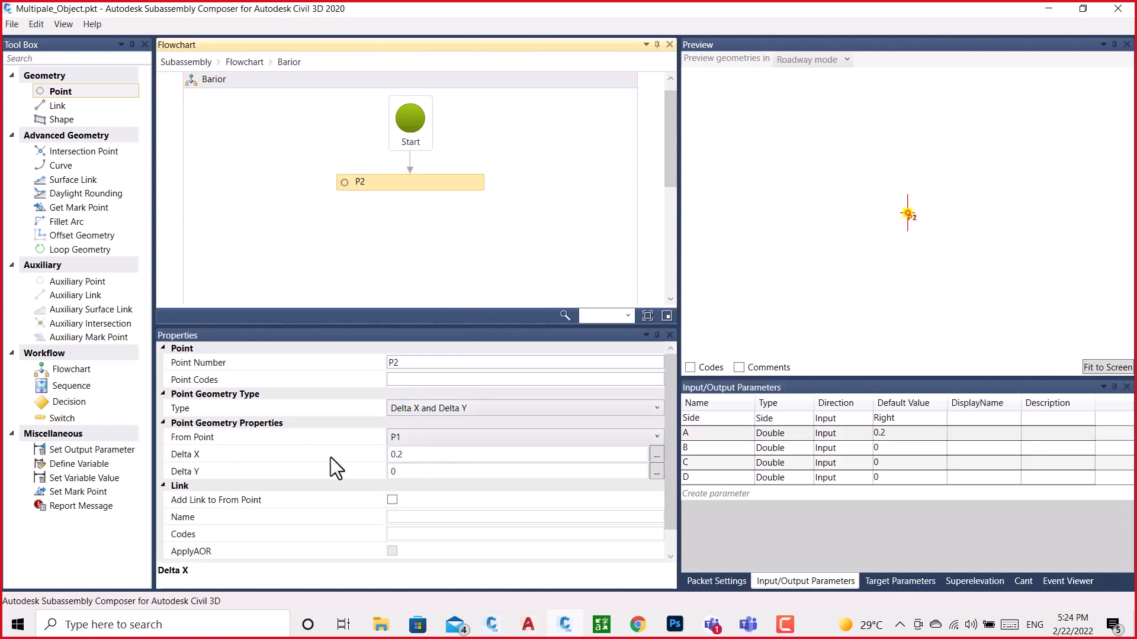
left_click(417, 455)
left_click_drag(416, 454, 381, 449)
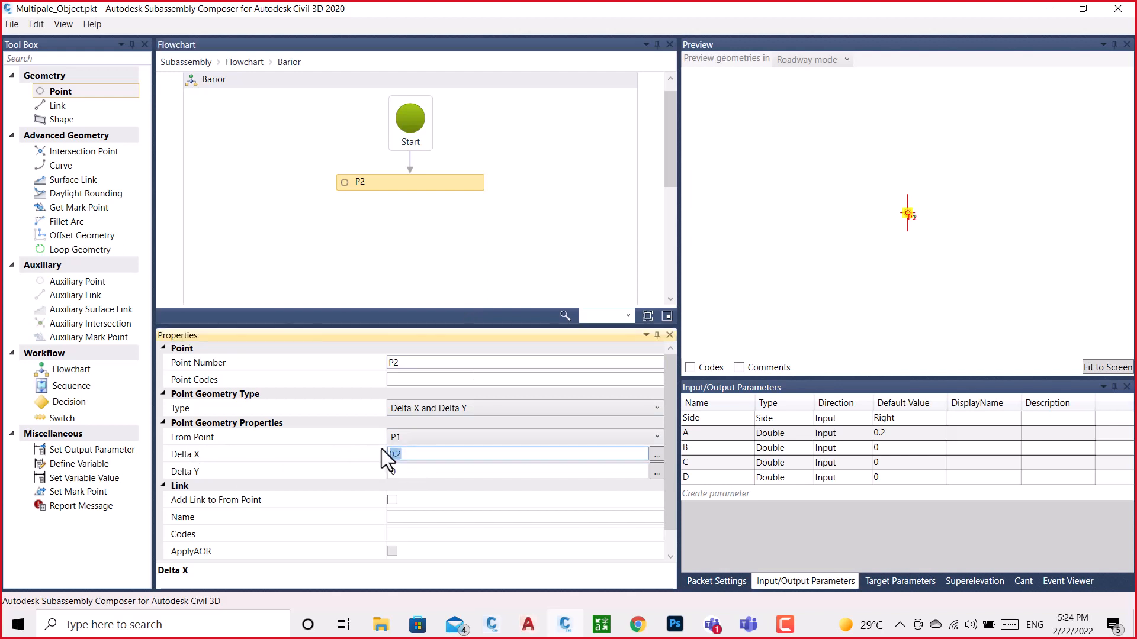
key("Return")
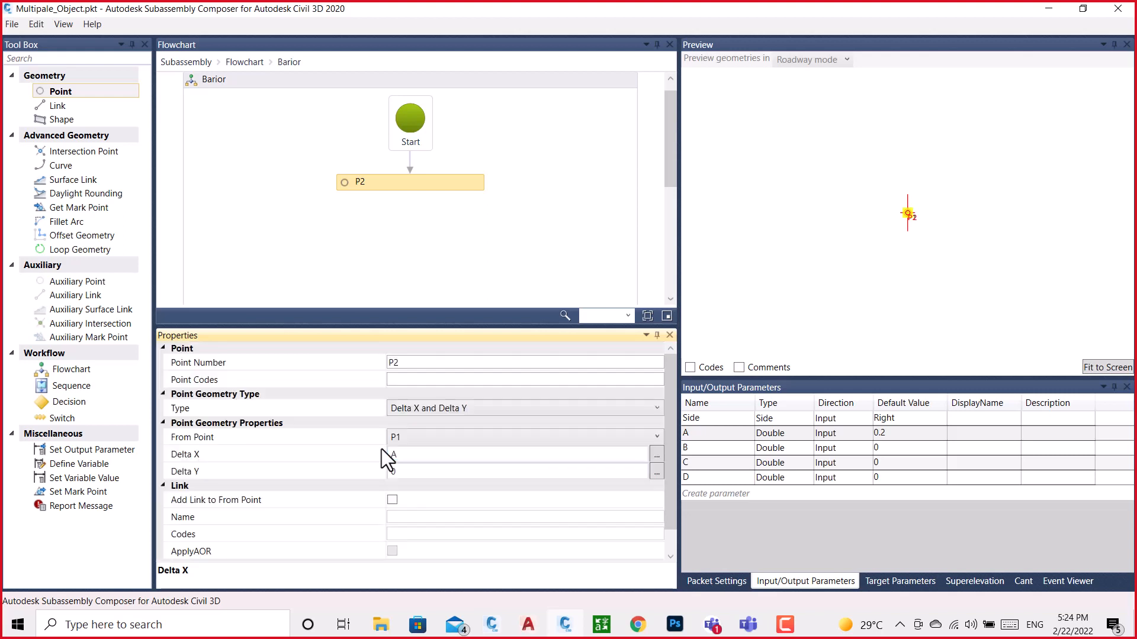
left_click(433, 214)
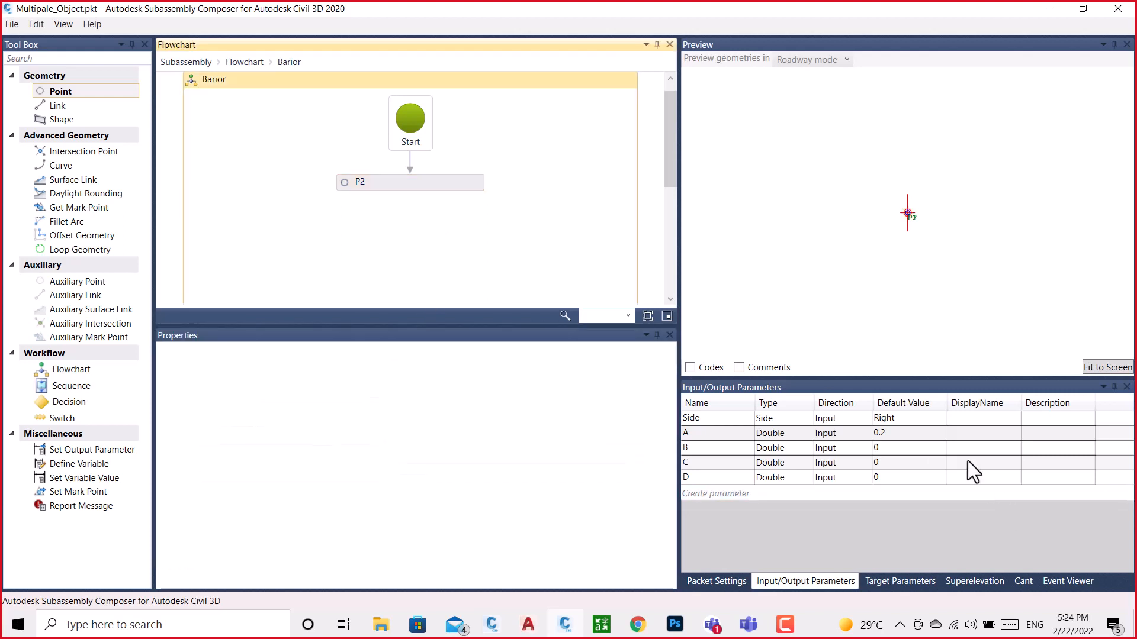
Set parameter A's default value to 0.5 and fit the preview to the geometry to check P2's response
left_click(919, 426)
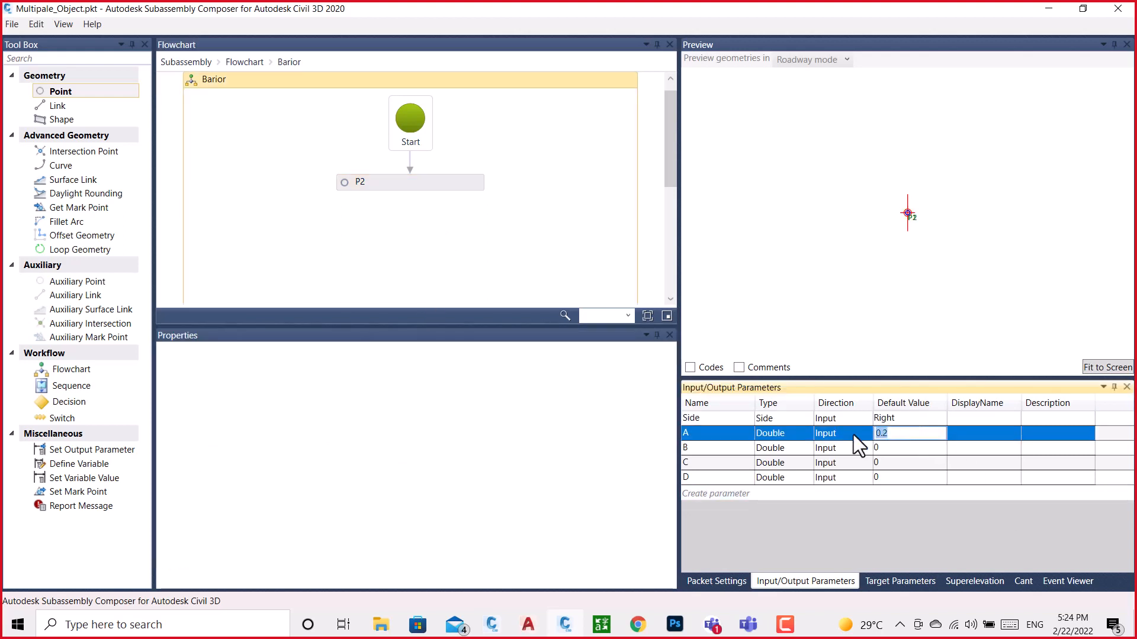
type(".5")
key("Down")
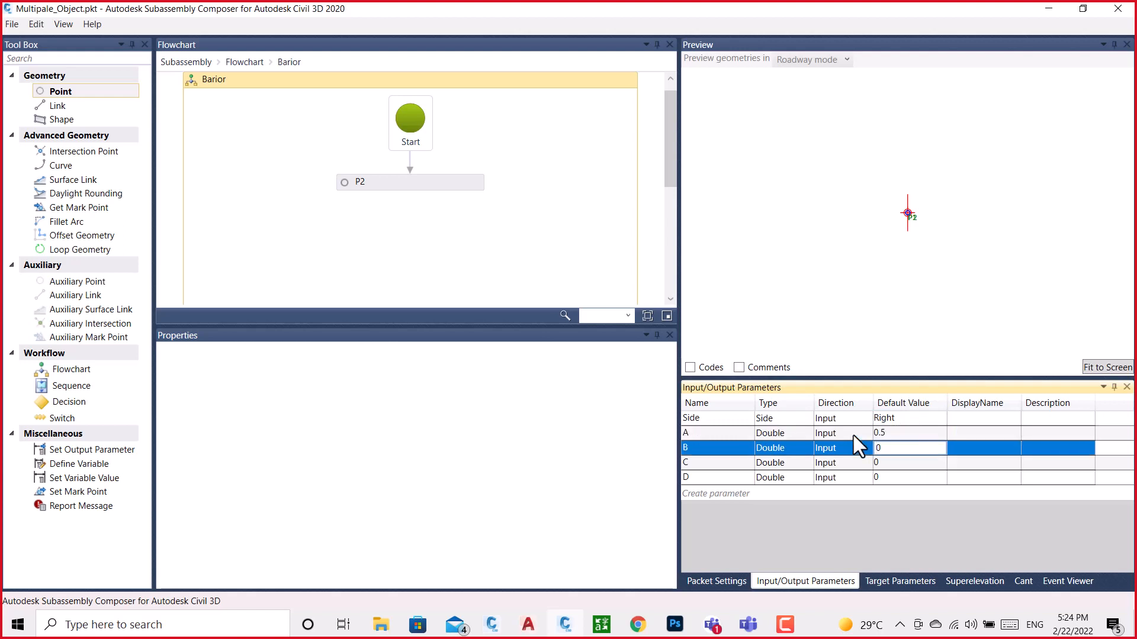
left_click(1098, 367)
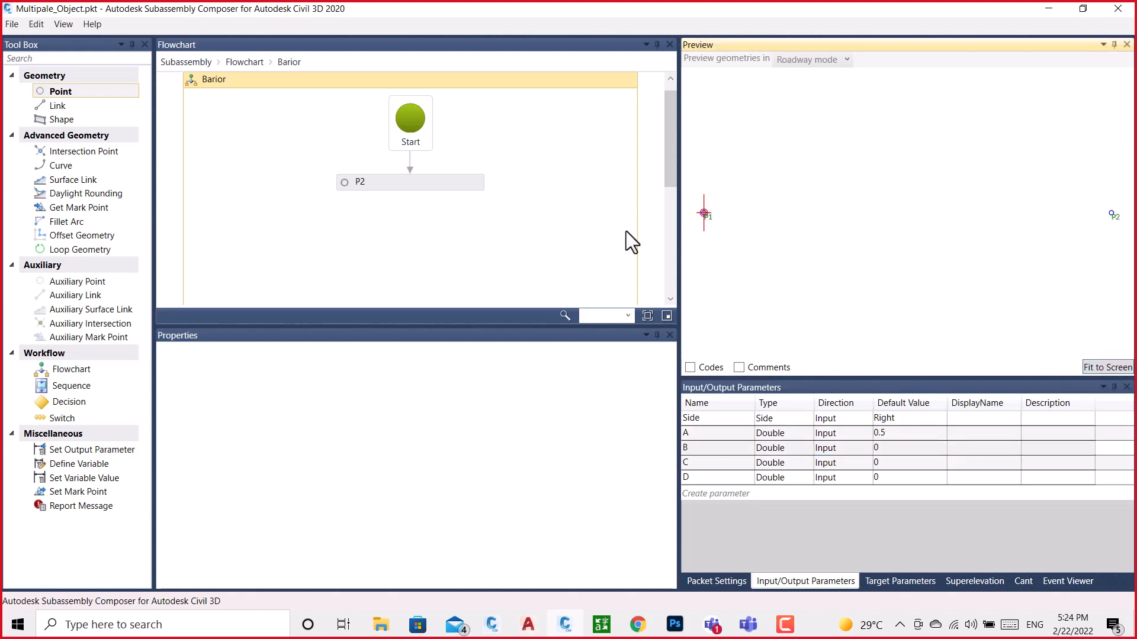
Try adding a link from point P2 to its From Point, and remove it again
left_click(425, 185)
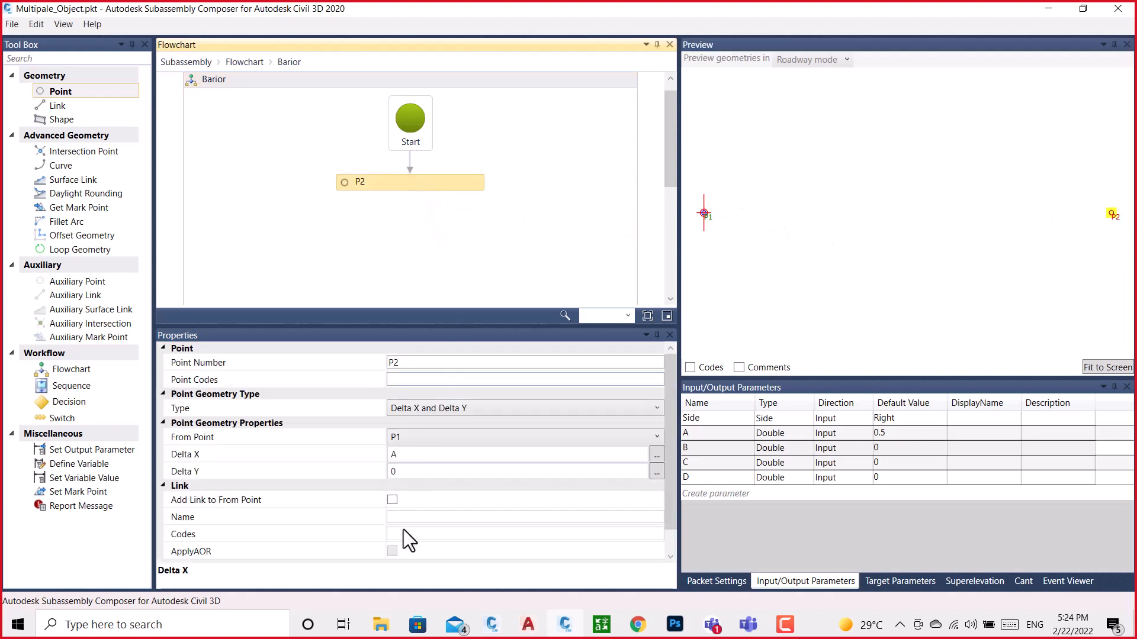
scroll(403, 529, "down", 1)
left_click(392, 476)
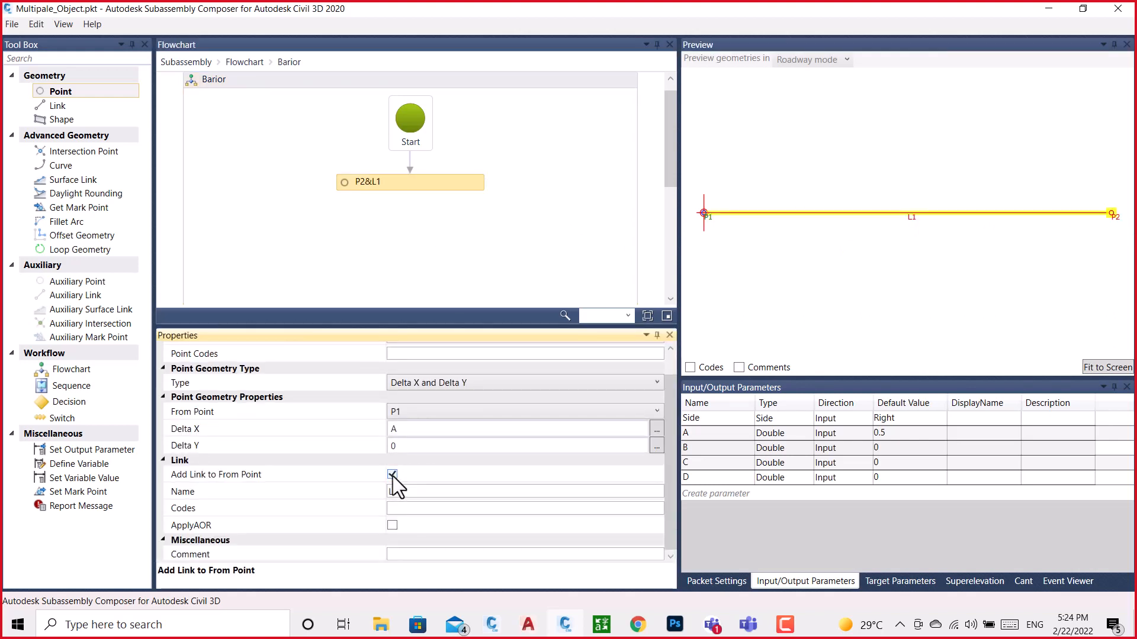
left_click(392, 475)
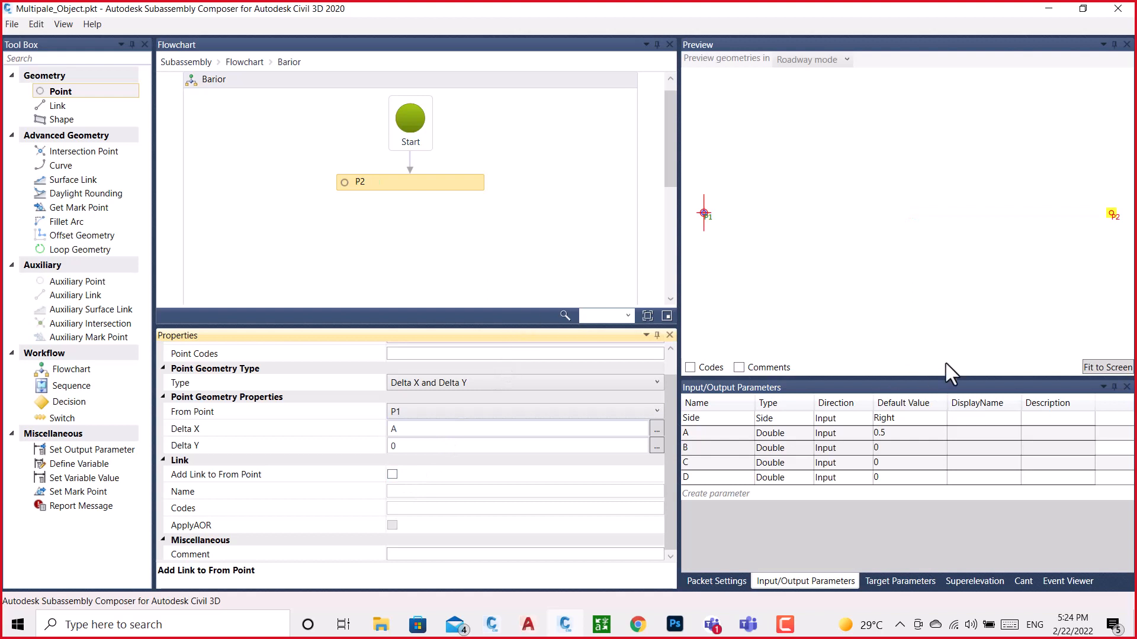
Set parameter A's default value to 0.1 and refit the preview to the points
left_click(1108, 367)
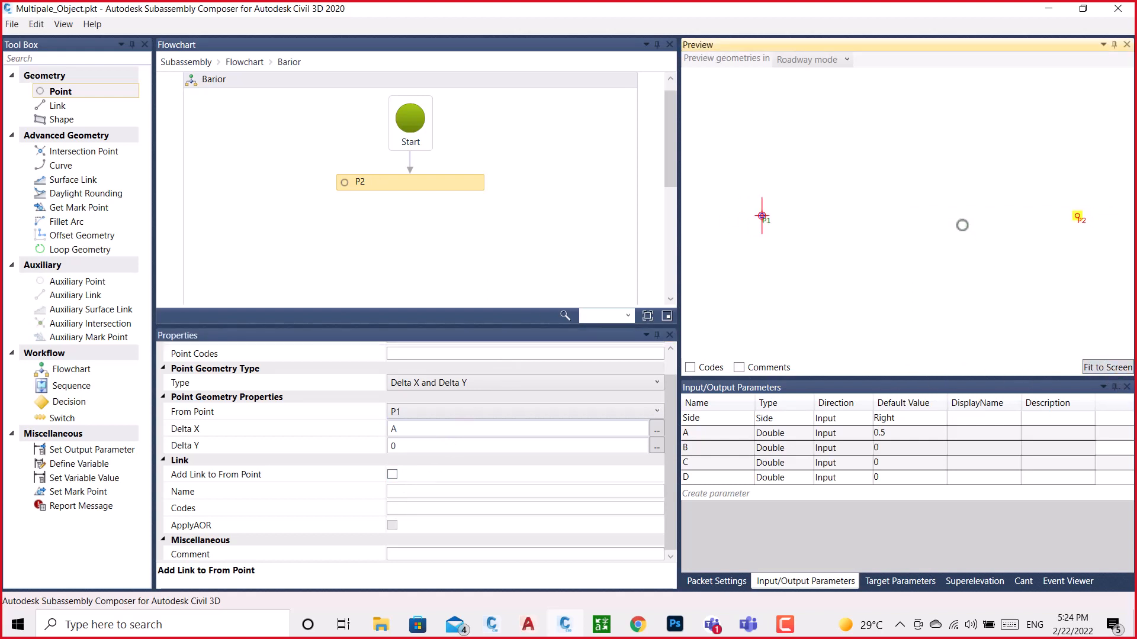
left_click(898, 434)
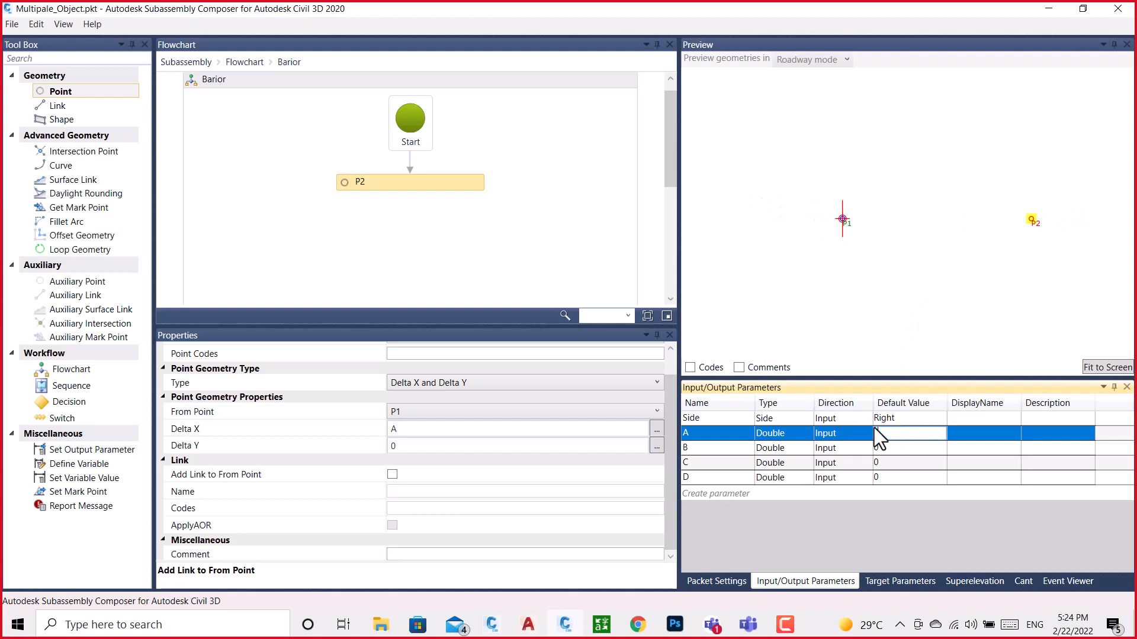
type("0.1")
key("Return")
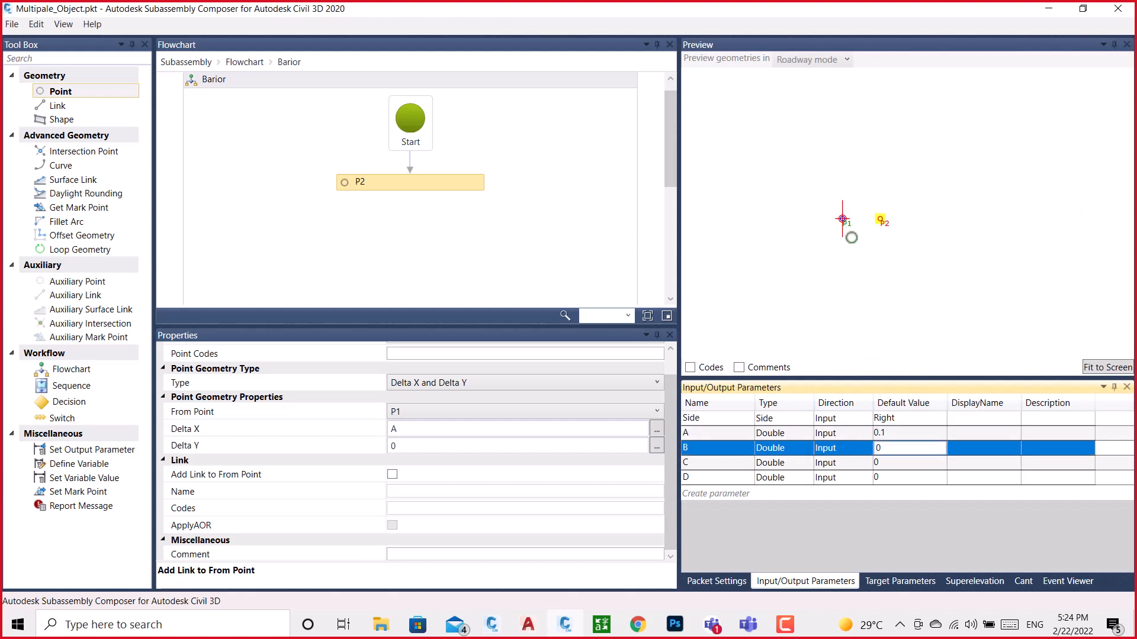
left_click(1095, 365)
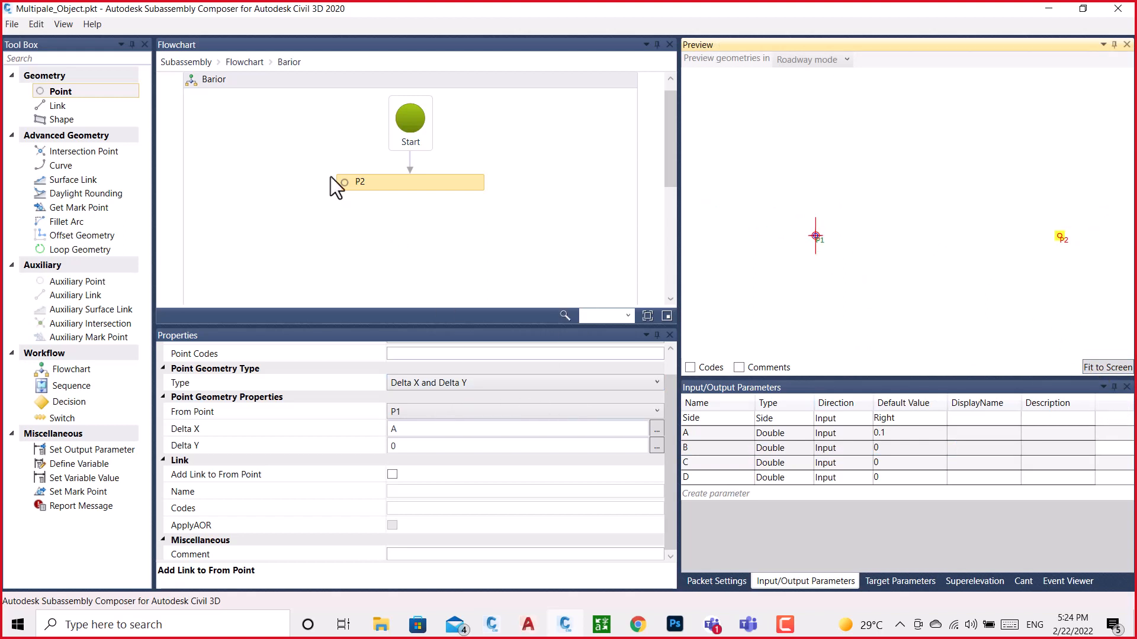
Add a Point element below P2 in the Barior flowchart, using P1 as its From Point
left_click_drag(60, 92, 406, 232)
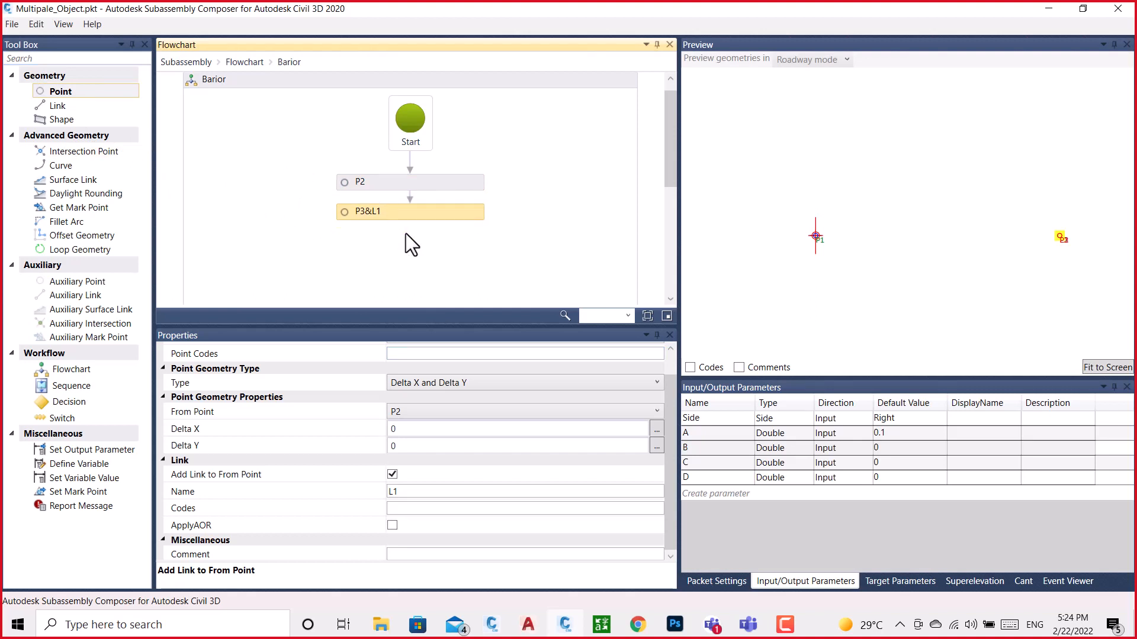
left_click(474, 411)
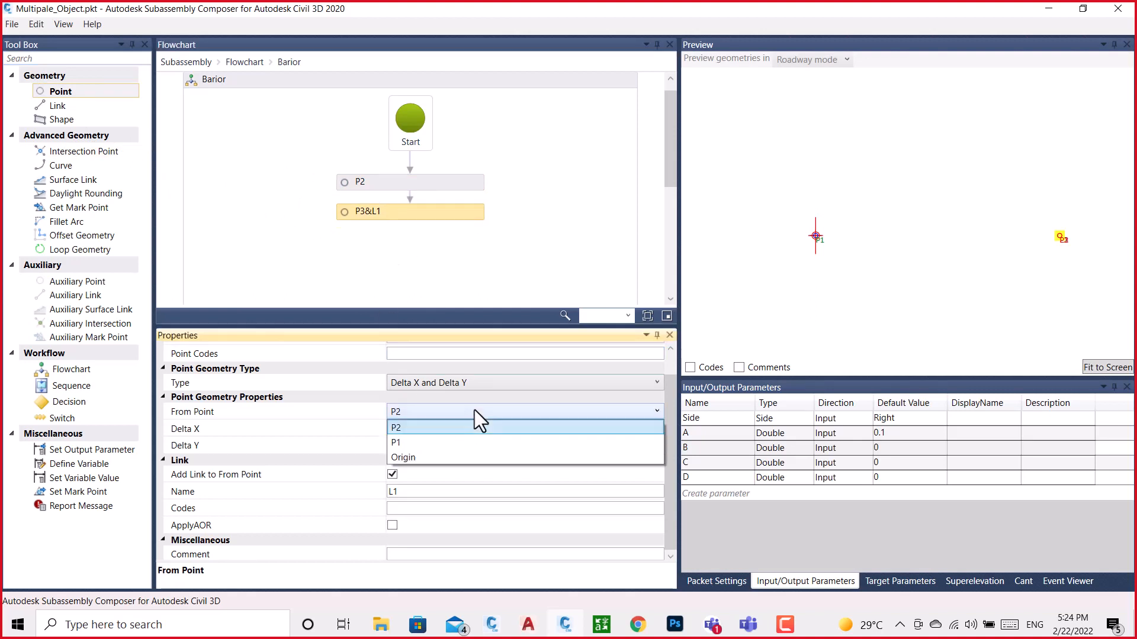
left_click(408, 439)
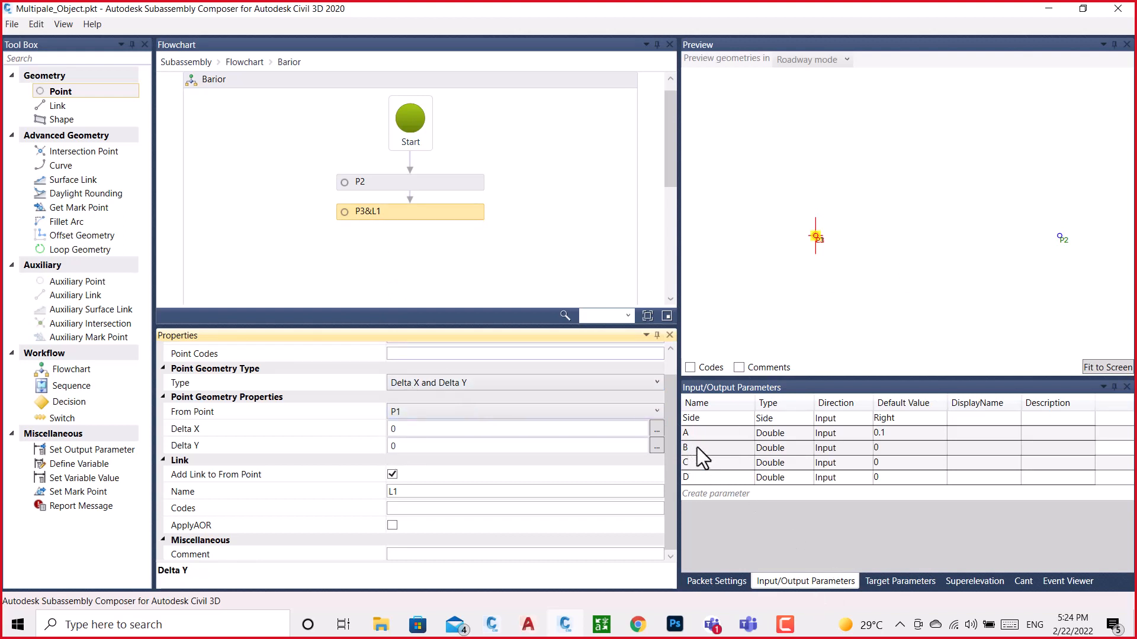
Set parameter B's default value to 0.1 and point P3's Delta X to -B
left_click(886, 447)
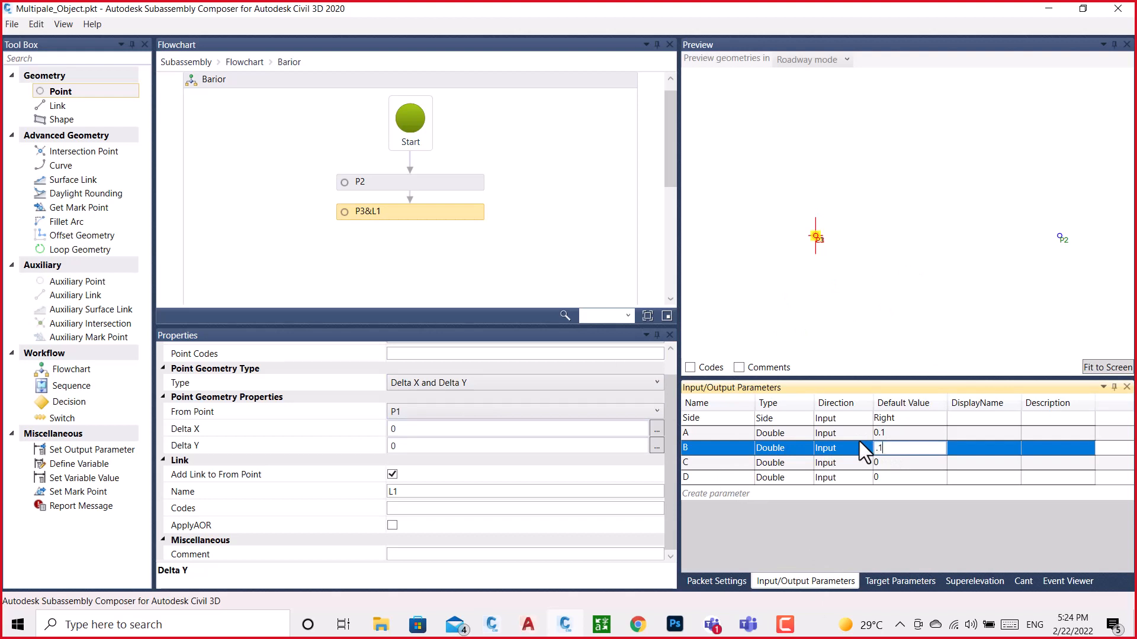
key("Return")
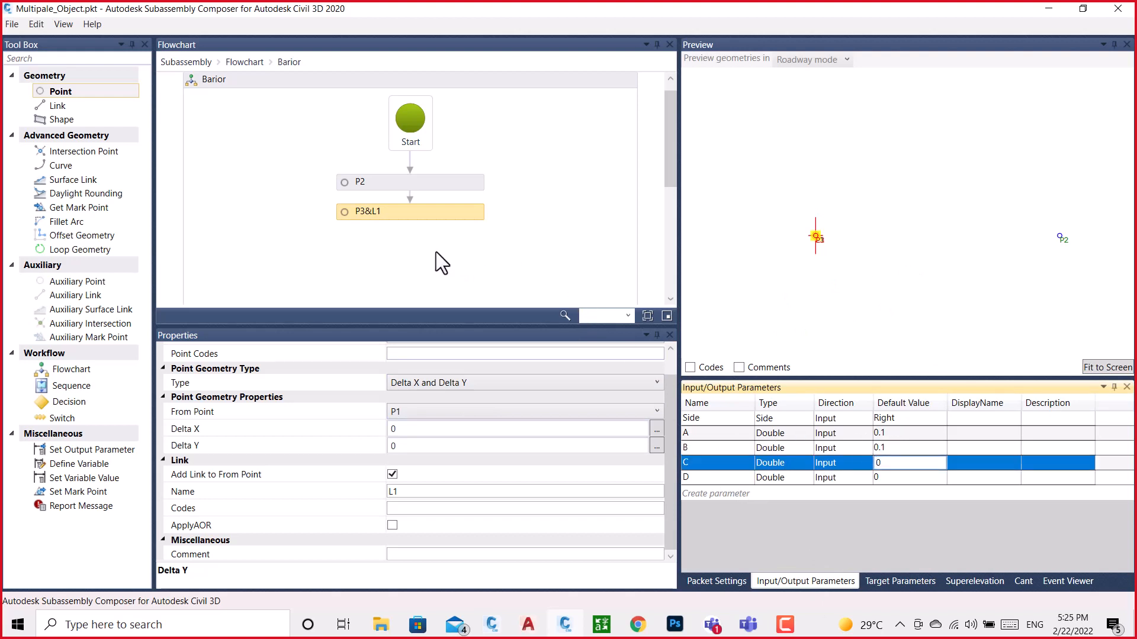
left_click(405, 429)
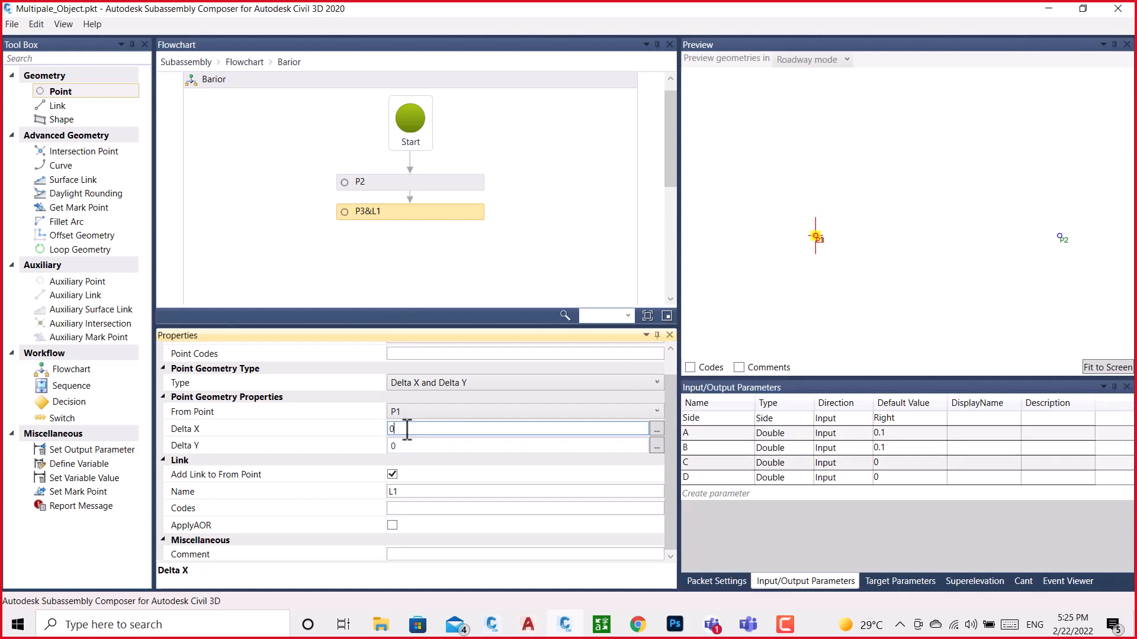
type("-B")
left_click(456, 258)
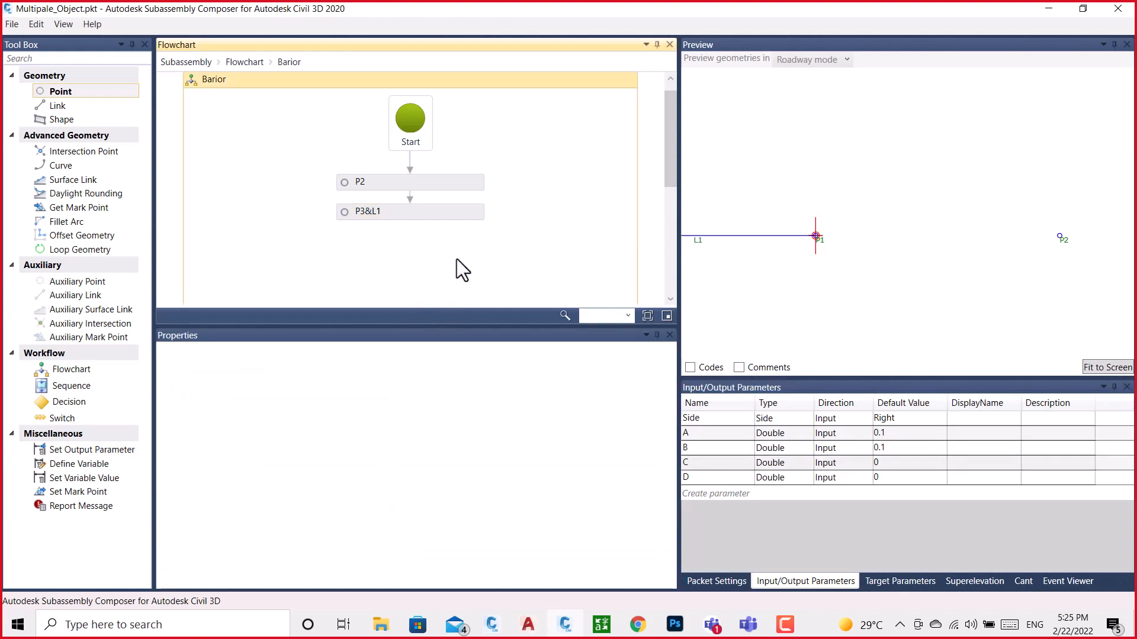
Remove point P3's link to its From Point and refit the preview to the points
left_click(464, 214)
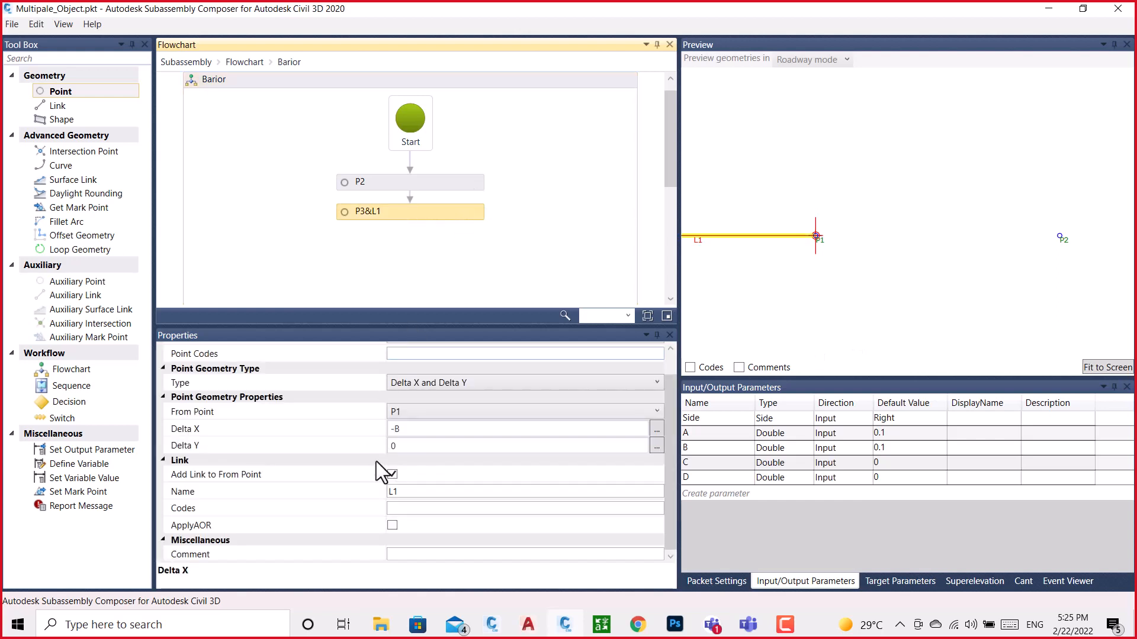
left_click(392, 475)
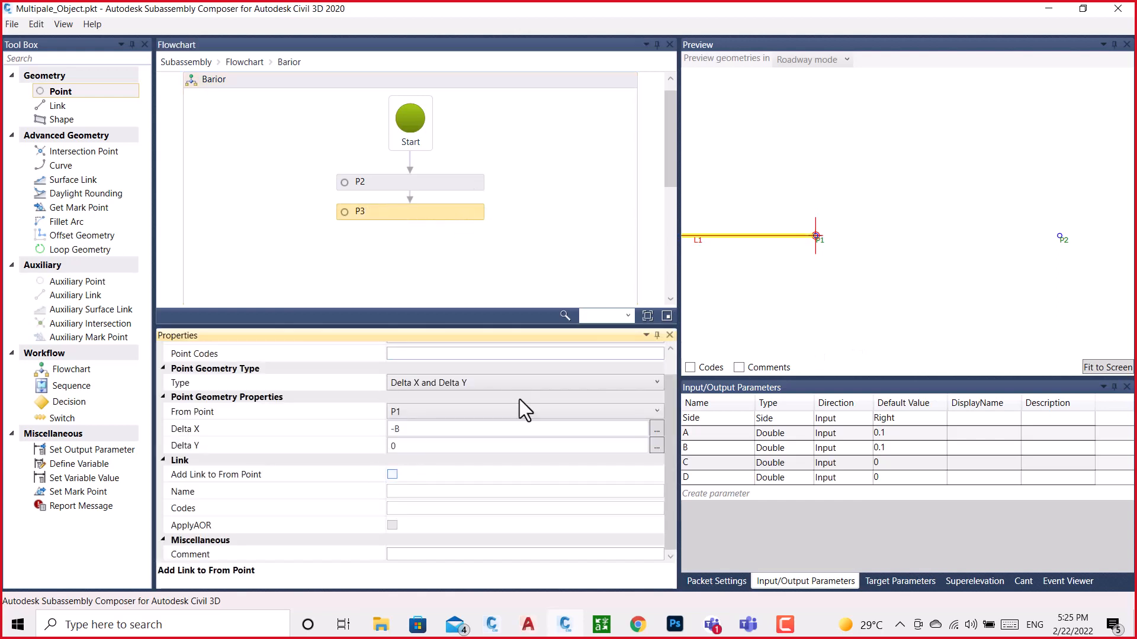
left_click(1087, 368)
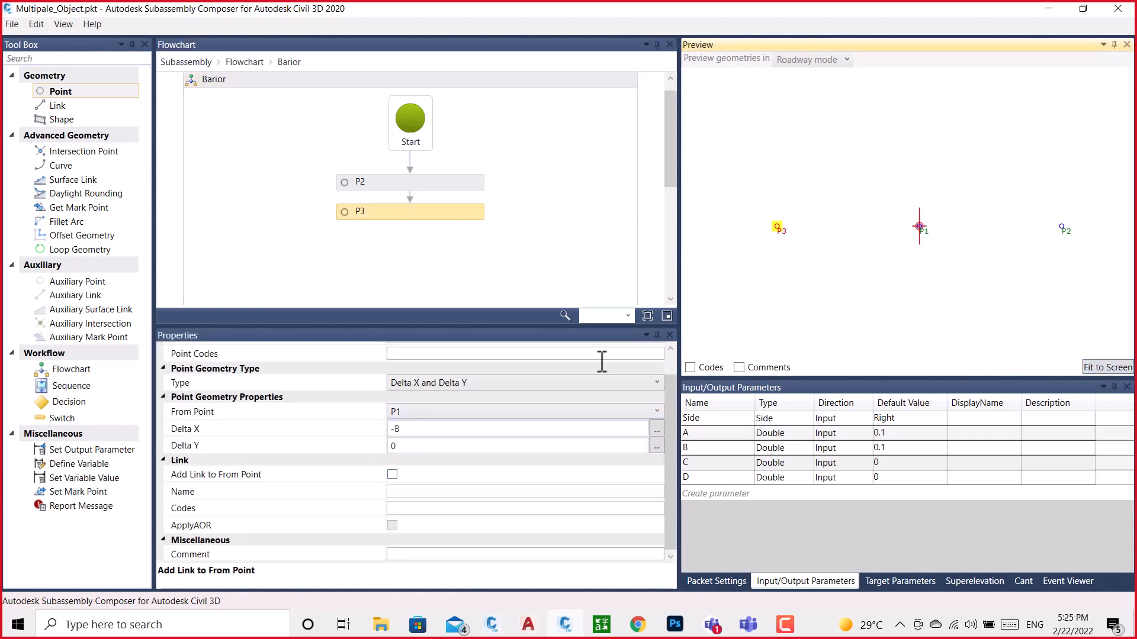
Switch to the BRAIOR drawing in Civil 3D and examine dimension C, the shoulder corner and the red marker on the barrier's vertical side
left_click(490, 619)
left_click(540, 573)
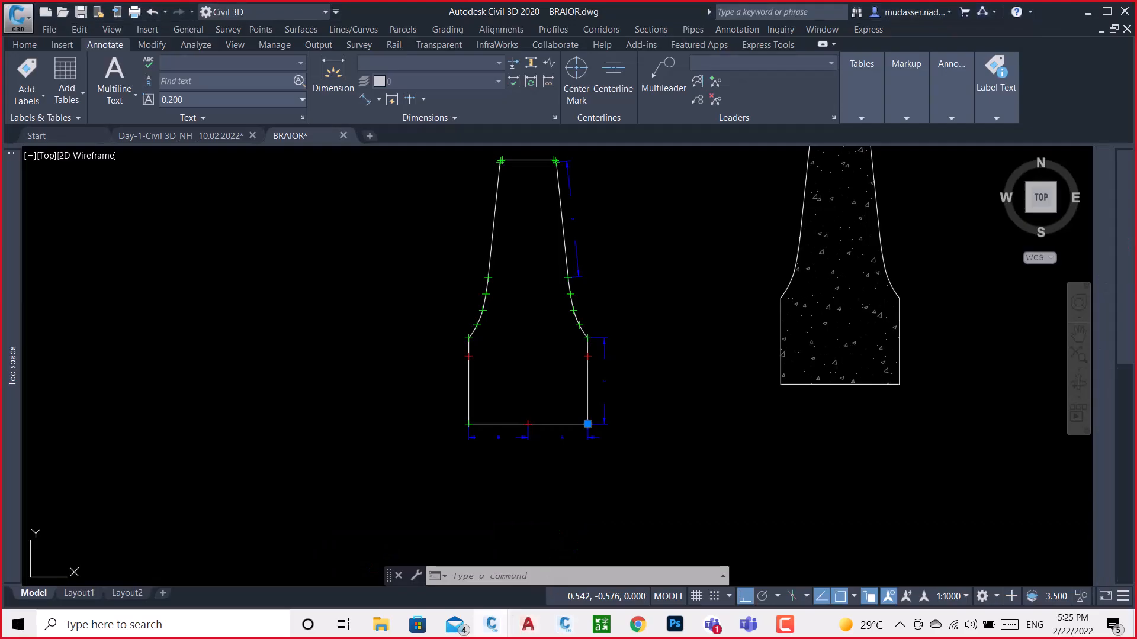
scroll(600, 338, "up", 6)
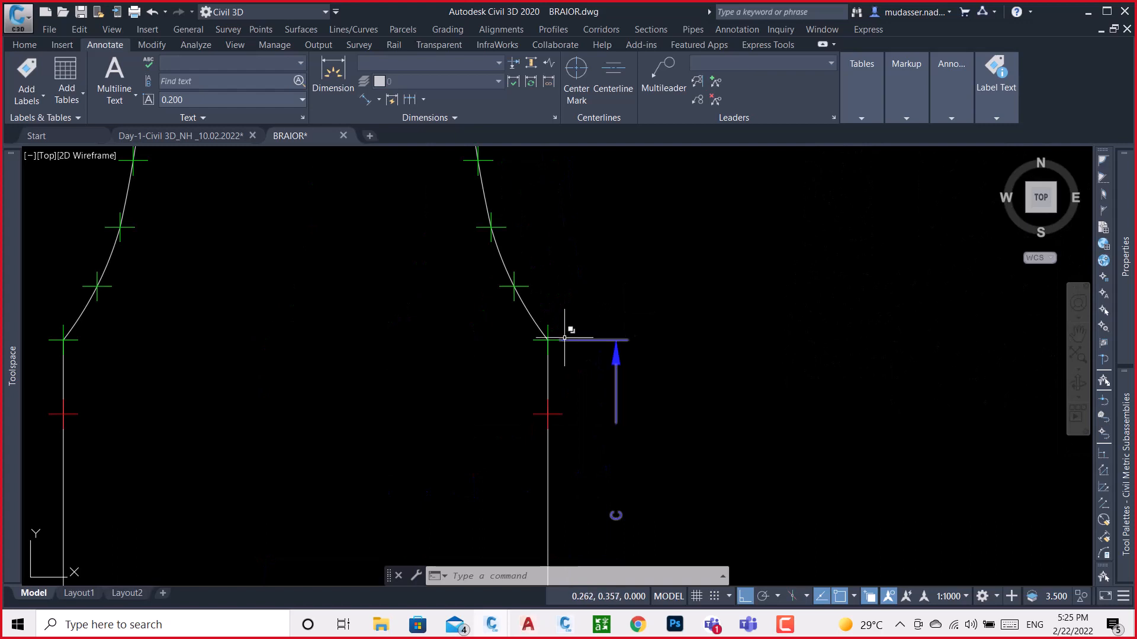
scroll(584, 319, "down", 4)
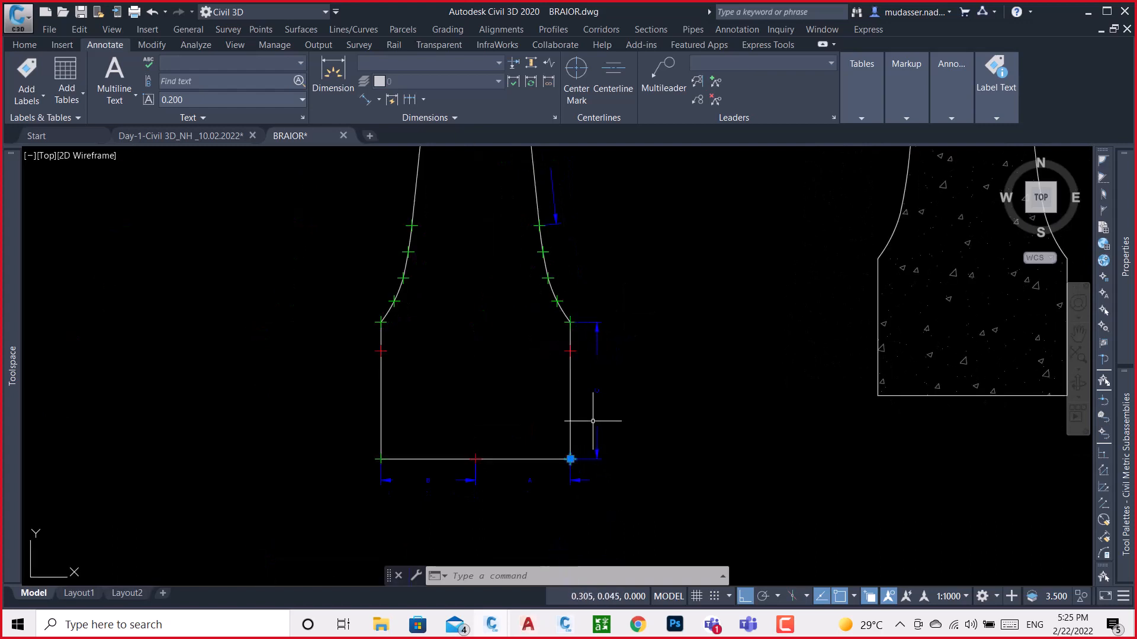
scroll(577, 355, "up", 6)
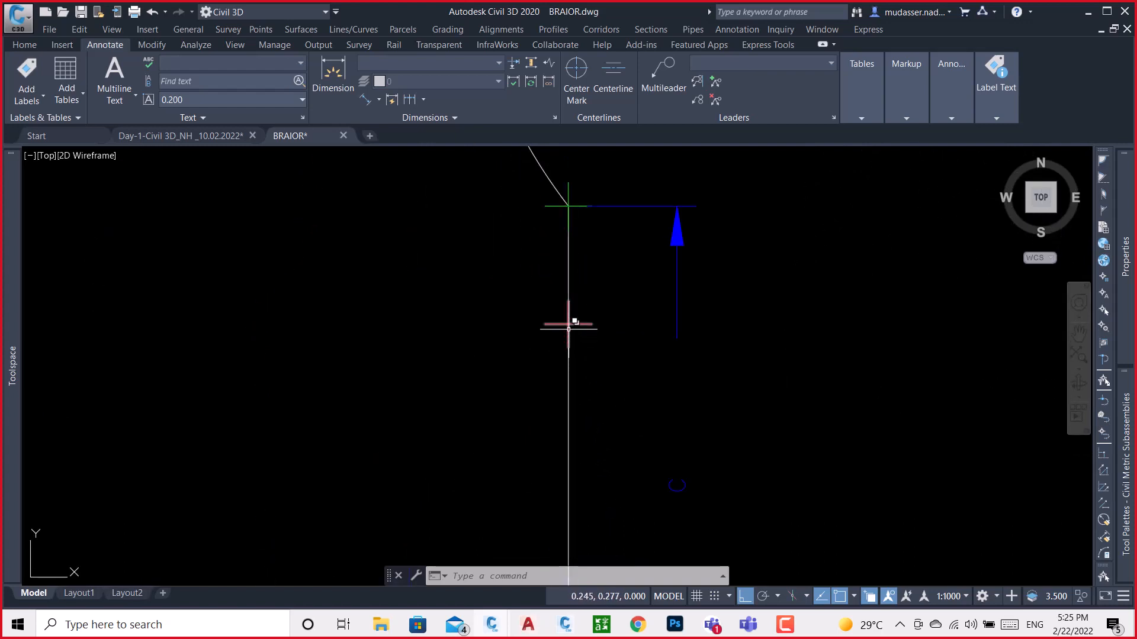
mouse_move(568, 324)
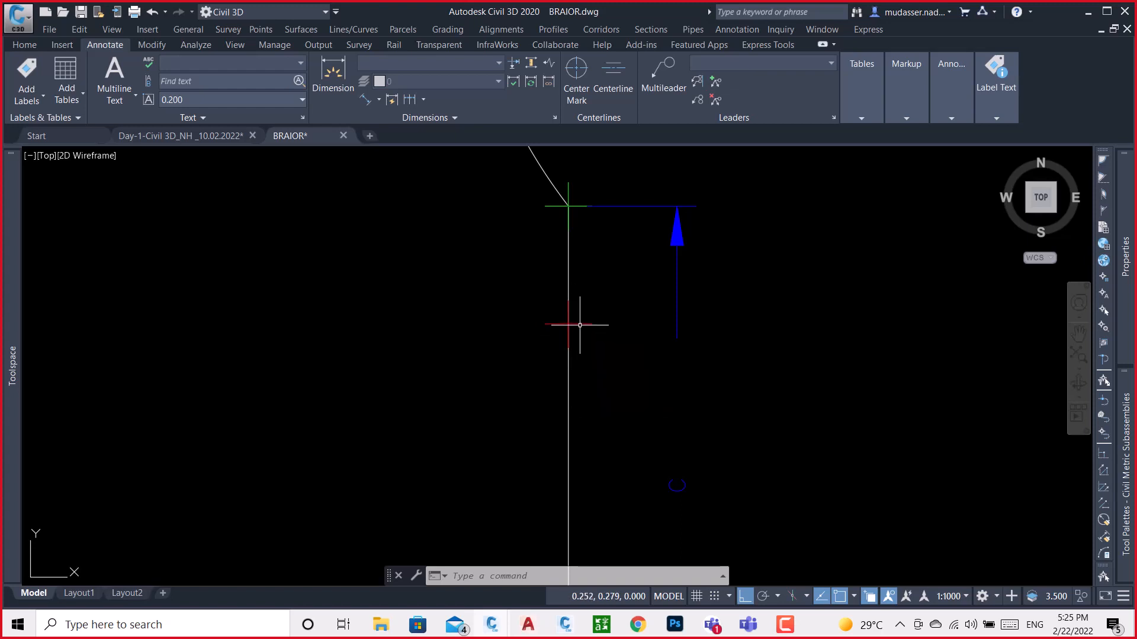
scroll(583, 320, "down", 2)
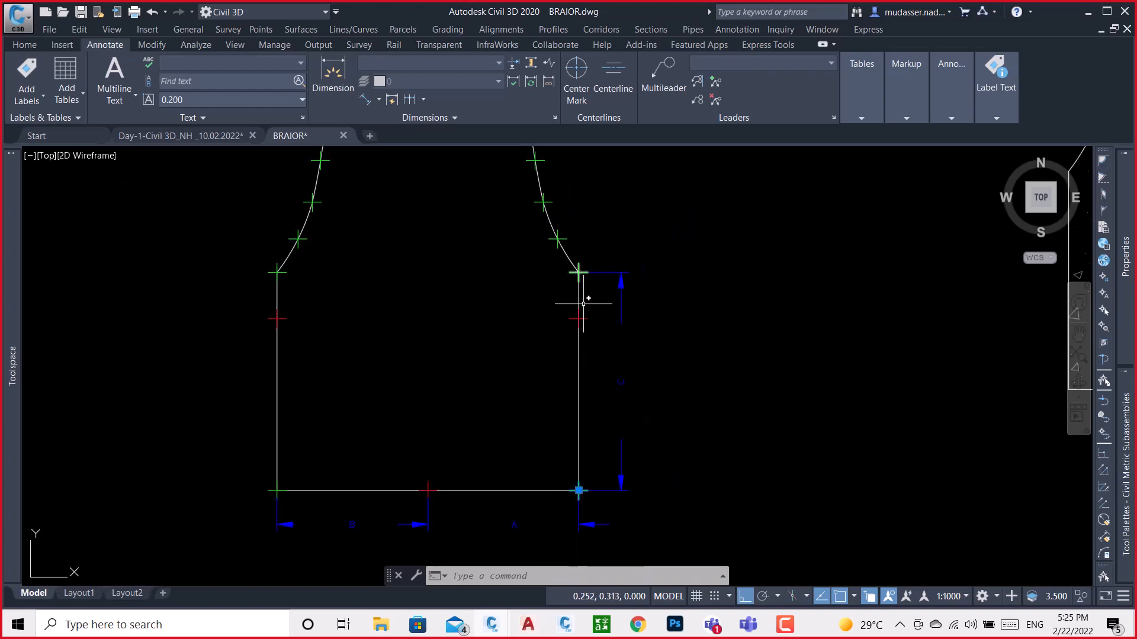
Measure the distance from the barrier's shoulder corner to the red marker with an aligned dimension, without placing the dimension
left_click(363, 100)
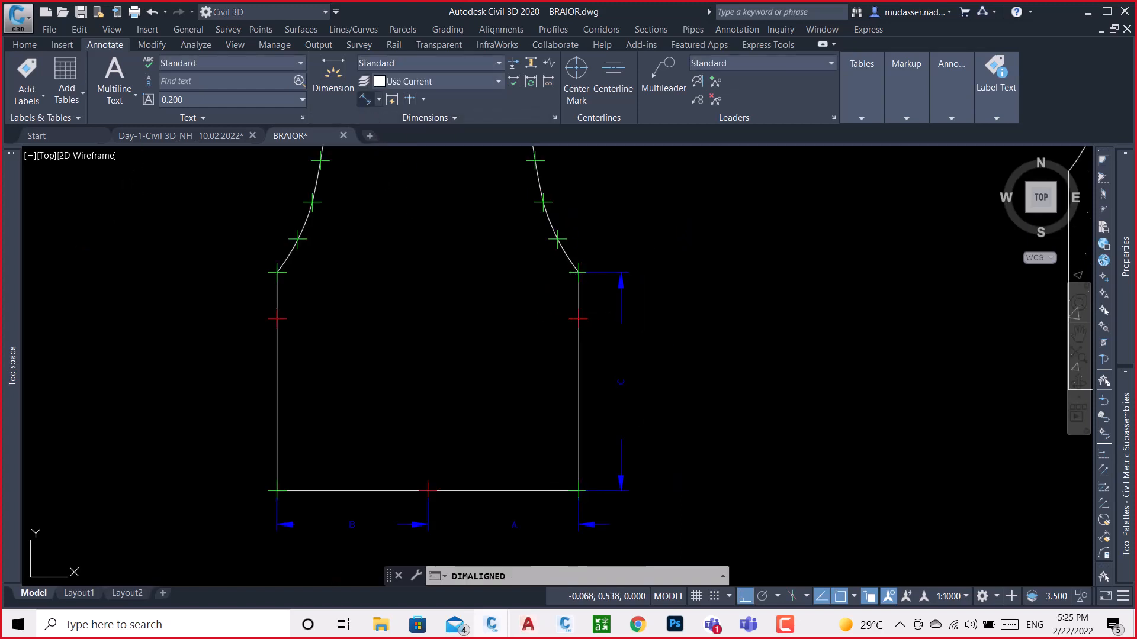
scroll(578, 269, "up", 2)
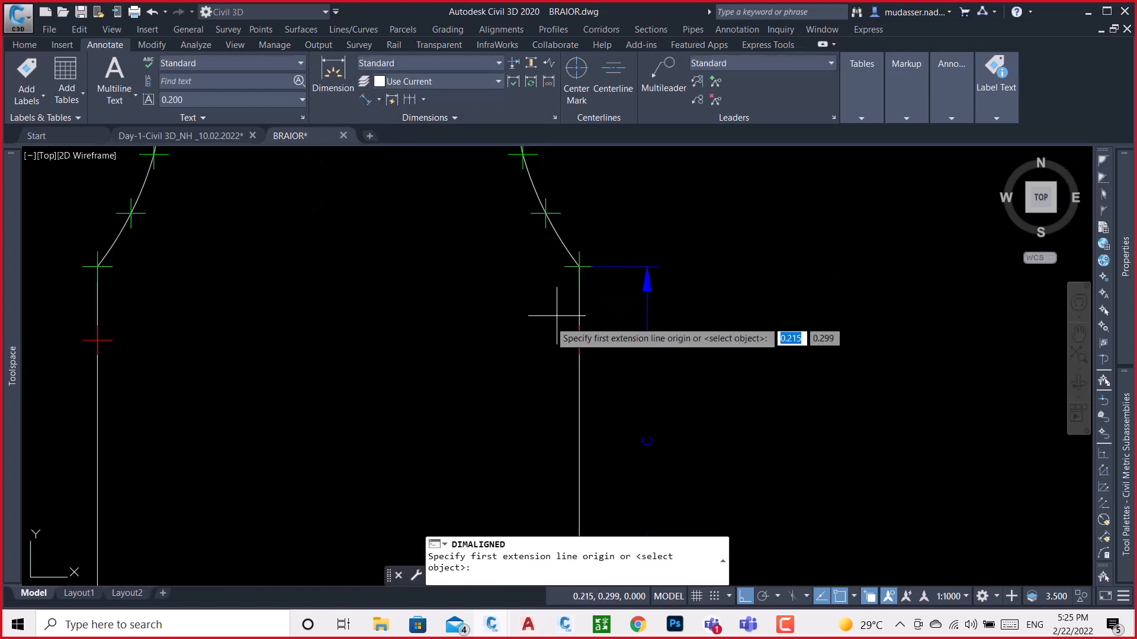
left_click(580, 267)
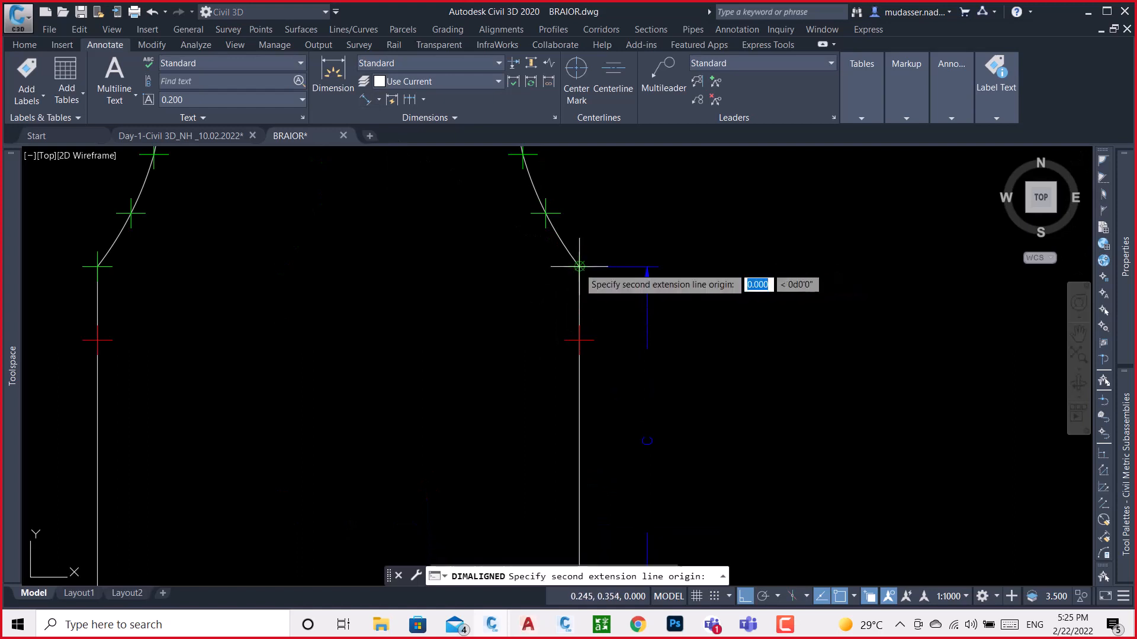
left_click(580, 341)
scroll(661, 378, "down", 3)
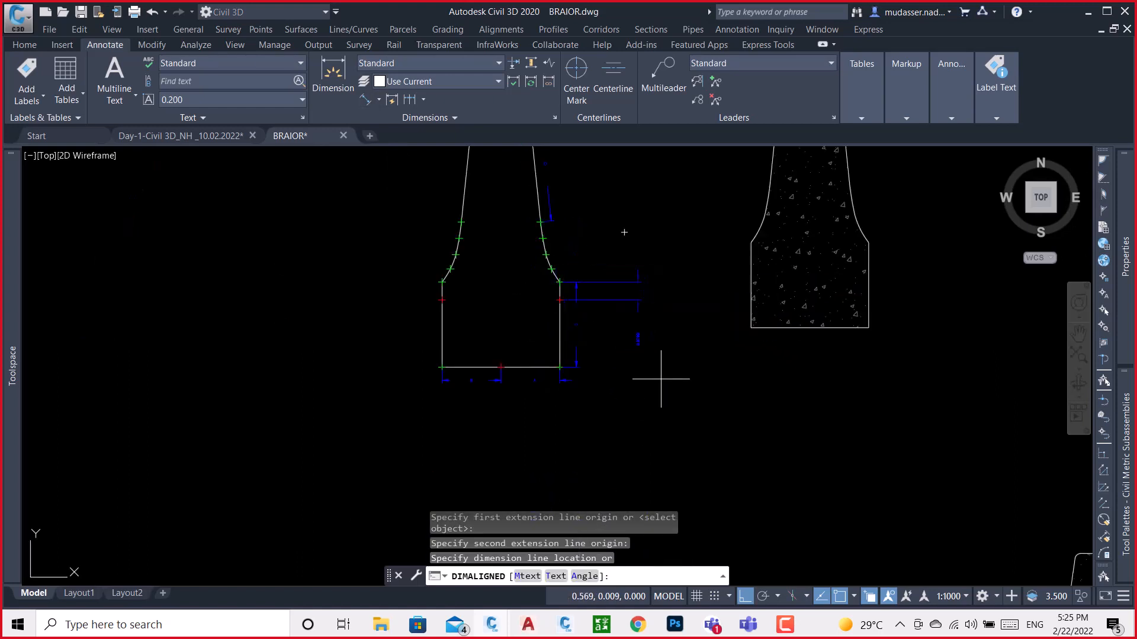
scroll(668, 364, "up", 5)
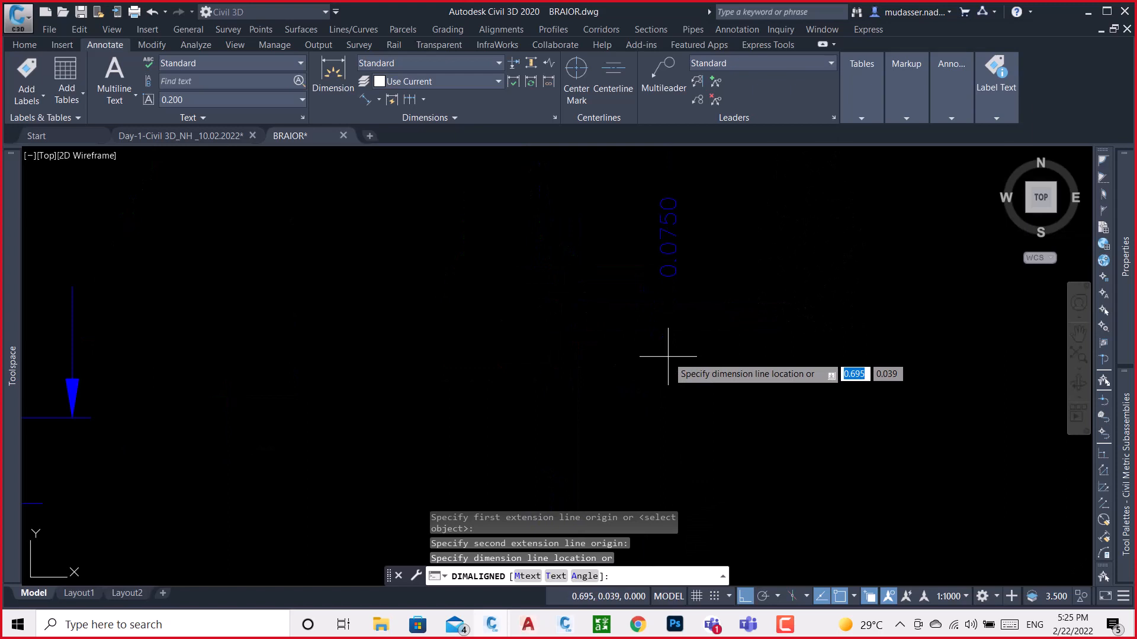
key("Escape")
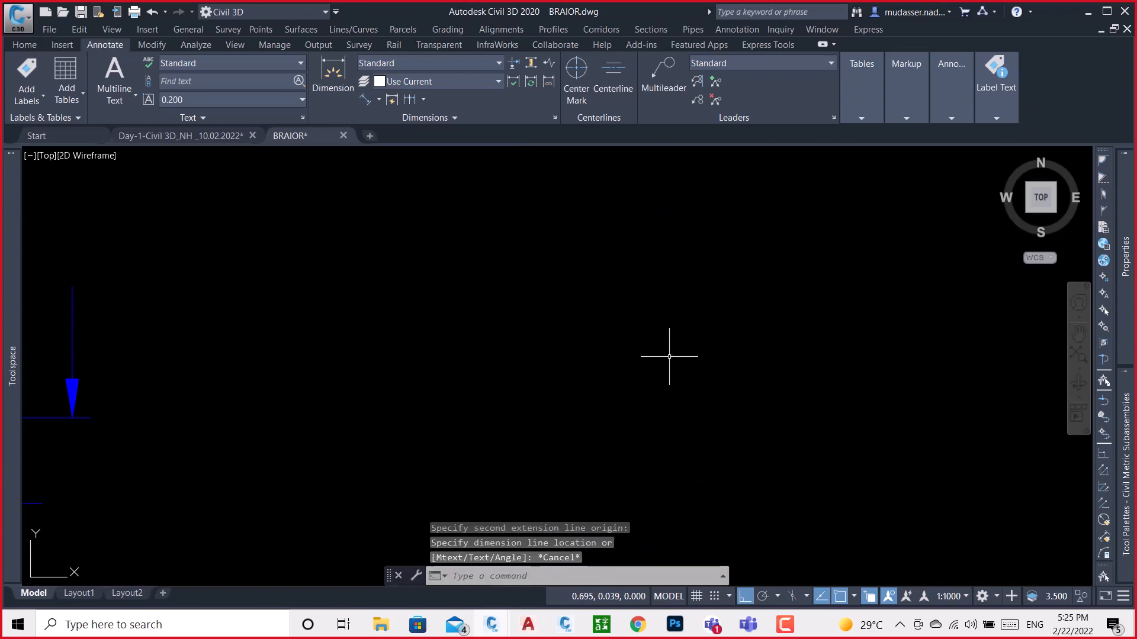
Add an aligned dimension outside dimension C along the barrier's full vertical side and read its value
scroll(669, 356, "down", 5)
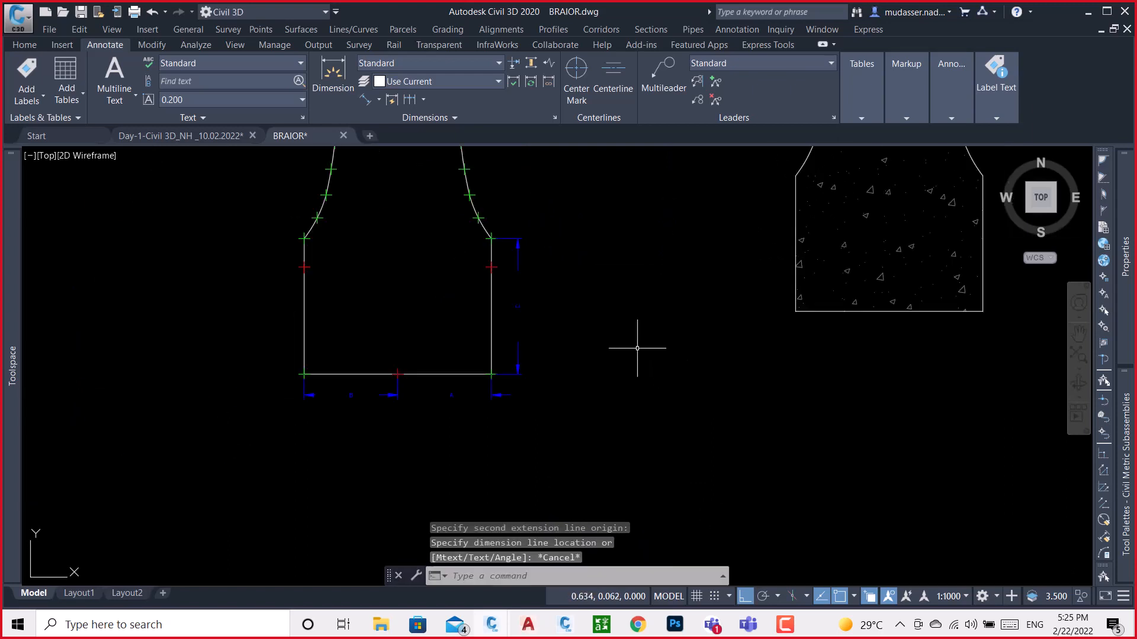
left_click(362, 99)
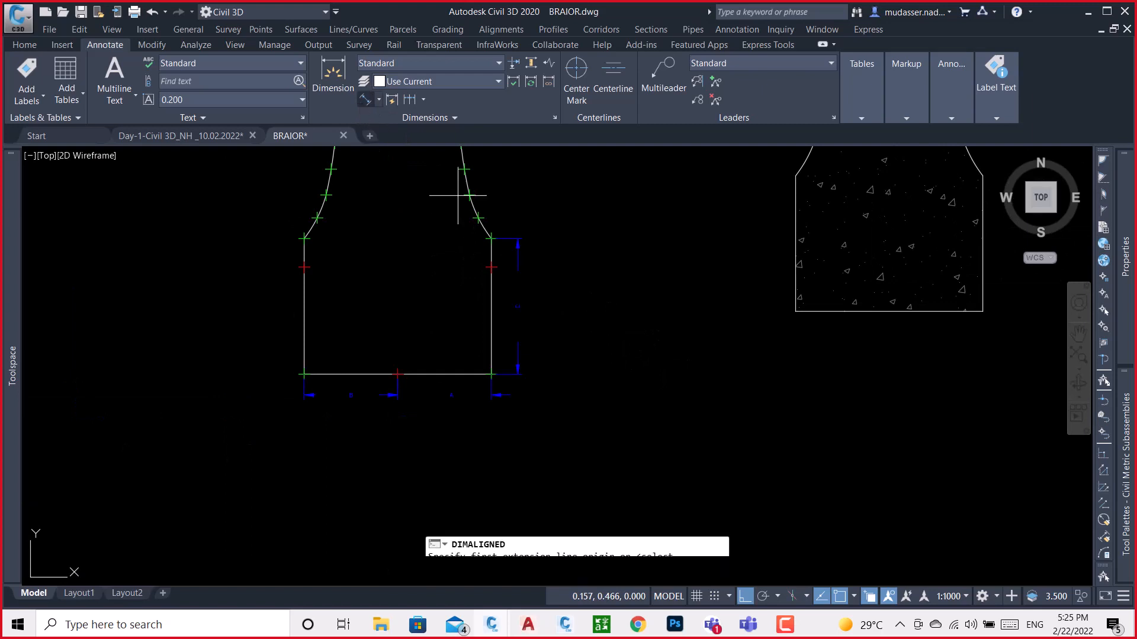
left_click(491, 239)
left_click(491, 374)
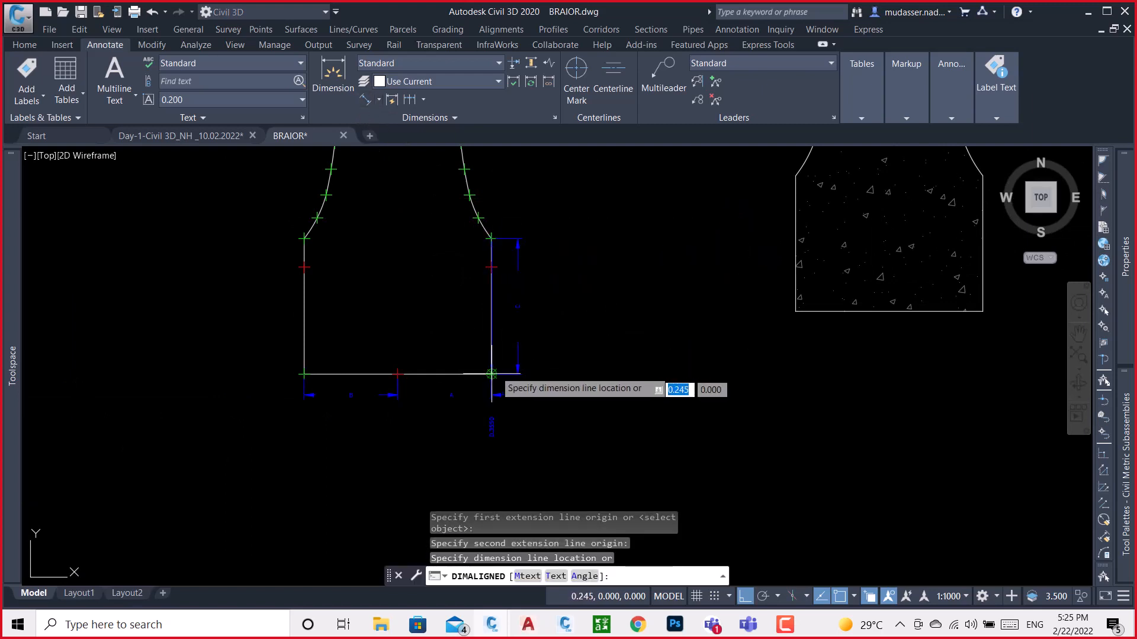
left_click(580, 330)
scroll(575, 433, "up", 6)
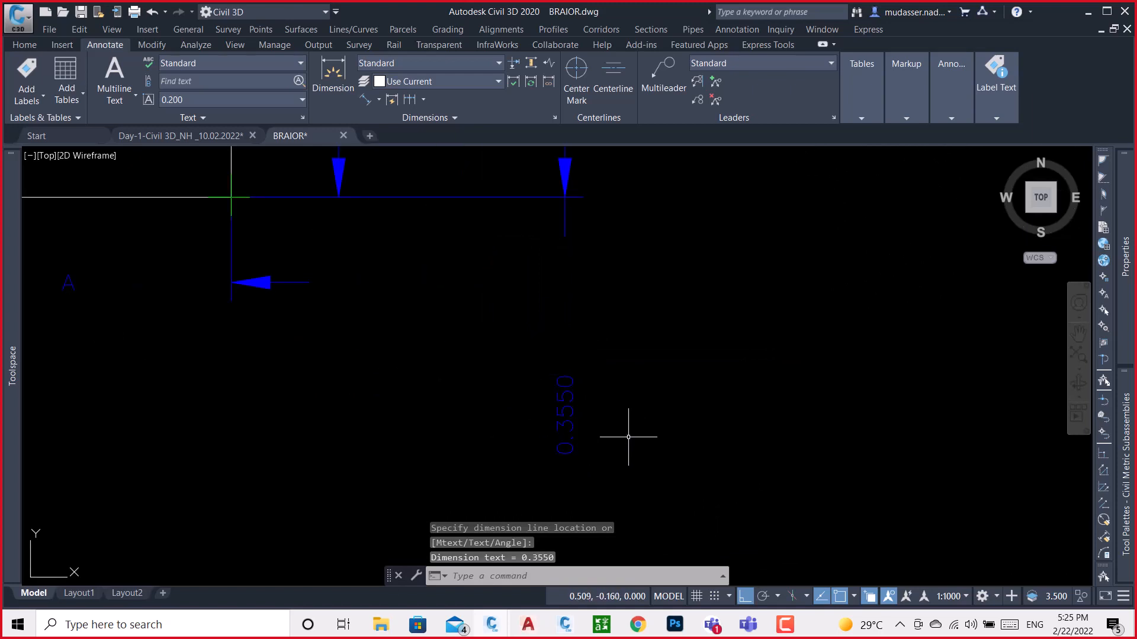
scroll(572, 413, "up", 2)
scroll(572, 413, "down", 6)
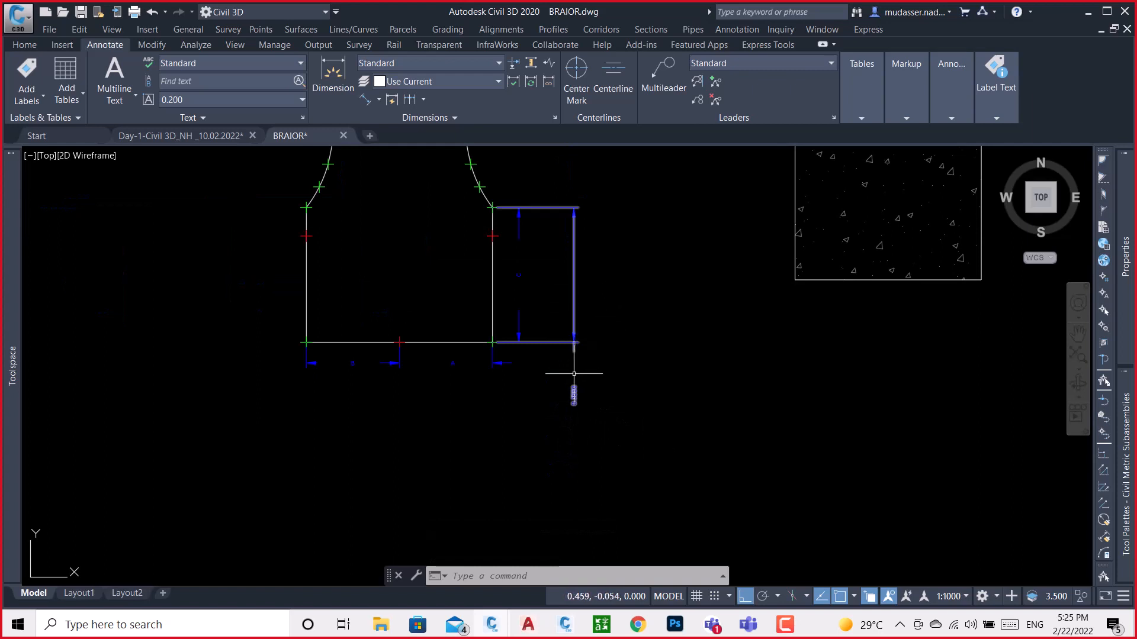
scroll(566, 406, "up", 5)
scroll(569, 406, "down", 5)
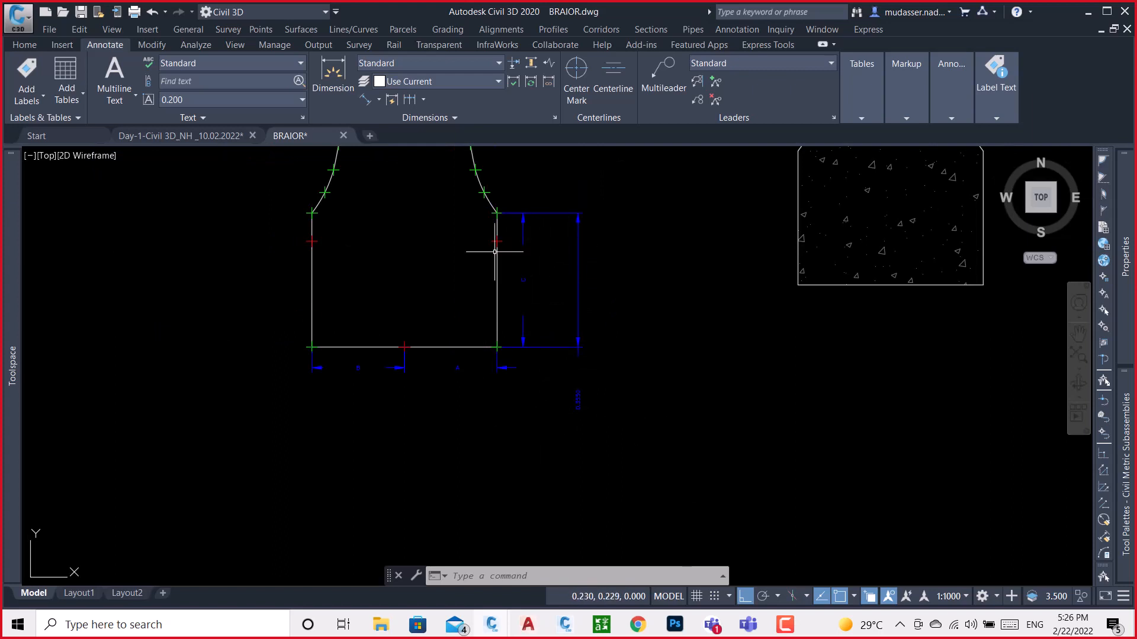
Delete the outer aligned dimension on the barrier's vertical side, leaving dimension C in place
scroll(500, 216, "up", 4)
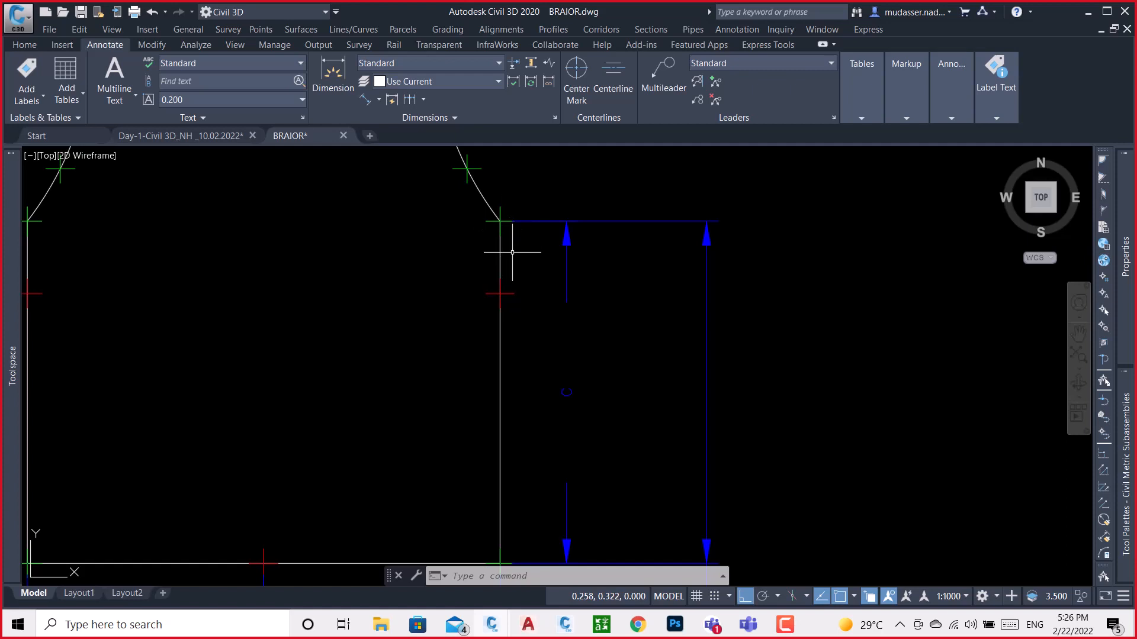
left_click(579, 221)
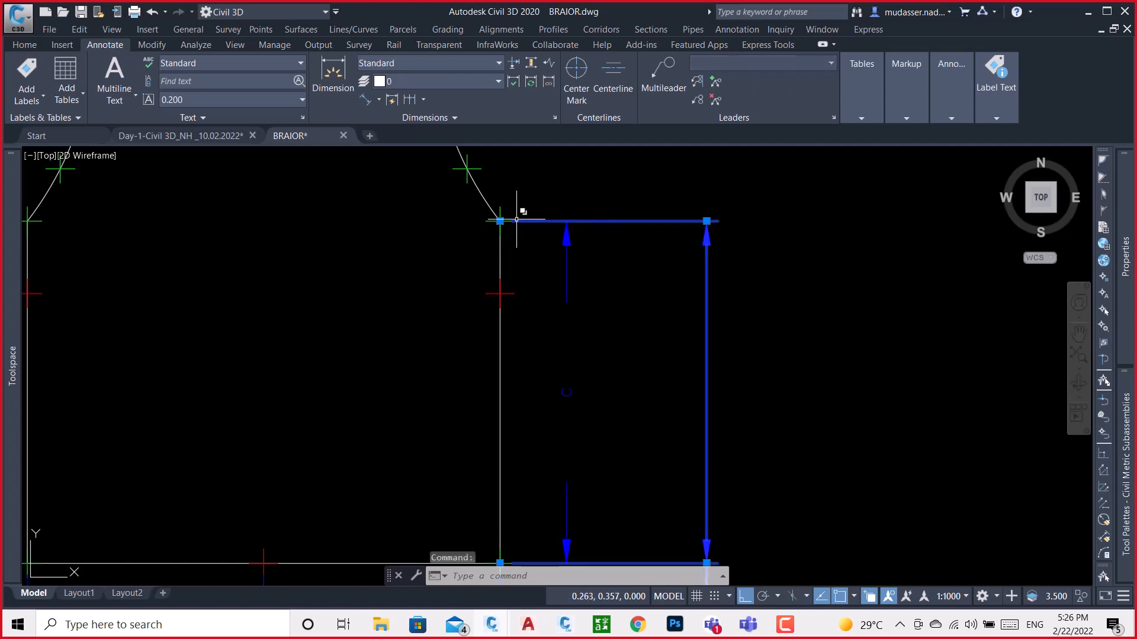
scroll(604, 211, "down", 2)
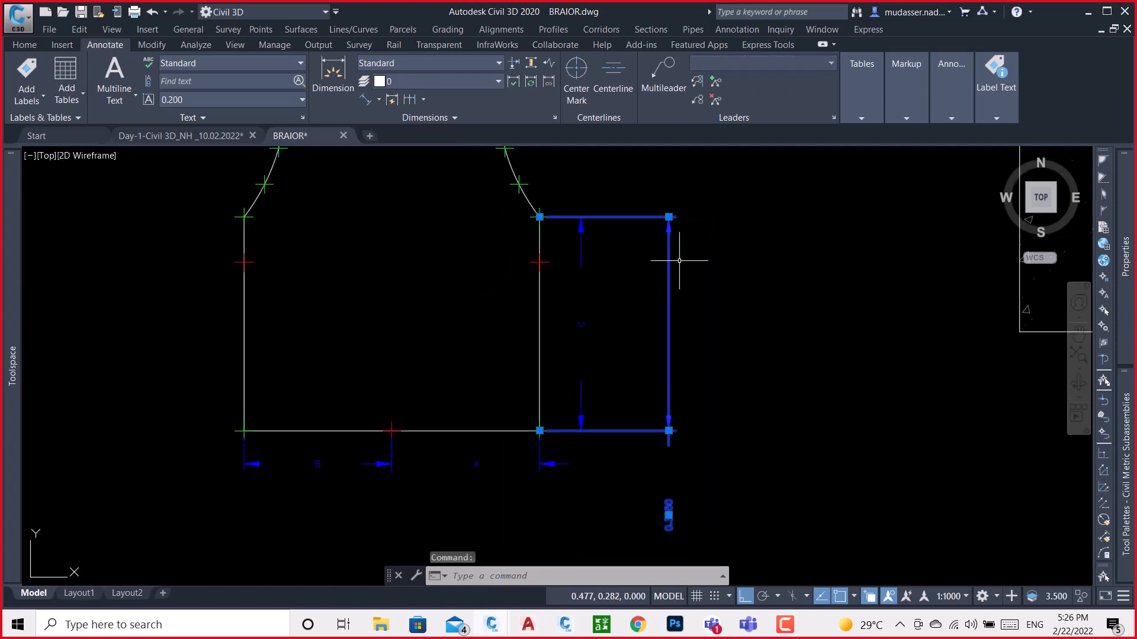
key("Delete")
Stretch dimension C's upper extension origin down from the shoulder corner to the red marker on the vertical side
left_click(565, 219)
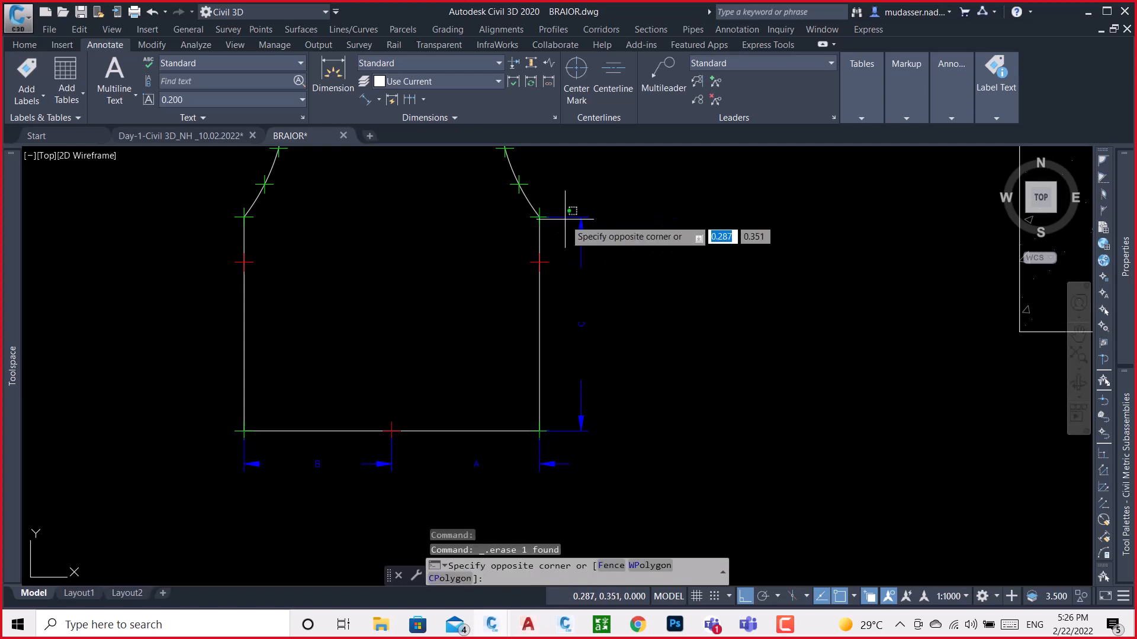
left_click(565, 219)
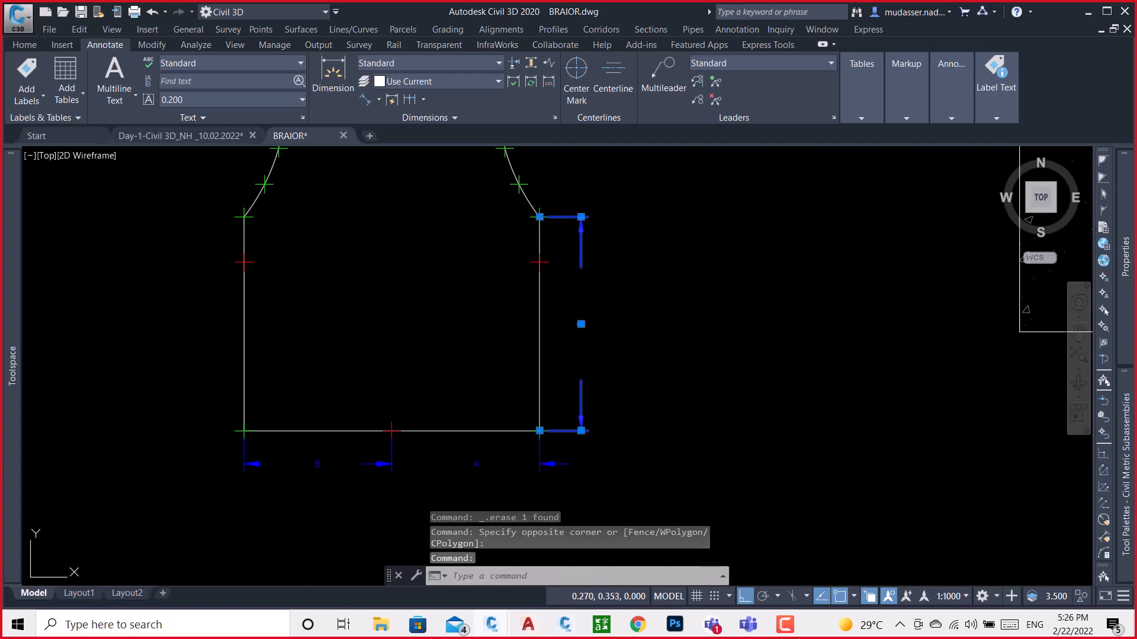
left_click(540, 217)
scroll(539, 217, "up", 5)
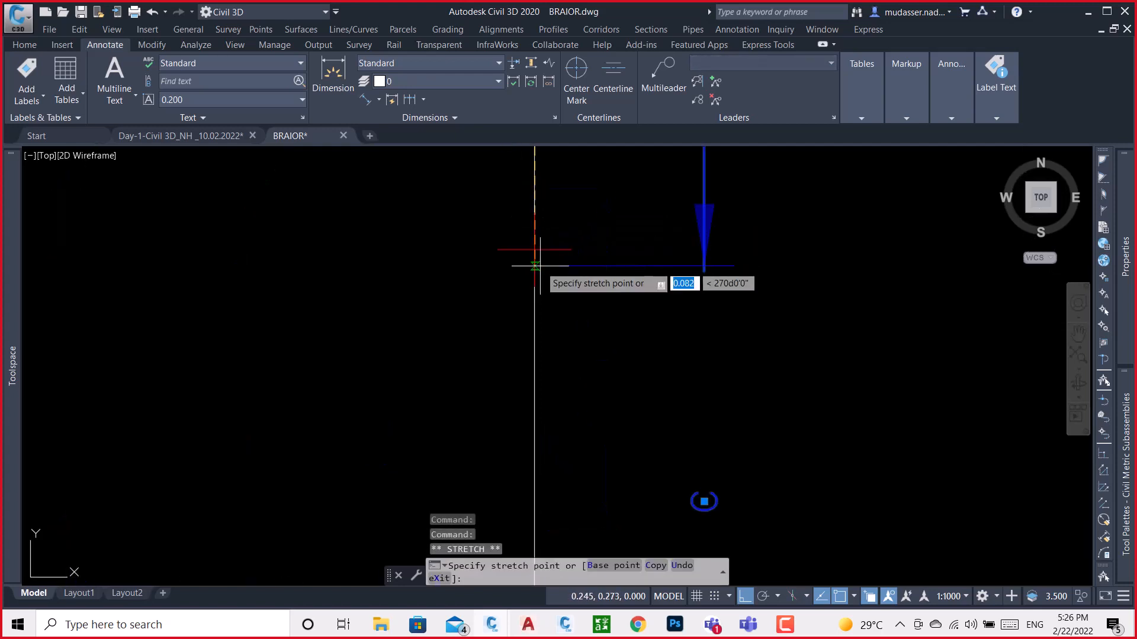
left_click(535, 266)
scroll(606, 287, "down", 3)
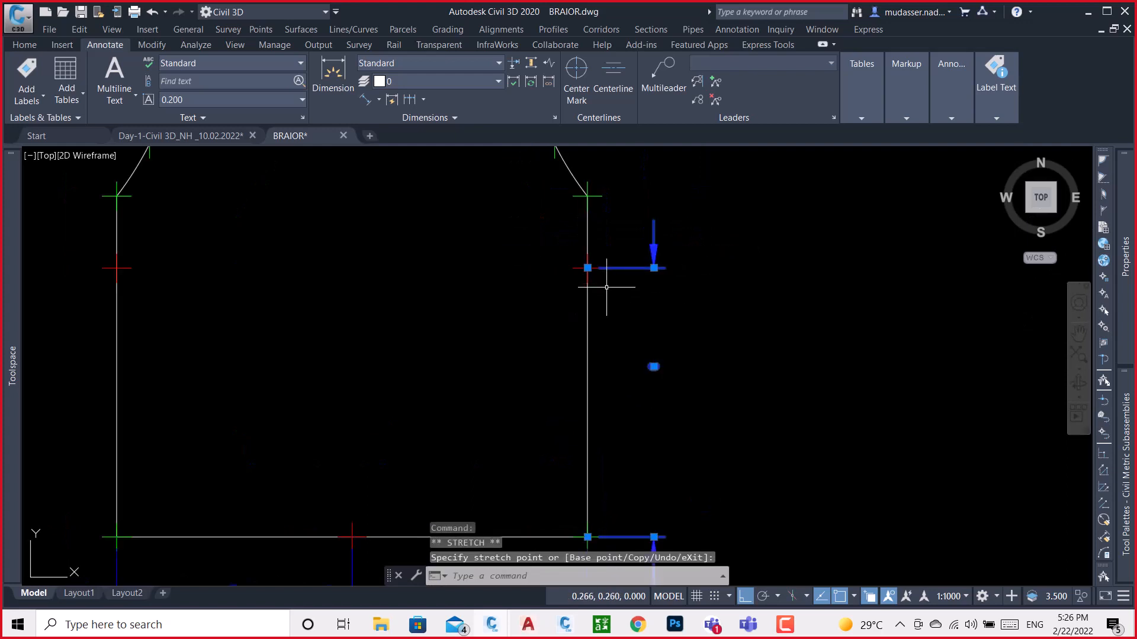
scroll(606, 287, "down", 2)
key("Escape")
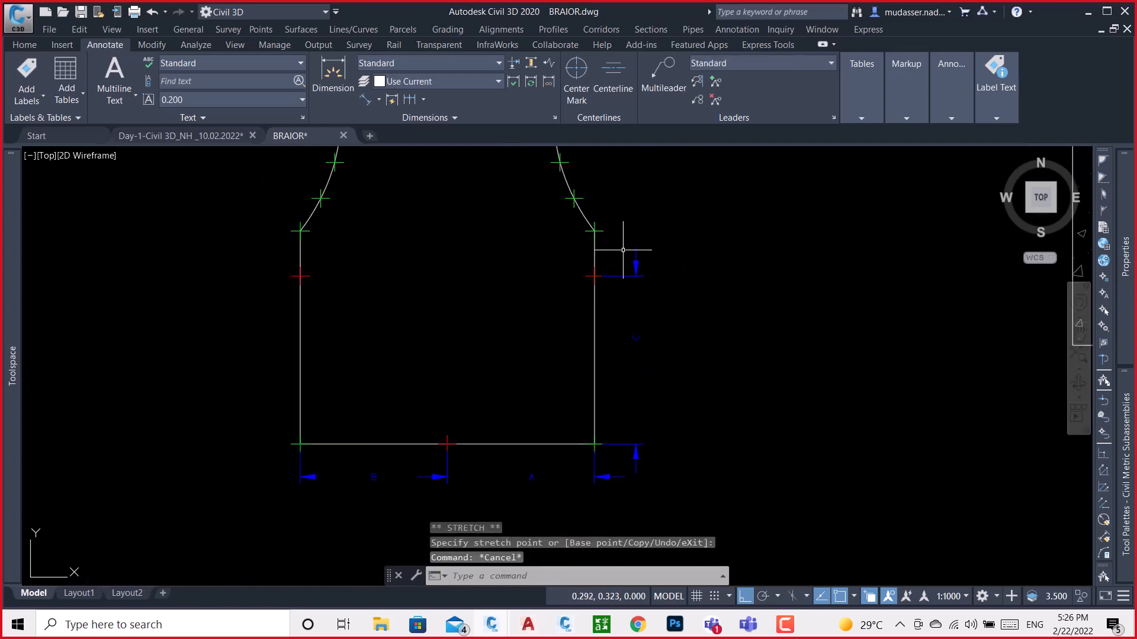
Add an aligned dimension from the shoulder corner to the red marker, placed in line with dimension C
left_click(365, 98)
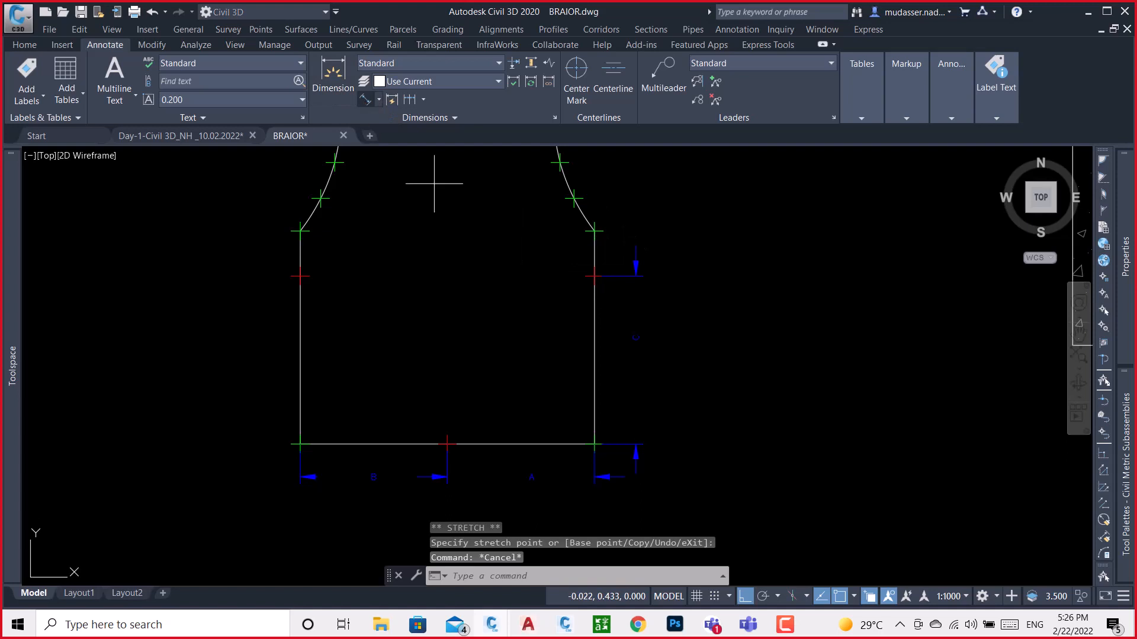
scroll(616, 246, "up", 4)
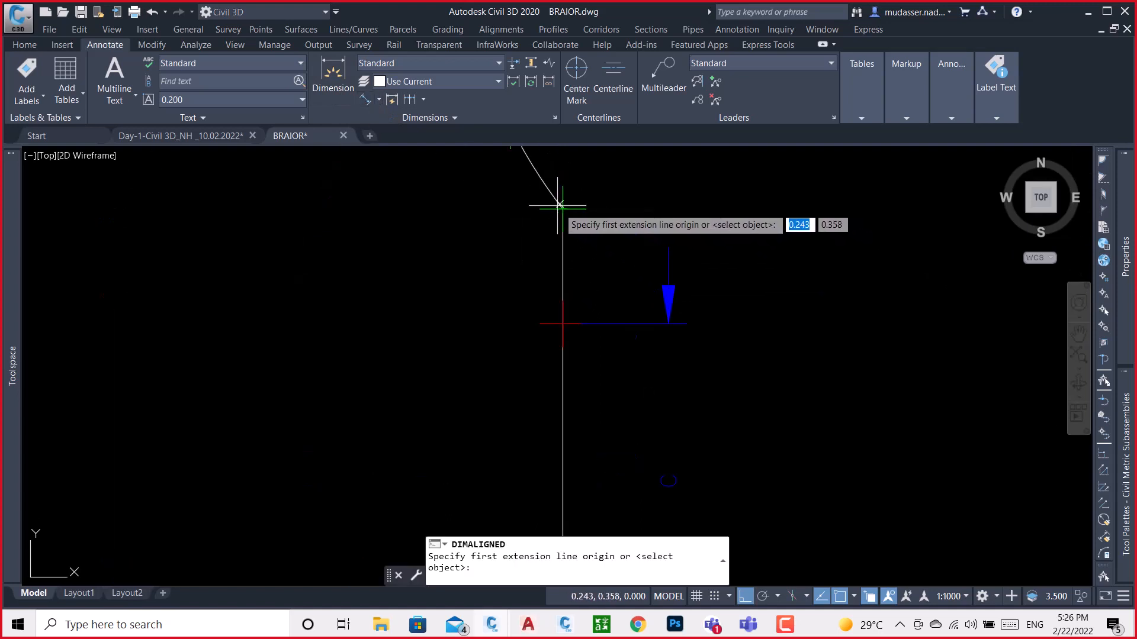
left_click(563, 208)
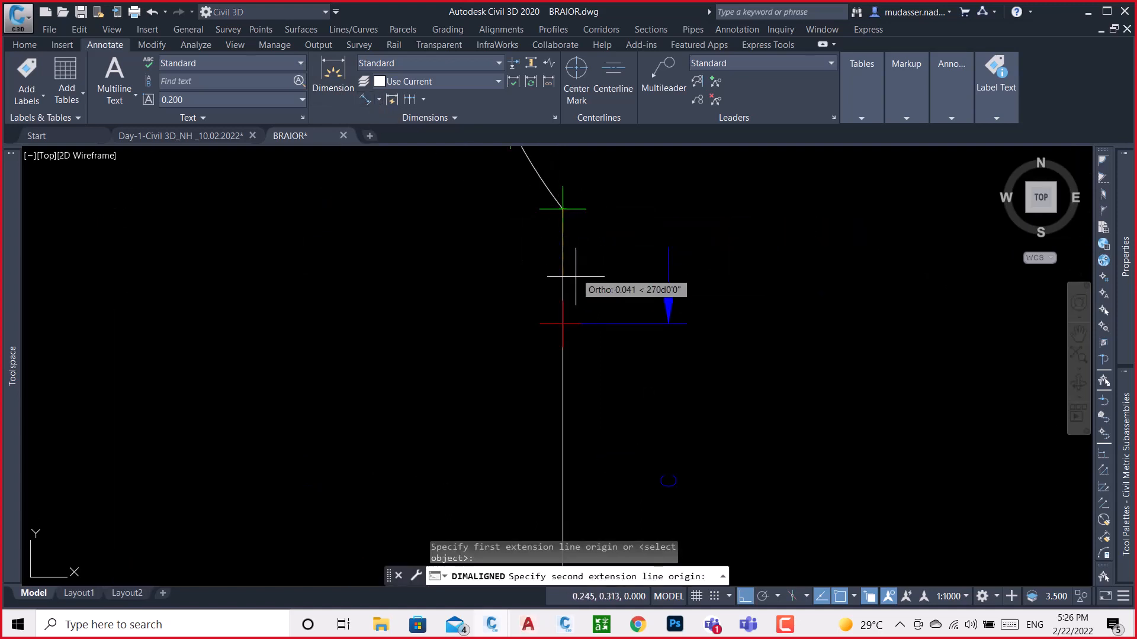
left_click(562, 323)
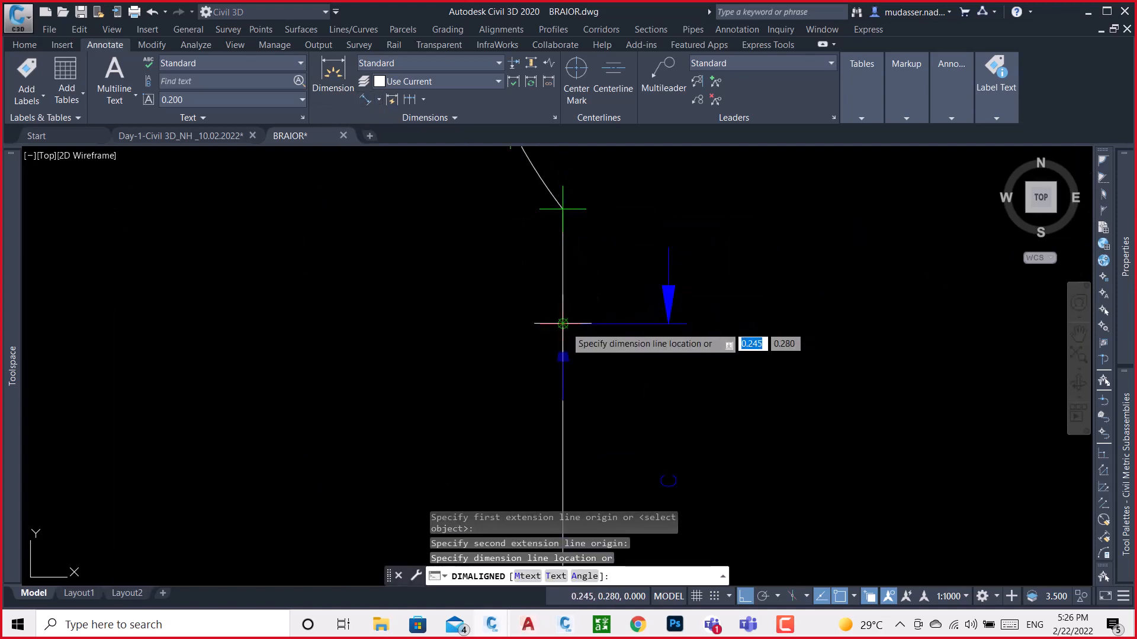
left_click(665, 320)
scroll(681, 378, "down", 4)
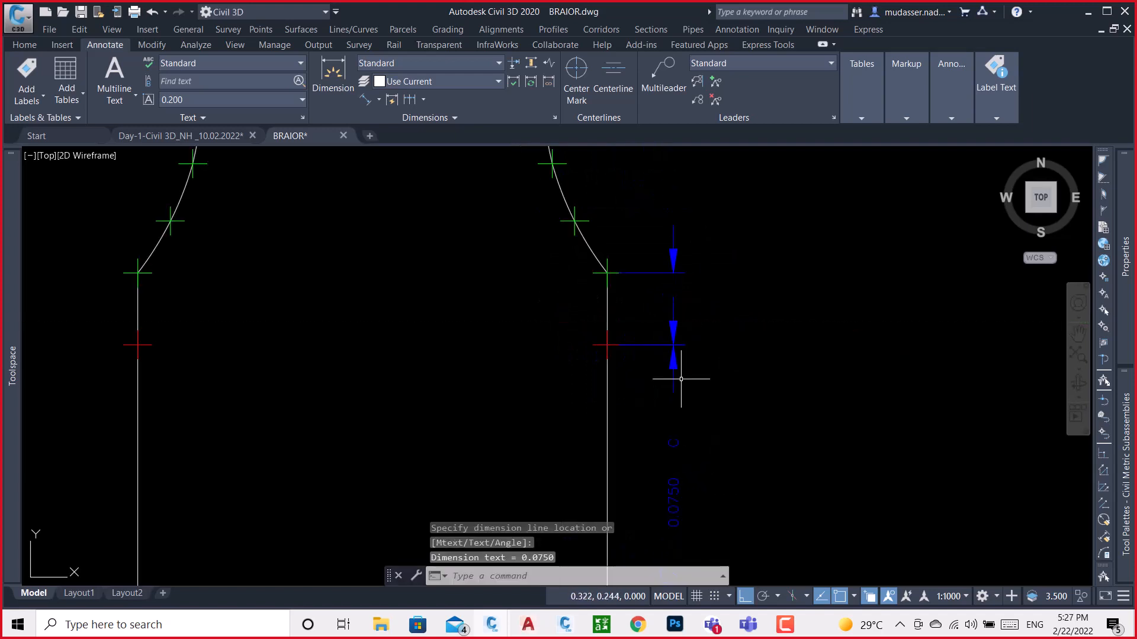
left_click(676, 457)
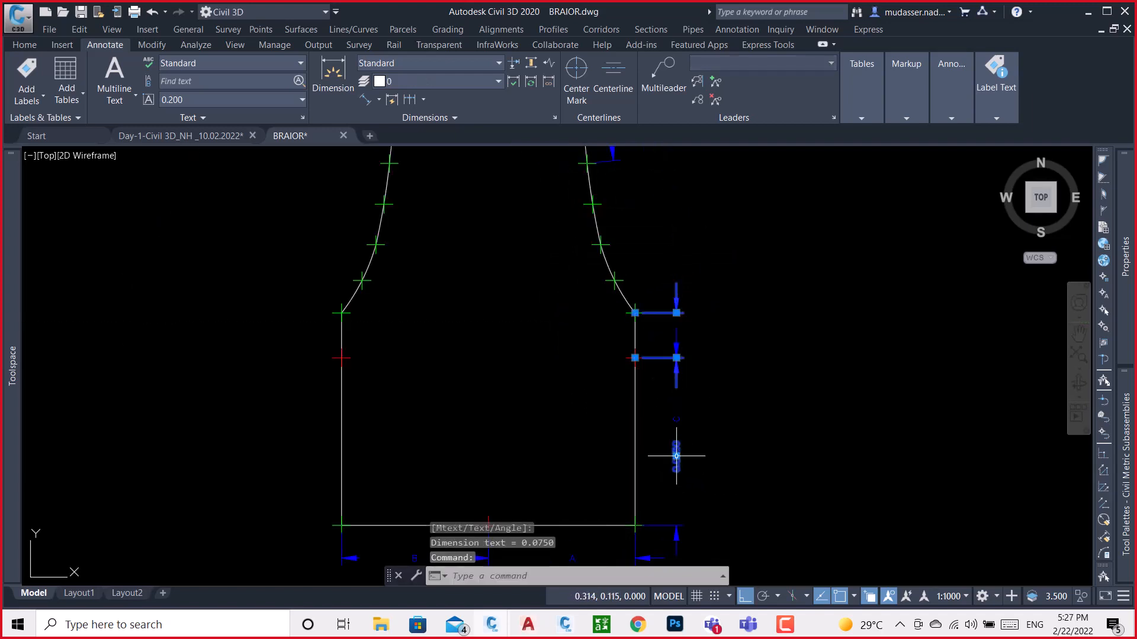
left_click(678, 460)
scroll(682, 334, "up", 4)
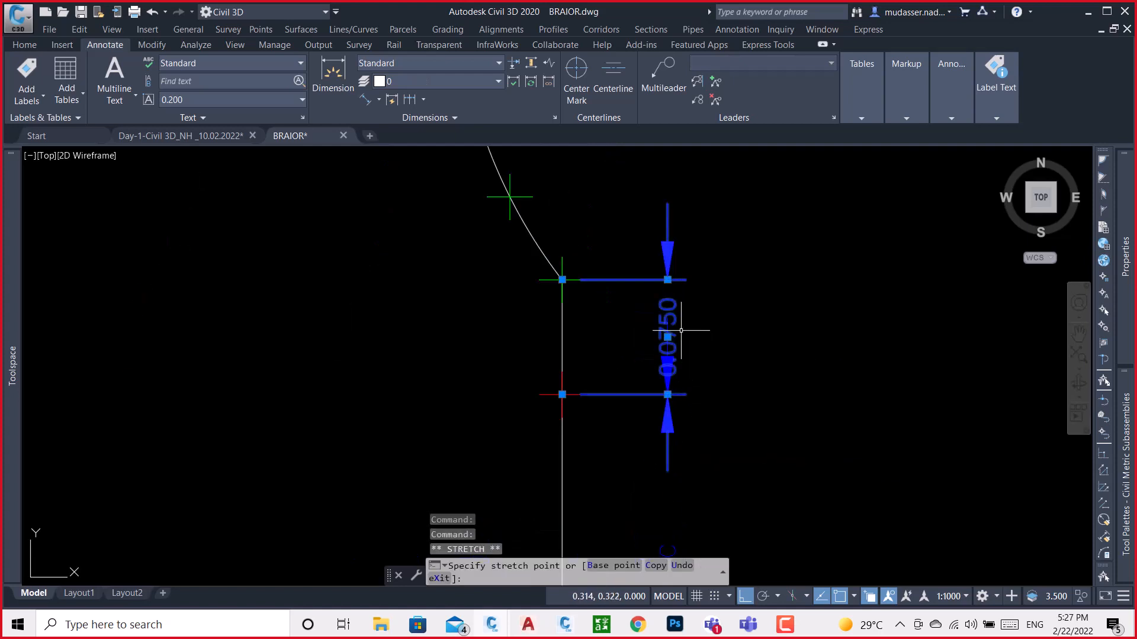
left_click(668, 332)
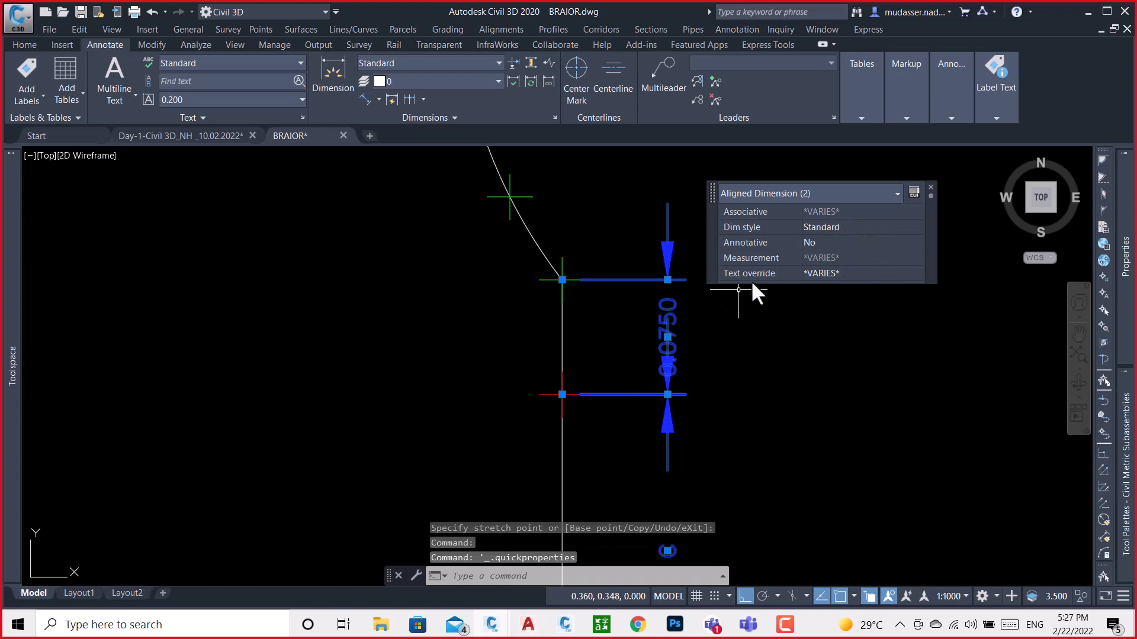
key("Escape")
left_click(673, 294)
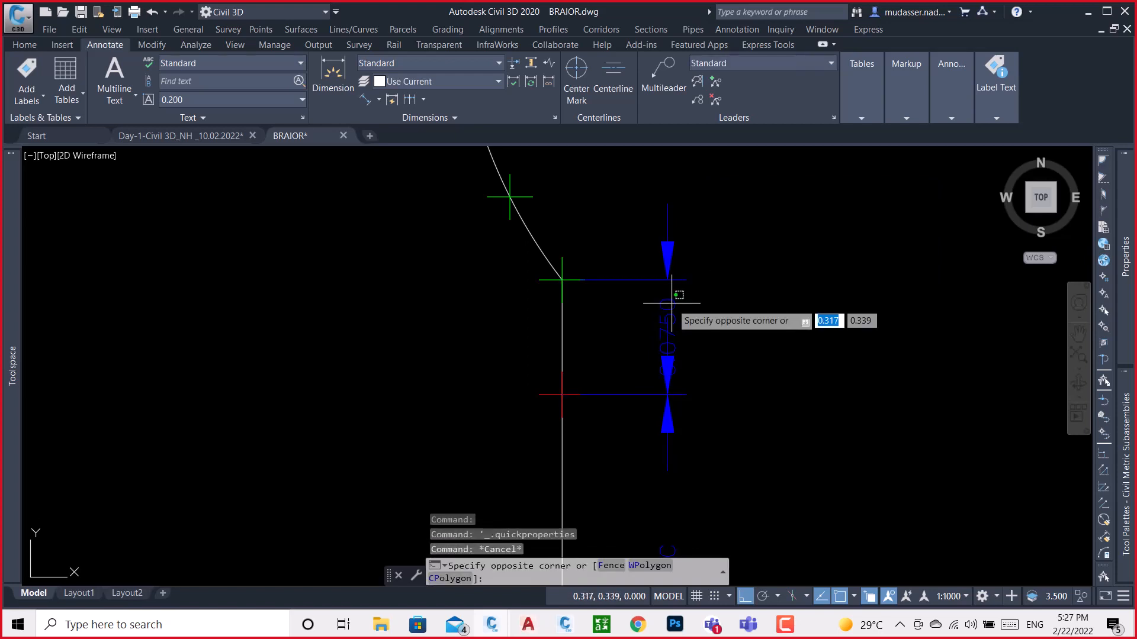
key("Escape")
Override the text of the short dimension between the shoulder corner and the red marker with C_
left_click(666, 331)
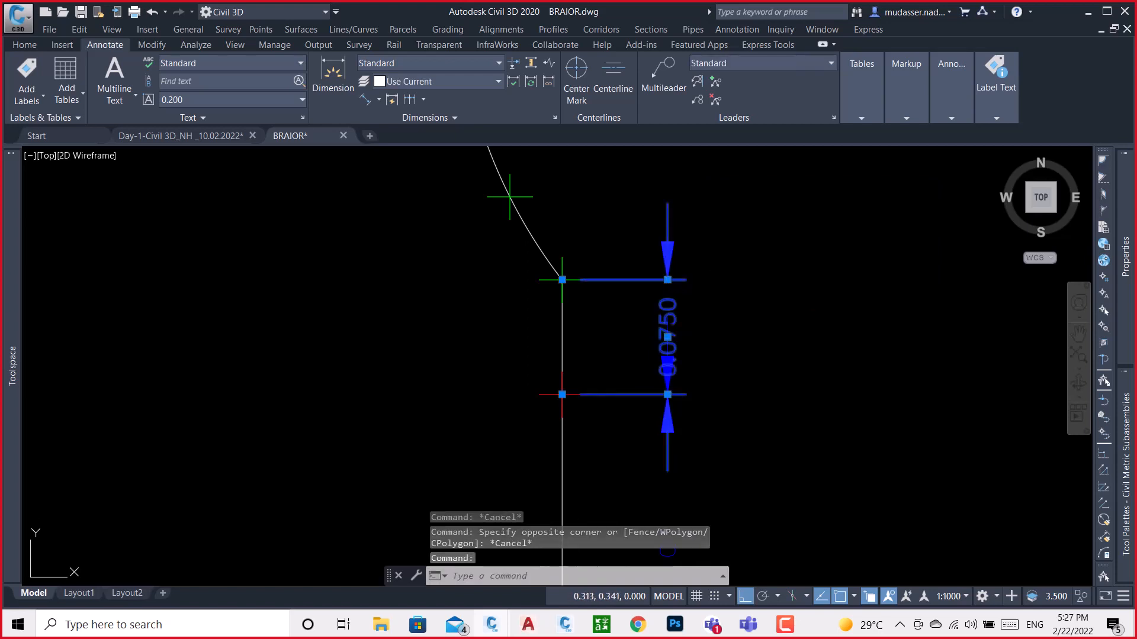
double_click(670, 341)
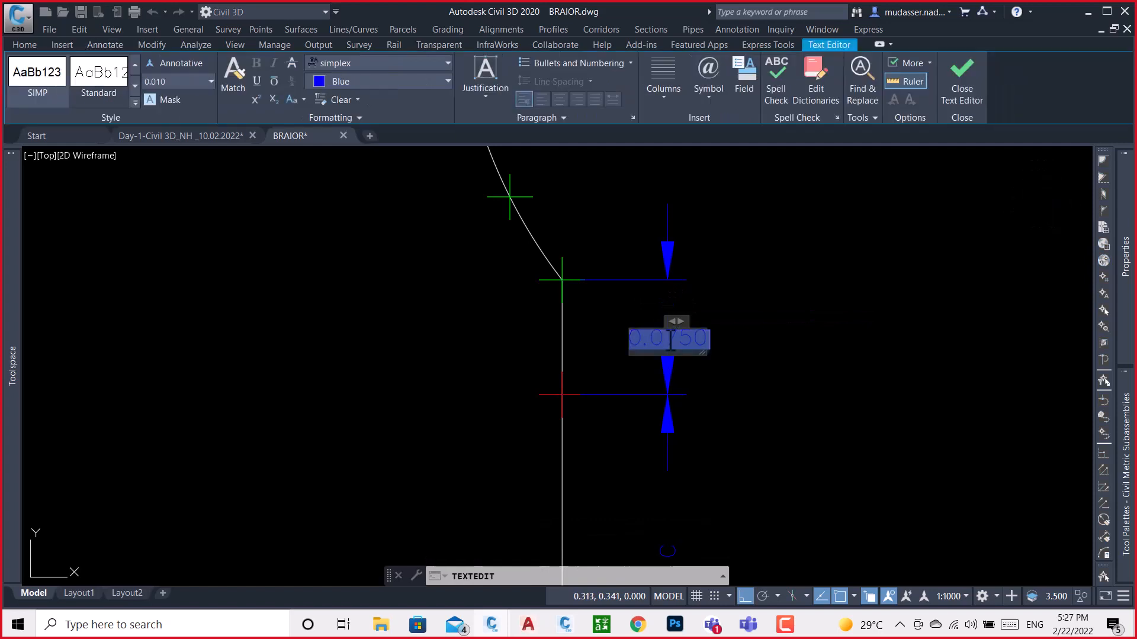
key("Delete")
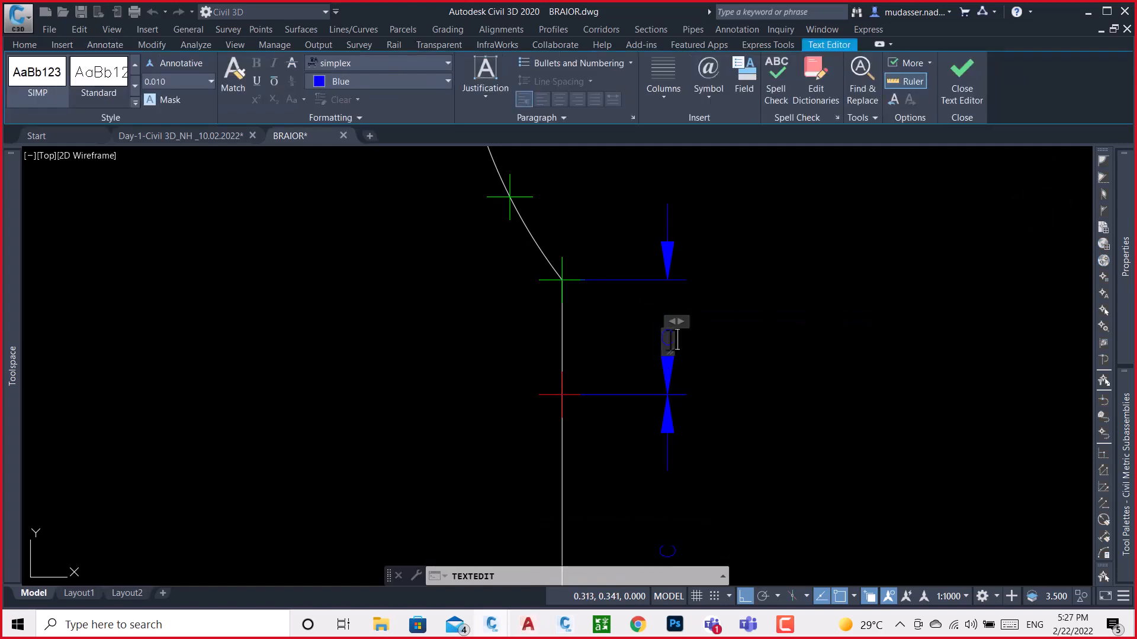
type("CL")
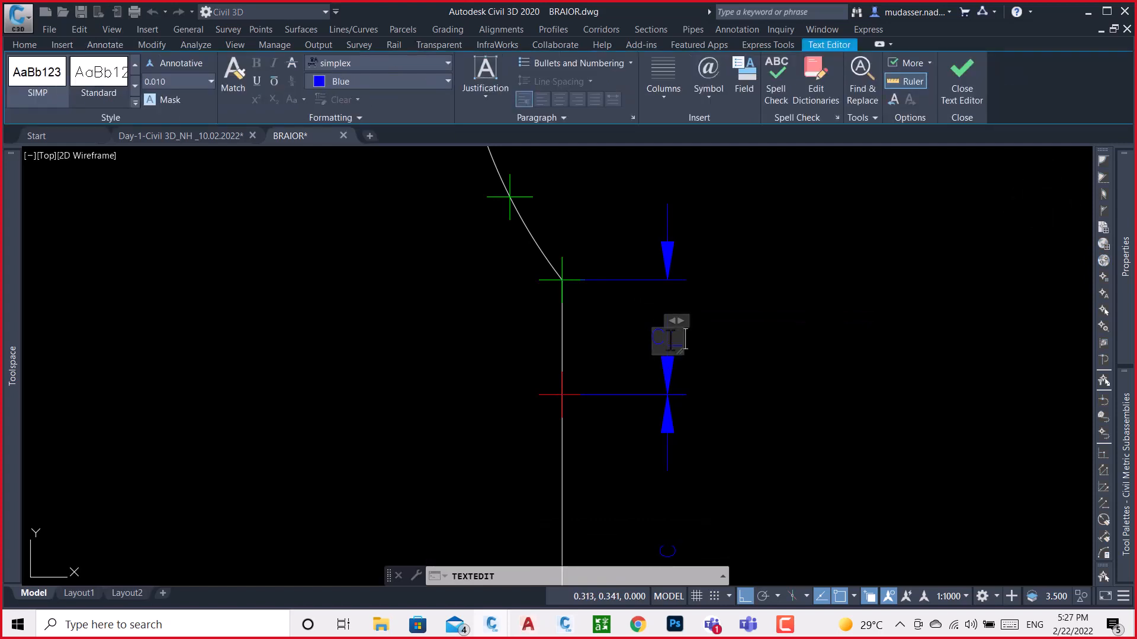
left_click(764, 358)
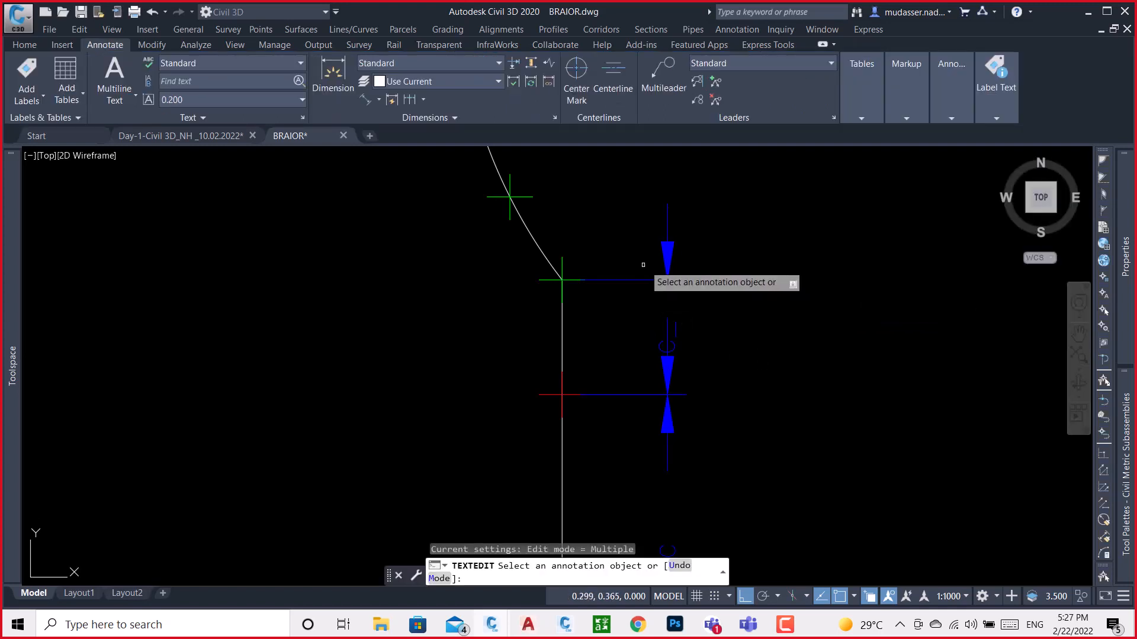
key("Escape")
scroll(651, 331, "down", 5)
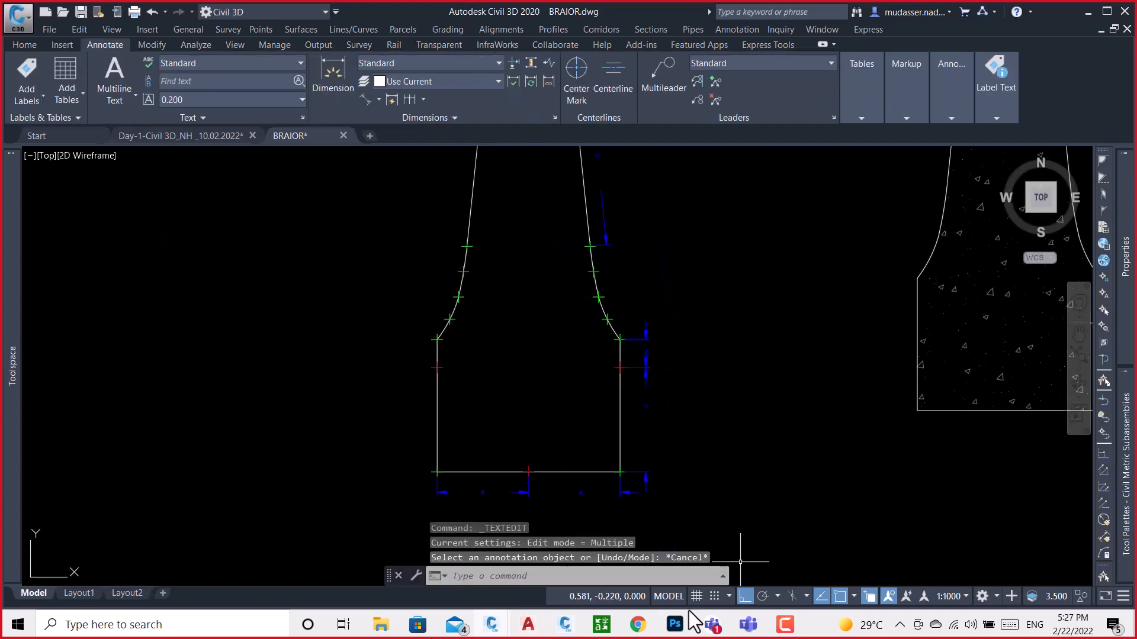
Switch to Subassembly Composer and insert a Double input parameter named C_ between C and D, with default value 0
left_click(565, 625)
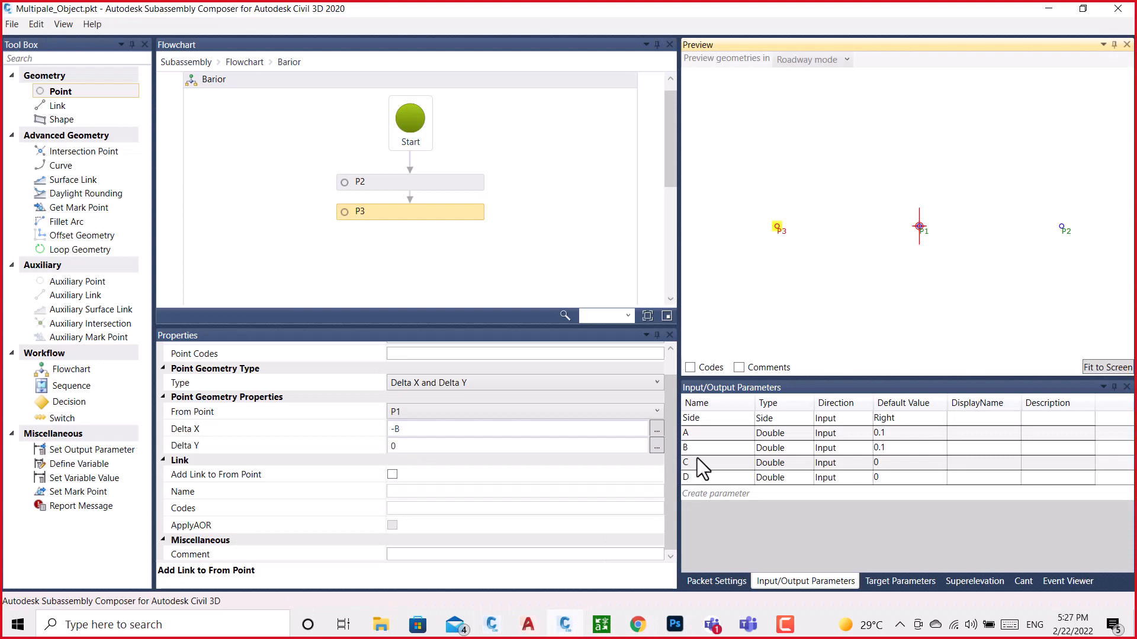
left_click(699, 463)
left_click(722, 496)
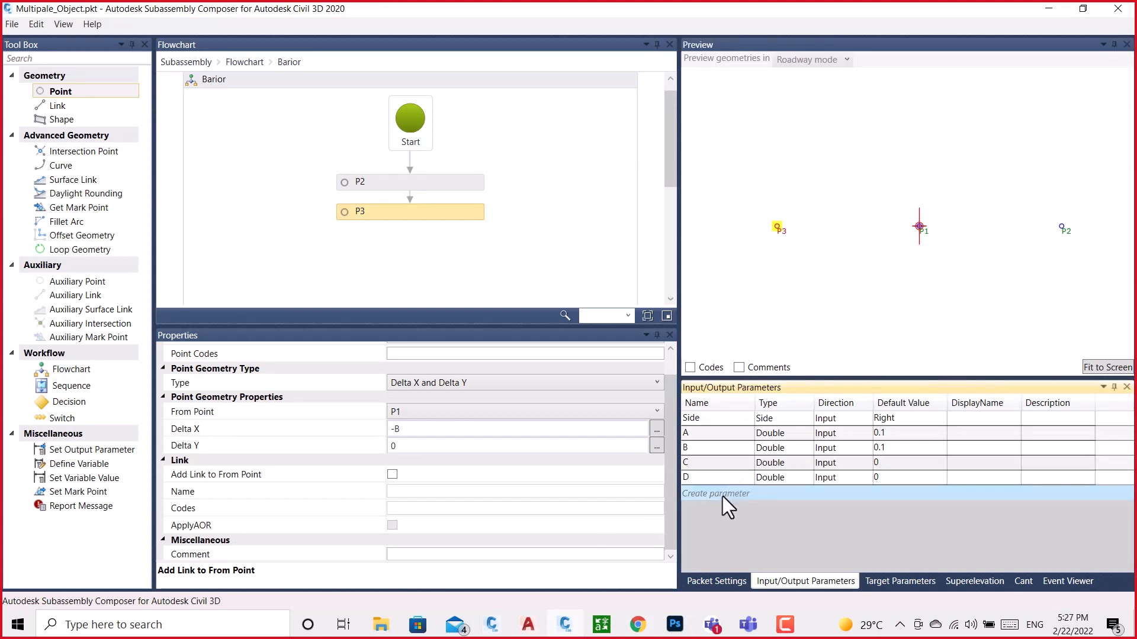
left_click(728, 478)
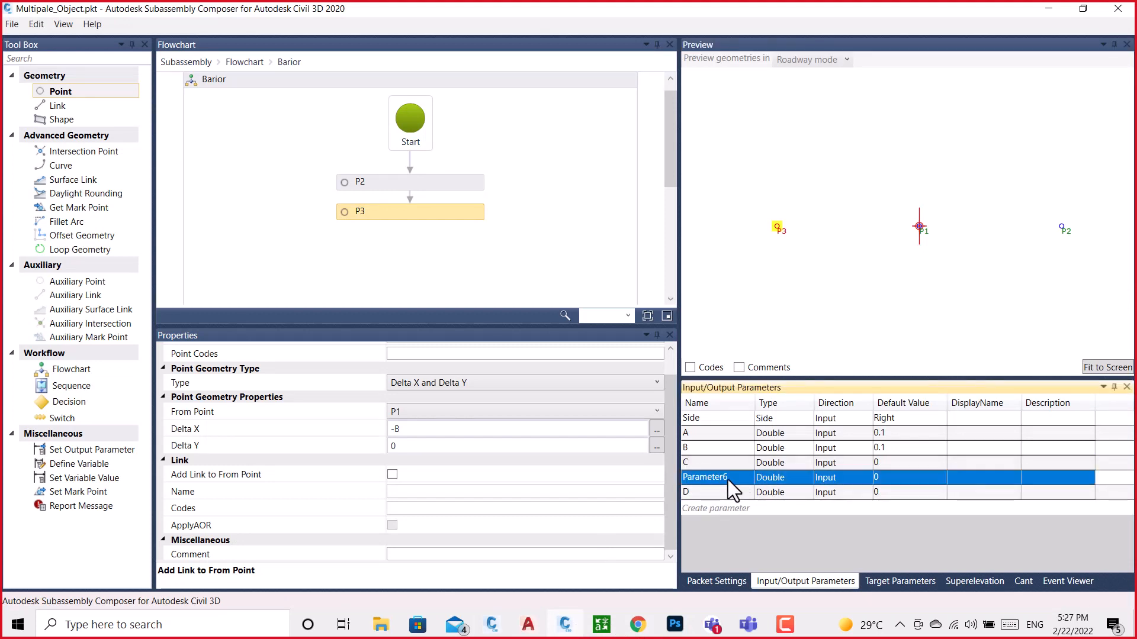
left_click(731, 478)
type("C_")
left_click(894, 477)
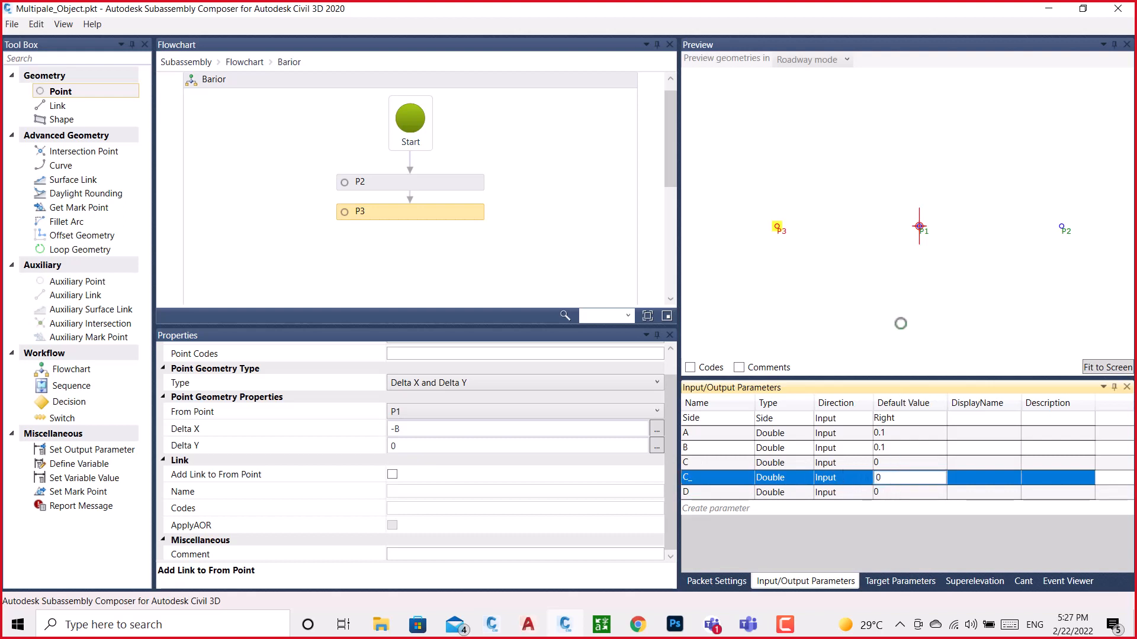
left_click(873, 249)
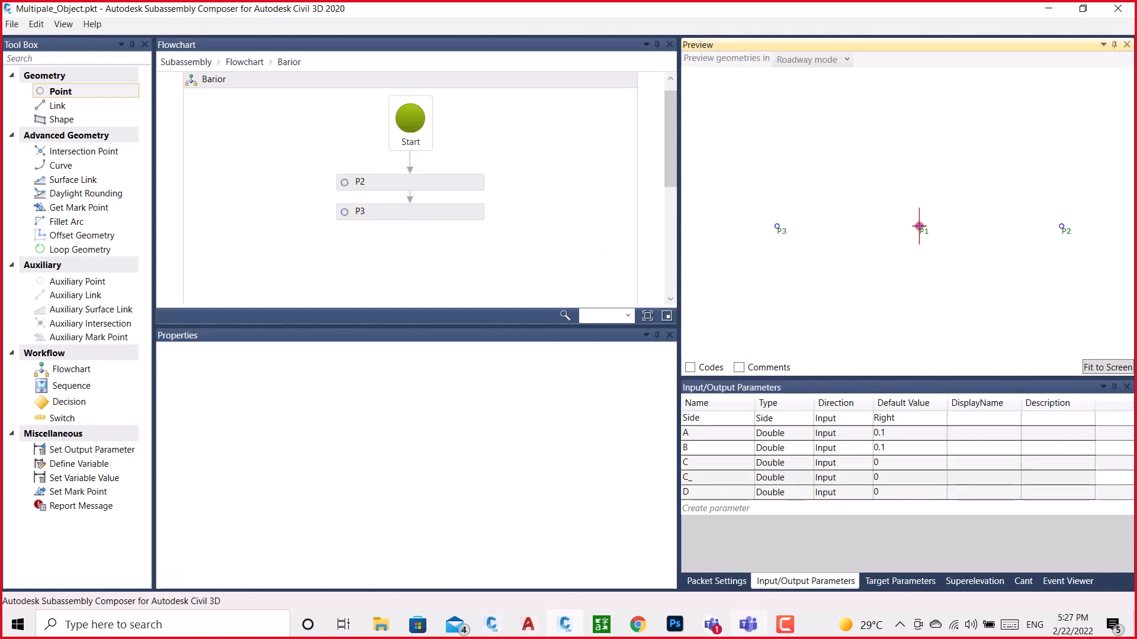
Return to the Civil 3D barrier drawing and examine dimensions C and C_ and the red marker on the vertical side
left_click(565, 624)
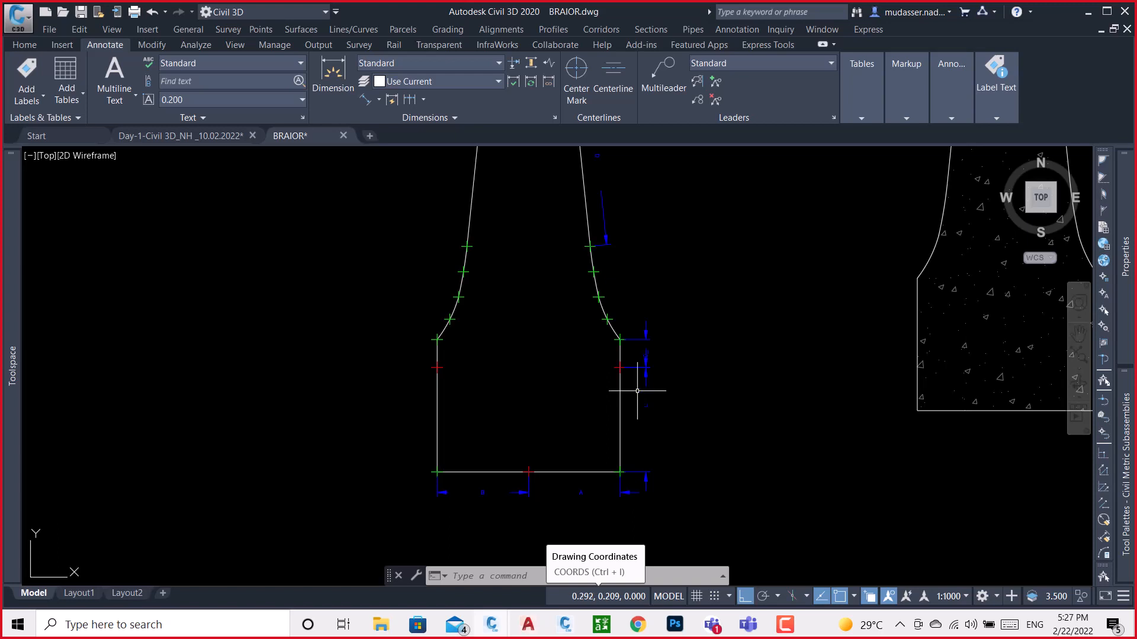
mouse_move(640, 369)
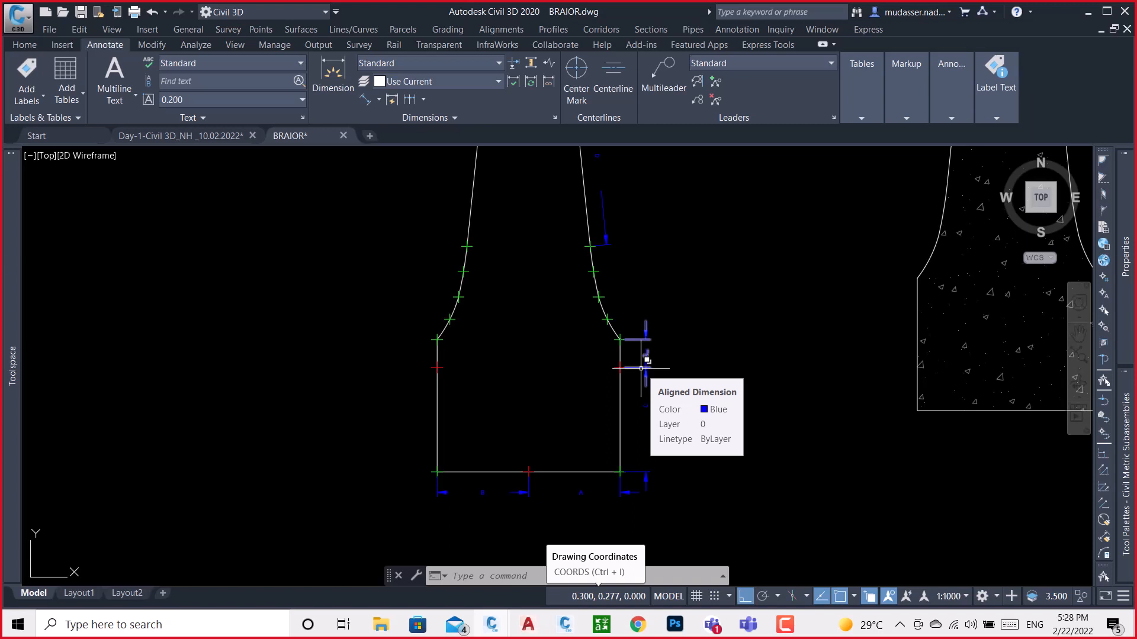
scroll(634, 368, "up", 4)
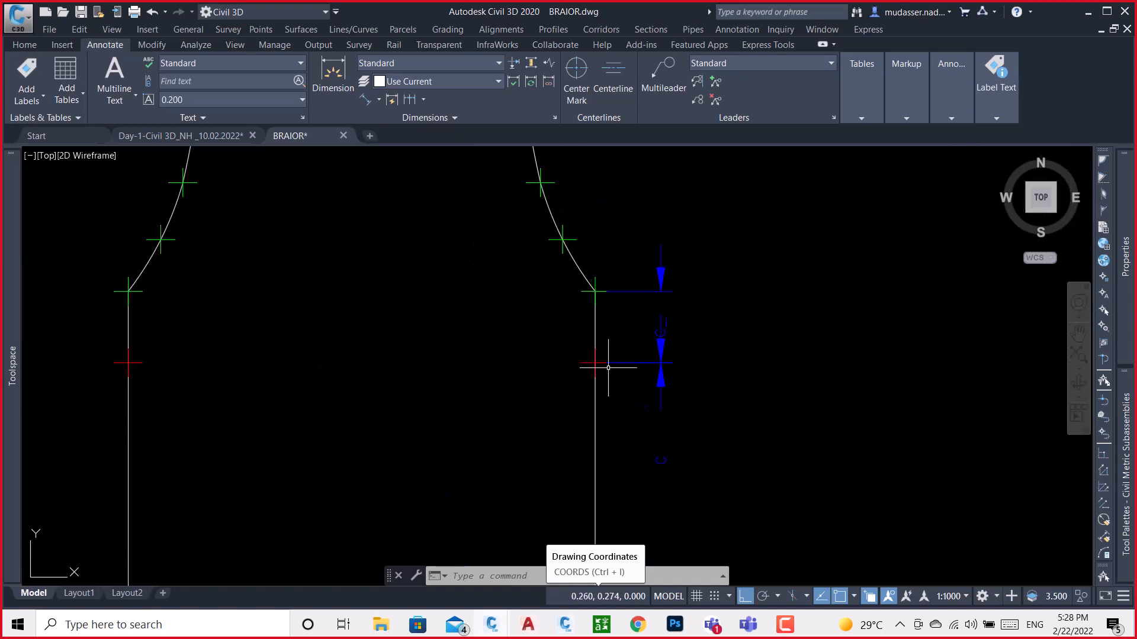
scroll(622, 336, "down", 4)
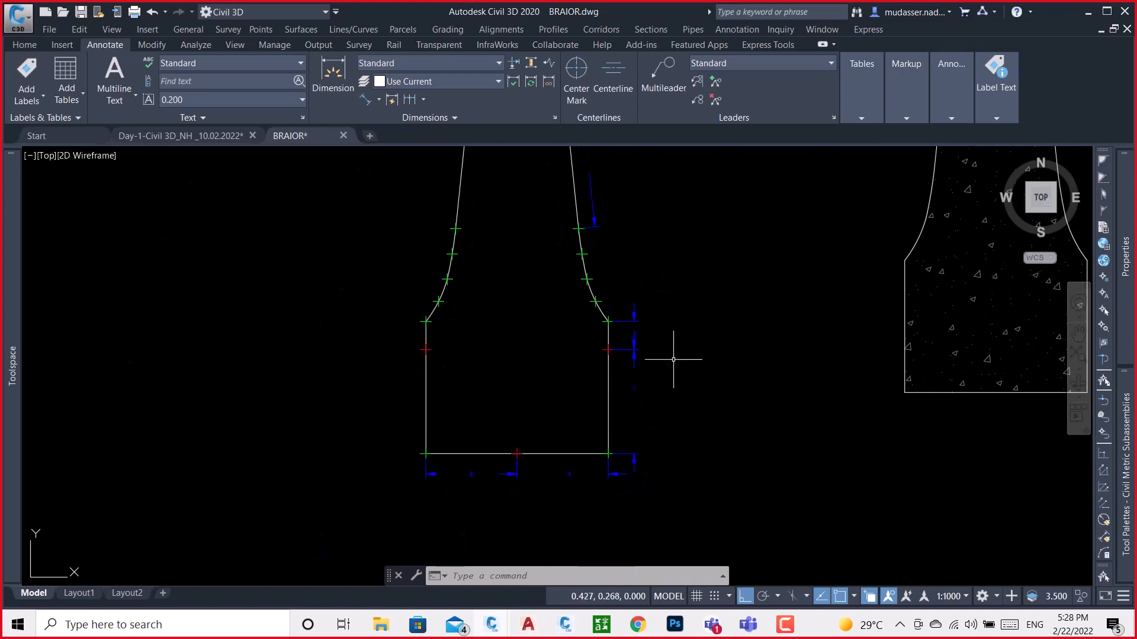
scroll(615, 470, "up", 2)
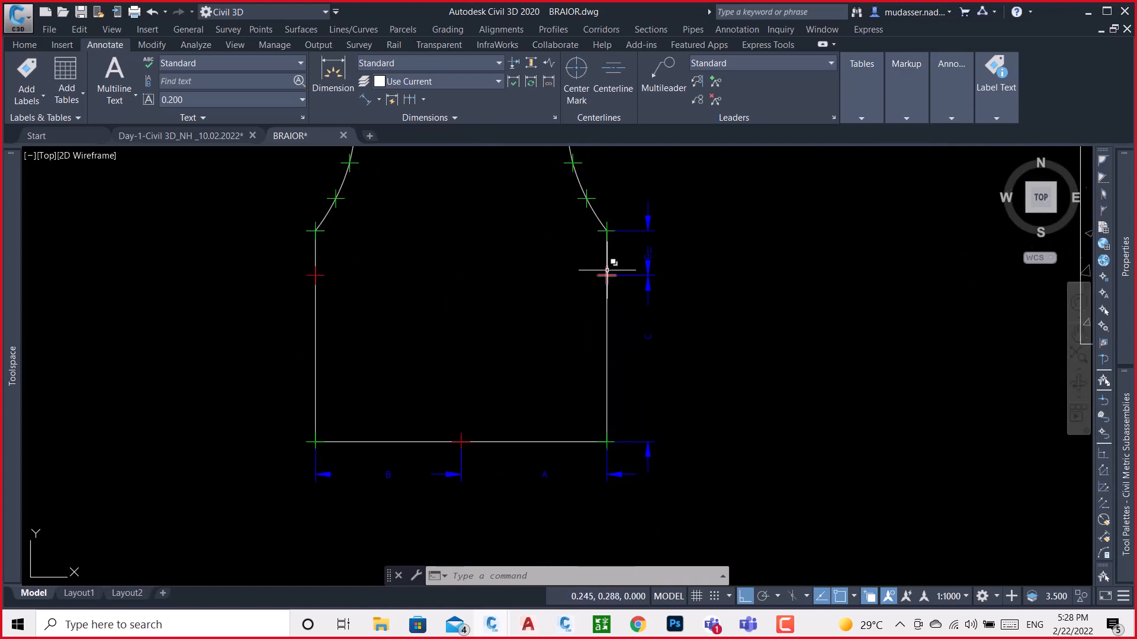
left_click(1088, 12)
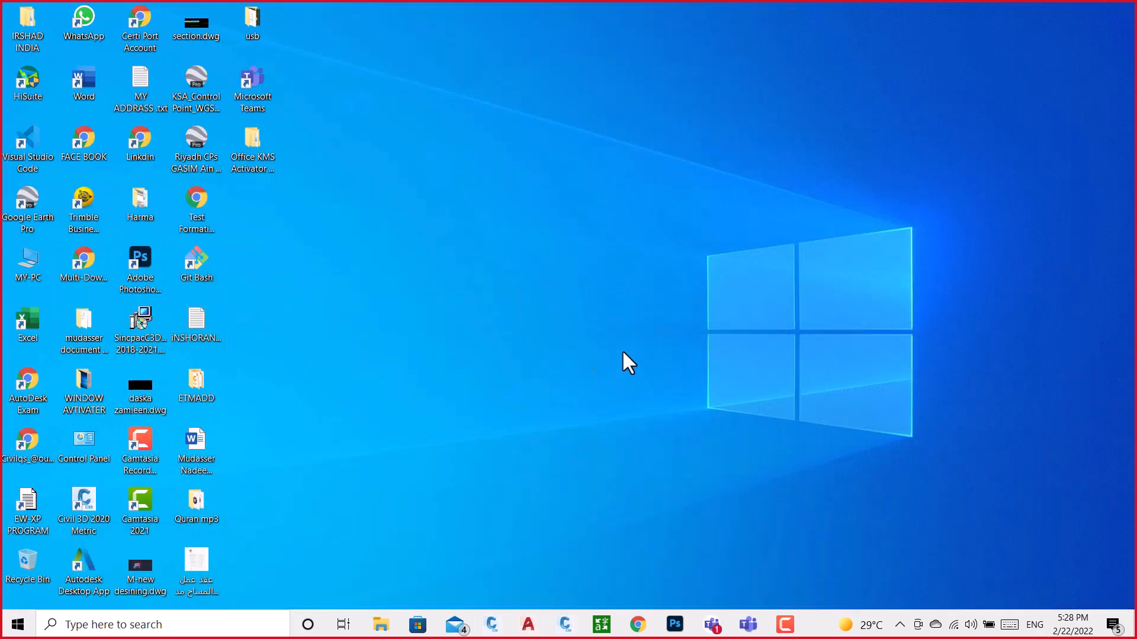
In Subassembly Composer, add a point after P3 in the Barior flowchart, offset from P2 by Delta X 0 and Delta Y C
left_click(565, 624)
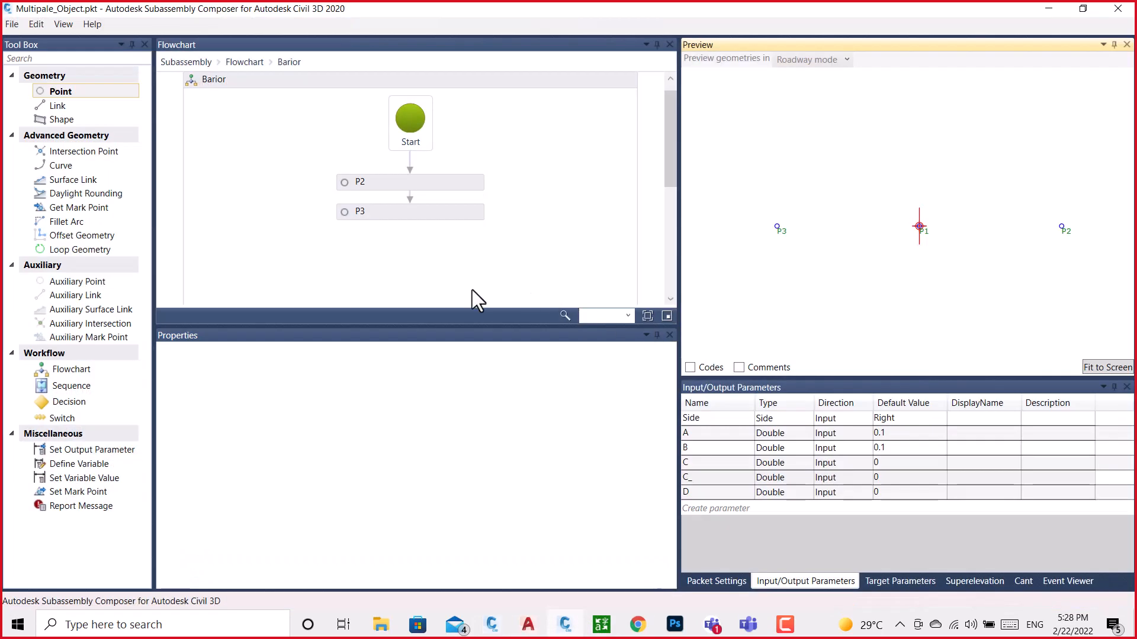
scroll(758, 270, "down", 1)
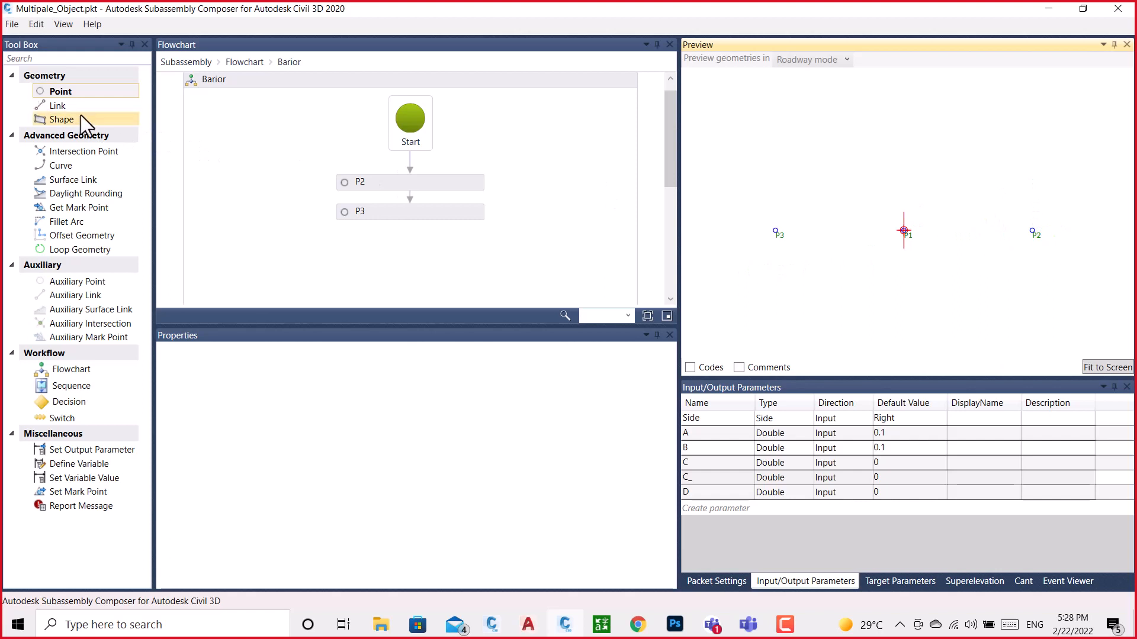
left_click_drag(67, 90, 410, 251)
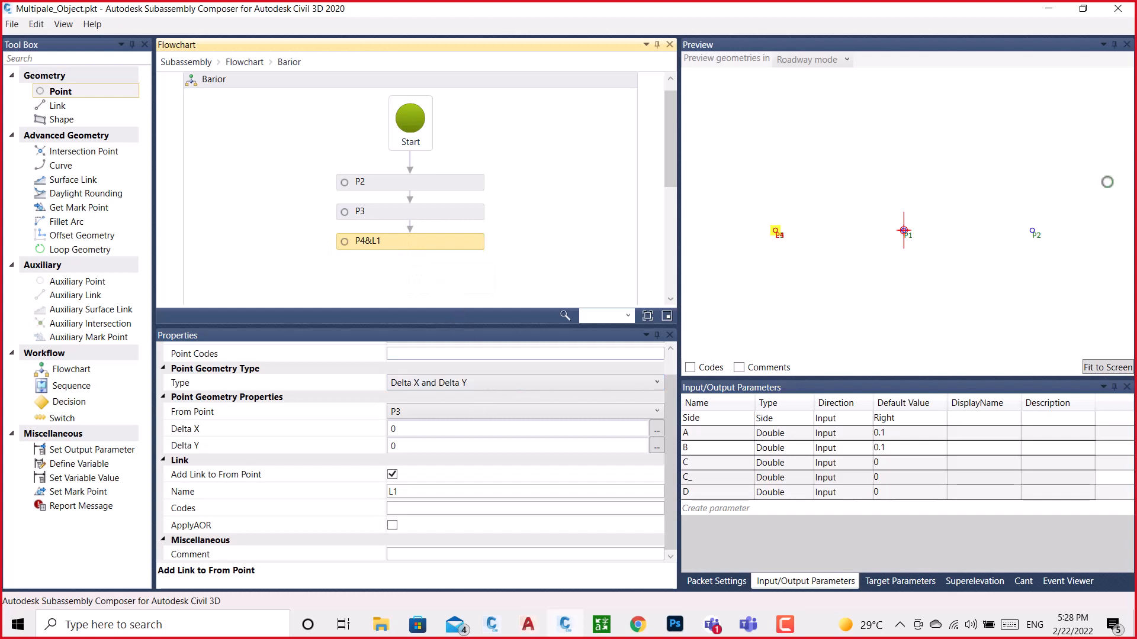
left_click(416, 411)
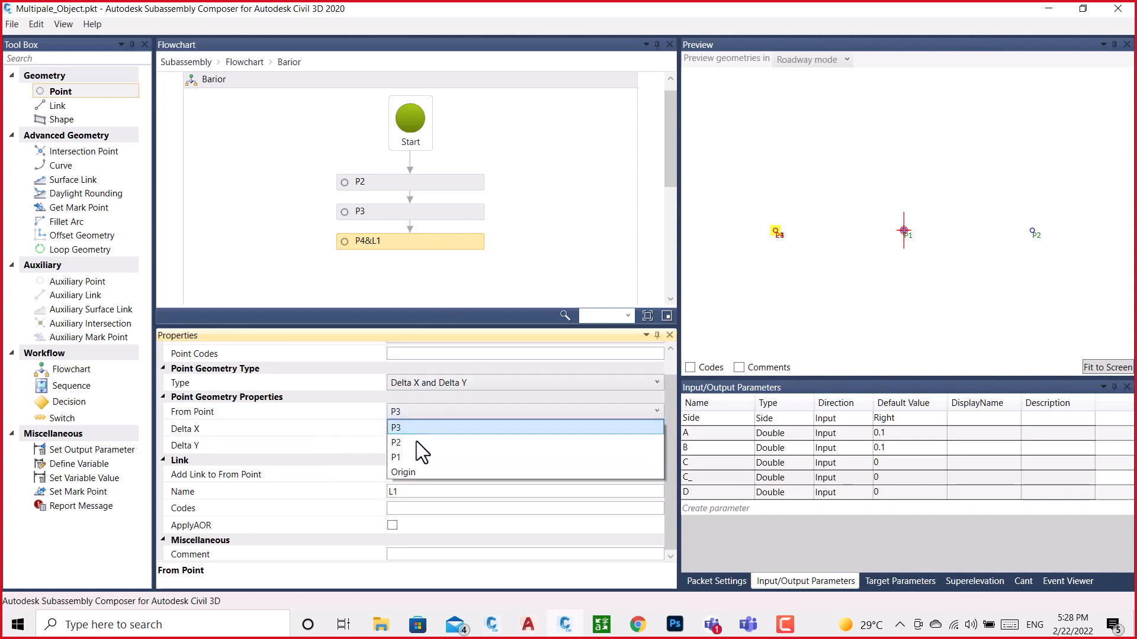
left_click(411, 442)
left_click(406, 430)
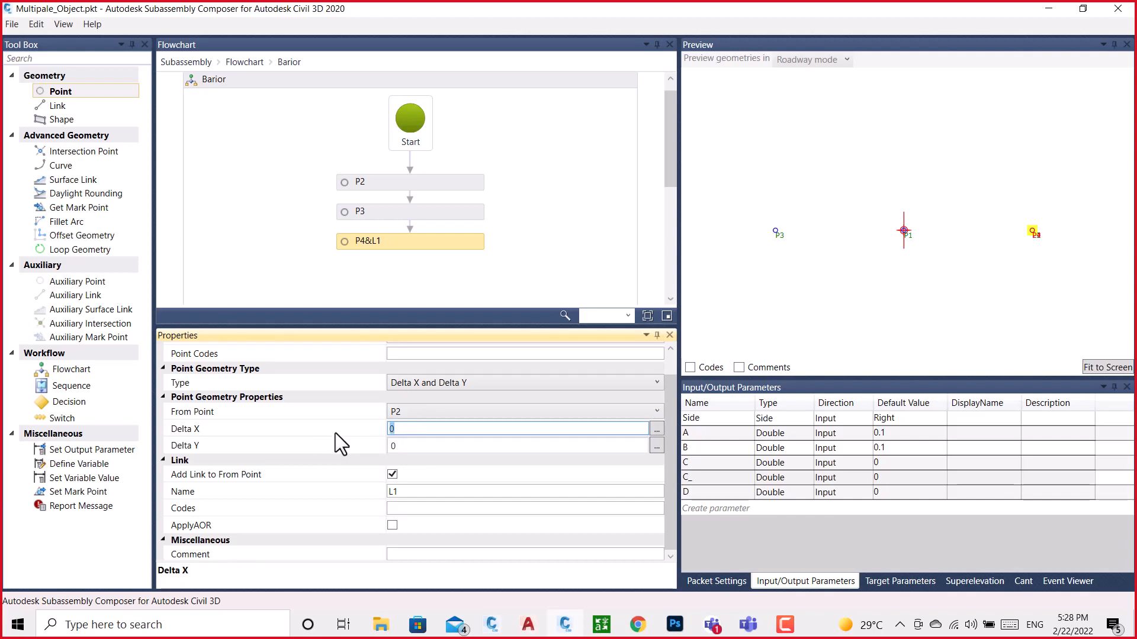
type(".2")
left_click(408, 445)
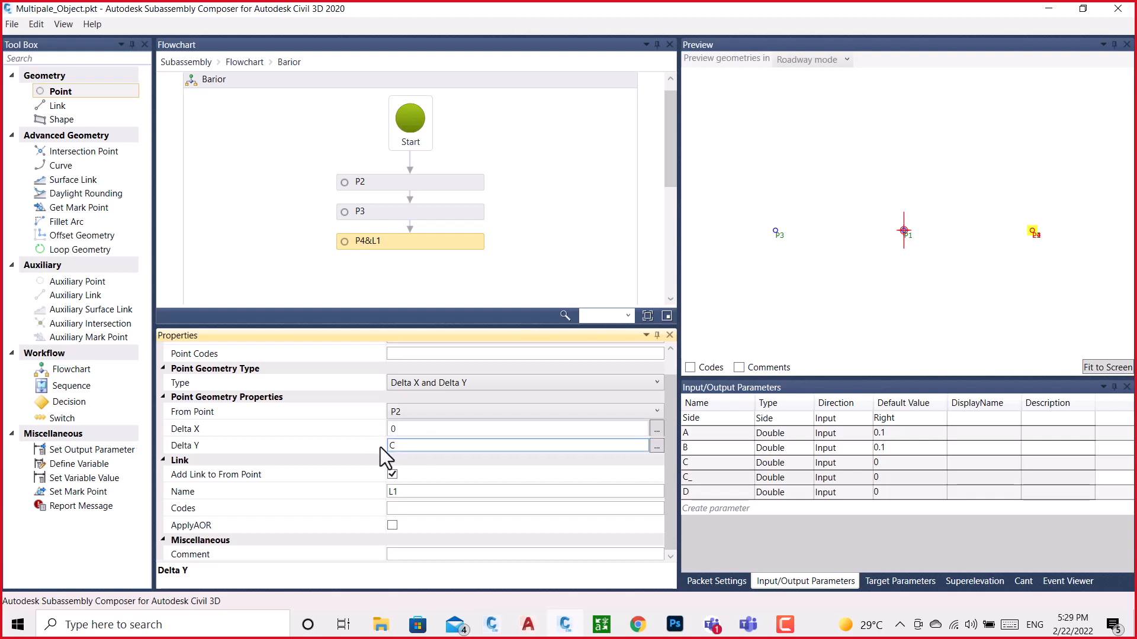
Set the default value of parameter C to 0.28 and fit the preview to the geometry
double_click(894, 464)
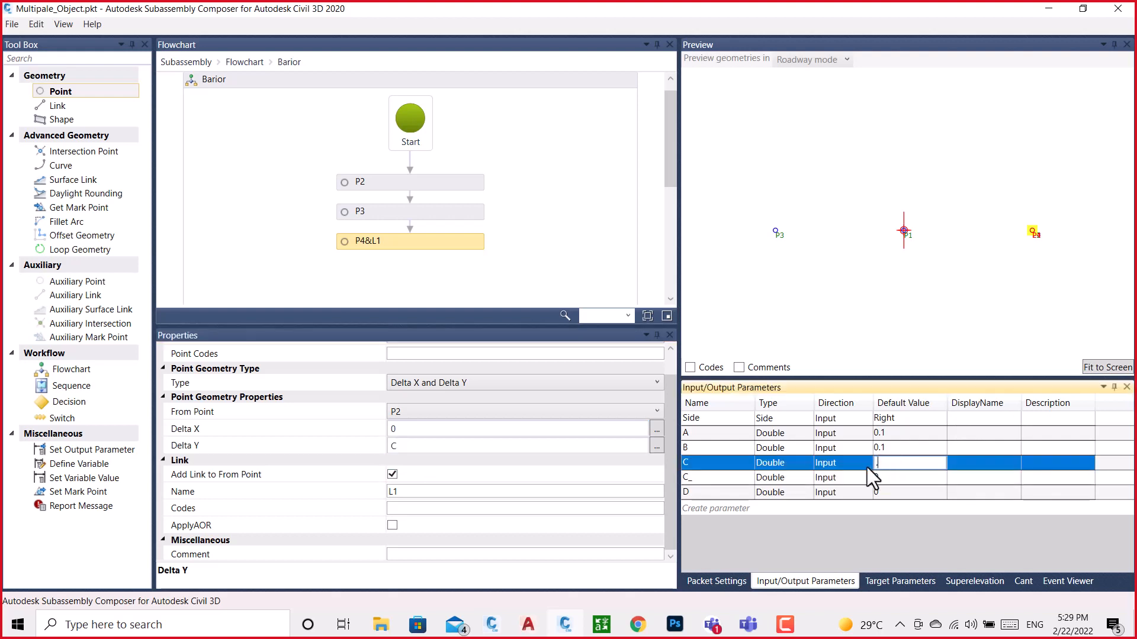
key("Return")
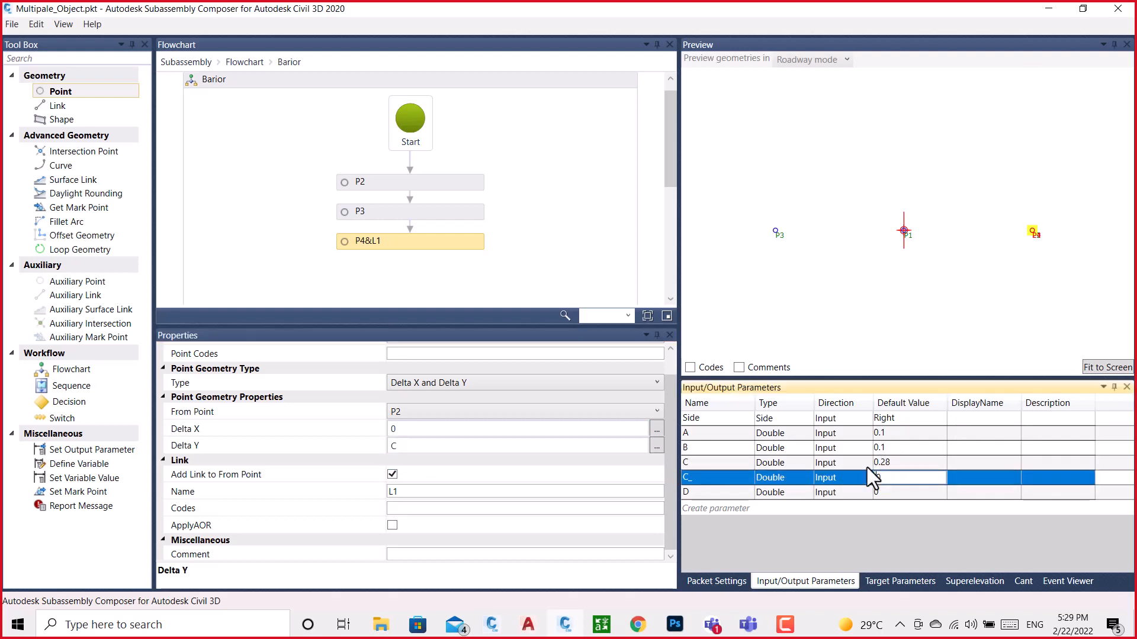
left_click(1091, 369)
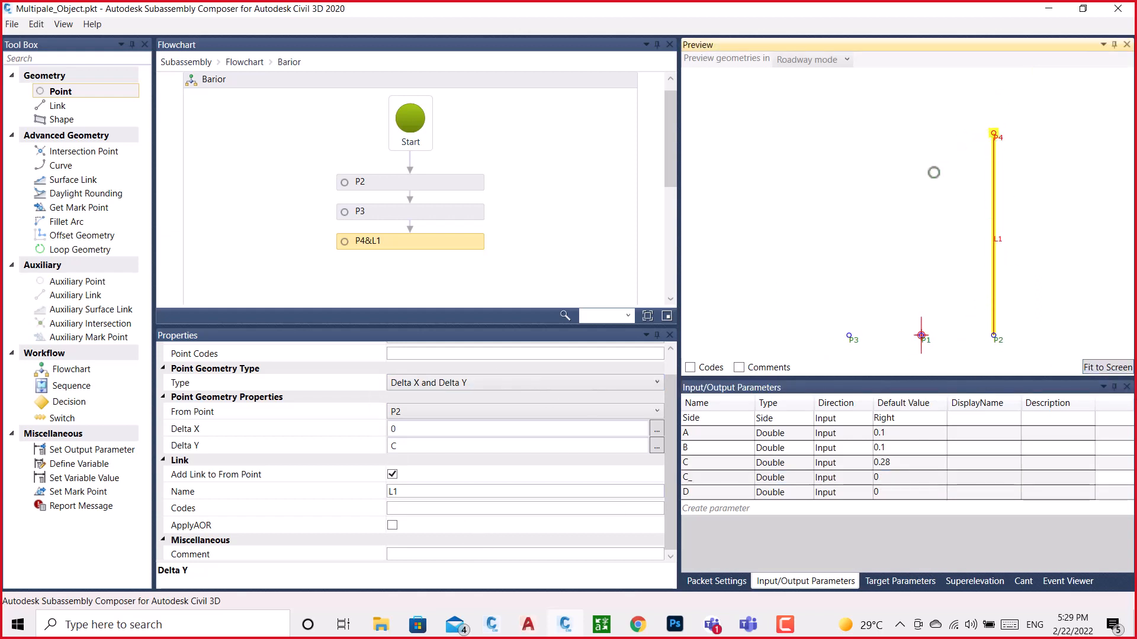
Remove the link between P4 and its from point P2
left_click(392, 474)
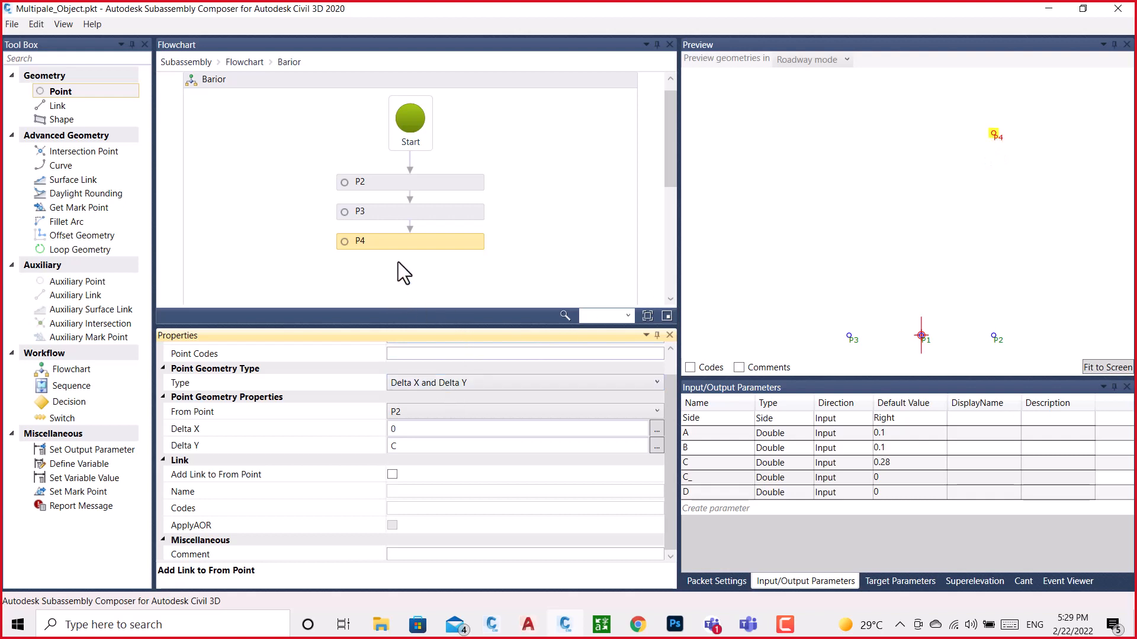
scroll(398, 261, "down", 1)
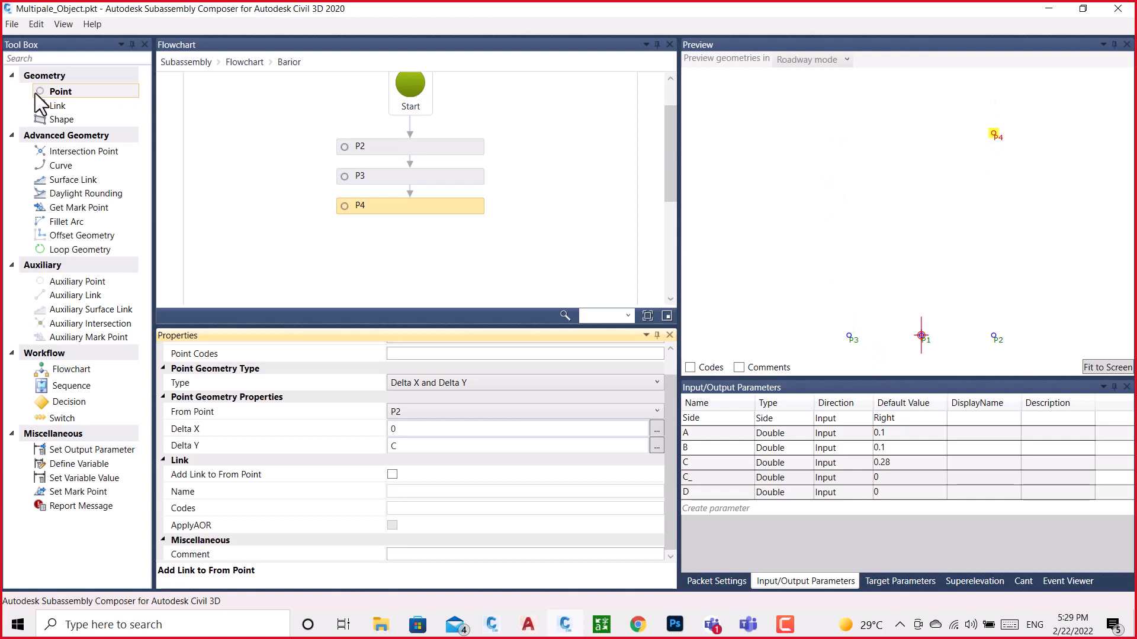
Add a point after P4 in the Barior flowchart, offset from P3 by Delta Y C, without a link to its from point
left_click_drag(65, 93, 407, 241)
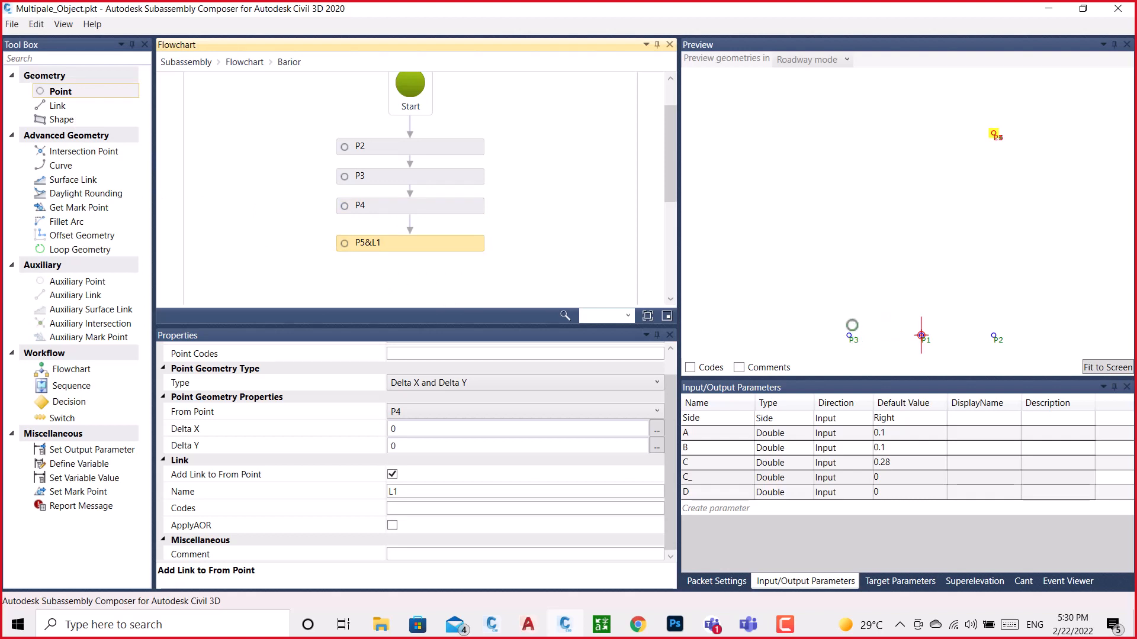
left_click(411, 413)
left_click(403, 442)
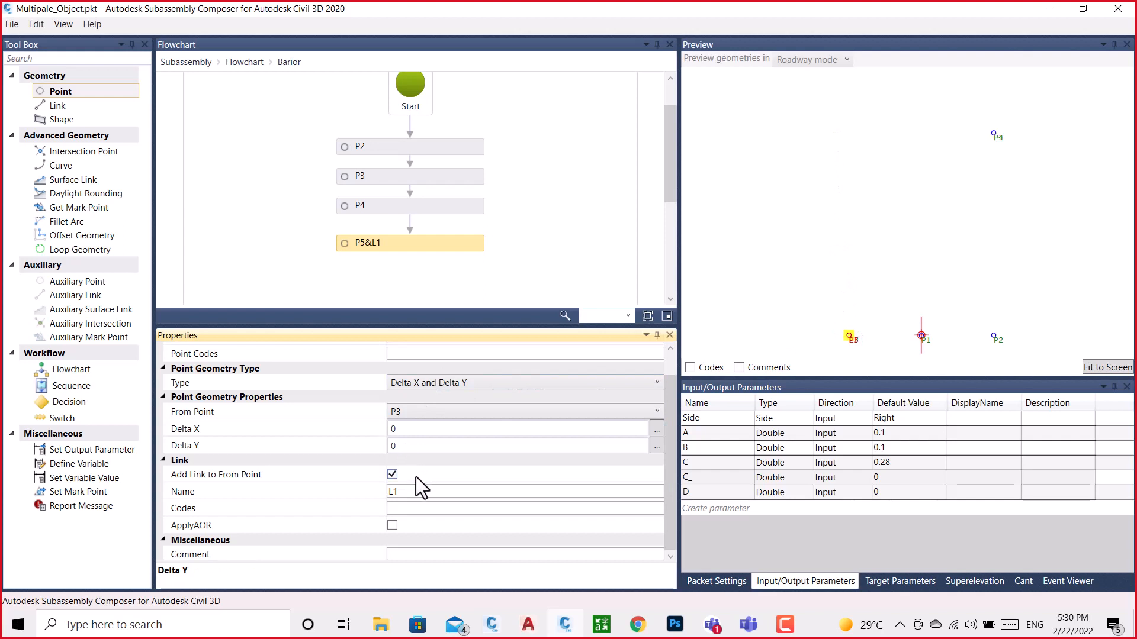
left_click(404, 448)
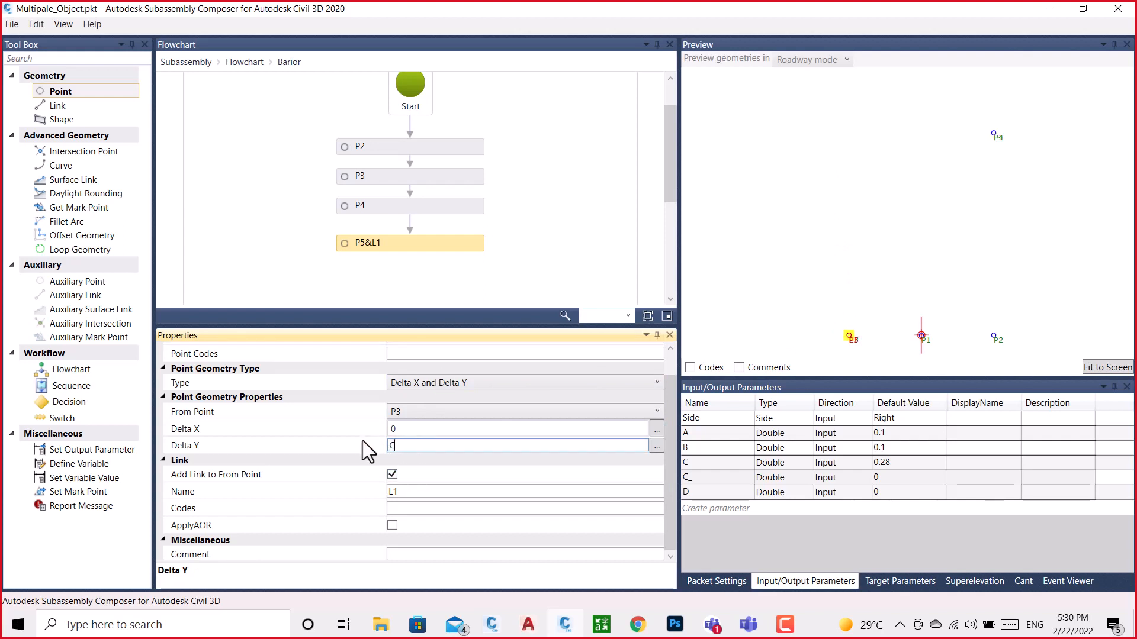
left_click(591, 186)
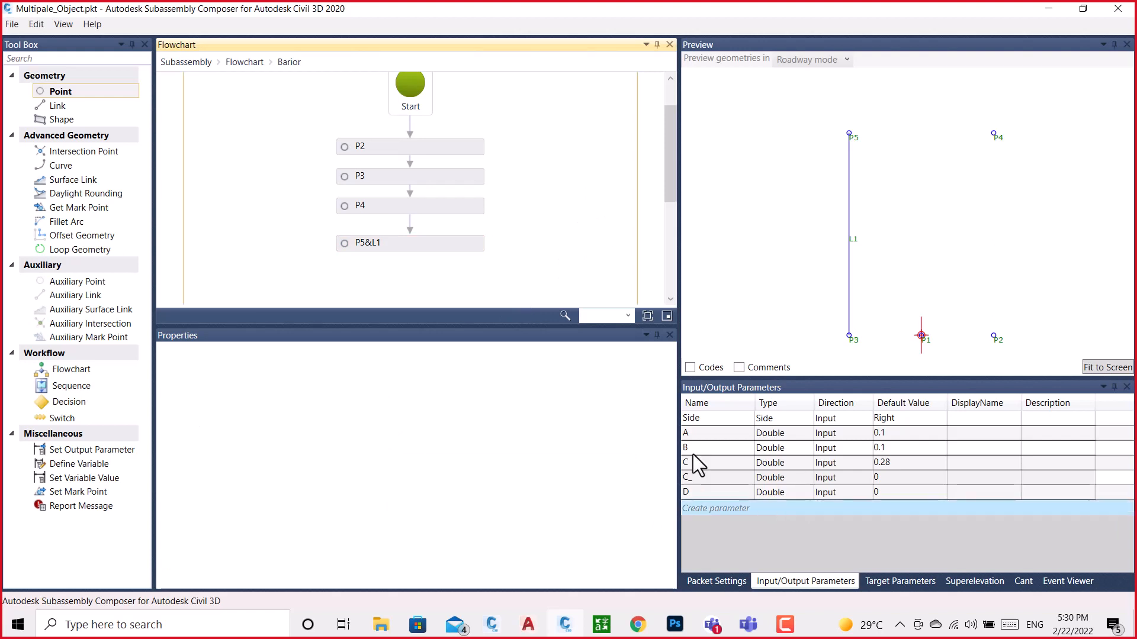
left_click(410, 246)
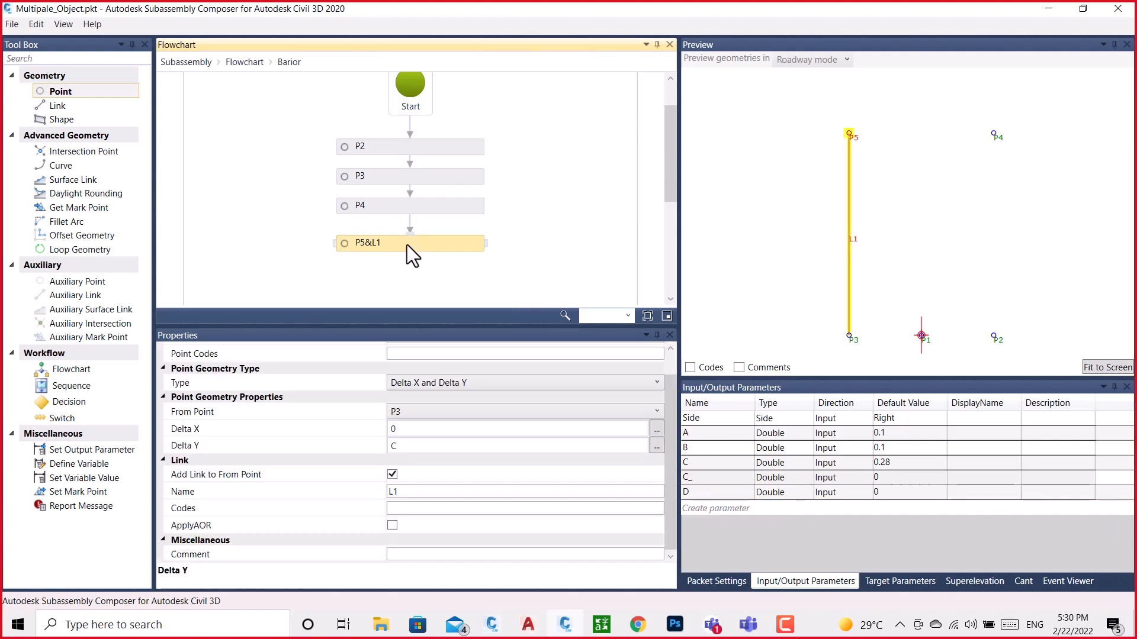
left_click(392, 475)
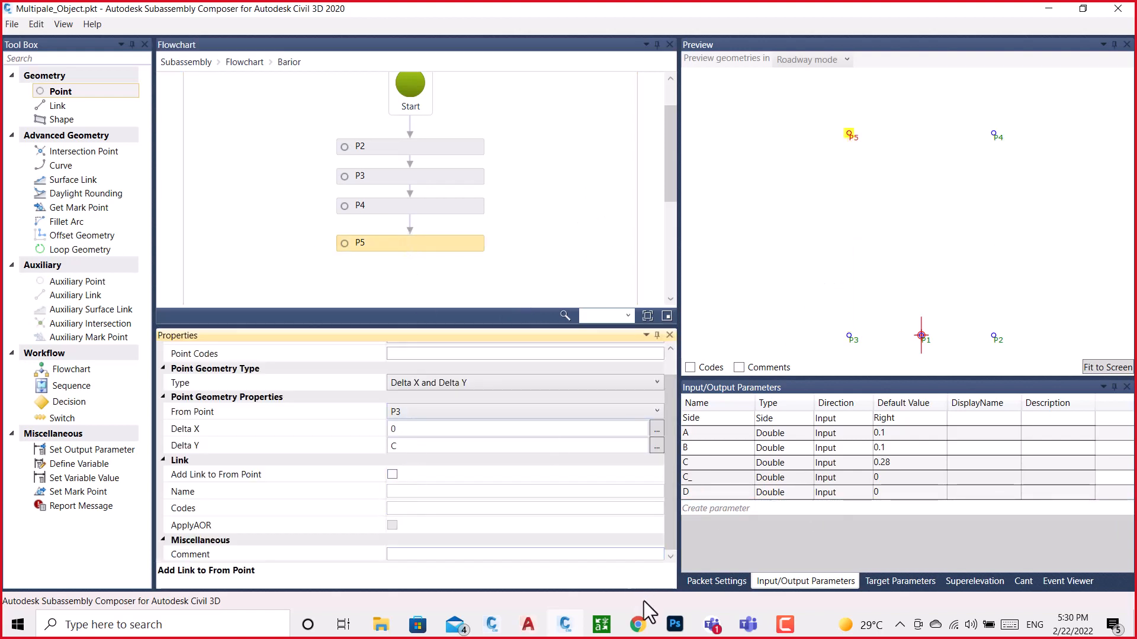
Switch to the BRAIOR drawing in Civil 3D and examine dimension C_ and the markers where the vertical sides meet the curves
left_click(504, 628)
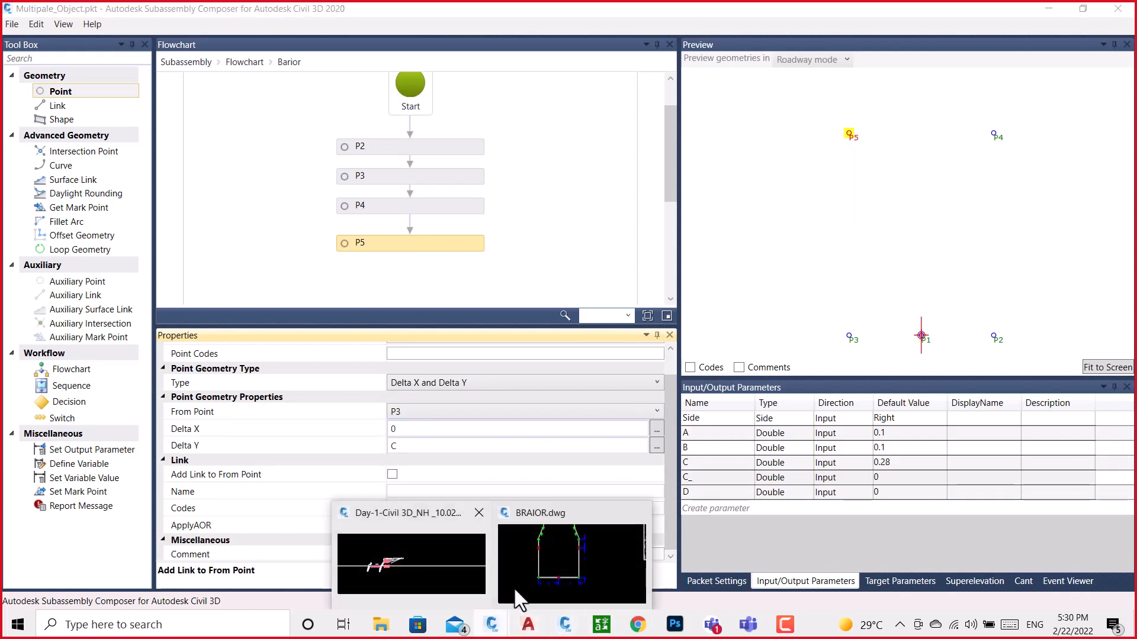
left_click(535, 571)
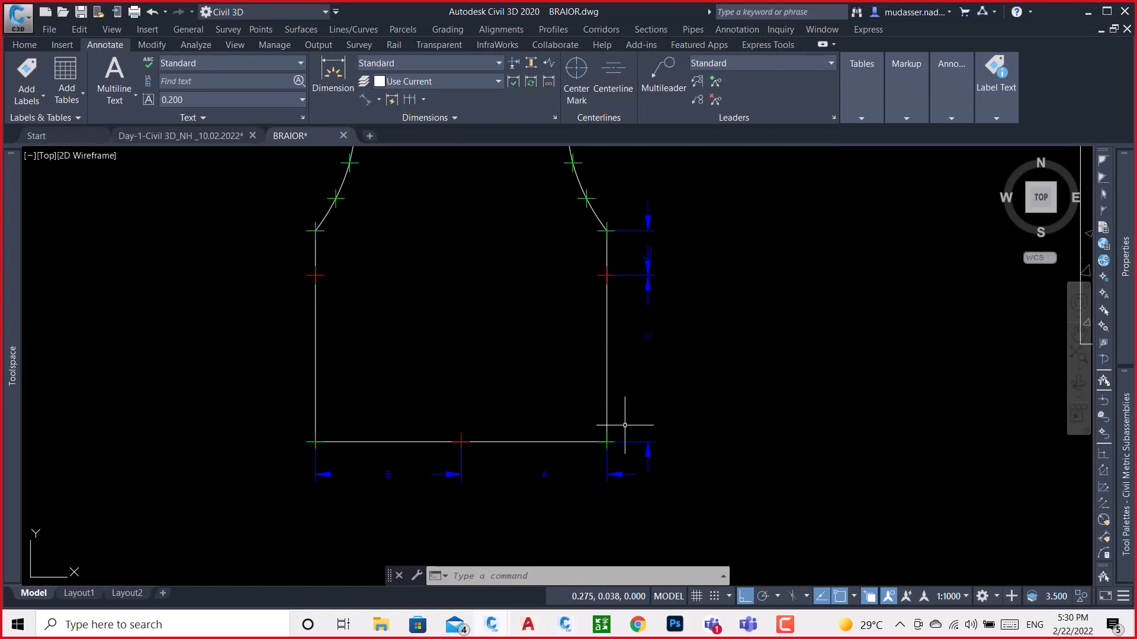
mouse_move(337, 297)
middle_mouse_down()
mouse_move(350, 330)
mouse_move(346, 431)
middle_mouse_up()
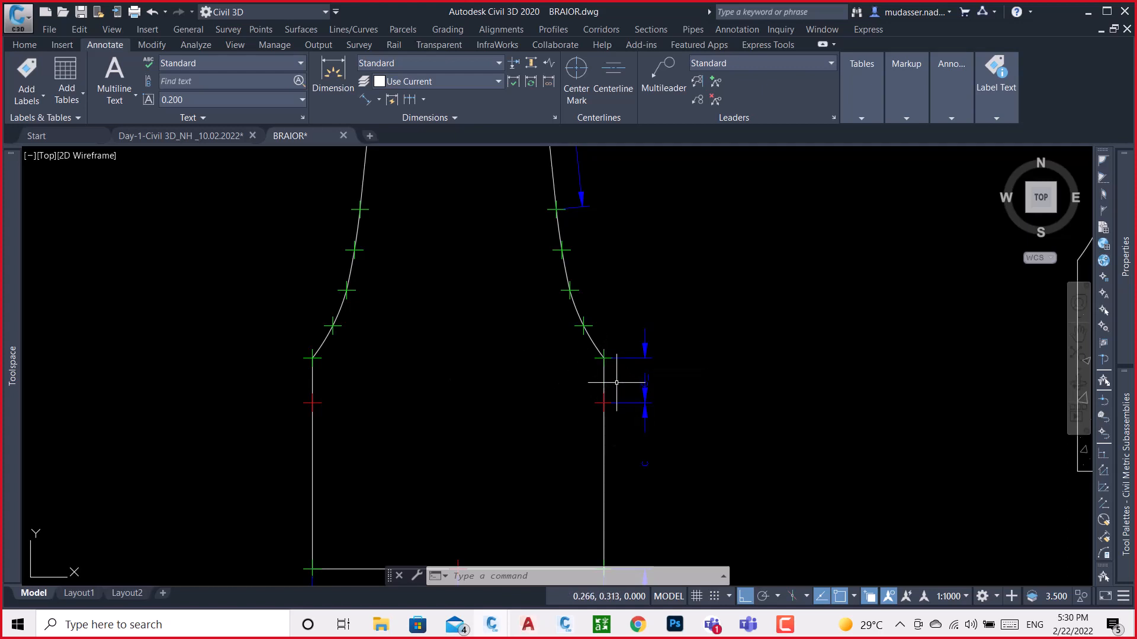
scroll(616, 383, "up", 2)
scroll(603, 406, "down", 2)
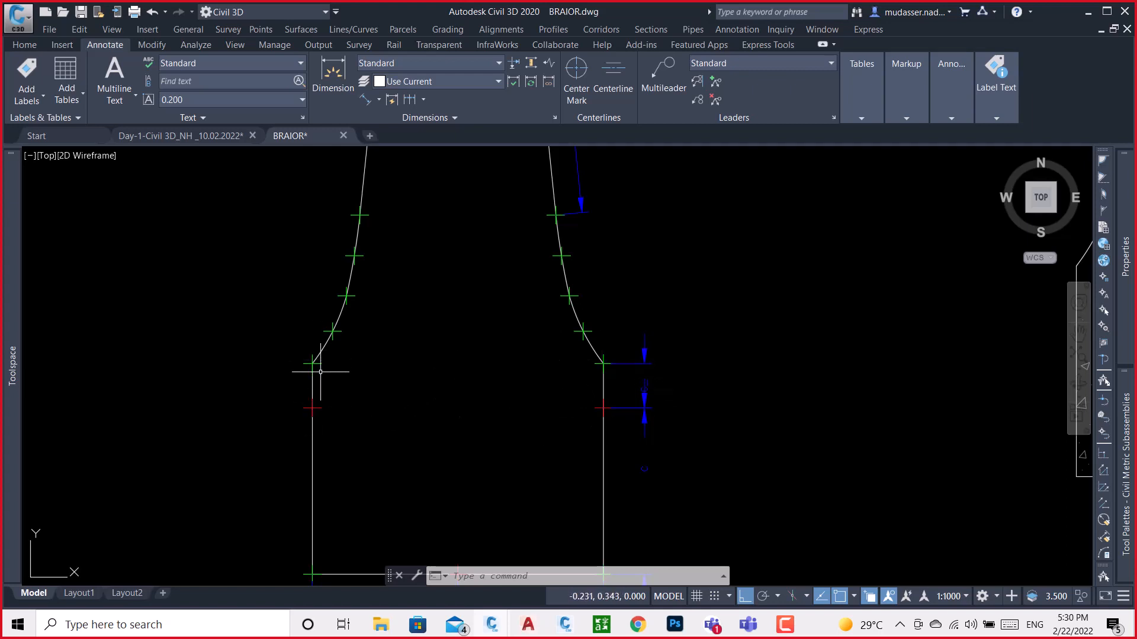
scroll(320, 372, "down", 1)
scroll(363, 356, "down", 5)
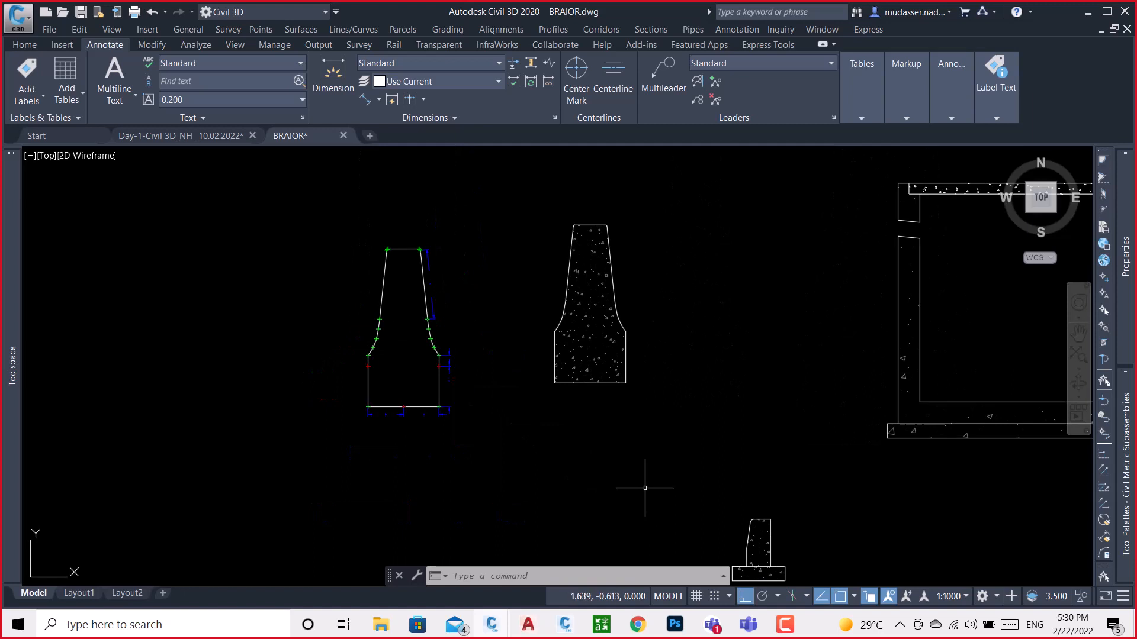
scroll(441, 367, "up", 6)
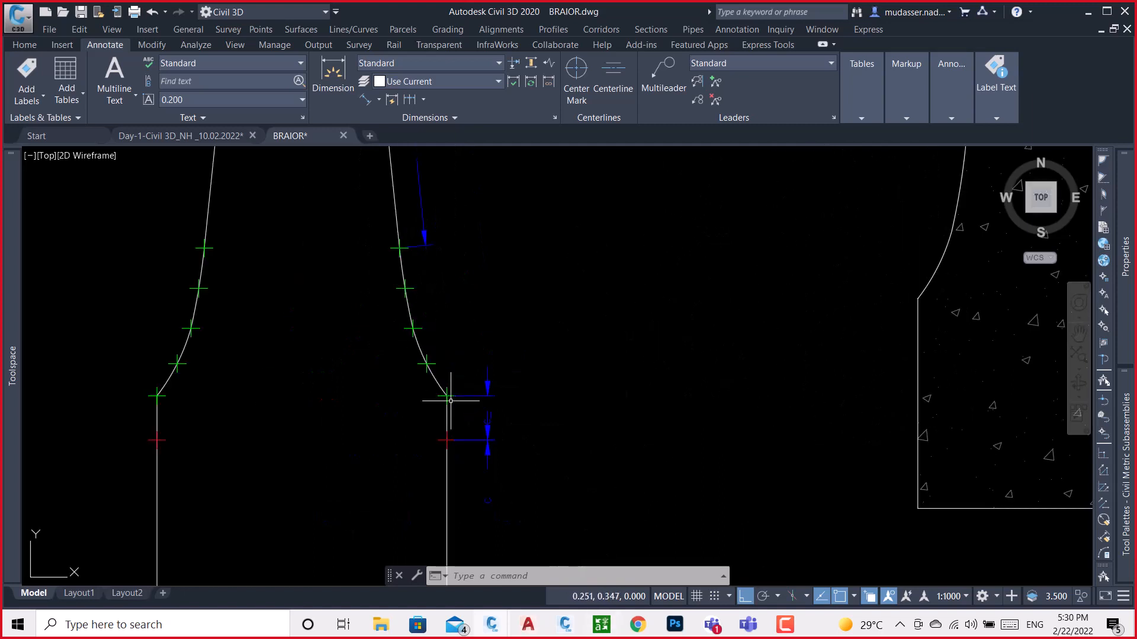
scroll(450, 401, "up", 2)
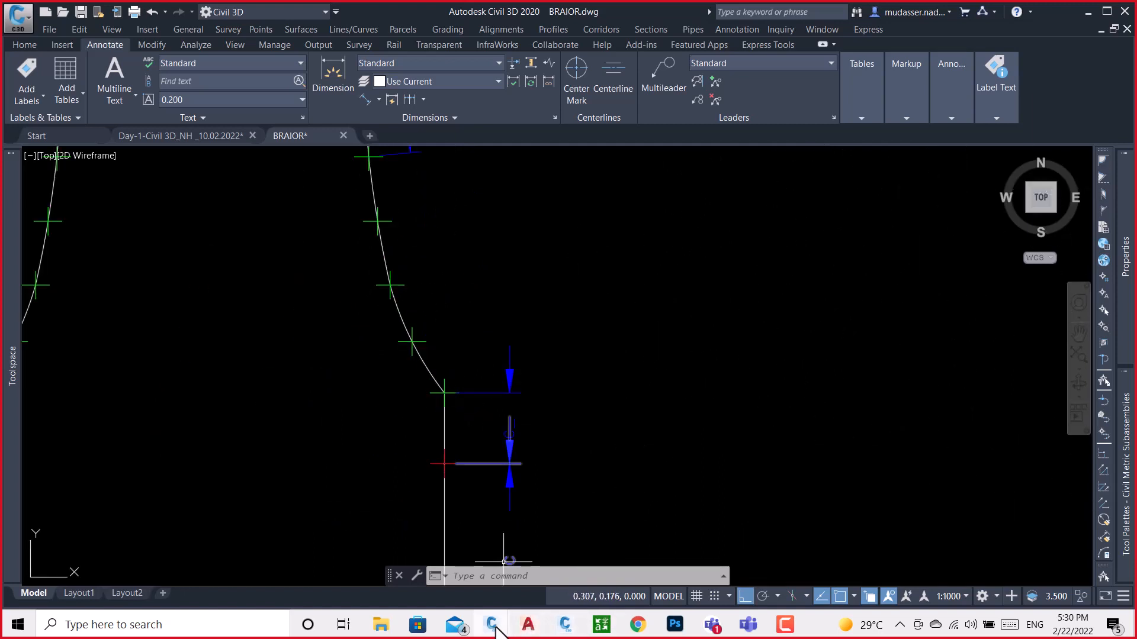
Return to Subassembly Composer and add a point after P5, offset from P4 by Delta X 0 and Delta Y C_
left_click(564, 624)
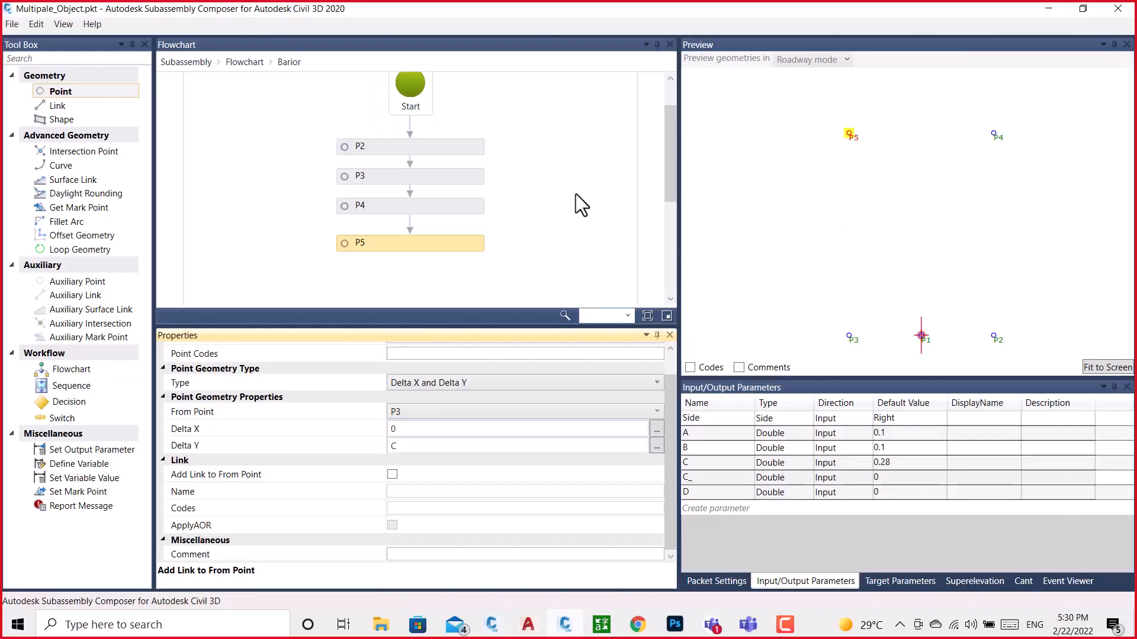
scroll(582, 204, "down", 2)
scroll(870, 166, "down", 2)
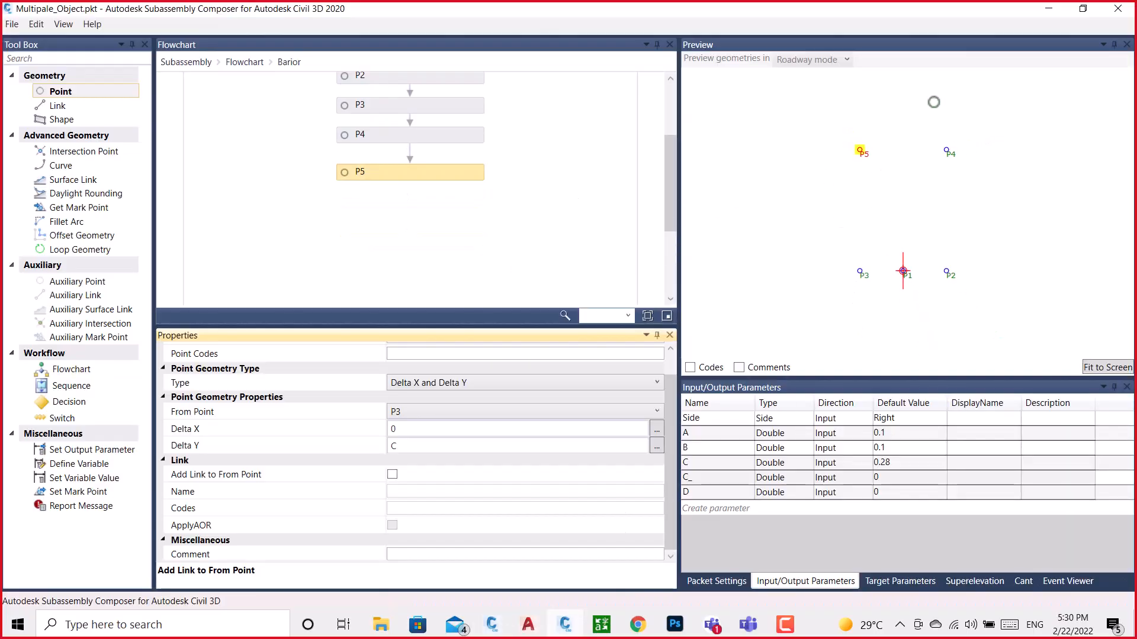
left_click_drag(83, 94, 415, 216)
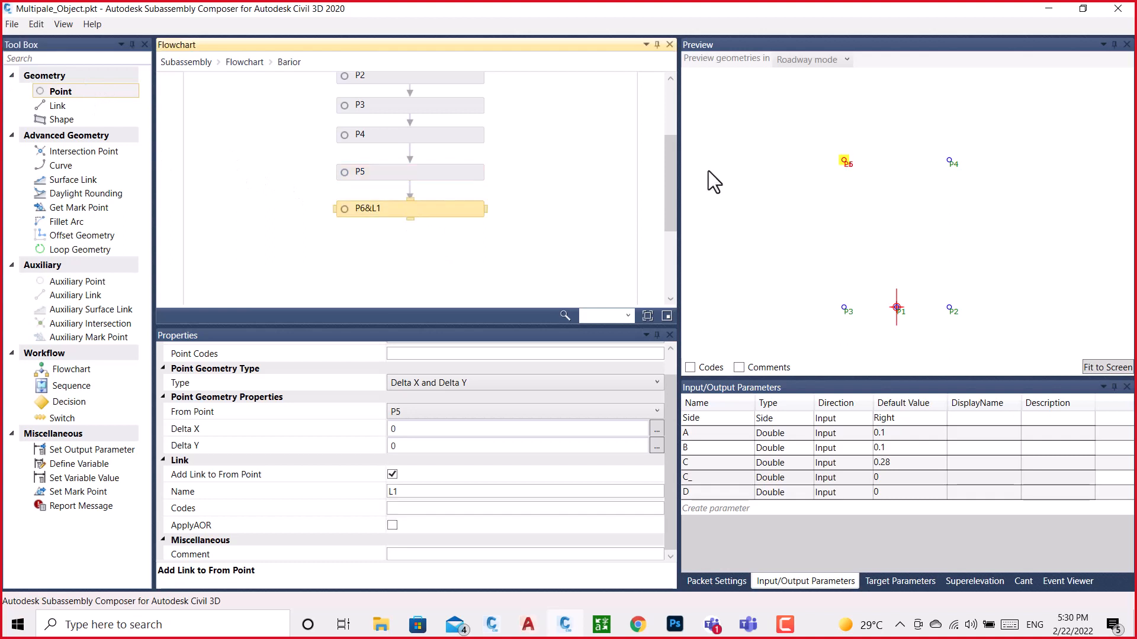
left_click(408, 418)
left_click(402, 443)
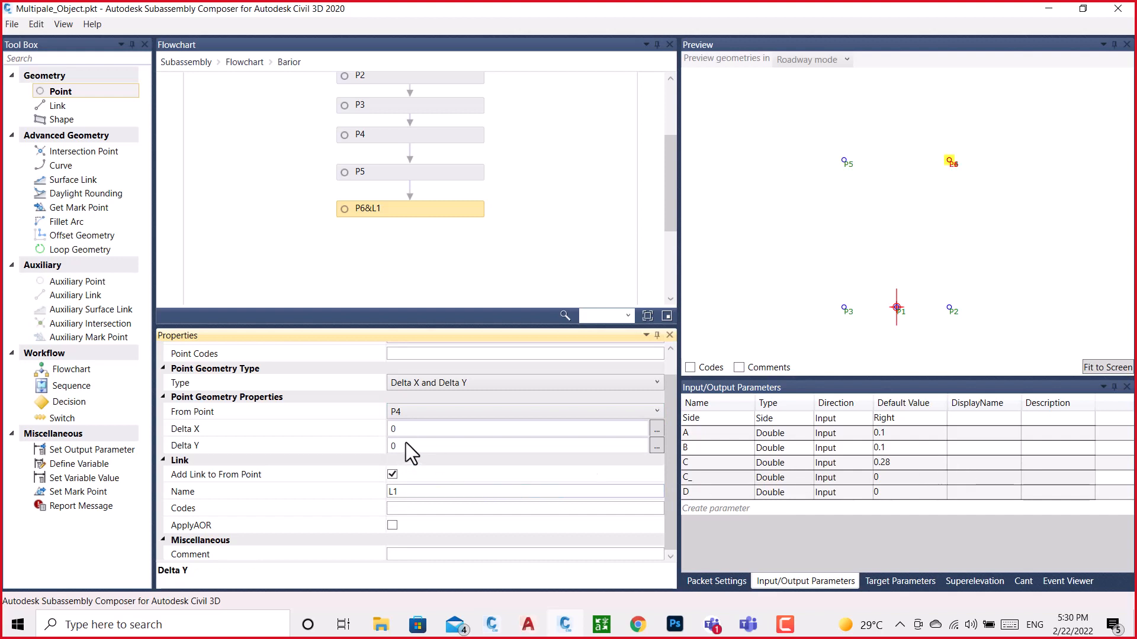
left_click(406, 444)
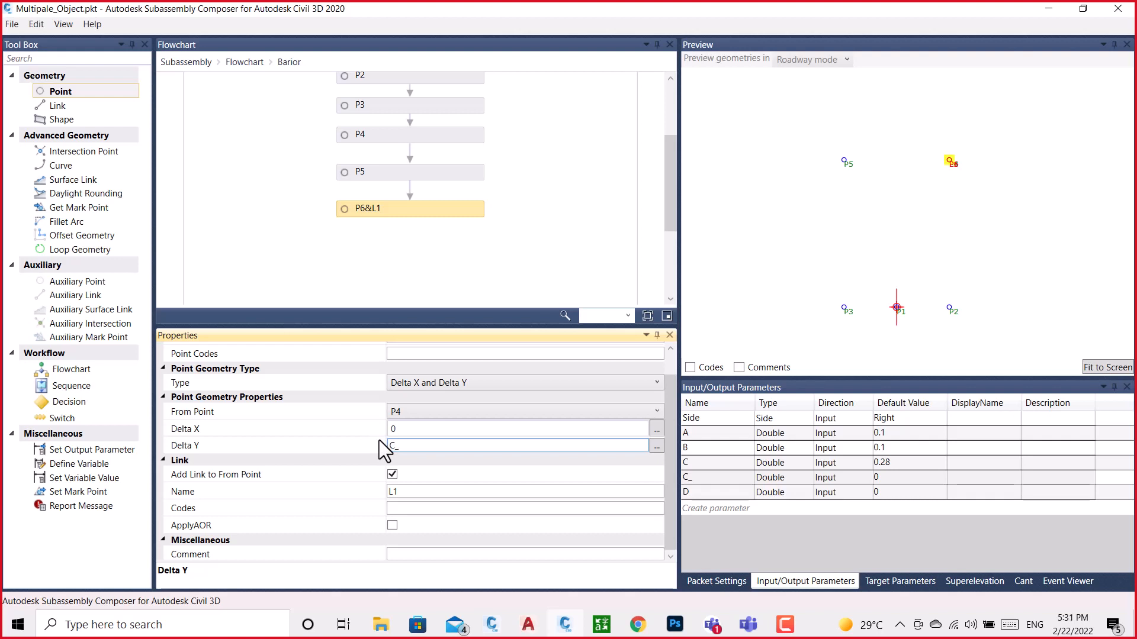
left_click(434, 234)
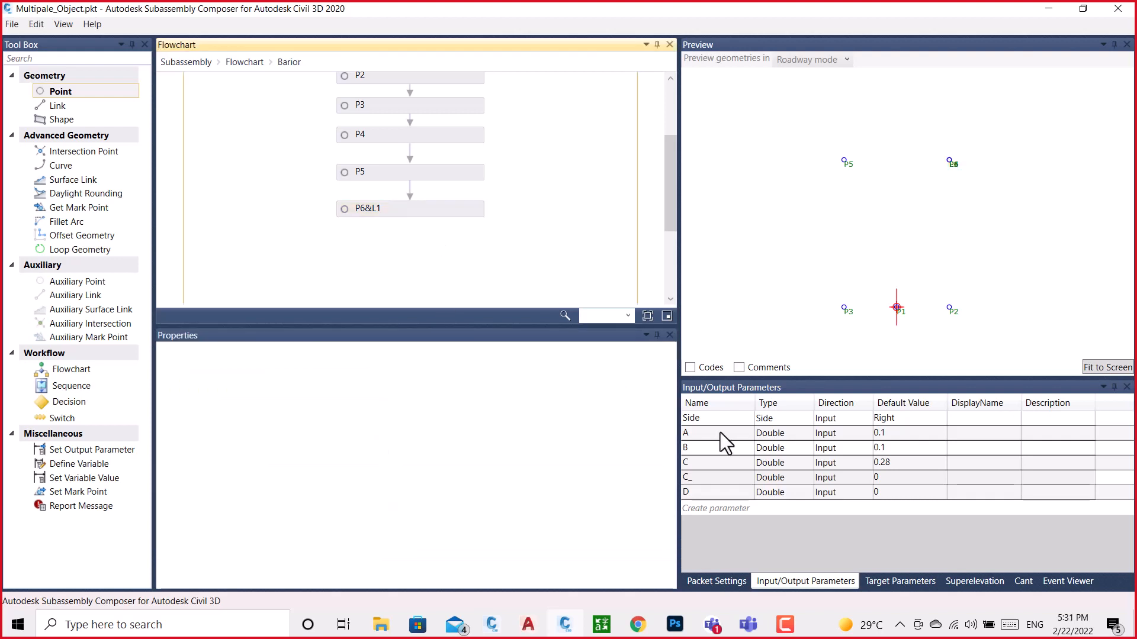
Set the default value of parameter C_ to 0.075 and remove the link between P6 and P4
left_click(882, 477)
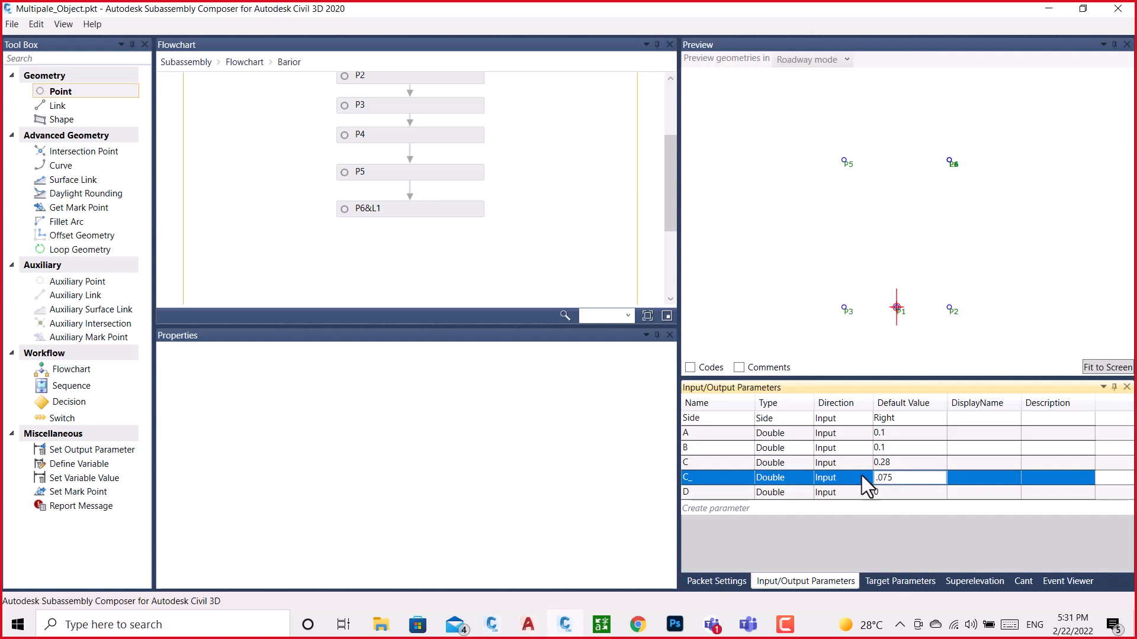
type(".075")
left_click(756, 197)
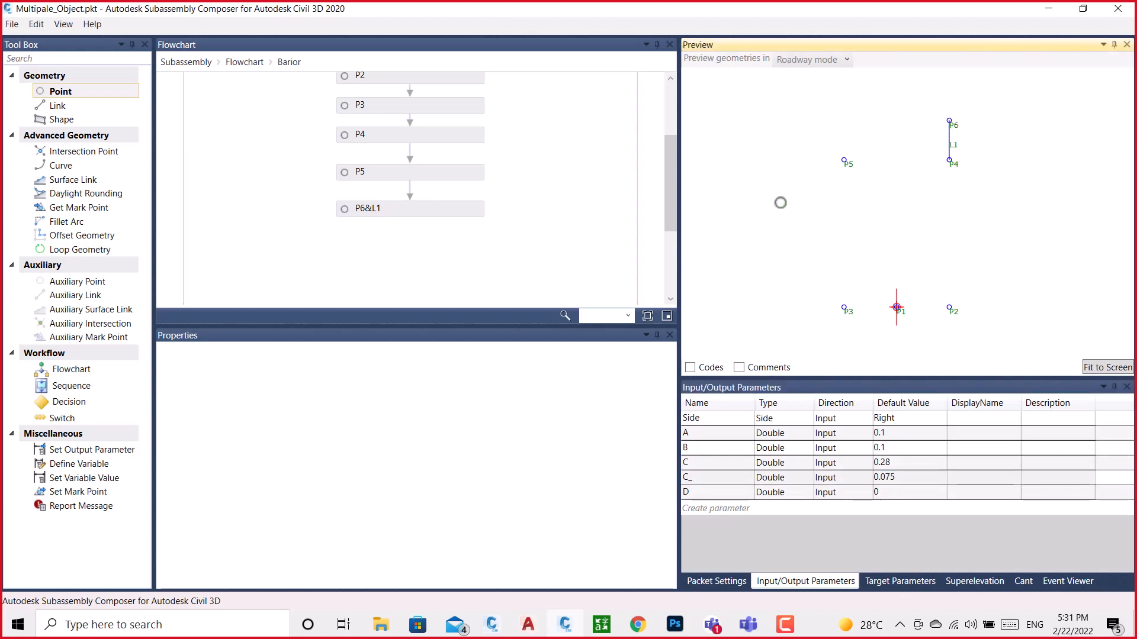
left_click(418, 215)
left_click(391, 474)
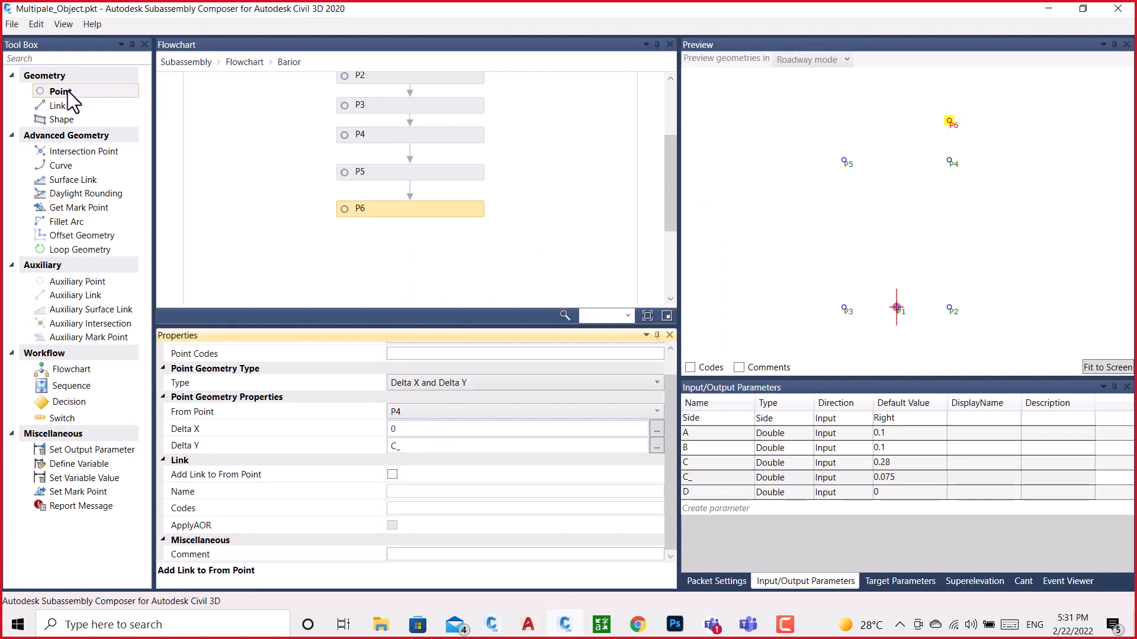
Add a point after P6 in the flowchart with Delta X 0 and Delta Y C_
left_click_drag(68, 90, 418, 246)
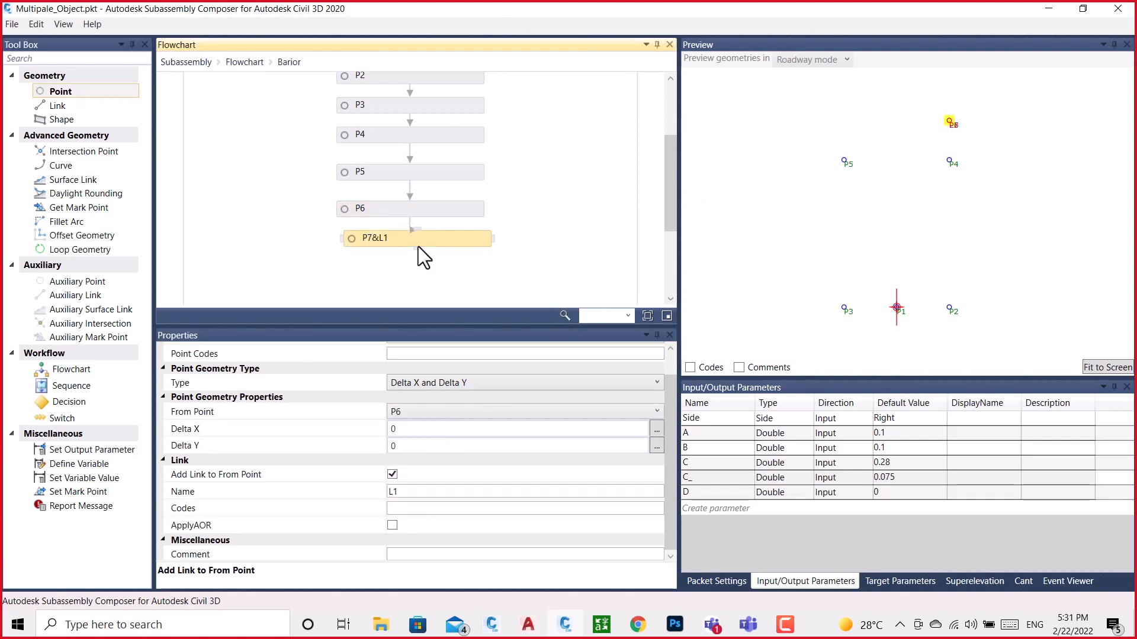
left_click(403, 448)
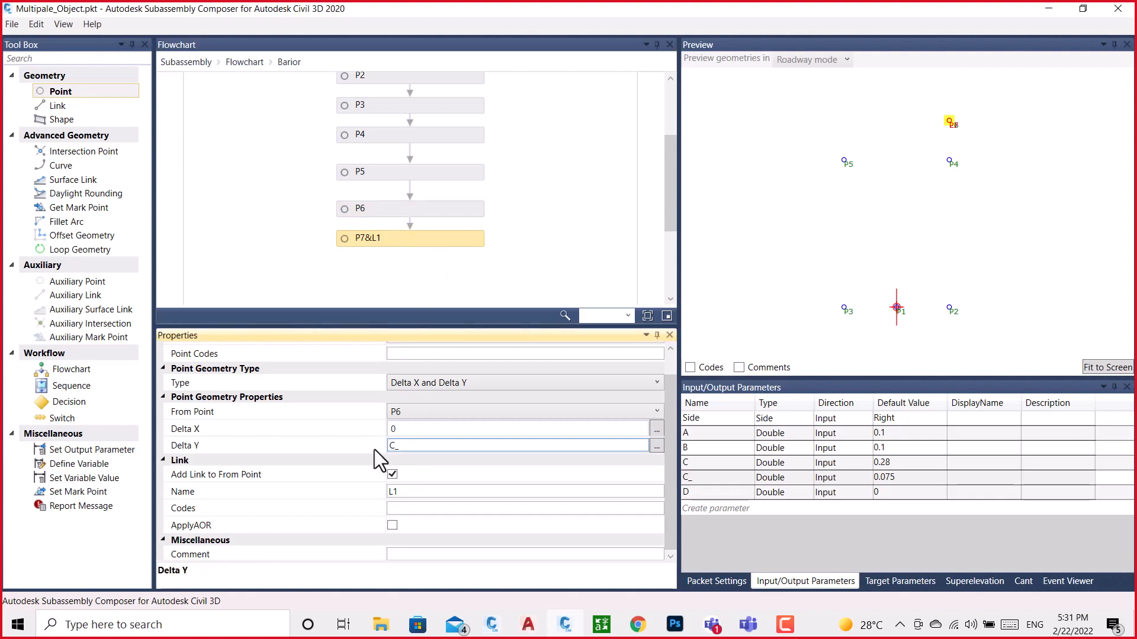
type("C_")
left_click(516, 169)
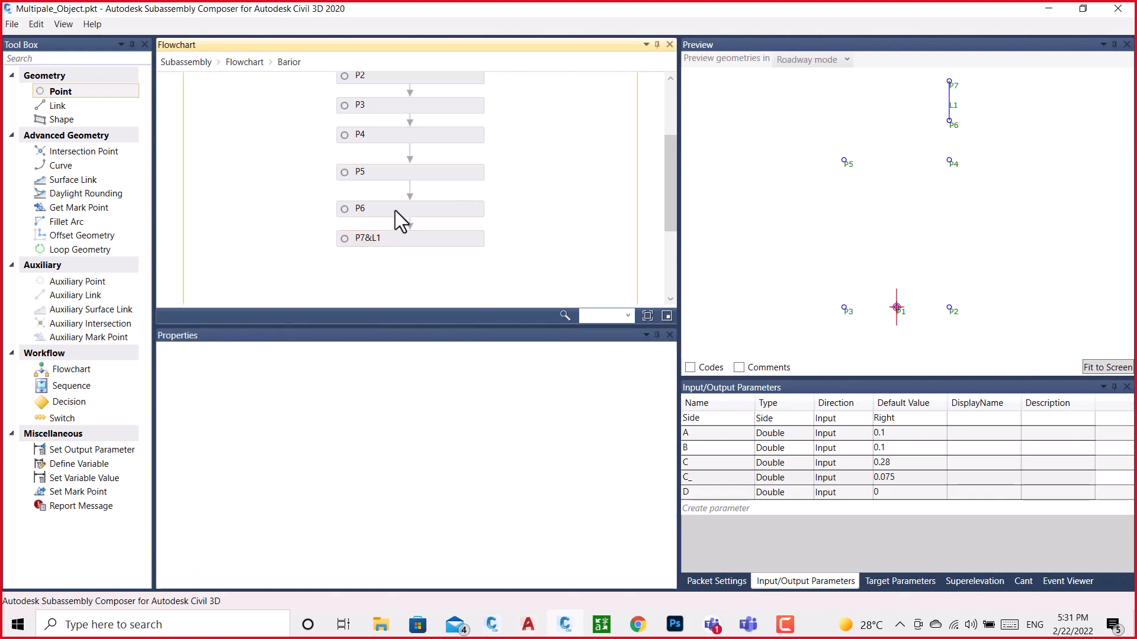
Set P7's from point to P5 and remove the link between them
left_click(400, 243)
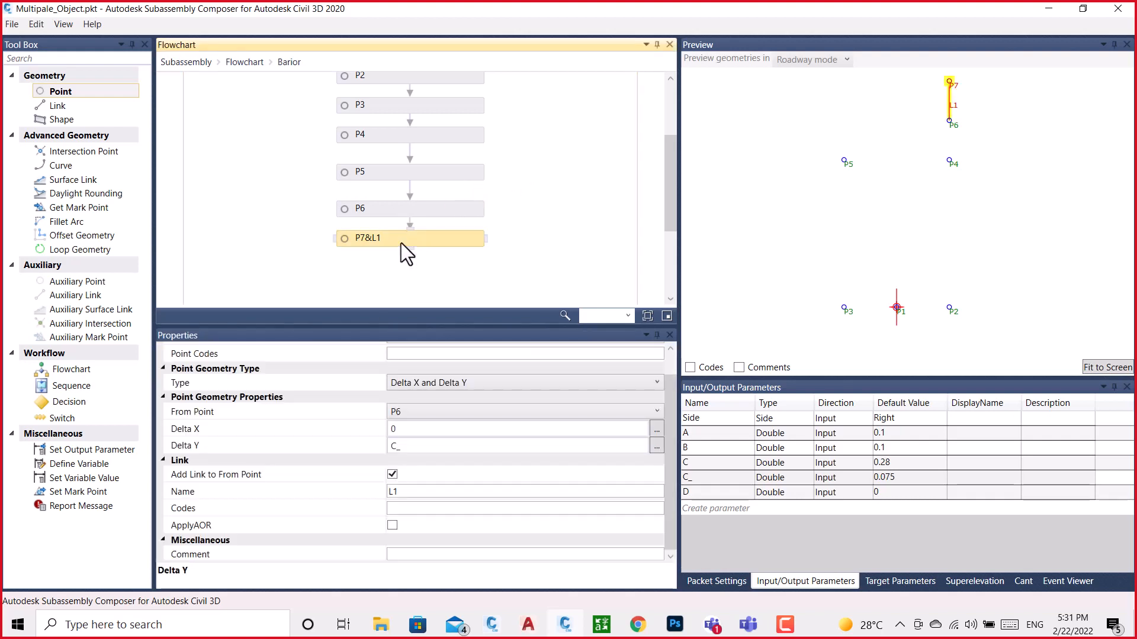
left_click(408, 413)
left_click(392, 442)
left_click(393, 475)
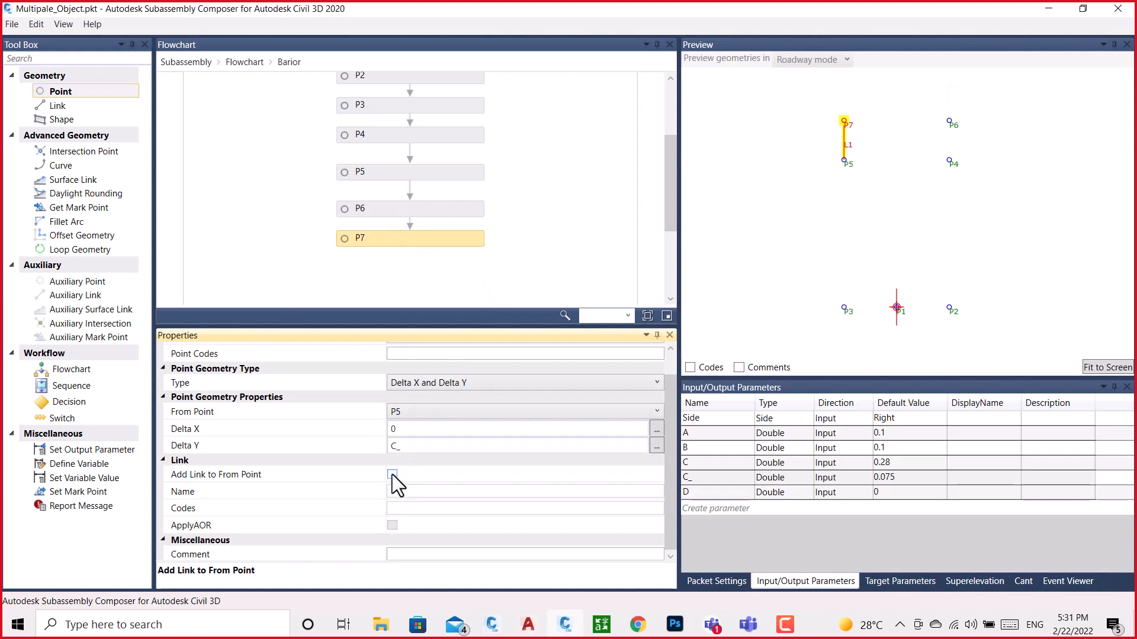
left_click(567, 254)
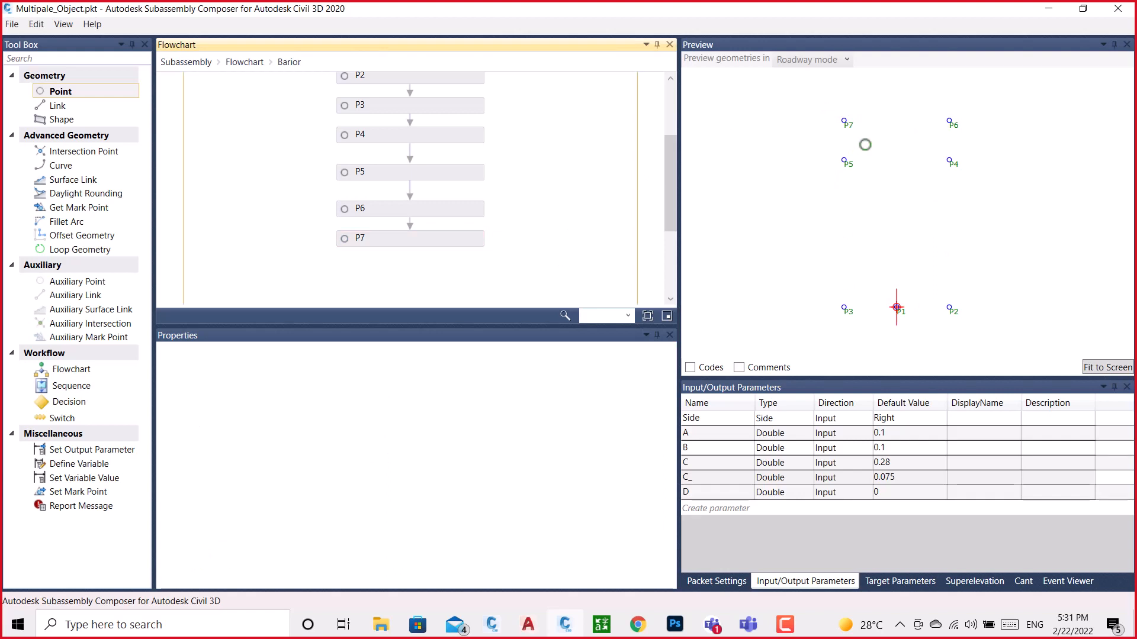
Switch to the BRAIOR drawing in Civil 3D and examine the barrier's upper part and the point markers at its rounded top corner
mouse_move(503, 628)
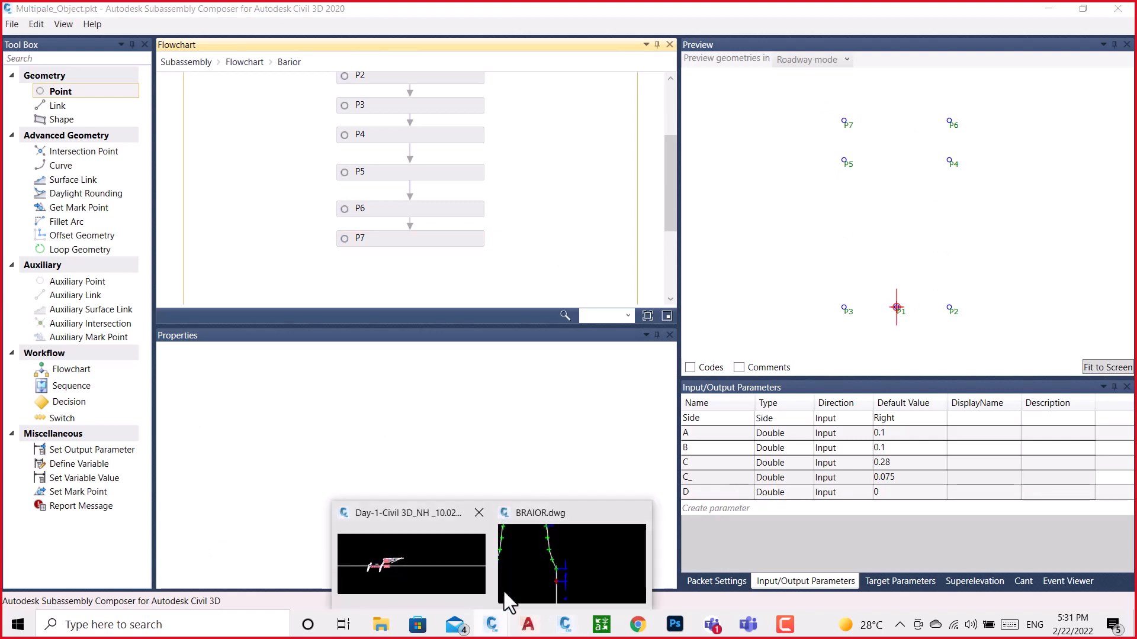
left_click(436, 569)
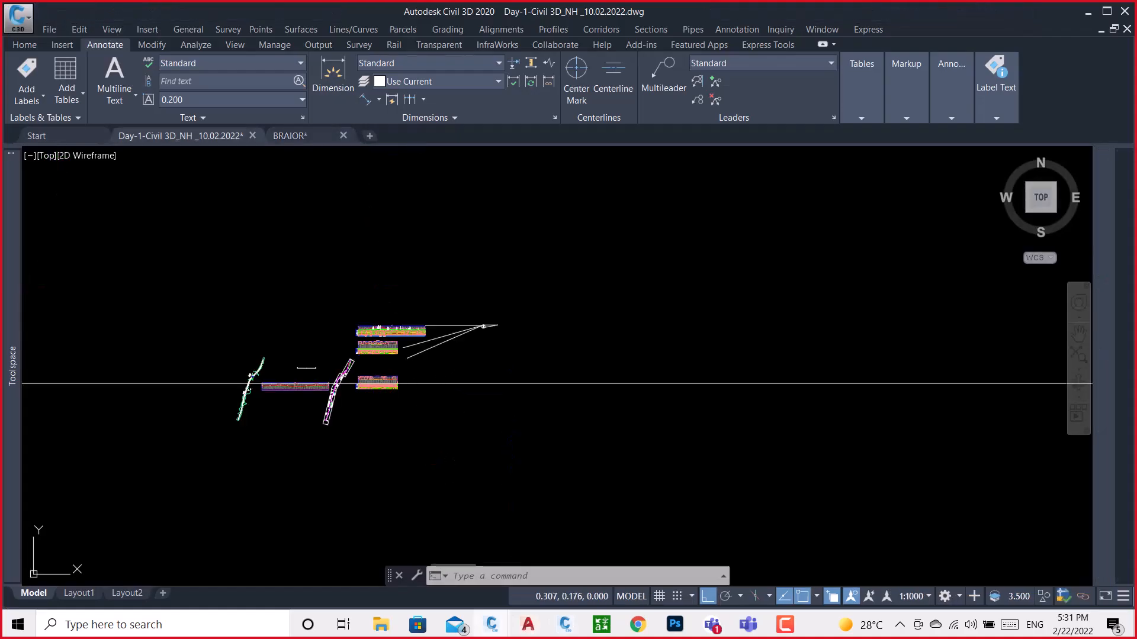
left_click(305, 134)
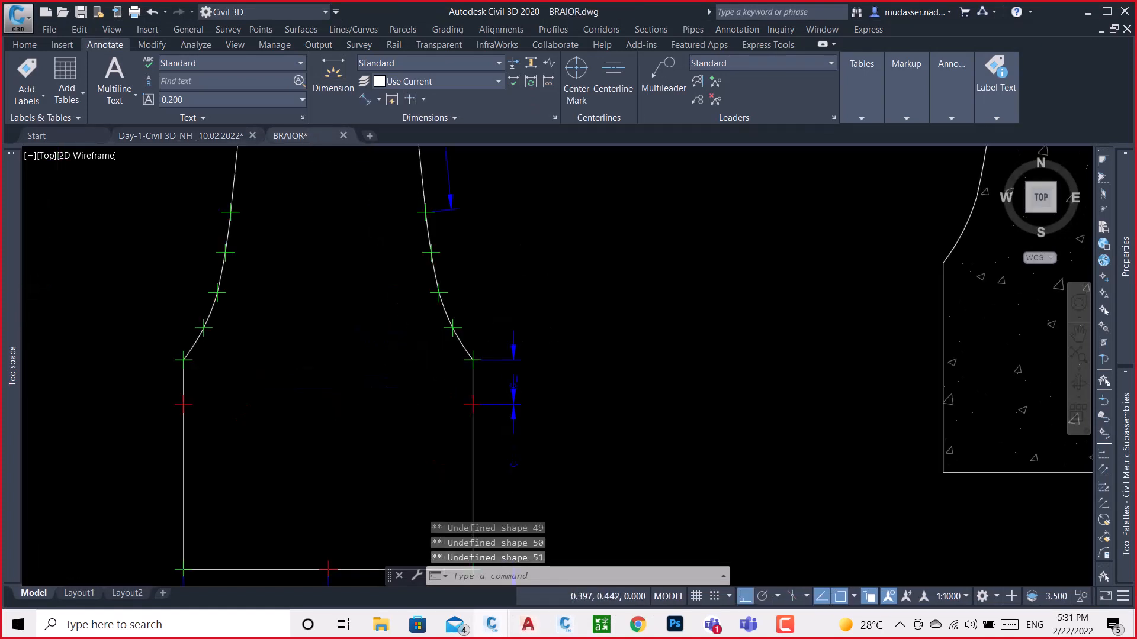
scroll(598, 319, "down", 8)
scroll(588, 324, "up", 3)
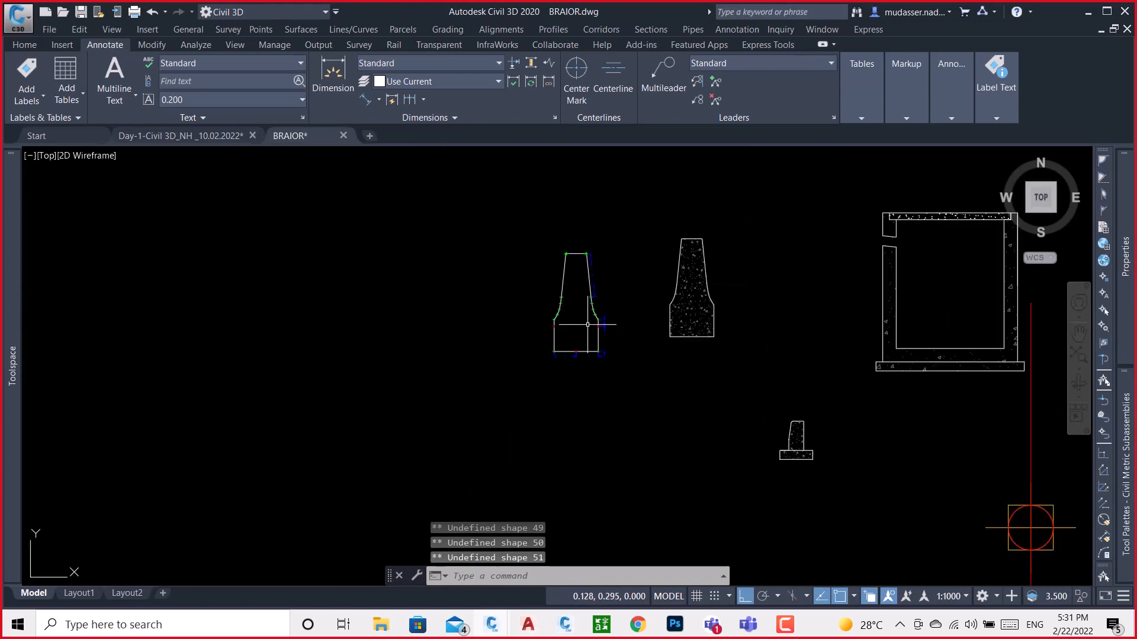
scroll(587, 324, "up", 6)
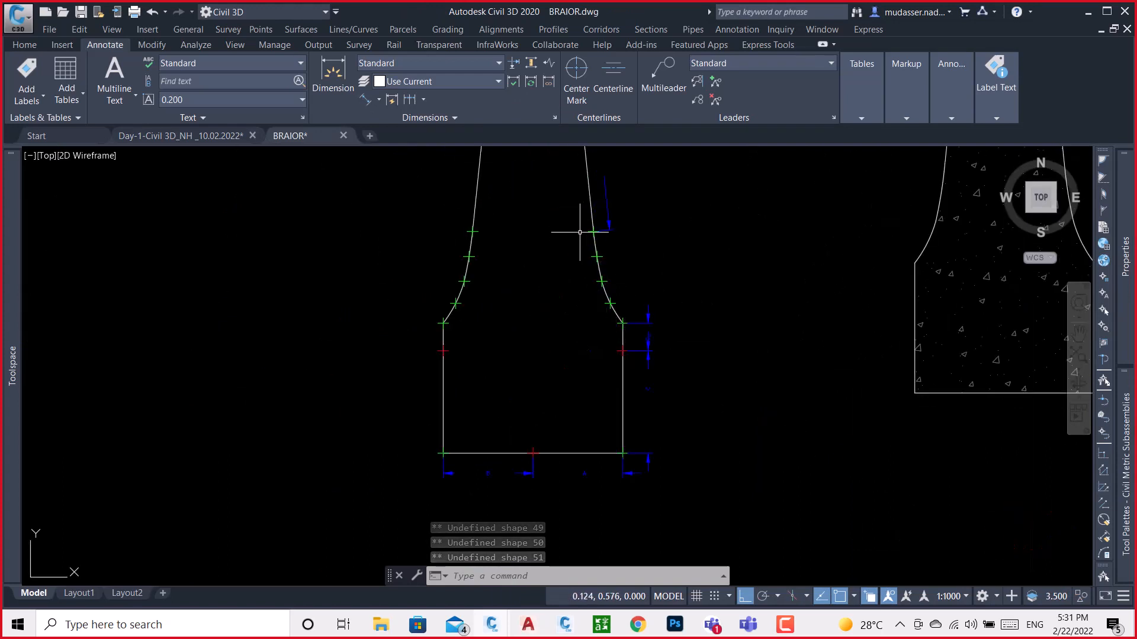
middle_click_drag(515, 233, 470, 380)
scroll(456, 228, "up", 8)
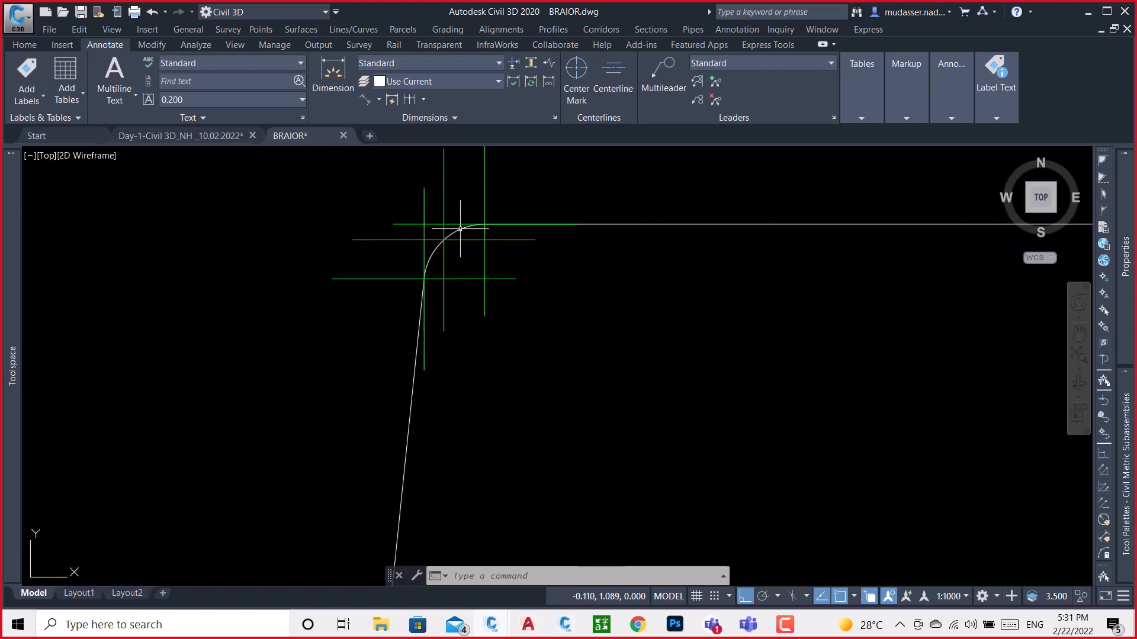
scroll(424, 285, "up", 4)
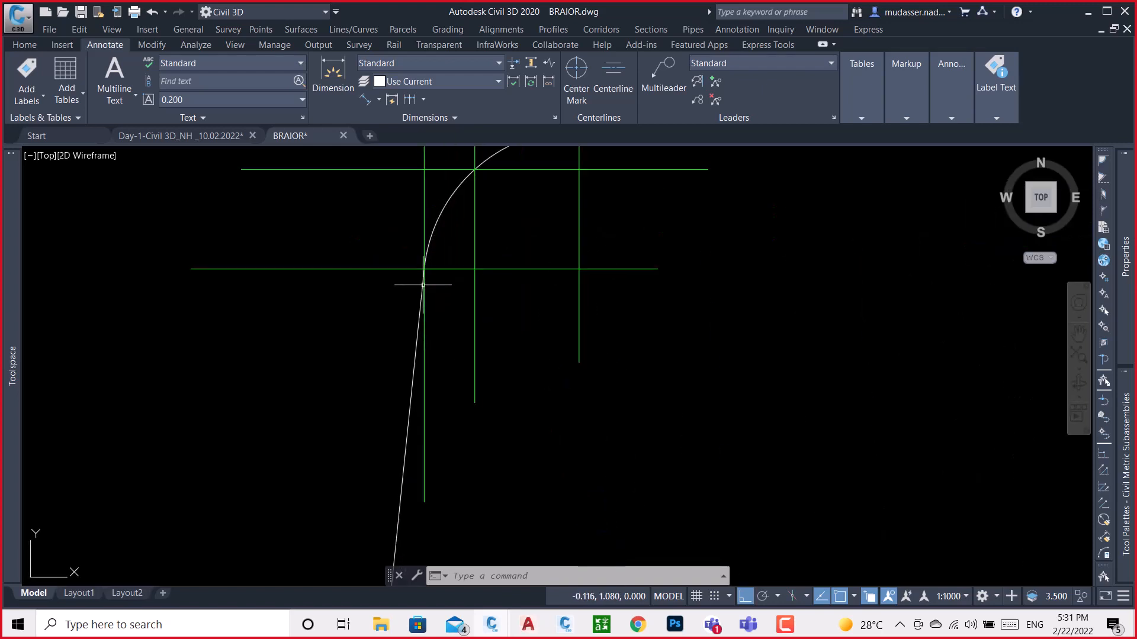
Examine the curves and point markers at both rounded top corners of the barrier, followed by the neighbouring cross-section objects
scroll(441, 273, "down", 2)
middle_click_drag(441, 275, 390, 439)
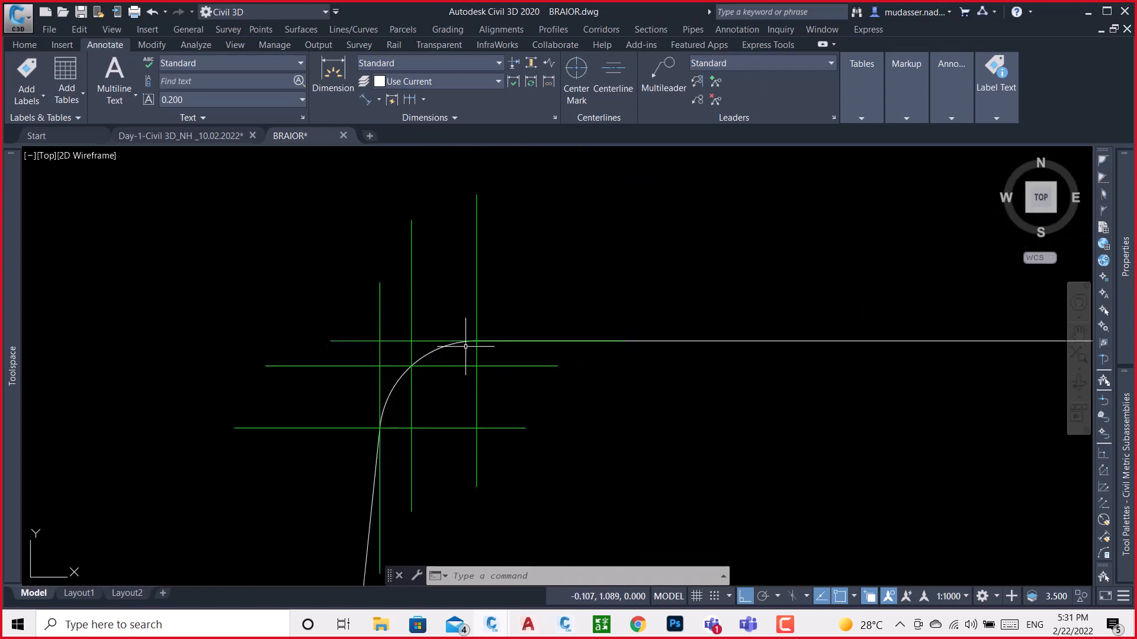
scroll(473, 347, "down", 10)
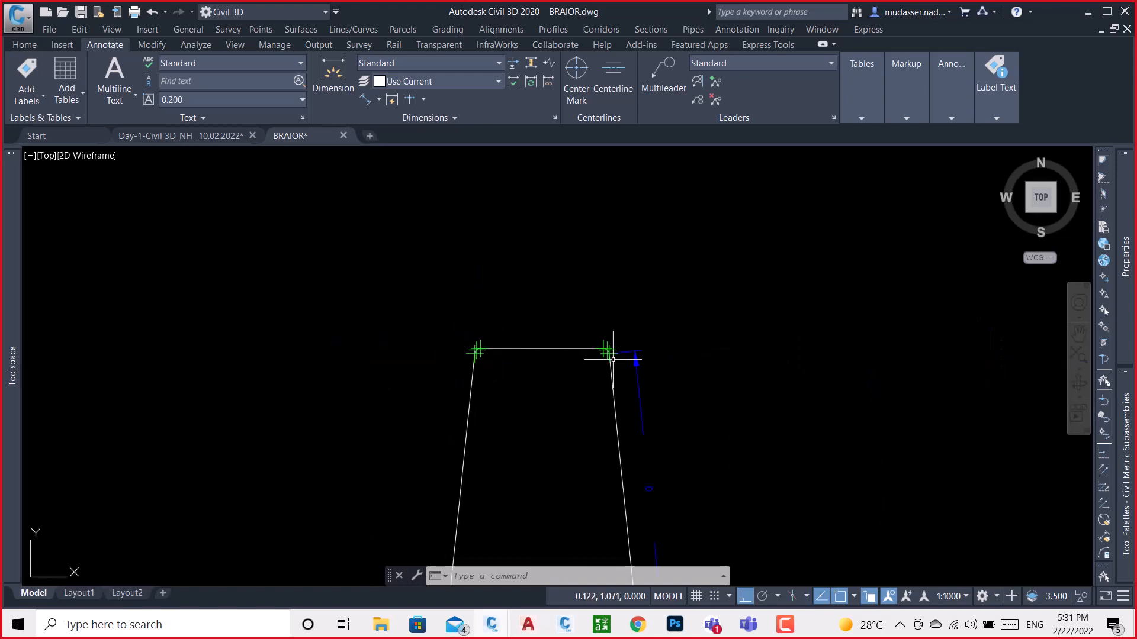
scroll(719, 358, "up", 4)
scroll(581, 332, "up", 6)
scroll(582, 332, "down", 10)
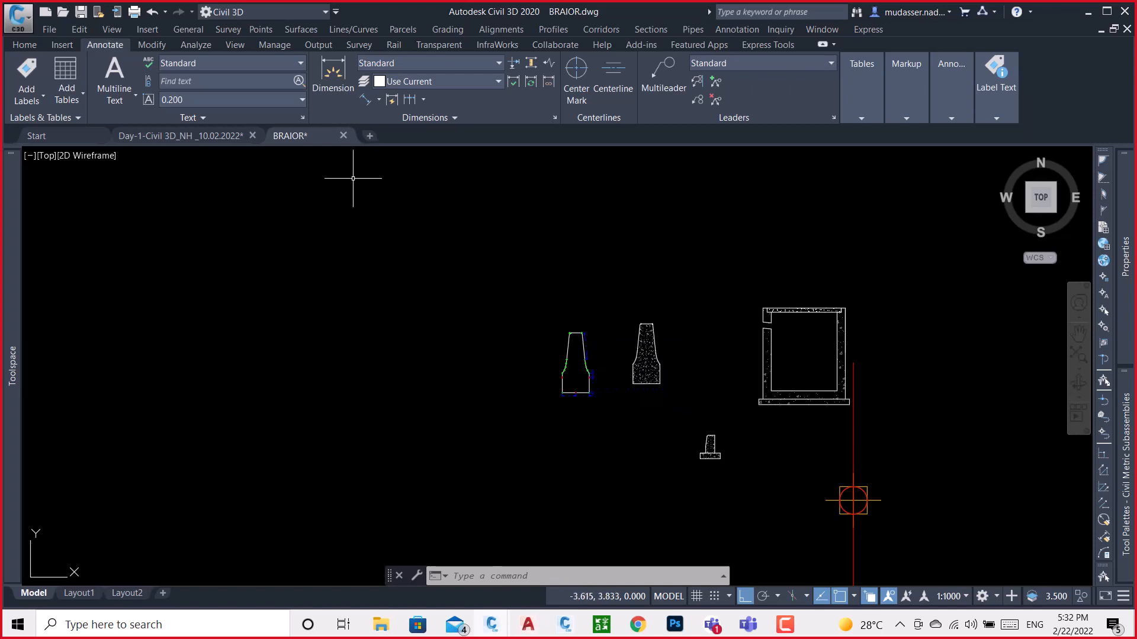
Switch from Civil 3D to File Explorer and browse to the Subassembly Composser Lecture folder
left_click(83, 141)
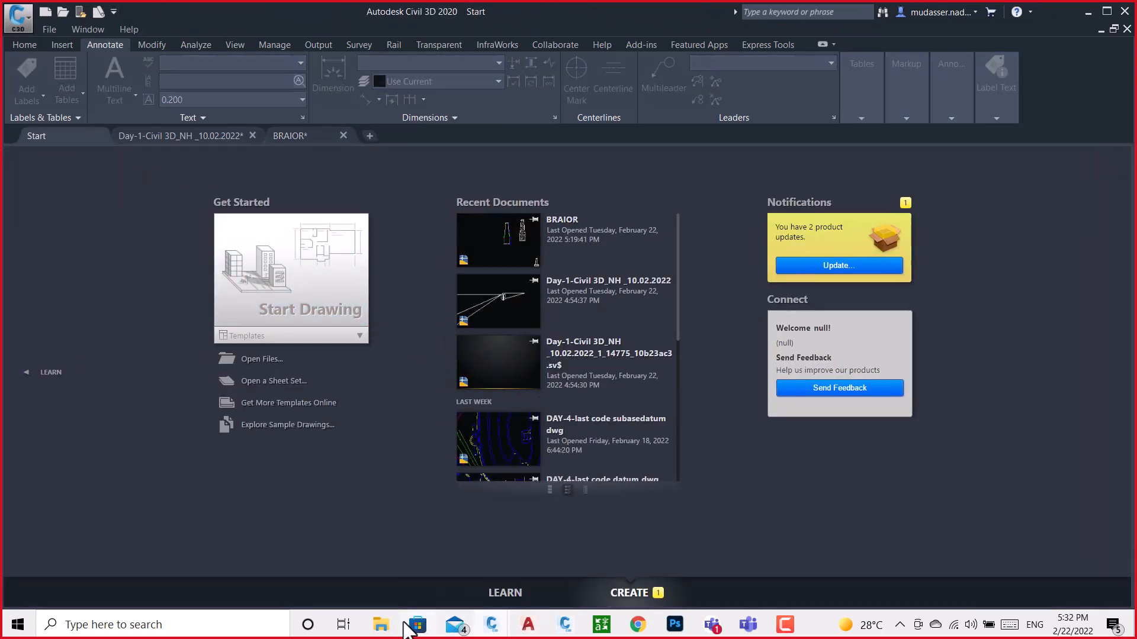
left_click(1088, 12)
left_click(1060, 9)
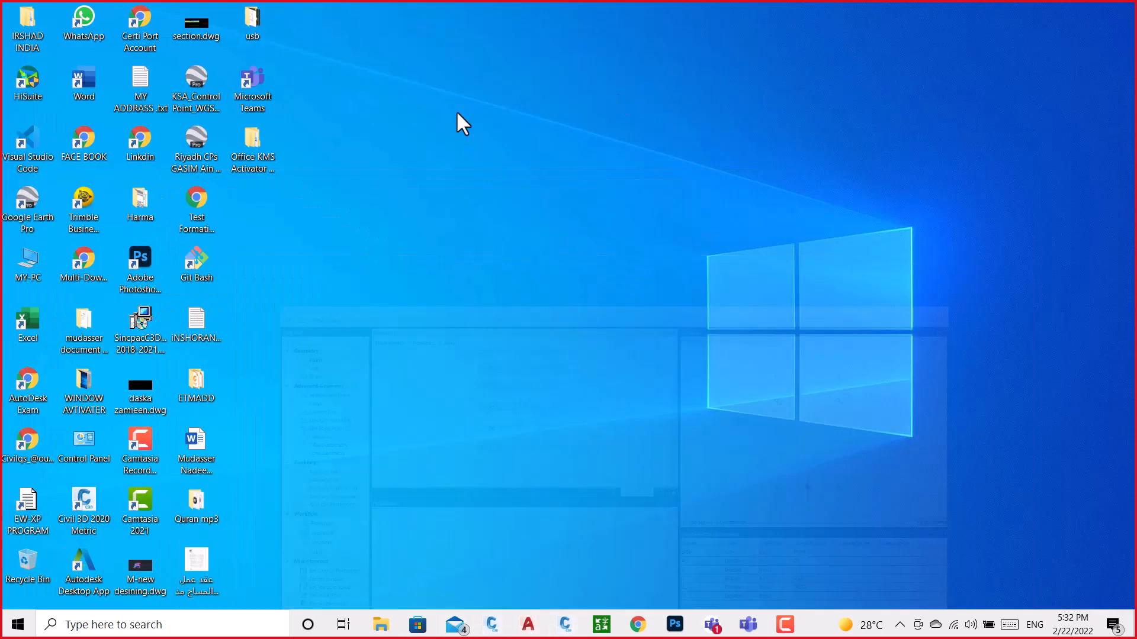
double_click(15, 36)
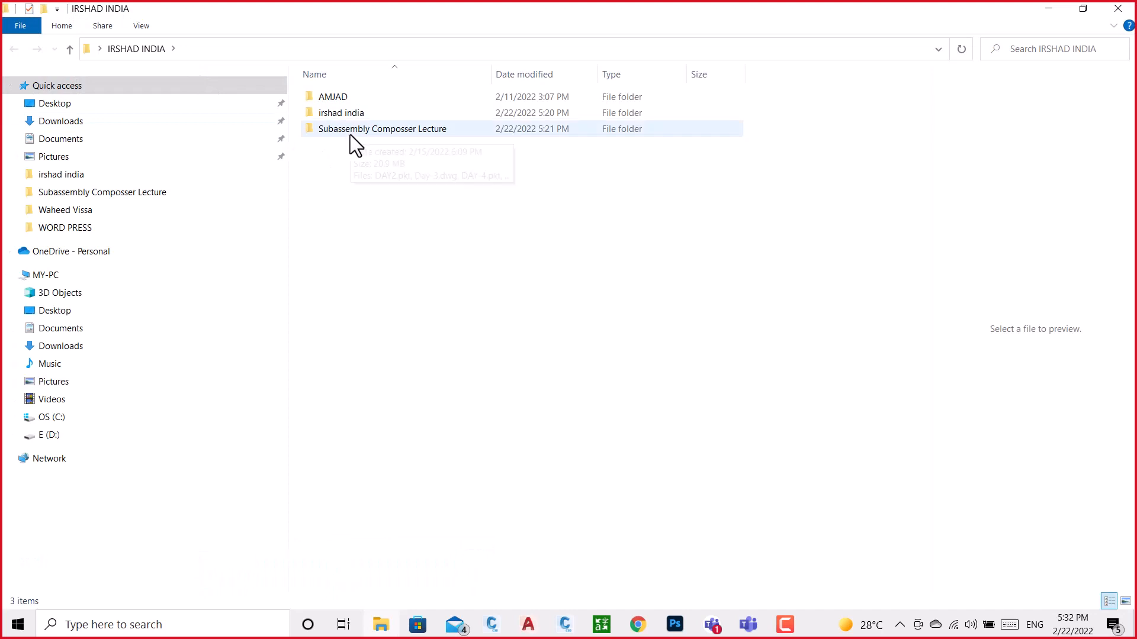
double_click(346, 115)
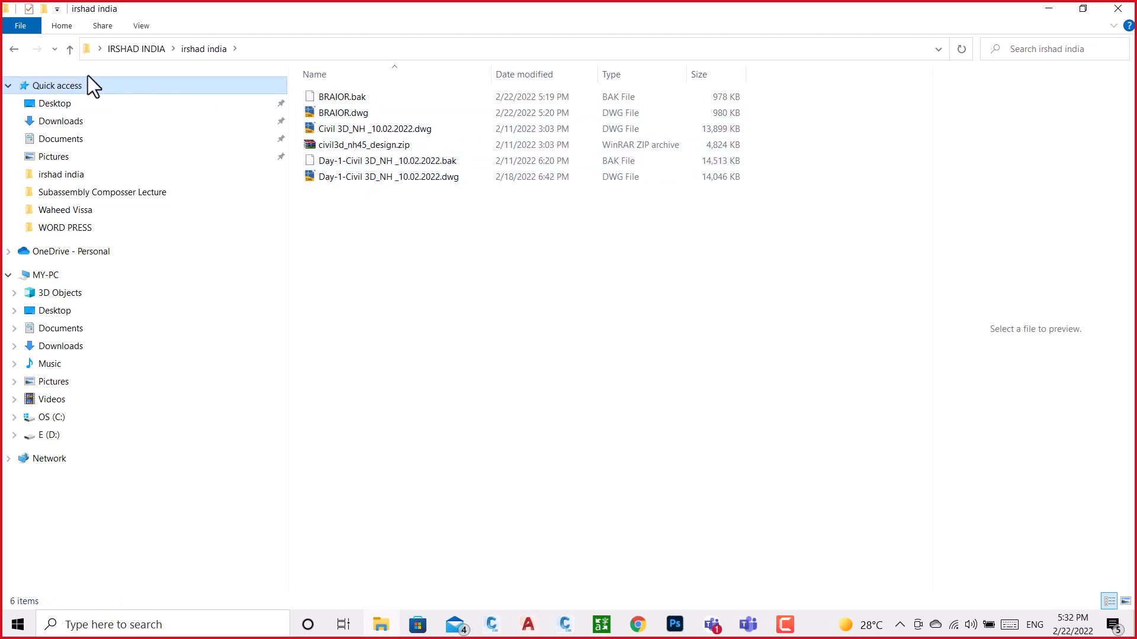
left_click(14, 49)
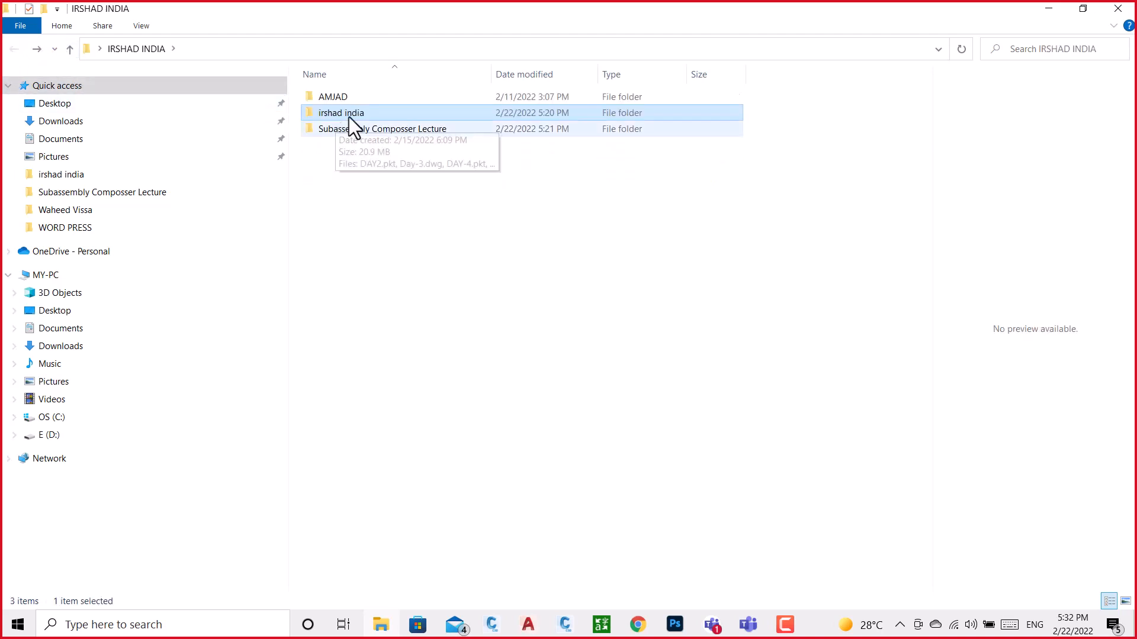
double_click(362, 130)
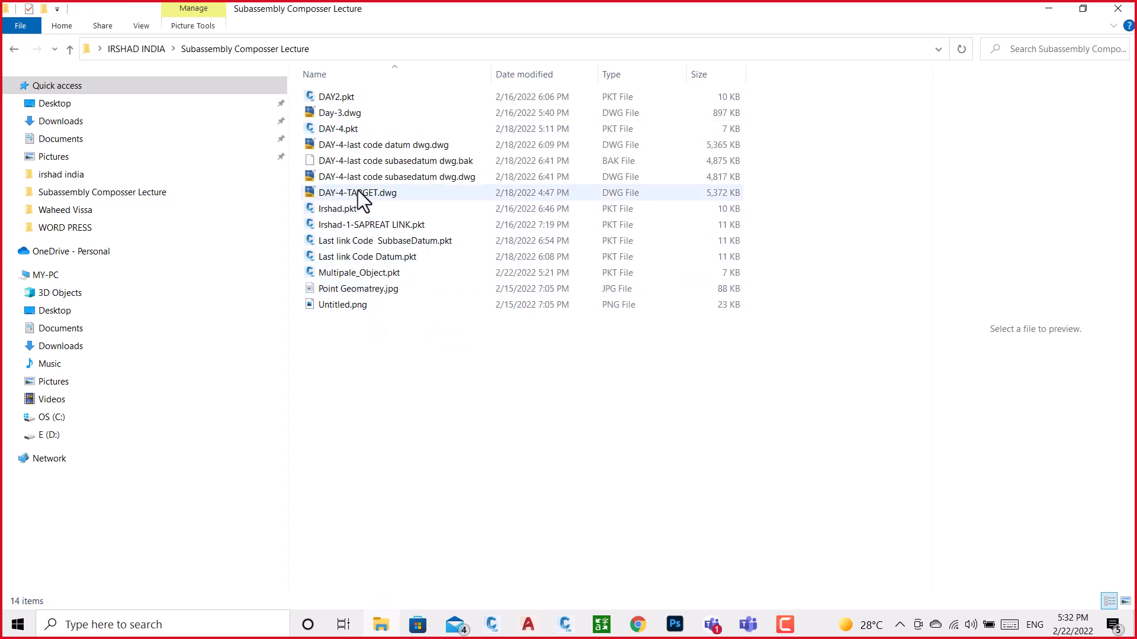
Look through the folder's drawing and PKT files and open DAY-4-TARGET.dwg in Civil 3D
left_click(367, 180)
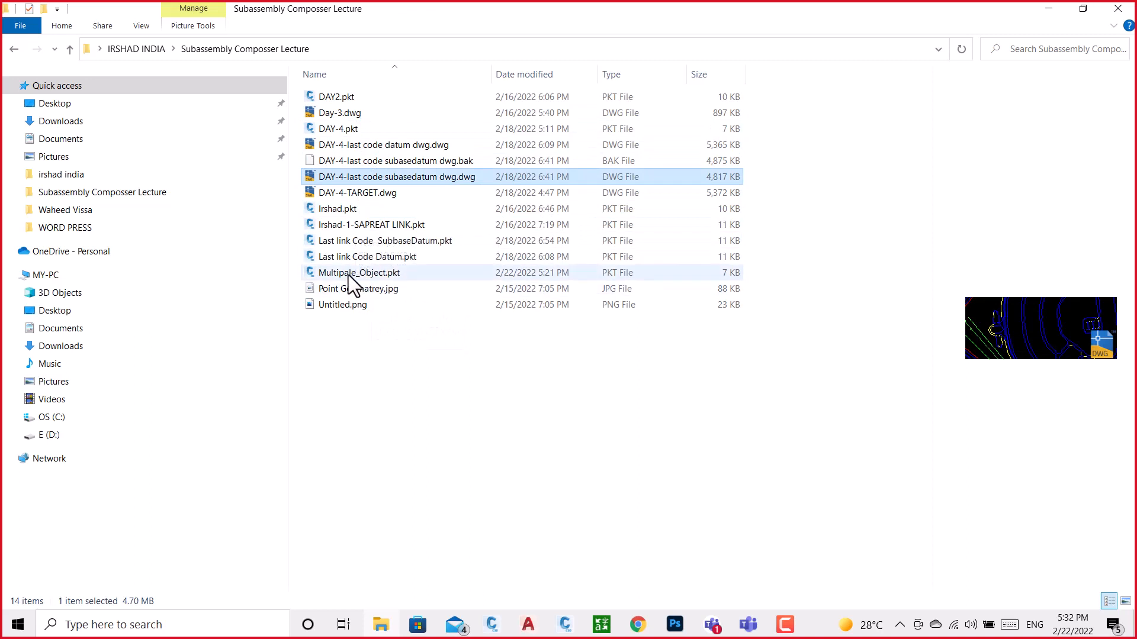
left_click(347, 259)
left_click(347, 241)
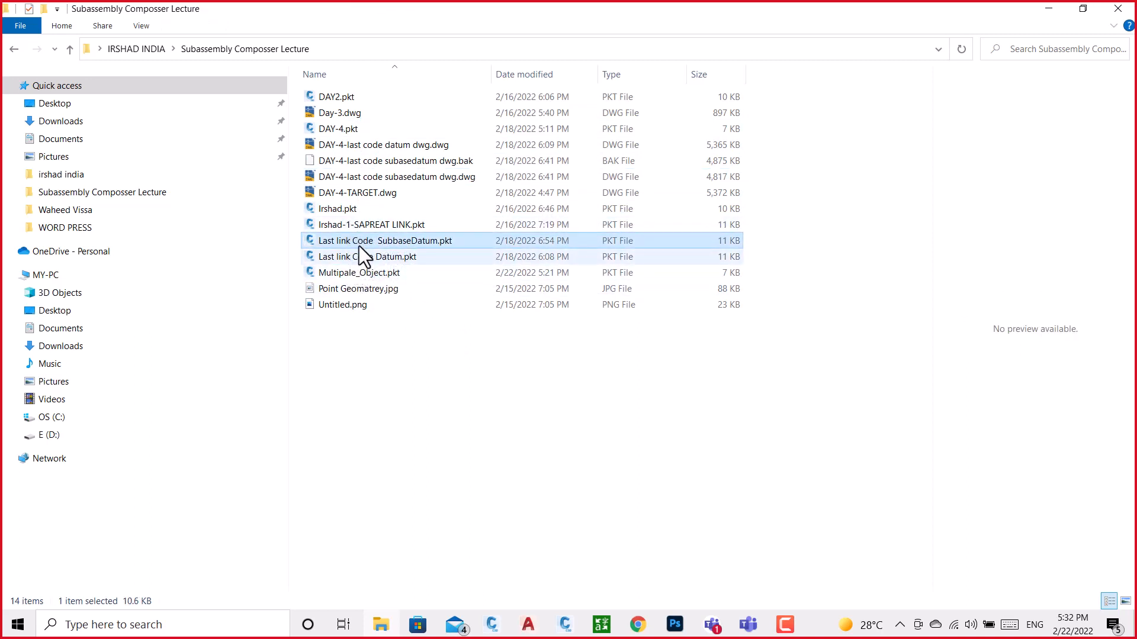
left_click(375, 240)
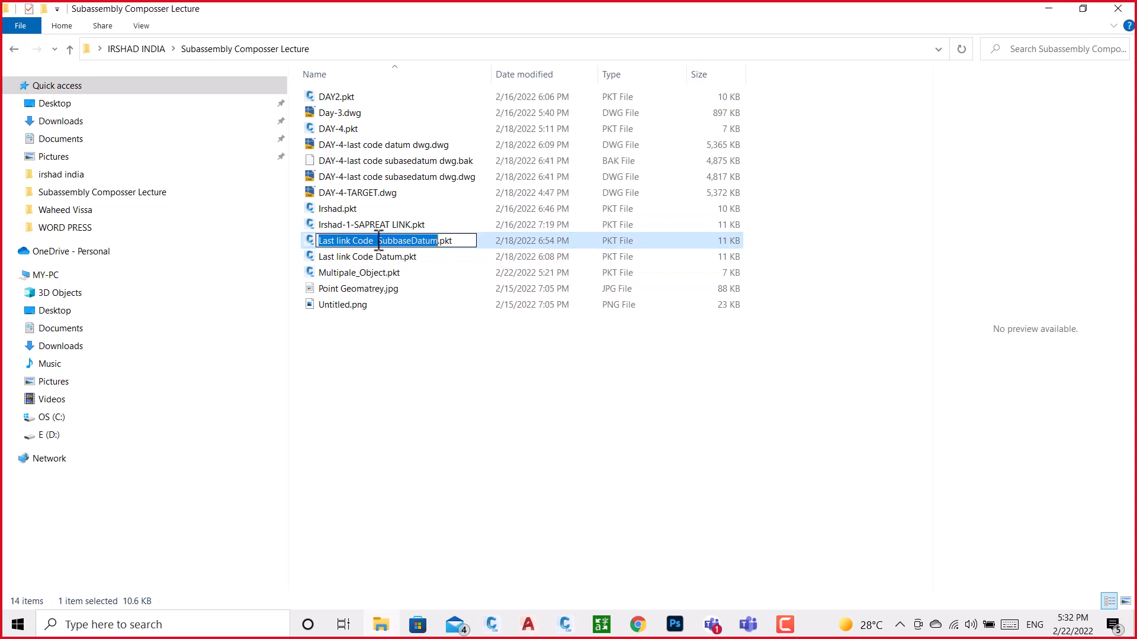
left_click(356, 357)
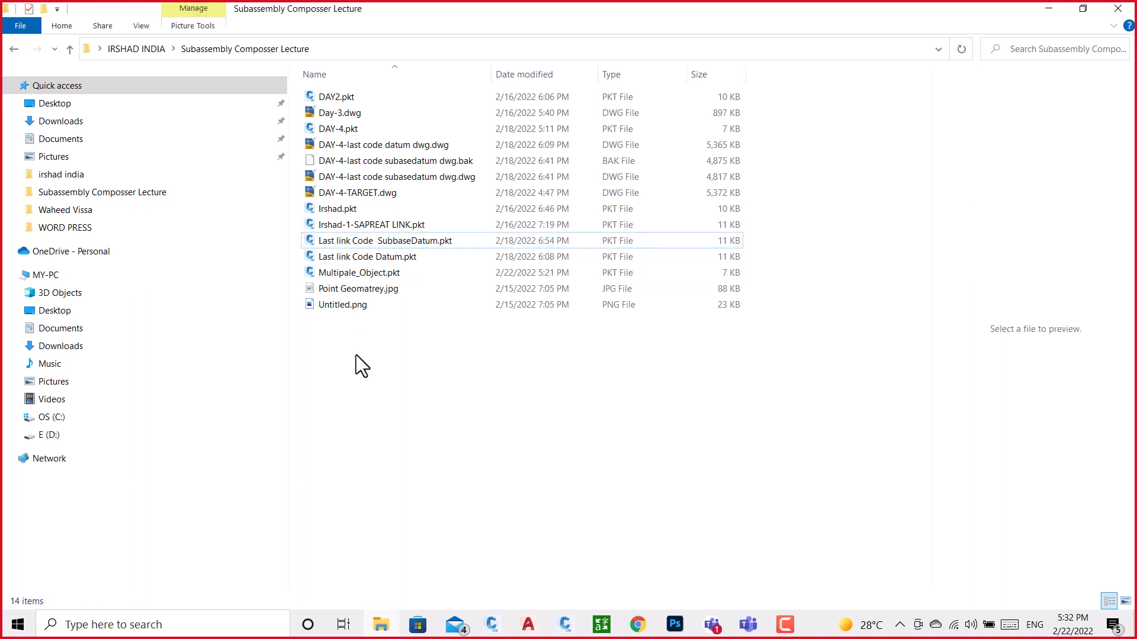
left_click(368, 193)
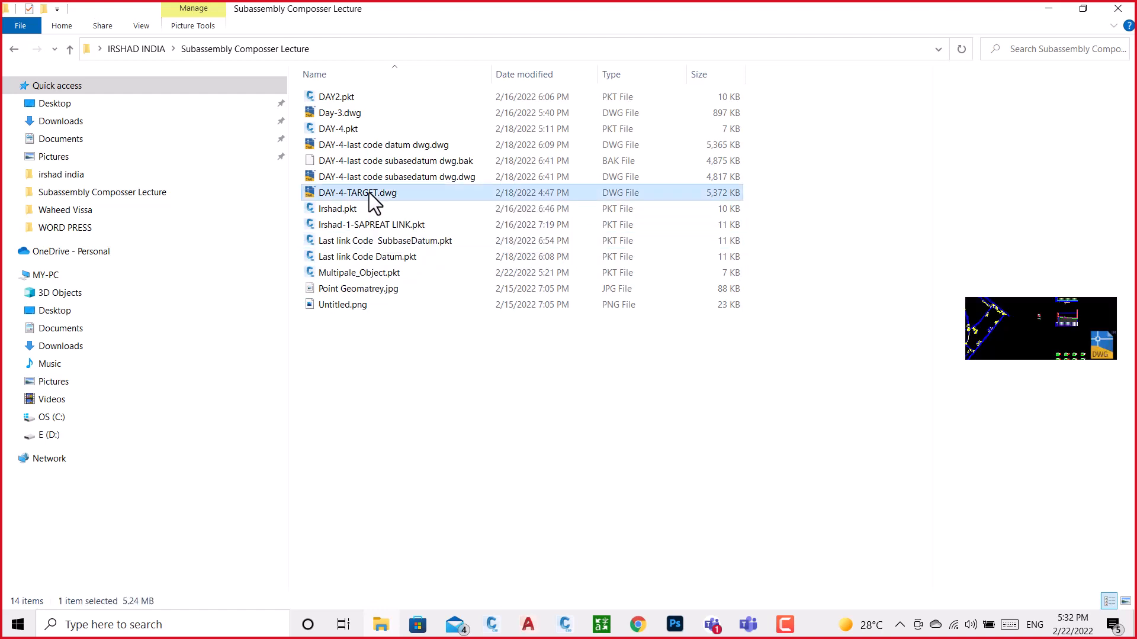
double_click(325, 190)
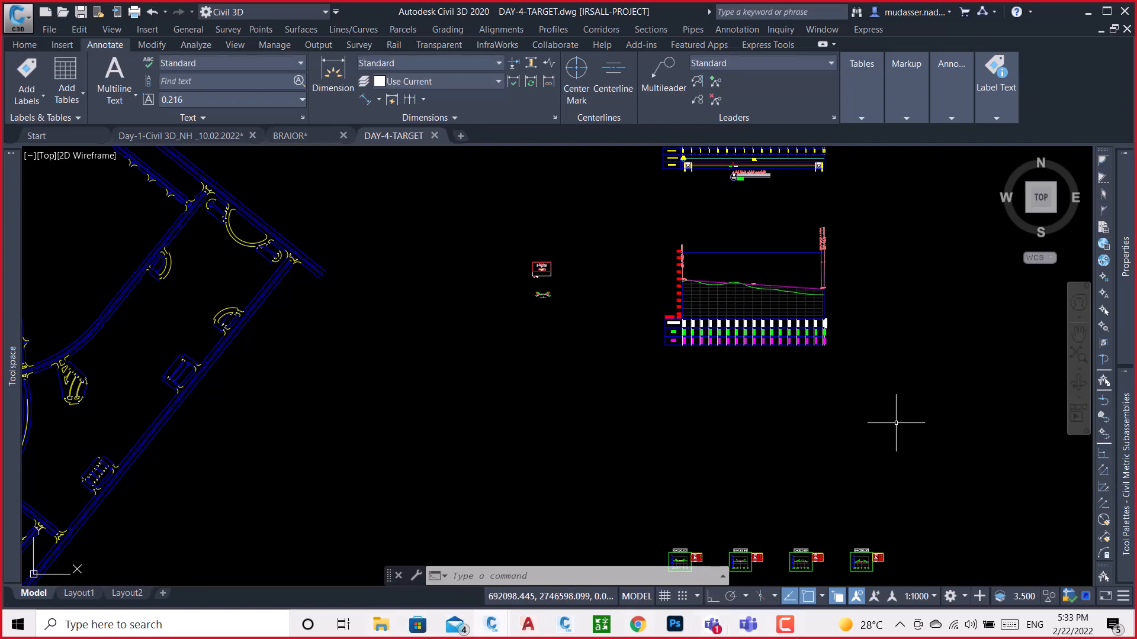
Return to File Explorer and check the other DAY-4 drawings' previews and the AMJAD folder
left_click(1089, 8)
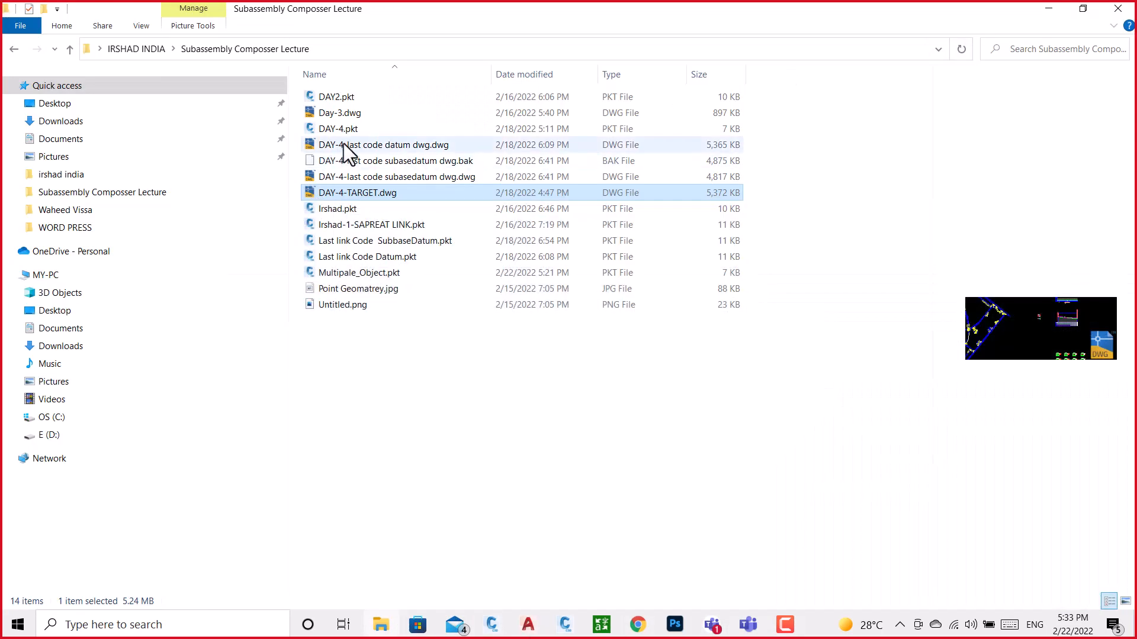
left_click(349, 113)
left_click(371, 146)
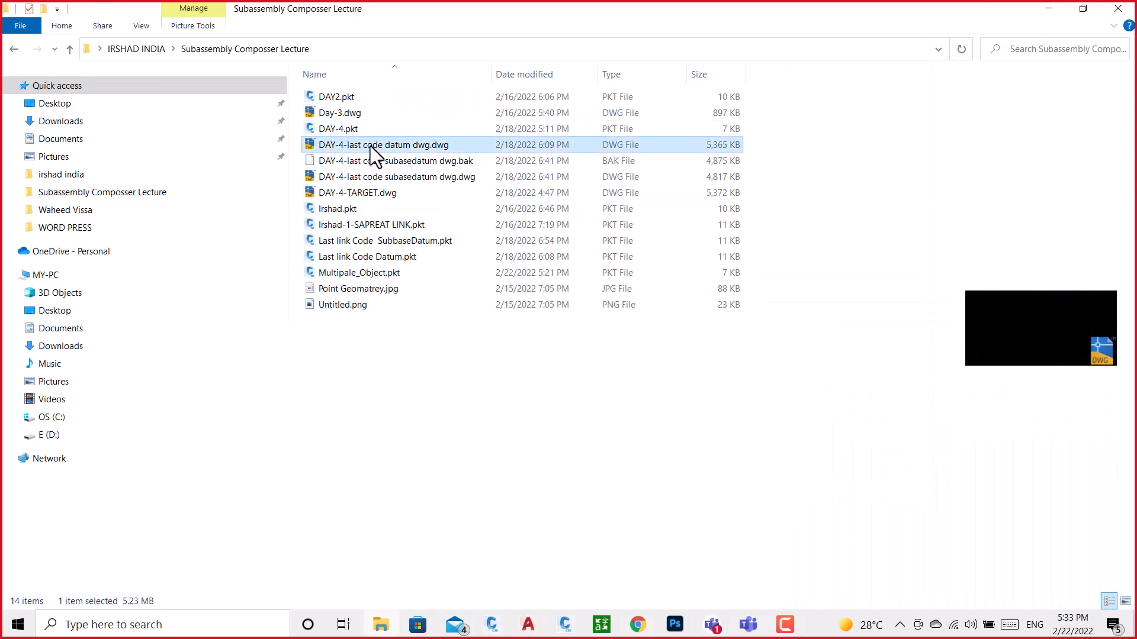
left_click(364, 178)
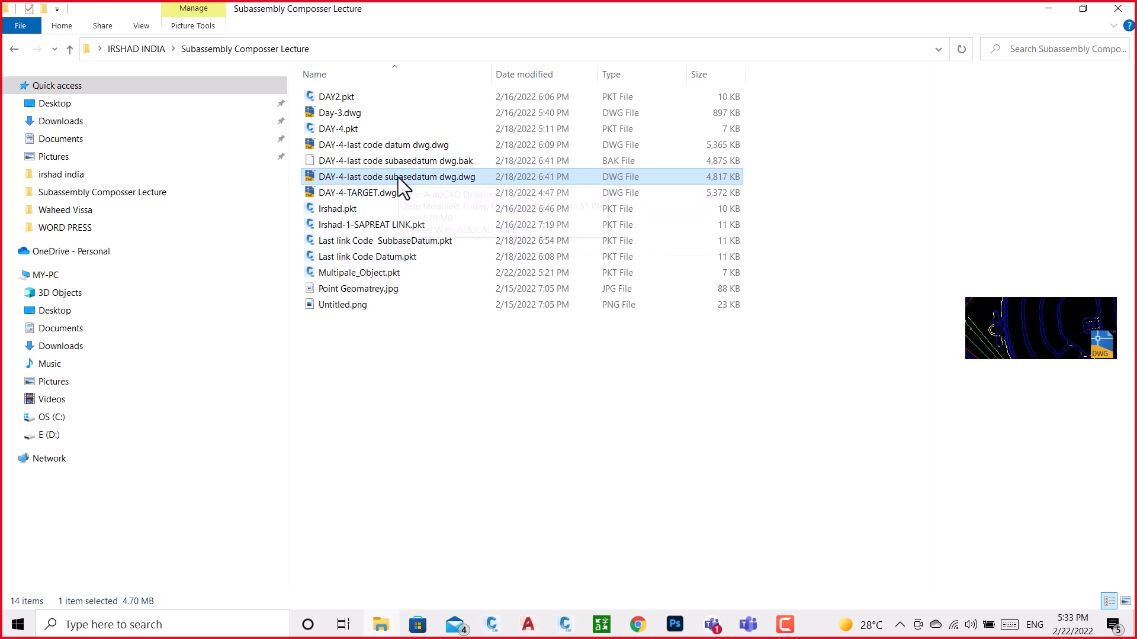
left_click(69, 48)
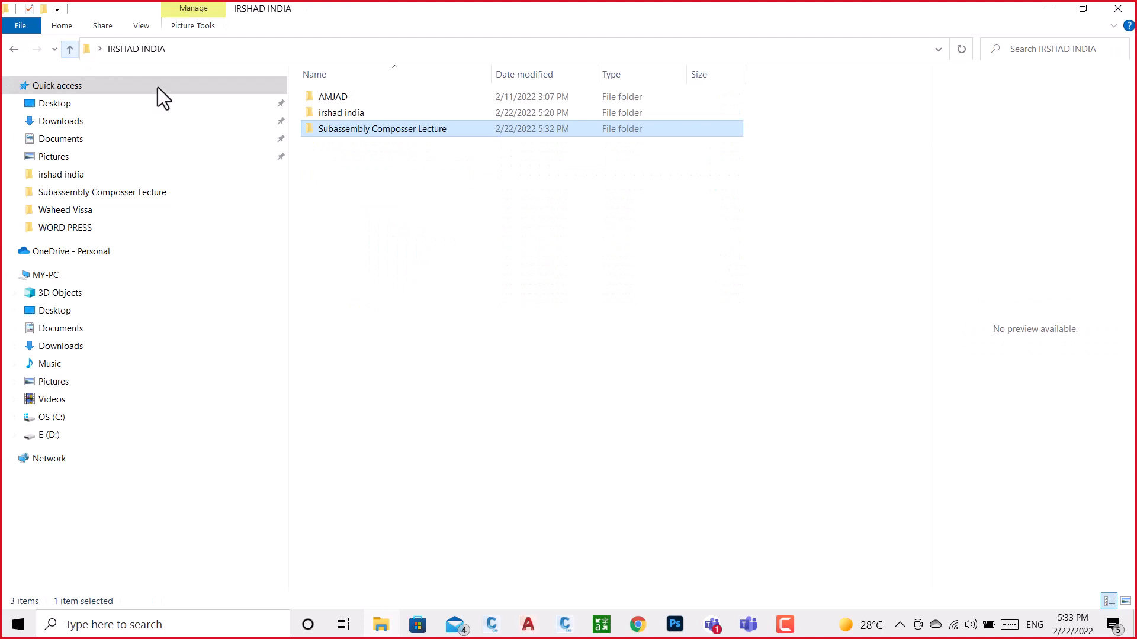
double_click(341, 98)
left_click(70, 48)
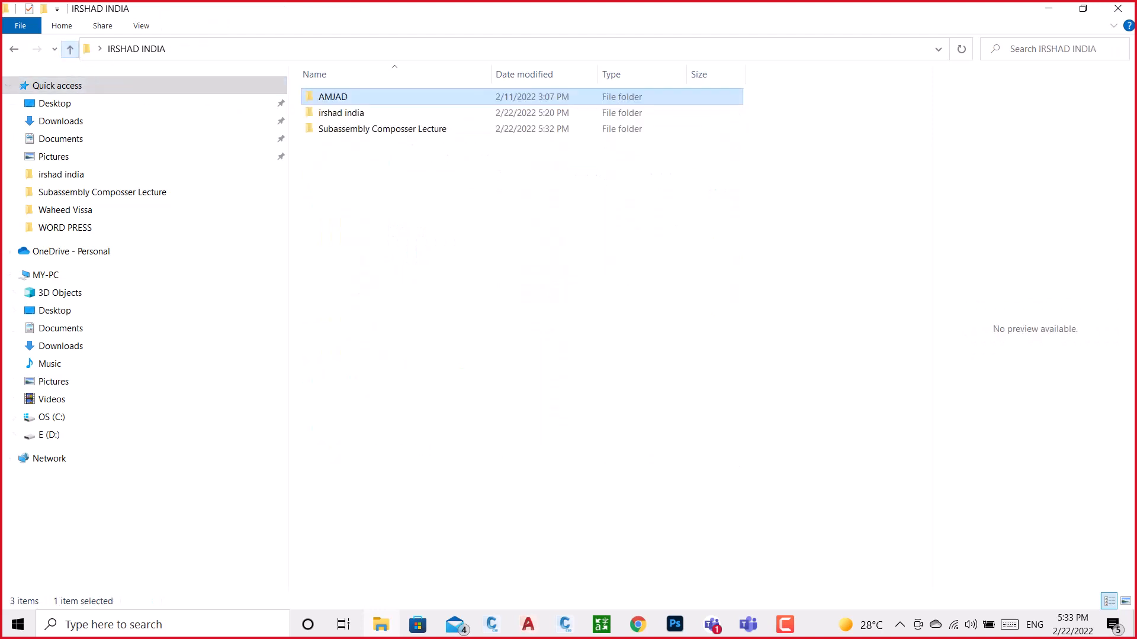
left_click(1051, 9)
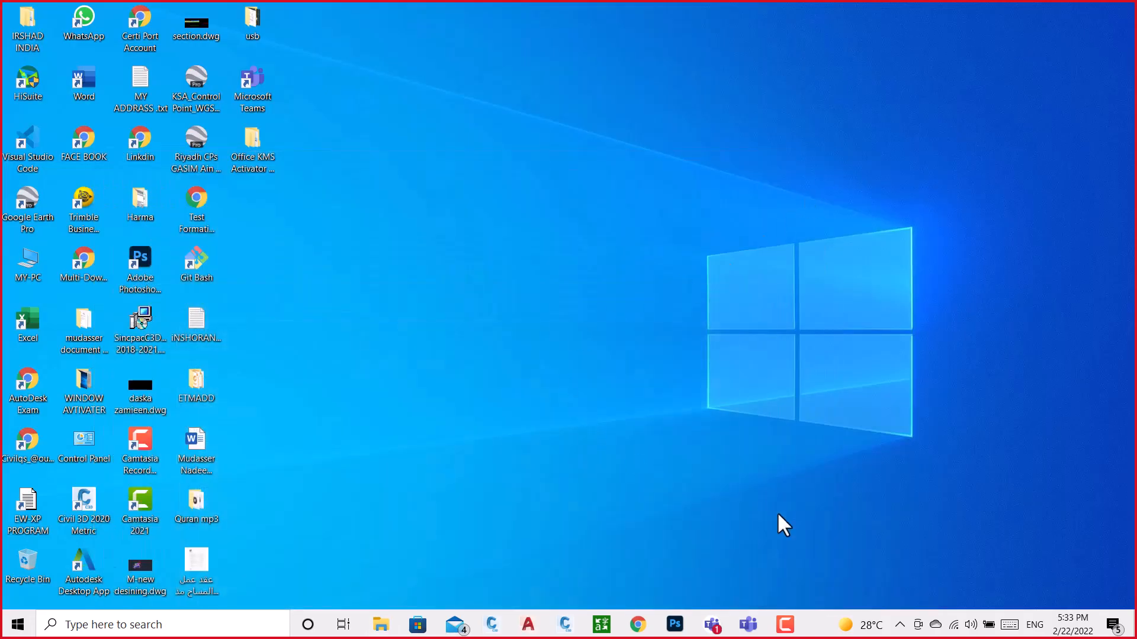
Switch to the BRAIOR drawing in Civil 3D and examine the point markers along the barrier's curved side
left_click(566, 623)
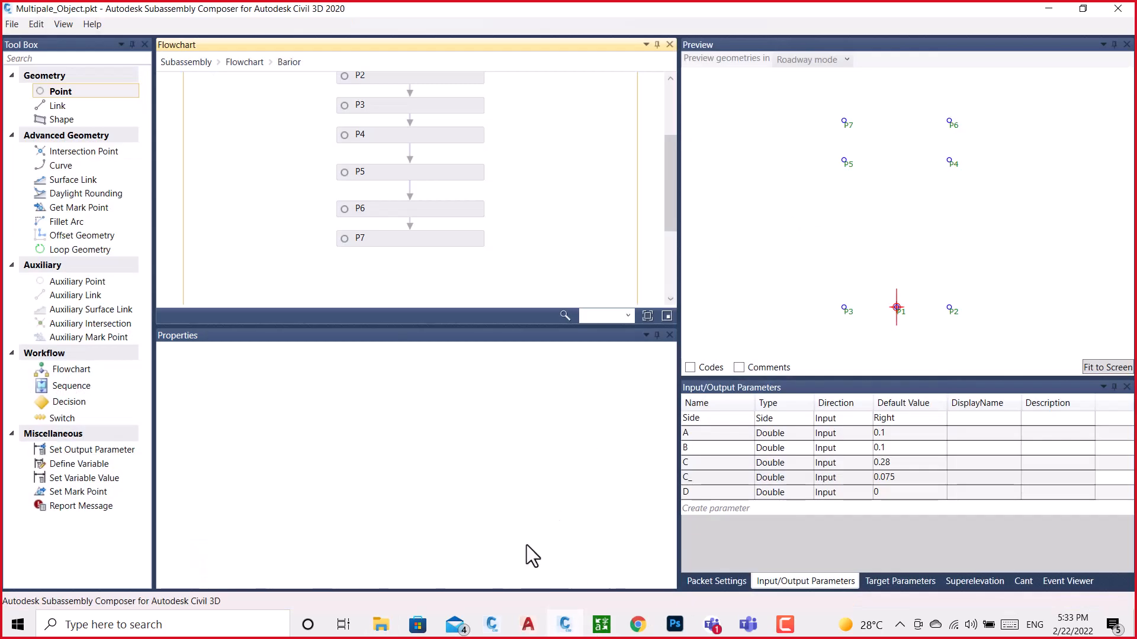
left_click(492, 624)
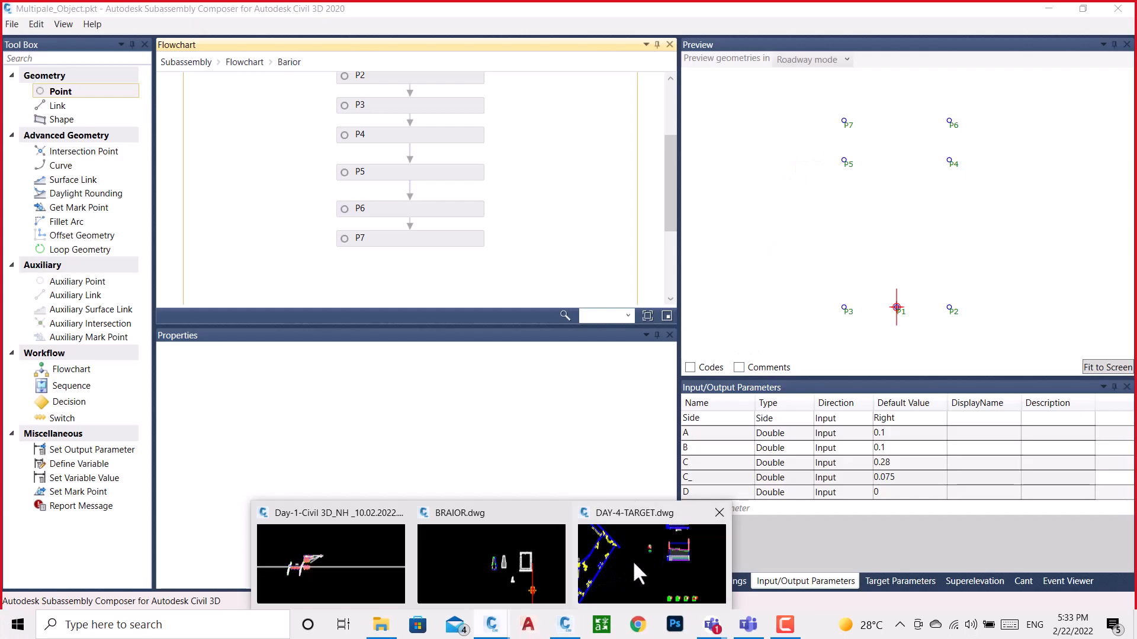
left_click(501, 566)
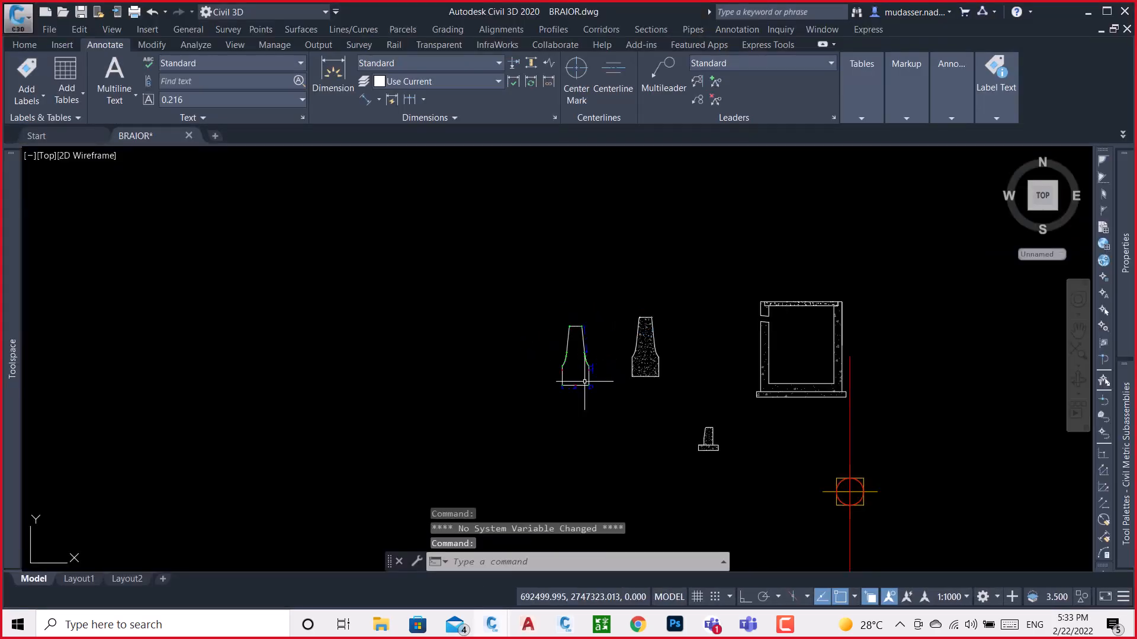
scroll(586, 355, "up", 8)
scroll(583, 331, "up", 6)
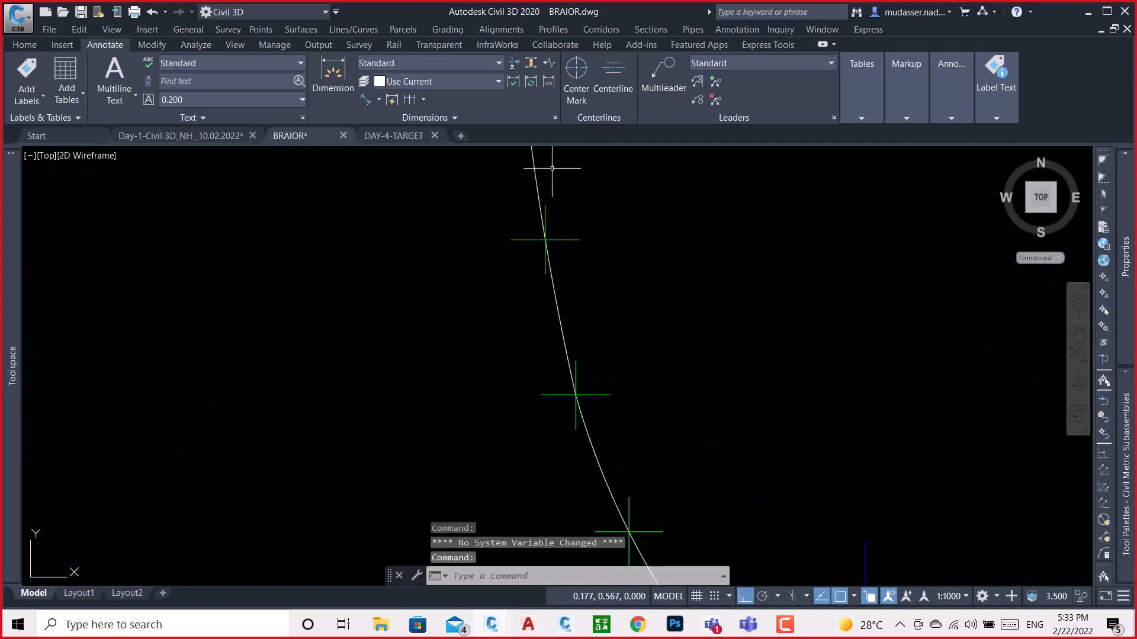
scroll(567, 381, "down", 10)
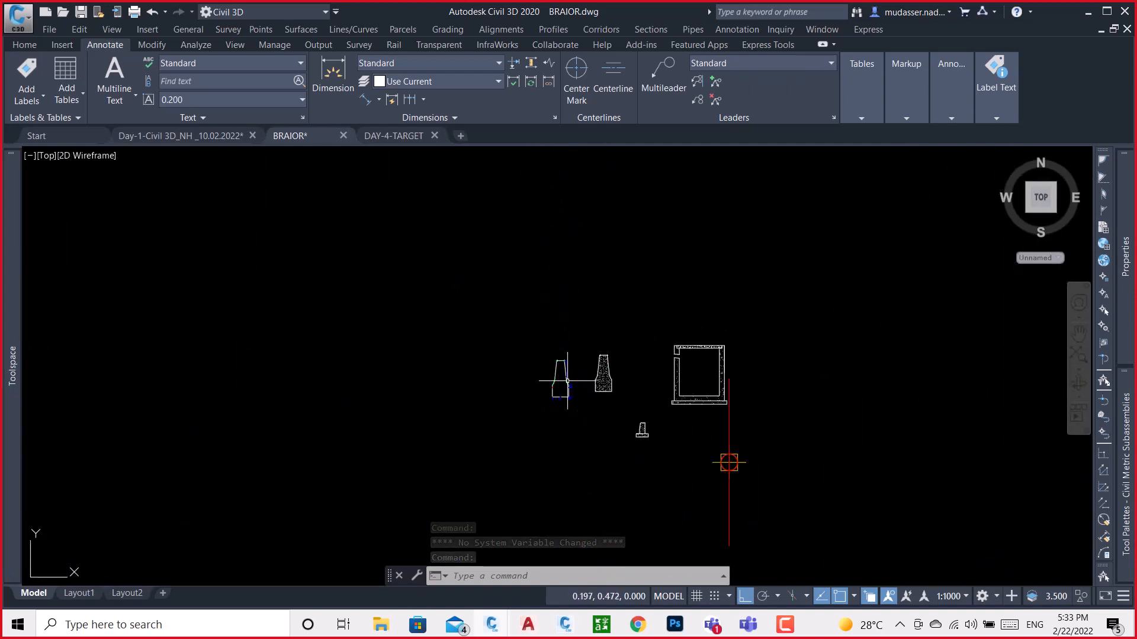
Close the DAY-4-TARGET drawing and check the headphone volume
left_click(437, 137)
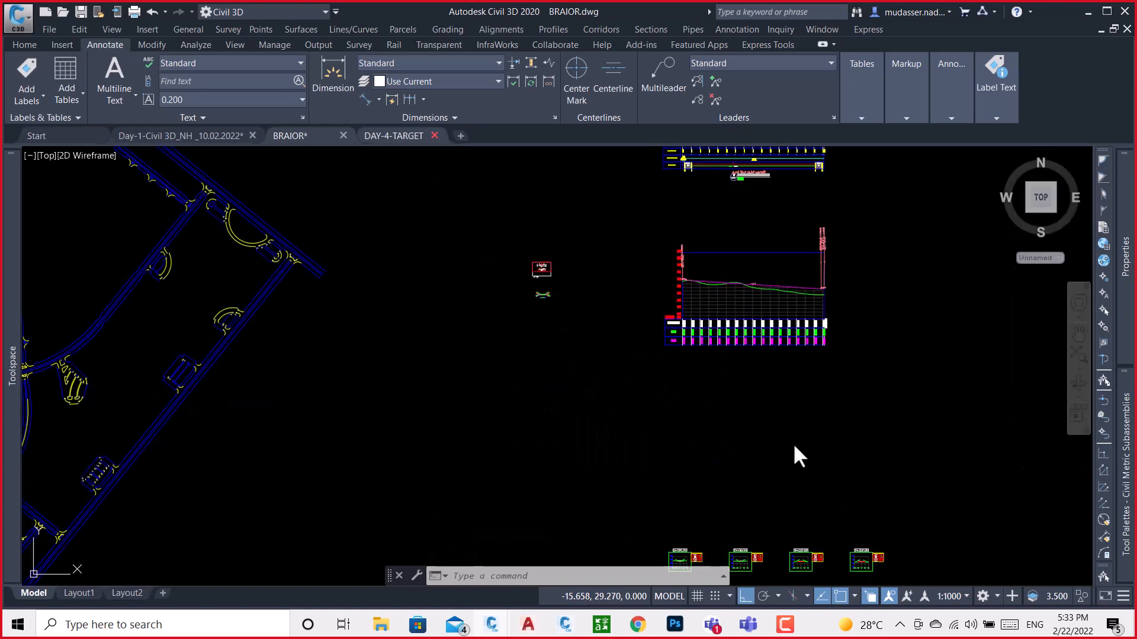
left_click(971, 625)
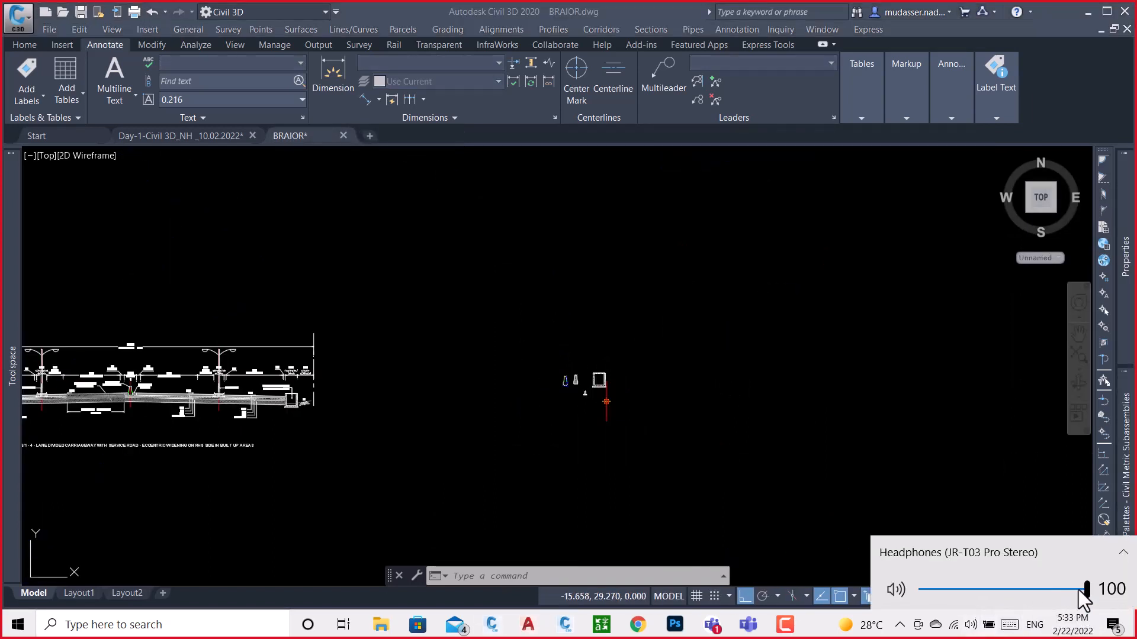
left_click(671, 319)
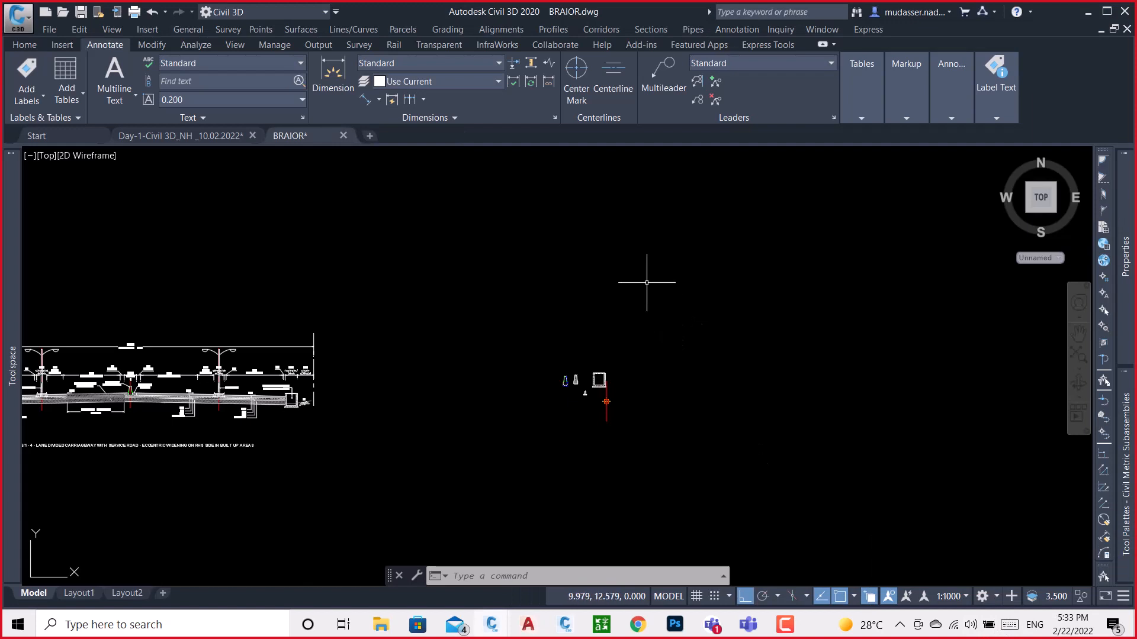
View the barrier sections in the BRAIOR drawing, and switch back to Subassembly Composer to examine points P1 to P7 in the preview
scroll(587, 388, "up", 12)
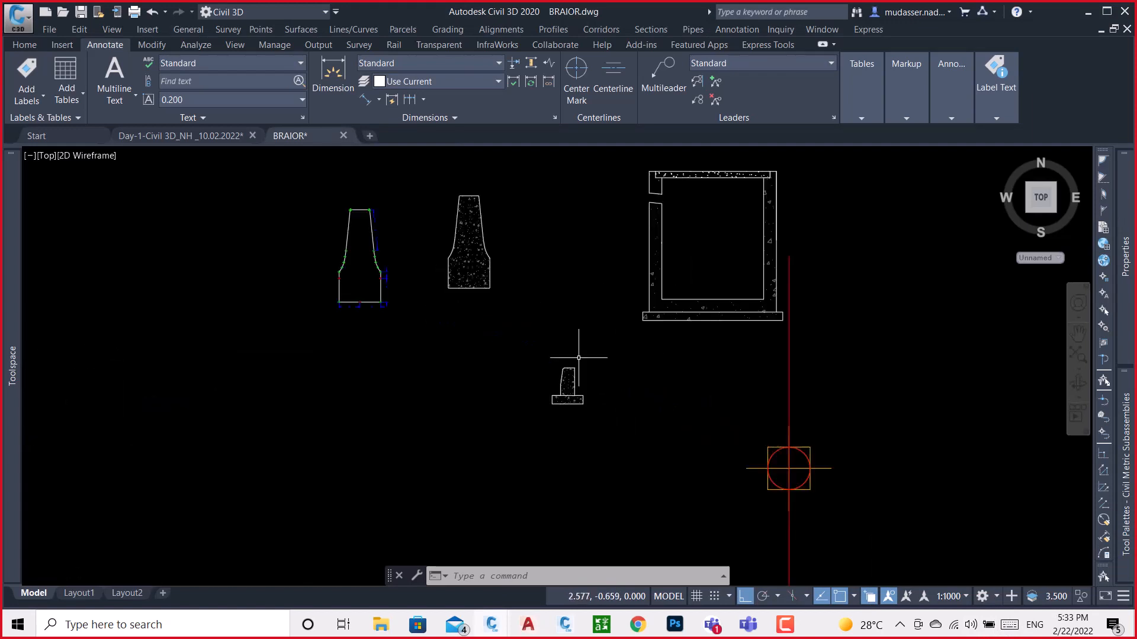
scroll(578, 358, "down", 5)
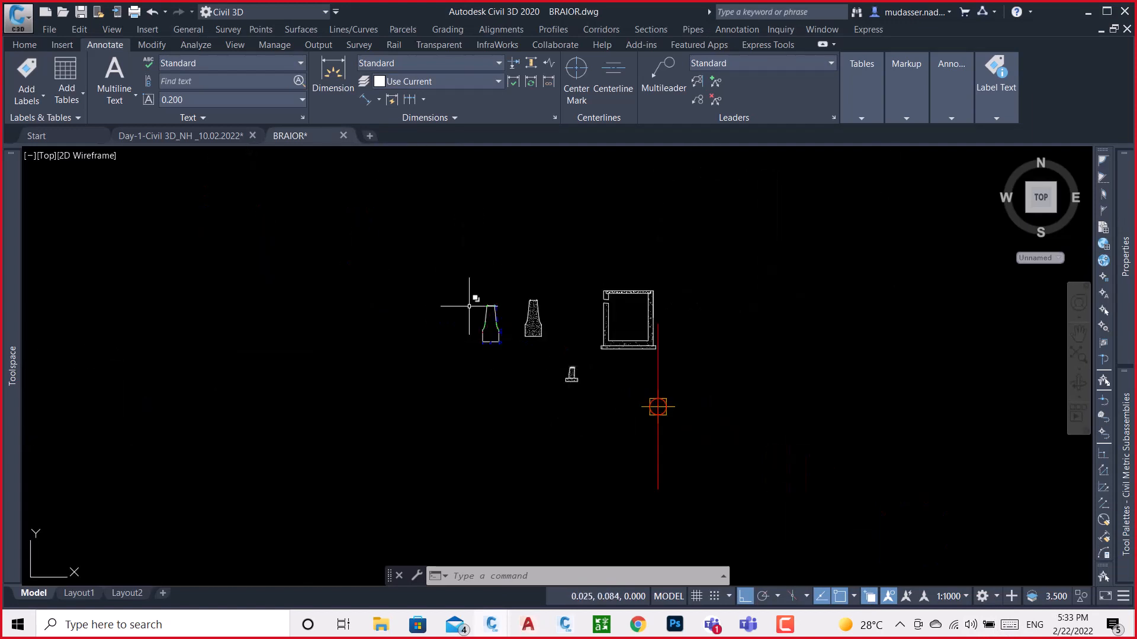
left_click(1088, 13)
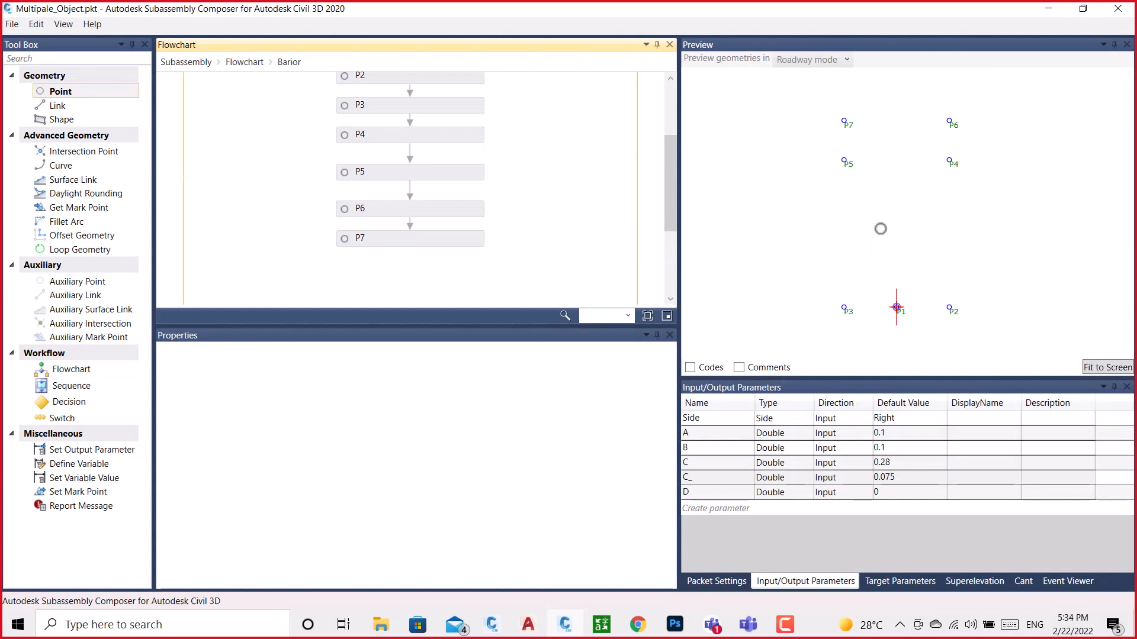
scroll(856, 237, "down", 1)
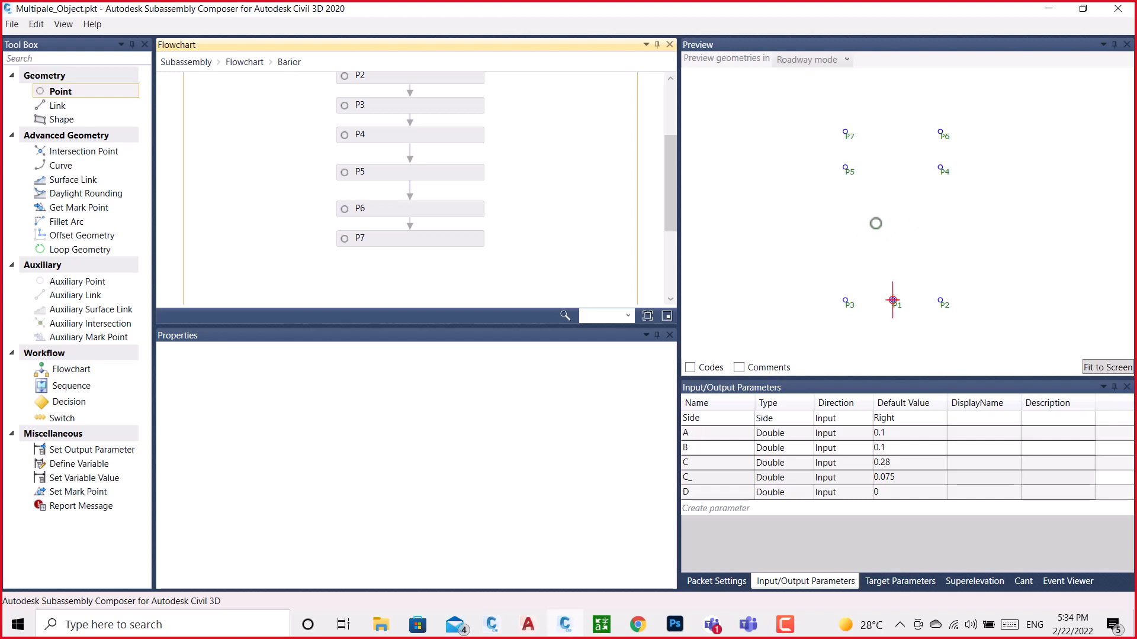
middle_click_drag(895, 134, 905, 192)
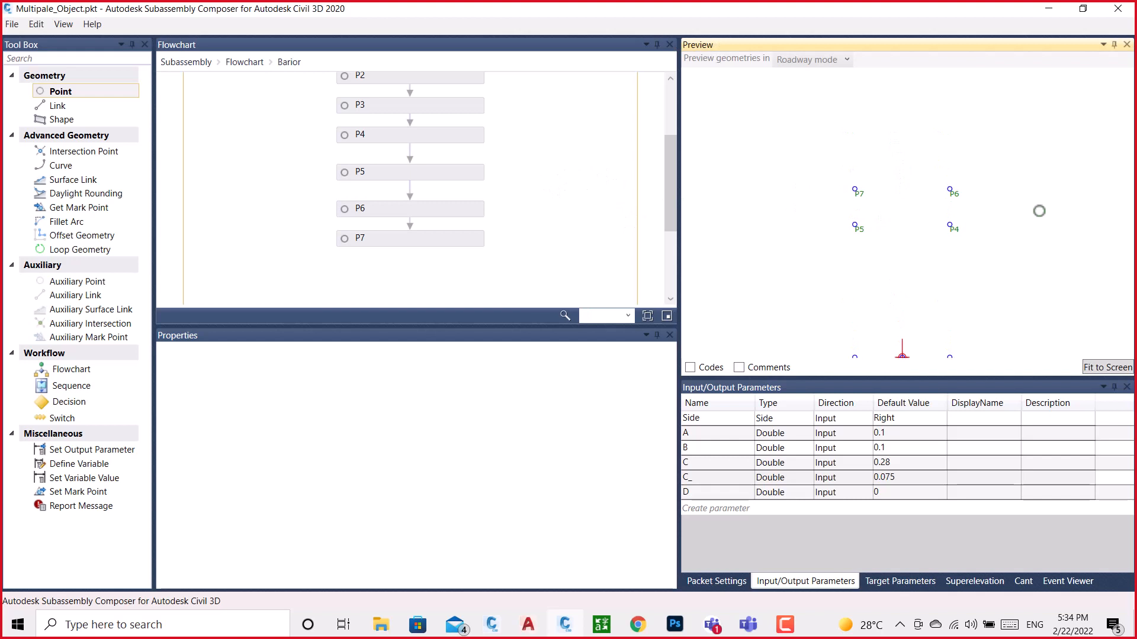
scroll(828, 204, "down", 1)
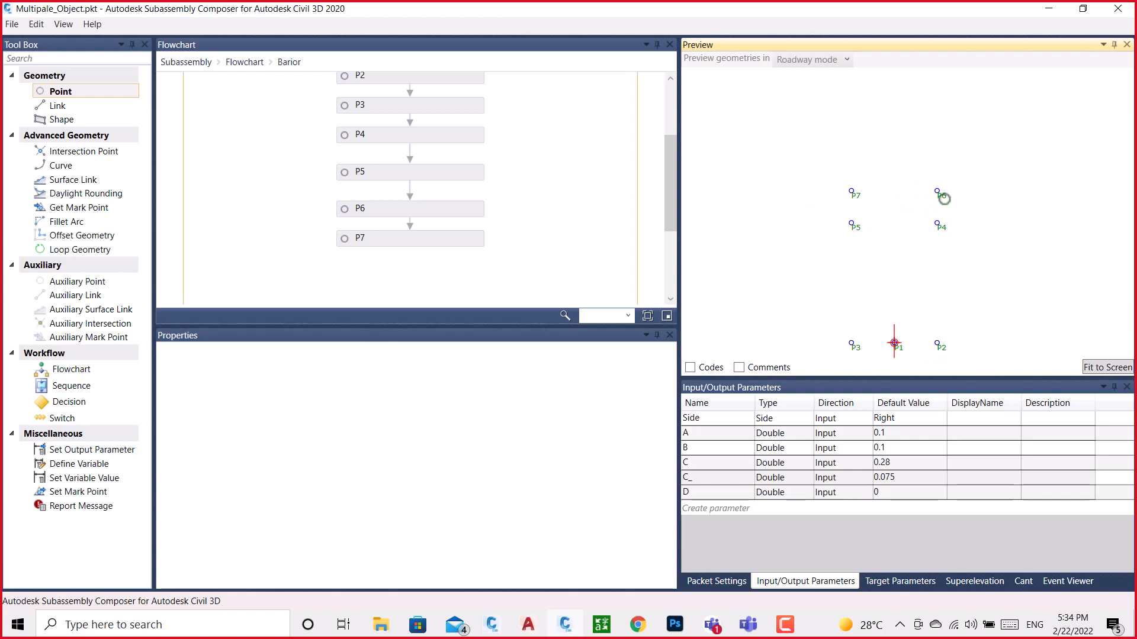
Add a link below P7 in the Barior flowchart, running from start point P1 to end point P2
scroll(354, 191, "down", 2)
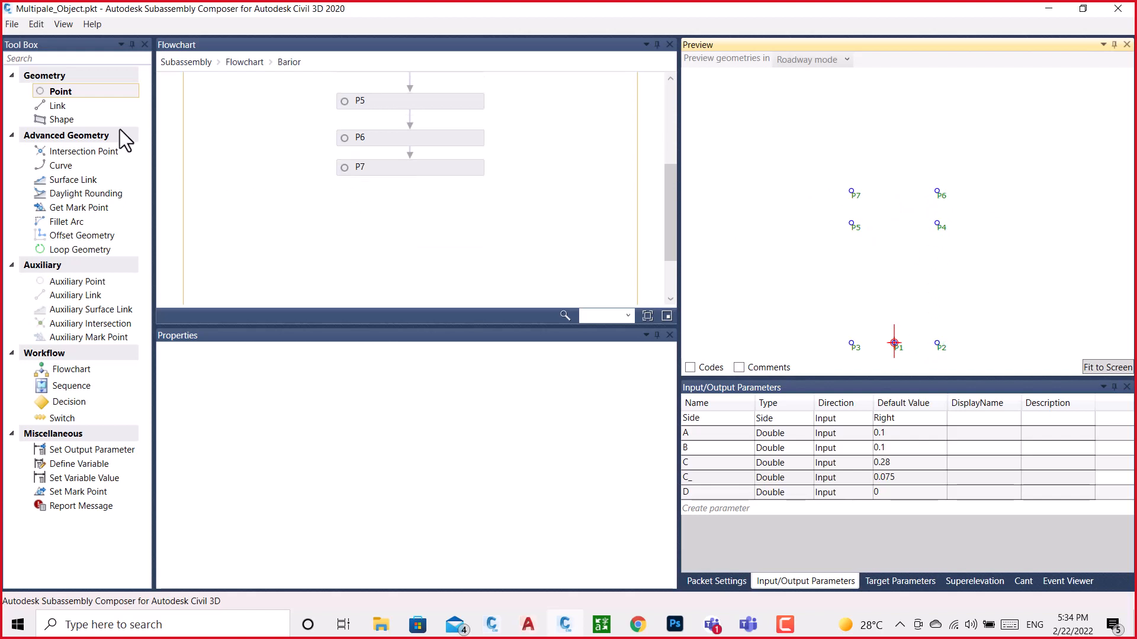
left_click_drag(58, 105, 418, 213)
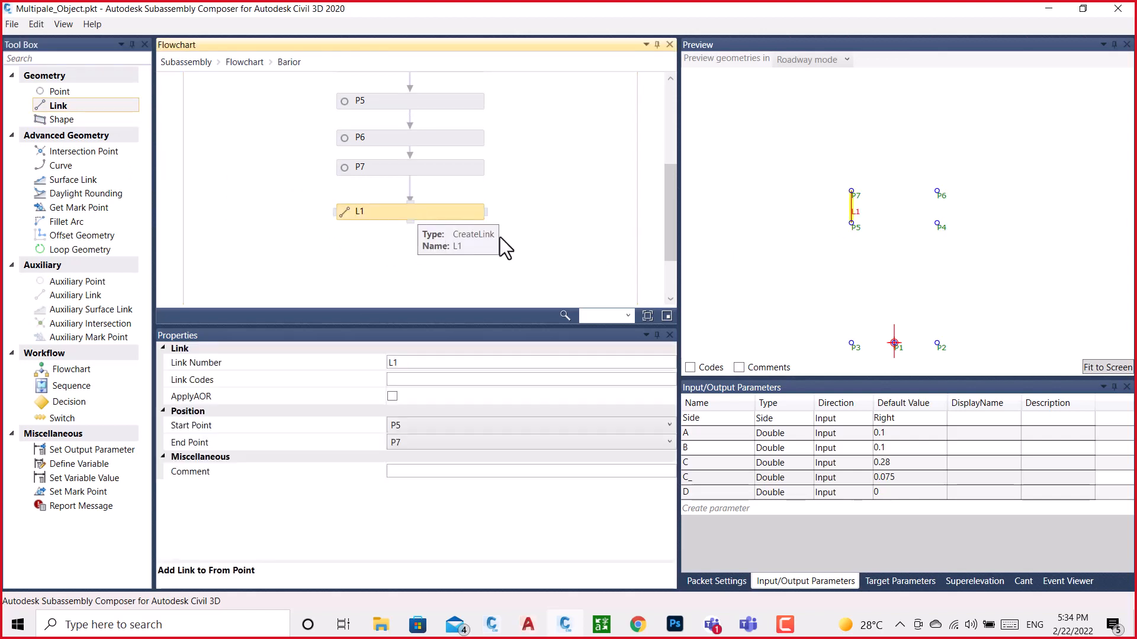
left_click(418, 427)
left_click(405, 530)
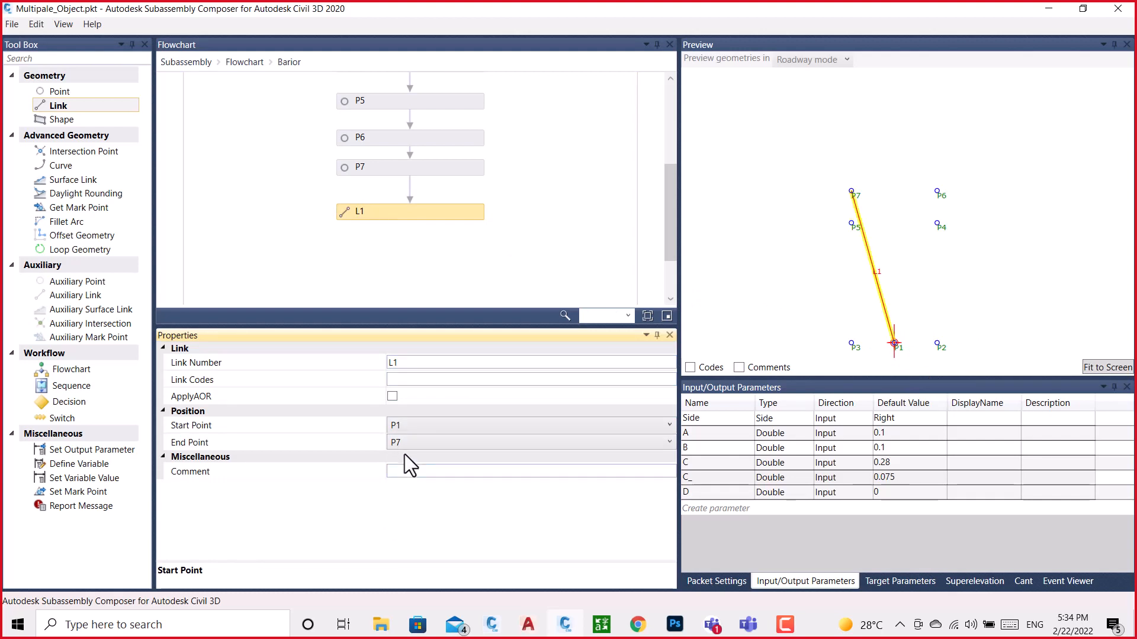
left_click(404, 441)
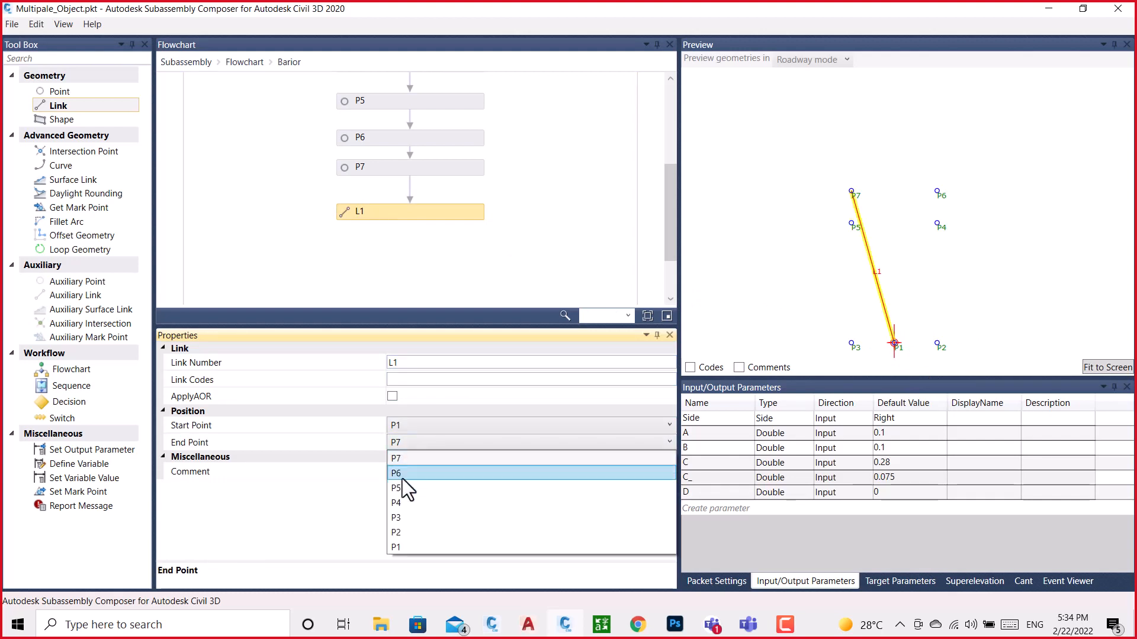
left_click(398, 533)
Add a second link below L1 and set both its start point and end point to P3
left_click_drag(94, 109, 413, 174)
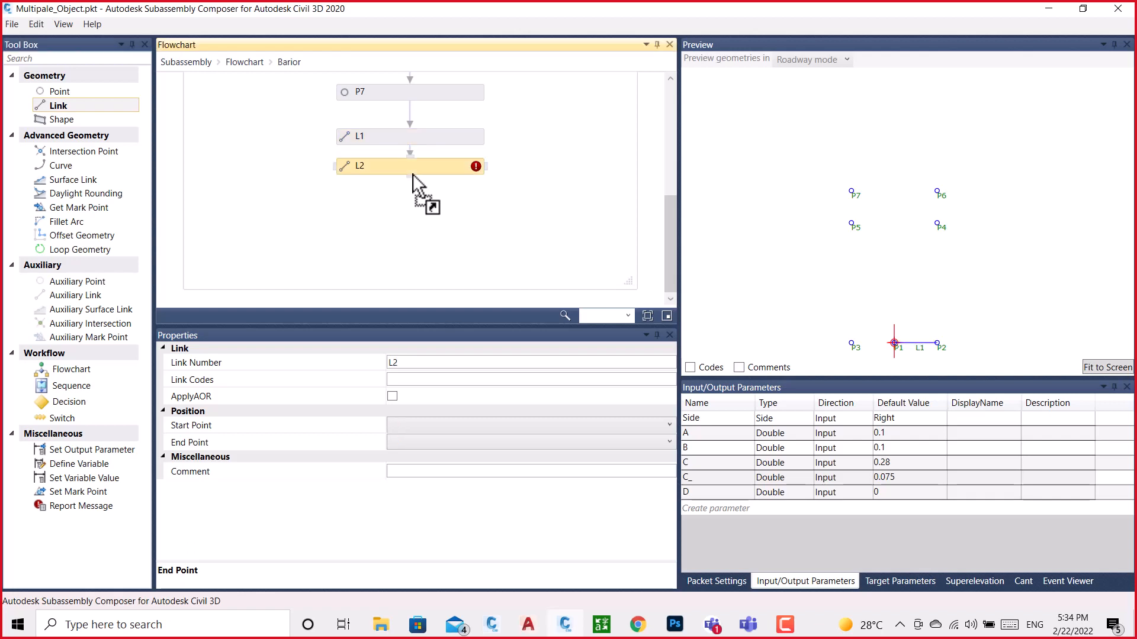
left_click(437, 427)
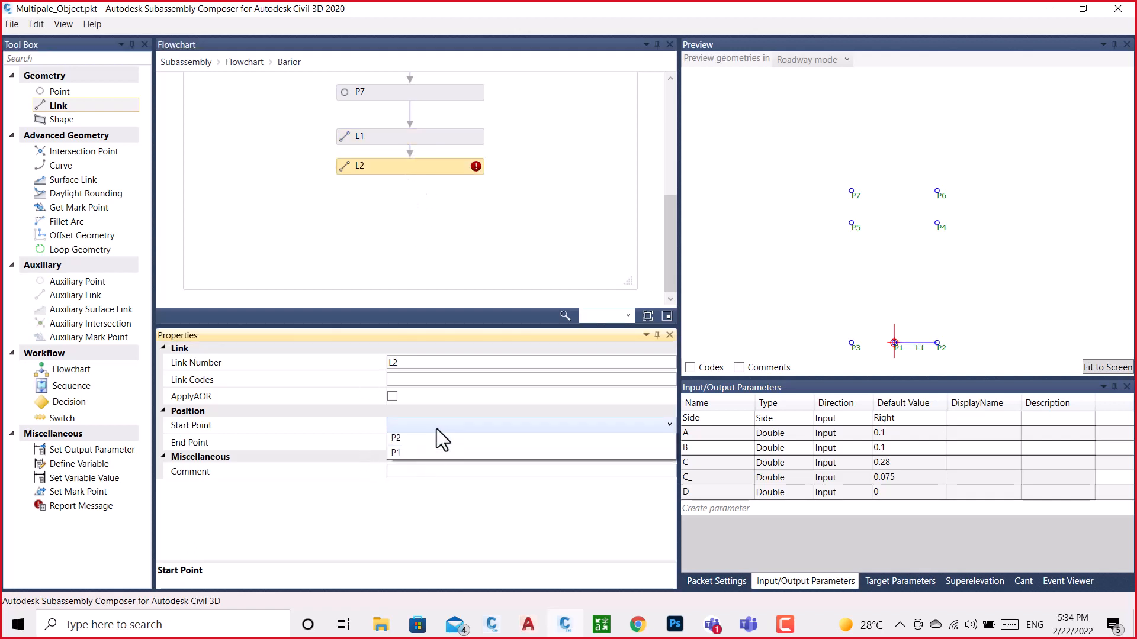
left_click(404, 530)
left_click(413, 430)
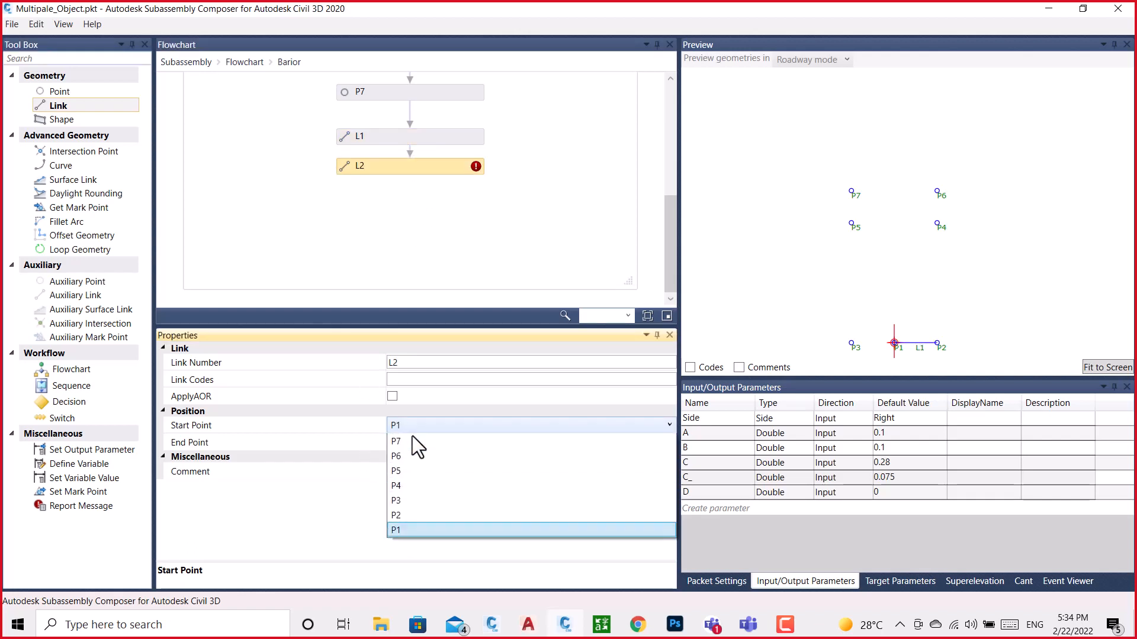
left_click(404, 499)
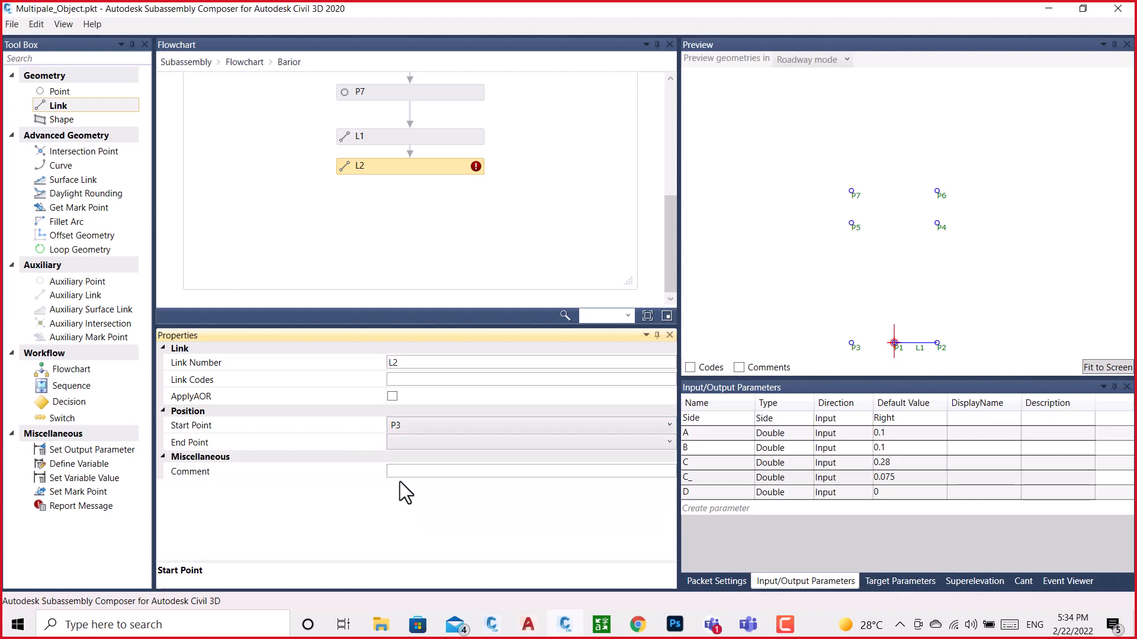
left_click(394, 442)
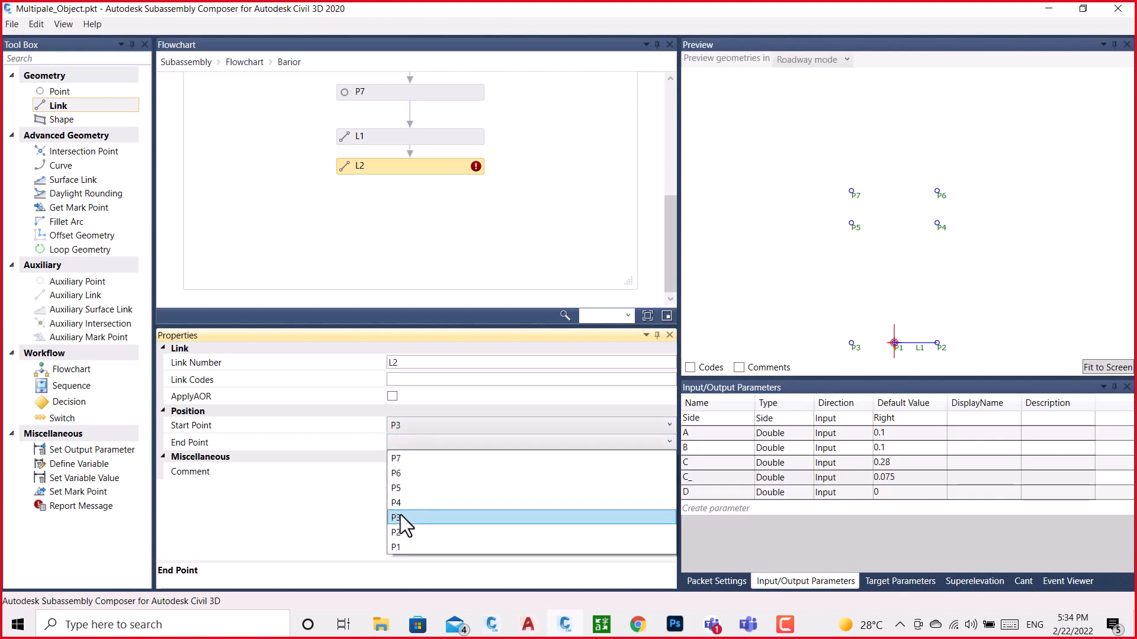
left_click(400, 515)
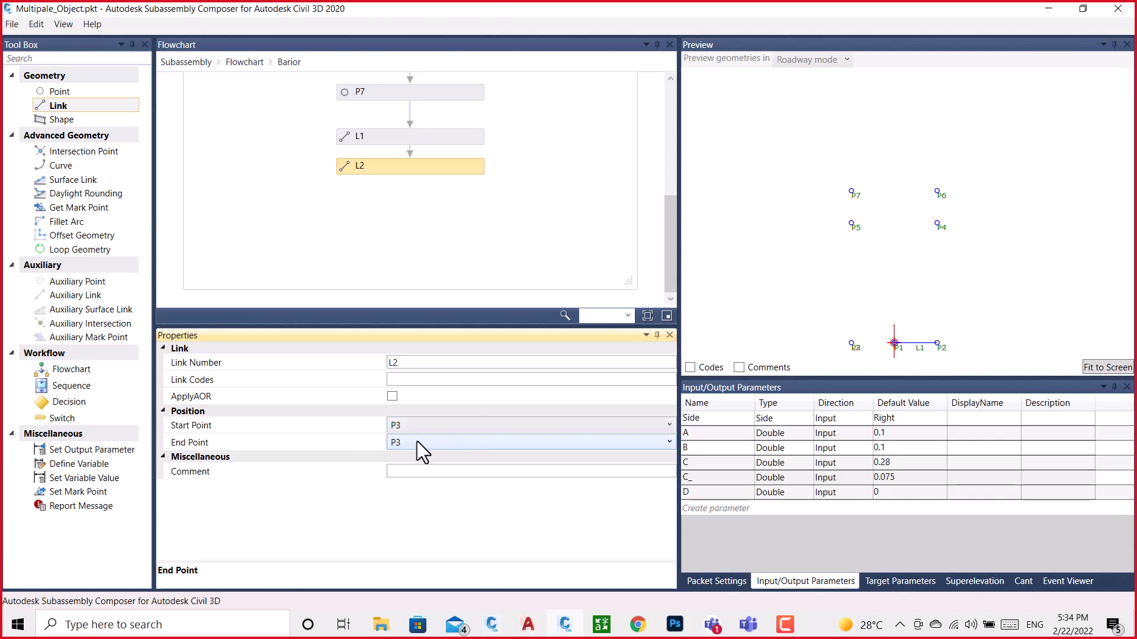
Change the start point of link L2 to P1
left_click(871, 354)
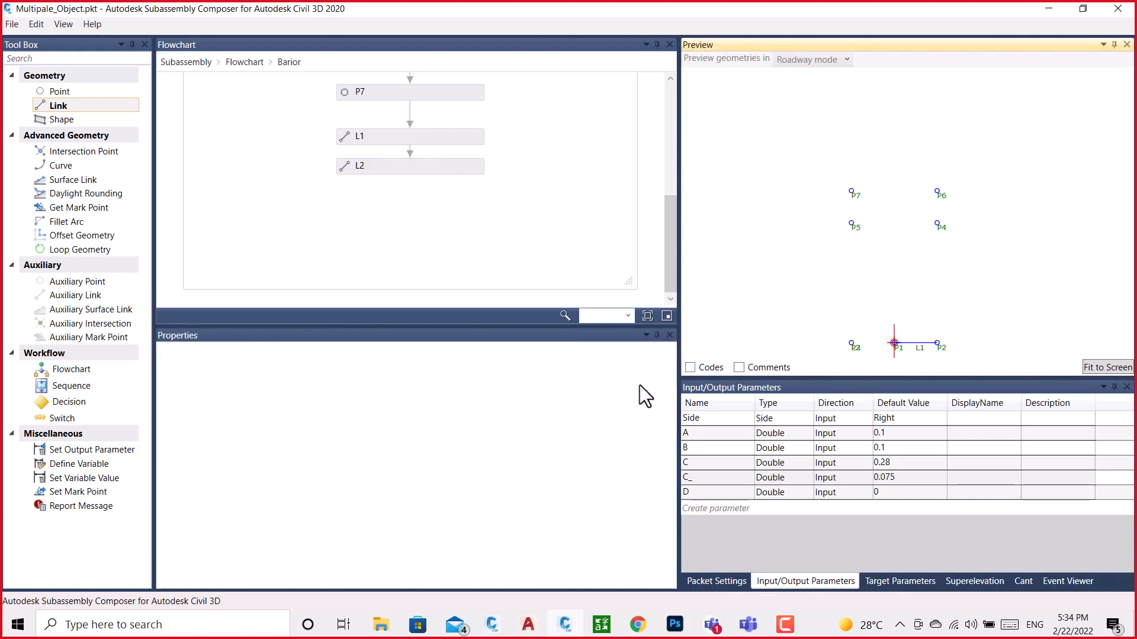
left_click(390, 171)
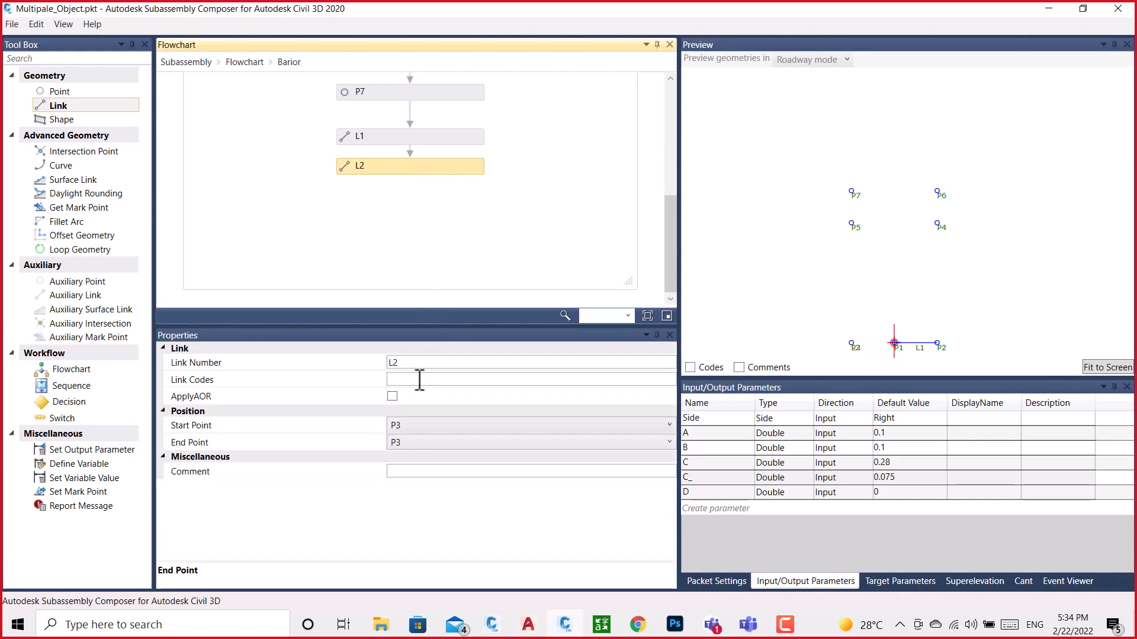
left_click(407, 430)
left_click(431, 304)
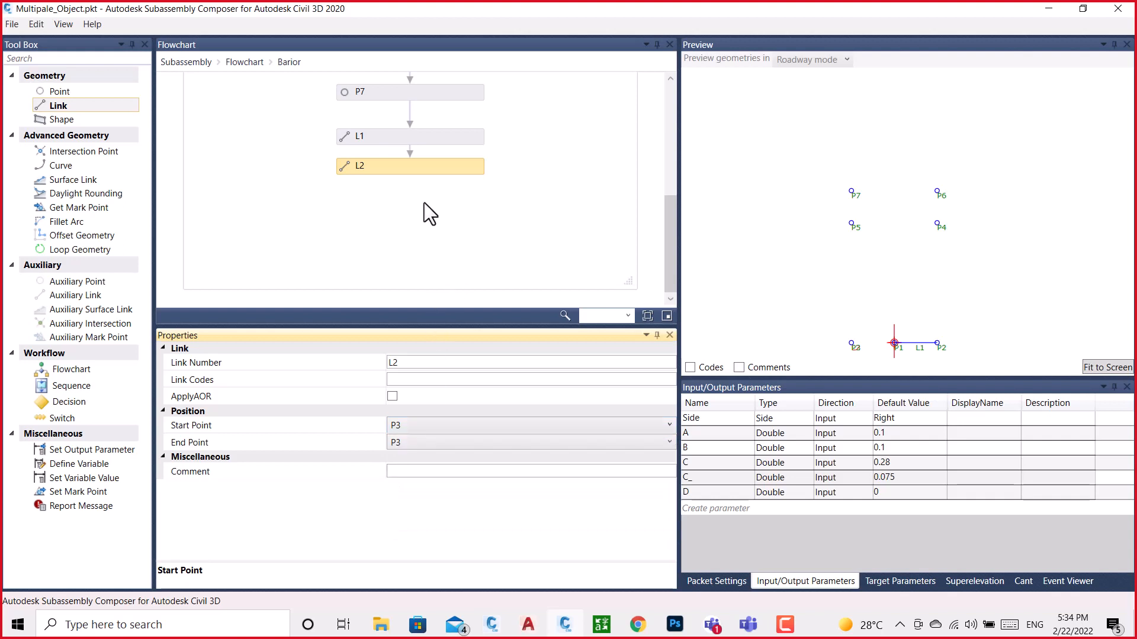
left_click(393, 168)
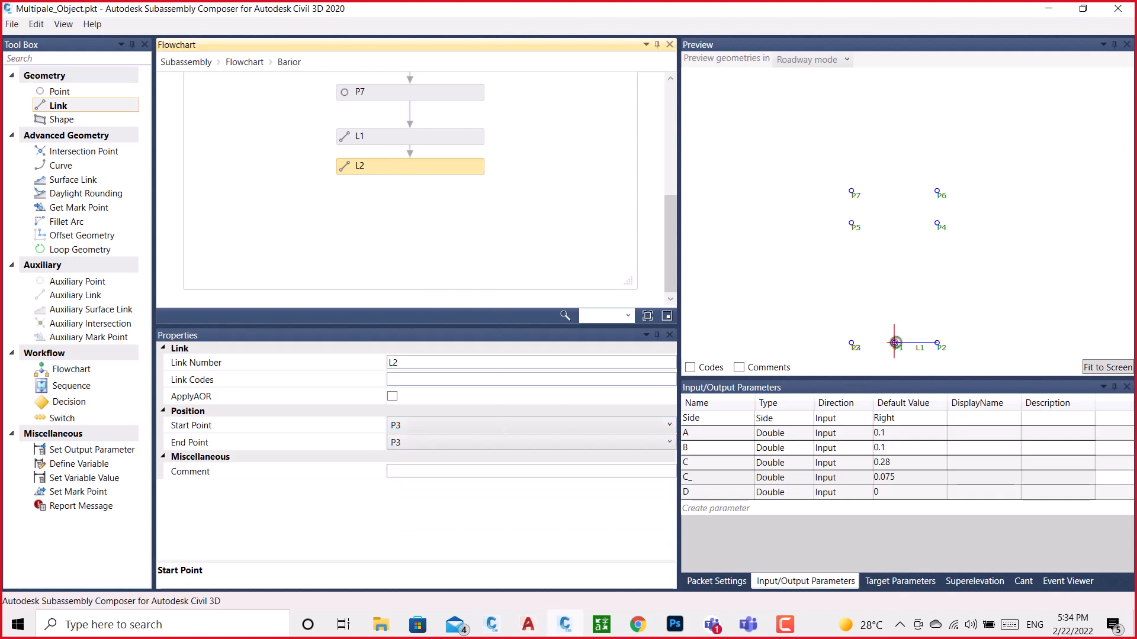
left_click(425, 429)
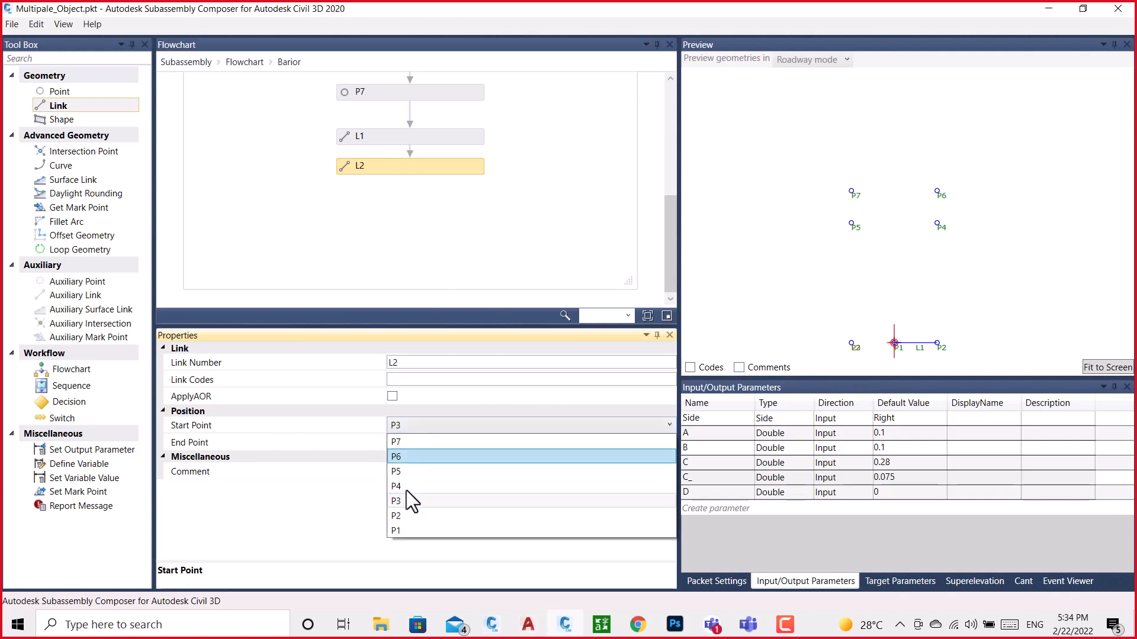
left_click(401, 531)
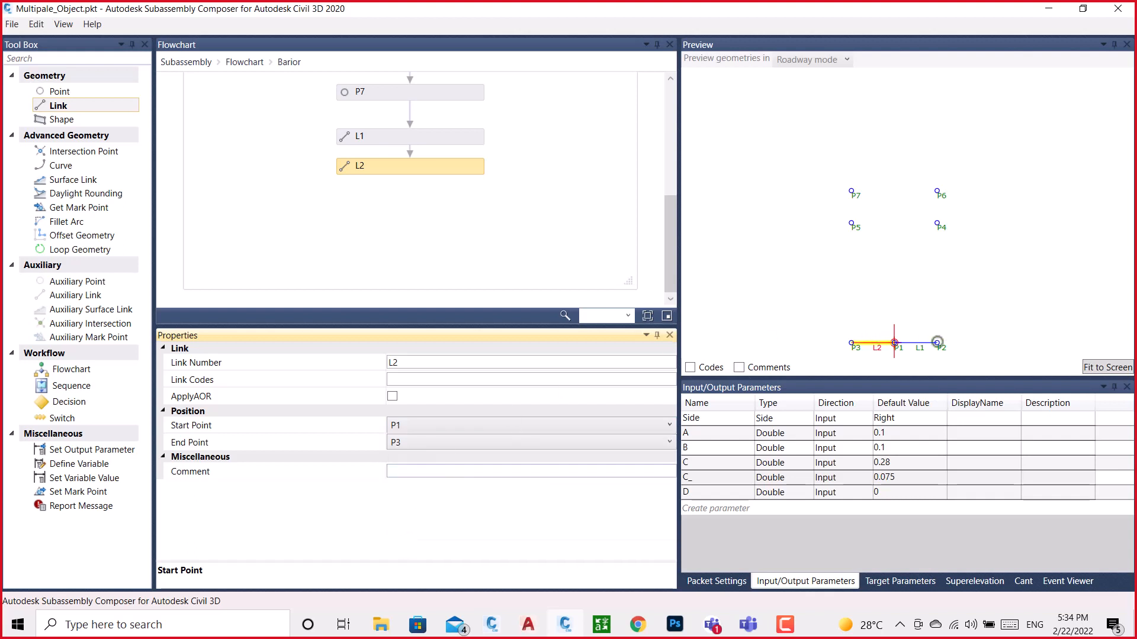
left_click(373, 254)
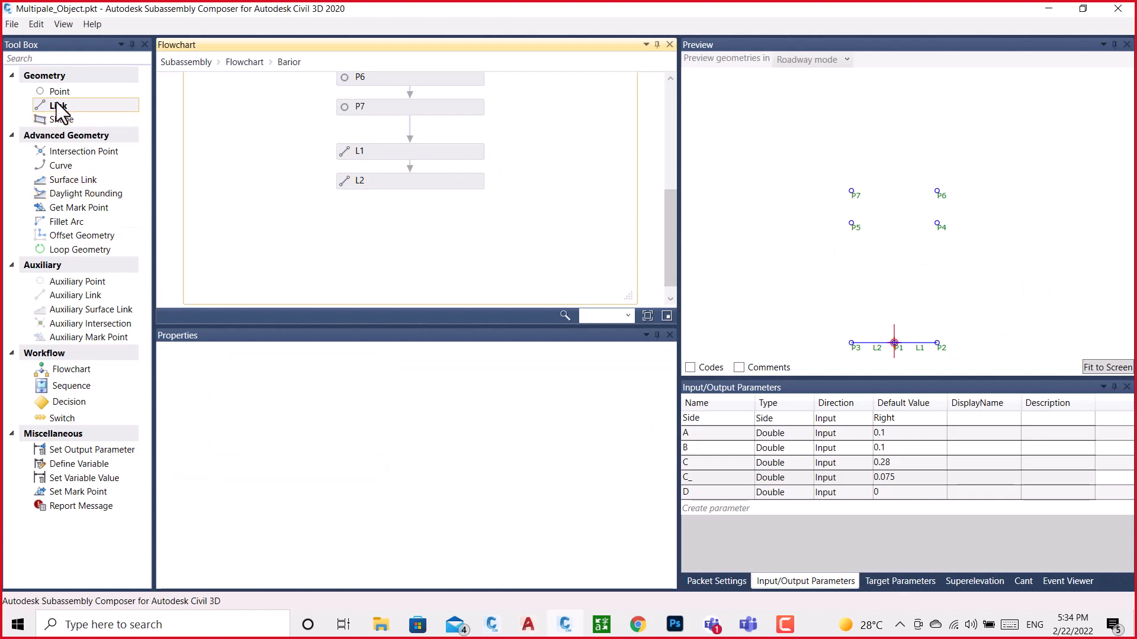
Add a link below L2 with start point P2 and end point P4
left_click_drag(58, 107, 436, 246)
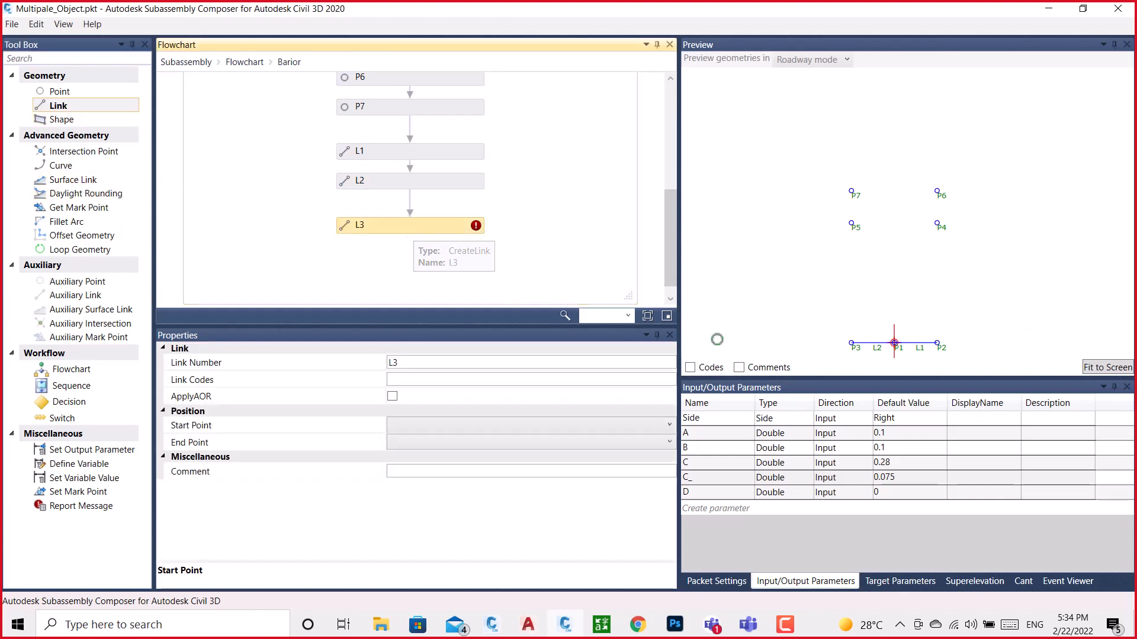
left_click(417, 423)
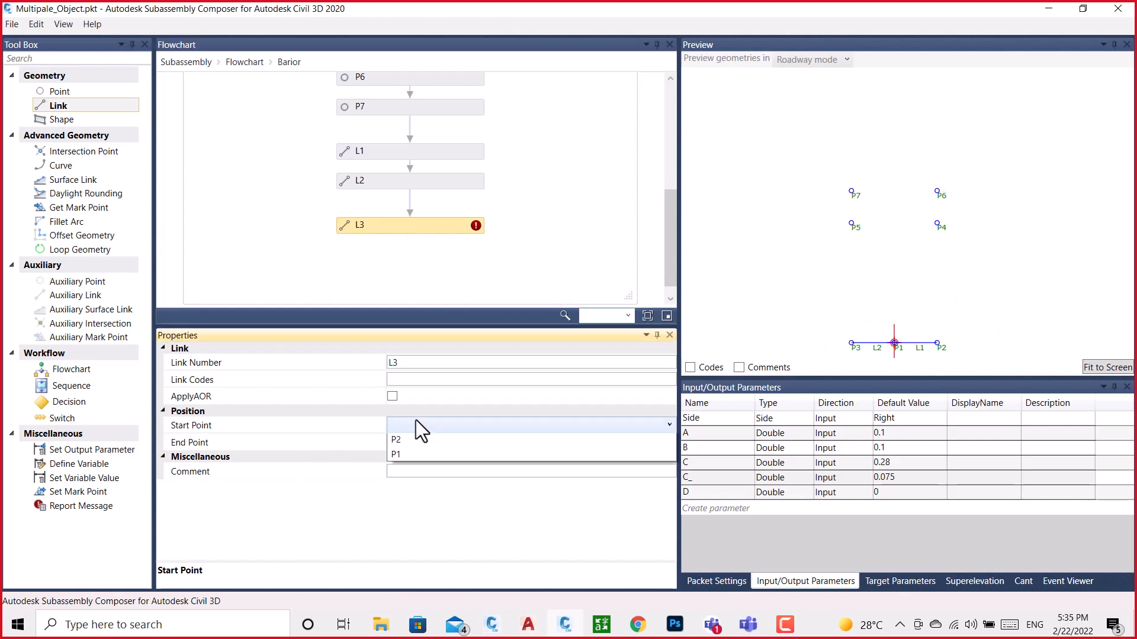
left_click(395, 515)
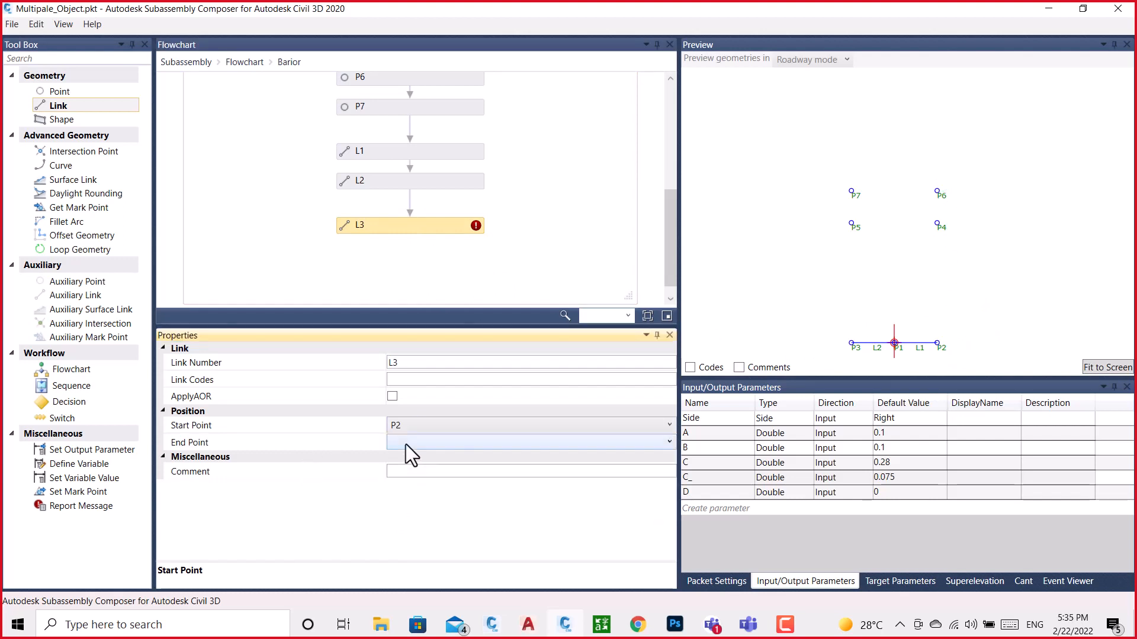
left_click(406, 443)
left_click(397, 503)
Add a link below L3 from P3 to P5, and line up L3 and the new link in the flowchart
left_click_drag(59, 92, 336, 245)
left_click_drag(407, 260, 408, 228)
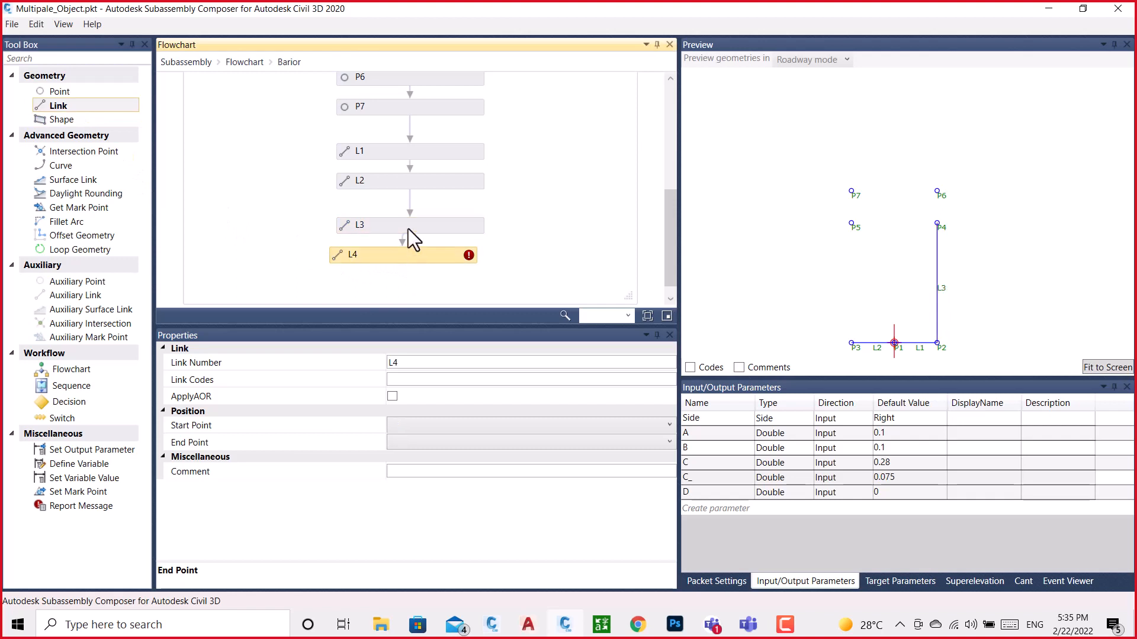
left_click(408, 225)
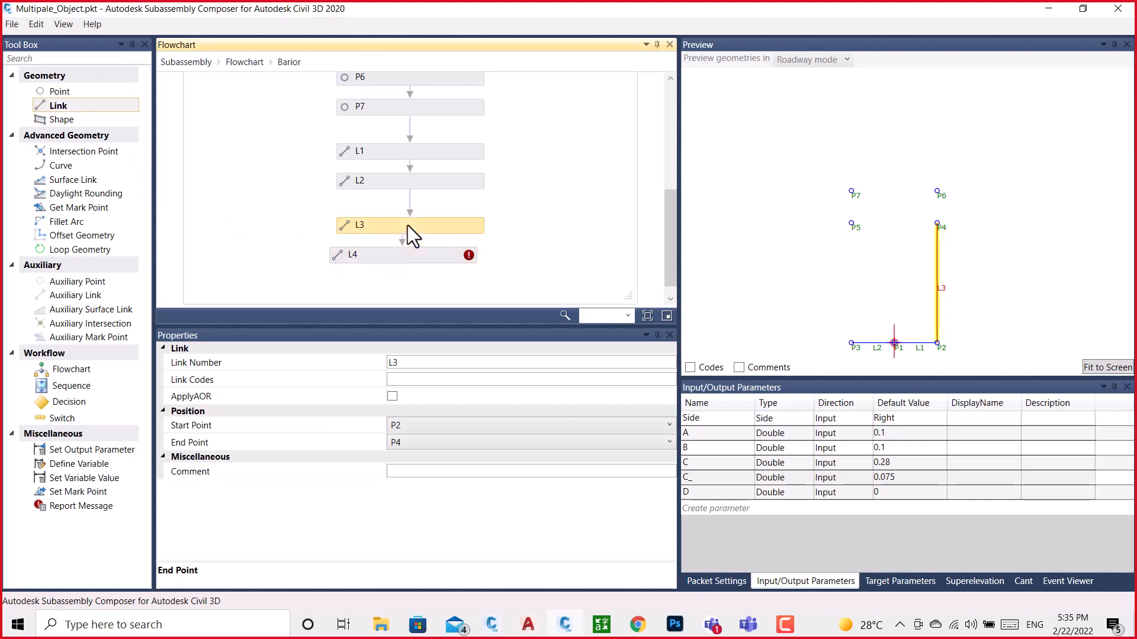
left_click(424, 253)
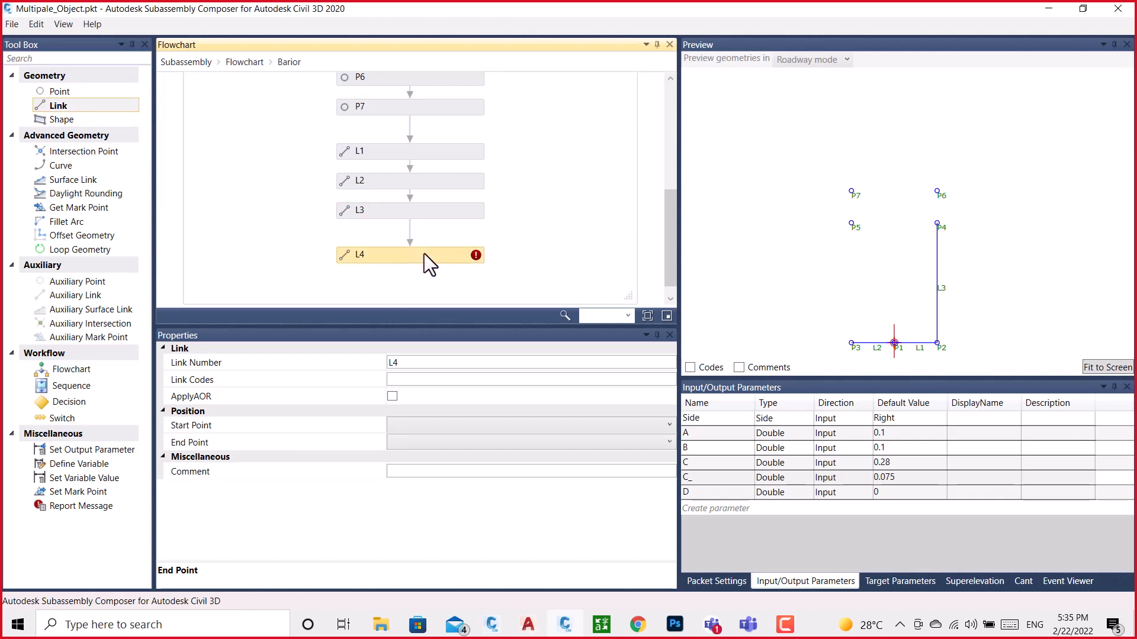
left_click(411, 429)
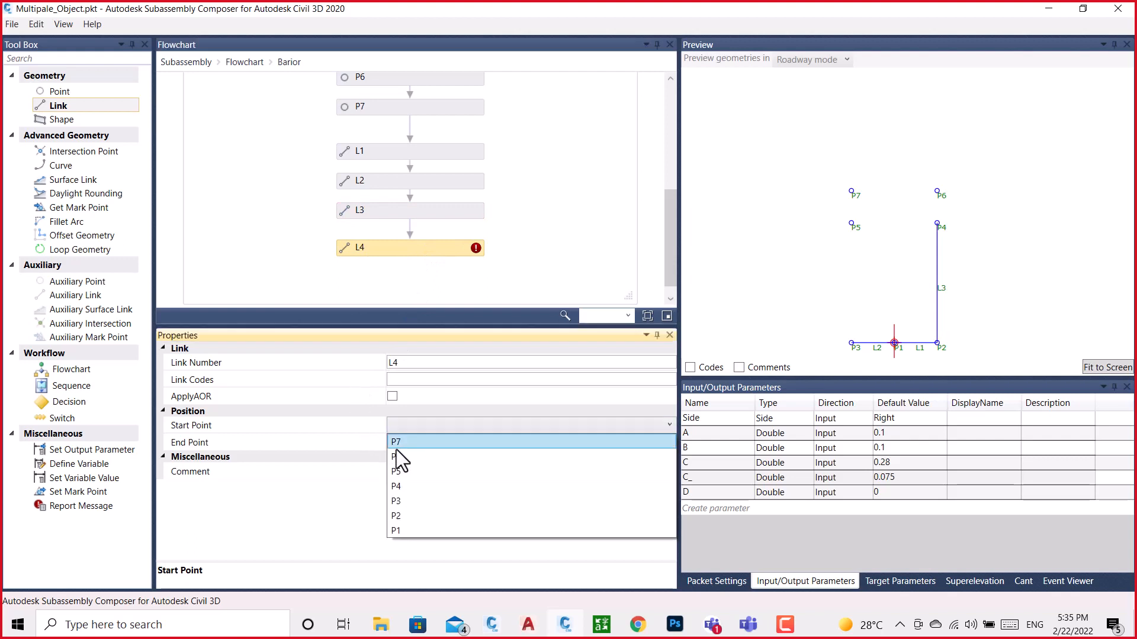
left_click(403, 502)
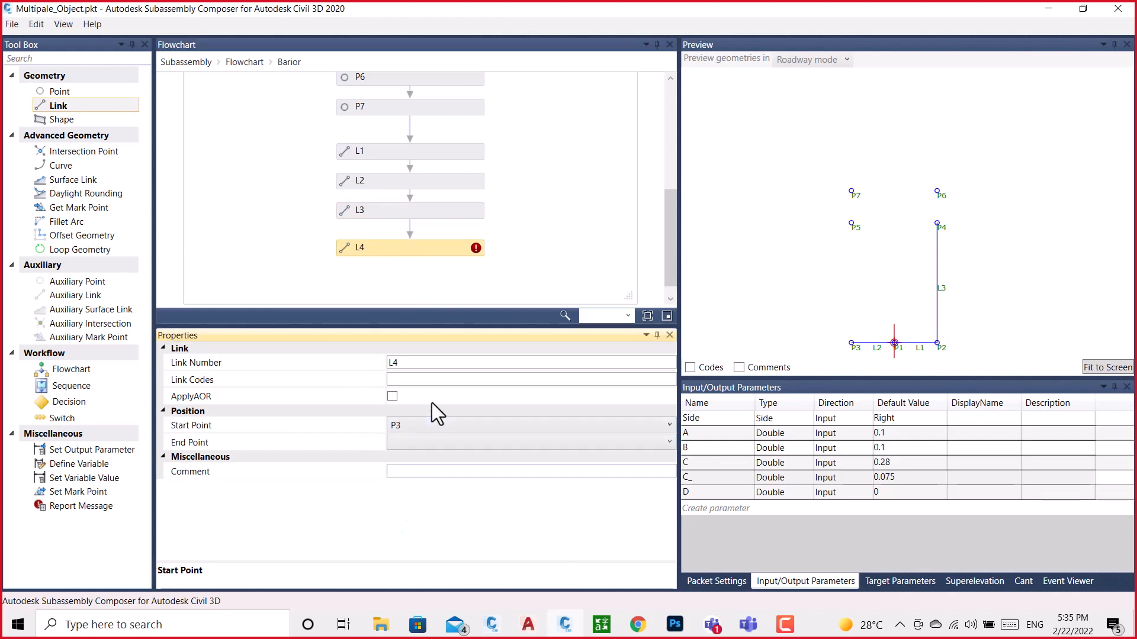
left_click(418, 443)
left_click(403, 500)
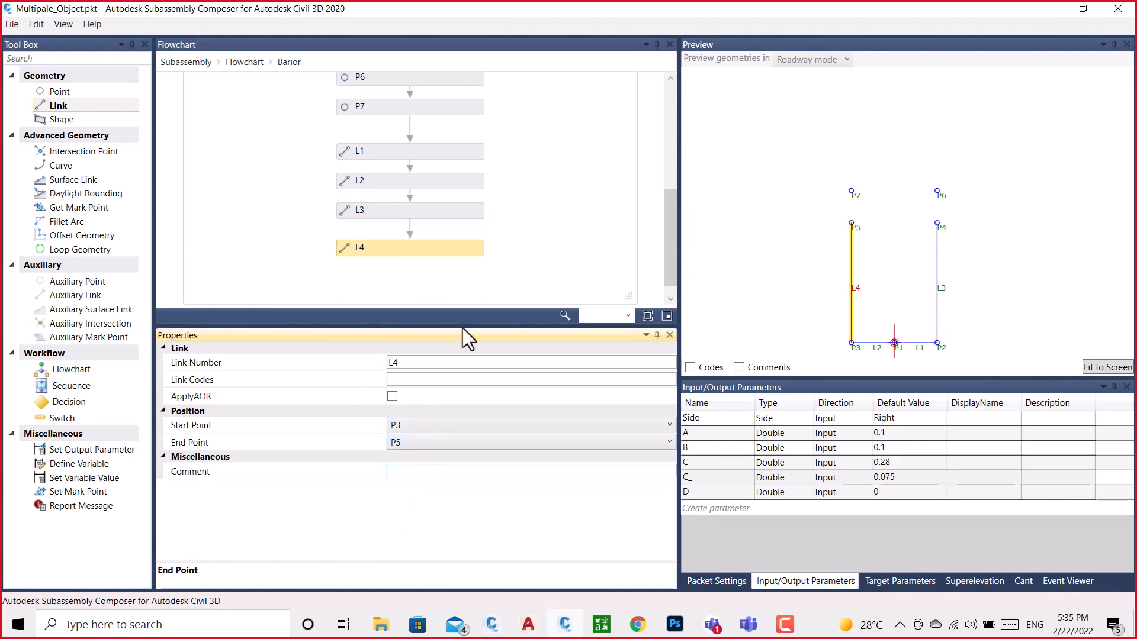
Add a link below L4 with start point P5 and end point P7
scroll(424, 193, "down", 1)
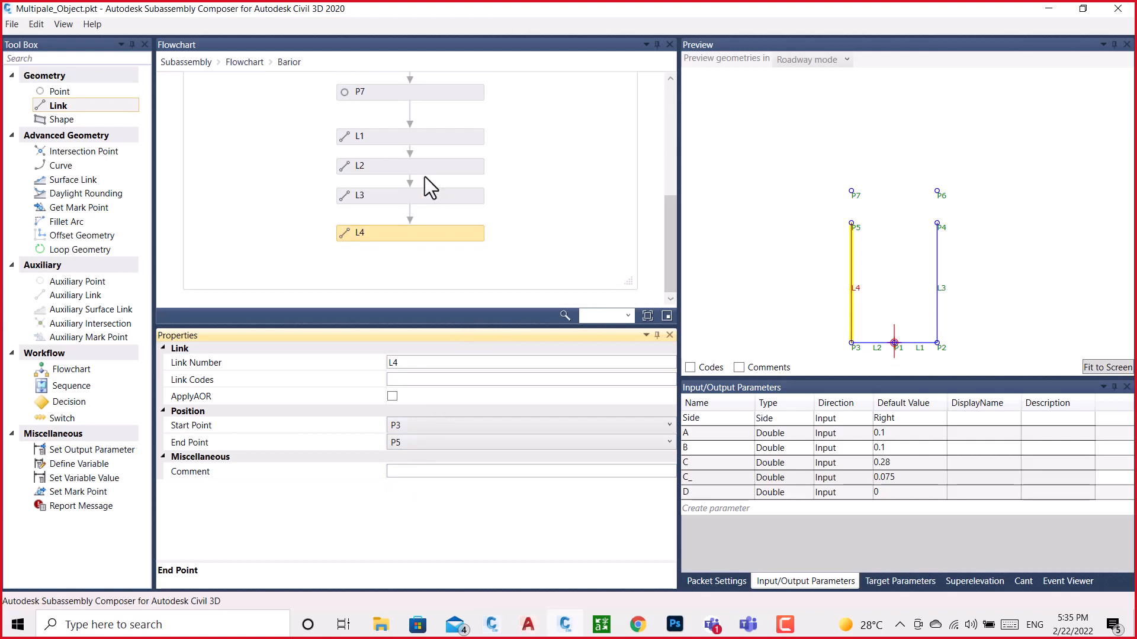
left_click_drag(57, 105, 406, 262)
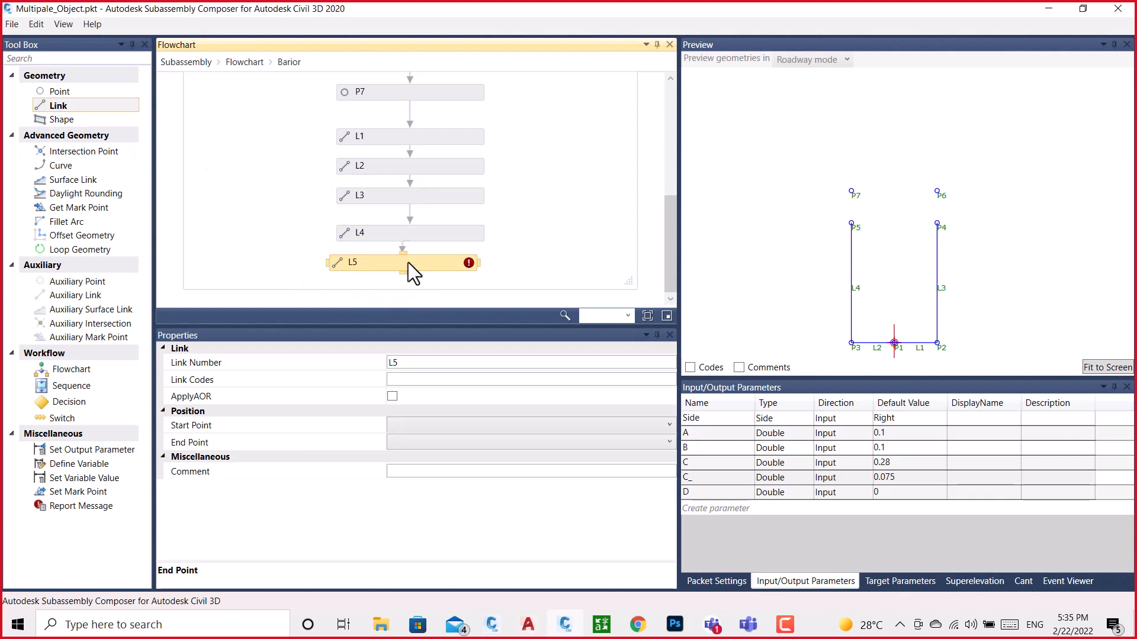
left_click(426, 421)
left_click(399, 470)
left_click(407, 442)
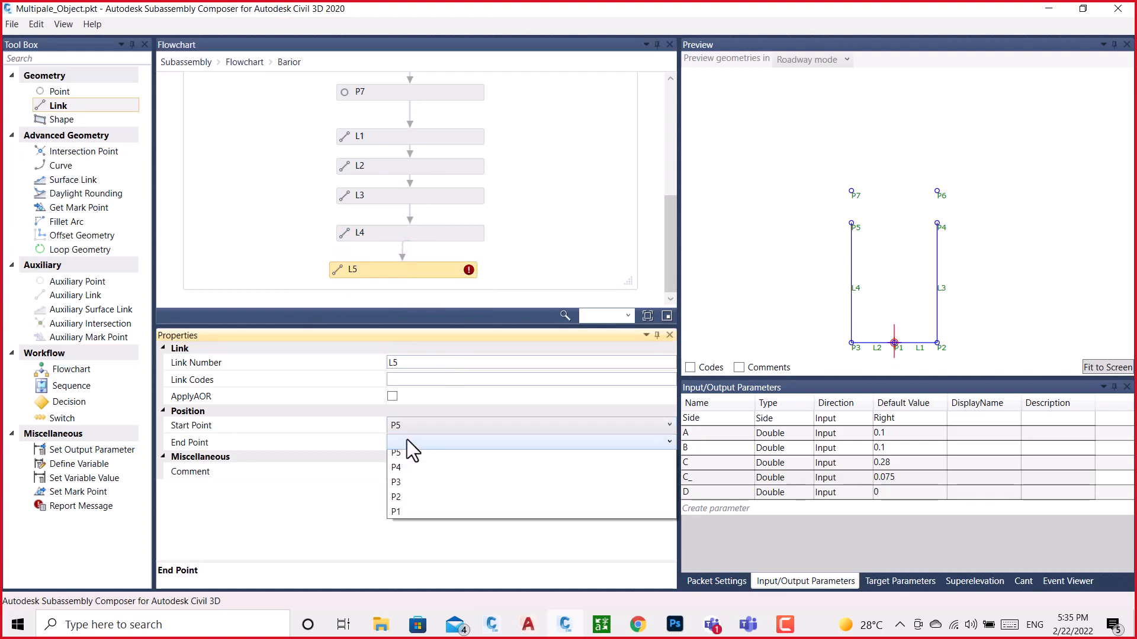
left_click(399, 456)
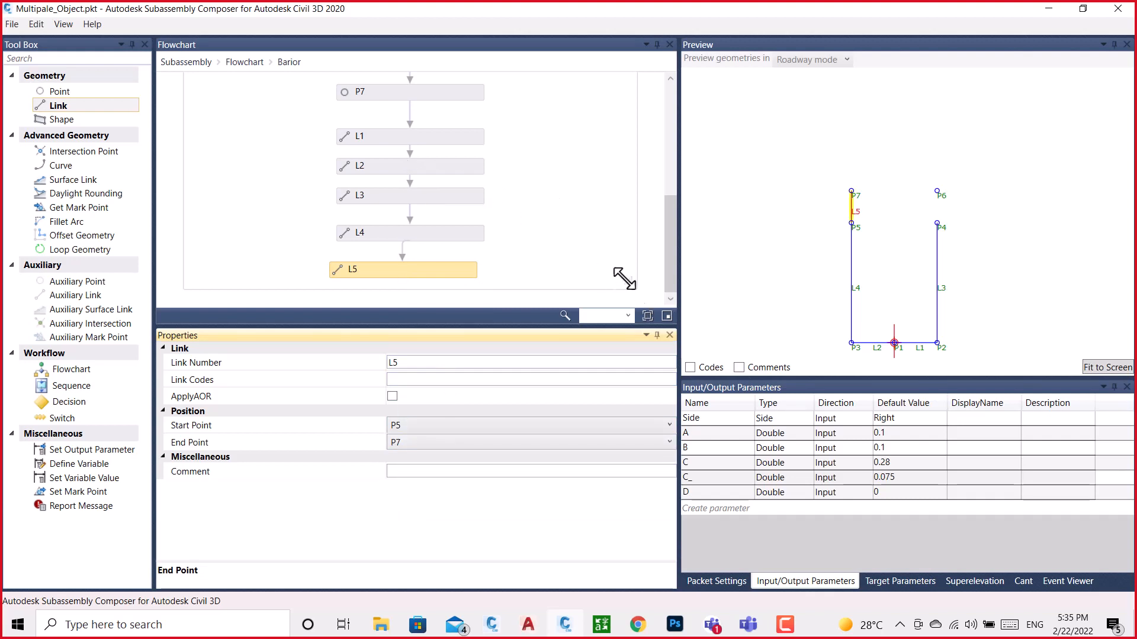
Enlarge the Barior flowchart canvas, then add a link below L5 with start point P4 and end point P6
left_click_drag(626, 280, 981, 509)
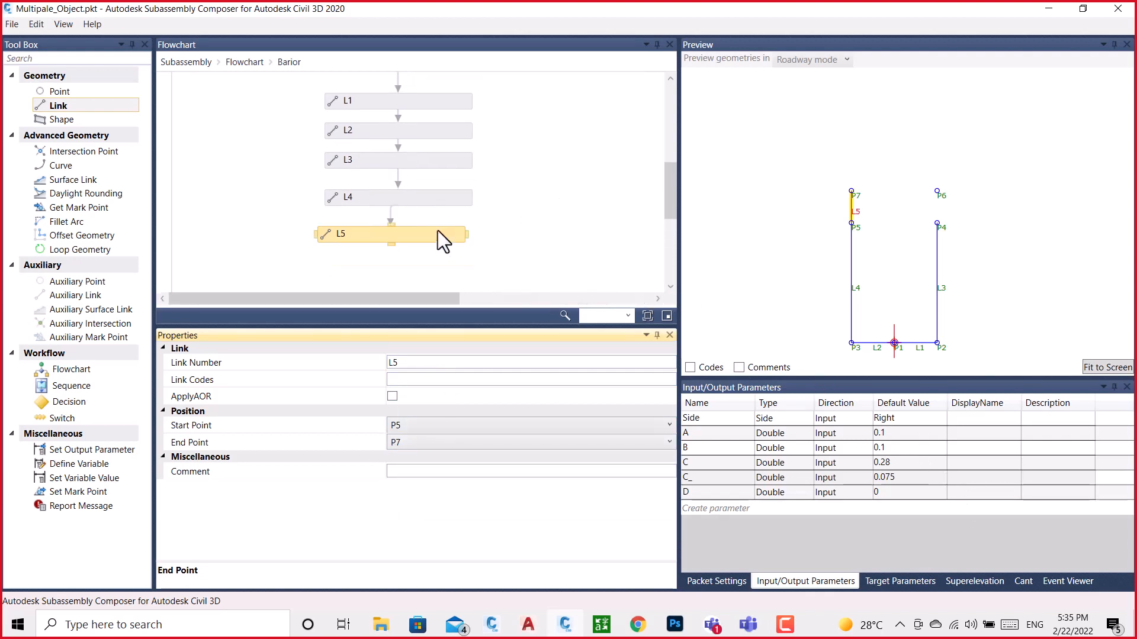
scroll(385, 212, "down", 3)
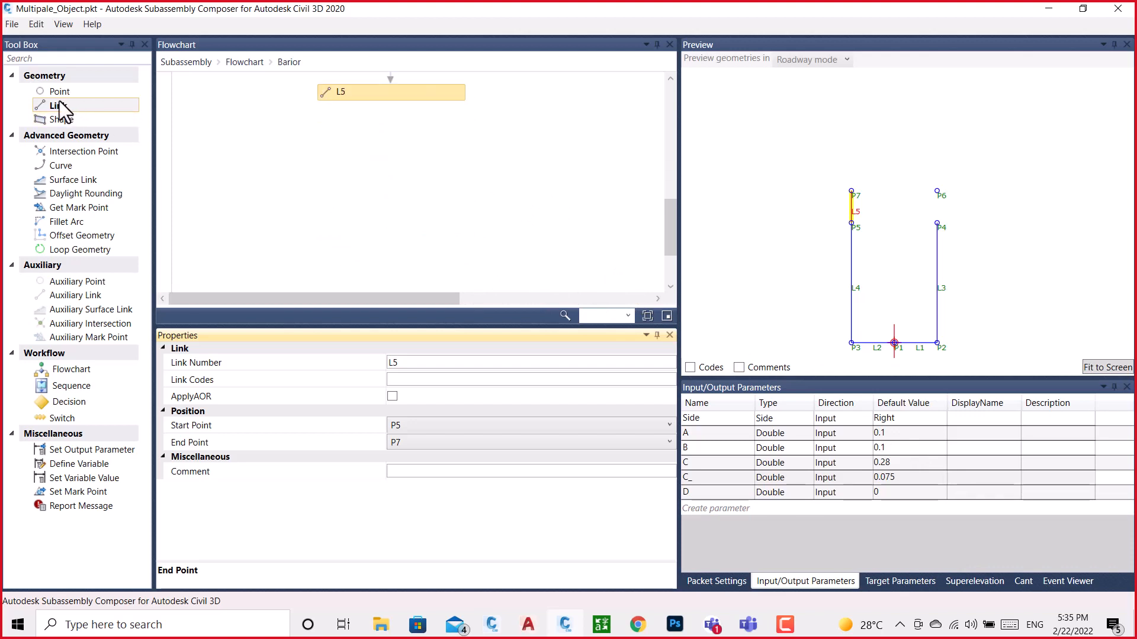
left_click_drag(62, 109, 385, 147)
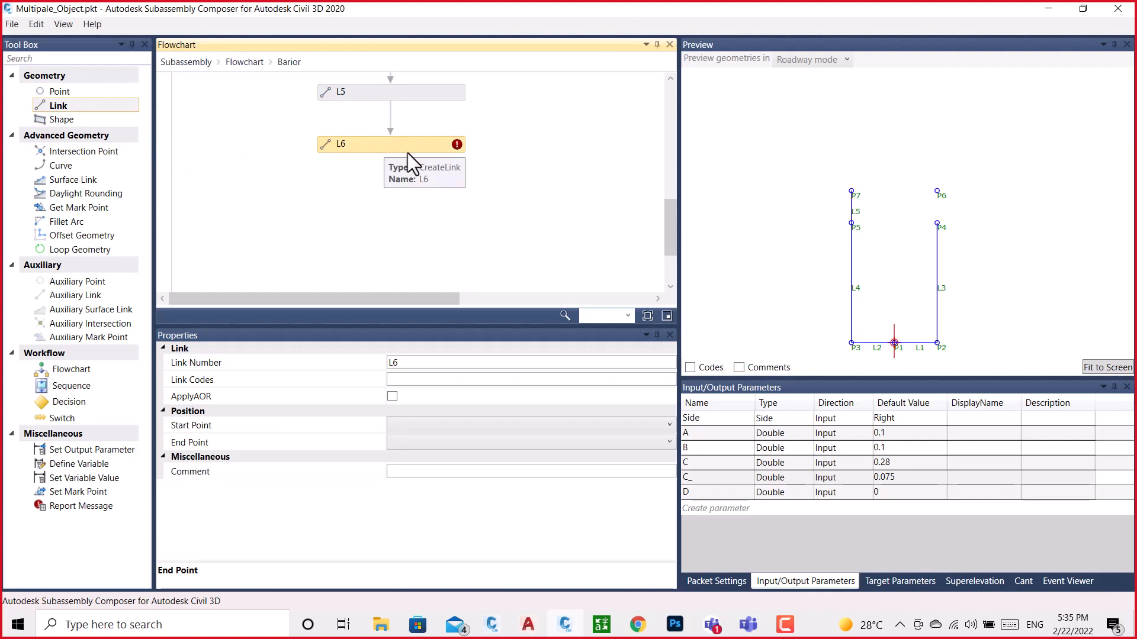
left_click(446, 422)
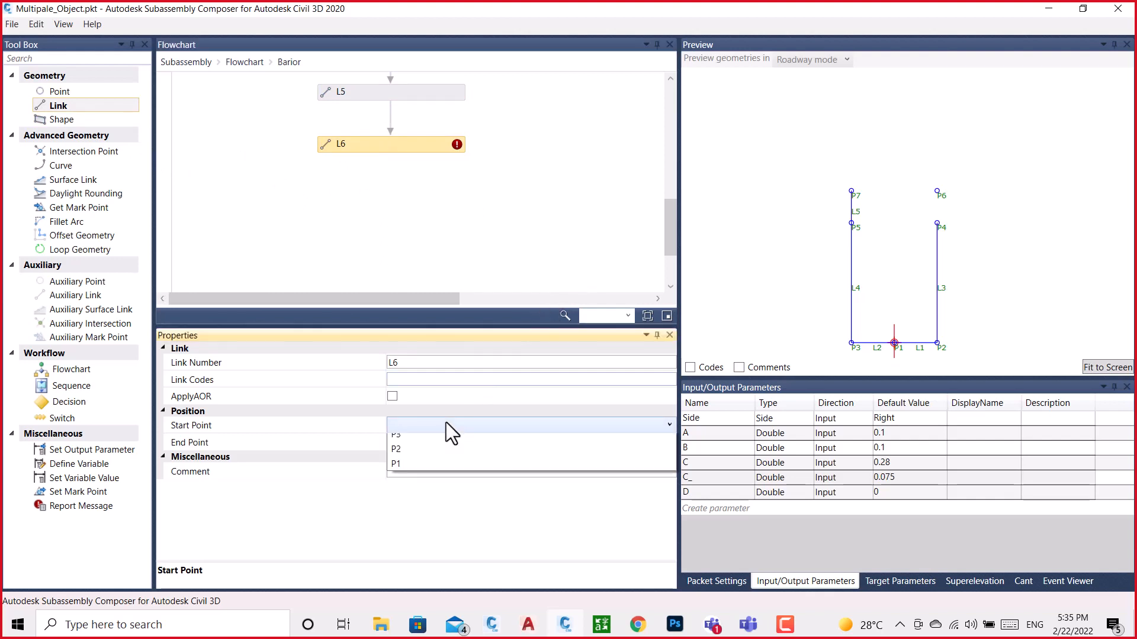
left_click(399, 486)
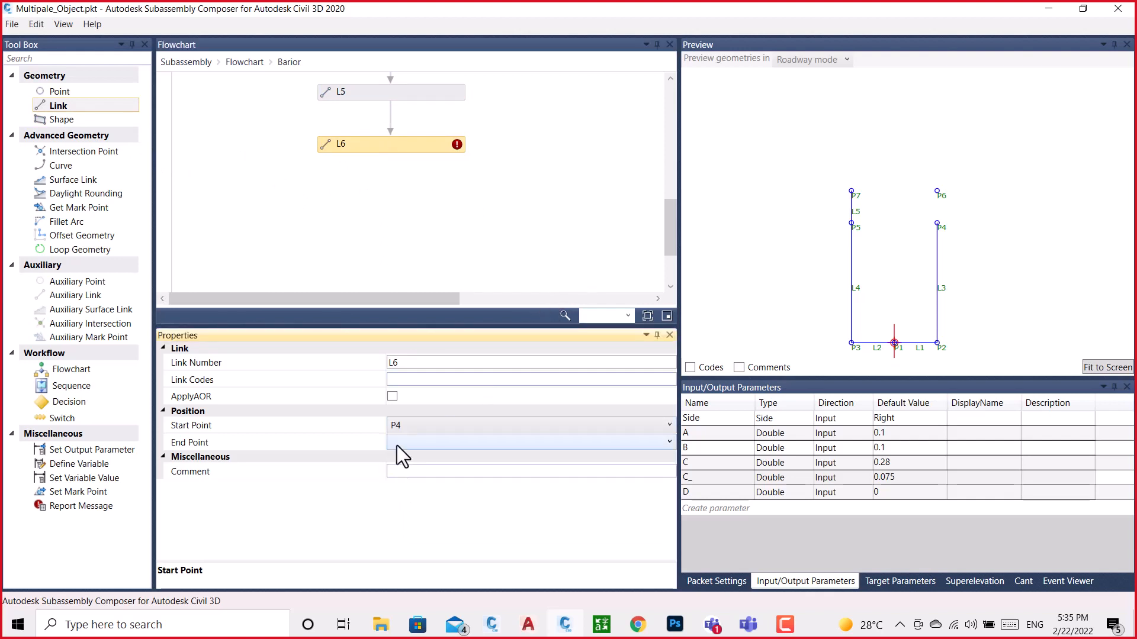
left_click(397, 444)
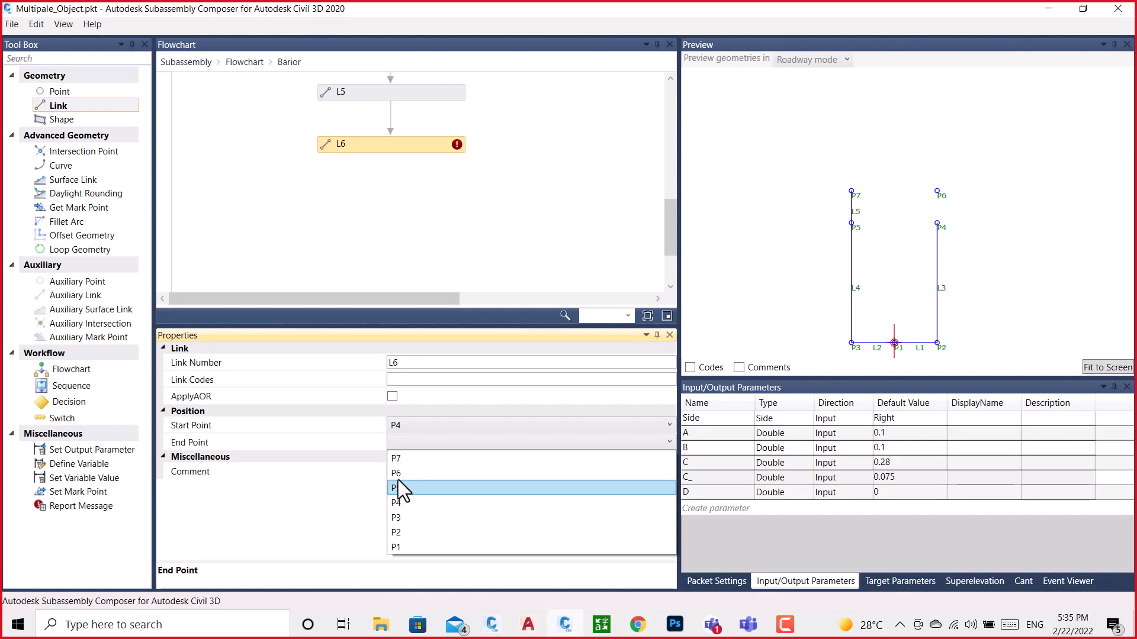
left_click(396, 473)
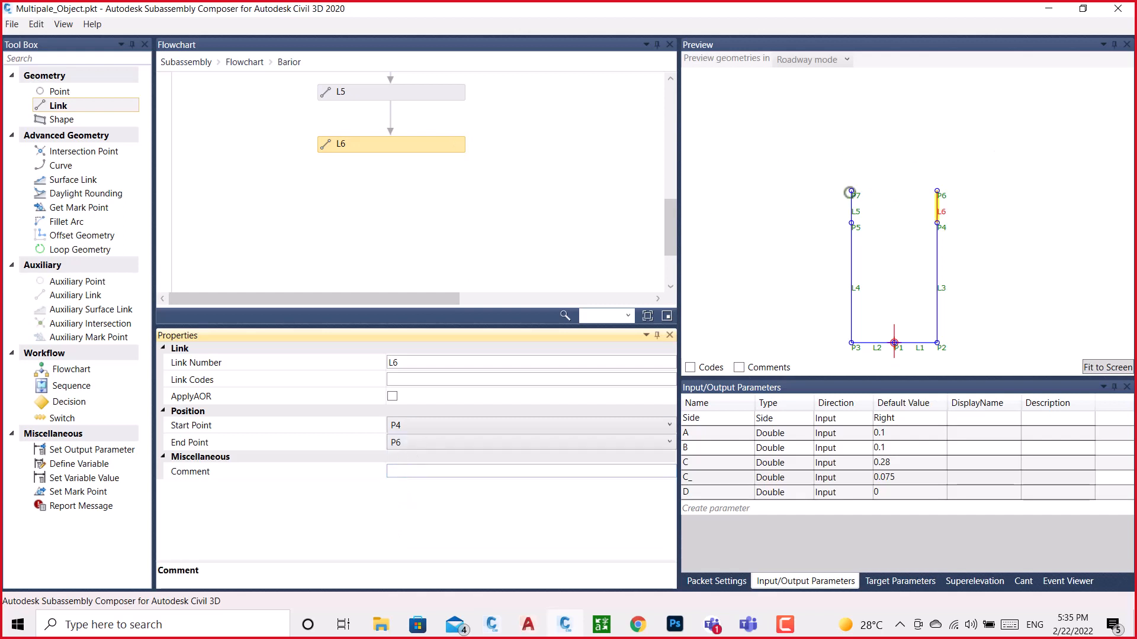
left_click(1105, 367)
scroll(925, 208, "down", 2)
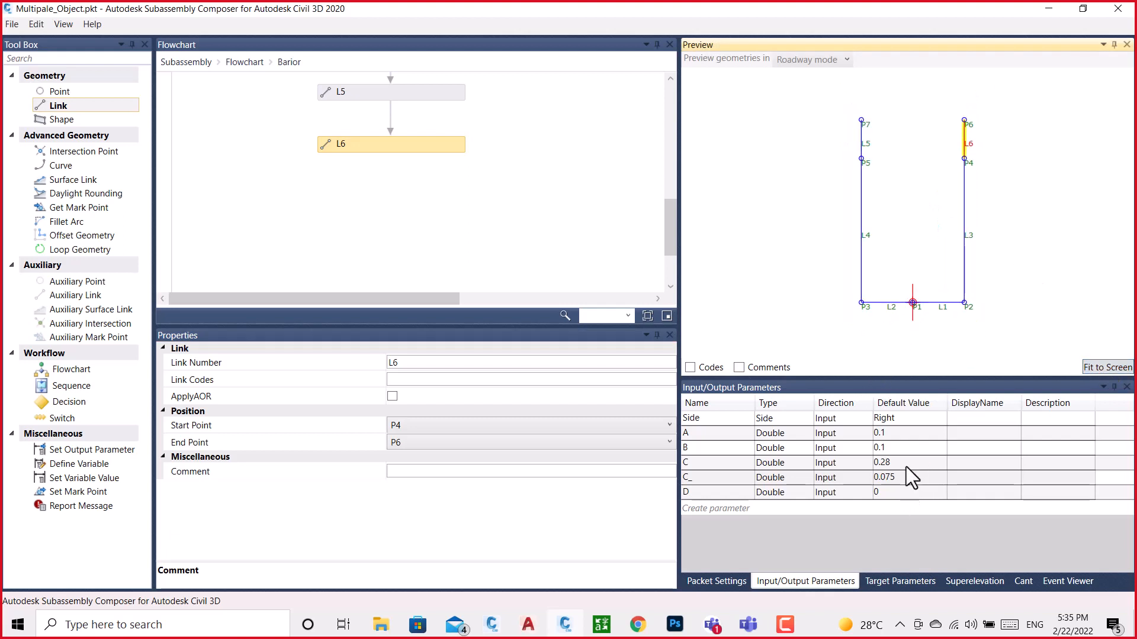
Set the default values of input parameters A and B to 0.15 each
left_click(900, 433)
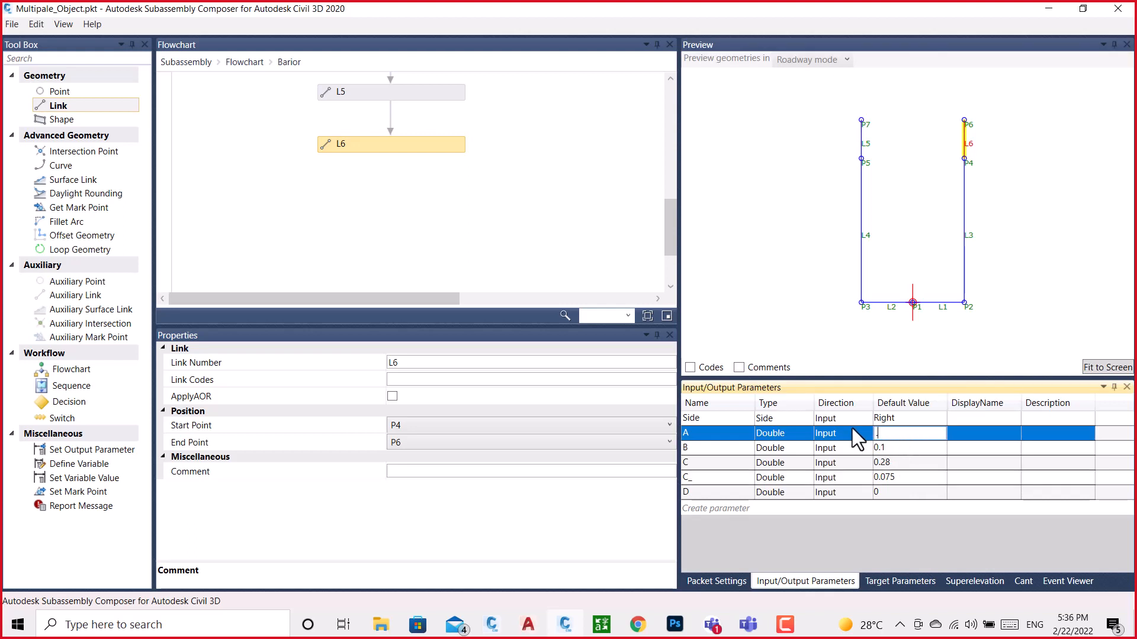
key("Return")
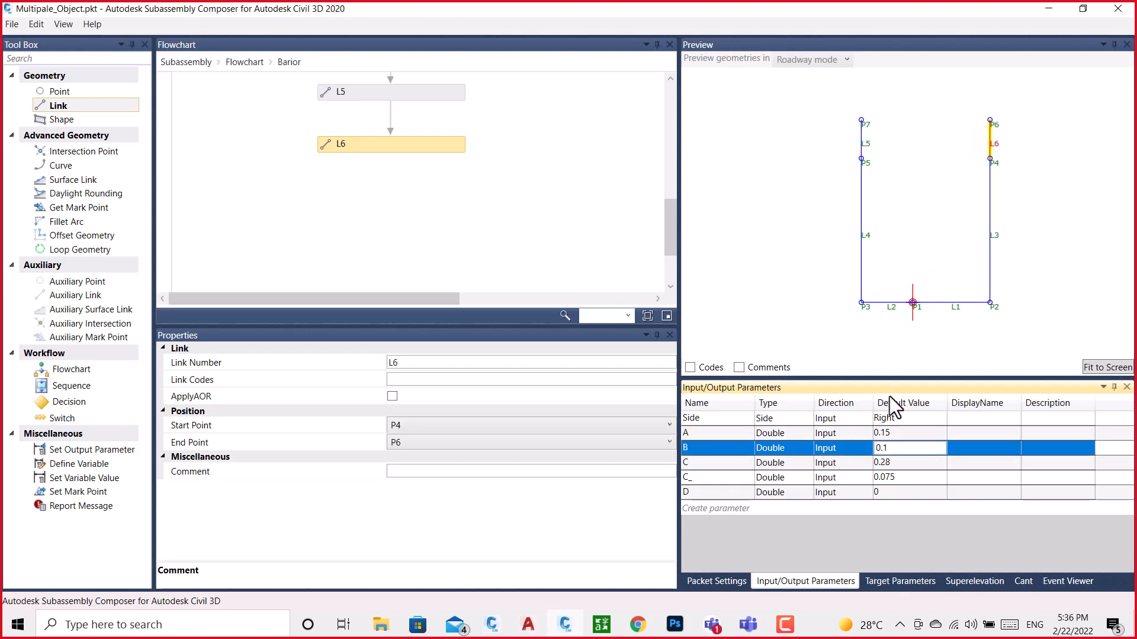
left_click(896, 448)
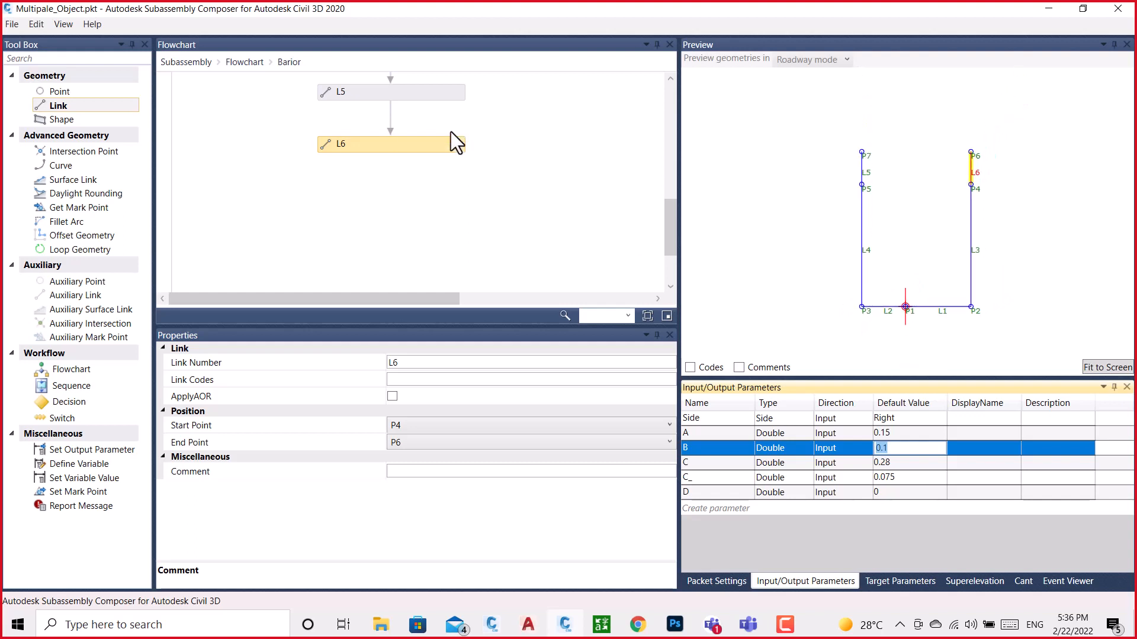
scroll(452, 208, "up", 10)
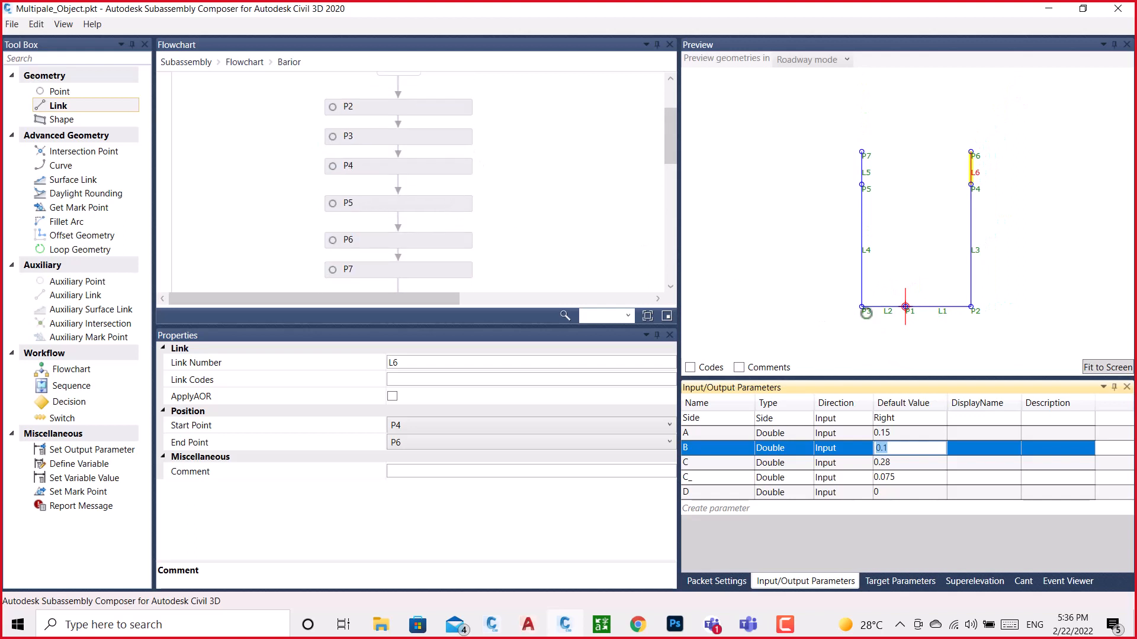
left_click(862, 308)
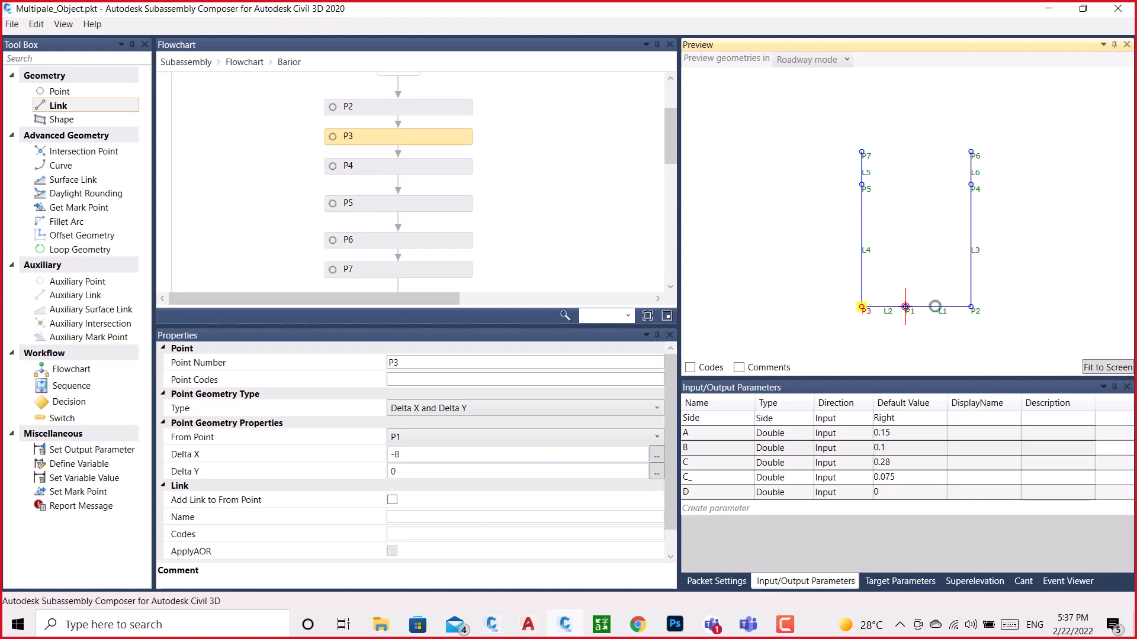
left_click(903, 449)
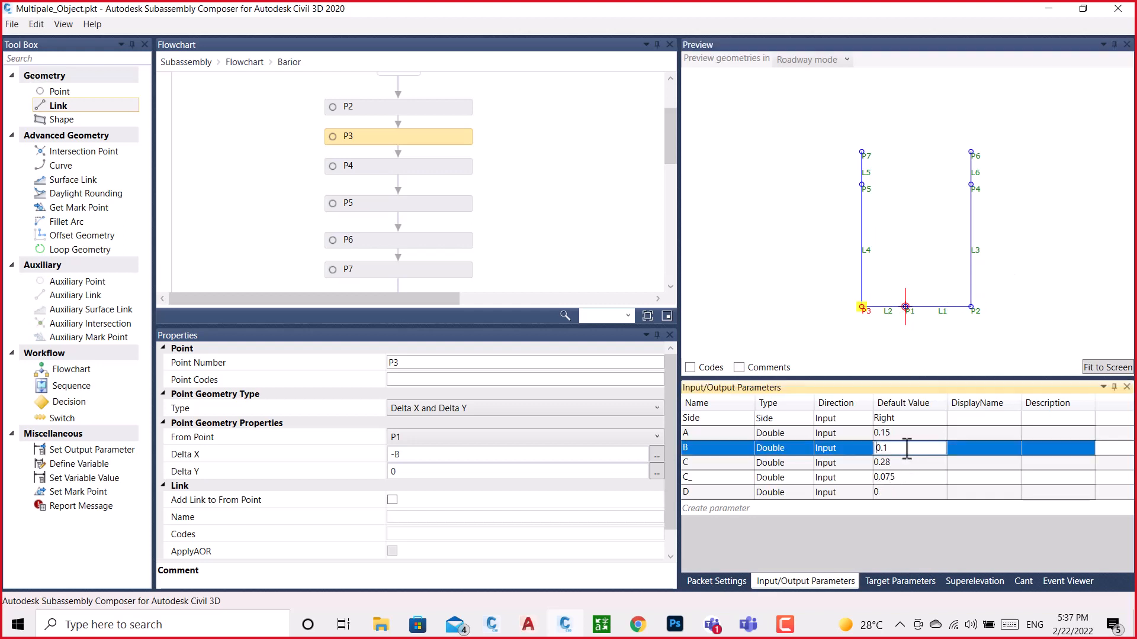
left_click_drag(906, 448, 840, 444)
type(".15")
key("Return")
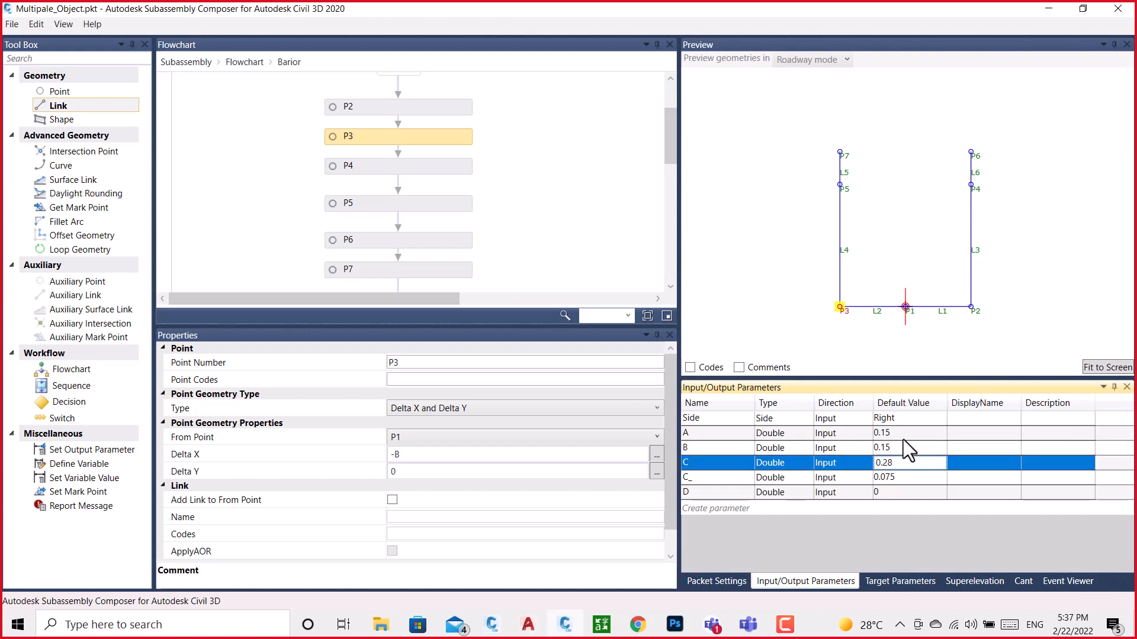
Set the default value of parameter B to 0.5
left_click(912, 448)
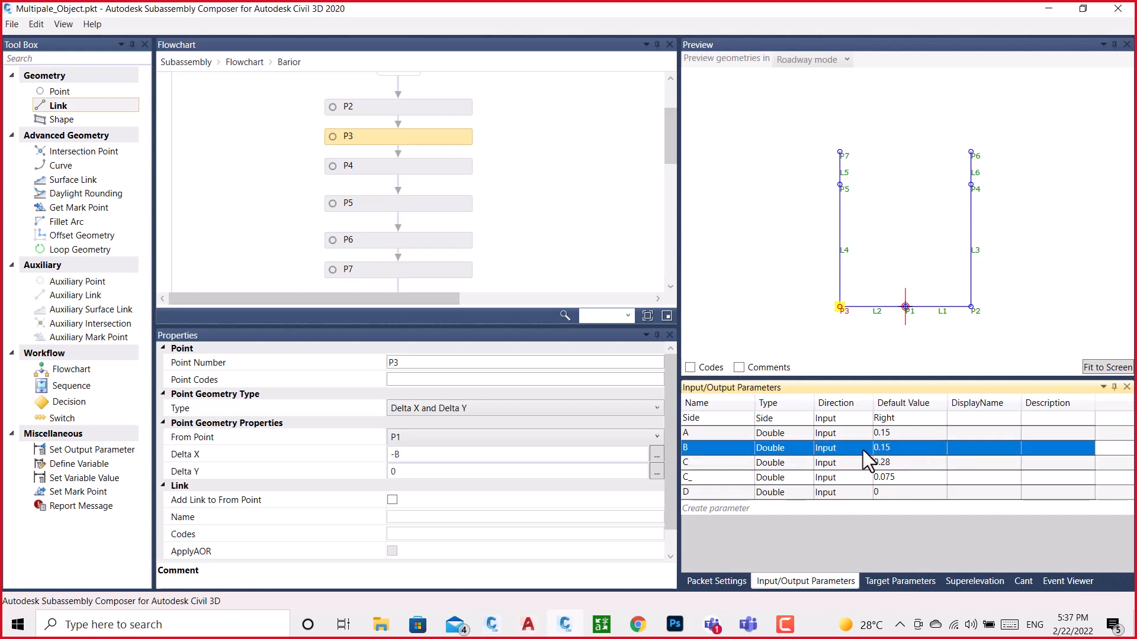
key("Down")
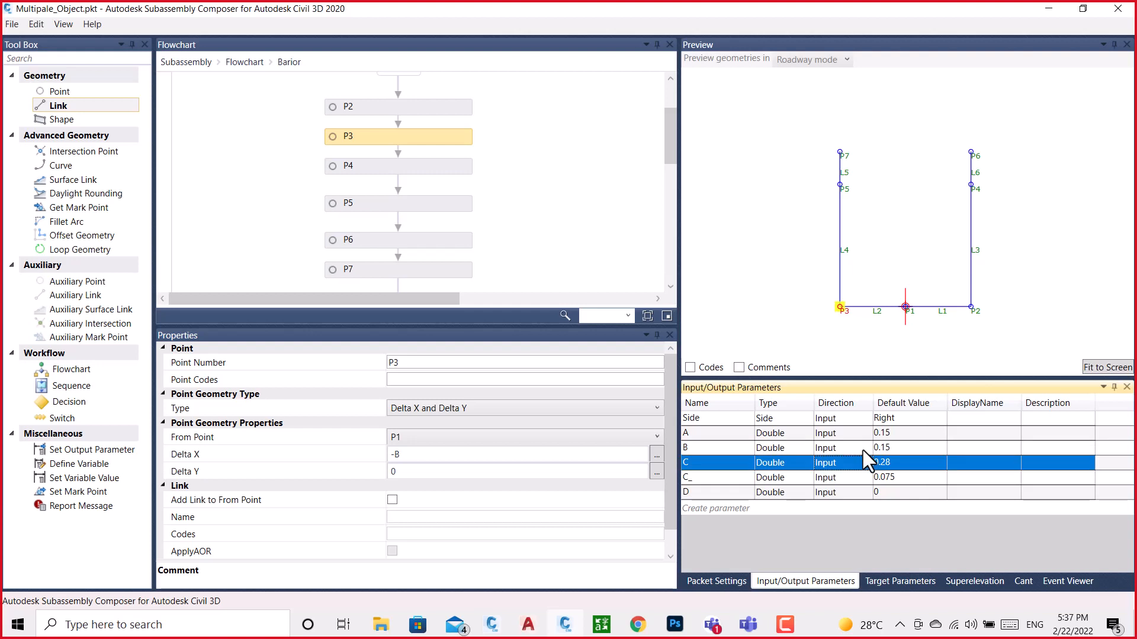
double_click(910, 447)
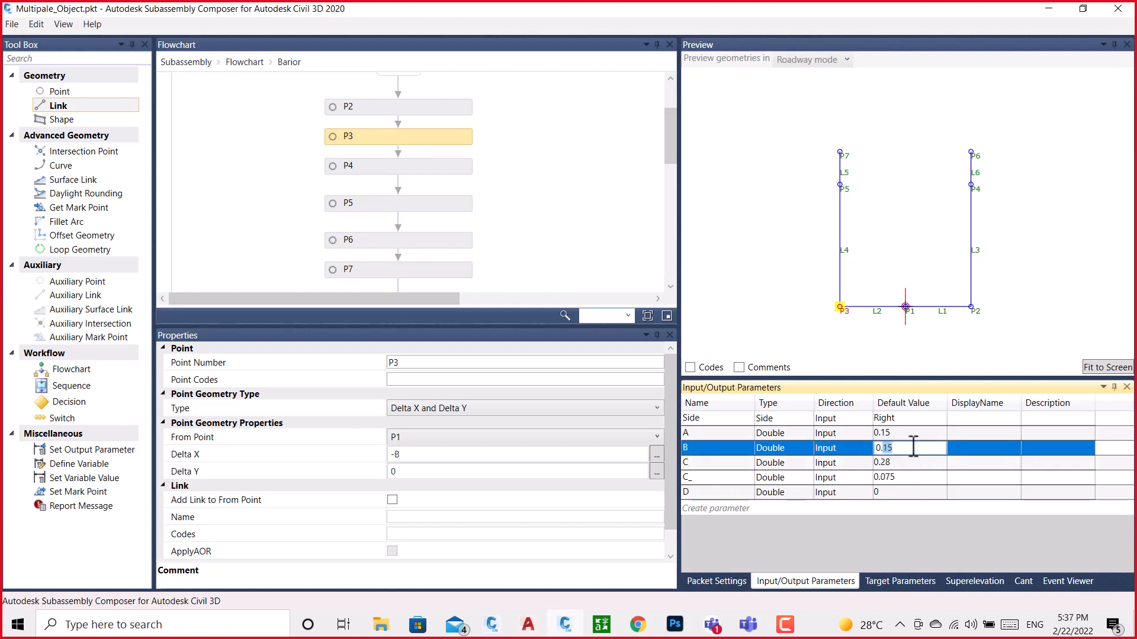
type("0.5")
key("Return")
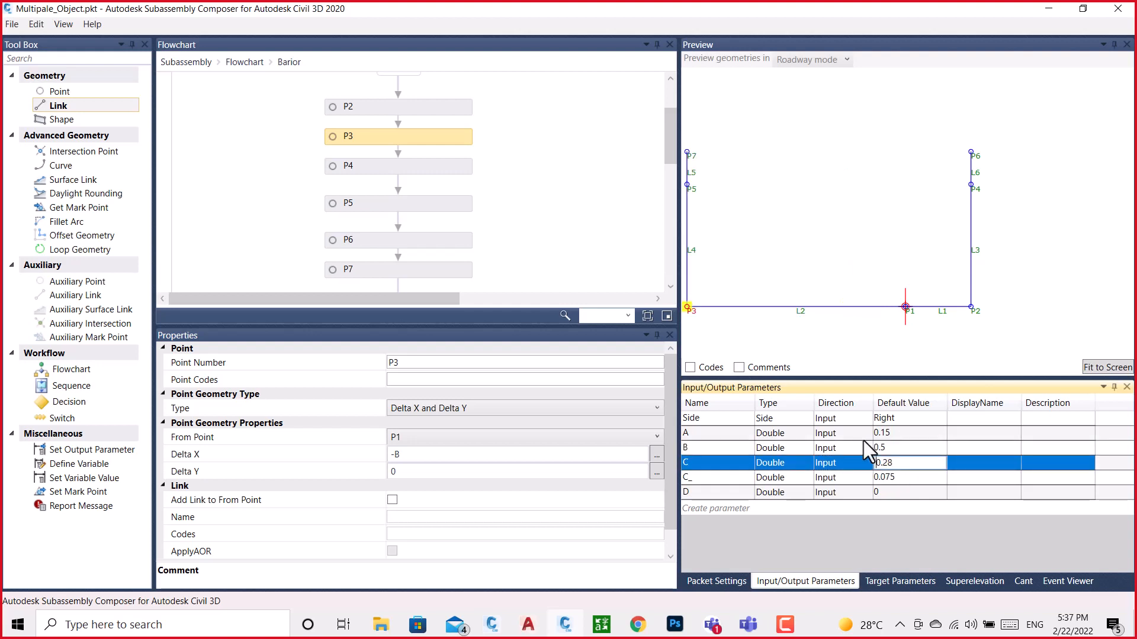
Set the default value of parameter B back to 0.15
left_click(897, 448)
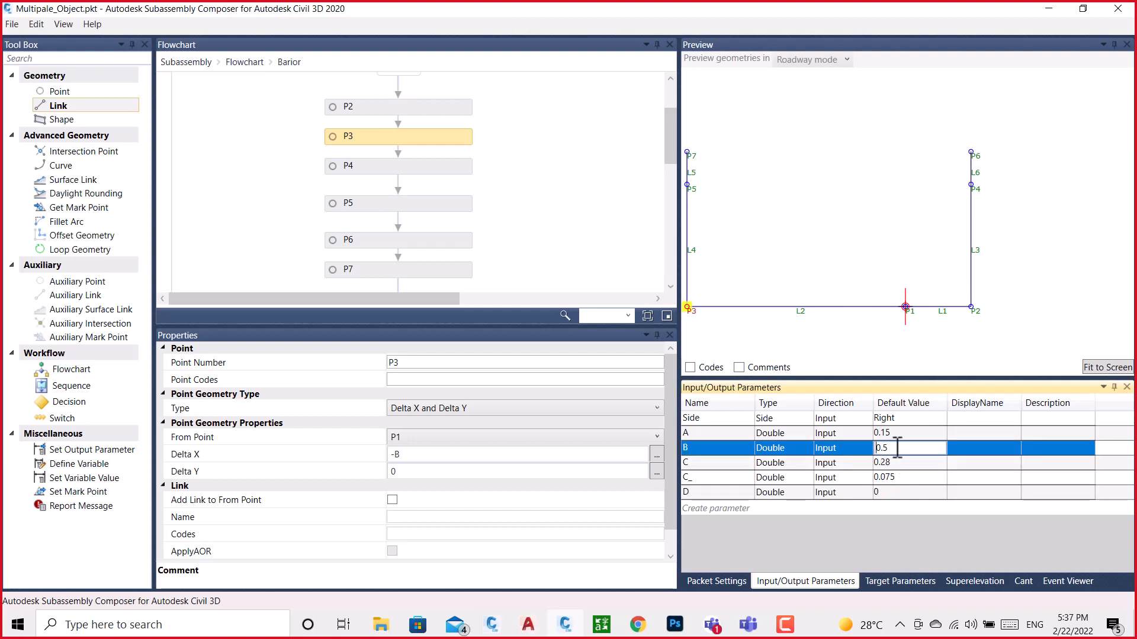
type(".15")
key("Return")
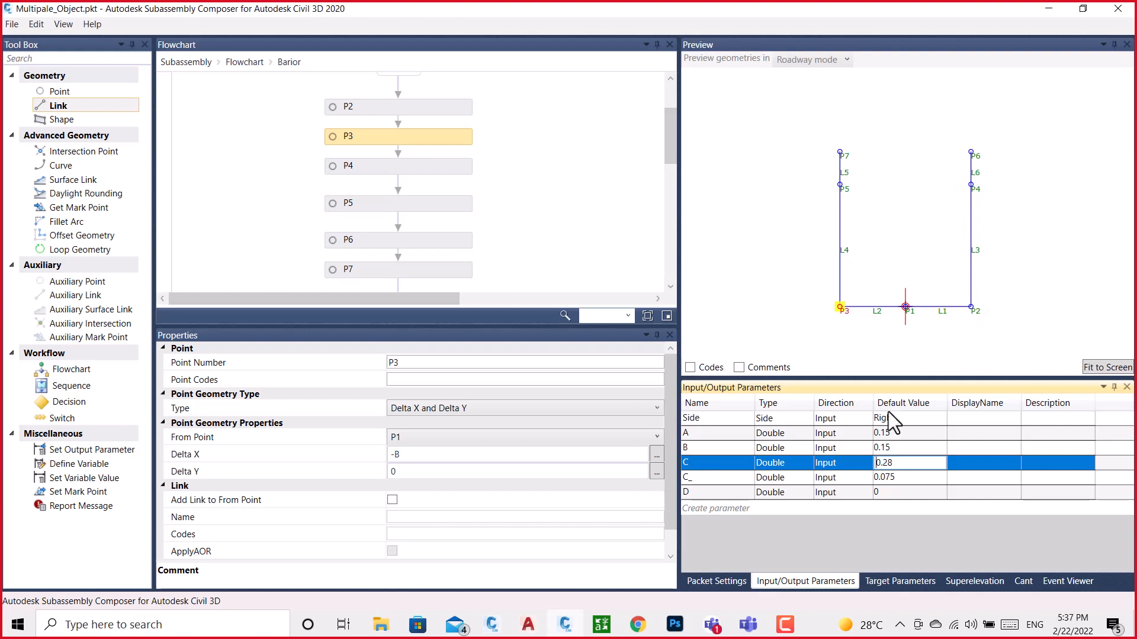
Set the default value of parameter C to 0.5
left_click_drag(912, 462, 839, 464)
type(".07")
type("5")
key("Return")
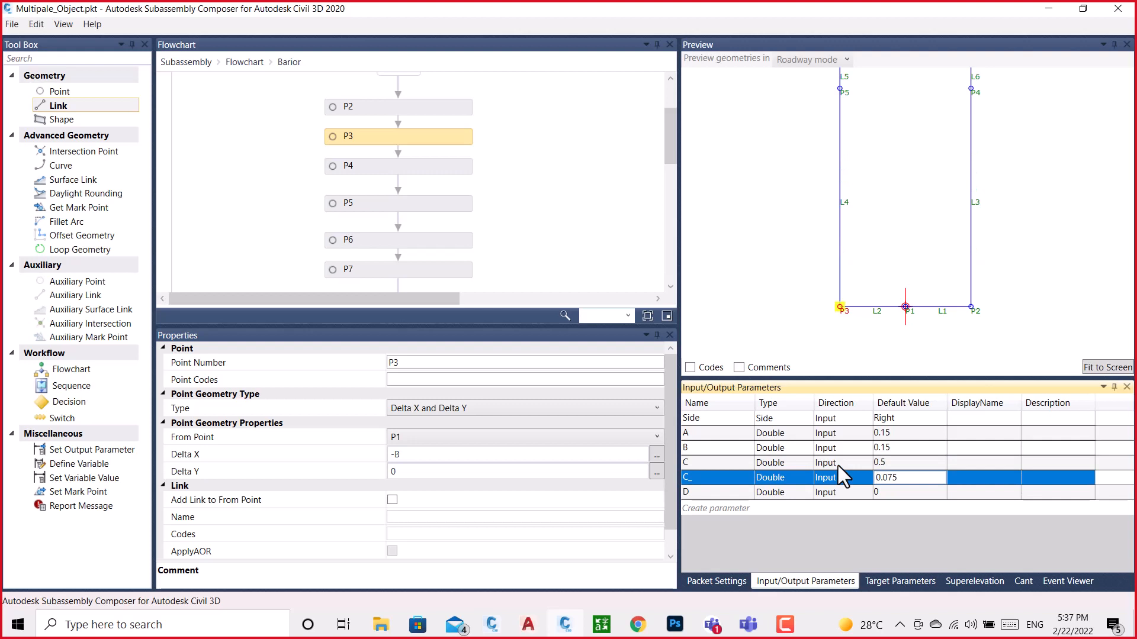
Restore the default value of parameter C to 0.28 and clear the selection in the preview
left_click(907, 462)
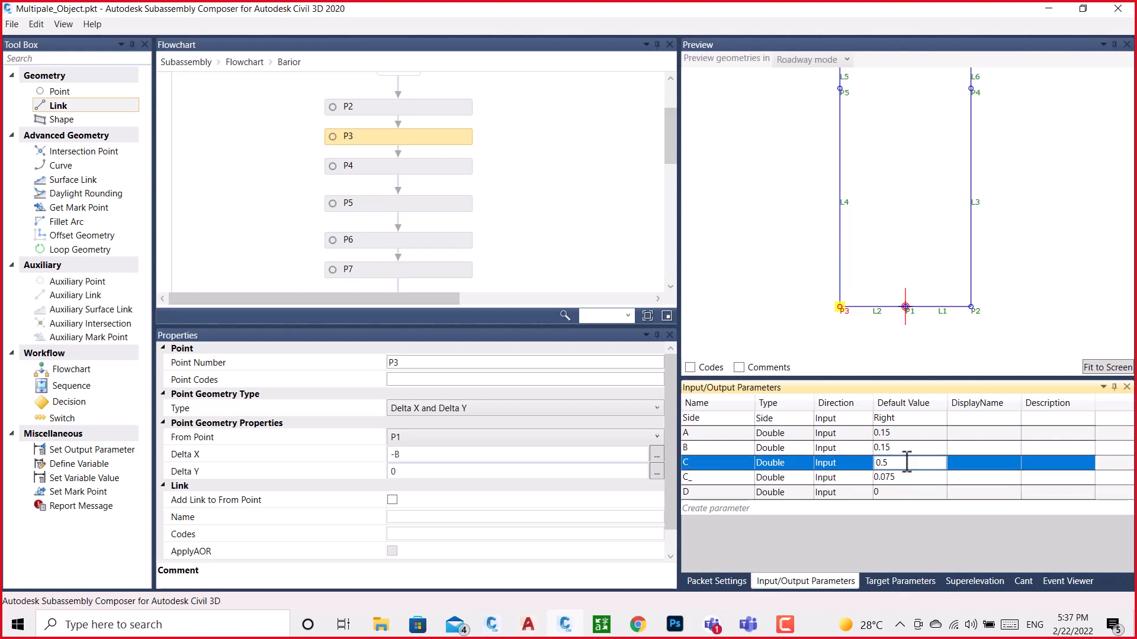
key("Return")
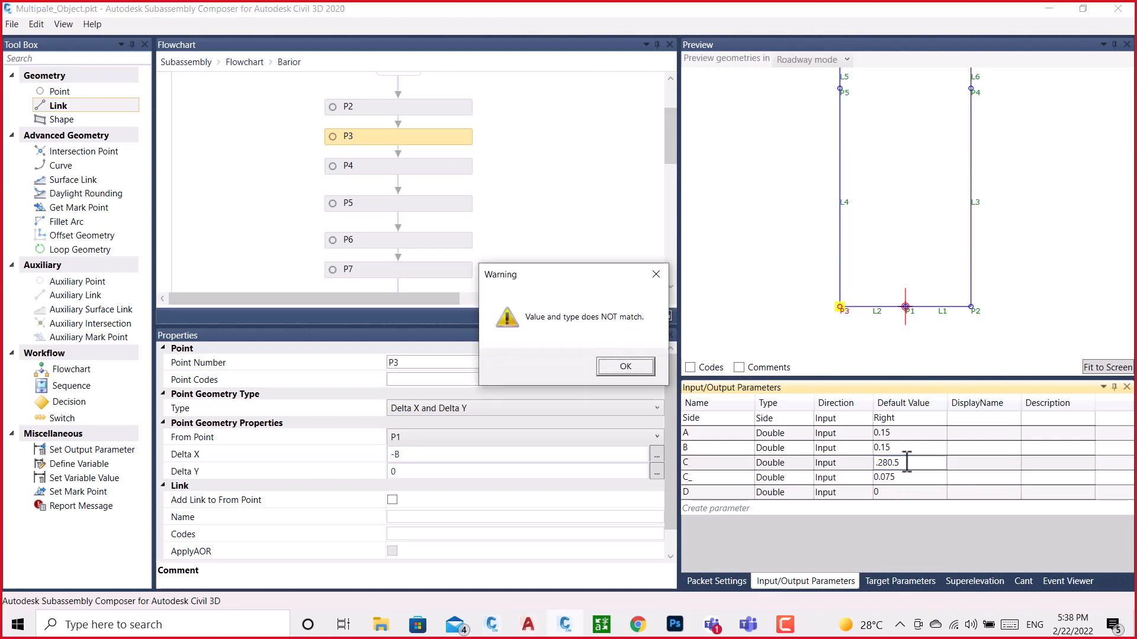
left_click(626, 367)
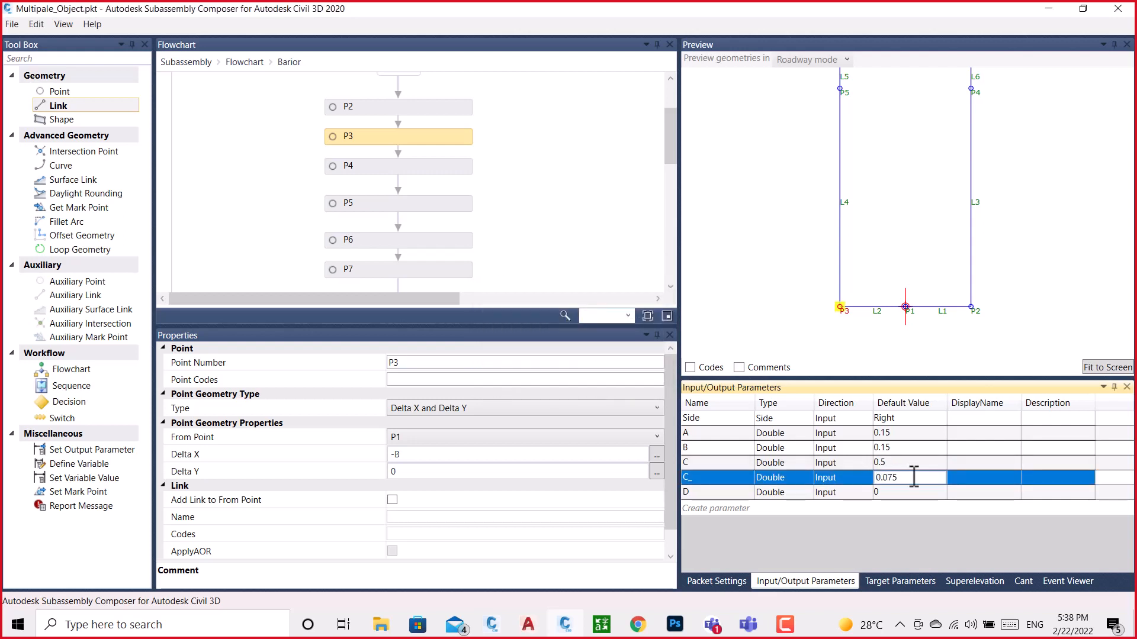
left_click(894, 463)
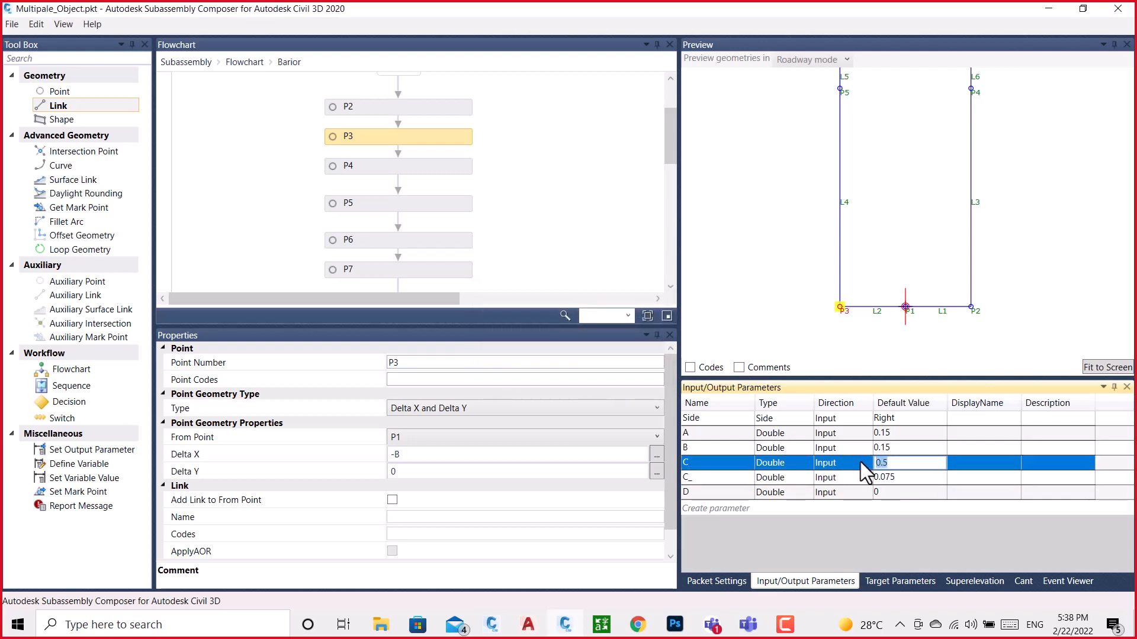
type(".28")
key("Return")
left_click(936, 253)
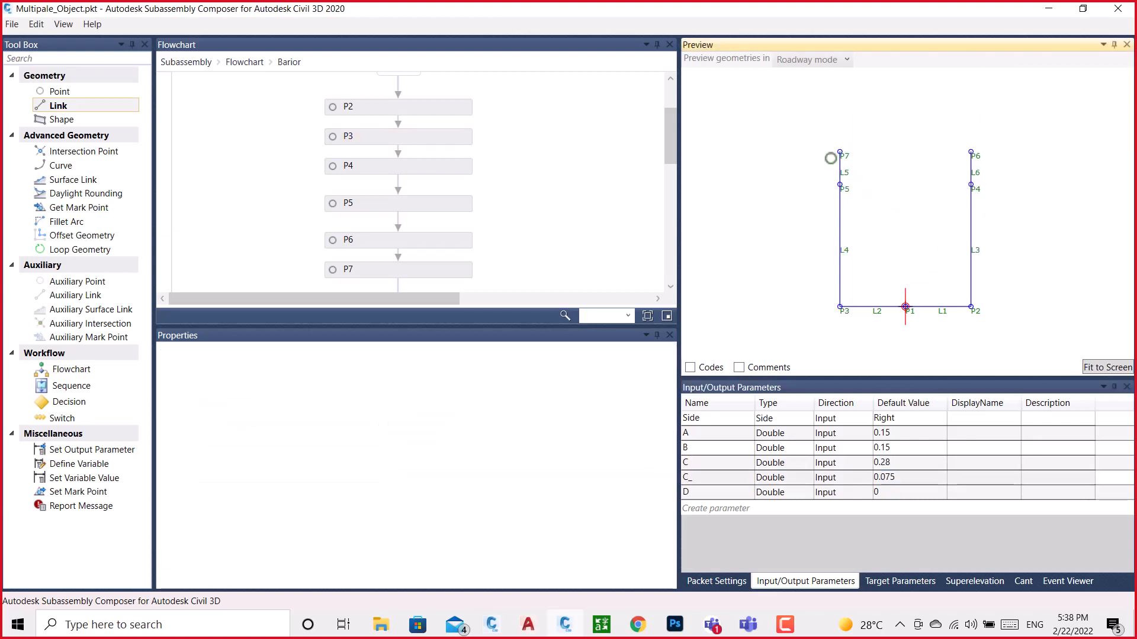
Move link L6 up in the flowchart so it sits close below L5
scroll(464, 146, "down", 10)
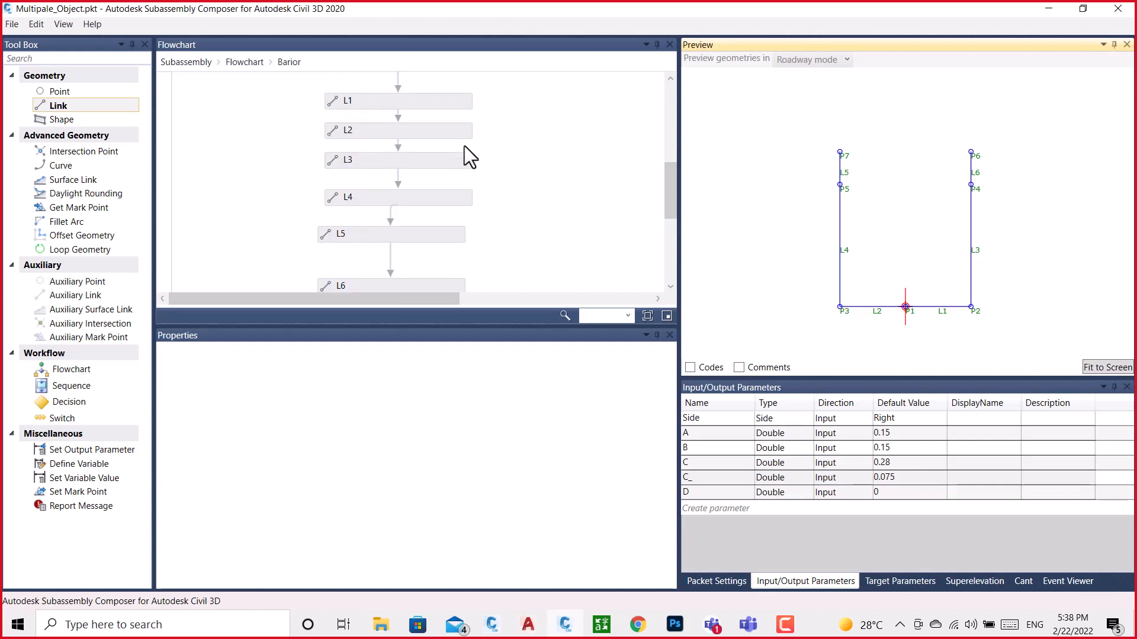
left_click(432, 179)
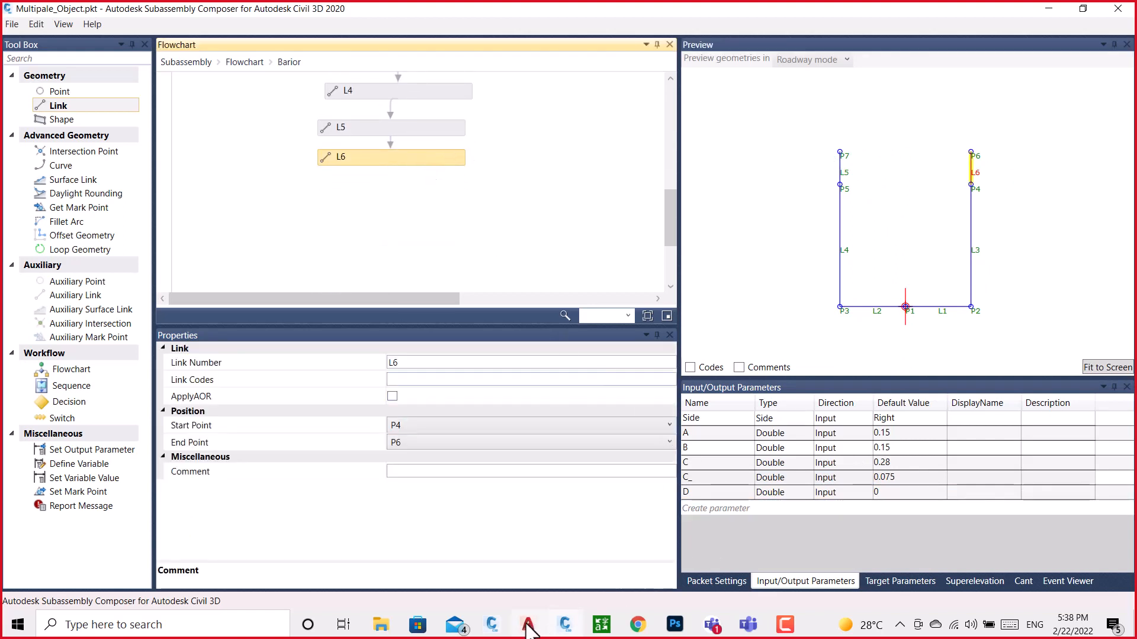
Switch to the BRAIOR drawing in Civil 3D and examine the barrier's upper outline, selecting the lowest curve on its right side
left_click(490, 625)
left_click(513, 599)
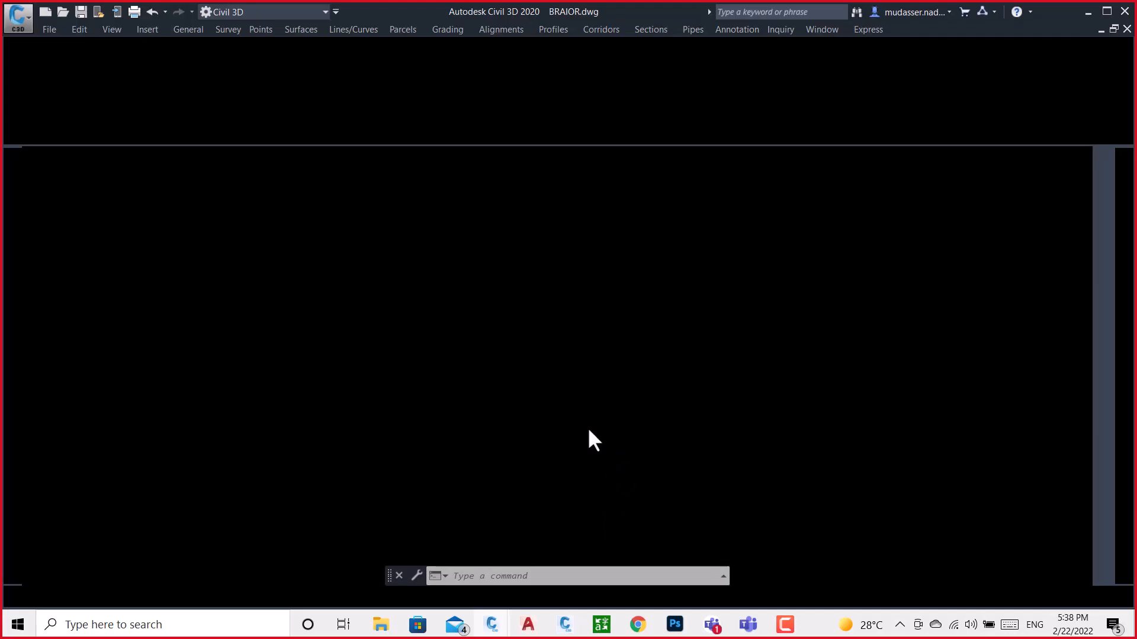
scroll(501, 313, "up", 10)
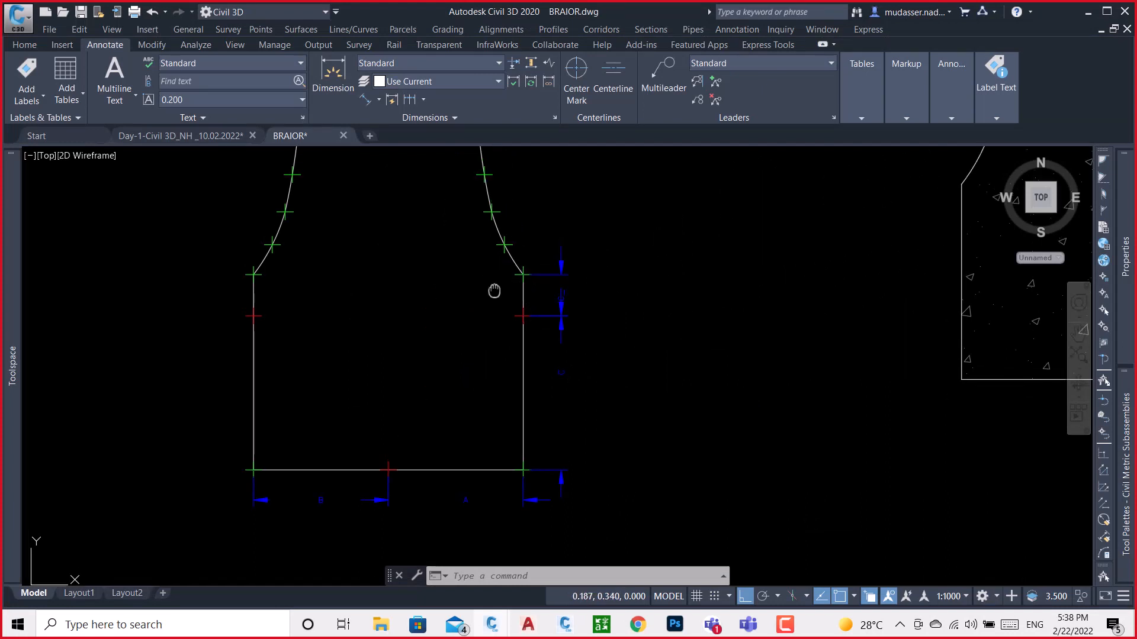
mouse_move(495, 292)
middle_mouse_down()
mouse_move(543, 376)
mouse_move(554, 371)
middle_mouse_up()
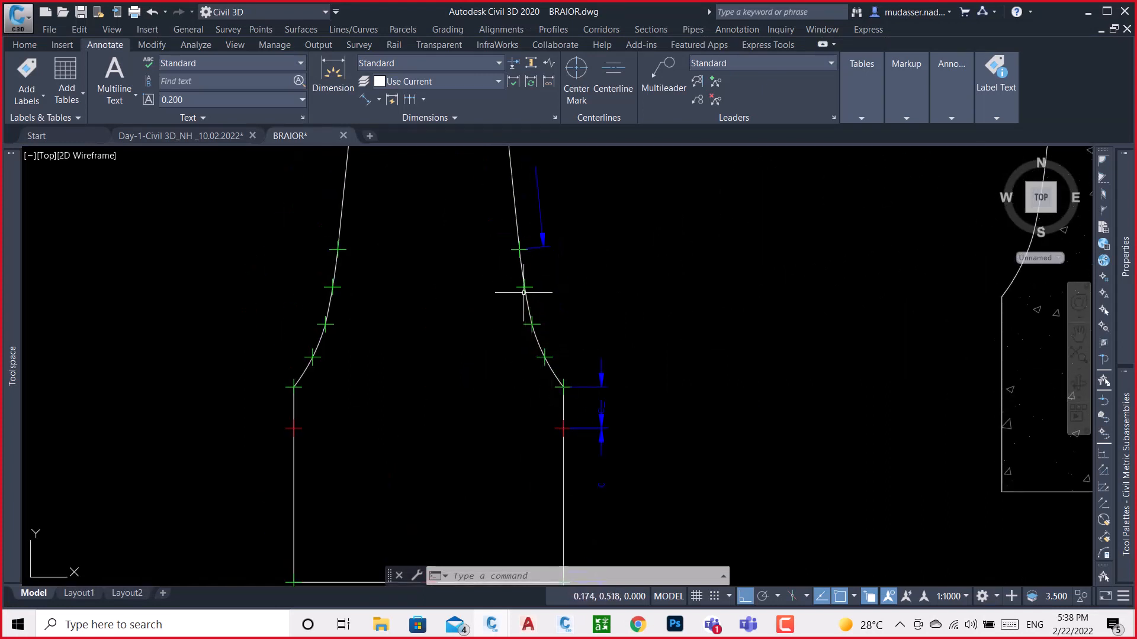
middle_click_drag(531, 259, 559, 495)
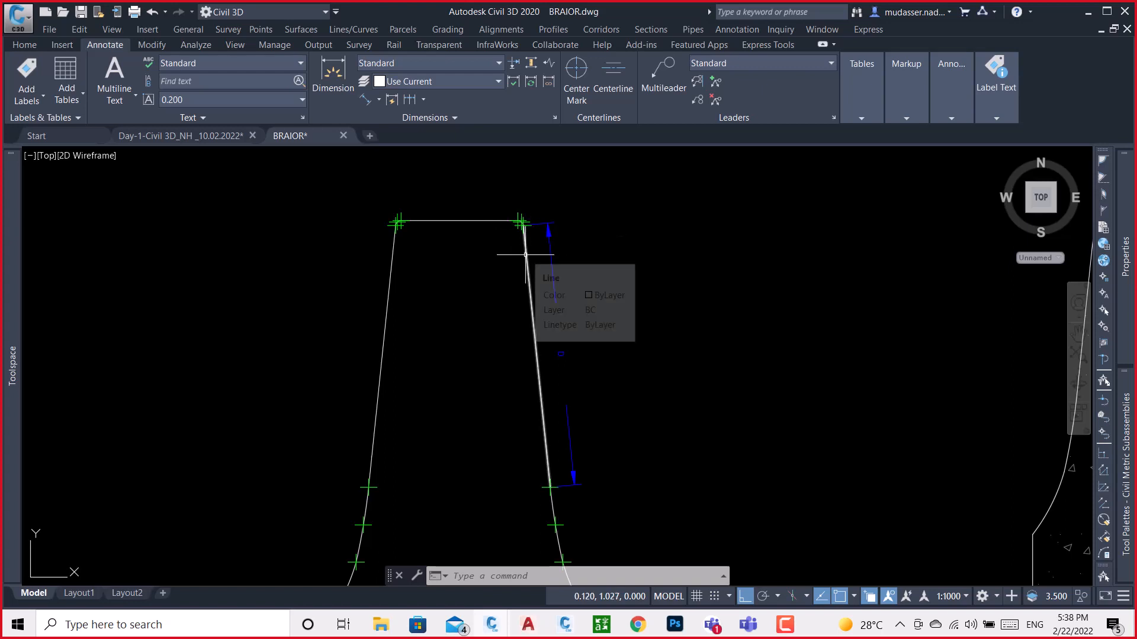
scroll(547, 240, "down", 4)
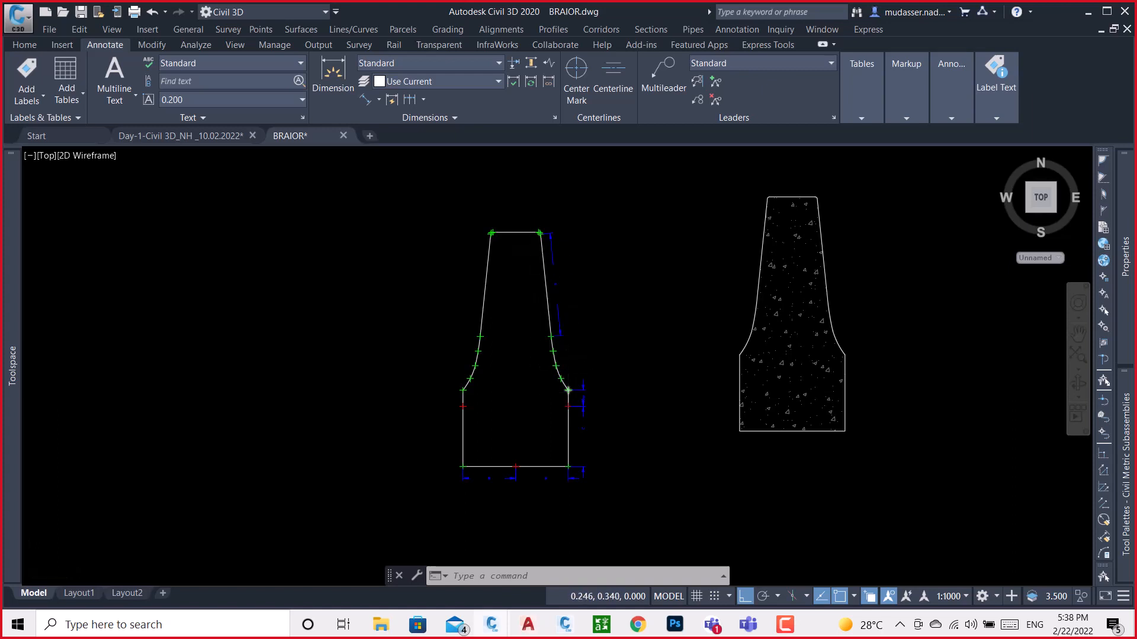
scroll(564, 390, "up", 4)
left_click(563, 375)
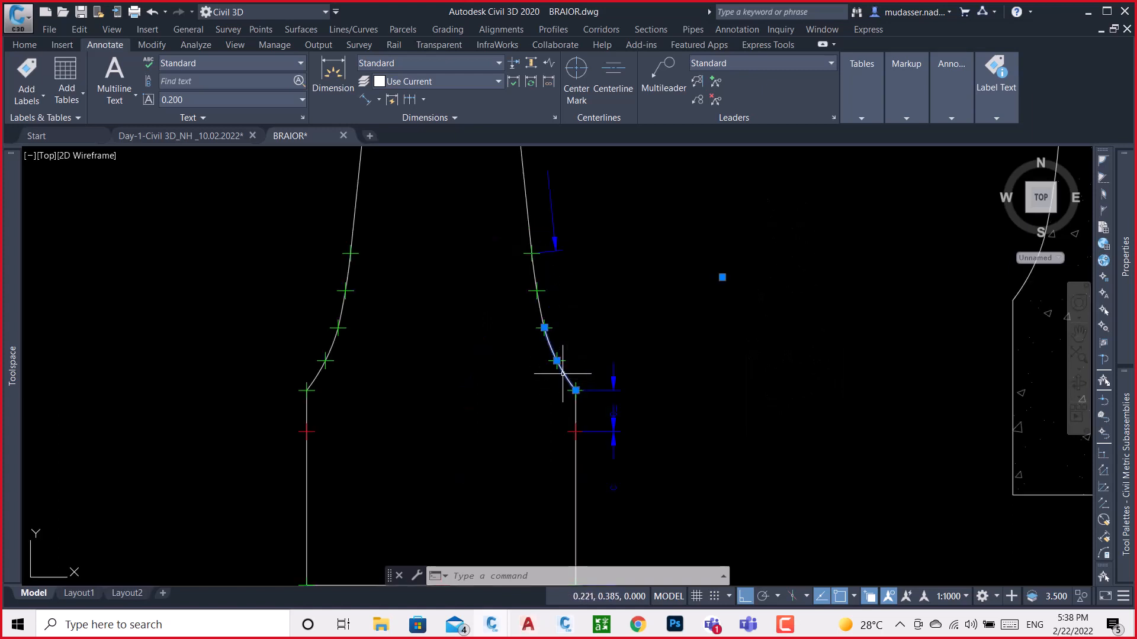
Examine the barrier's full outline and its base dimensions A, B and C in the BRAIOR drawing, glancing at the subassembly preview for comparison
scroll(577, 308, "down", 4)
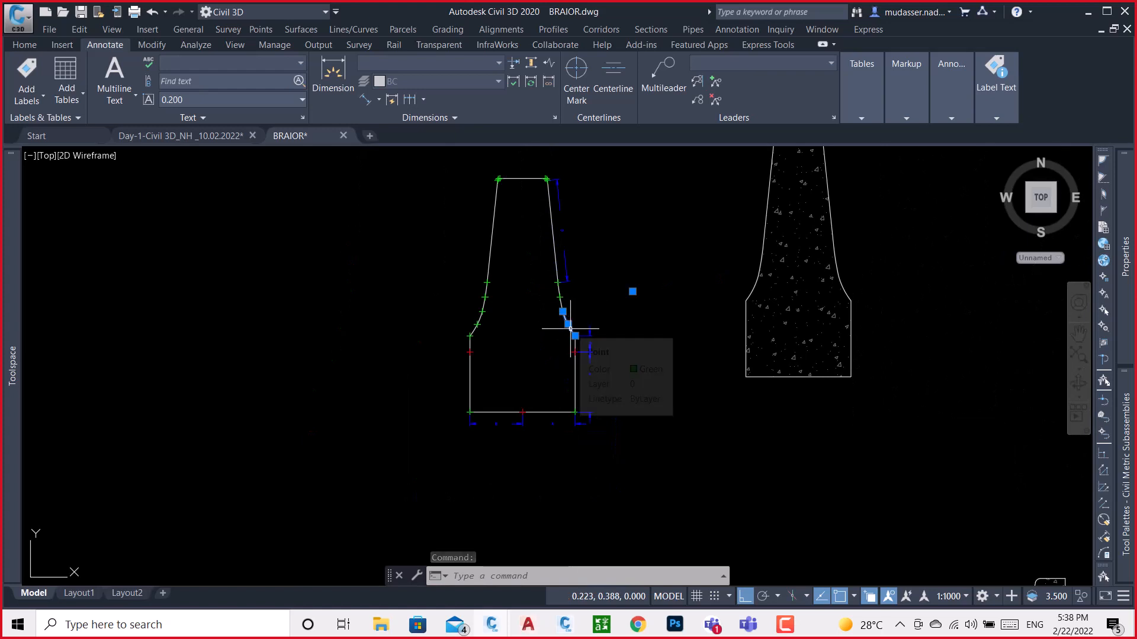
key("Escape")
scroll(570, 334, "up", 2)
scroll(532, 394, "down", 3)
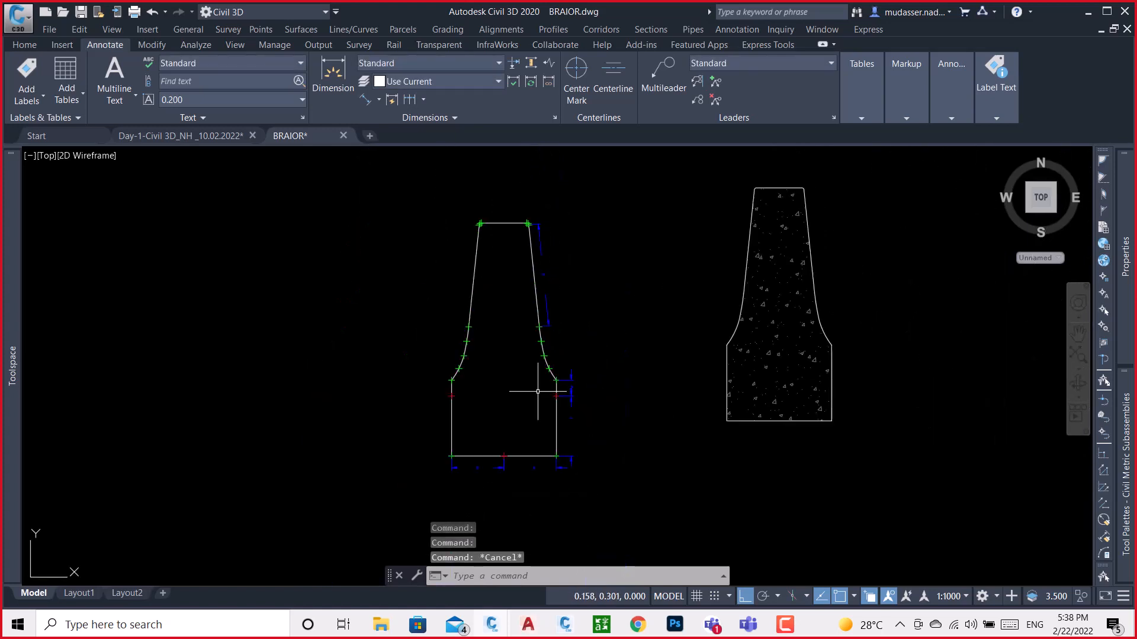
scroll(521, 452, "up", 3)
scroll(504, 456, "up", 2)
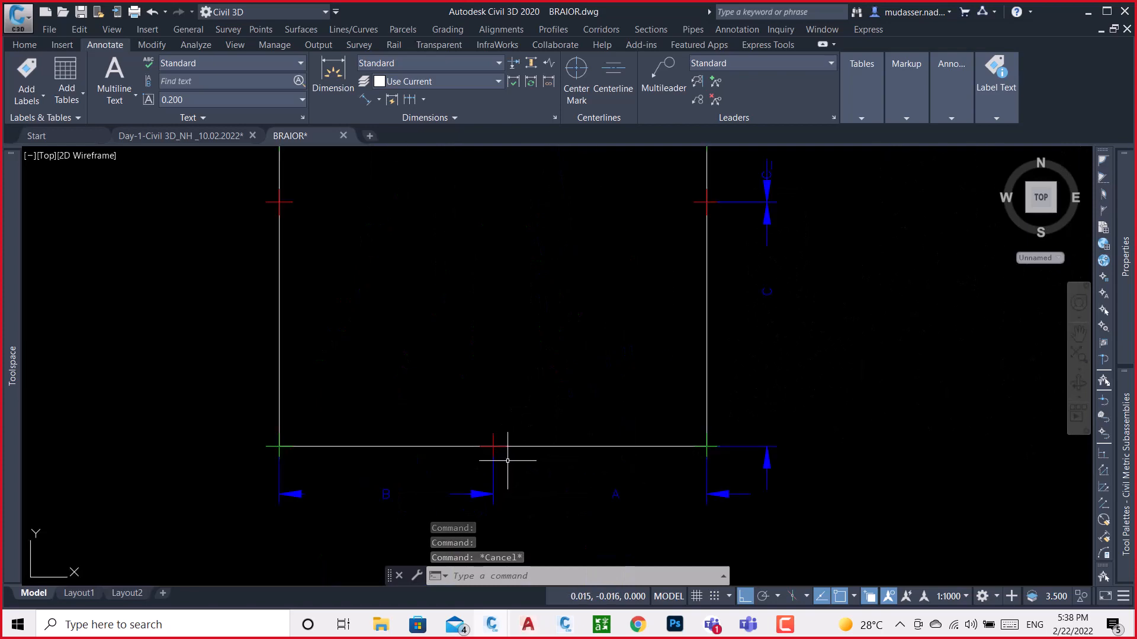
left_click(565, 626)
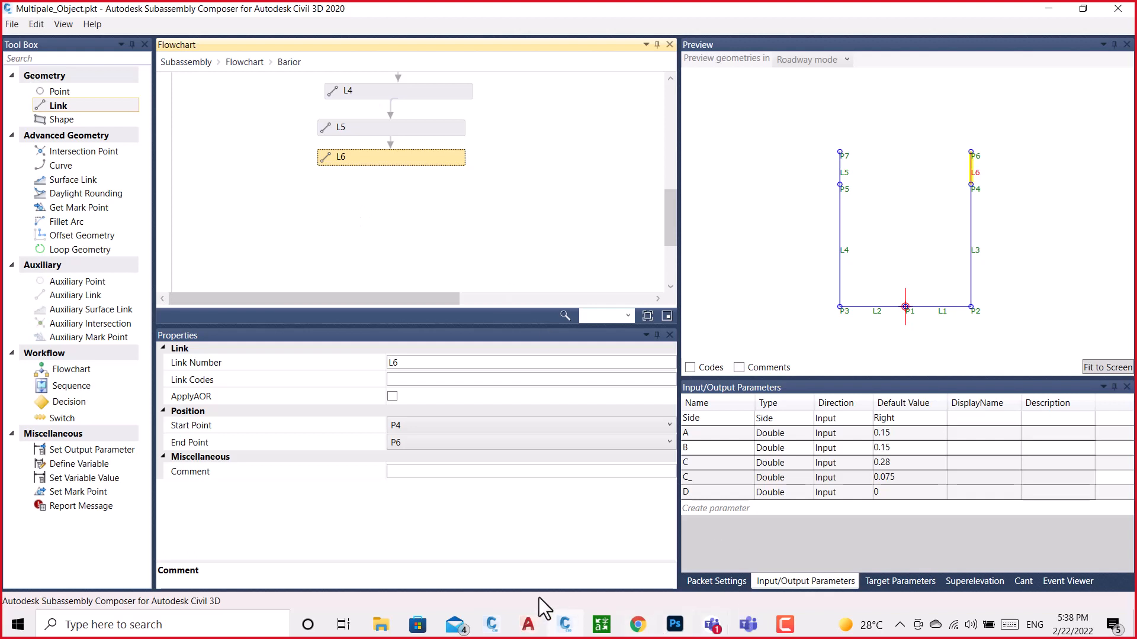
mouse_move(572, 634)
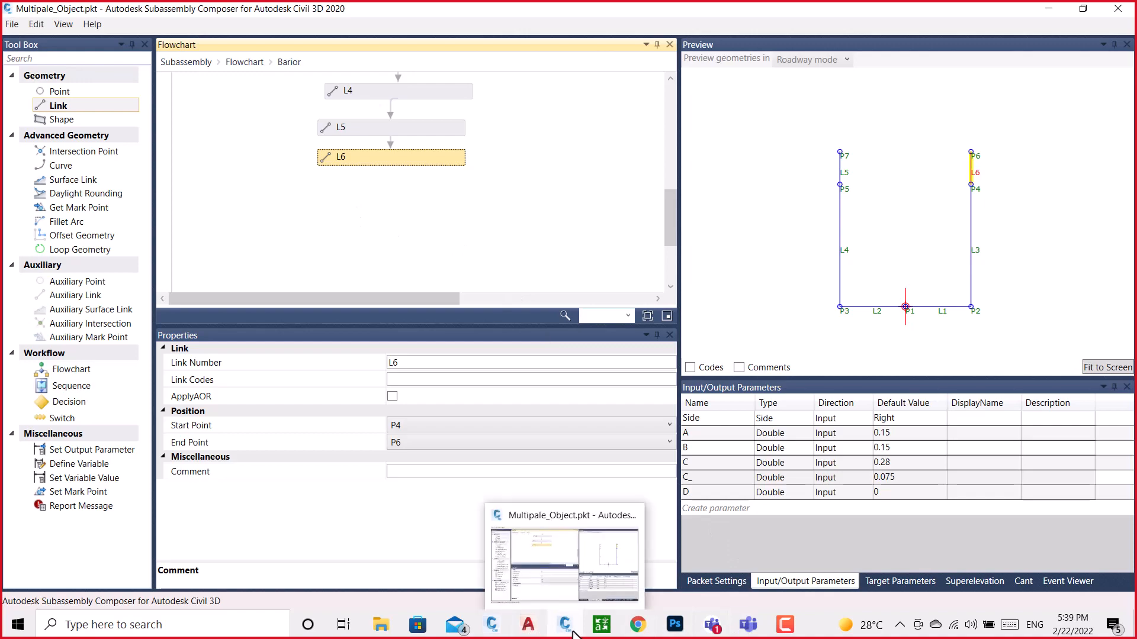
left_click(567, 629)
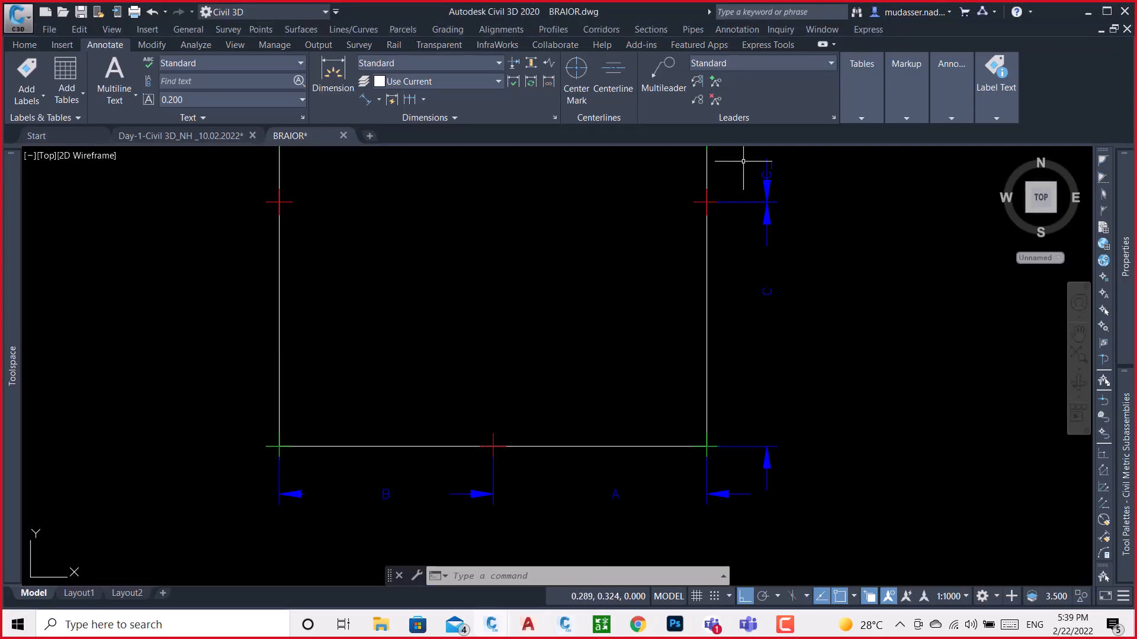
Select the second green point above the lower corner of the barrier's right-hand curve and inspect its X position
middle_click_drag(580, 257, 592, 418)
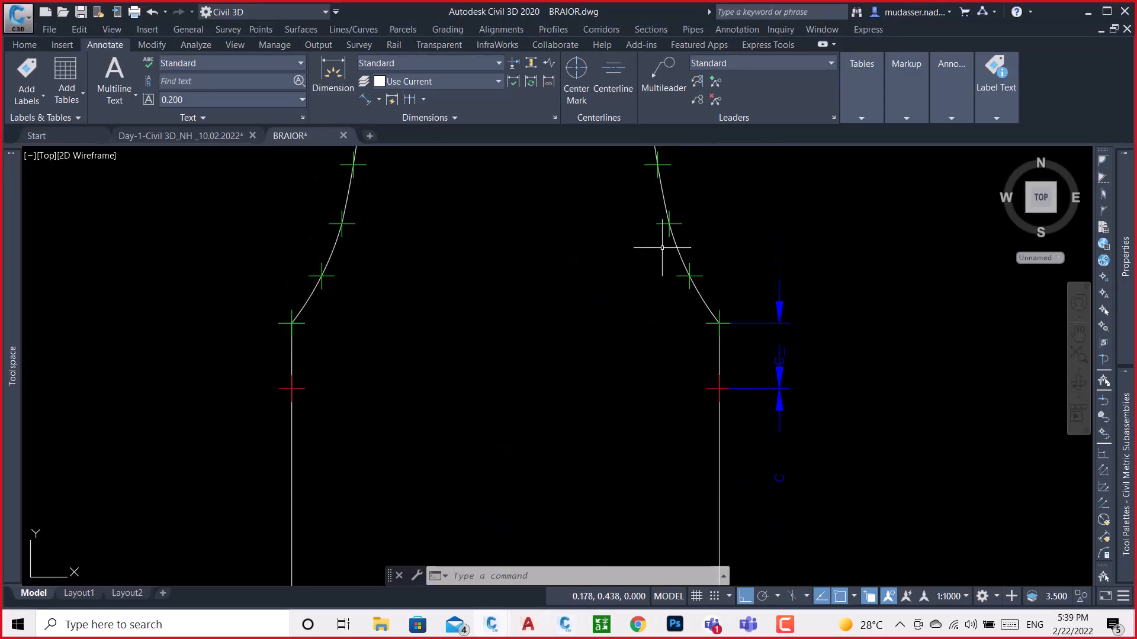
scroll(671, 218, "up", 2)
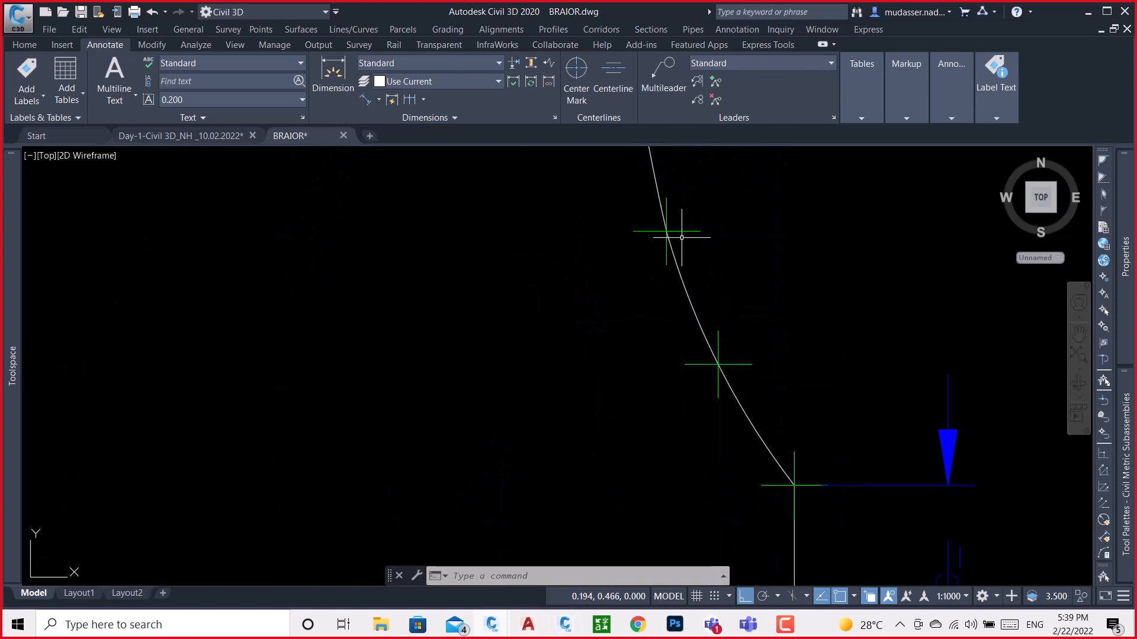
scroll(704, 255, "down", 3)
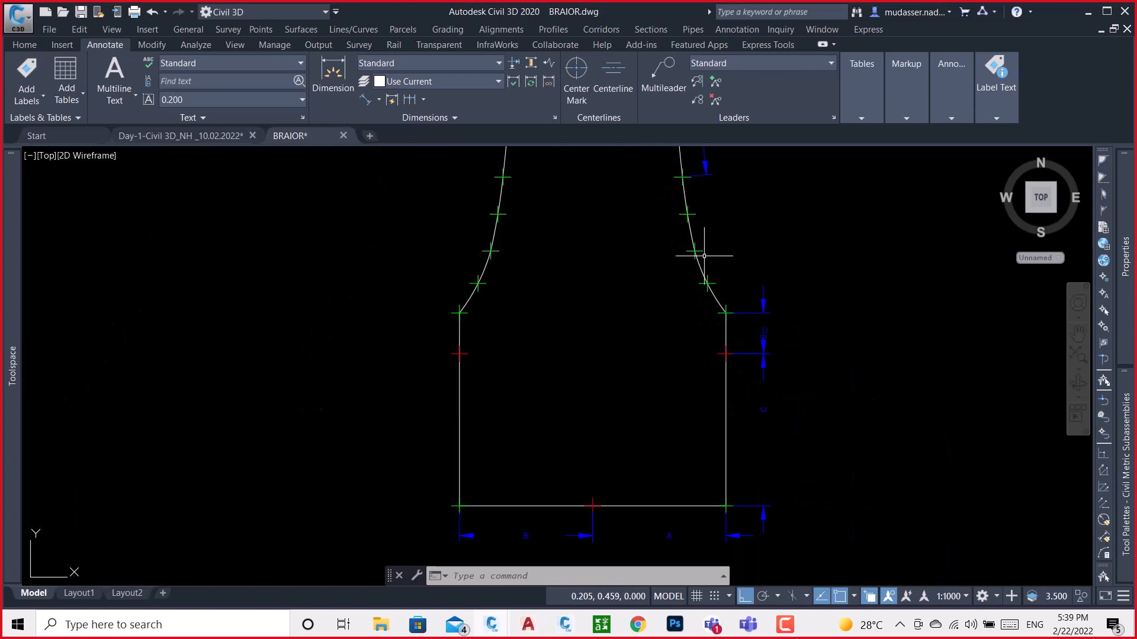
scroll(594, 513, "up", 2)
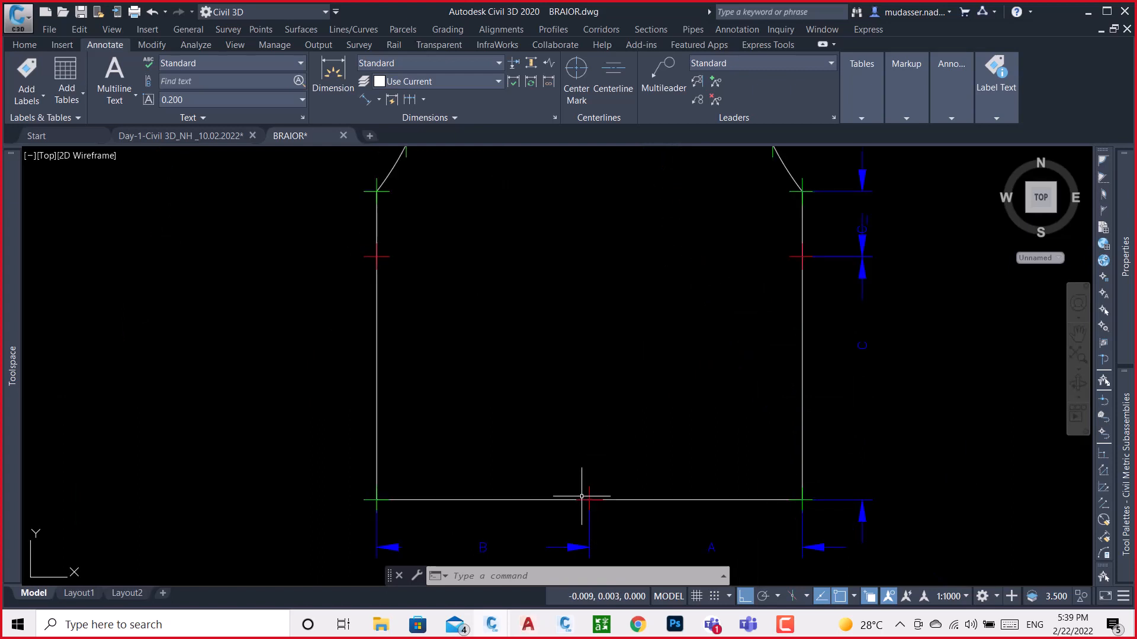
middle_click_drag(673, 261, 576, 469)
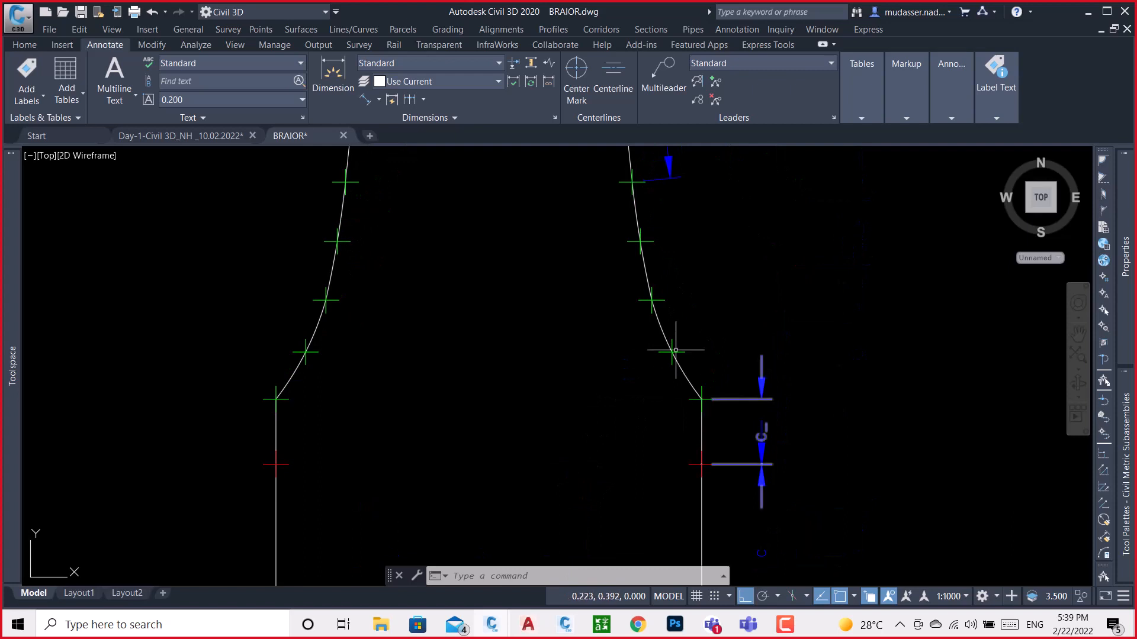
left_click(655, 298)
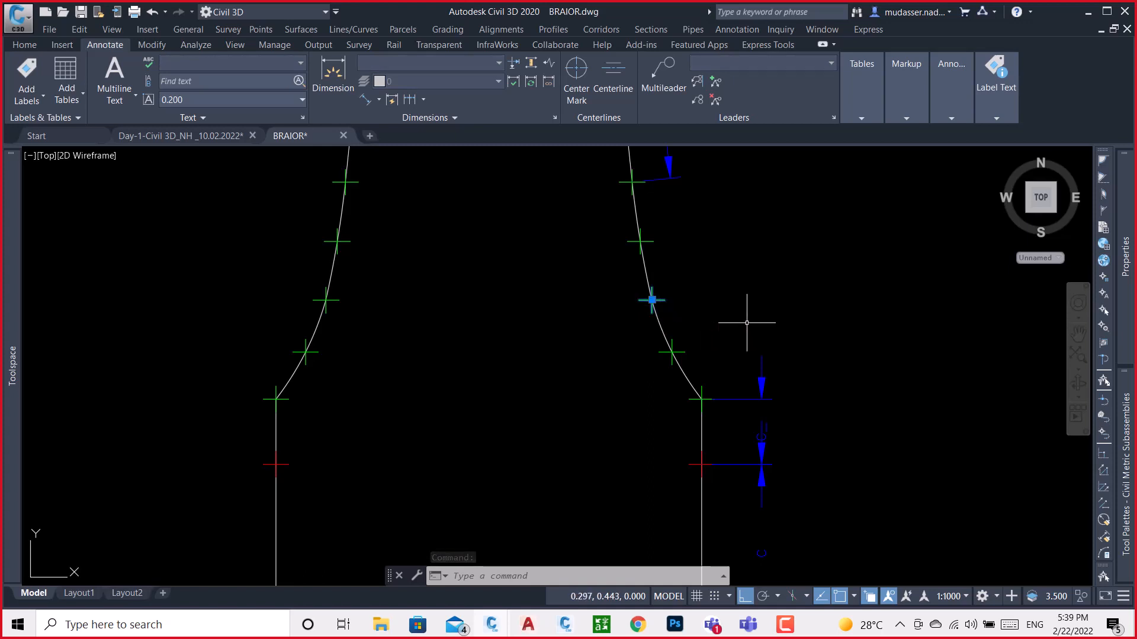
key("Escape")
key("Escape")
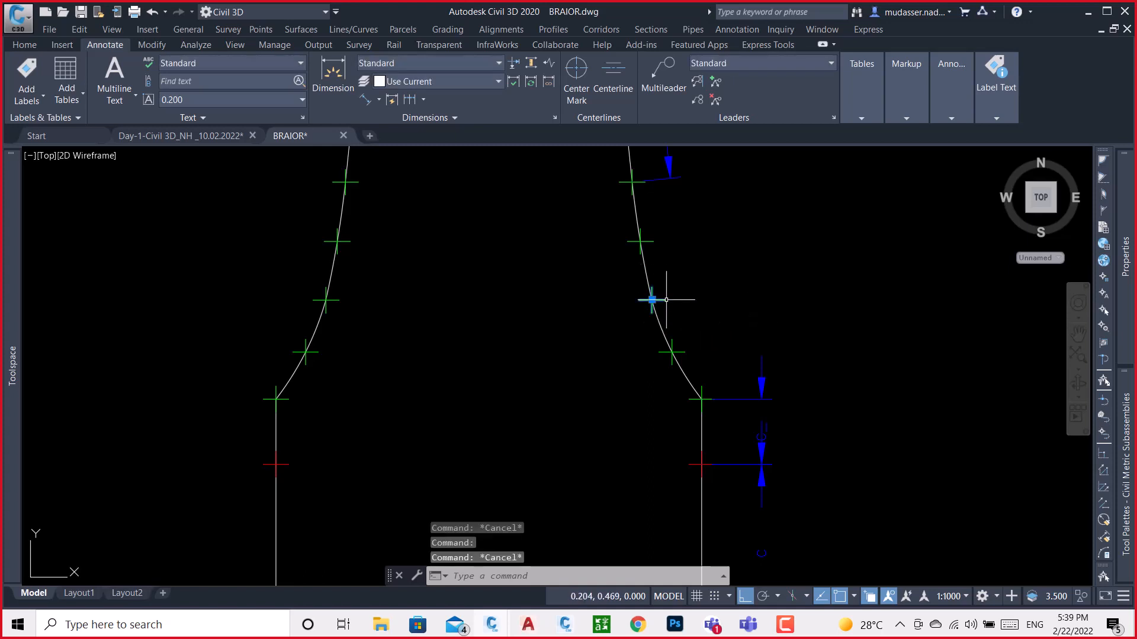
left_click(653, 299)
mouse_move(1124, 287)
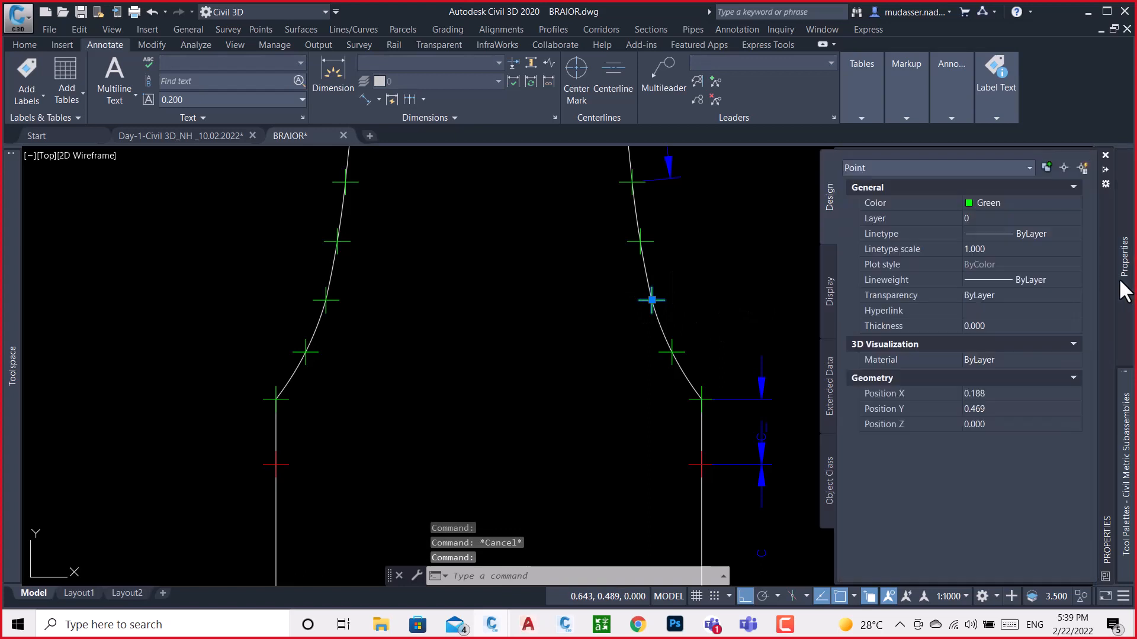
left_click(989, 395)
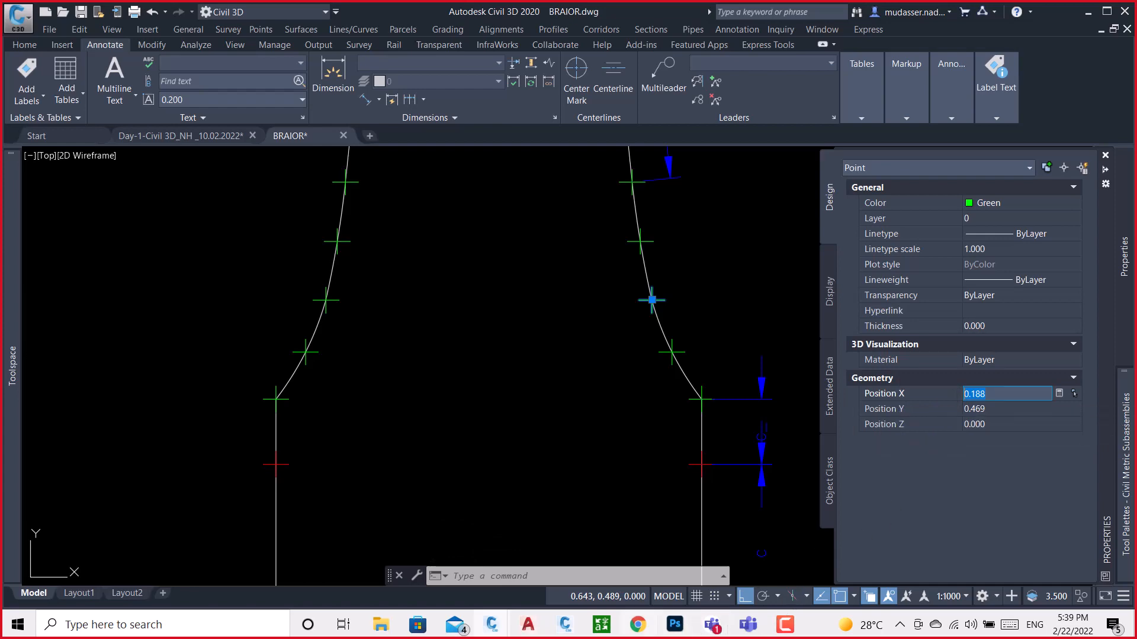
In Subassembly Composer, add a point after L6 in the flowchart, measured from P1 with a Delta X of 0.188
left_click(565, 624)
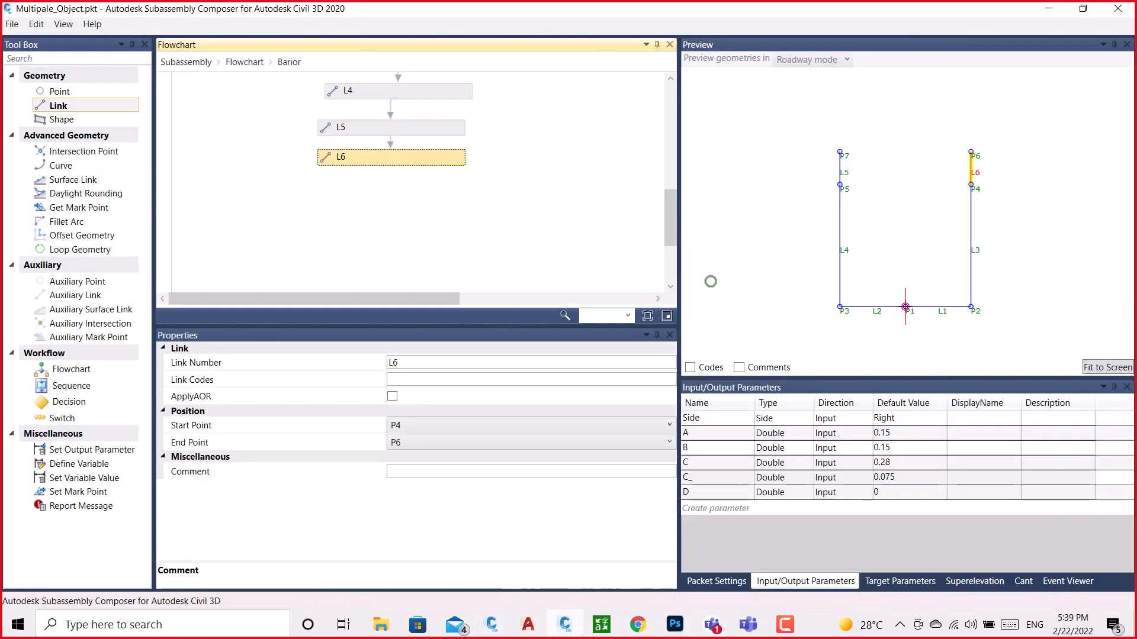
scroll(897, 269, "down", 2)
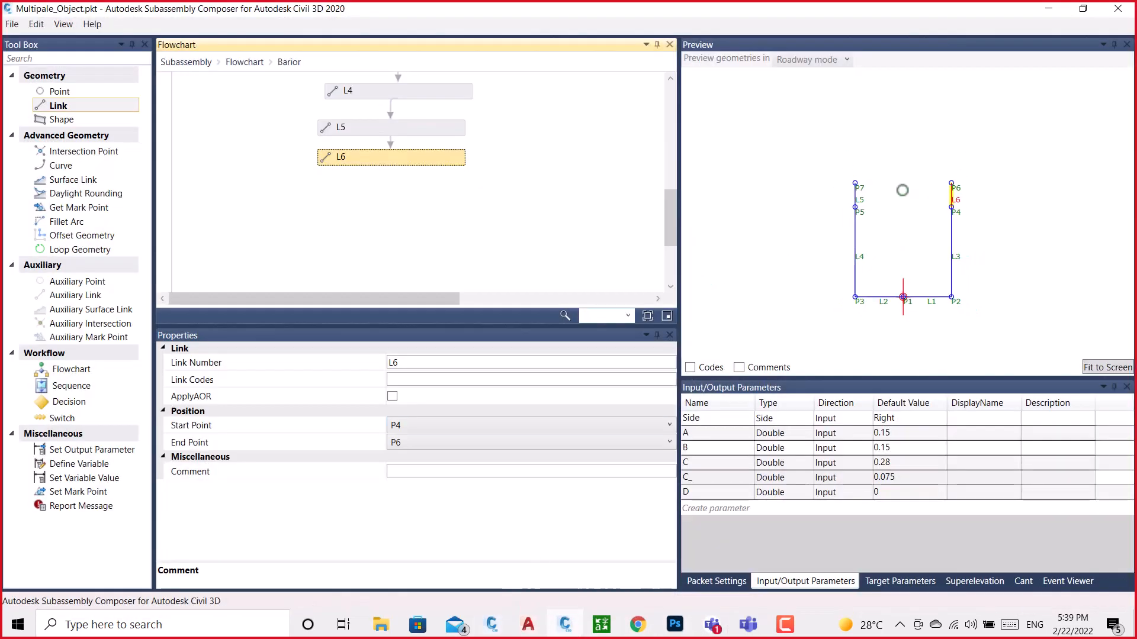
scroll(386, 213, "up", 2)
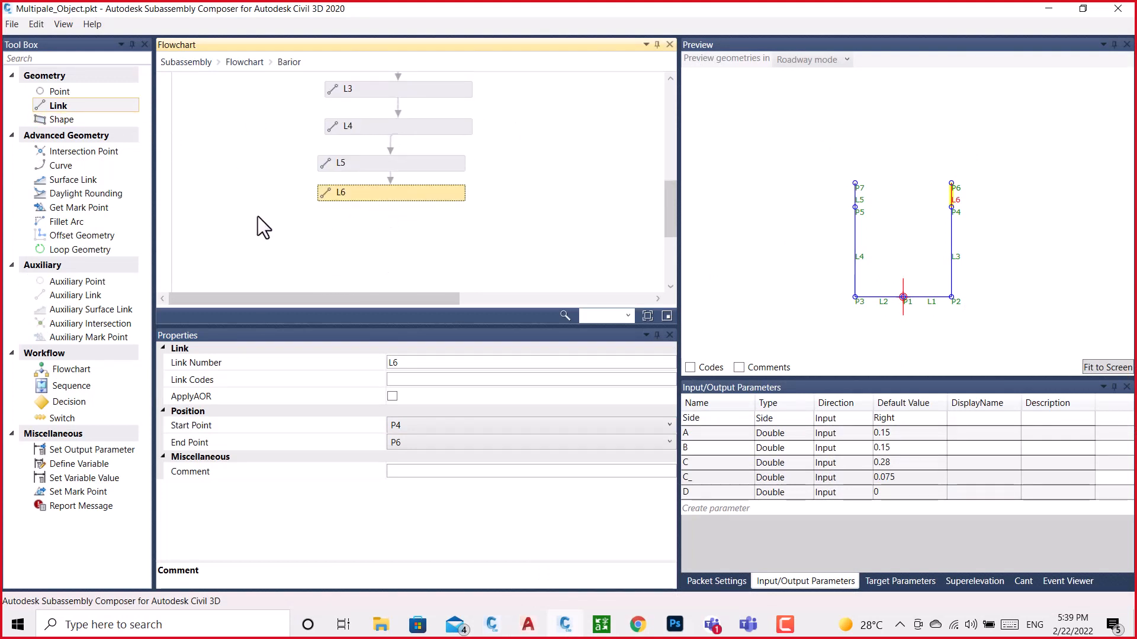
left_click(60, 92)
left_click_drag(58, 94, 387, 231)
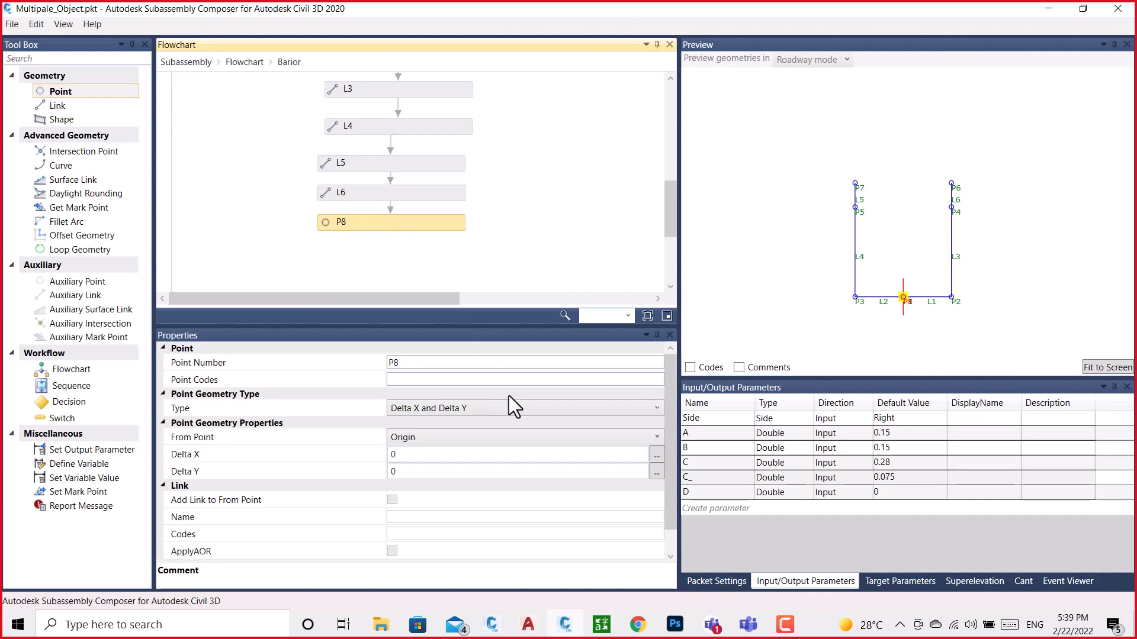
left_click(463, 439)
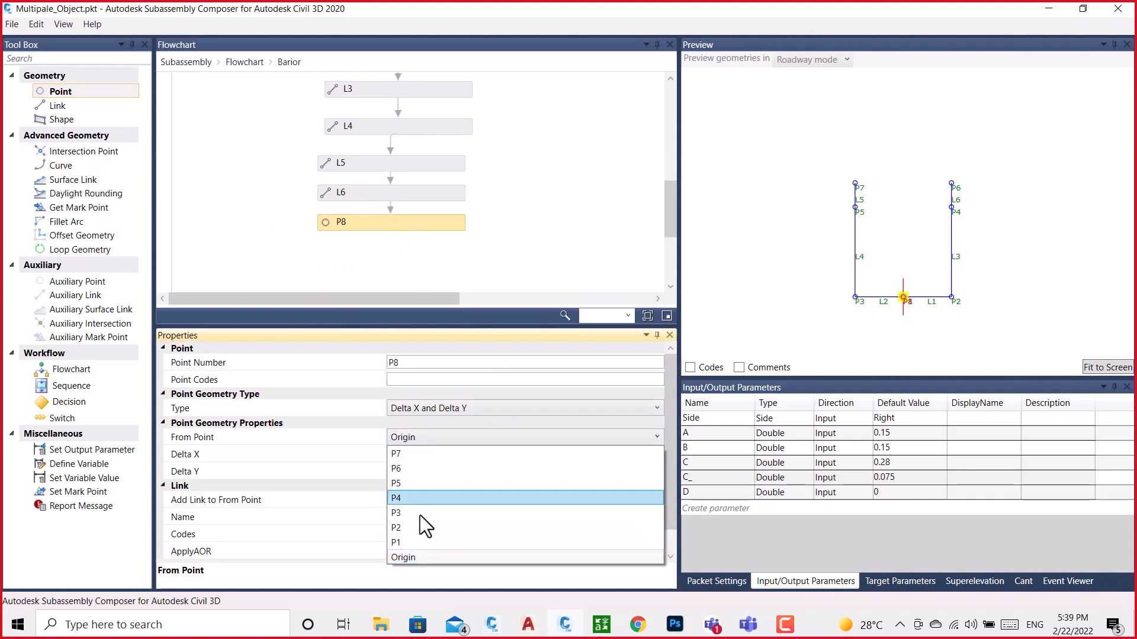
left_click(403, 542)
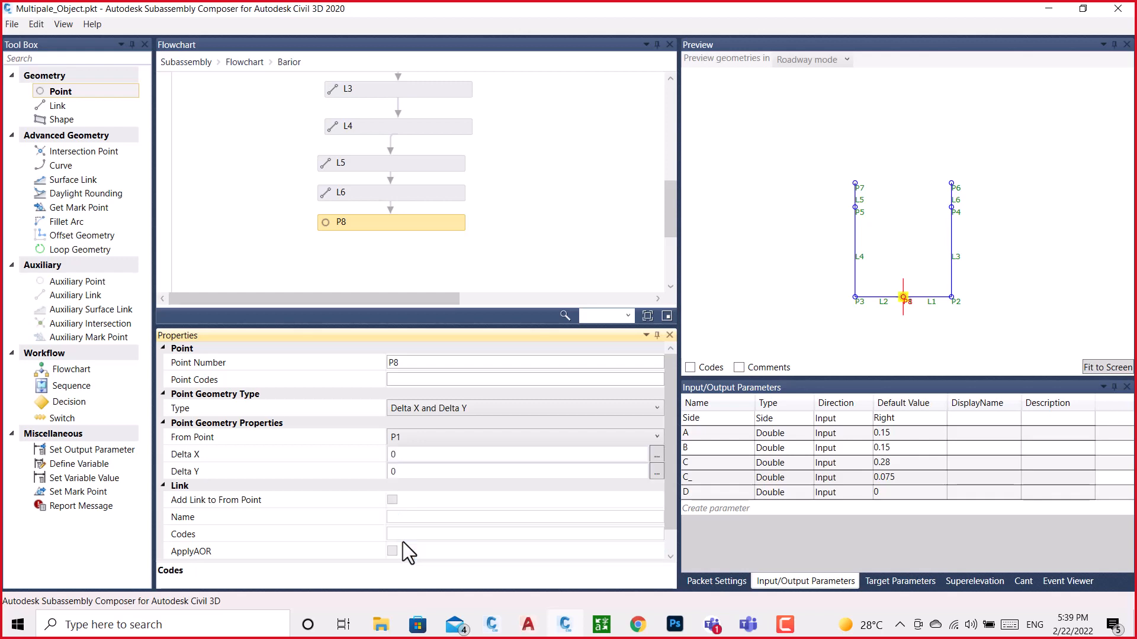
left_click(413, 454)
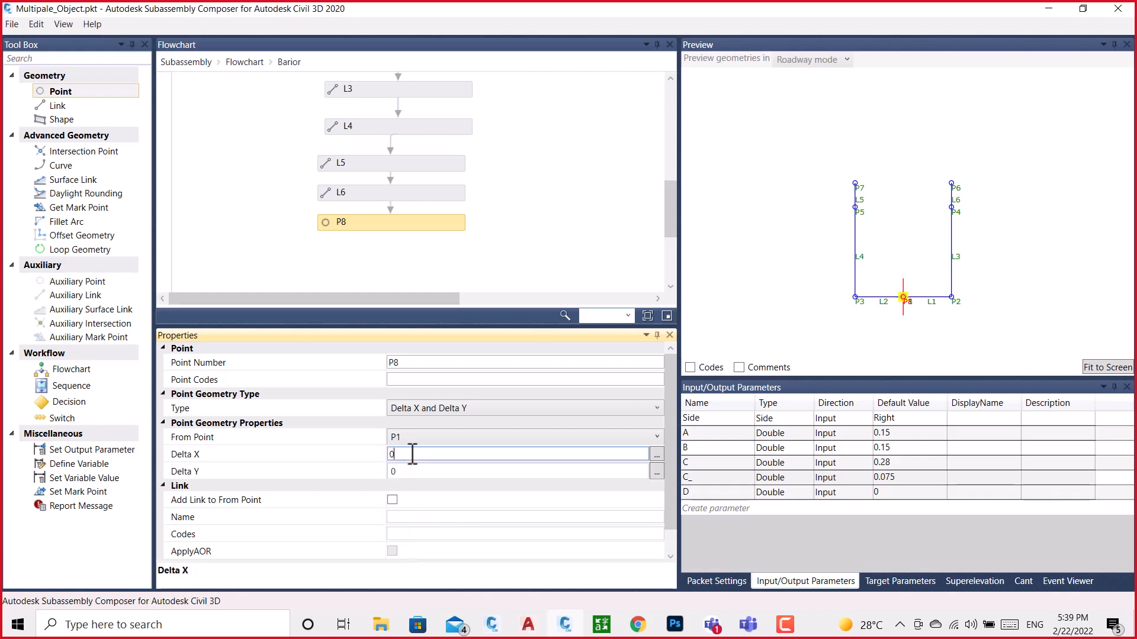
type("0.188")
Look up the curve point's Y position in the BRAIOR drawing and set P8's Delta Y to 0.469 in Subassembly Composer
left_click(492, 625)
left_click(557, 579)
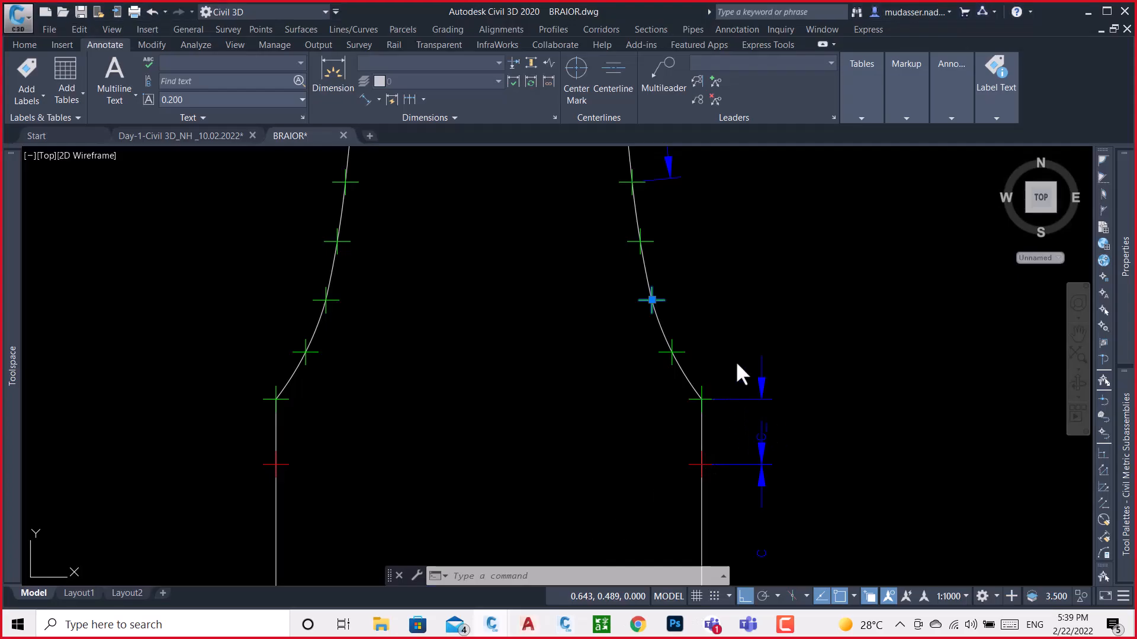
mouse_move(1126, 278)
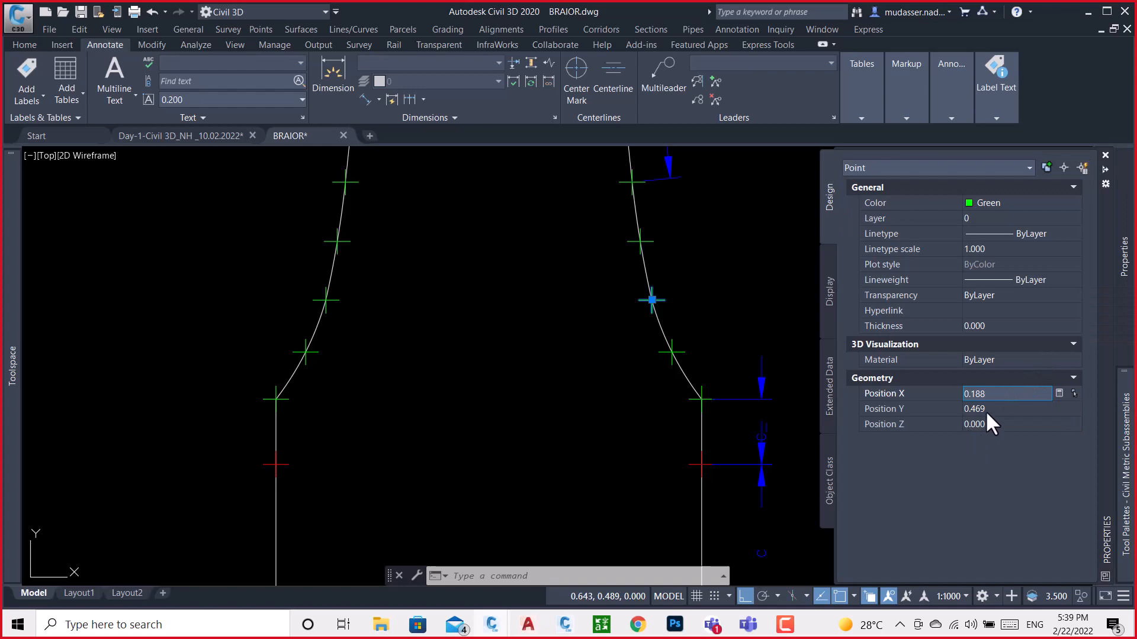
left_click(986, 410)
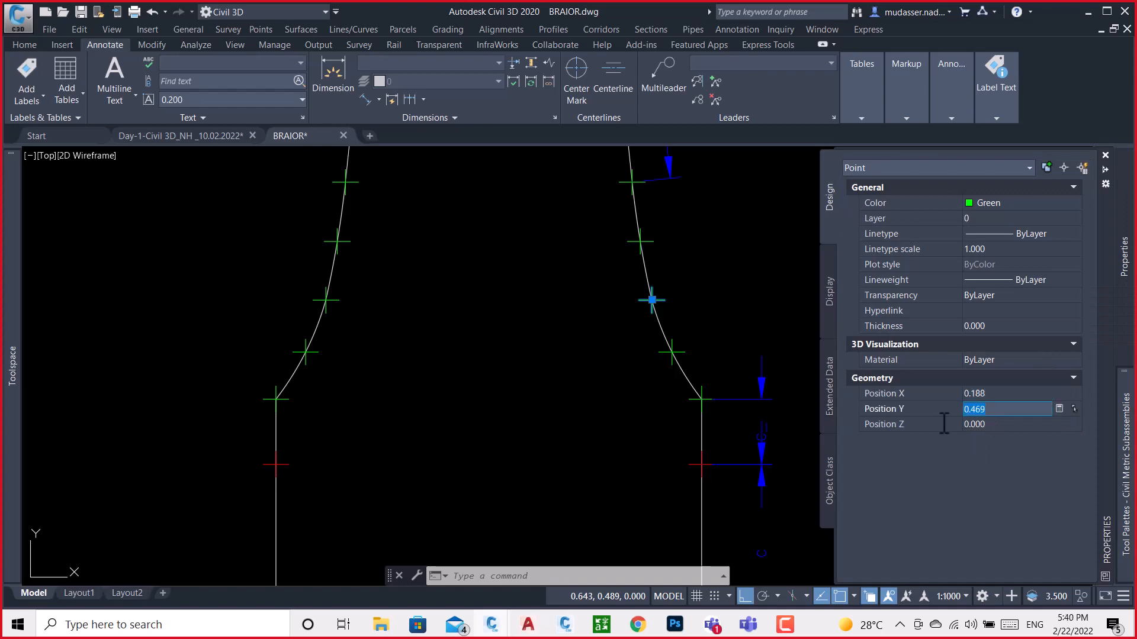
left_click(568, 626)
left_click(416, 471)
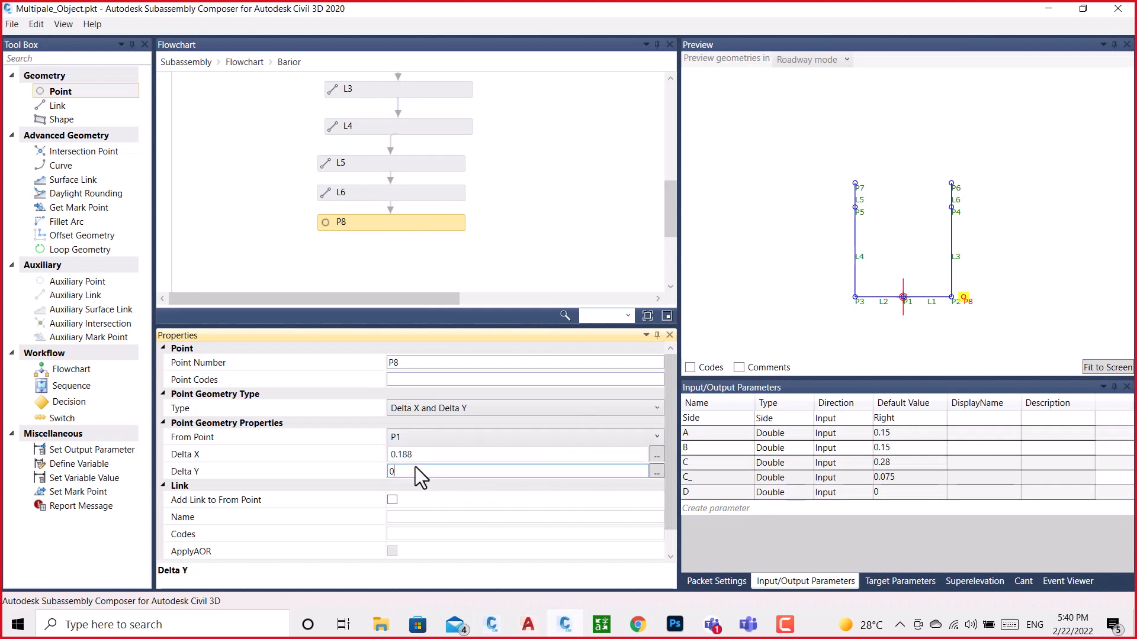
double_click(417, 471)
type("0.463")
left_click(568, 256)
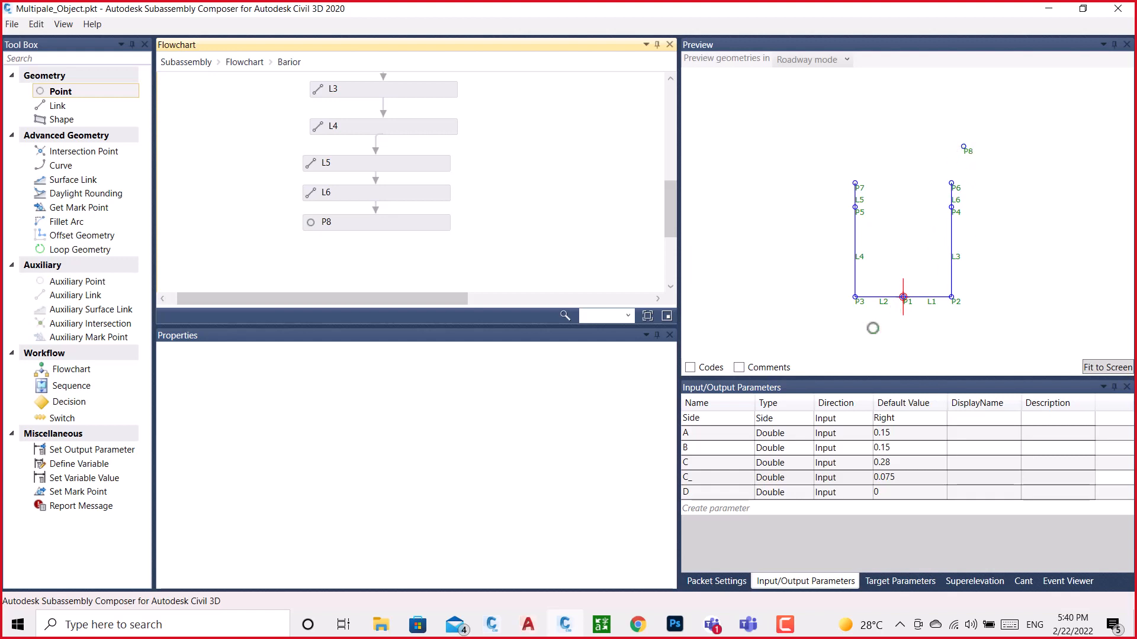
Return to the BRAIOR drawing in Civil 3D and reselect the same right-hand curve point to check its location relative to the base
mouse_move(497, 625)
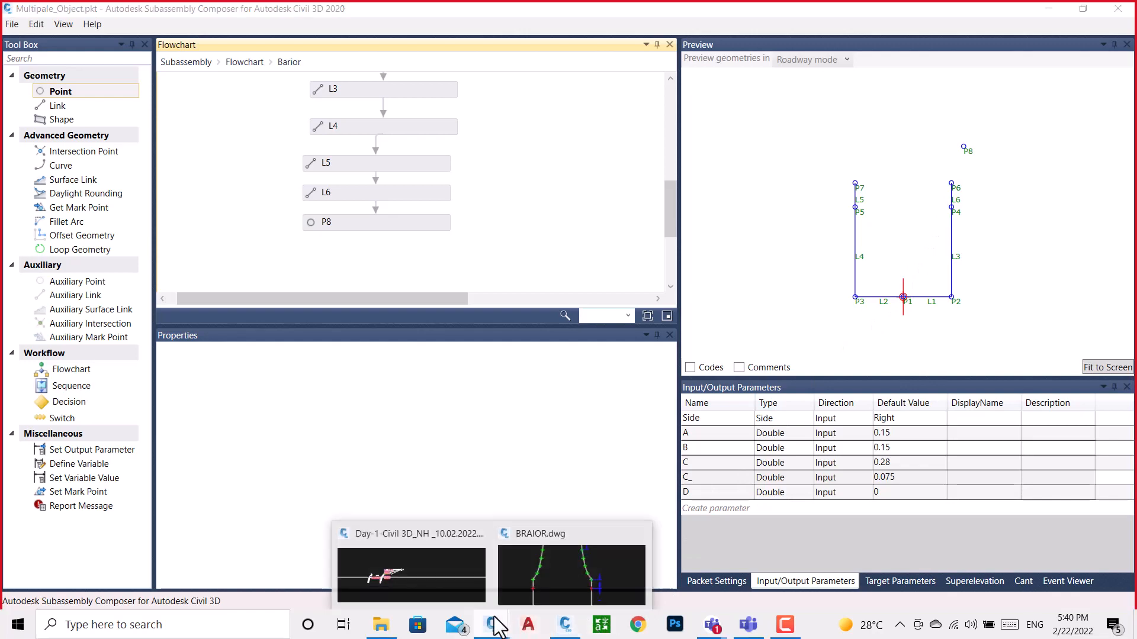
left_click(521, 586)
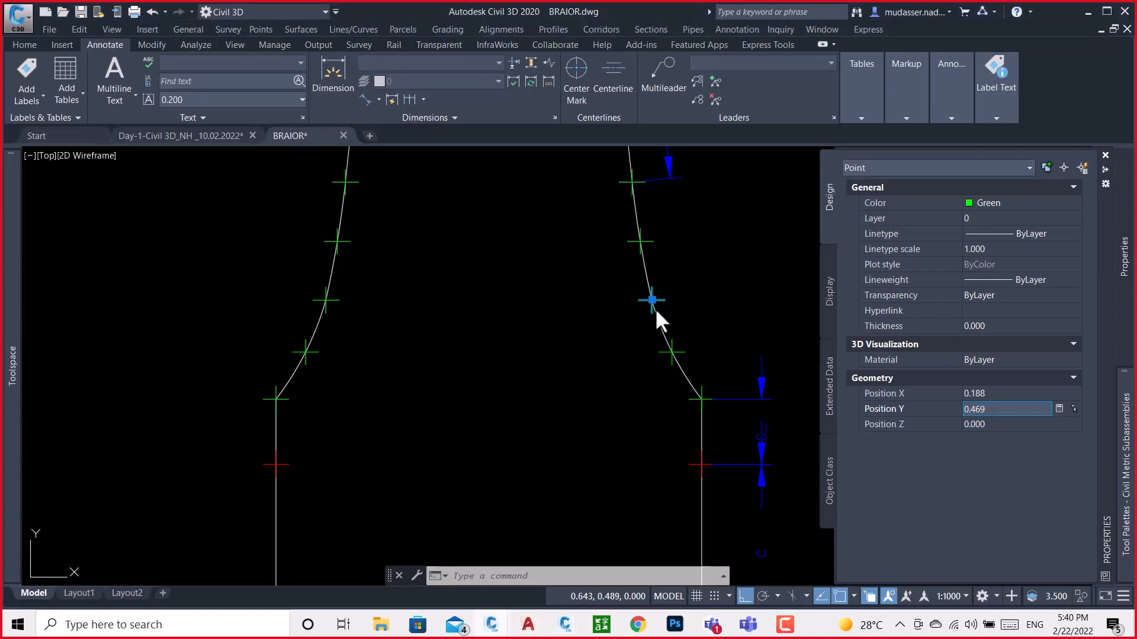
scroll(666, 265, "down", 4)
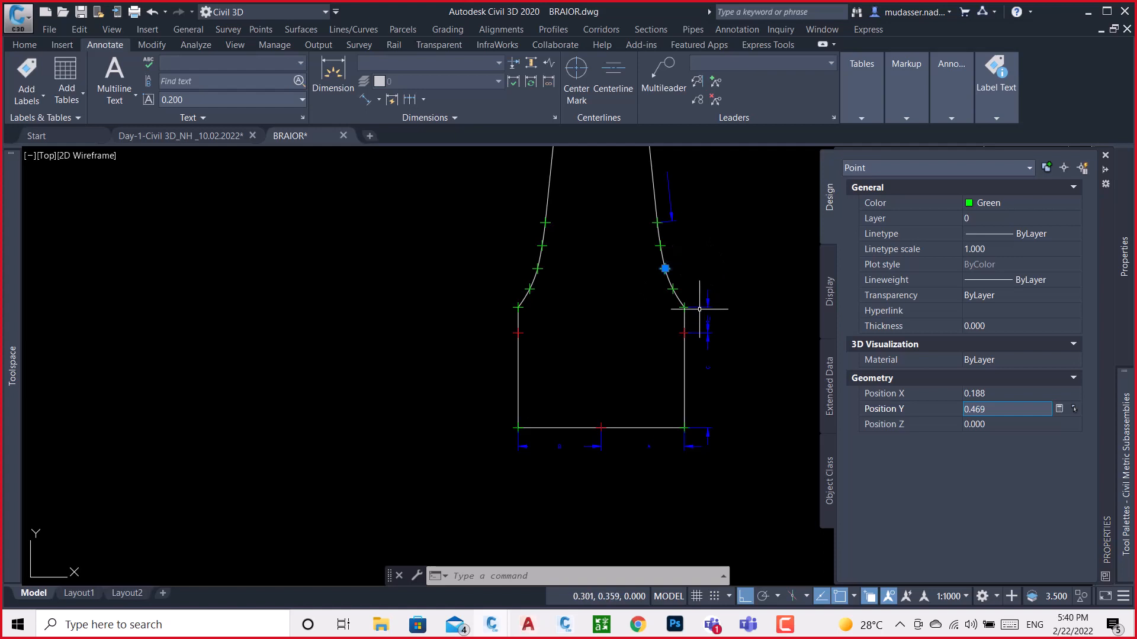
key("Escape")
key("ctrl+1")
scroll(660, 299, "up", 4)
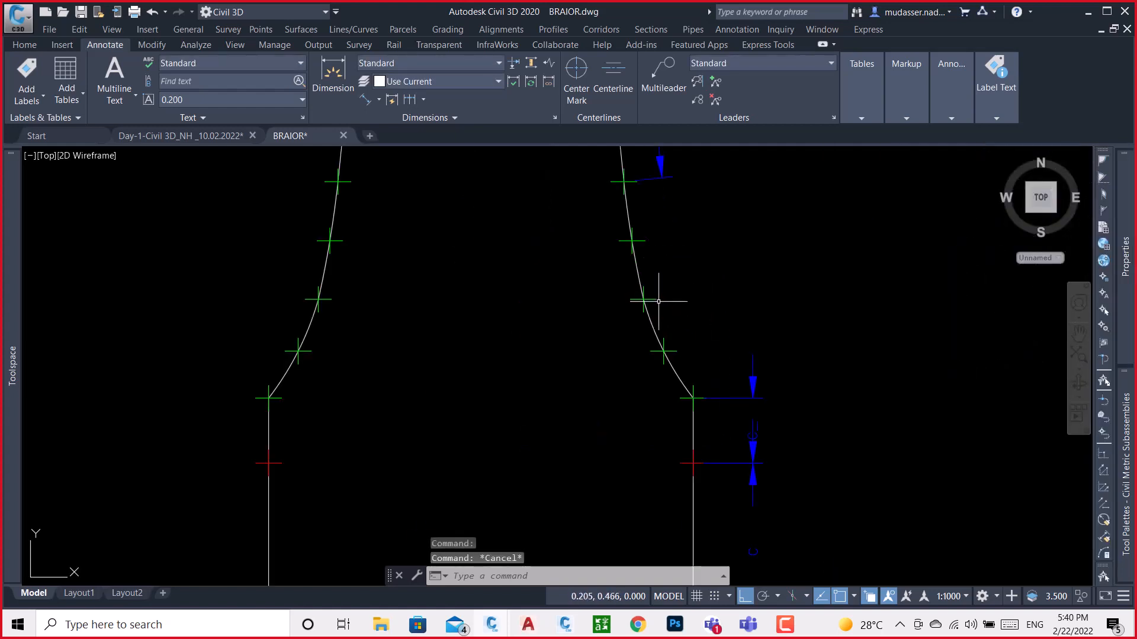
left_click(643, 299)
scroll(665, 278, "down", 4)
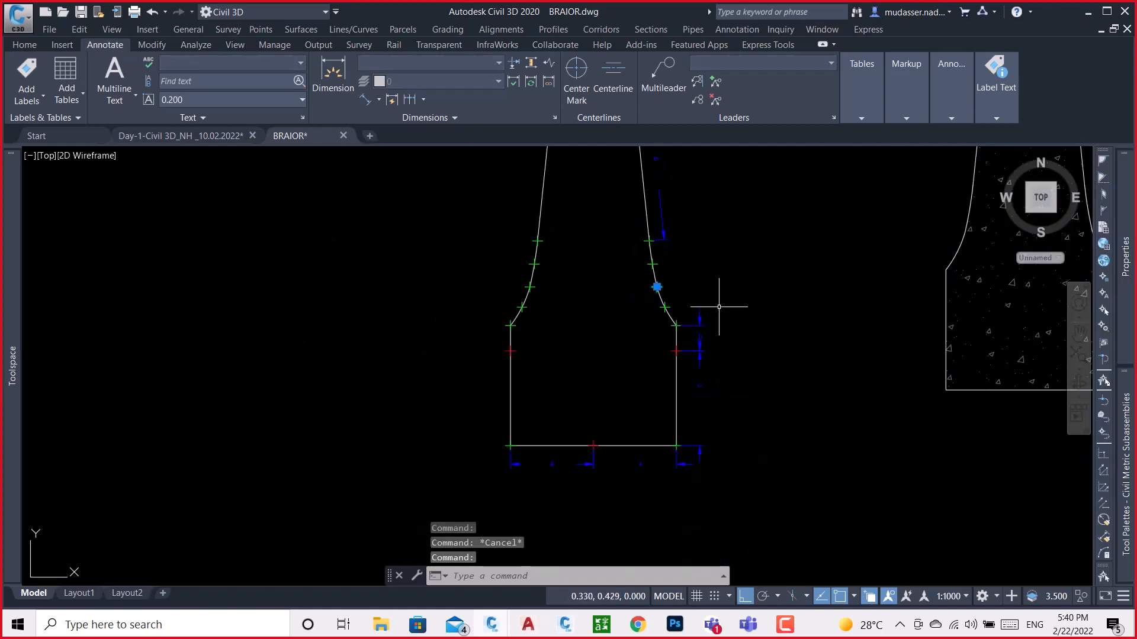
mouse_move(1130, 292)
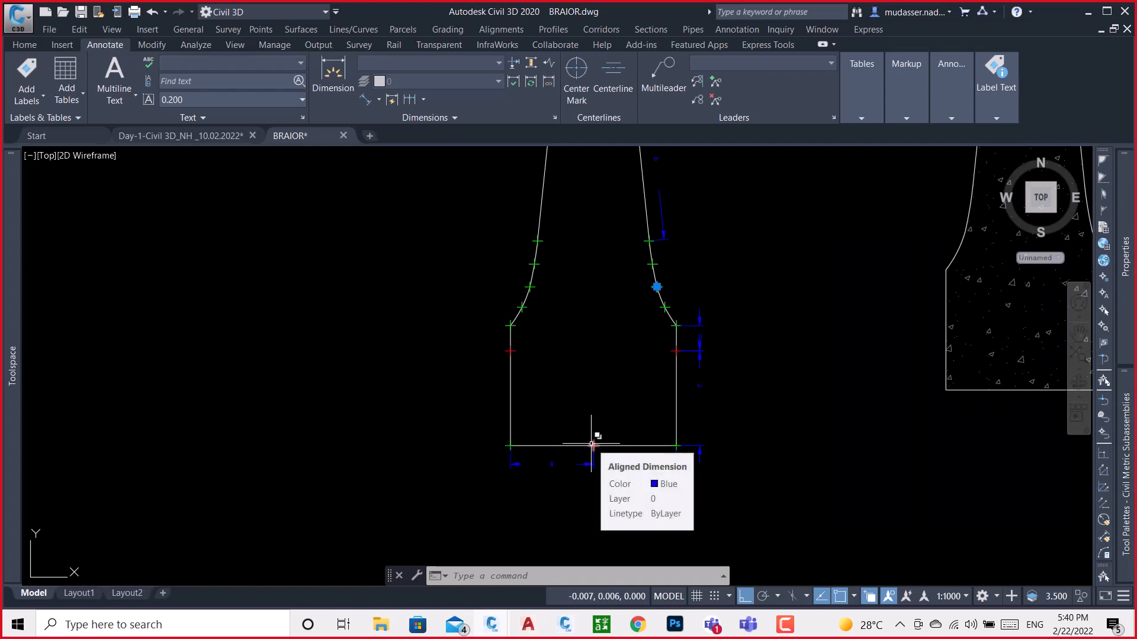
Clear the point selection and examine the red midpoint on the barrier's base as the coordinate reference
key("Escape")
scroll(592, 444, "up", 6)
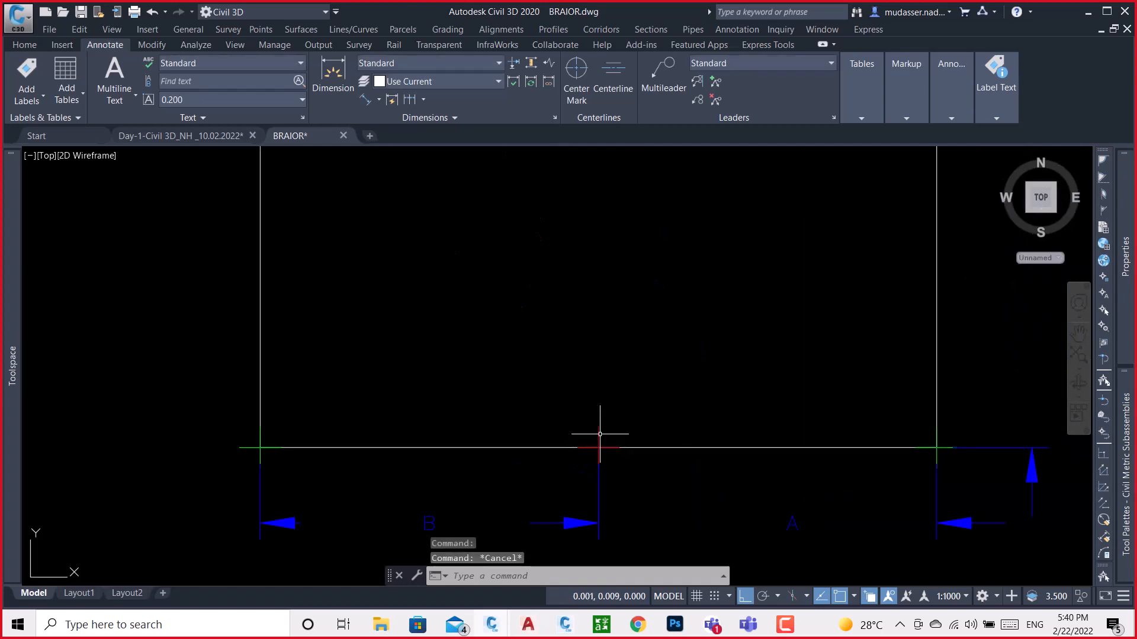
left_click(600, 433)
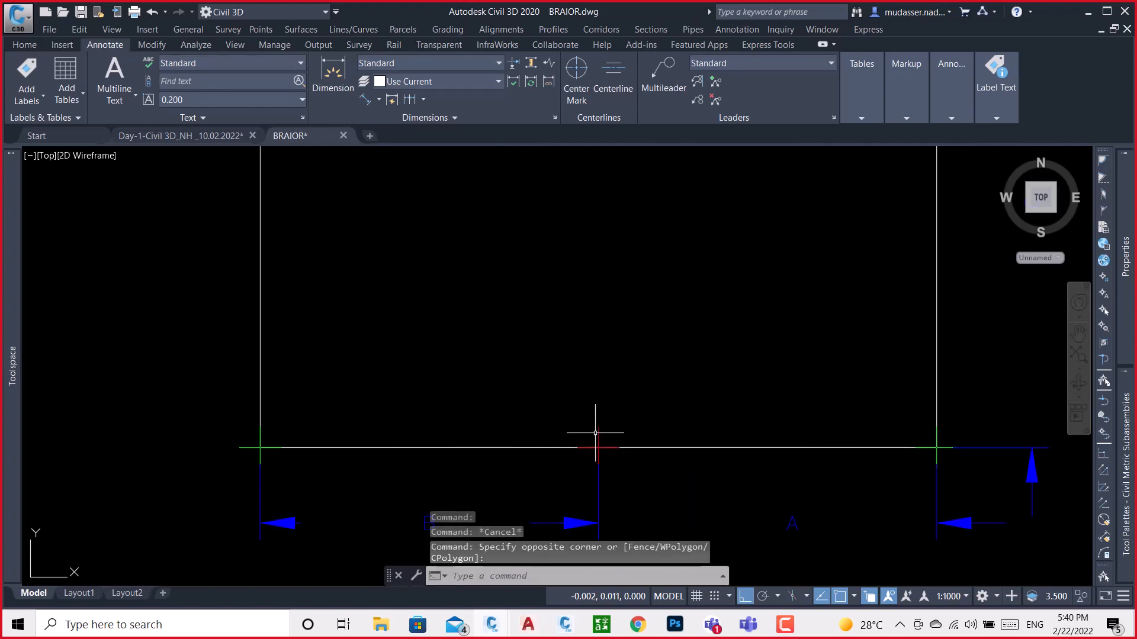
left_click(599, 439)
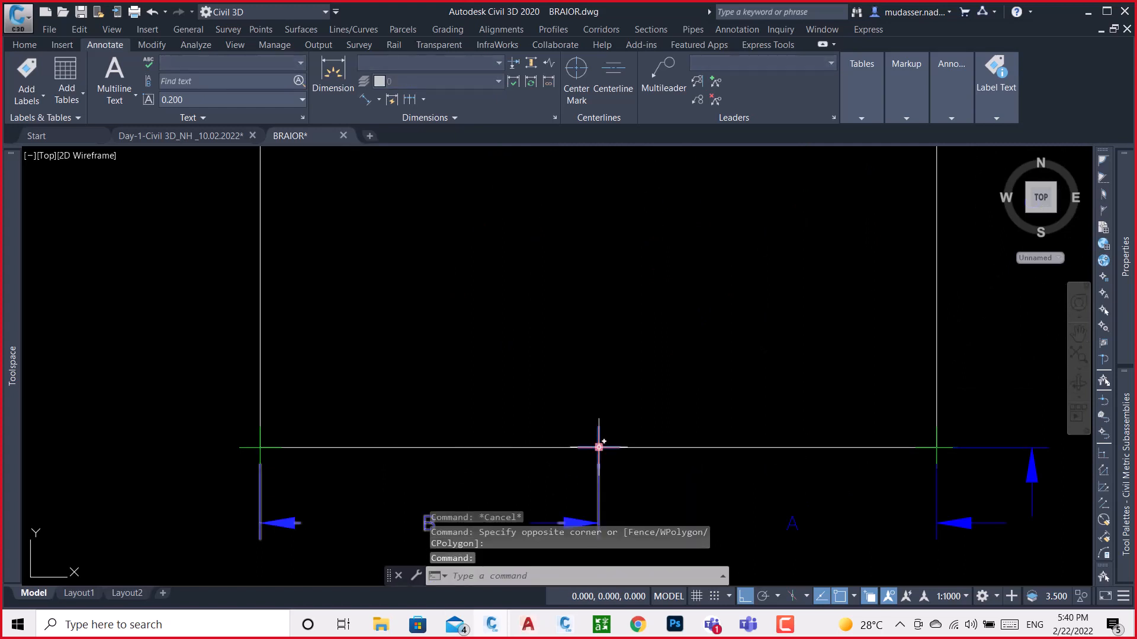
key("Escape")
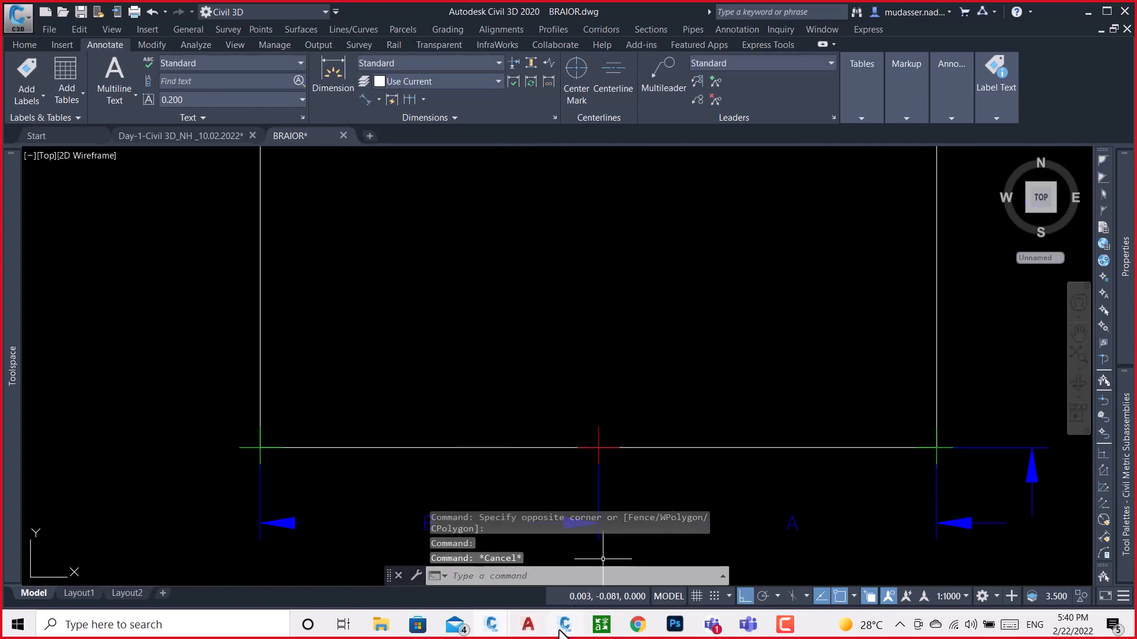
In Subassembly Composer, try Origin as P8's From Point, and restore P1 as the reference
left_click(562, 630)
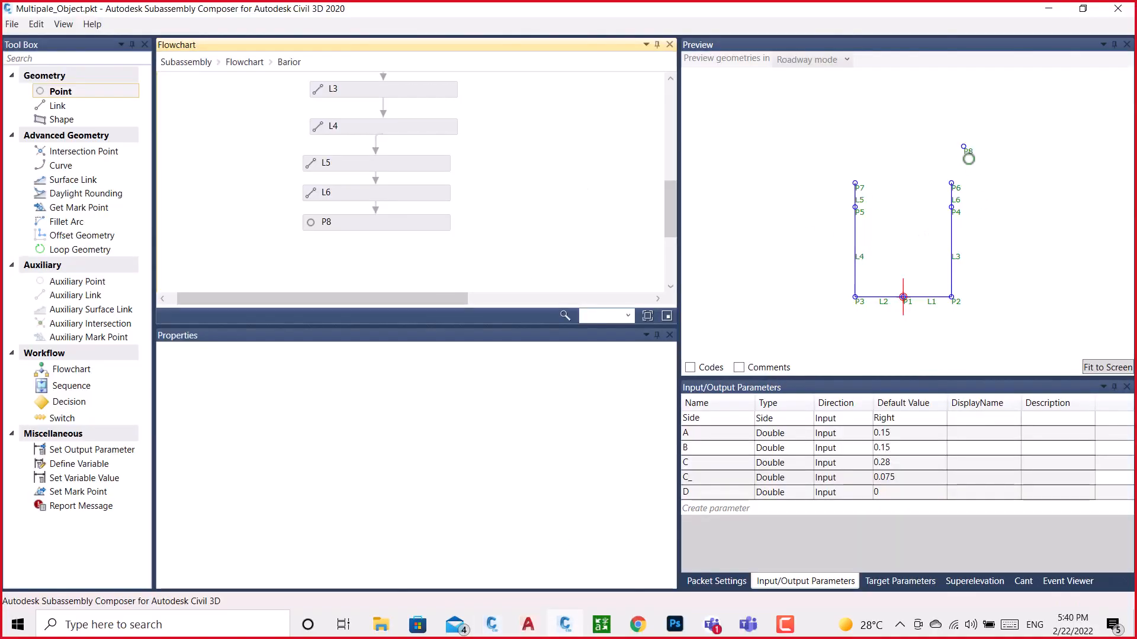
left_click(392, 224)
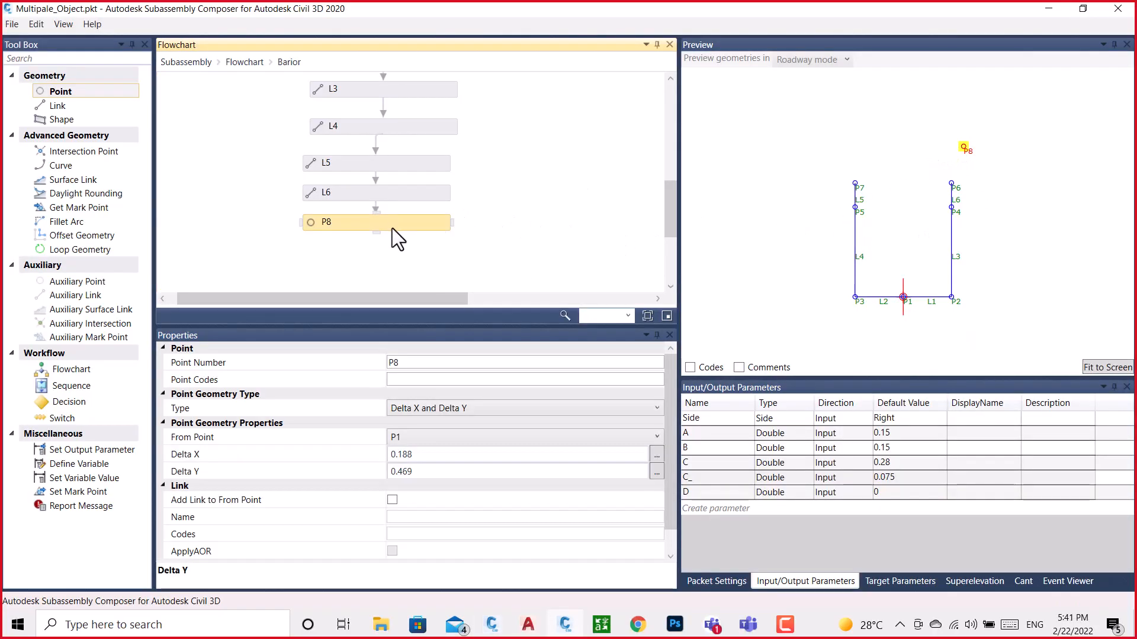
left_click(434, 442)
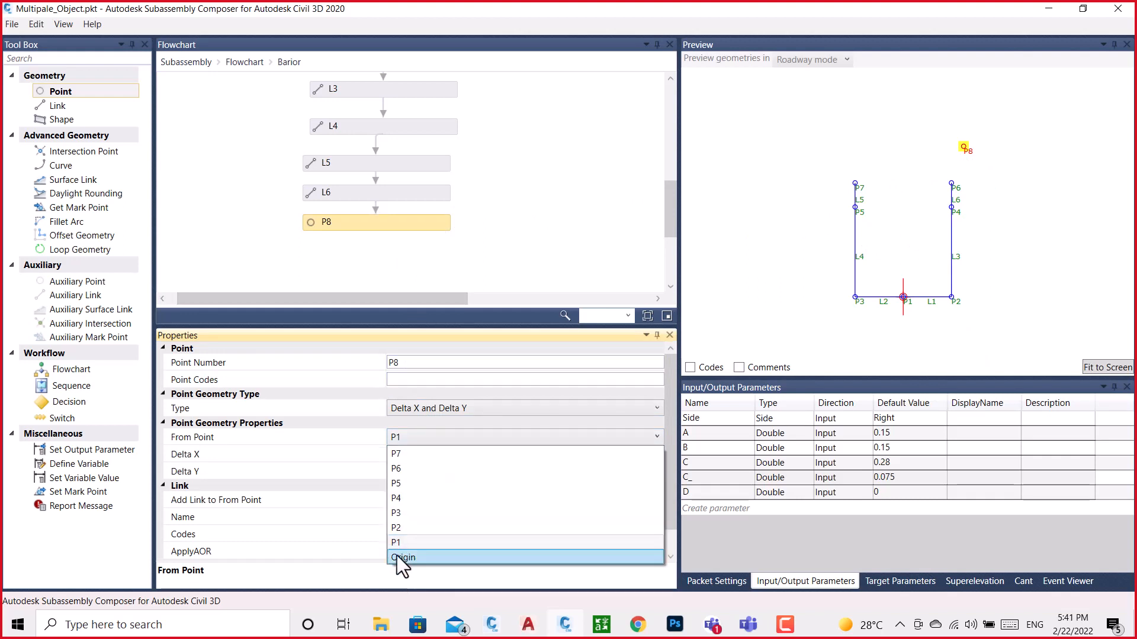
left_click(396, 555)
left_click(408, 439)
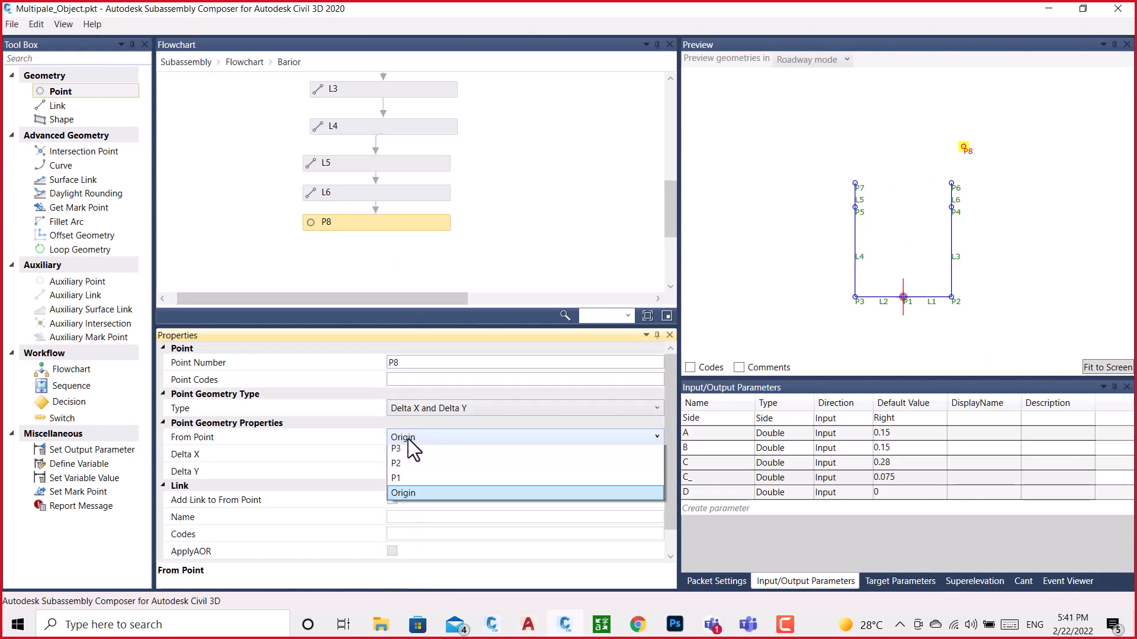
left_click(407, 547)
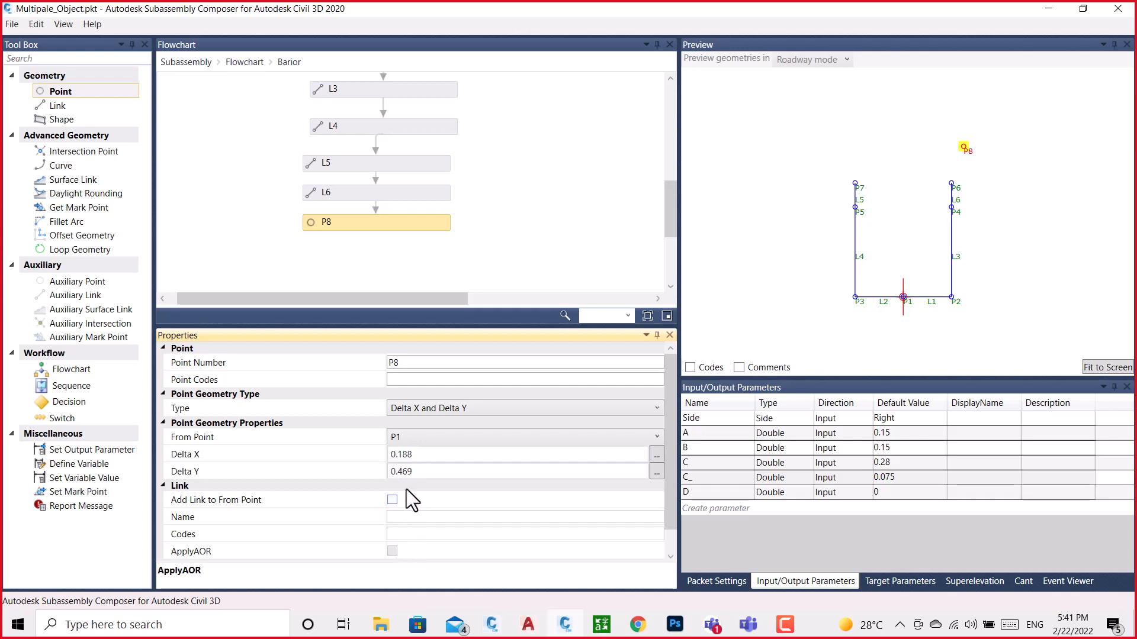
left_click(415, 455)
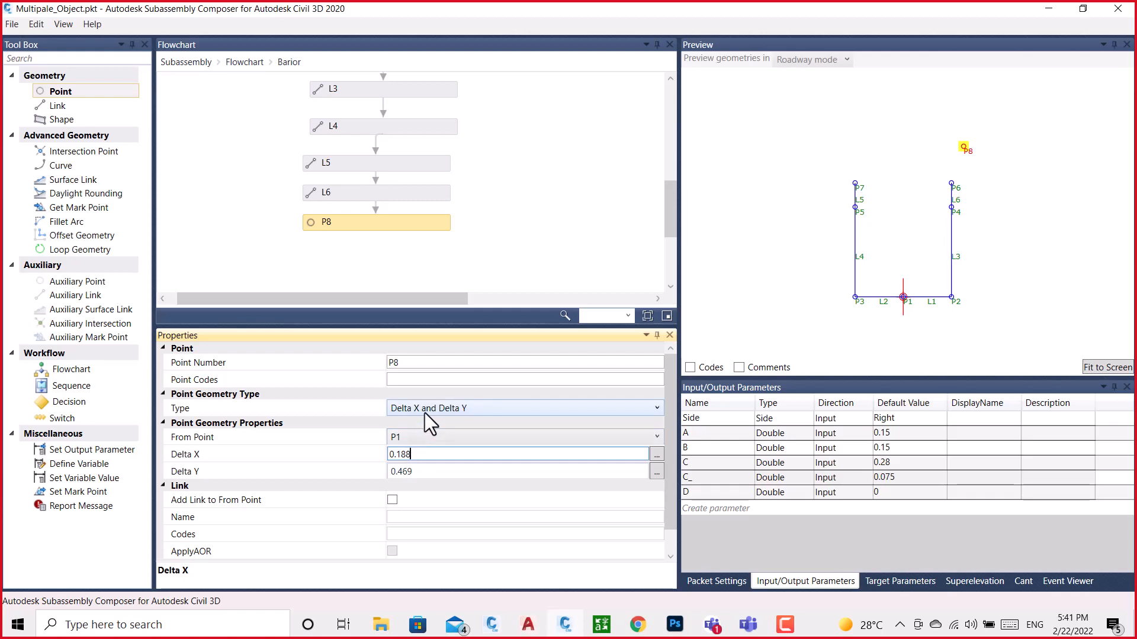
Return to the BRAIOR drawing in Civil 3D and examine the right-hand curve point and the position of an upper point on the left-hand curve
left_click(566, 626)
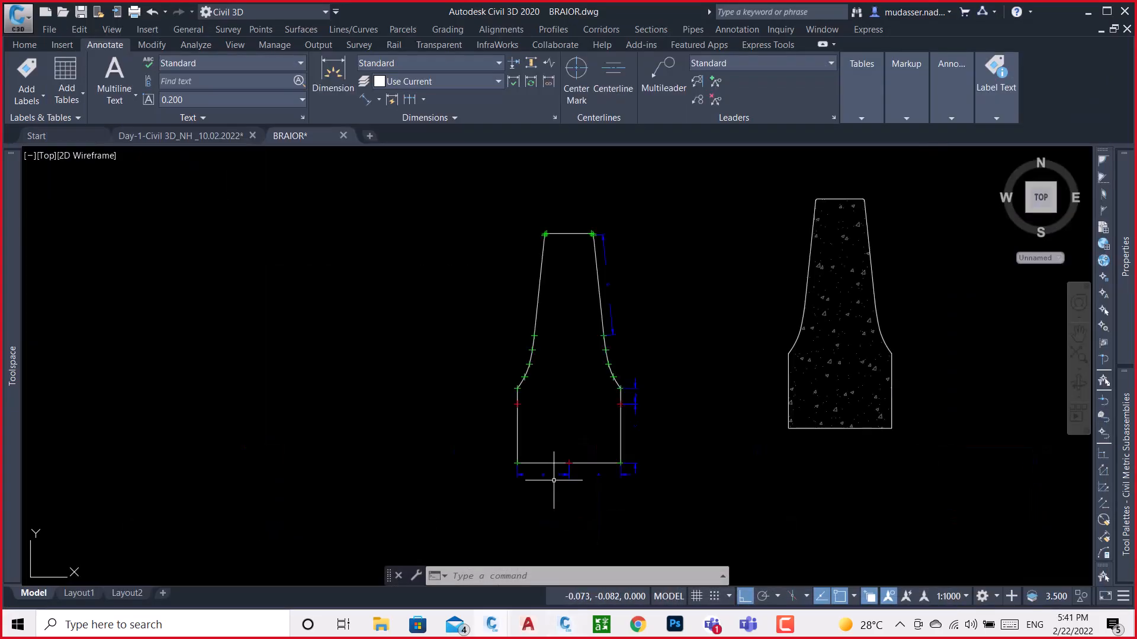
scroll(613, 388, "up", 4)
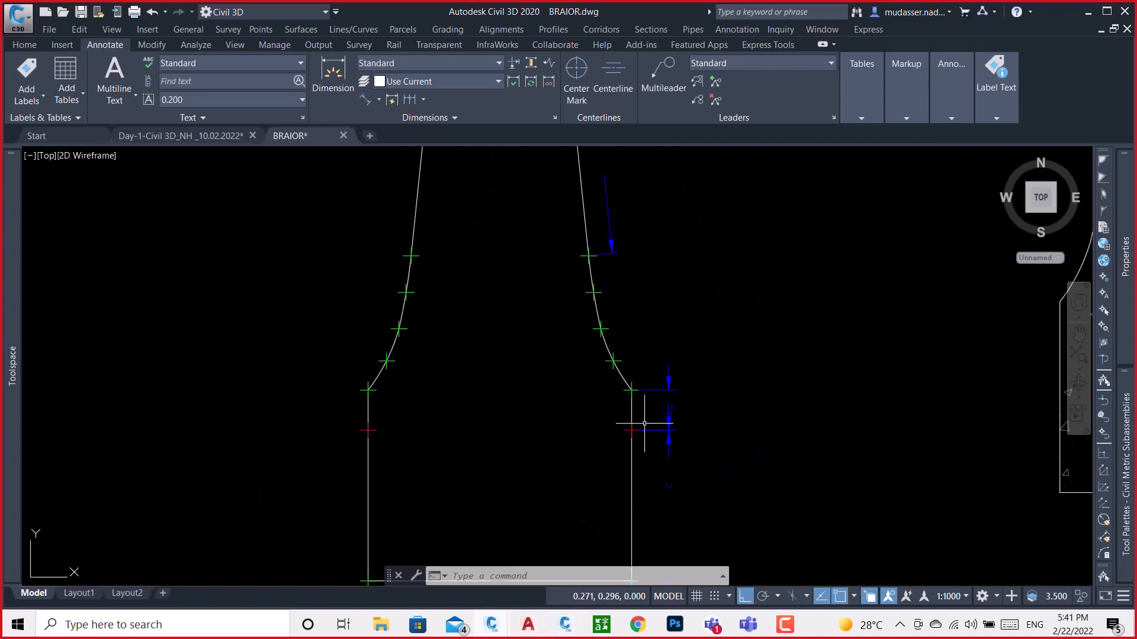
scroll(604, 324, "up", 4)
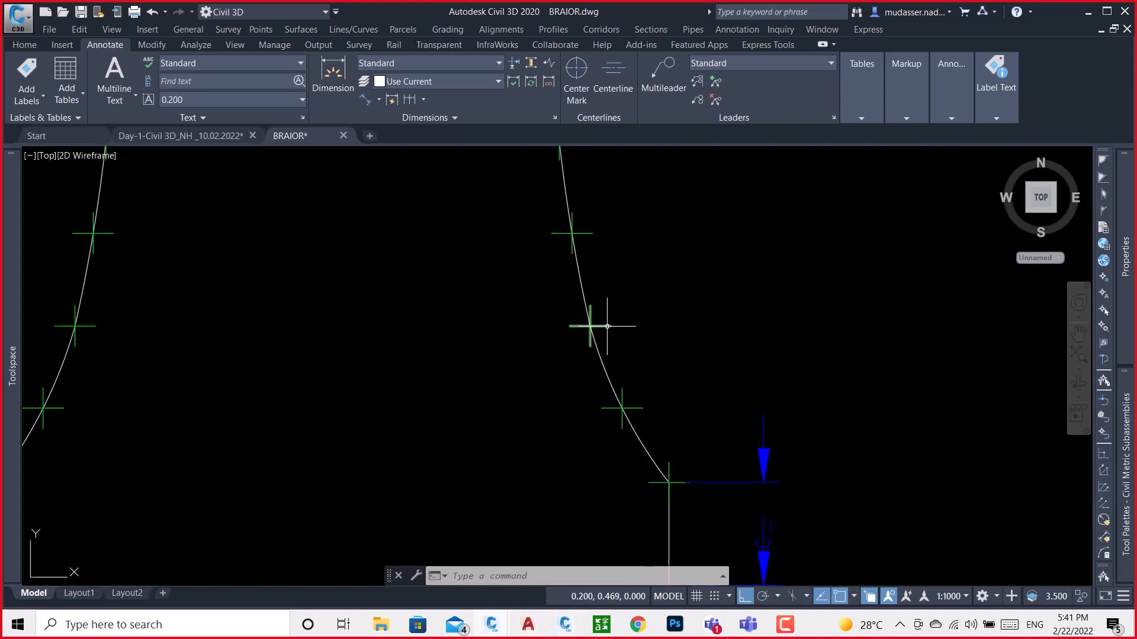
left_click(592, 326)
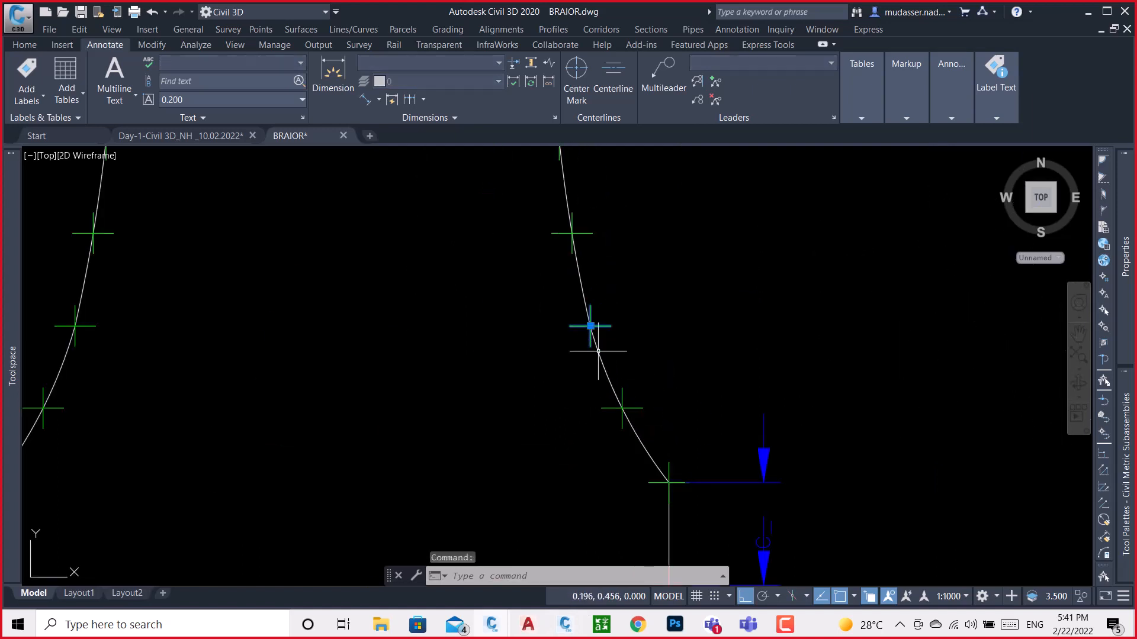
scroll(491, 377, "down", 4)
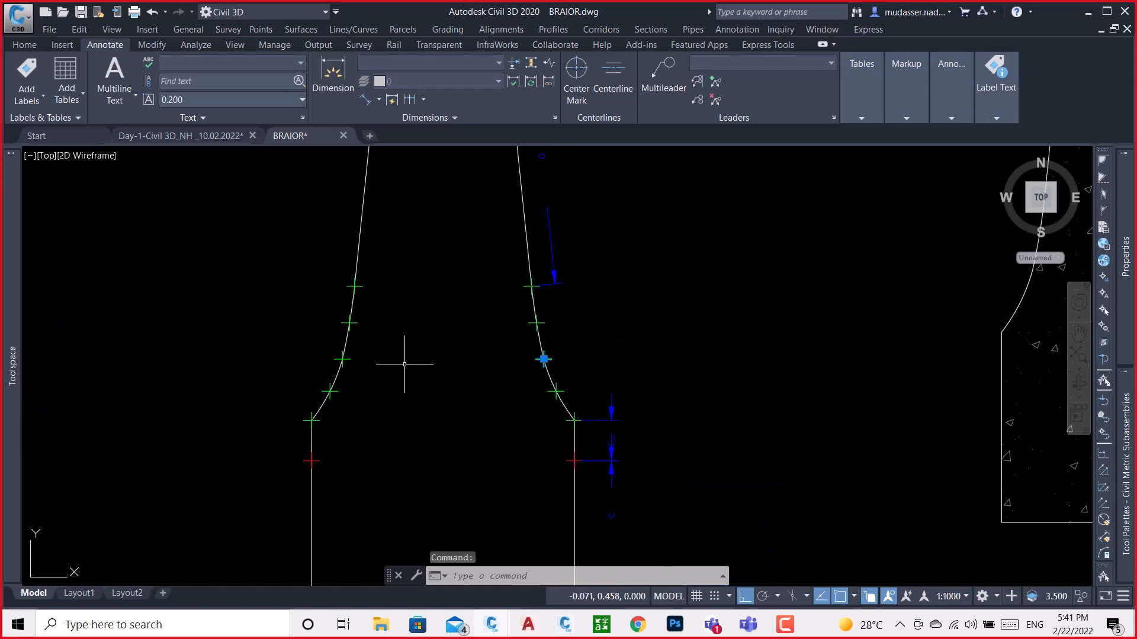
key("Escape")
key("Escape")
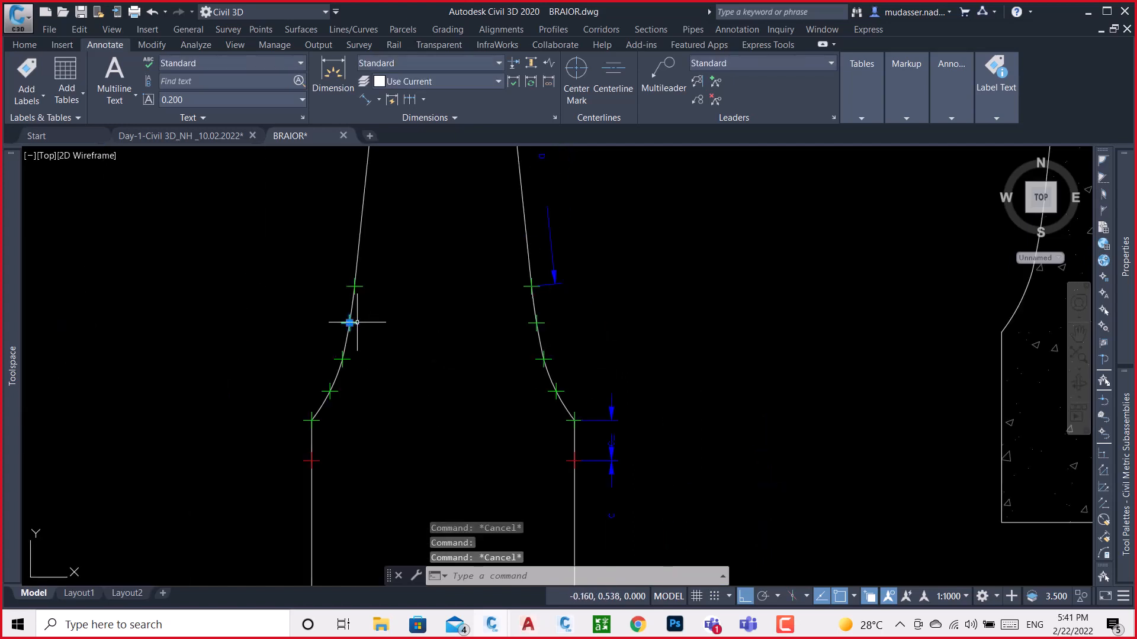
left_click(357, 322)
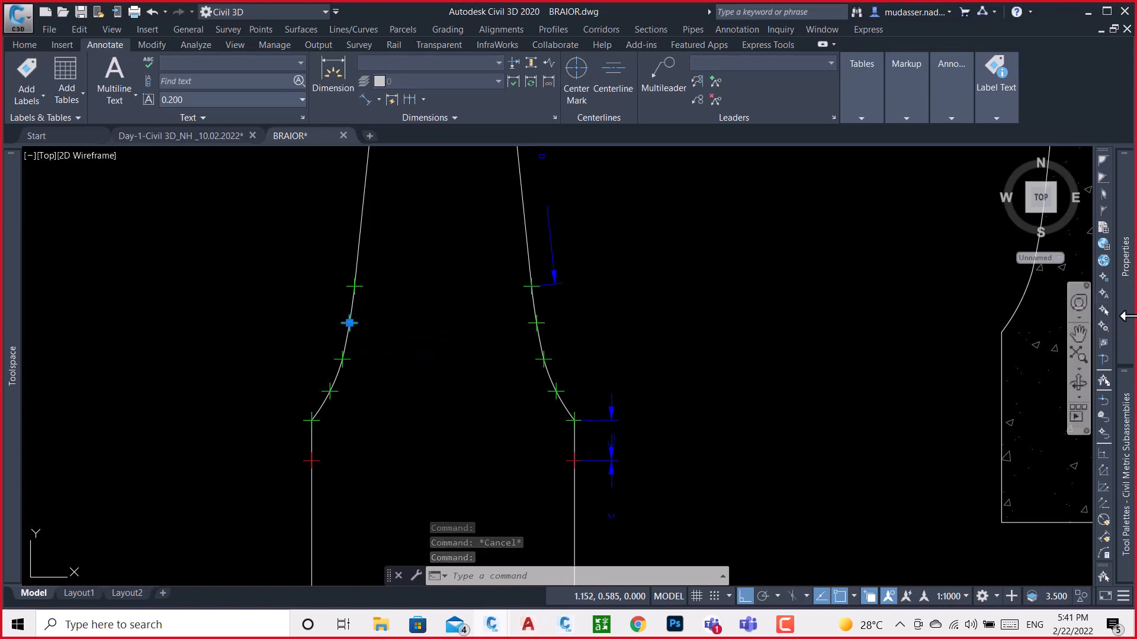
mouse_move(1128, 323)
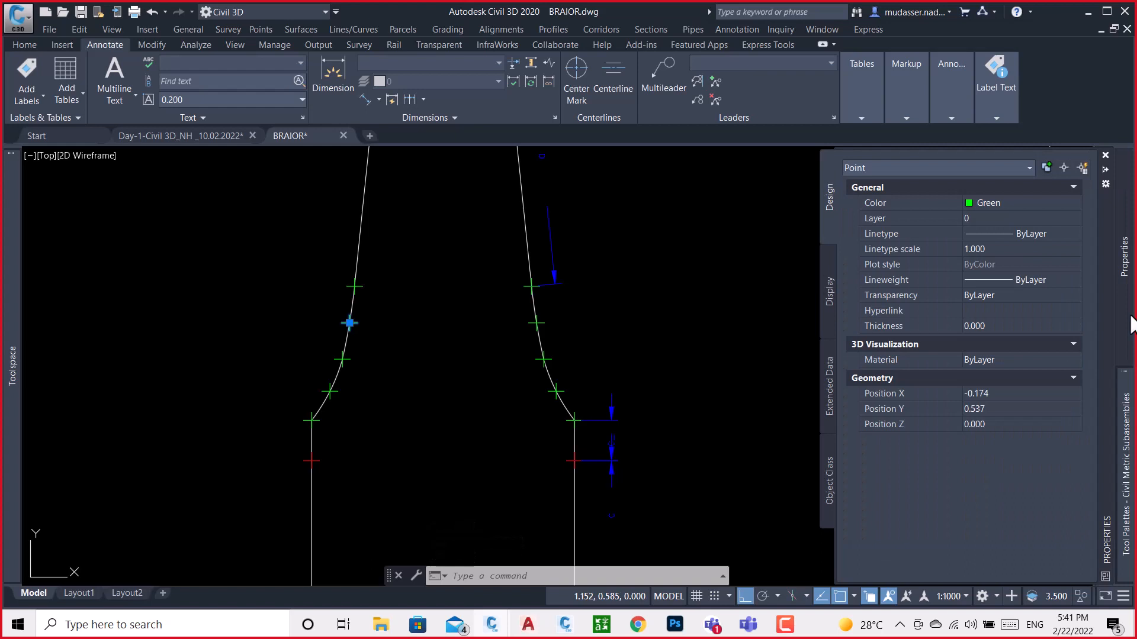
key("Escape")
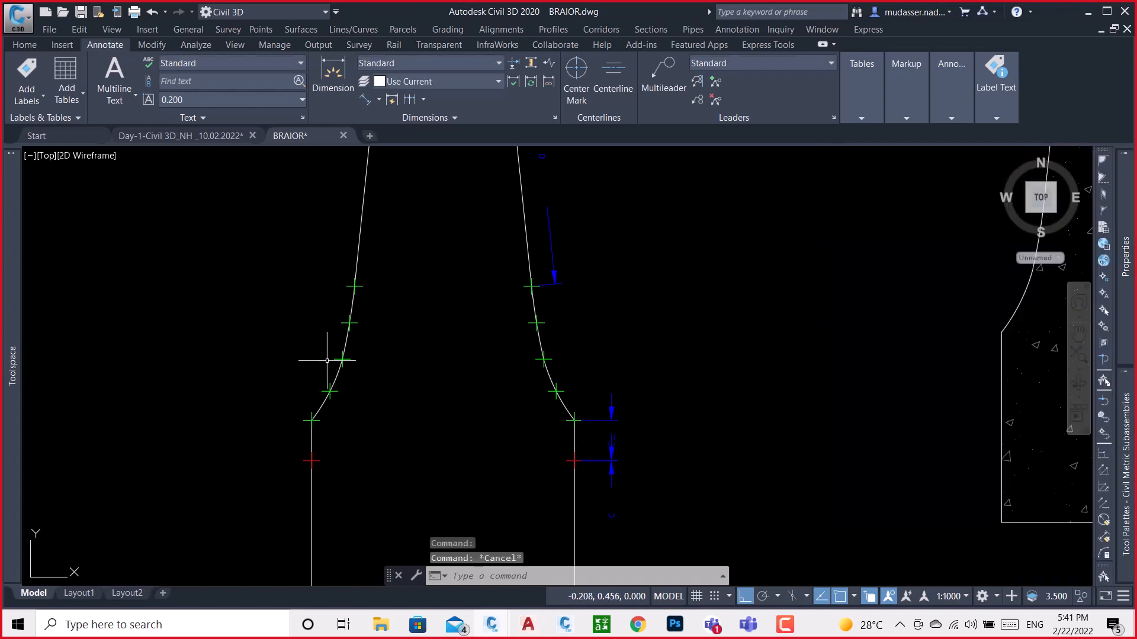
Change the color of the lowest arcs on both sides of the barrier outline to Magenta
scroll(362, 365, "up", 4)
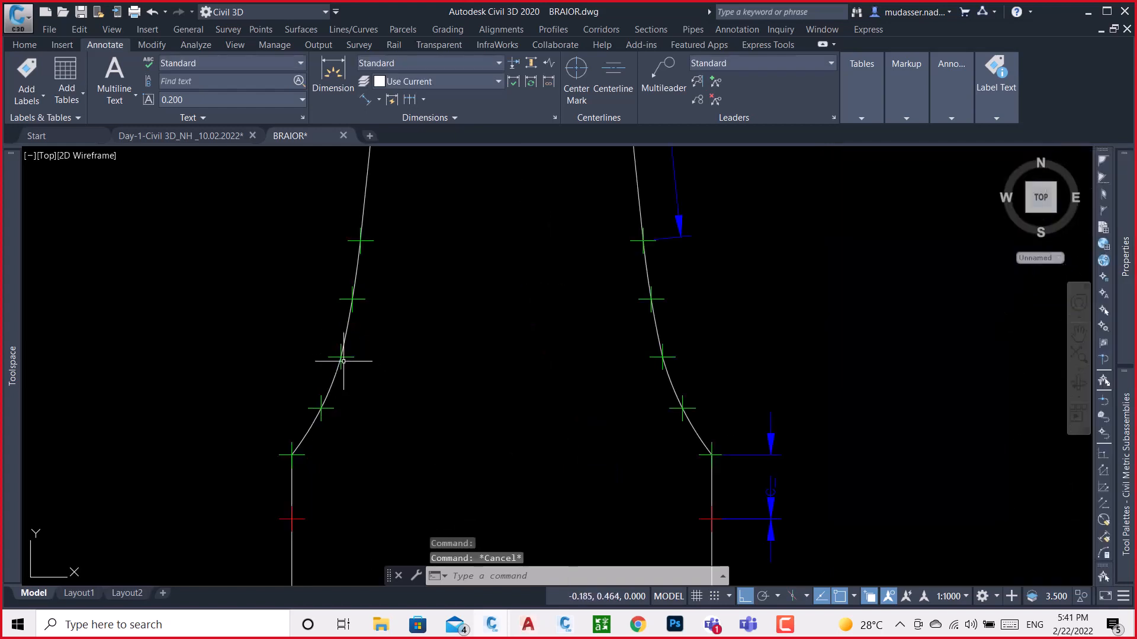
left_click(326, 386)
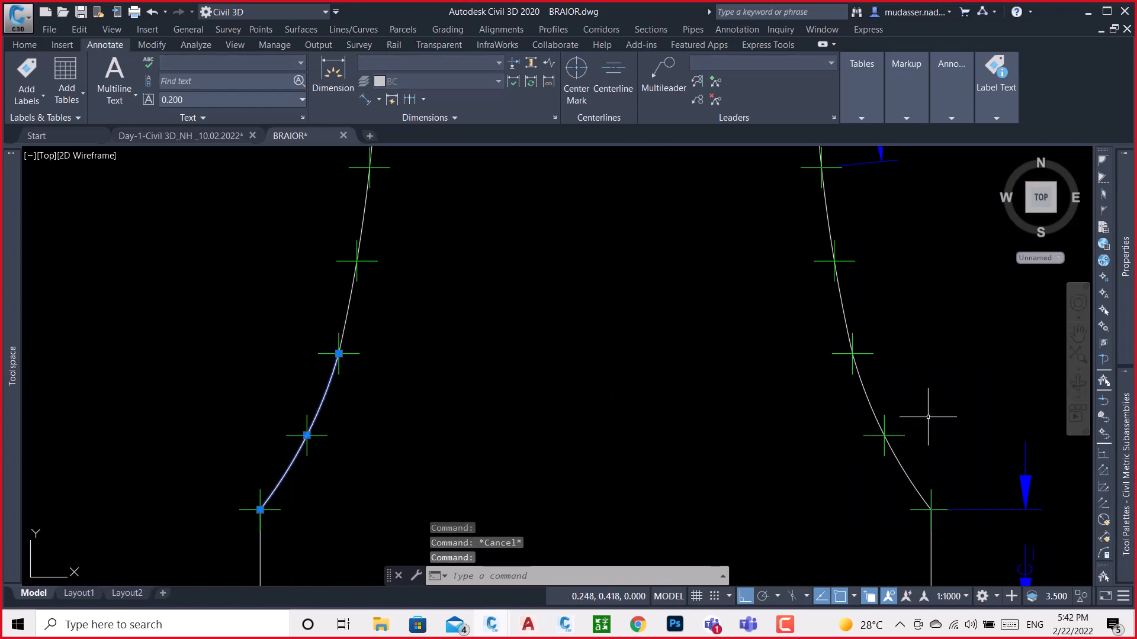
left_click(868, 396)
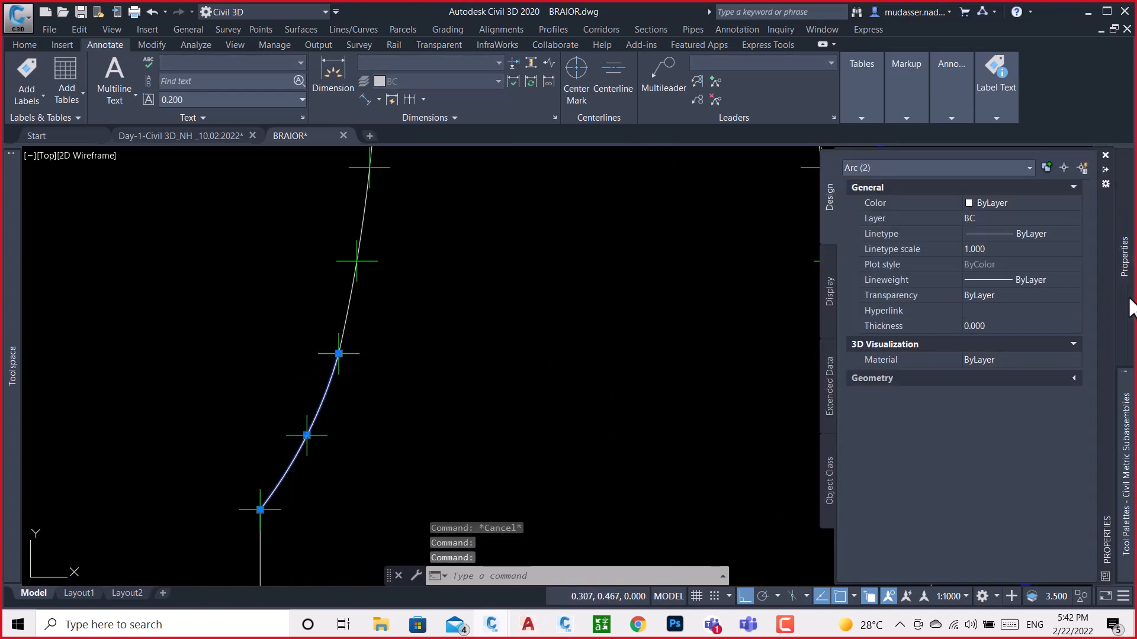
left_click(1024, 202)
left_click(1025, 203)
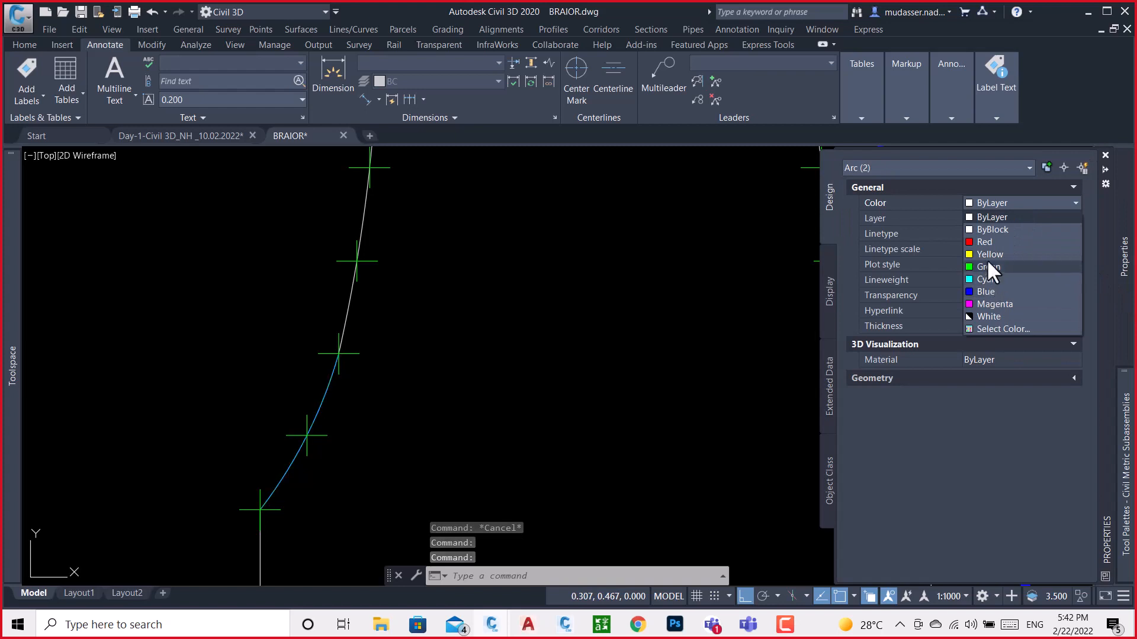
left_click(984, 303)
key("Escape")
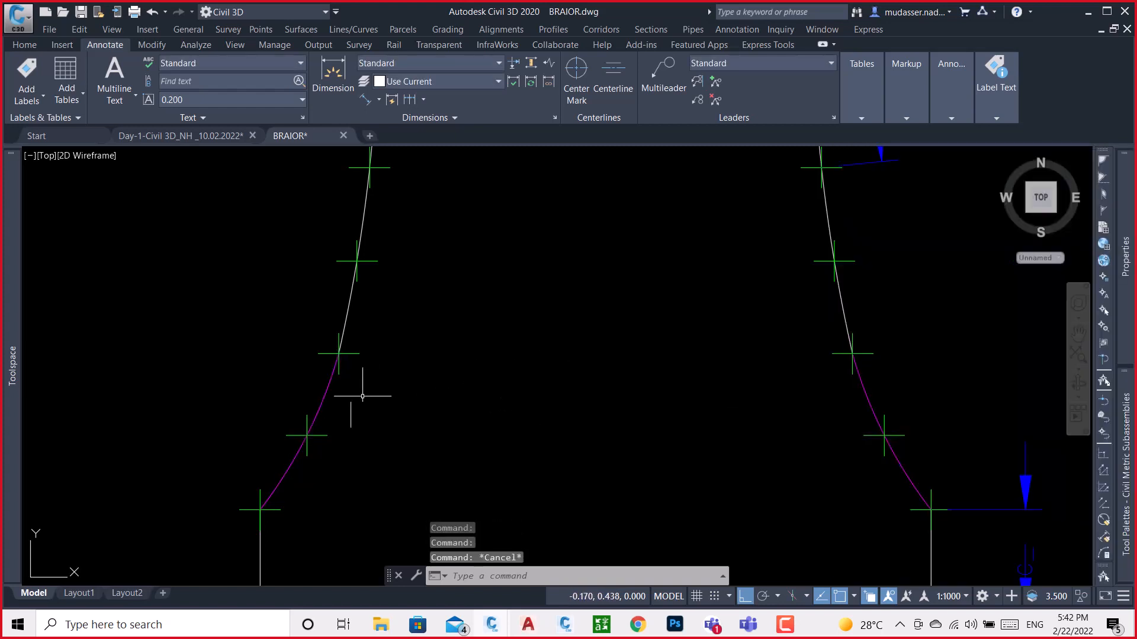
Select the green point at the upper end of the left magenta arc and inspect its position
left_click(344, 355)
scroll(437, 313, "down", 3)
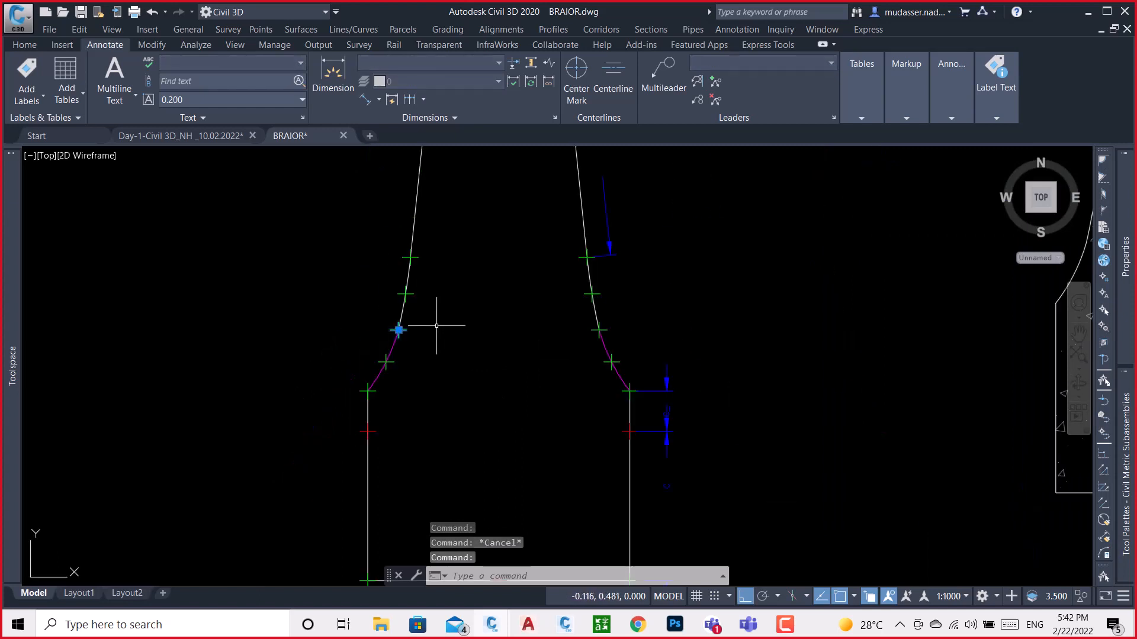
mouse_move(1125, 296)
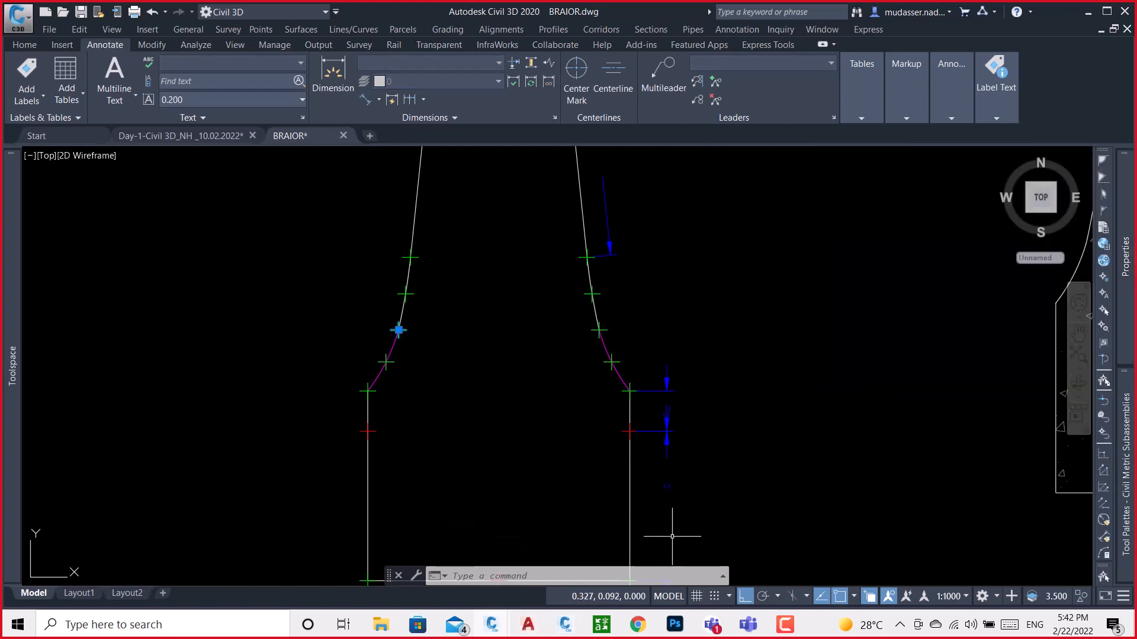
In Subassembly Composer, set P8's Delta X to -0.188 to mirror the point to the left side
left_click(563, 625)
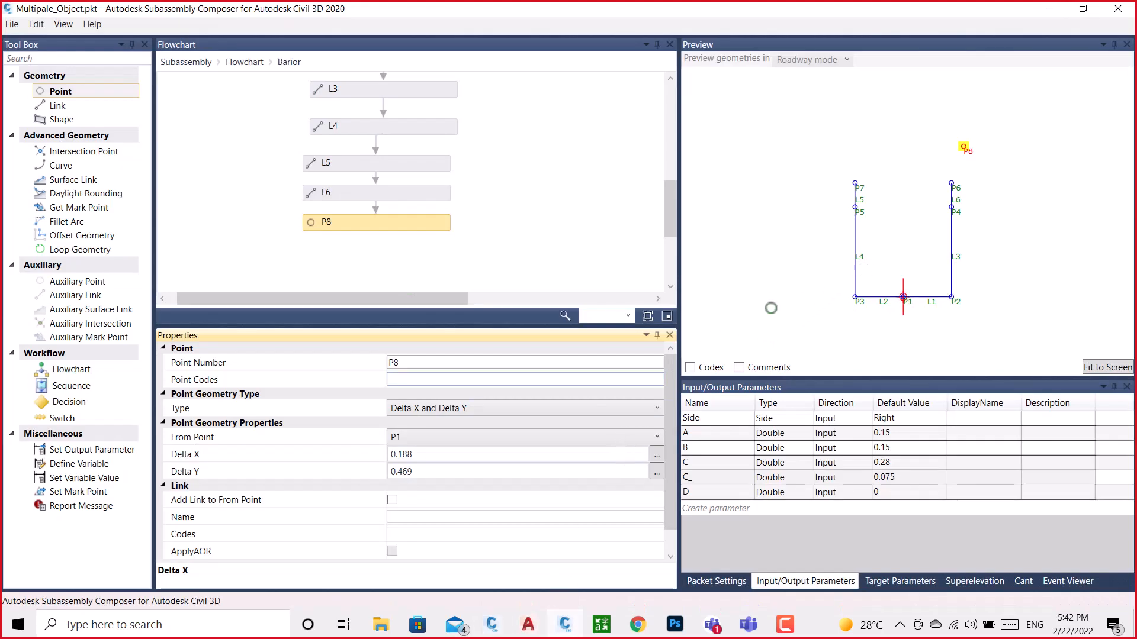
left_click(390, 226)
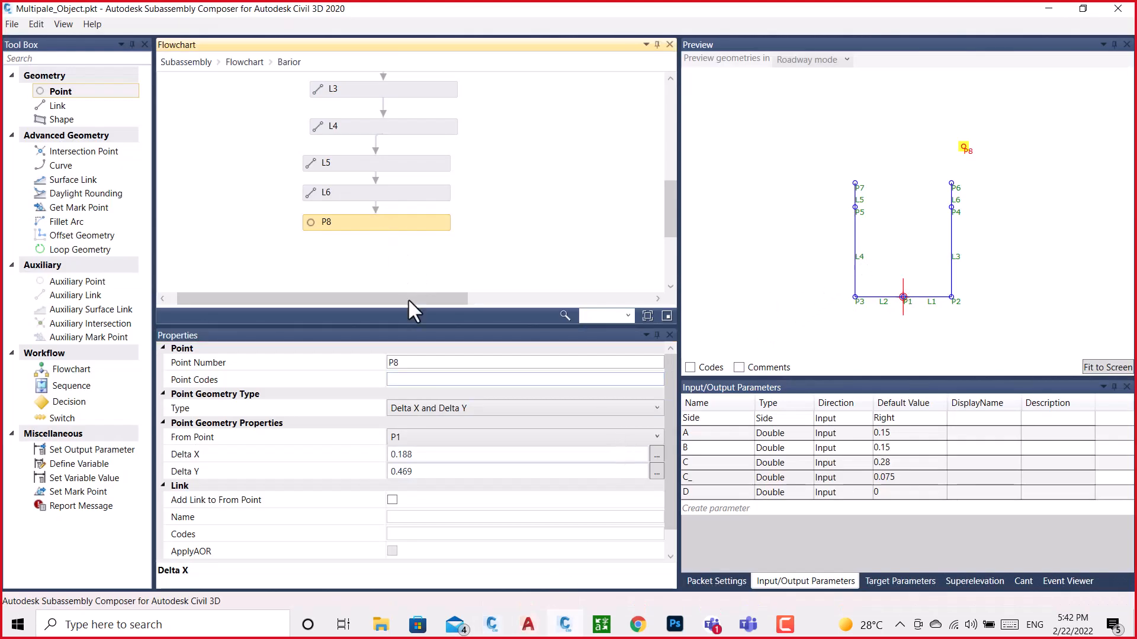
left_click(394, 455)
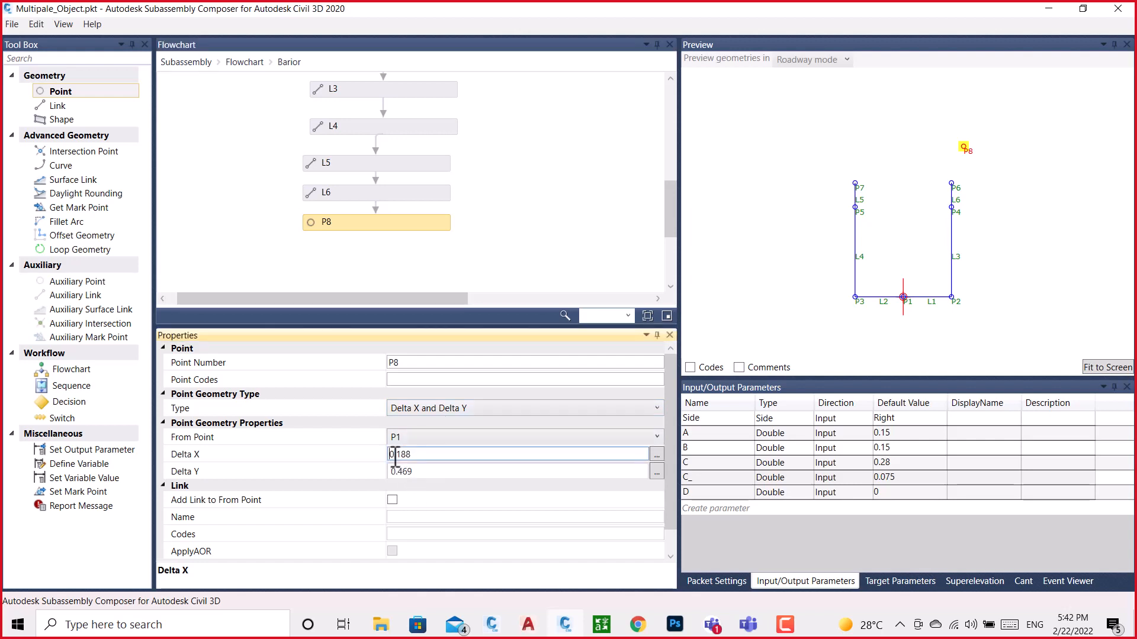
left_click(523, 210)
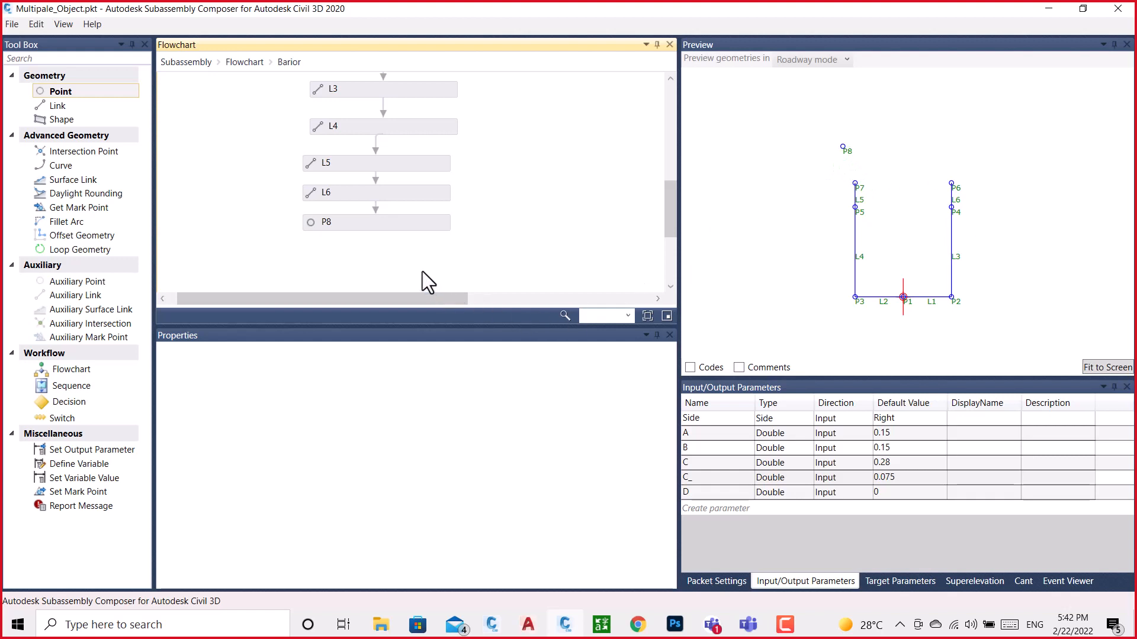
Set P8's Delta X back to 0.188 and fit the subassembly geometry to the preview
left_click(385, 222)
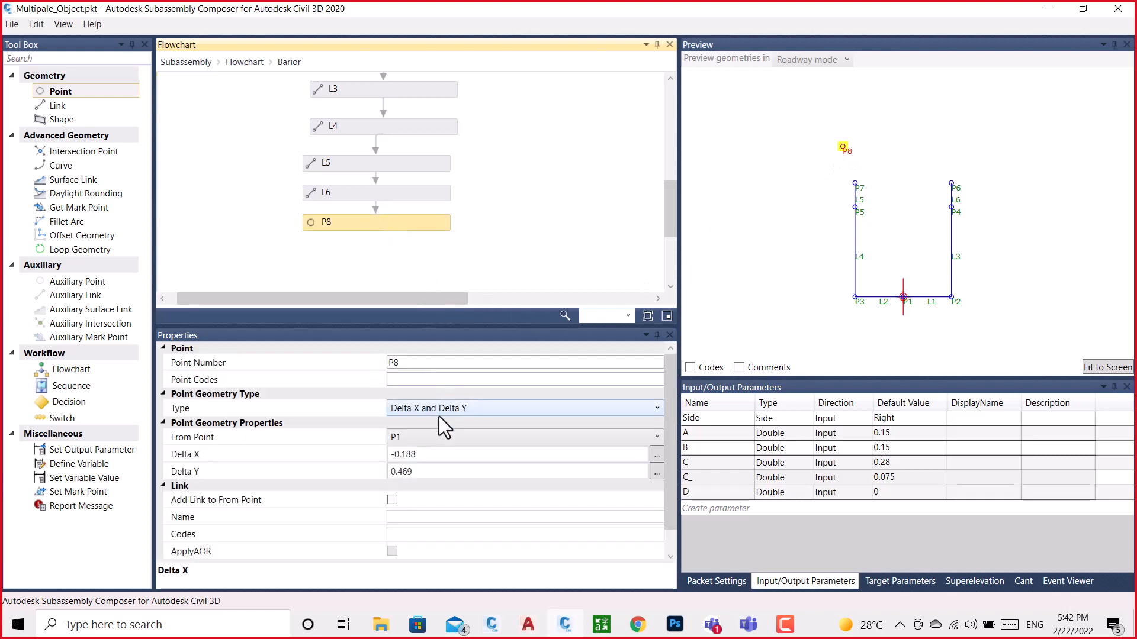
left_click(397, 454)
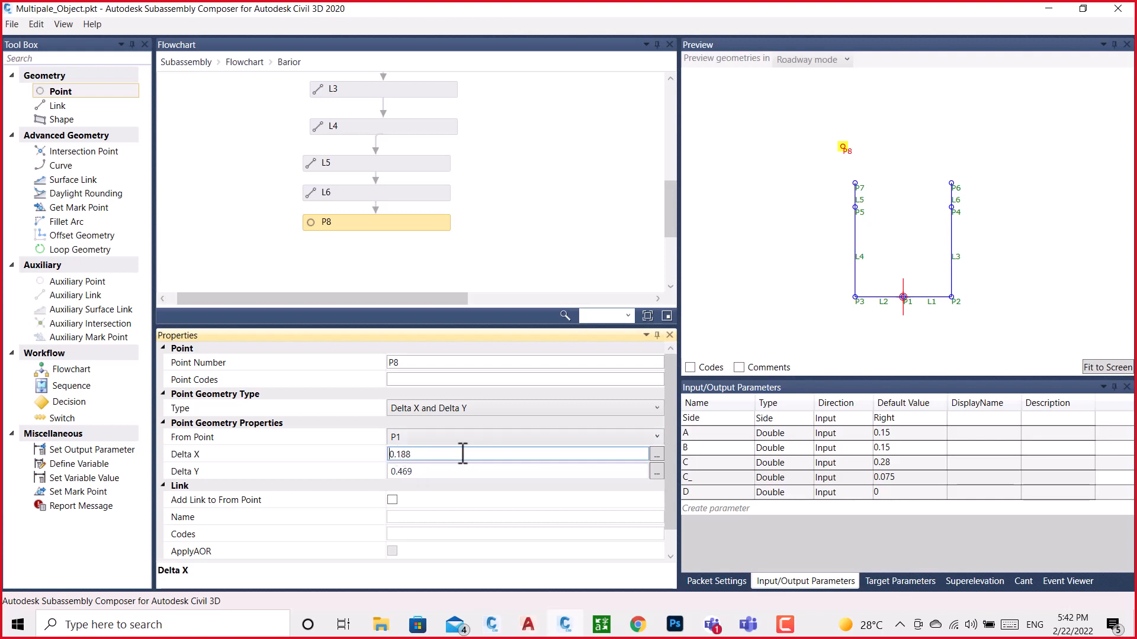
left_click(452, 472)
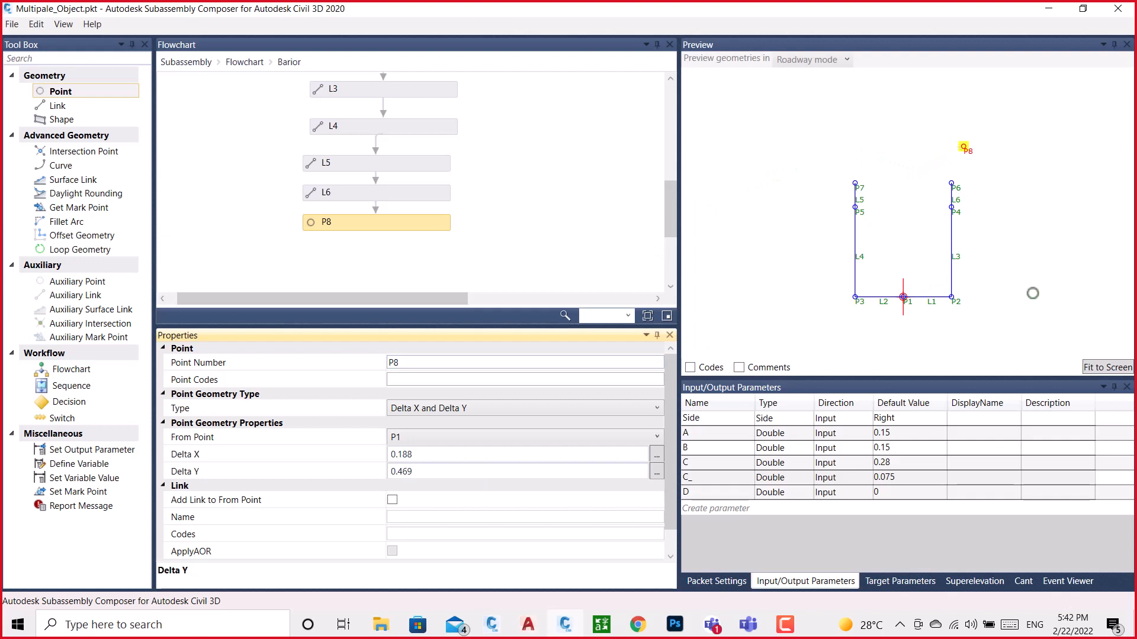
left_click(1104, 367)
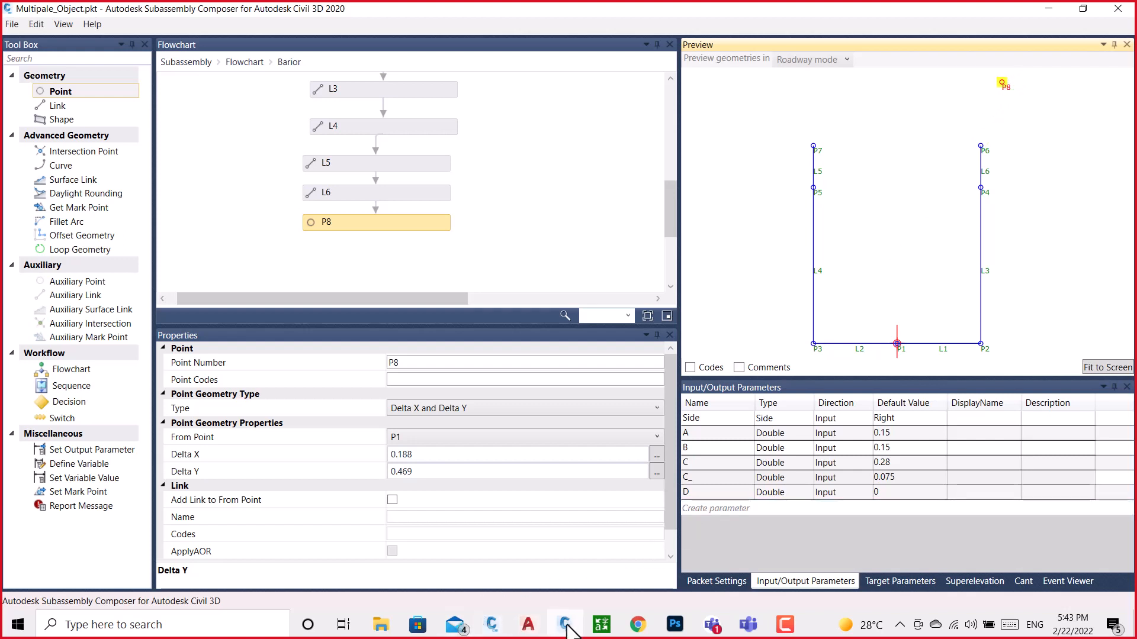
mouse_move(565, 626)
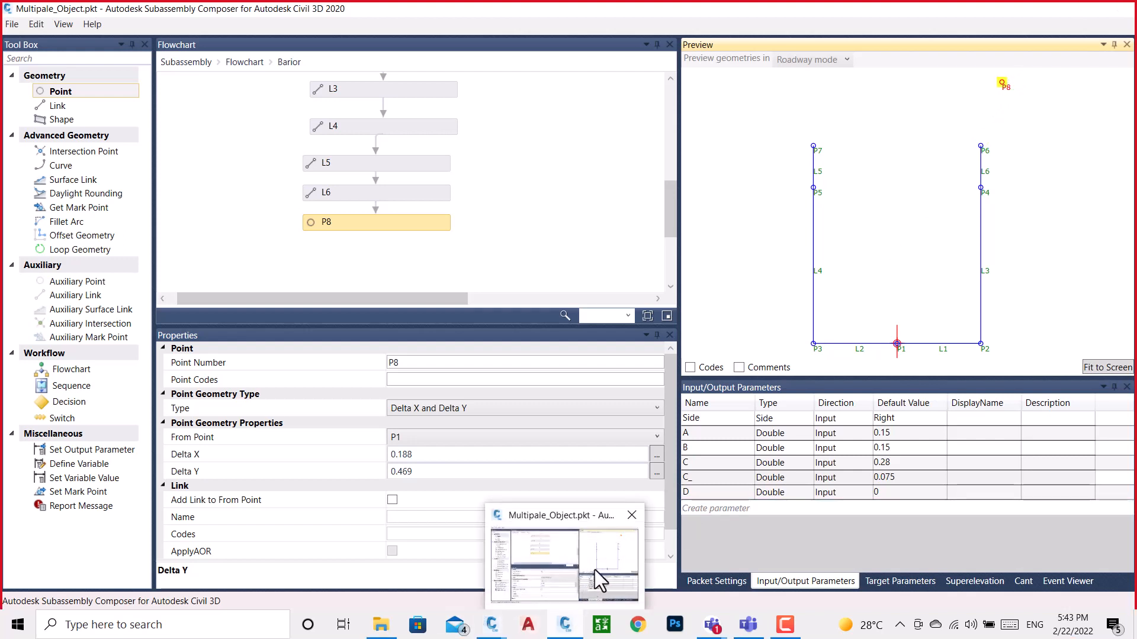
In the BRAIOR drawing, select the green point midway along the right magenta arc and read its X position
mouse_move(492, 625)
left_click(527, 549)
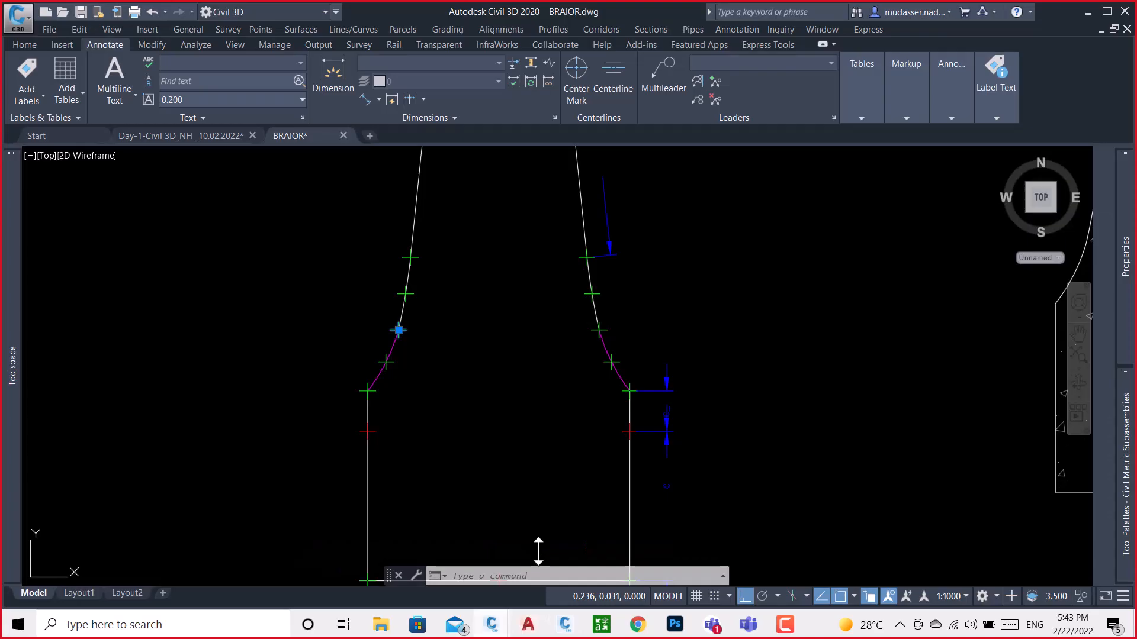
key("Escape")
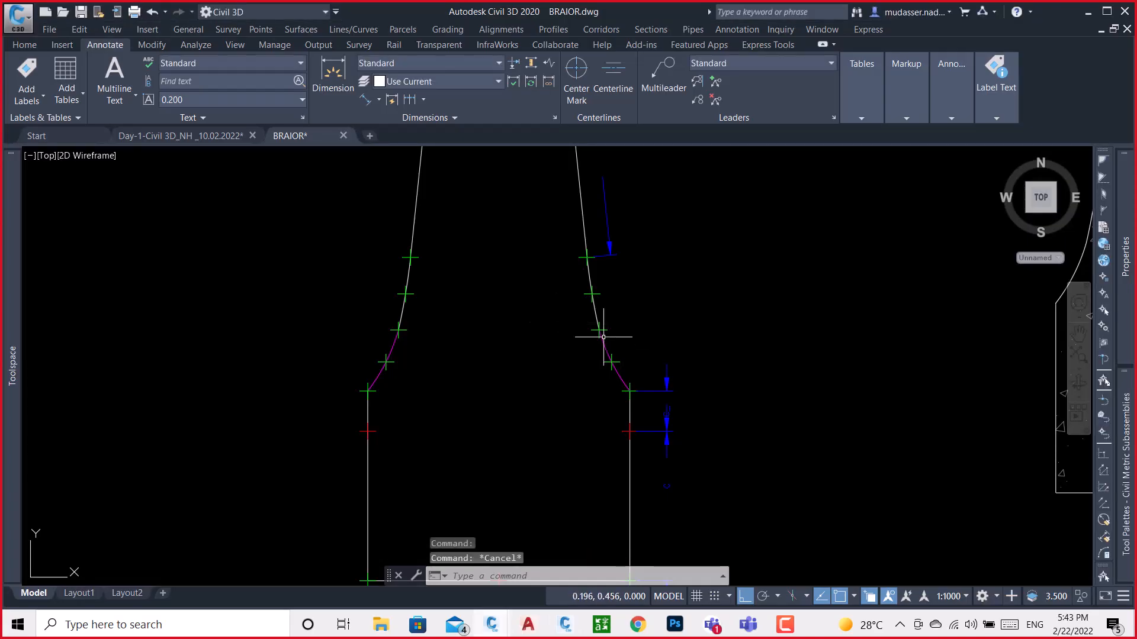
scroll(601, 330, "up", 2)
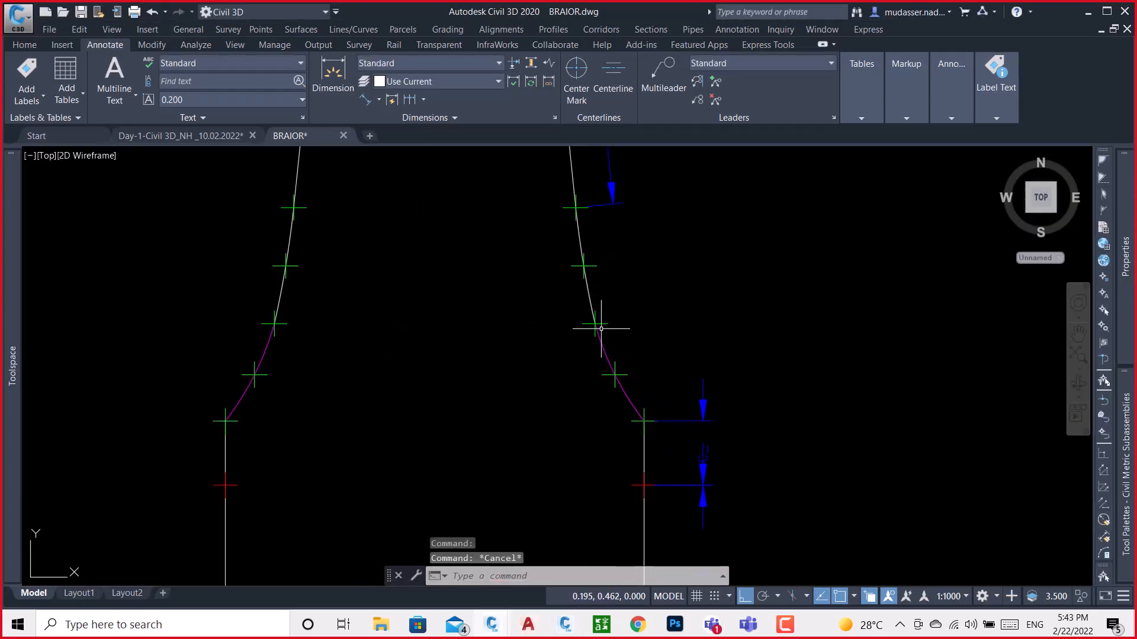
left_click(626, 375)
scroll(616, 375, "up", 3)
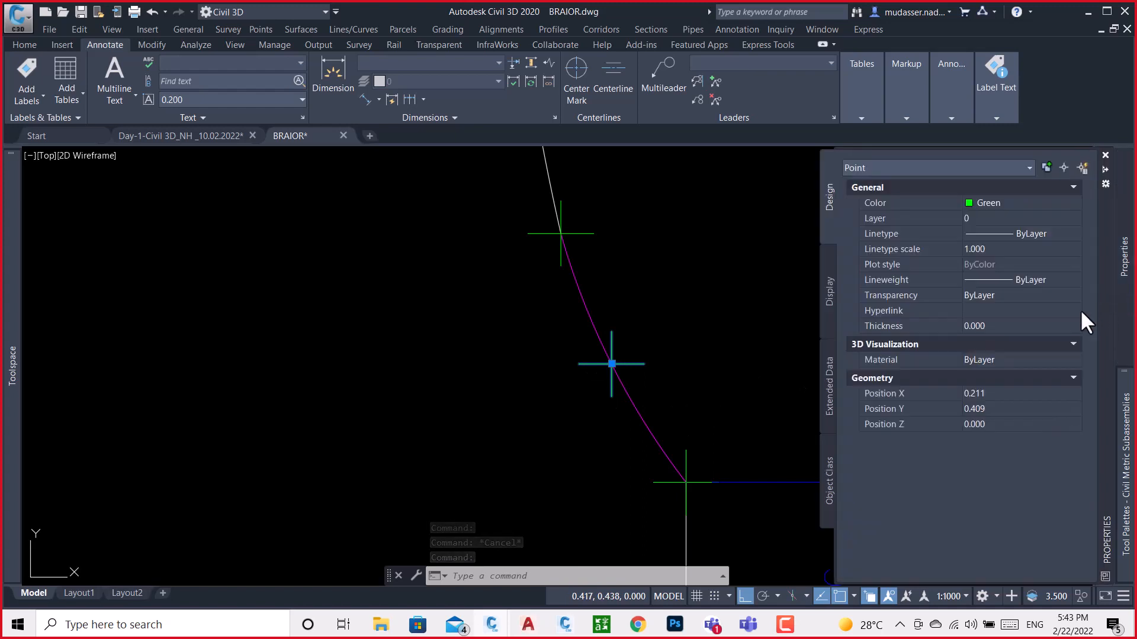
left_click(997, 395)
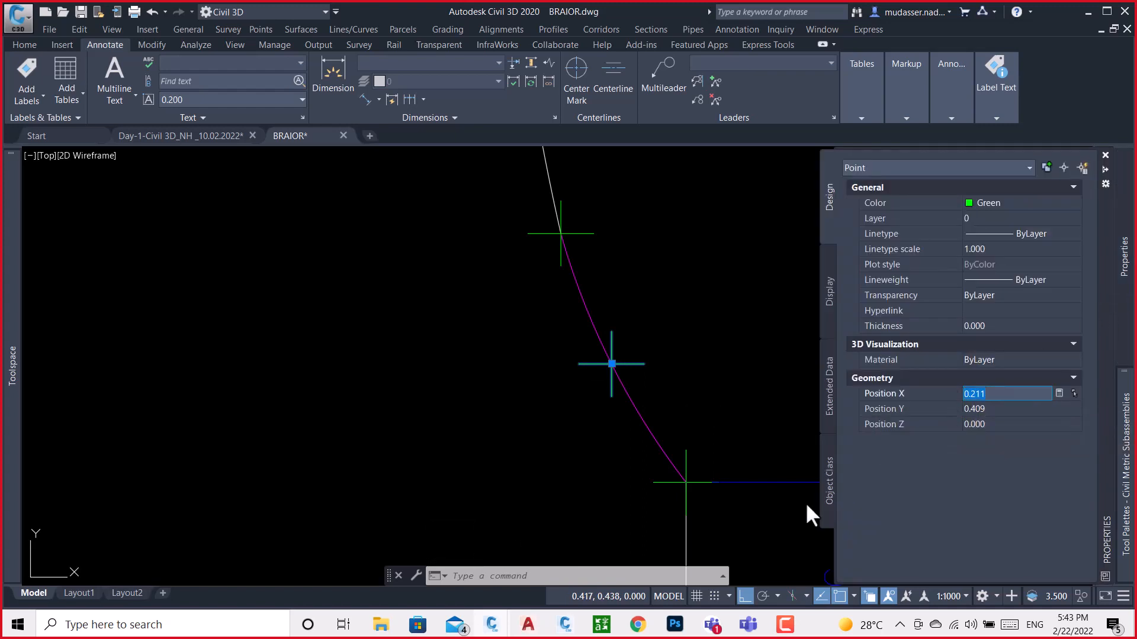
Switch to Subassembly Composer and set P8's Delta X to 0.211
mouse_move(599, 623)
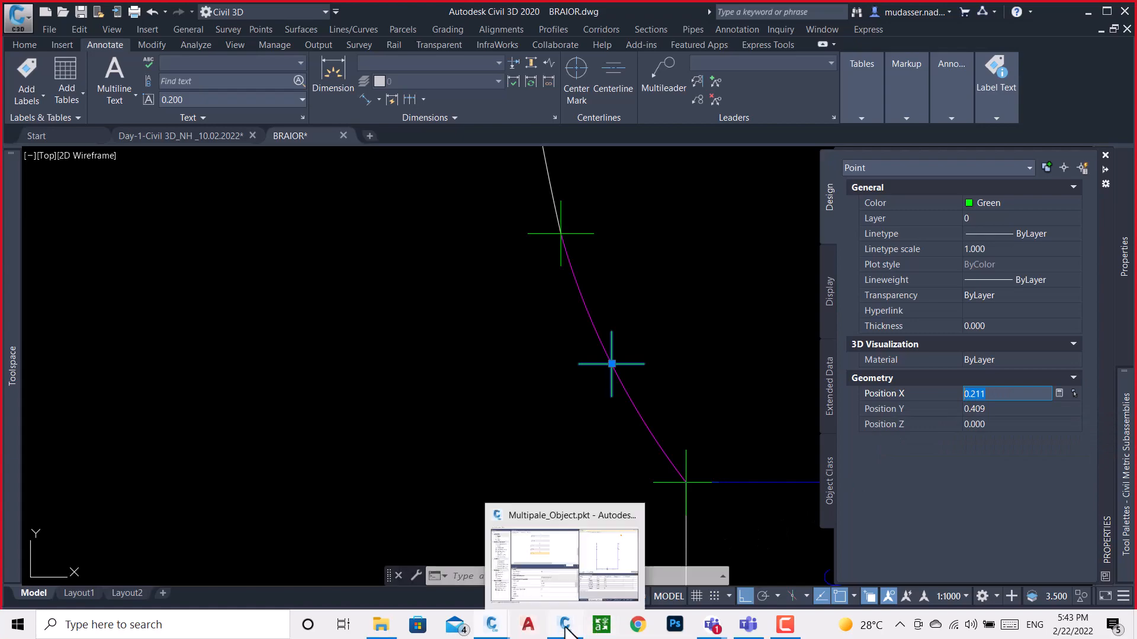
left_click(593, 574)
scroll(350, 189, "down", 2)
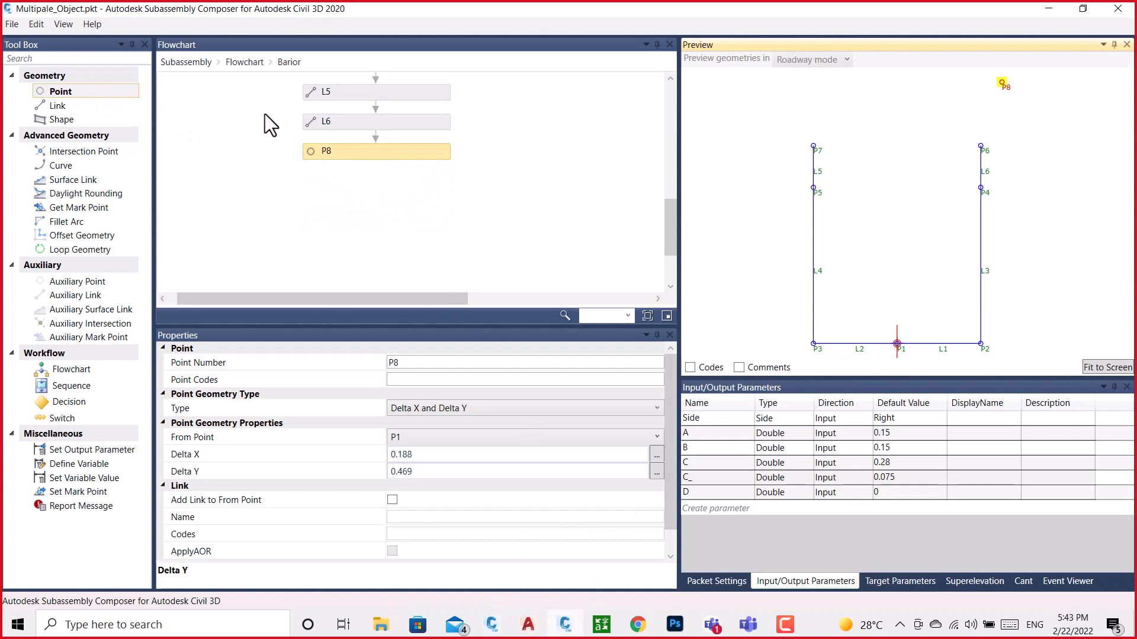
left_click(357, 152)
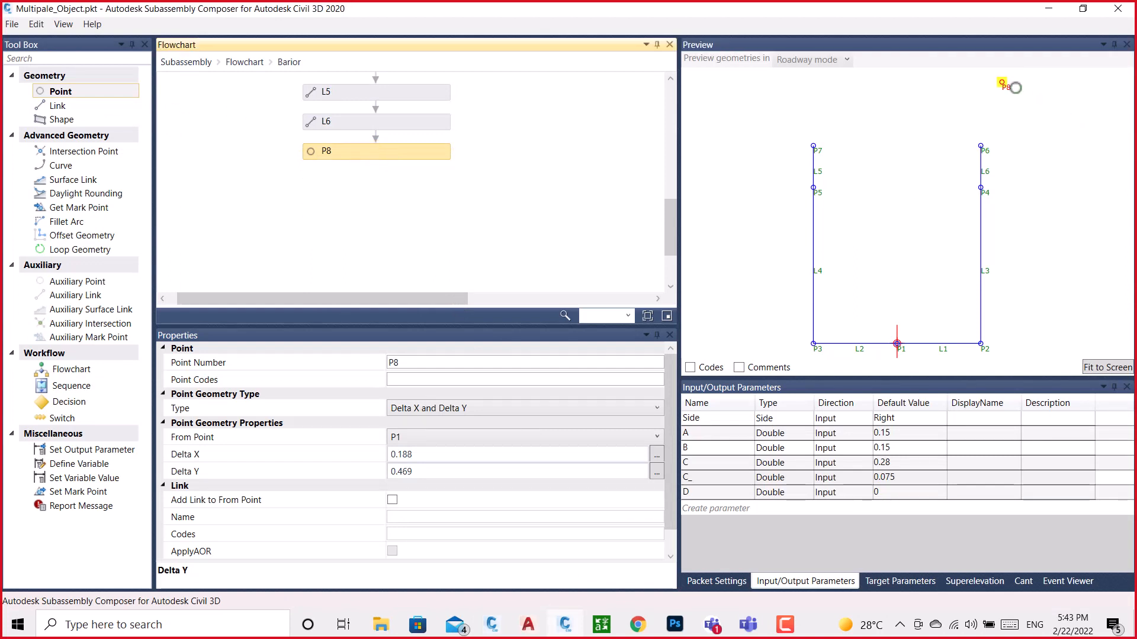
left_click(424, 454)
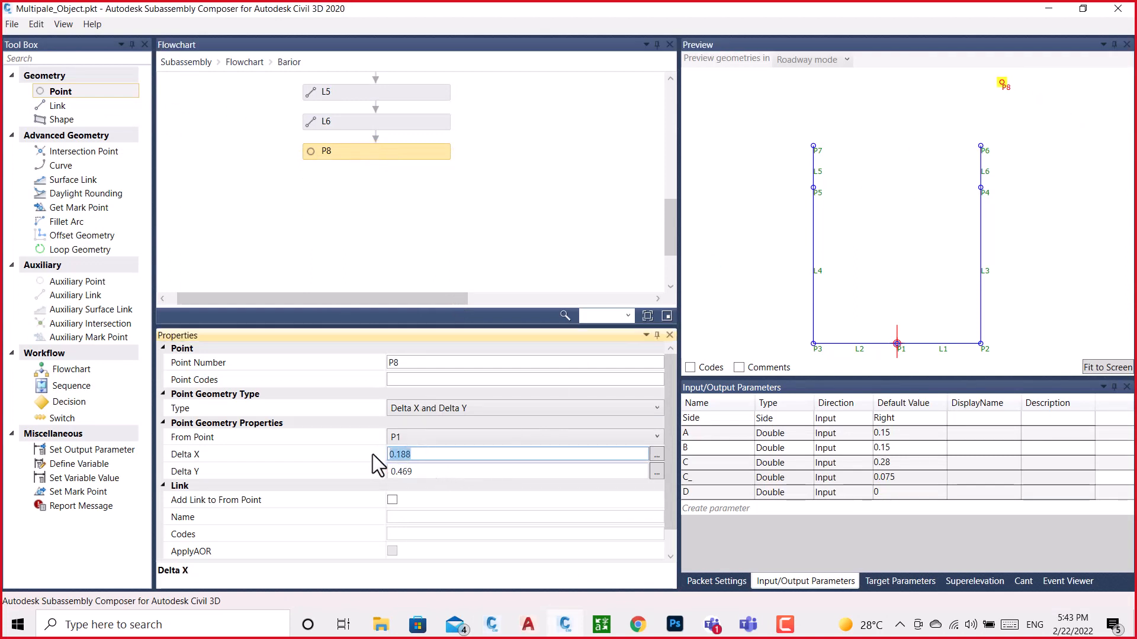
type("0.211")
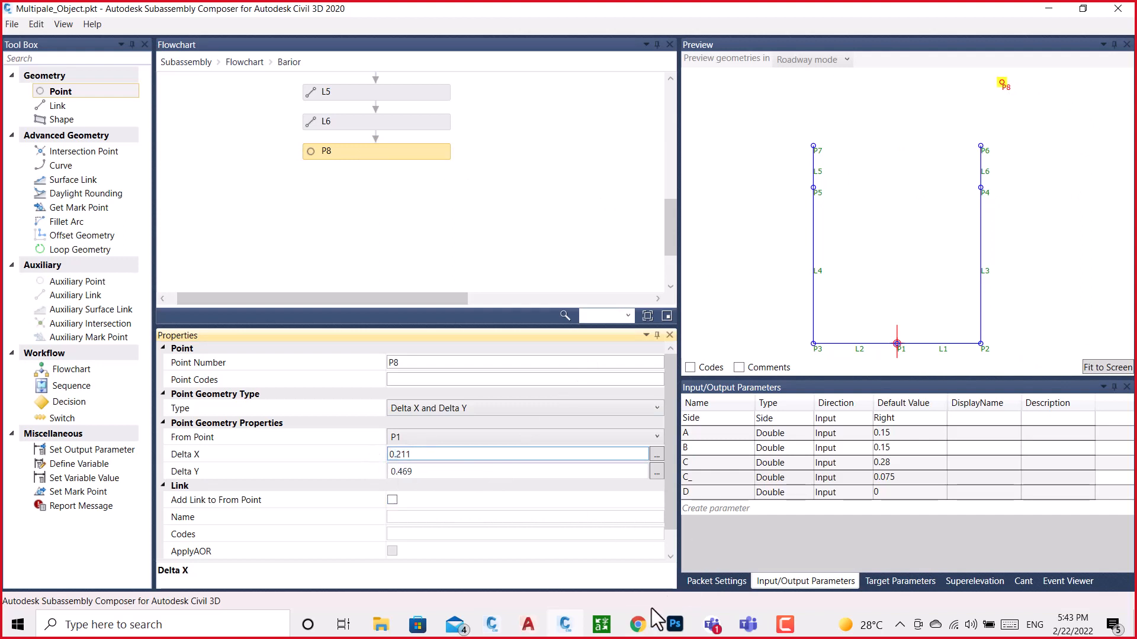
Read the same point's Y position in the BRAIOR drawing, set P8's Delta Y to 0.409 in Subassembly Composer, and check P8 in the preview
mouse_move(527, 627)
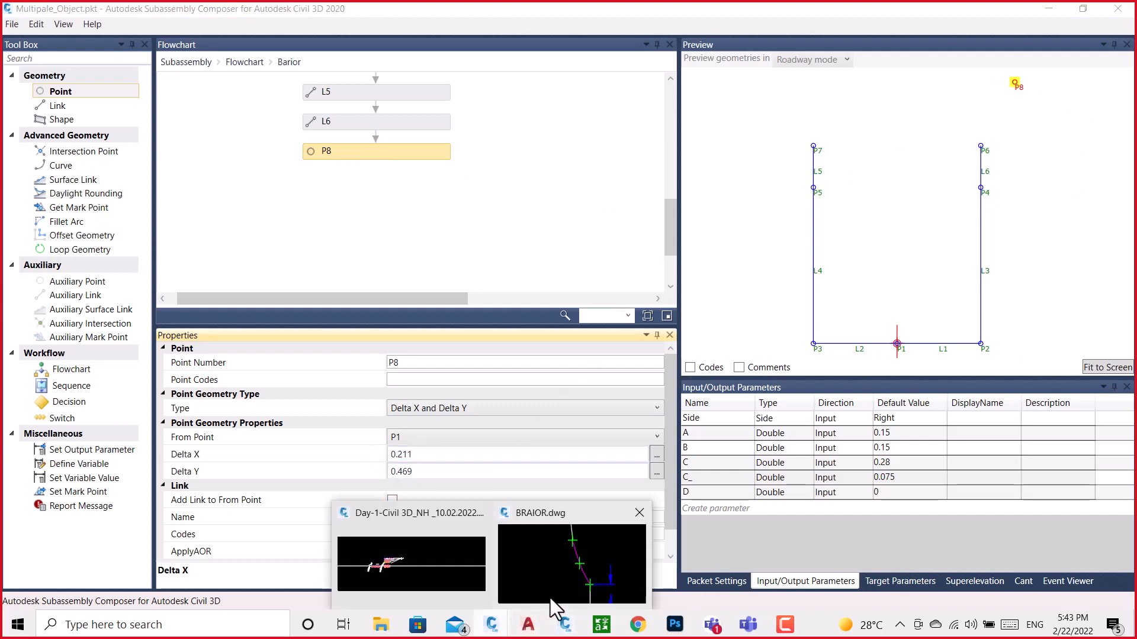
left_click(591, 566)
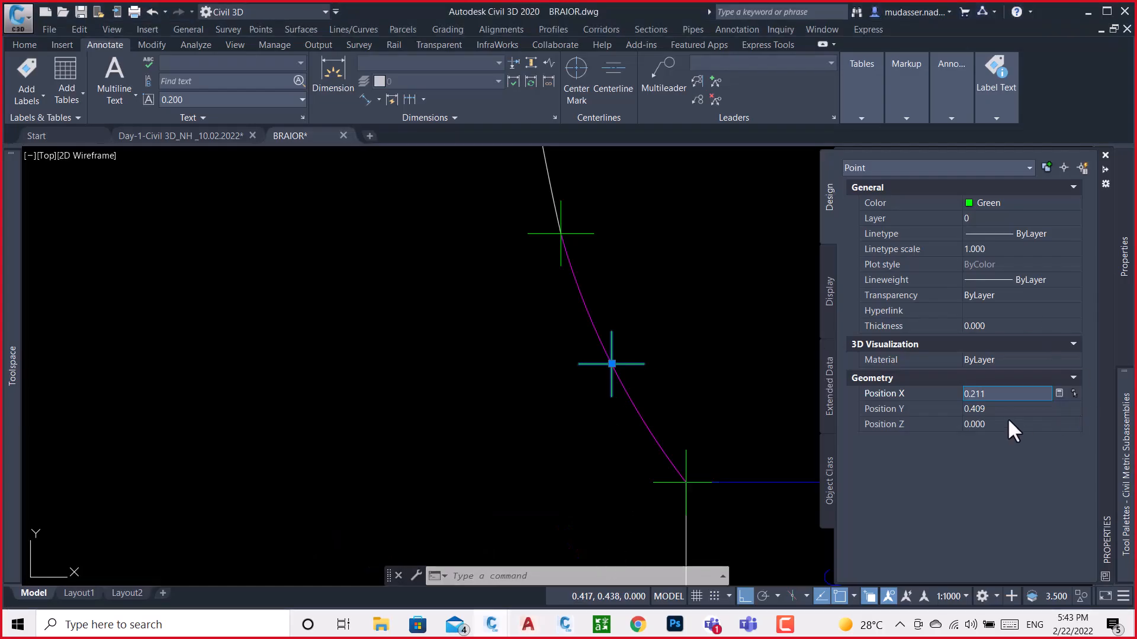
left_click(971, 410)
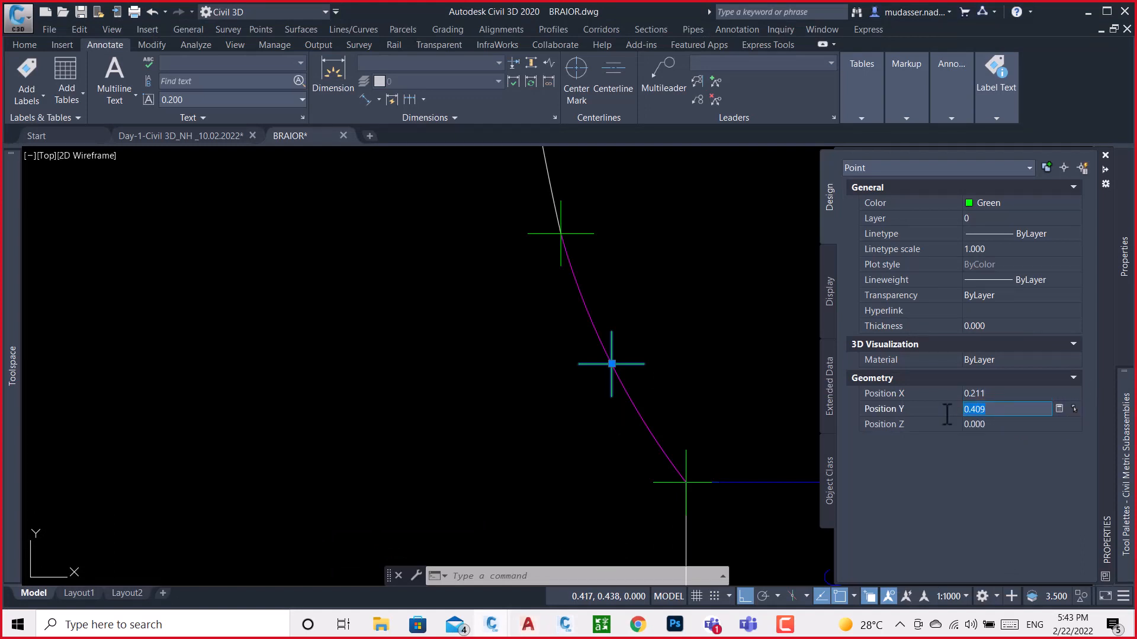
left_click(564, 625)
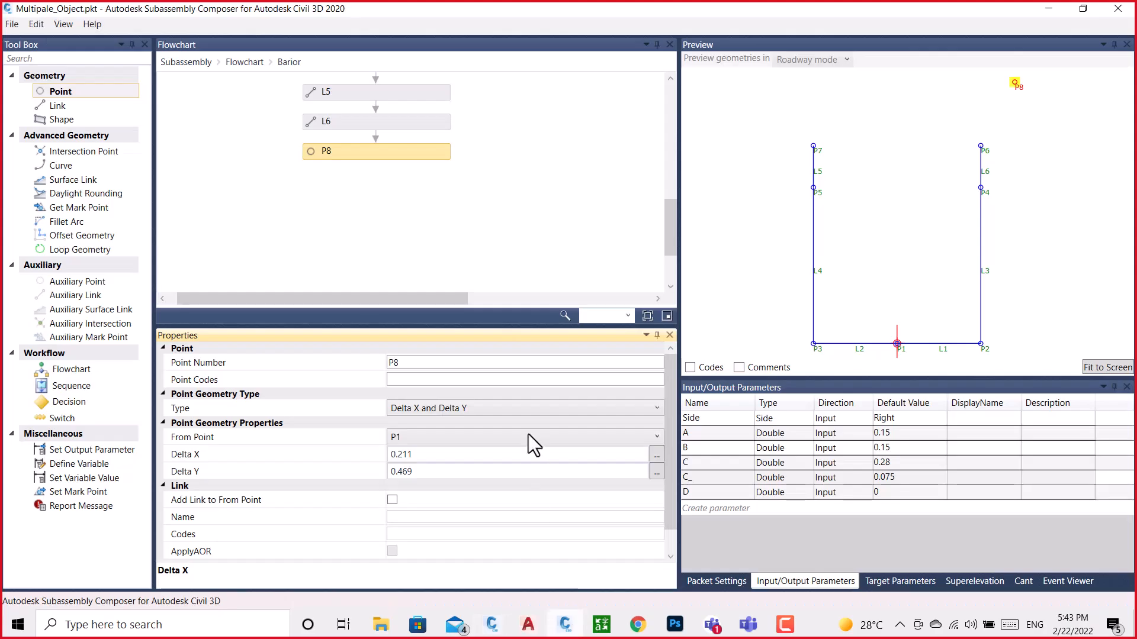
left_click(417, 471)
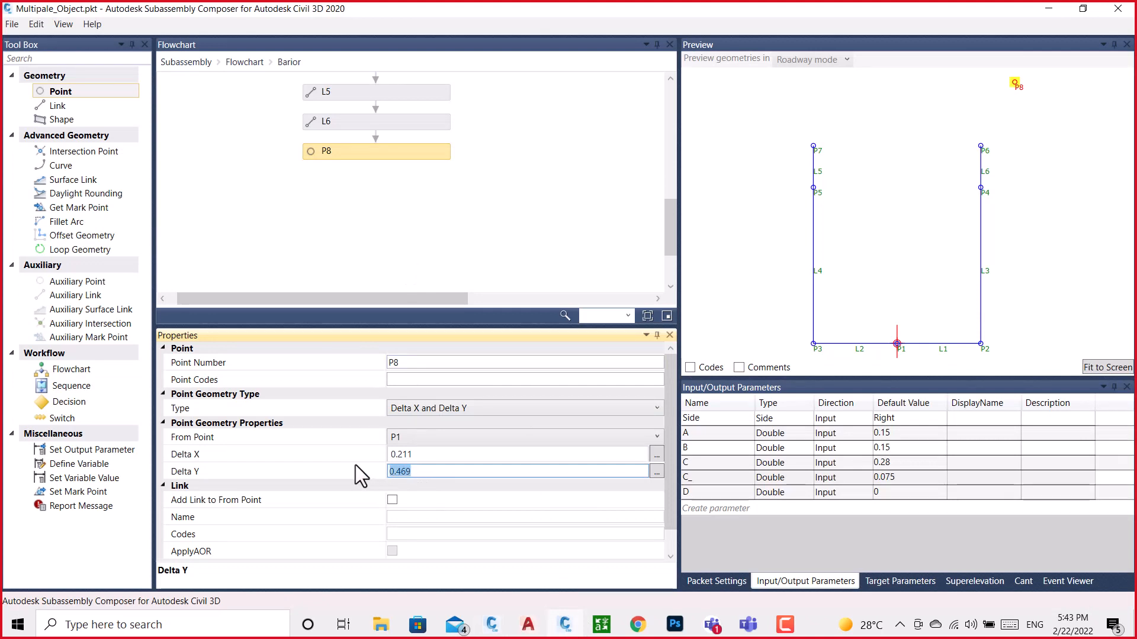
left_click(501, 183)
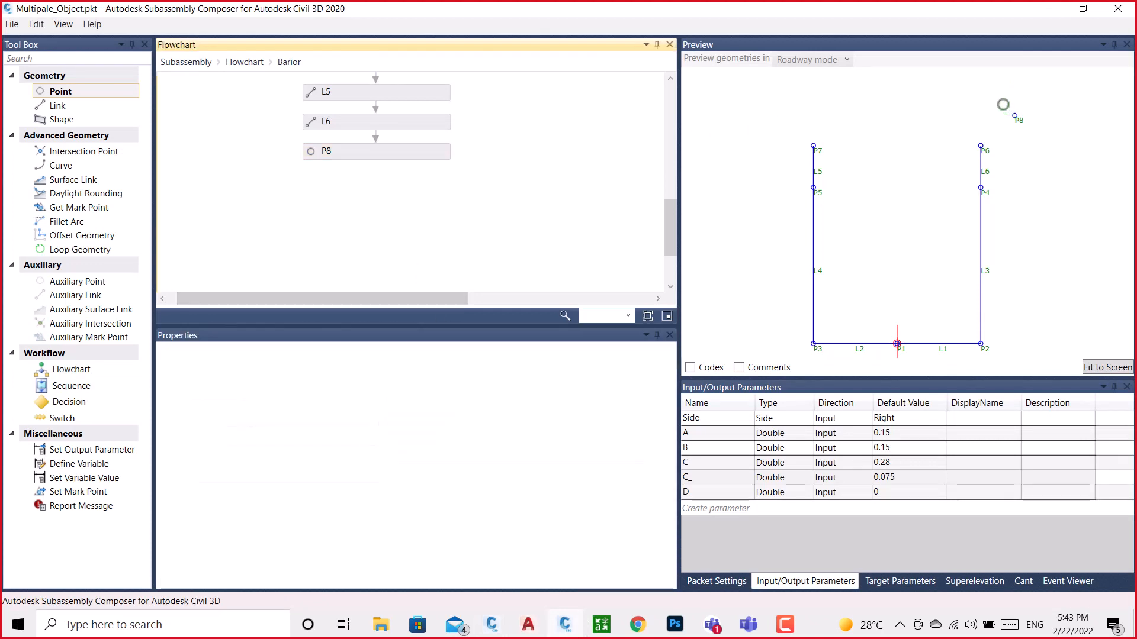
scroll(886, 250, "down", 3)
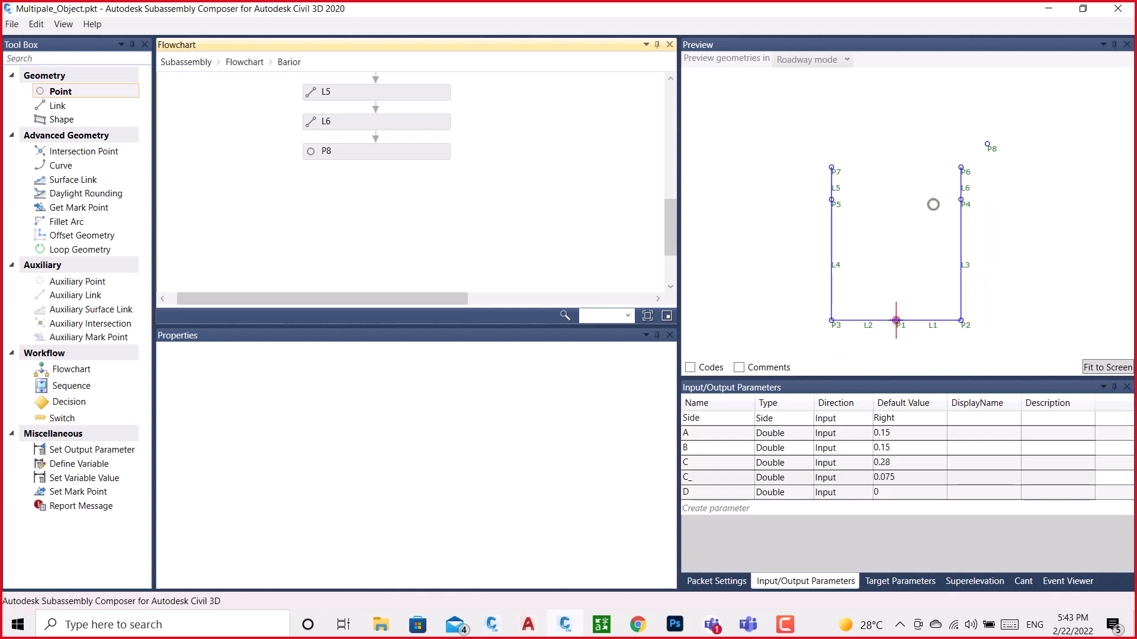
scroll(973, 141, "up", 1)
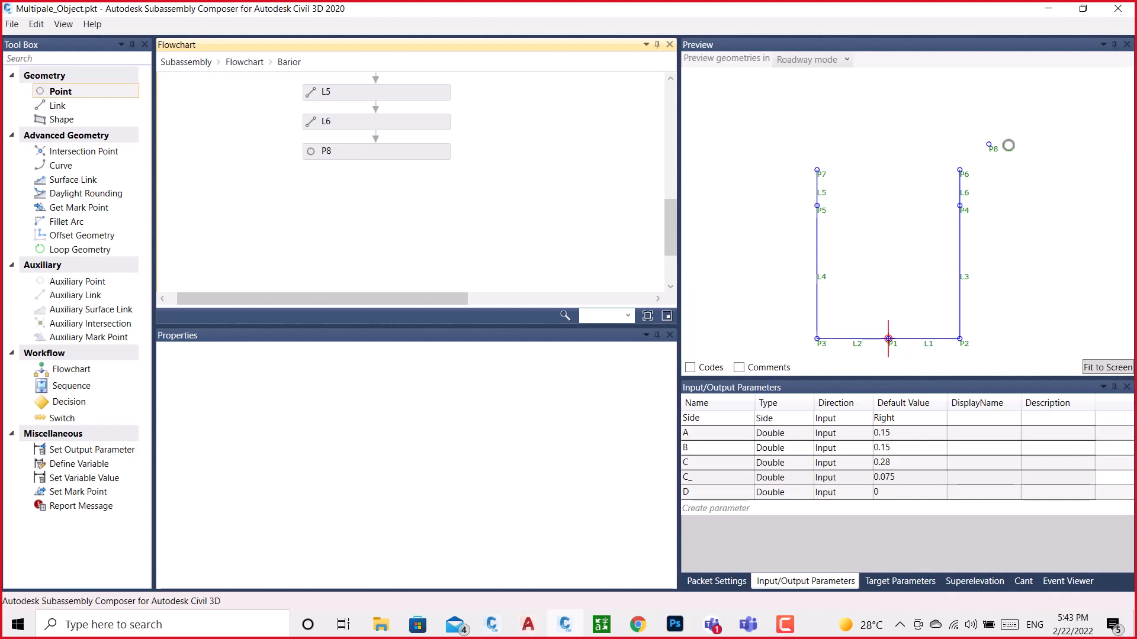
left_click(994, 149)
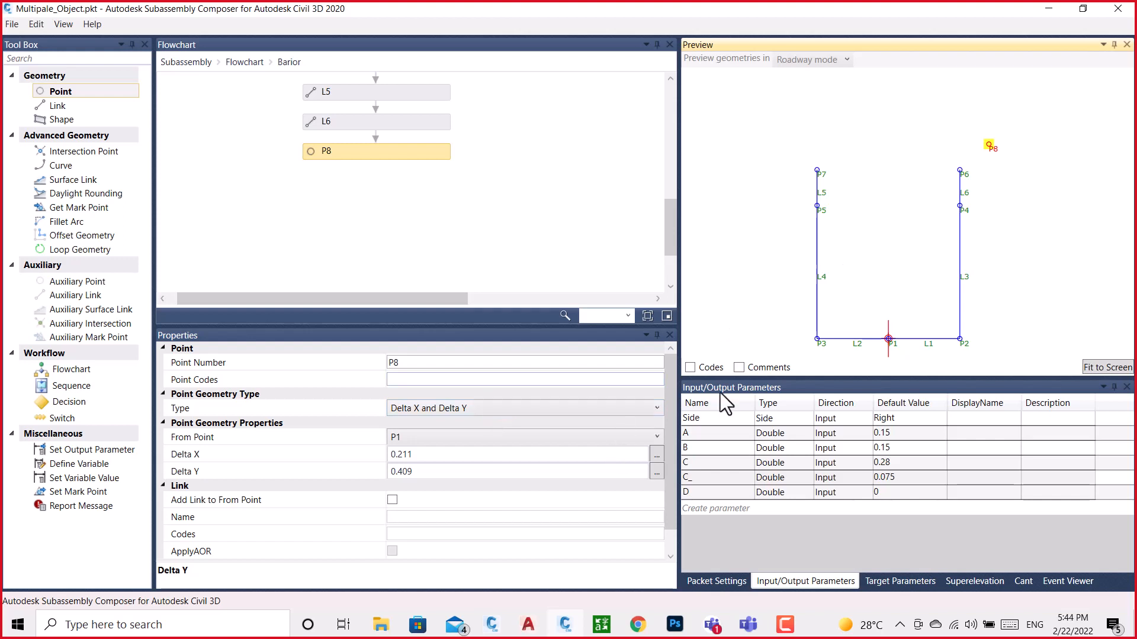
Return to the BRAIOR drawing, clear the point selection, and select the right magenta arc to examine its midpoint and endpoints
mouse_move(561, 636)
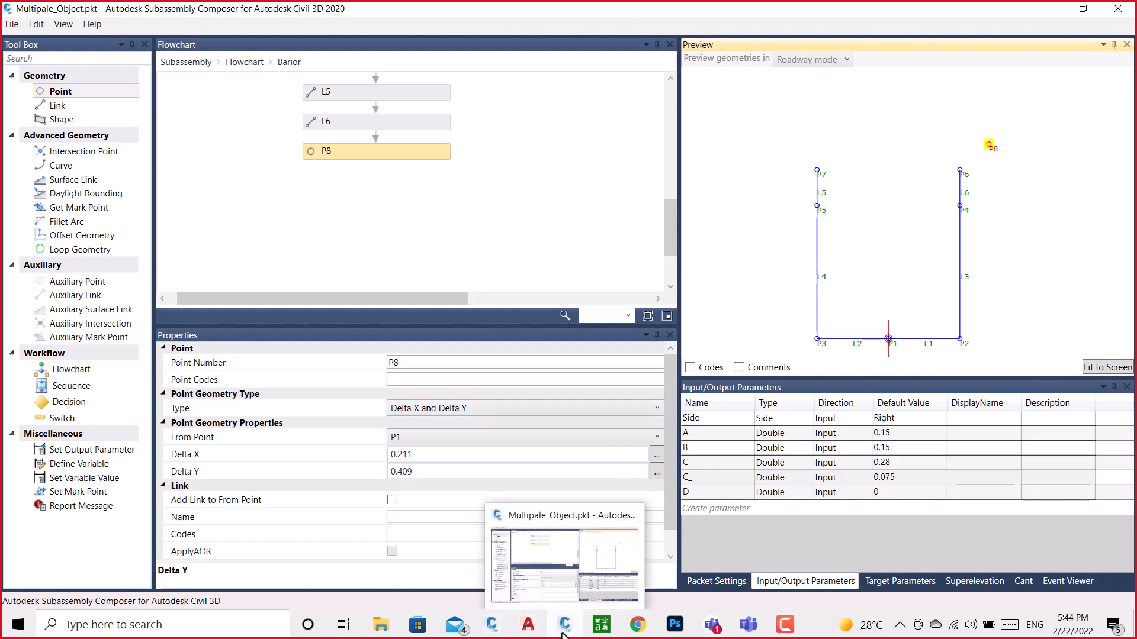
left_click(572, 574)
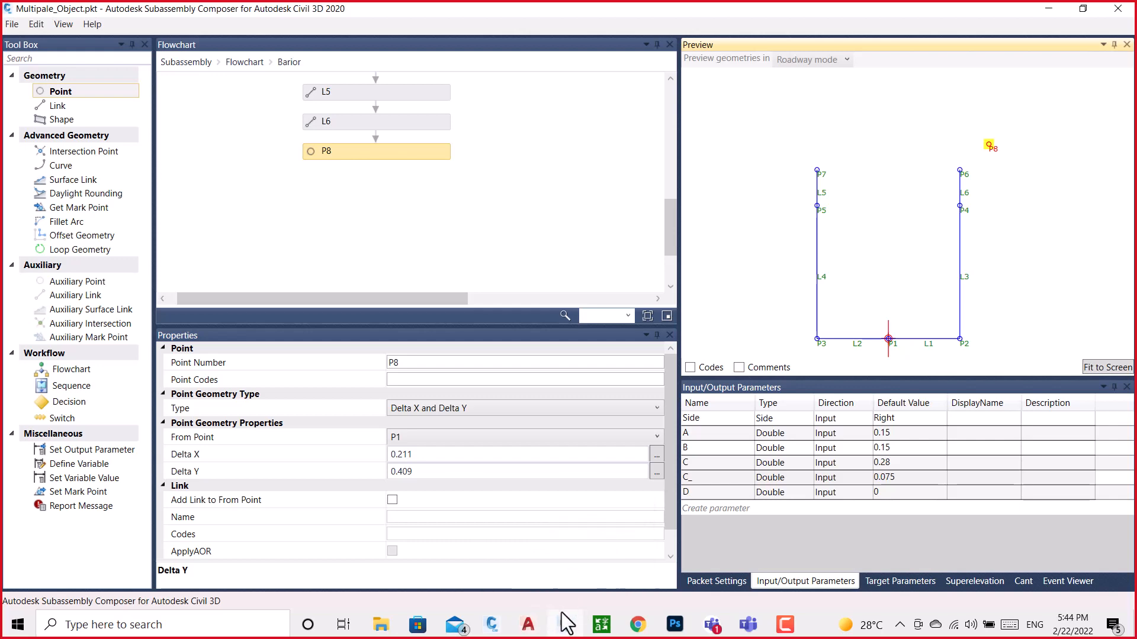
mouse_move(491, 625)
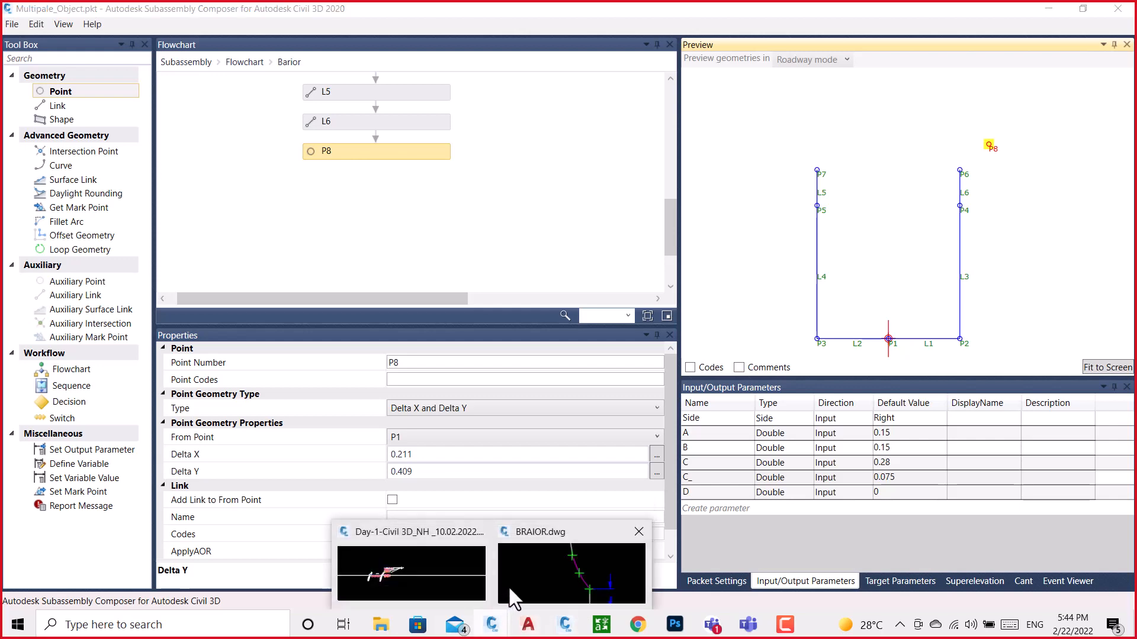
left_click(535, 571)
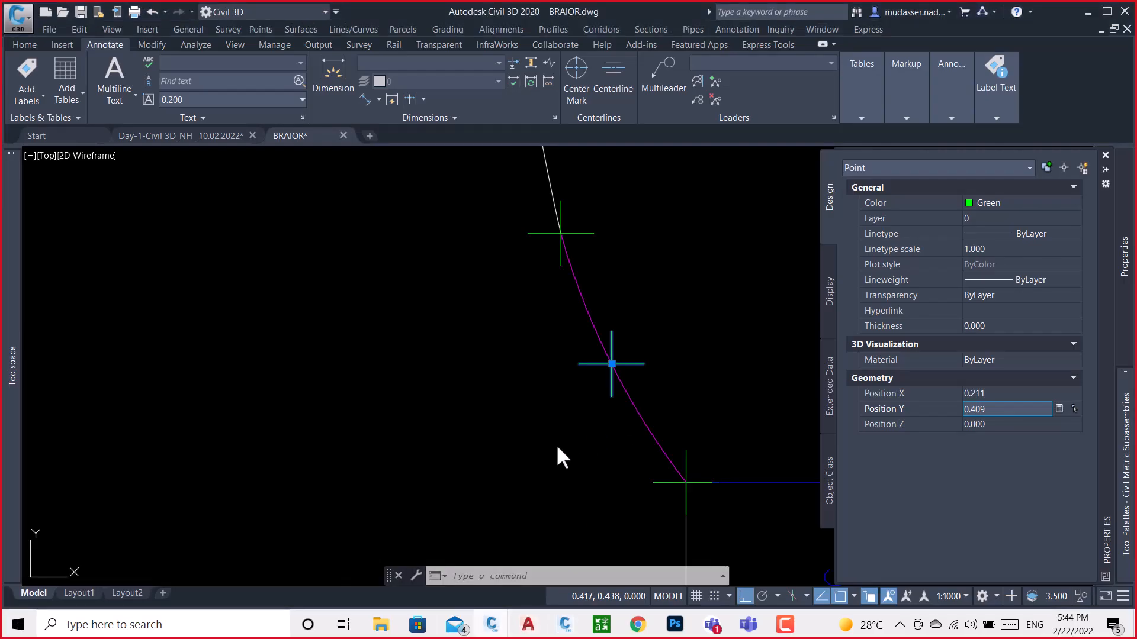
key("Escape")
key("Escape")
key("ctrl+1")
scroll(711, 300, "down", 4)
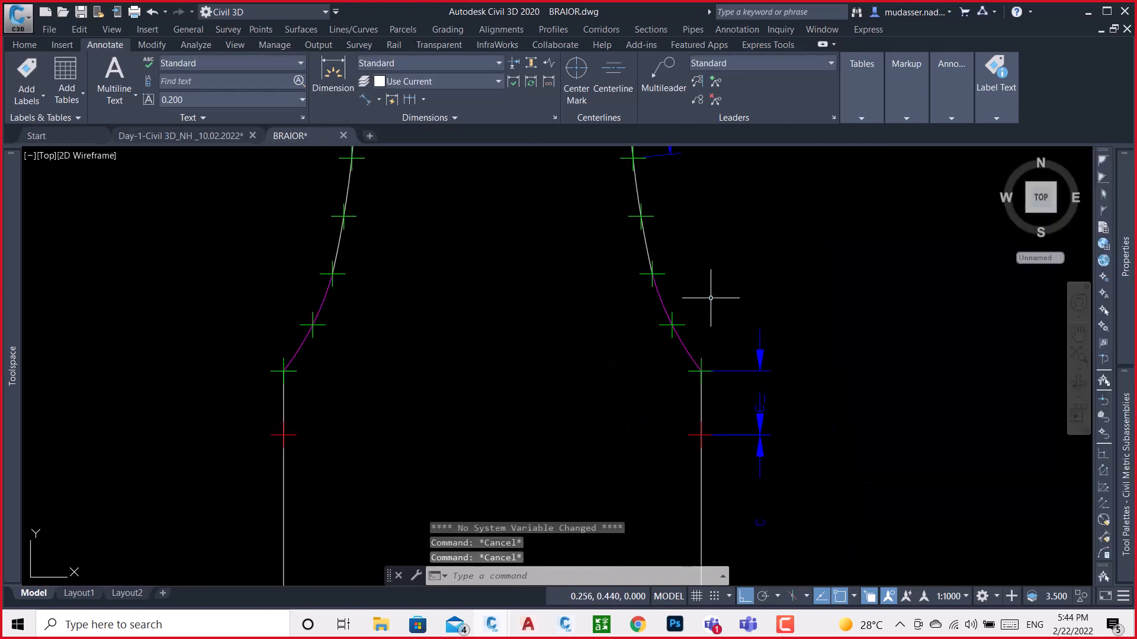
left_click(684, 339)
scroll(628, 323, "down", 4)
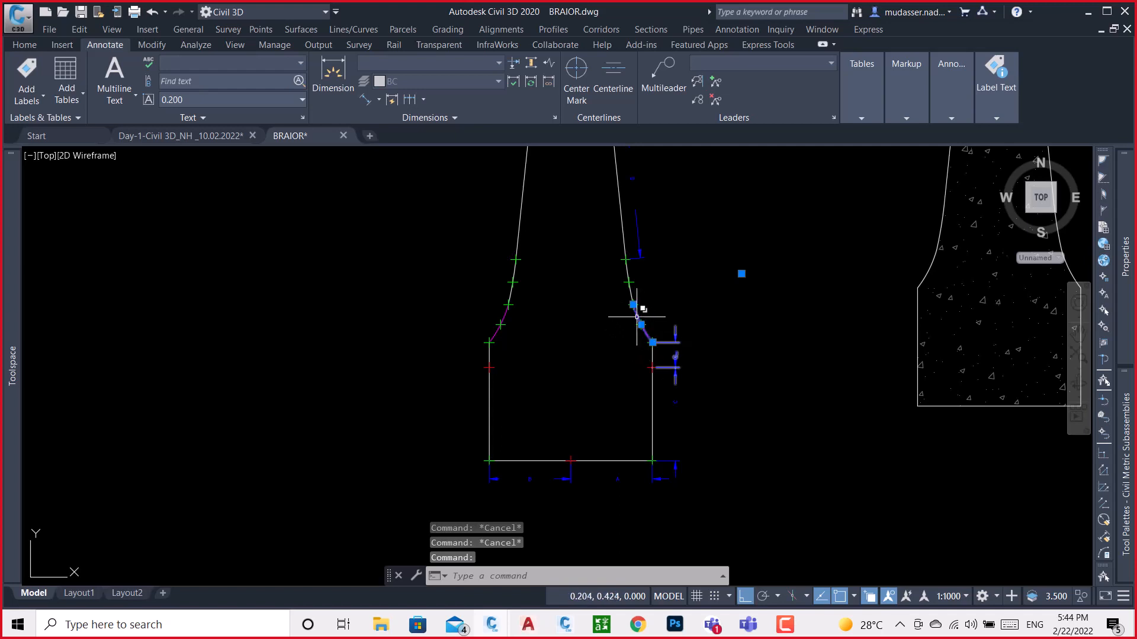
mouse_move(652, 343)
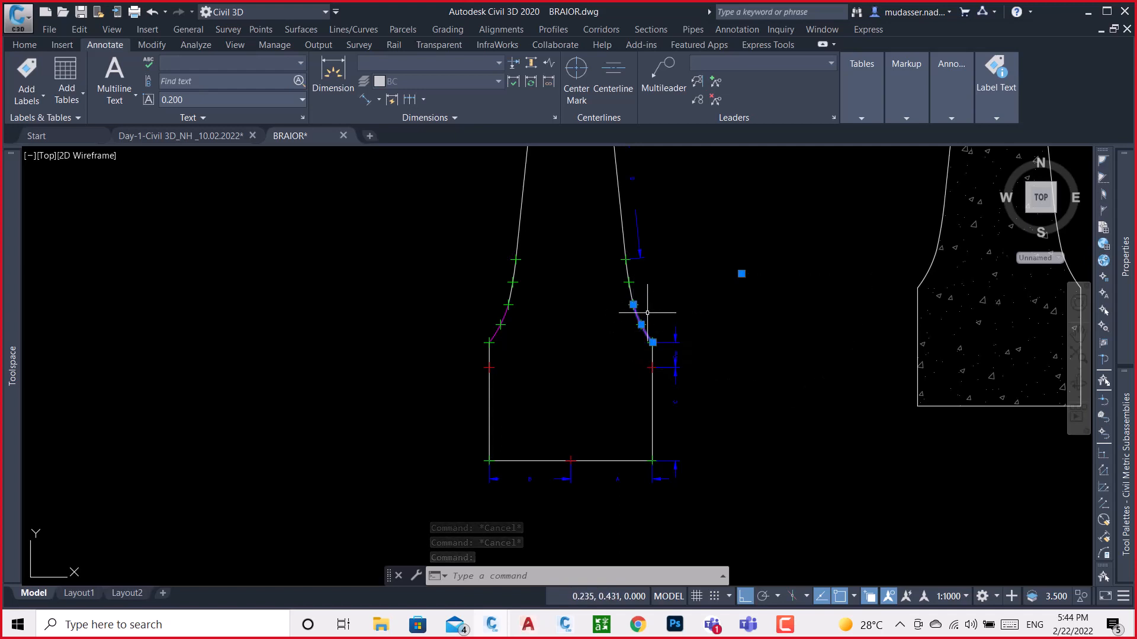
mouse_move(632, 304)
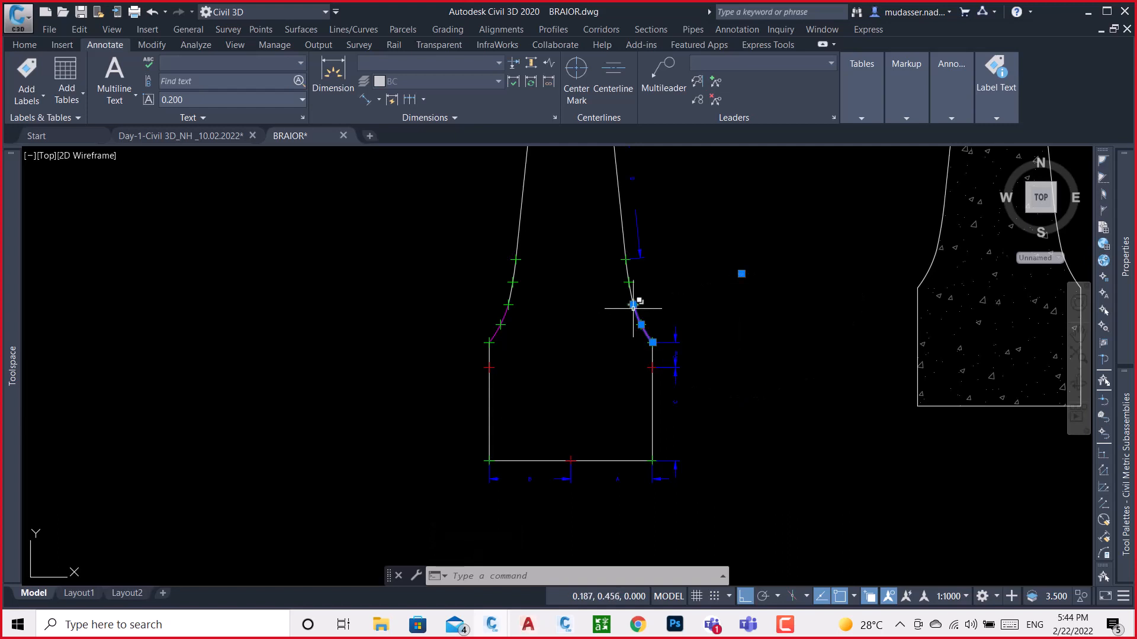
Inspect the coordinates of the green points at the upper end and middle of the right magenta arc
scroll(636, 303, "up", 3)
key("Escape")
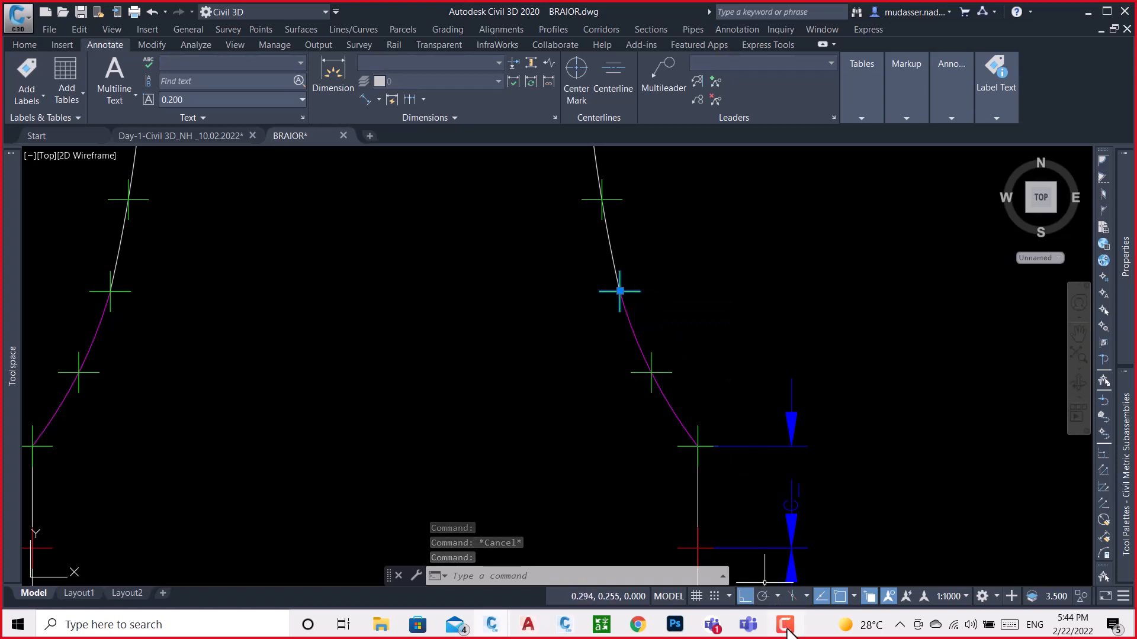
mouse_move(1127, 326)
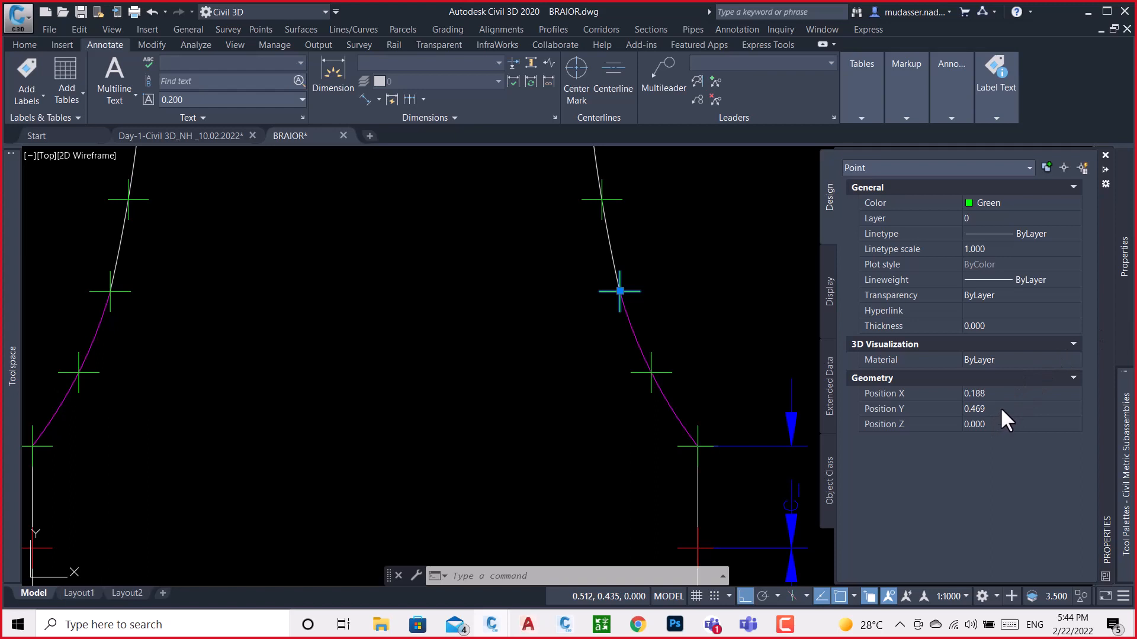
key("Escape")
key("Escape")
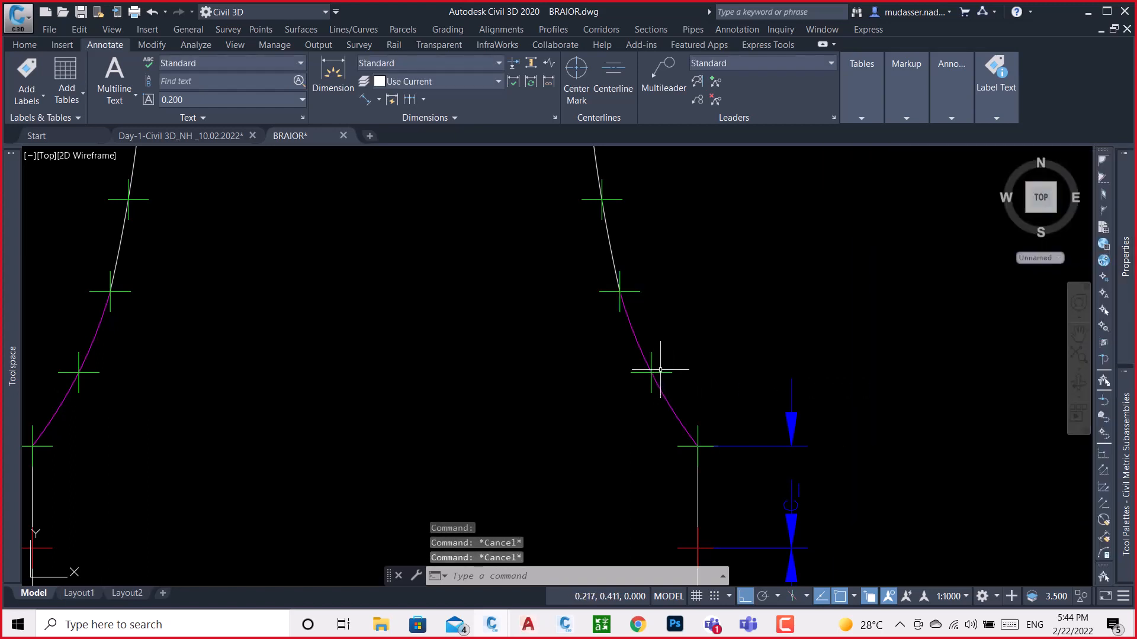
left_click(653, 373)
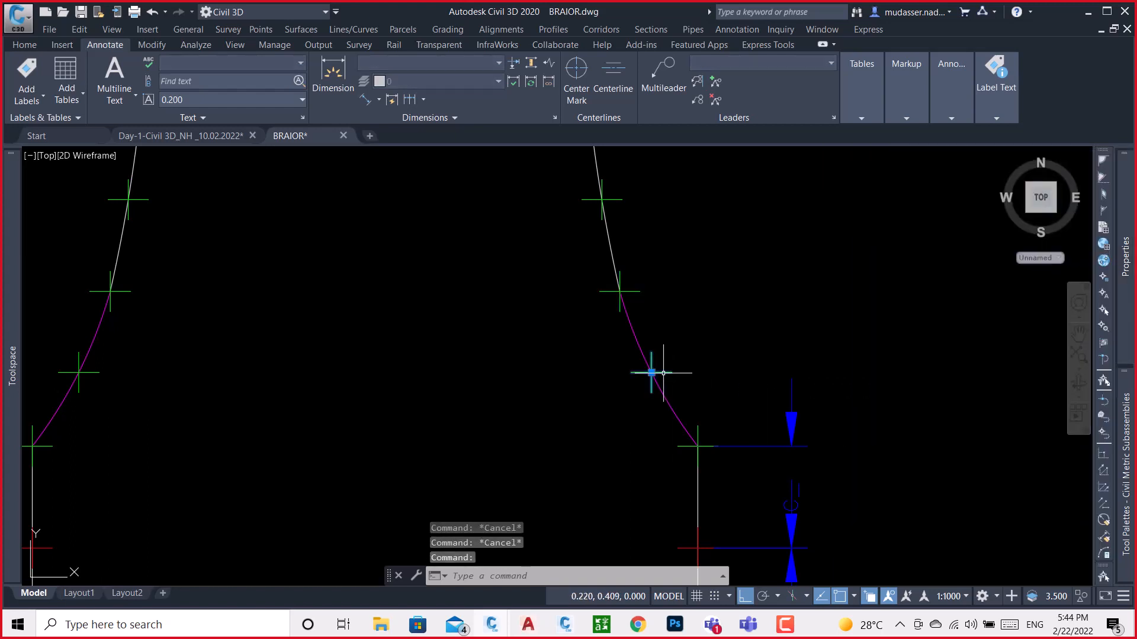
scroll(672, 350, "down", 1)
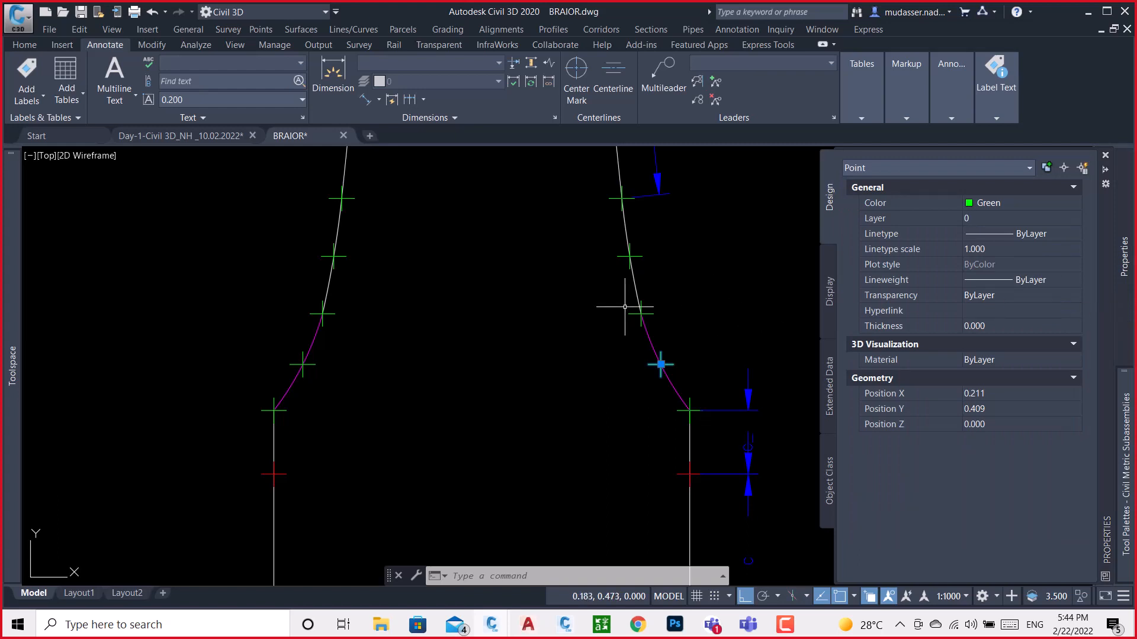
key("Escape")
Read the Position X of the green point at the right magenta arc's upper end and switch to Subassembly Composer
left_click(647, 313)
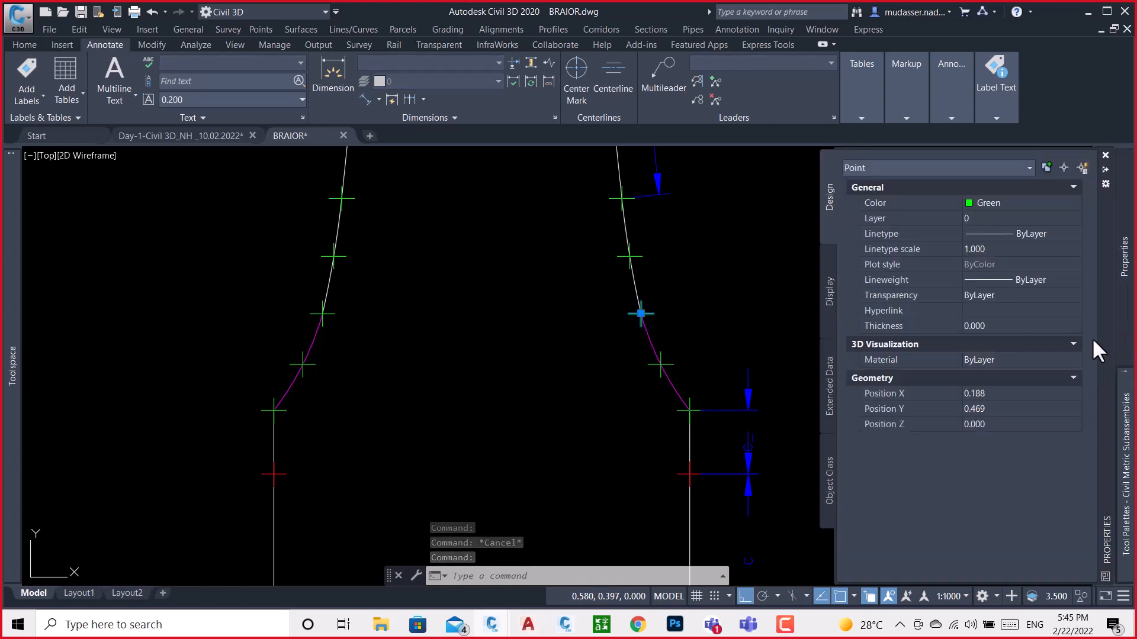
left_click(1006, 397)
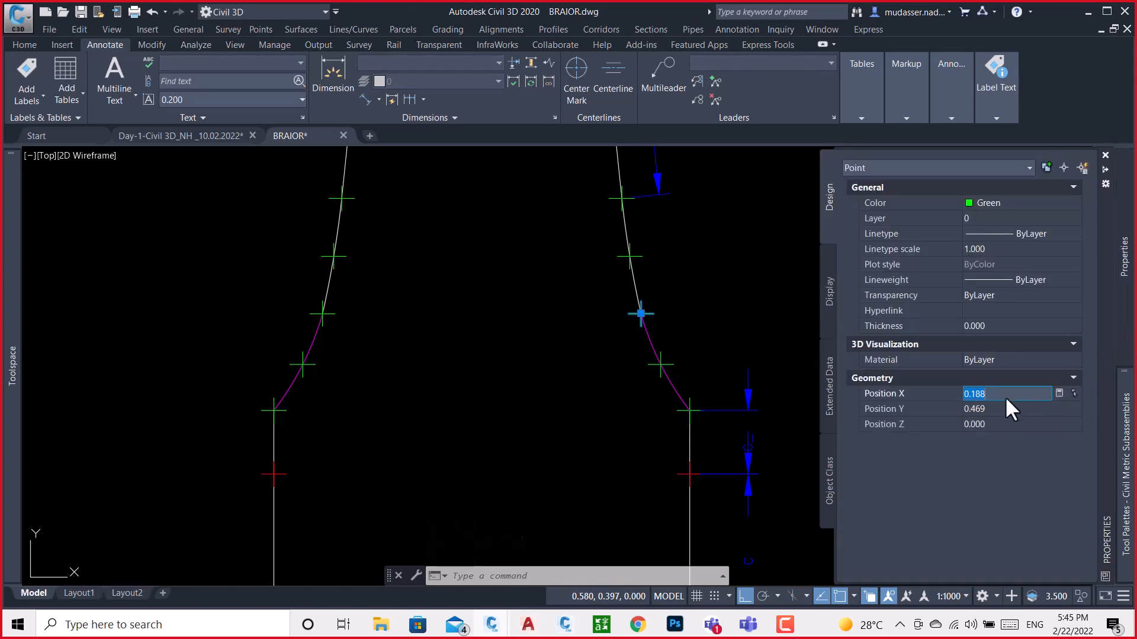
left_click(564, 625)
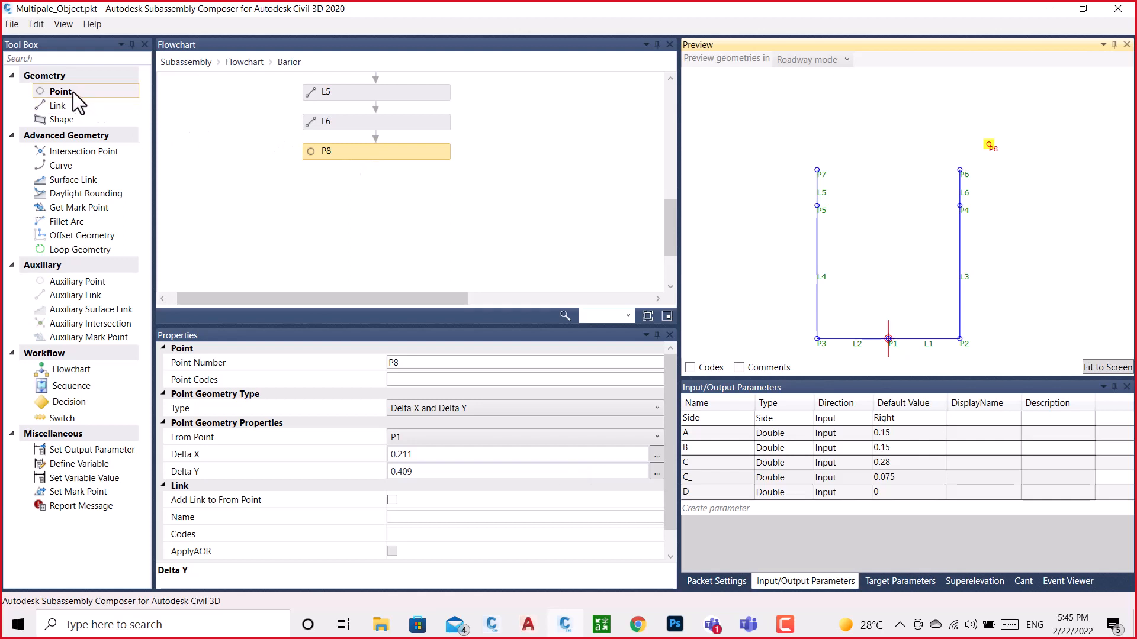
Add a point after P8 in the Barior flowchart with Delta X 0.188 and no link to its from point
left_click_drag(73, 93, 370, 193)
left_click_drag(370, 193, 413, 208)
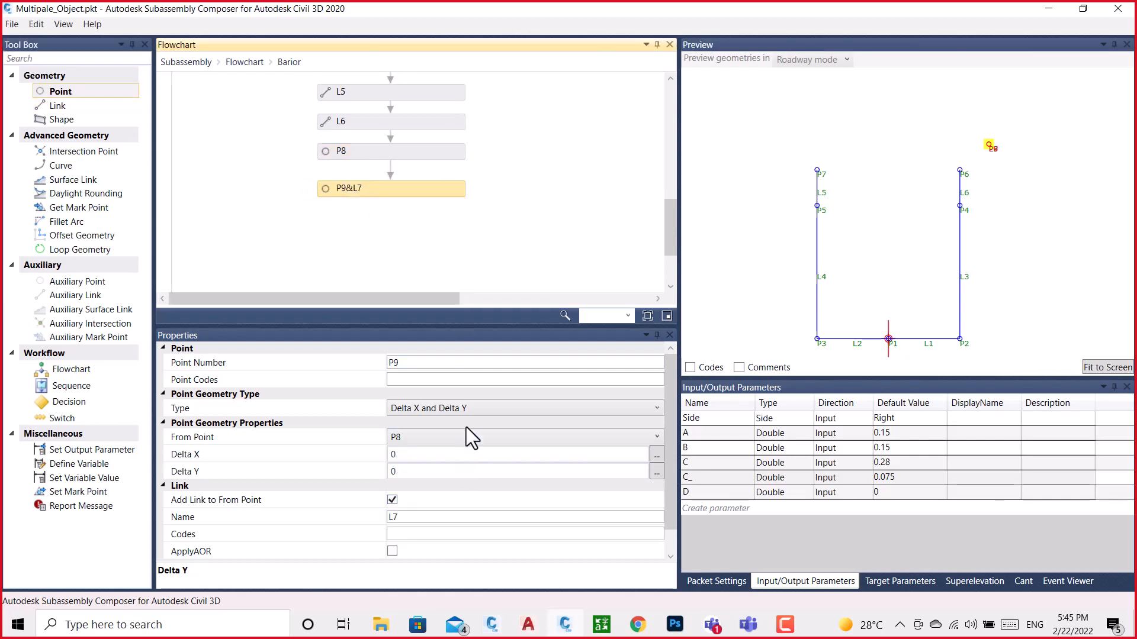
left_click(402, 454)
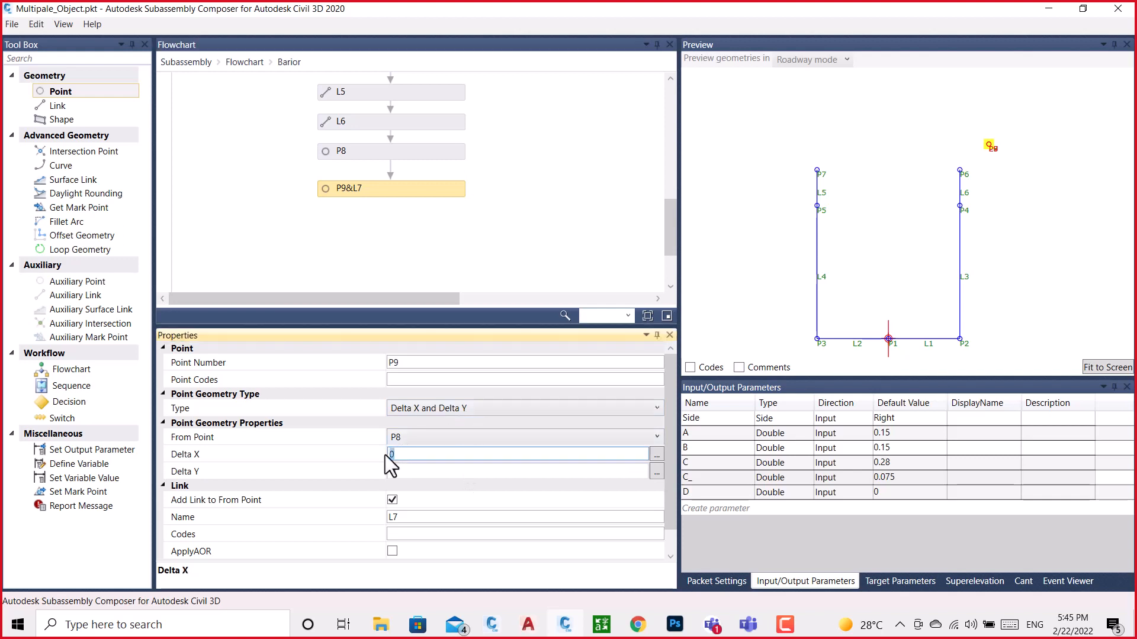
type("0.188")
left_click(392, 501)
left_click(392, 500)
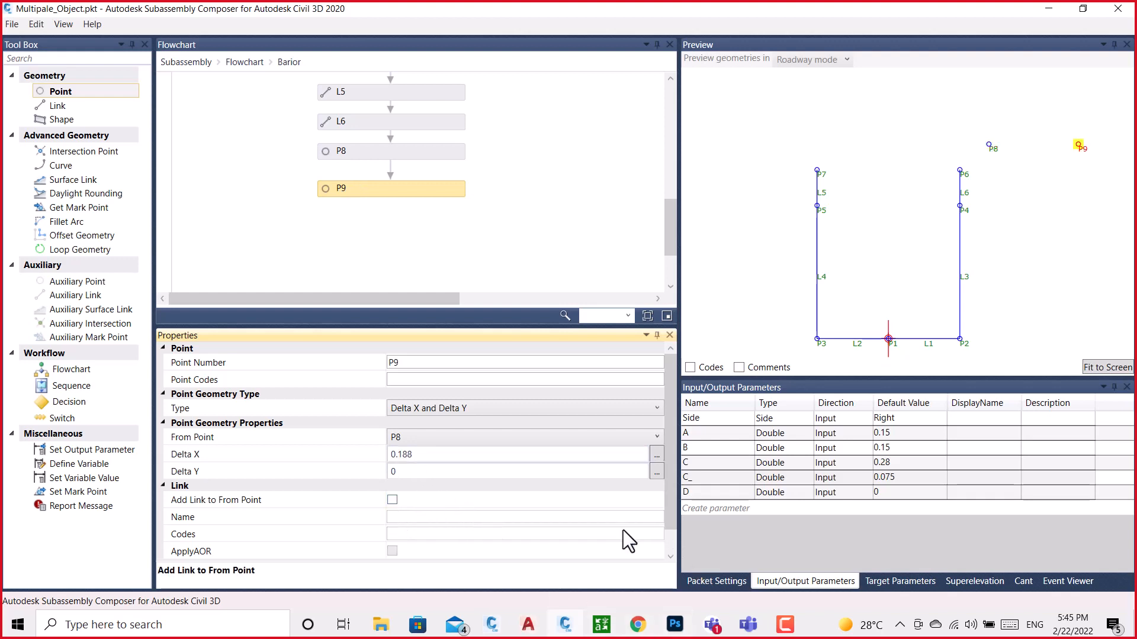
Read the same point's Position Y in the BRAIOR drawing, set P9's Delta Y to 0.469 in Subassembly Composer, and reselect P9
left_click(492, 625)
left_click(595, 589)
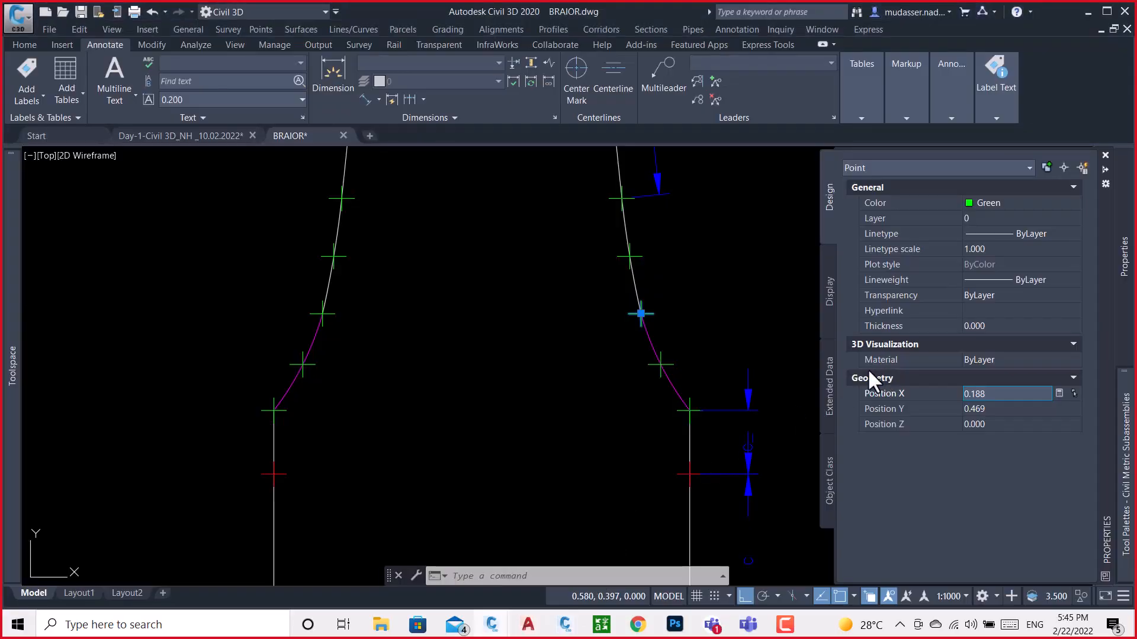
left_click(998, 410)
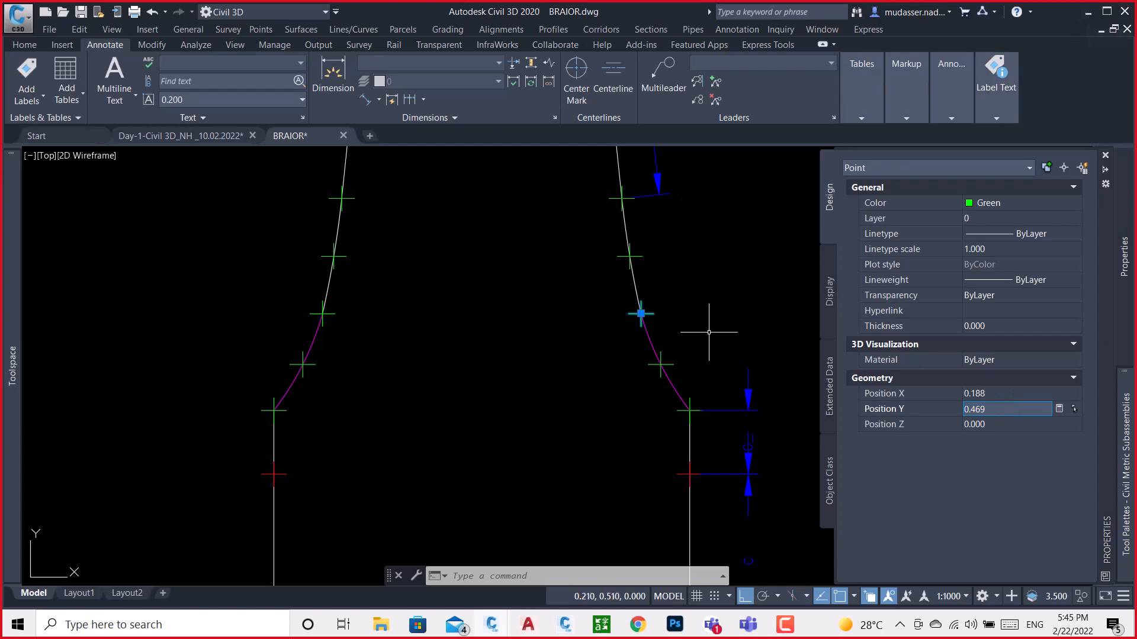
left_click(564, 625)
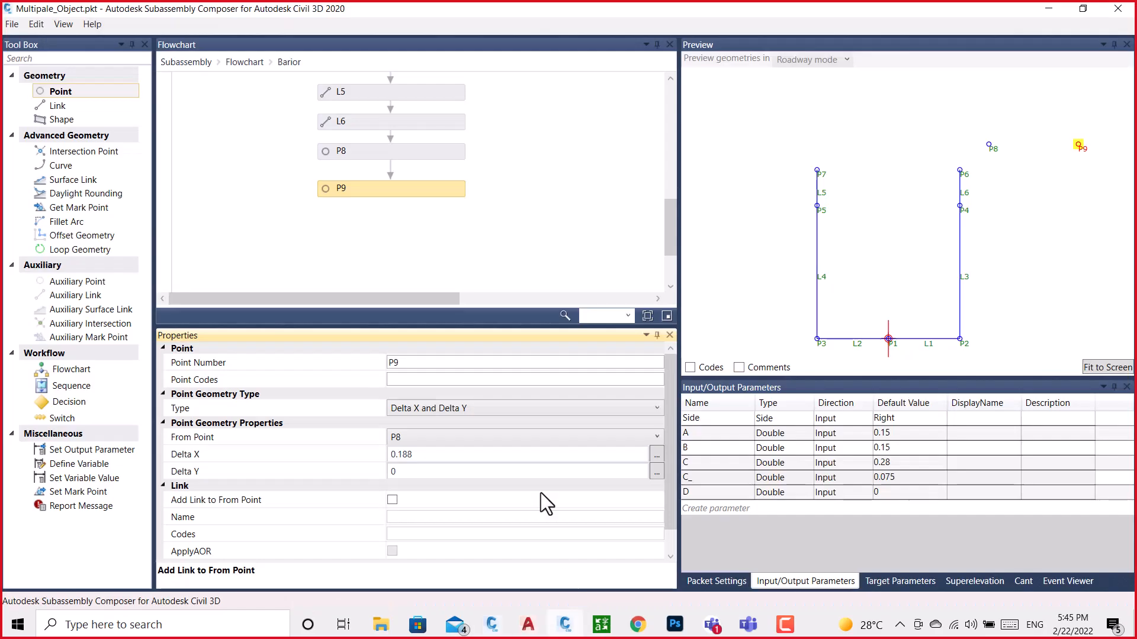
left_click(407, 472)
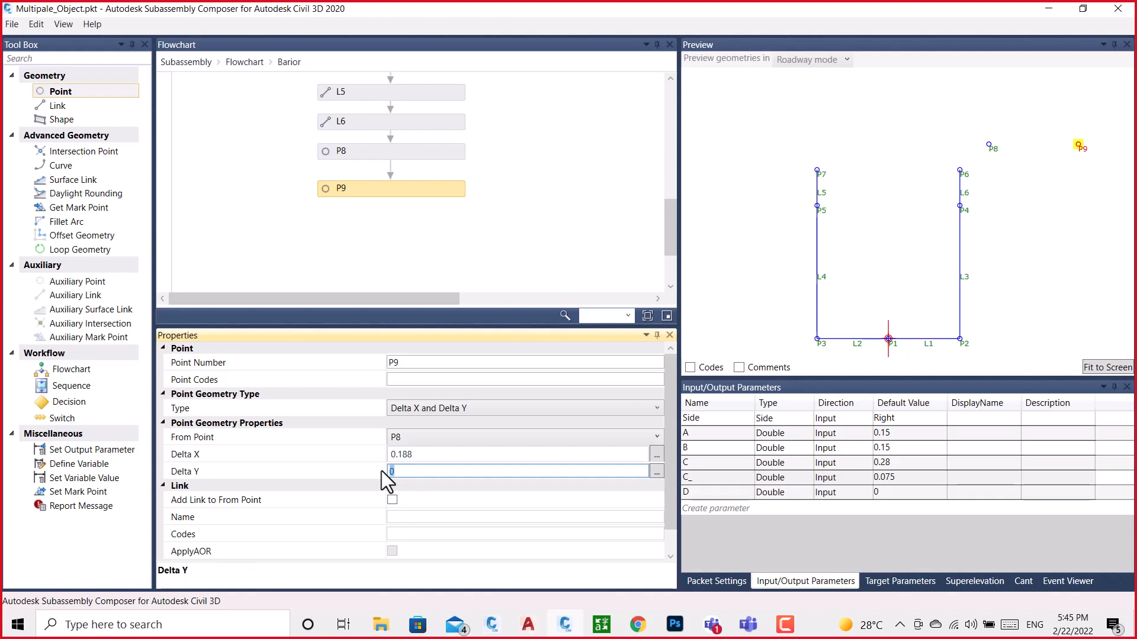
left_click(533, 211)
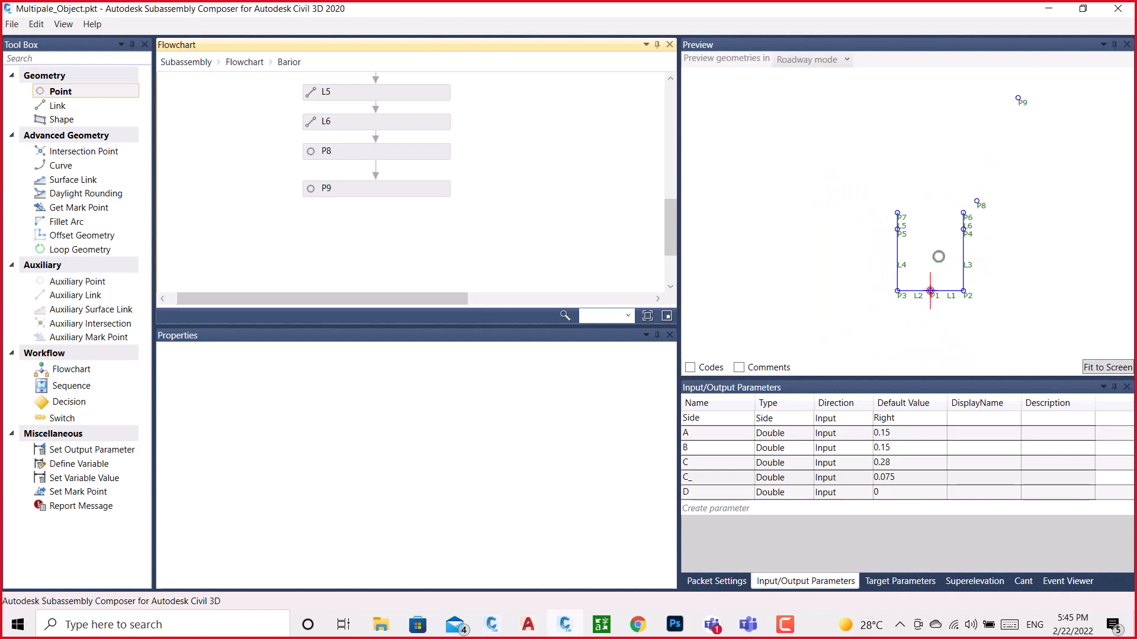
left_click(324, 188)
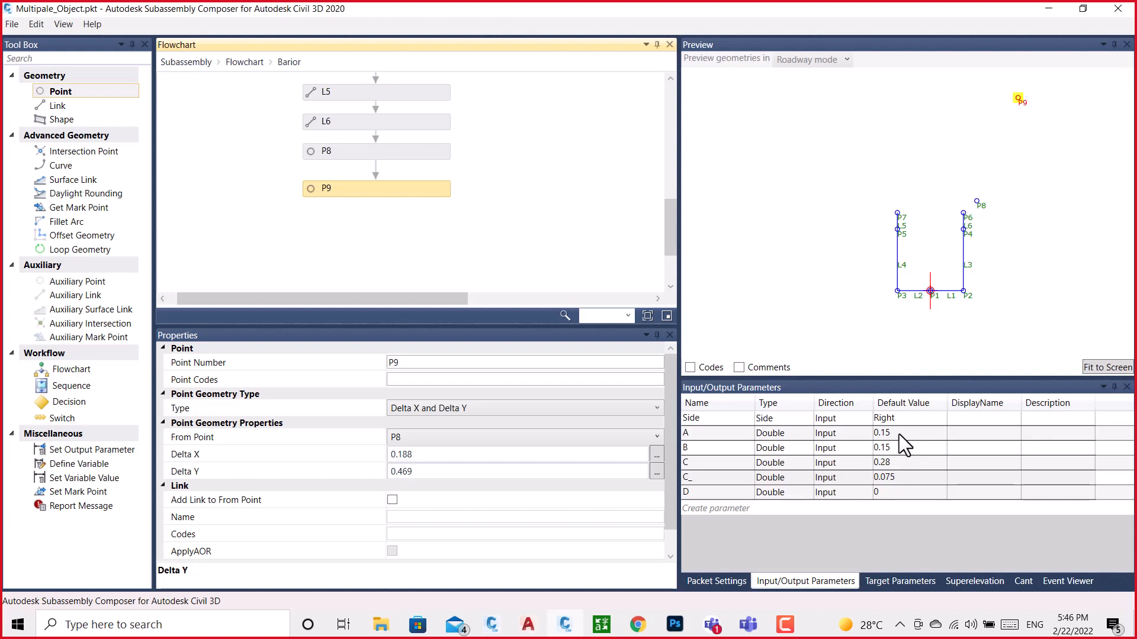
Check the default values of input parameters A and B
double_click(899, 434)
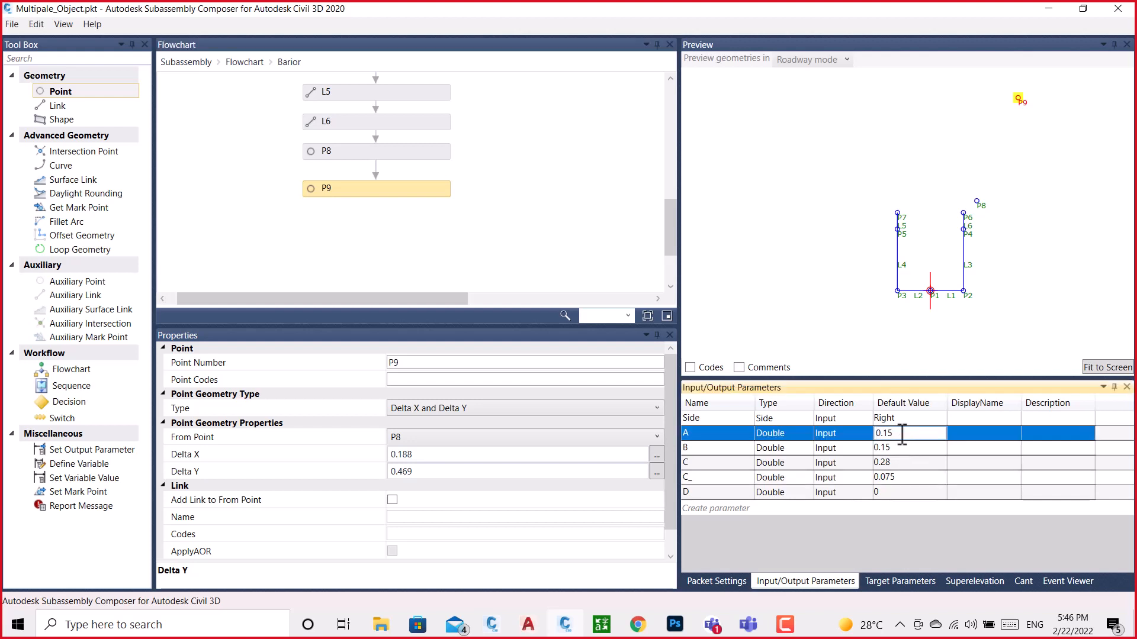
left_click_drag(907, 434, 869, 444)
double_click(907, 448)
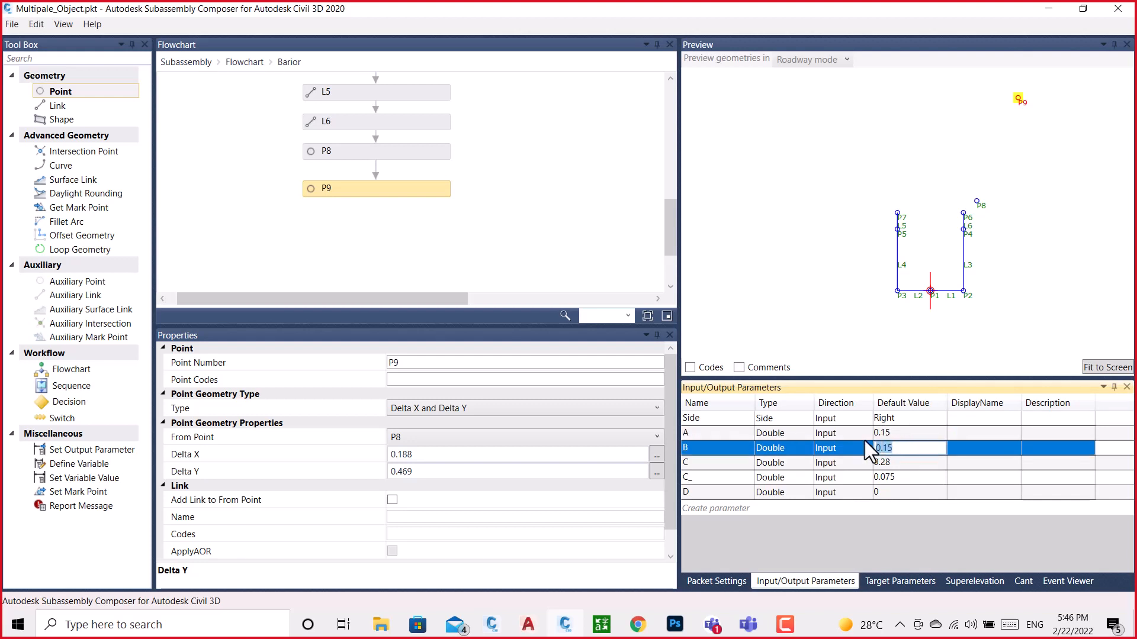
Switch to the BRAIOR drawing and add an aligned dimension from the base's red midpoint to its right corner, just above the base line
left_click(577, 628)
scroll(616, 459, "down", 9)
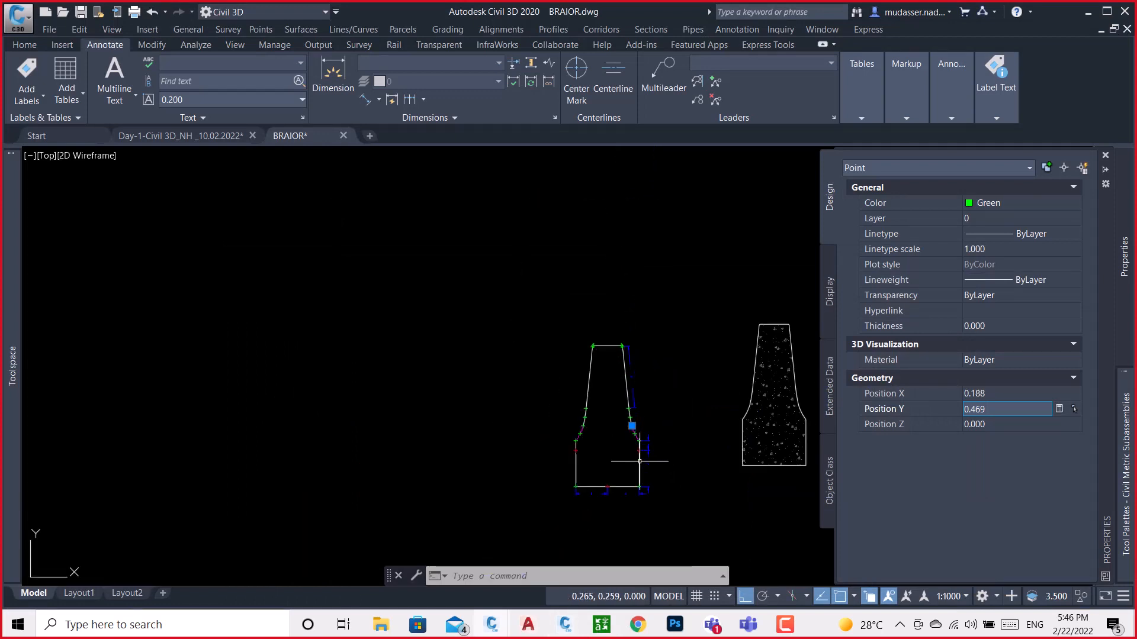
scroll(619, 495, "up", 7)
key("Escape")
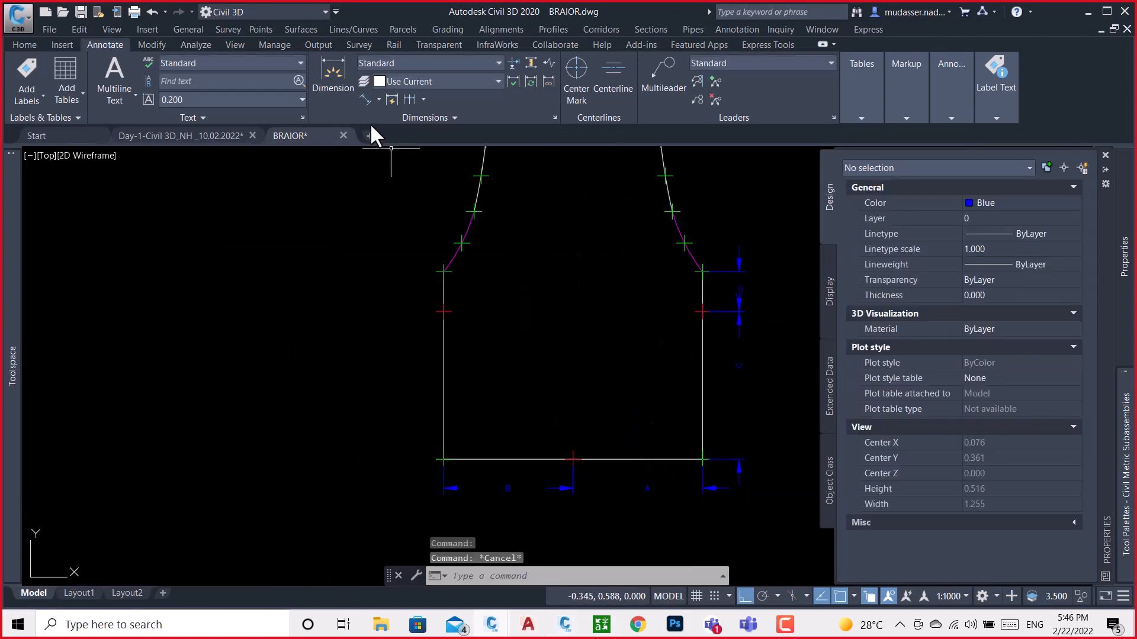
left_click(366, 99)
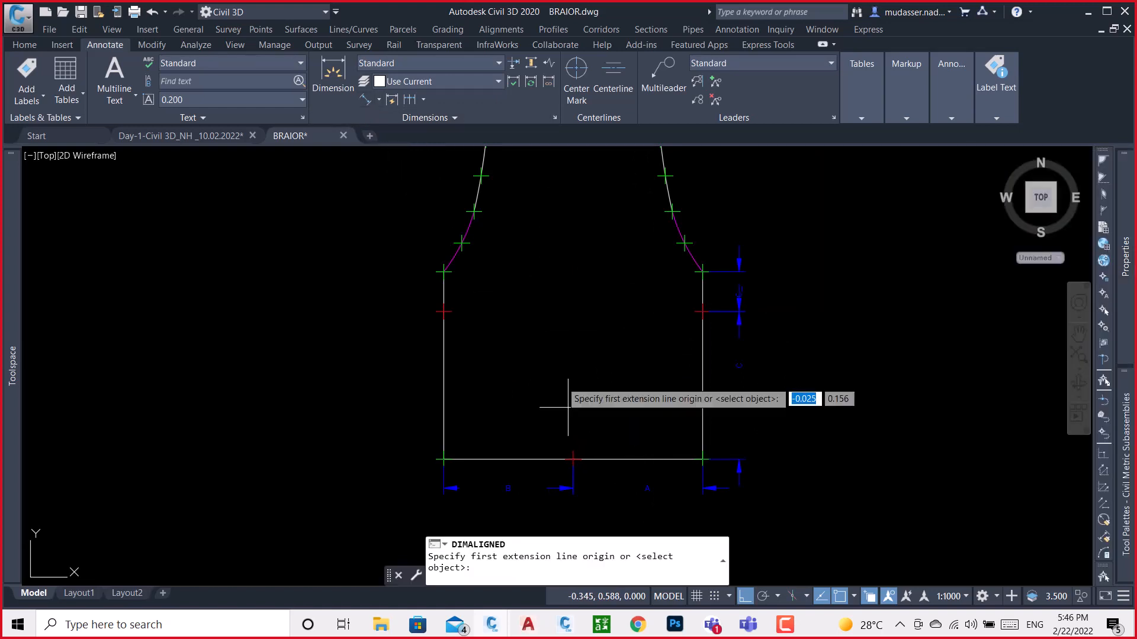
left_click(572, 458)
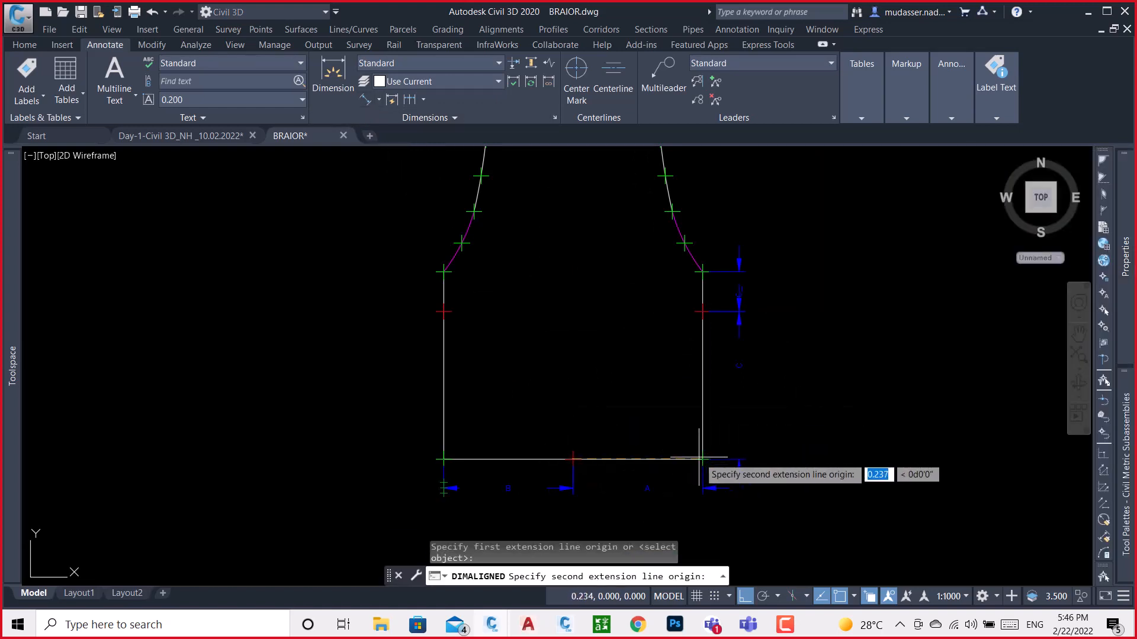
left_click(703, 459)
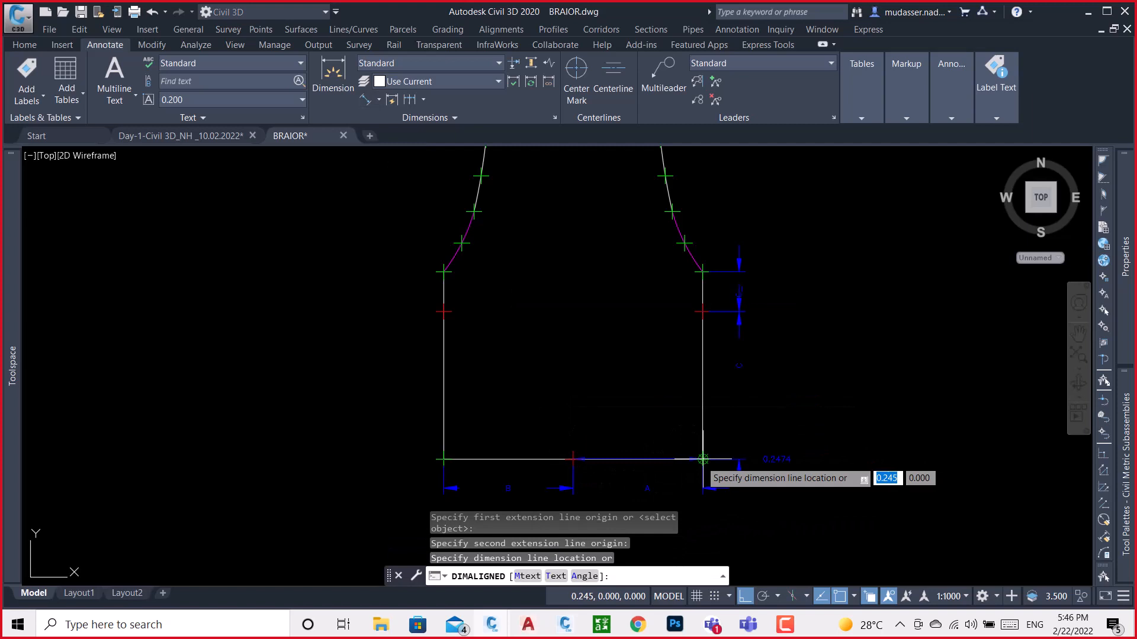
scroll(664, 431, "up", 4)
left_click(664, 432)
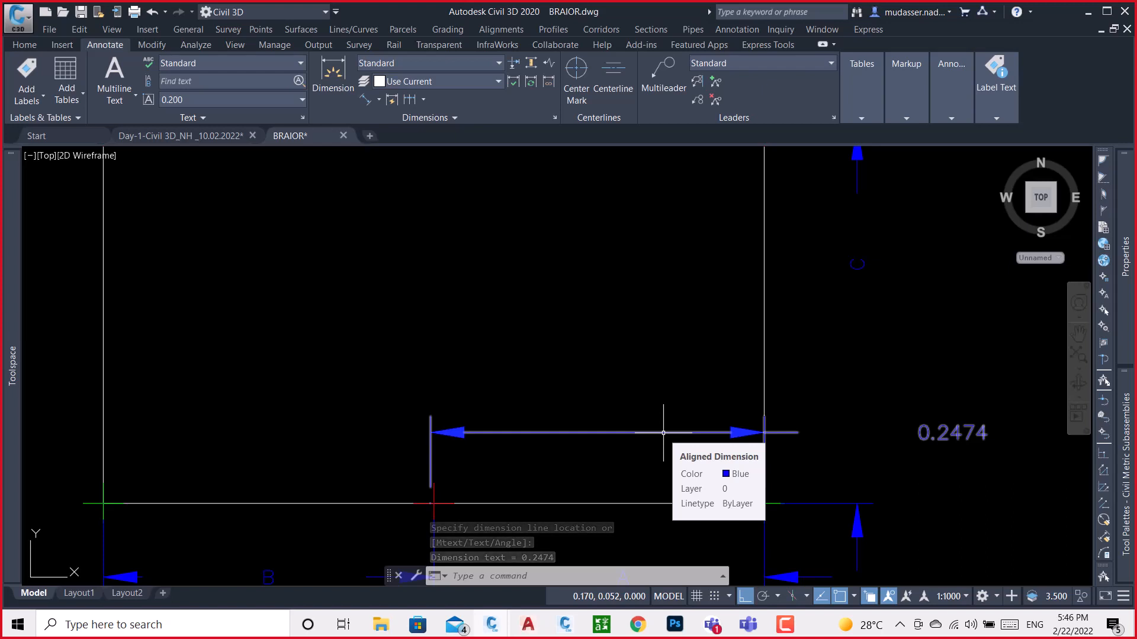
key("Escape")
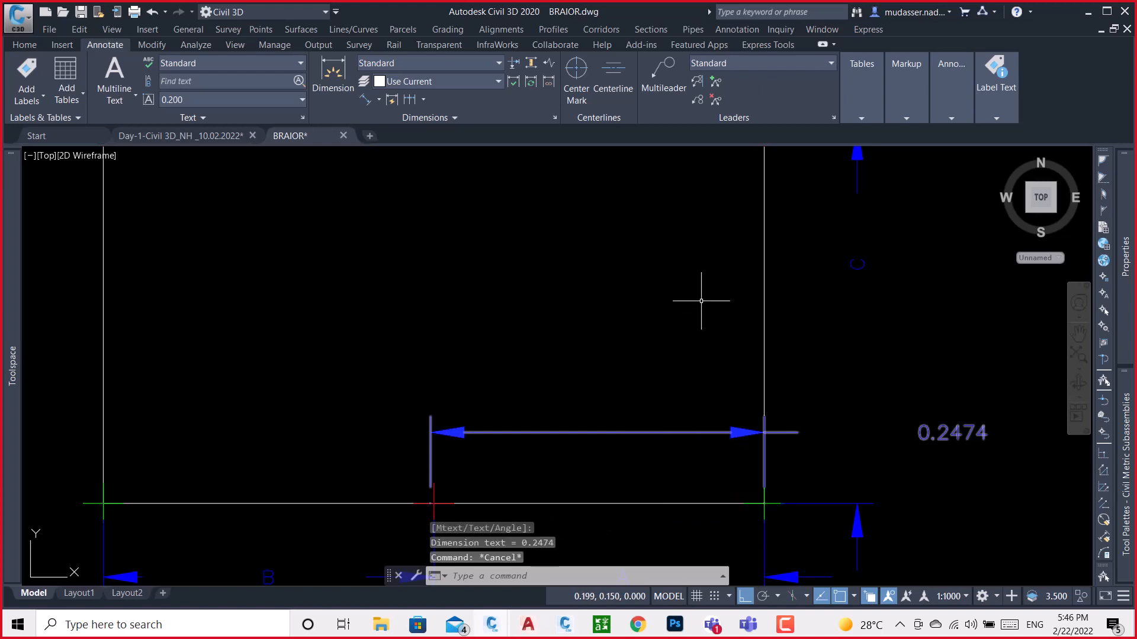
Read the new base dimension against the barrier outline and switch to Subassembly Composer
scroll(701, 302, "down", 2)
scroll(701, 302, "down", 2)
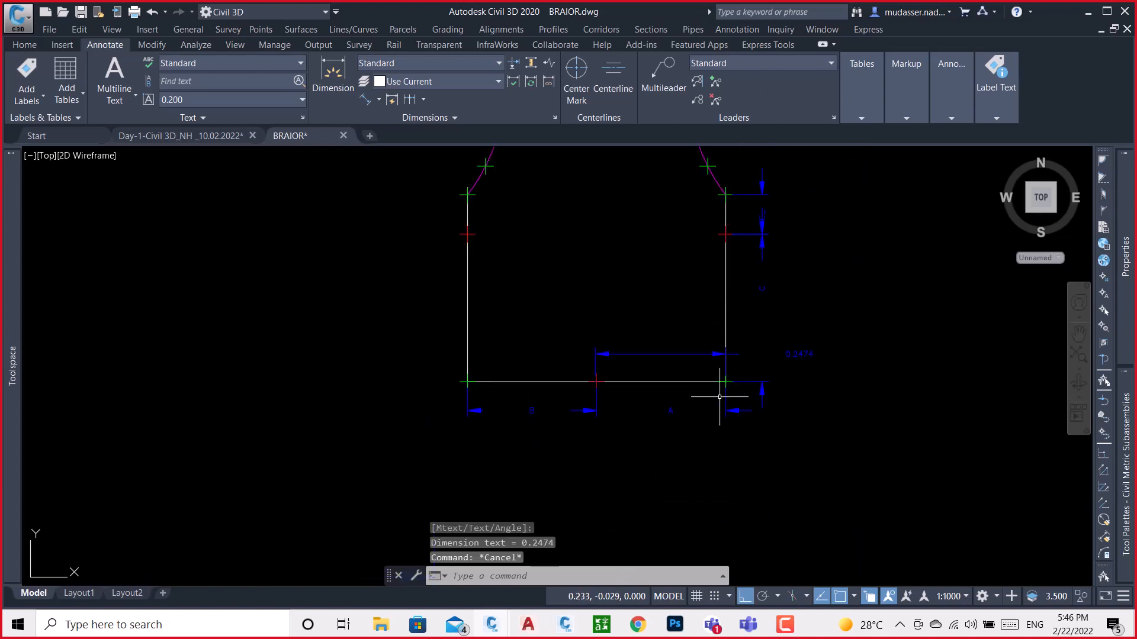
middle_click_drag(657, 284, 633, 375)
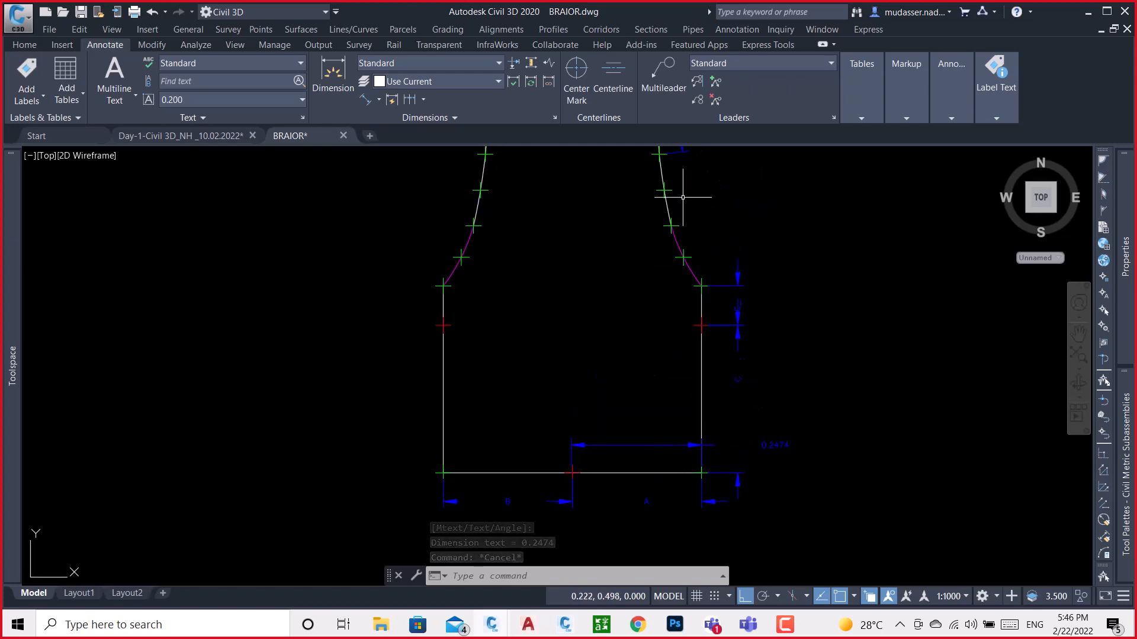
middle_click_drag(644, 237, 639, 253)
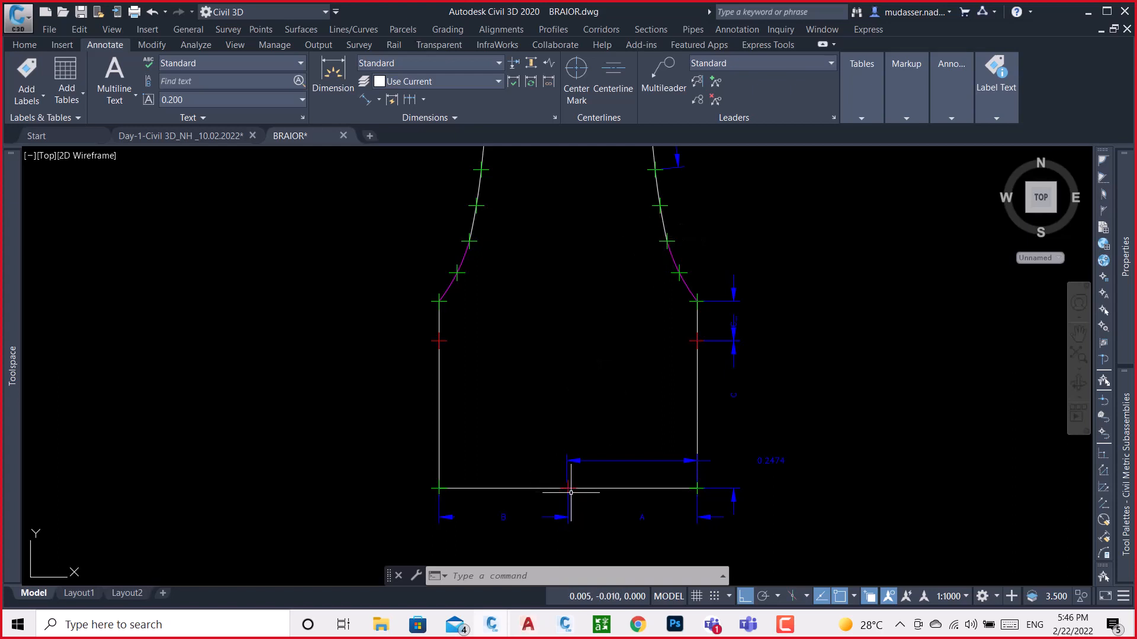
mouse_move(571, 489)
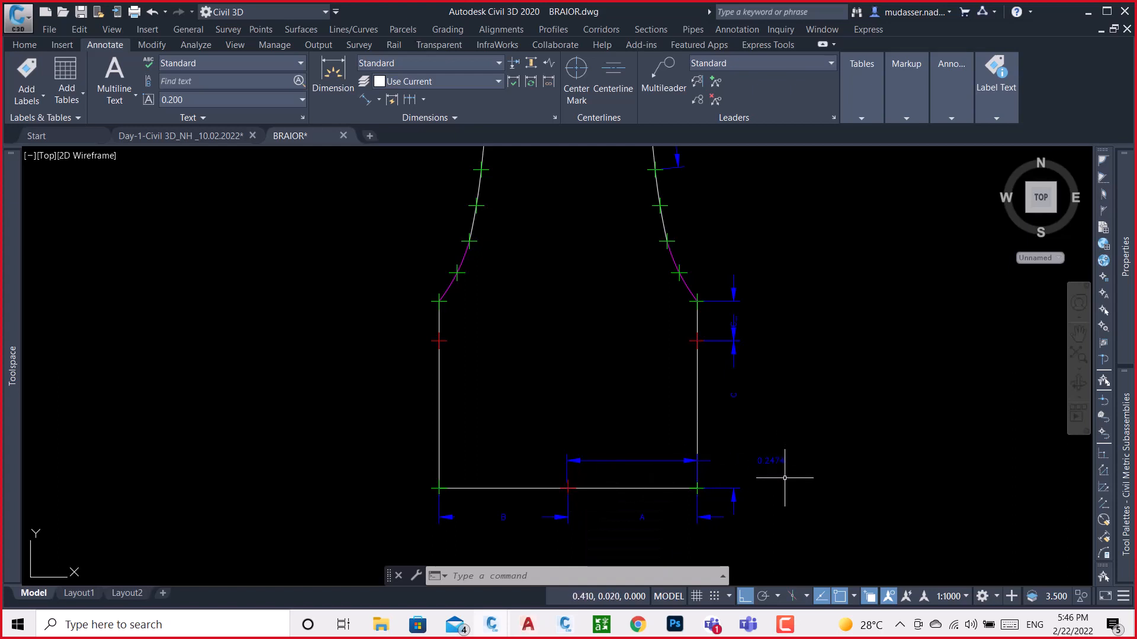
scroll(784, 476, "up", 3)
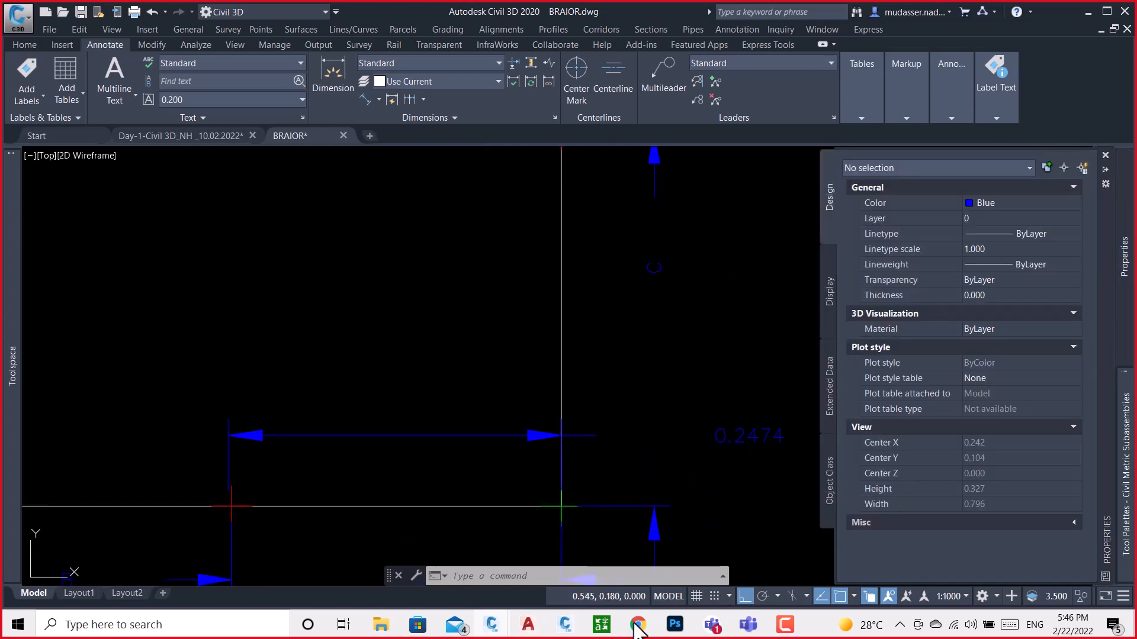
left_click(564, 625)
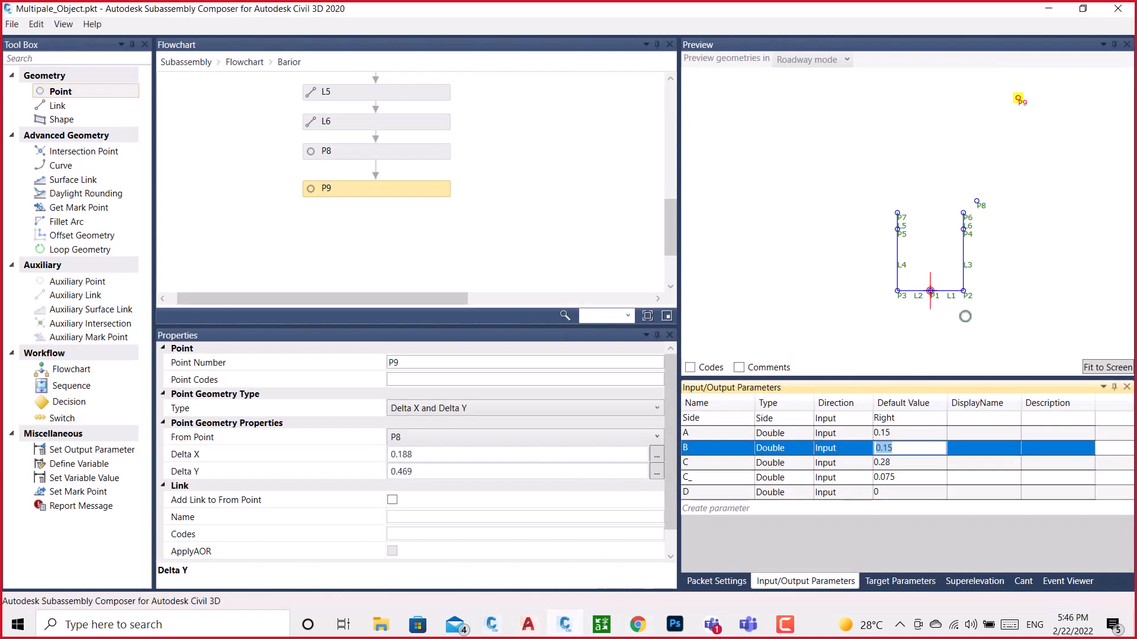
Set the default values of input parameters A and B to 0.247
left_click(843, 435)
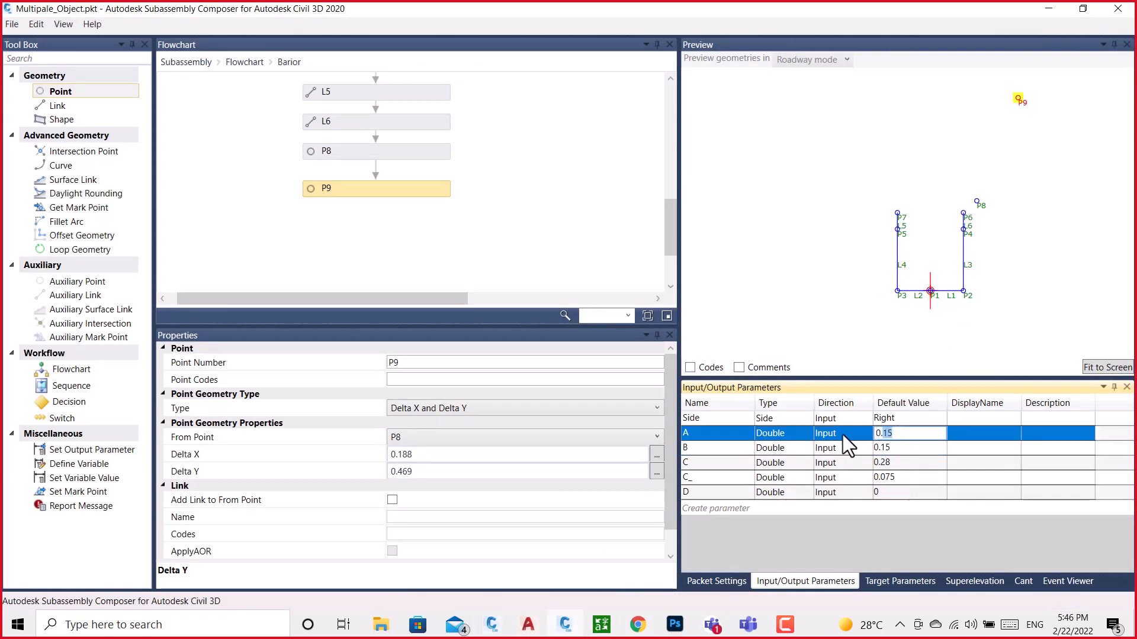
type(".247")
key("Return")
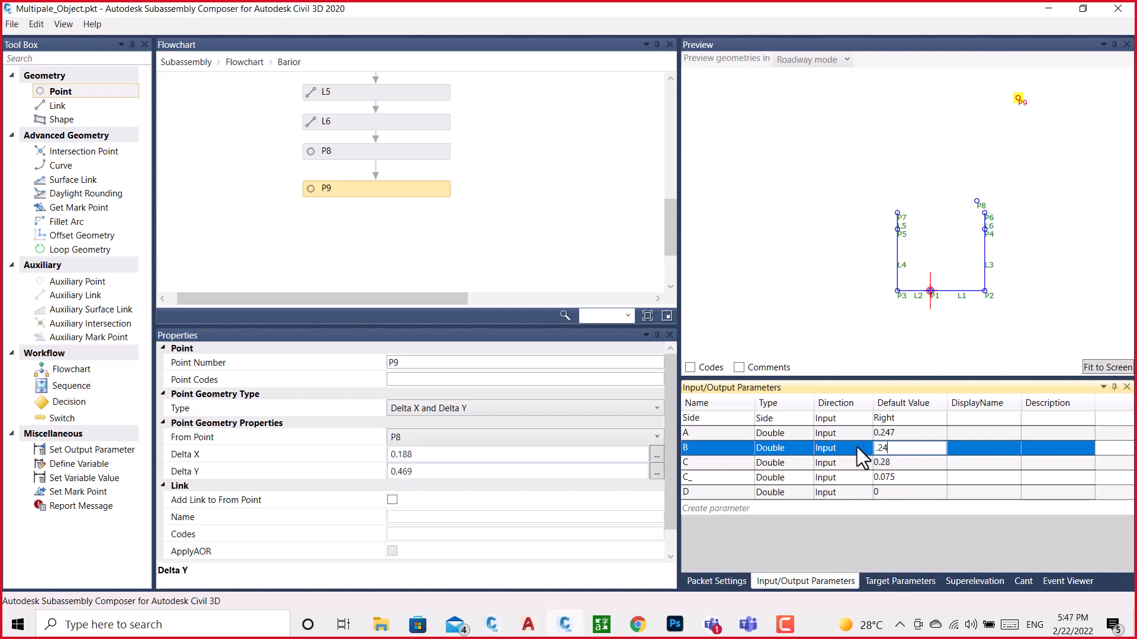
type(".247")
key("Return")
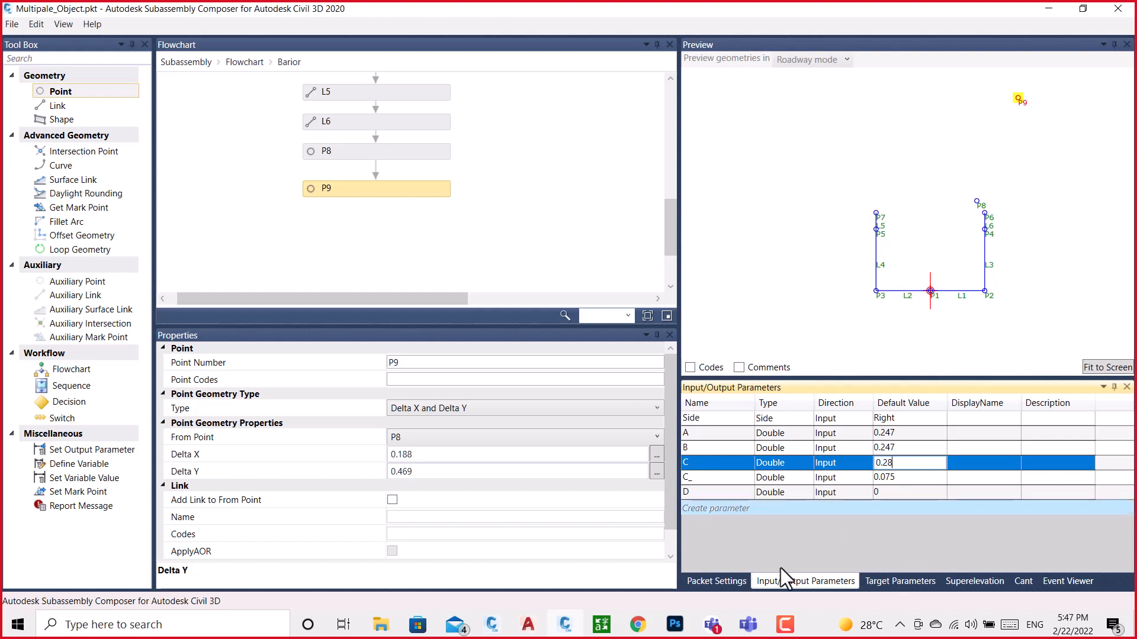
Switch to the BRAIOR drawing and examine the points and vertical dimensions along the barrier's lower right side
mouse_move(565, 628)
mouse_move(500, 625)
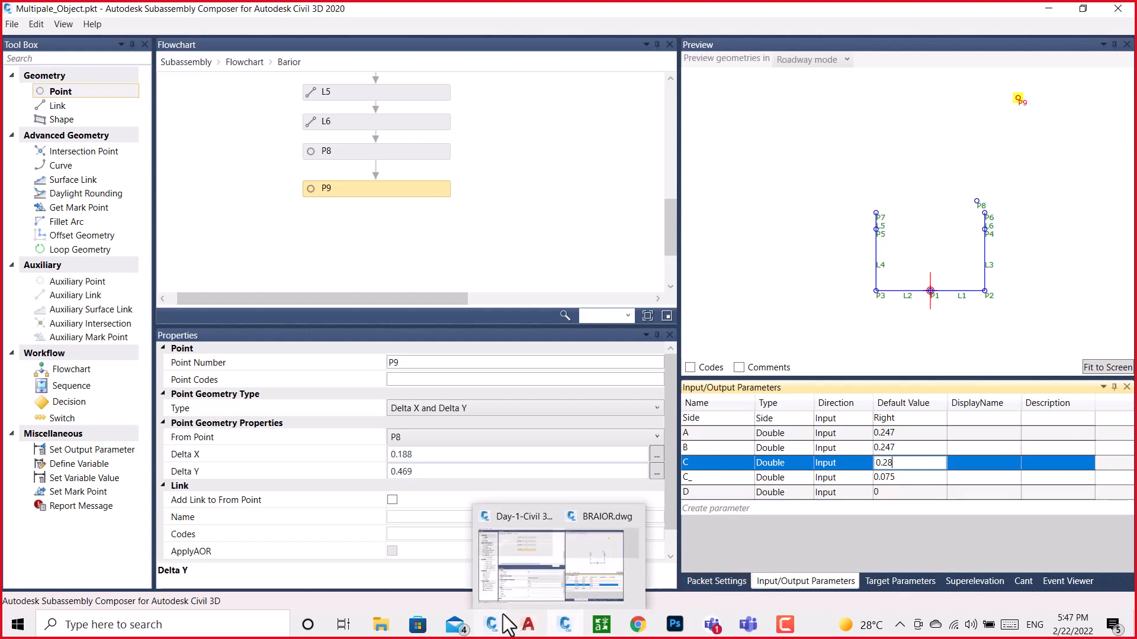
left_click(556, 600)
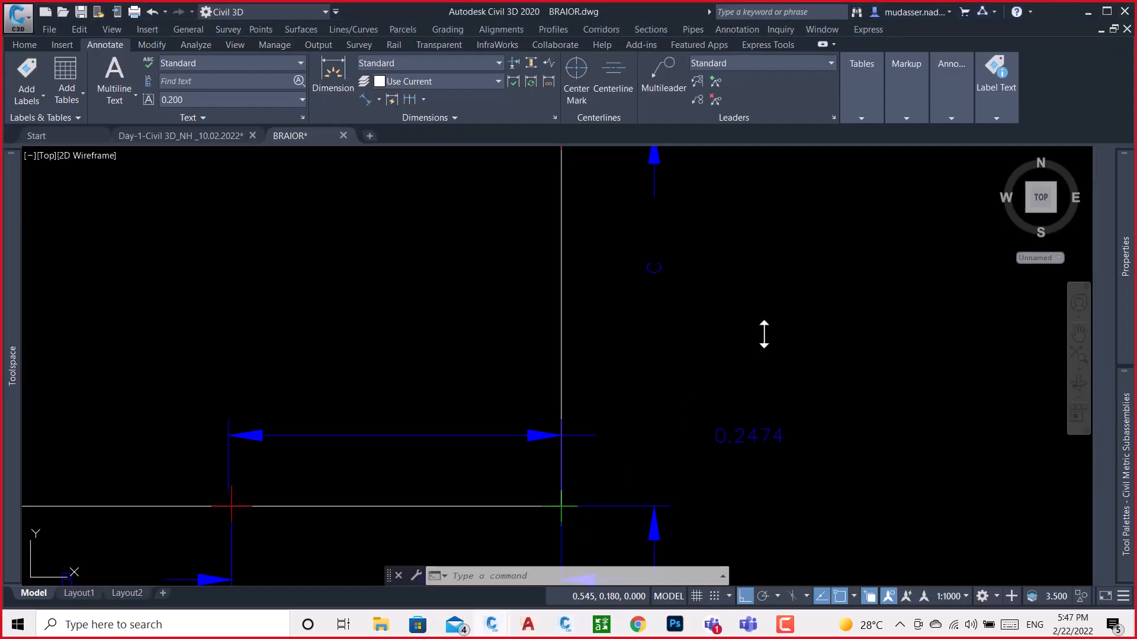
scroll(651, 320, "down", 4)
scroll(663, 261, "up", 2)
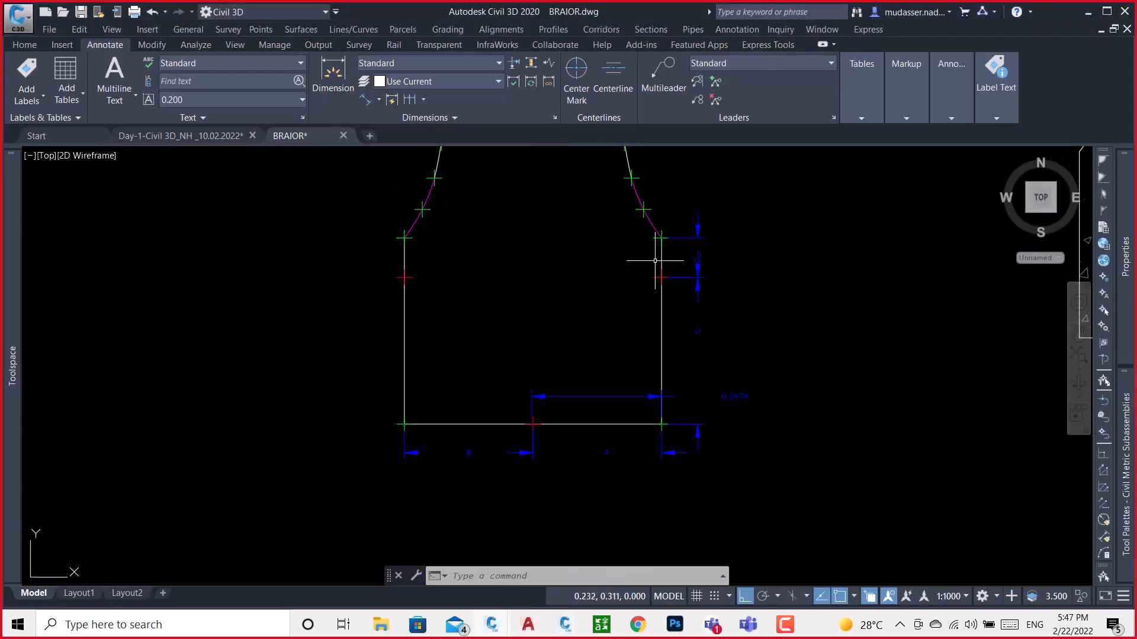
scroll(736, 400, "up", 2)
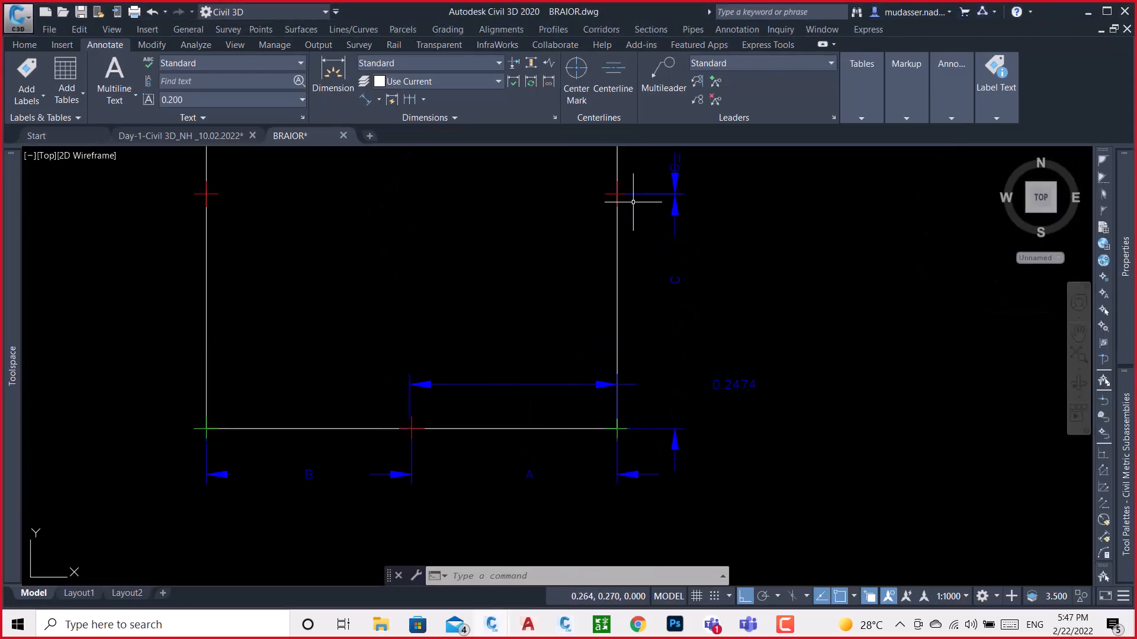
mouse_move(647, 190)
middle_mouse_down()
mouse_move(667, 482)
mouse_move(667, 444)
middle_mouse_up()
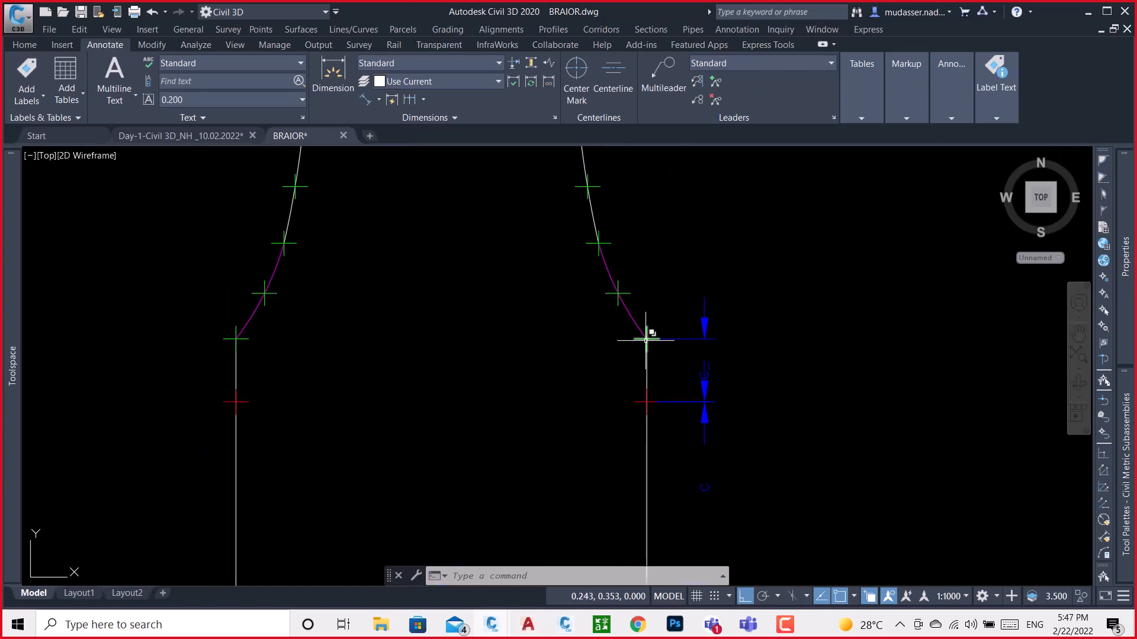
scroll(661, 360, "down", 3)
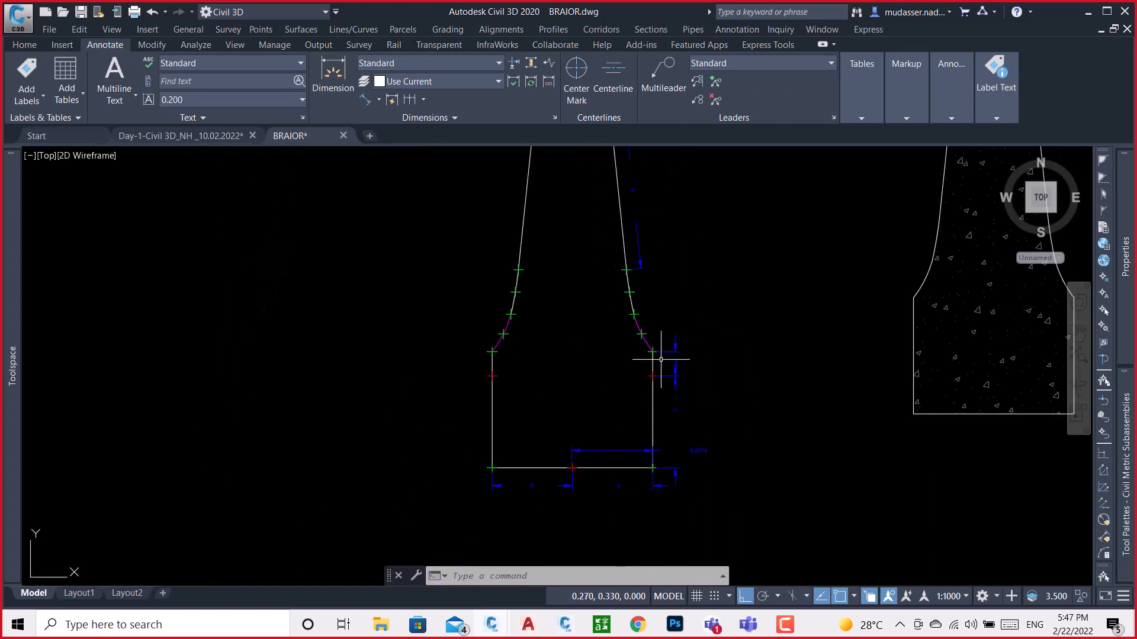
left_click(366, 98)
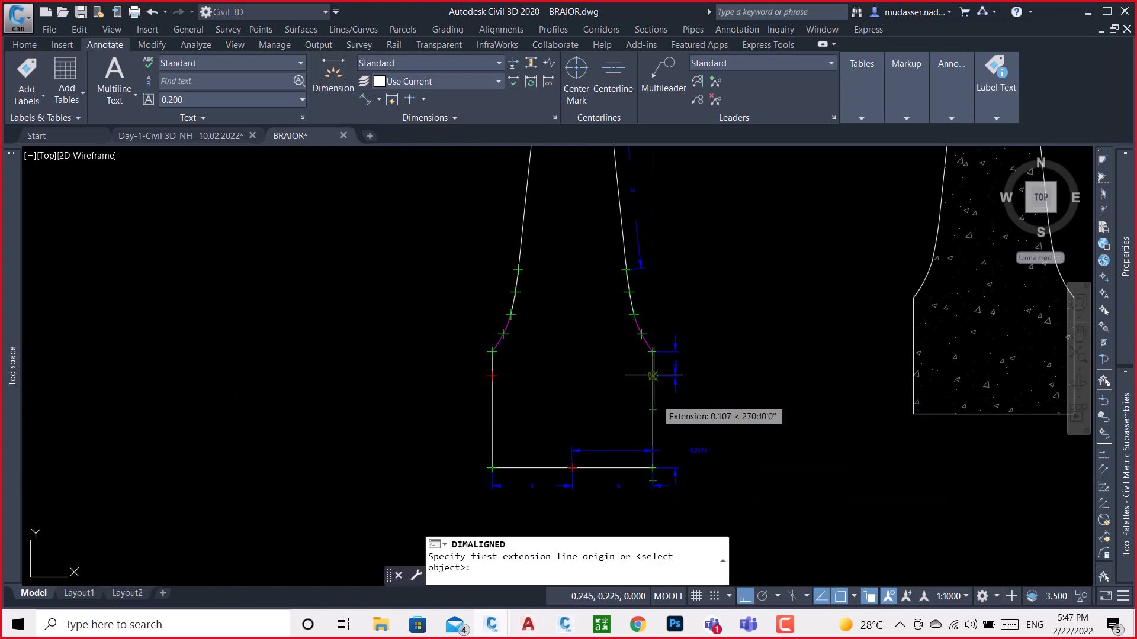
key("Escape")
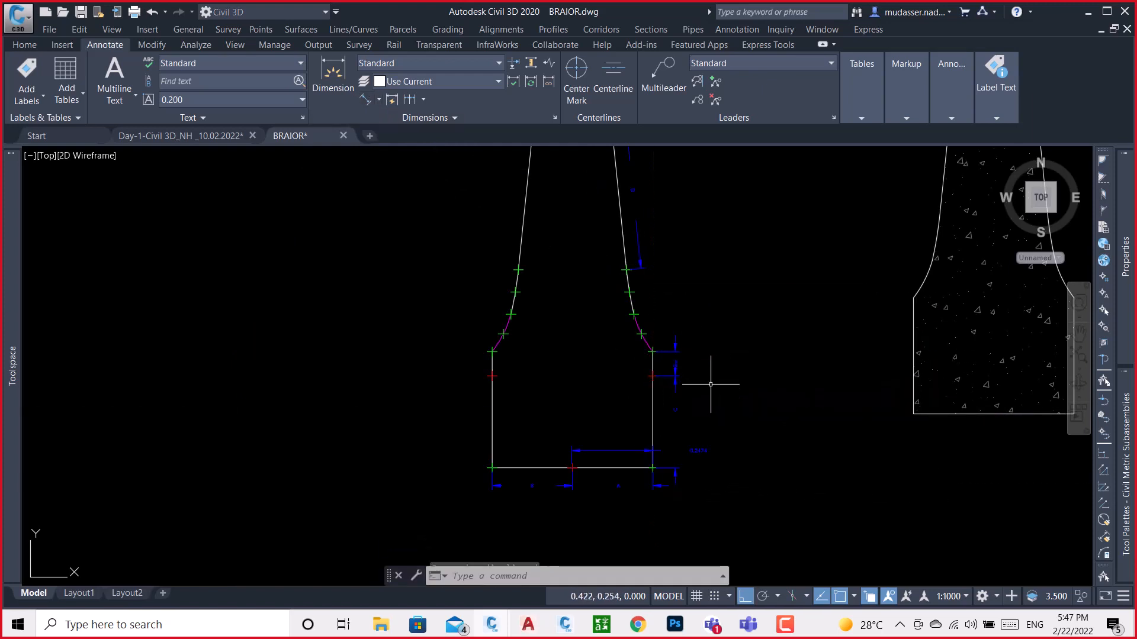
Switch to Subassembly Composer, inspect point P4's geometry properties in the preview, and check the default value of parameter C_
mouse_move(570, 625)
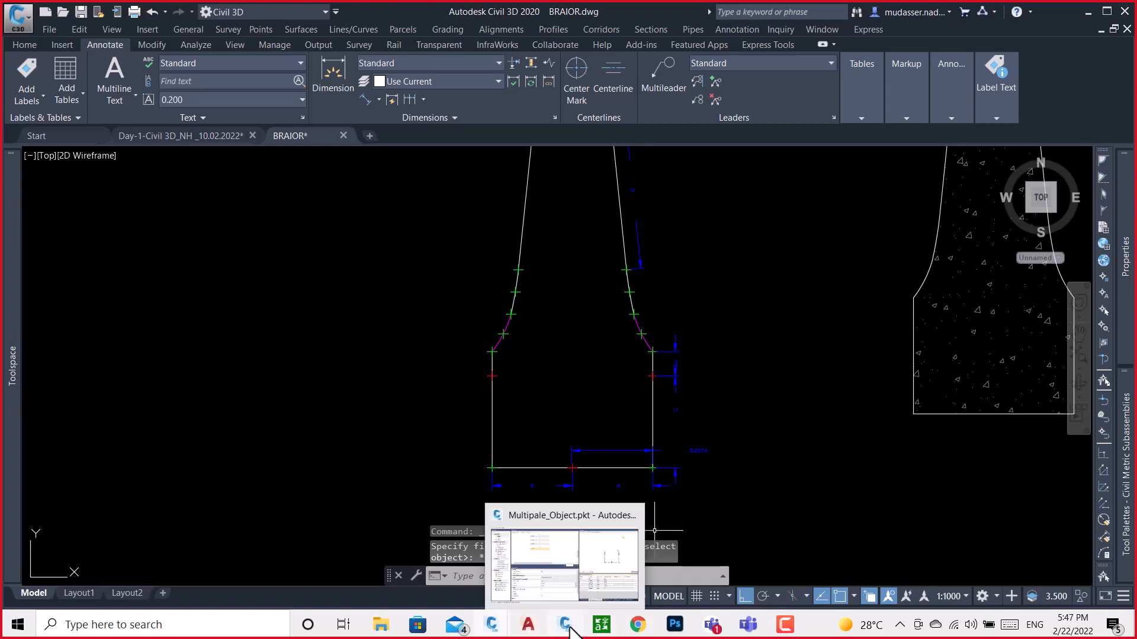
left_click(596, 553)
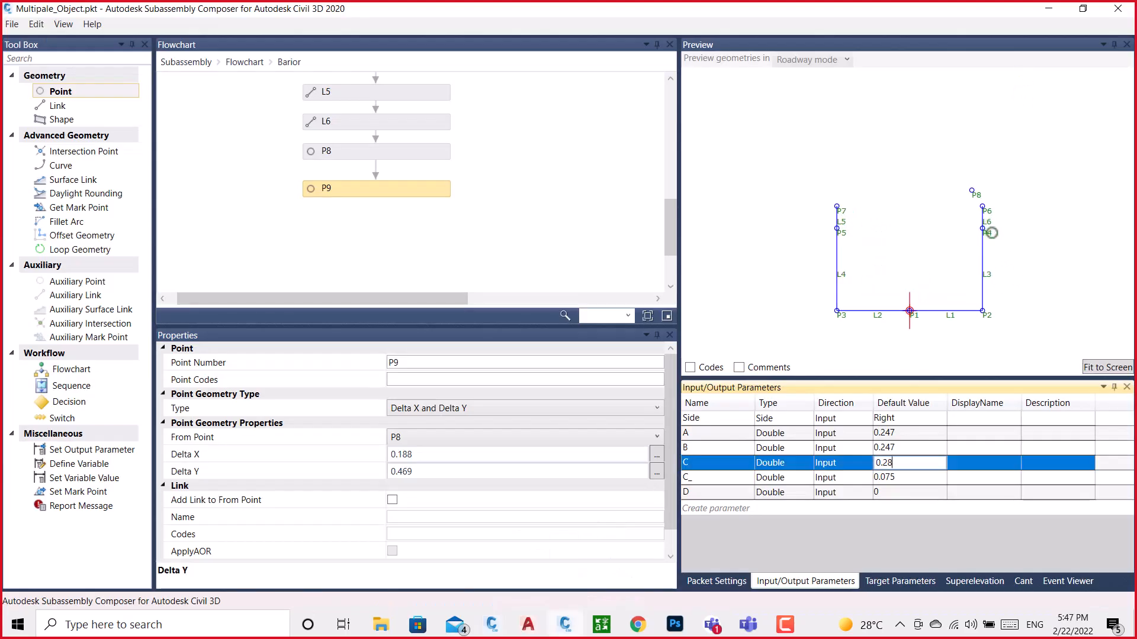
scroll(992, 233, "up", 2)
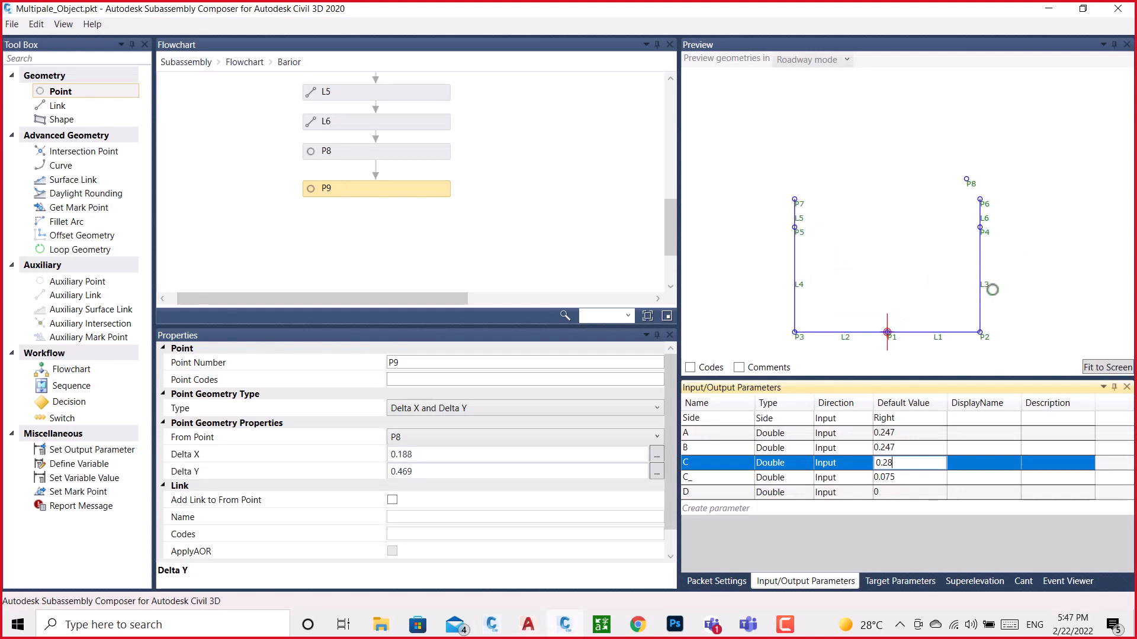
left_click(991, 233)
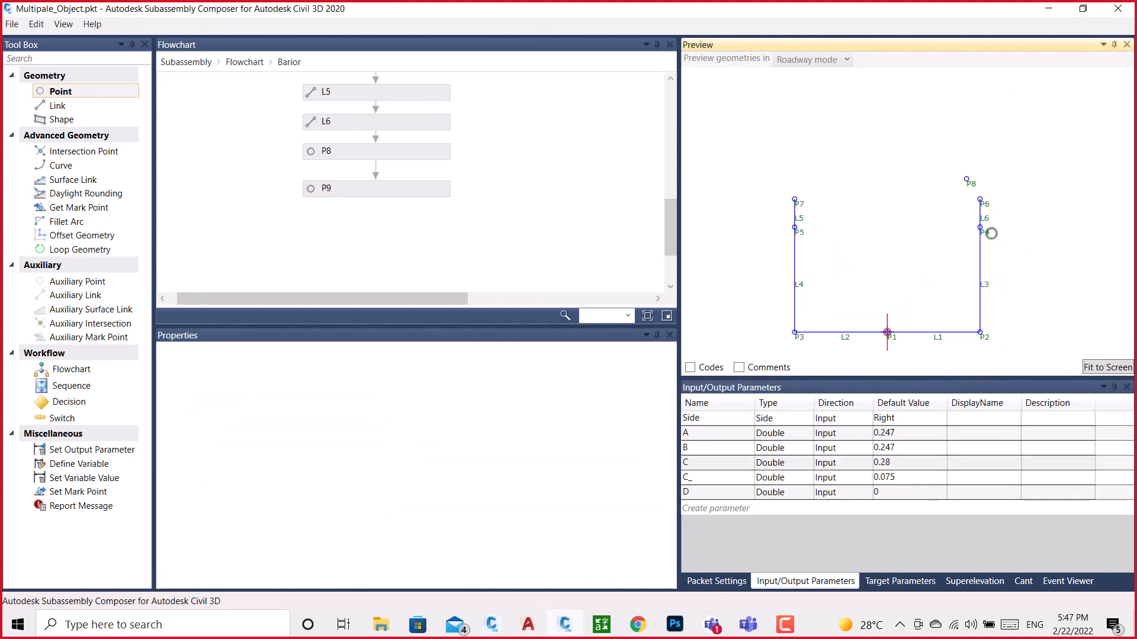
left_click(986, 233)
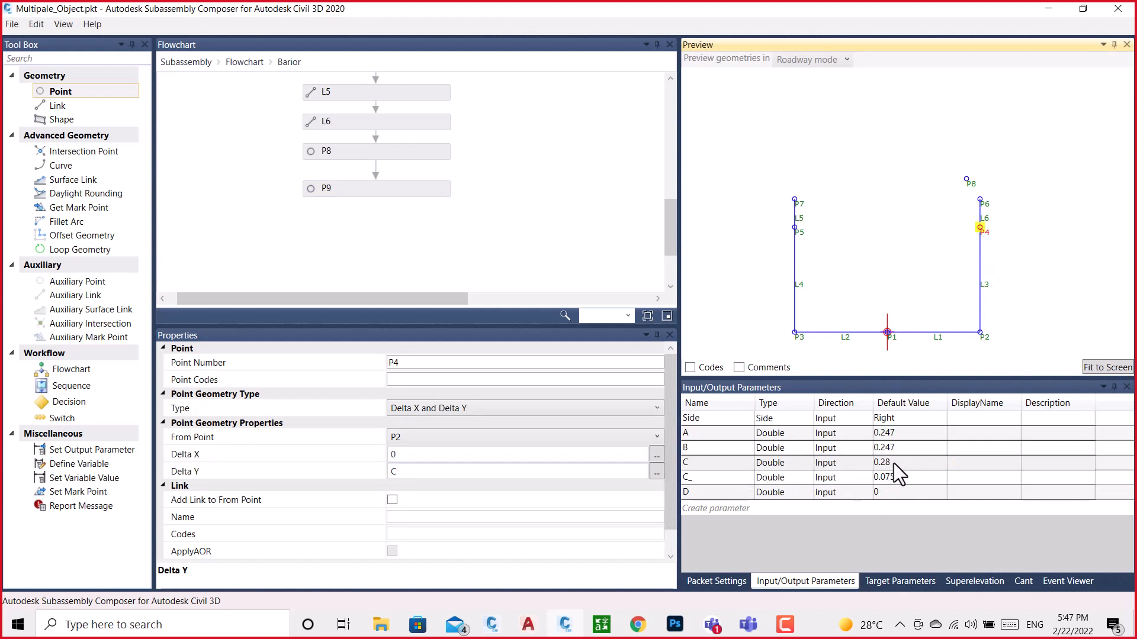
left_click(904, 479)
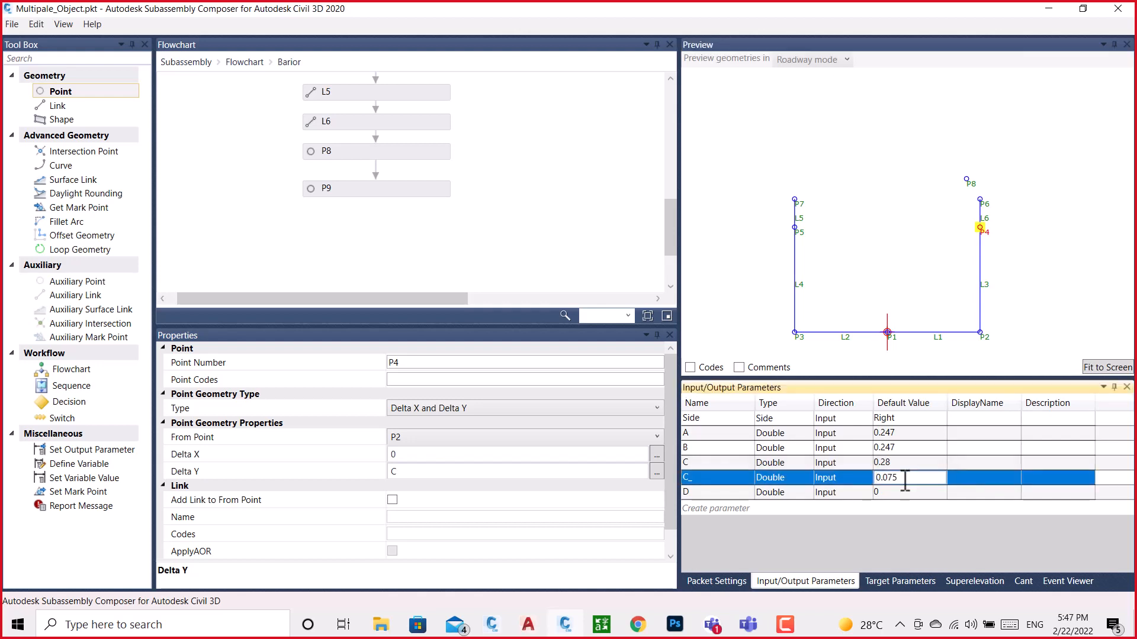
Change the from point of P9 to P1
left_click(375, 190)
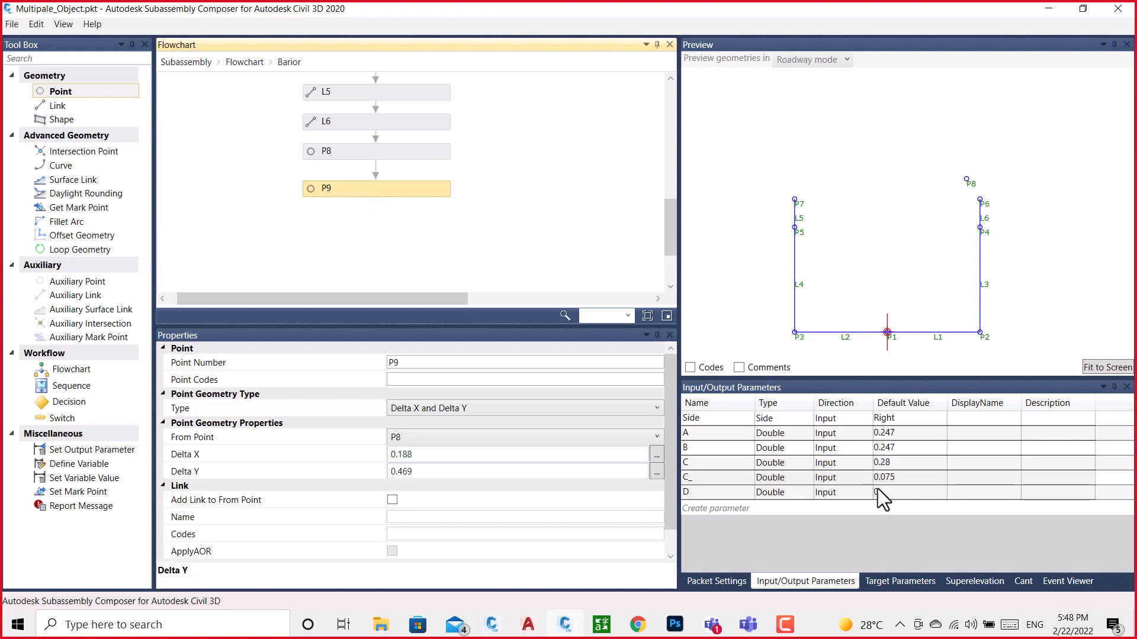
left_click(794, 620)
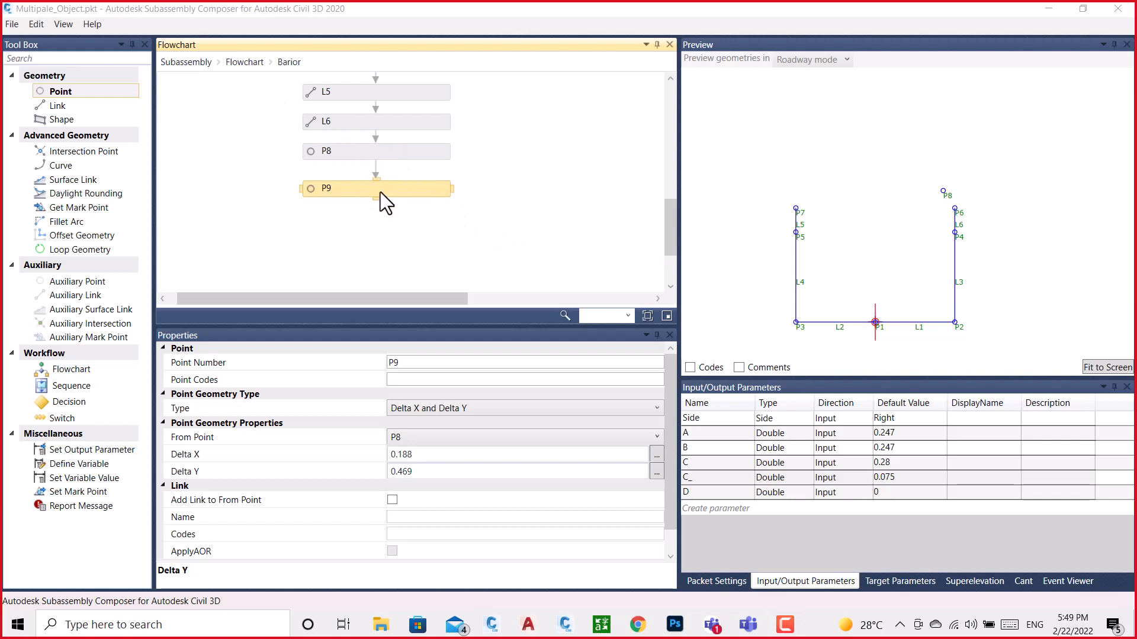
left_click(440, 441)
left_click(394, 558)
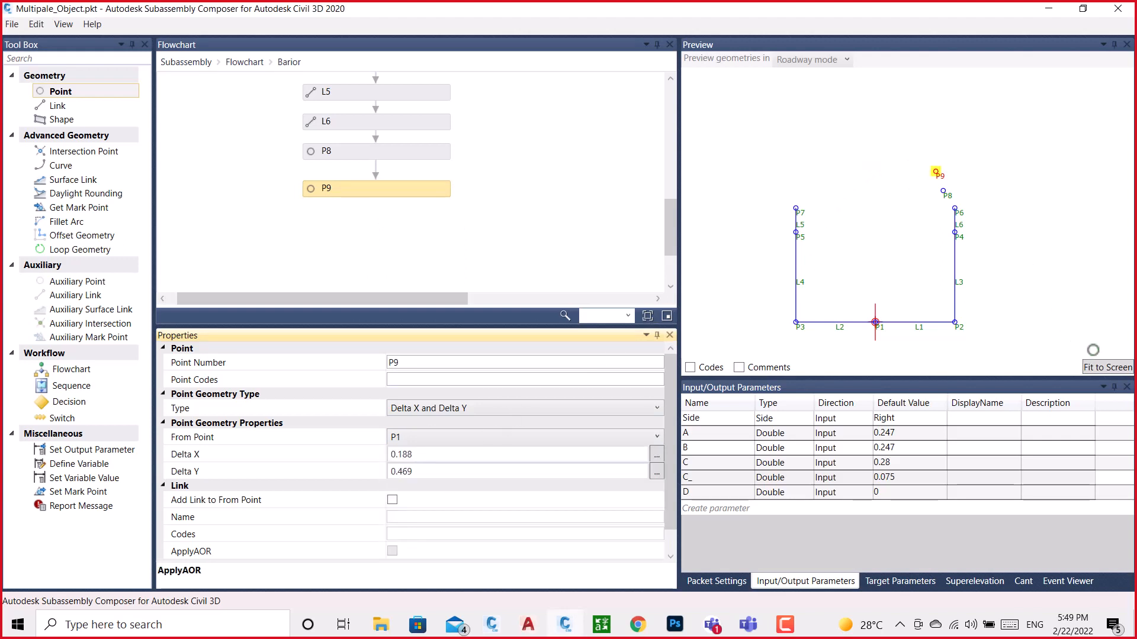
Add a curve after point P9 in the Barior flowchart with the creation type Arc: Three Points
left_click(1106, 367)
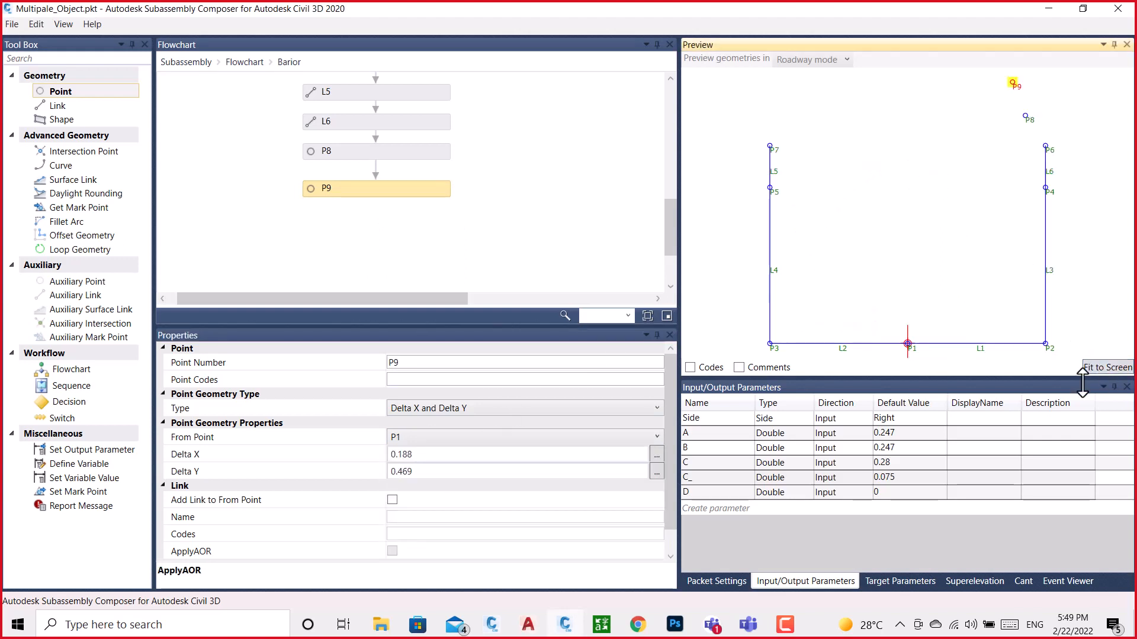
scroll(1015, 81, "up", 2)
scroll(1017, 131, "up", 2)
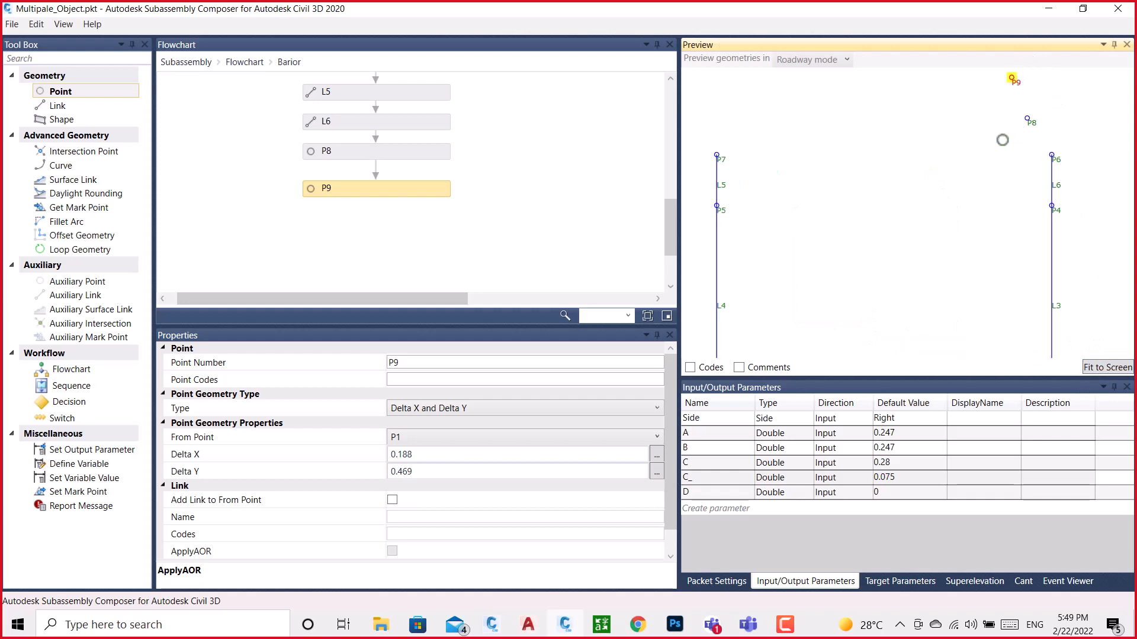
middle_click_drag(1003, 140, 869, 223)
scroll(869, 223, "down", 2)
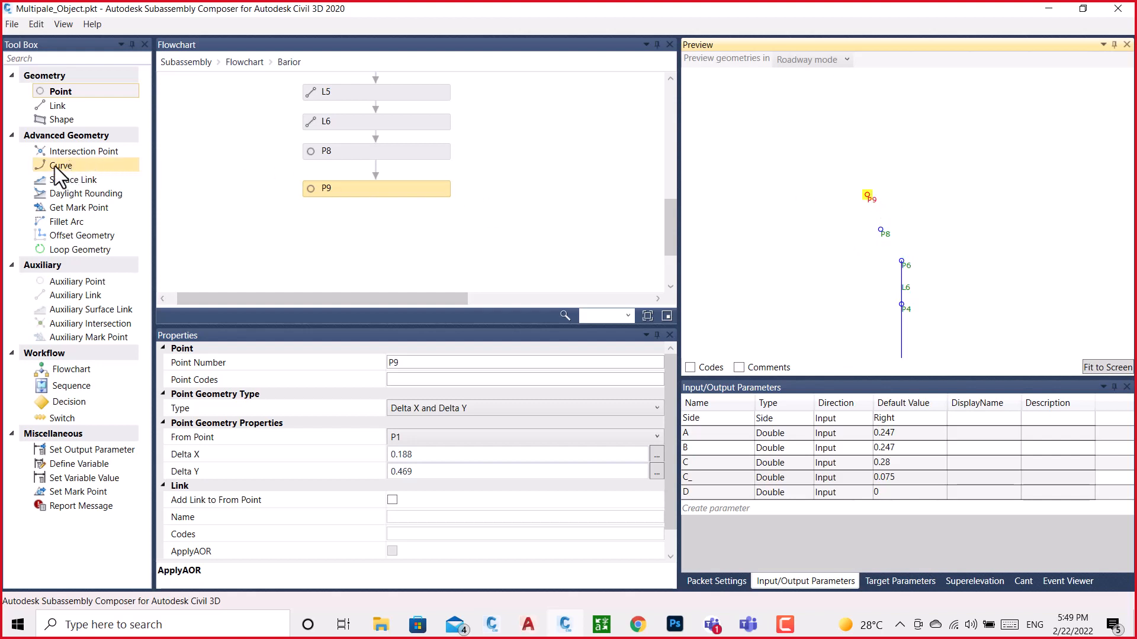
left_click_drag(55, 166, 389, 229)
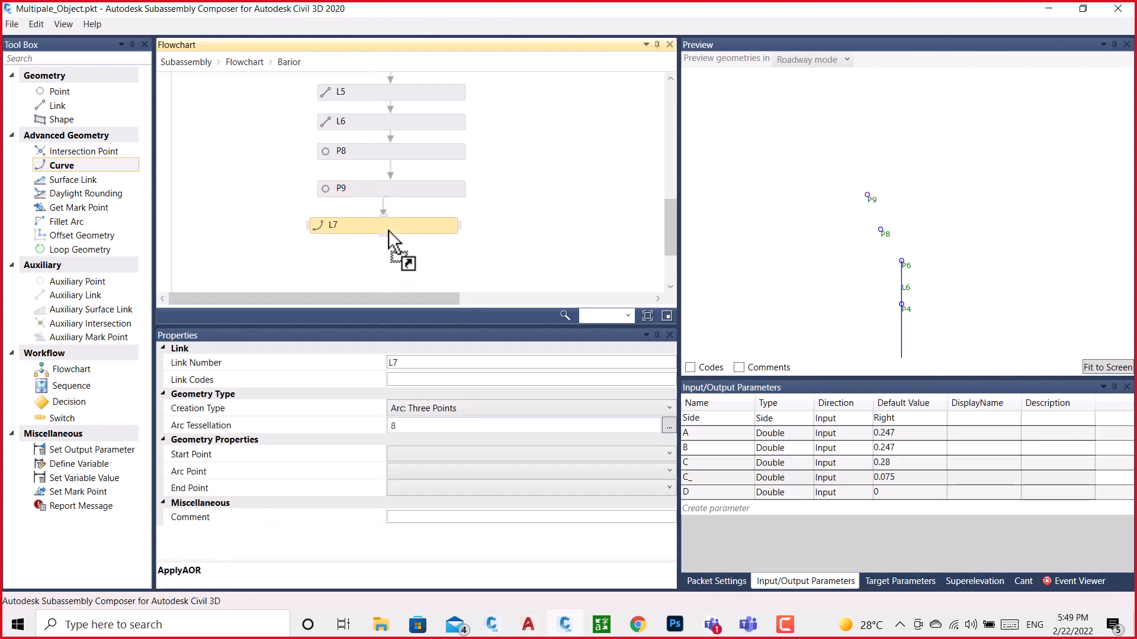
left_click(489, 408)
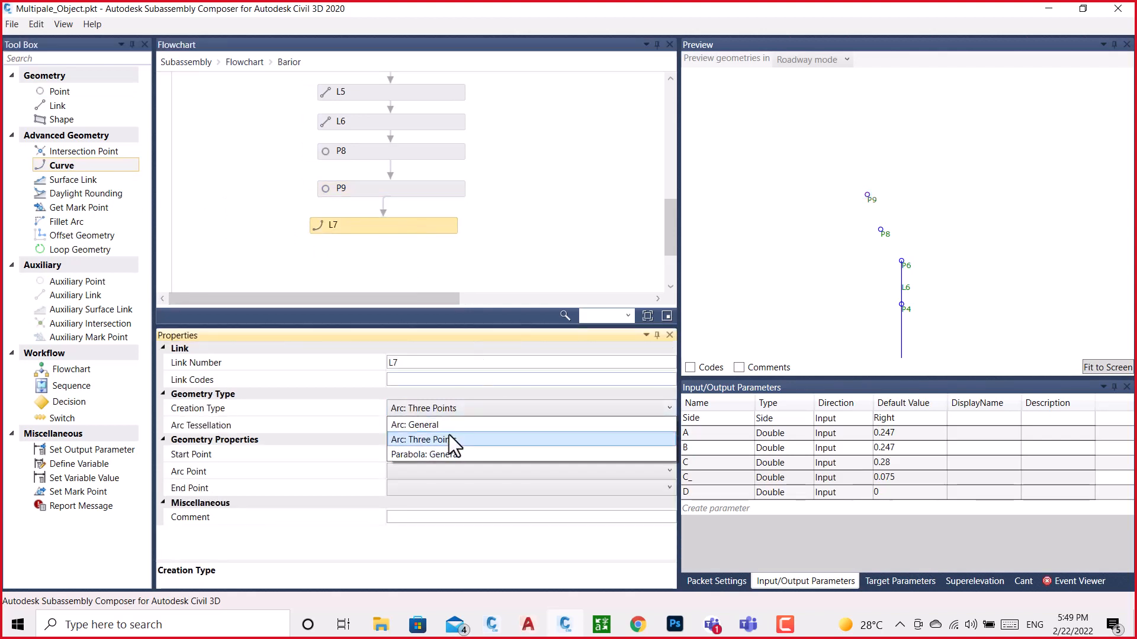
left_click(441, 441)
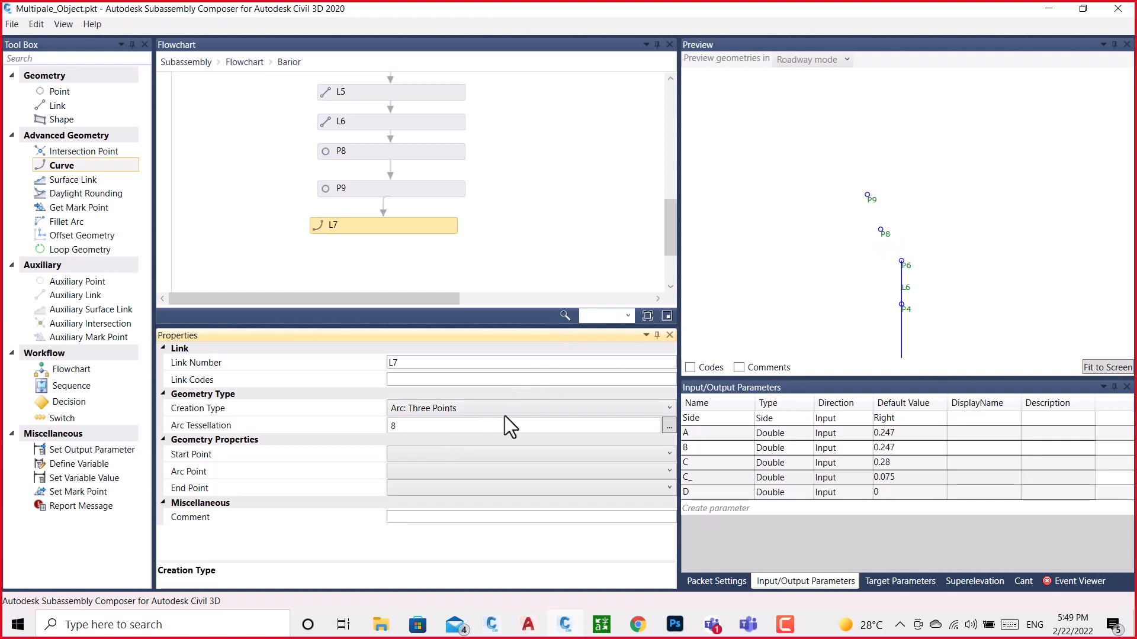
Define the new curve with start point P6, arc point P8 and end point P9, and align it below P9 in the flowchart
left_click(437, 461)
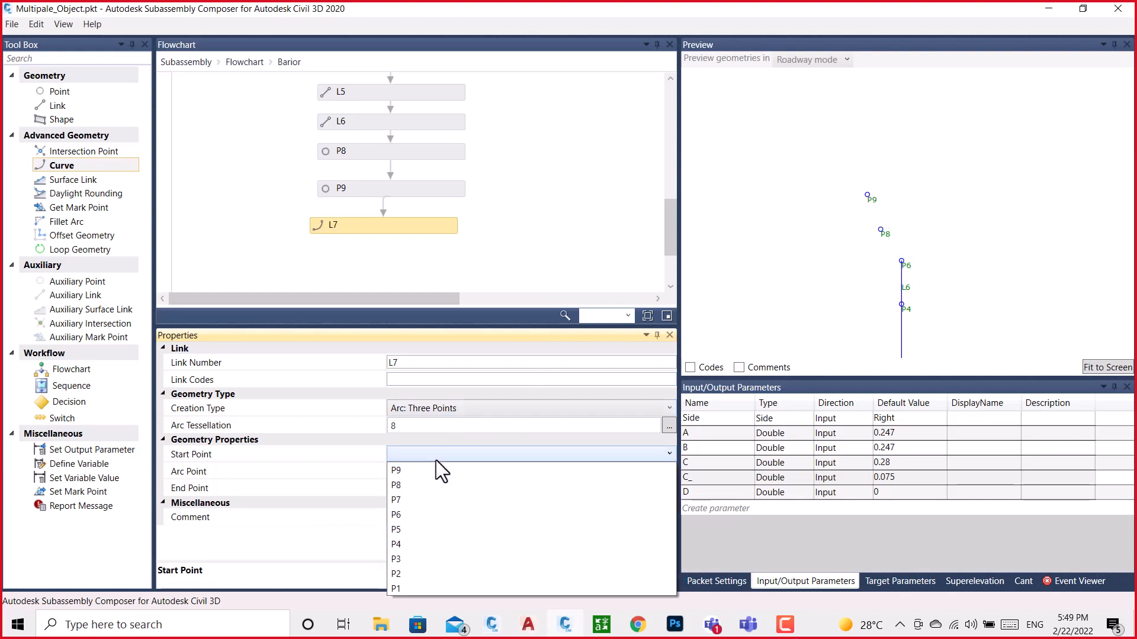
left_click(403, 519)
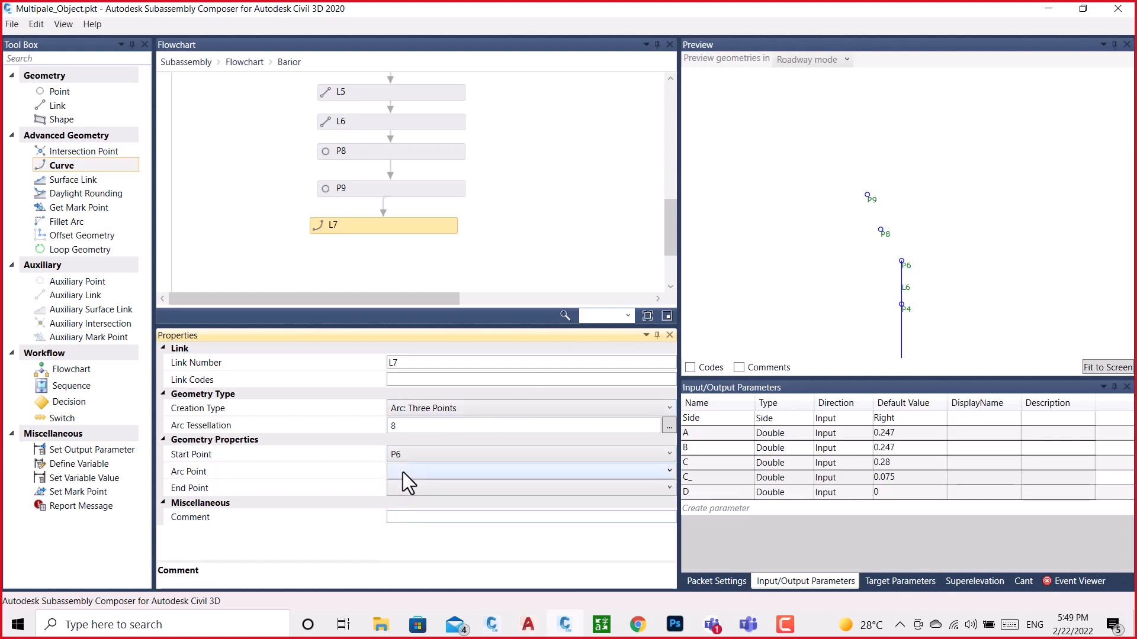
left_click(402, 471)
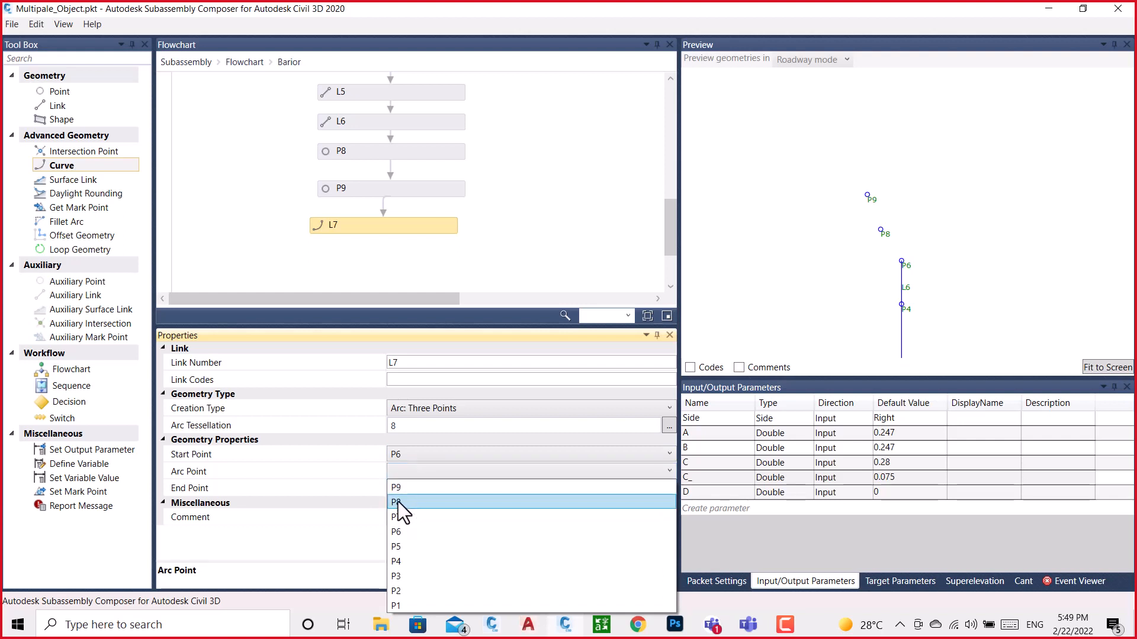
left_click(398, 502)
left_click(396, 486)
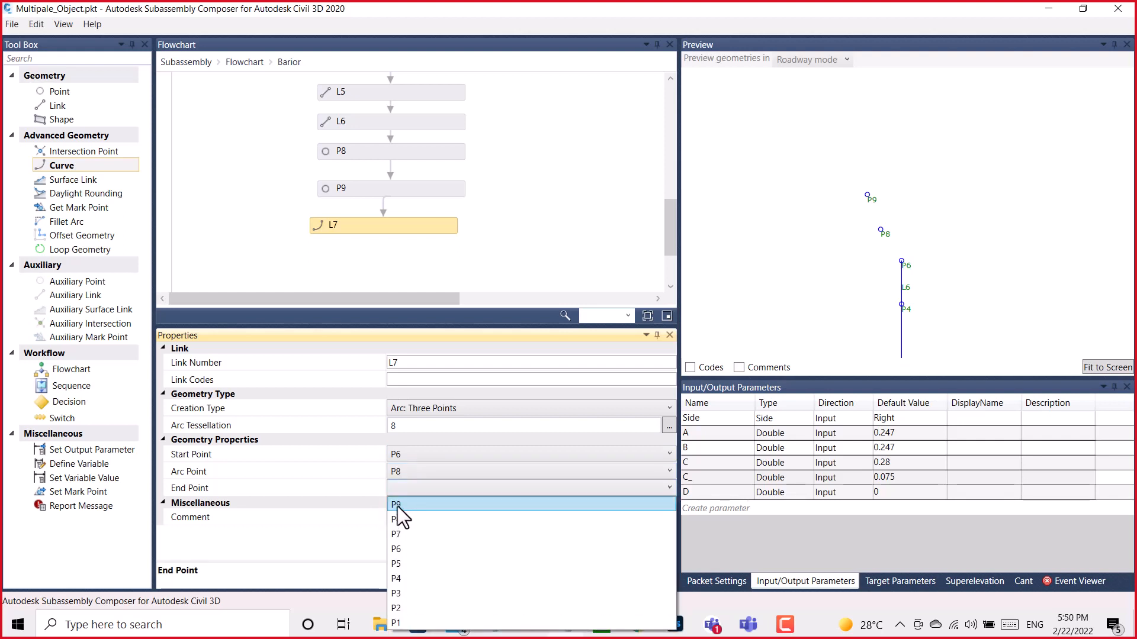
left_click(397, 505)
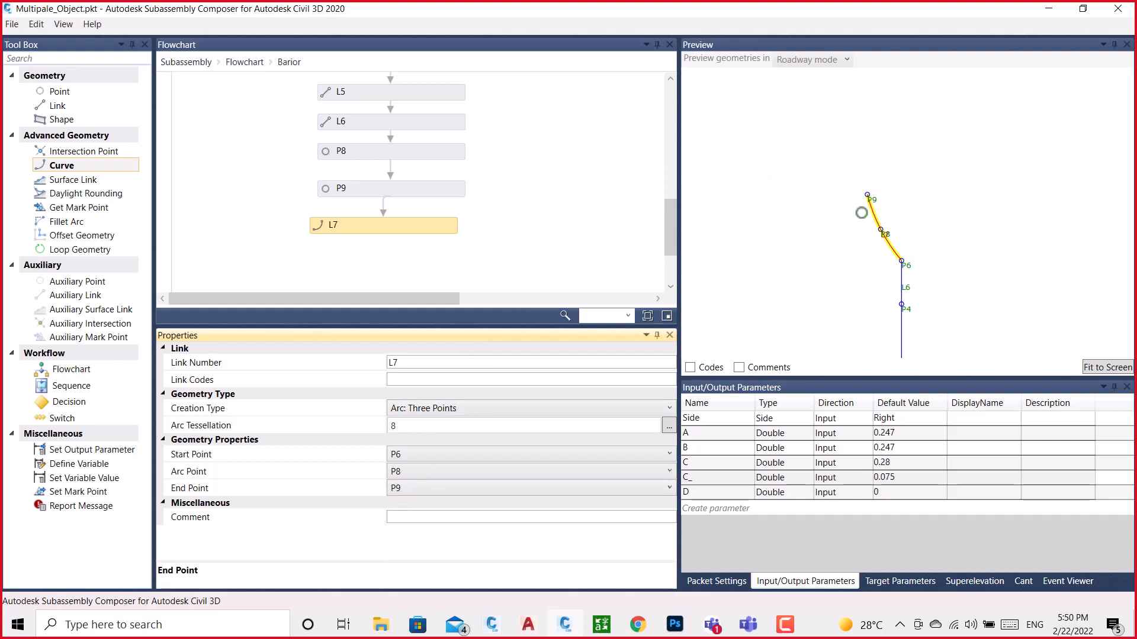
scroll(875, 192, "down", 2)
left_click(393, 230)
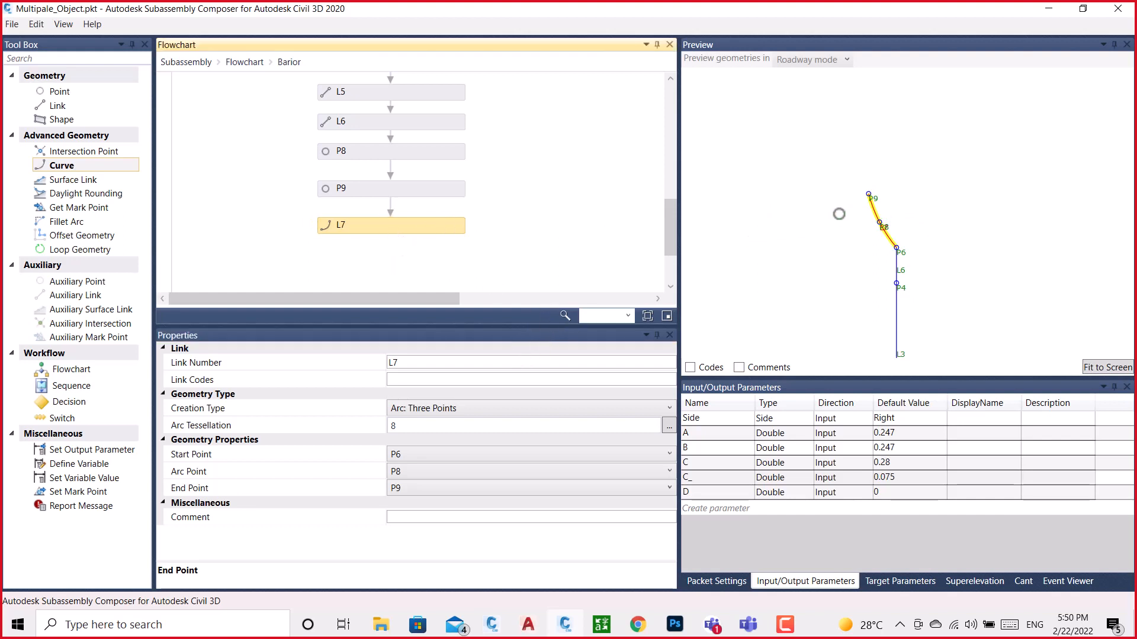
scroll(837, 211, "down", 3)
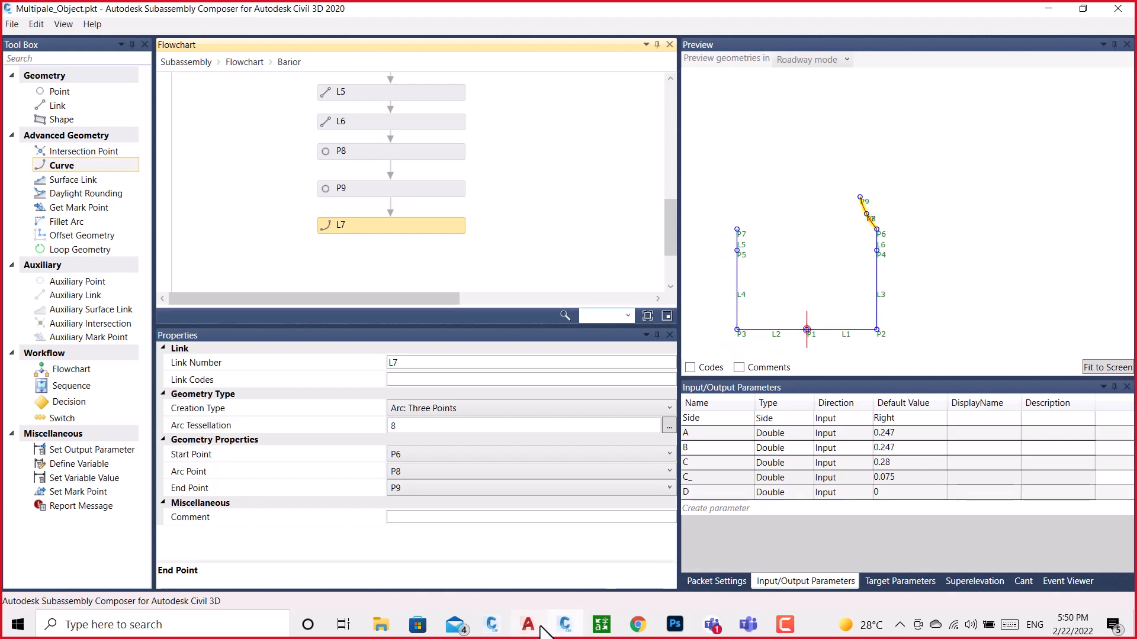
Switch to the BRAIOR drawing and look up the position of the middle point on the barrier's right white curve
mouse_move(491, 621)
left_click(541, 557)
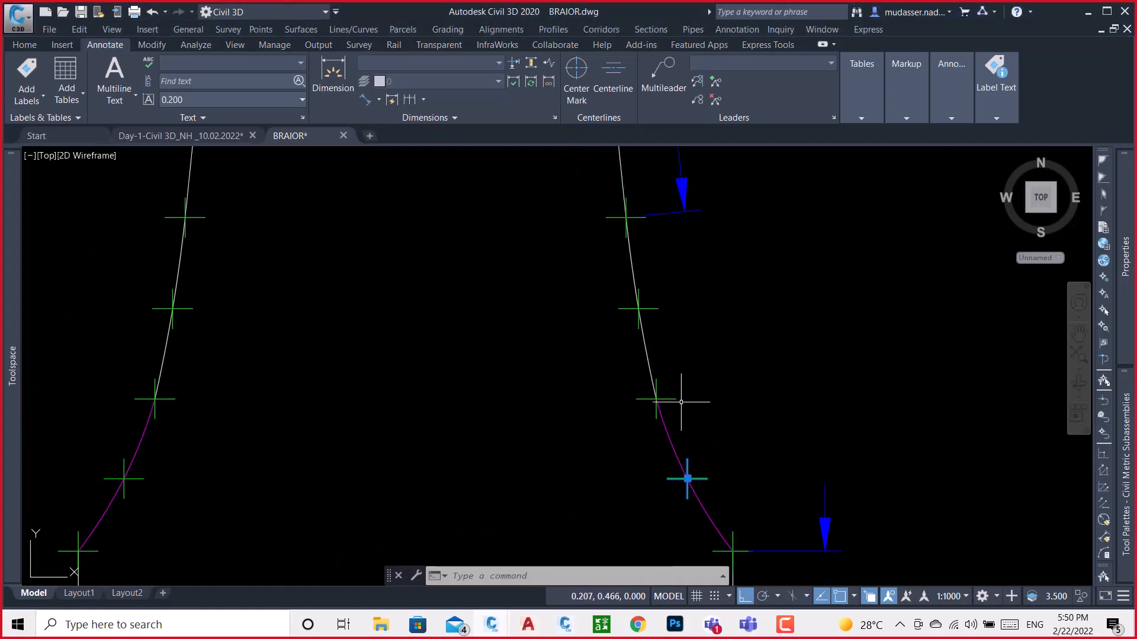
key("Escape")
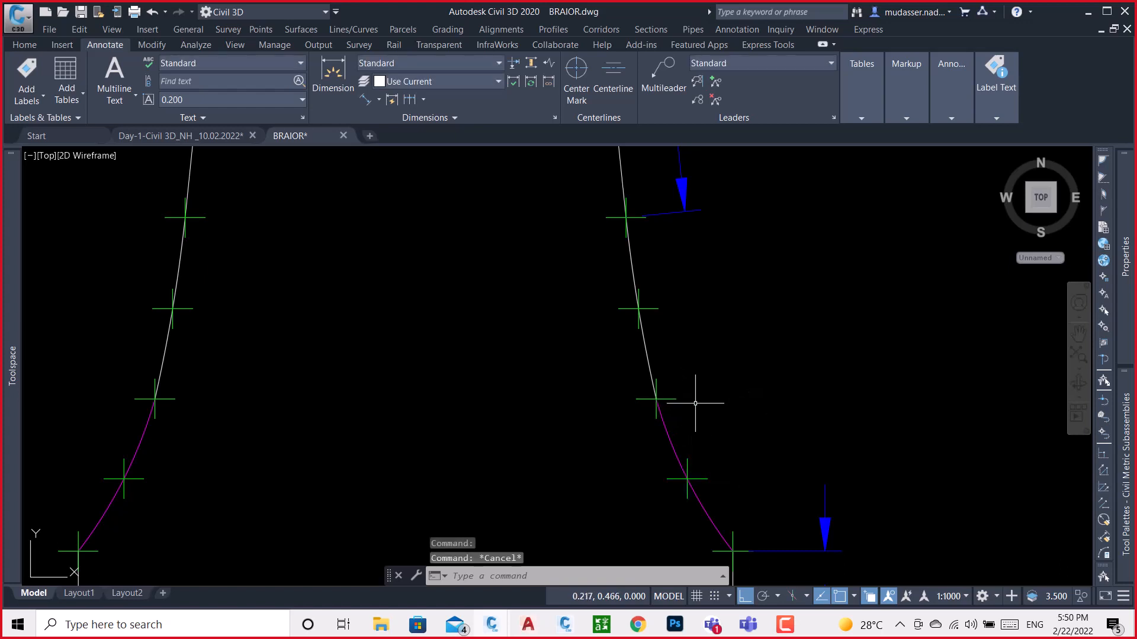
left_click(655, 398)
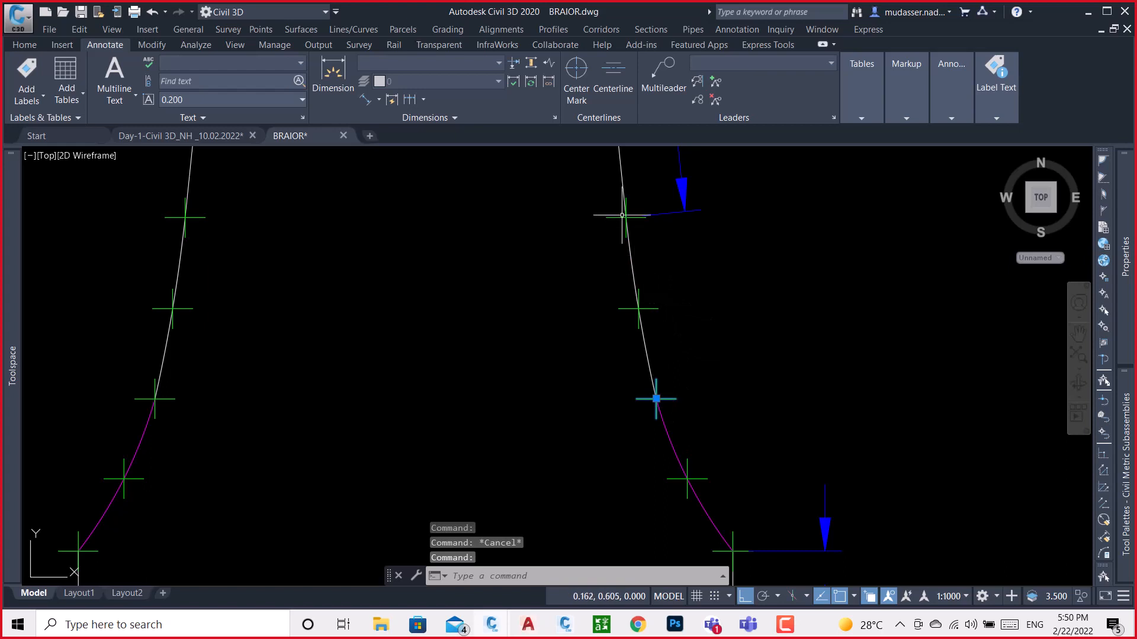
key("Escape")
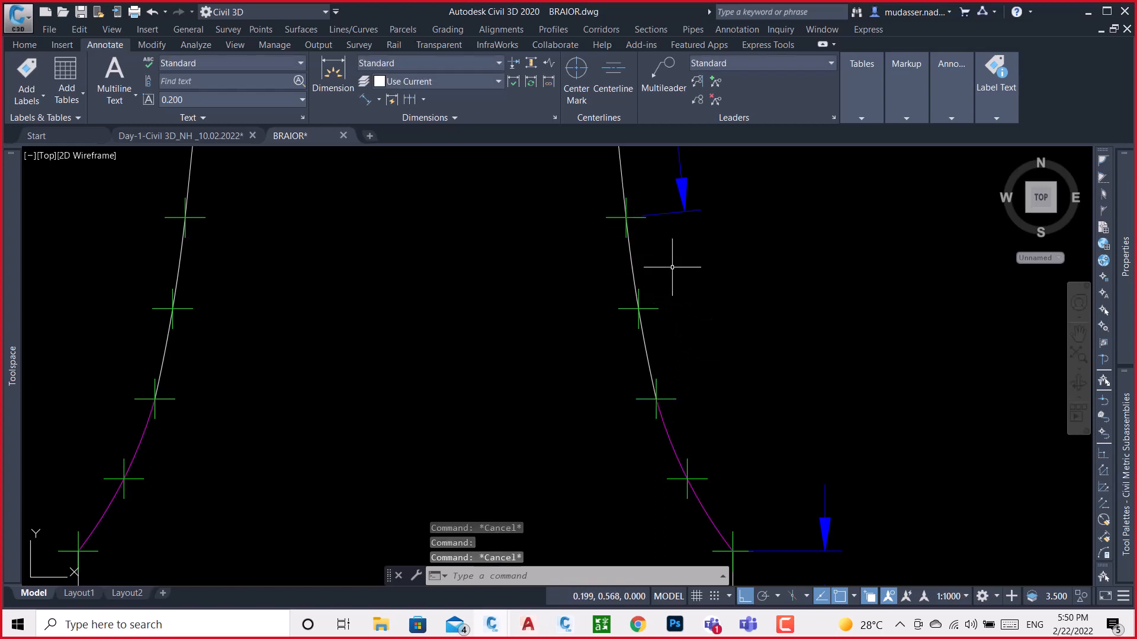
left_click(642, 308)
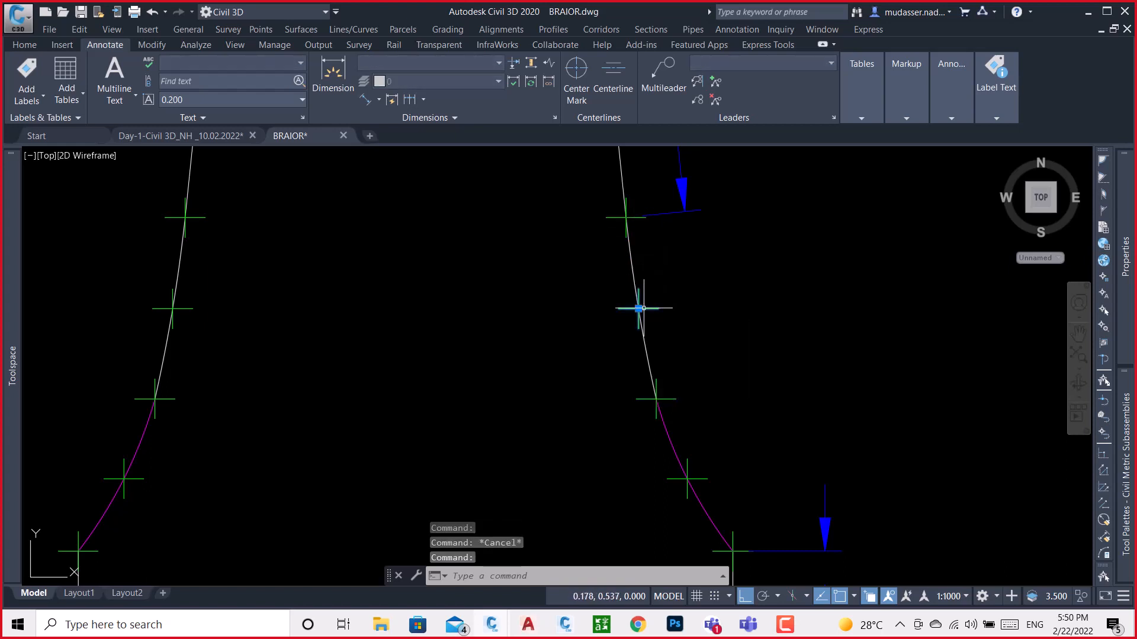
mouse_move(1127, 317)
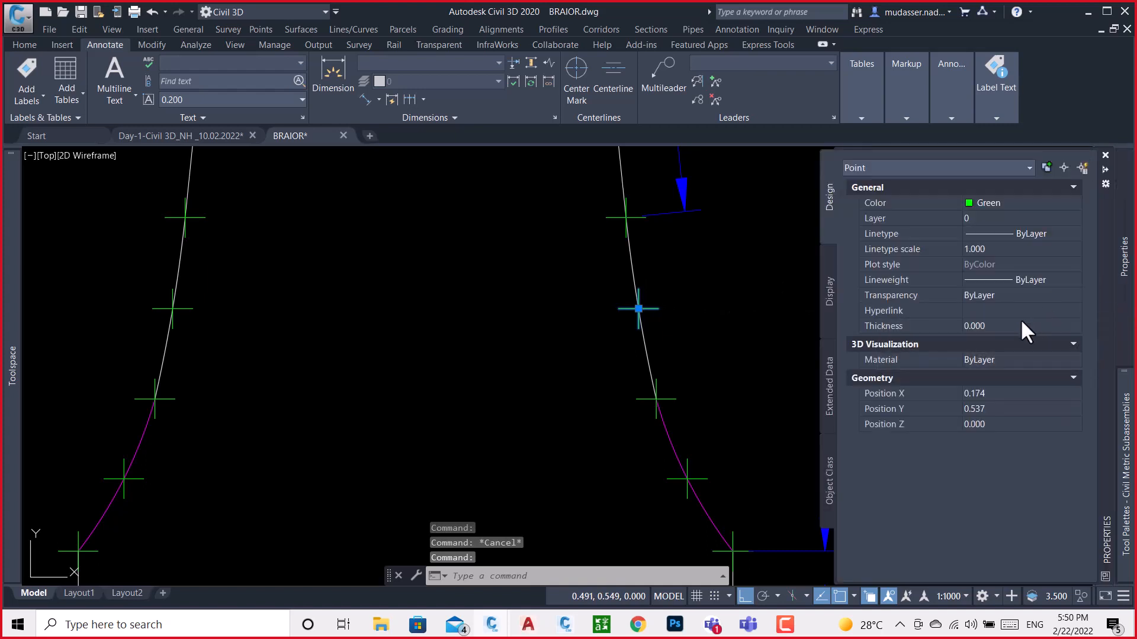
left_click(992, 395)
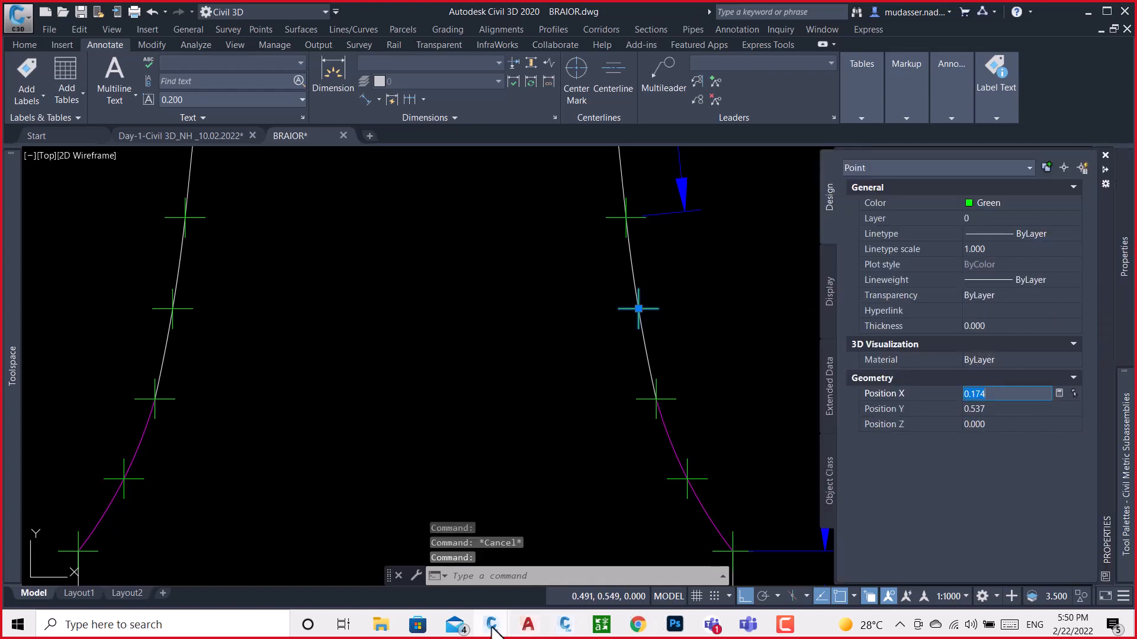
Switch to Subassembly Composer and add point P10 after curve L7, measured from P1 with a Delta X of 0.174
left_click(564, 625)
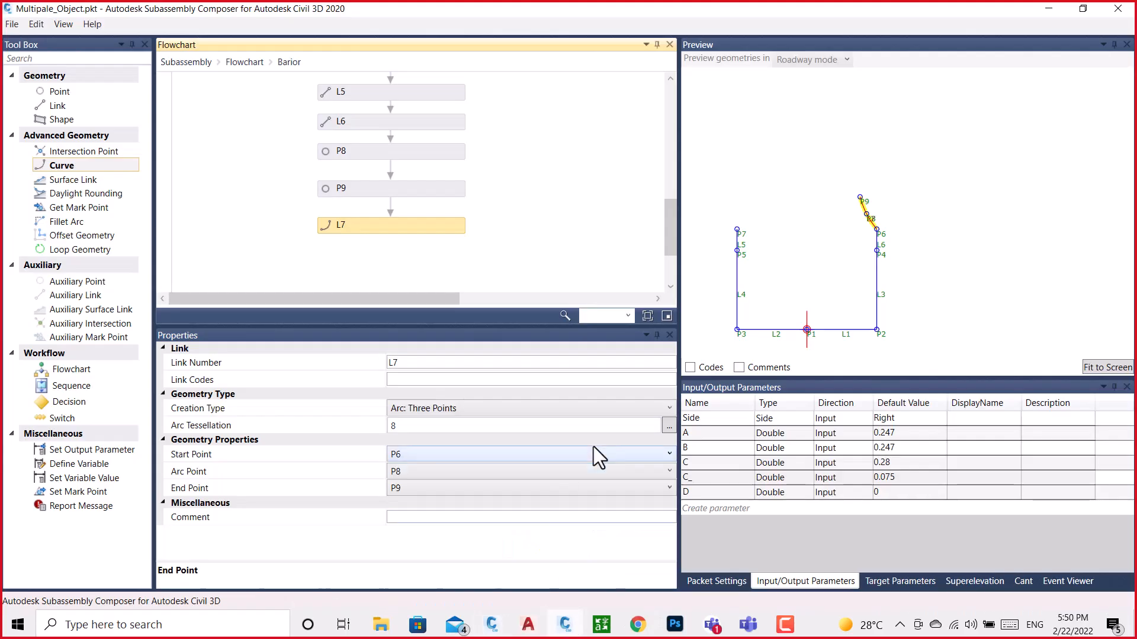
scroll(380, 184, "down", 2)
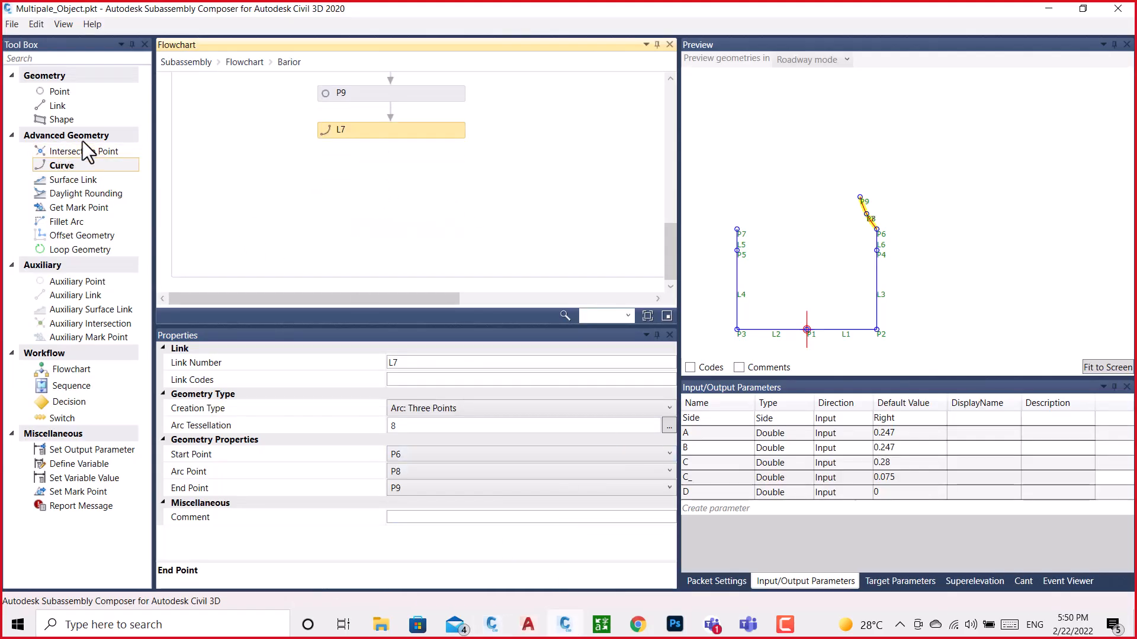
left_click_drag(65, 90, 392, 177)
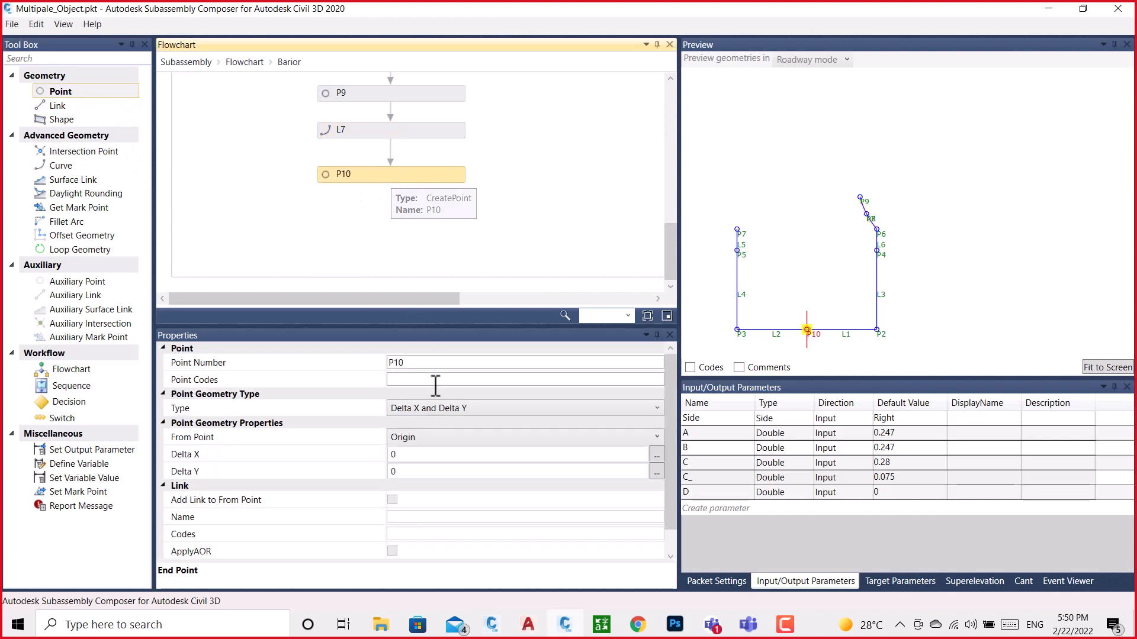
left_click(429, 438)
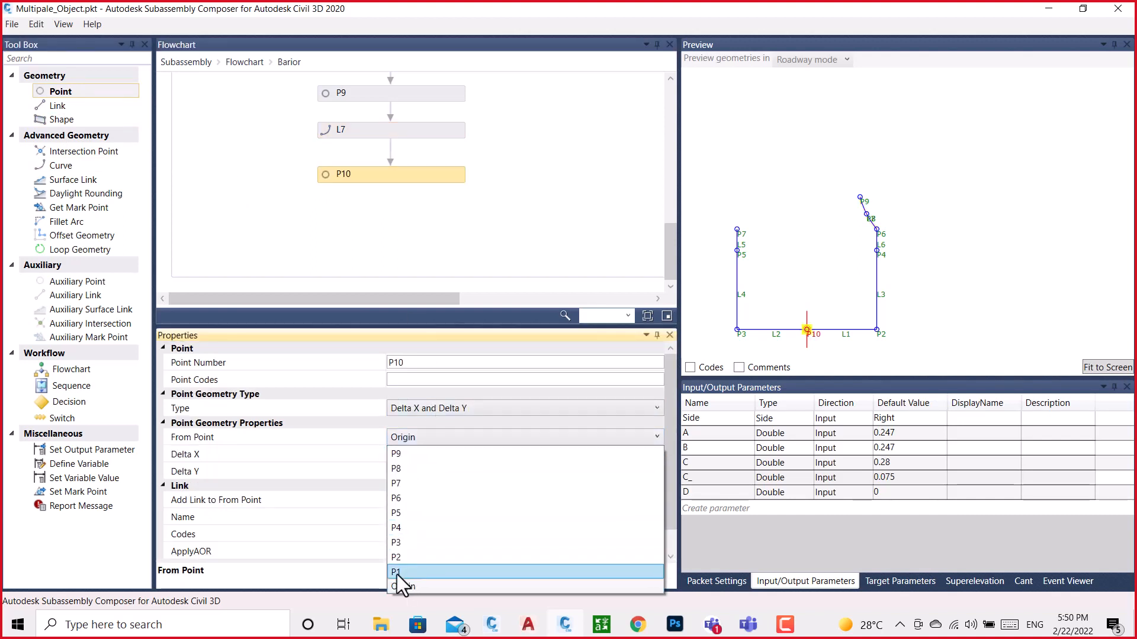
left_click(397, 572)
left_click(403, 455)
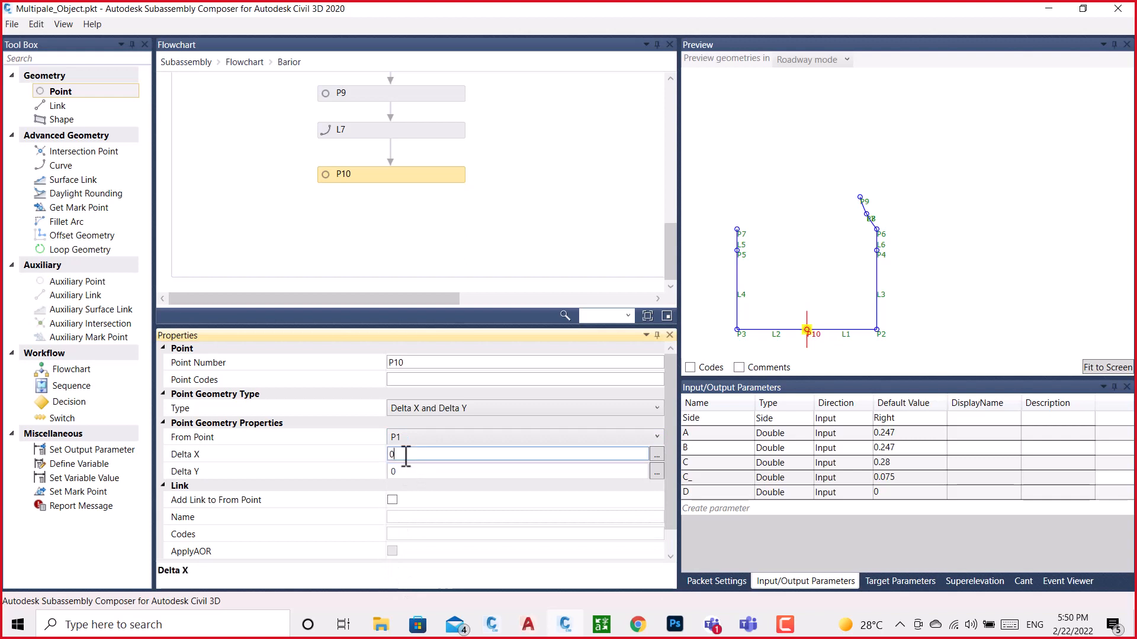
type("0.174")
Look up the selected point's Y position in the BRAIOR drawing and set P10's Delta Y to 0.537 in Subassembly Composer
mouse_move(509, 631)
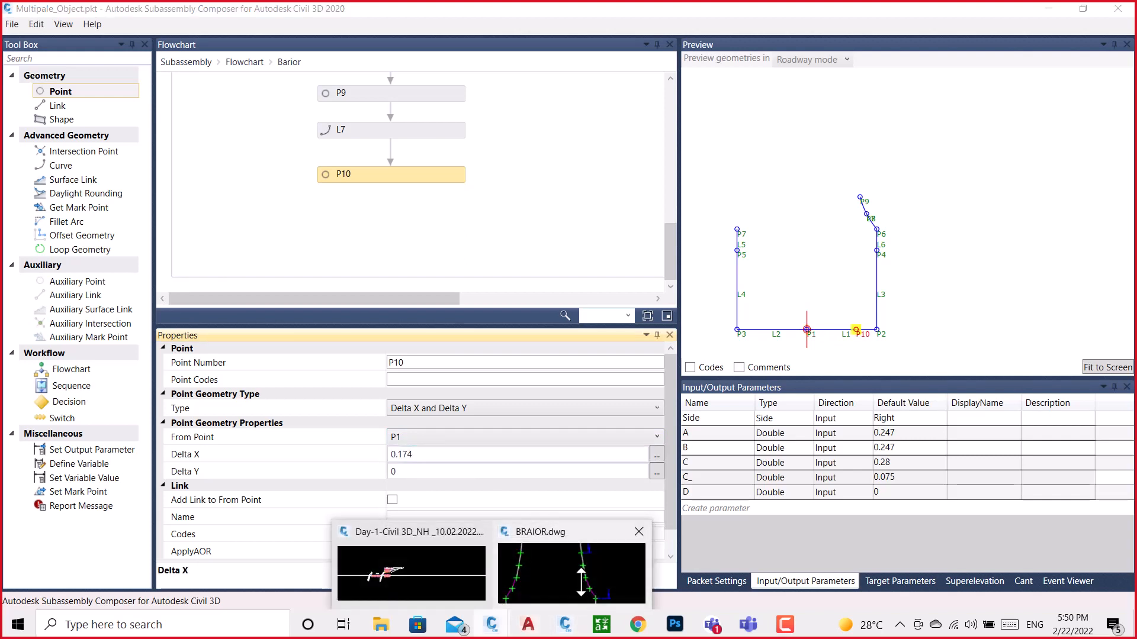
left_click(560, 583)
left_click(993, 409)
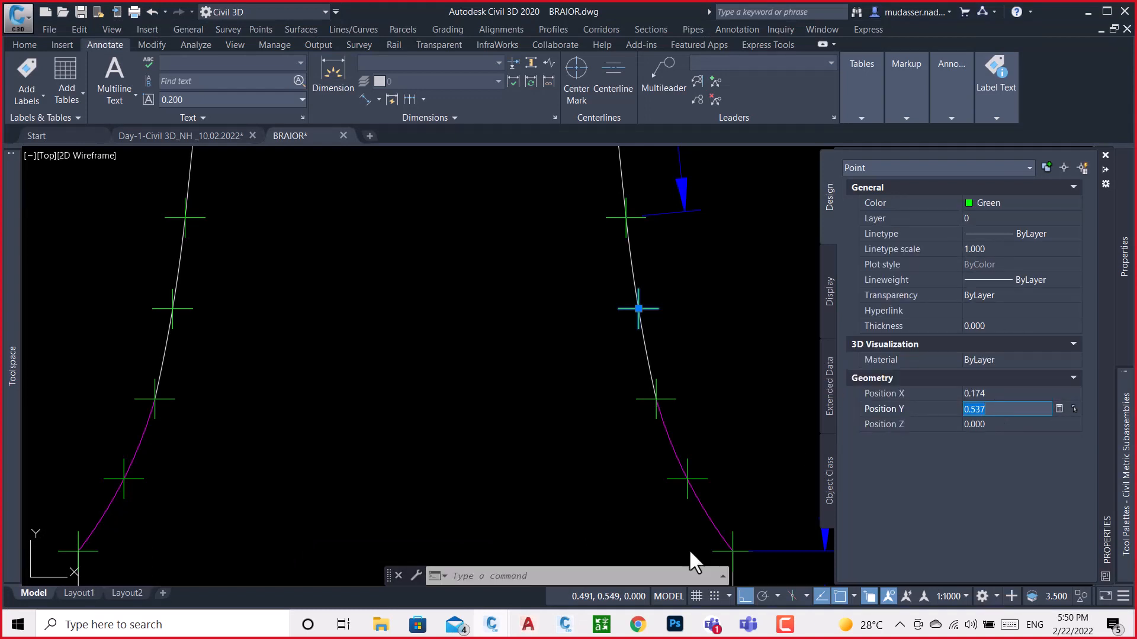
left_click(569, 627)
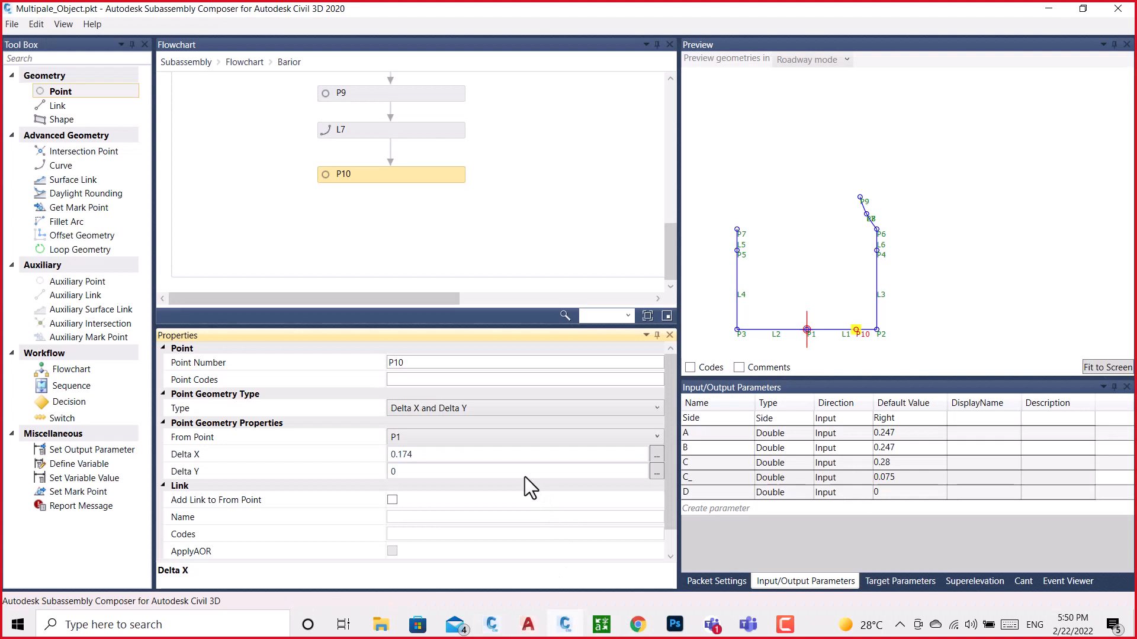
left_click(406, 472)
left_click_drag(406, 472, 382, 465)
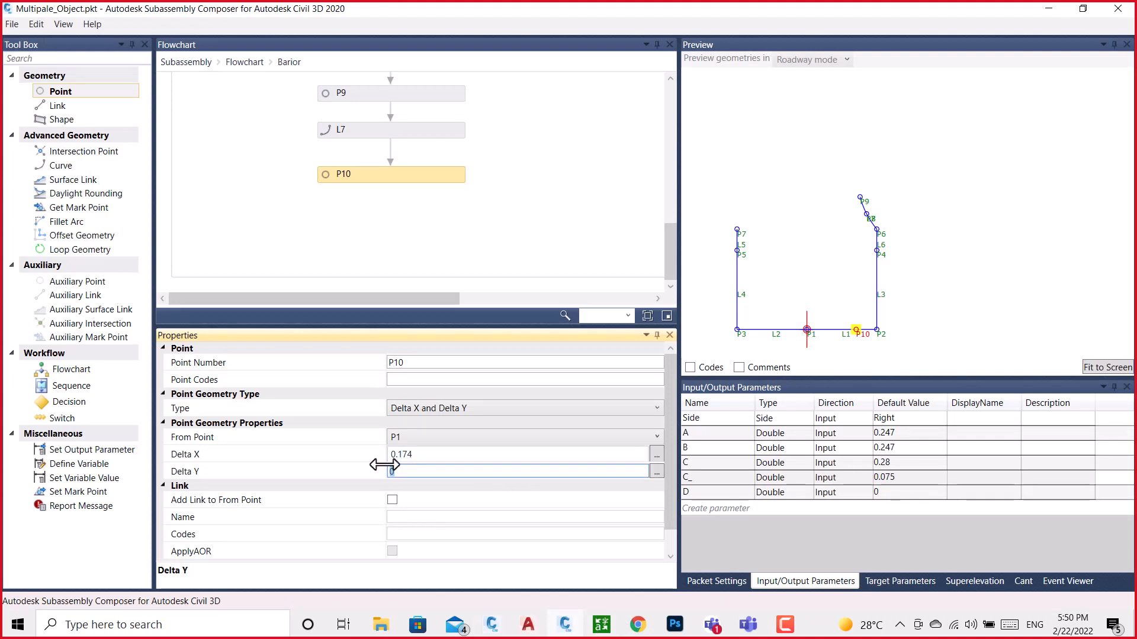
type("0.37")
left_click(561, 220)
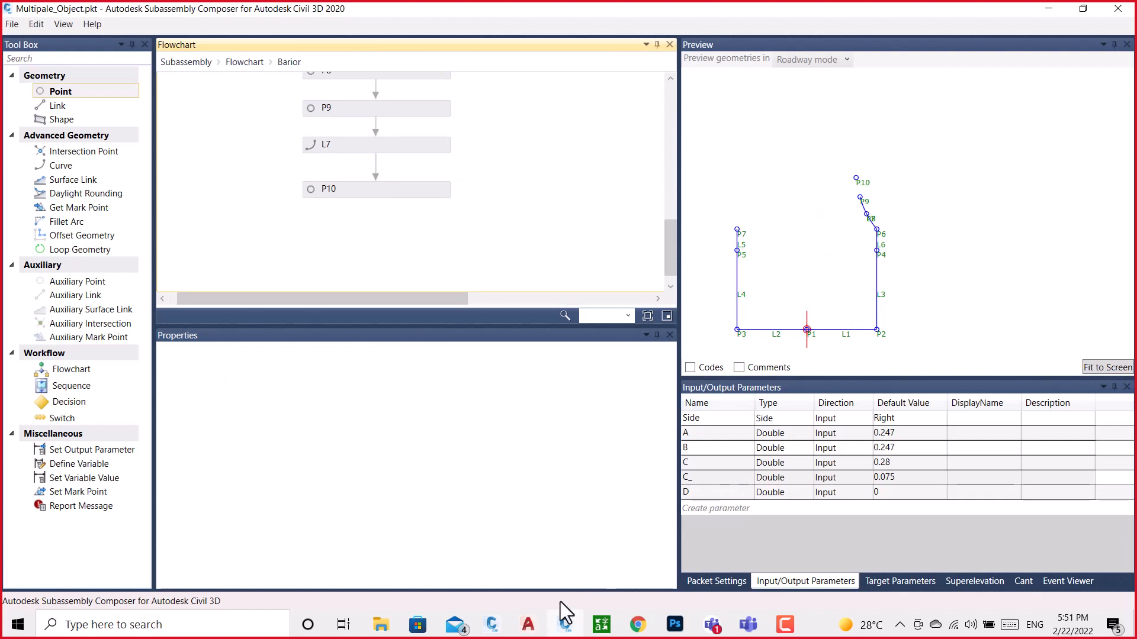
Switch to the BRAIOR drawing and look up the position of the upper end point of the barrier's right white curve
left_click(491, 627)
left_click(537, 561)
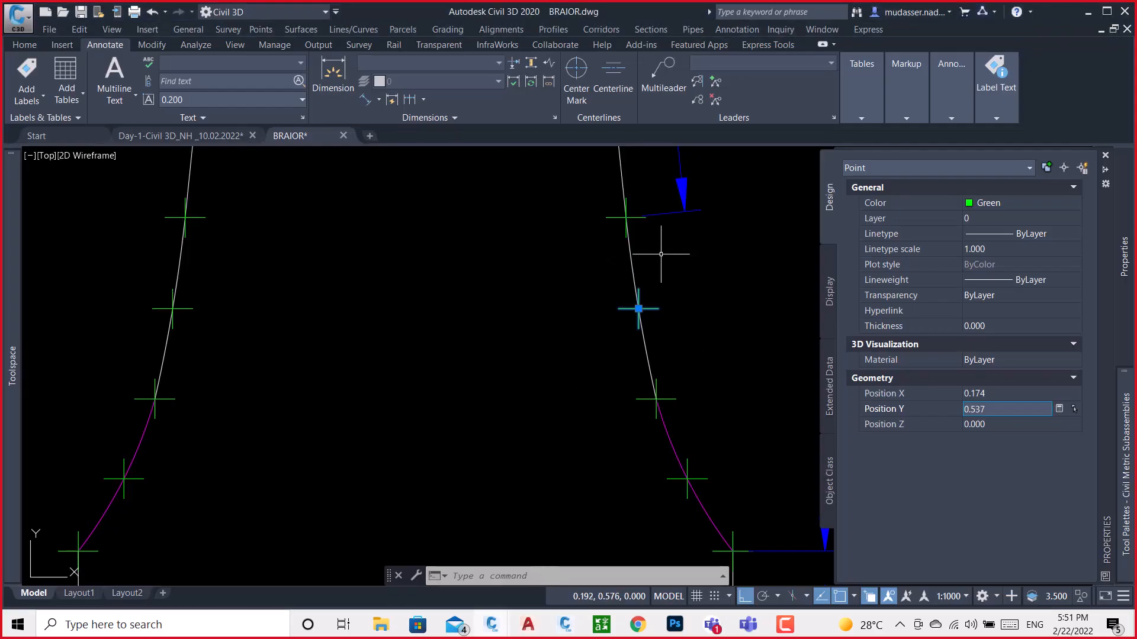
key("Escape")
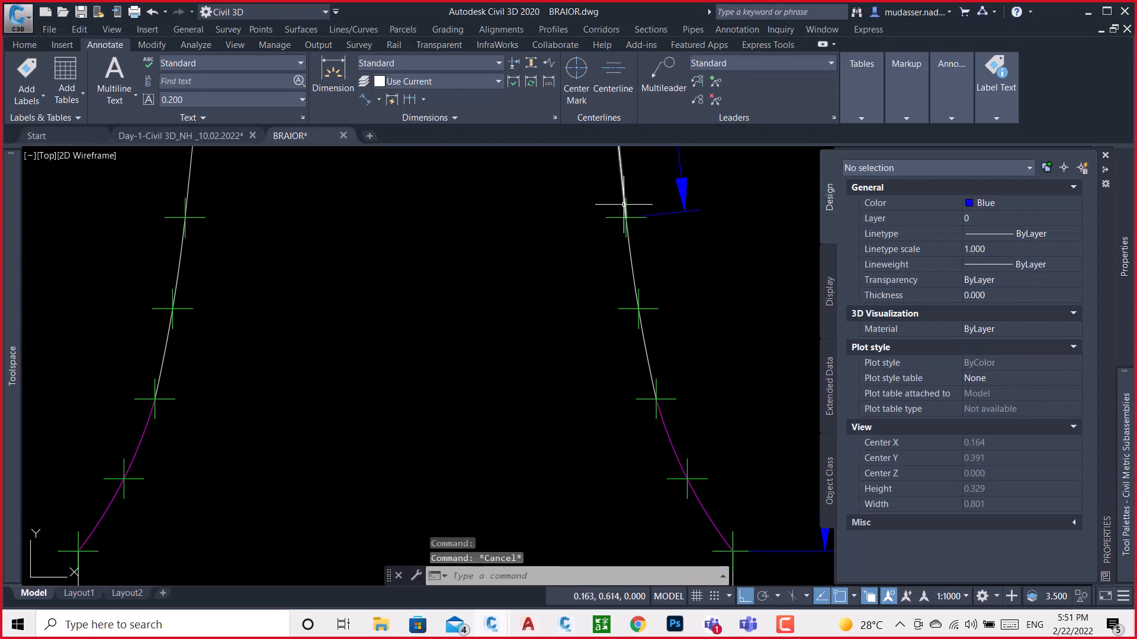
scroll(633, 210, "up", 5)
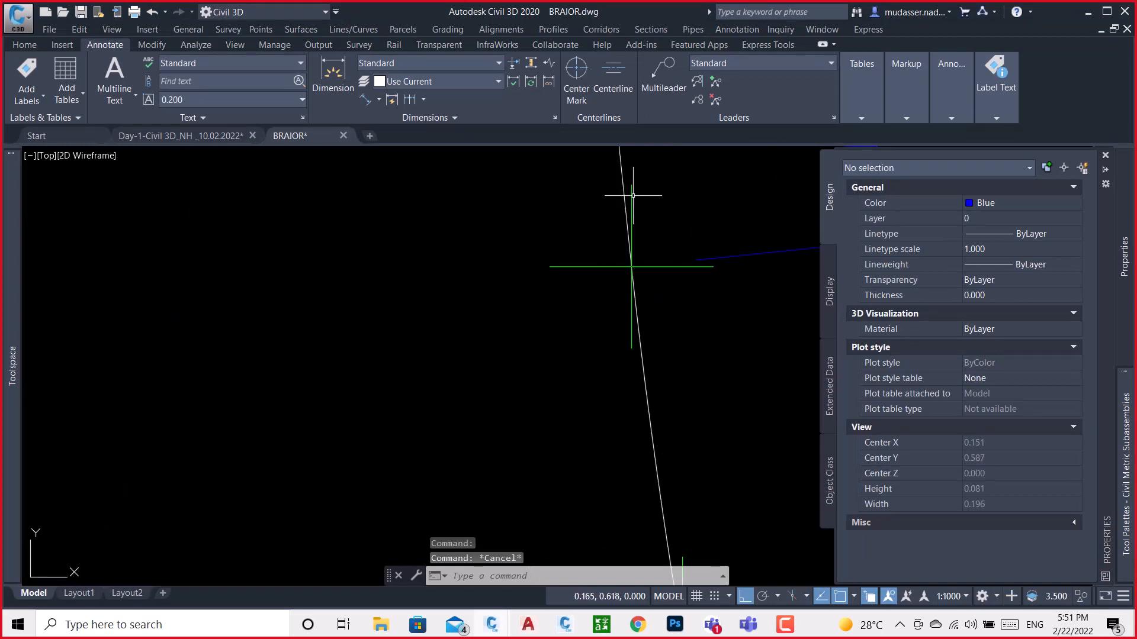
left_click(632, 193)
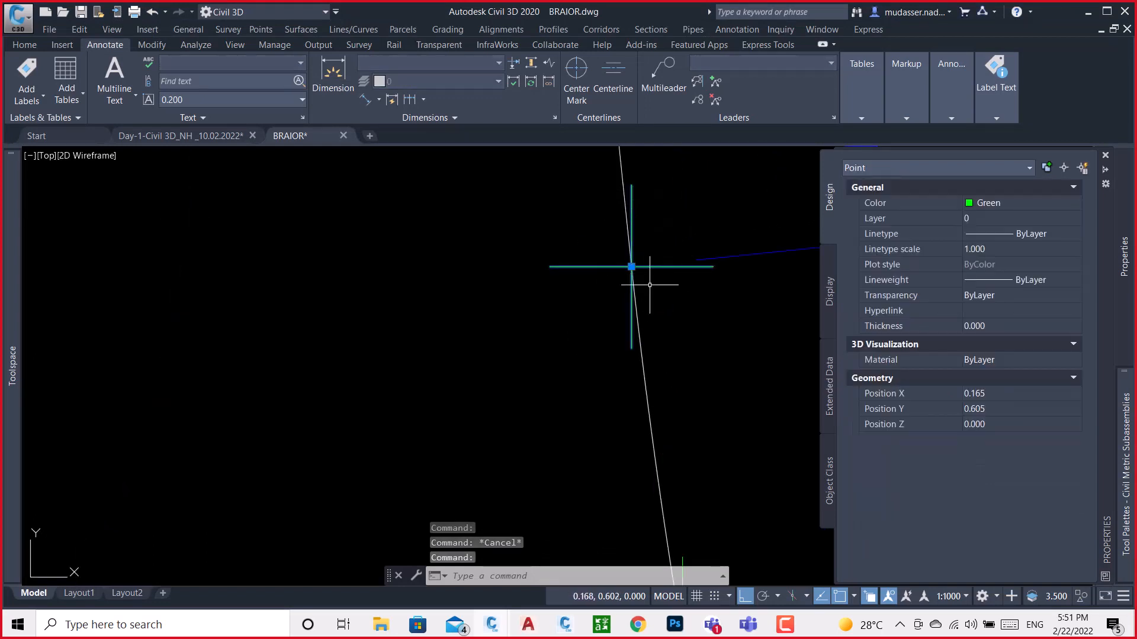
scroll(644, 277, "down", 6)
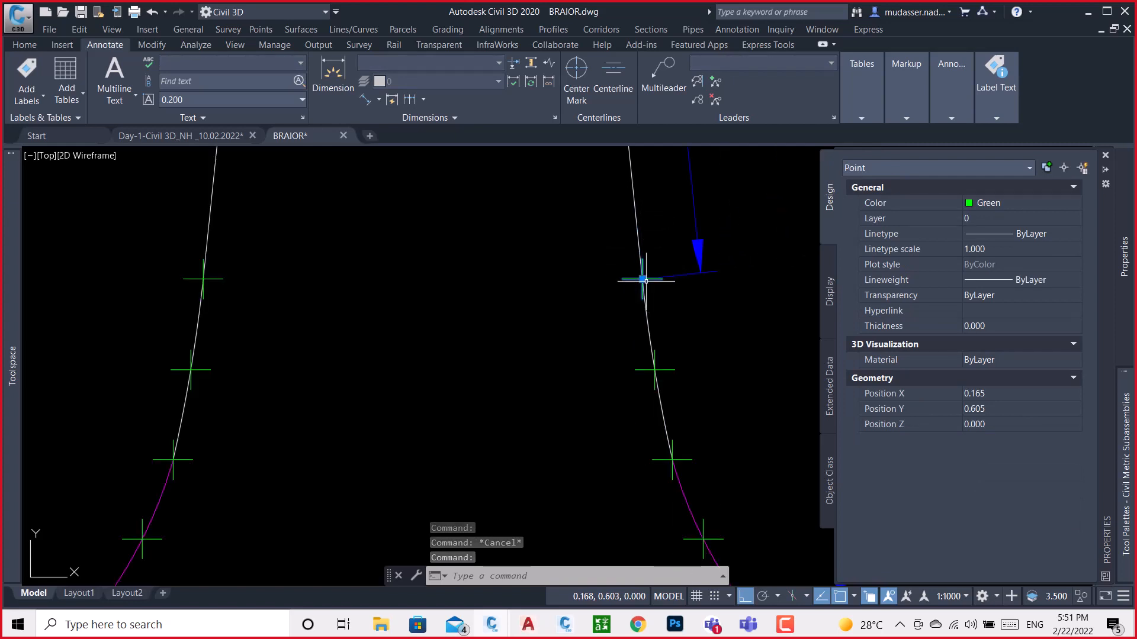
Switch to Subassembly Composer and add a point after P10, measured from P1 with a Delta X of 0.165
left_click(996, 395)
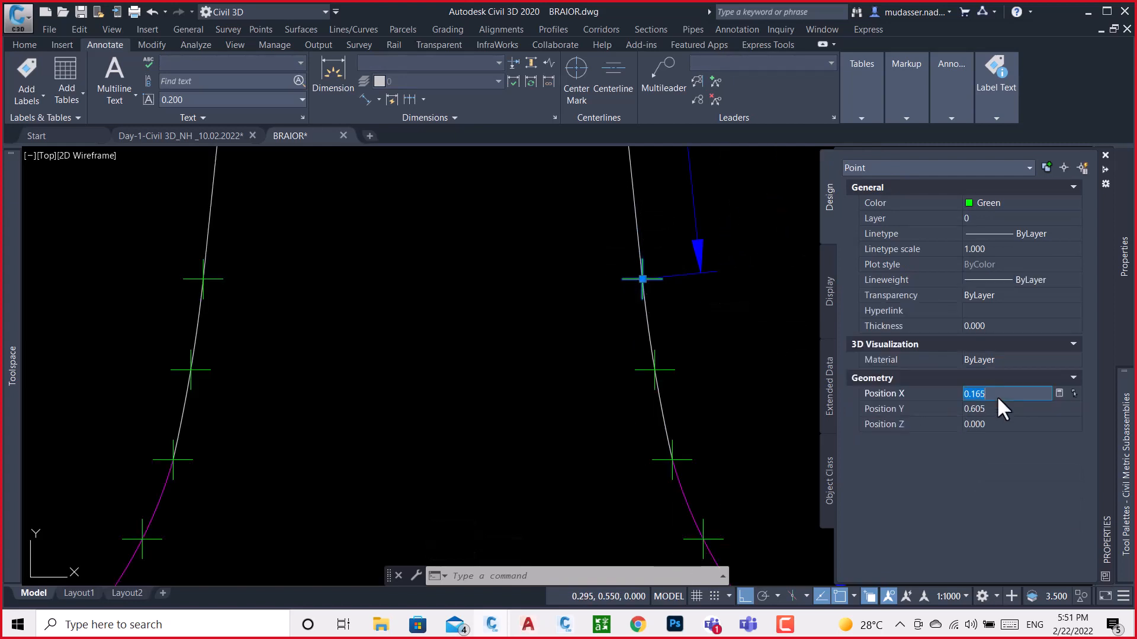
left_click(565, 631)
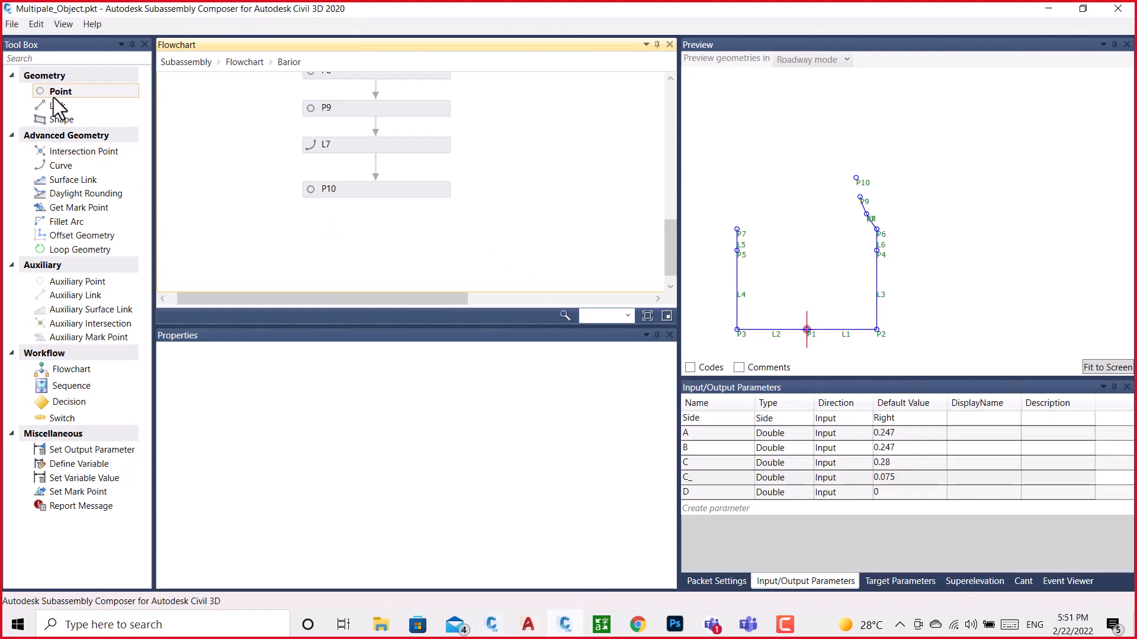
left_click_drag(65, 94, 392, 231)
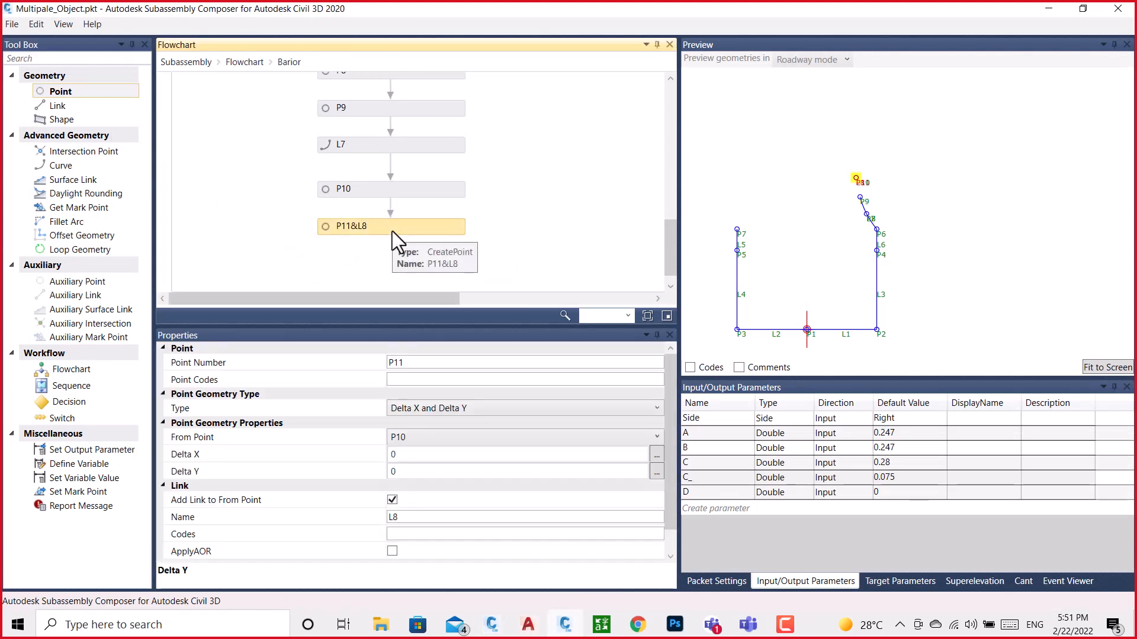
left_click(418, 439)
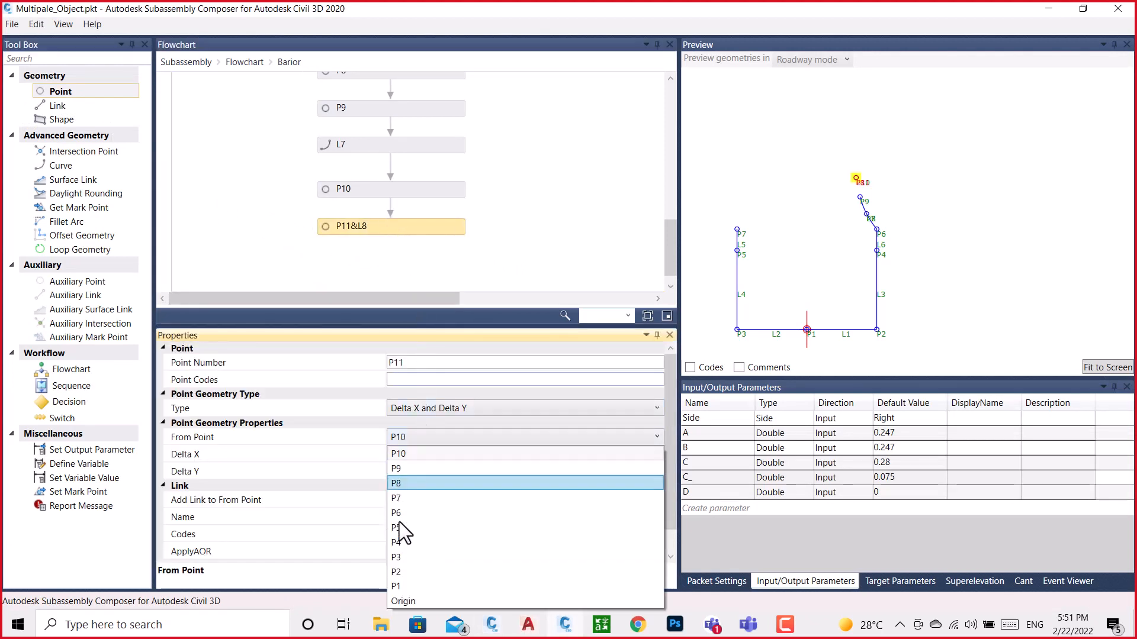
left_click(396, 580)
left_click(395, 465)
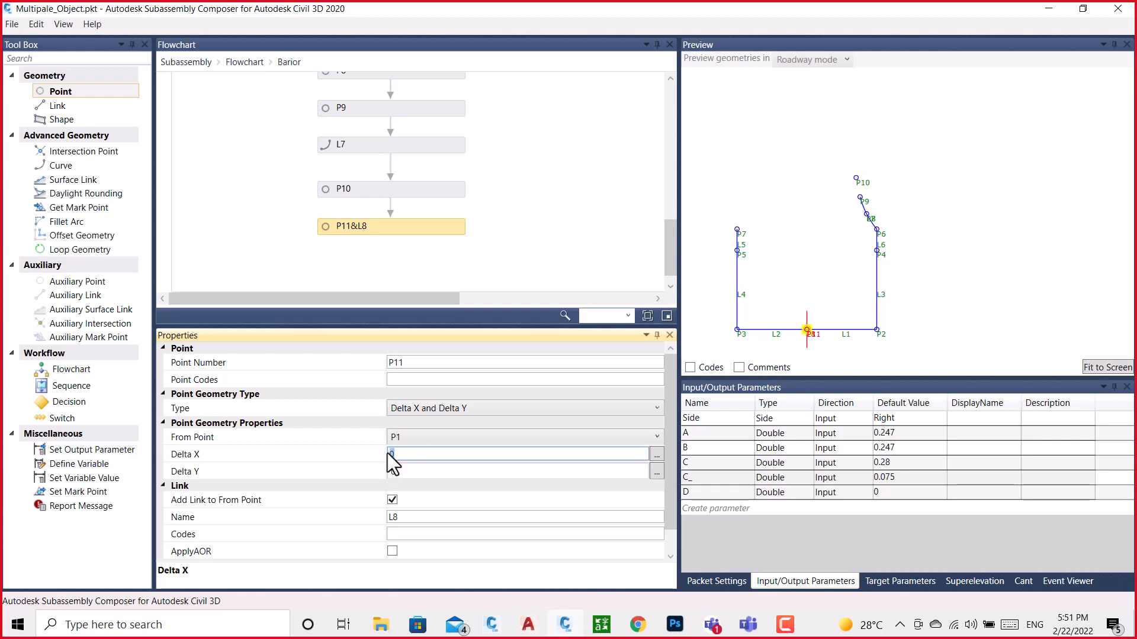
type("0.165")
Look up the selected point's Y position in the BRAIOR drawing and set P11's Delta Y to 0.605 in Subassembly Composer
mouse_move(491, 627)
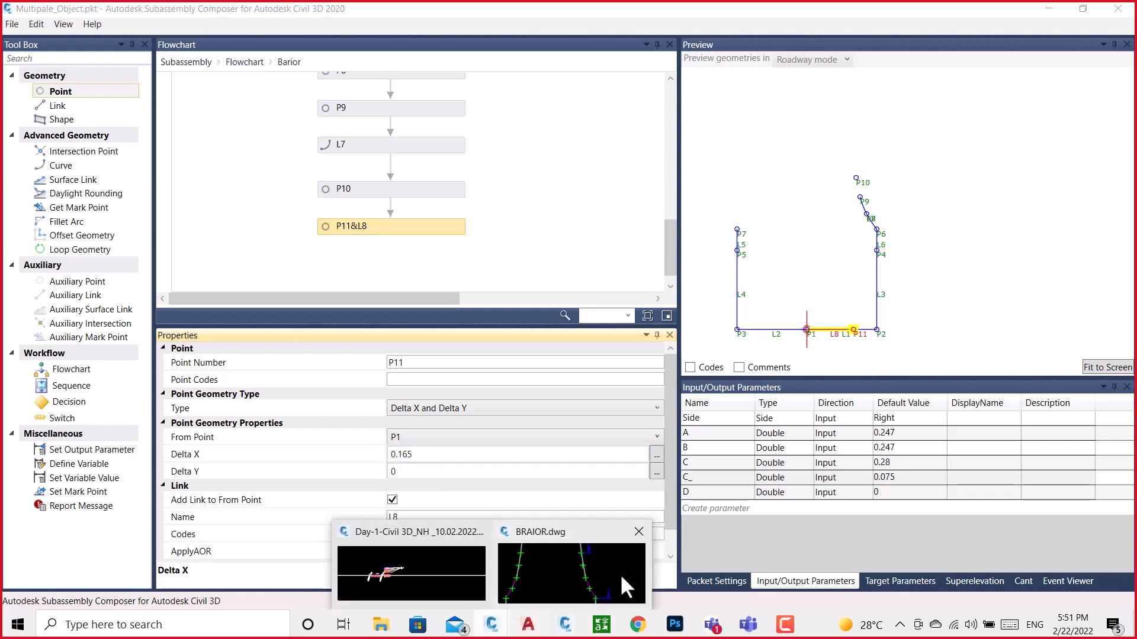
left_click(598, 571)
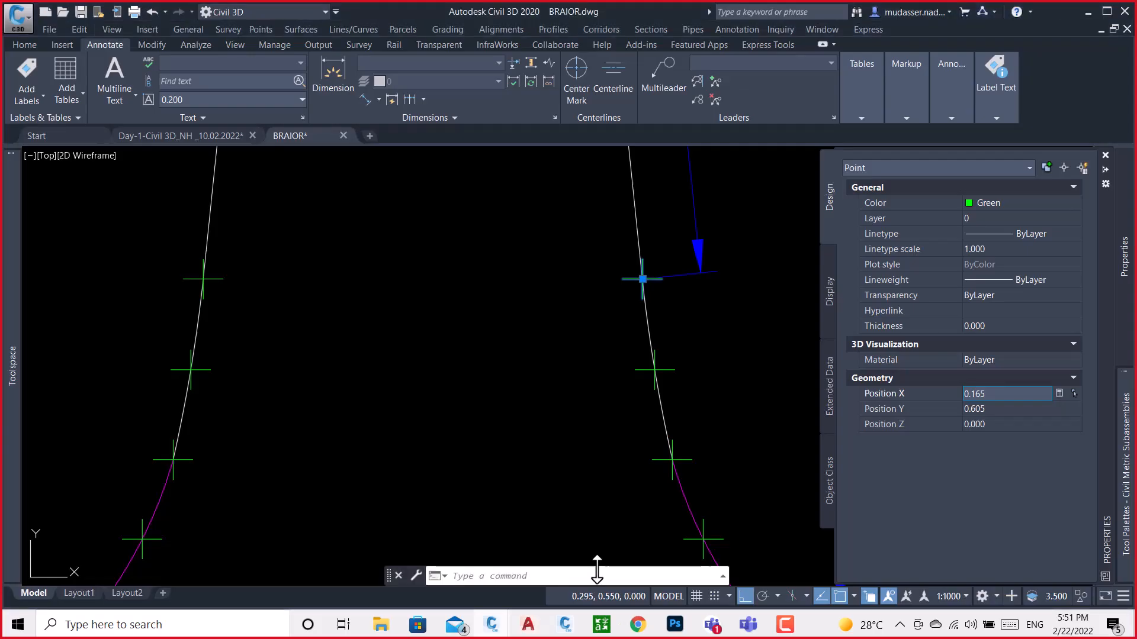
left_click(1005, 409)
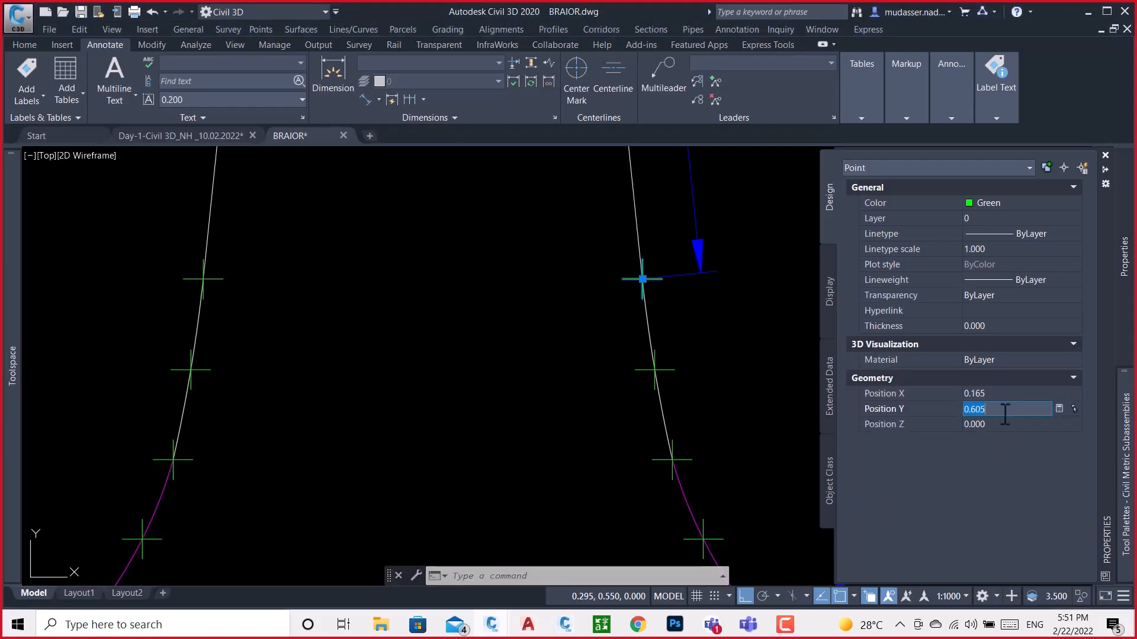
left_click(566, 624)
left_click(422, 472)
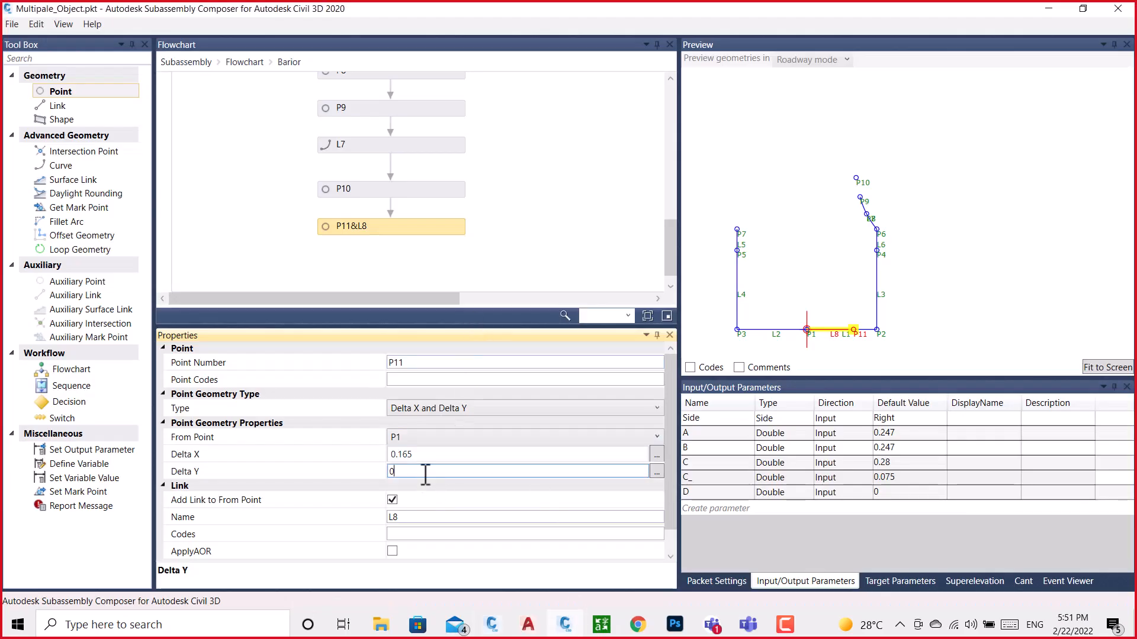
type("0.605")
Remove the link between P11 and its from point P1
left_click(562, 219)
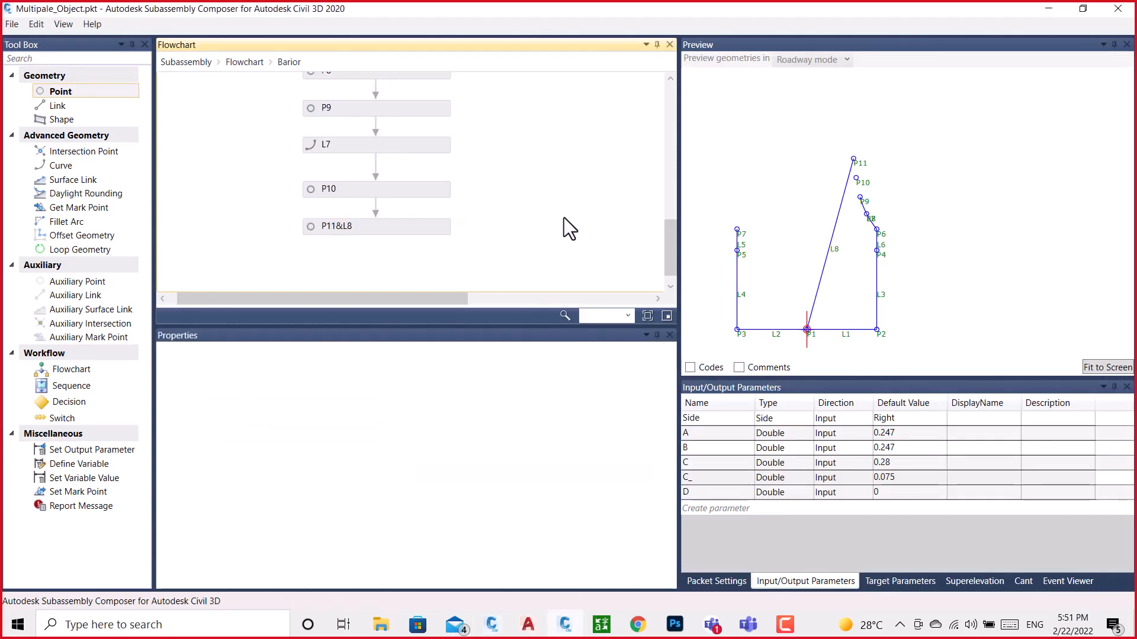
left_click(424, 229)
left_click(392, 500)
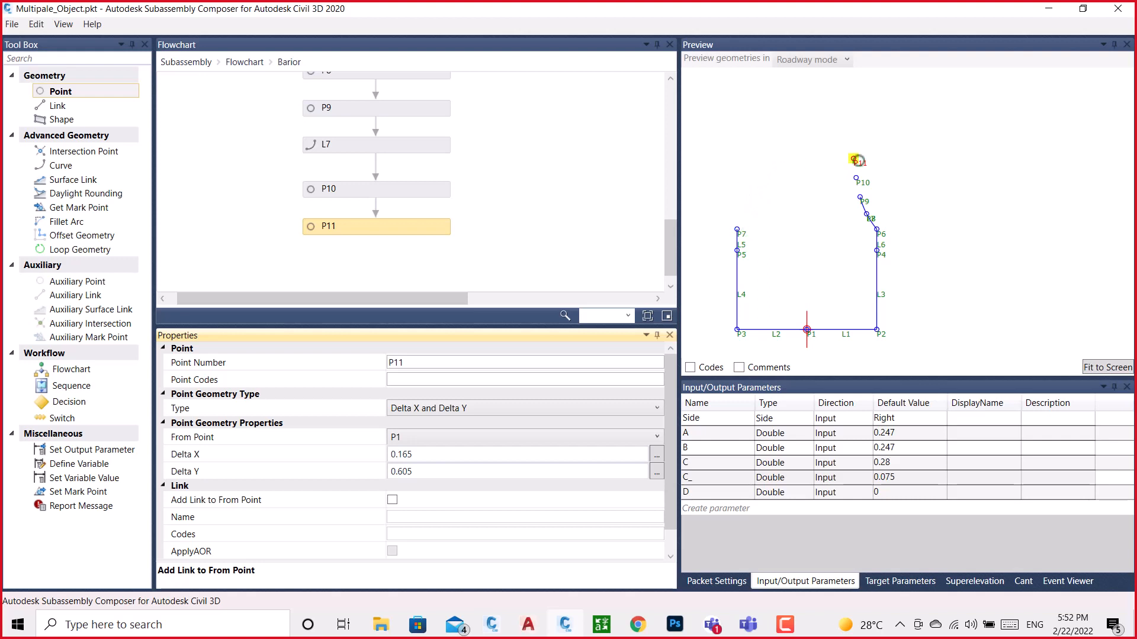
Add a three-point arc curve after P11, starting at P9, passing through P10 and ending at P11
scroll(858, 161, "up", 1)
scroll(856, 161, "up", 1)
scroll(434, 186, "down", 1)
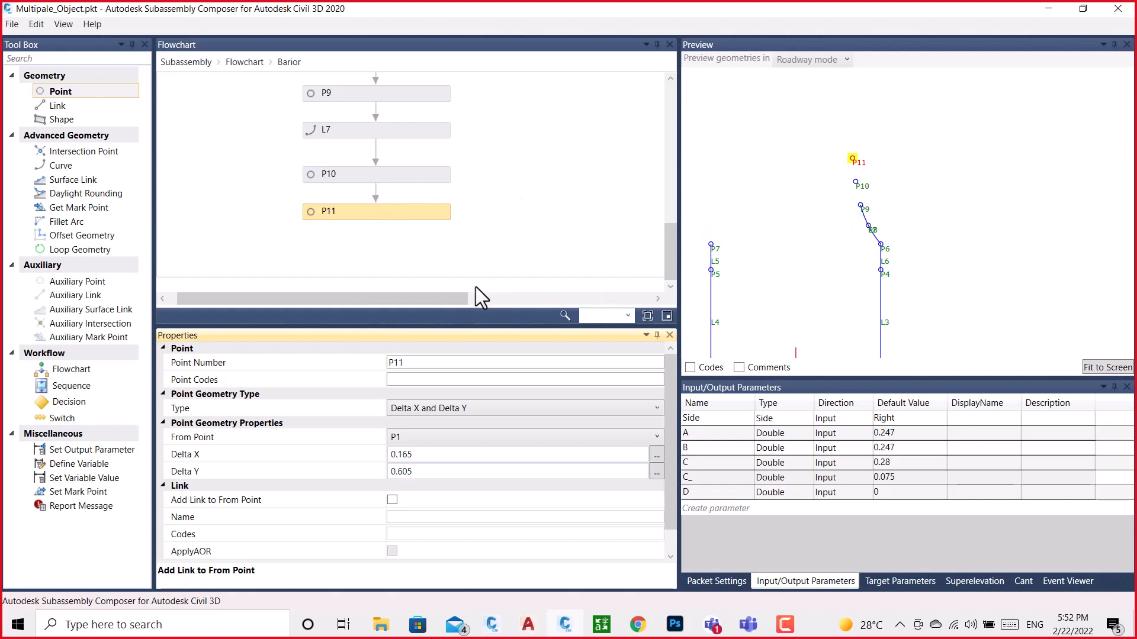
left_click_drag(456, 298, 995, 507)
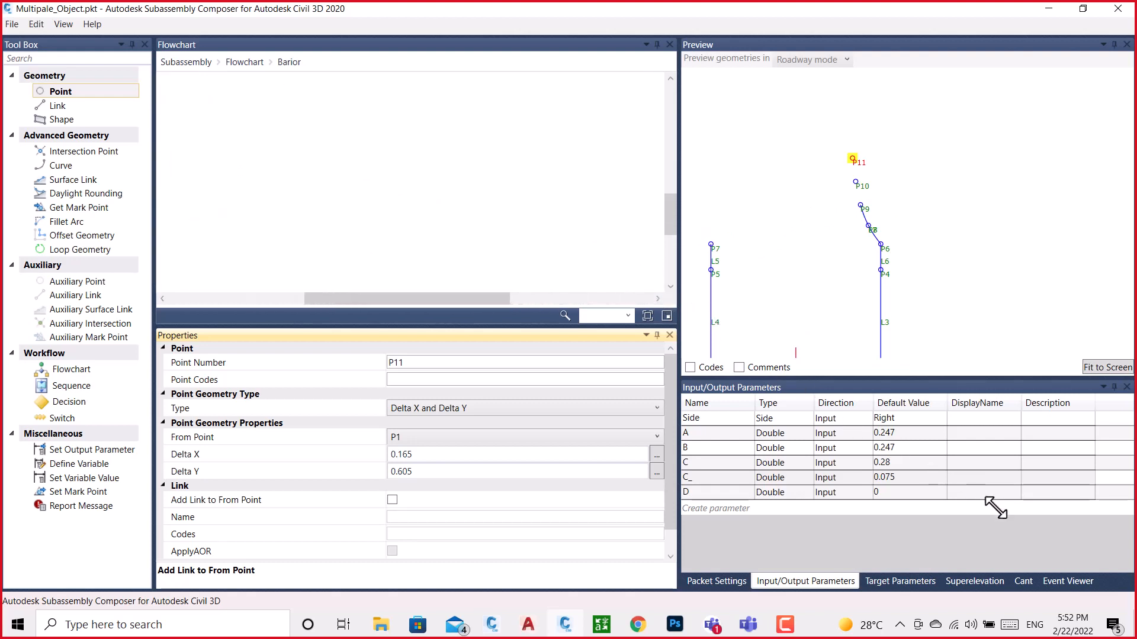
left_click_drag(494, 300, 305, 300)
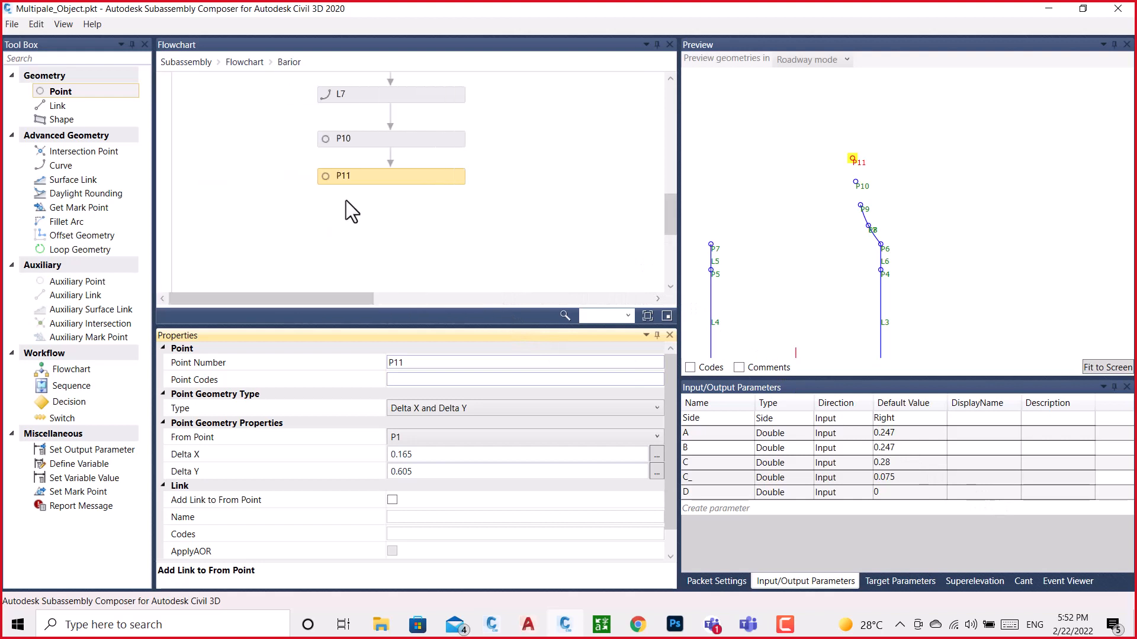
scroll(346, 200, "down", 2)
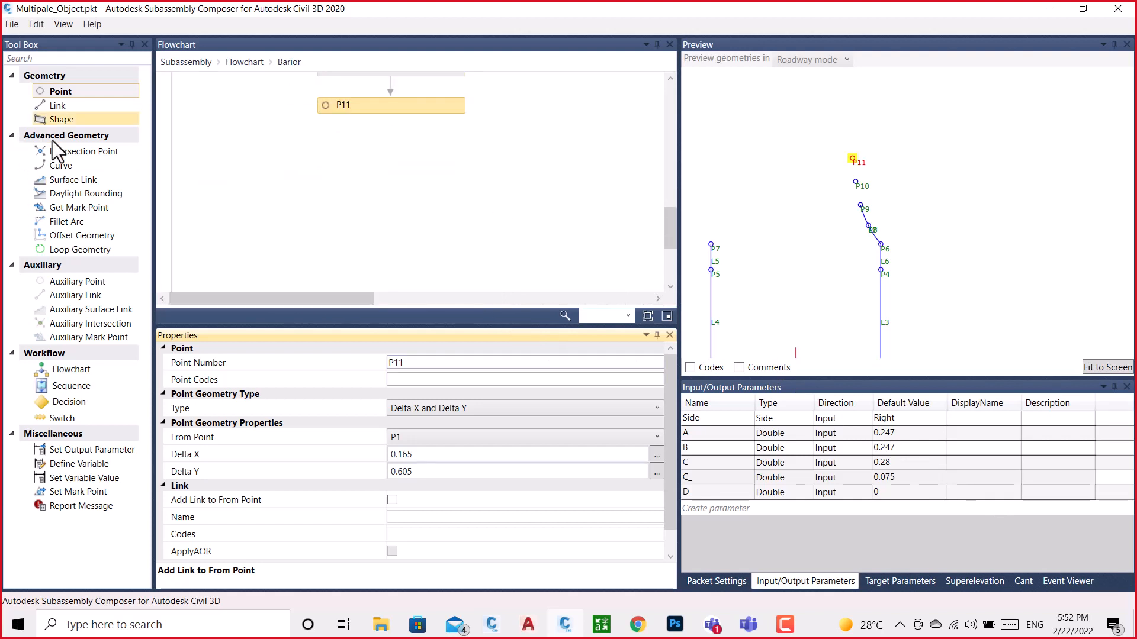
left_click_drag(59, 165, 390, 151)
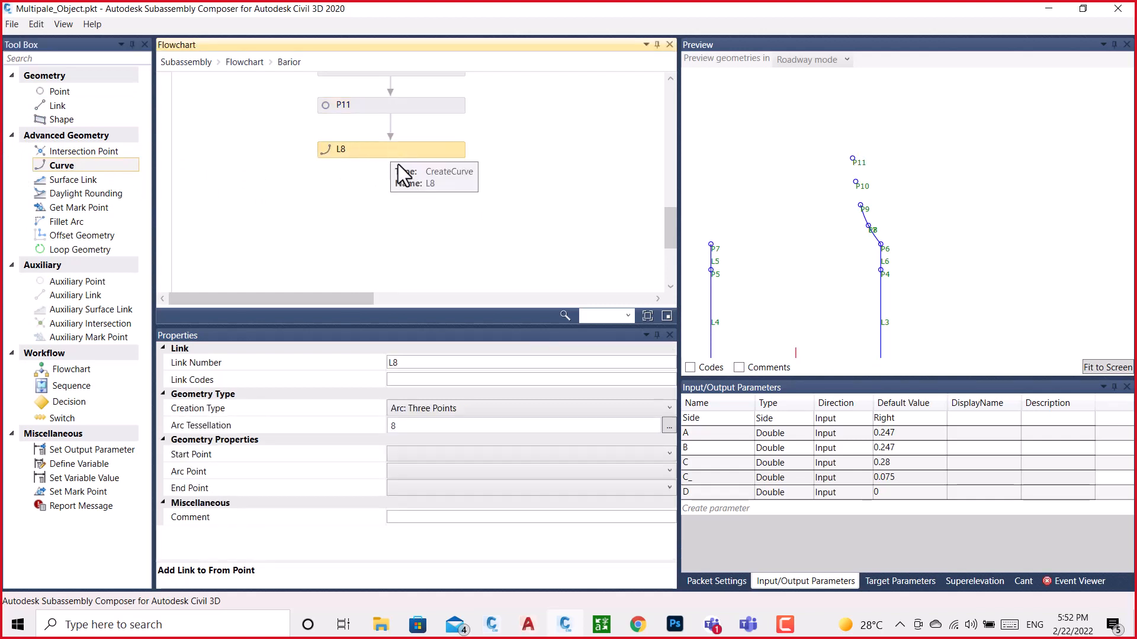
left_click(439, 455)
left_click(401, 499)
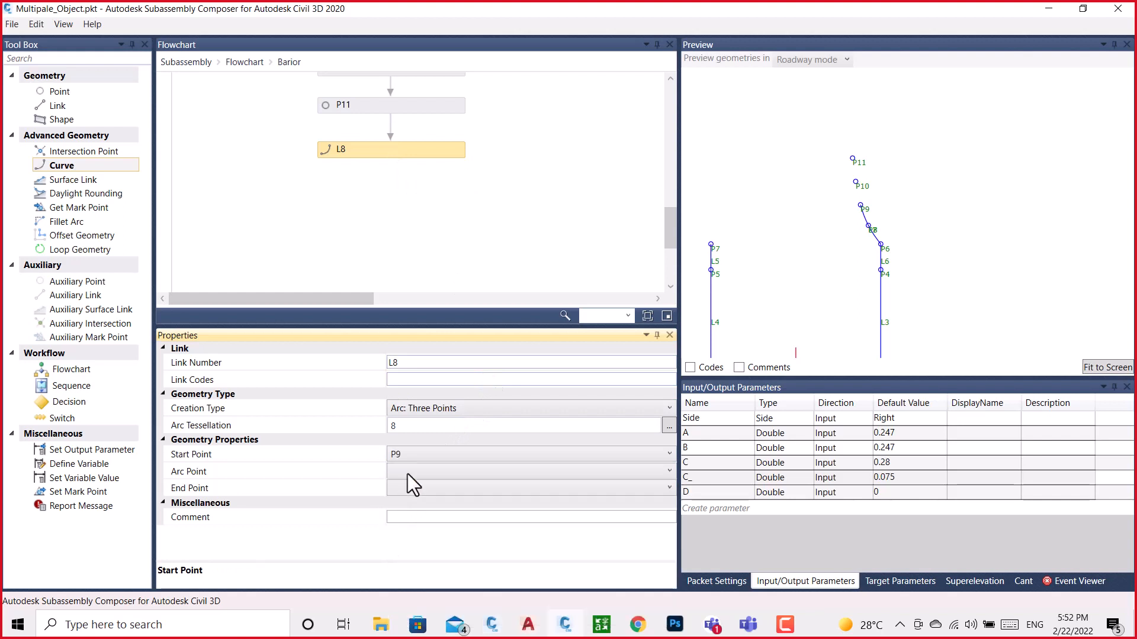
left_click(409, 470)
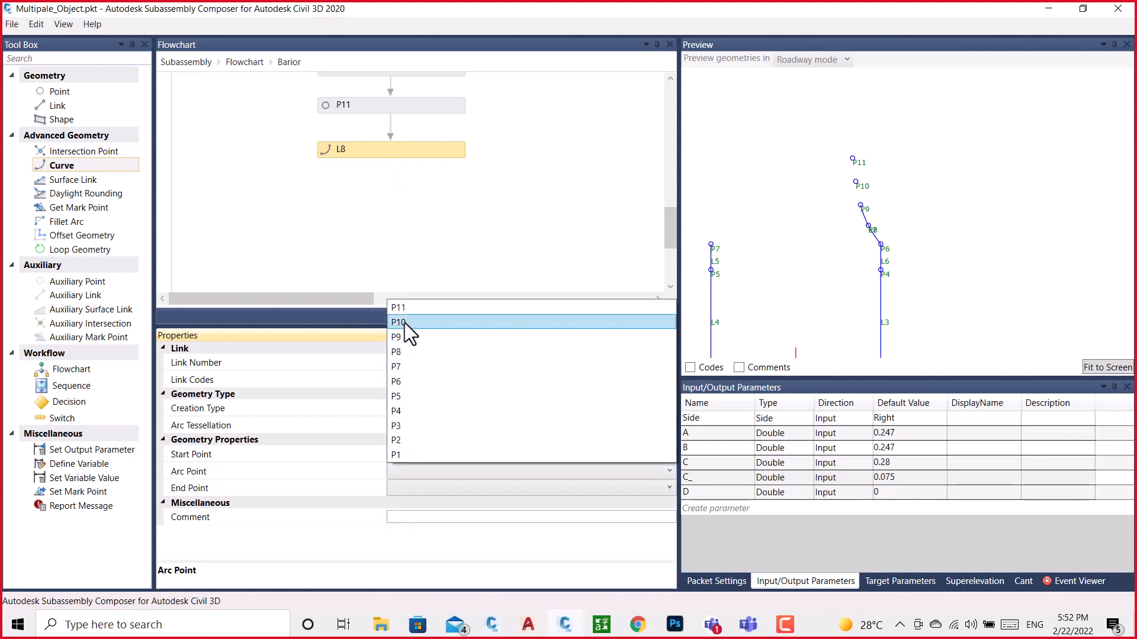
left_click(404, 322)
left_click(410, 487)
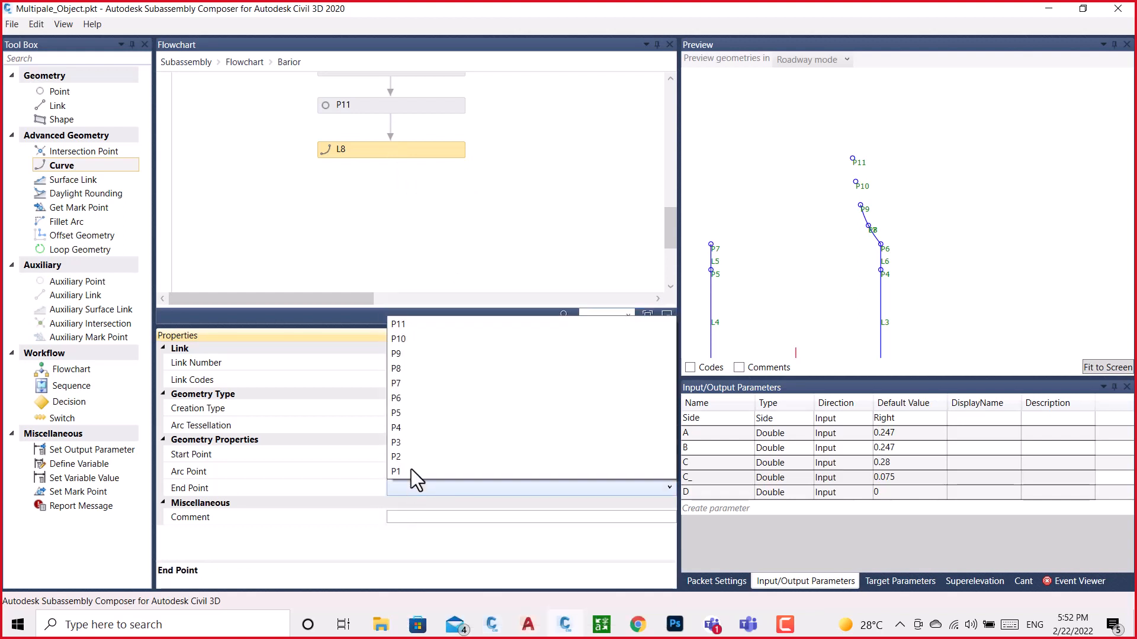
left_click(396, 329)
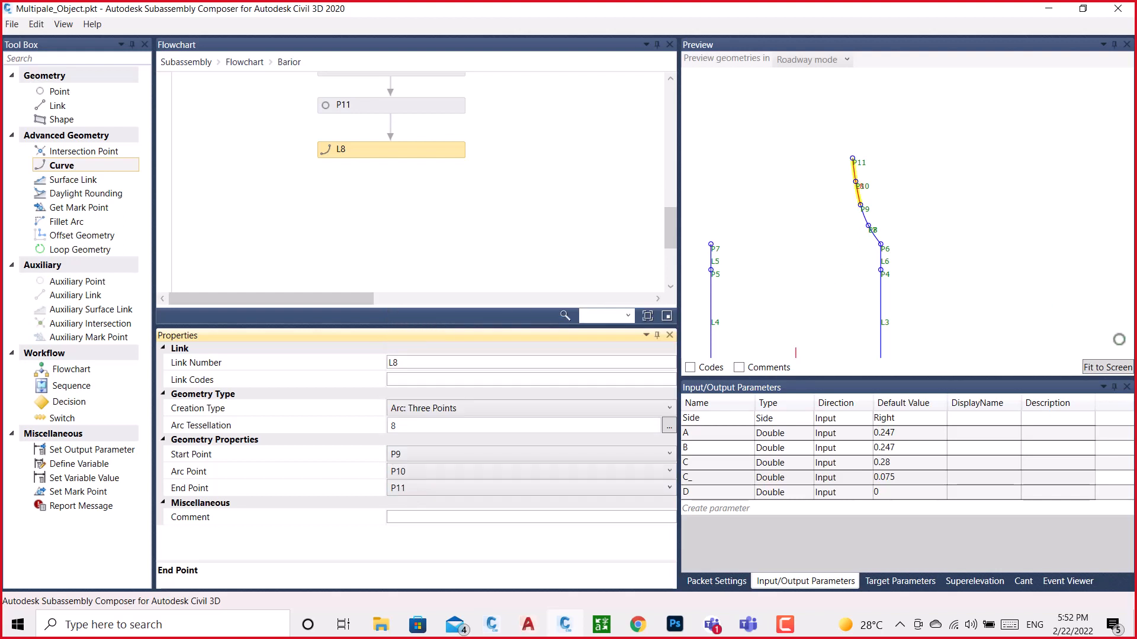
left_click(1105, 368)
scroll(873, 251, "down", 5)
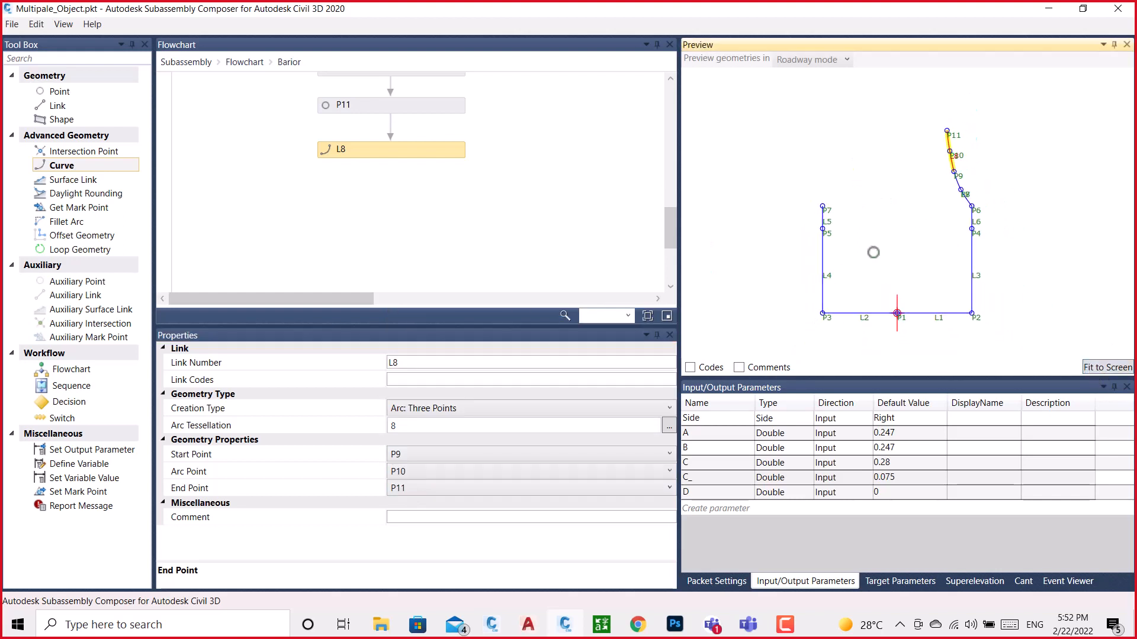
middle_click_drag(929, 156, 893, 287)
scroll(899, 235, "down", 1)
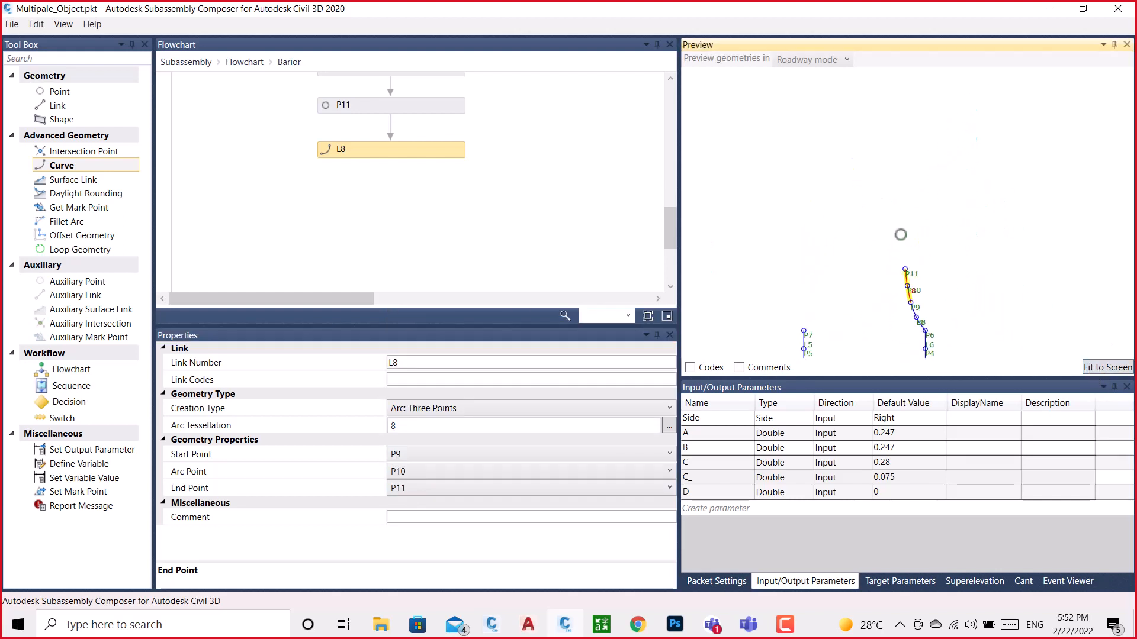
scroll(873, 181, "down", 1)
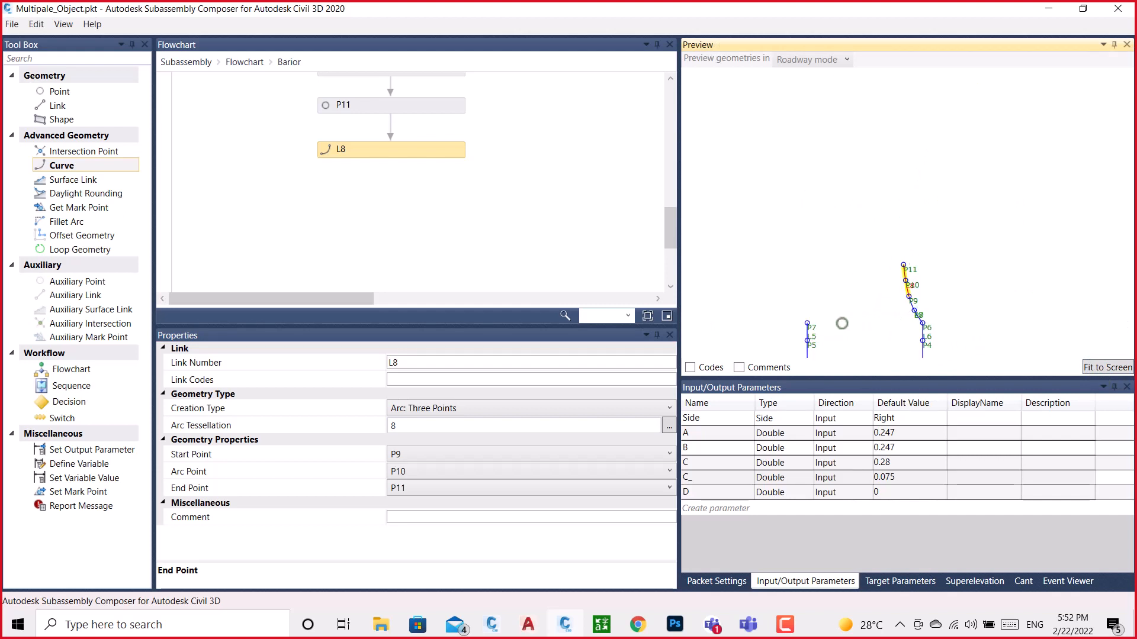
Switch to the BRAIOR drawing and locate the small rounded corner at the top of the barrier's right side
left_click(493, 622)
left_click(568, 572)
scroll(616, 414, "down", 3)
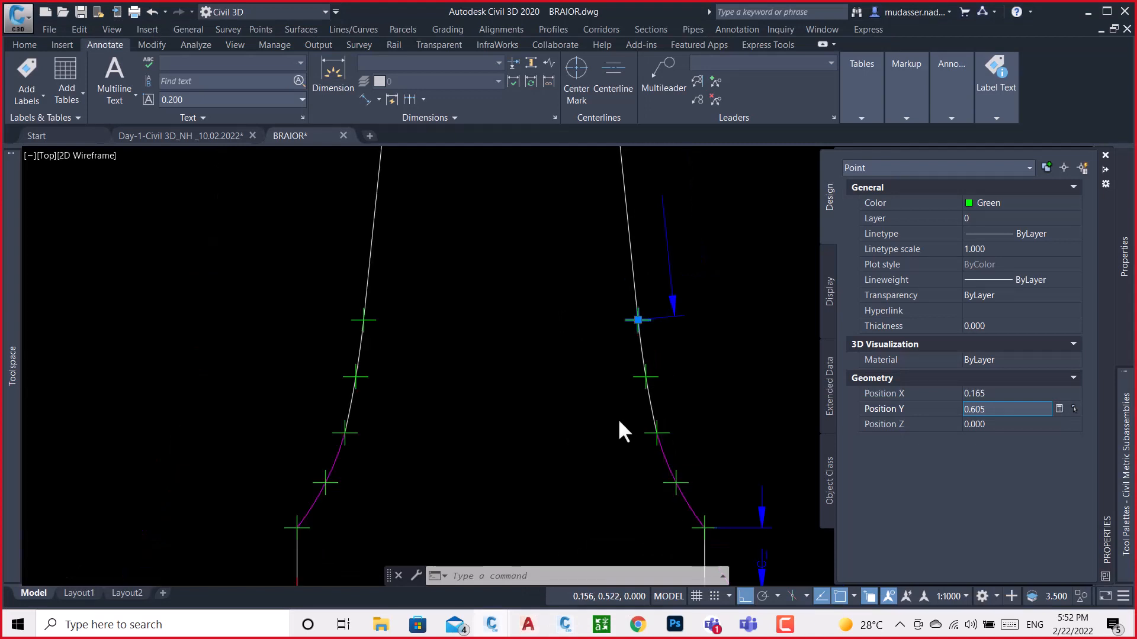
scroll(609, 333, "up", 5)
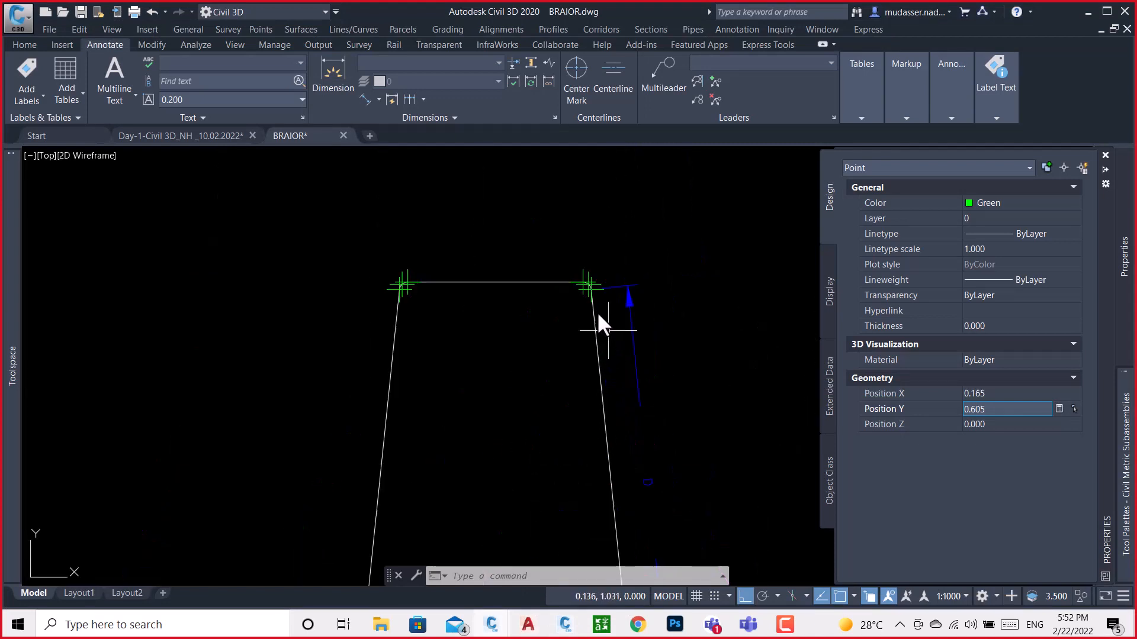
scroll(601, 316, "up", 4)
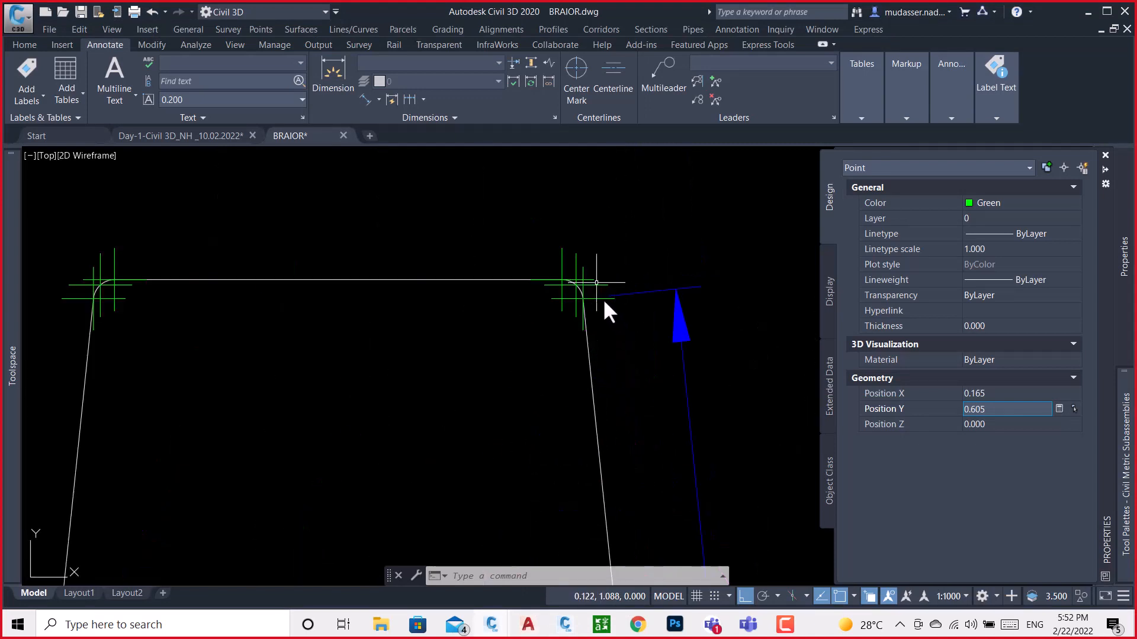
left_click(610, 297)
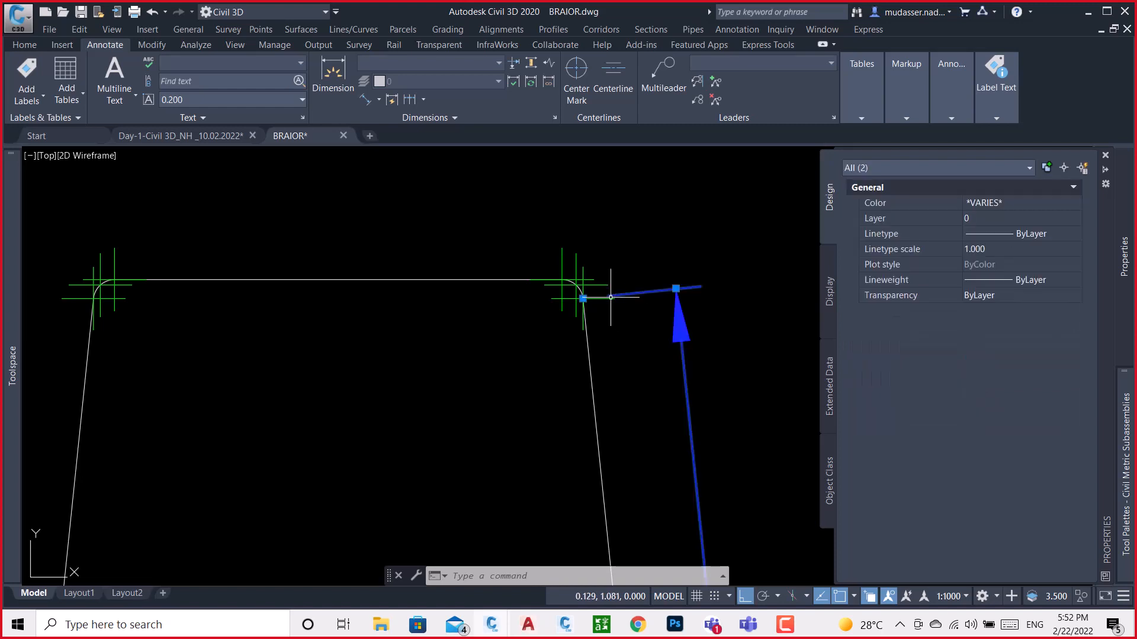
scroll(647, 309, "down", 5)
scroll(659, 393, "up", 4)
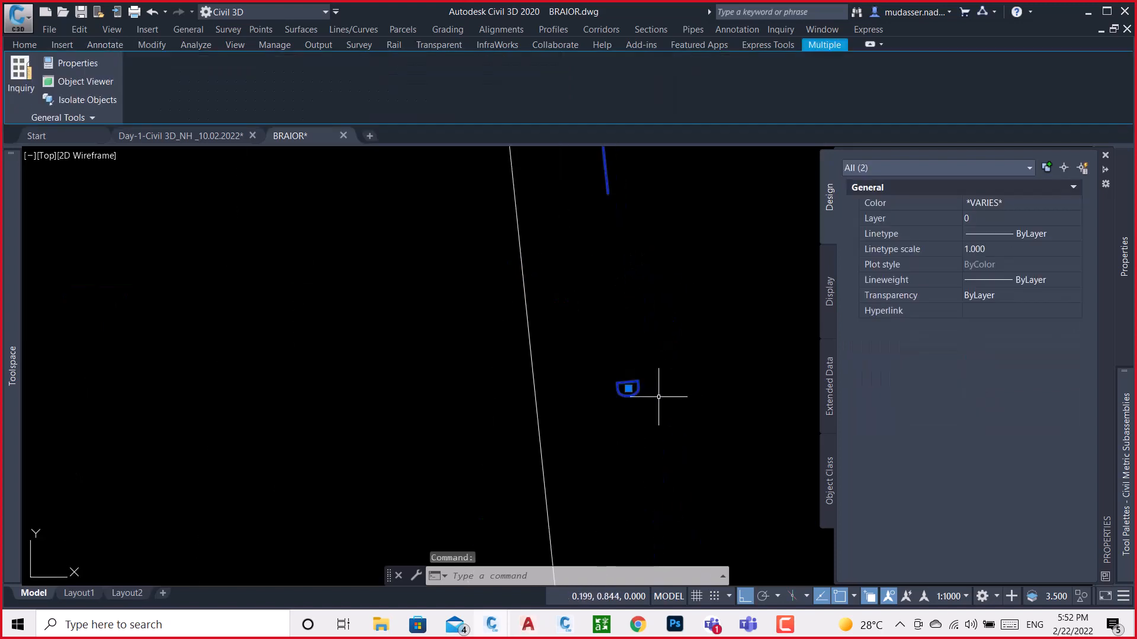
scroll(658, 391, "down", 3)
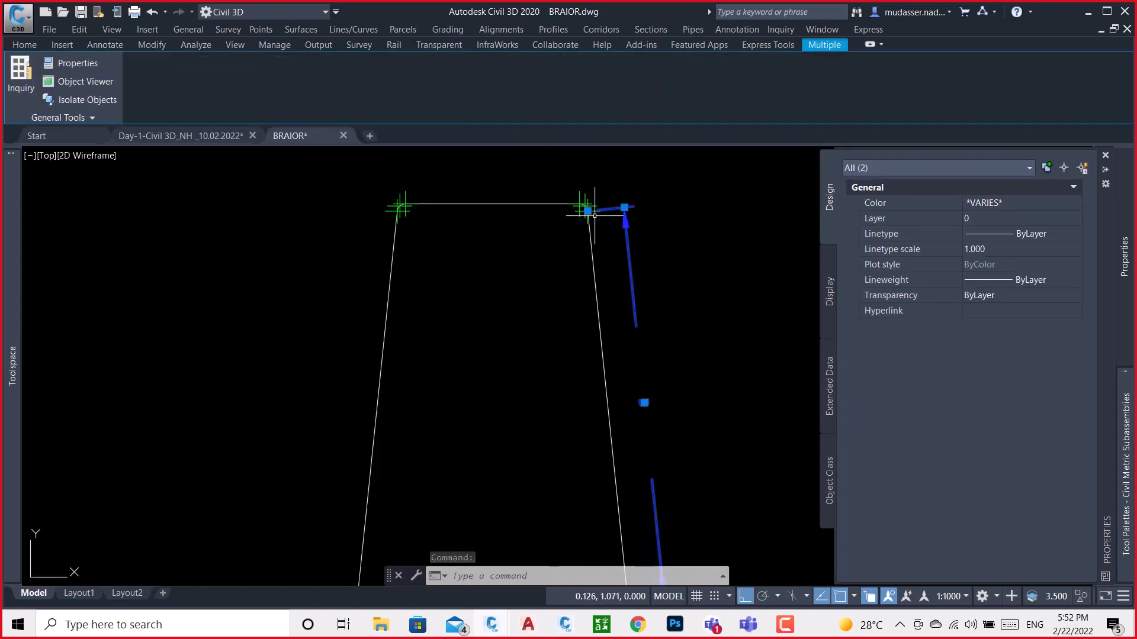
scroll(590, 210, "up", 5)
scroll(591, 209, "down", 5)
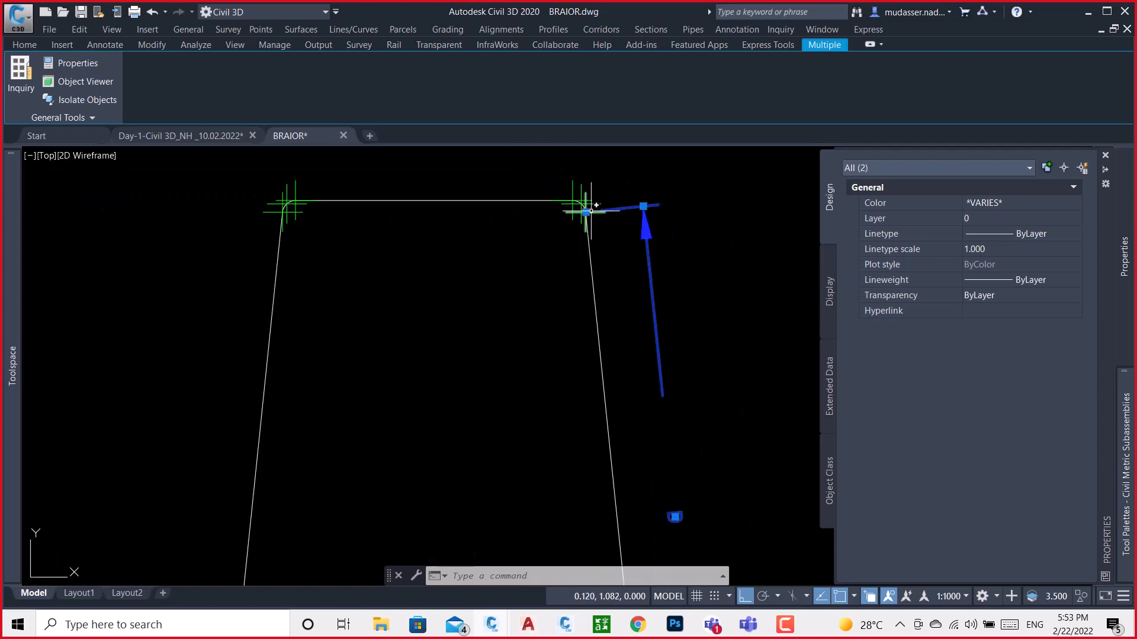
key("Escape")
Look up the X position of the point at the lower end of the barrier's top-right corner arc and return to Subassembly Composer
scroll(591, 211, "up", 4)
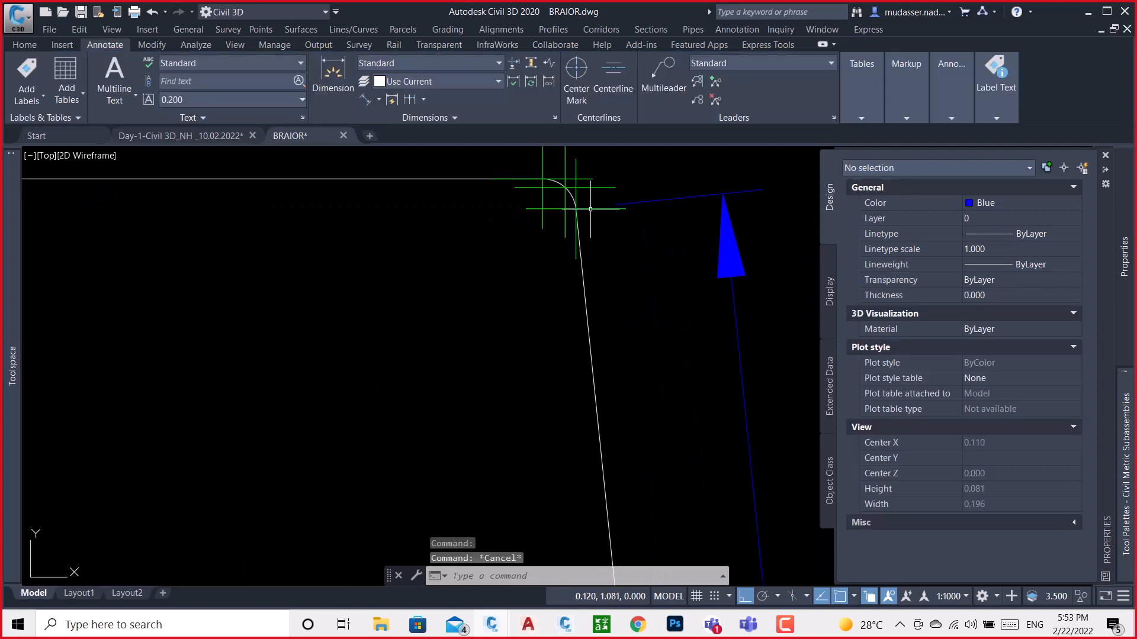
left_click(576, 197)
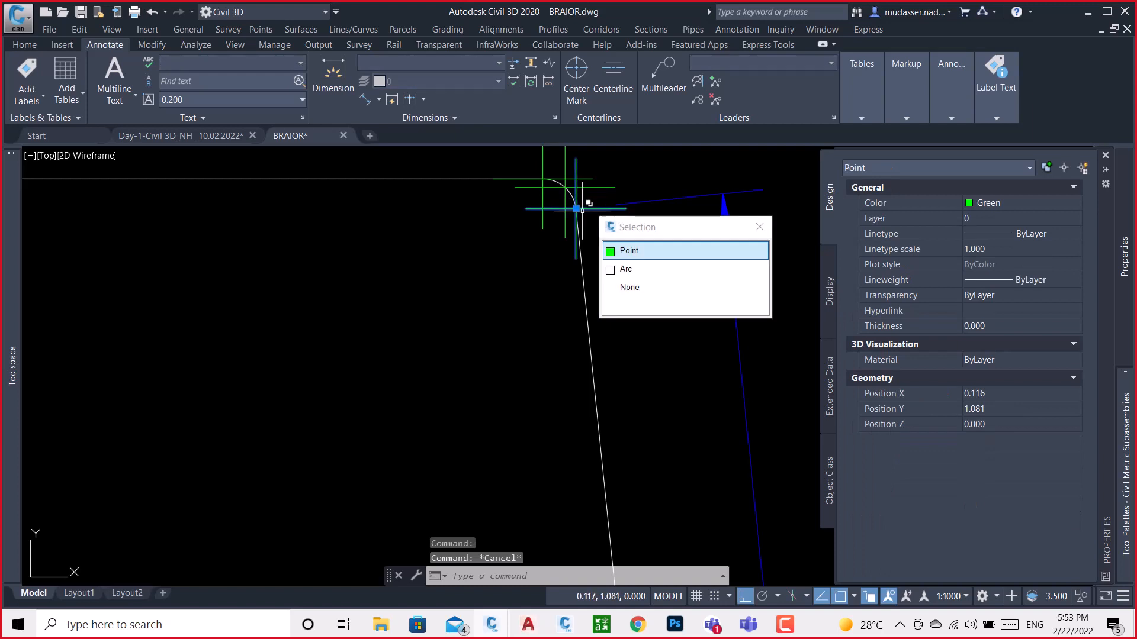
left_click(643, 252)
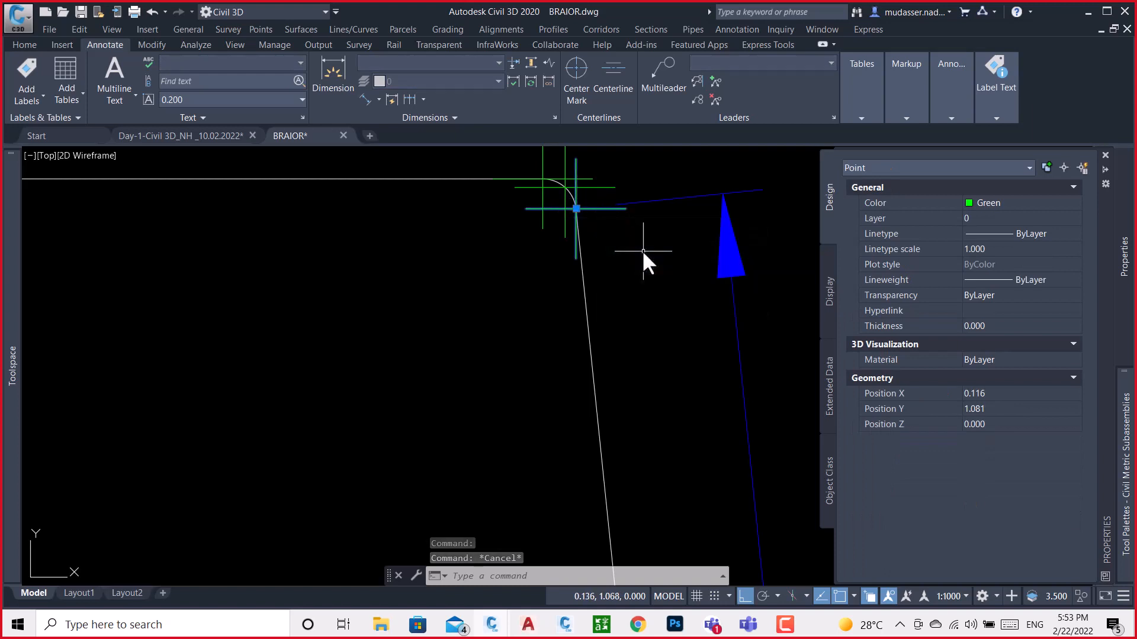
left_click(995, 396)
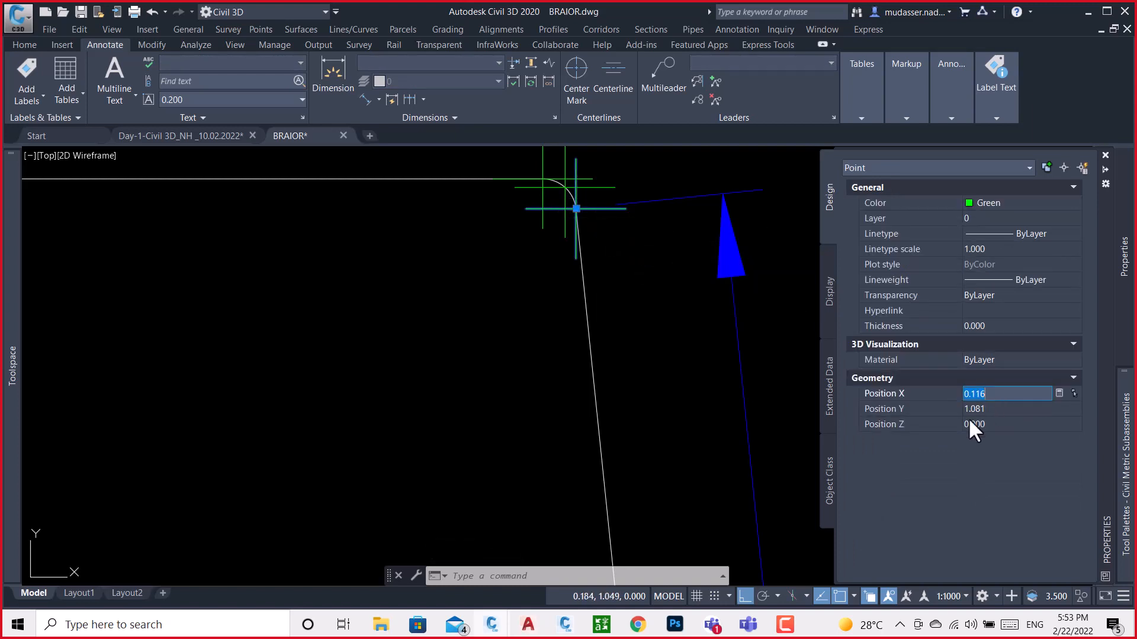
left_click(566, 626)
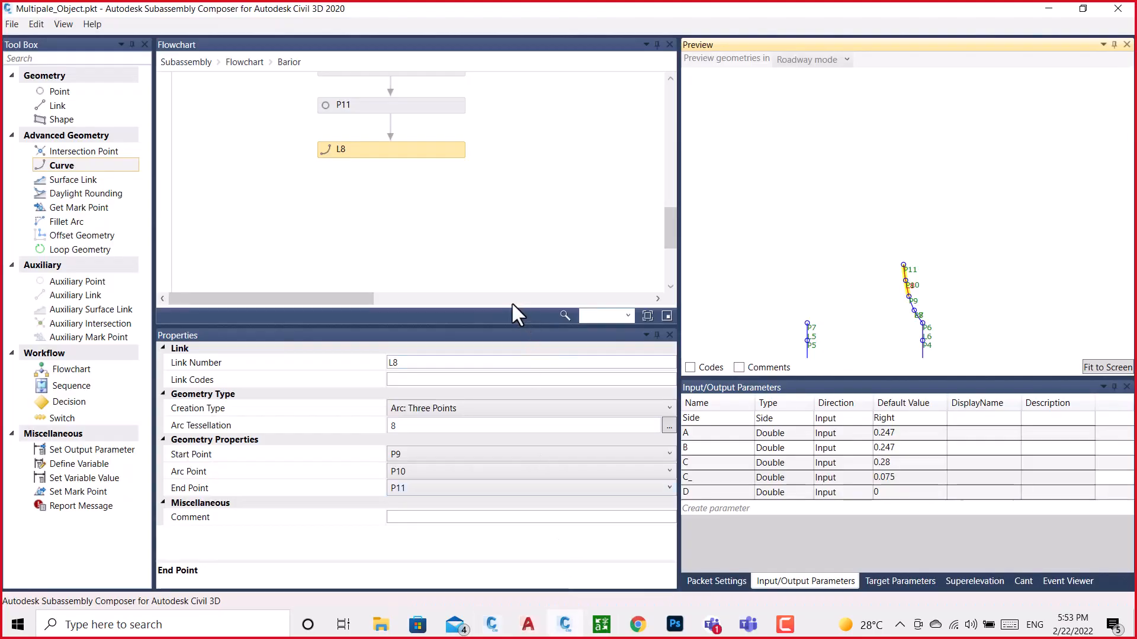
Add a new point after curve L8 in the Barior flowchart and set P1 as its from point
left_click_drag(65, 90, 385, 197)
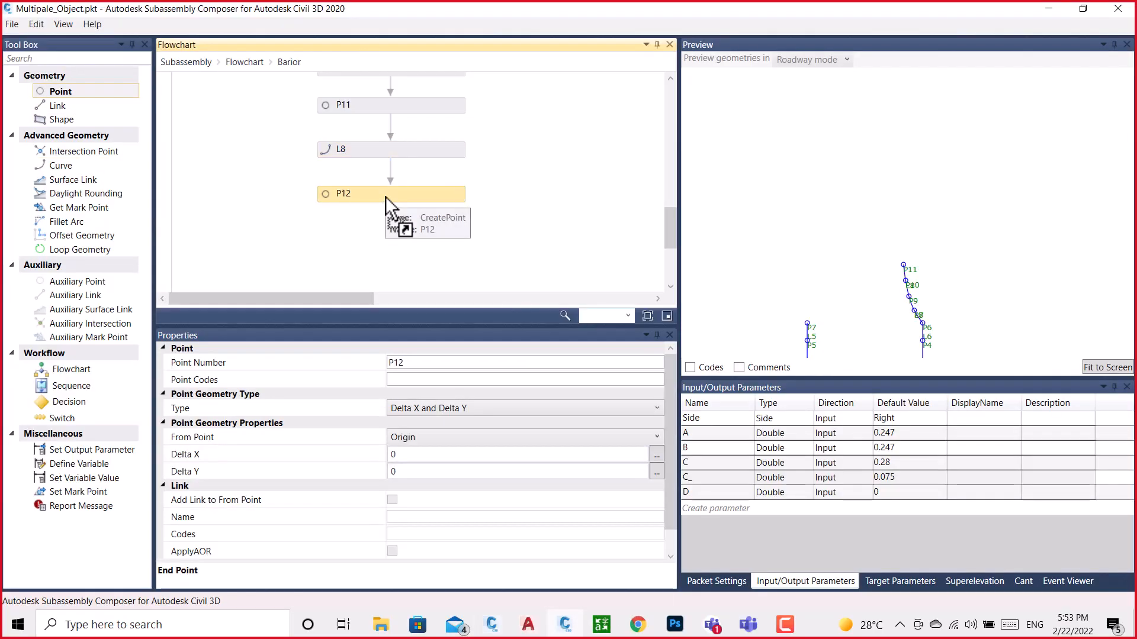
left_click(439, 434)
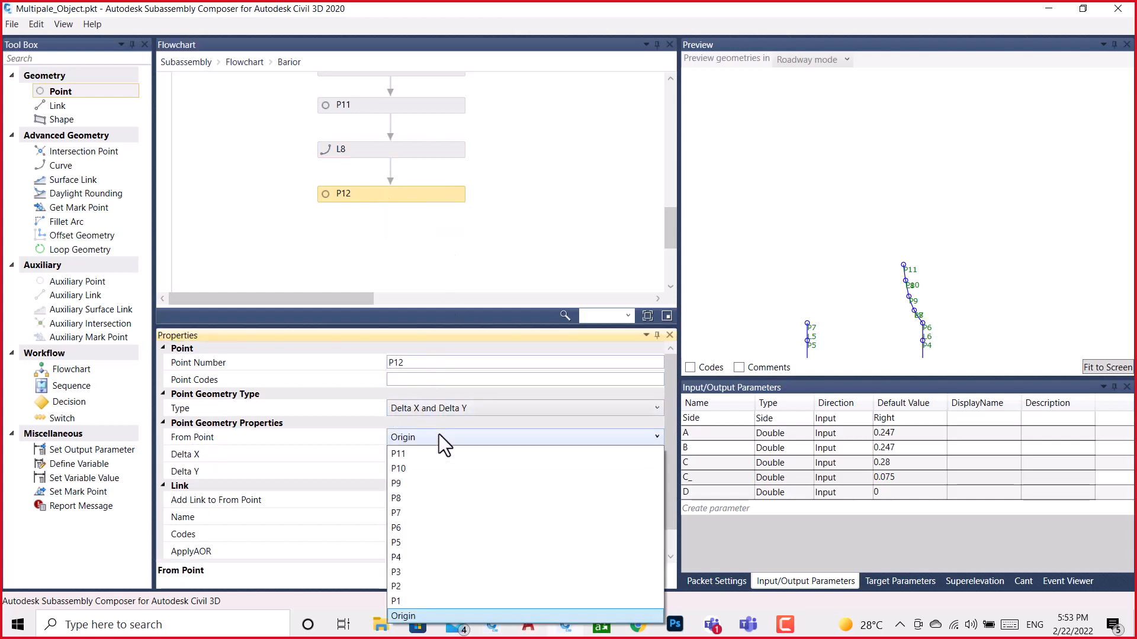
left_click(400, 601)
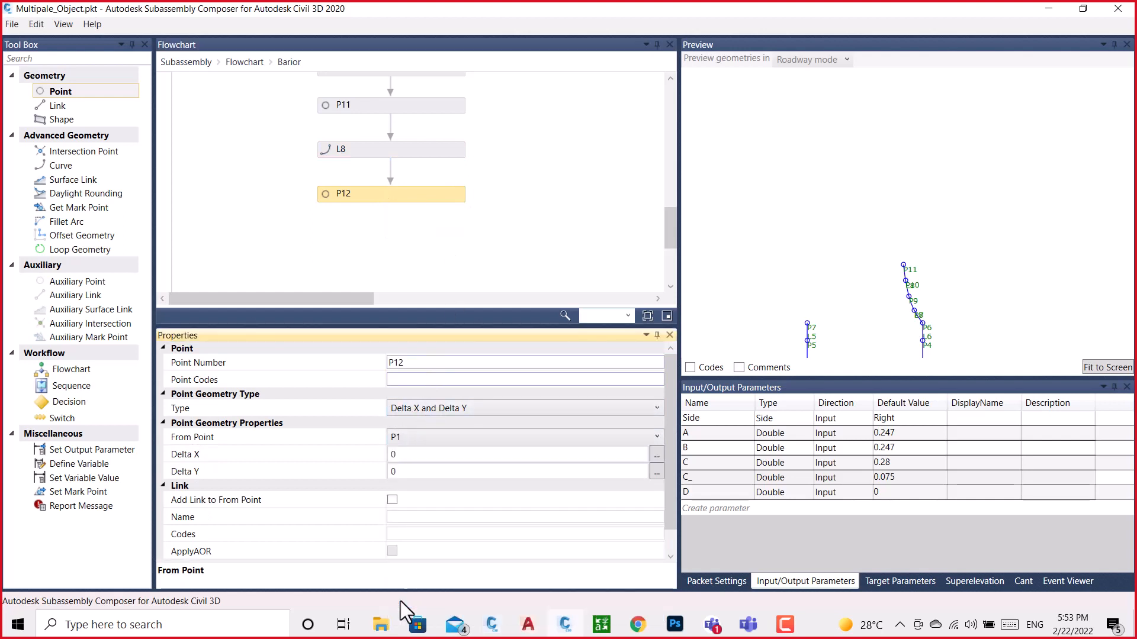
Copy the X position of the top-right corner arc's lower end point from the BRAIOR drawing into P12's Delta X, 0.116
left_click(407, 454)
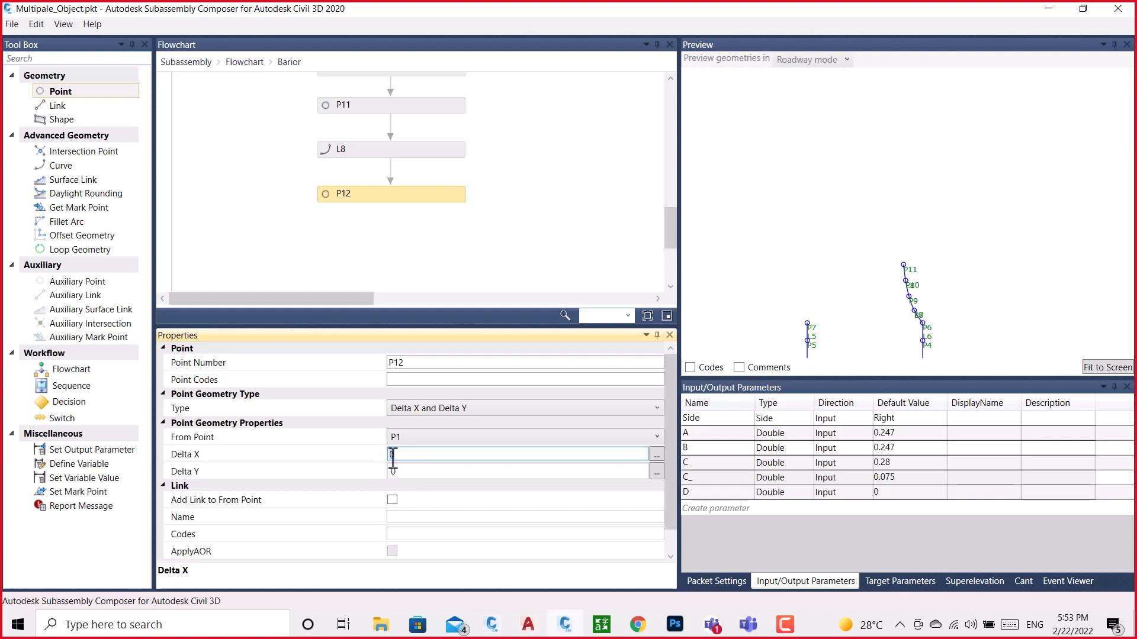
mouse_move(524, 626)
left_click(559, 581)
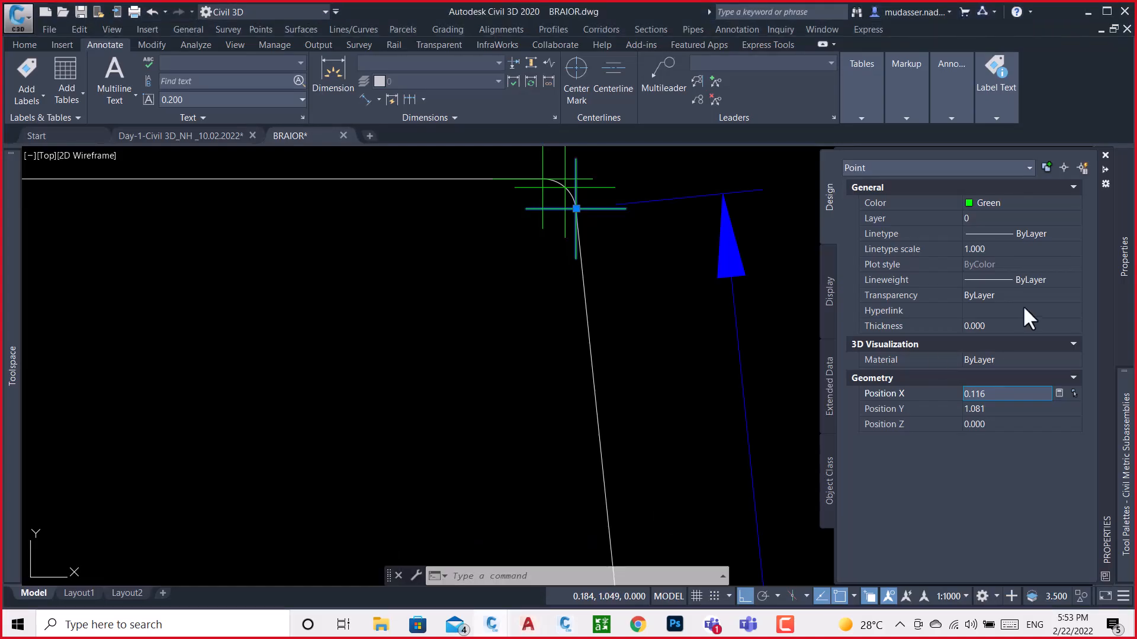
left_click_drag(996, 392, 949, 392)
key("ctrl+c")
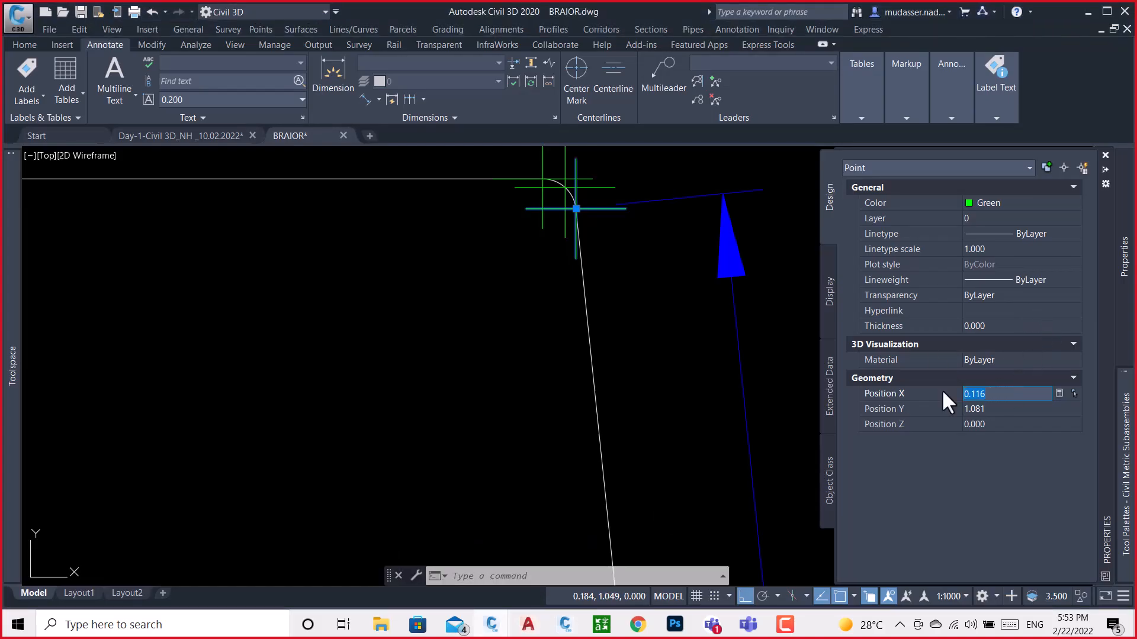
left_click(564, 624)
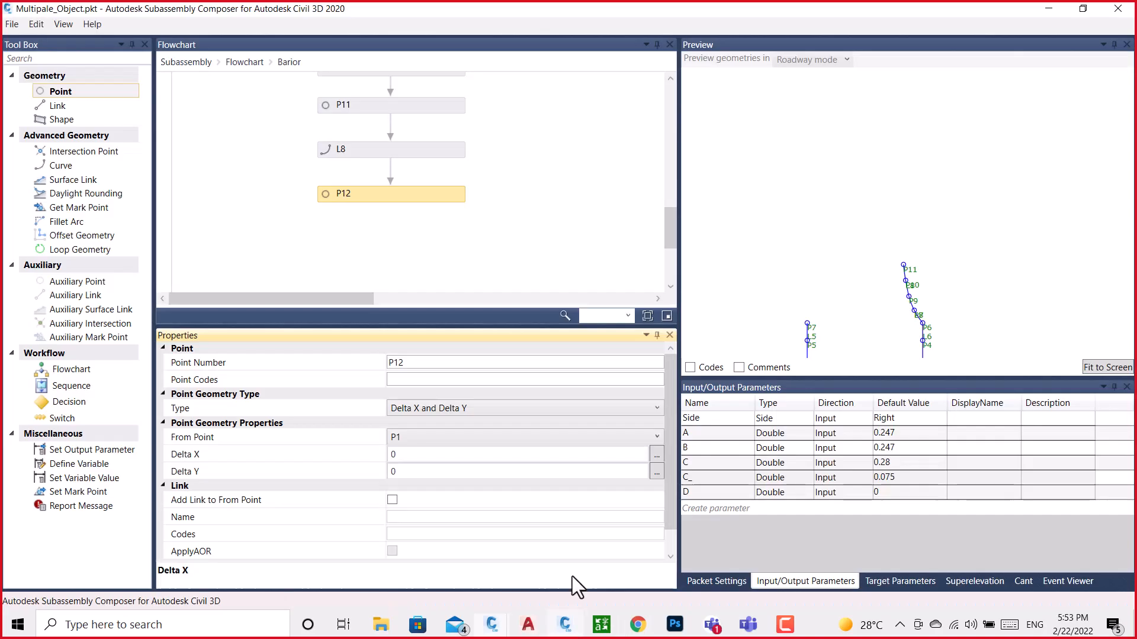
left_click(403, 454)
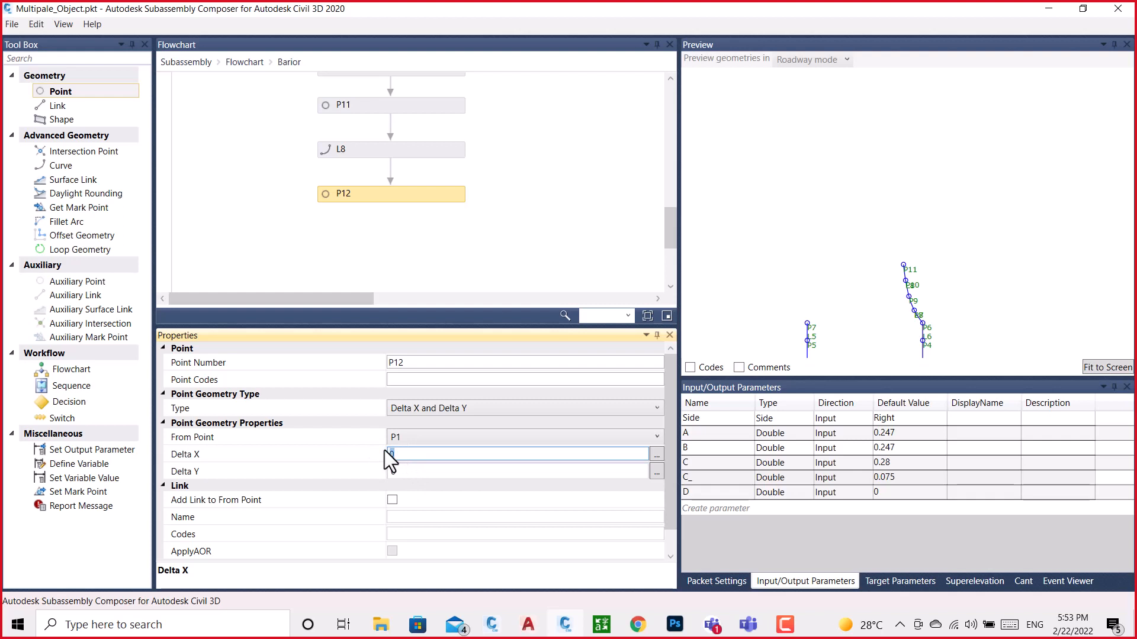
key("ctrl+v")
left_click(416, 471)
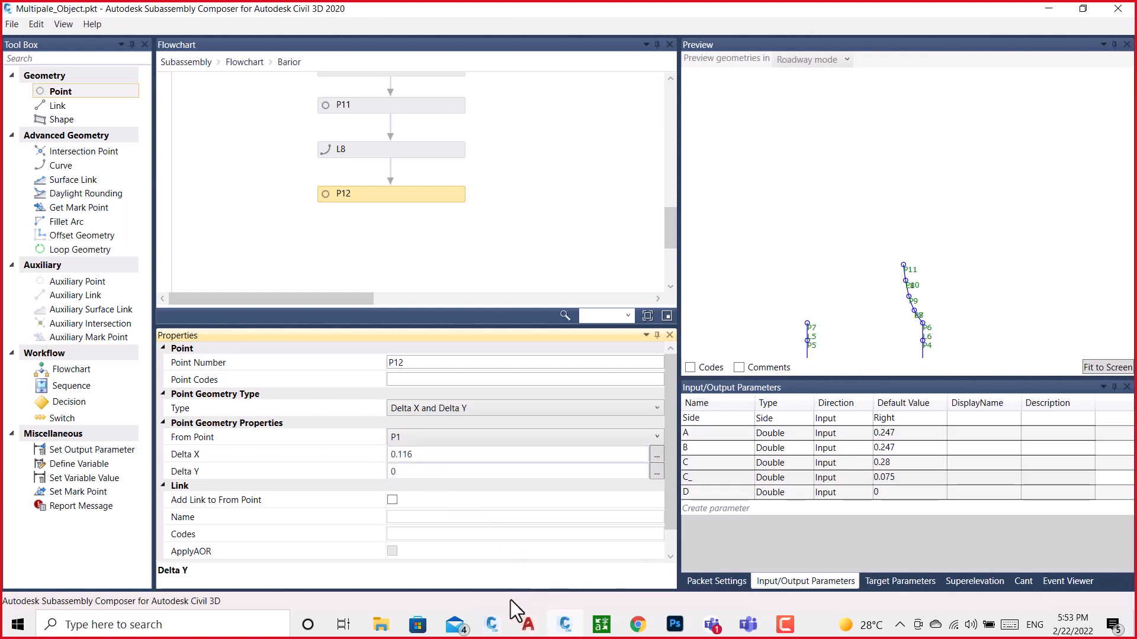
Copy the same arc end point's Y position from the BRAIOR drawing into P12's Delta Y, 1.081
left_click(496, 627)
left_click(625, 566)
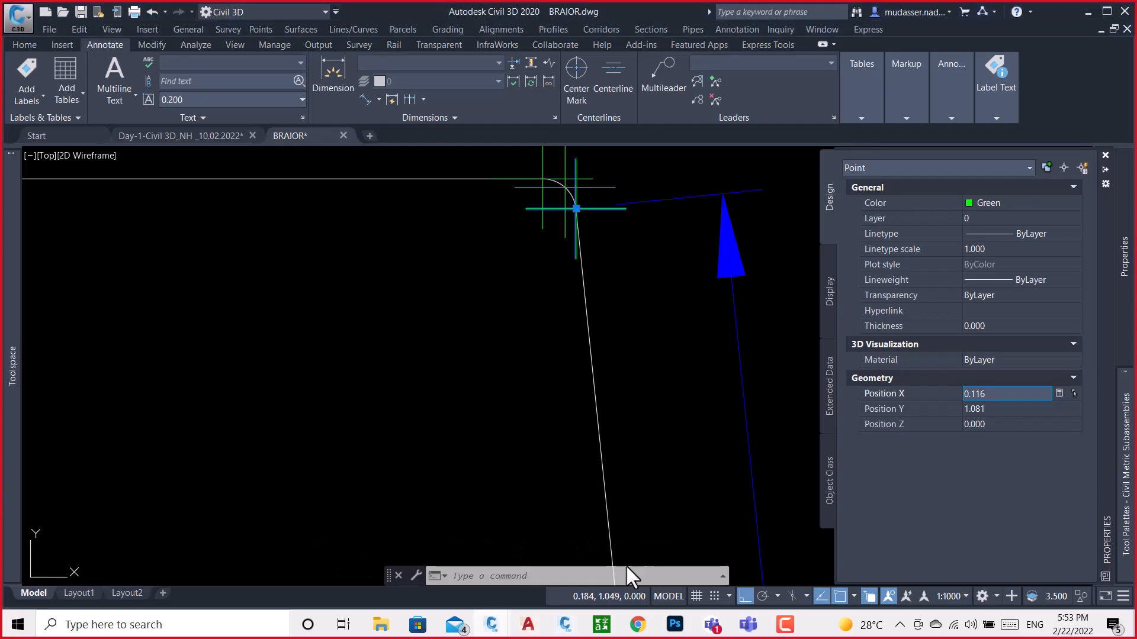
left_click(991, 410)
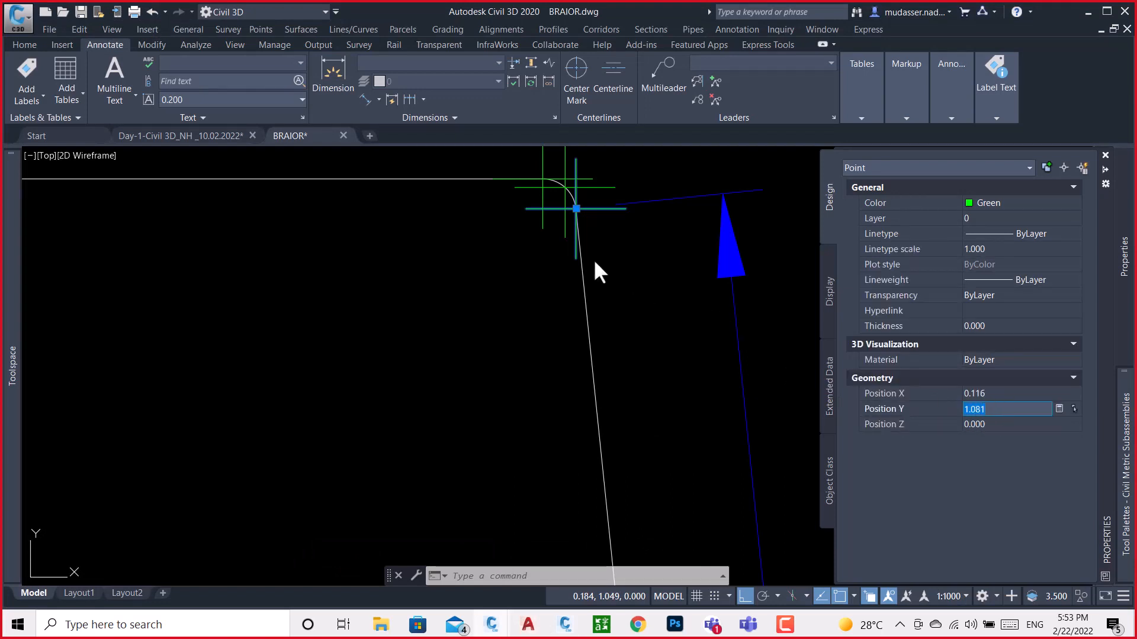
left_click(566, 630)
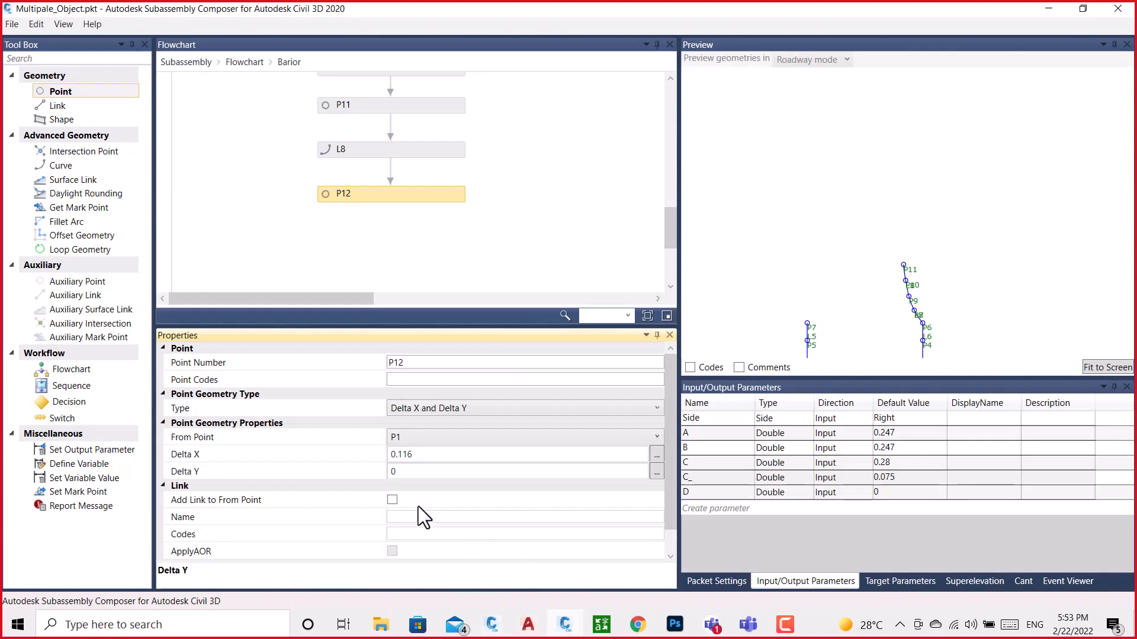
left_click(408, 474)
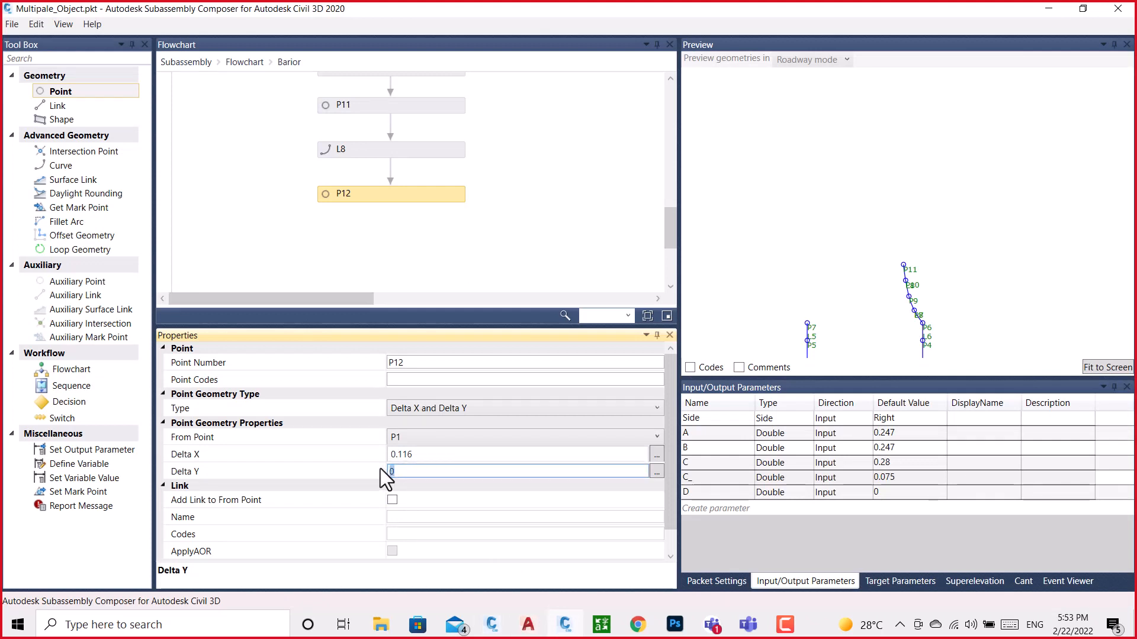
left_click(527, 251)
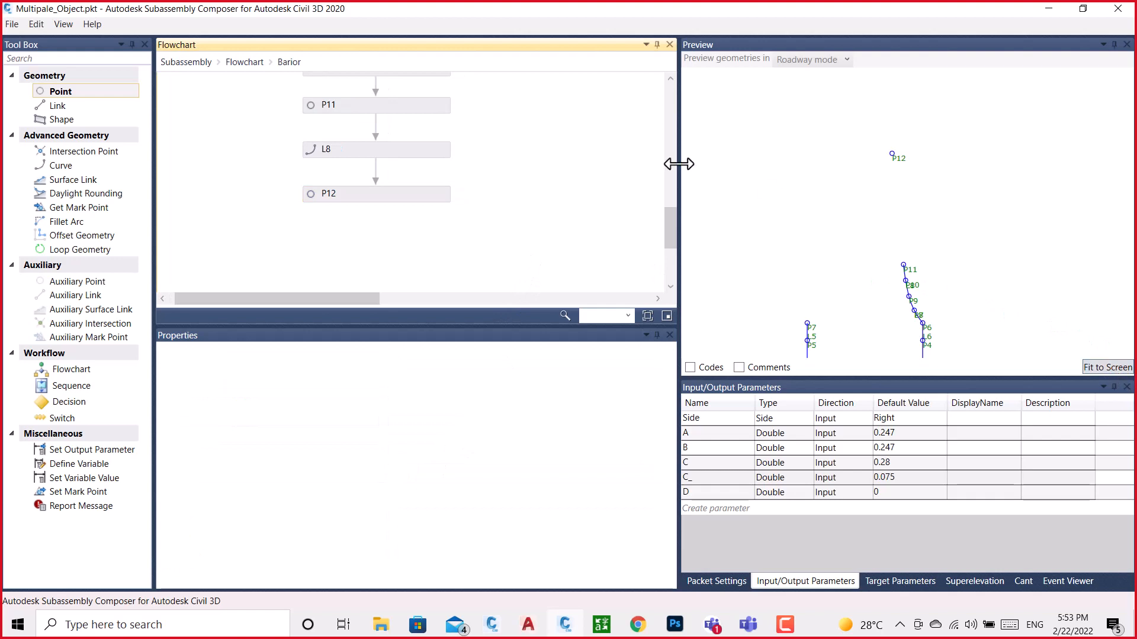
Add a link after P12 that starts at P11 and ends at P12, and check P12 in the preview
left_click_drag(43, 102, 382, 237)
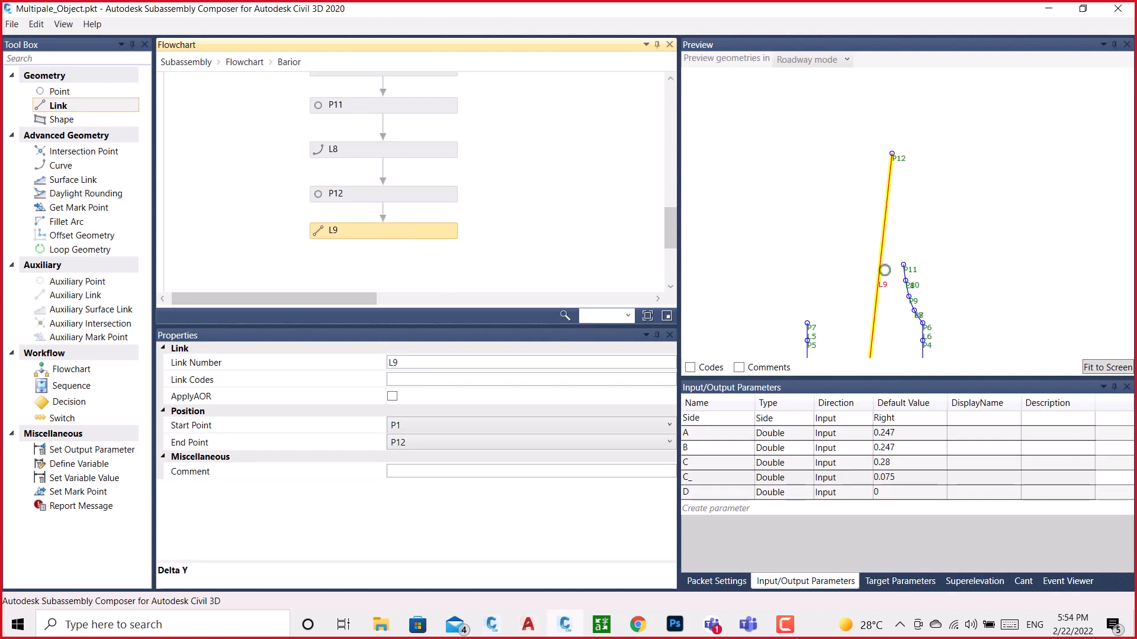
left_click(432, 425)
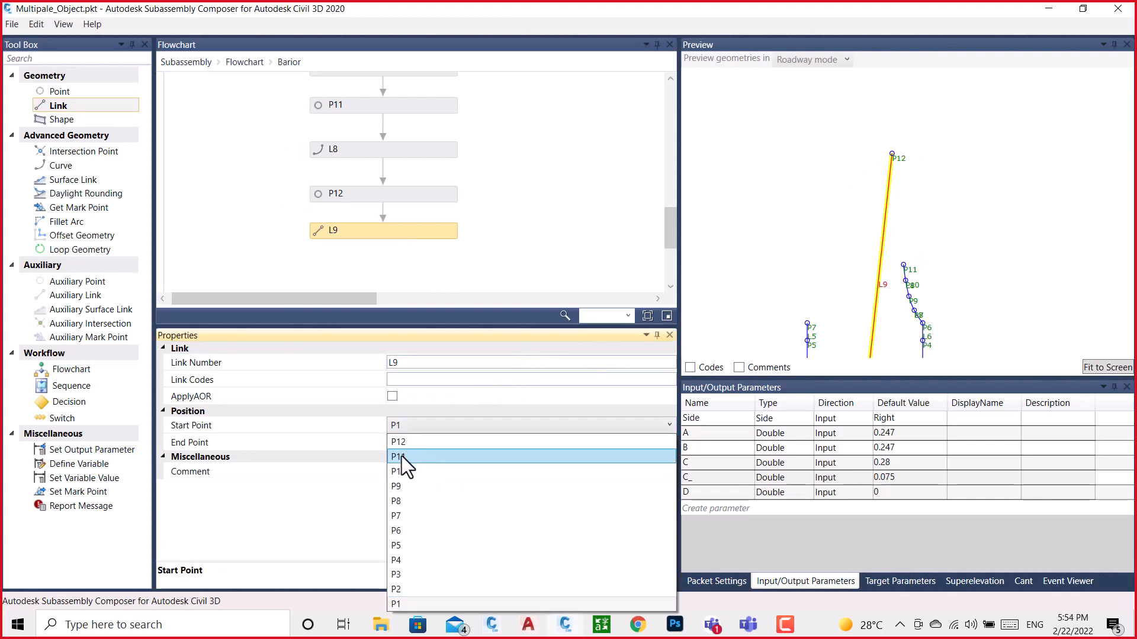
left_click(401, 456)
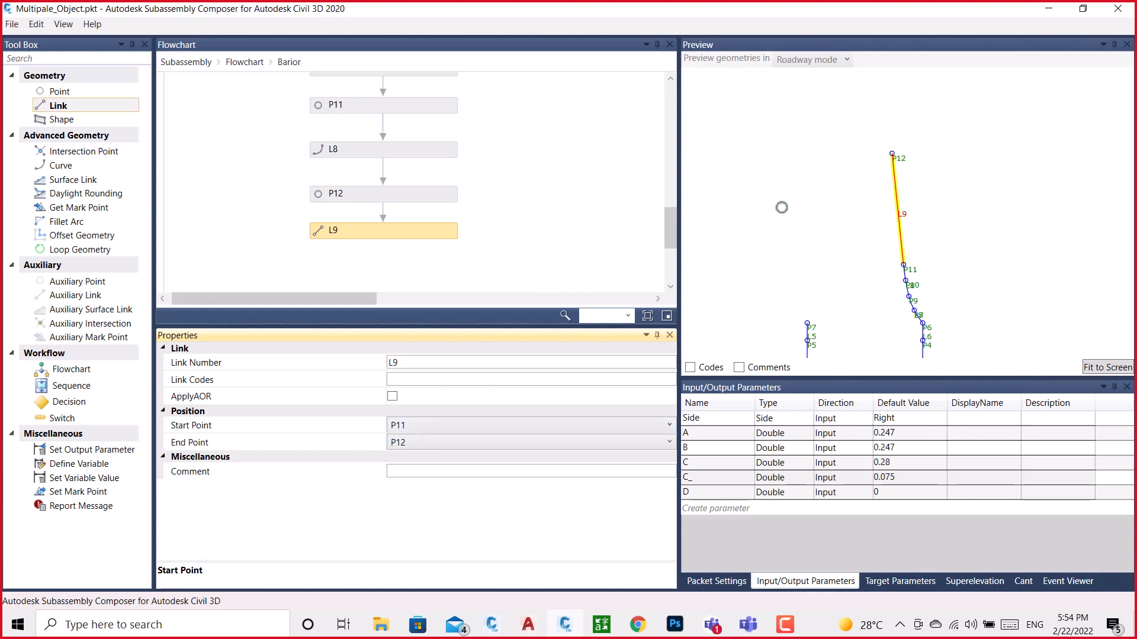
left_click(377, 191)
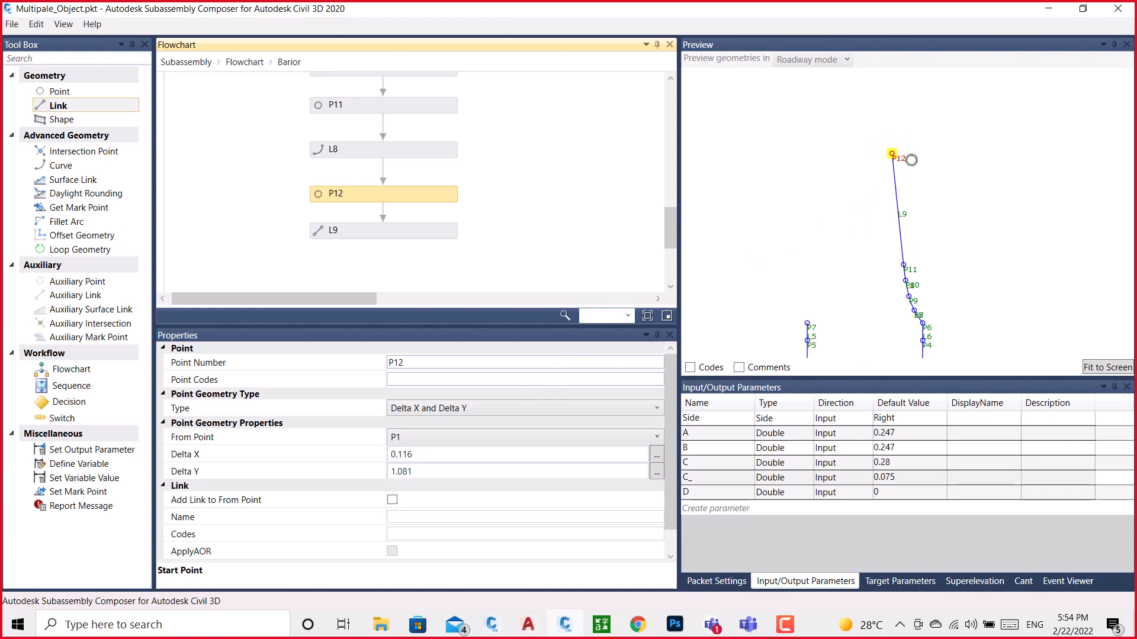
scroll(912, 160, "down", 3)
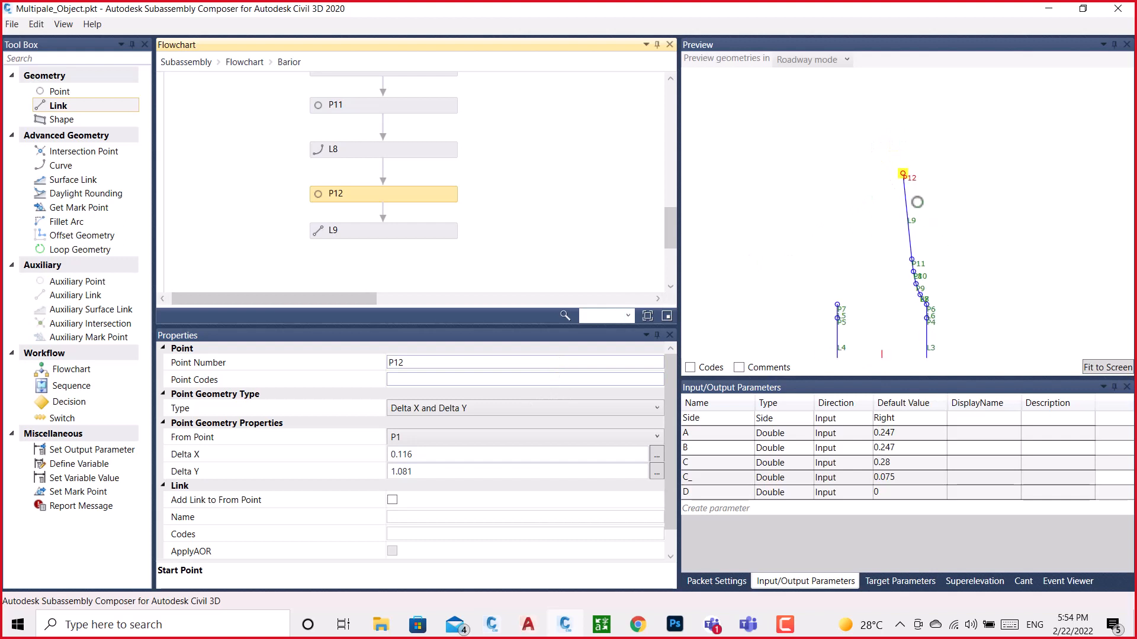
scroll(900, 166, "up", 1)
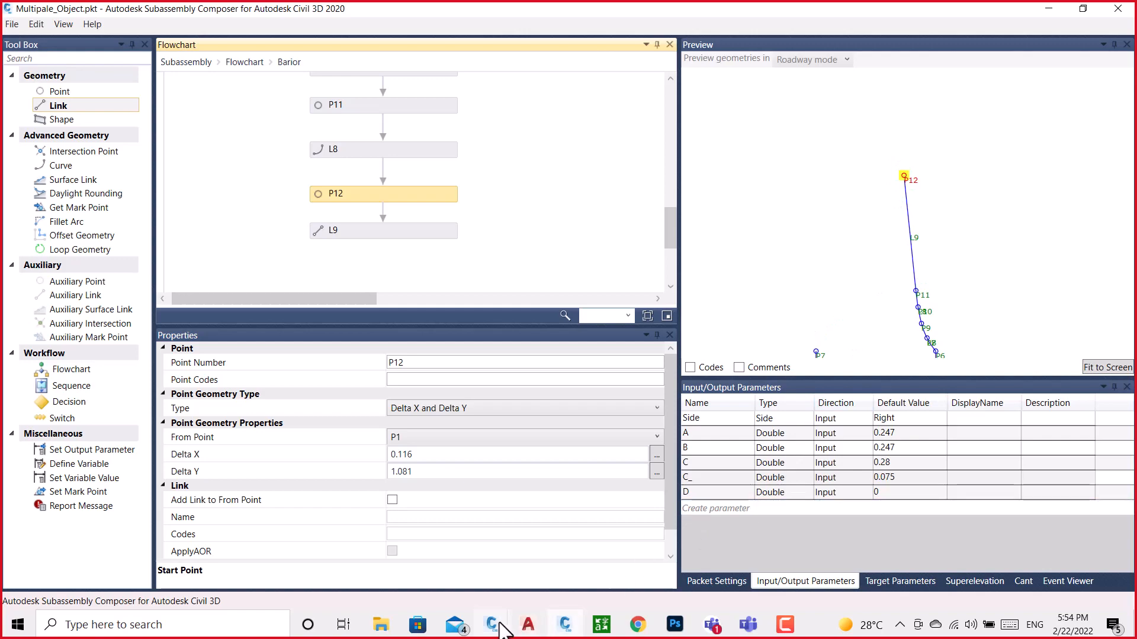
Copy the X position of the point at the middle of the top-right corner arc in the BRAIOR drawing and return to Subassembly Composer
mouse_move(495, 625)
left_click(524, 563)
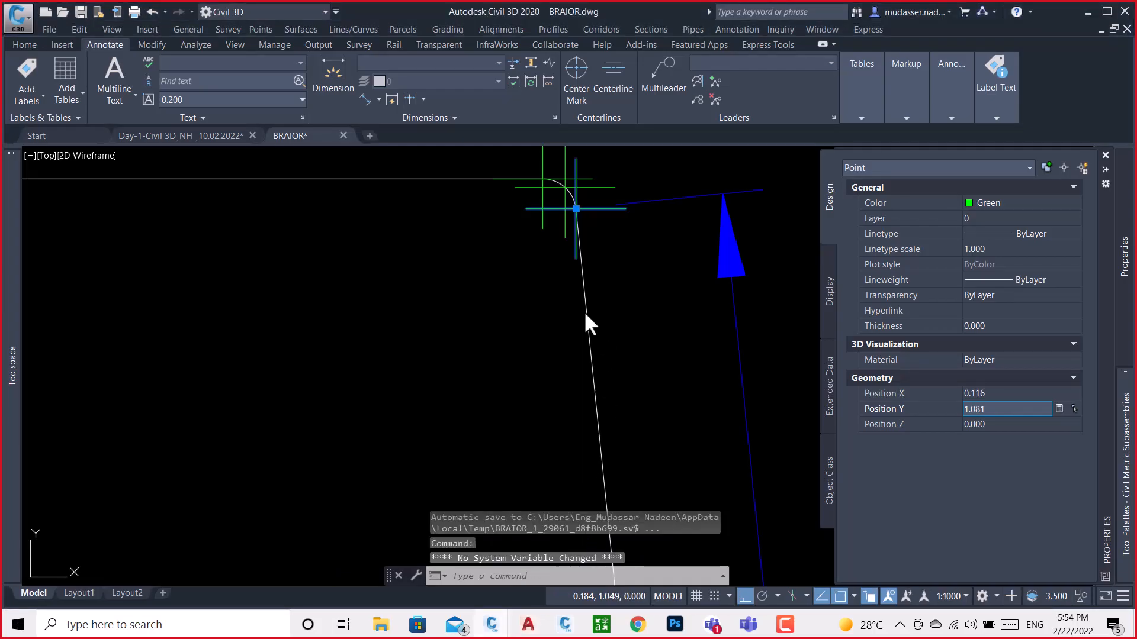
scroll(626, 305, "down", 2)
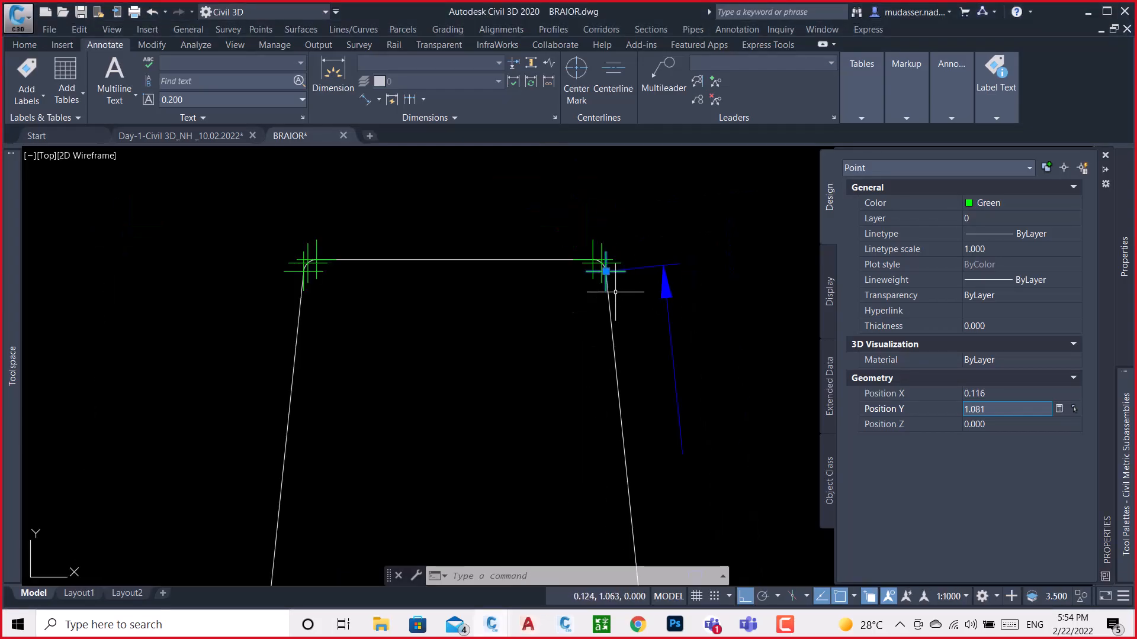
scroll(604, 266, "up", 3)
scroll(601, 262, "up", 4)
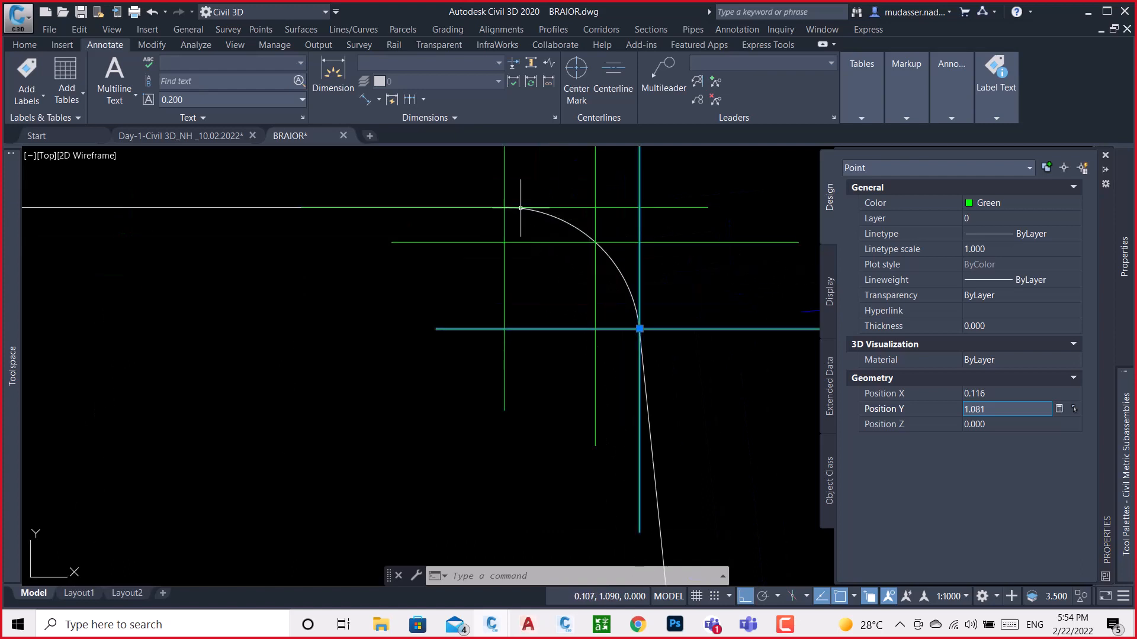
left_click(563, 220)
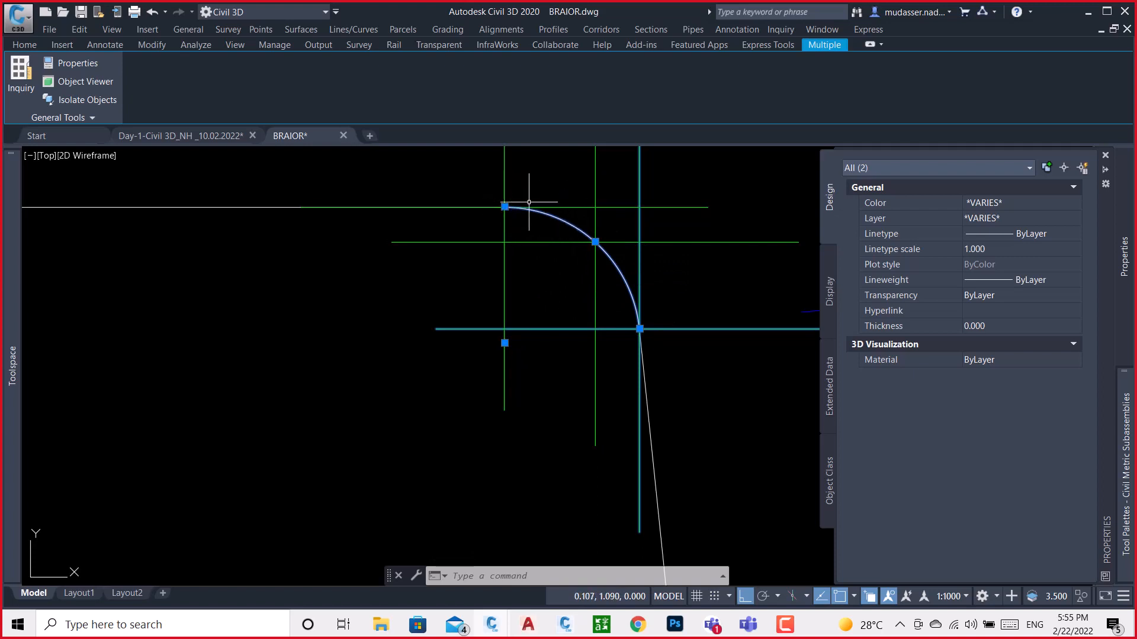
key("Escape")
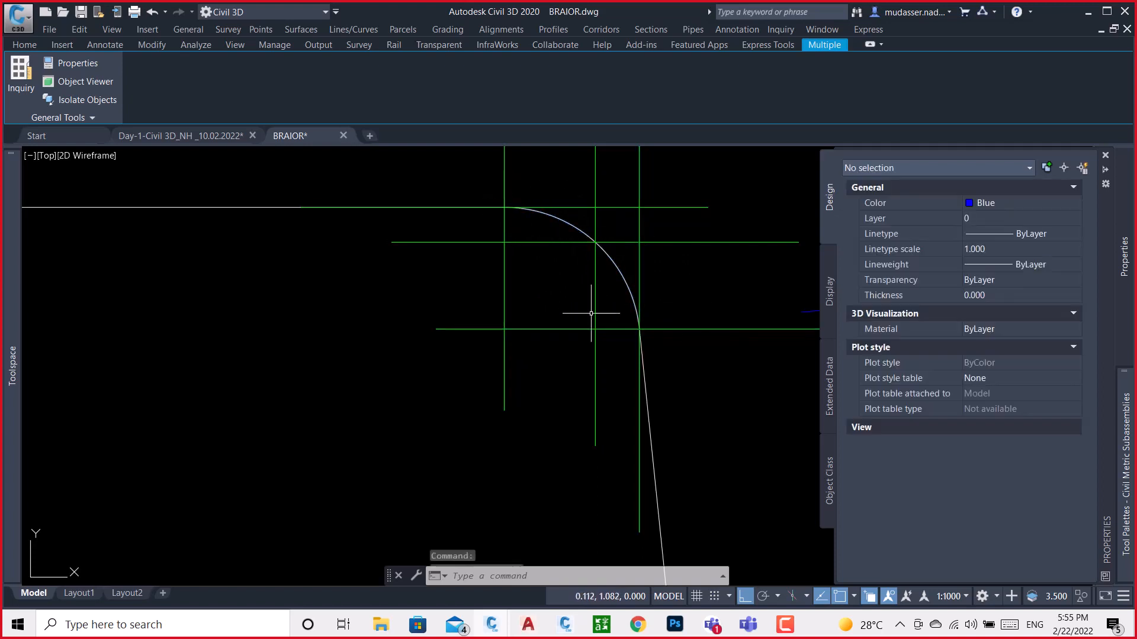
left_click(613, 242)
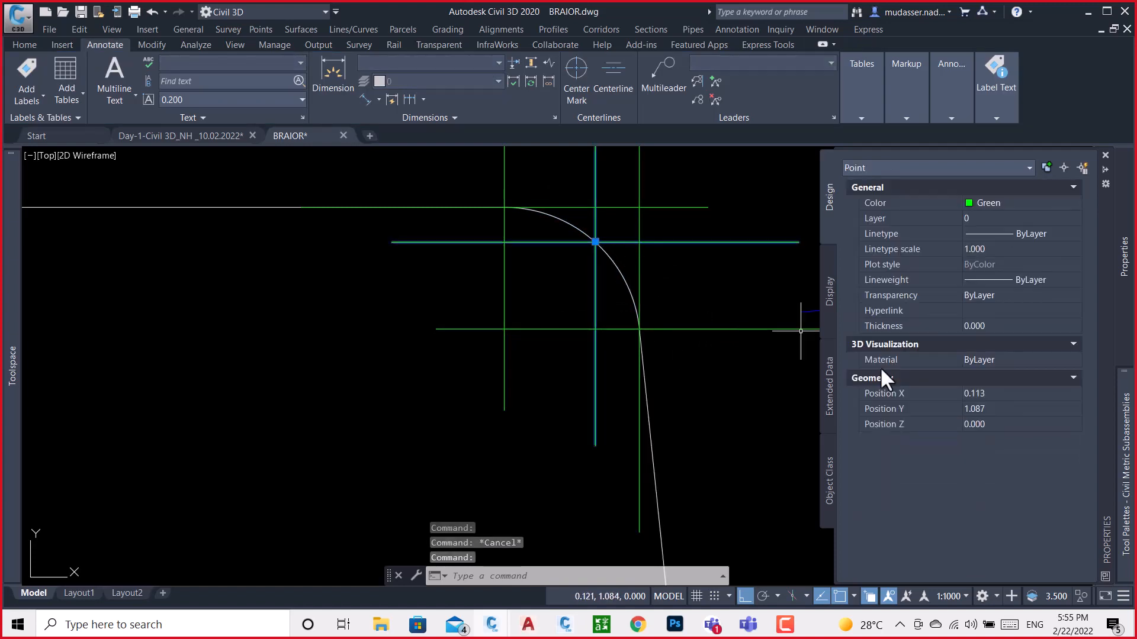
left_click(1003, 395)
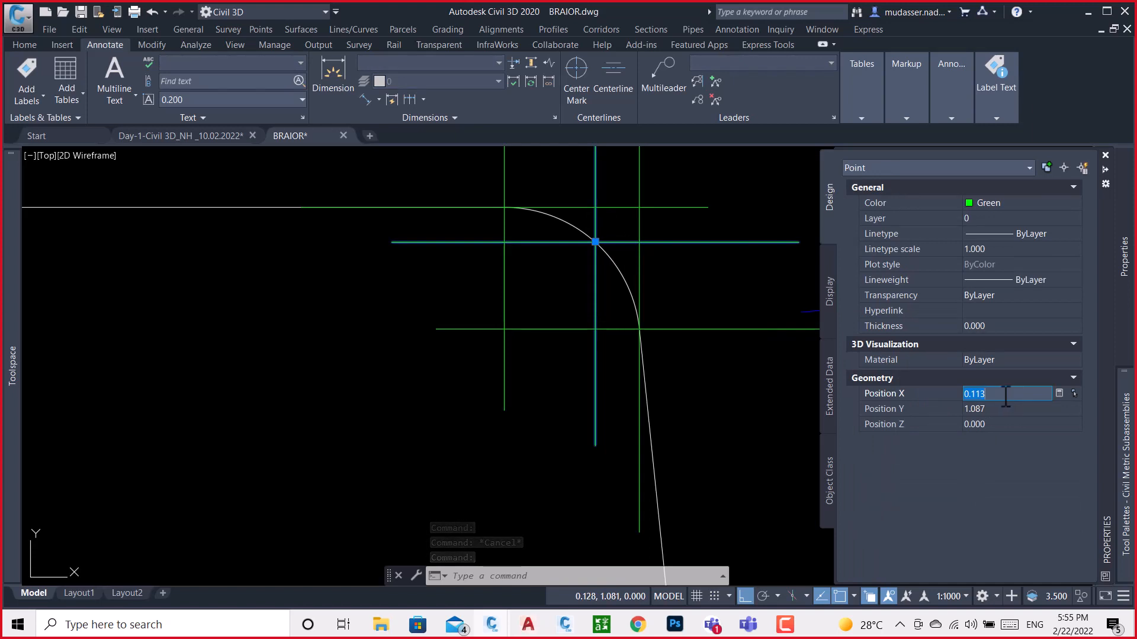
left_click(564, 625)
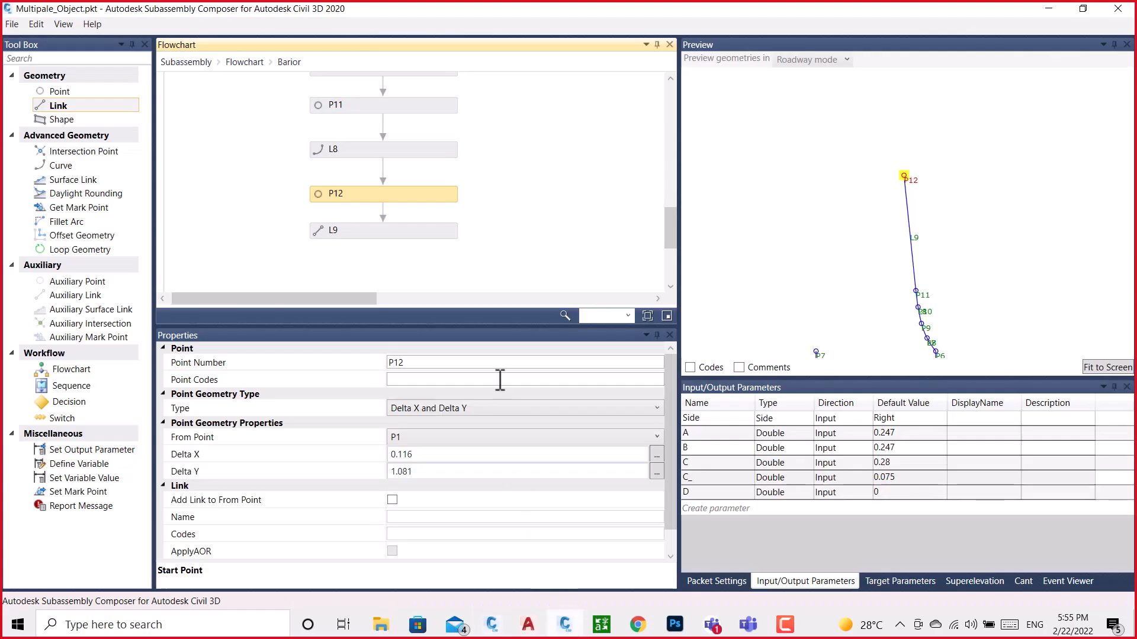
Add a new point after link L9 with P1 as its from point and a Delta X of 0.113
scroll(673, 212, "down", 4)
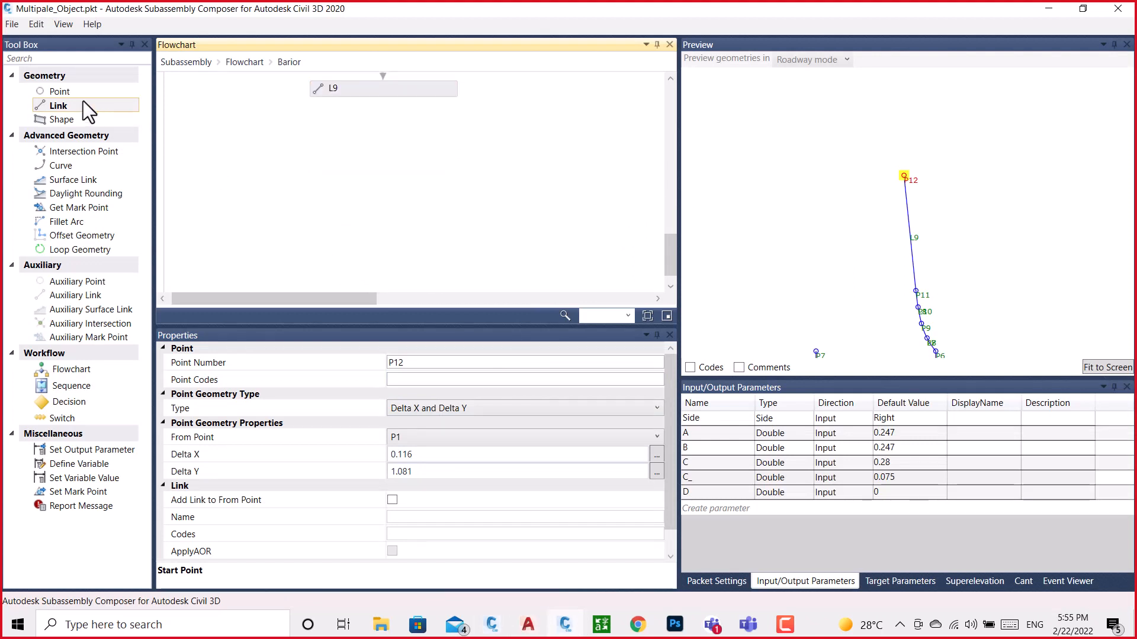
left_click_drag(59, 92, 439, 160)
left_click_drag(383, 137, 382, 137)
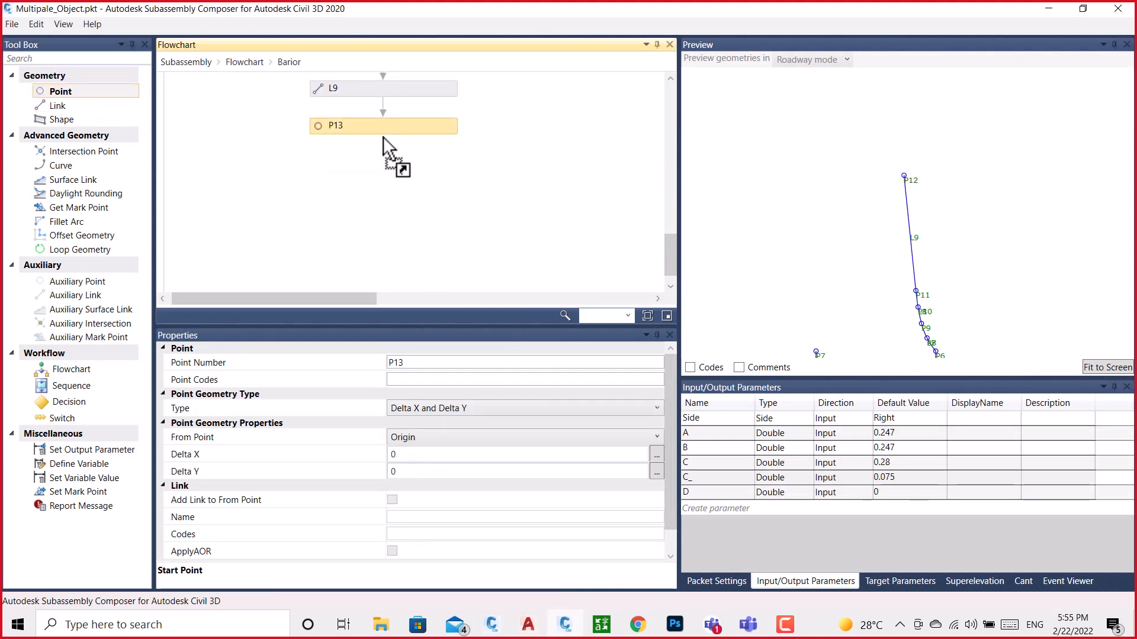
left_click(457, 438)
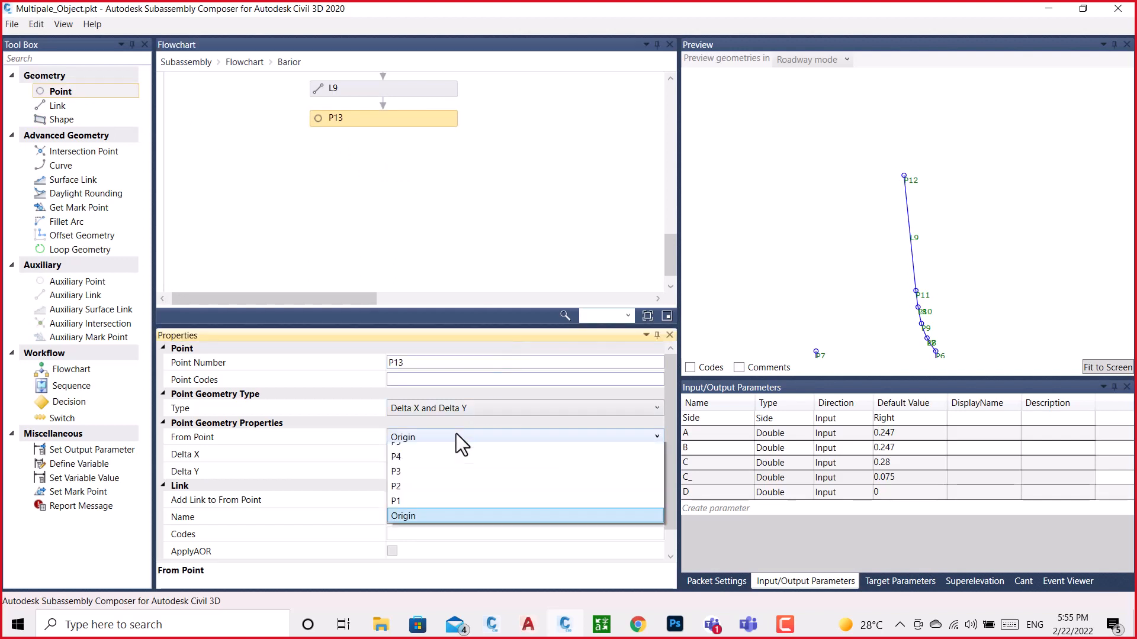
left_click(404, 616)
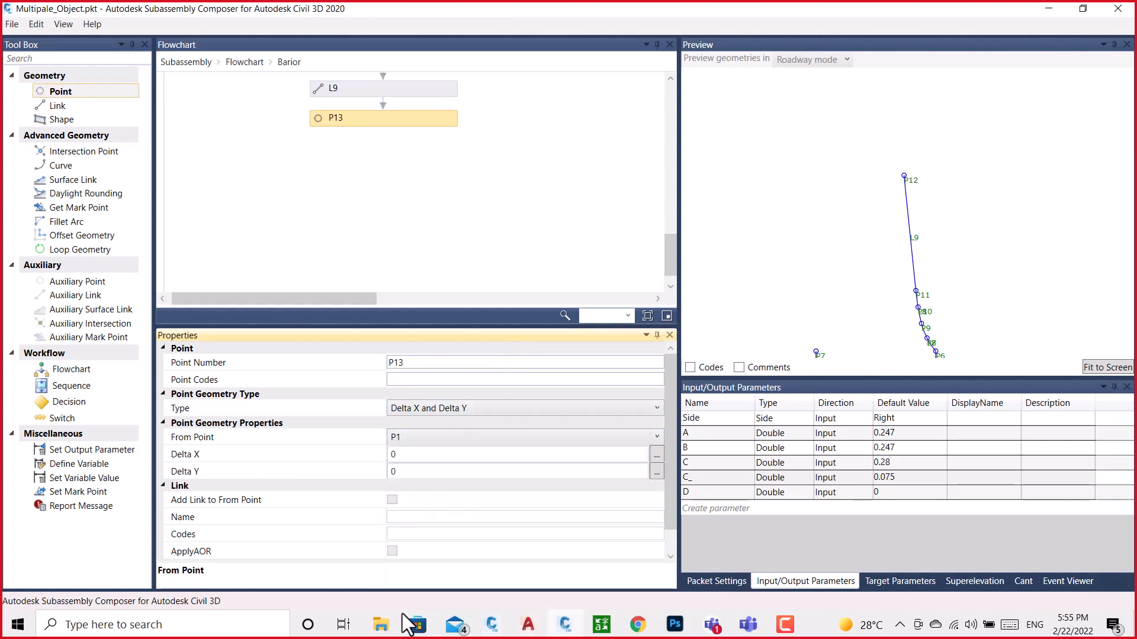
left_click(414, 454)
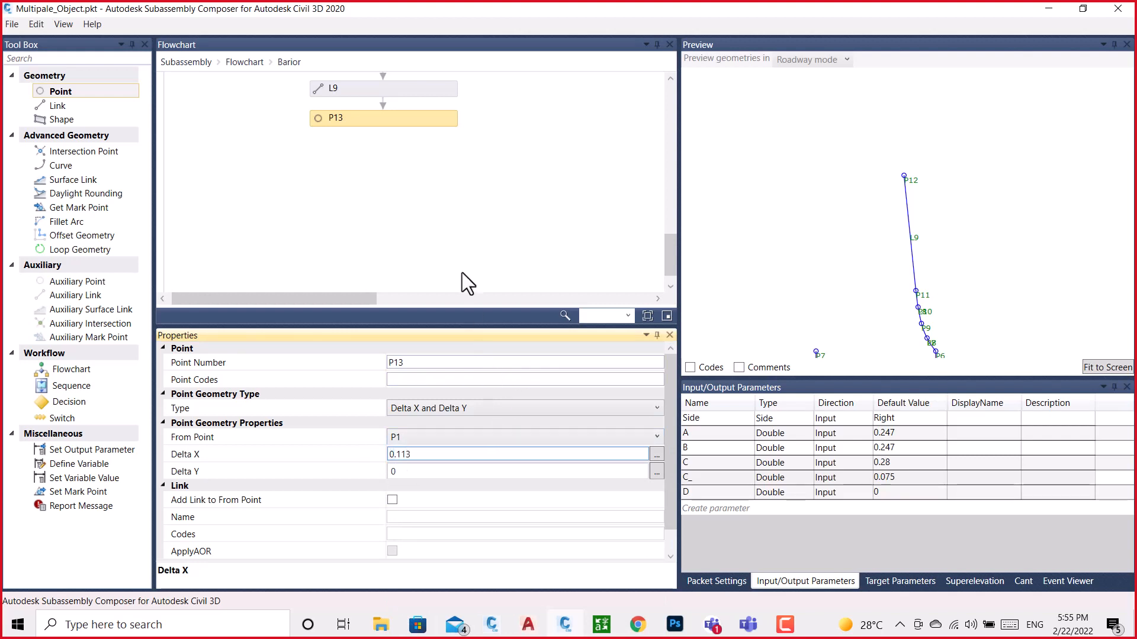
left_click(466, 250)
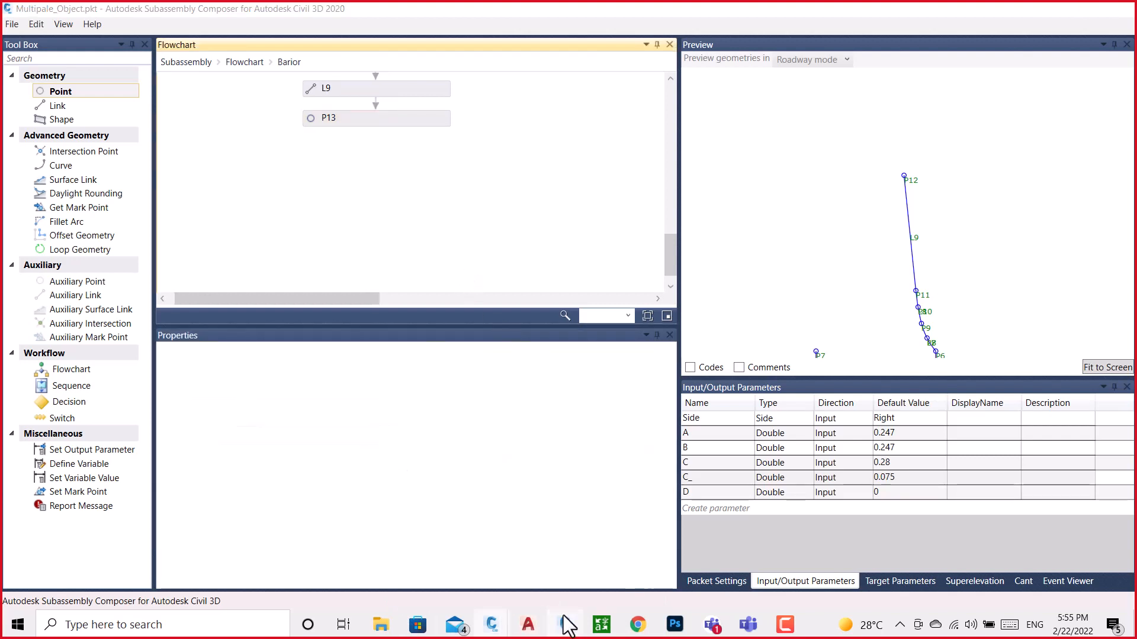
Copy the Y position of the point at the arc's middle from the BRAIOR drawing into P13's Delta Y, 1.087, and check the preview
left_click(565, 625)
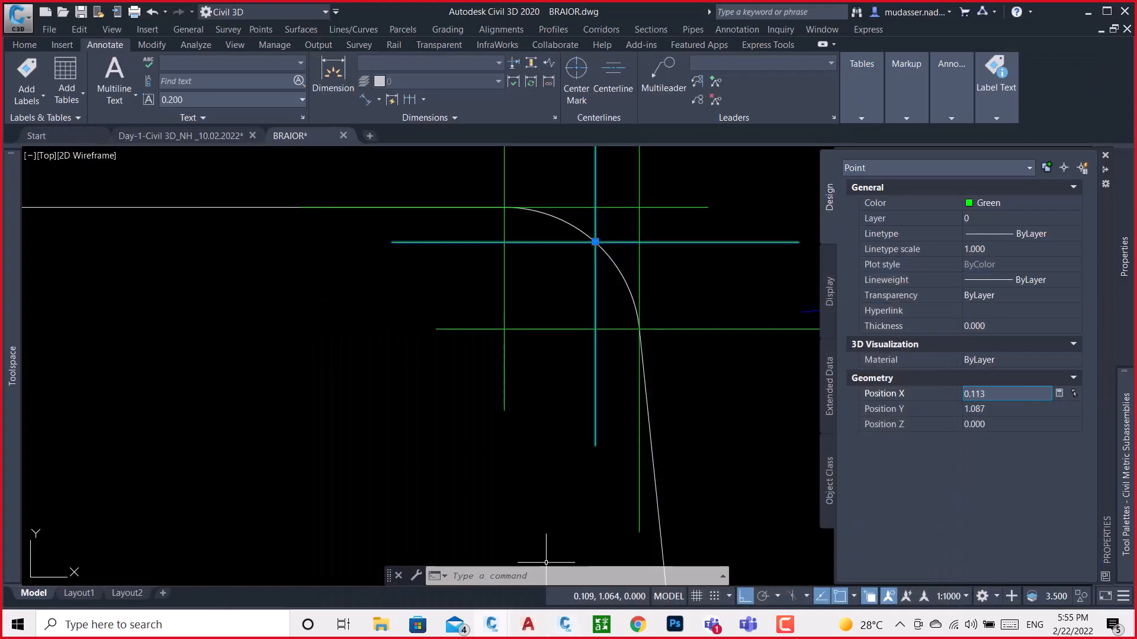
left_click(991, 407)
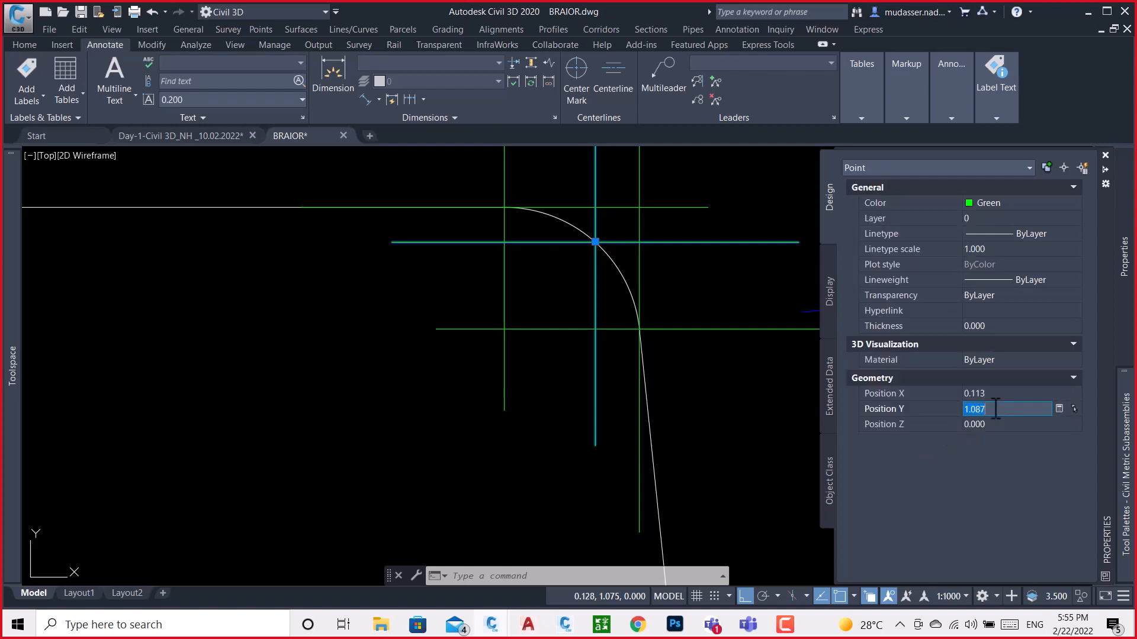
left_click(563, 624)
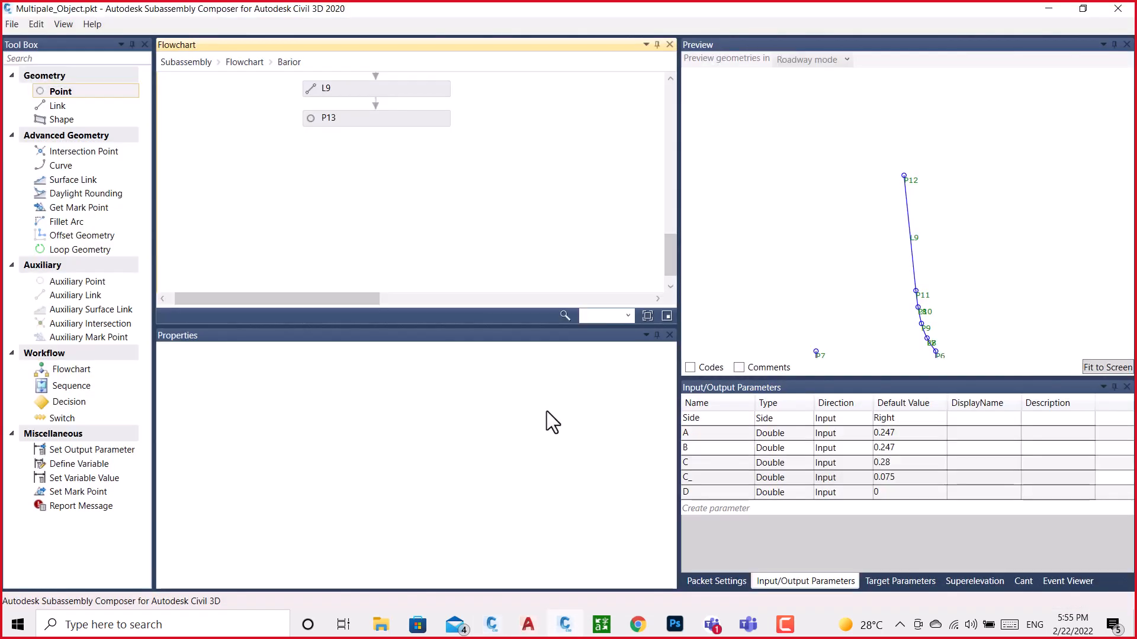
left_click(396, 120)
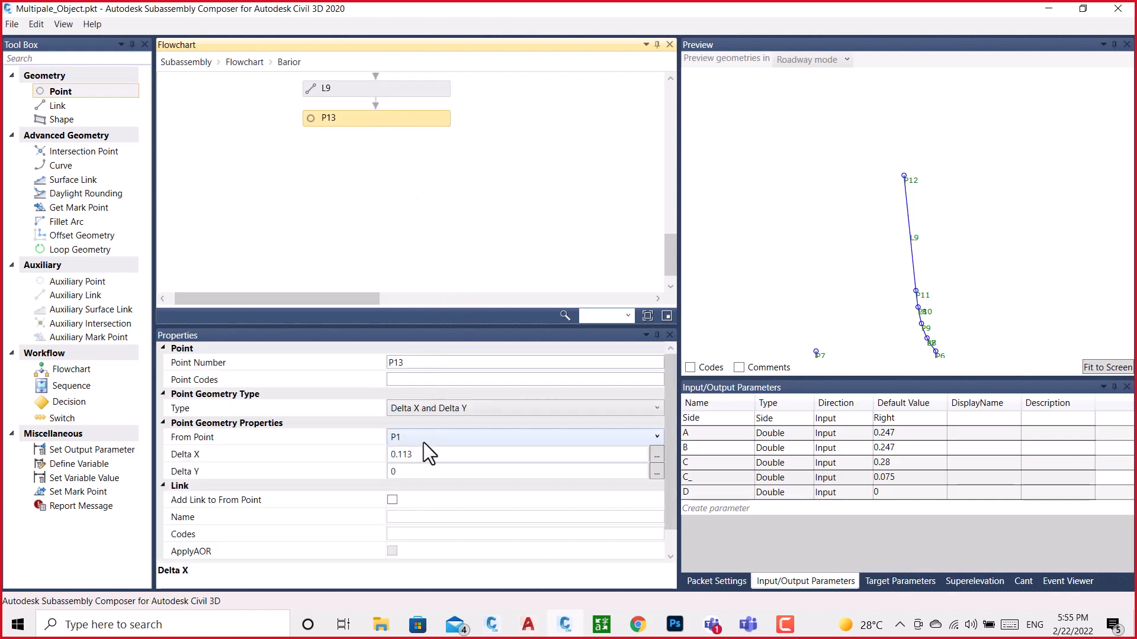
left_click(410, 471)
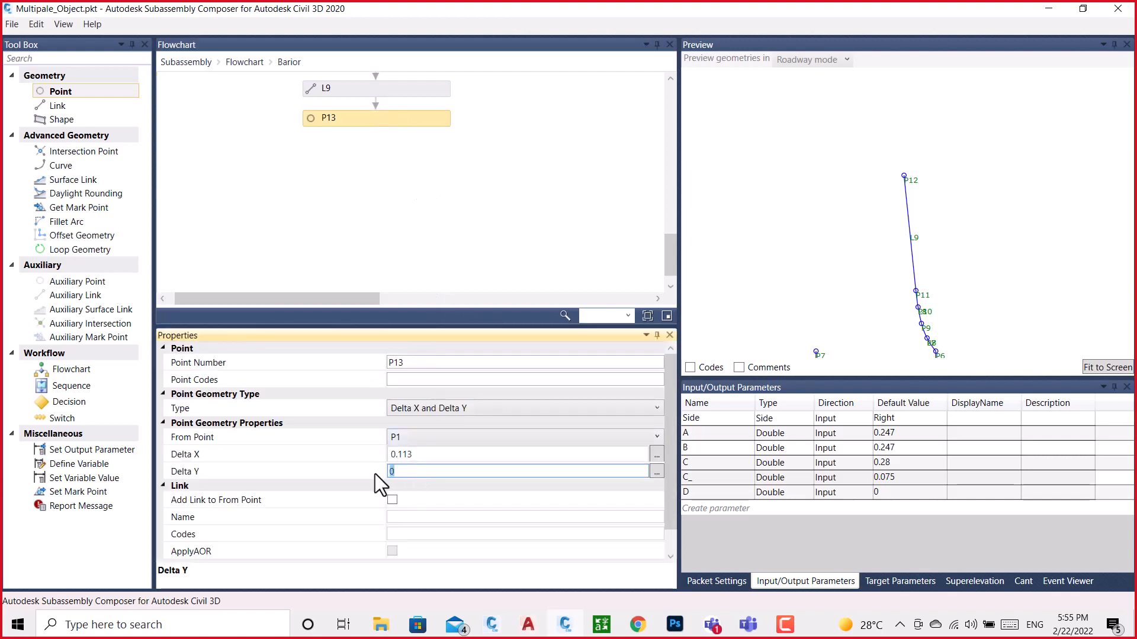
type("1.087")
left_click(480, 175)
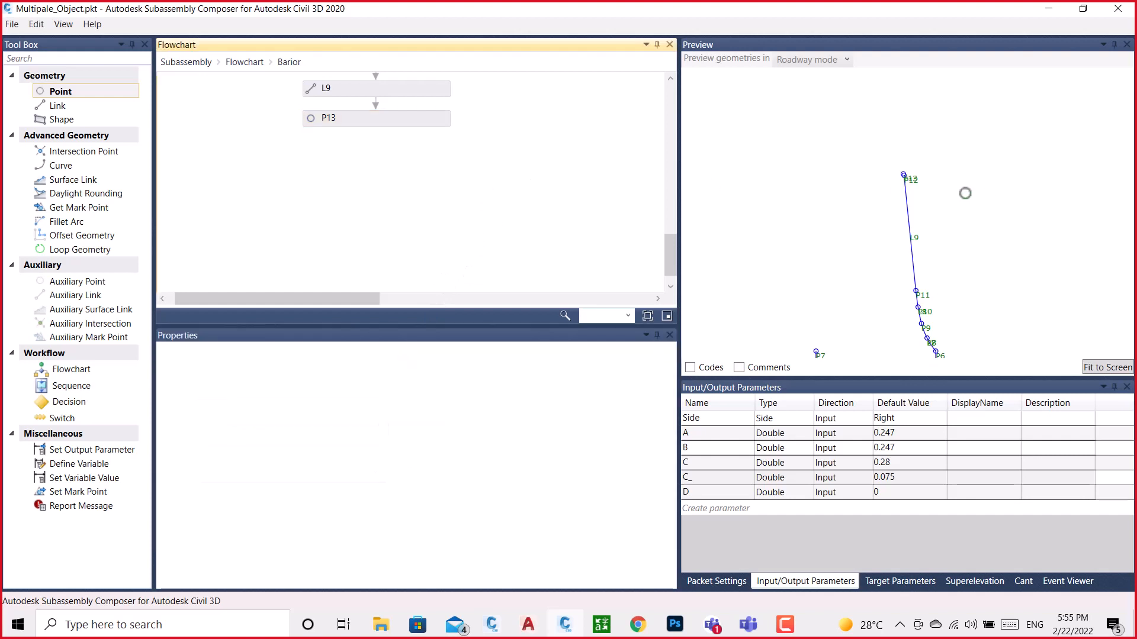
scroll(906, 177, "up", 3)
scroll(909, 176, "up", 3)
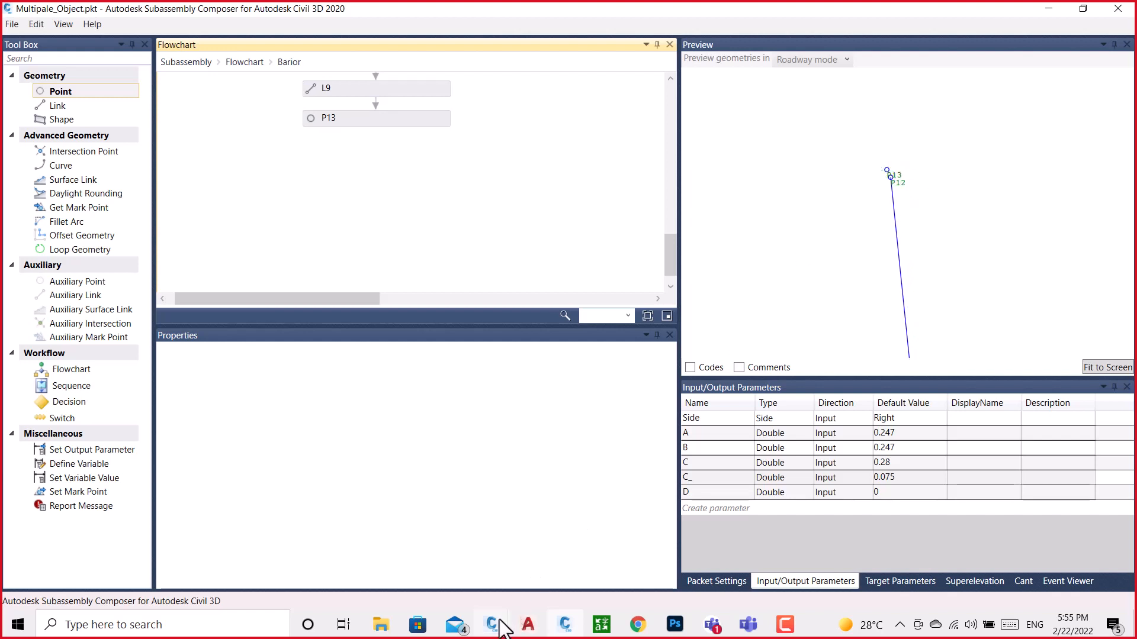
Copy the X position of the point at the arc's upper end in the BRAIOR drawing and return to Subassembly Composer
mouse_move(495, 622)
left_click(501, 573)
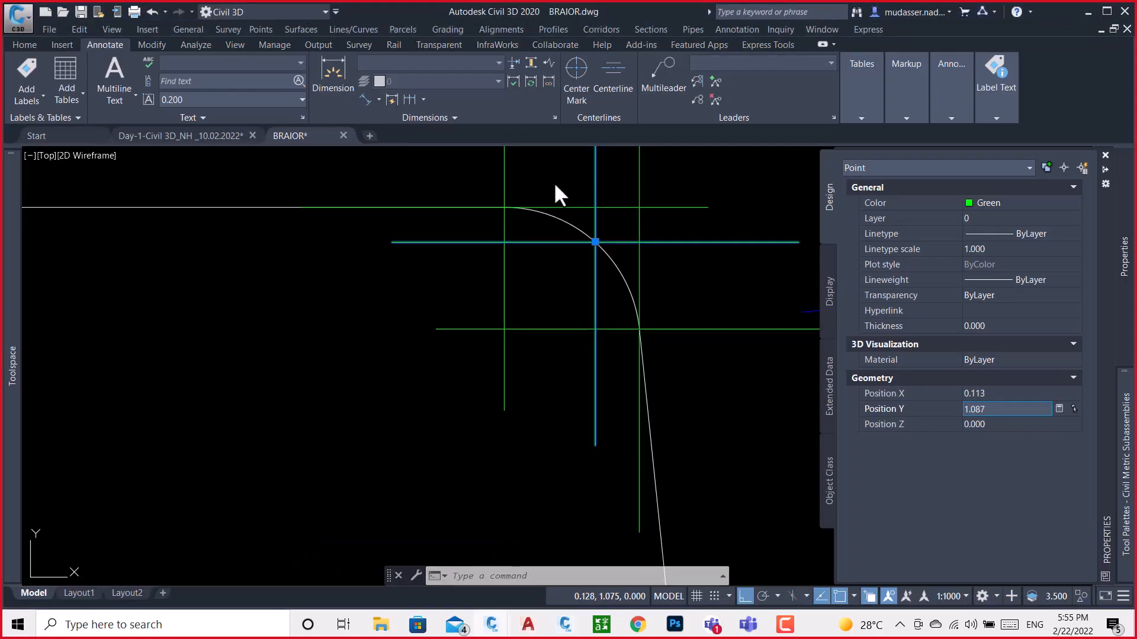
key("Escape")
key("ctrl+1")
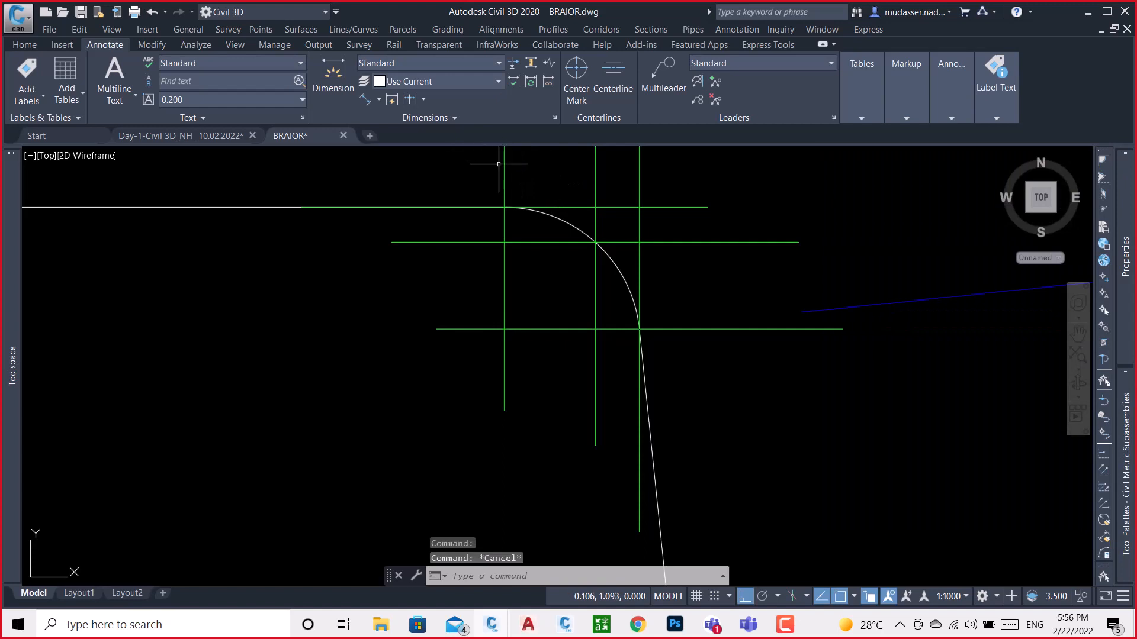
left_click(505, 206)
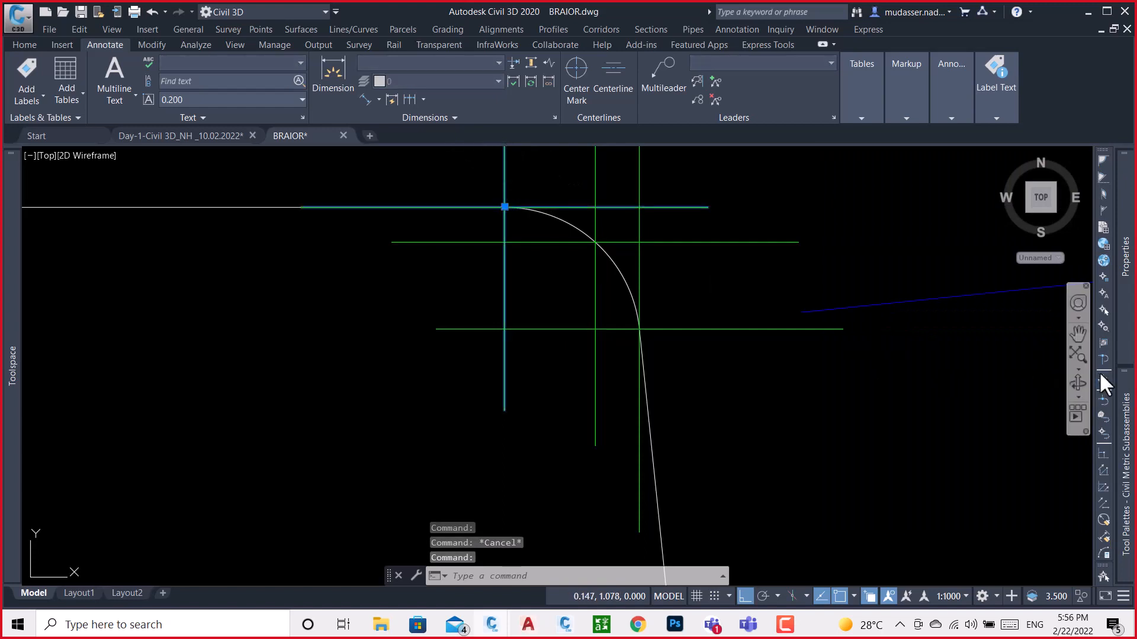
mouse_move(1132, 341)
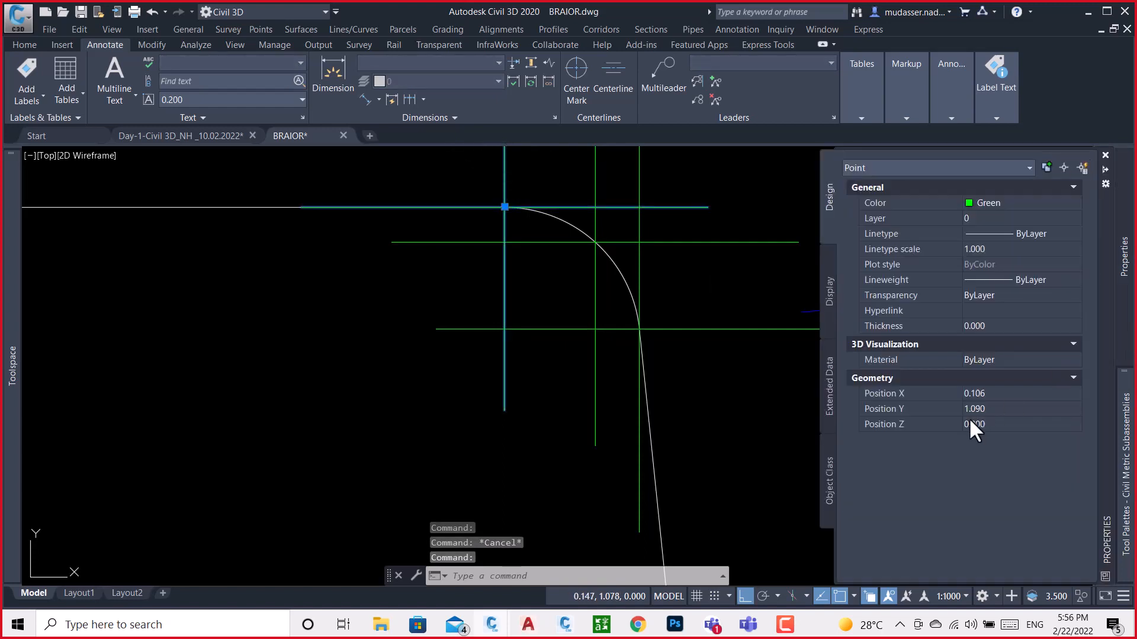
left_click(995, 395)
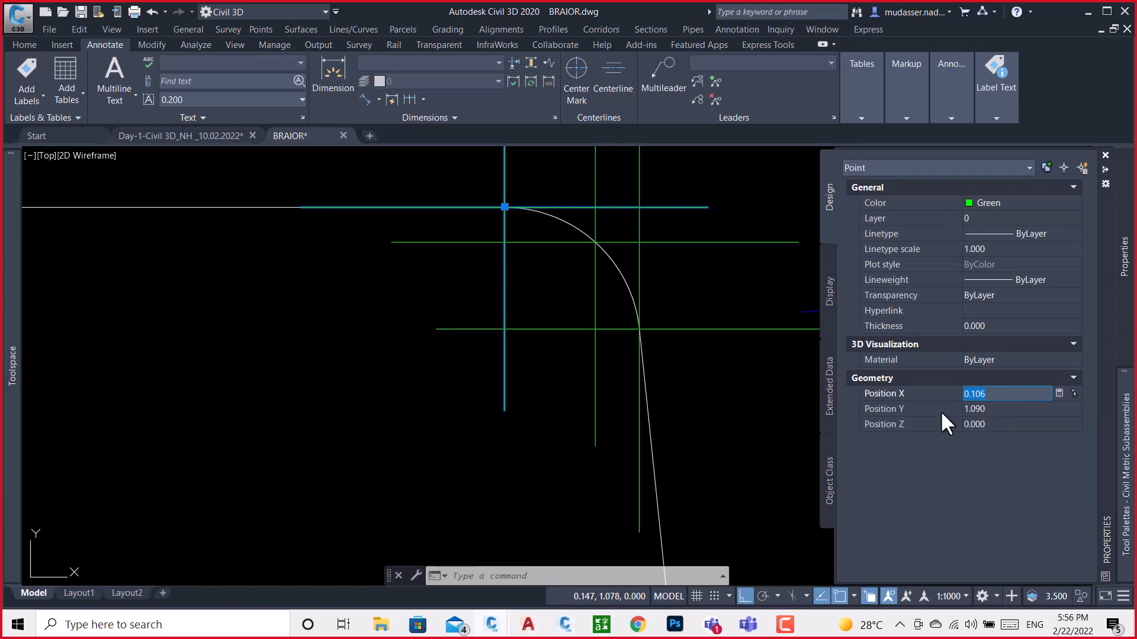
left_click(566, 628)
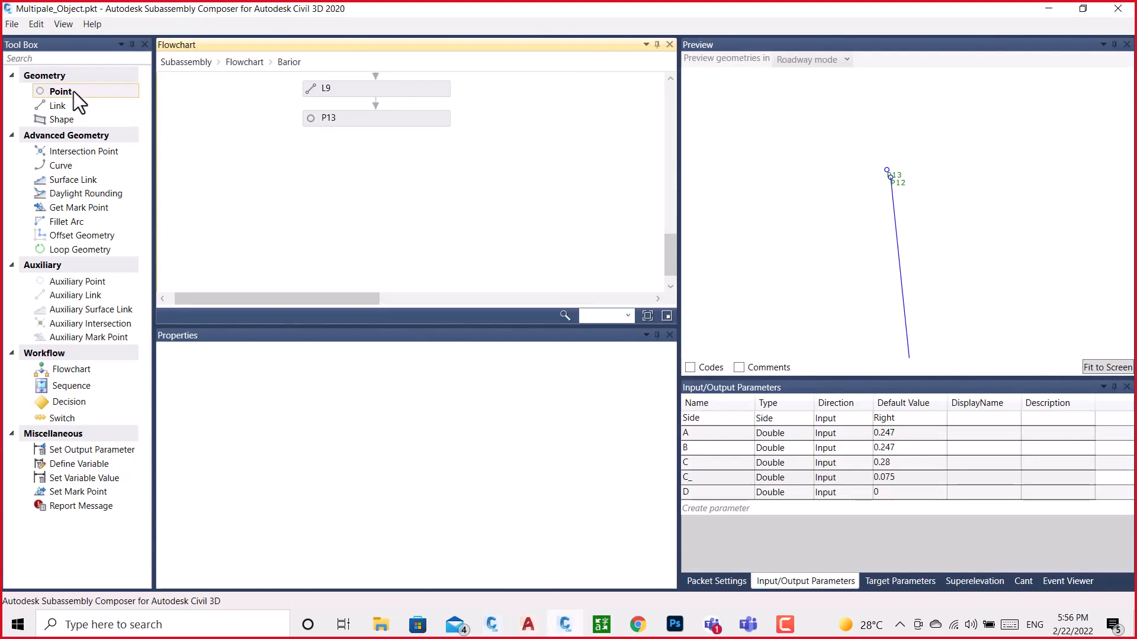
Add a new point after P13 with P1 as its from point, a Delta X of 0.106 and no link to the from point
left_click_drag(73, 91, 335, 180)
left_click_drag(358, 155, 359, 155)
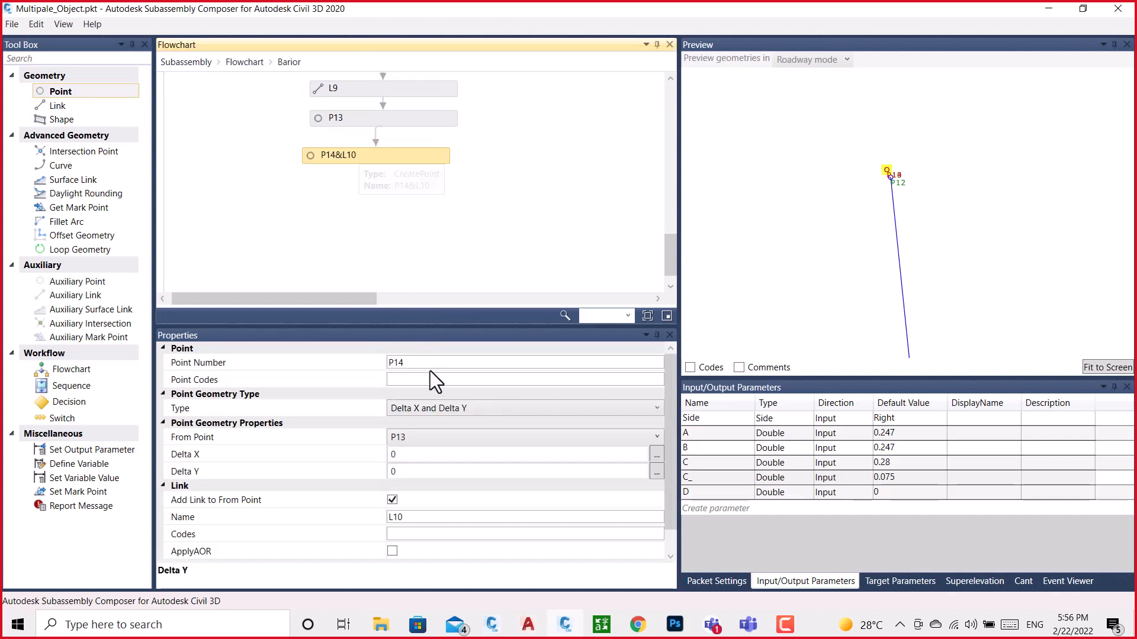
left_click(428, 448)
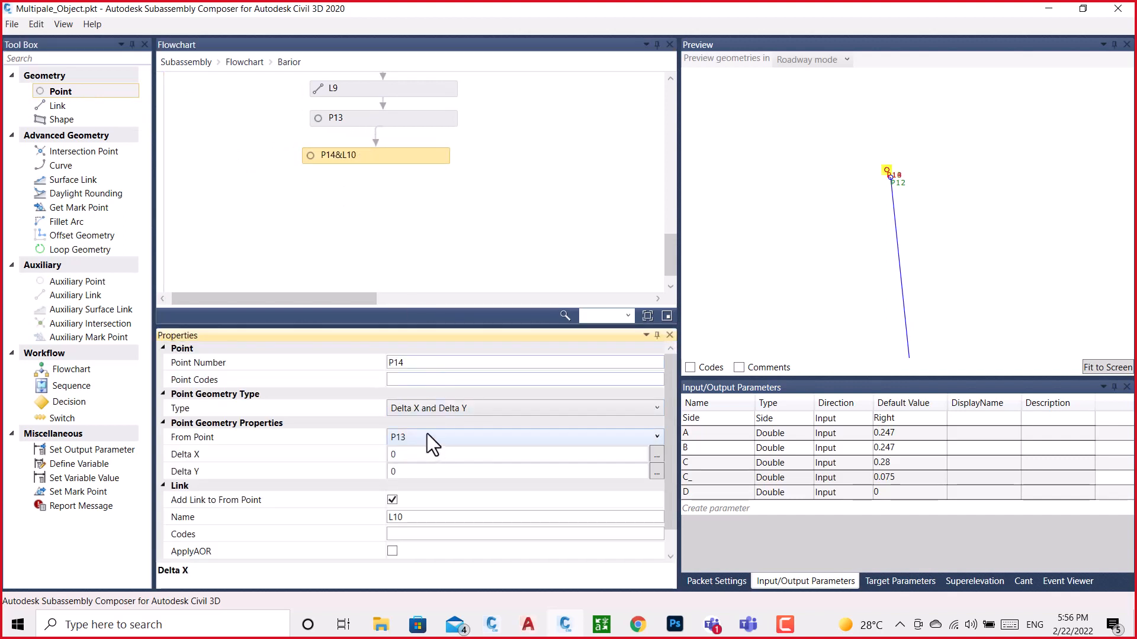
left_click(428, 435)
left_click(397, 407)
left_click(406, 453)
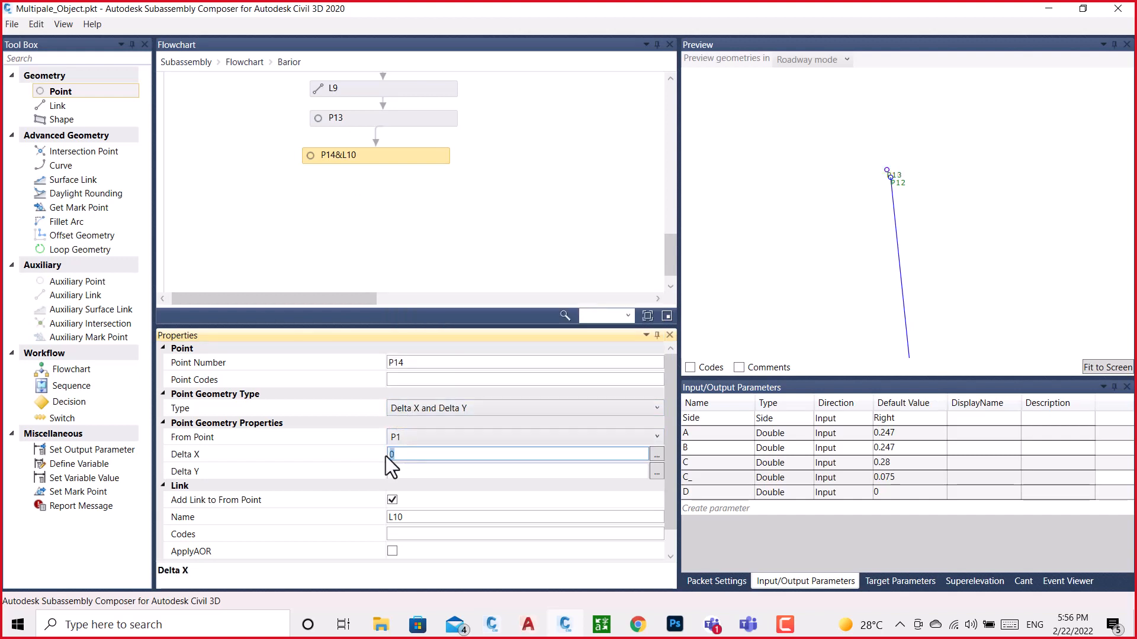
type("0.106")
left_click(477, 239)
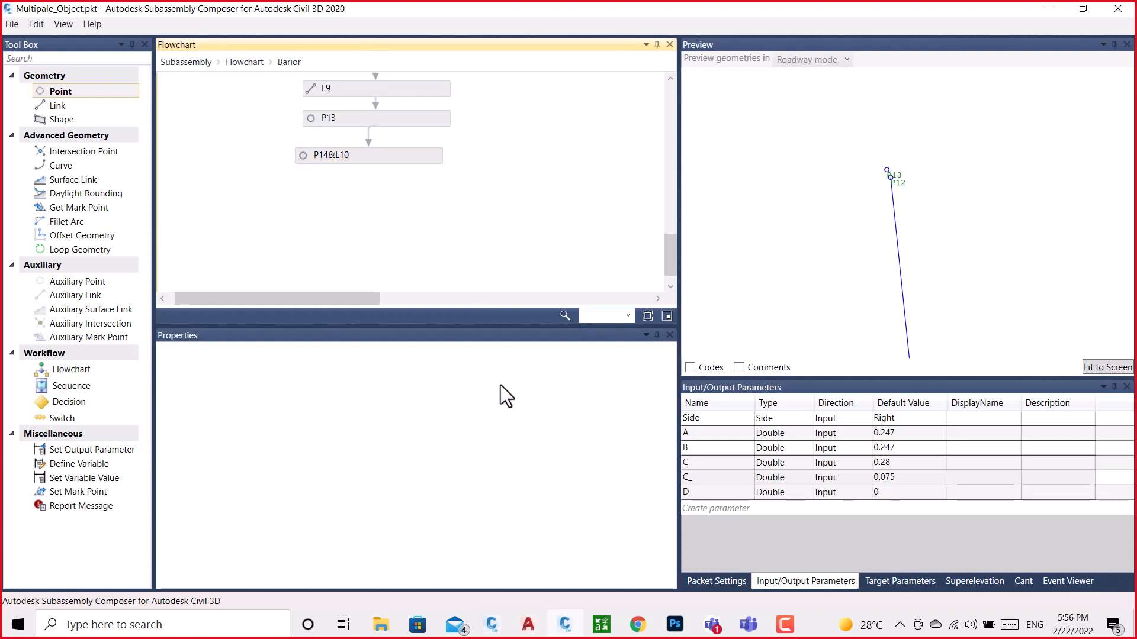
left_click(389, 155)
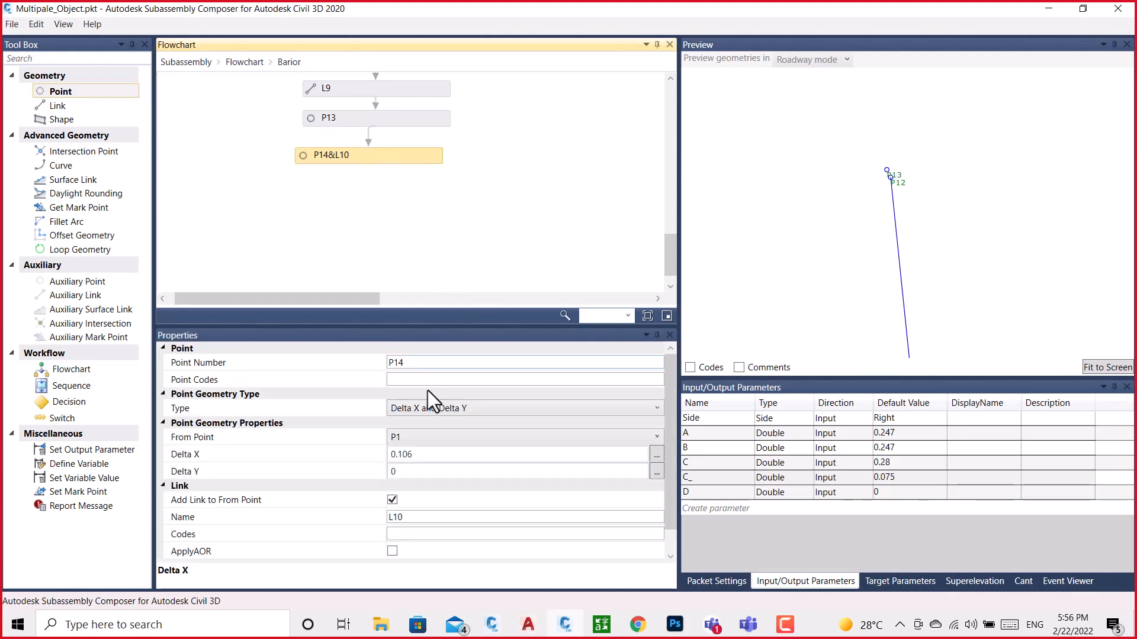
left_click(393, 500)
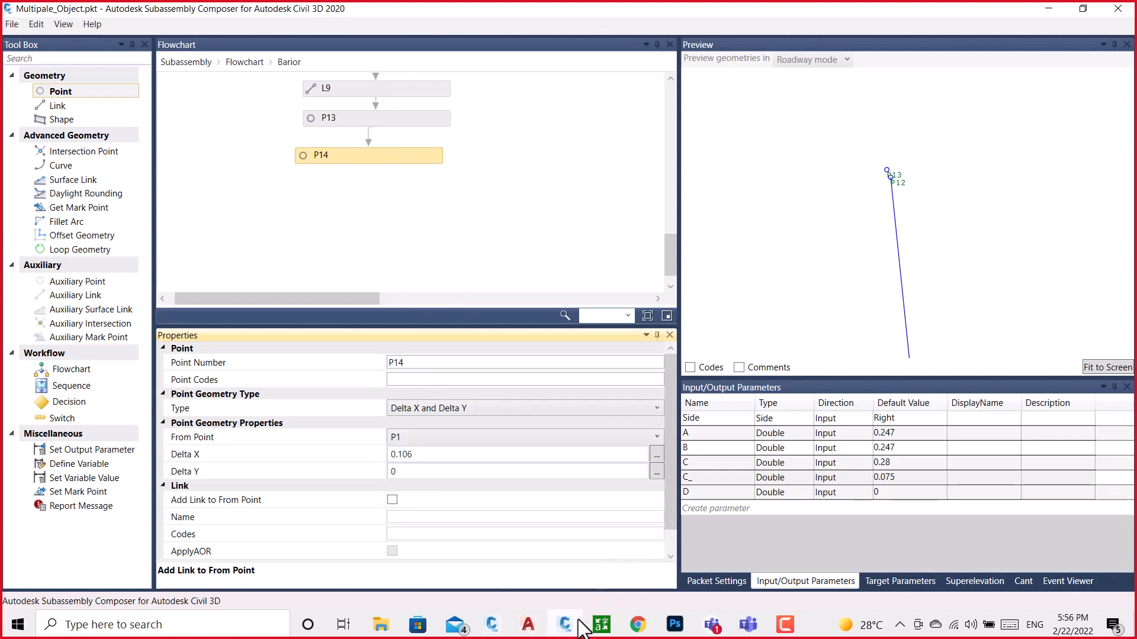
Copy the Y position of the arc's upper end point from the BRAIOR drawing into P14's Delta Y, 1.090
mouse_move(578, 620)
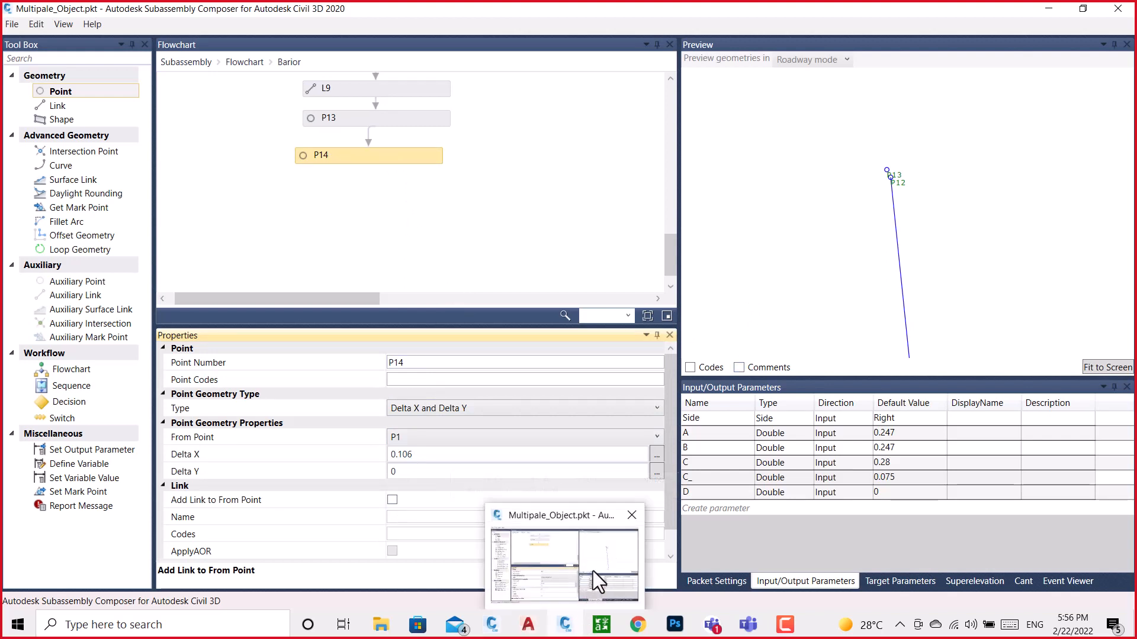
left_click(491, 625)
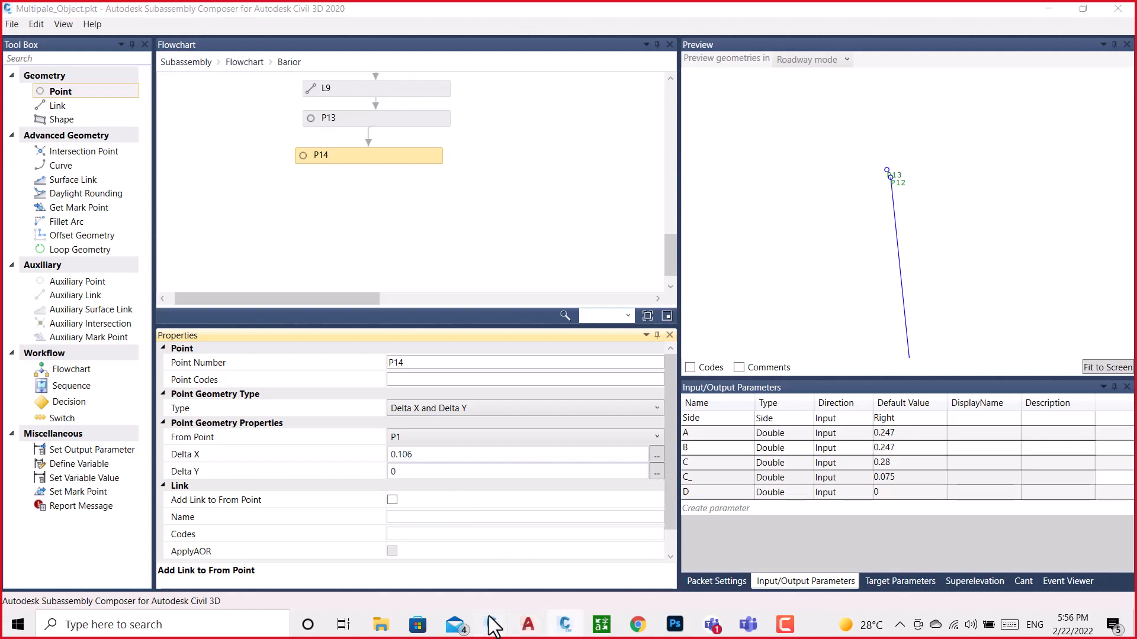
left_click(519, 567)
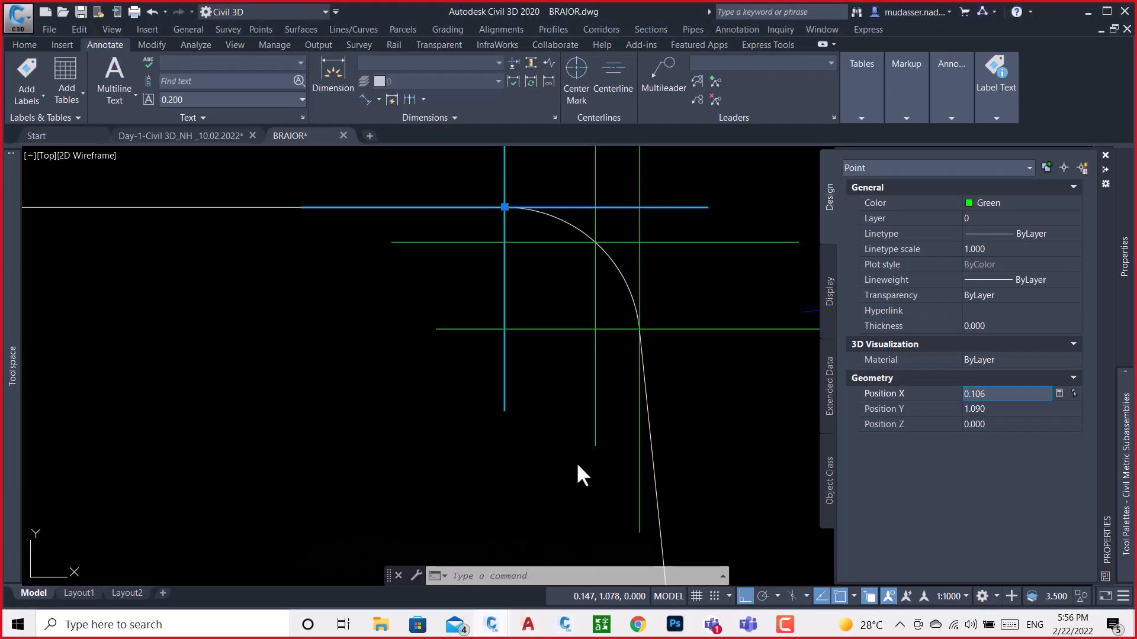
left_click(1006, 409)
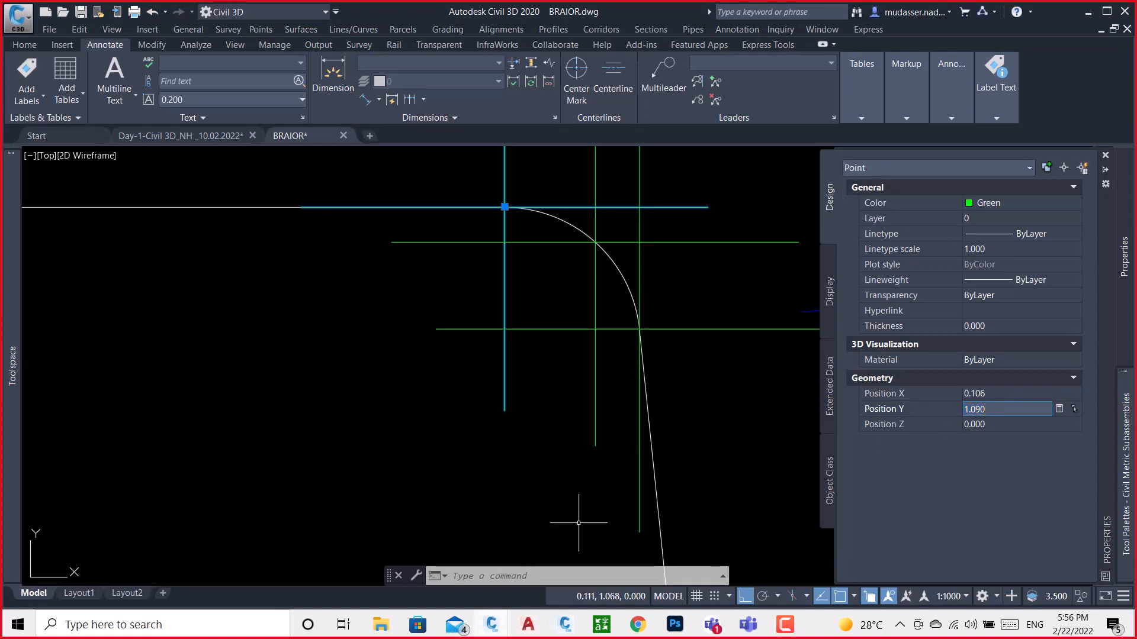
left_click(565, 624)
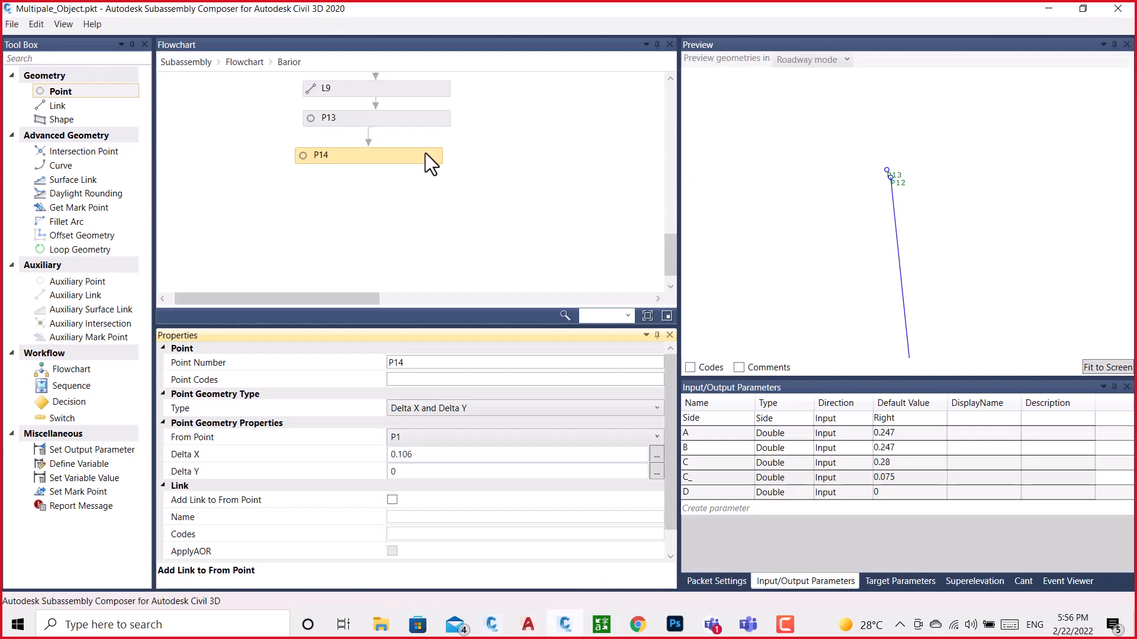
left_click(416, 474)
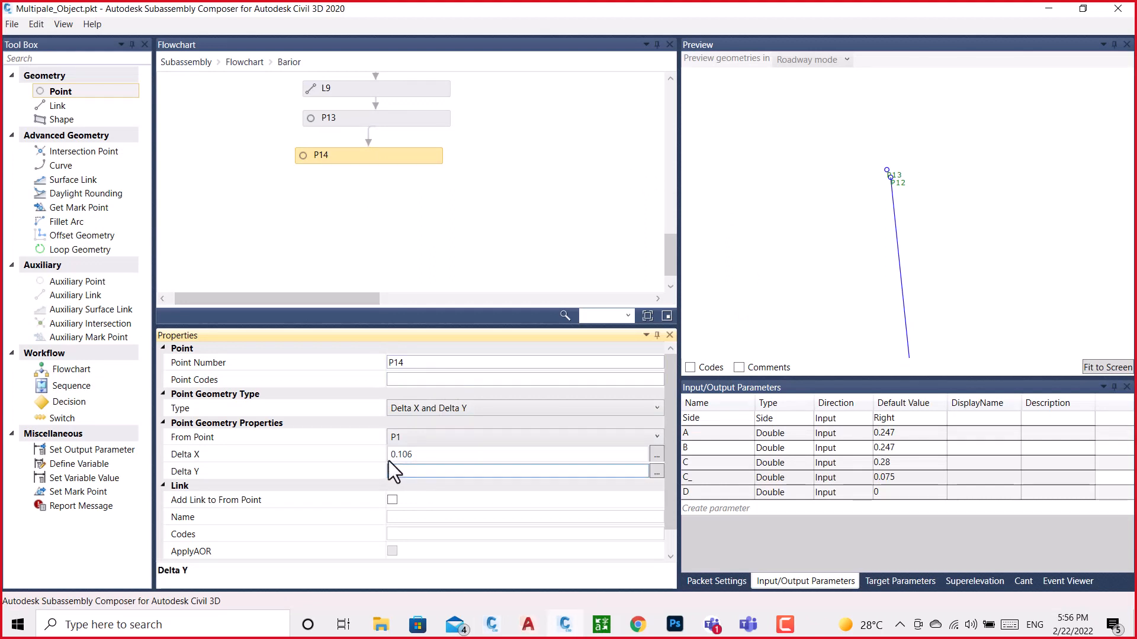
left_click(491, 146)
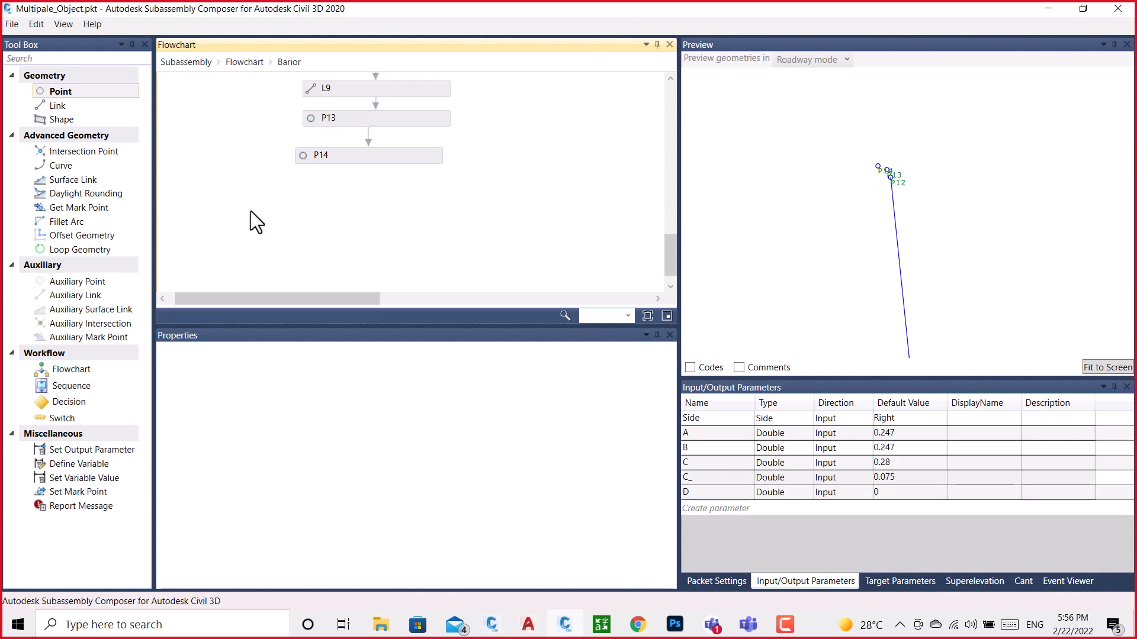
Add a three-point arc curve after P14 with start point P12, arc point P13 and end point P14, and check its properties
left_click_drag(64, 168, 371, 193)
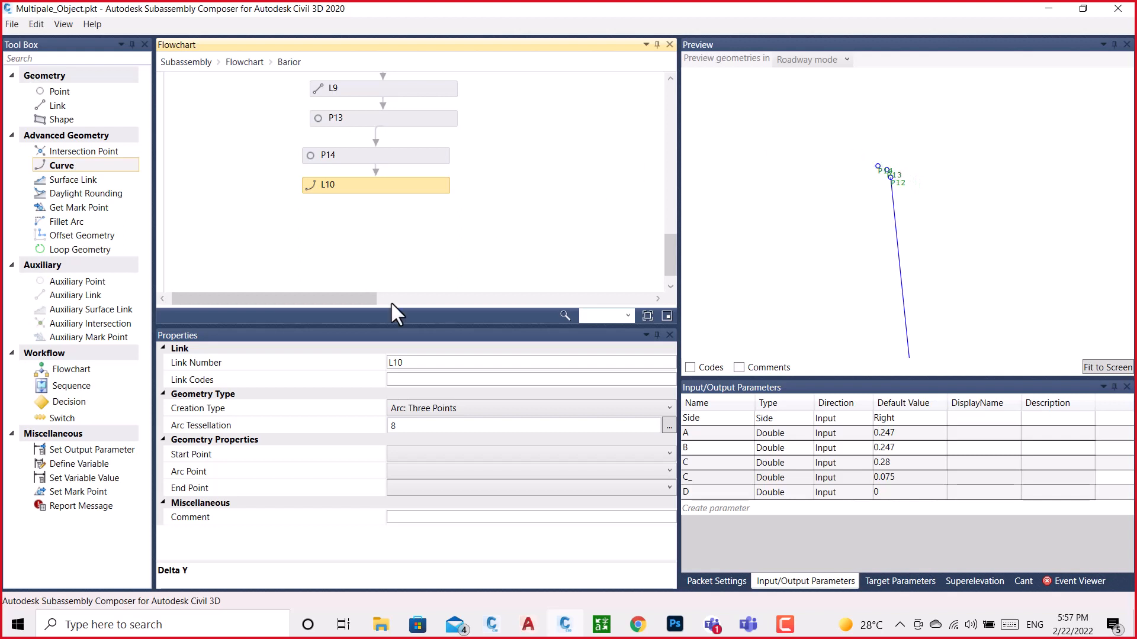
left_click(430, 454)
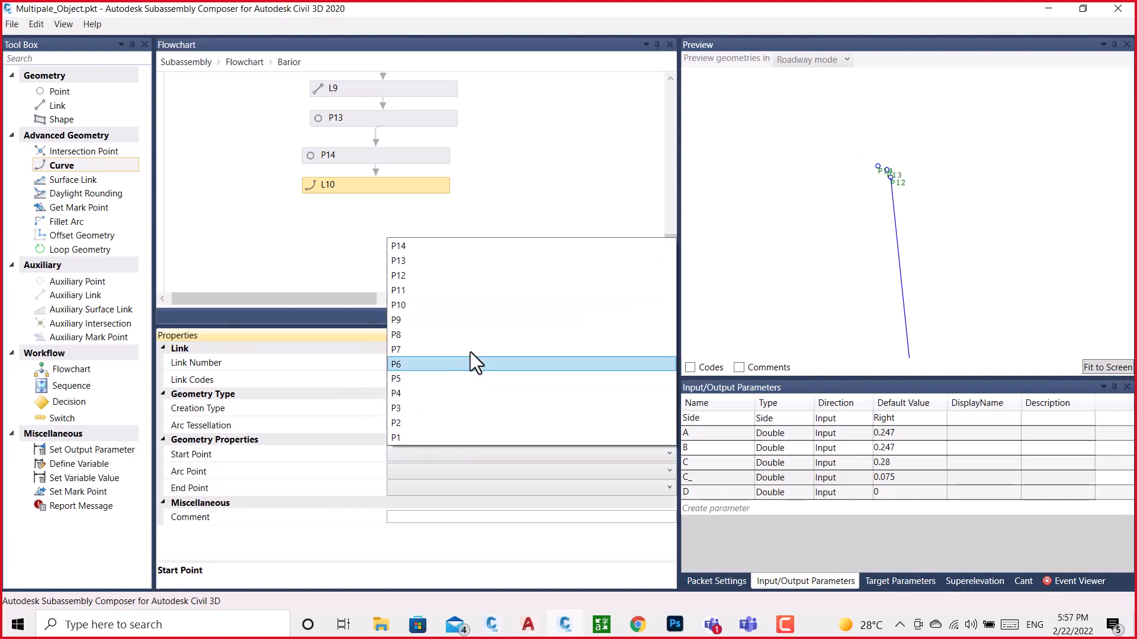
left_click(400, 276)
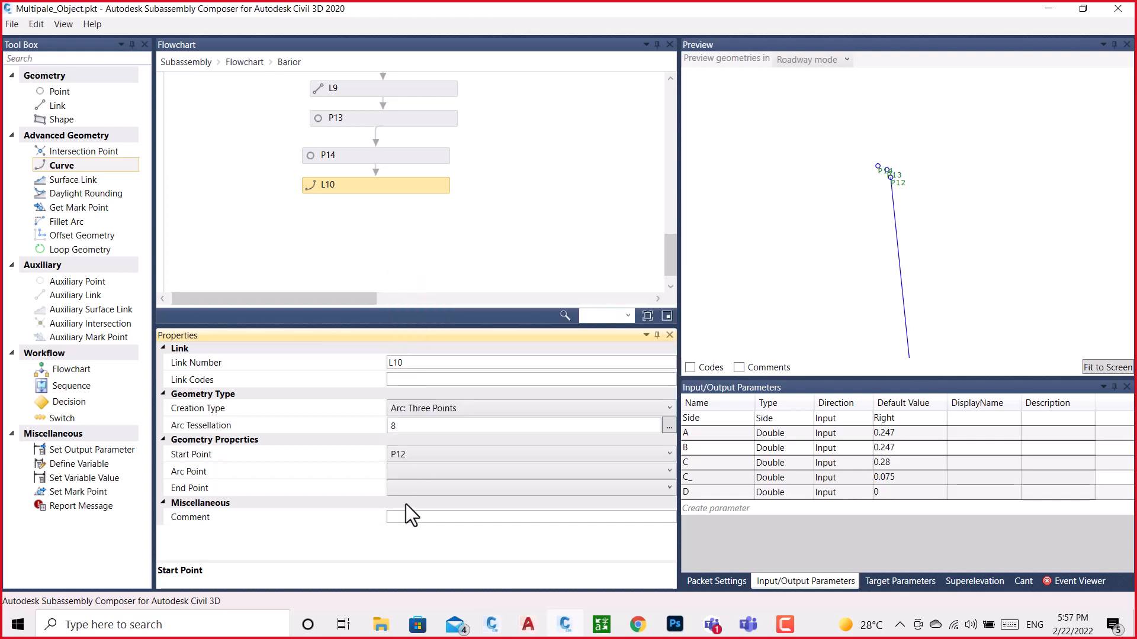
left_click(406, 472)
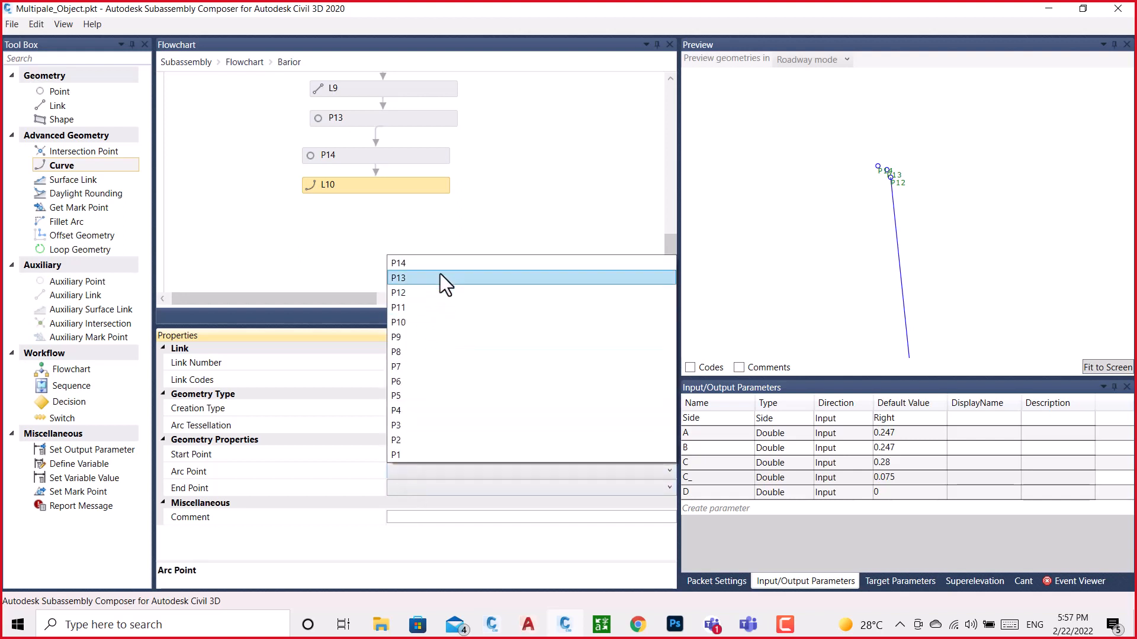
left_click(410, 279)
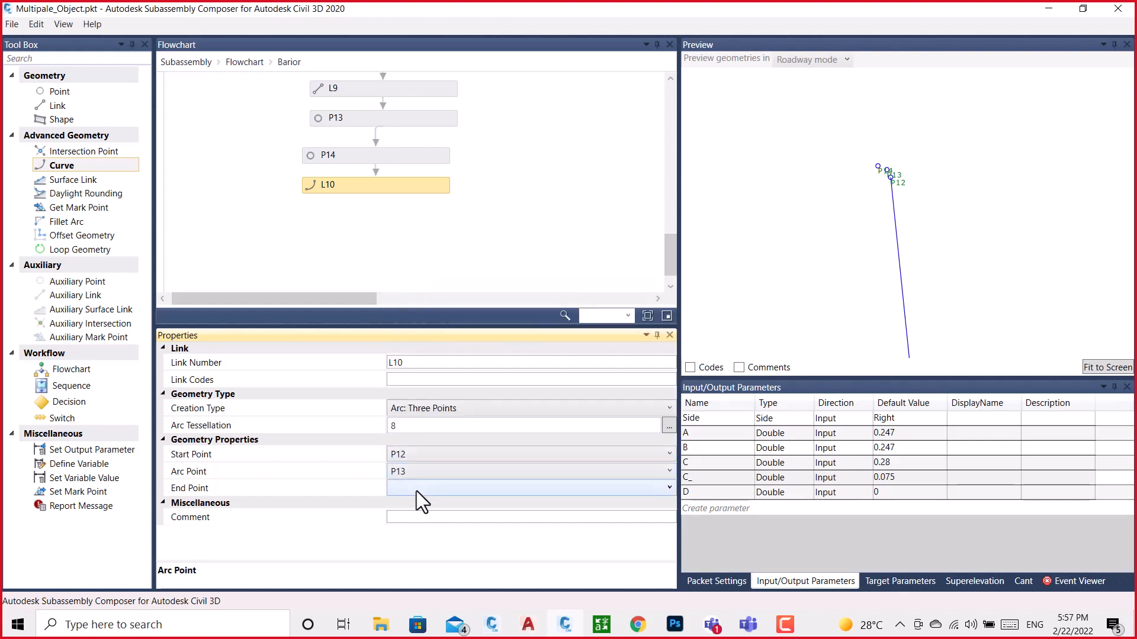
left_click(417, 489)
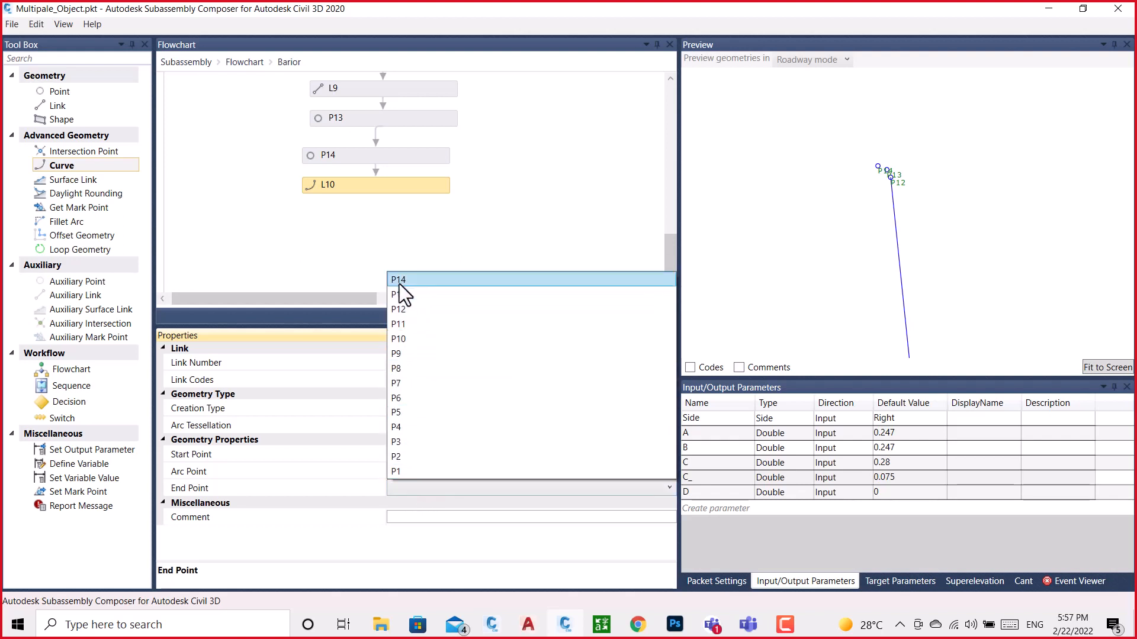
left_click(400, 281)
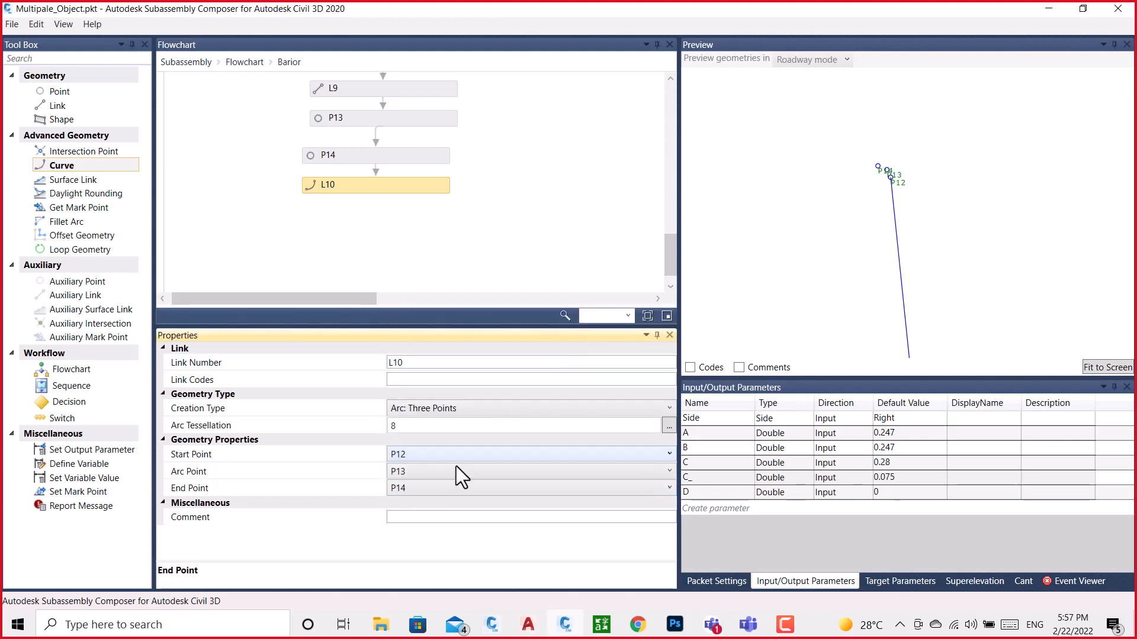
left_click(928, 234)
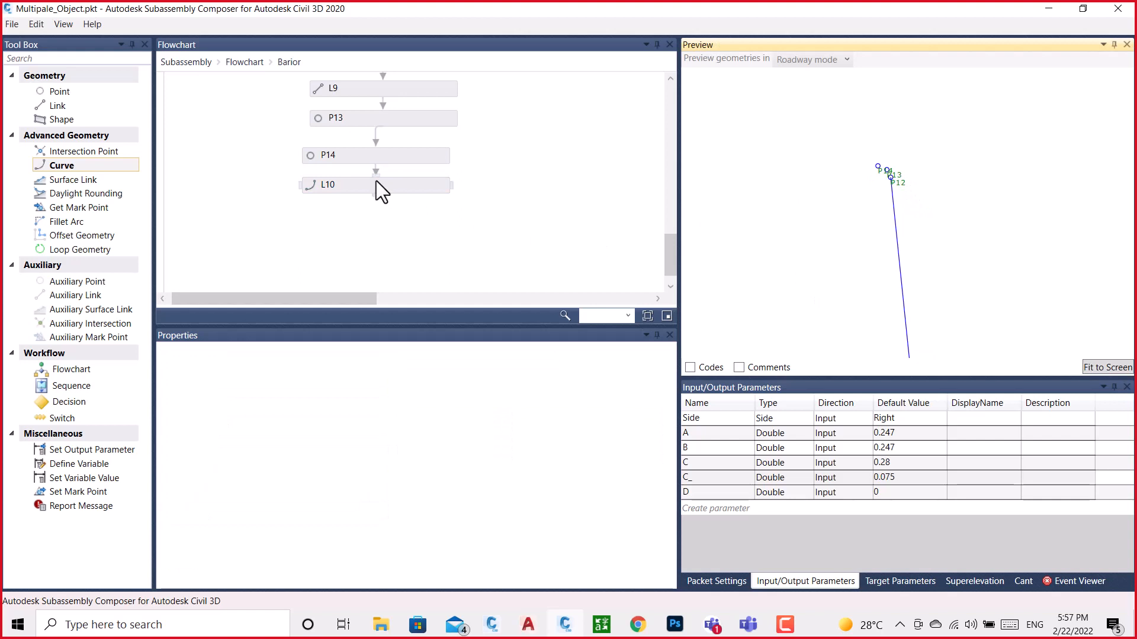
left_click(410, 183)
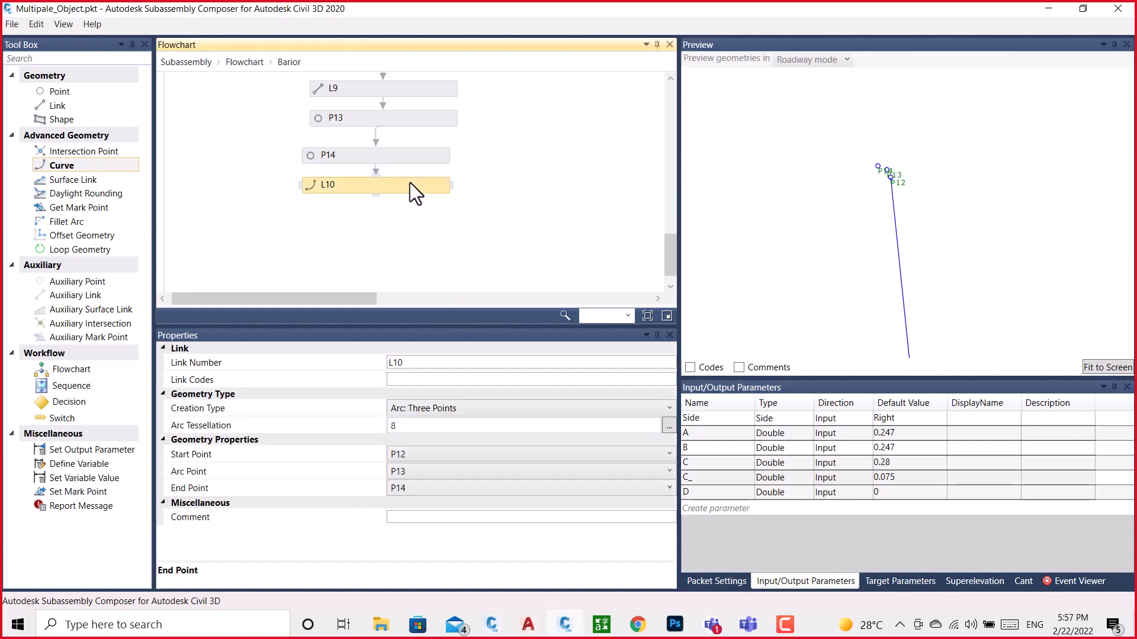
Try P14 as the arc point of curve L10, and reassign P13 as arc point and P14 as end point
left_click(405, 472)
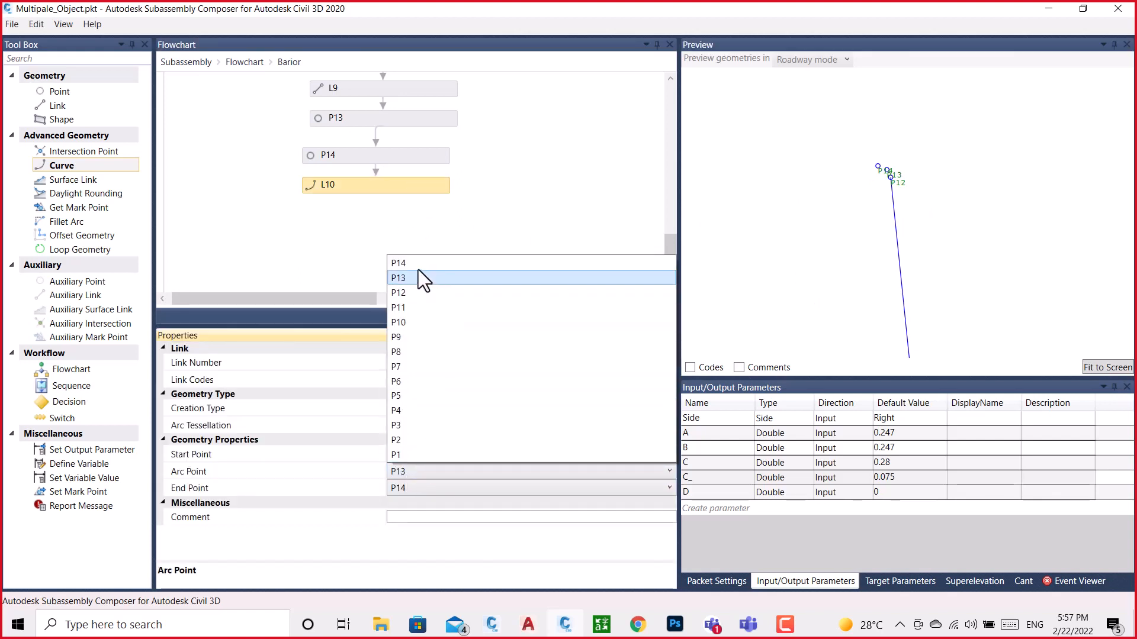
left_click(403, 260)
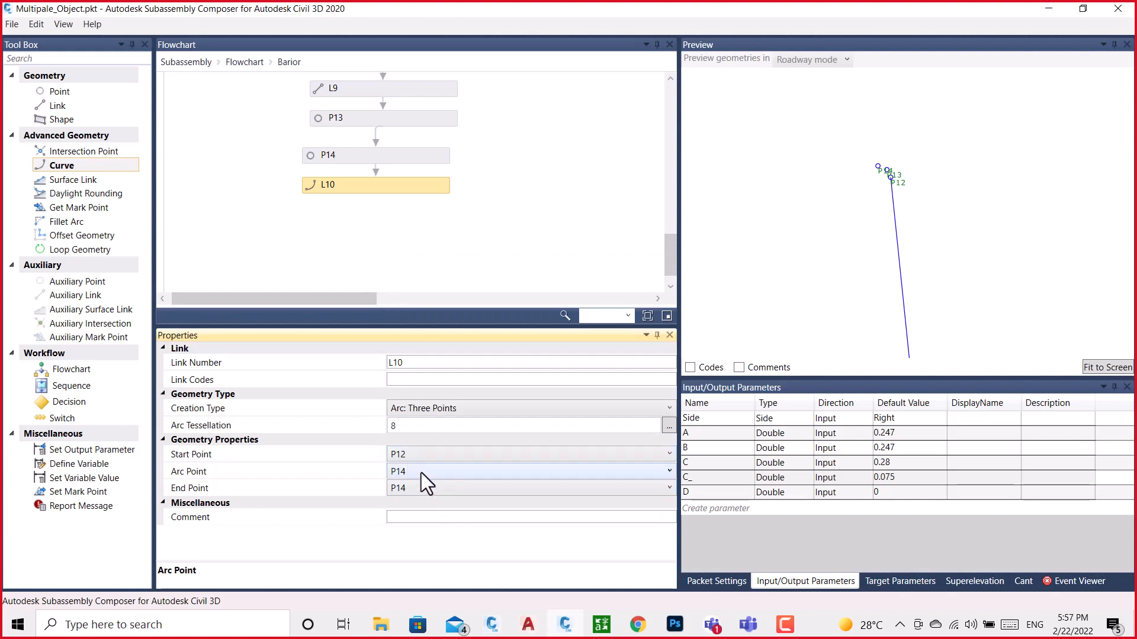
left_click(421, 473)
left_click(397, 278)
left_click(410, 490)
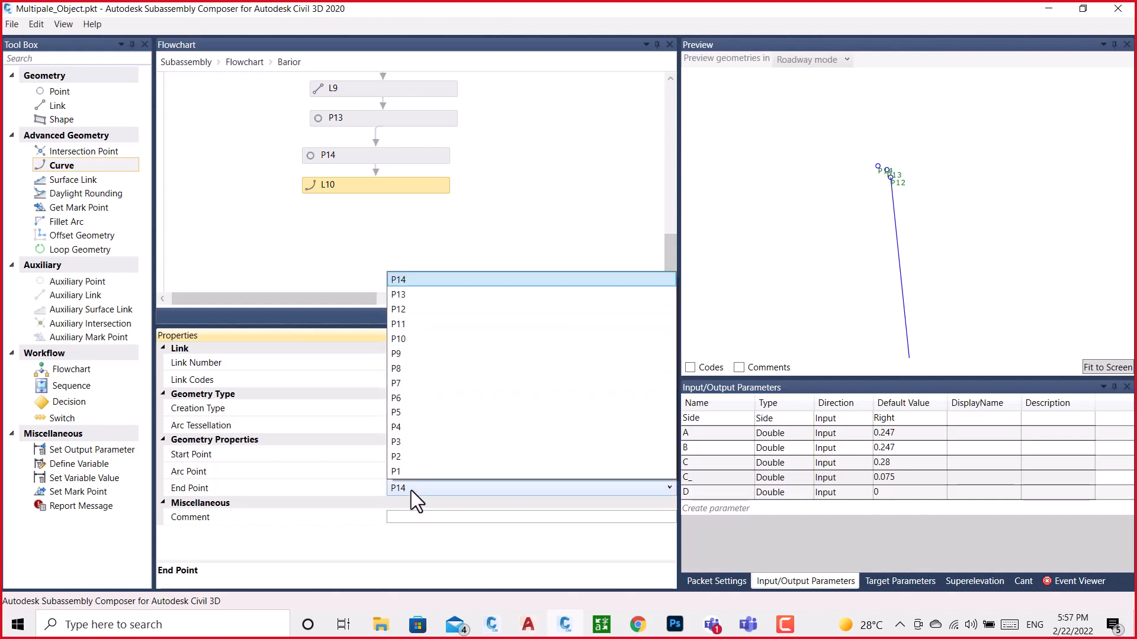
left_click(401, 277)
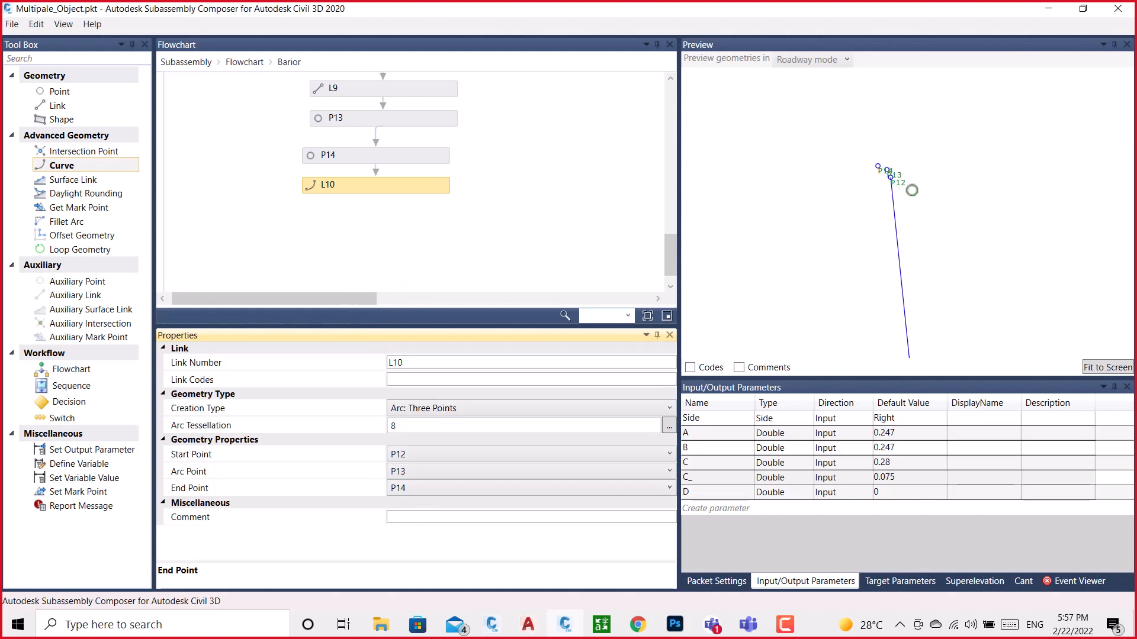
Reverse the direction of curve L10 by setting its start point to P14 and its end point to P12
left_click(850, 213)
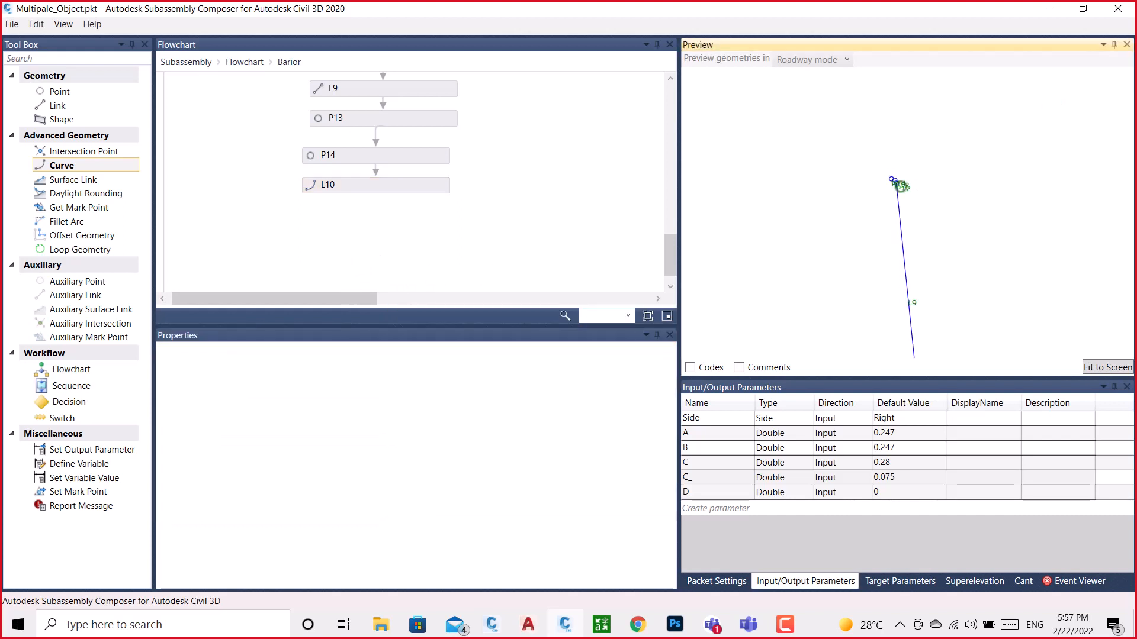
left_click(335, 187)
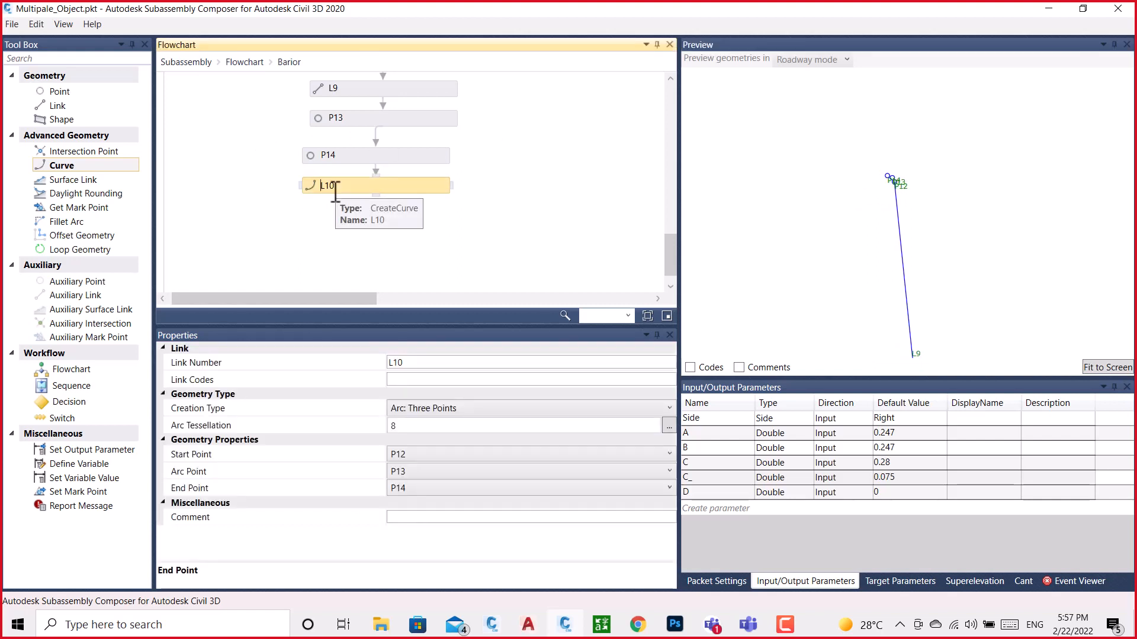
left_click(335, 187)
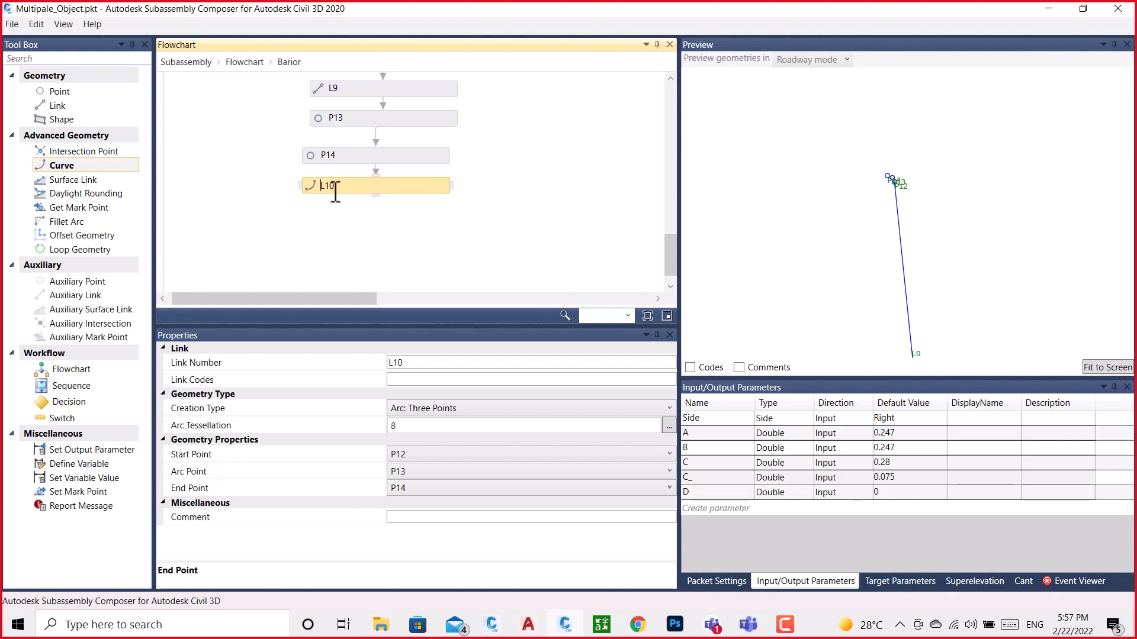
left_click(420, 455)
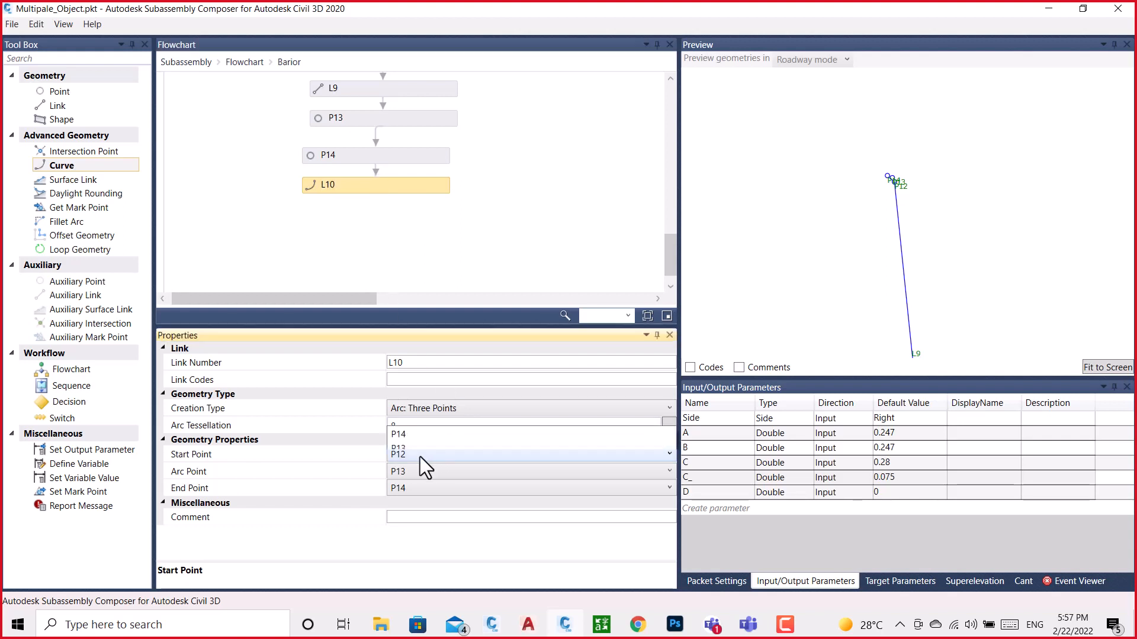
left_click(407, 246)
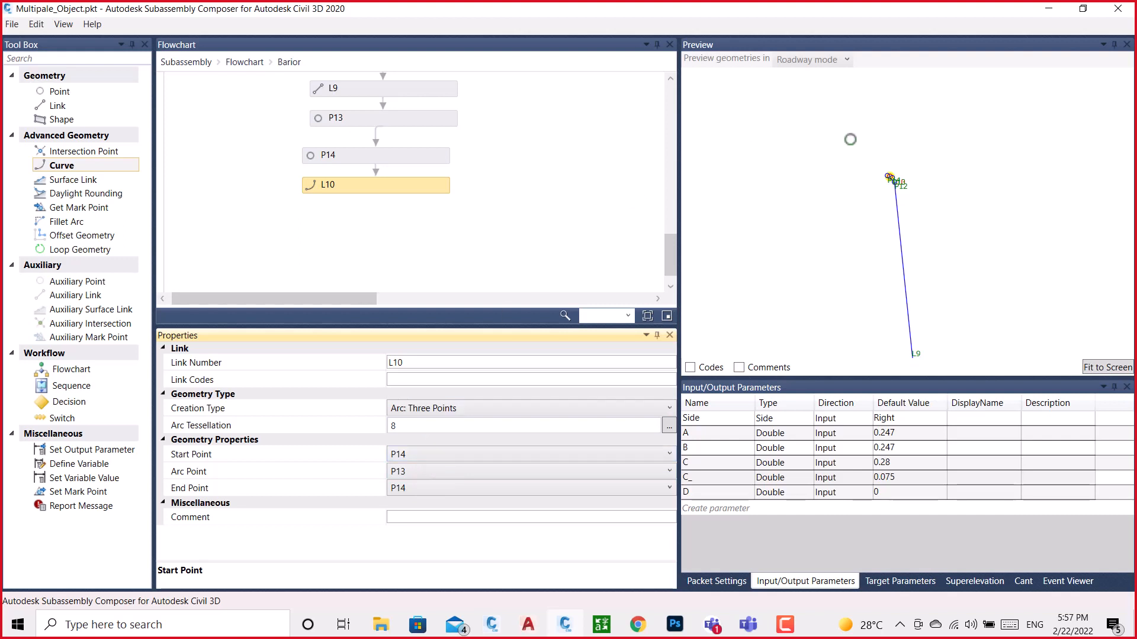
scroll(908, 186, "up", 2)
scroll(900, 186, "up", 1)
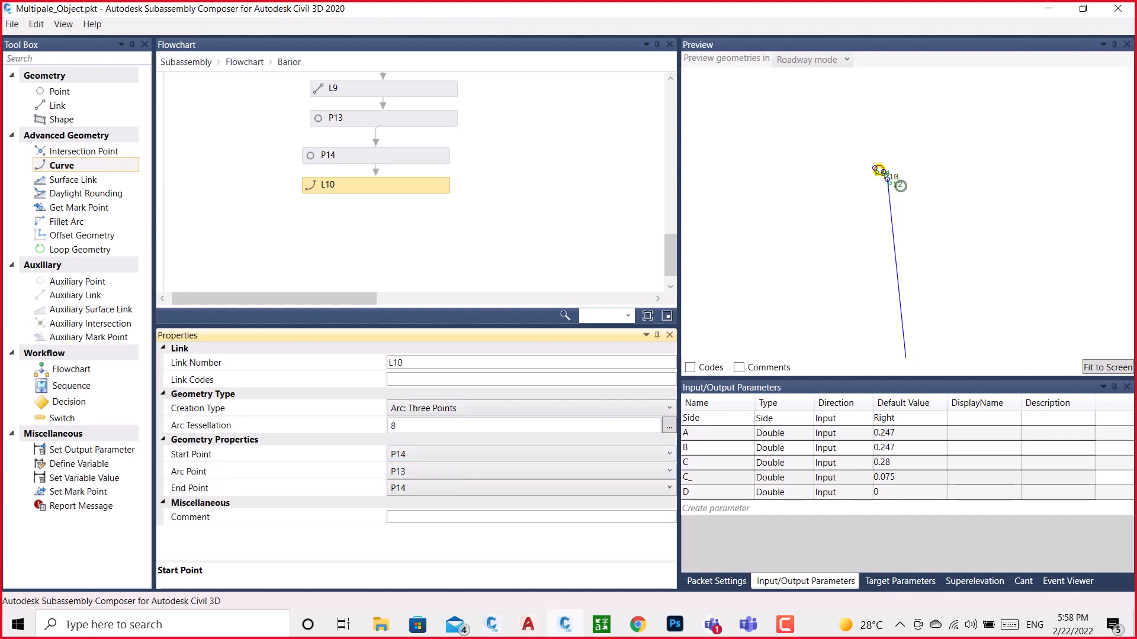
left_click(434, 491)
left_click(395, 310)
Try an arc tessellation of 4 on curve L10 and set it to 12
left_click(424, 427)
left_click(425, 426)
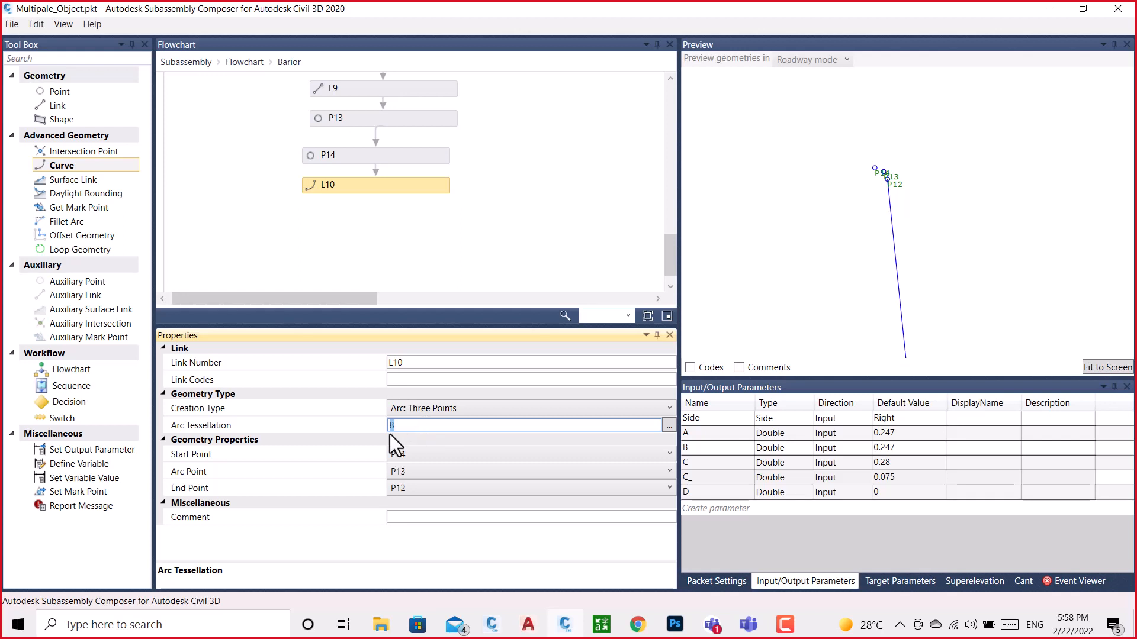
left_click(443, 379)
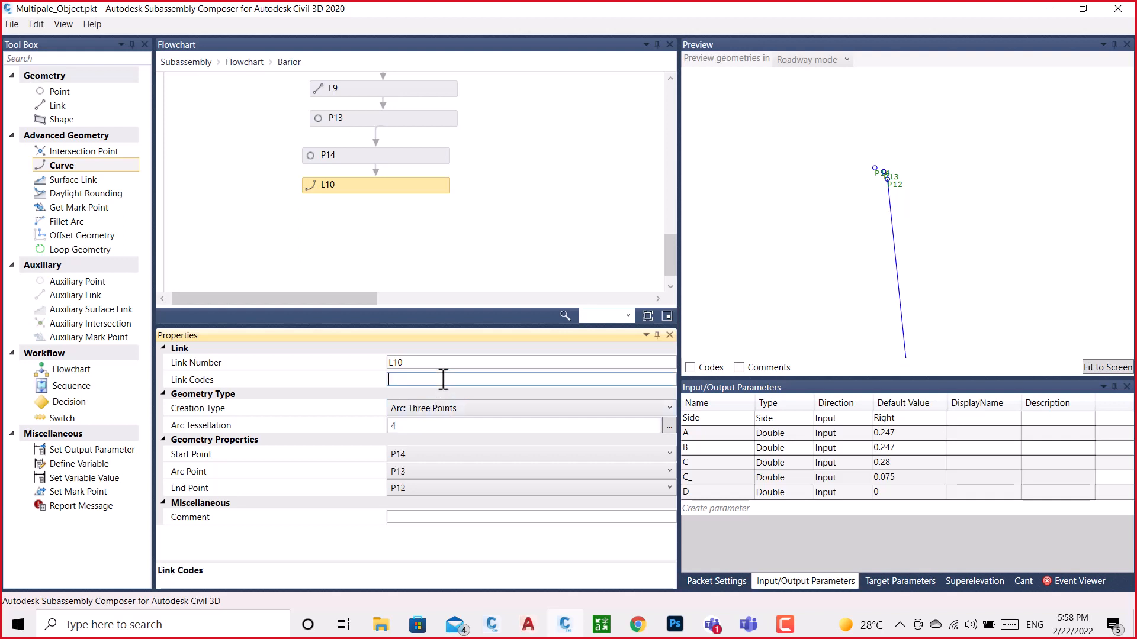
left_click(410, 427)
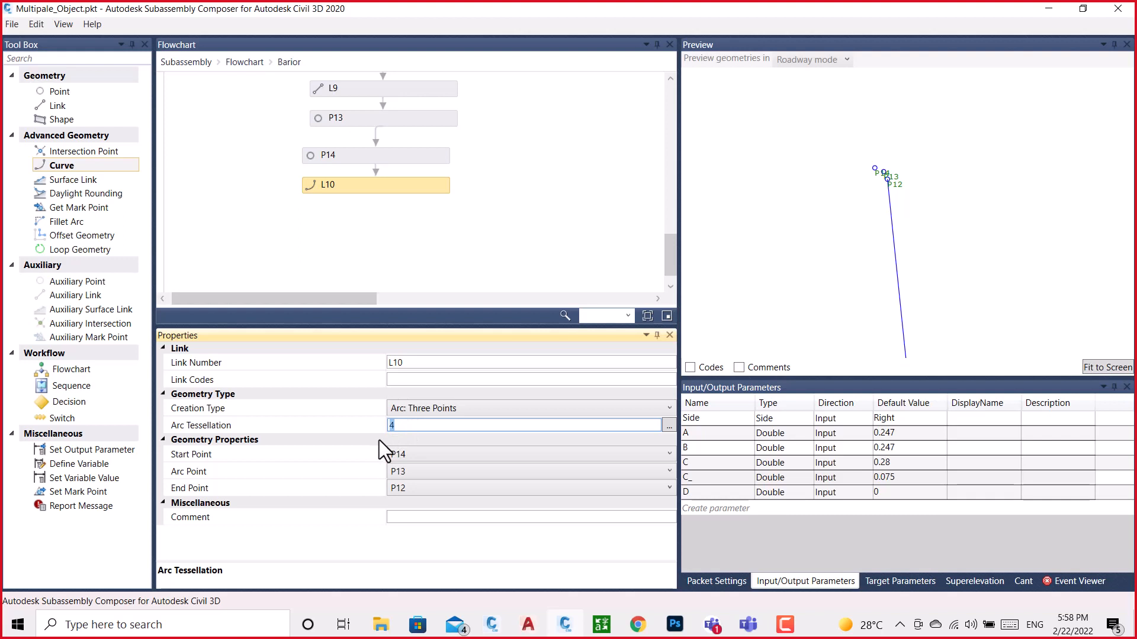
key("Return")
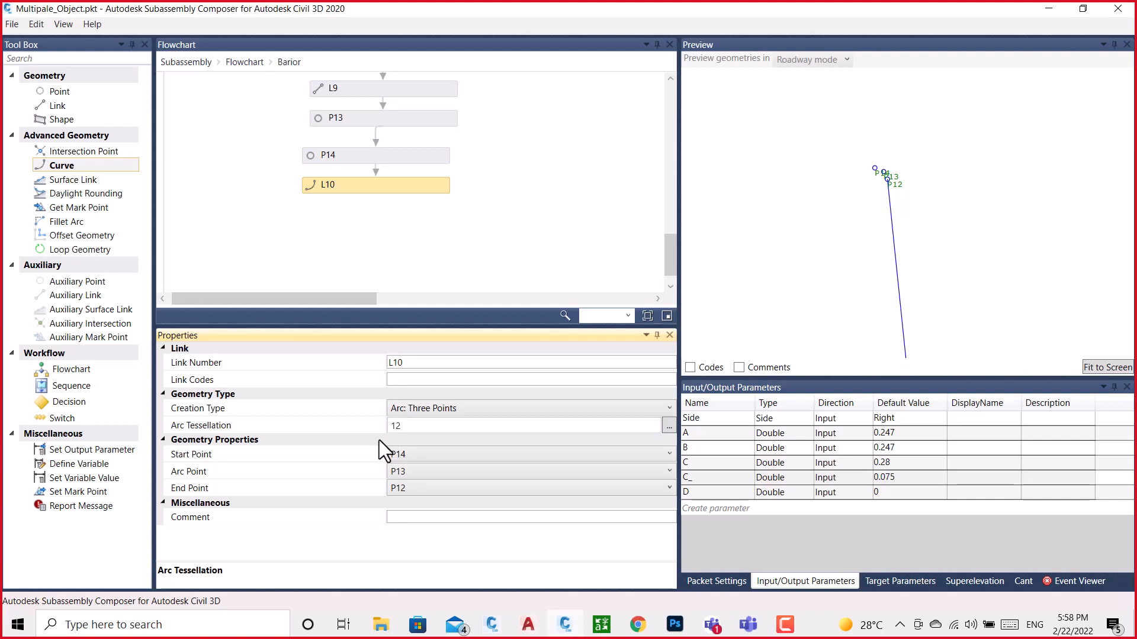
Change curve L10's creation type to Parabola: General with a mid-ordinate distance of 0.01
left_click(474, 408)
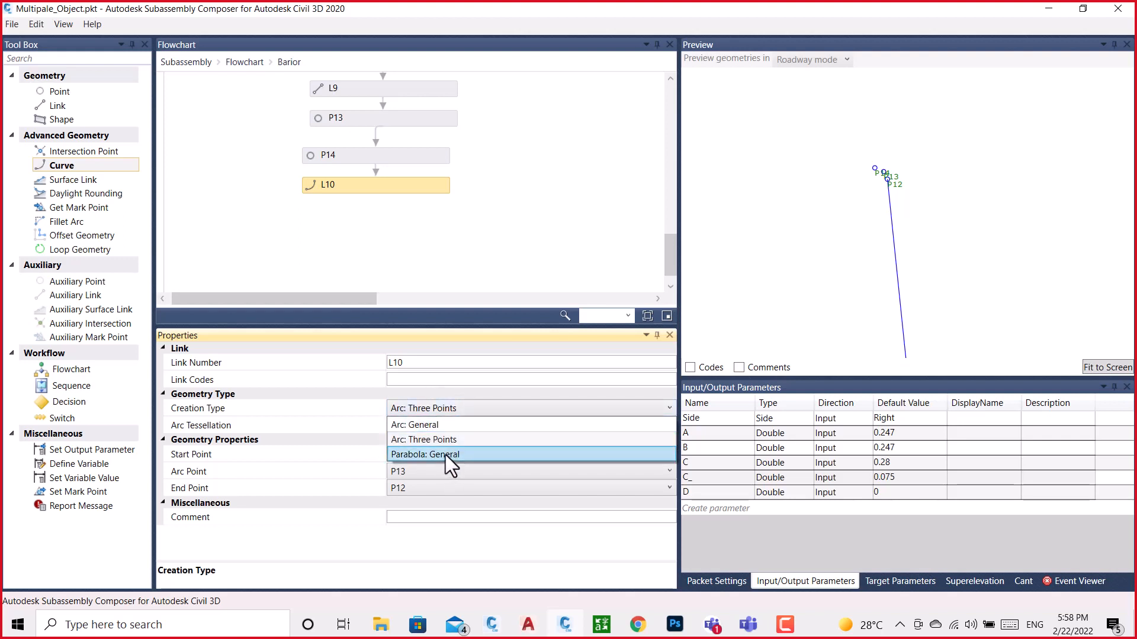
left_click(446, 454)
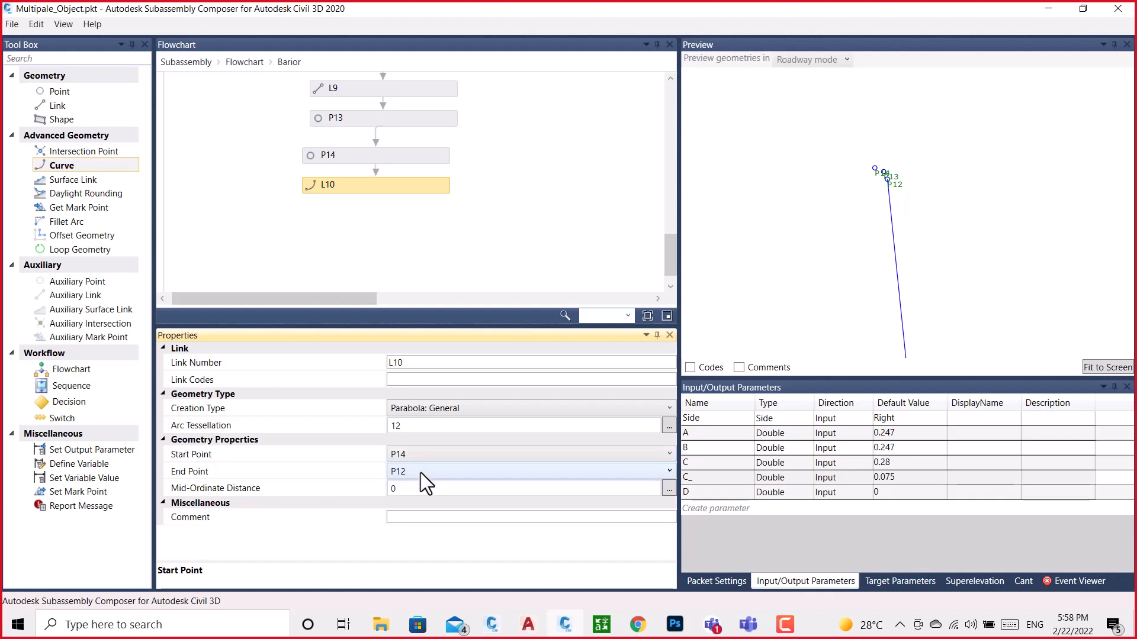
left_click(415, 488)
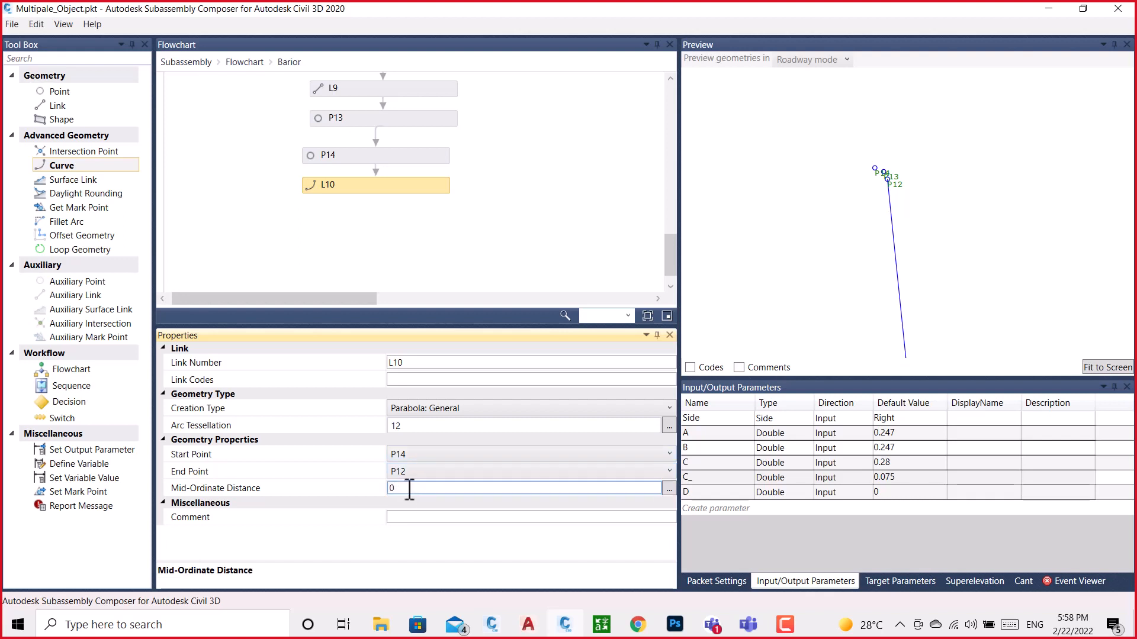
key("BackSpace")
key("Return")
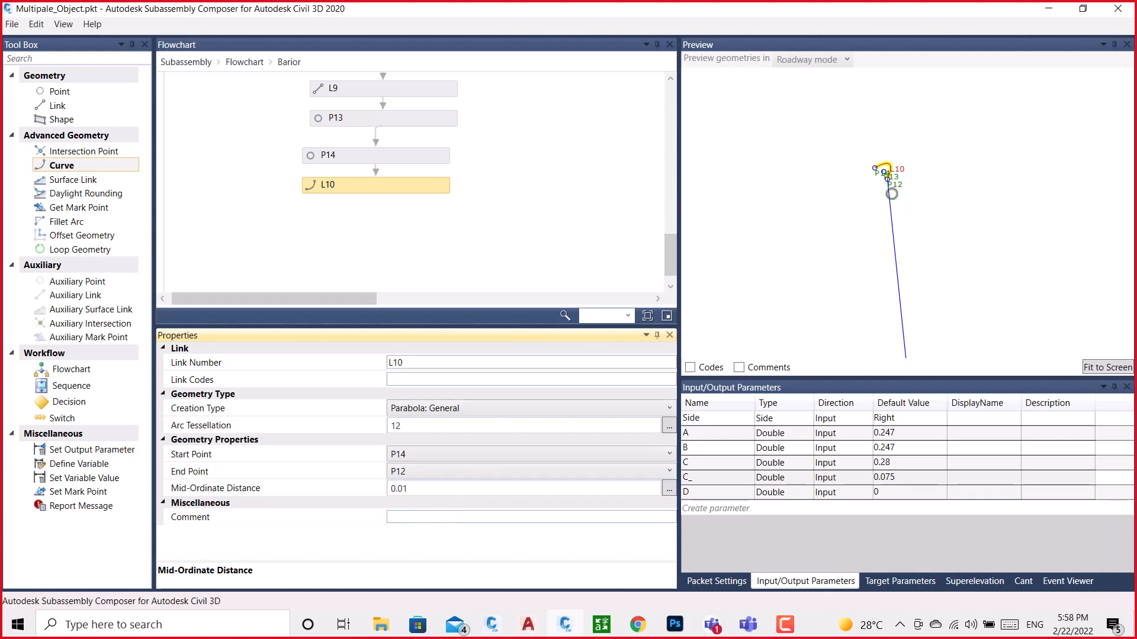
Reduce the mid-ordinate distance of parabola L10 to 0.001
left_click_drag(414, 492, 386, 493)
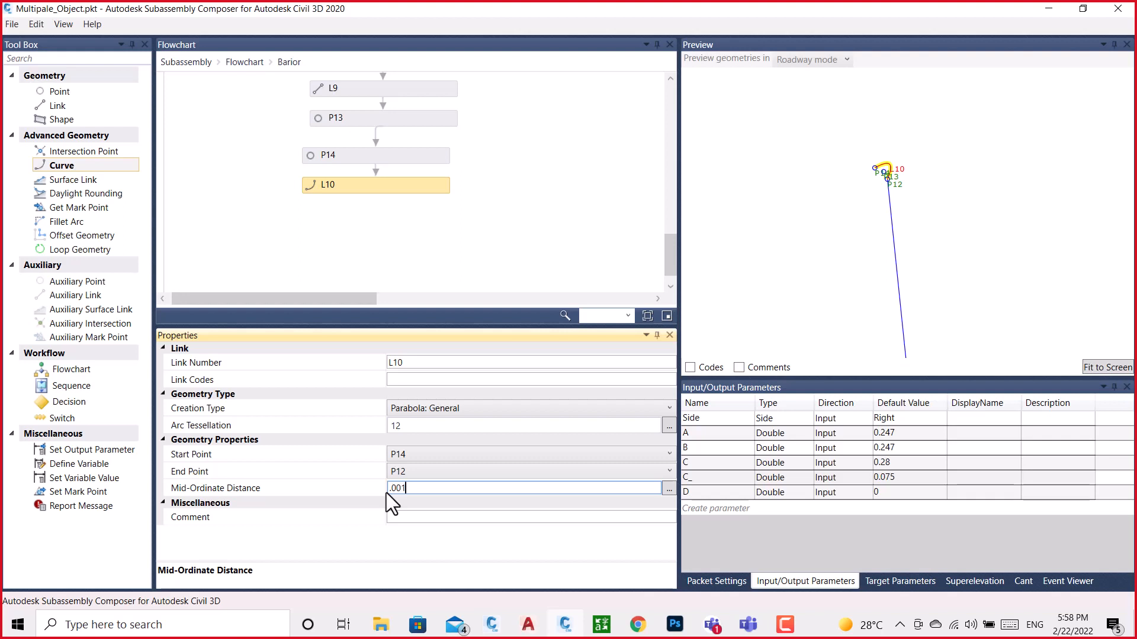
type("1")
key("Return")
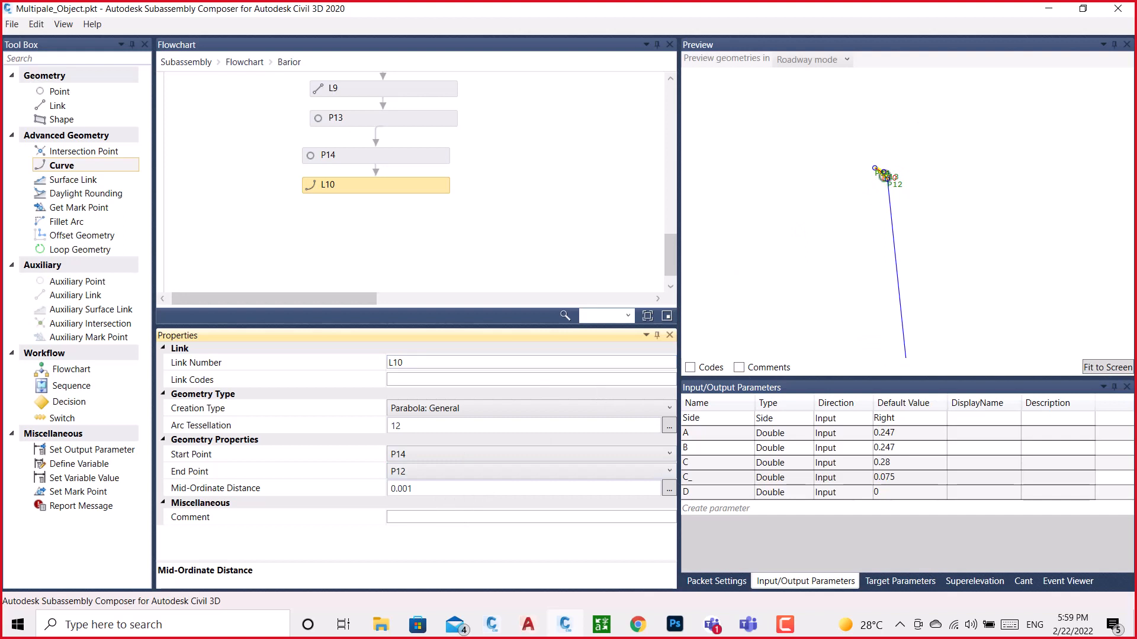
Set the mid-ordinate distance of parabola L10 to 0.002
left_click(417, 484)
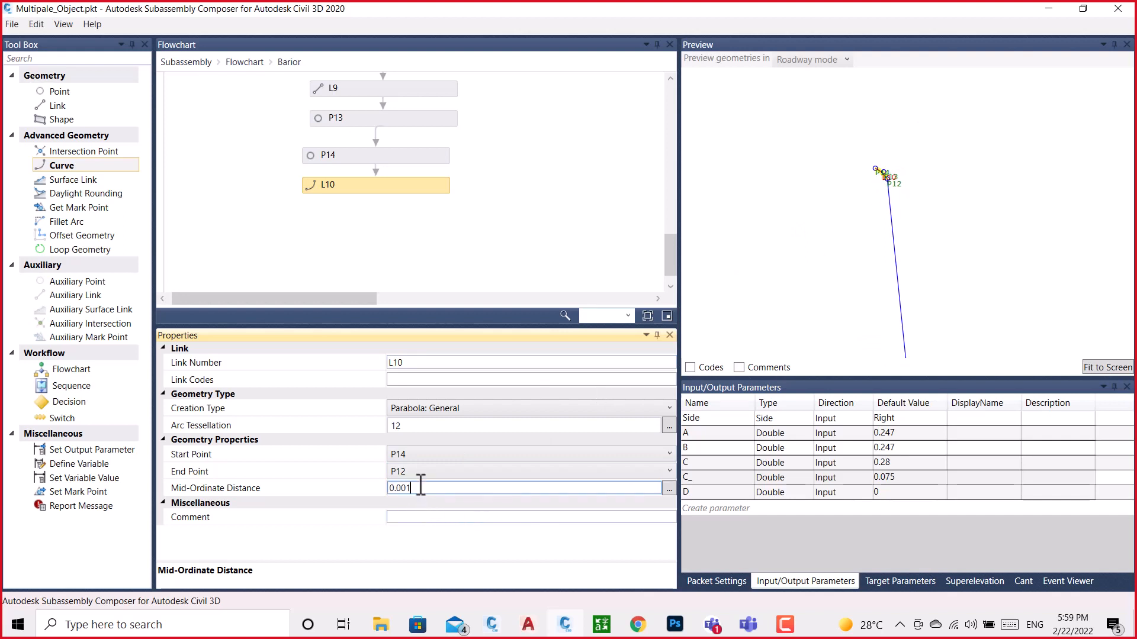
left_click_drag(418, 484, 392, 490)
type(".002")
key("Return")
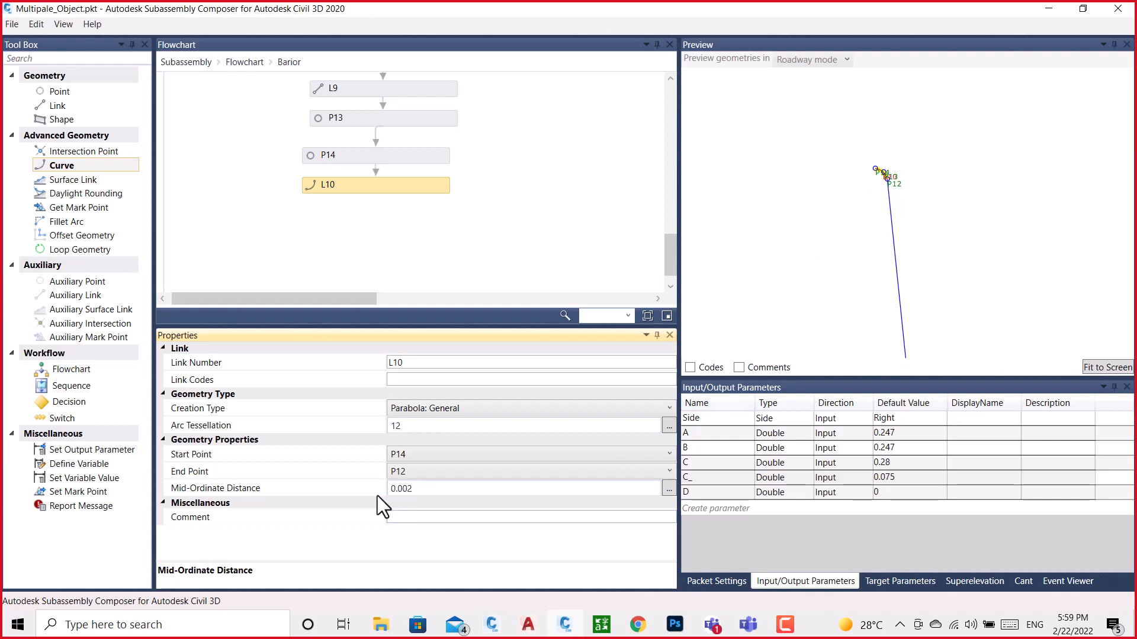
Set the mid-ordinate distance of parabola L10 to 0.003 and check the rounded corner in the preview
left_click(416, 489)
left_click_drag(416, 489, 388, 489)
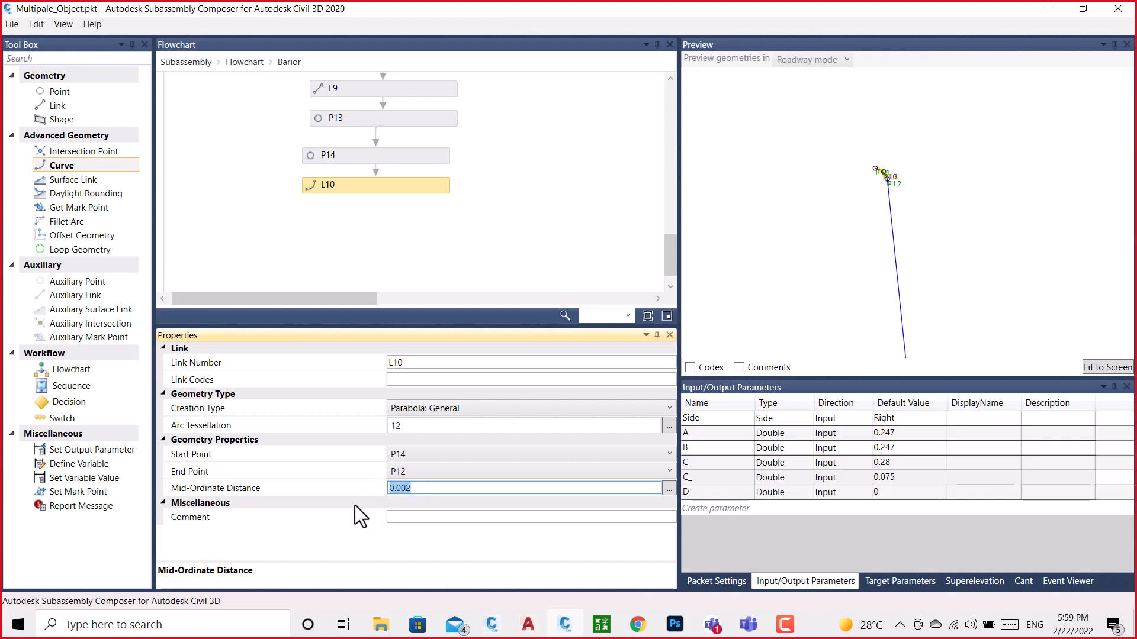
type(".003")
key("Return")
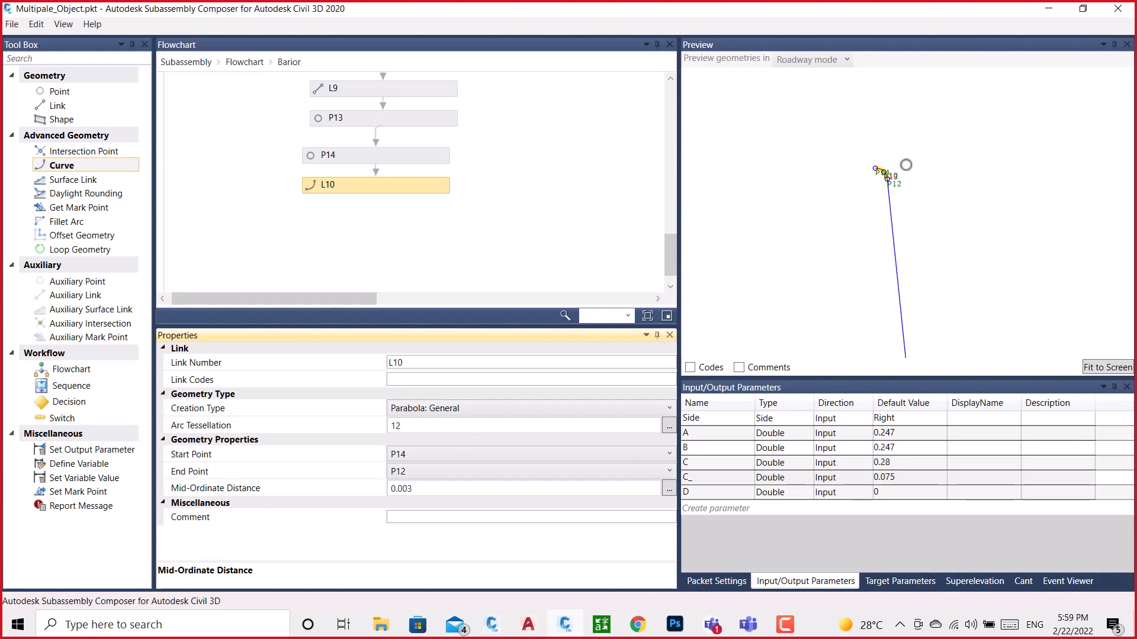
left_click(950, 208)
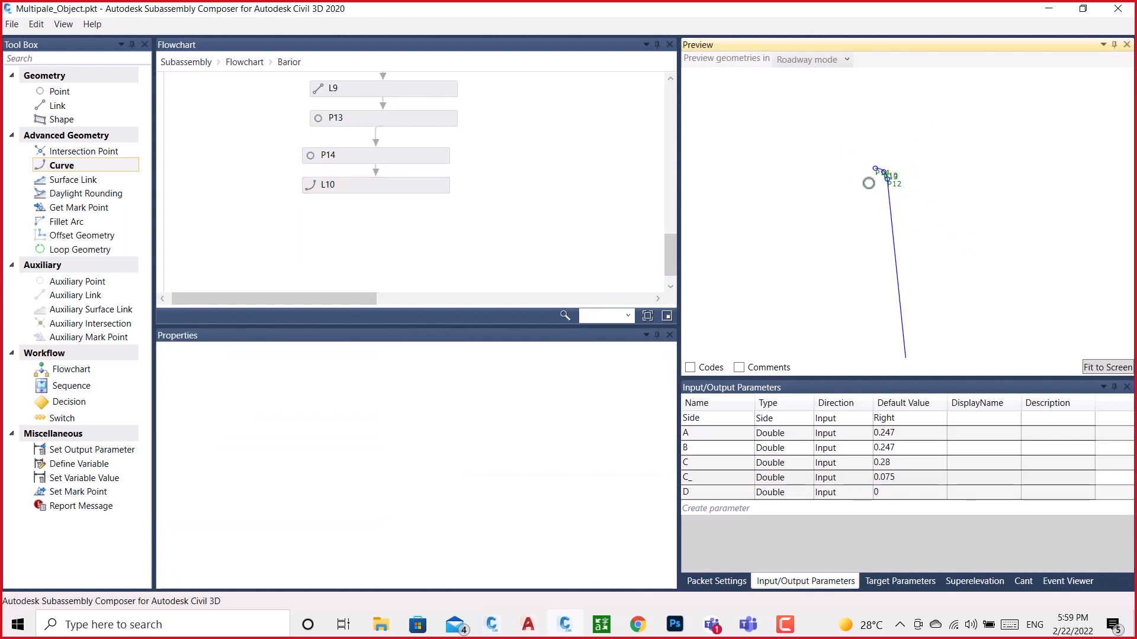
Set the mid-ordinate distance of parabola L10 to 0.0025 and check the curve in the preview
left_click(421, 188)
left_click(417, 490)
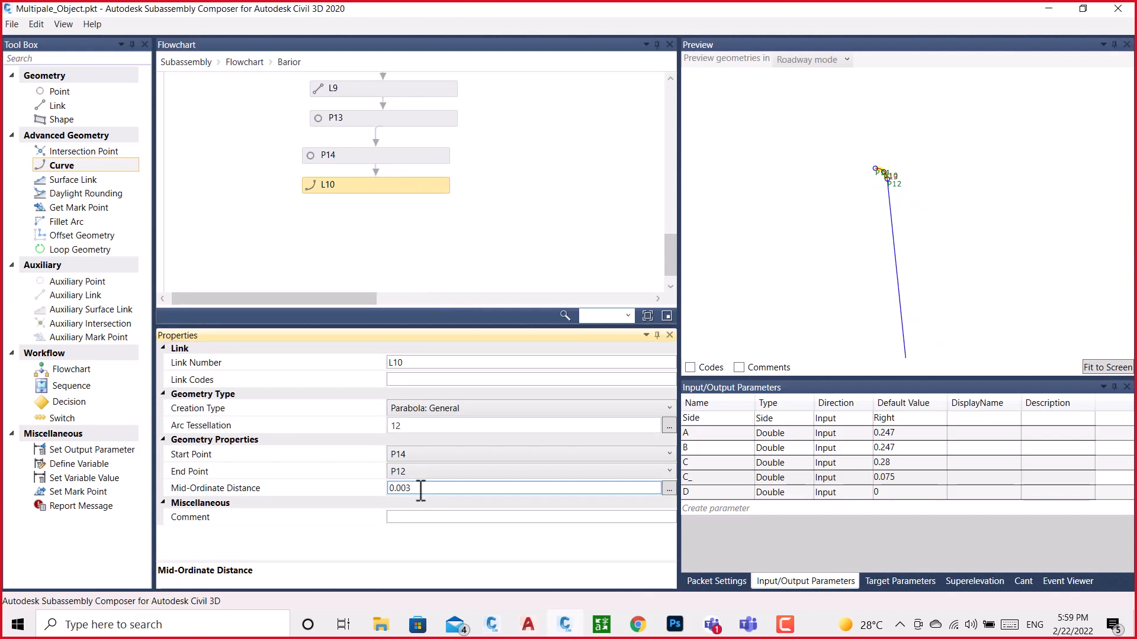
type("25")
key("Return")
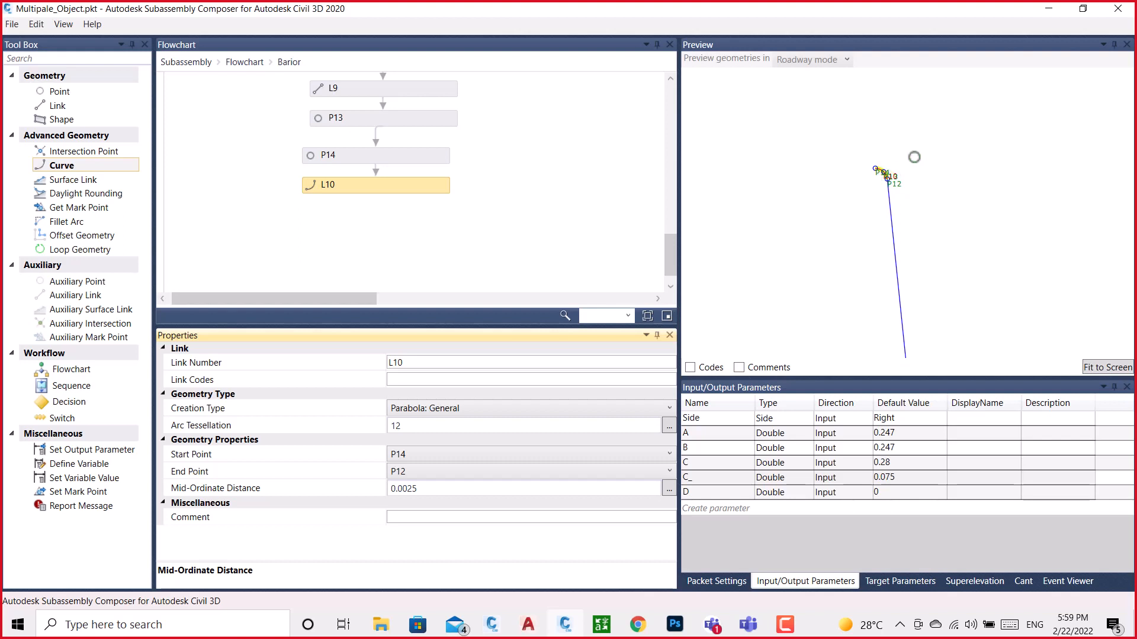
scroll(1023, 234, "down", 6)
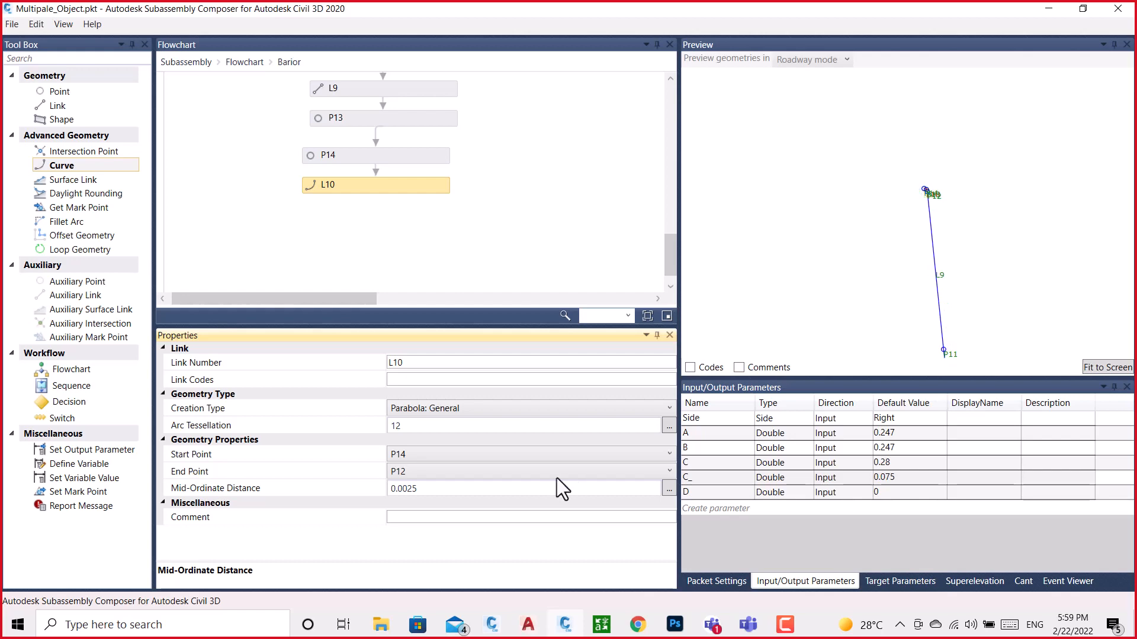
Switch to the BRAIOR drawing, copy the X position of the point at the left corner arc's upper end, and return to Subassembly Composer
left_click(495, 629)
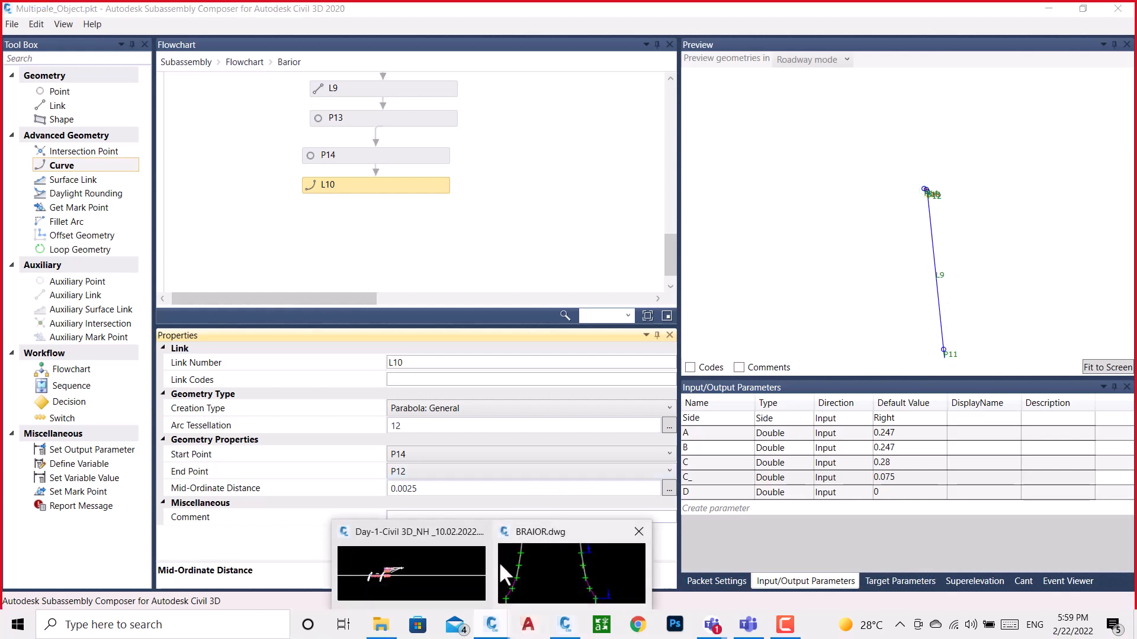
left_click(509, 563)
scroll(515, 268, "down", 5)
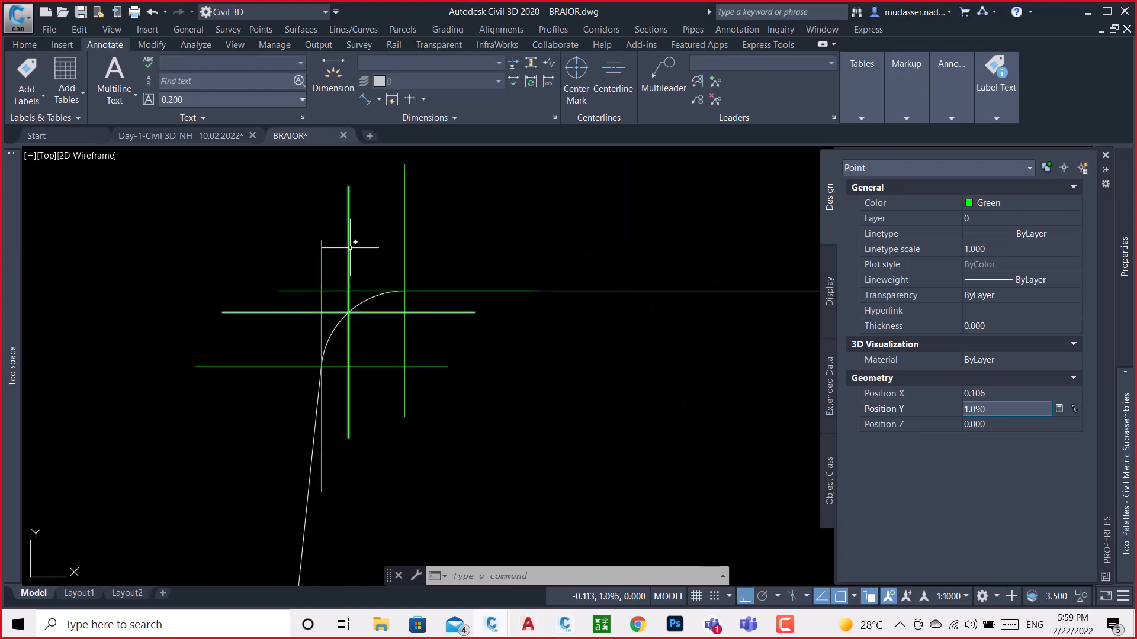
scroll(372, 268, "up", 6)
key("Escape")
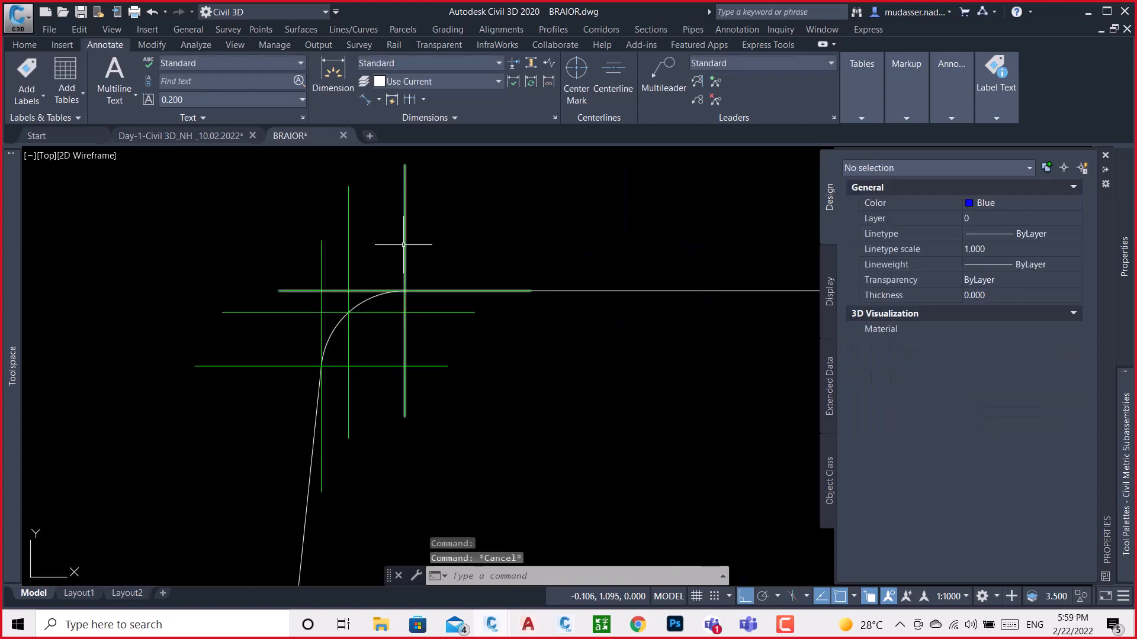
left_click(404, 290)
left_click(992, 394)
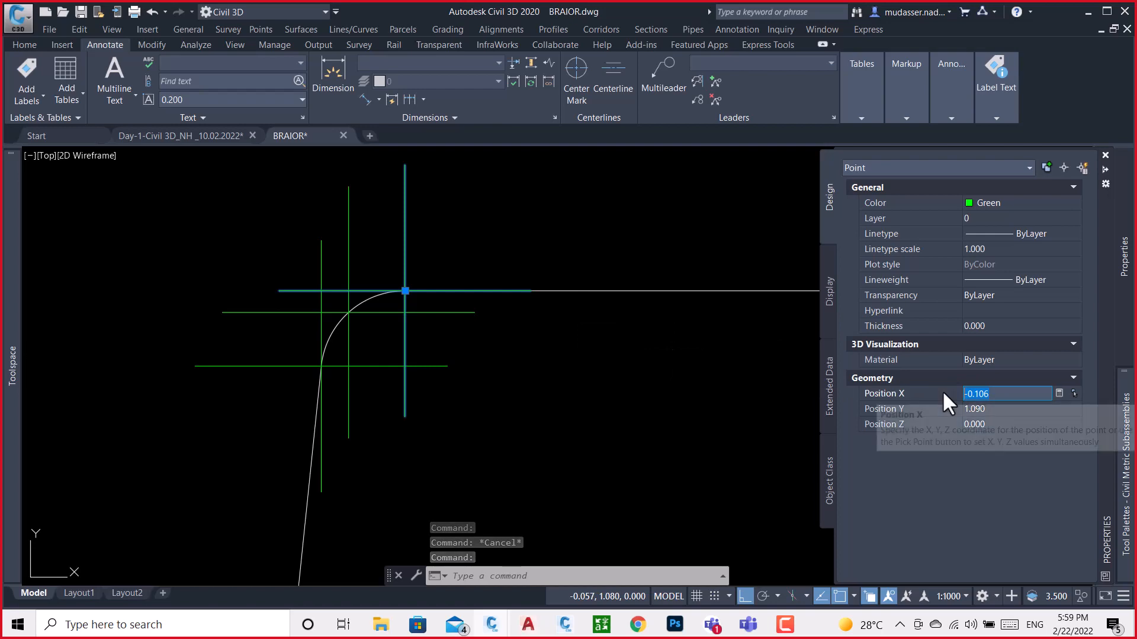
left_click(577, 632)
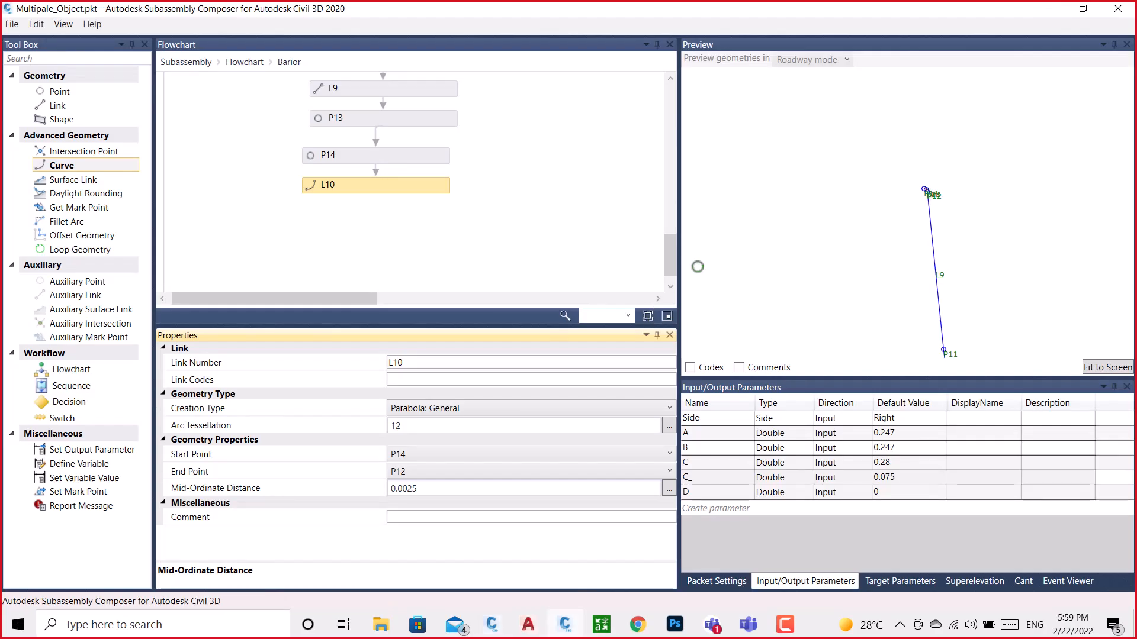
Add a point below L10 in the flowchart, measured from P1, with a Delta X of -0.106
left_click_drag(60, 92, 372, 240)
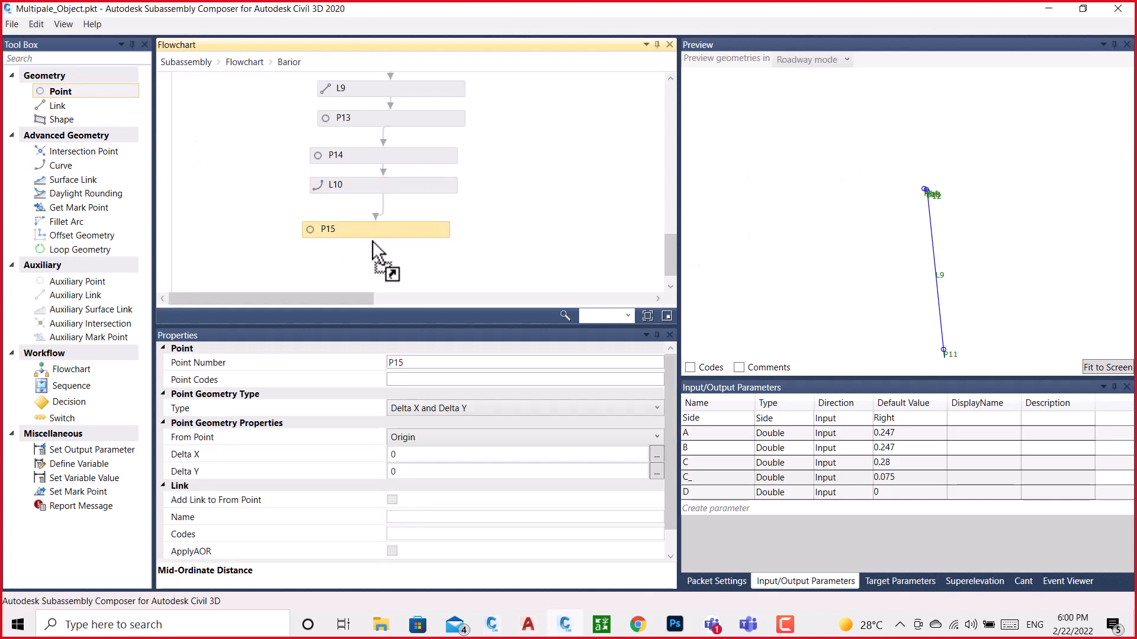
left_click(445, 443)
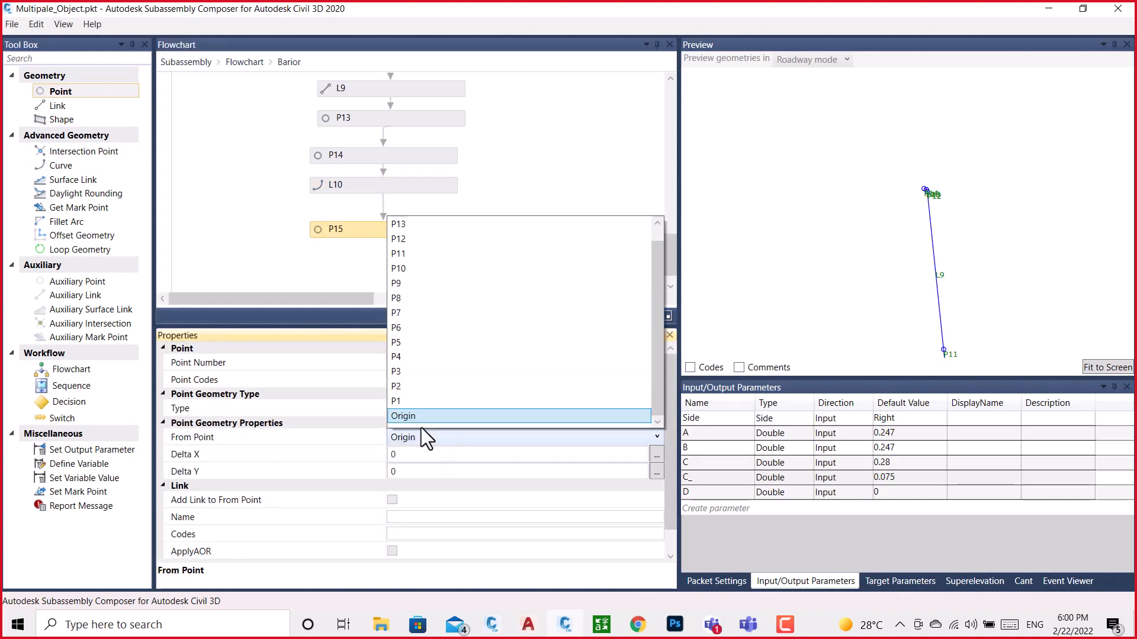
left_click(400, 400)
left_click(402, 455)
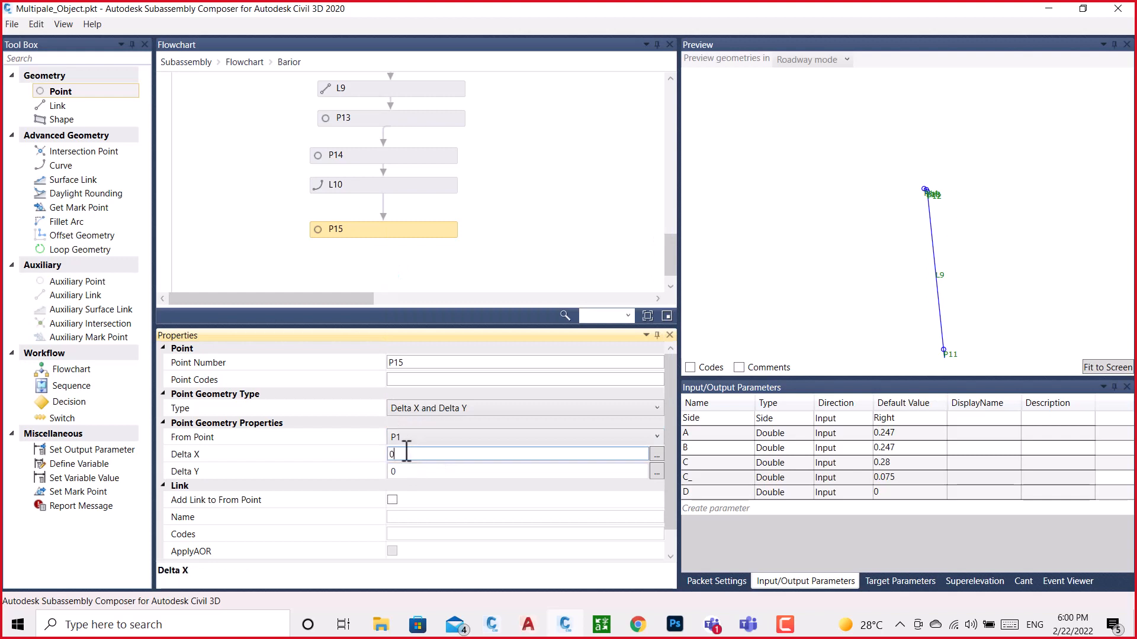
type("-0.106")
Copy the Y position of the arc's upper end point from the BRAIOR drawing and set P15's Delta Y to 1.090
mouse_move(495, 625)
left_click(554, 569)
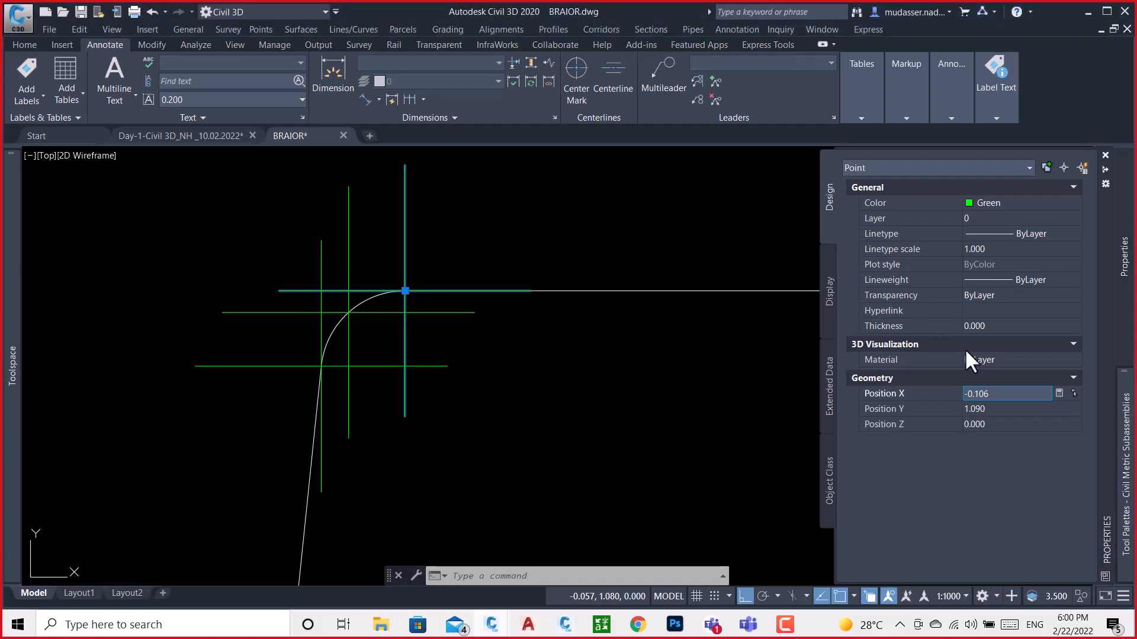
left_click(1008, 410)
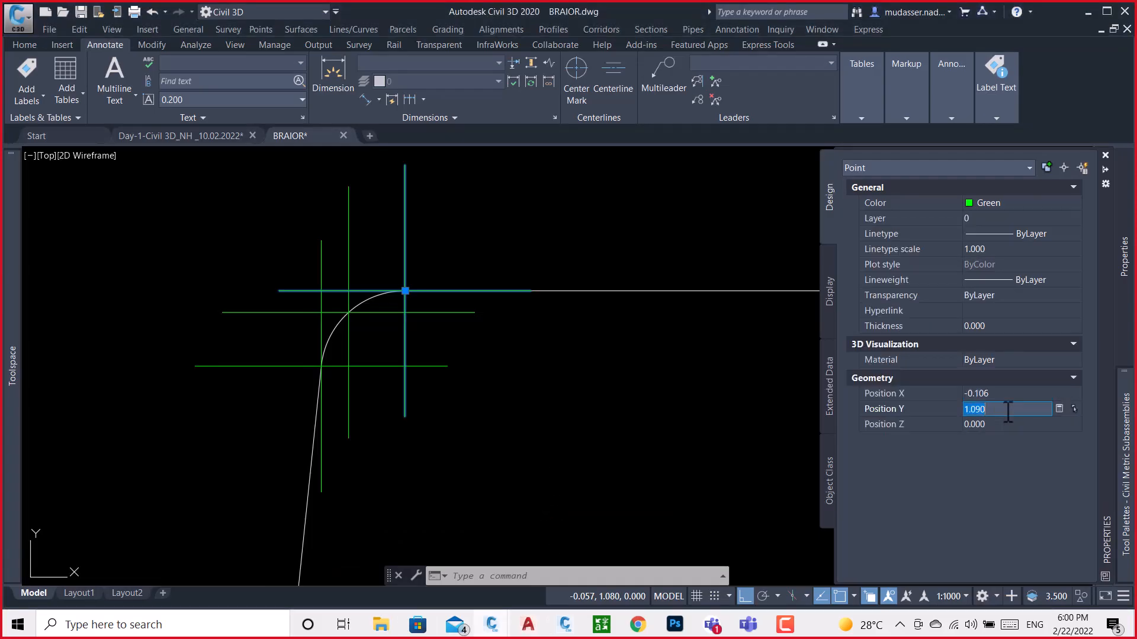
left_click(564, 625)
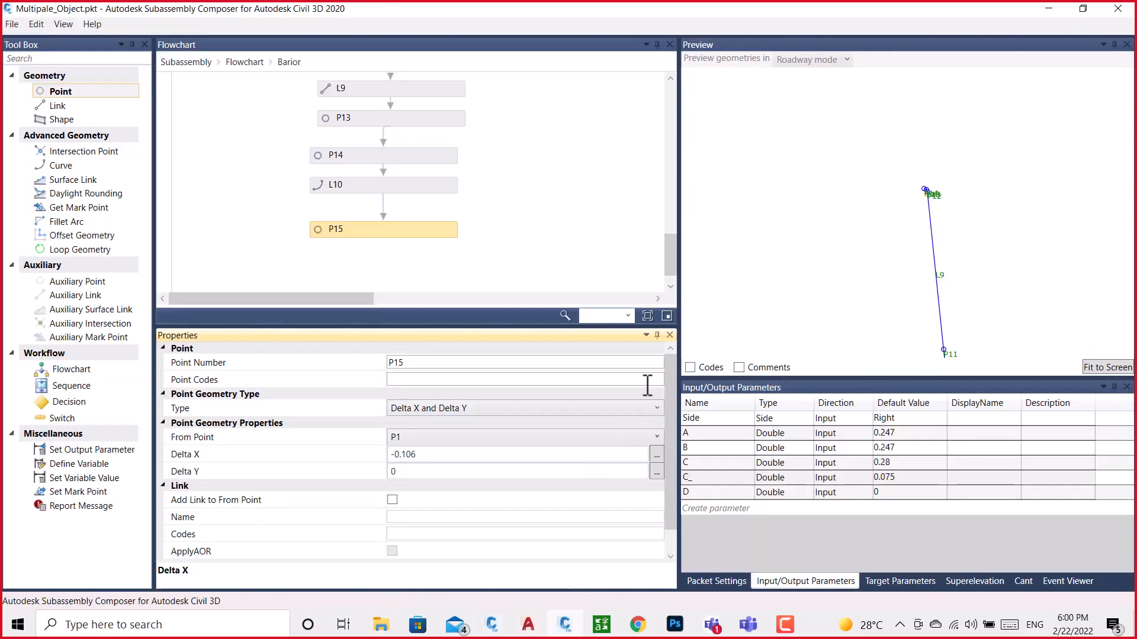
left_click(421, 473)
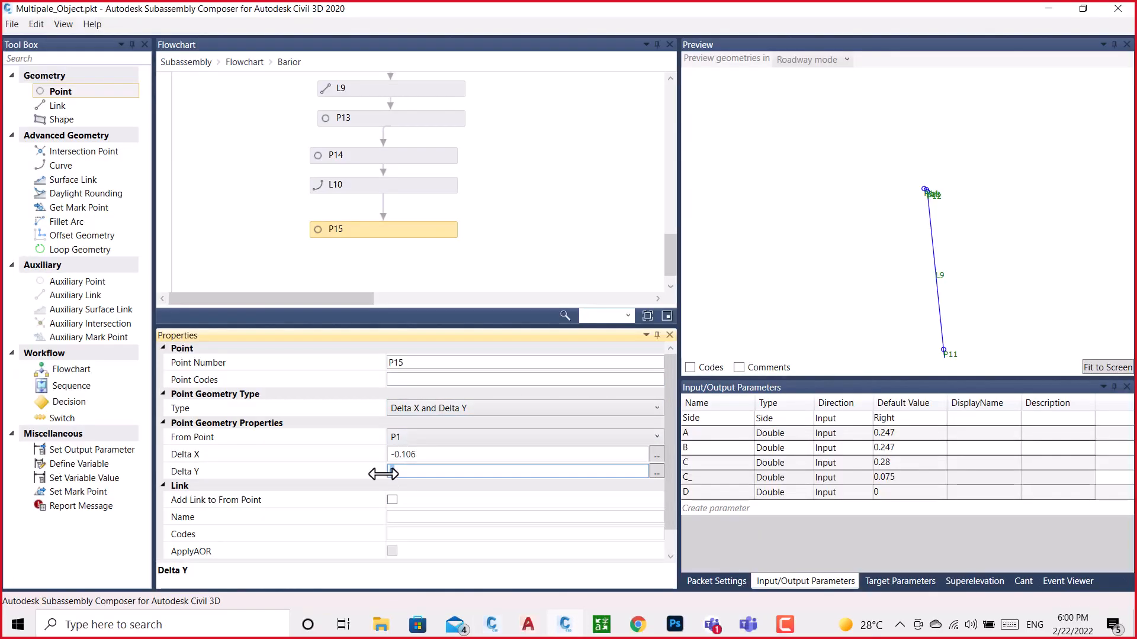
left_click(610, 157)
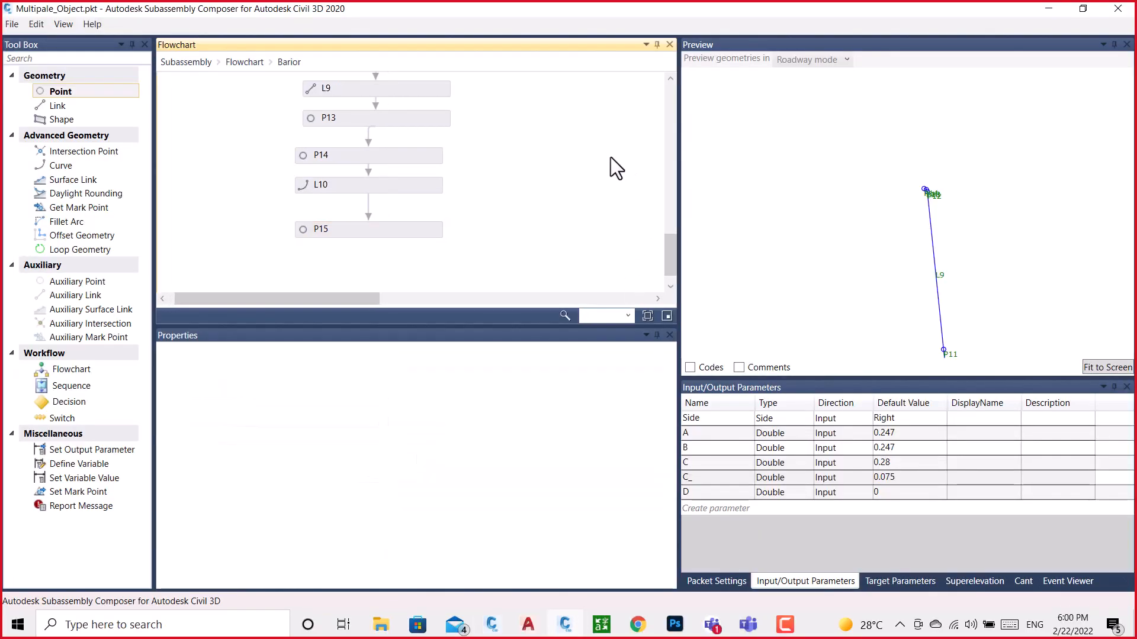
Add a link below P15 that runs from P14 to P15, and check the barrier's top edge in the preview
left_click_drag(113, 107, 380, 234)
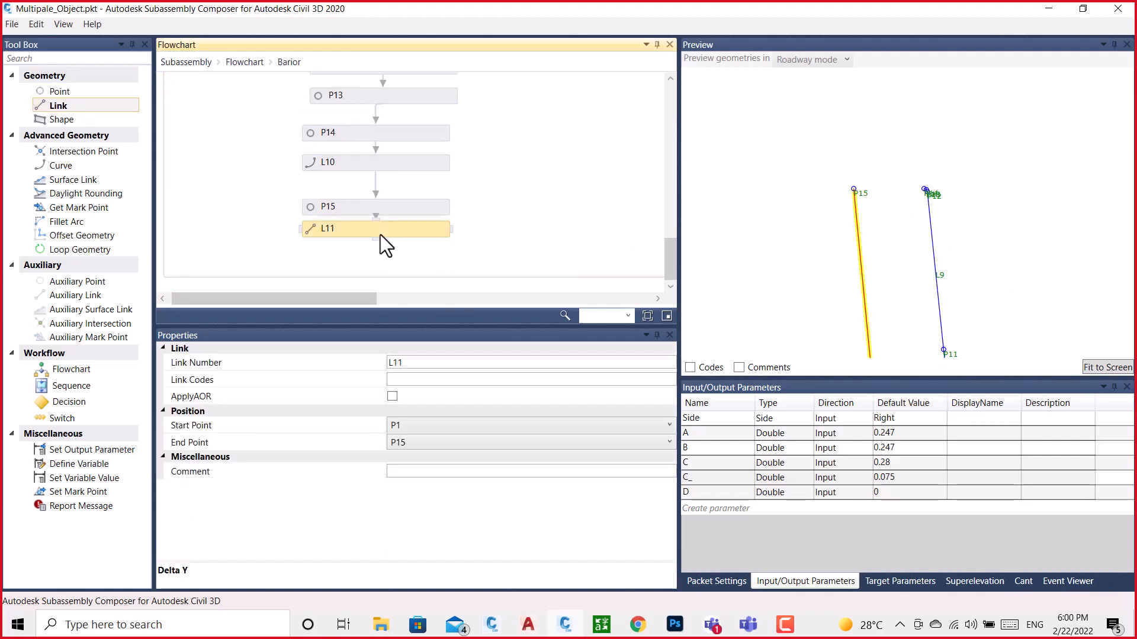
left_click(418, 425)
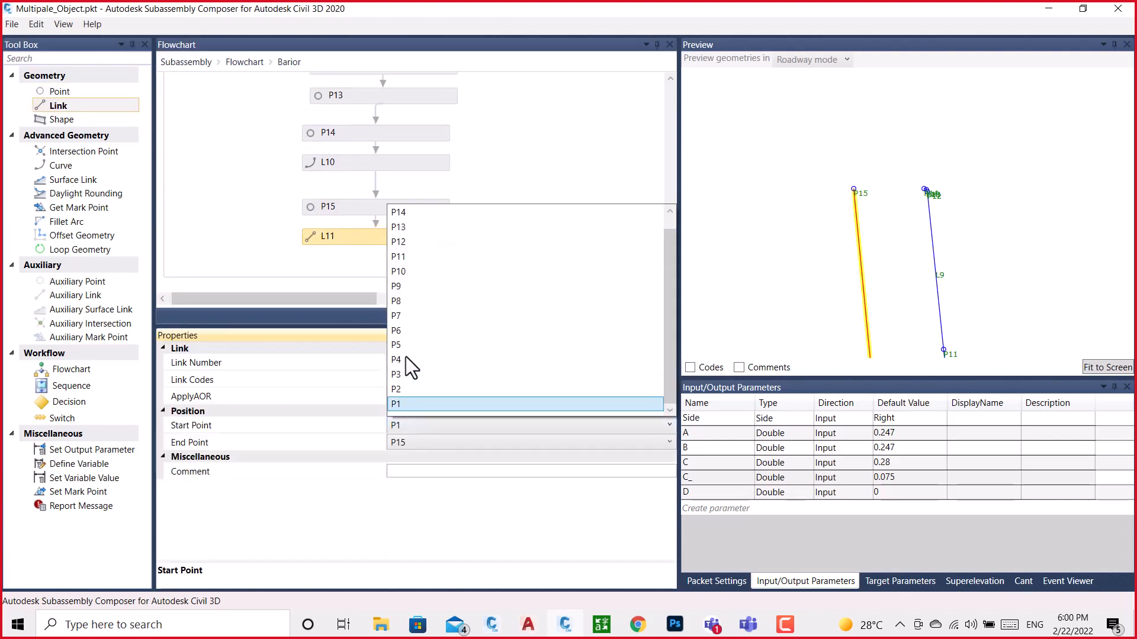
left_click(404, 215)
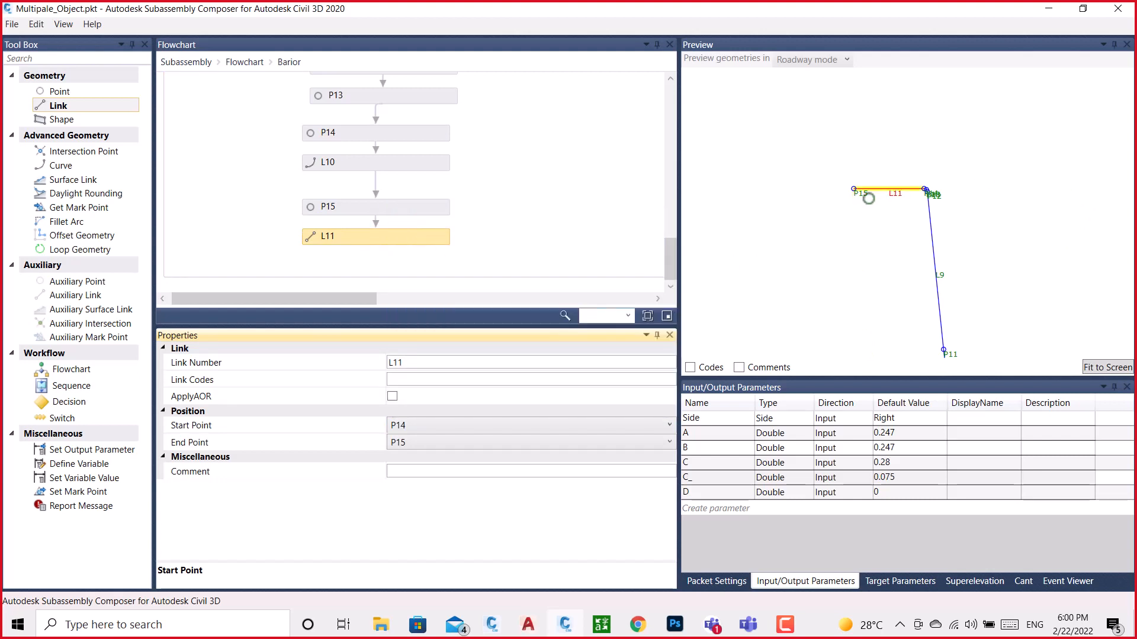
scroll(855, 196, "up", 2)
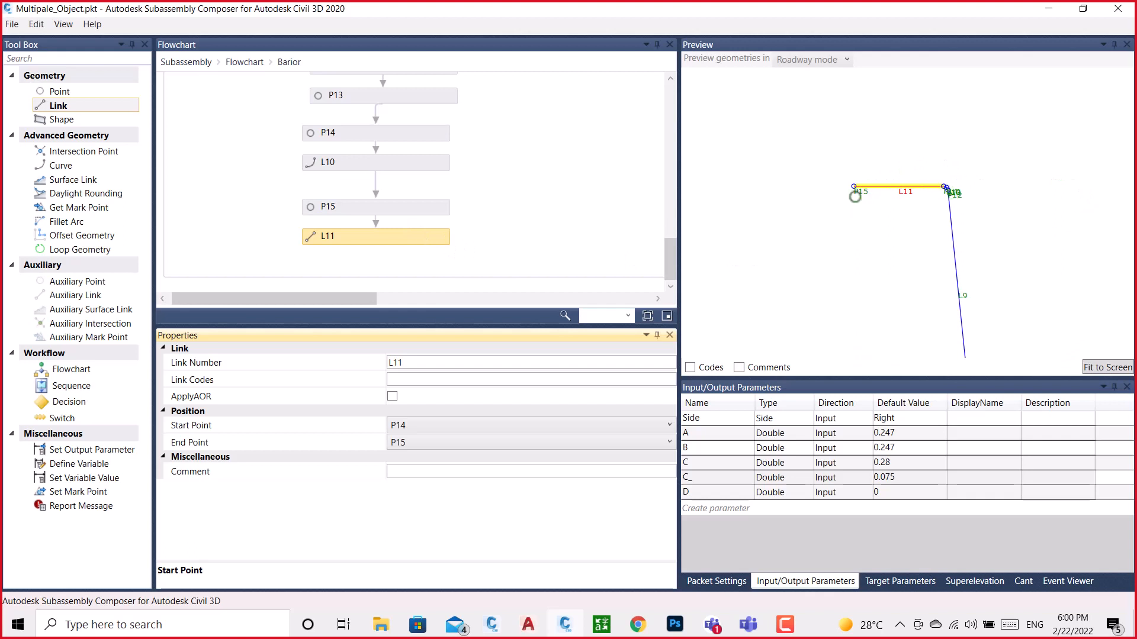
scroll(950, 190, "down", 2)
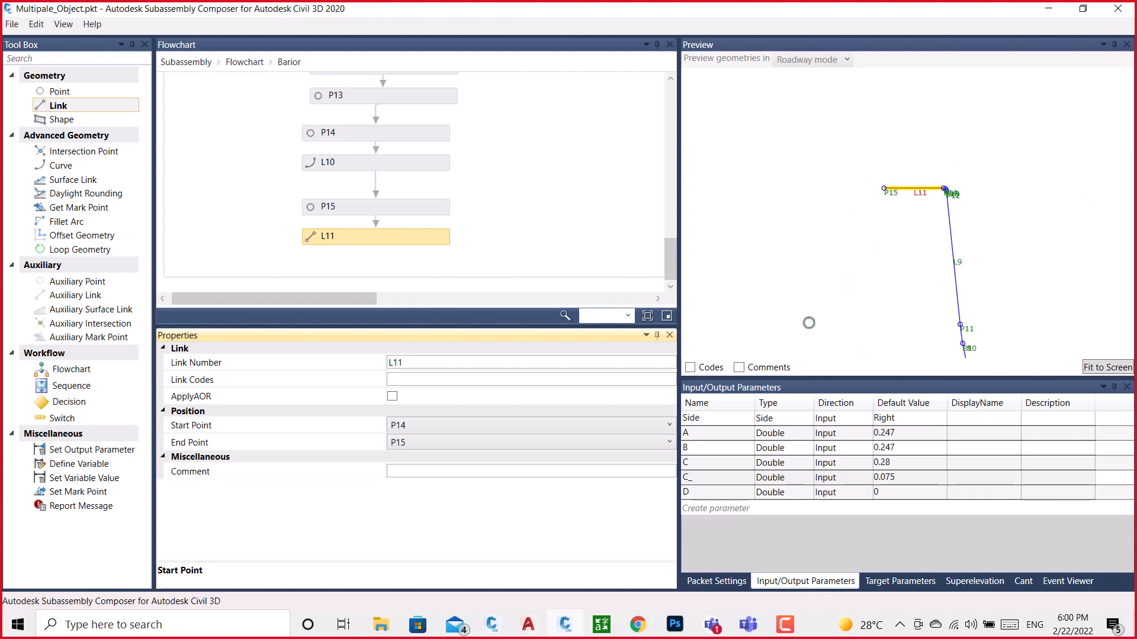
scroll(879, 194, "down", 3)
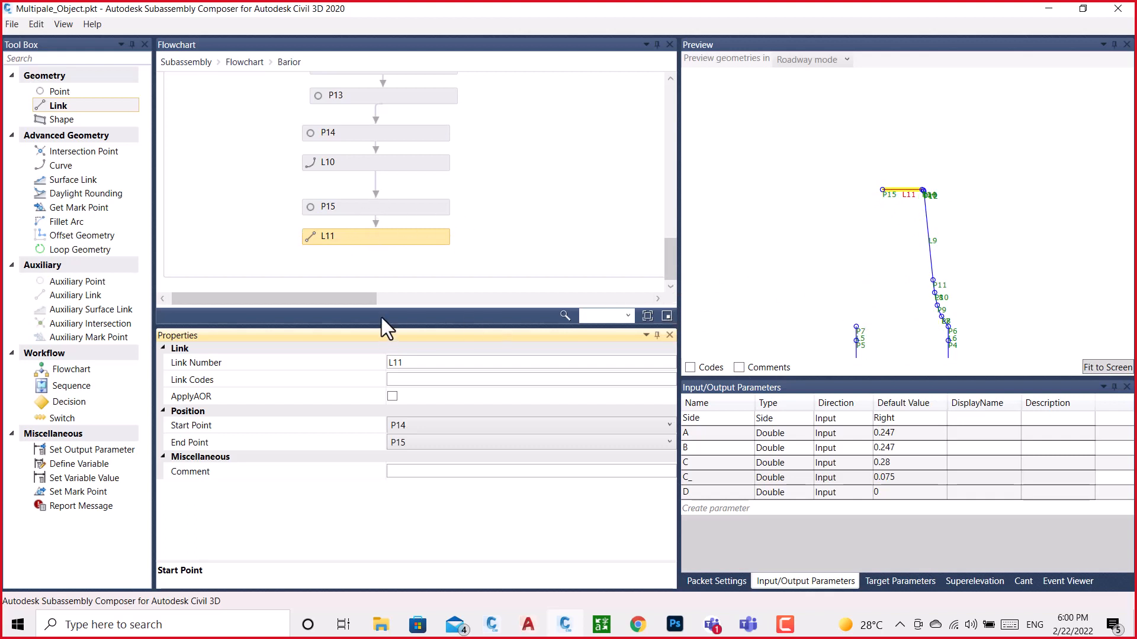
Add an auxiliary point below L11 in the flowchart and measure it from P1
left_click_drag(367, 299, 694, 341)
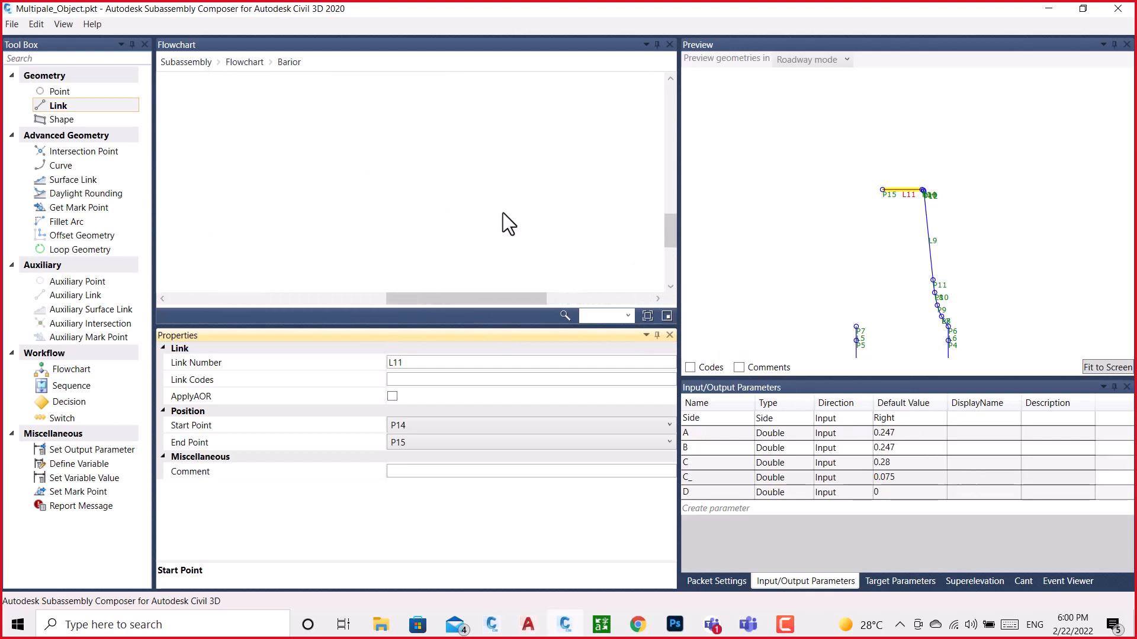
left_click_drag(473, 300, 270, 307)
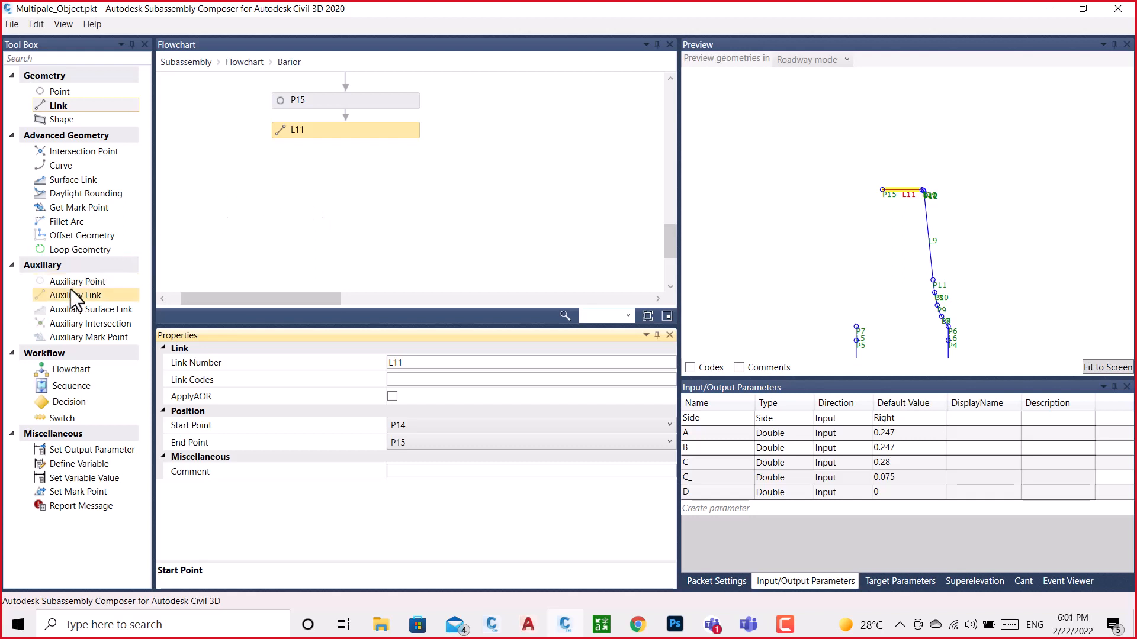
left_click_drag(75, 282, 350, 183)
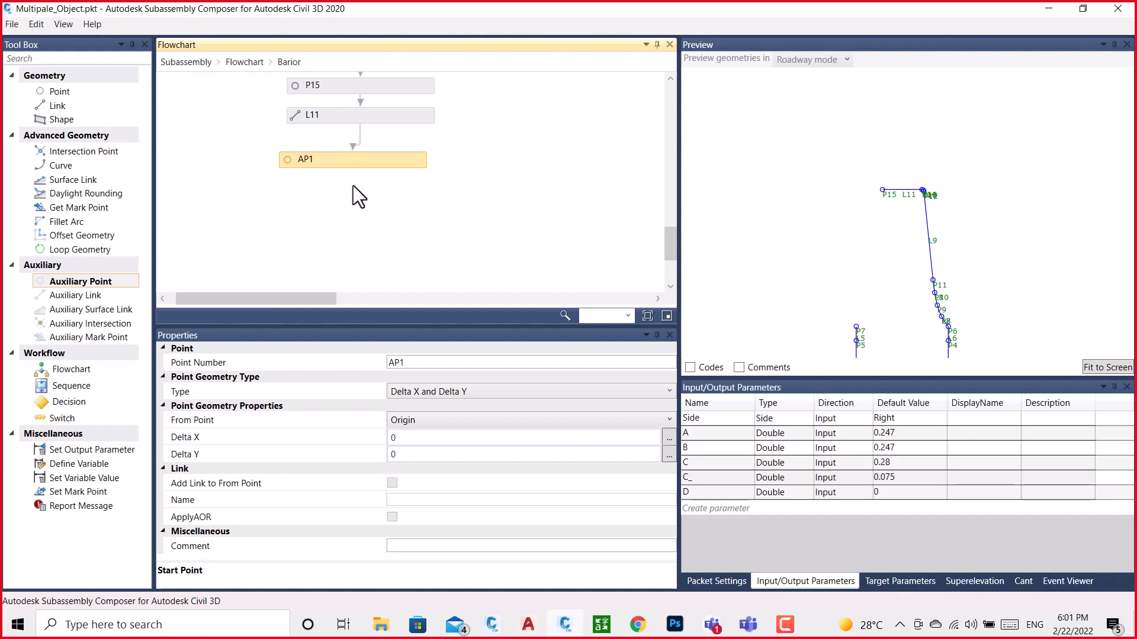
left_click(414, 421)
left_click(411, 385)
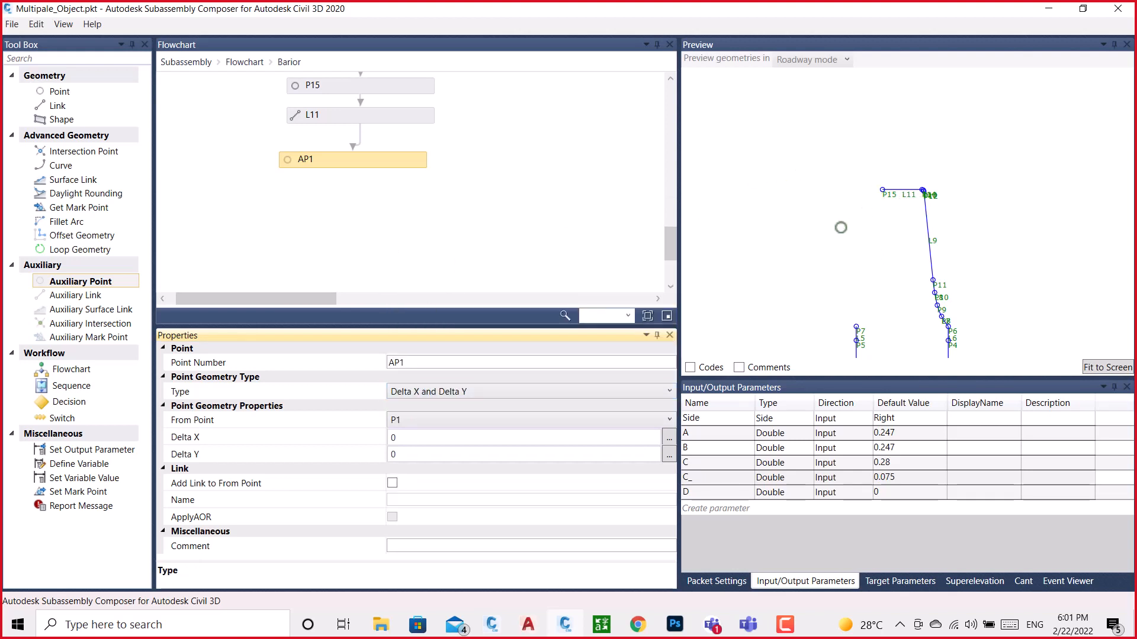
Copy the X position of the left corner arc's middle point from the BRAIOR drawing and set AP1's Delta X to -0.113
left_click(491, 623)
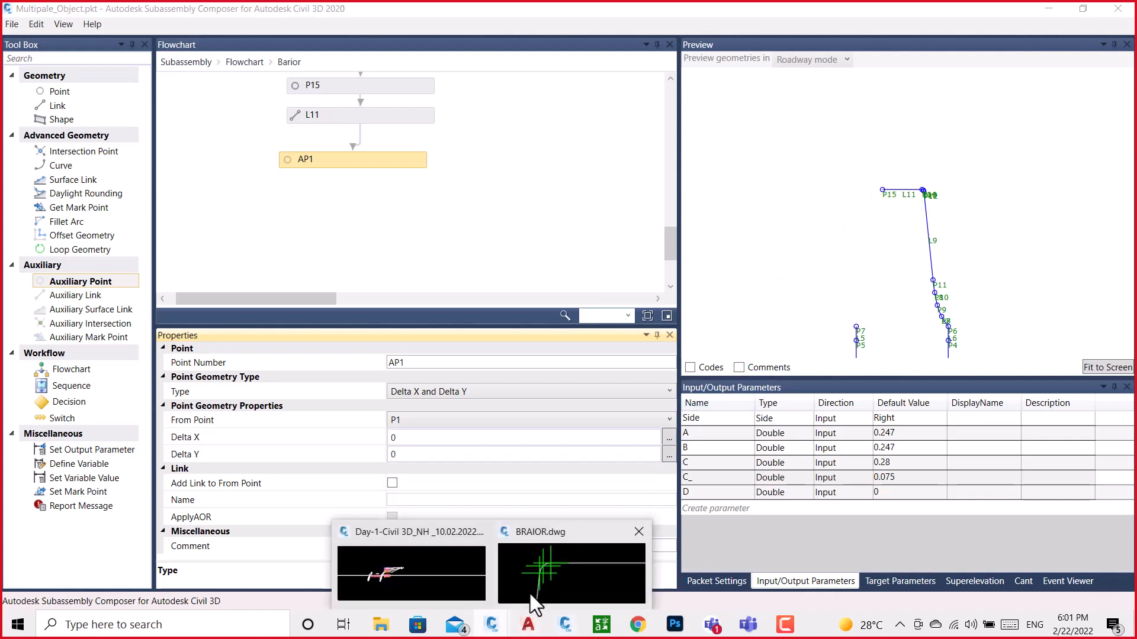
left_click(532, 596)
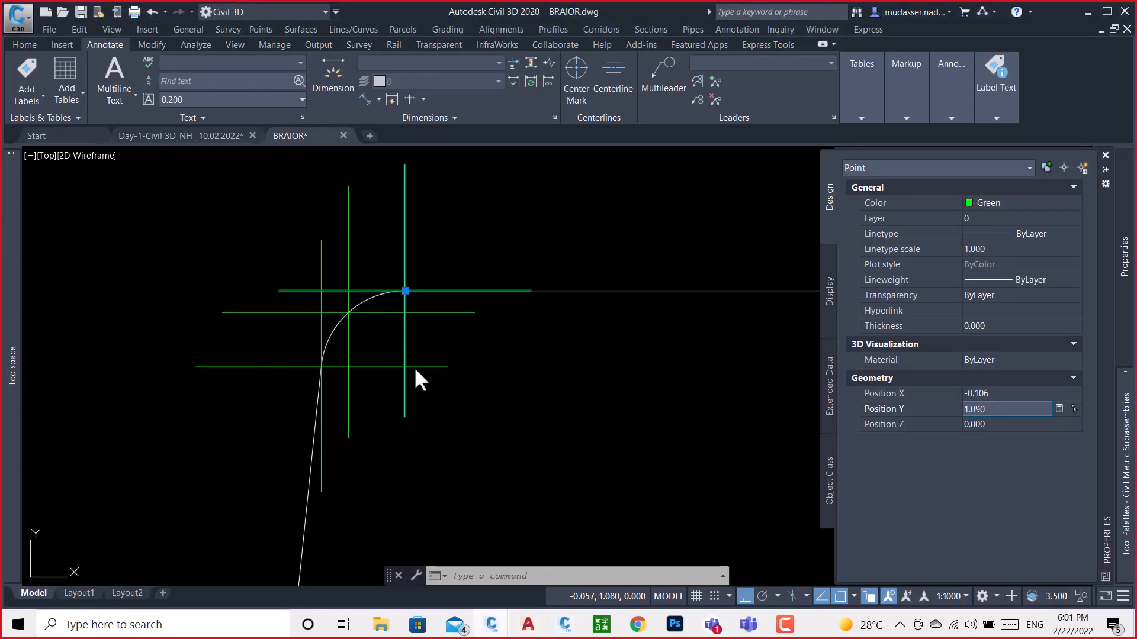
key("Escape")
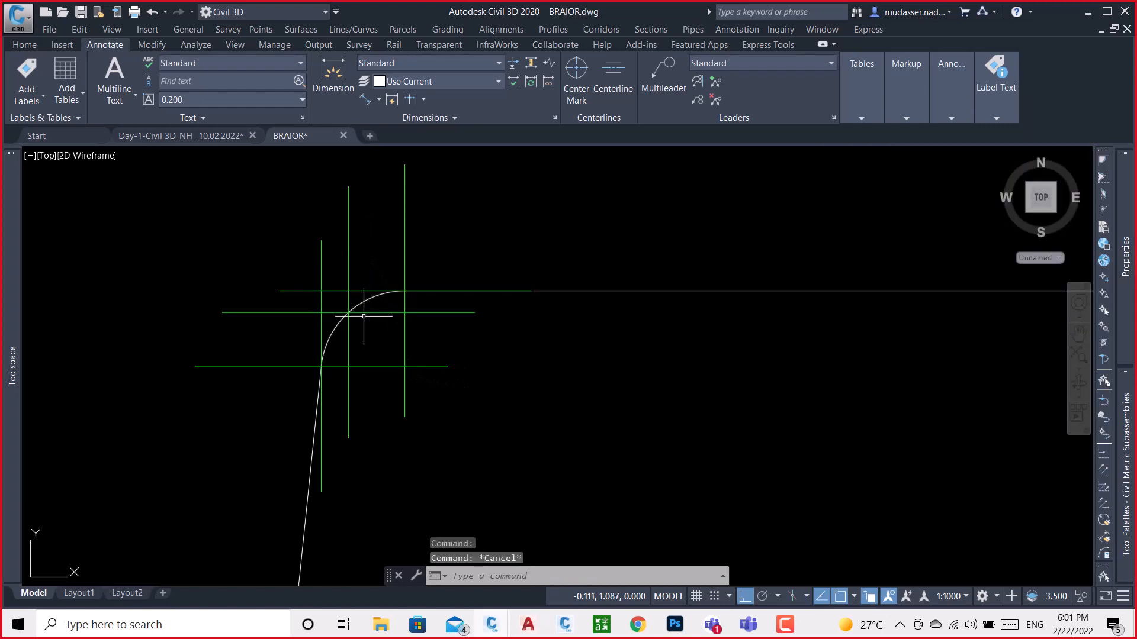
left_click(348, 312)
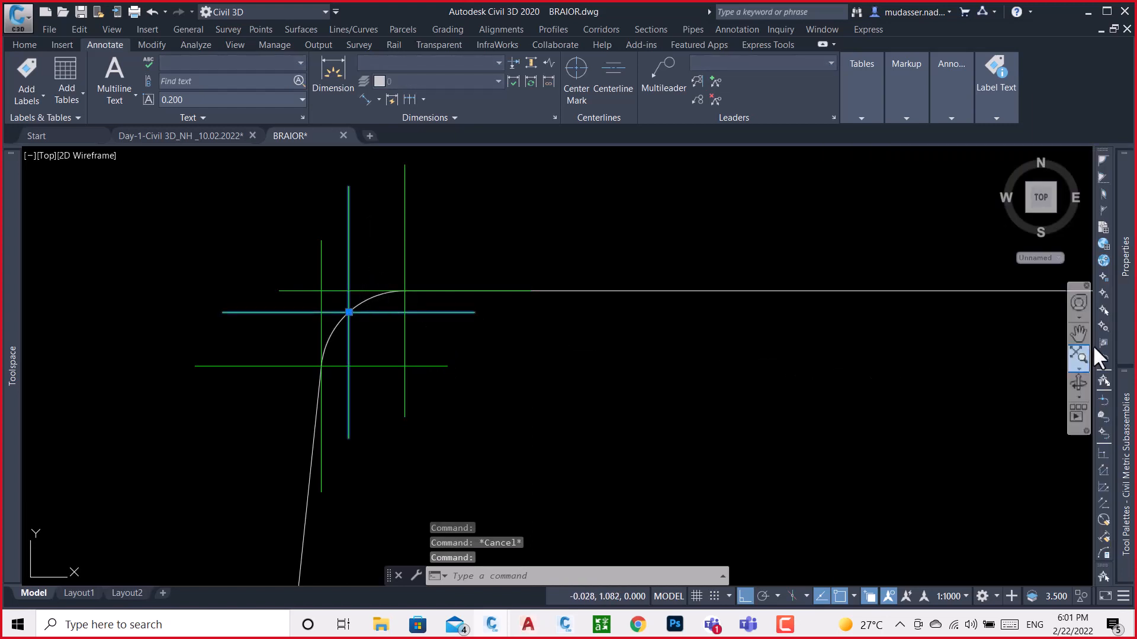
mouse_move(1116, 394)
left_click(998, 393)
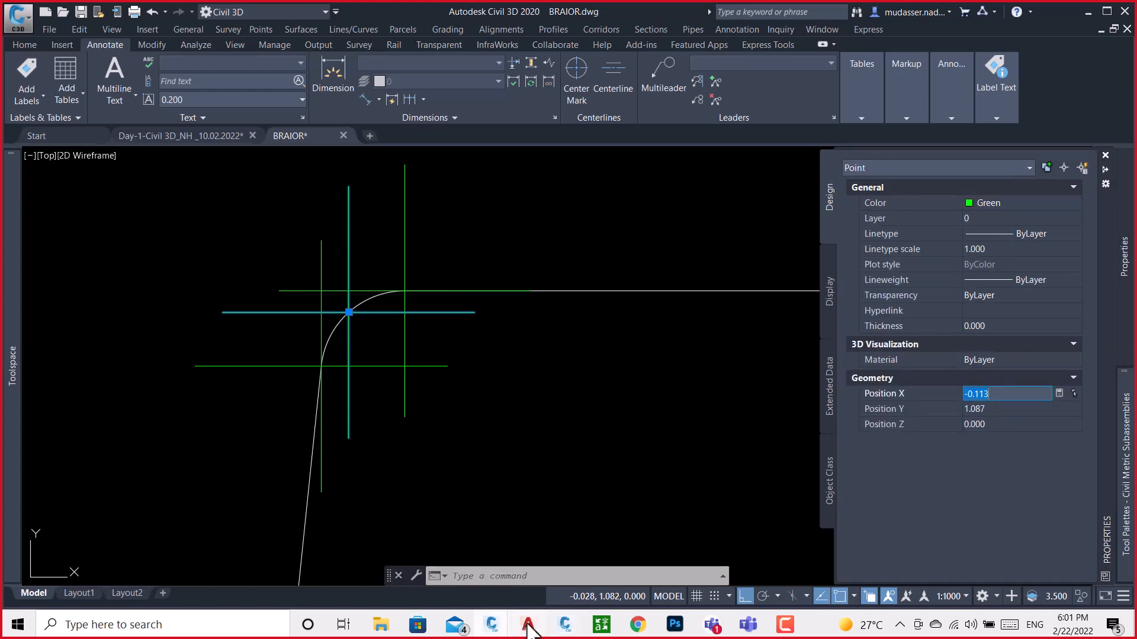
left_click(567, 631)
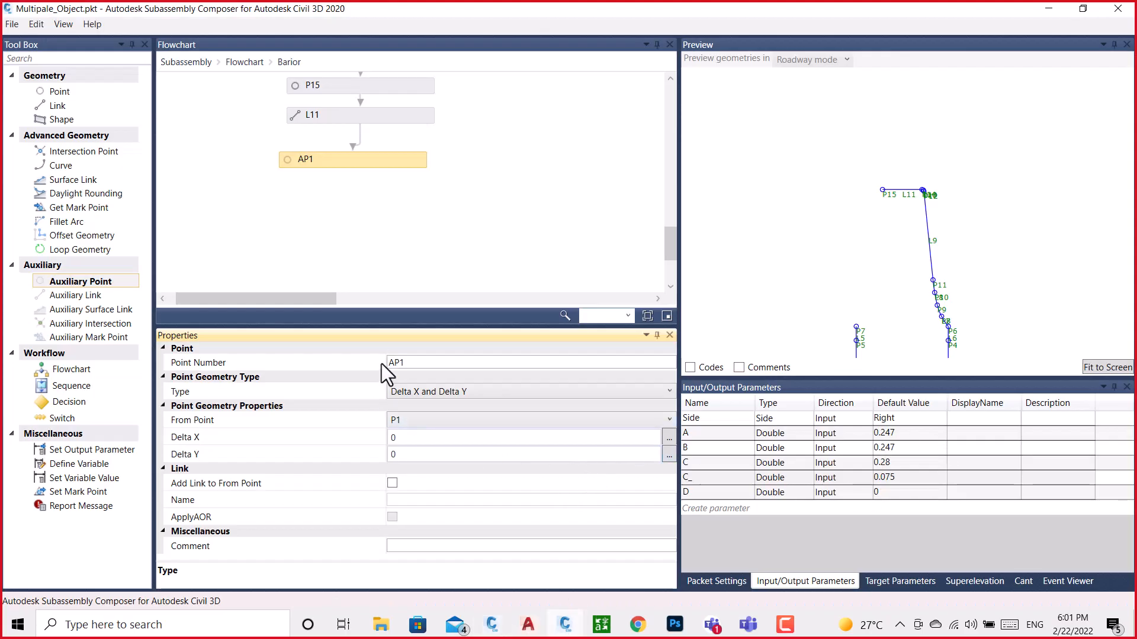
left_click(410, 438)
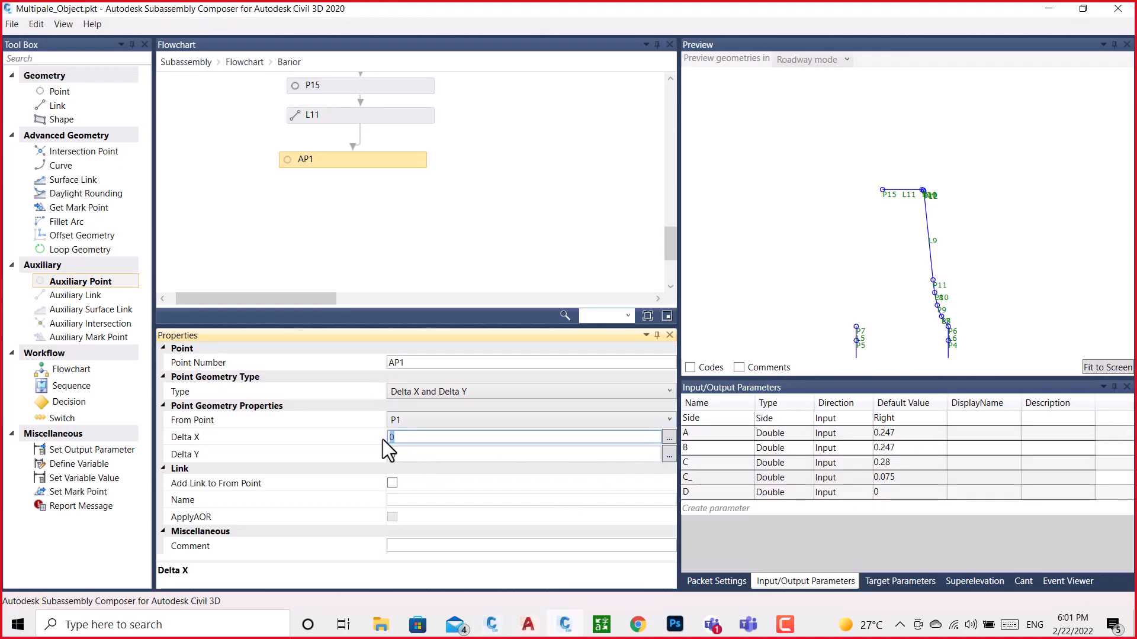
type("-0.113")
Copy the same arc point's Y position from the BRAIOR drawing, set AP1's Delta Y to 1.087, and align AP1 beneath L11
left_click(491, 626)
left_click(537, 586)
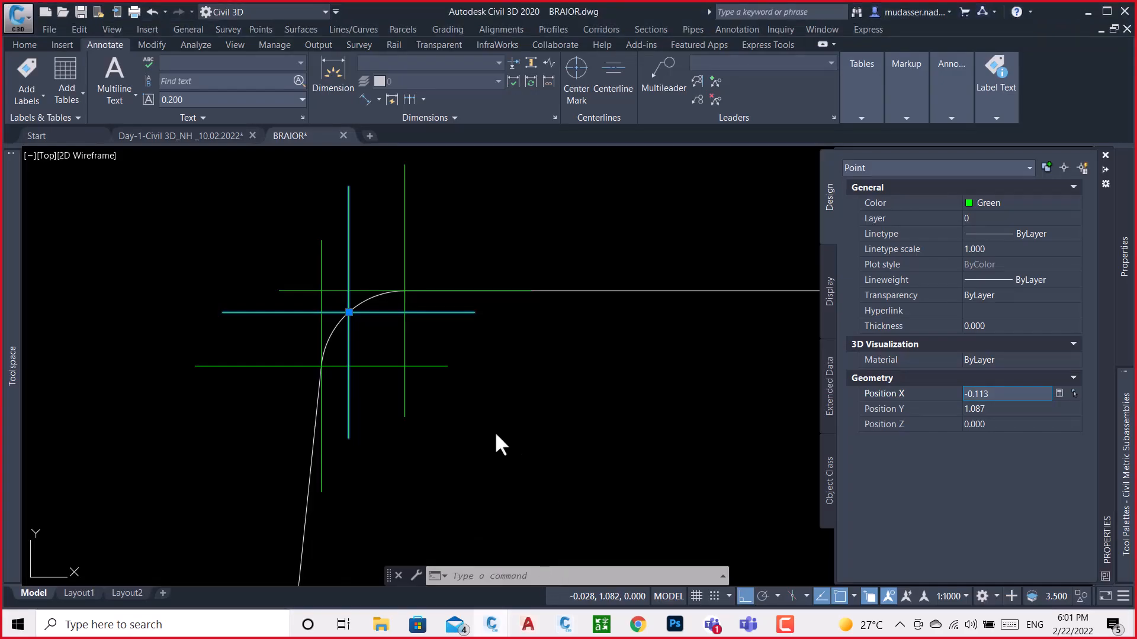
left_click(1016, 410)
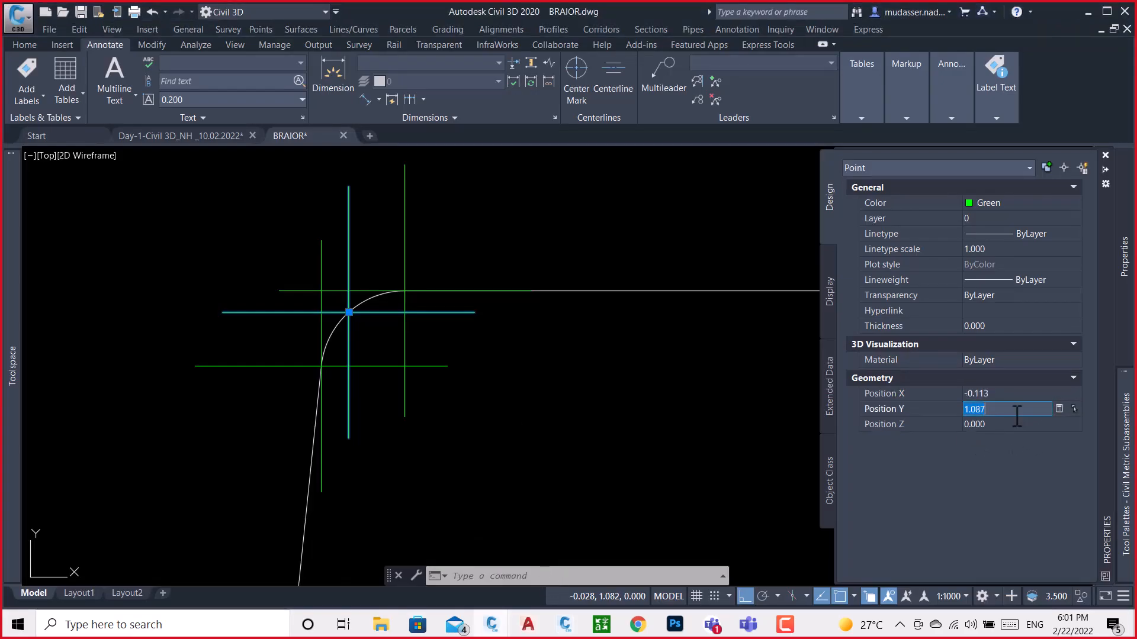
left_click(494, 600)
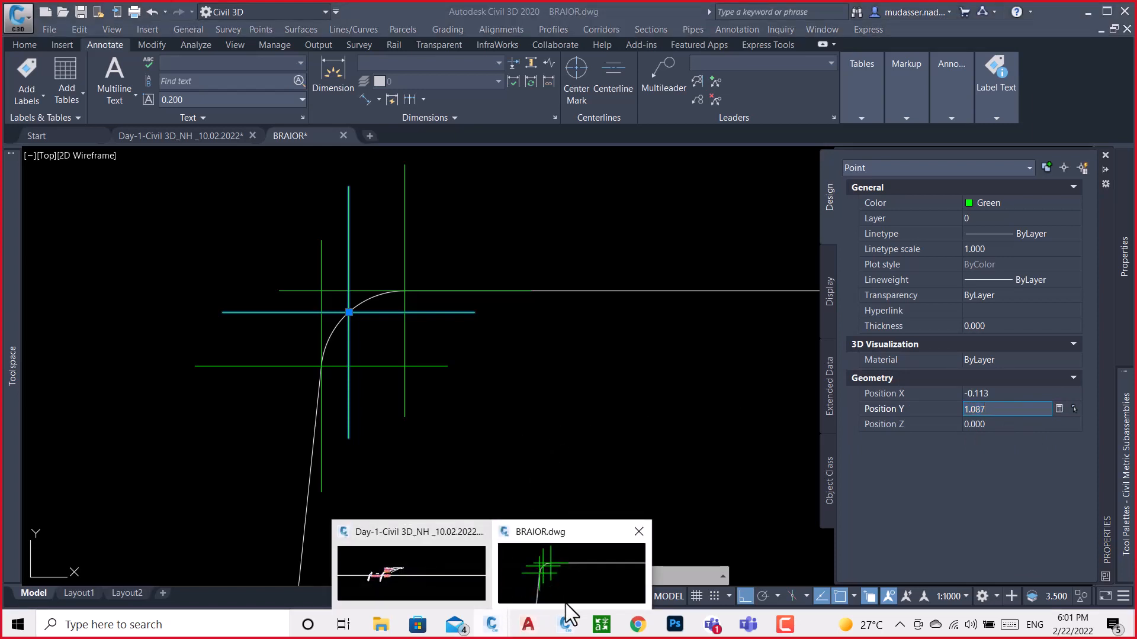
left_click(564, 623)
left_click(429, 455)
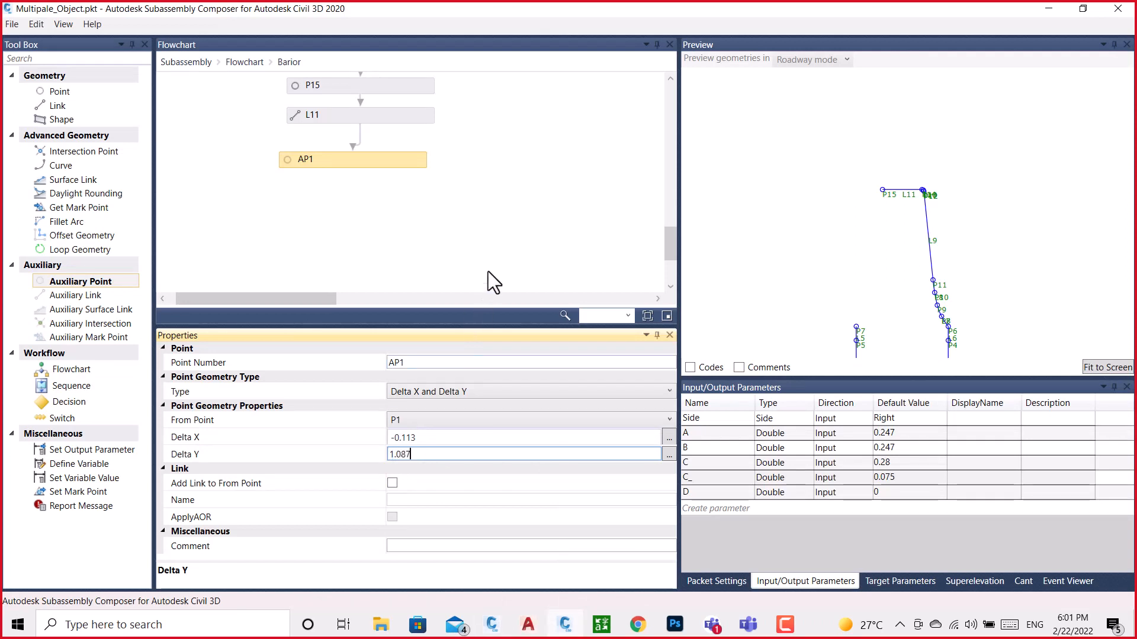
left_click(506, 220)
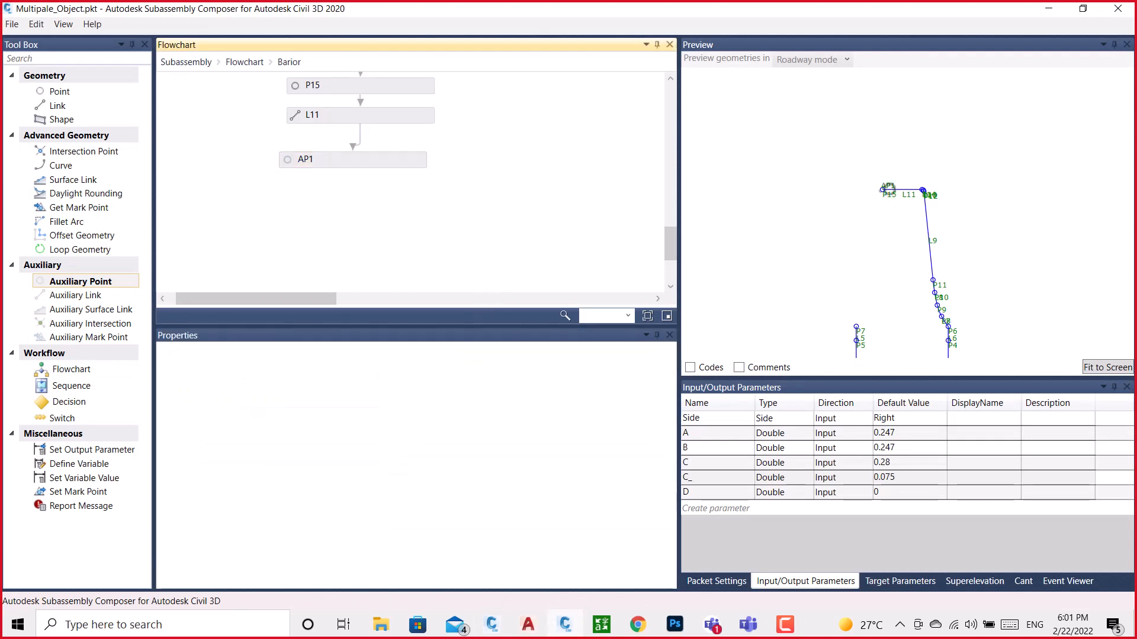
scroll(889, 189, "up", 5)
scroll(885, 192, "up", 5)
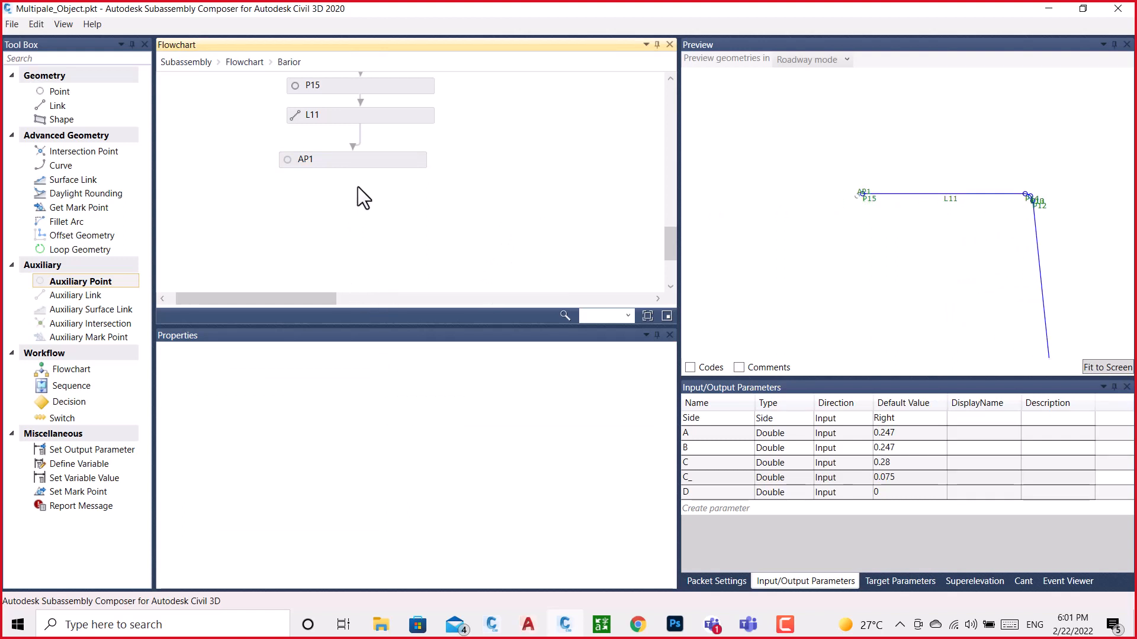
left_click_drag(374, 161, 374, 161)
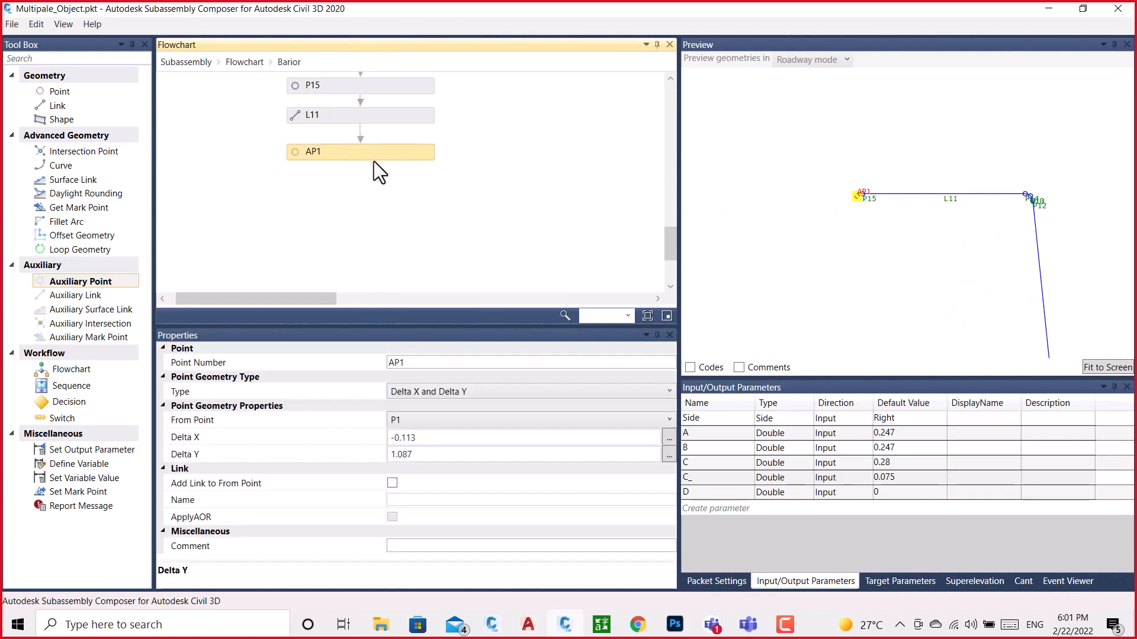
Switch to the BRAIOR drawing, copy the X position of the left corner arc's lower end point, and return to Subassembly Composer
mouse_move(495, 624)
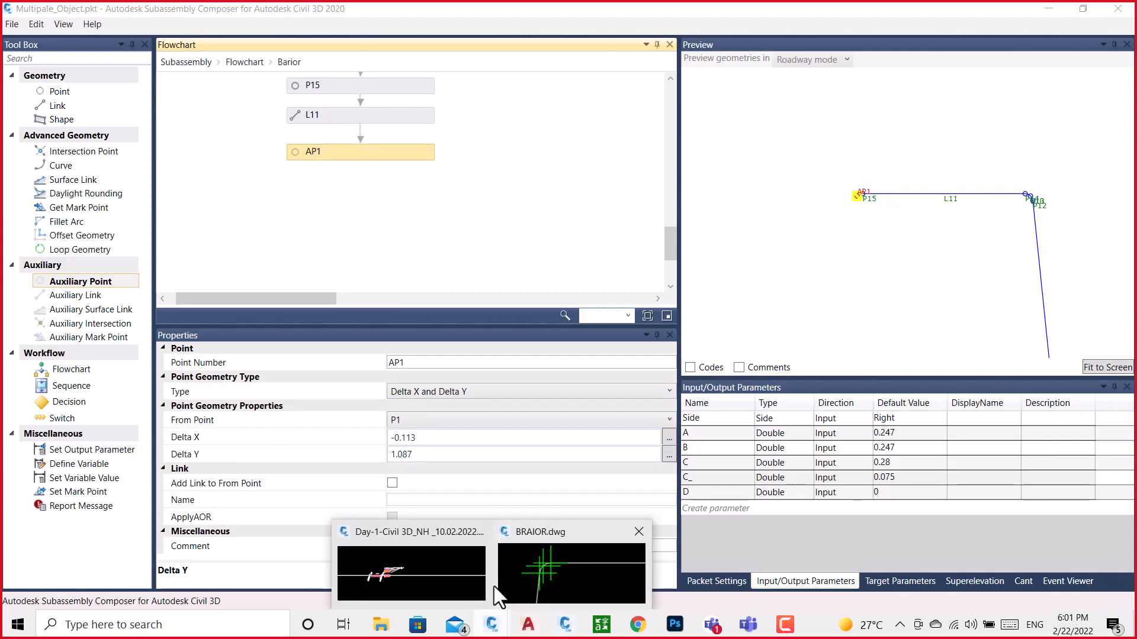
left_click(516, 574)
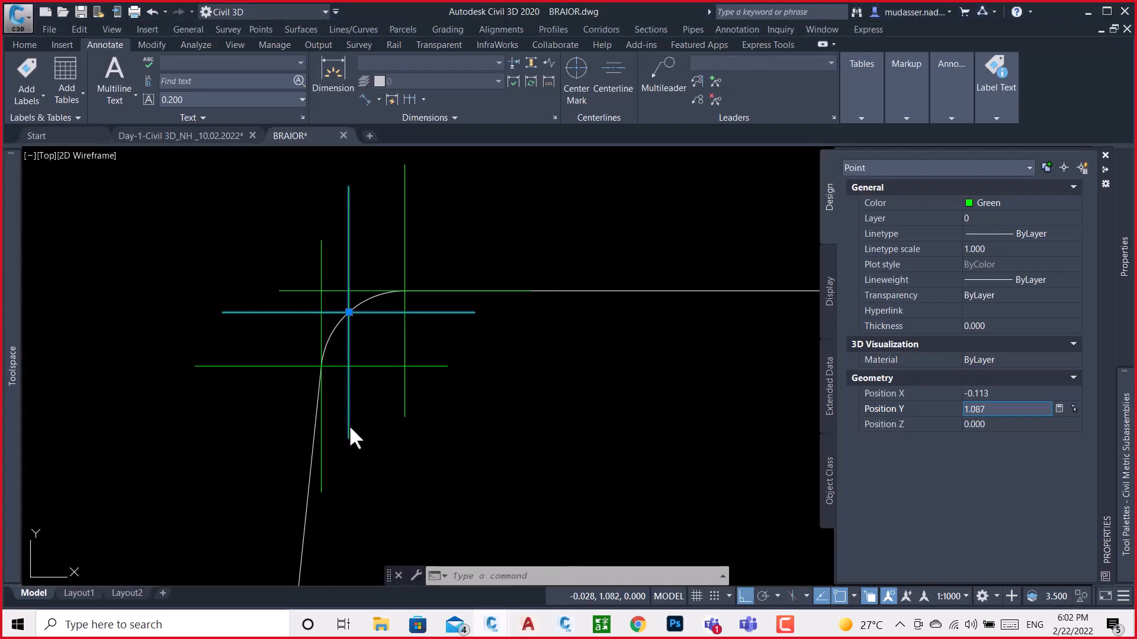
key("Escape")
left_click(380, 367)
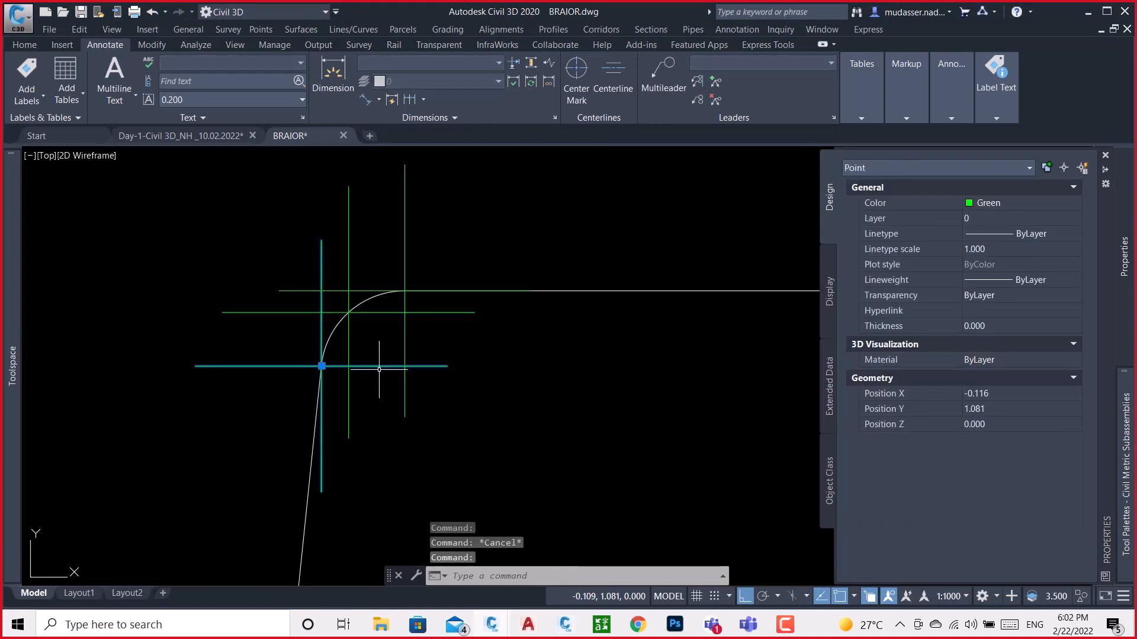
left_click(999, 395)
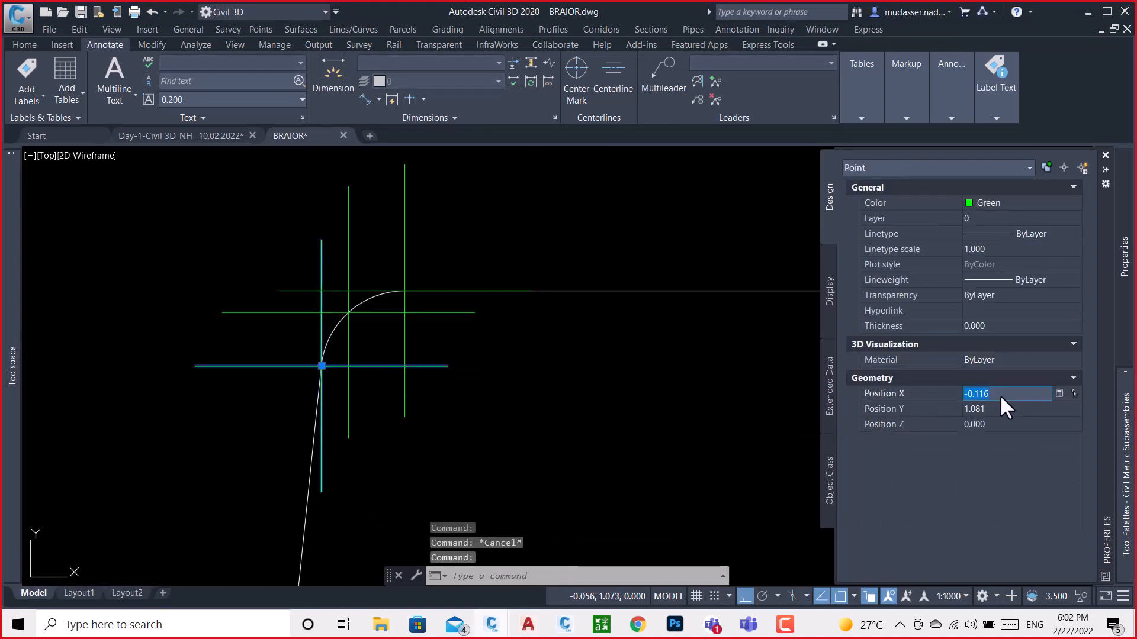
left_click(566, 625)
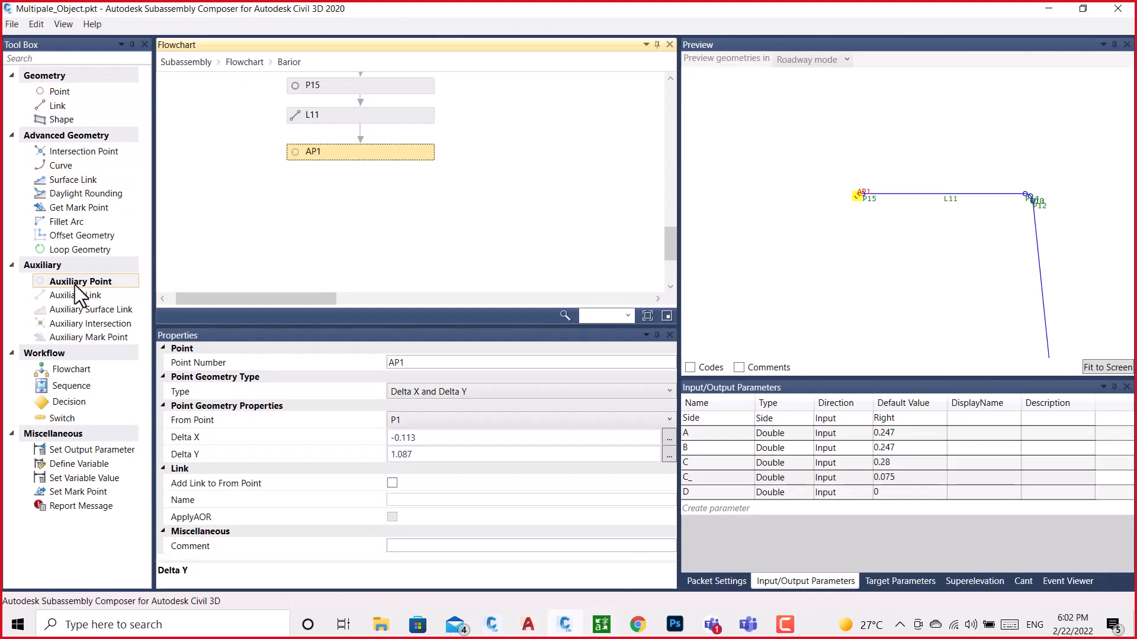
Add an auxiliary point below AP1 in the flowchart and measure it from P1
left_click_drag(76, 283, 356, 158)
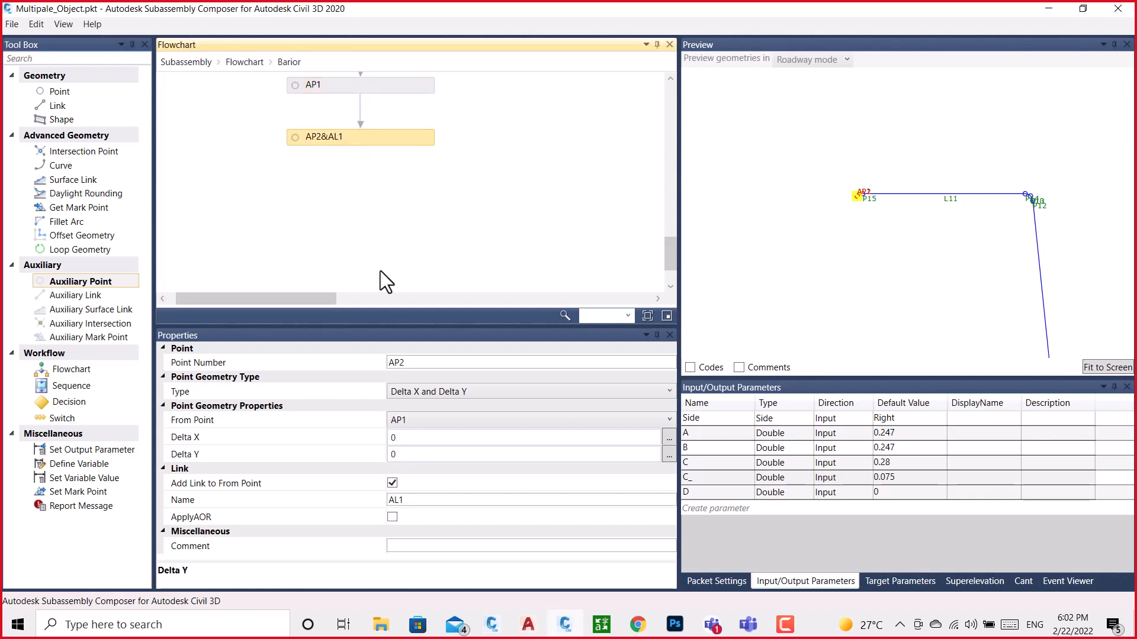
left_click(448, 392)
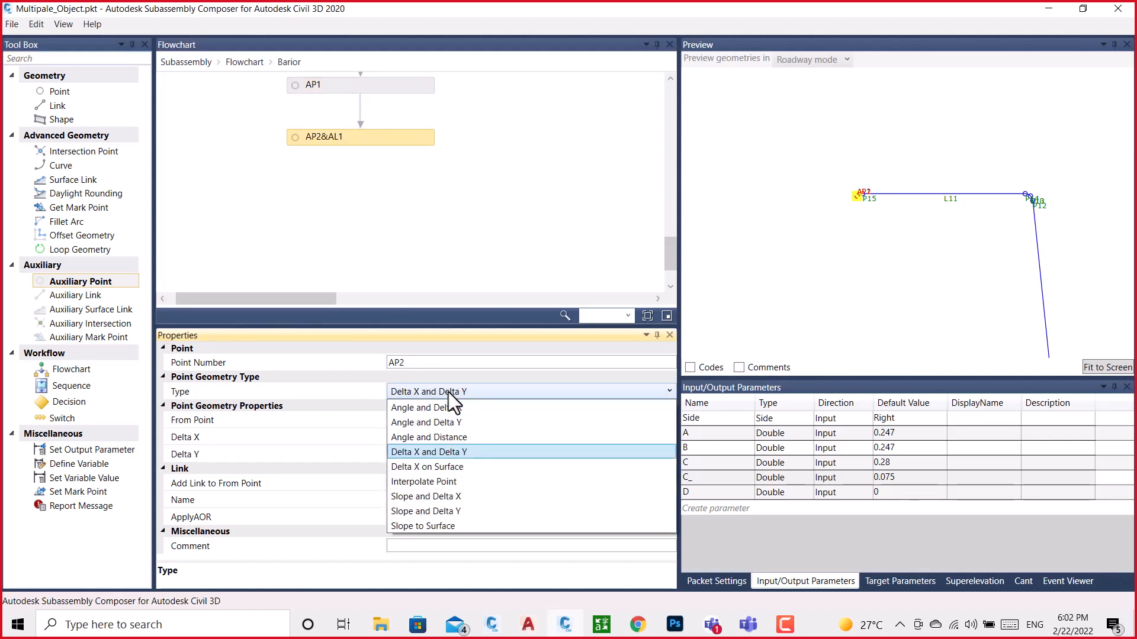
left_click(449, 391)
left_click(429, 418)
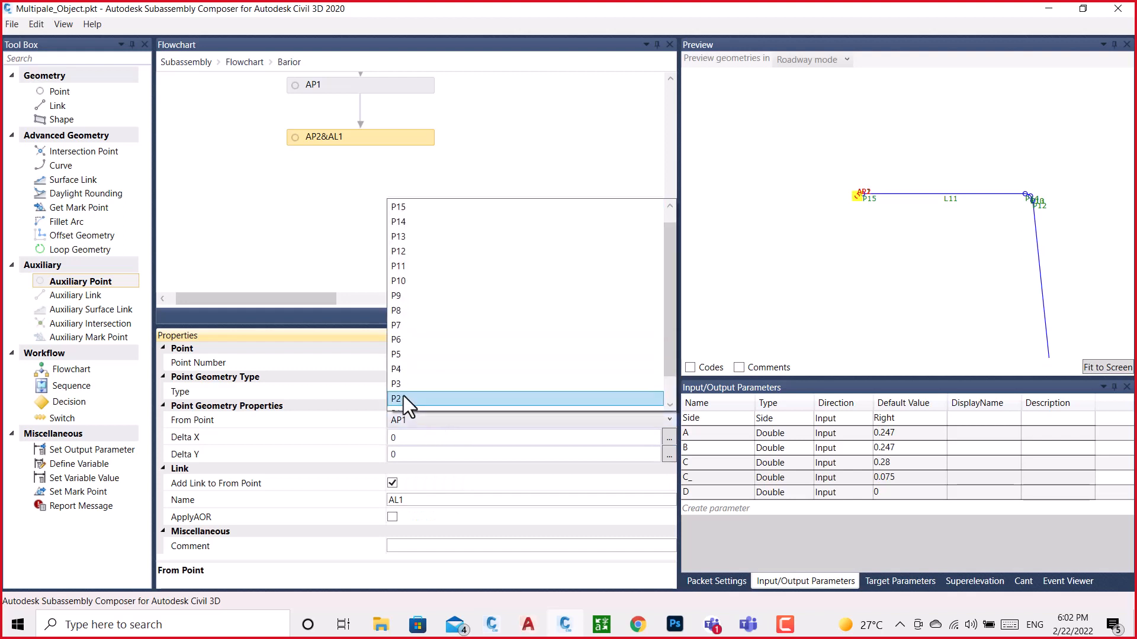
scroll(404, 395, "down", 1)
left_click(403, 386)
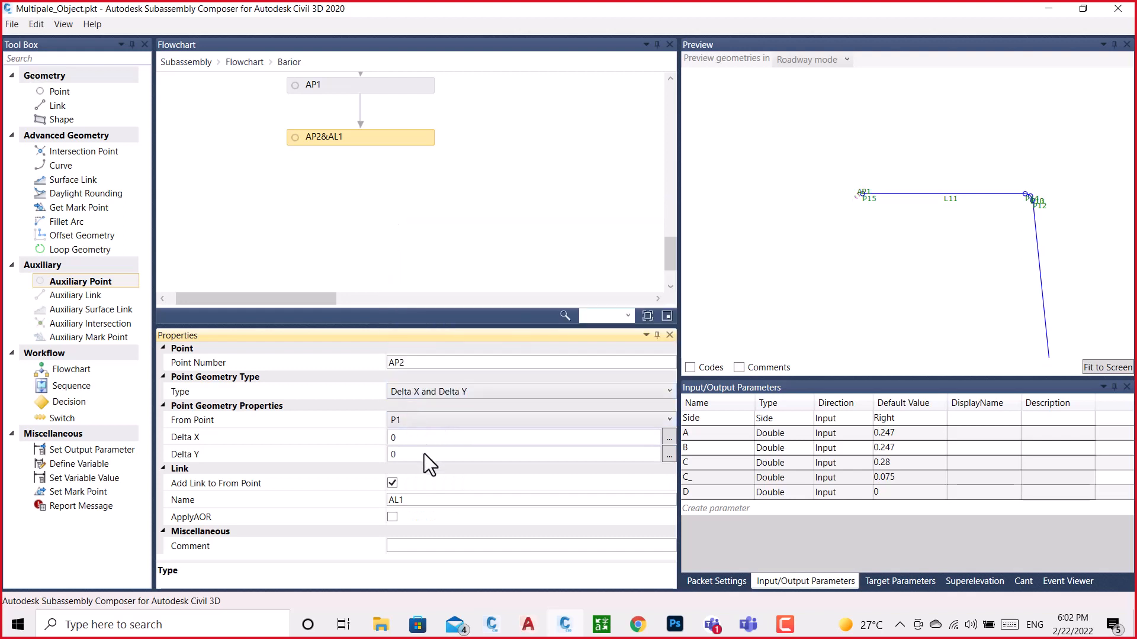
Set AP2's Delta X to -0.116 and turn off its link to the from point
left_click(418, 437)
left_click_drag(418, 437, 369, 428)
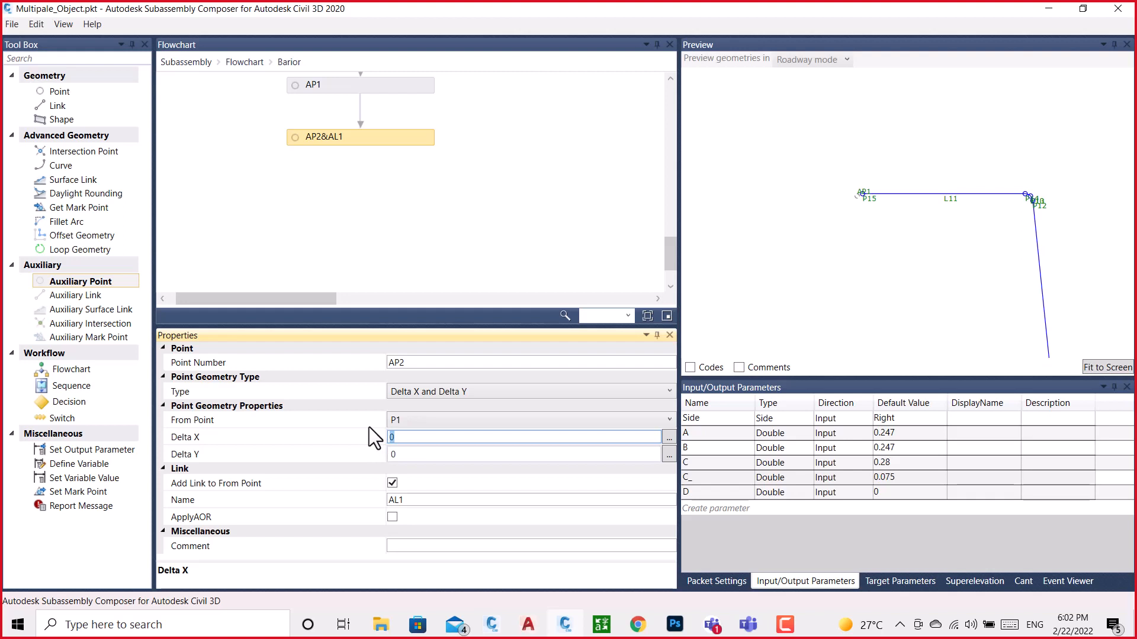
type("-0.116")
left_click(393, 485)
scroll(353, 166, "up", 1)
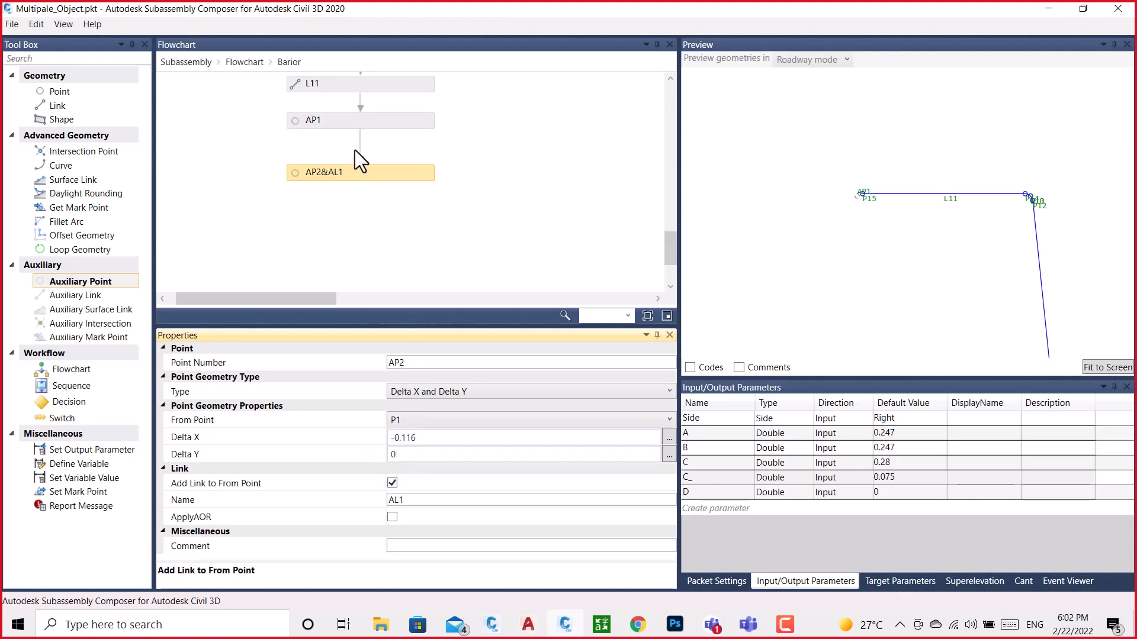
left_click(367, 120)
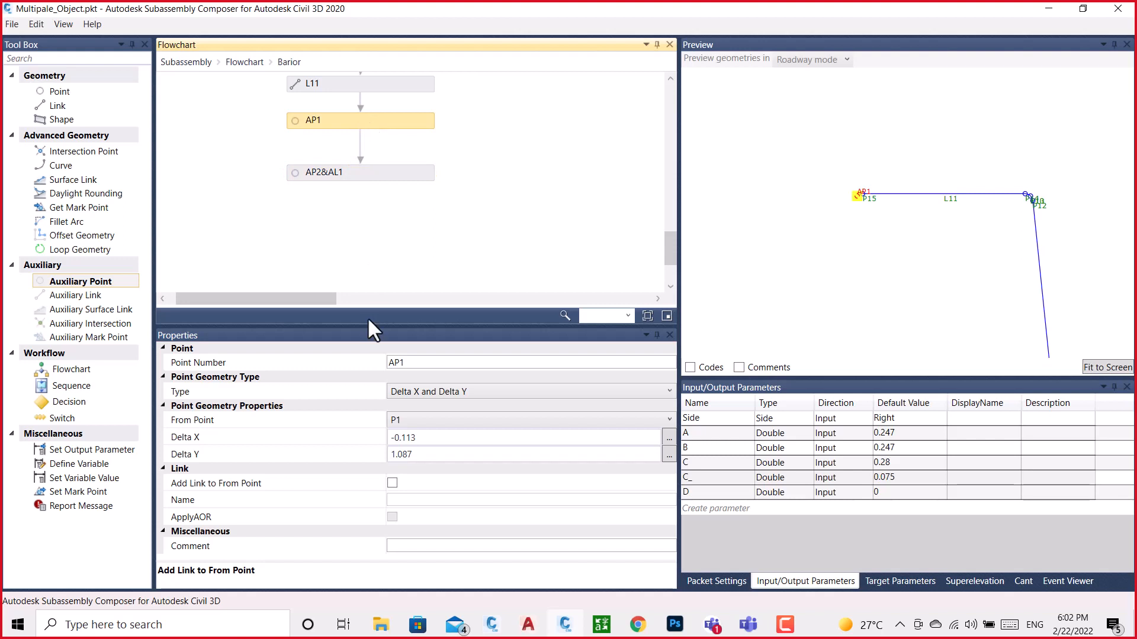
left_click(353, 172)
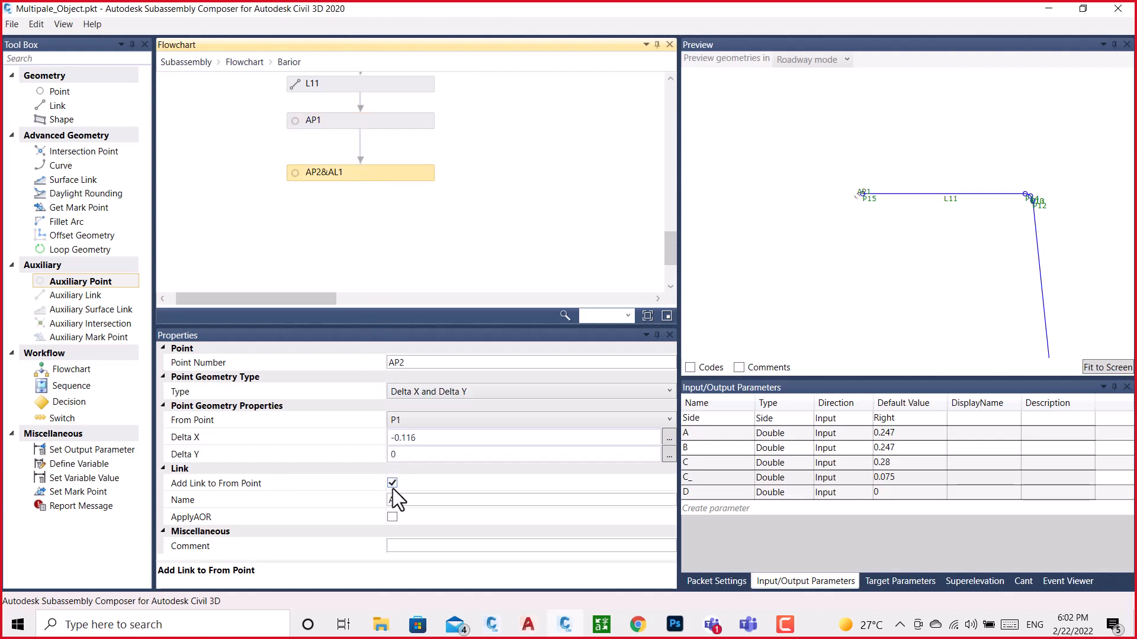
left_click(394, 486)
Copy the arc's lower end point Y position from the BRAIOR drawing and set AP2's Delta Y to 1.081
left_click(407, 453)
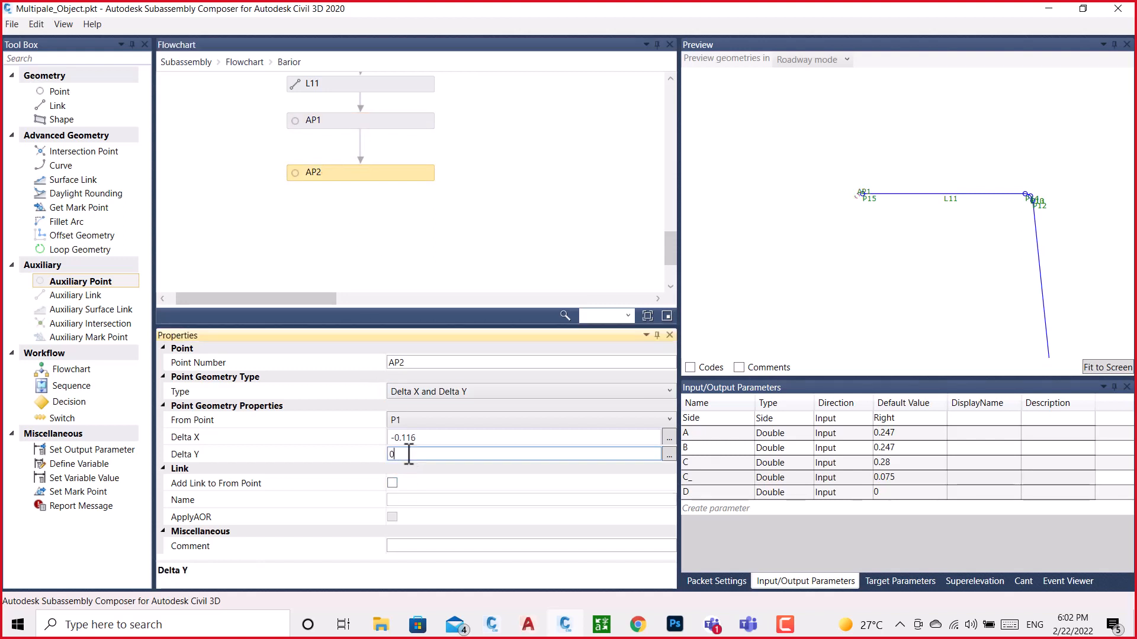
mouse_move(490, 625)
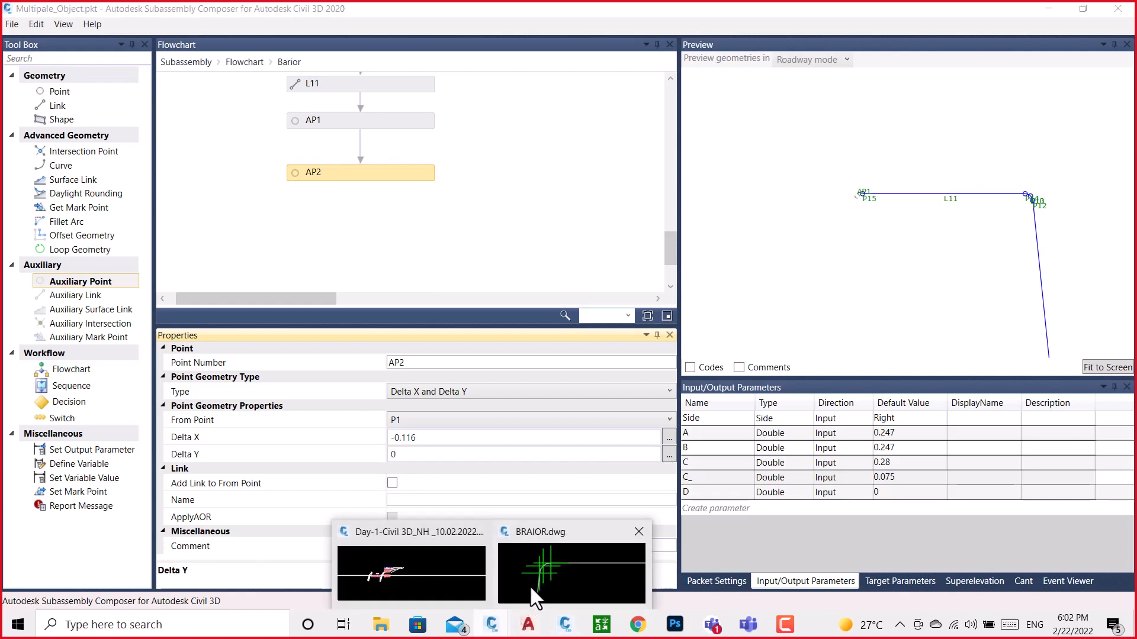
left_click(529, 586)
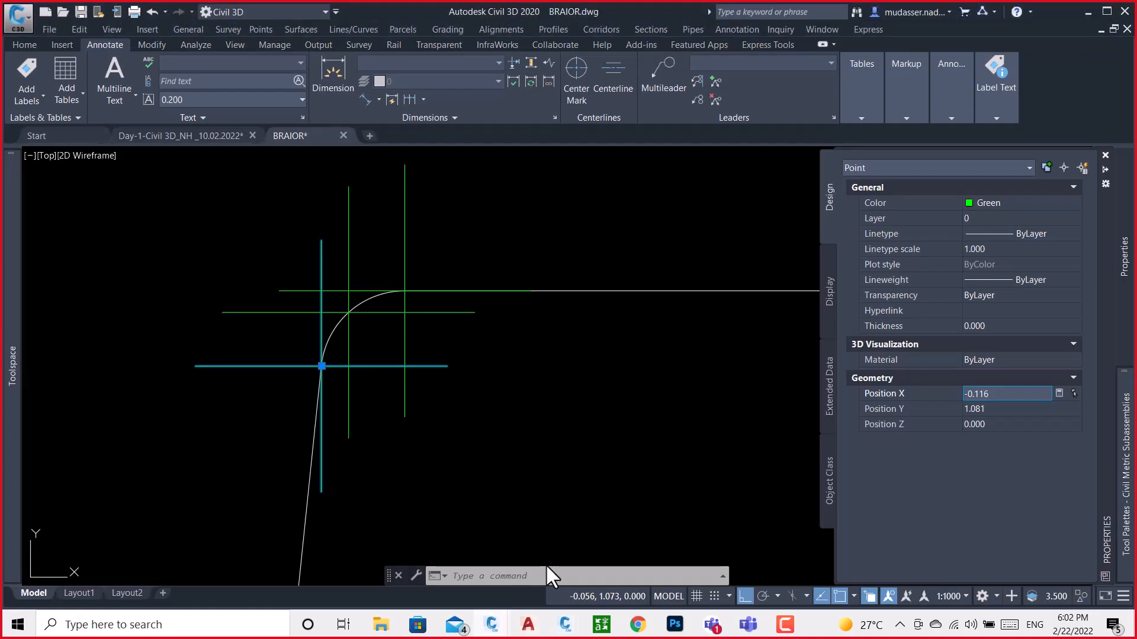
left_click(1018, 408)
key("ctrl+c")
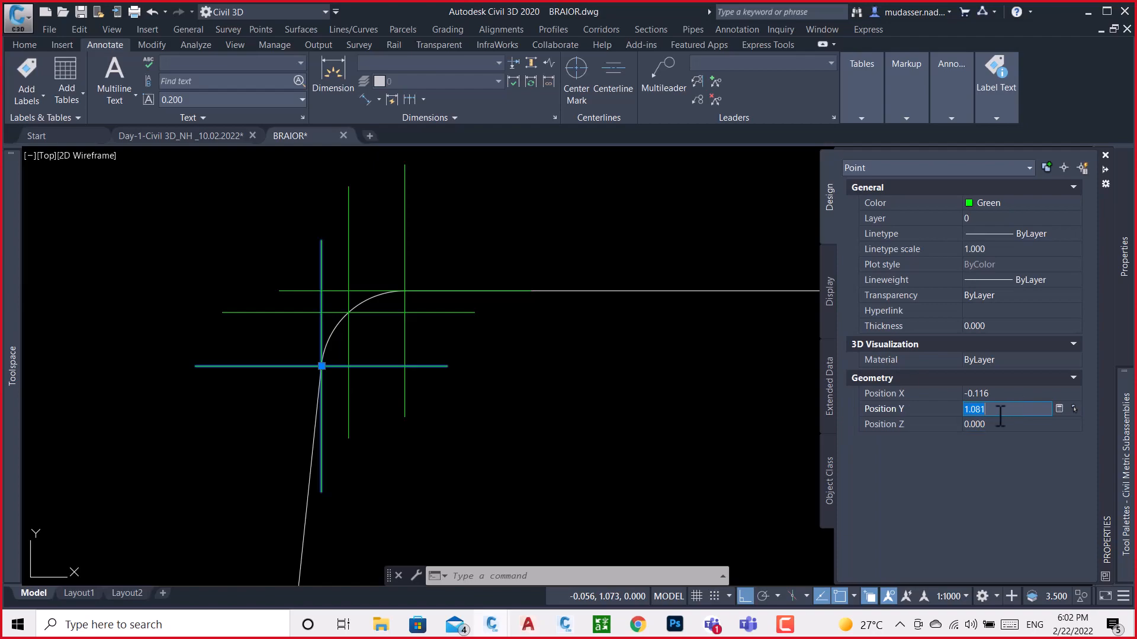
left_click(564, 625)
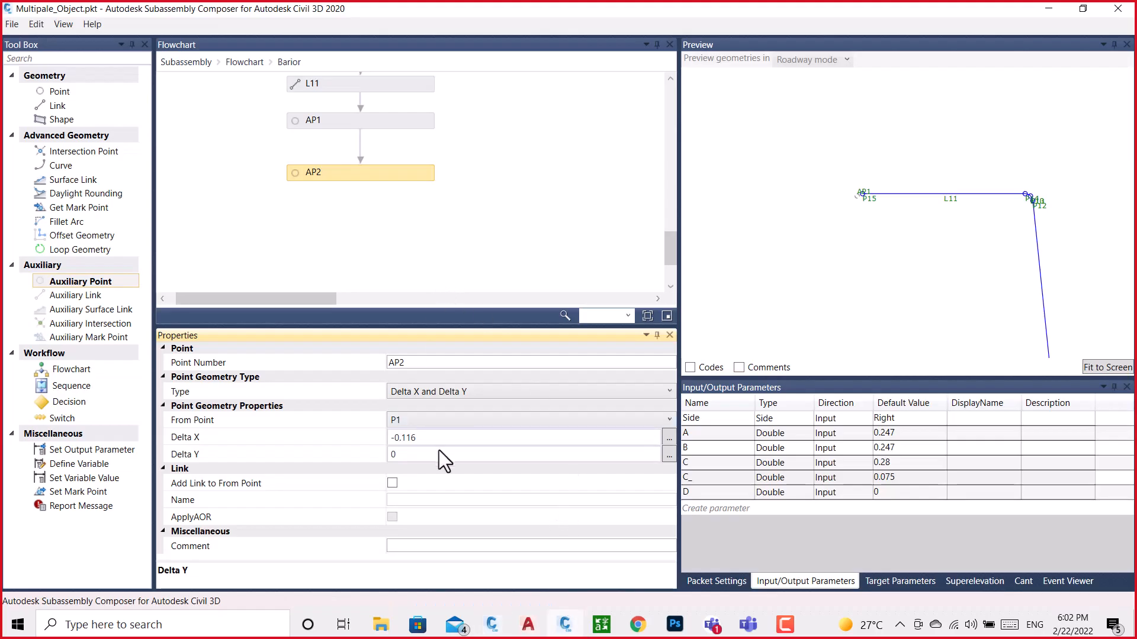
left_click(411, 455)
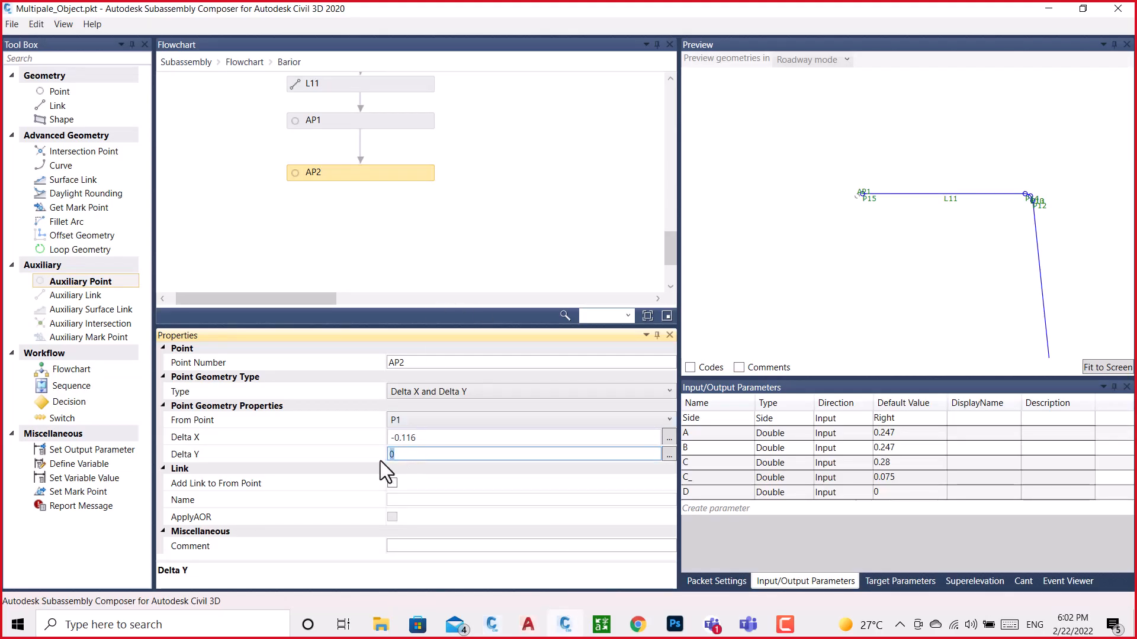
key("ctrl+v")
left_click(495, 237)
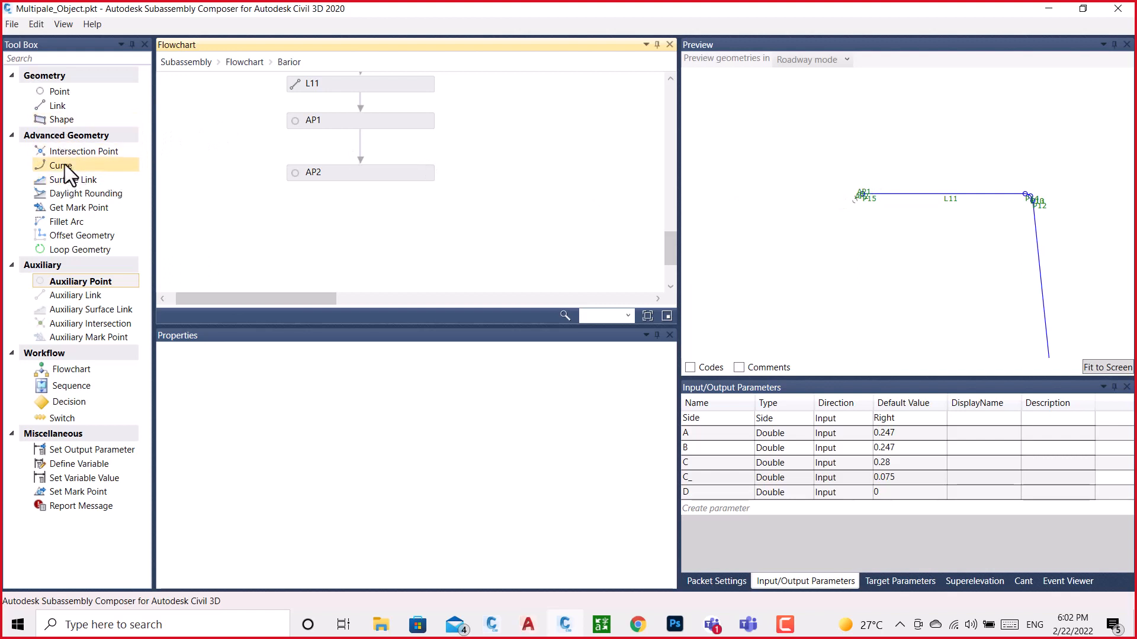
Add a curve element below AP2 in the flowchart and examine the left top corner points in the preview
left_click_drag(65, 164, 374, 223)
left_click_drag(375, 222, 375, 223)
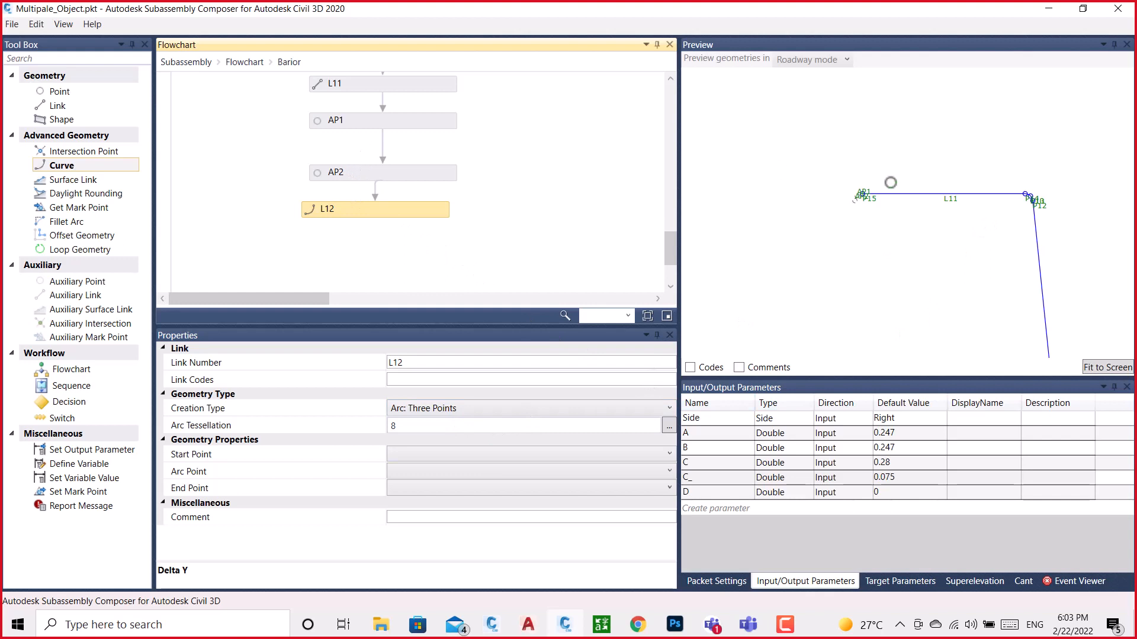
scroll(870, 202, "up", 3)
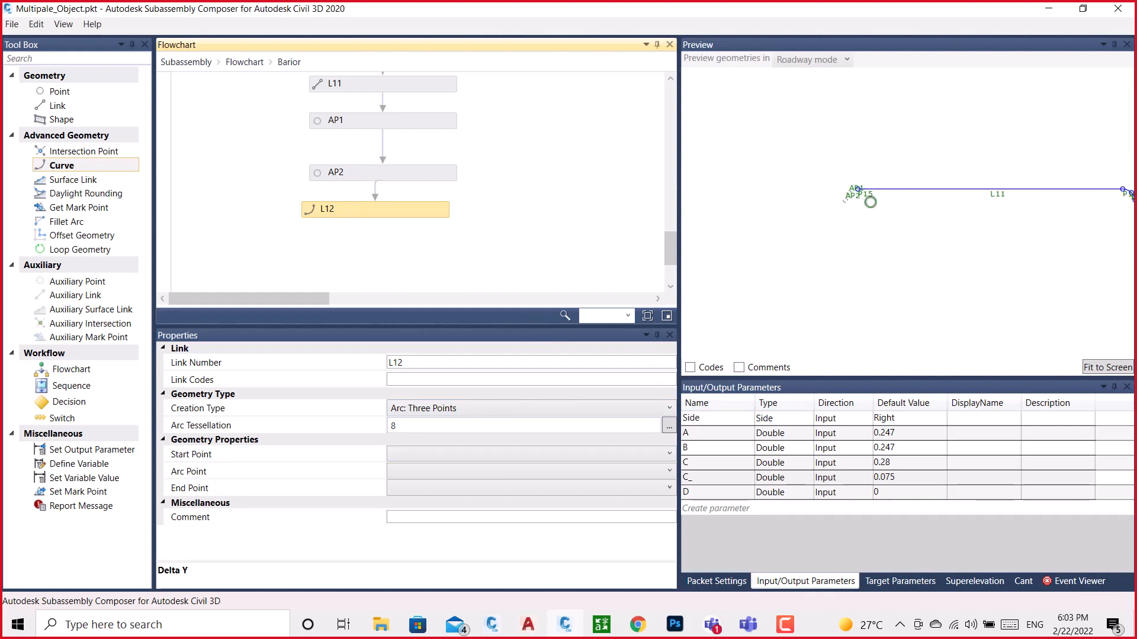
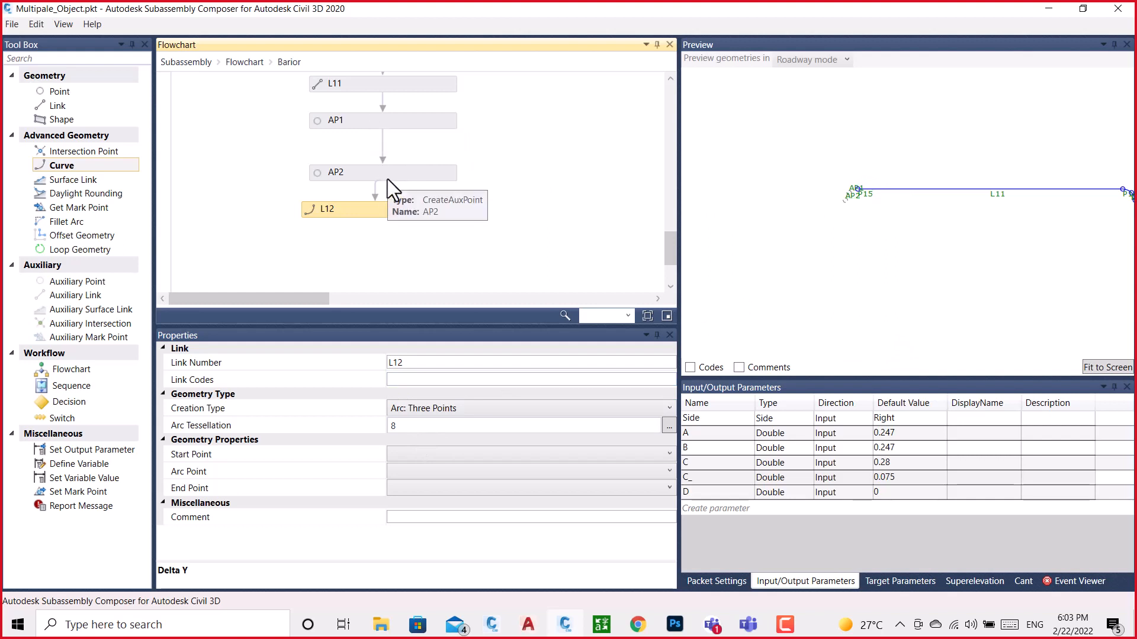
Set the L12 three-point arc's start point to P15 and its arc point to AP1
left_click(456, 455)
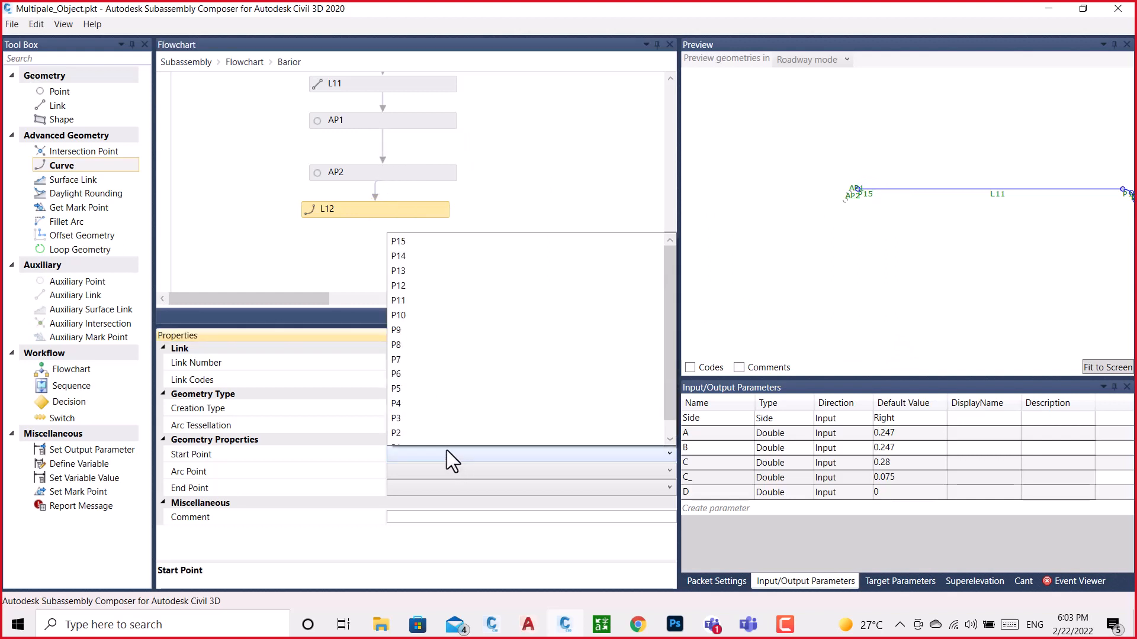
scroll(414, 246, "up", 1)
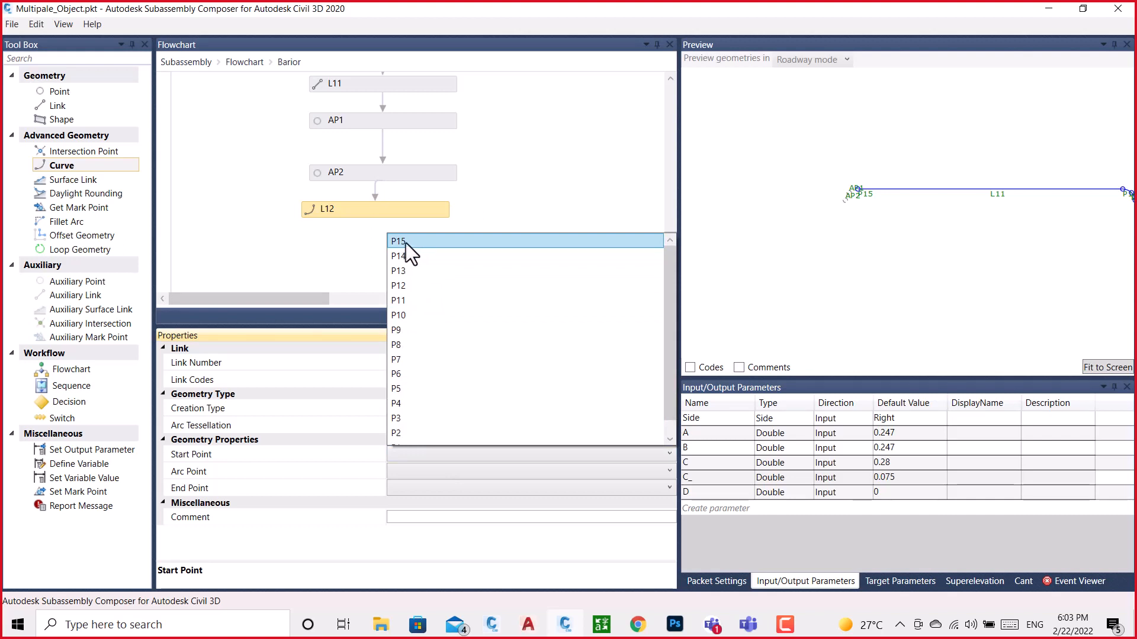
left_click(406, 243)
left_click(422, 471)
scroll(417, 379, "down", 1)
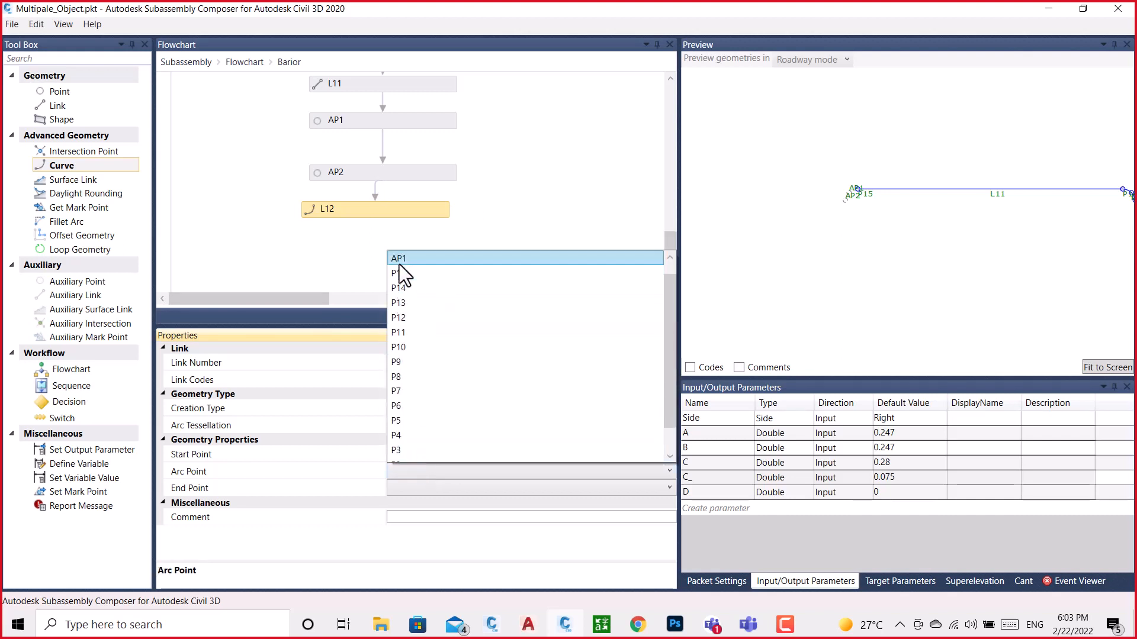
left_click(399, 258)
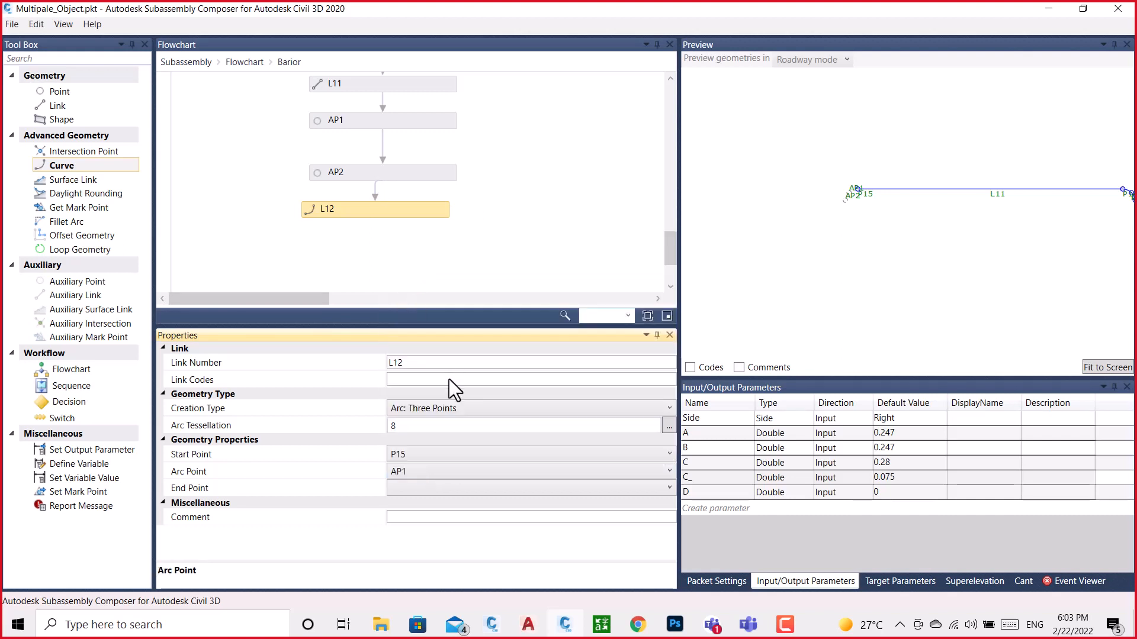
Look through the points available as the L12 arc's end point, checking for AP2
left_click(424, 489)
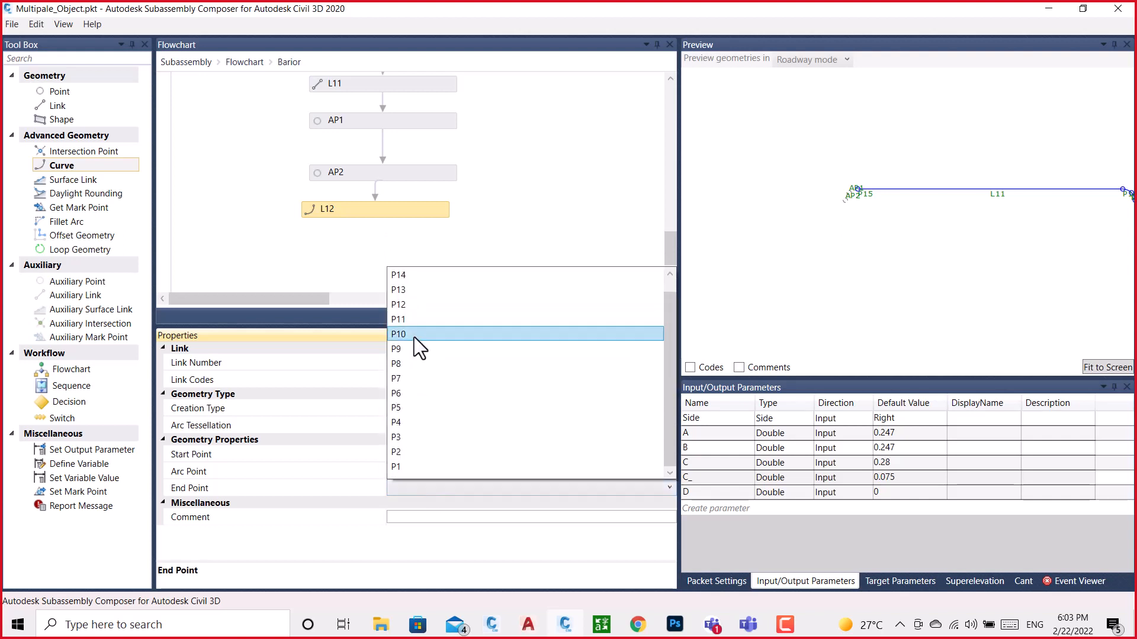
scroll(415, 415, "down", 1)
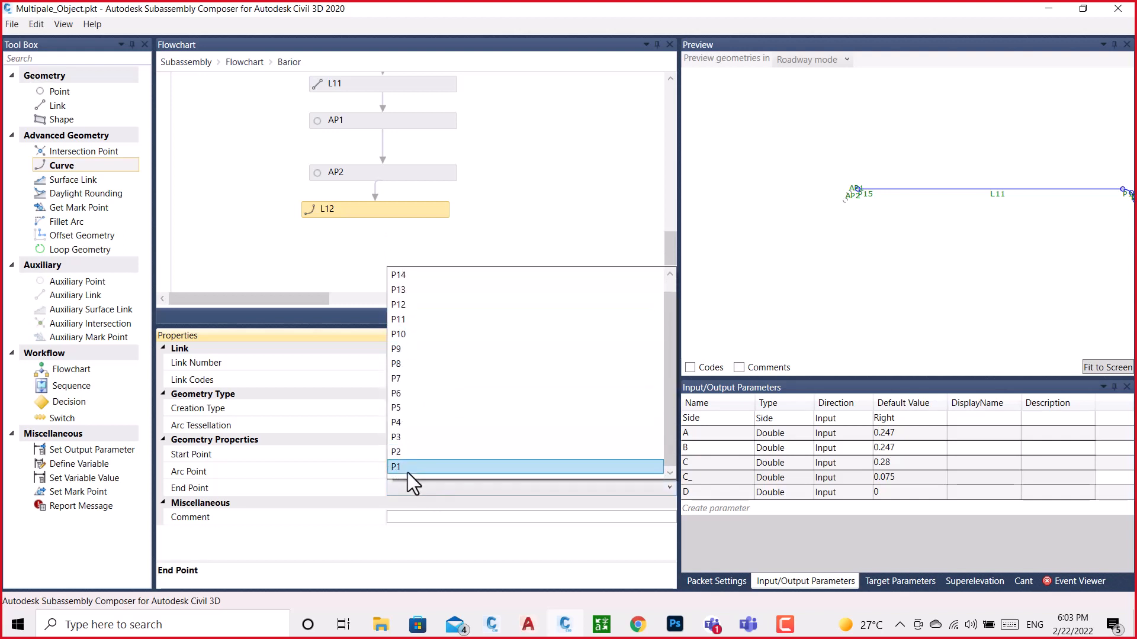
scroll(407, 453, "up", 1)
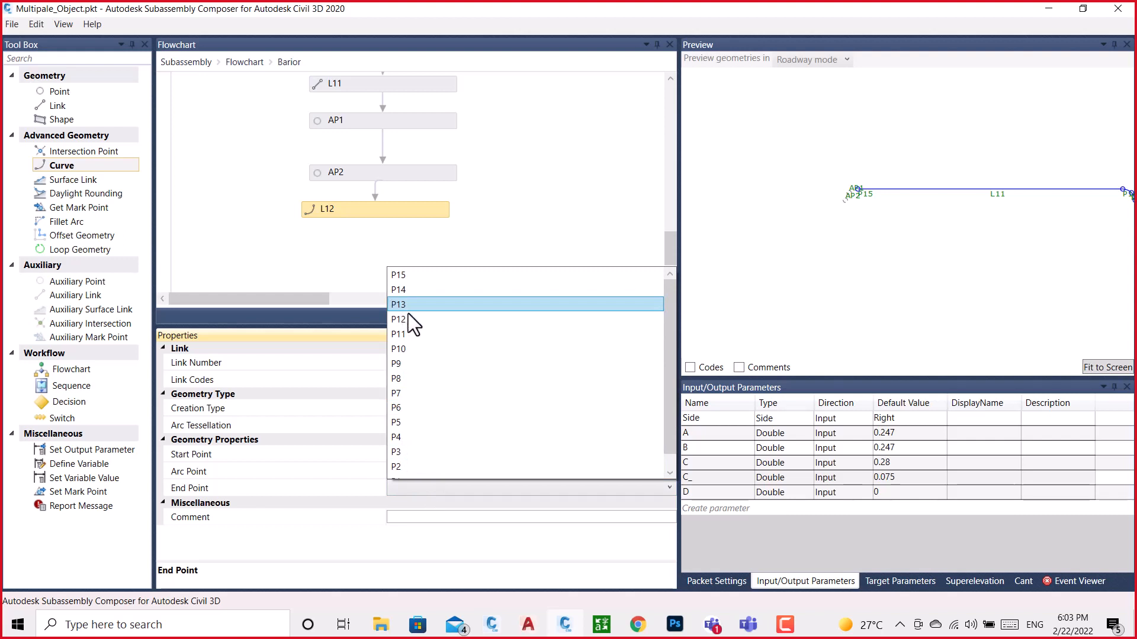
scroll(395, 468, "down", 1)
scroll(399, 455, "up", 1)
scroll(417, 437, "down", 1)
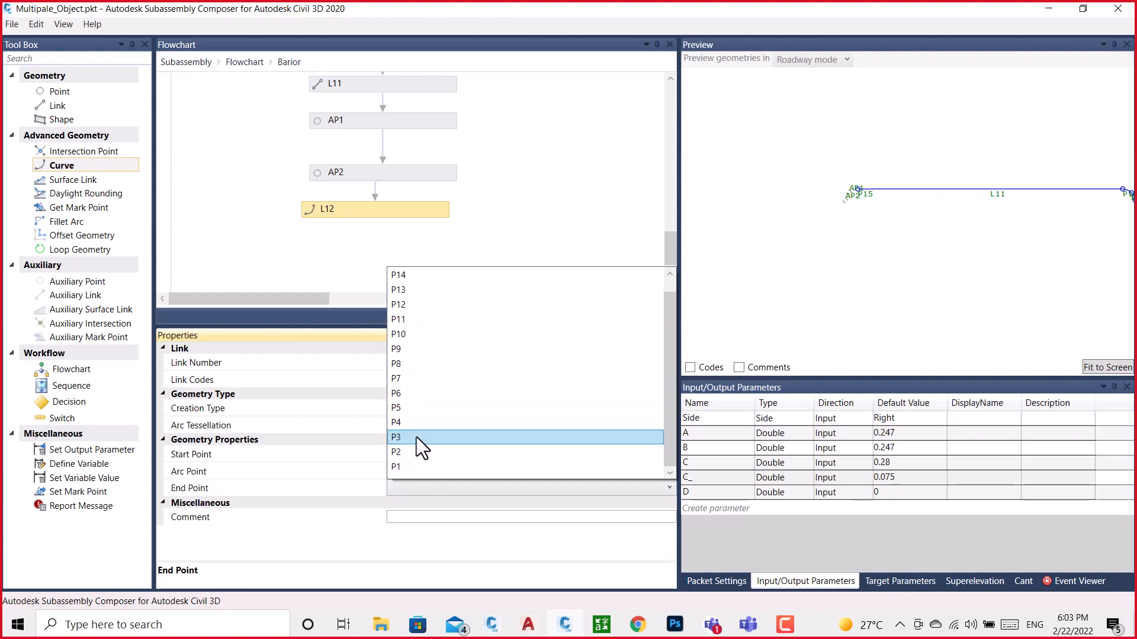
scroll(417, 437, "up", 1)
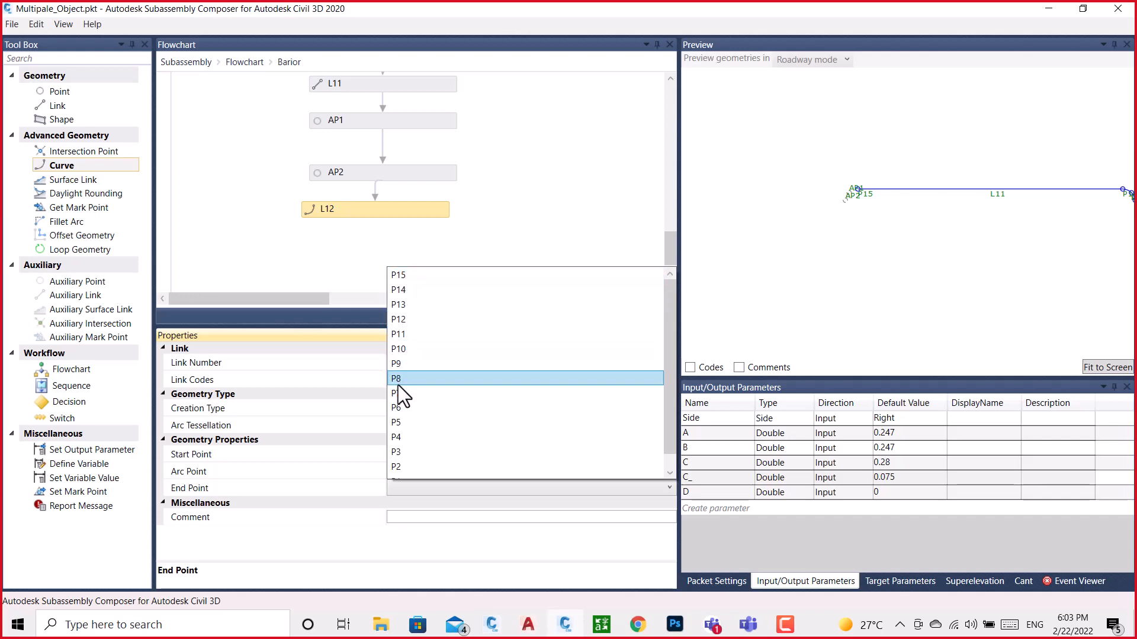
left_click(402, 170)
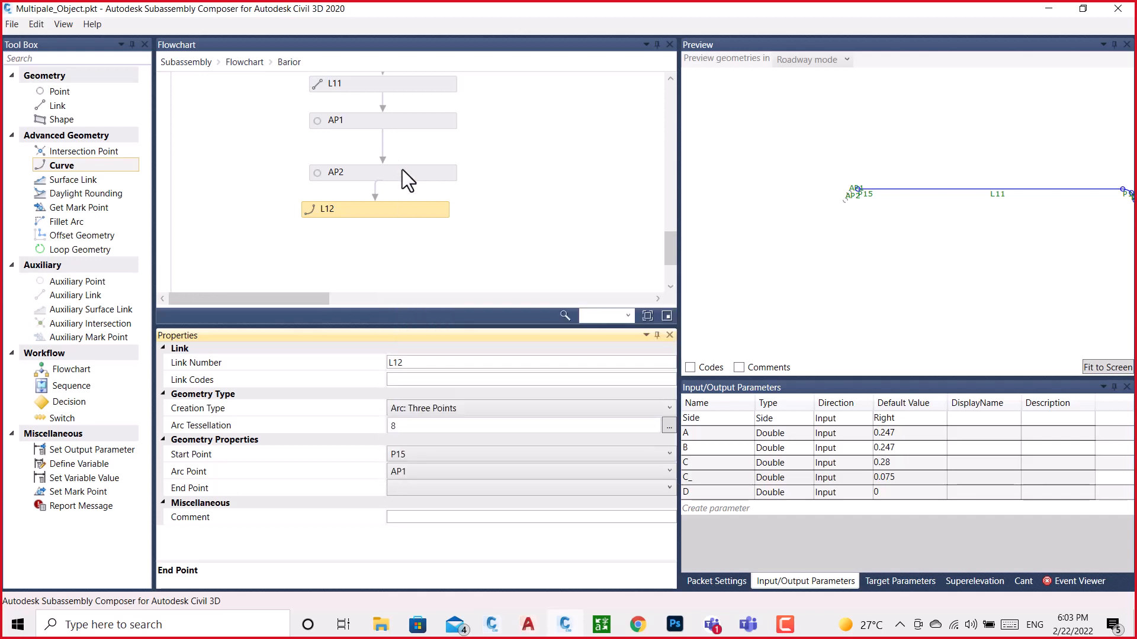
Inspect auxiliary point AP2's Delta X, Delta Y and base point settings, keeping P1 as its from point
left_click(403, 170)
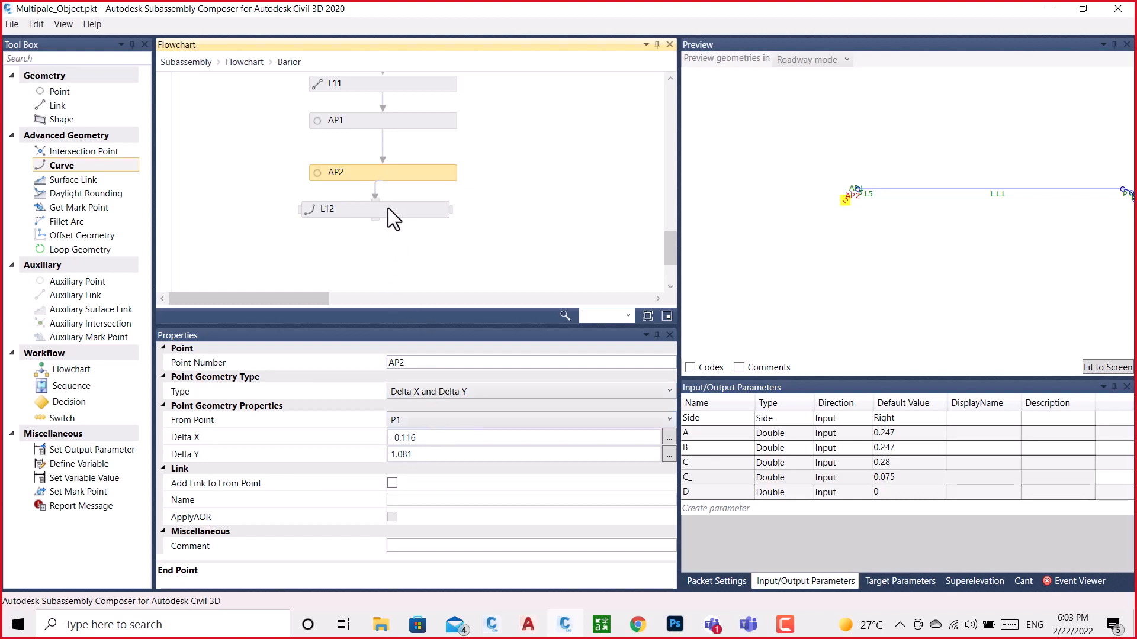
left_click(393, 455)
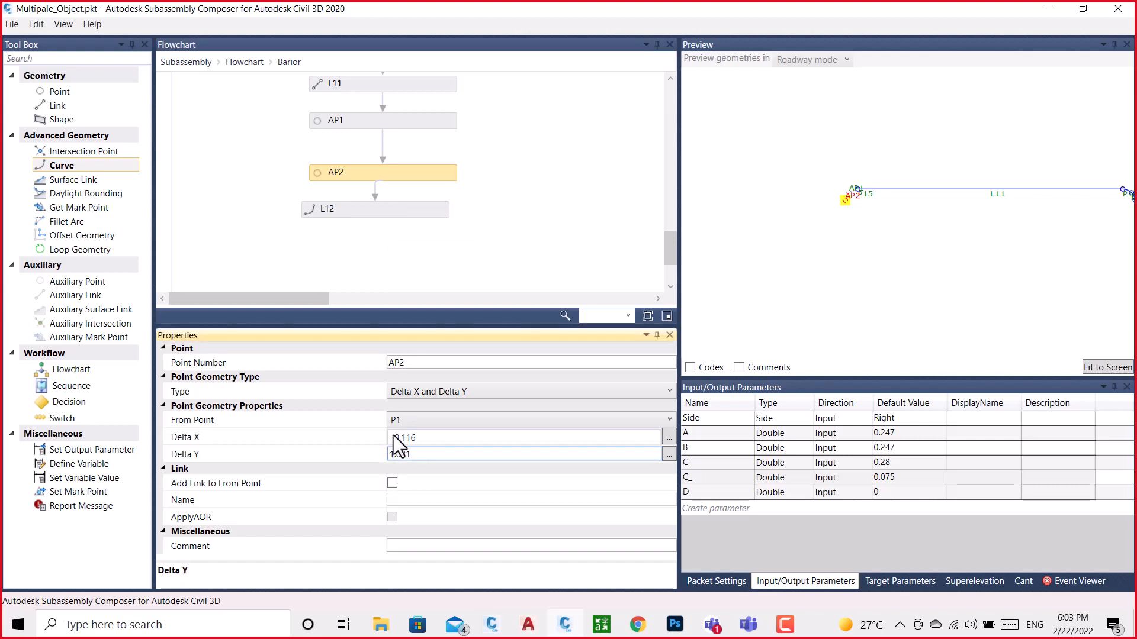
left_click(393, 437)
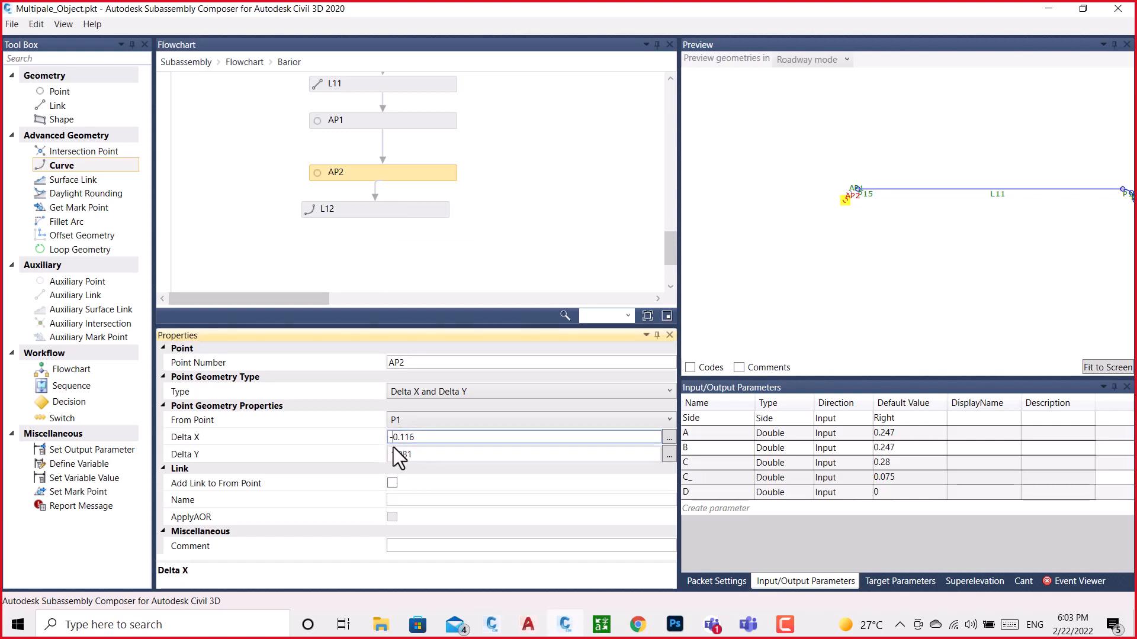
left_click(424, 421)
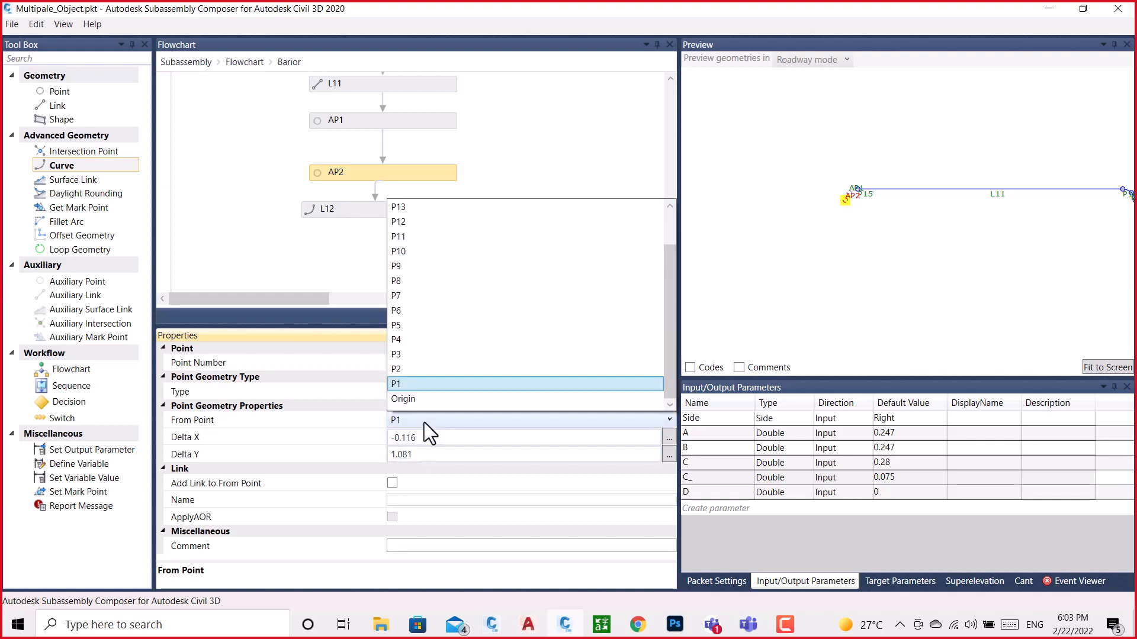
left_click(402, 384)
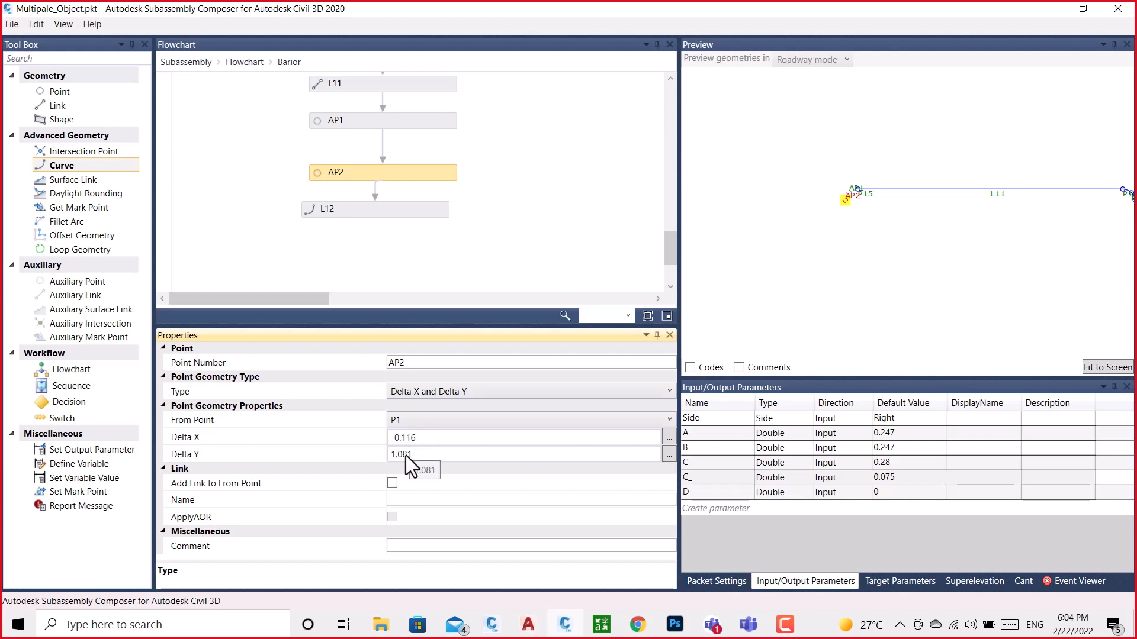
Recheck the end point choices of the L12 curve and set its creation type to Parabola: General
left_click(360, 211)
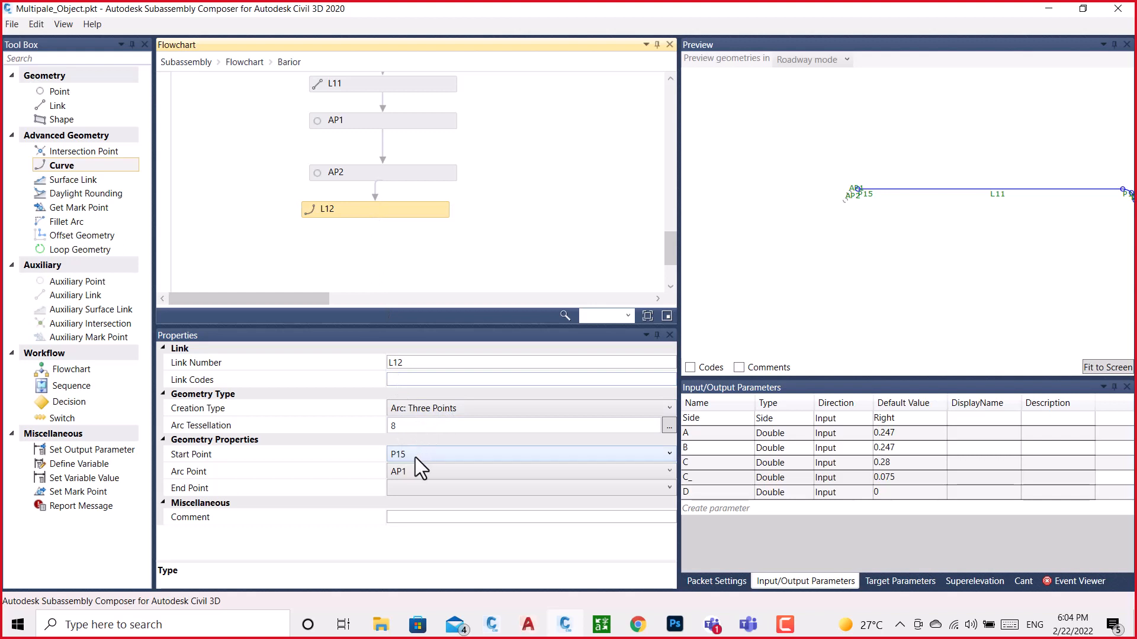
left_click(406, 485)
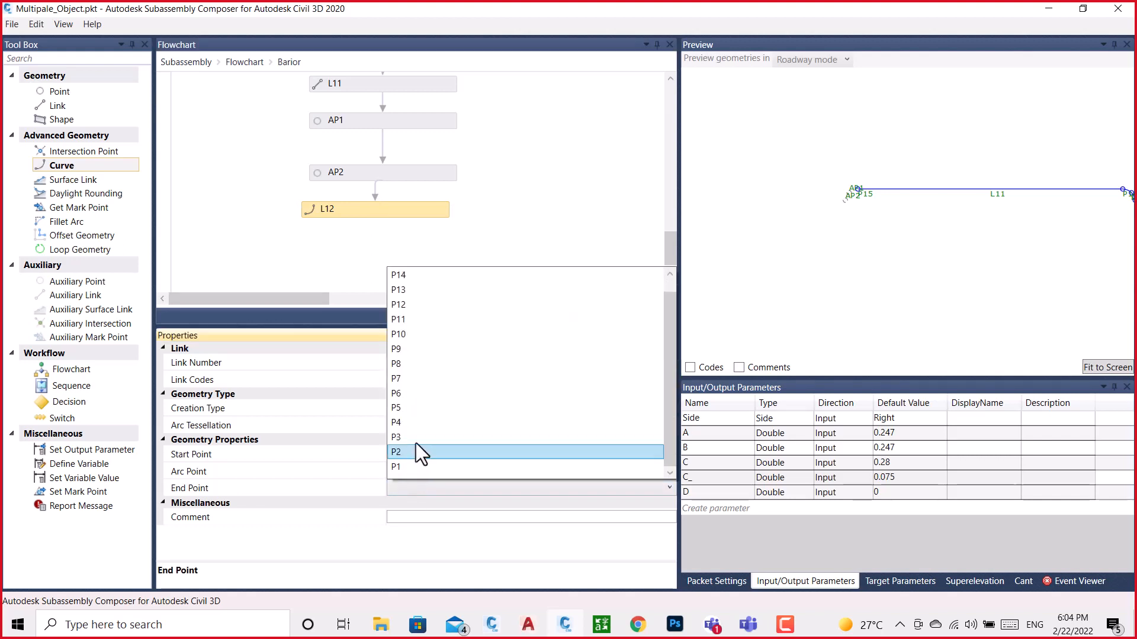
scroll(427, 428, "down", 1)
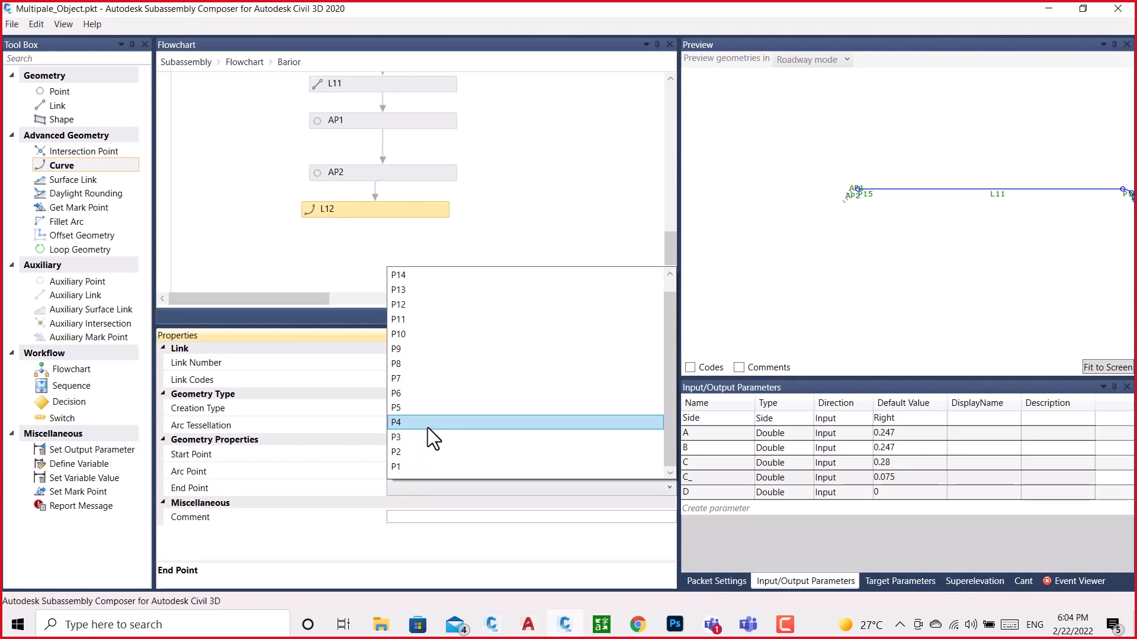
left_click(539, 186)
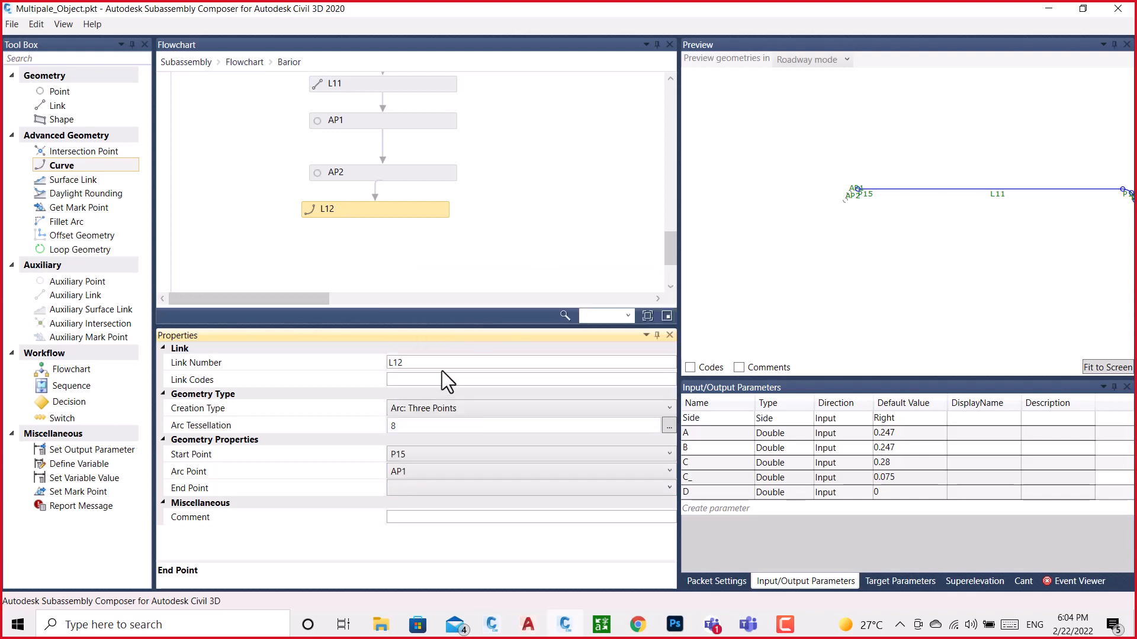
left_click(443, 405)
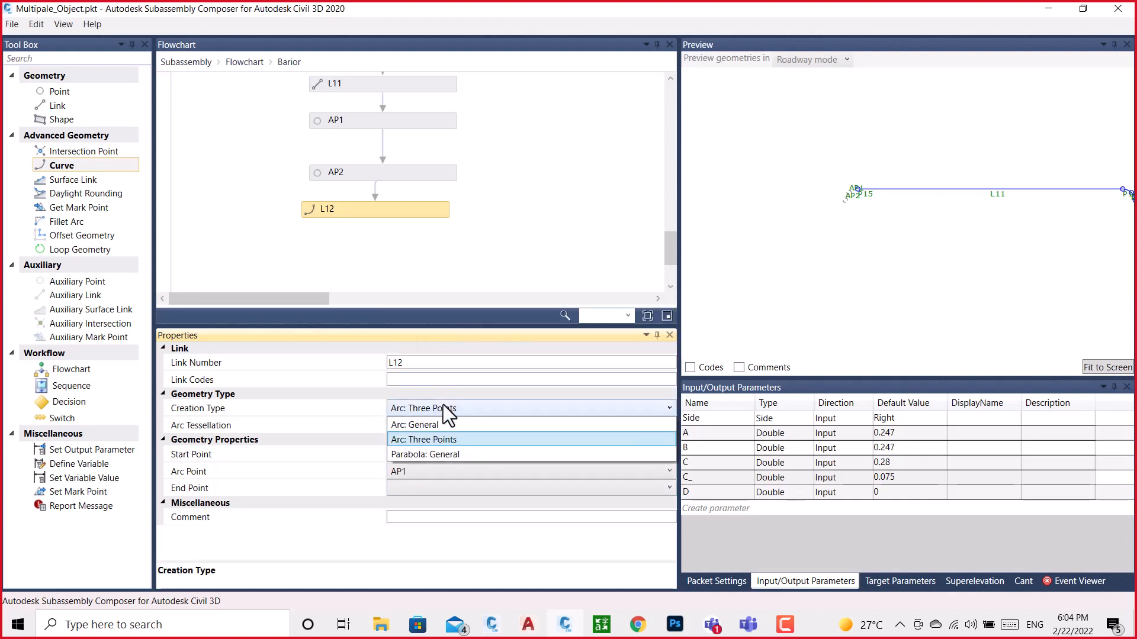
left_click(424, 455)
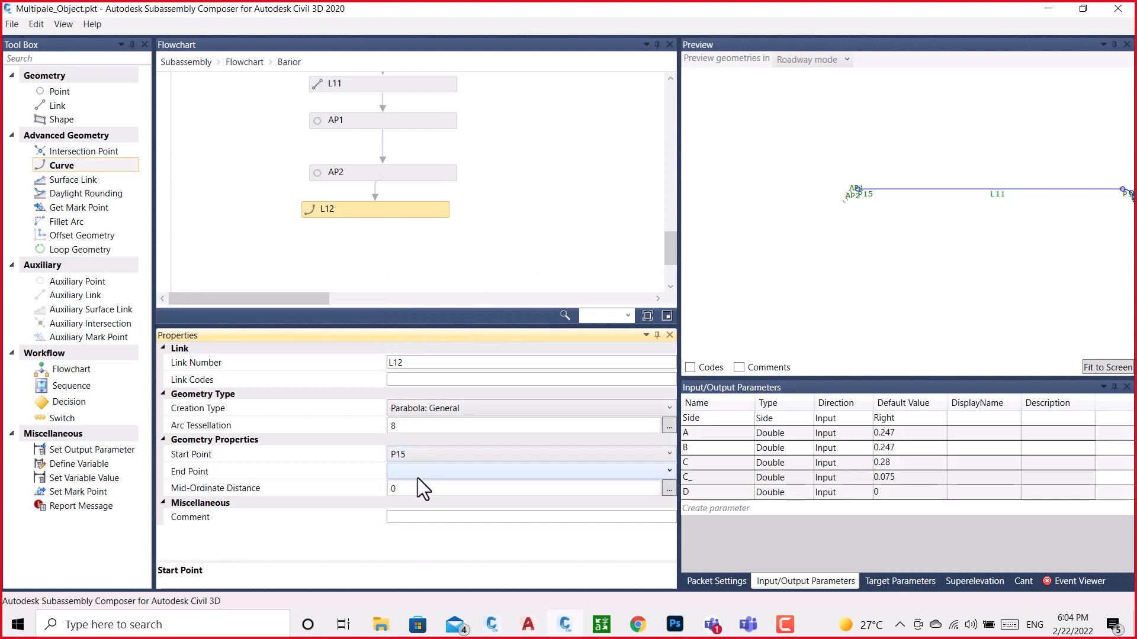
Examine the full list of points offered as the L12 parabola's end point
left_click(418, 473)
scroll(435, 392, "up", 1)
scroll(435, 392, "down", 1)
scroll(435, 392, "up", 1)
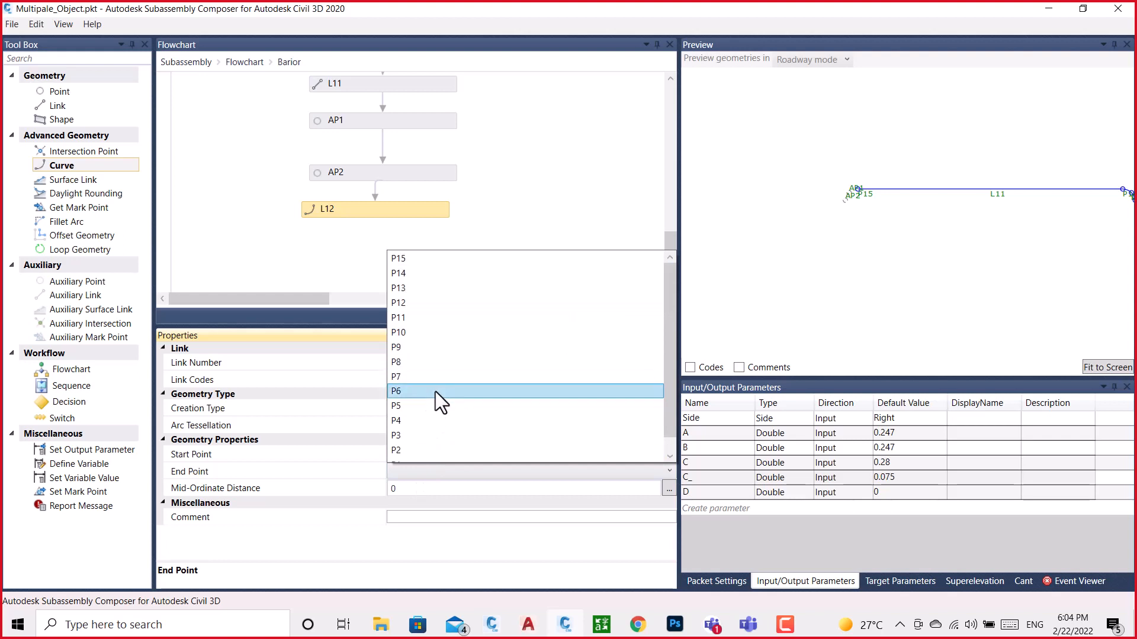
scroll(435, 392, "down", 1)
scroll(435, 392, "up", 1)
scroll(436, 392, "down", 1)
scroll(435, 391, "up", 1)
scroll(436, 392, "down", 1)
scroll(435, 392, "up", 1)
scroll(435, 392, "down", 1)
scroll(435, 392, "up", 1)
scroll(435, 392, "down", 1)
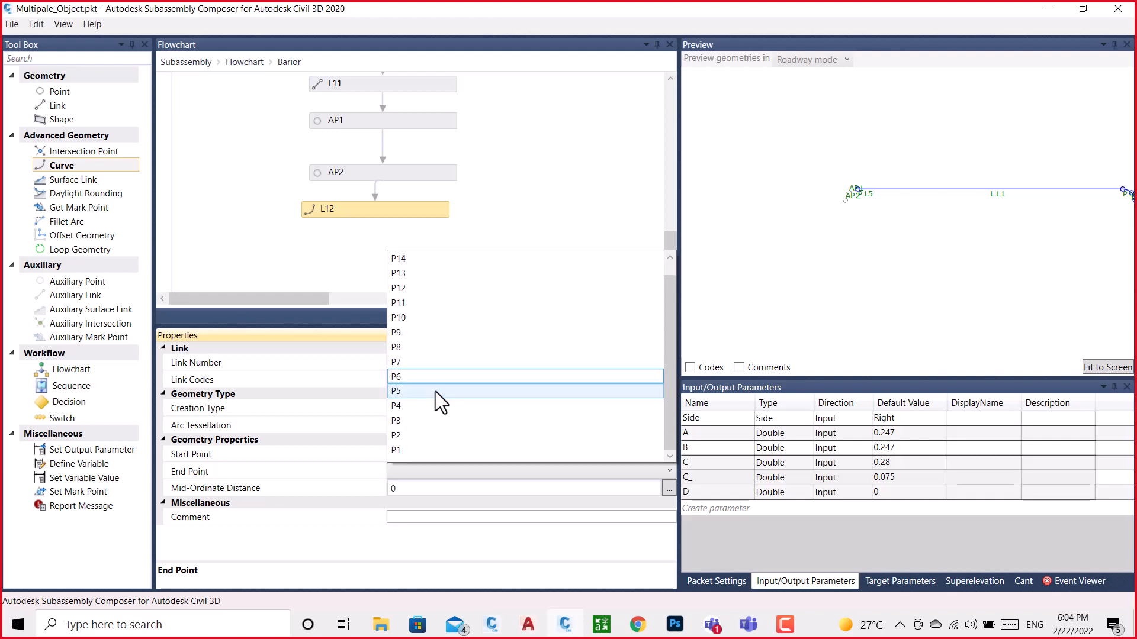
scroll(435, 391, "up", 1)
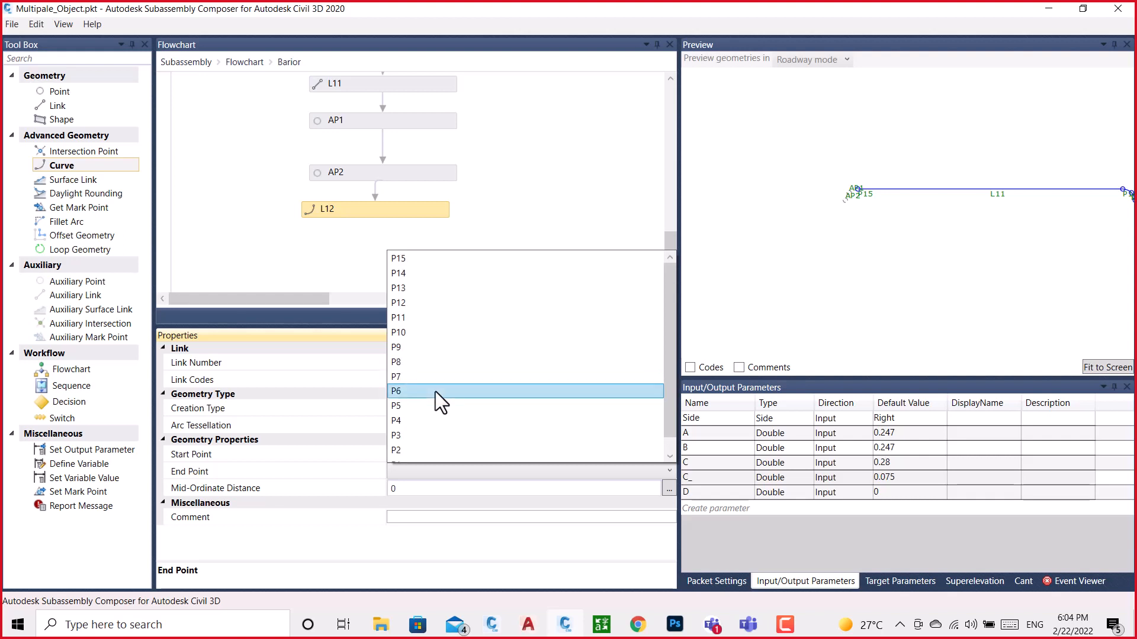
scroll(435, 392, "down", 1)
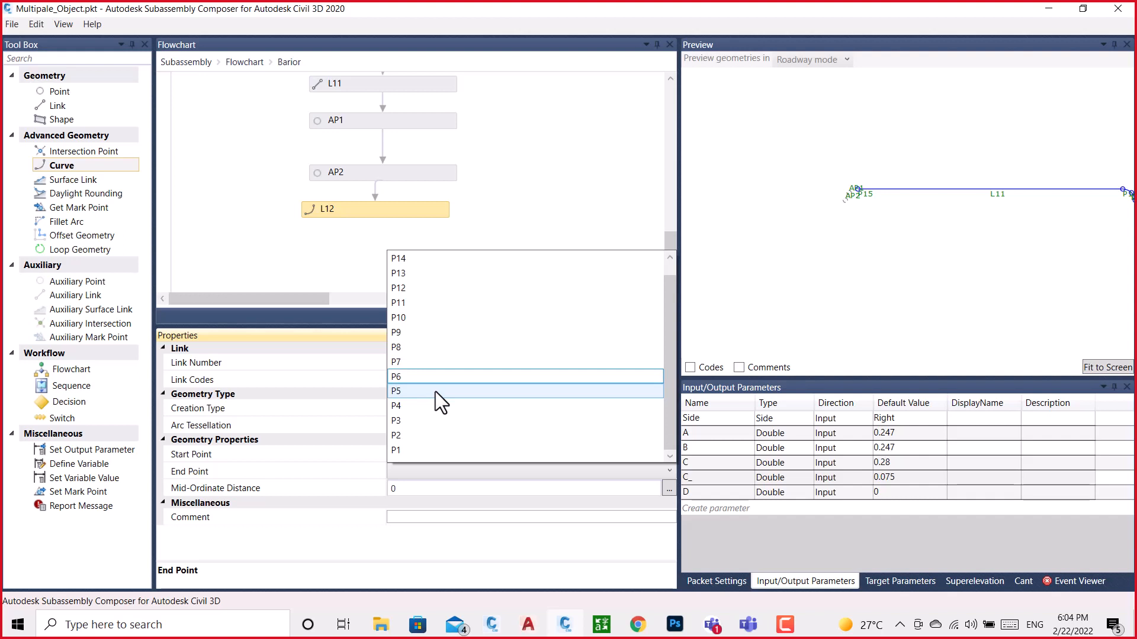
scroll(435, 392, "up", 1)
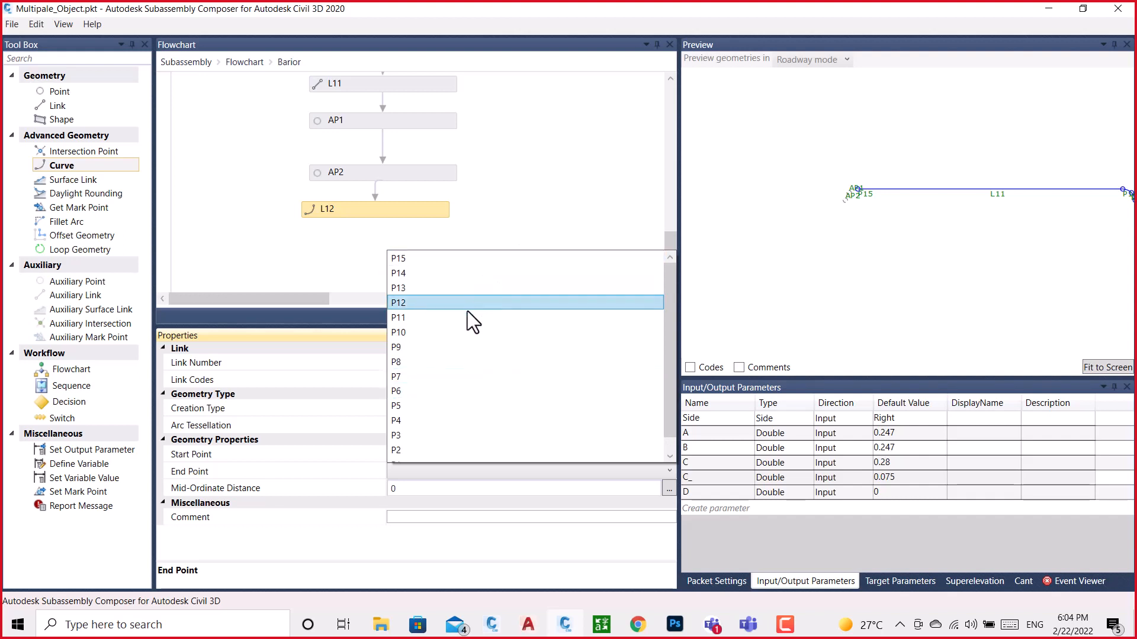
scroll(461, 319, "down", 1)
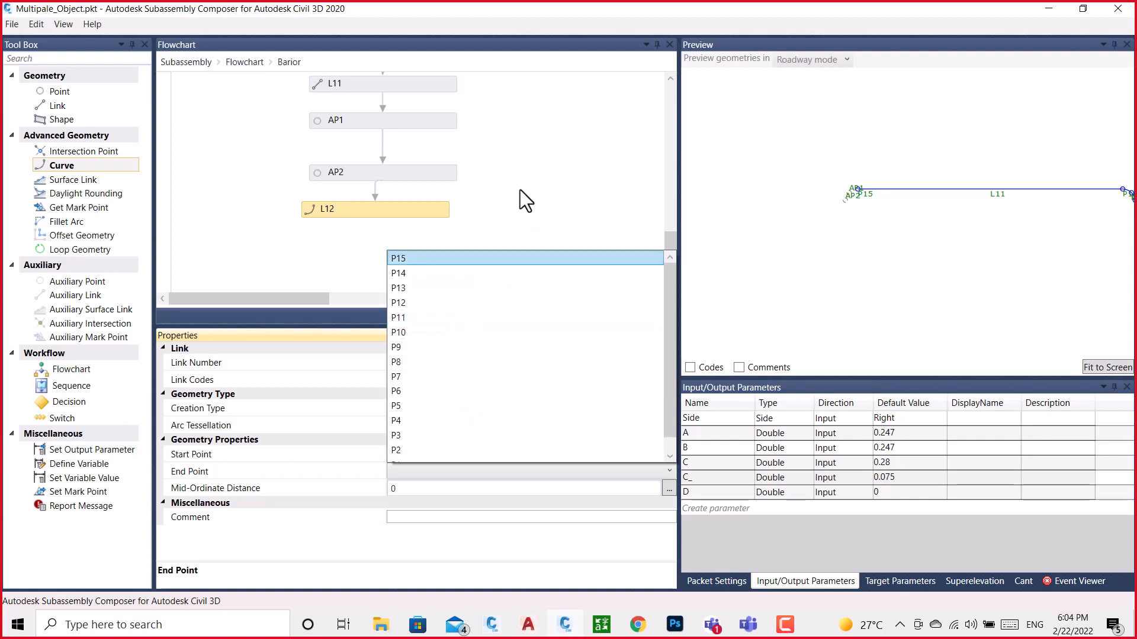
left_click(531, 166)
Review the points available as auxiliary point AP2's from point
left_click(418, 173)
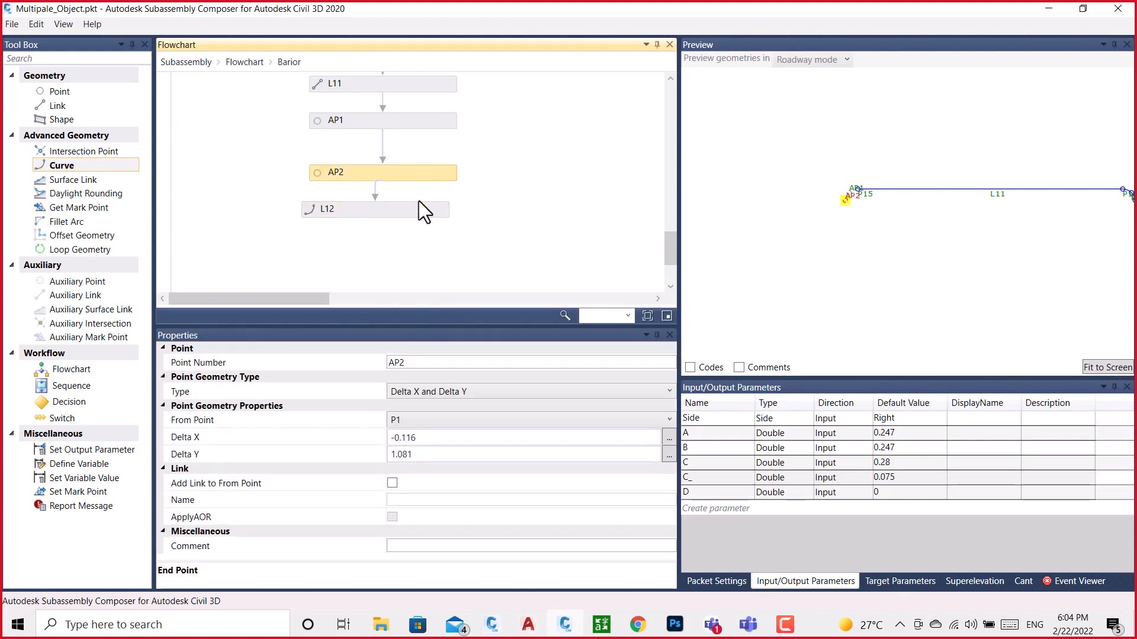
left_click(443, 421)
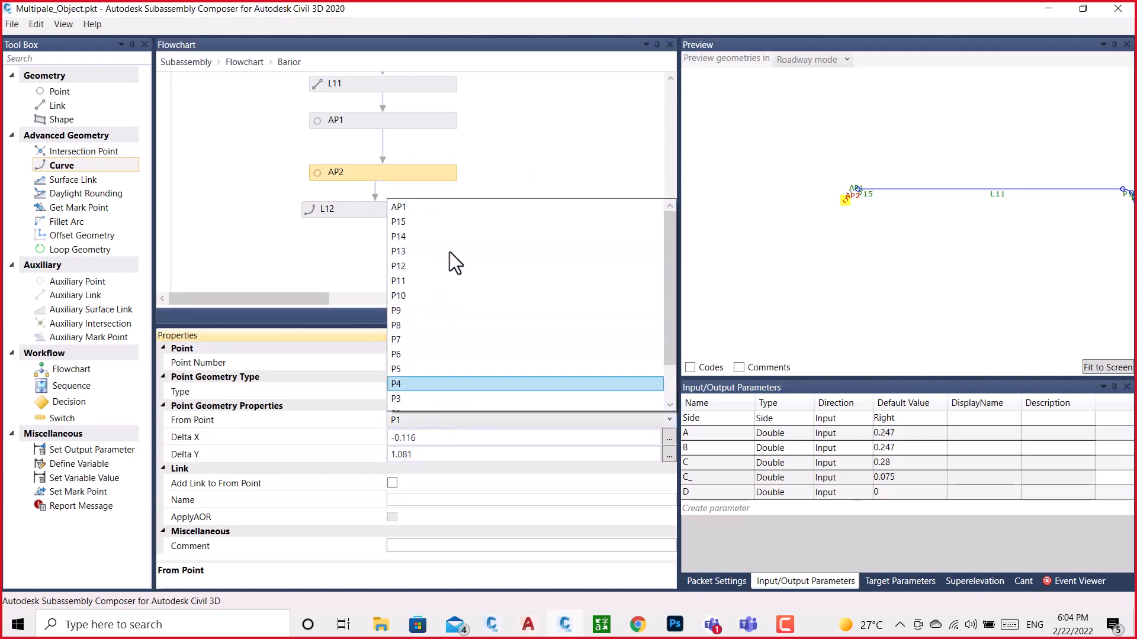
left_click(509, 136)
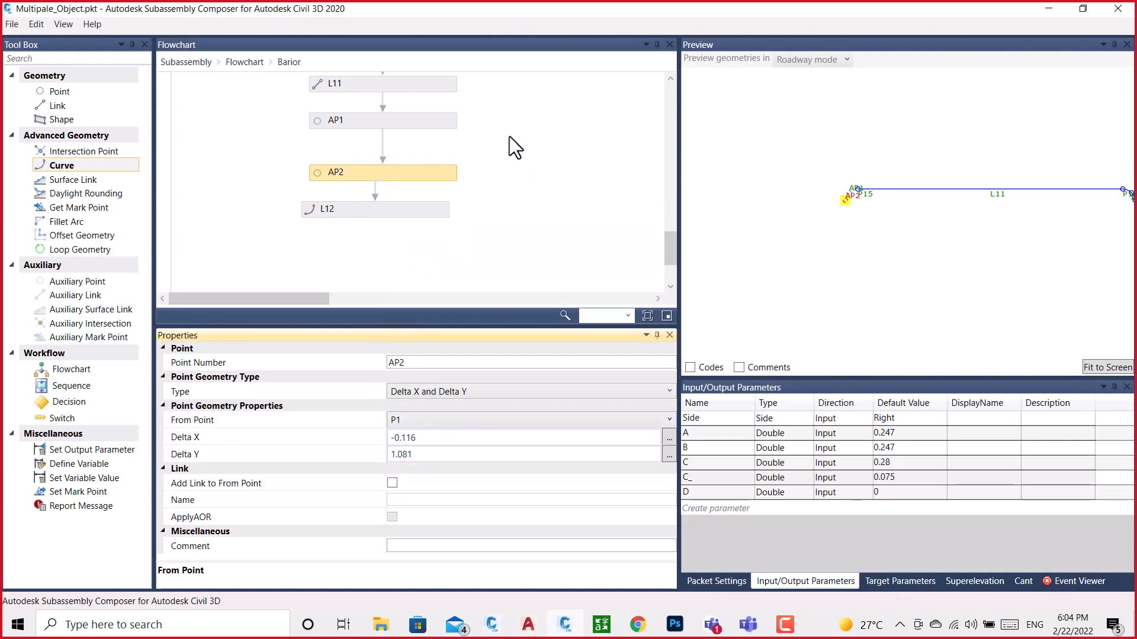
left_click(445, 418)
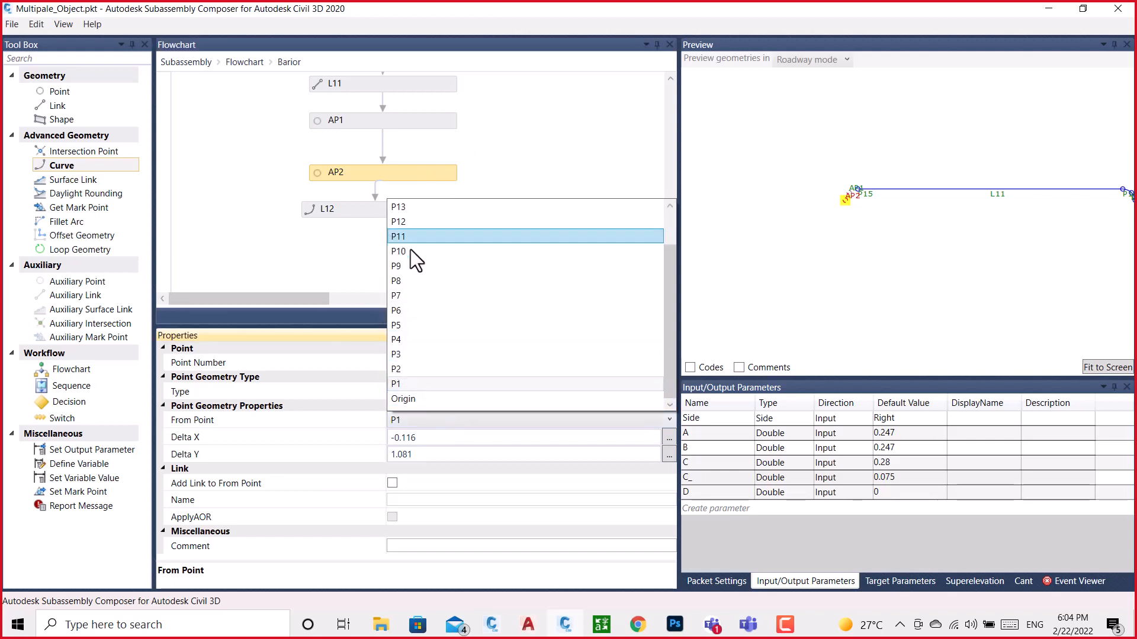
scroll(411, 250, "up", 1)
left_click(500, 137)
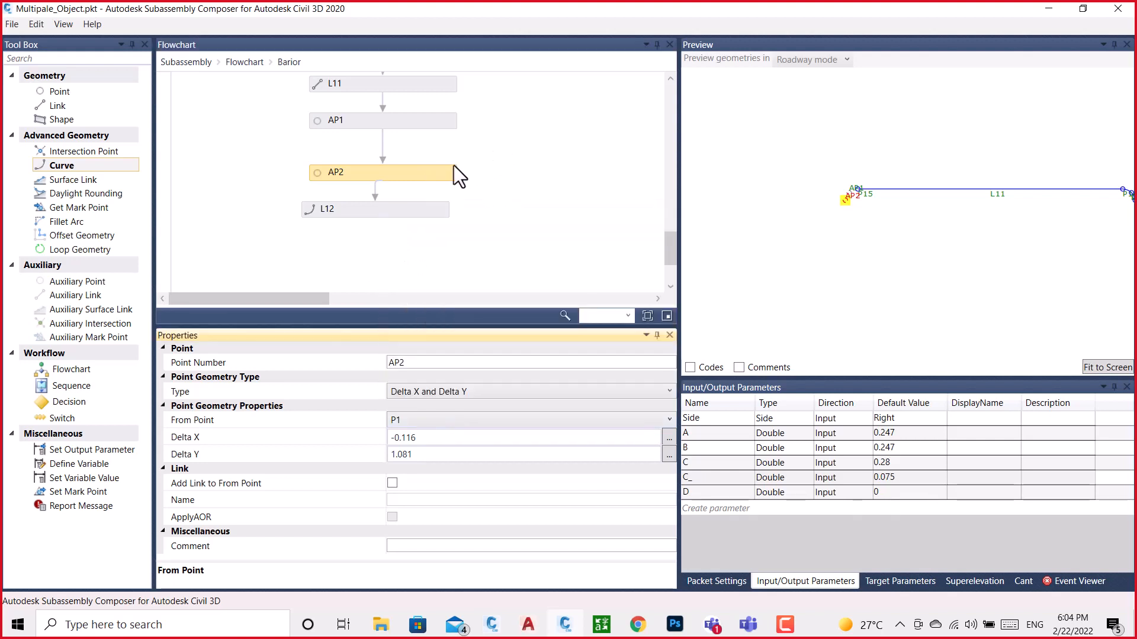
Review the start point choices of the L12 parabola and keep P15 as its start point
left_click(386, 208)
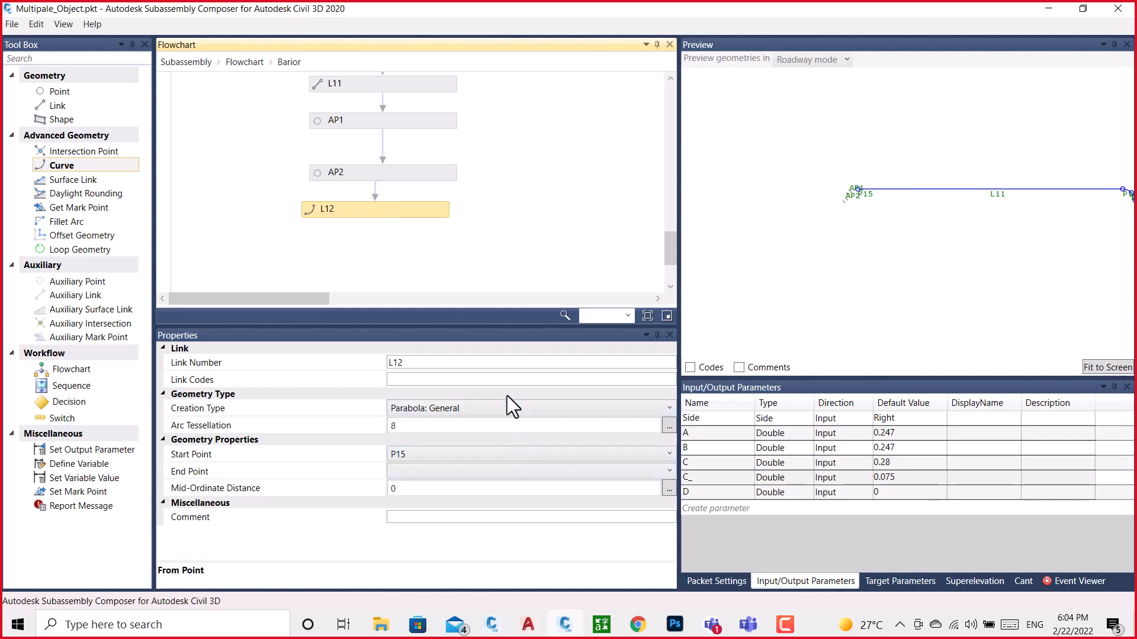
left_click(459, 462)
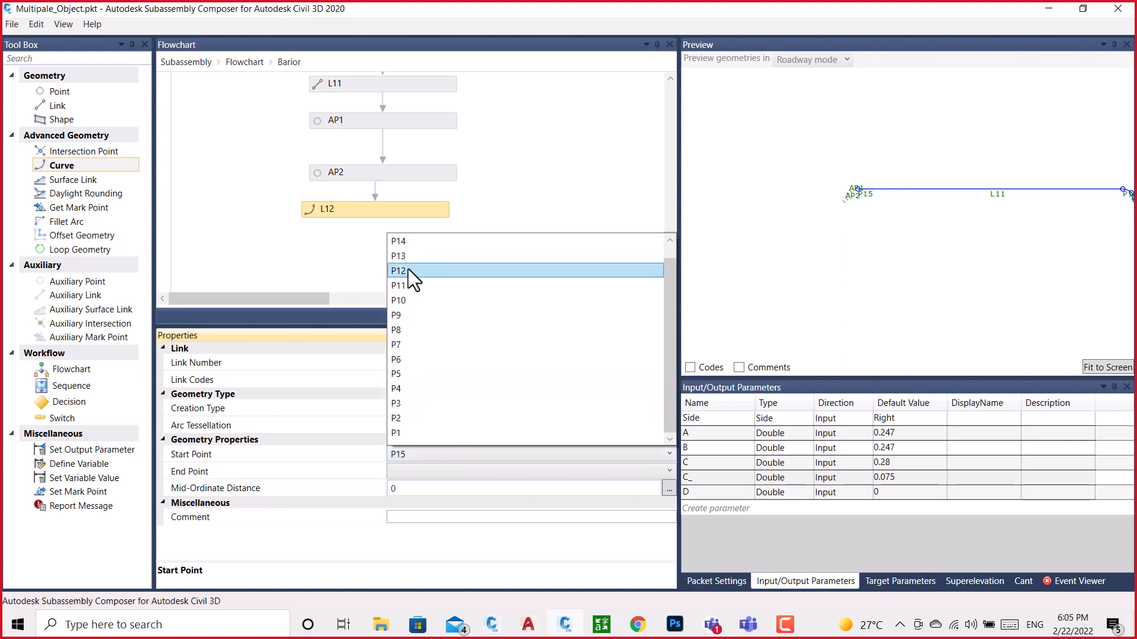
left_click(406, 240)
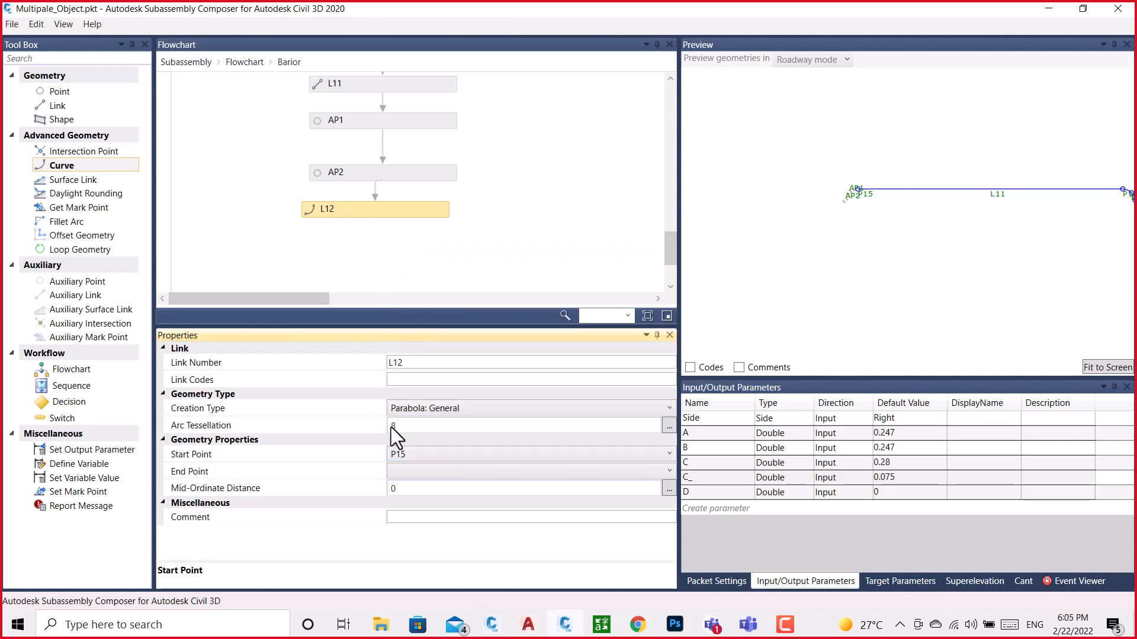
Recheck the end point choices of the L12 parabola and inspect auxiliary point AP2's properties and available actions
left_click(408, 474)
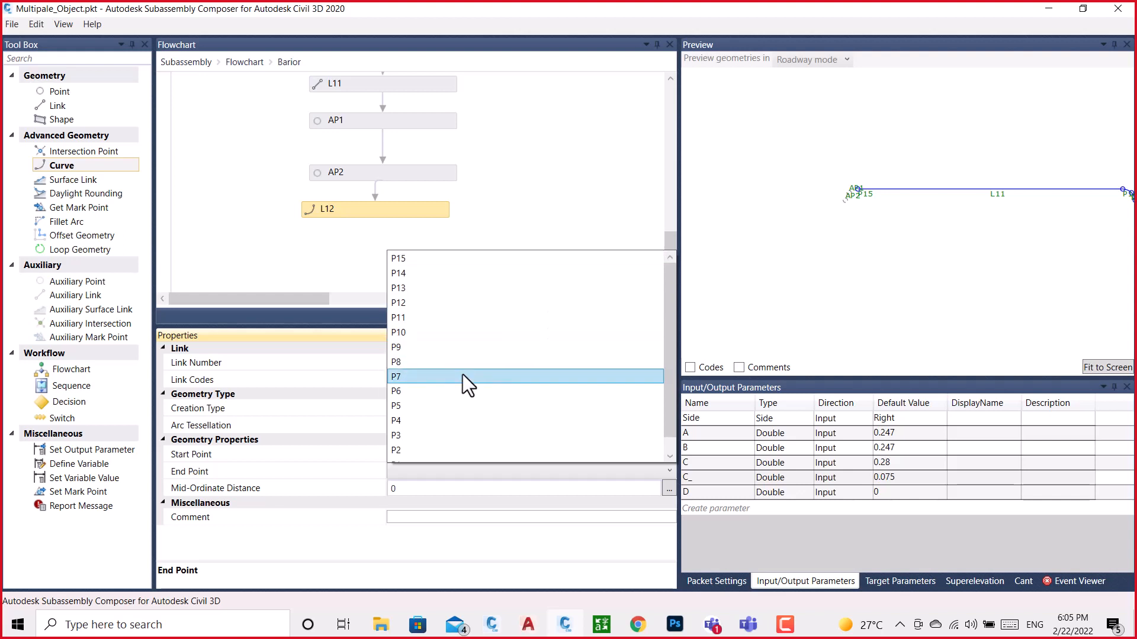
left_click(556, 218)
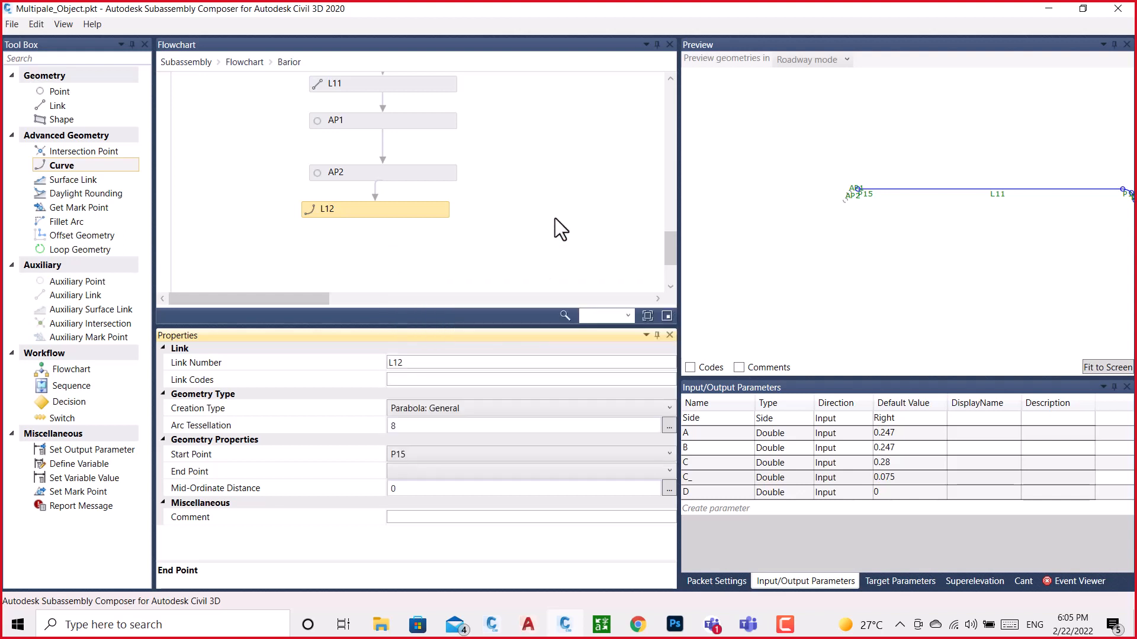
left_click(446, 188)
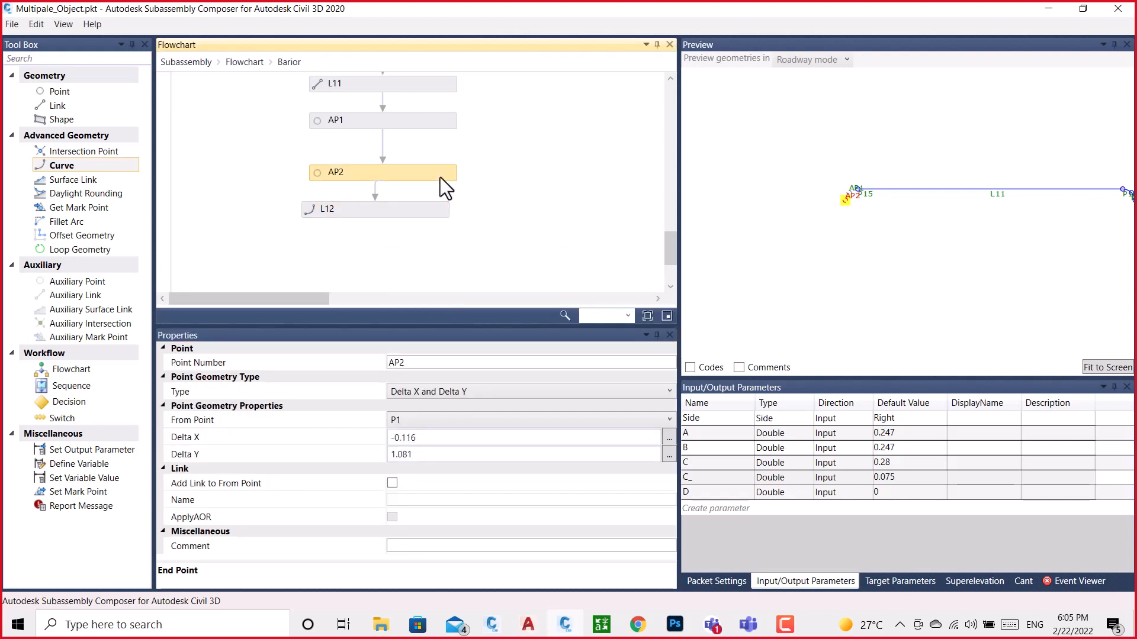
right_click(440, 178)
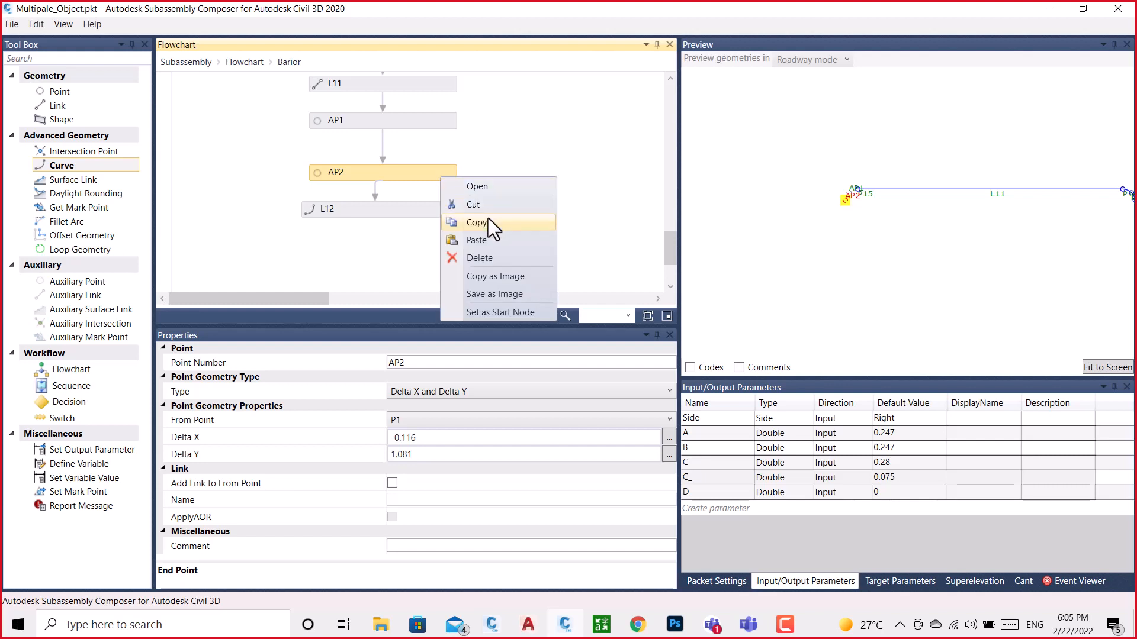
left_click(508, 137)
left_click(422, 169)
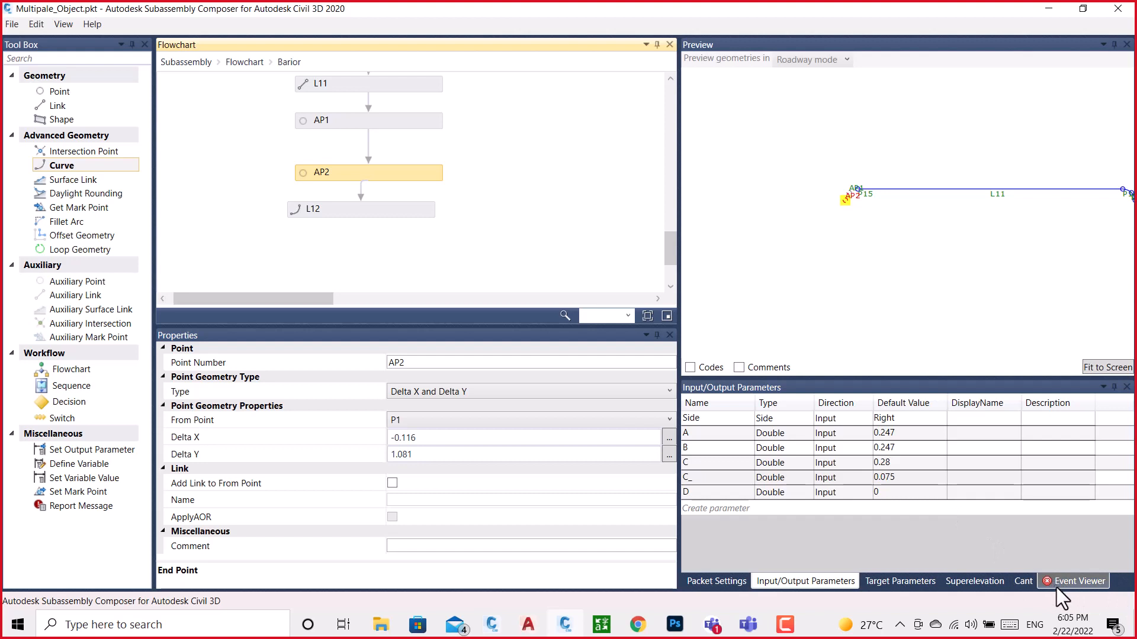
Read the reported subassembly errors and review the geometry properties of auxiliary points AP1 and AP2
left_click(1078, 583)
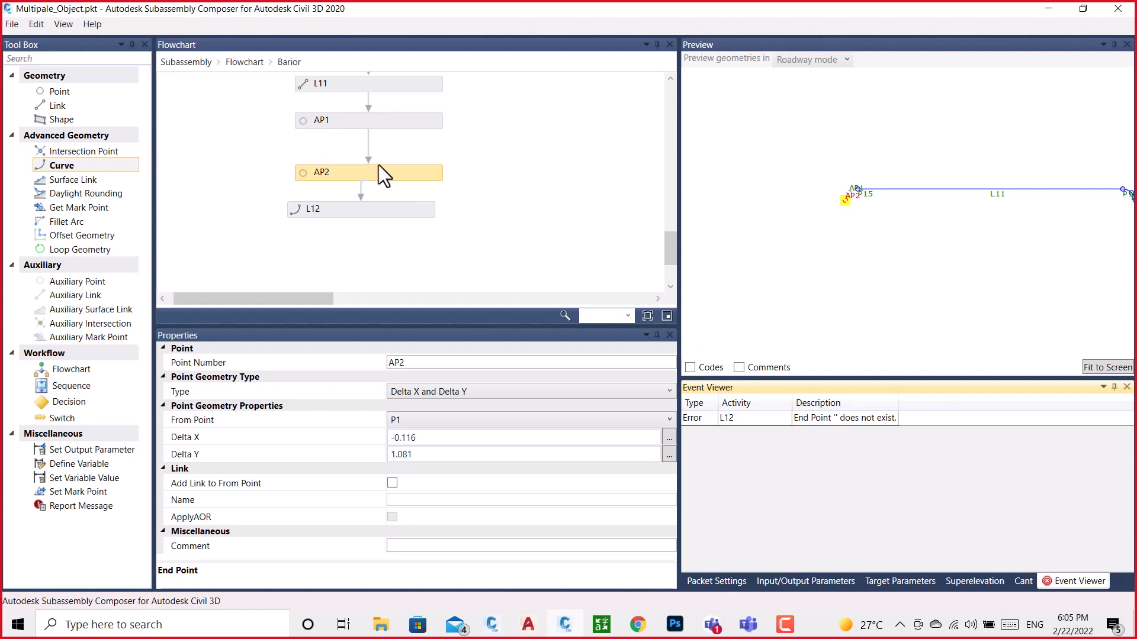
left_click(378, 120)
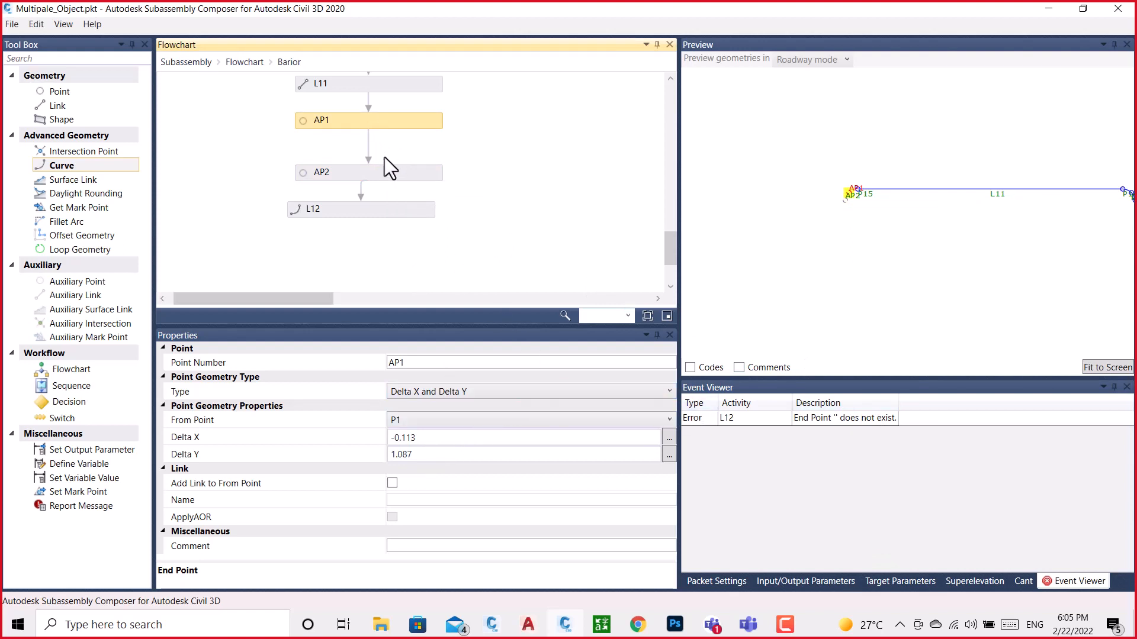
scroll(385, 158, "up", 1)
left_click(360, 208)
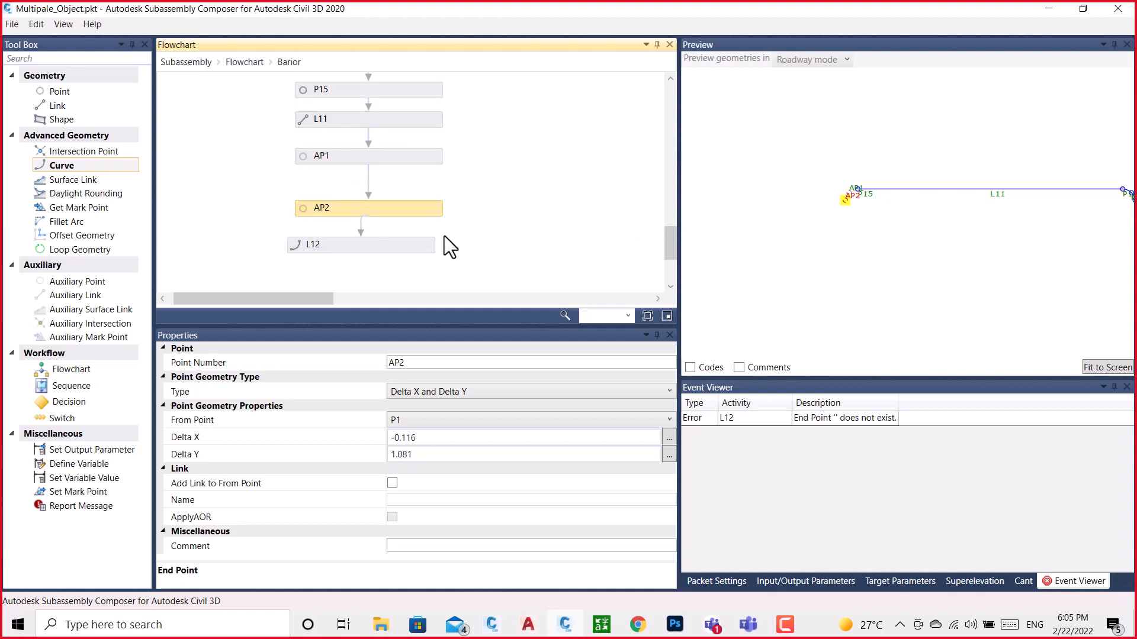
scroll(444, 236, "up", 1)
scroll(444, 235, "down", 1)
Try Arc: General as the L12 curve's creation type and review its center point choices
left_click(372, 248)
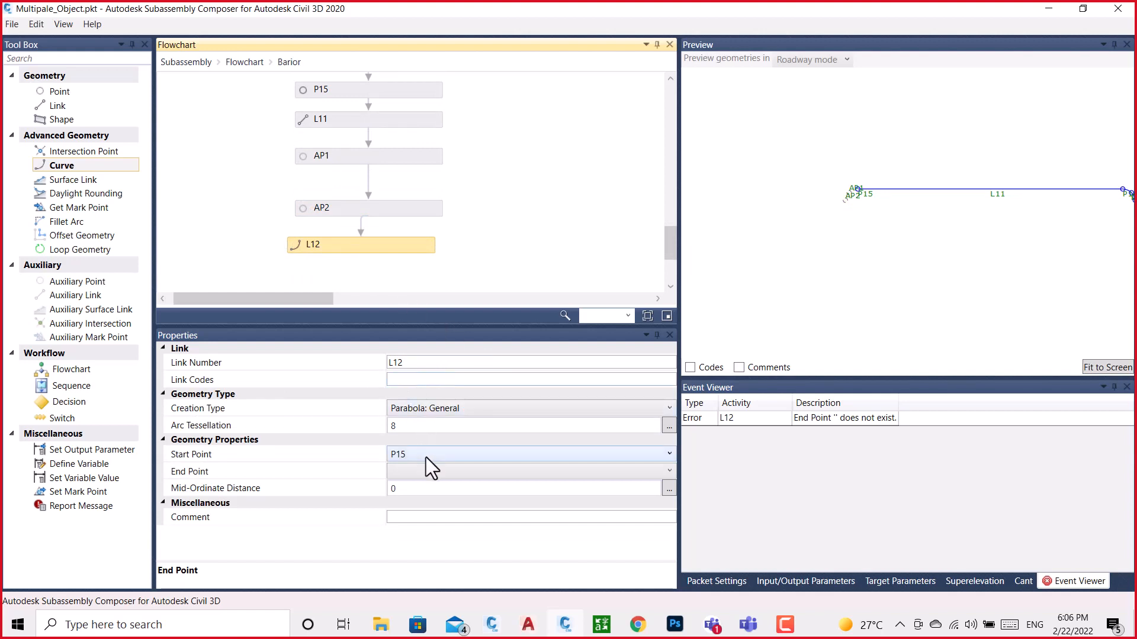
left_click(441, 410)
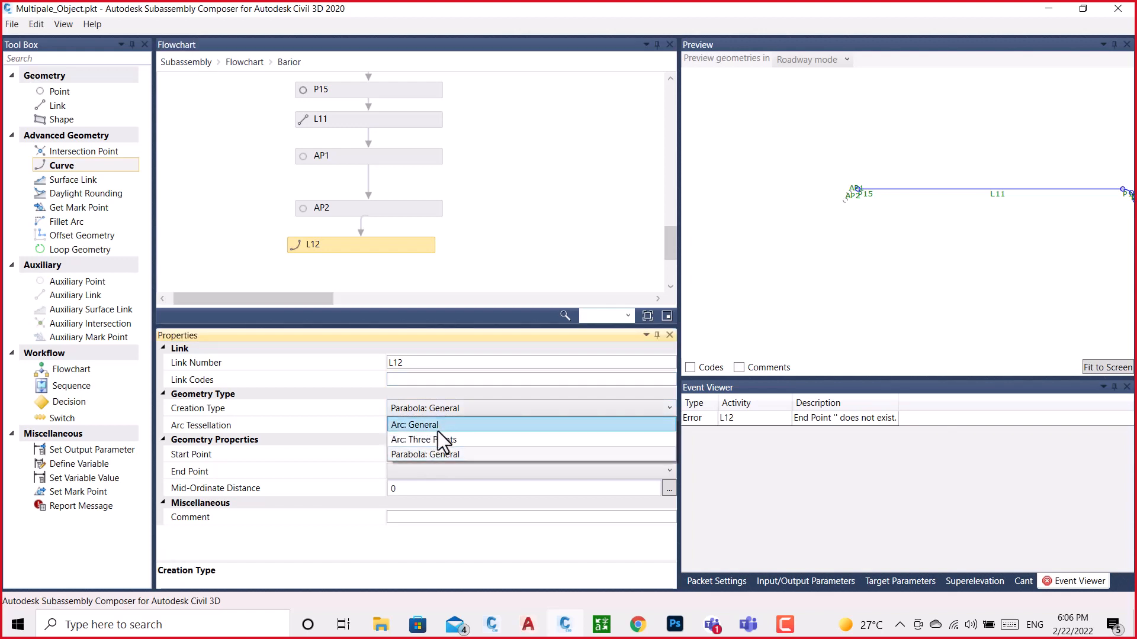
left_click(437, 430)
left_click(416, 474)
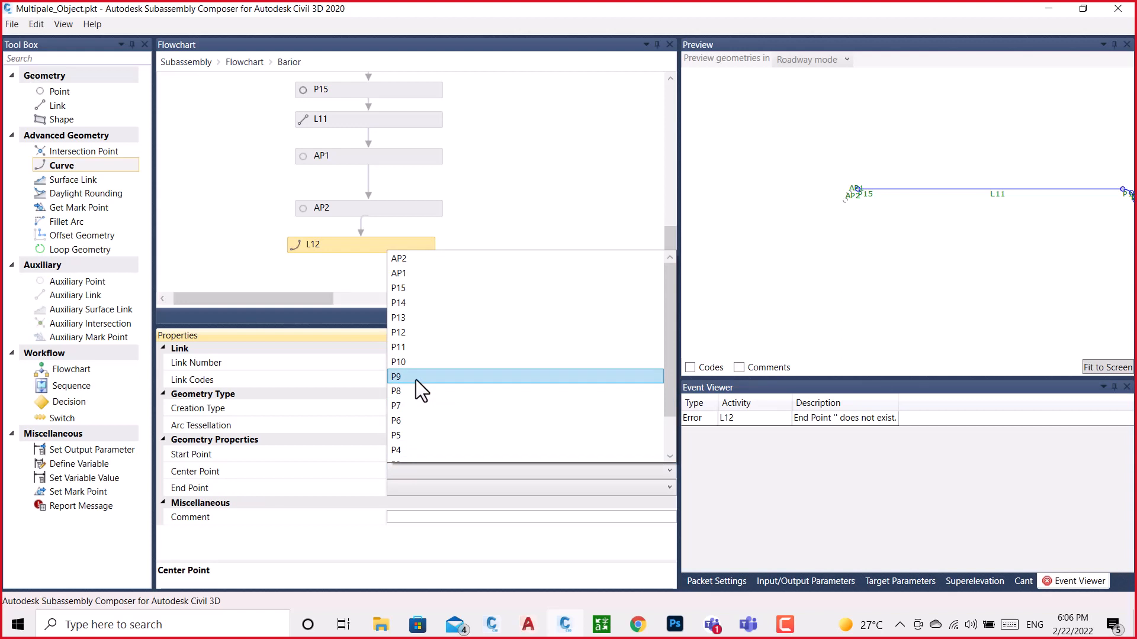
left_click(524, 191)
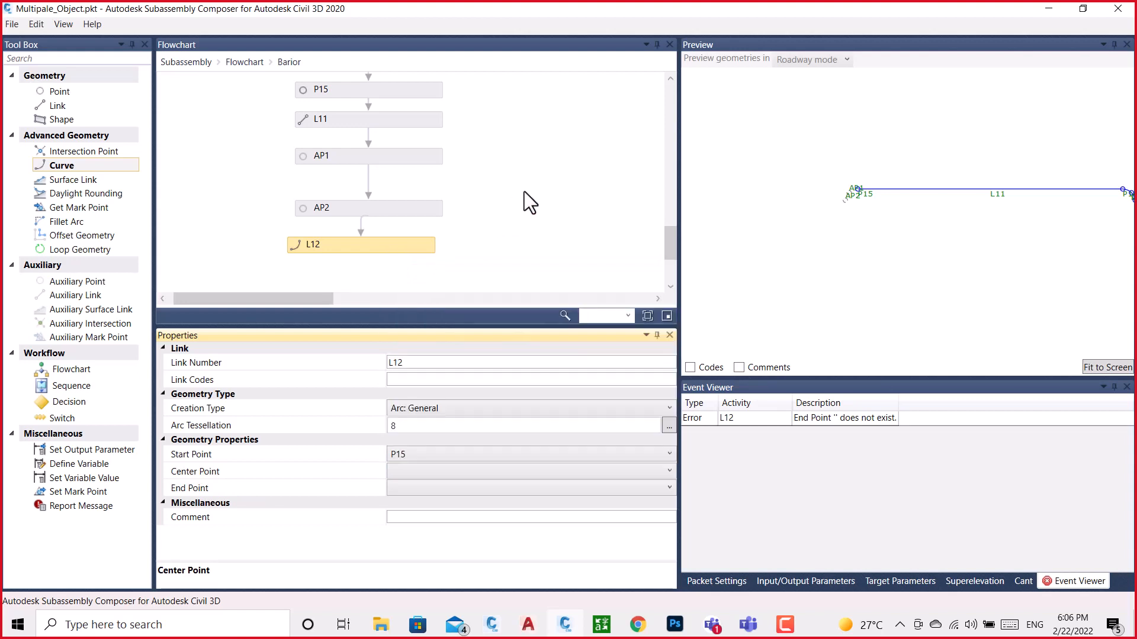
Try Arc: Three Points as the L12 curve's creation type and review the full list of start points
left_click(432, 409)
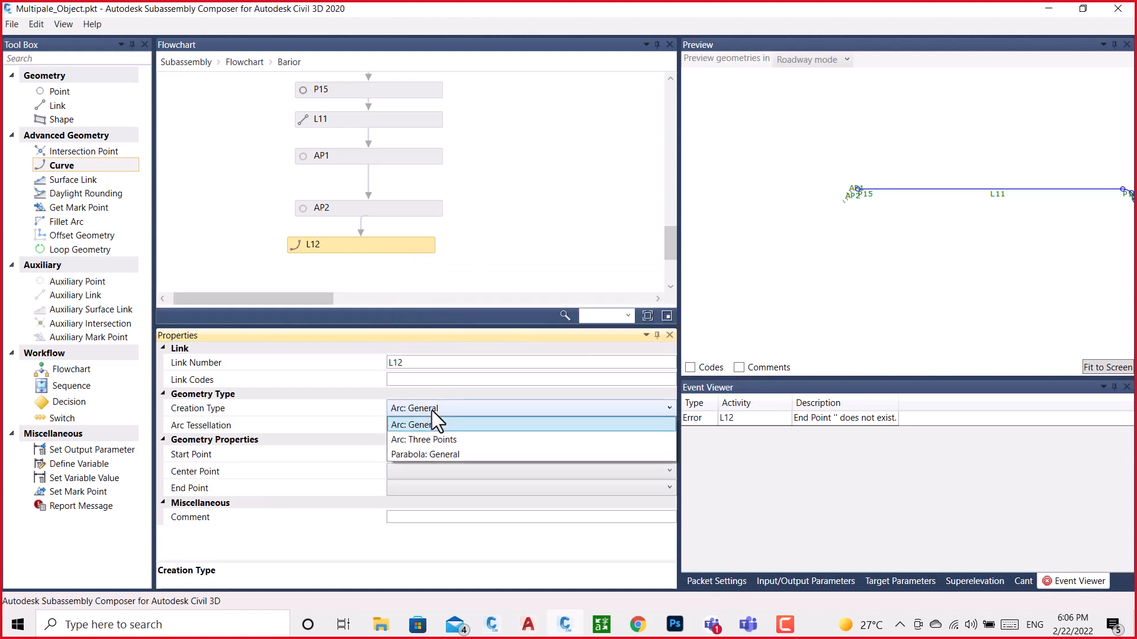
left_click(432, 443)
left_click(422, 453)
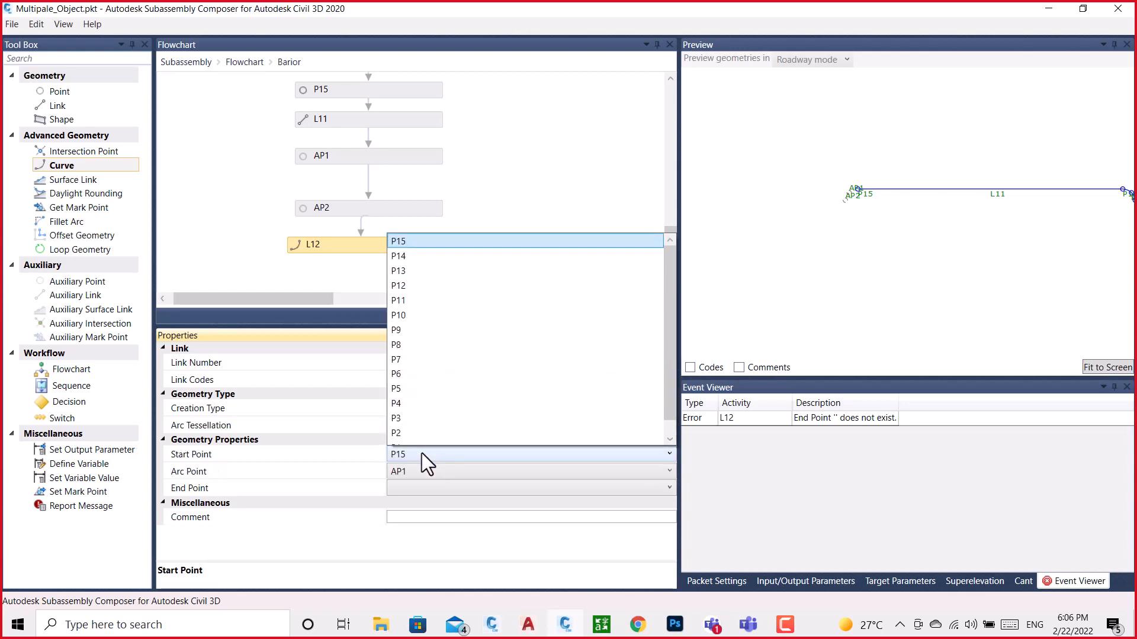
scroll(400, 338, "down", 1)
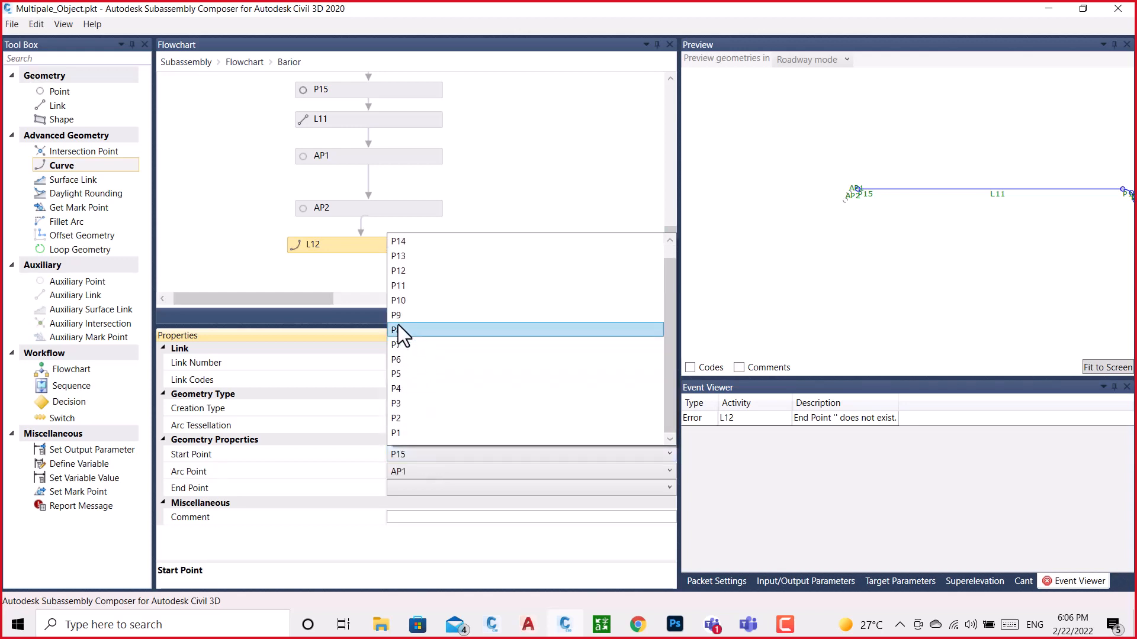
scroll(398, 326, "up", 1)
left_click(495, 205)
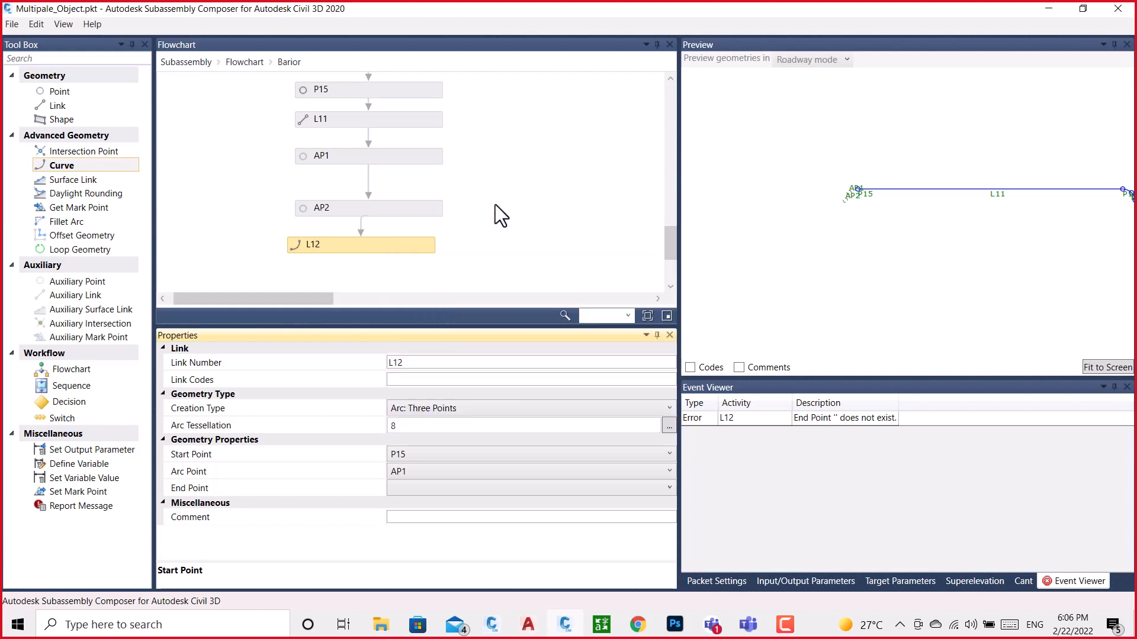
Switch the L12 curve's creation type to Parabola: General and look through its start point choices
left_click(472, 409)
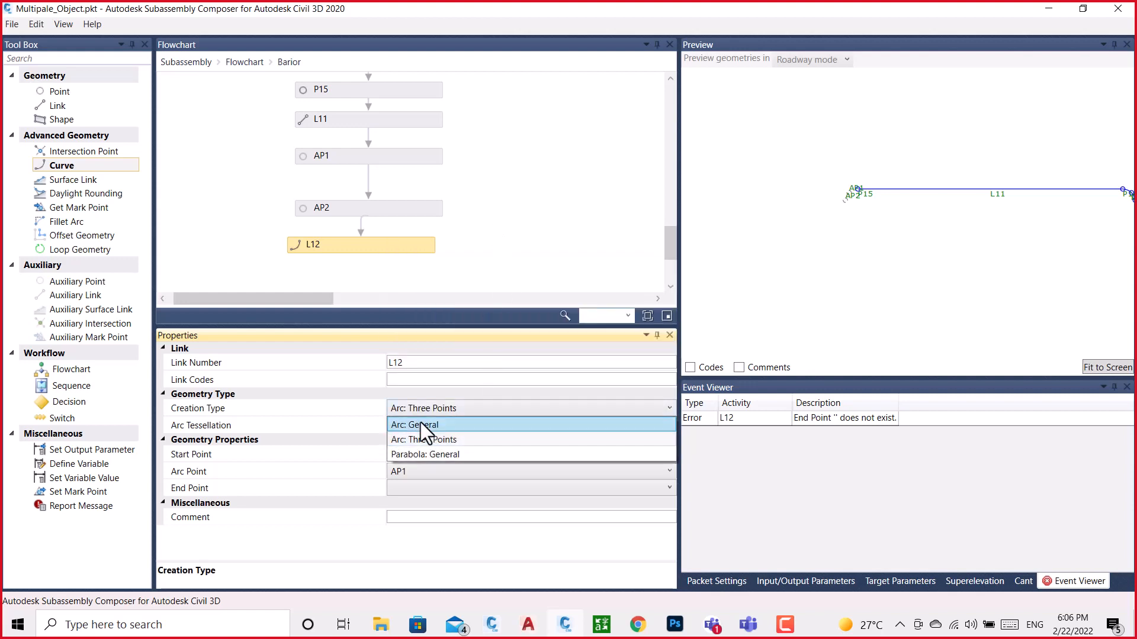
left_click(431, 454)
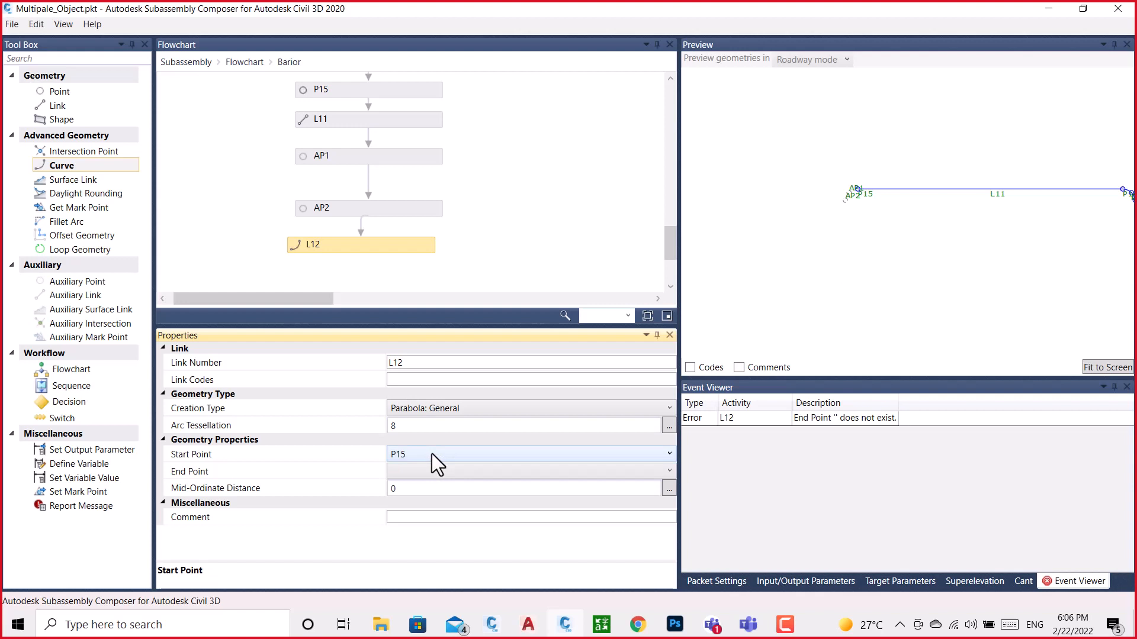
left_click(431, 454)
scroll(412, 318, "up", 1)
scroll(412, 318, "down", 1)
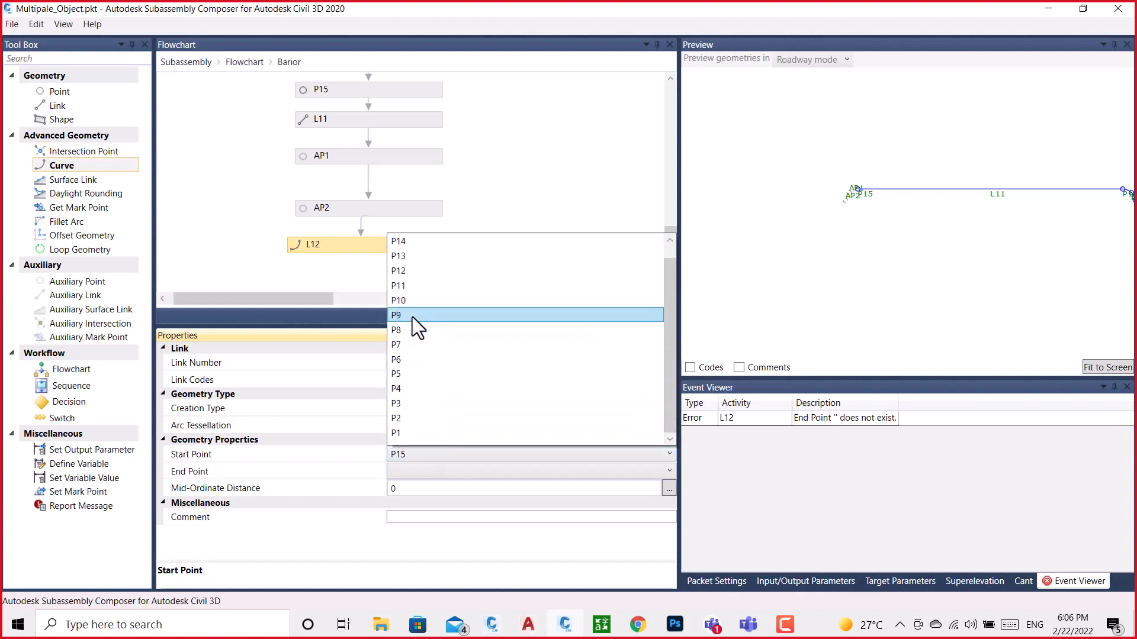
left_click(577, 169)
Switch the L12 curve's creation type to Arc: General and look through all of its start point choices
left_click(489, 412)
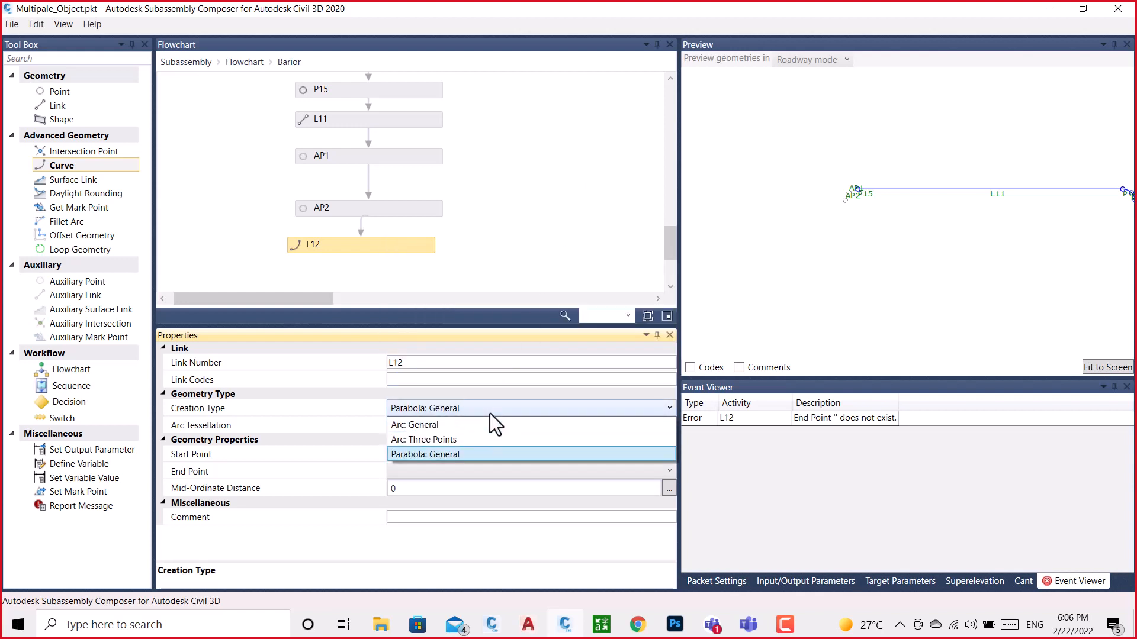
left_click(429, 426)
left_click(431, 455)
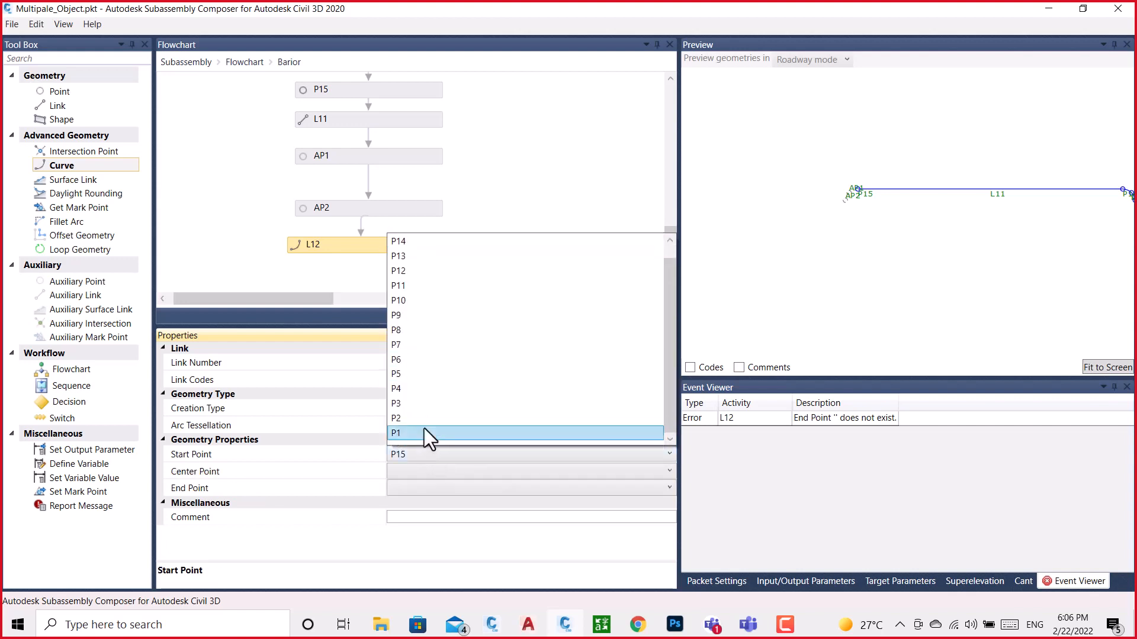
scroll(424, 300, "down", 1)
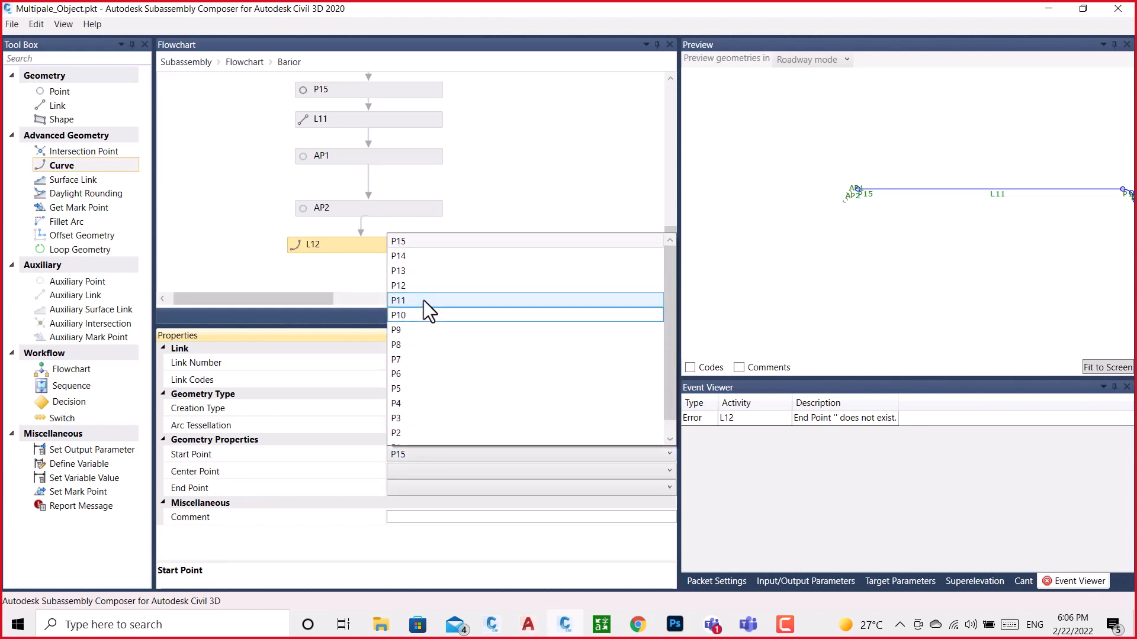
scroll(424, 300, "up", 1)
scroll(424, 300, "down", 1)
scroll(424, 300, "up", 1)
left_click(543, 141)
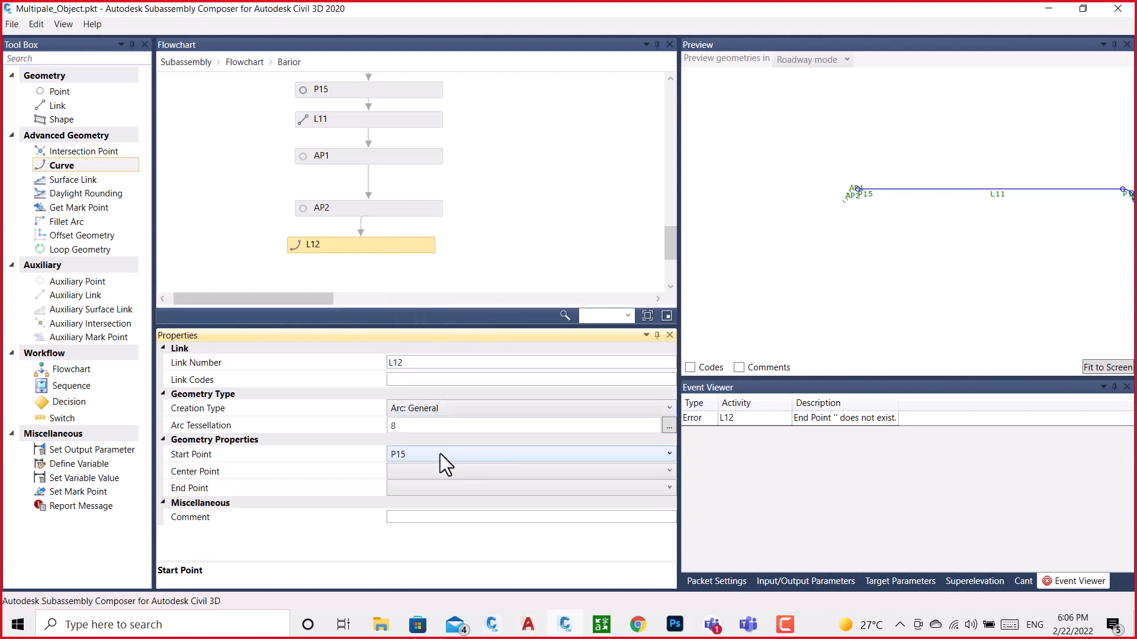
Keep Arc: General as the L12 curve's creation type and set its center point to AP1
left_click(451, 411)
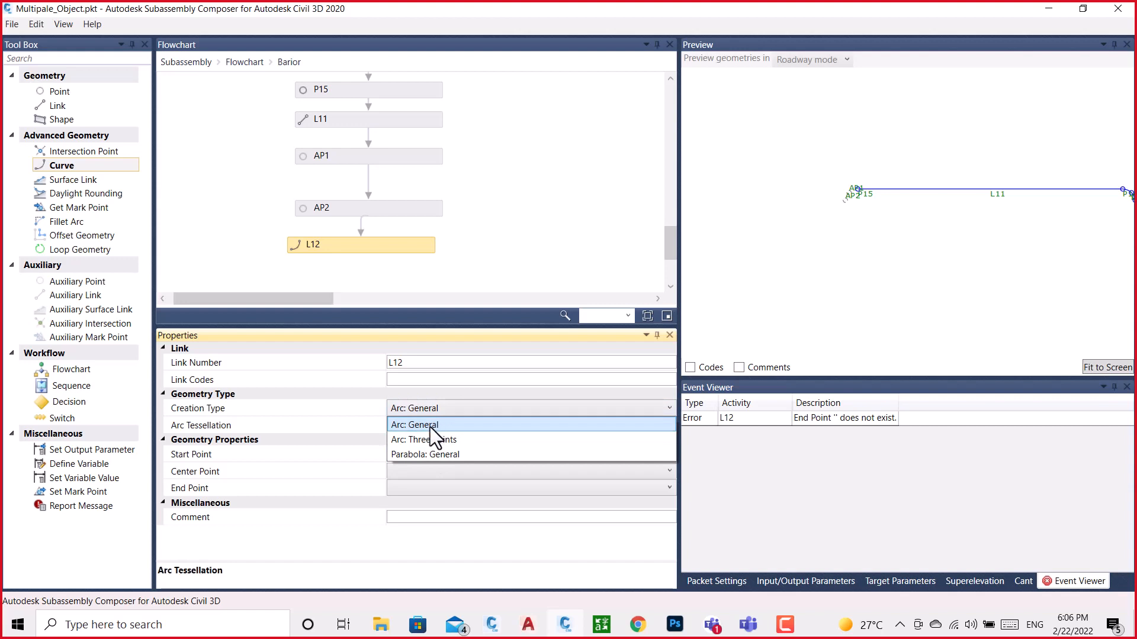
left_click(430, 427)
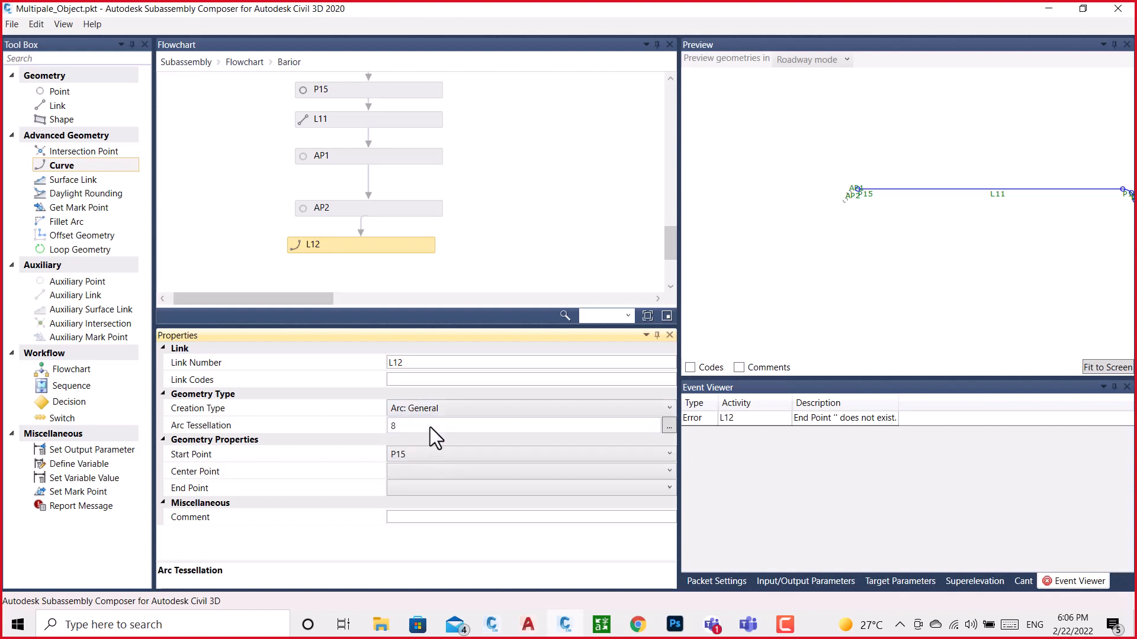
left_click(424, 472)
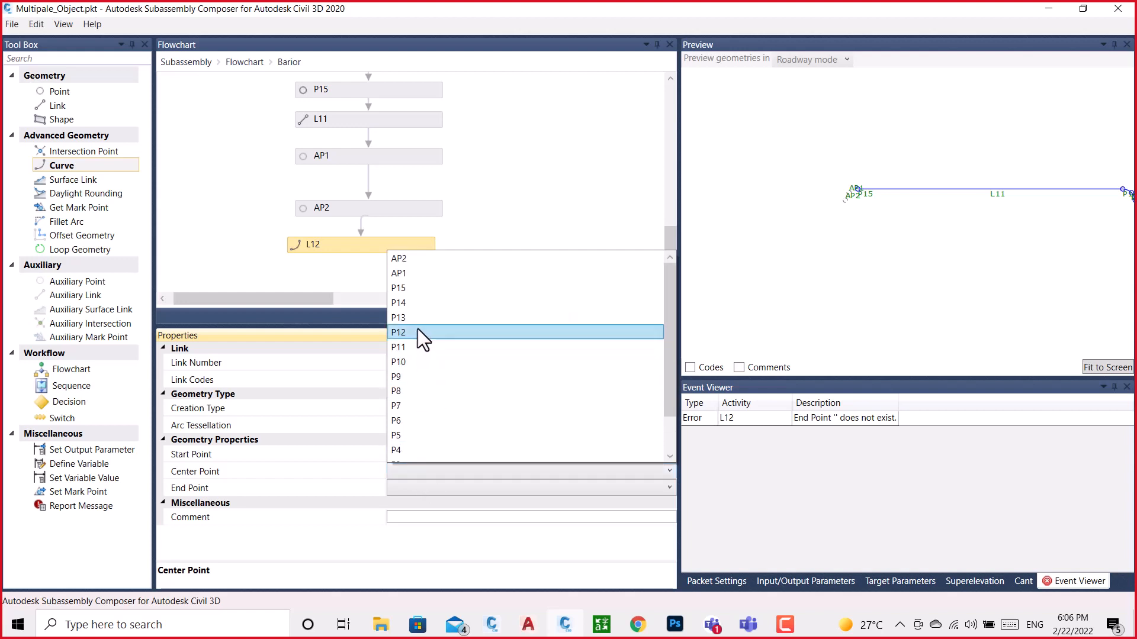
left_click(407, 272)
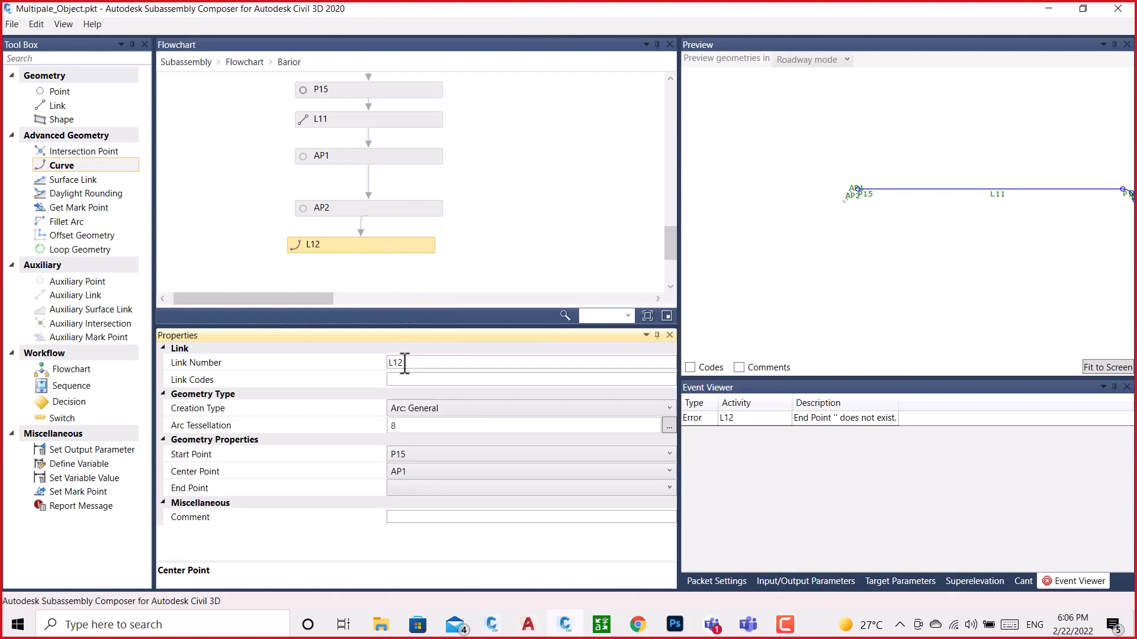
Examine the full list of points offered as the L12 arc's end point
left_click(424, 487)
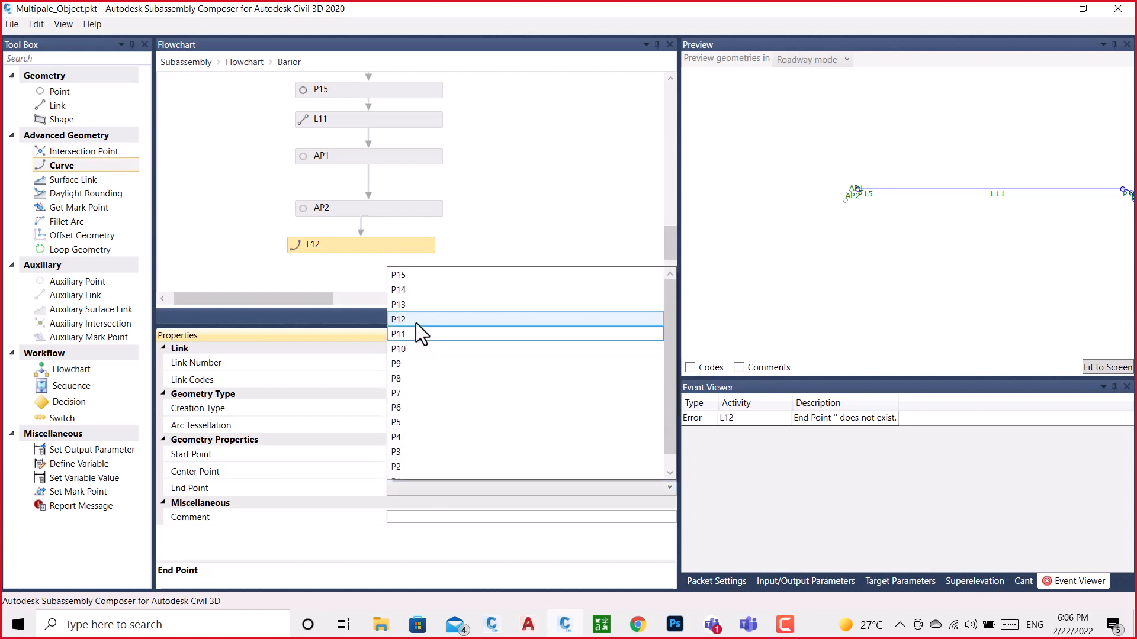
scroll(416, 322, "down", 1)
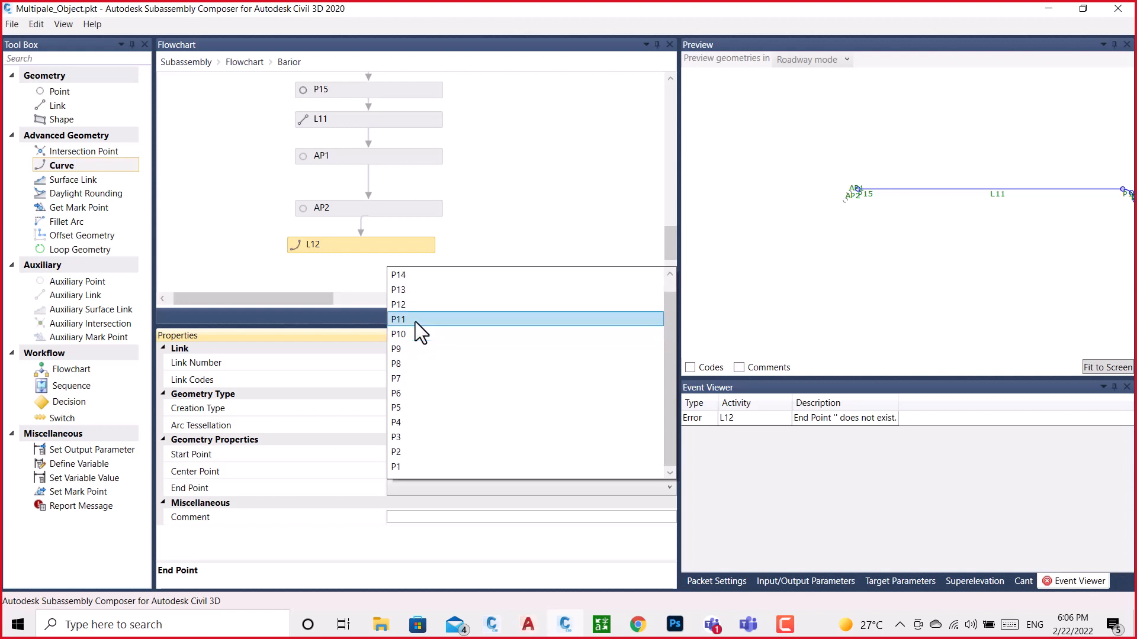
scroll(415, 321, "up", 1)
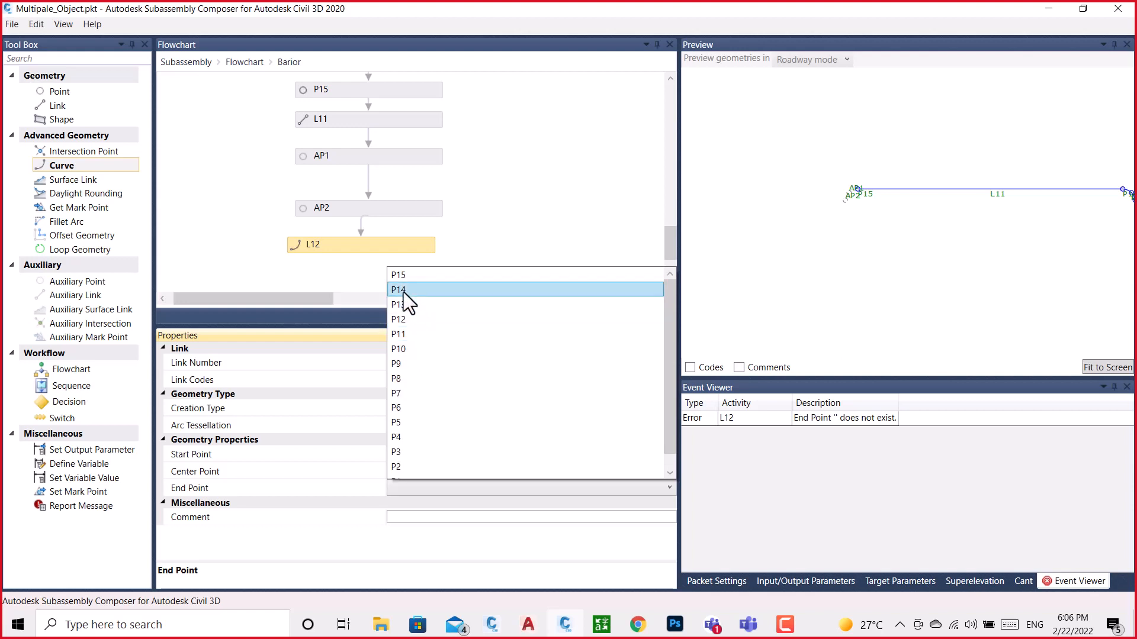
left_click(516, 218)
left_click(428, 490)
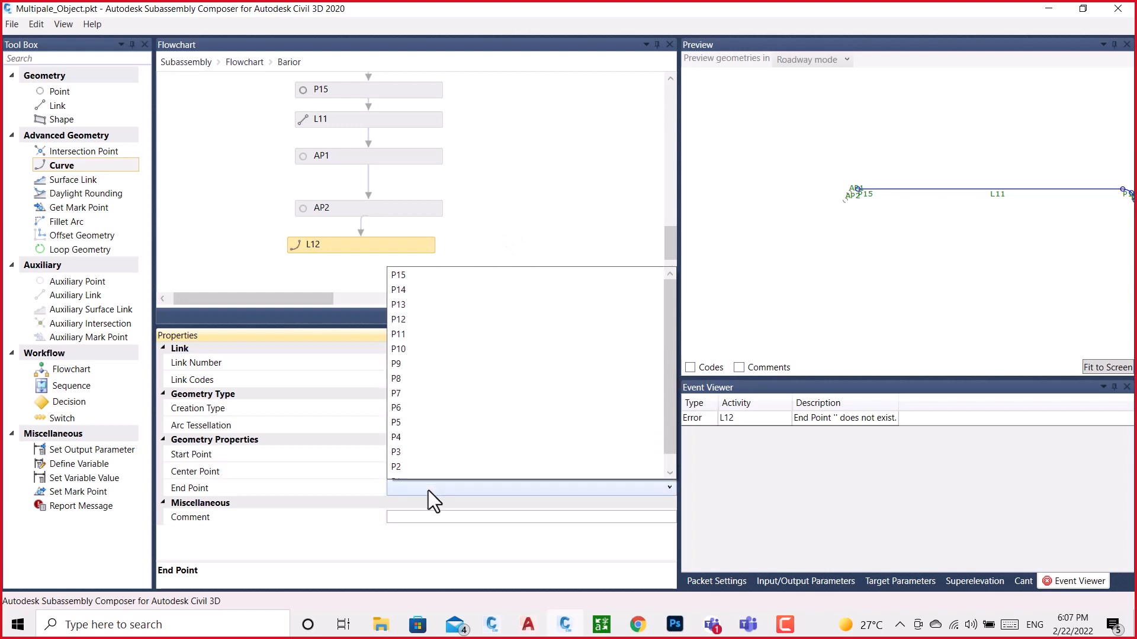
left_click(428, 490)
Switch the L12 curve's creation type to Parabola: General and look through its end point choices
left_click(434, 407)
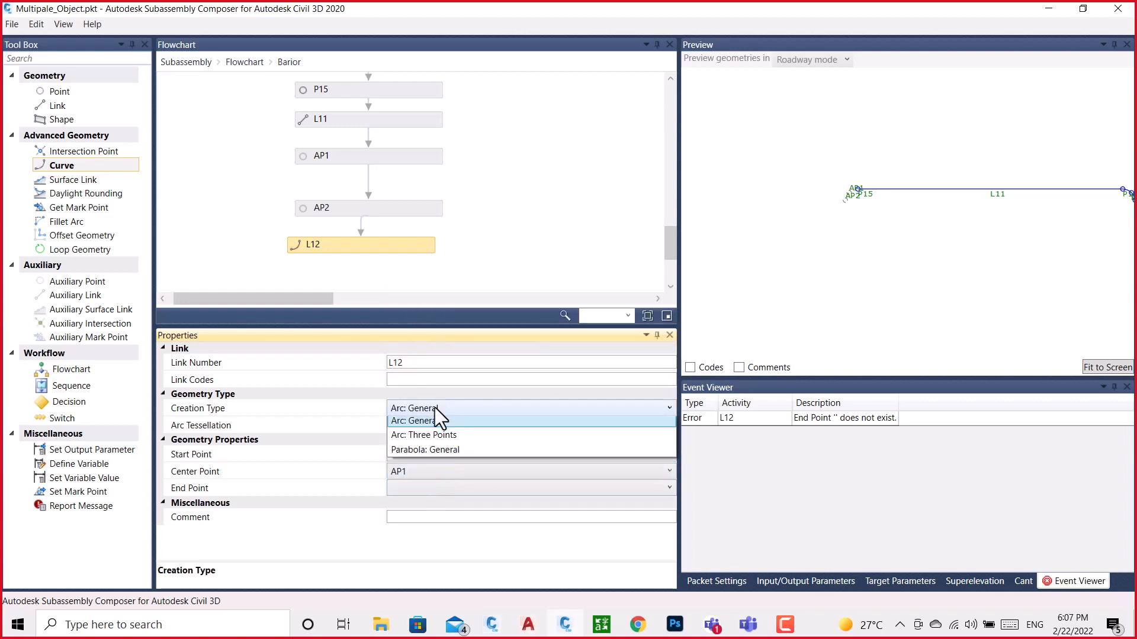
left_click(455, 454)
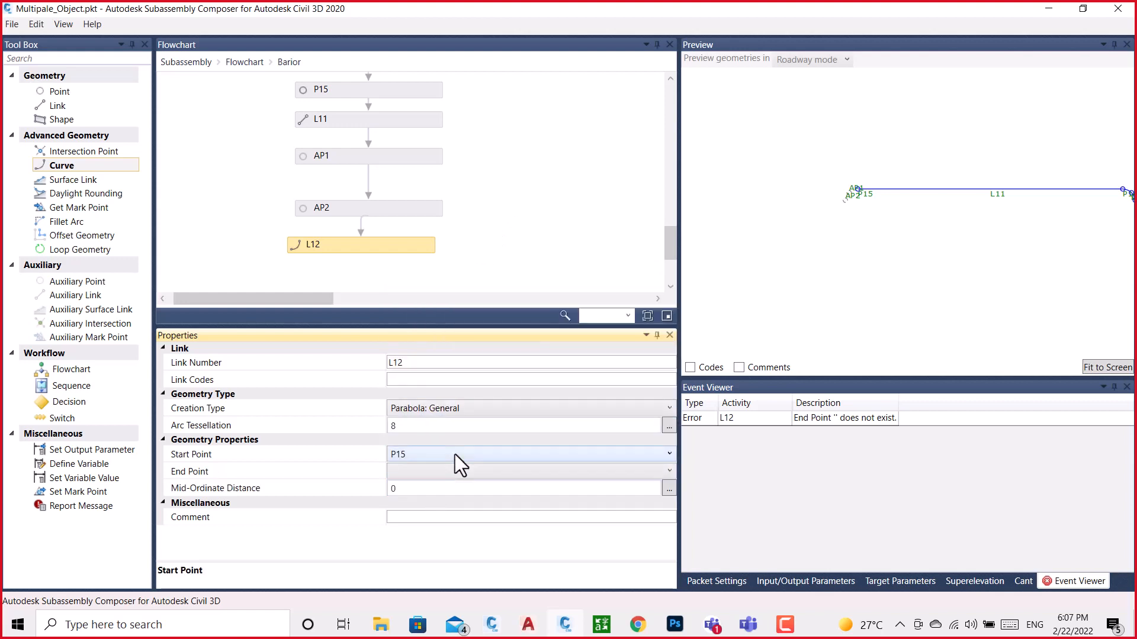
left_click(450, 473)
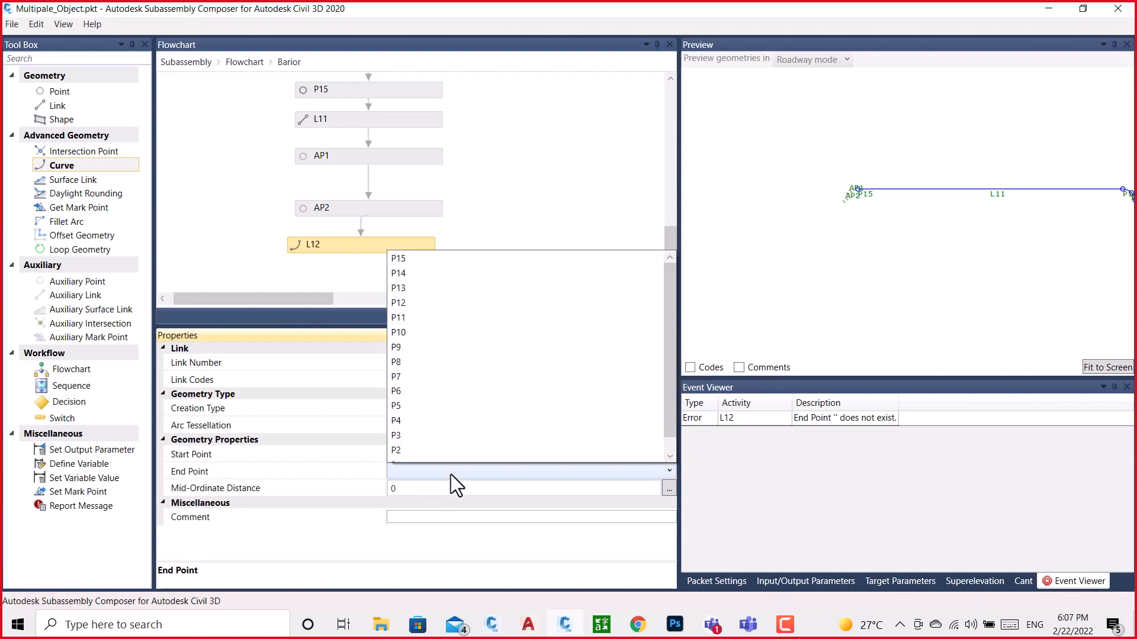
scroll(428, 376, "down", 1)
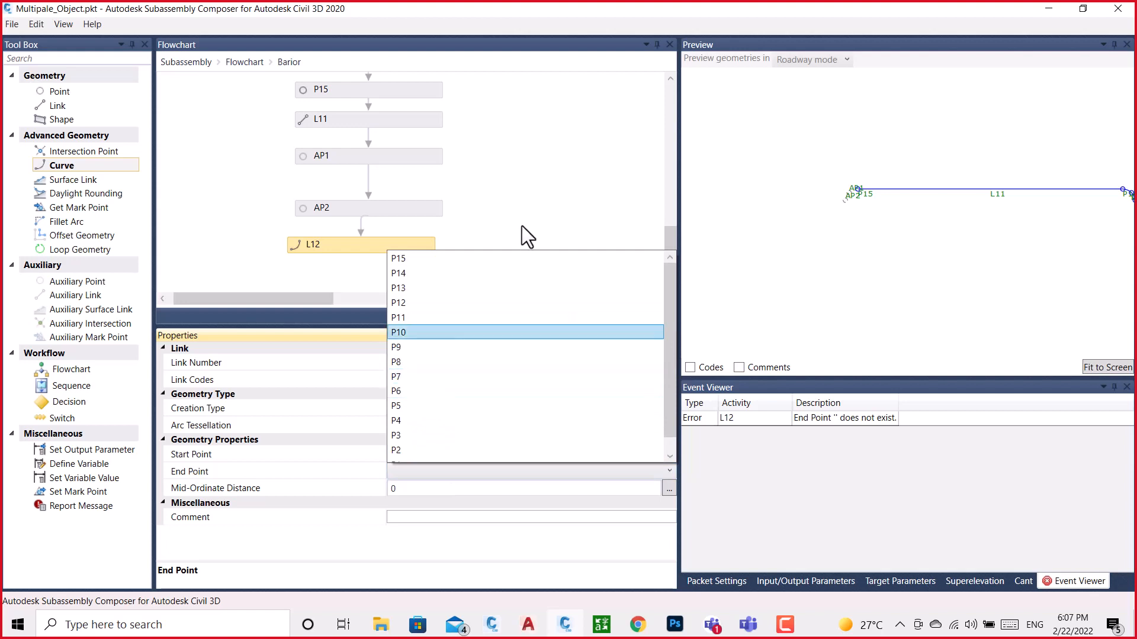
Delete curve L12 and the auxiliary points AP2 and AP1 from the Barior flowchart
left_click(533, 214)
left_click(411, 209)
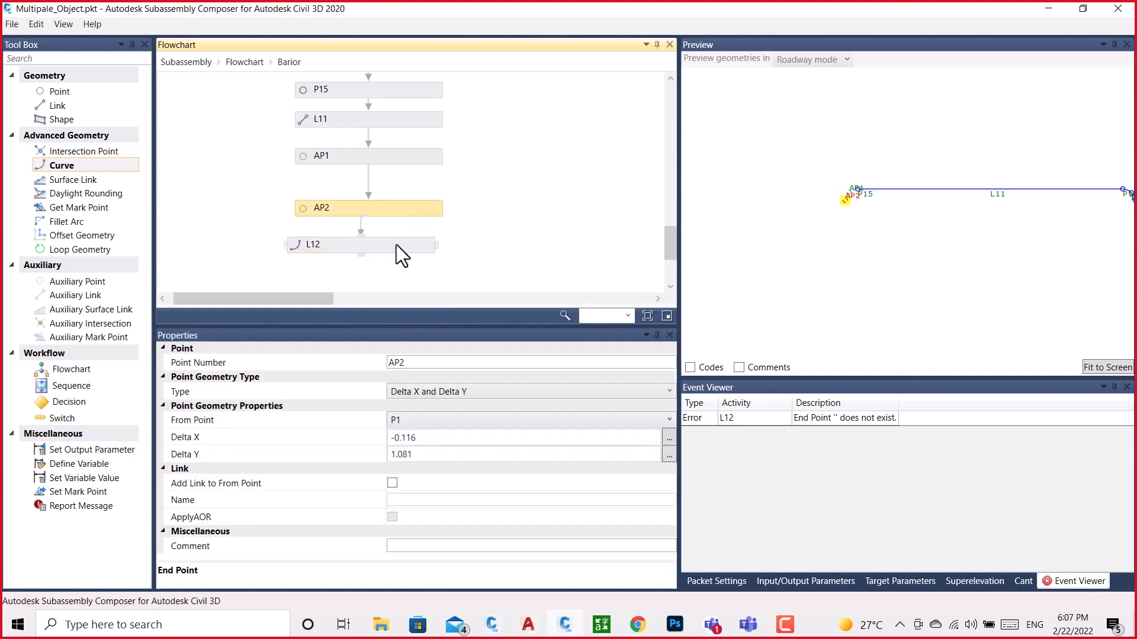
left_click(397, 244)
key("Delete")
left_click(403, 207)
key("Delete")
left_click(394, 159)
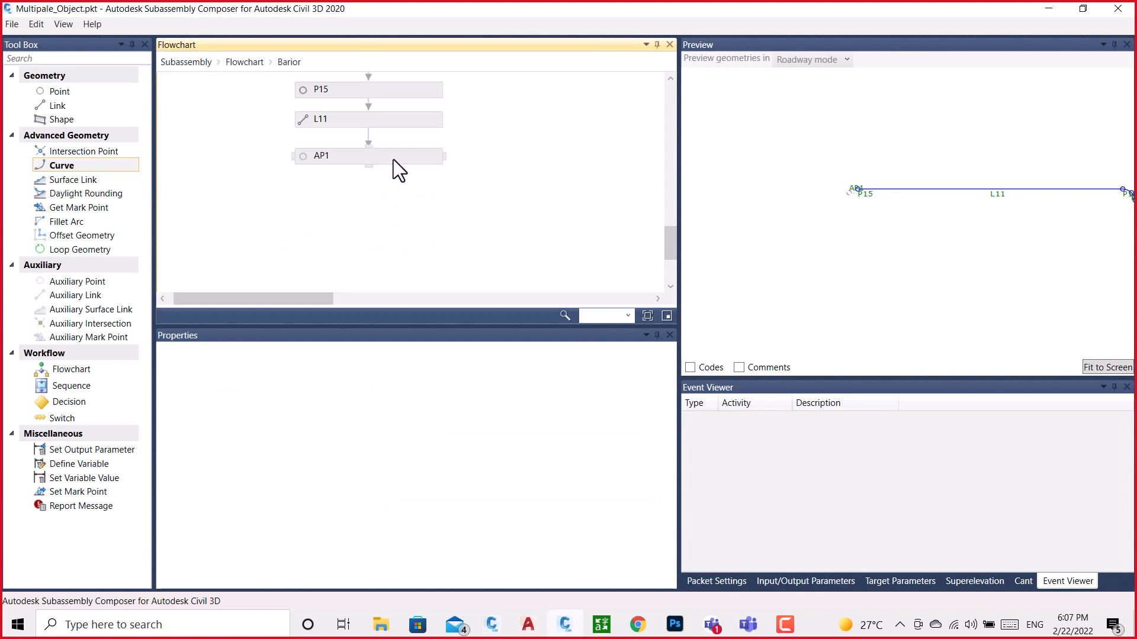
key("Delete")
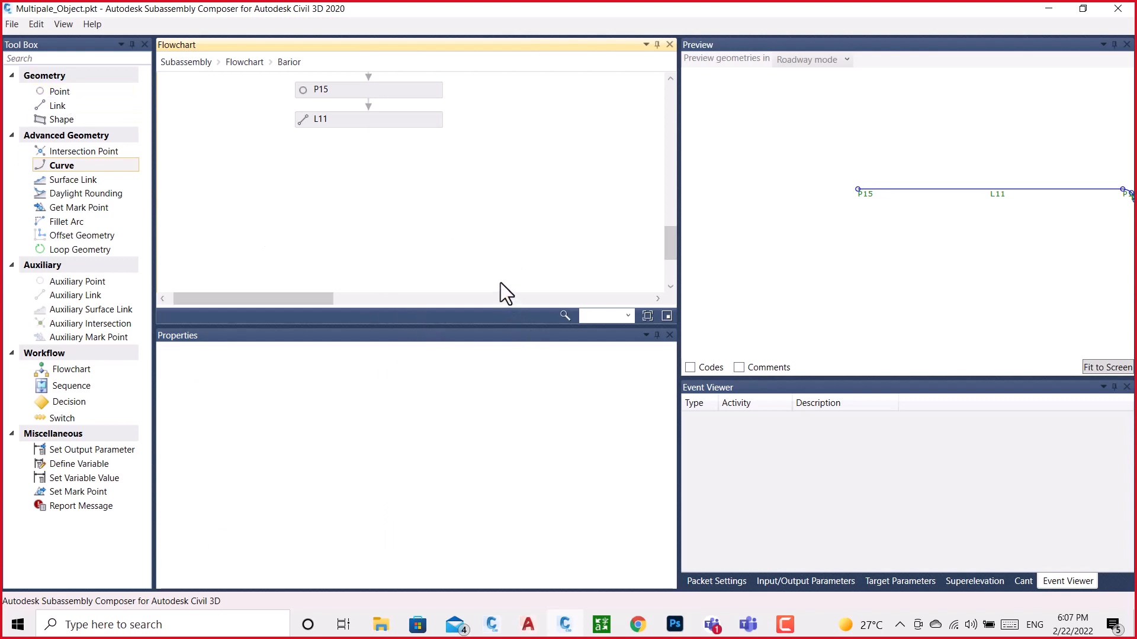
Switch to BRAIOR.dwg in Civil 3D and copy the X position of the point at the middle of the arc
scroll(652, 191, "down", 1)
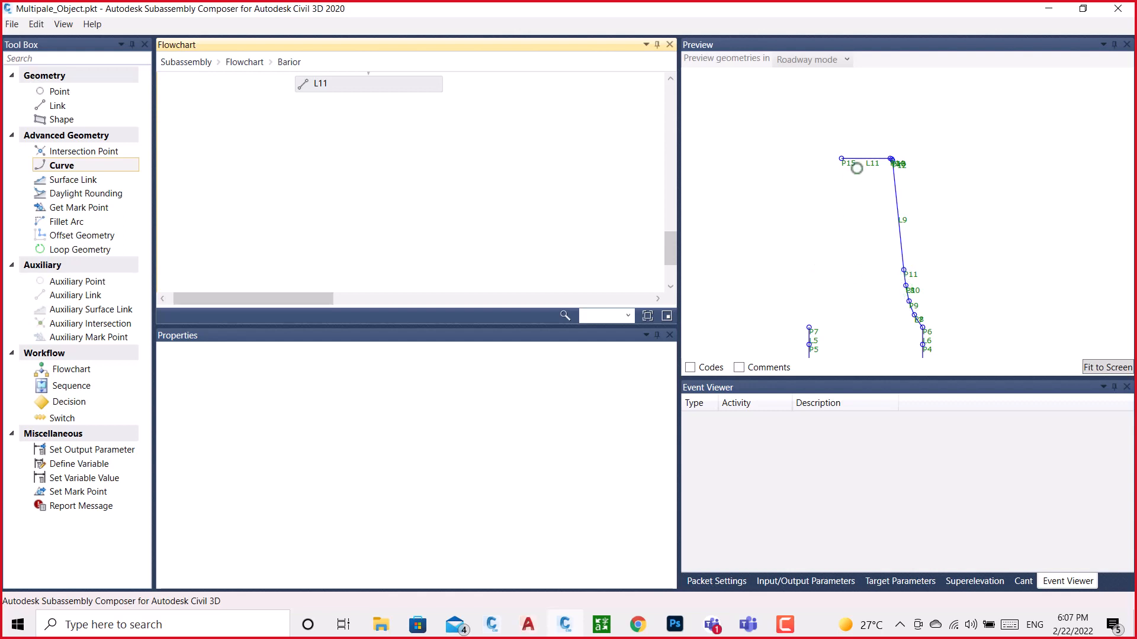
scroll(271, 183, "up", 3)
scroll(329, 182, "down", 2)
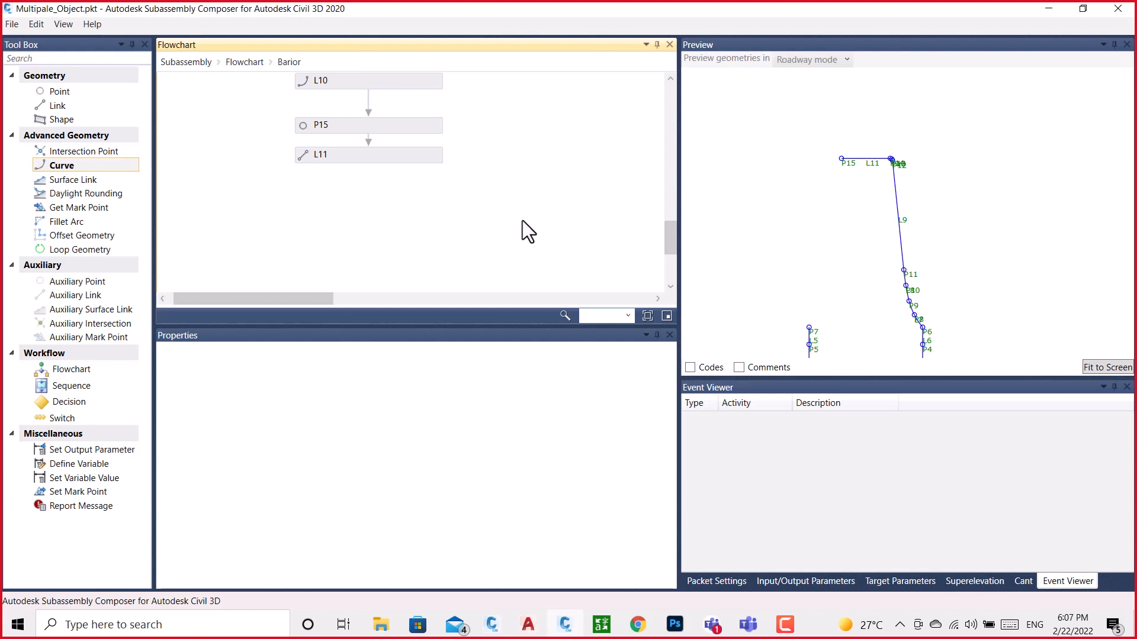
scroll(523, 220, "down", 1)
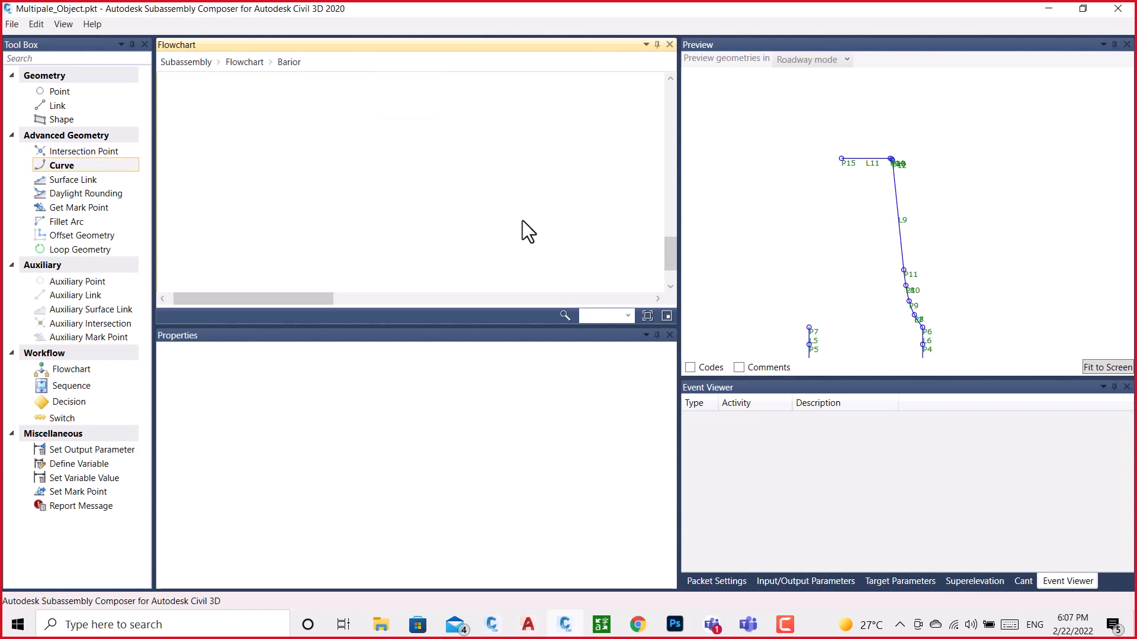
scroll(427, 237, "up", 1)
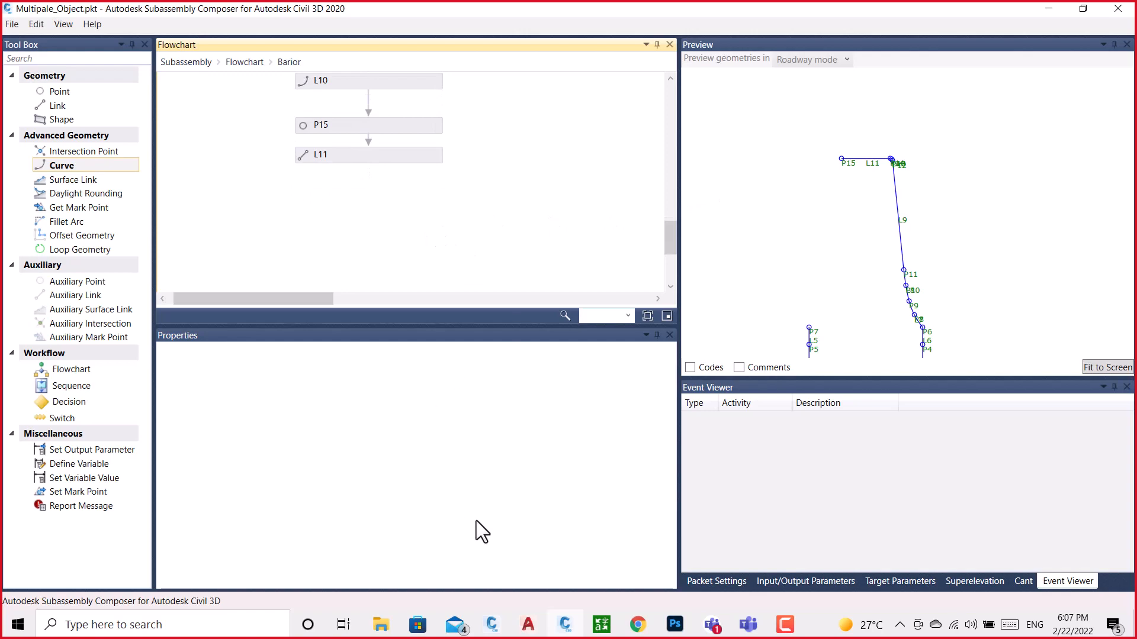
mouse_move(494, 630)
left_click(556, 581)
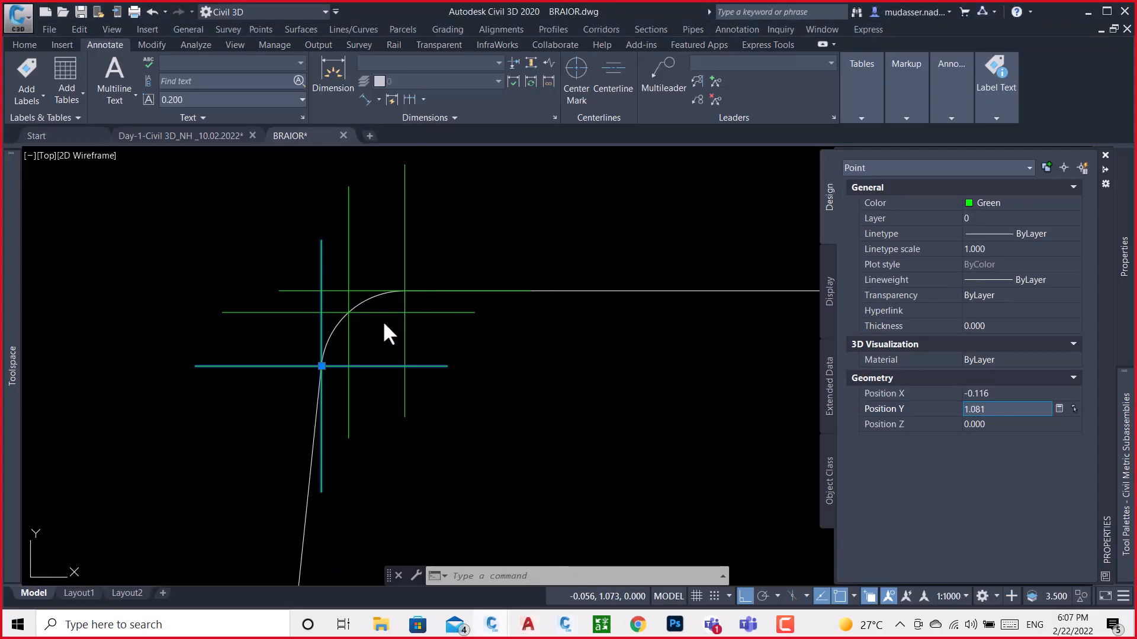
key("Escape")
key("ctrl+1")
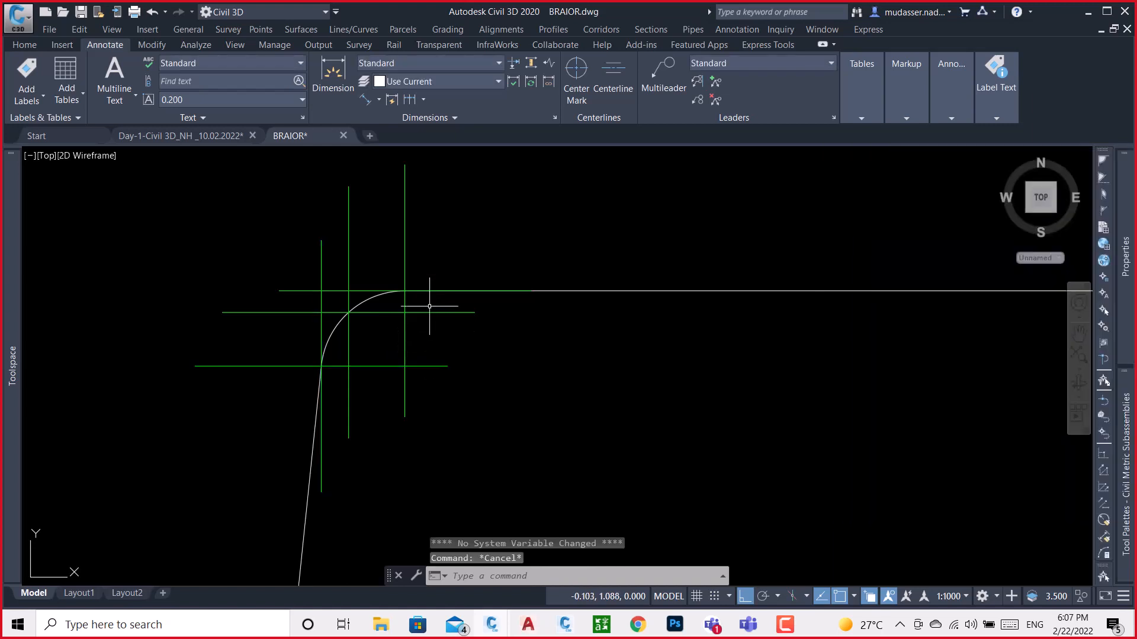
left_click(432, 312)
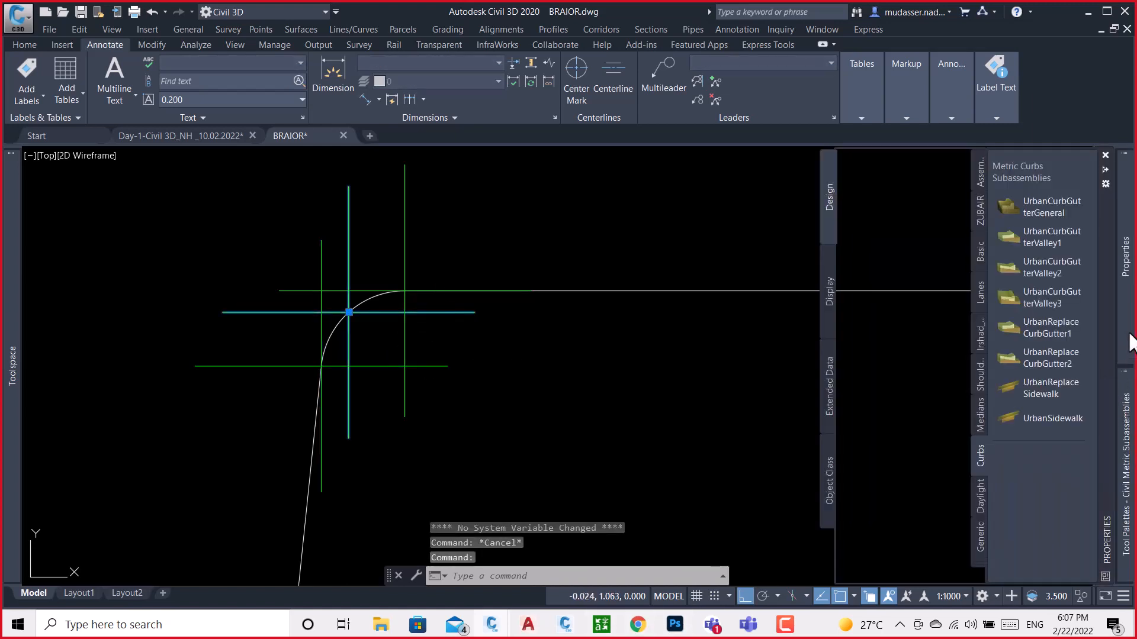
mouse_move(1127, 350)
left_click(1007, 393)
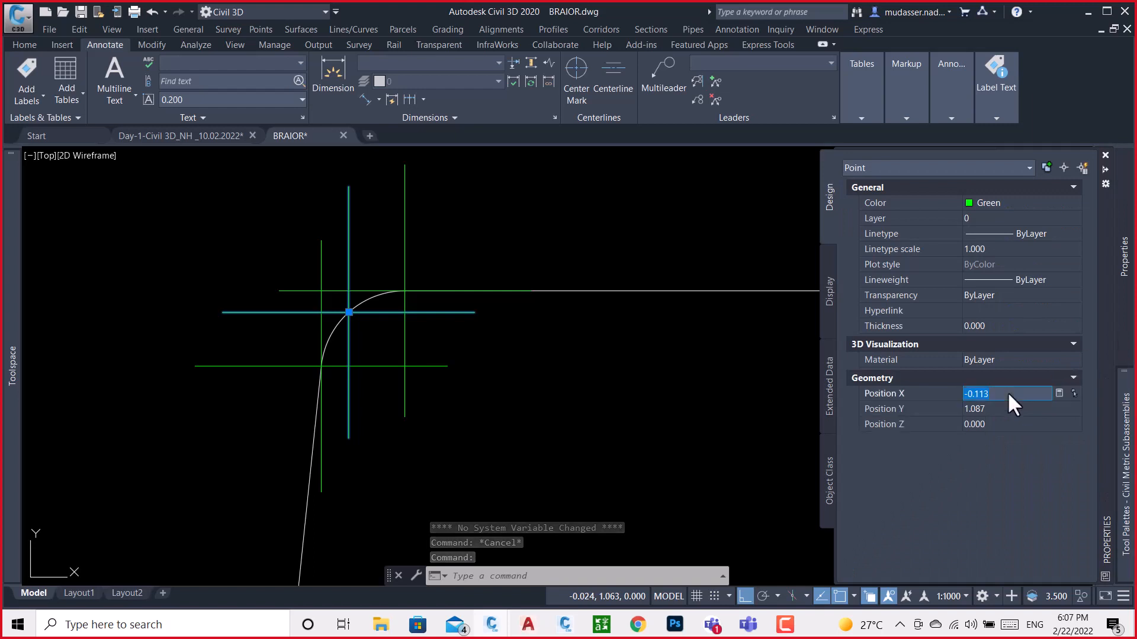
Return to Subassembly Composer and add point P16 after L11, measured from P1 with a Delta X of -0.113
left_click(579, 625)
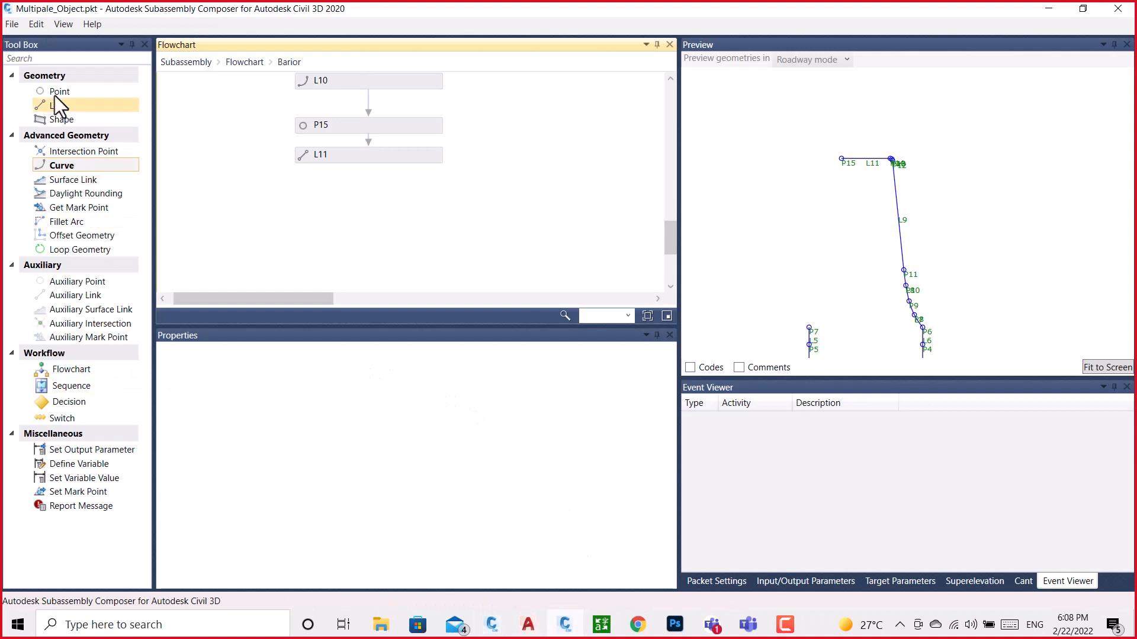
left_click_drag(55, 91, 383, 209)
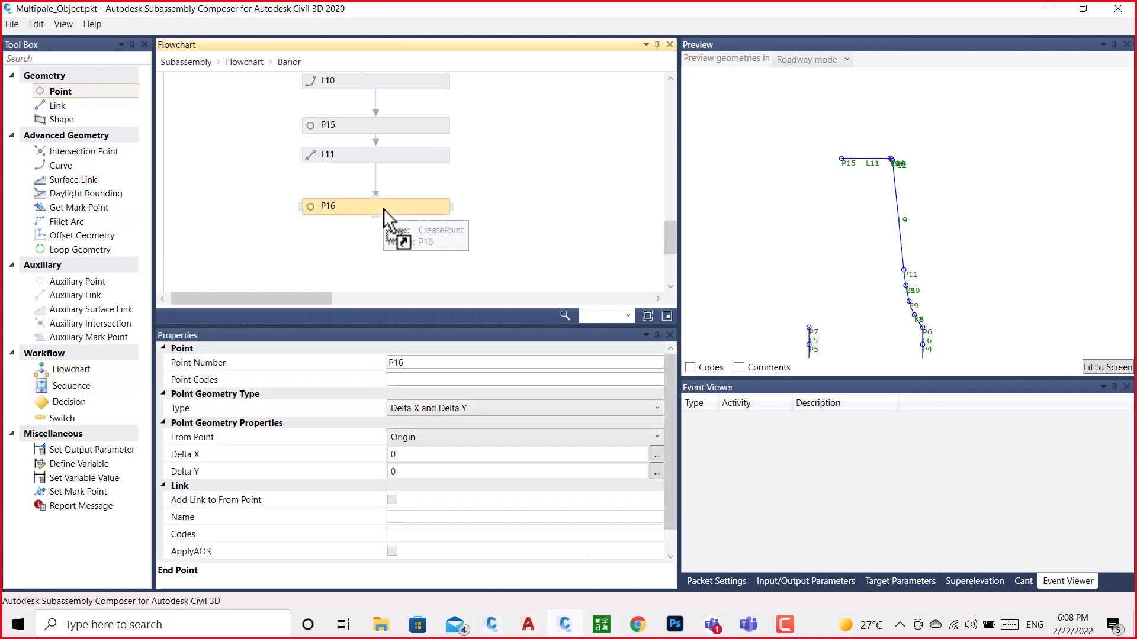
left_click(437, 442)
left_click(403, 401)
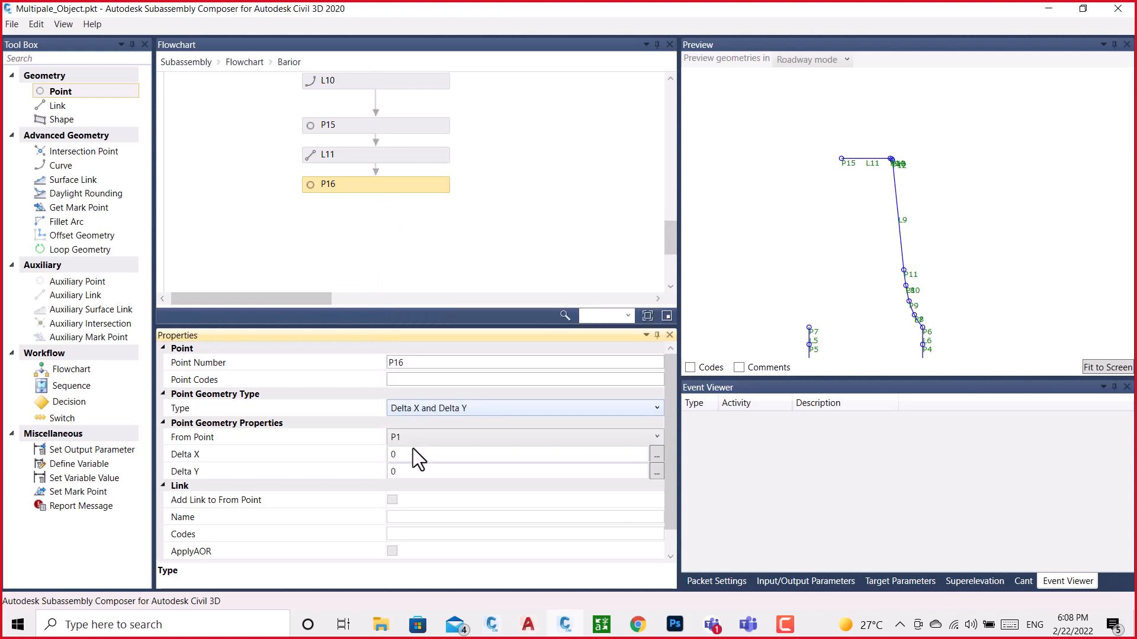
left_click(414, 454)
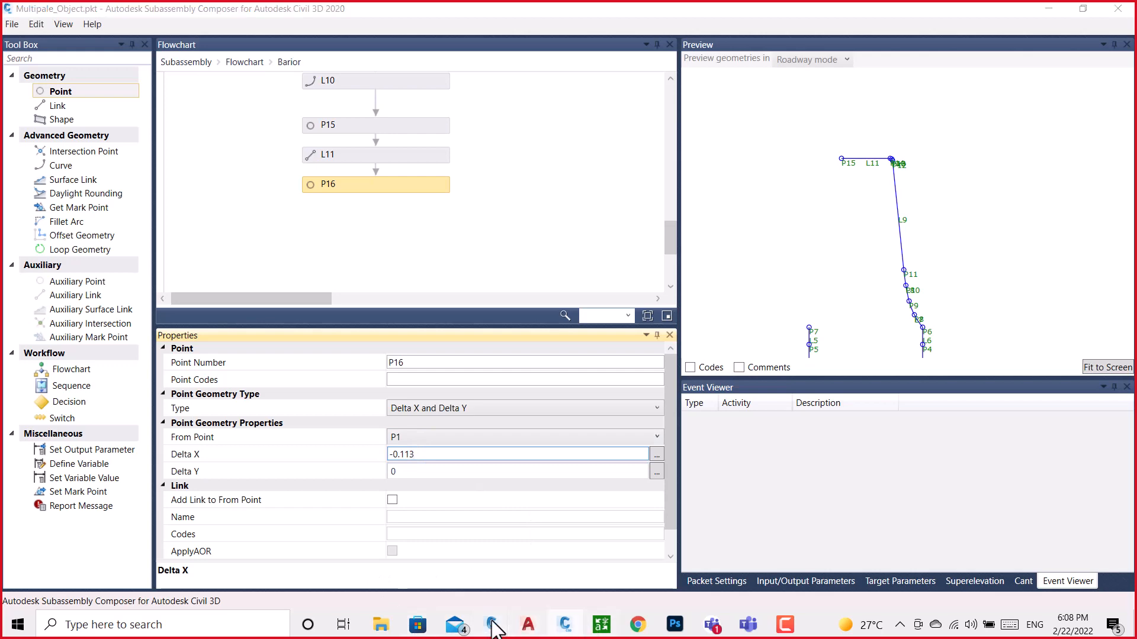
Copy the same arc point's Y position from BRAIOR.dwg and set P16's Delta Y to 1.087
mouse_move(492, 625)
left_click(541, 594)
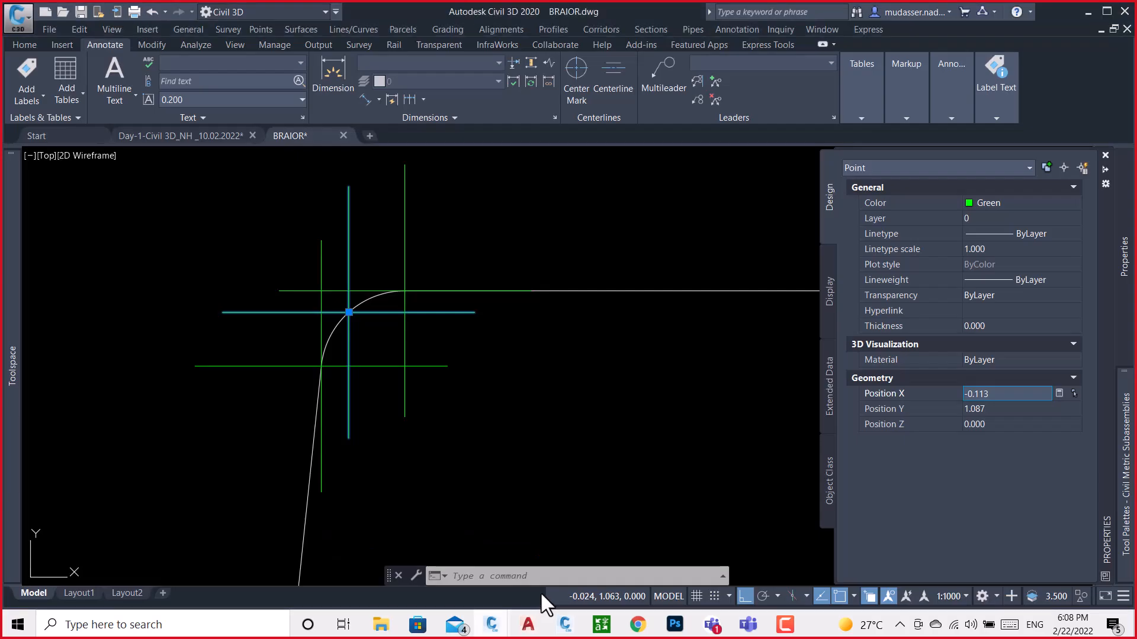
left_click(999, 410)
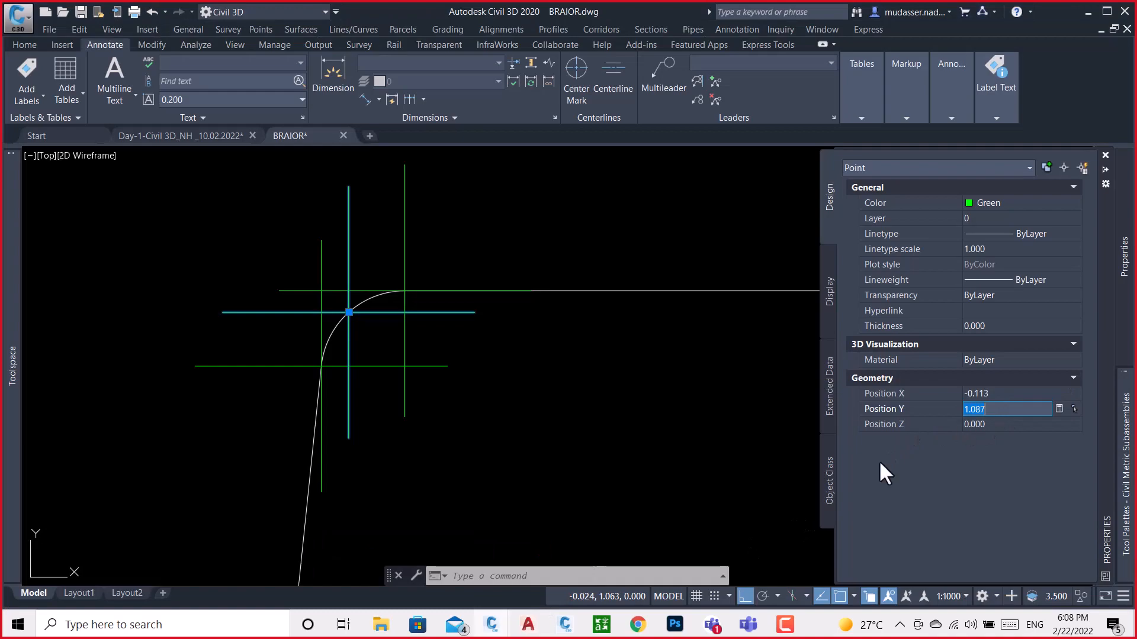
left_click(567, 625)
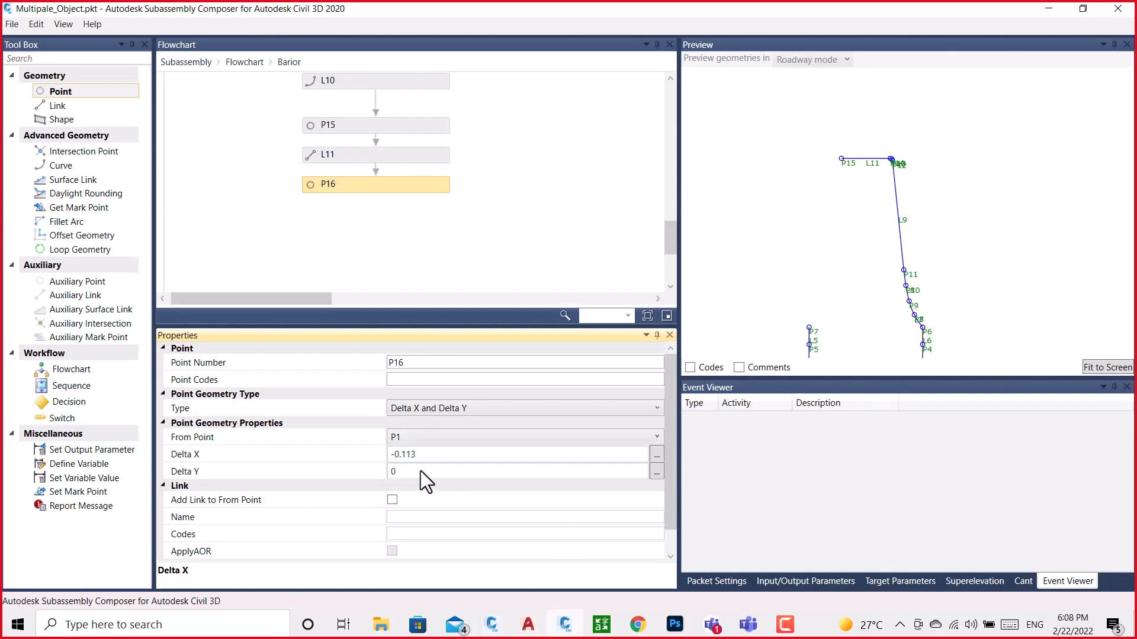
left_click(424, 471)
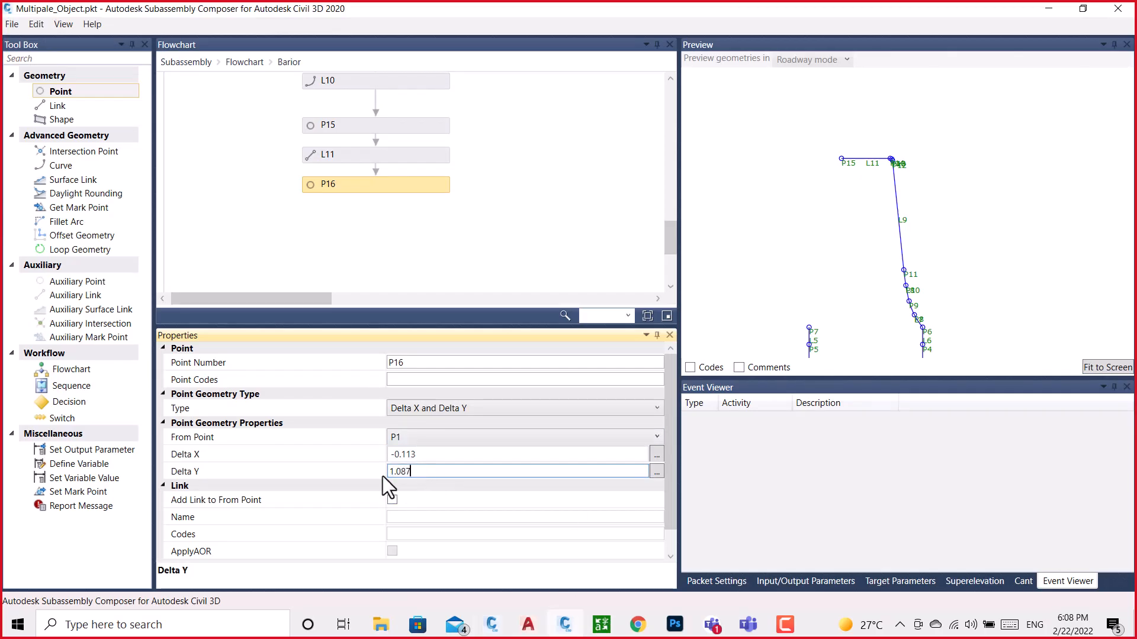
left_click(499, 215)
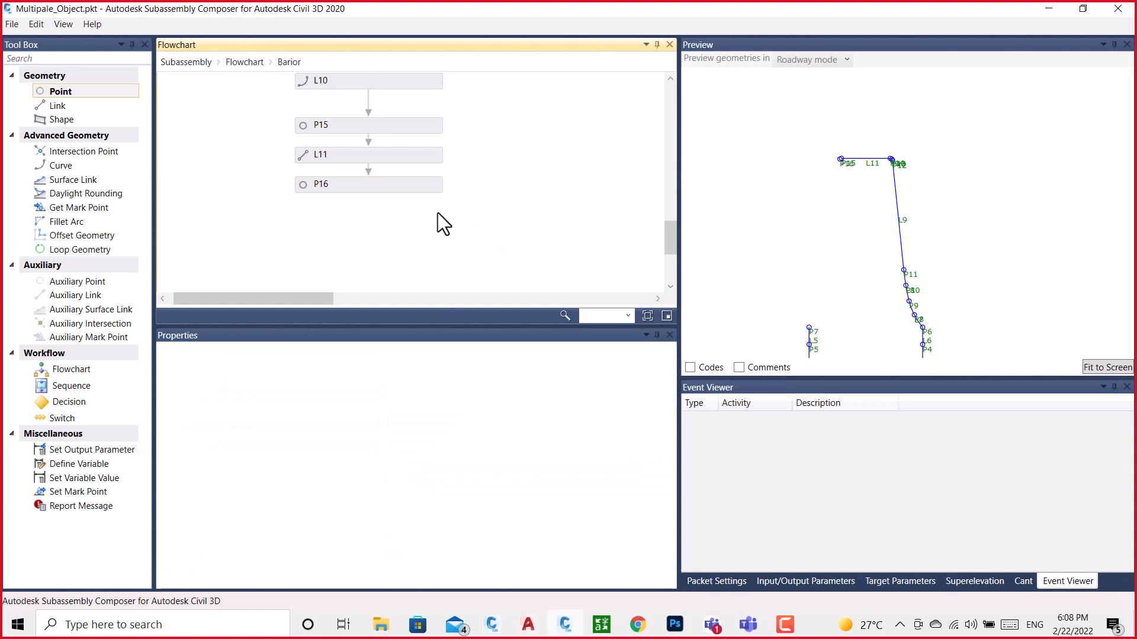
Add point P17 after P16 in the Barior flowchart and set its from point to P1
left_click_drag(78, 93, 265, 179)
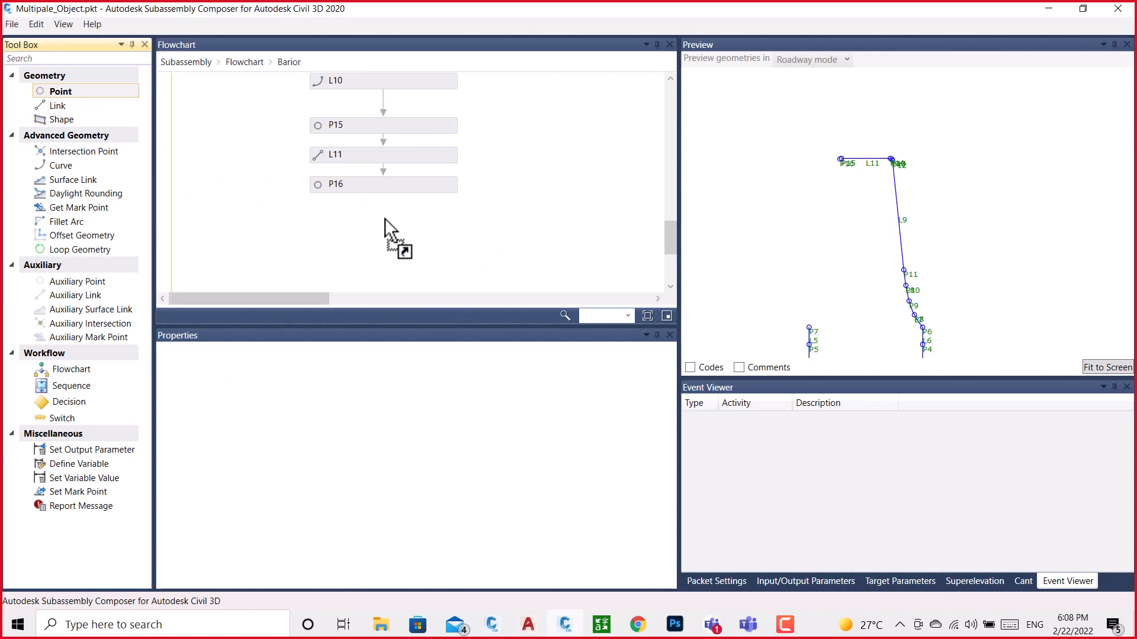
left_click_drag(385, 218, 385, 218)
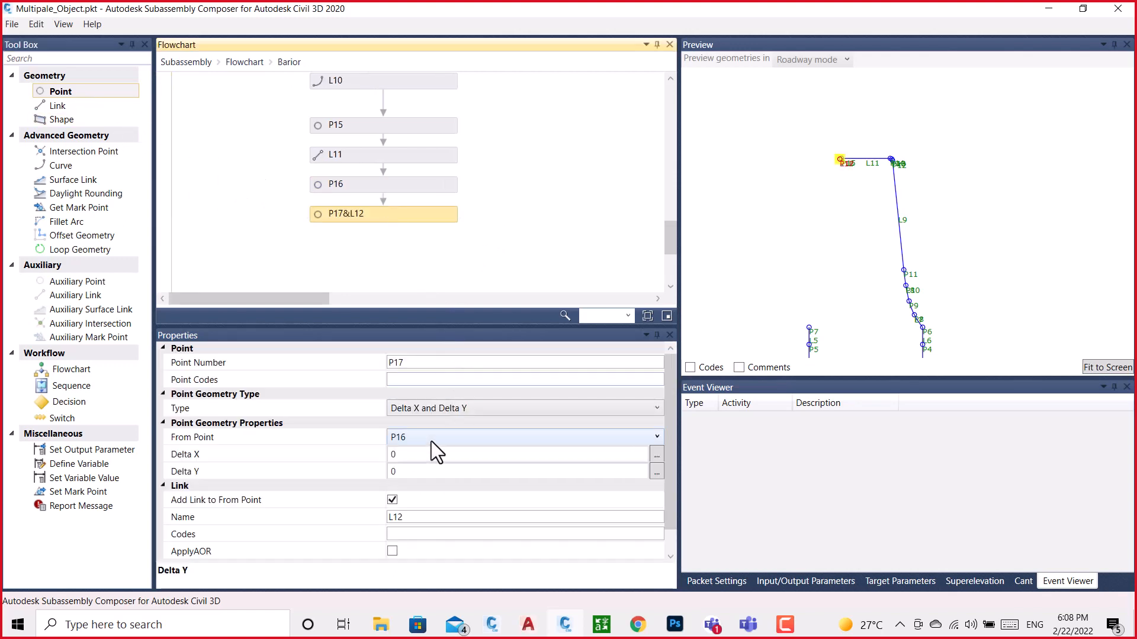
left_click(430, 442)
left_click(397, 403)
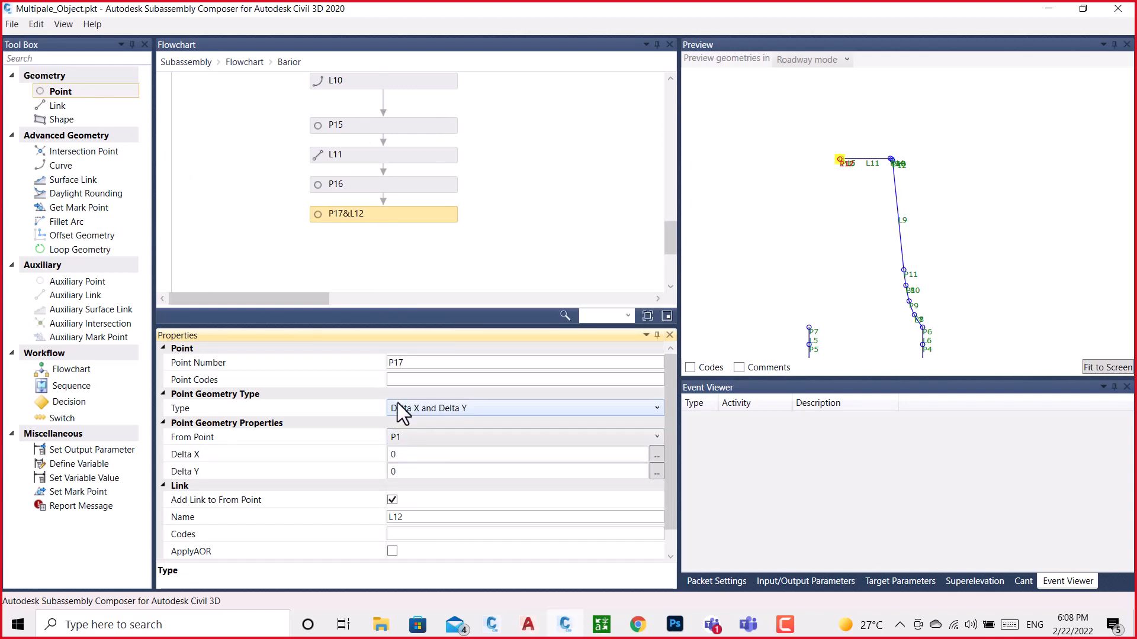
Switch to BRAIOR.dwg in Civil 3D and copy the X position of the point at the arc's lower end
mouse_move(491, 629)
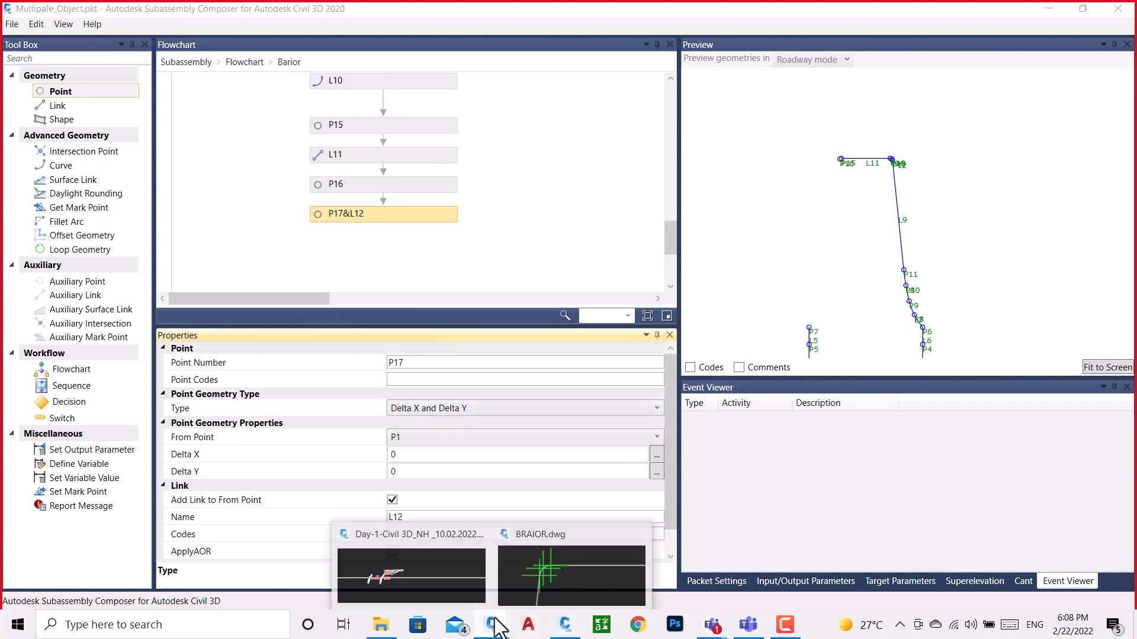
left_click(531, 583)
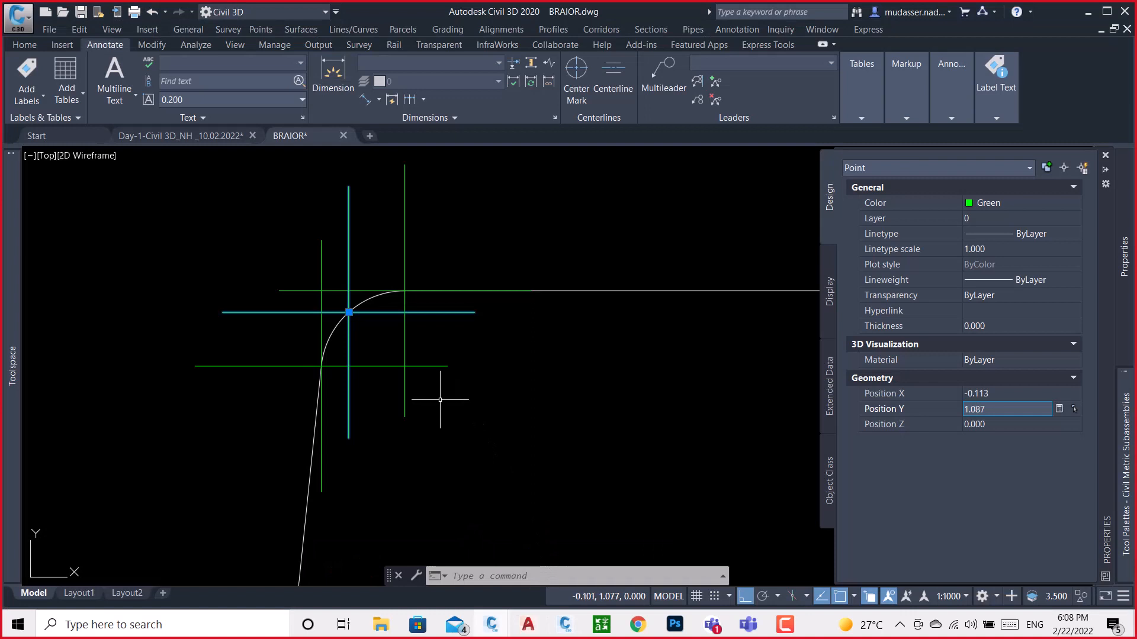
key("Escape")
key("ctrl+1")
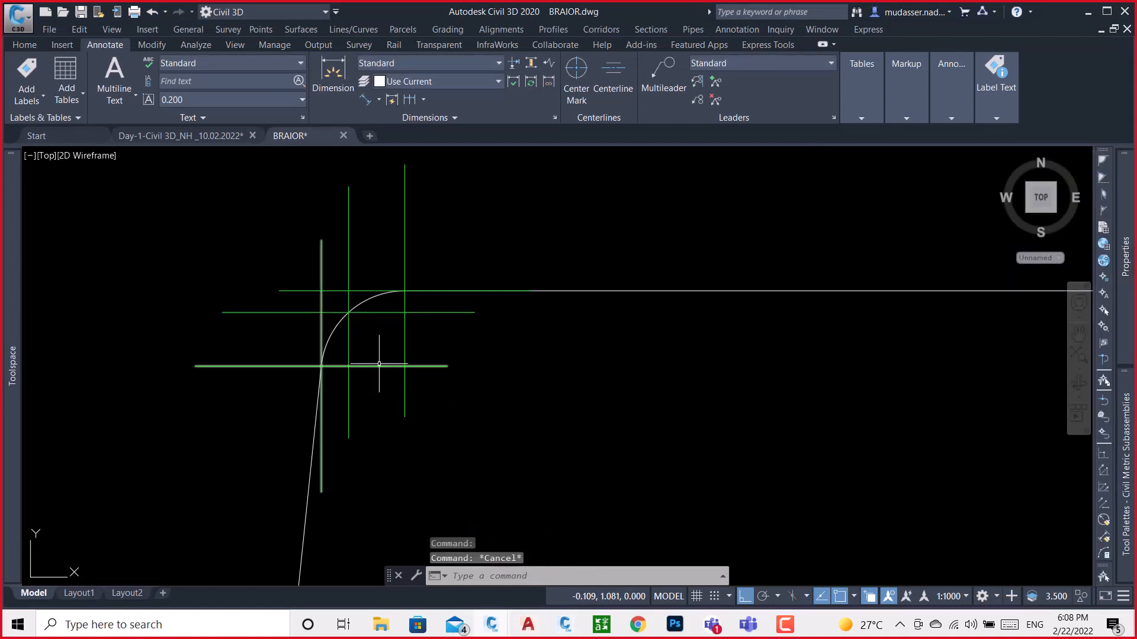
left_click(379, 365)
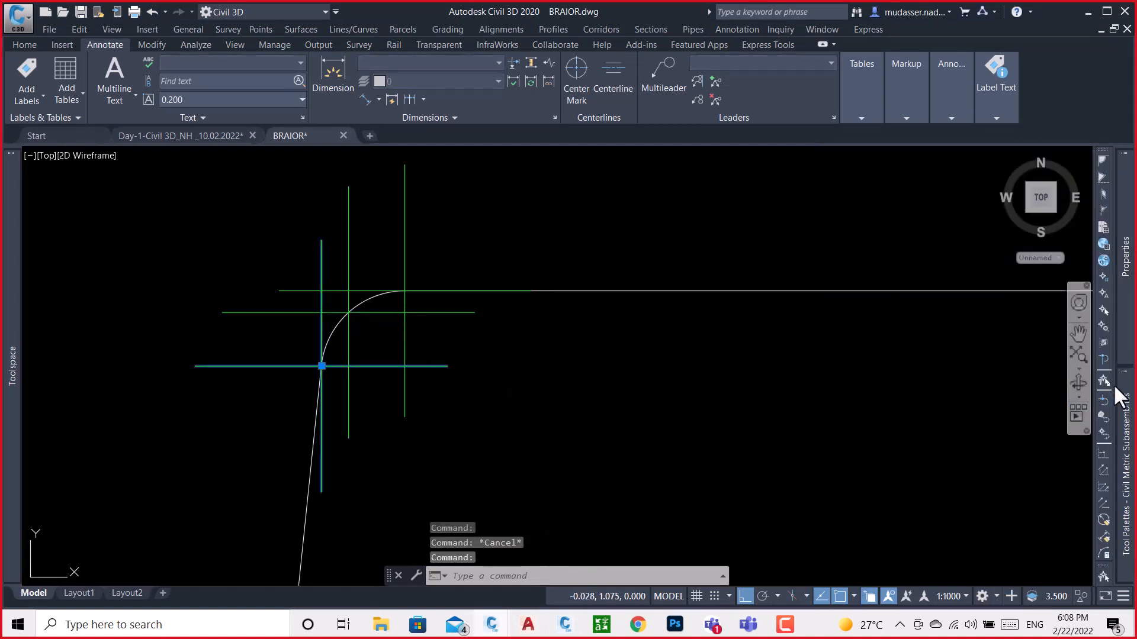
mouse_move(1129, 371)
left_click(1016, 393)
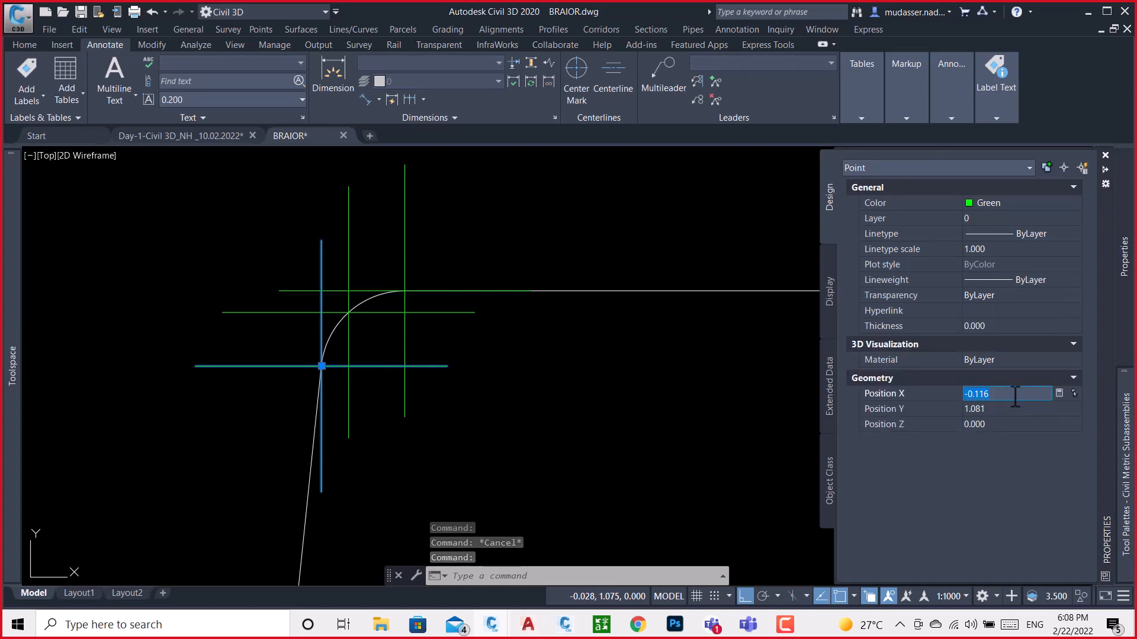
Copy the X position of the arc's lower end point again from BRAIOR.dwg and set P17's Delta X to -0.116 in Subassembly Composer
left_click(565, 625)
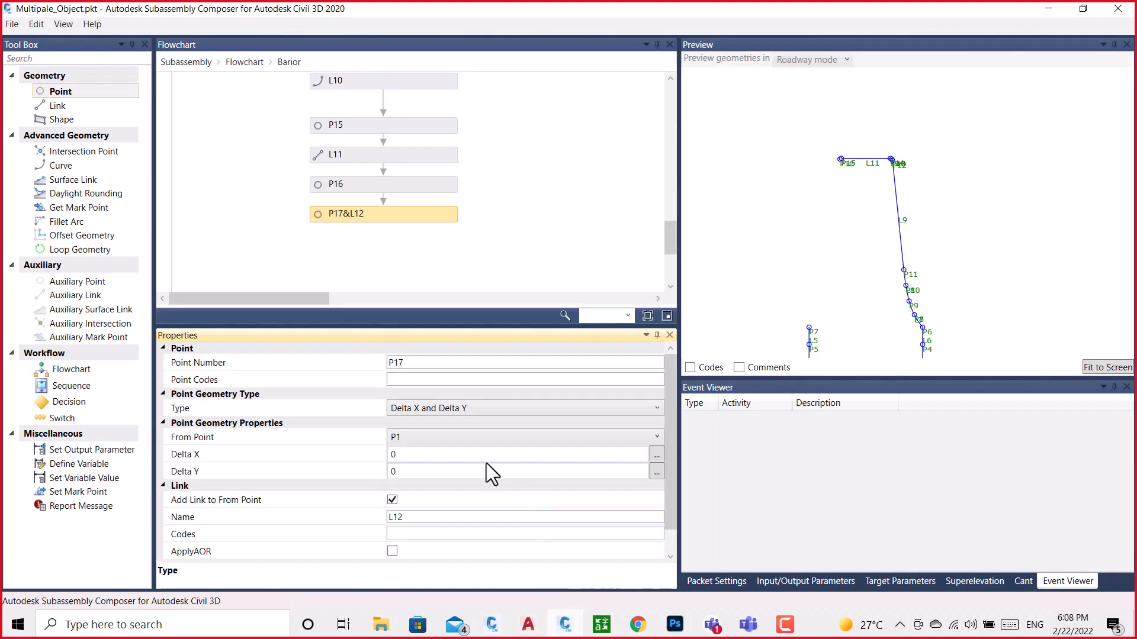
left_click(417, 455)
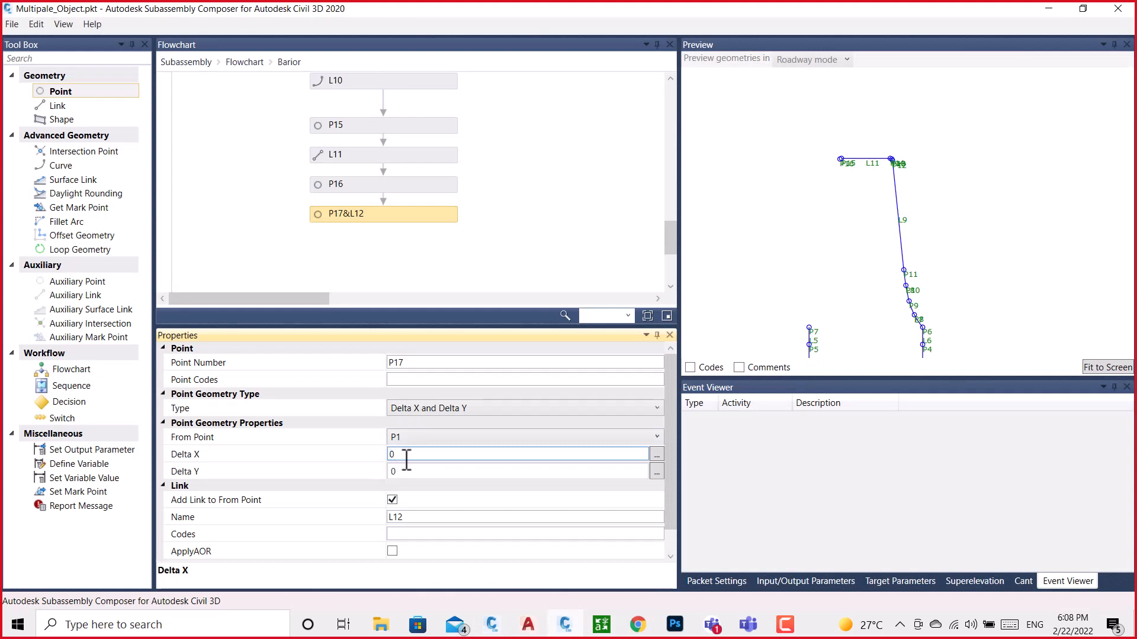
left_click(566, 626)
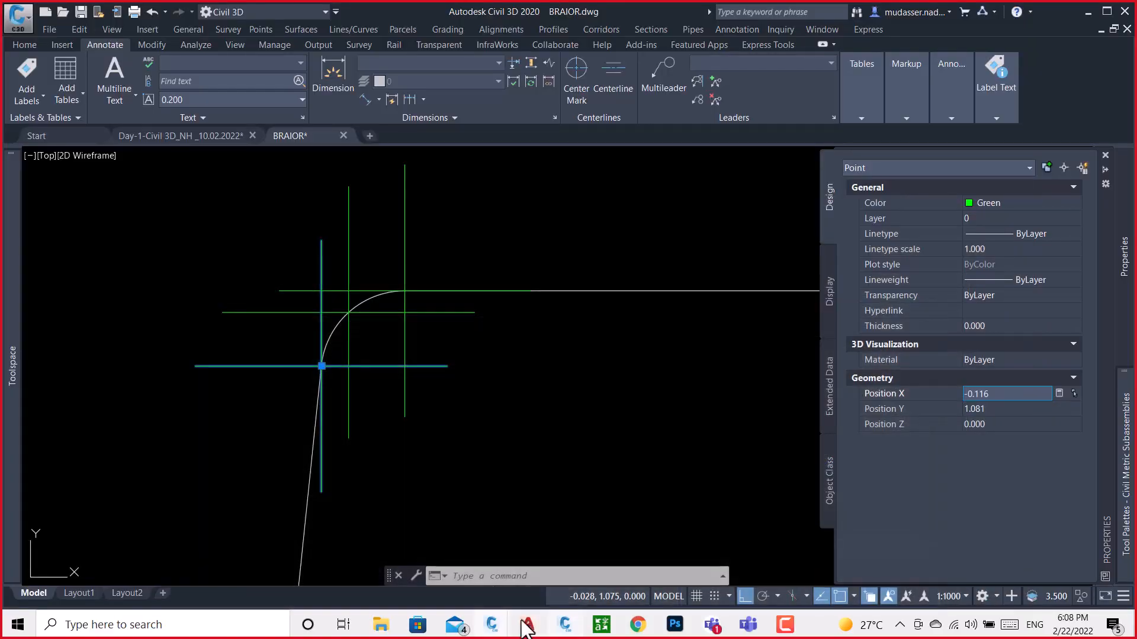
left_click_drag(999, 398, 951, 404)
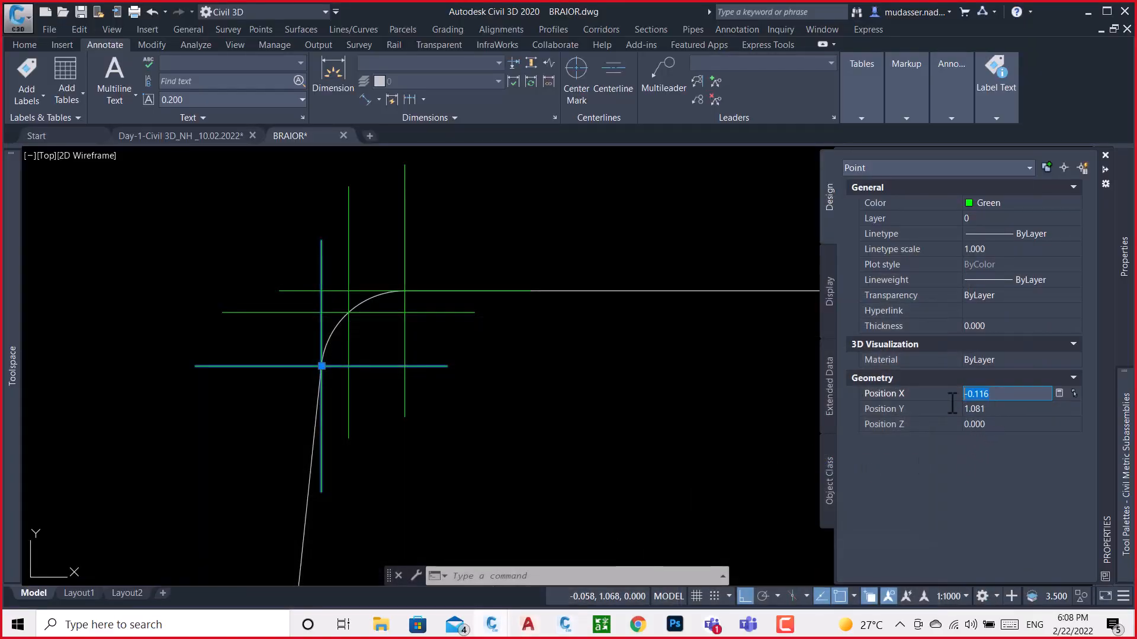
left_click(581, 632)
left_click(412, 454)
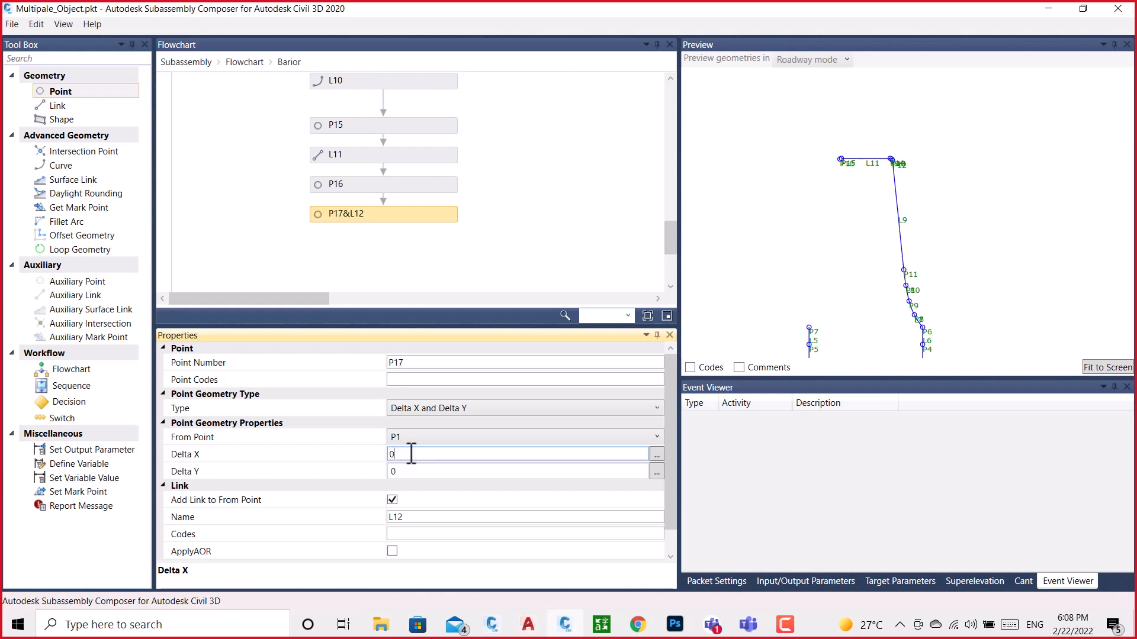
left_click_drag(412, 454, 382, 456)
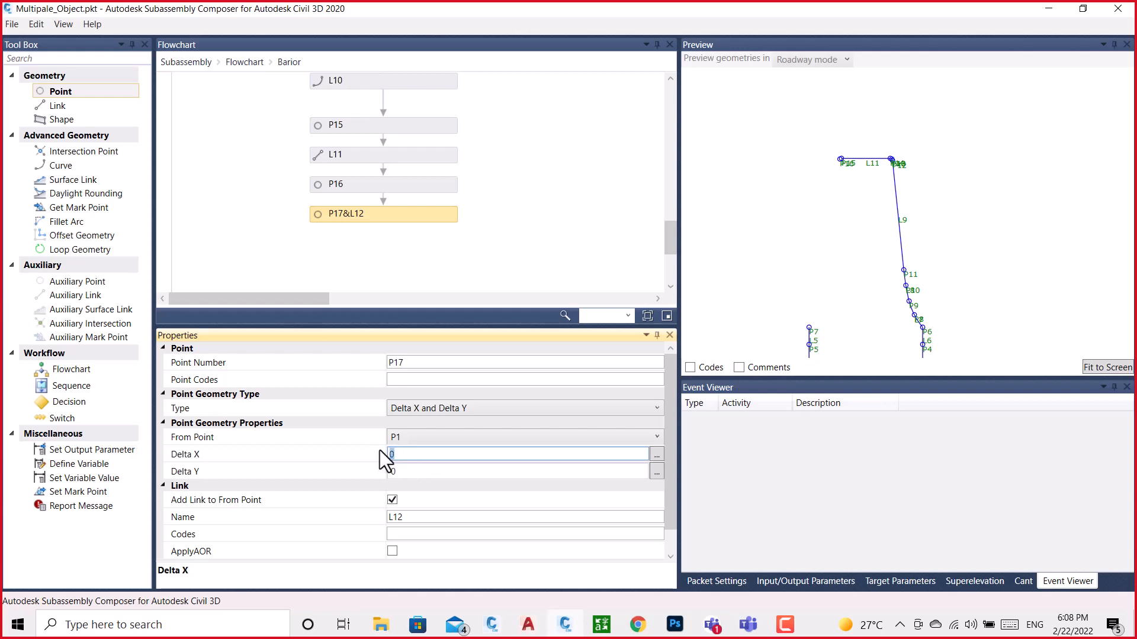
left_click(406, 473)
Copy the same point's Y position from BRAIOR.dwg in Civil 3D and set P17's Delta Y to 1.081 in Subassembly Composer
left_click(497, 623)
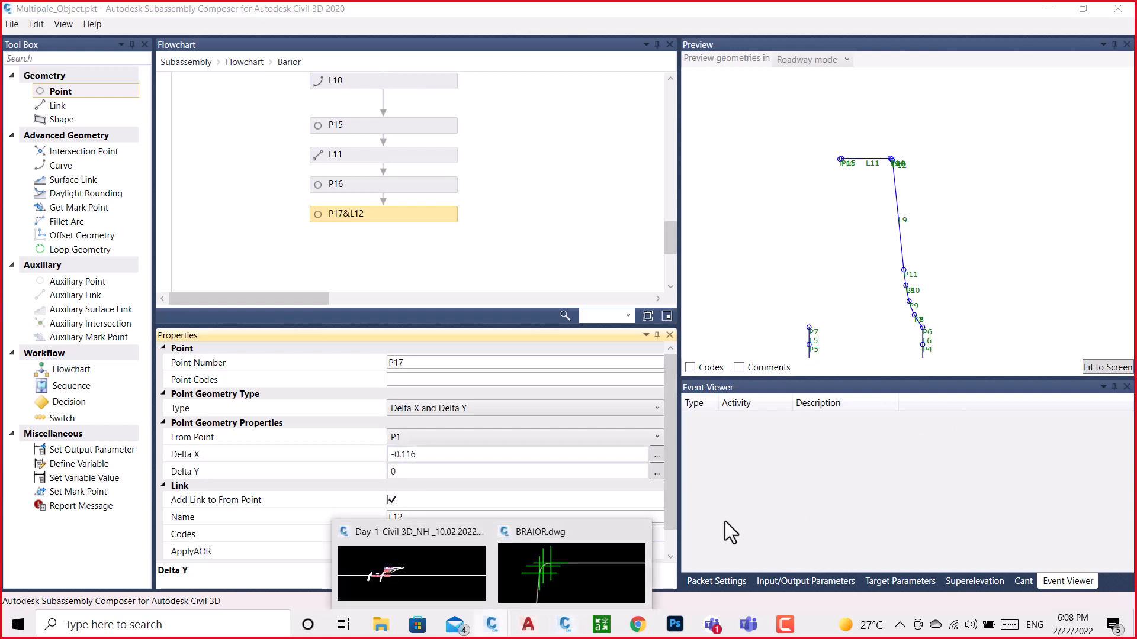
left_click(602, 550)
left_click(986, 409)
key("ctrl+c")
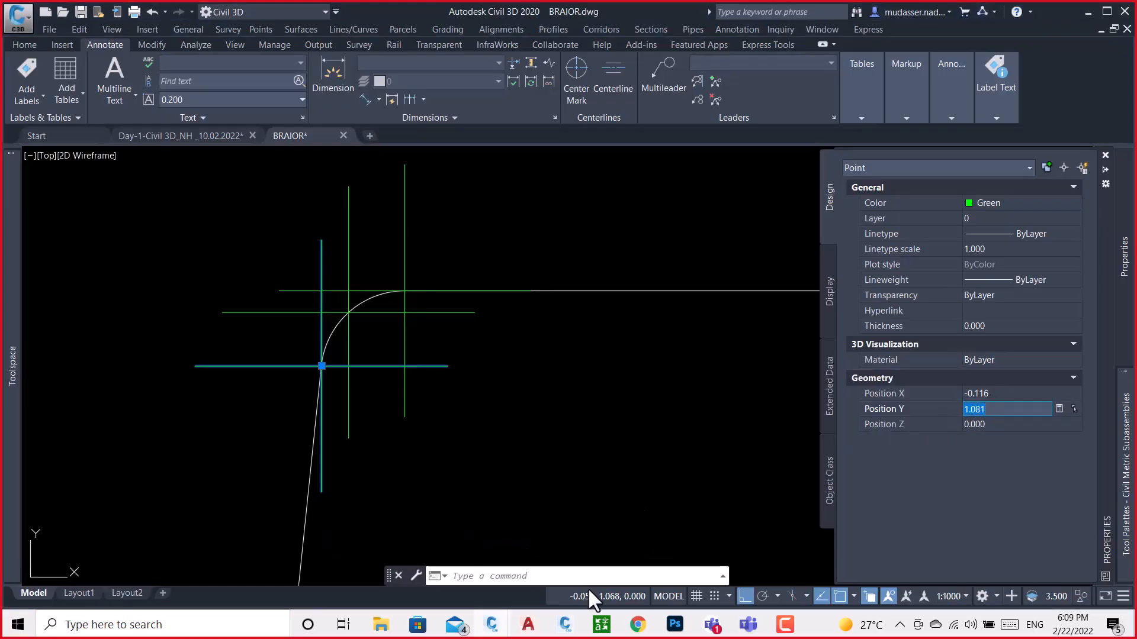
left_click(565, 626)
left_click(393, 473)
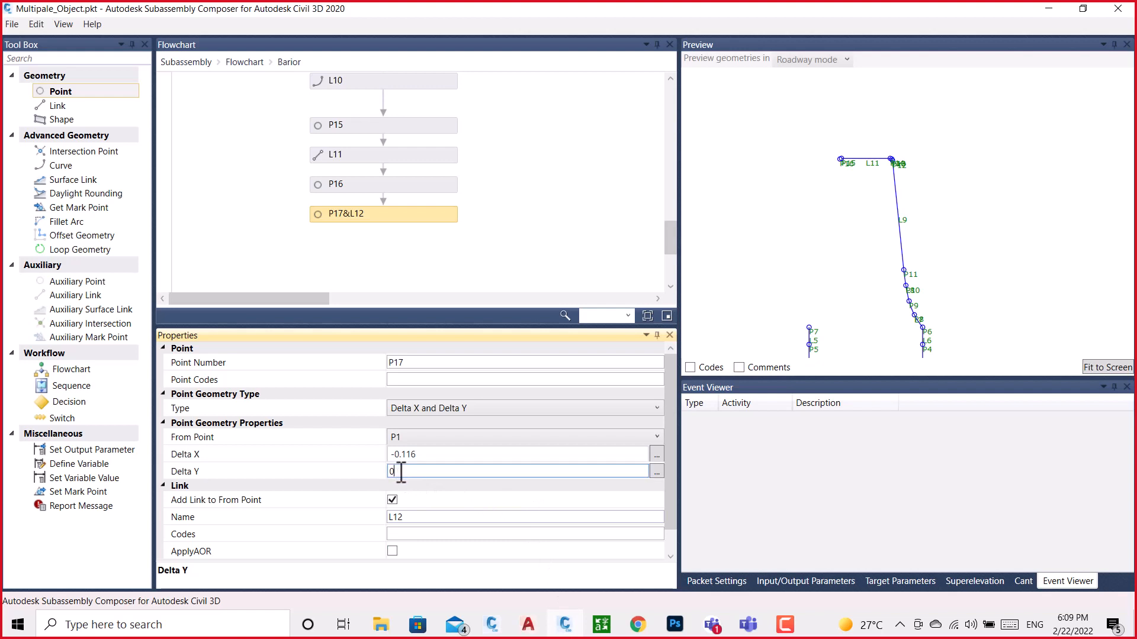
key("ctrl+v")
left_click(552, 231)
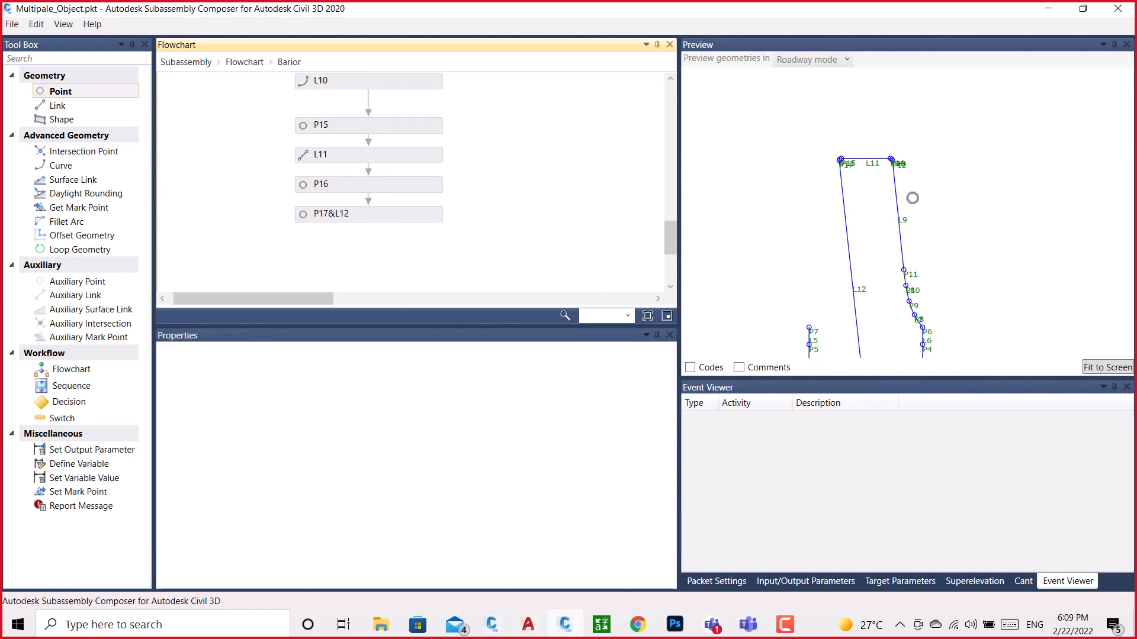
Remove the link to the from point on P17 in the Barior flowchart
left_click(350, 211)
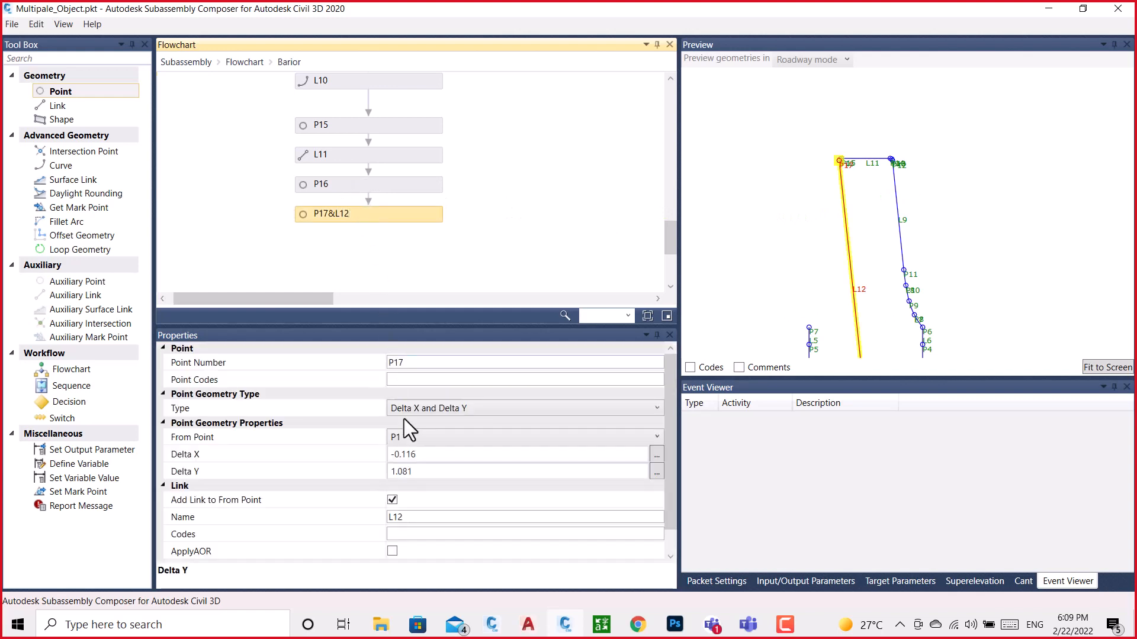
left_click(392, 499)
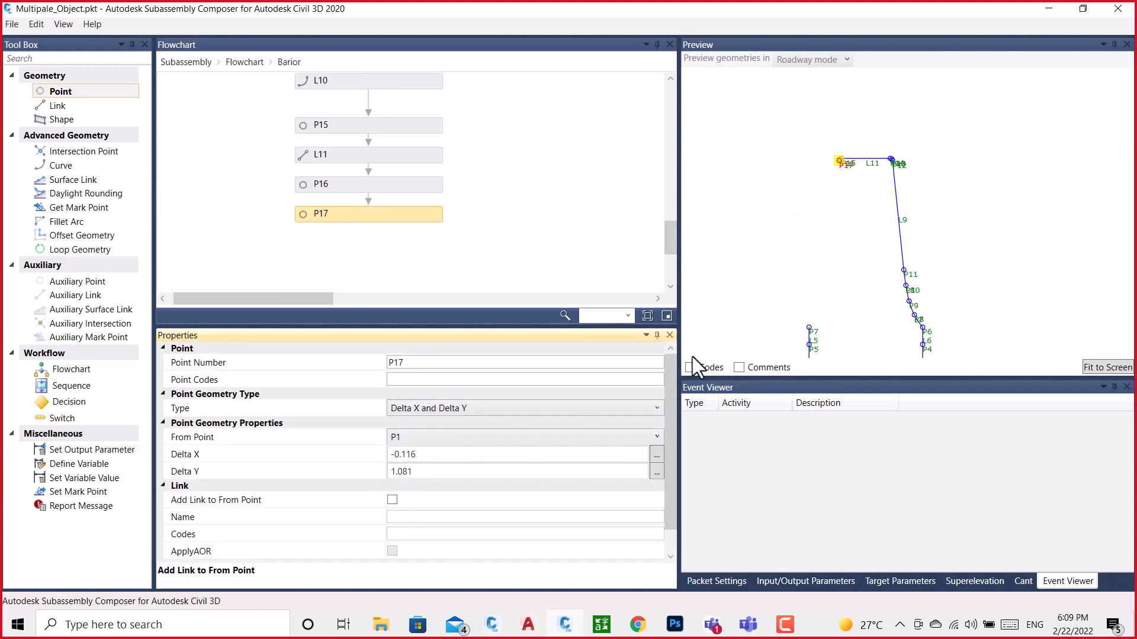
scroll(835, 153, "up", 5)
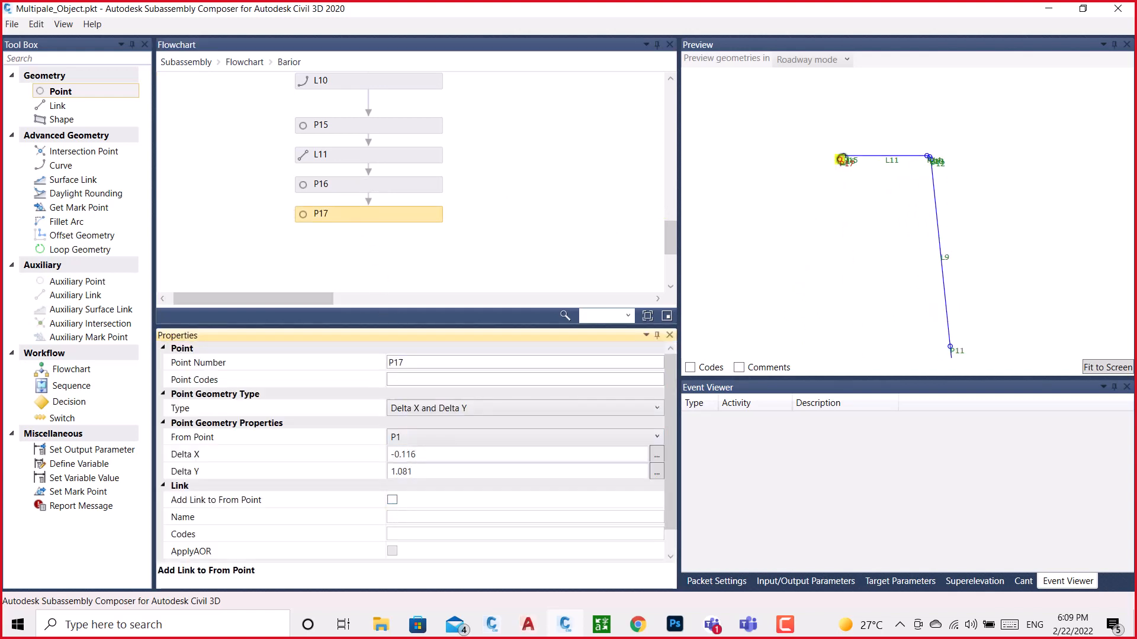
scroll(839, 159, "up", 5)
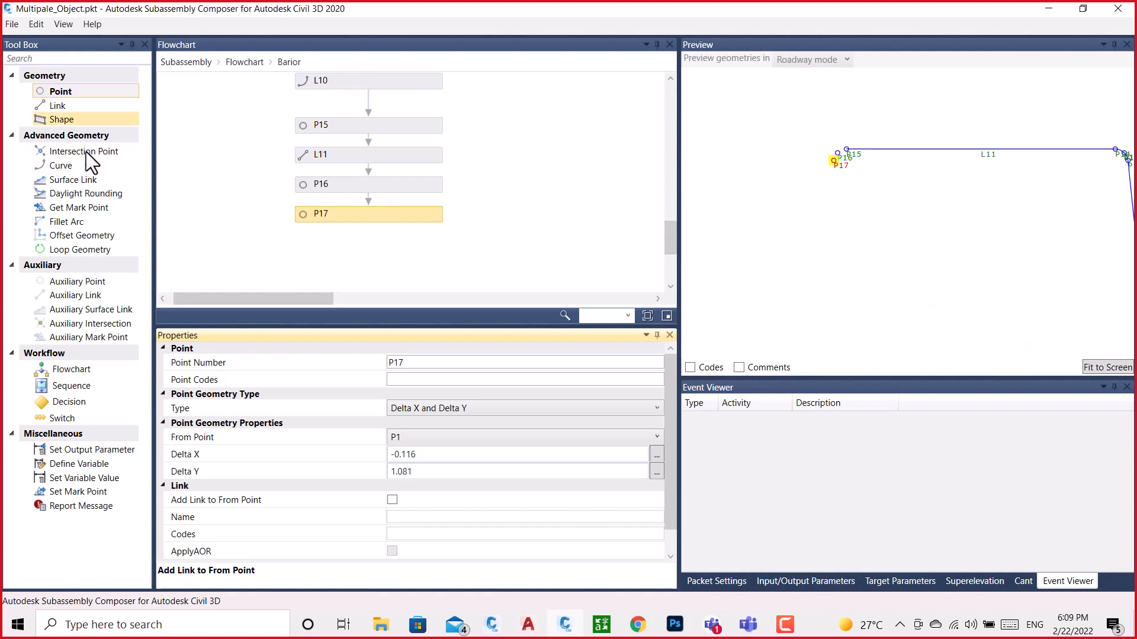
Add a three-point arc curve after P17 with start point P15, arc point P16 and end point P17
left_click_drag(59, 168, 363, 243)
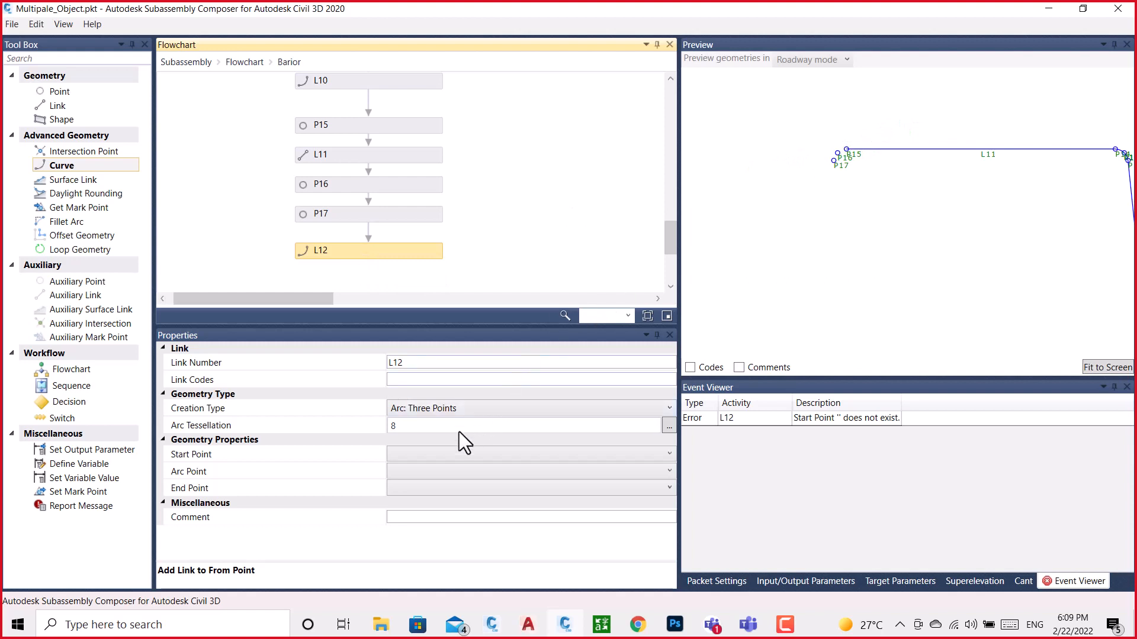
left_click(444, 454)
left_click(398, 254)
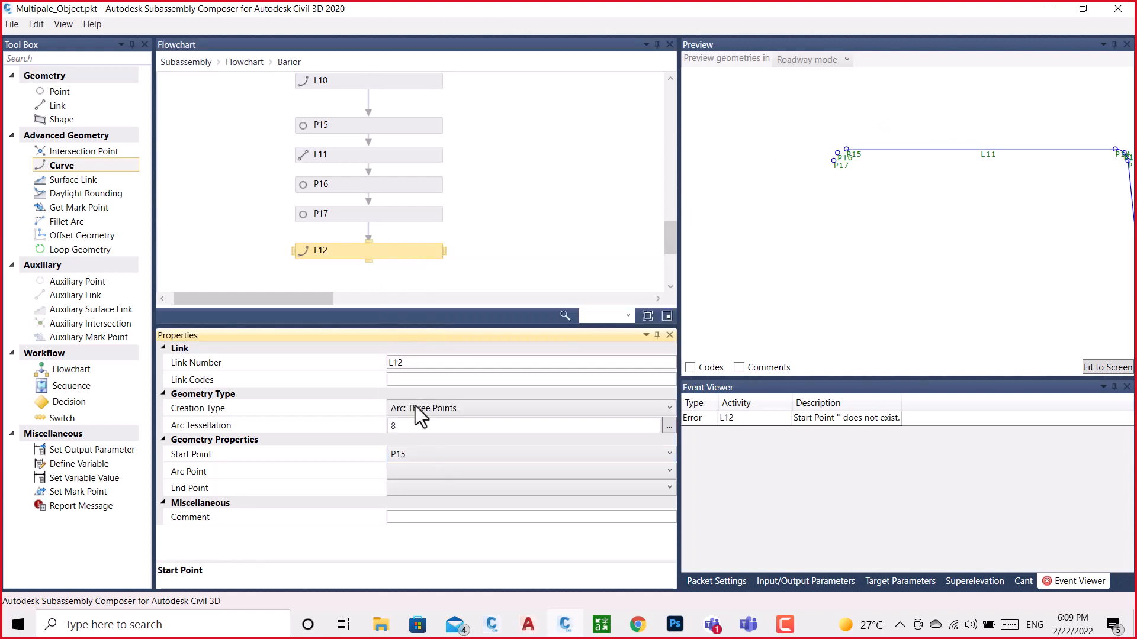
left_click(429, 476)
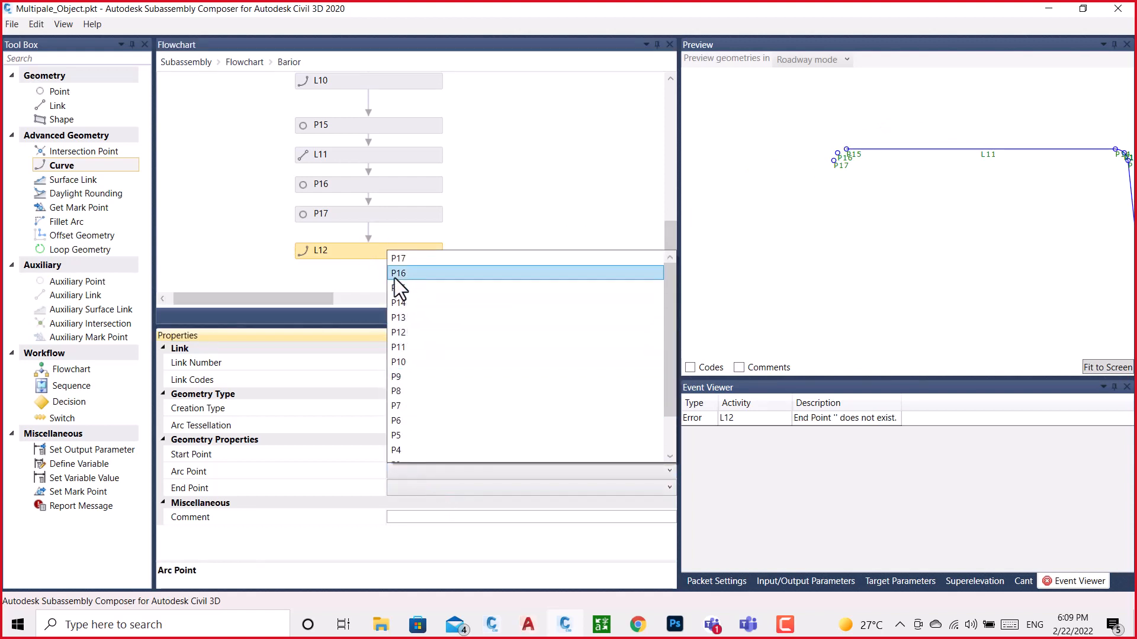
left_click(394, 279)
left_click(424, 491)
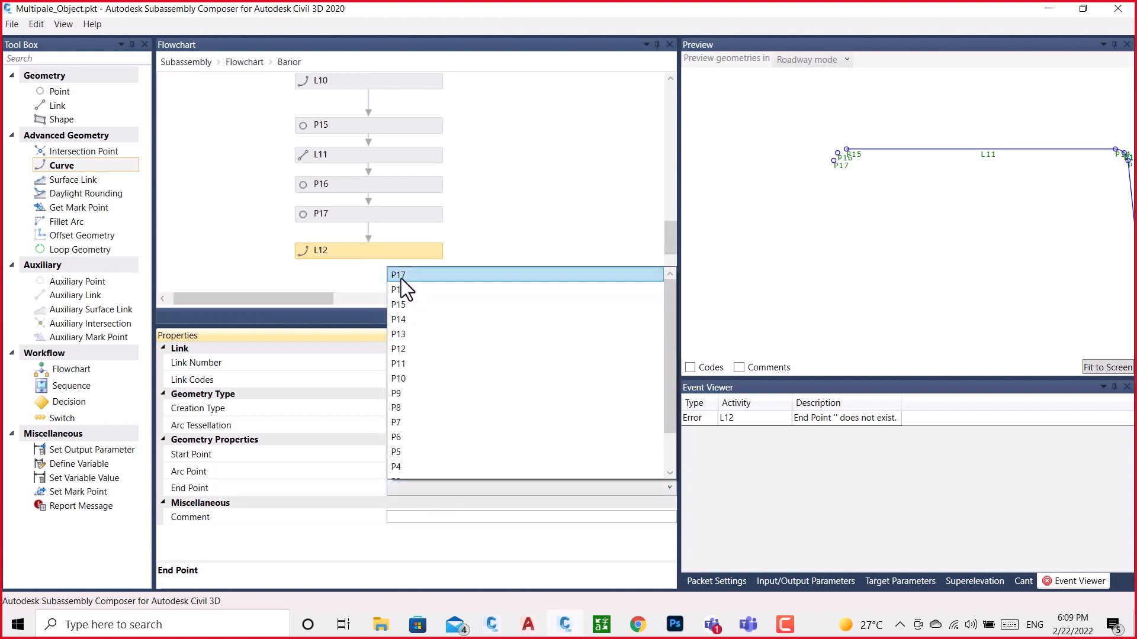
left_click(399, 275)
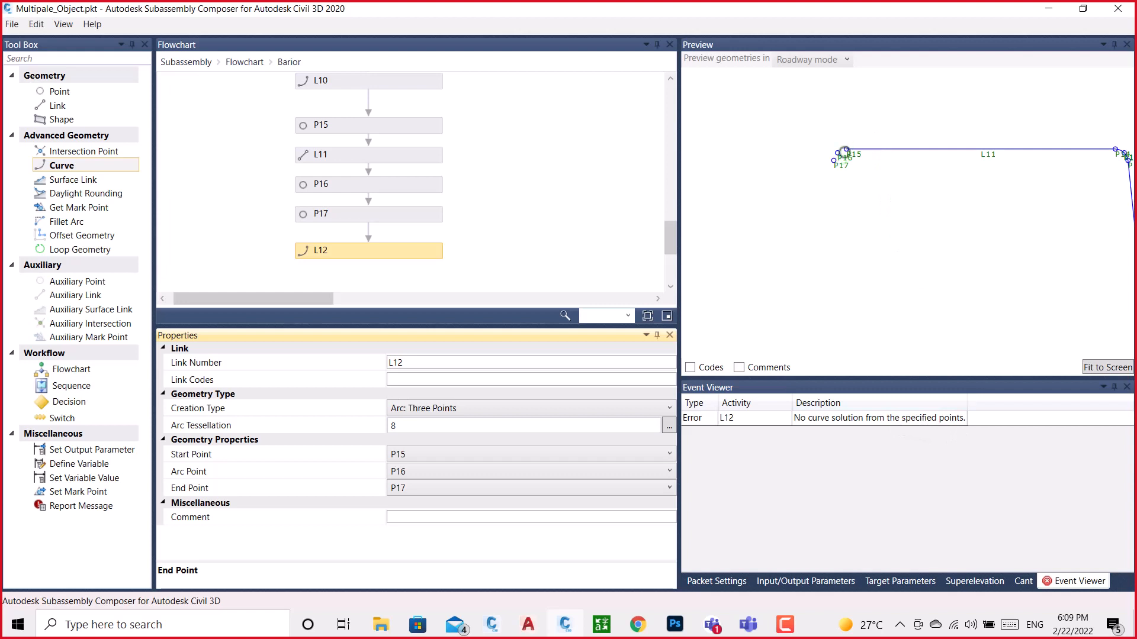
Change the L12 curve's creation type to Parabola: General and set its mid-ordinate distance to 0.0025
left_click(465, 406)
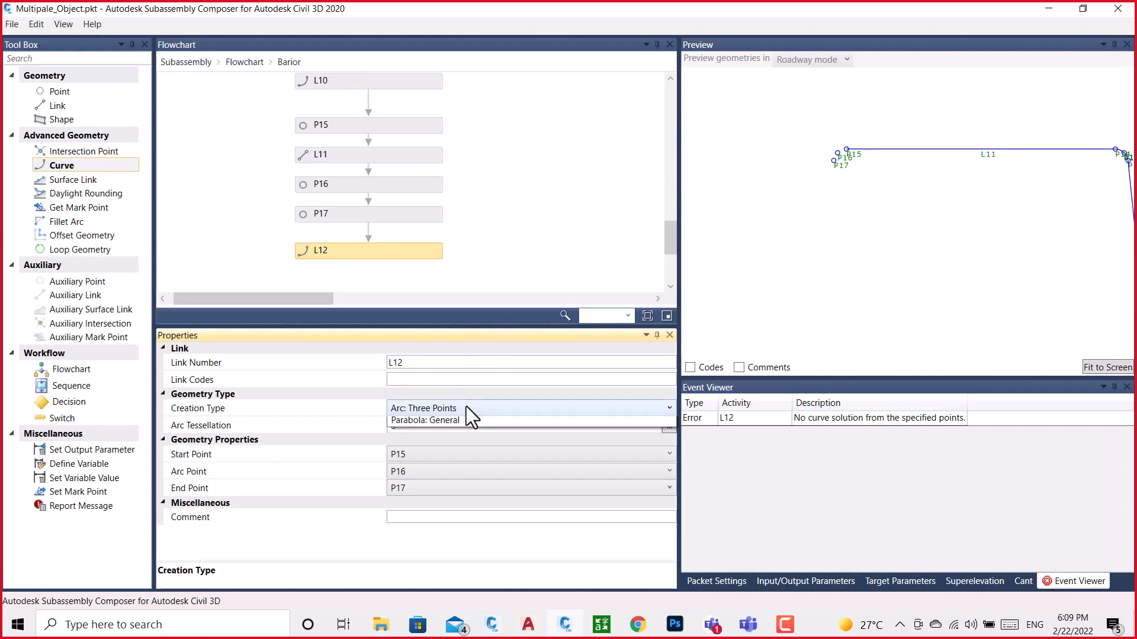
left_click(451, 456)
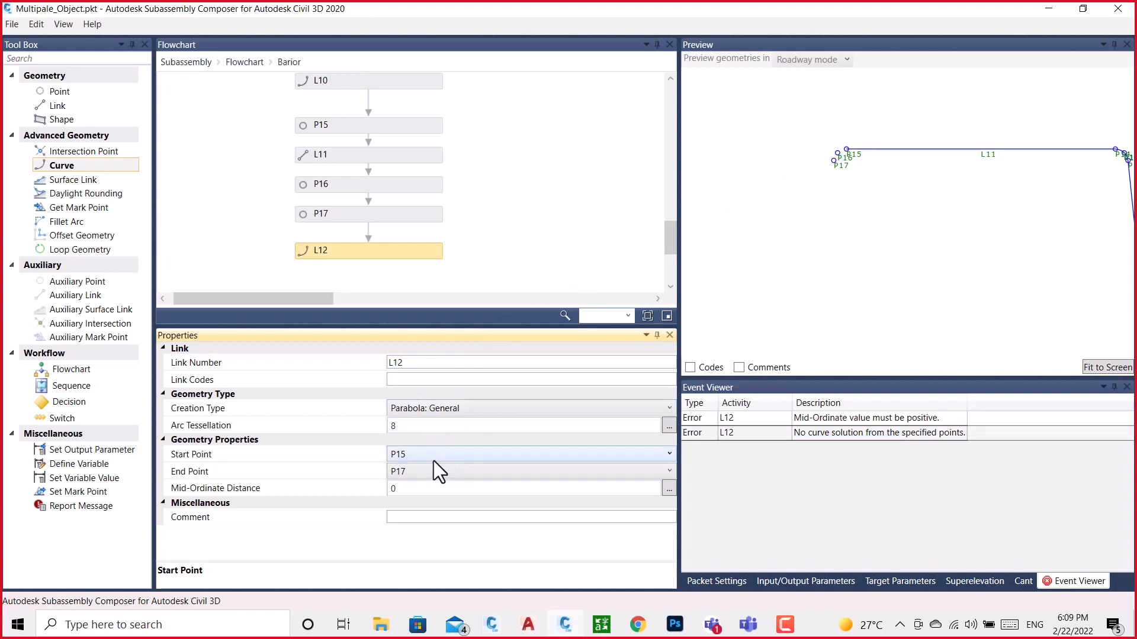
left_click(398, 493)
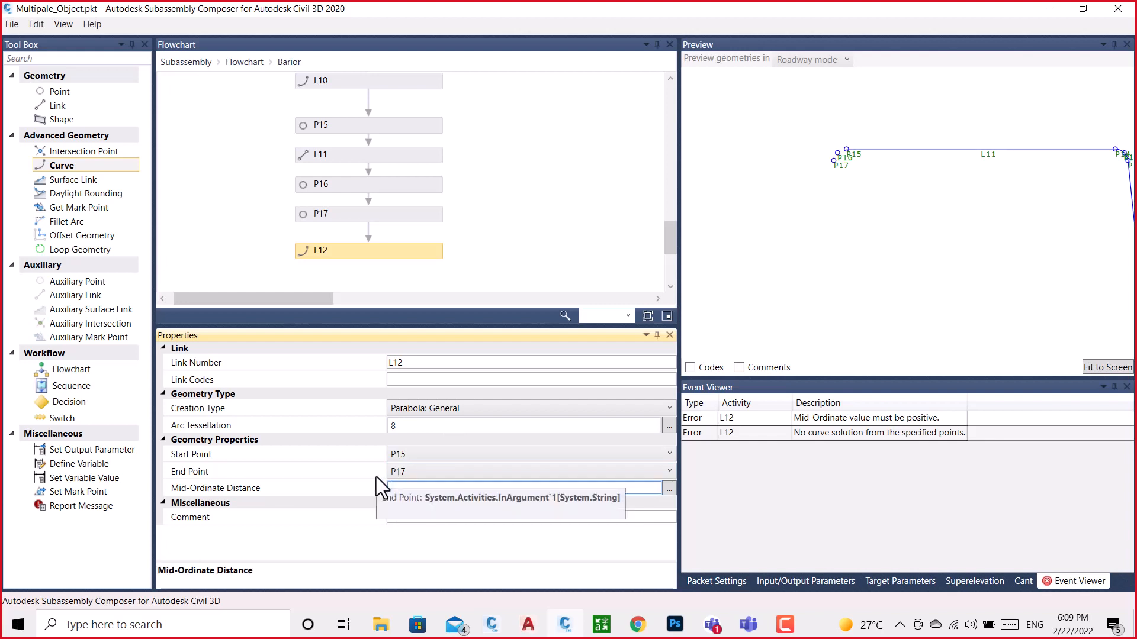
type("0.0025")
key("Return")
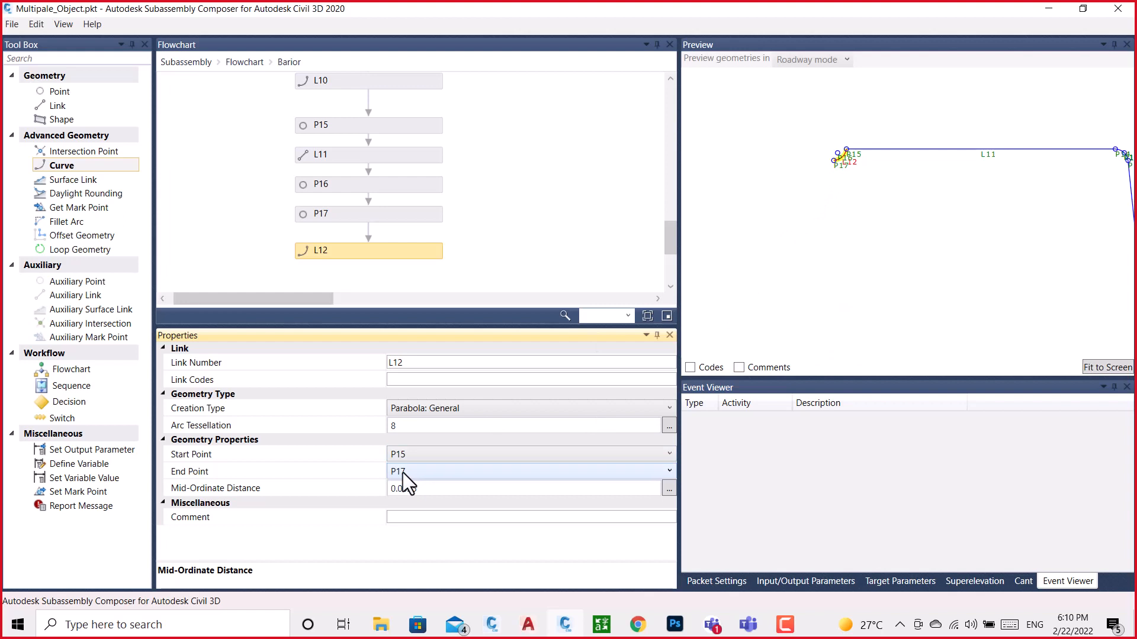
Reverse the L12 parabola by setting its start point to P17 and its end point to P15
left_click(420, 455)
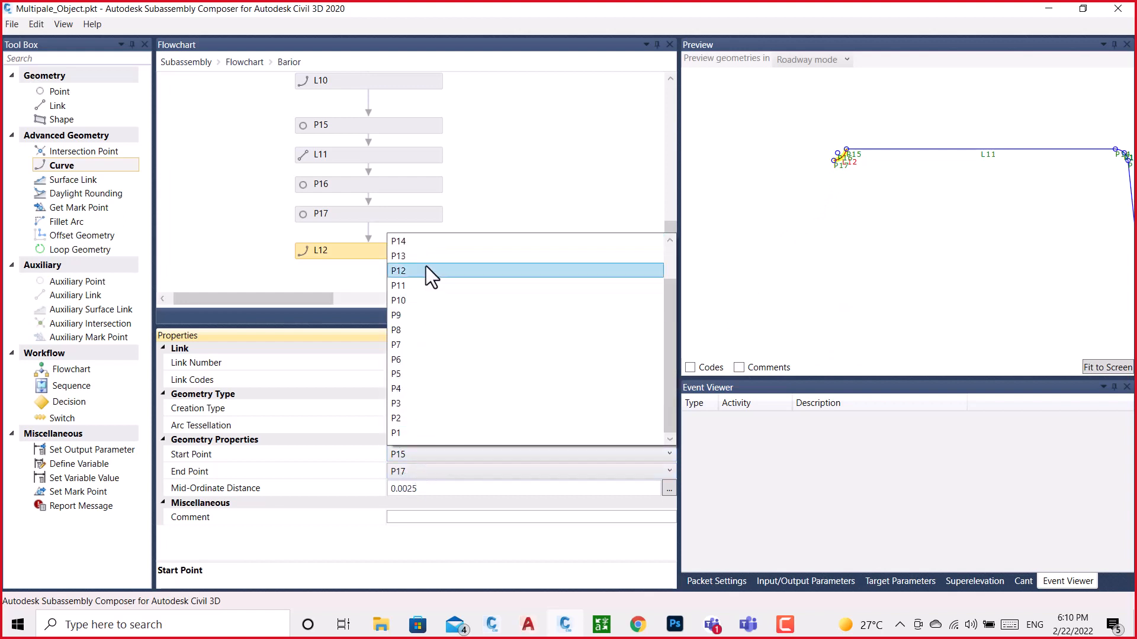
left_click(406, 242)
left_click(407, 468)
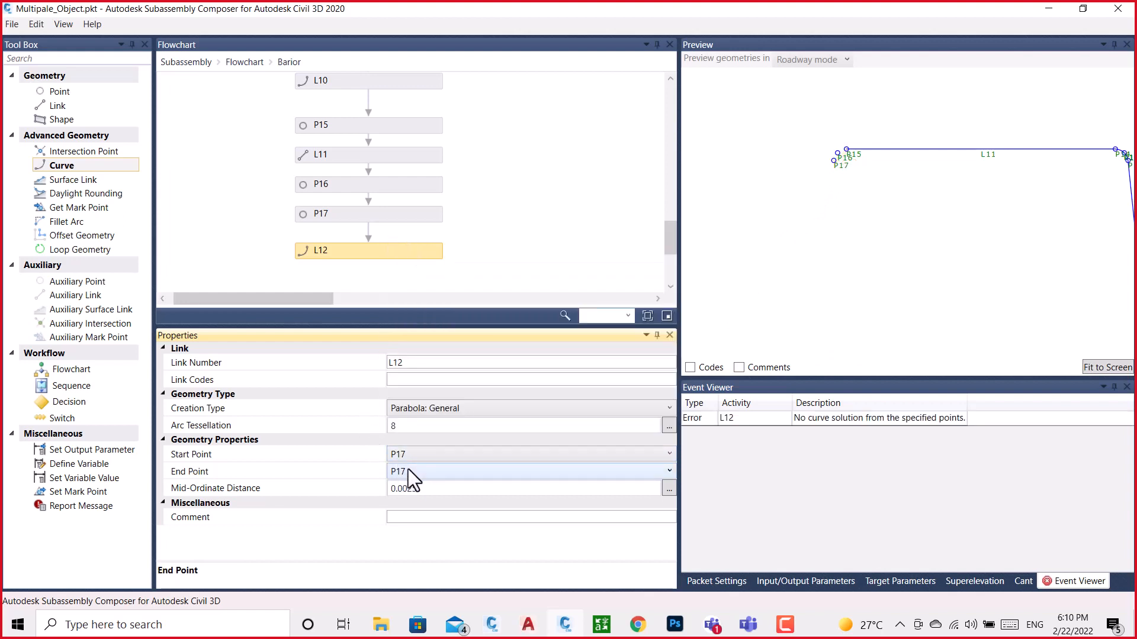
left_click(406, 273)
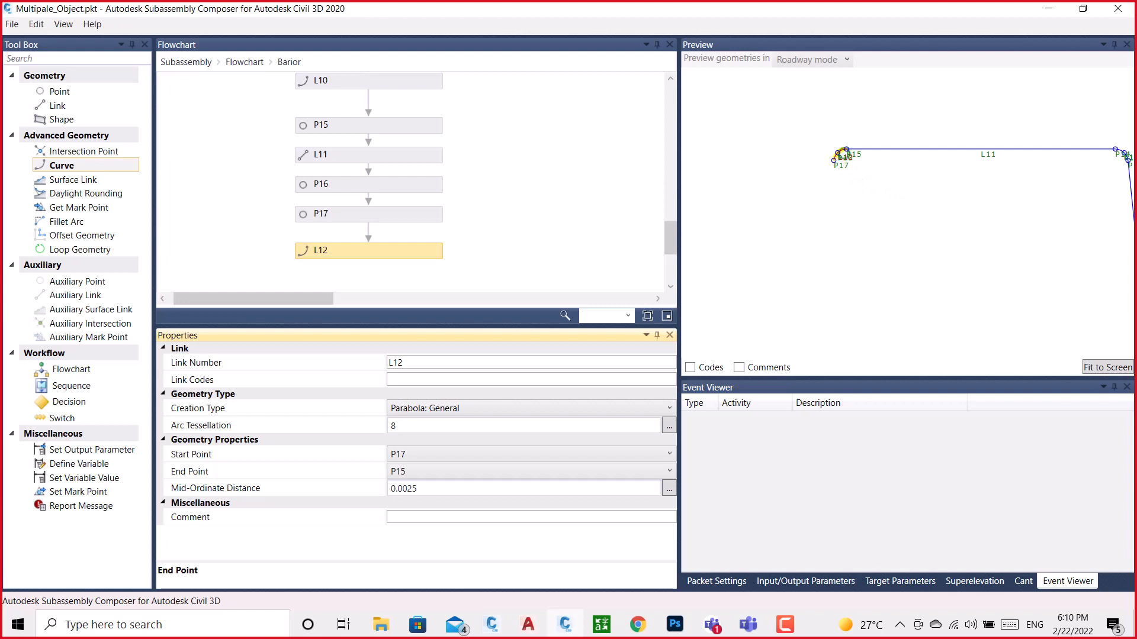
scroll(870, 123, "down", 5)
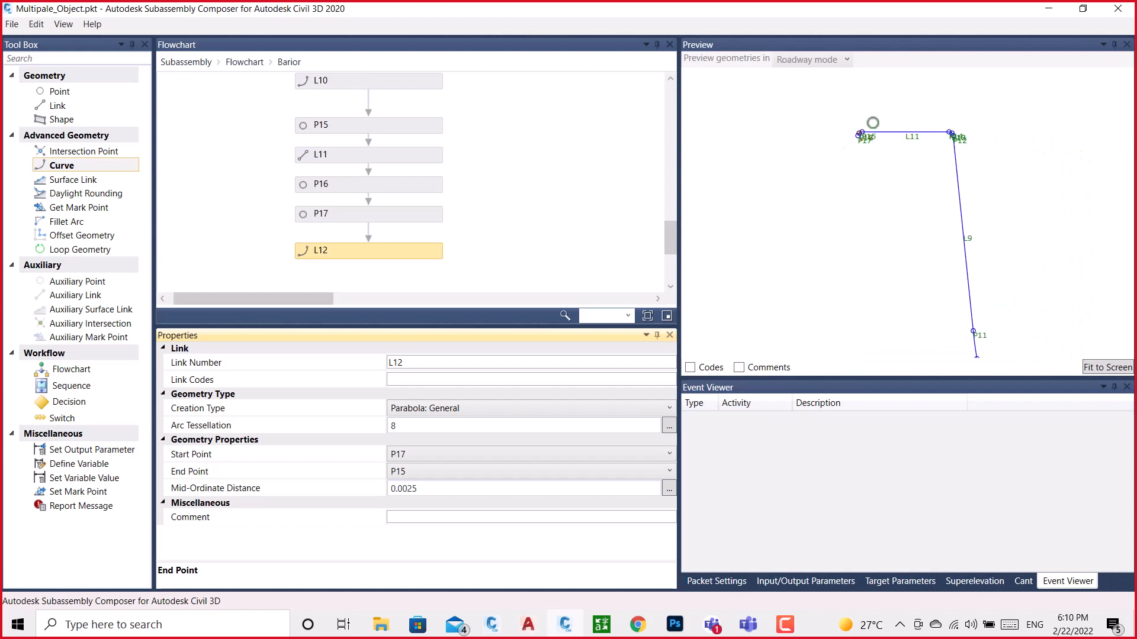
scroll(873, 122, "down", 2)
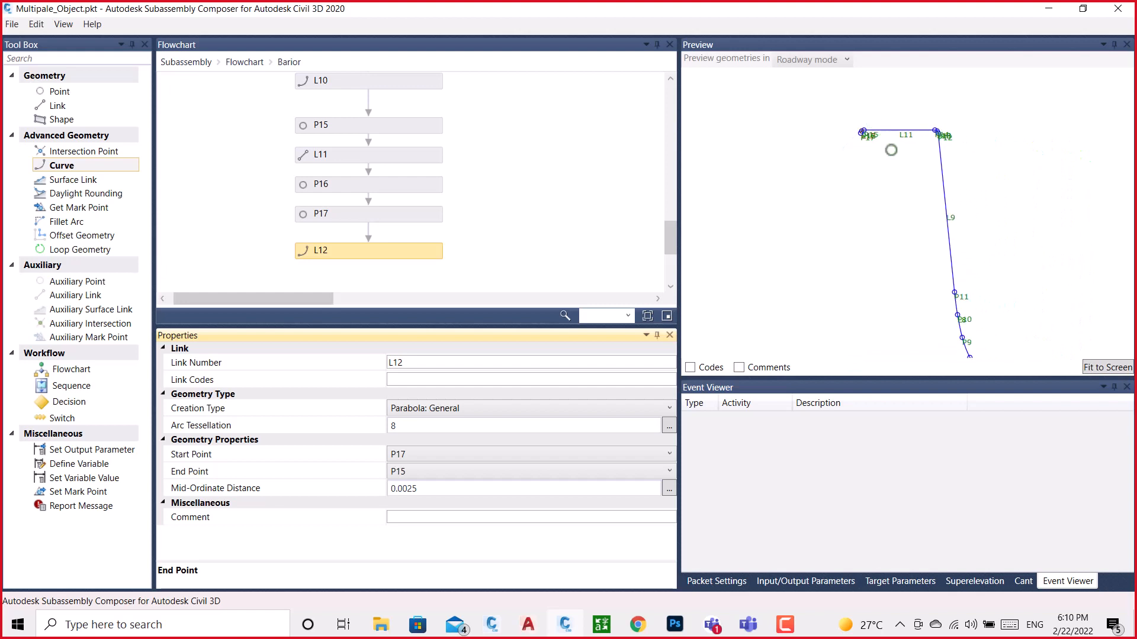
Copy the X position of the point atop the barrier's lower left curve in BRAIOR.dwg, and return to the flowchart's end in Subassembly Composer
left_click(493, 626)
left_click(538, 595)
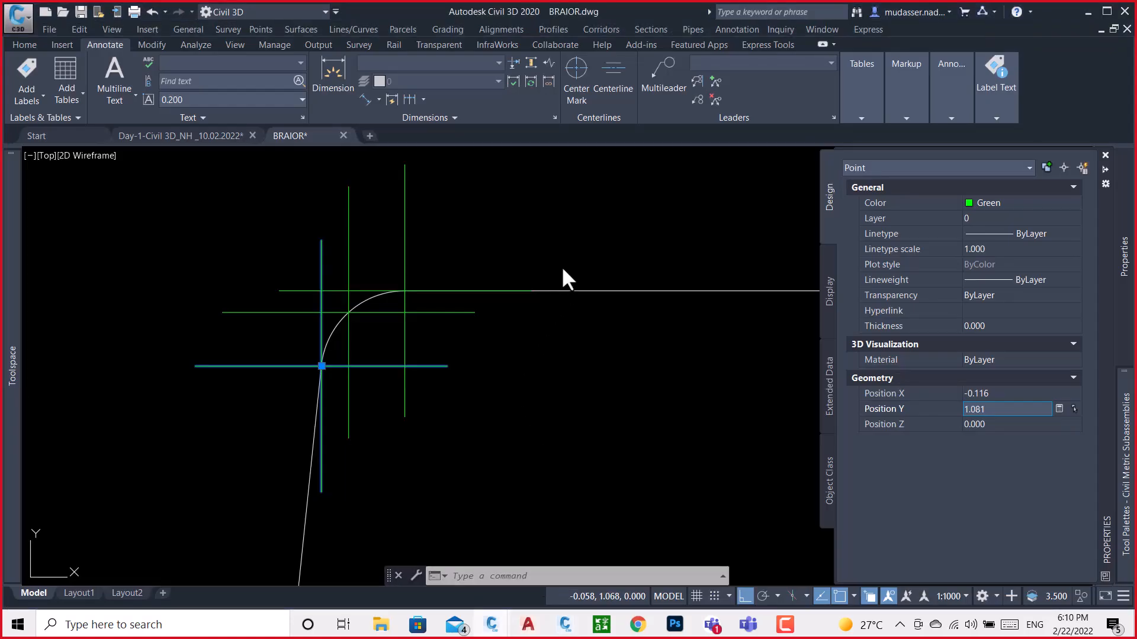
scroll(578, 356, "down", 10)
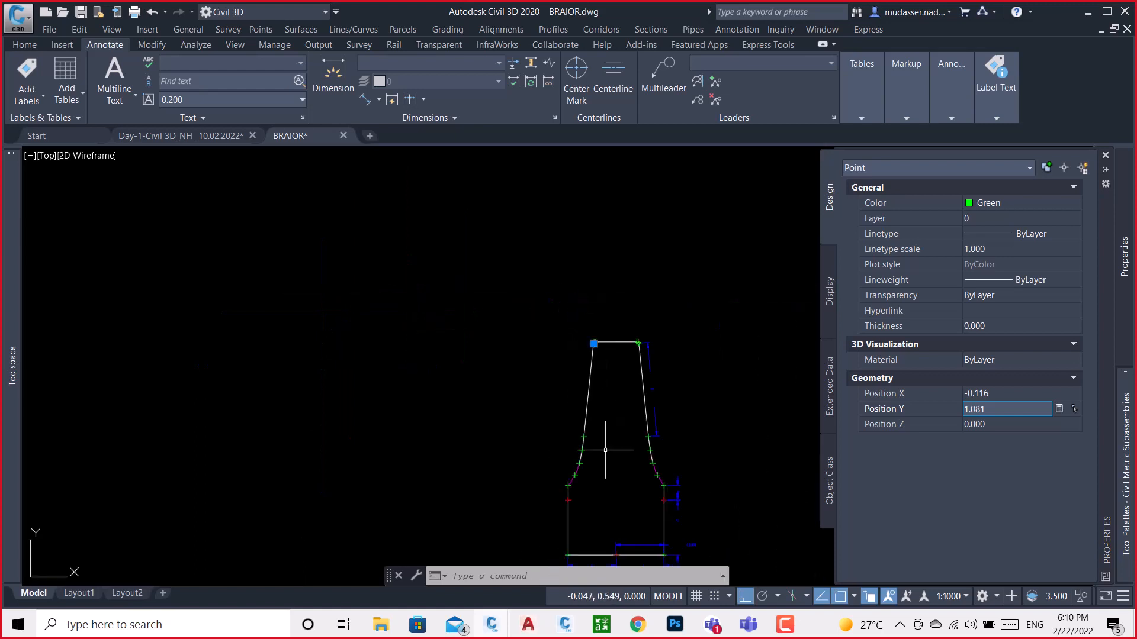
scroll(605, 450, "up", 6)
key("Escape")
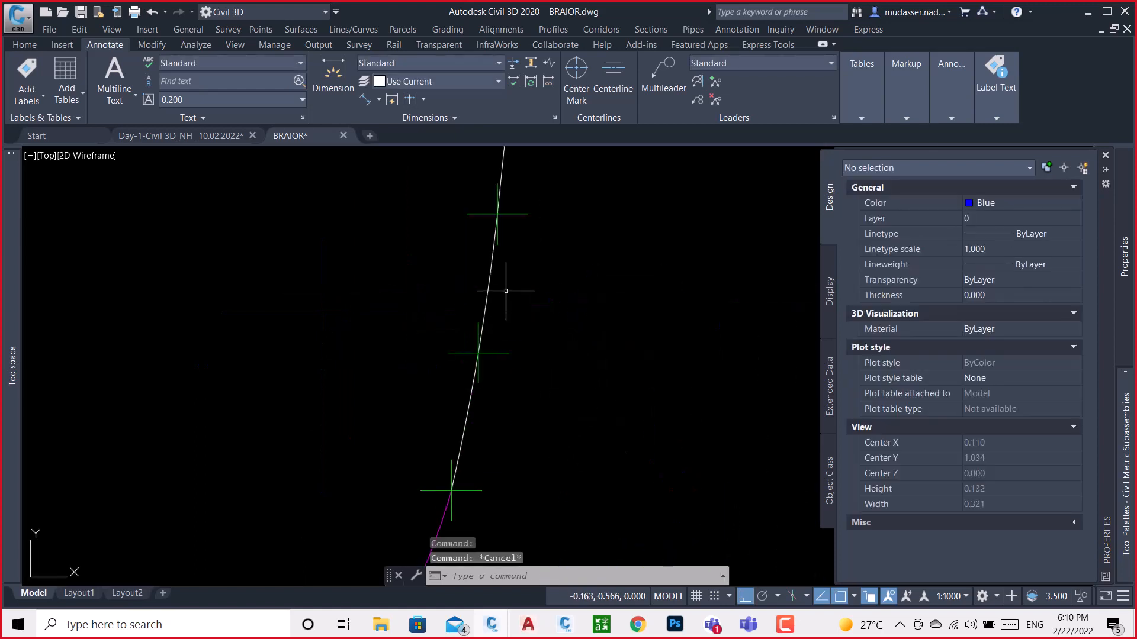
scroll(506, 291, "down", 6)
scroll(515, 261, "up", 5)
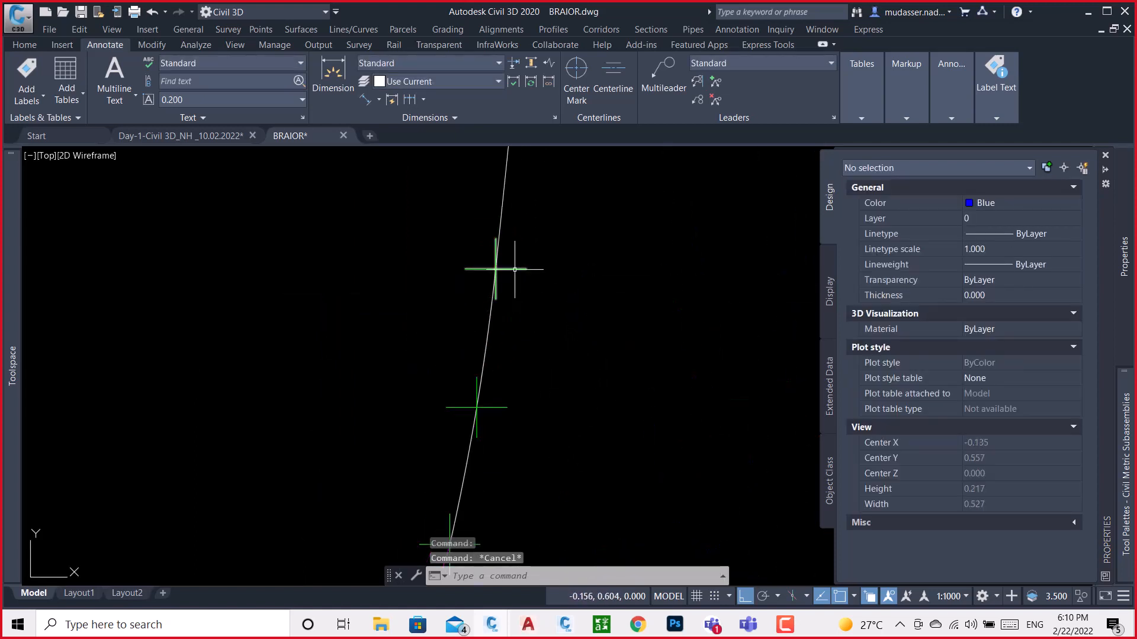
left_click(514, 269)
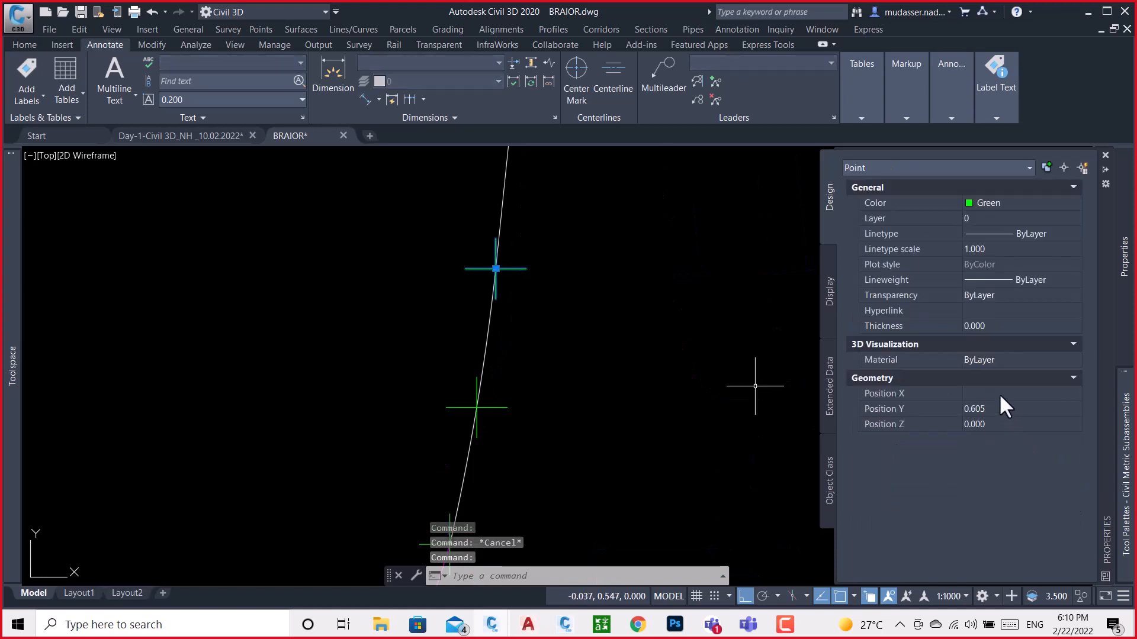
left_click(999, 393)
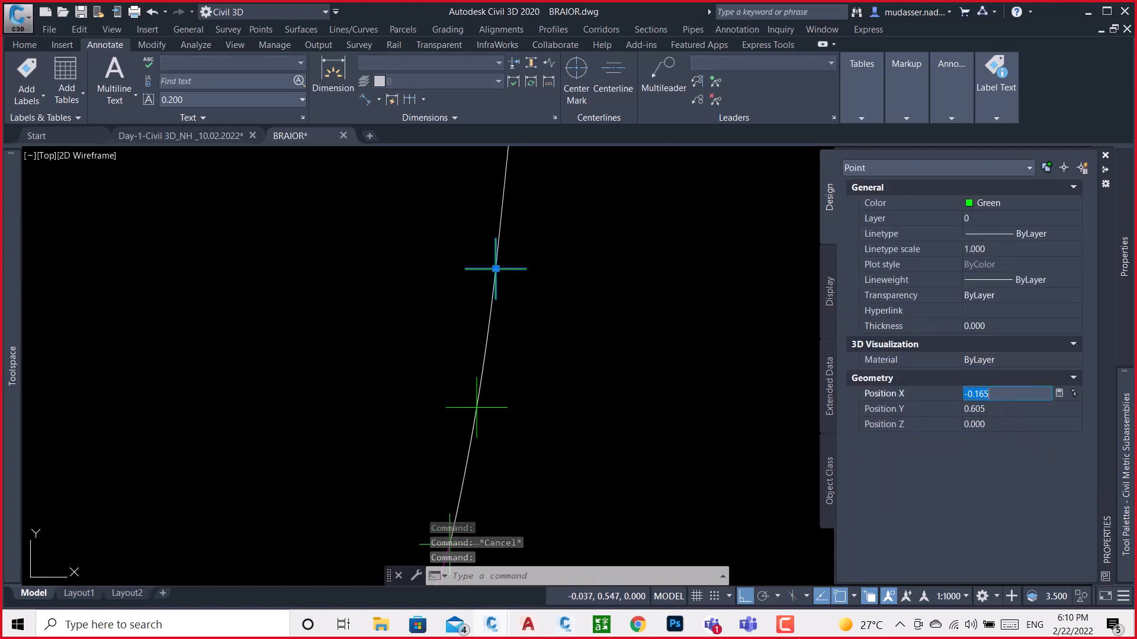
left_click(566, 625)
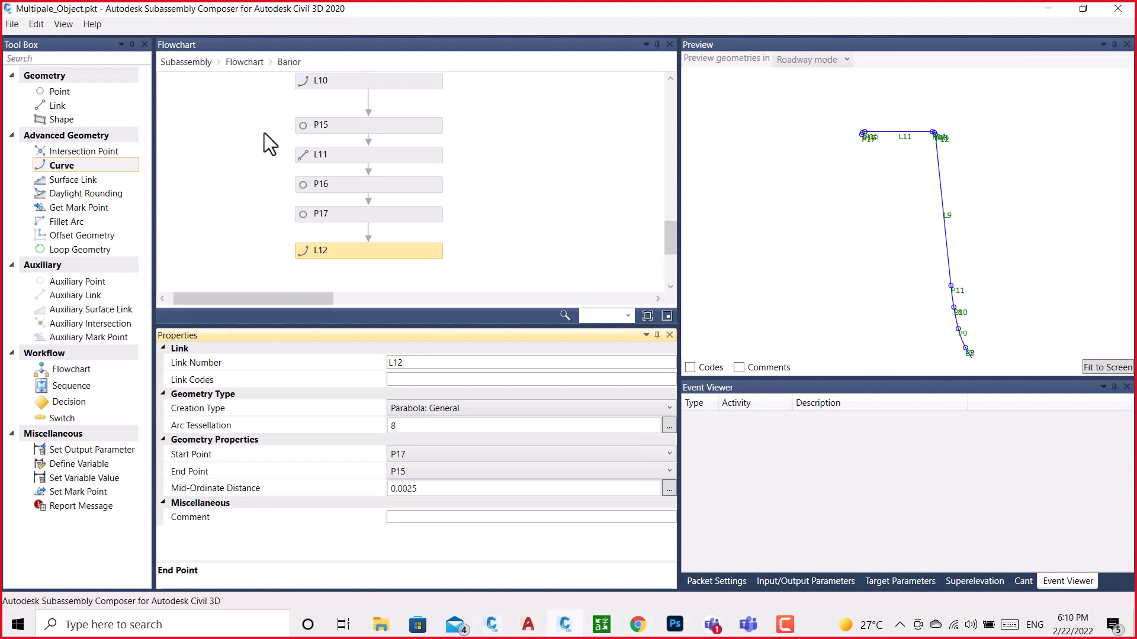
scroll(399, 233, "down", 3)
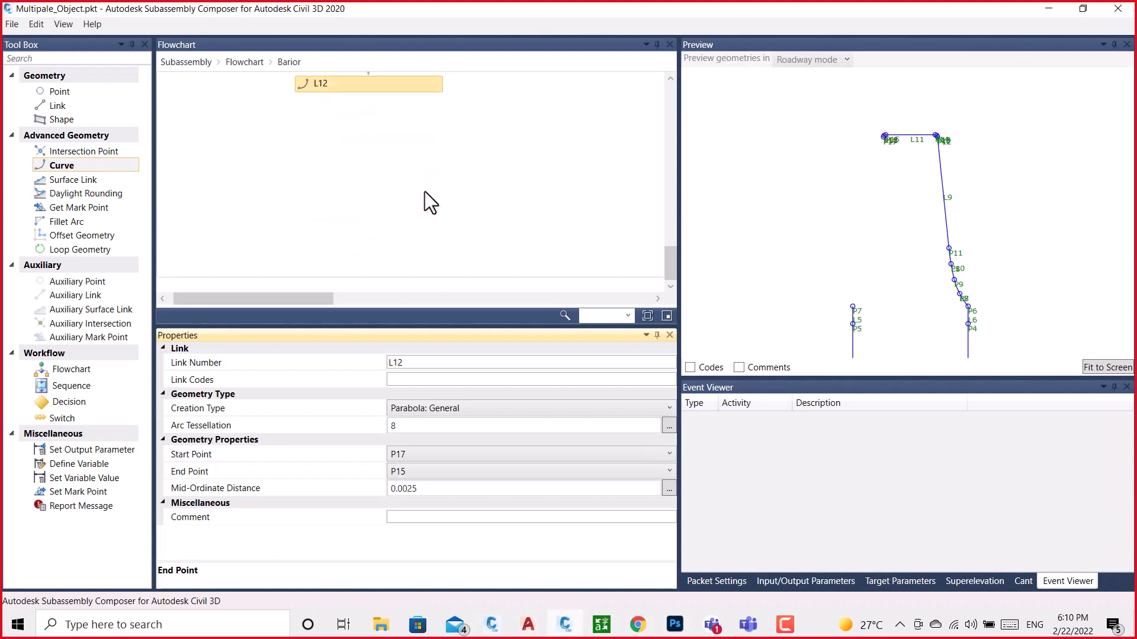
Add point P18 after L12, measured from P1, with a Delta X of -0.165
left_click_drag(56, 91, 370, 154)
left_click(463, 438)
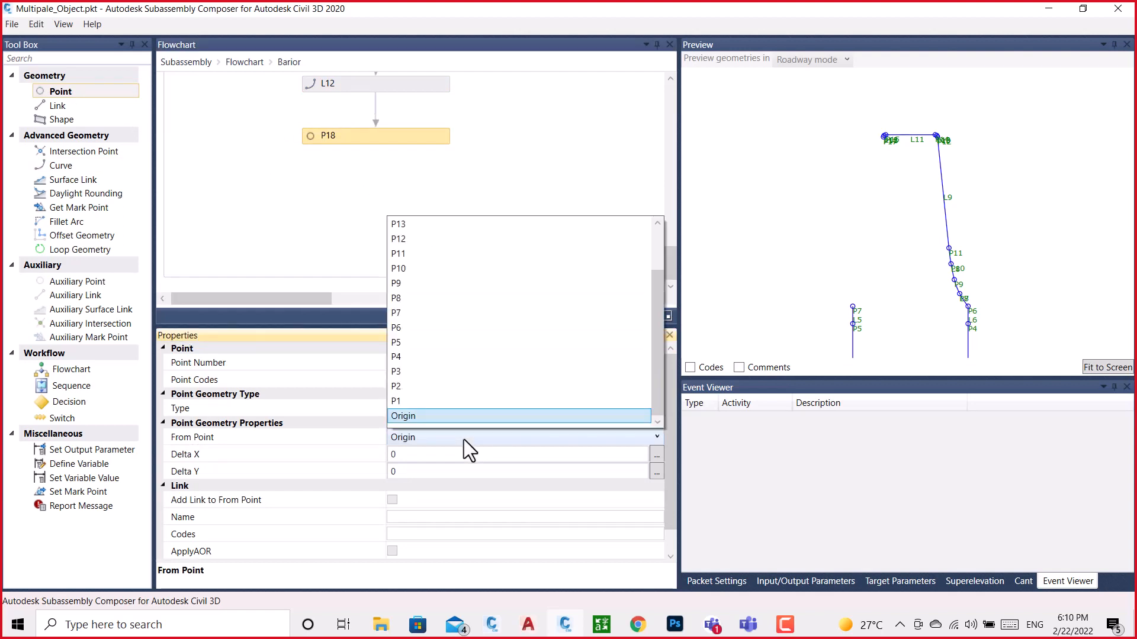
left_click(399, 403)
left_click(388, 455)
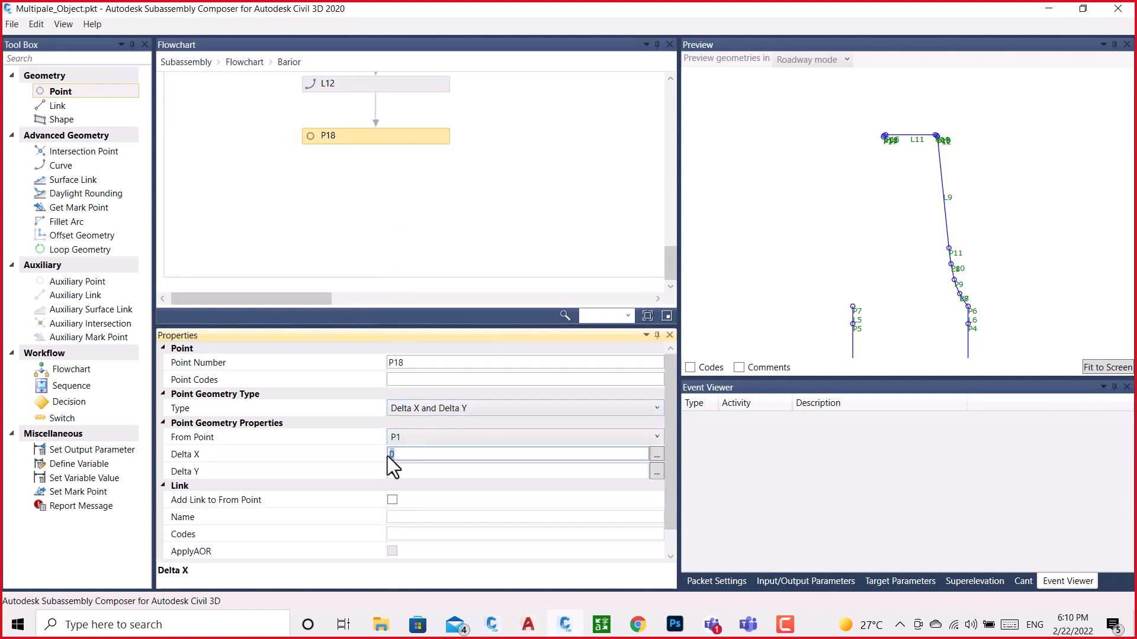
type("-0.165")
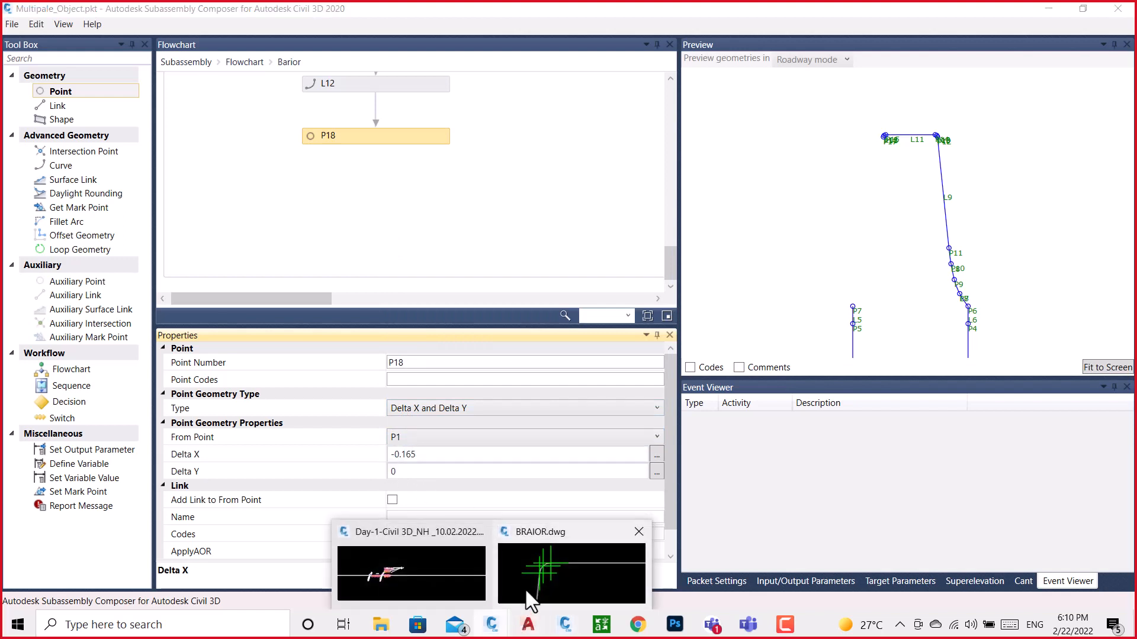
Copy the same point's Y position from BRAIOR.dwg and set P18's Delta Y to 0.605 in Subassembly Composer
left_click(530, 592)
left_click(1004, 410)
key("ctrl+c")
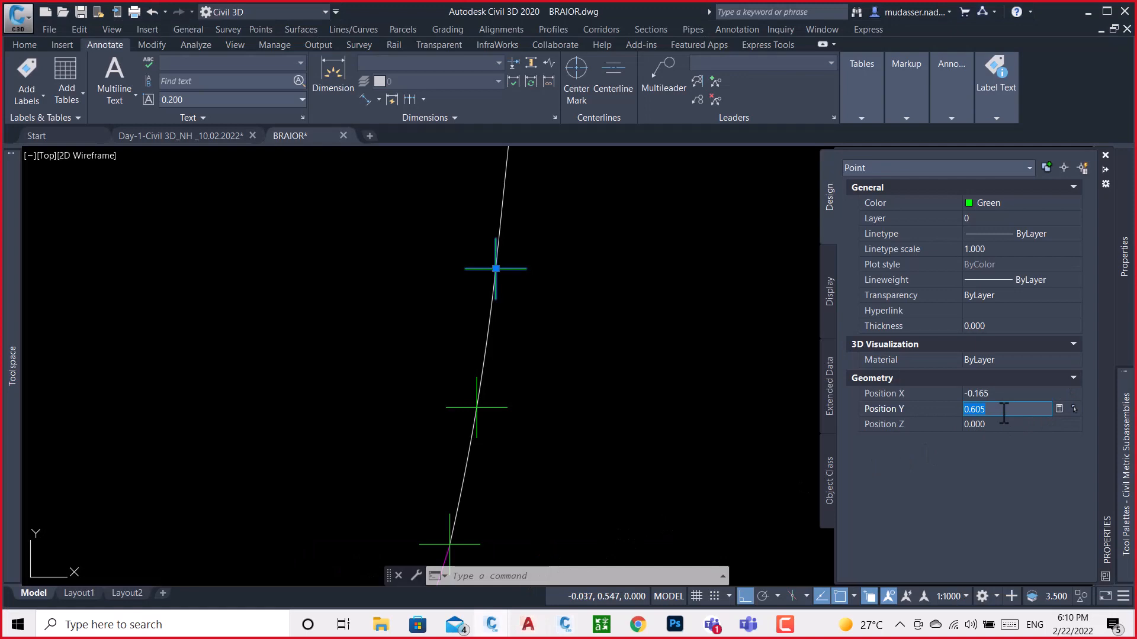
left_click(564, 624)
left_click(408, 472)
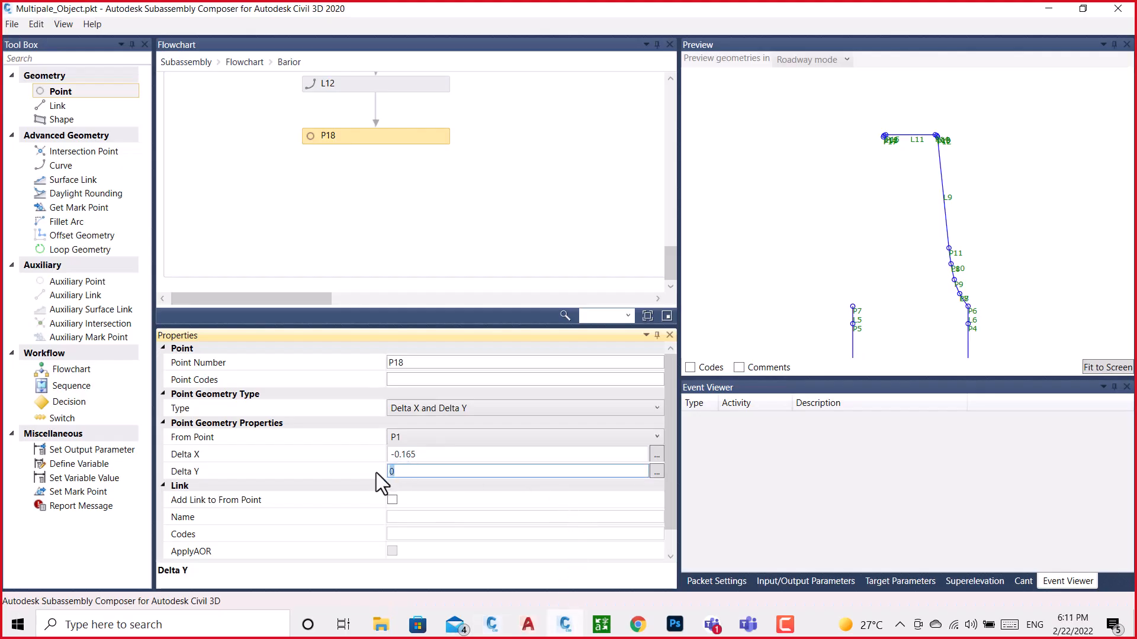
key("ctrl+v")
left_click(547, 190)
left_click(396, 154)
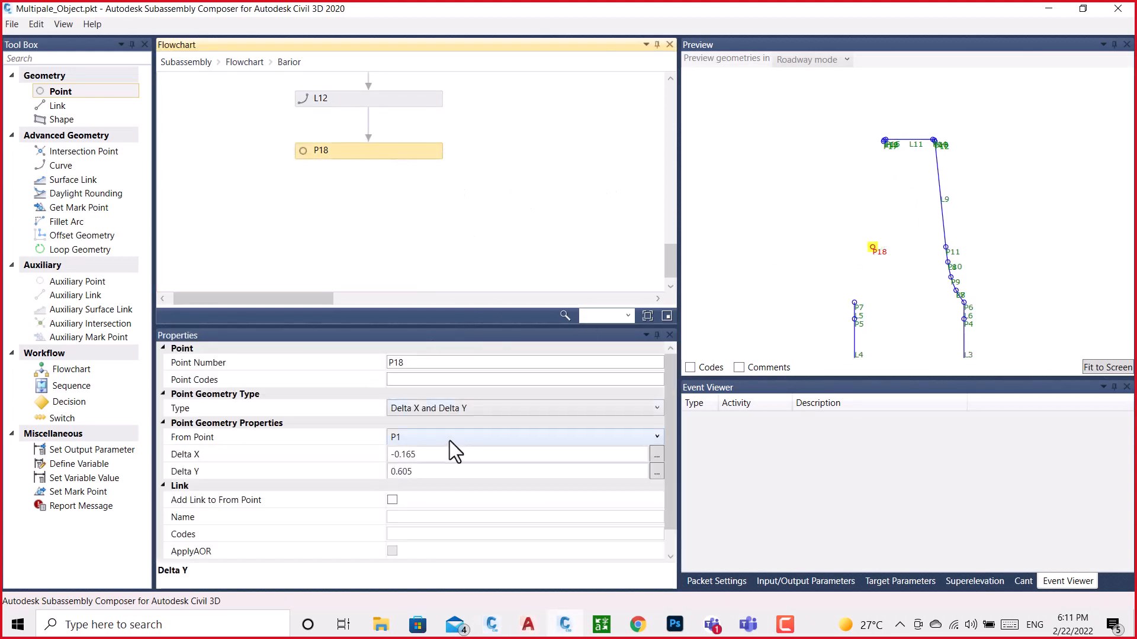
Add link L13 after P18 with start point P17 and end point P18
scroll(421, 411, "down", 1)
left_click_drag(37, 107, 374, 193)
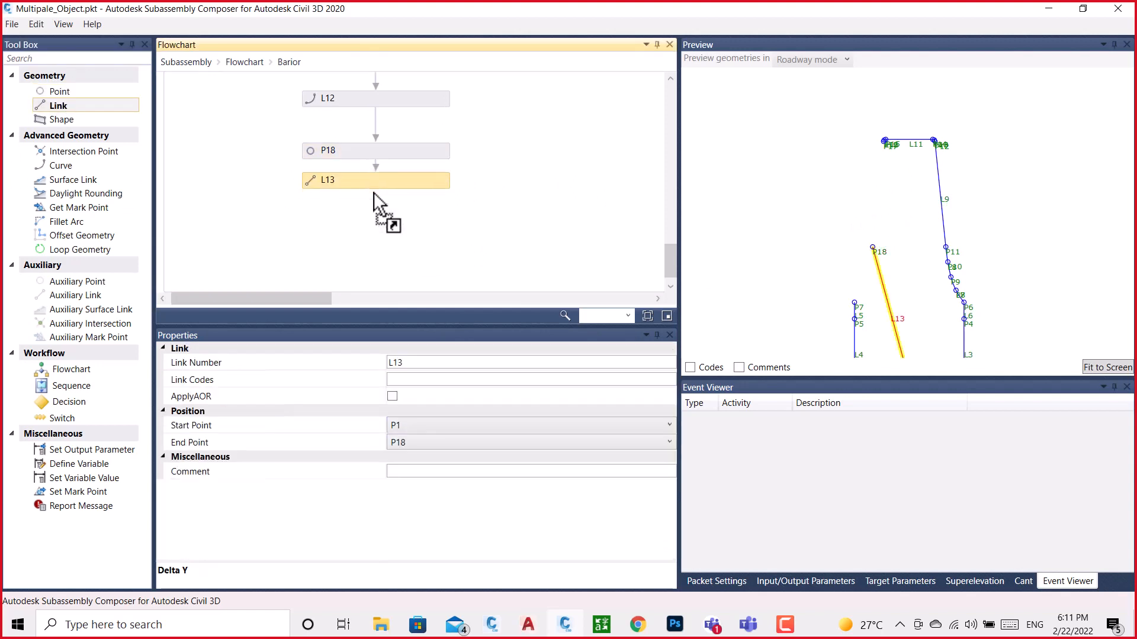
scroll(889, 152, "up", 2)
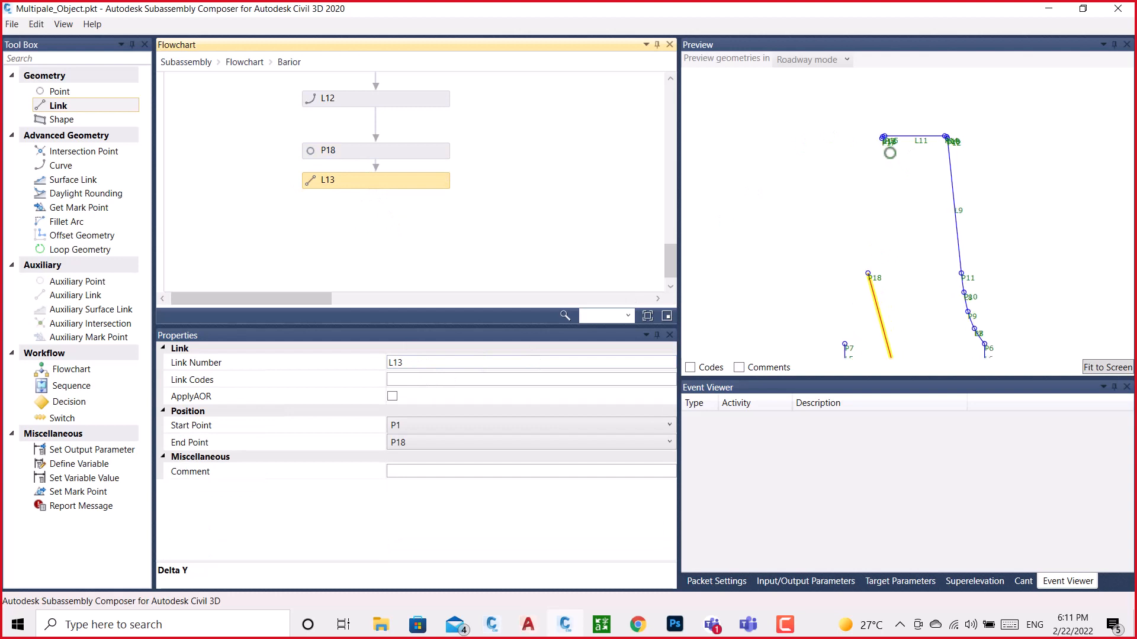
left_click(409, 426)
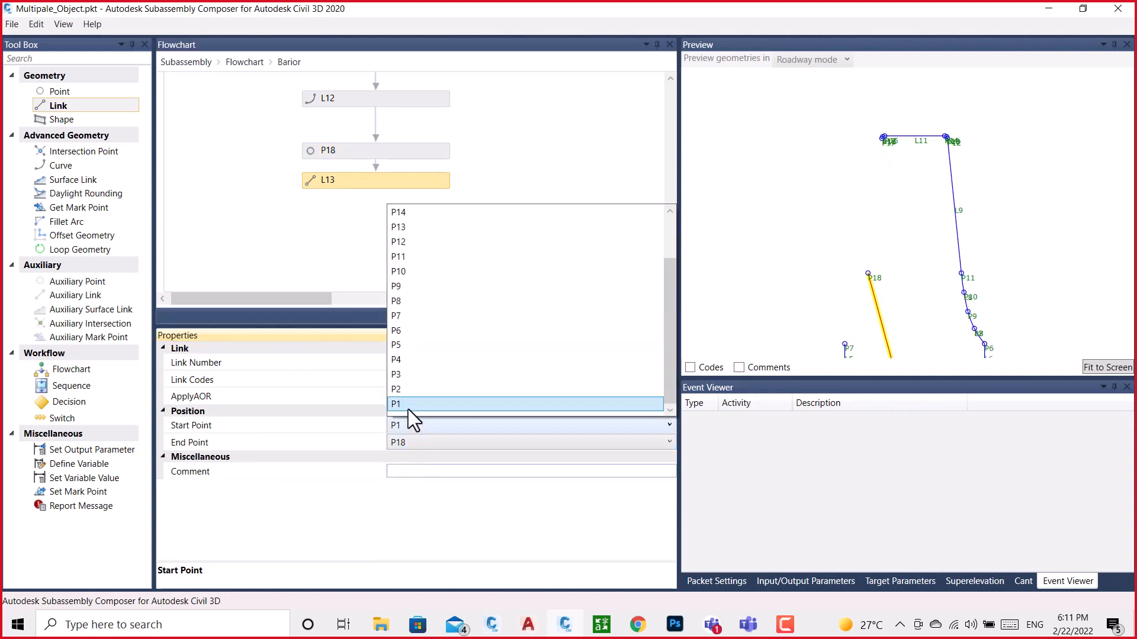
left_click(404, 229)
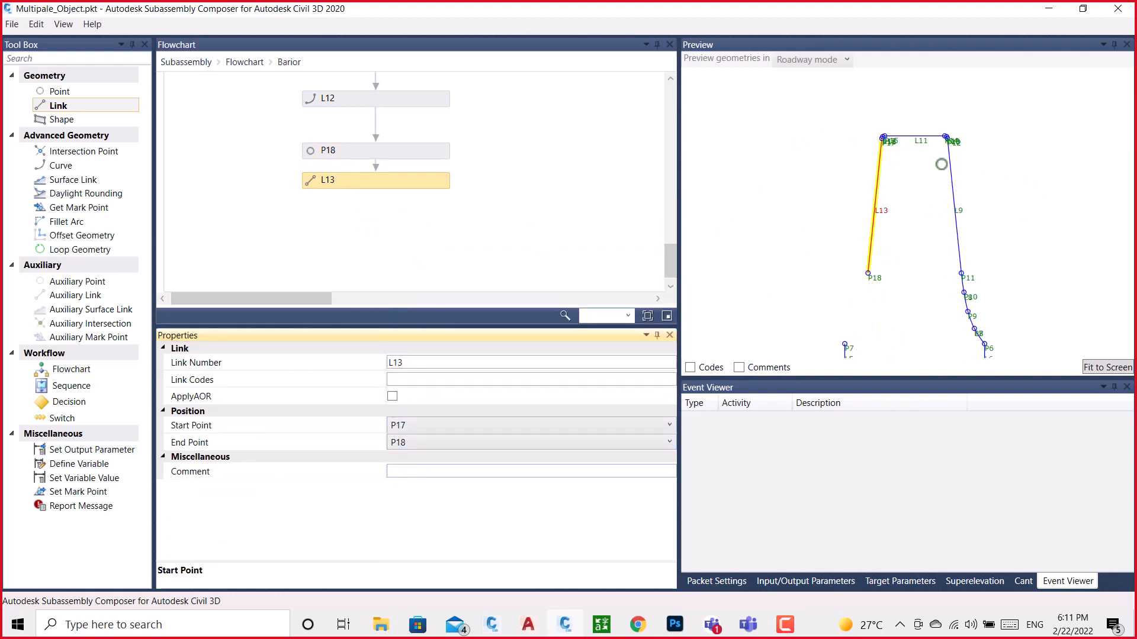
scroll(911, 168, "down", 1)
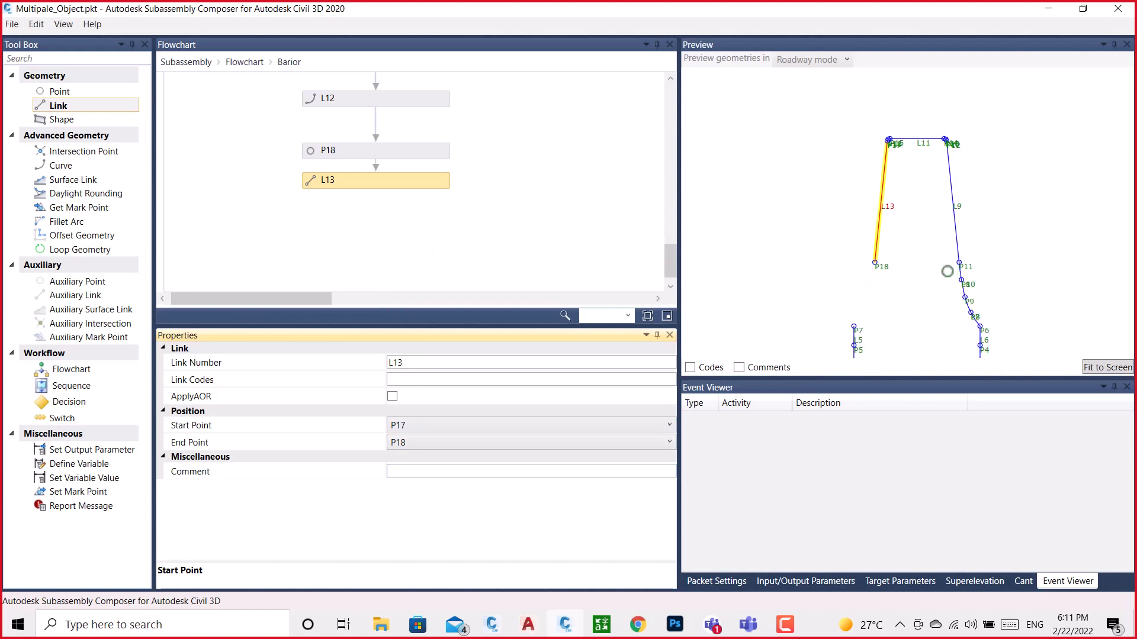
scroll(925, 173, "down", 1)
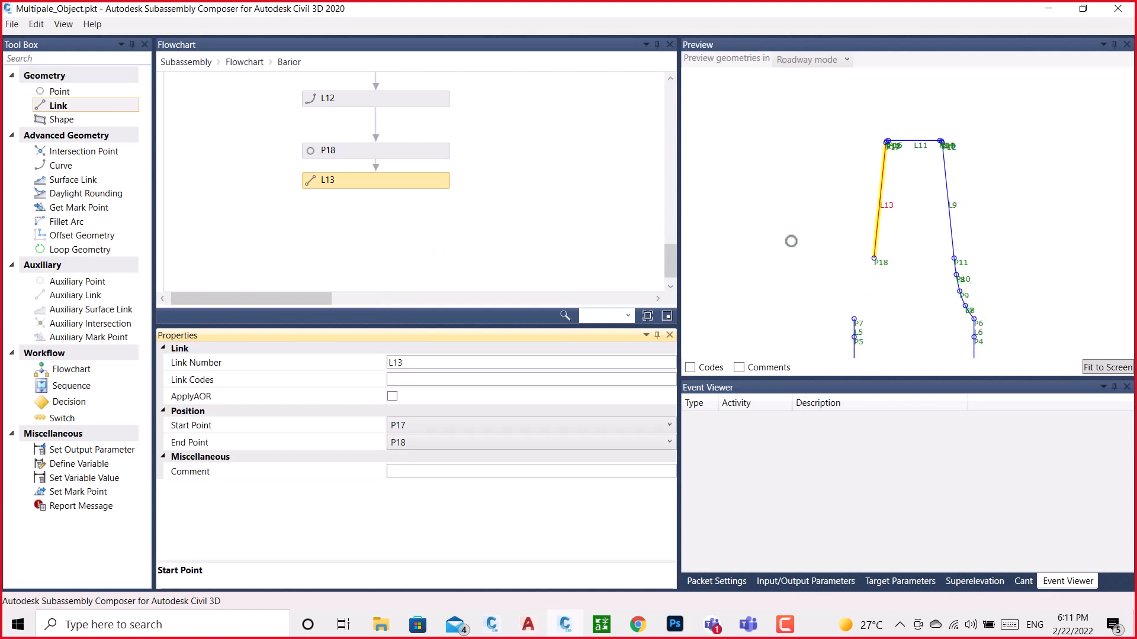
scroll(880, 150, "down", 2)
middle_click_drag(904, 235, 866, 185)
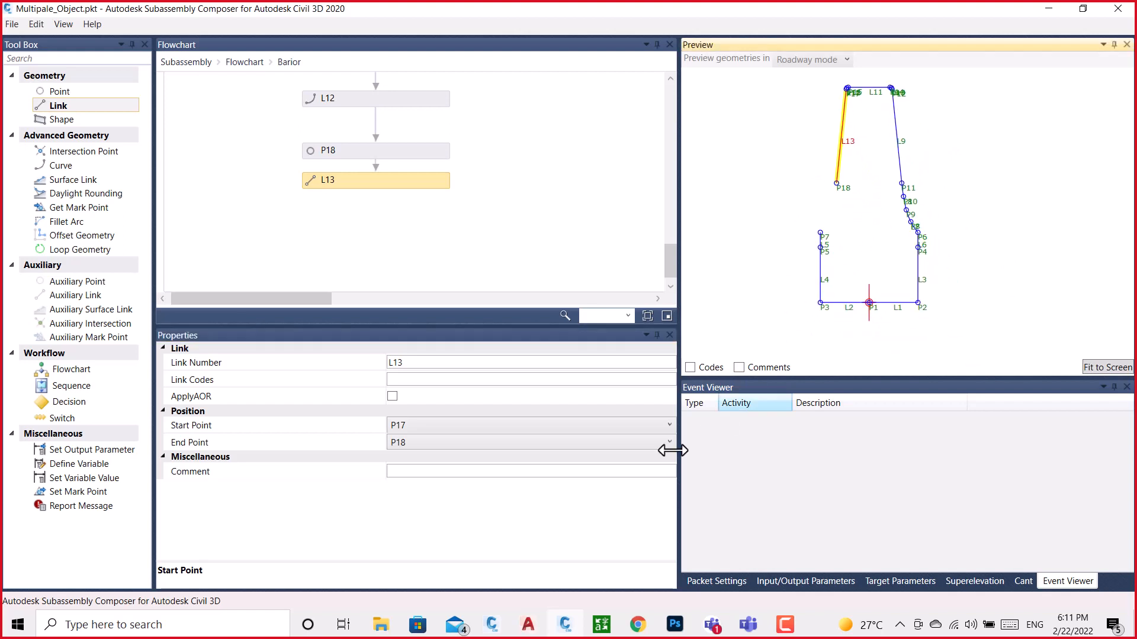
Copy the X position of the point midway along the white lower left curve in BRAIOR.dwg, and return to Subassembly Composer
mouse_move(492, 625)
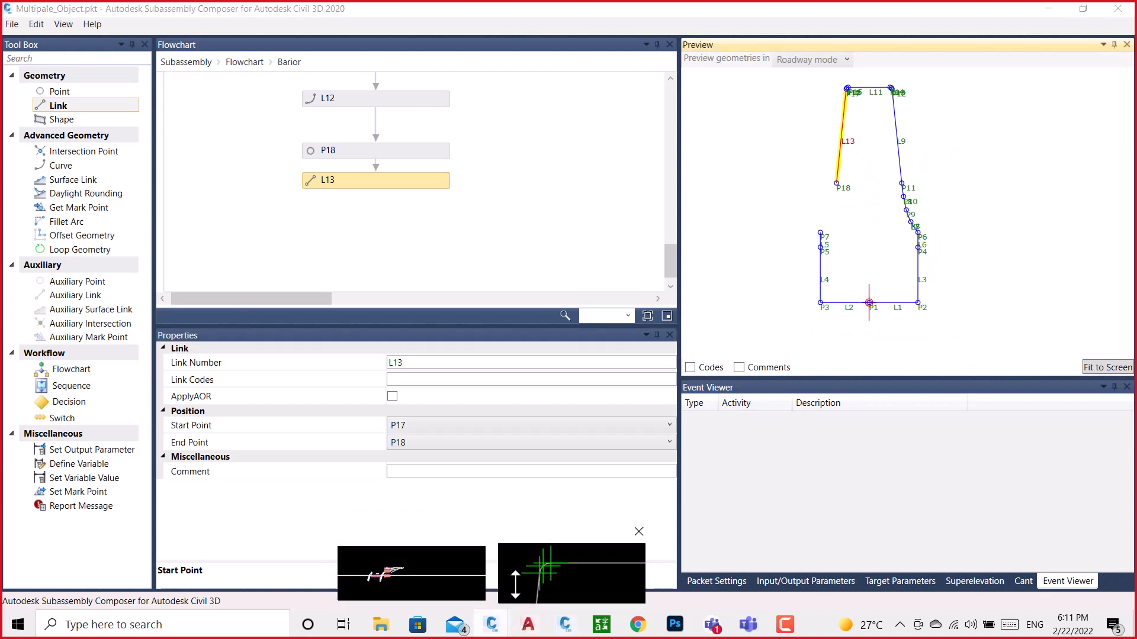
left_click(571, 573)
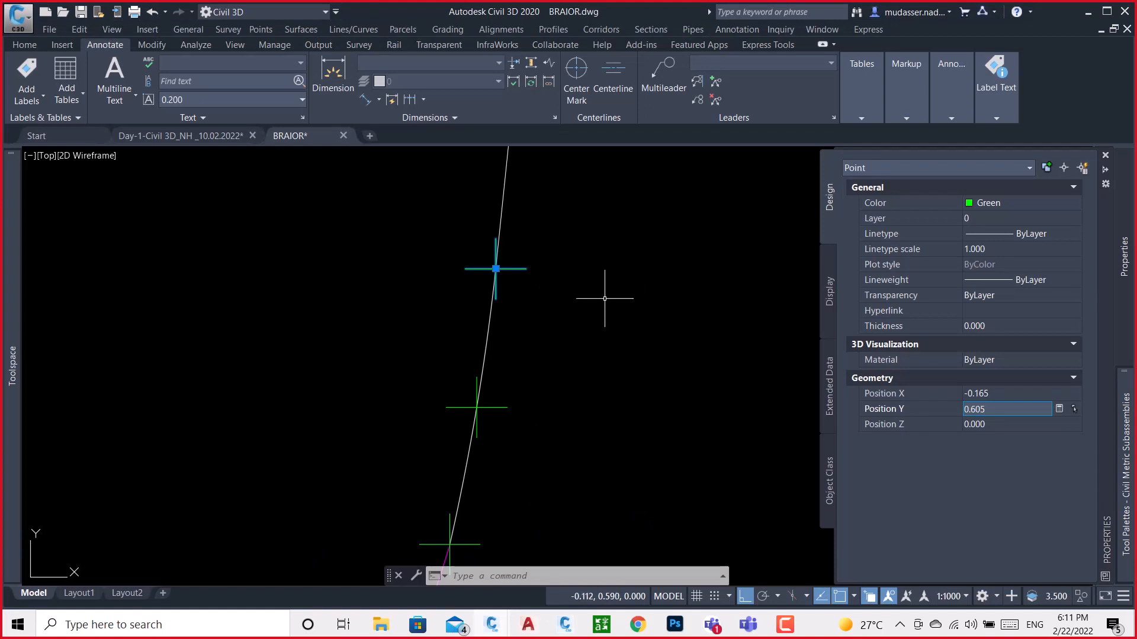
left_click(621, 261)
key("Escape")
scroll(619, 263, "down", 2)
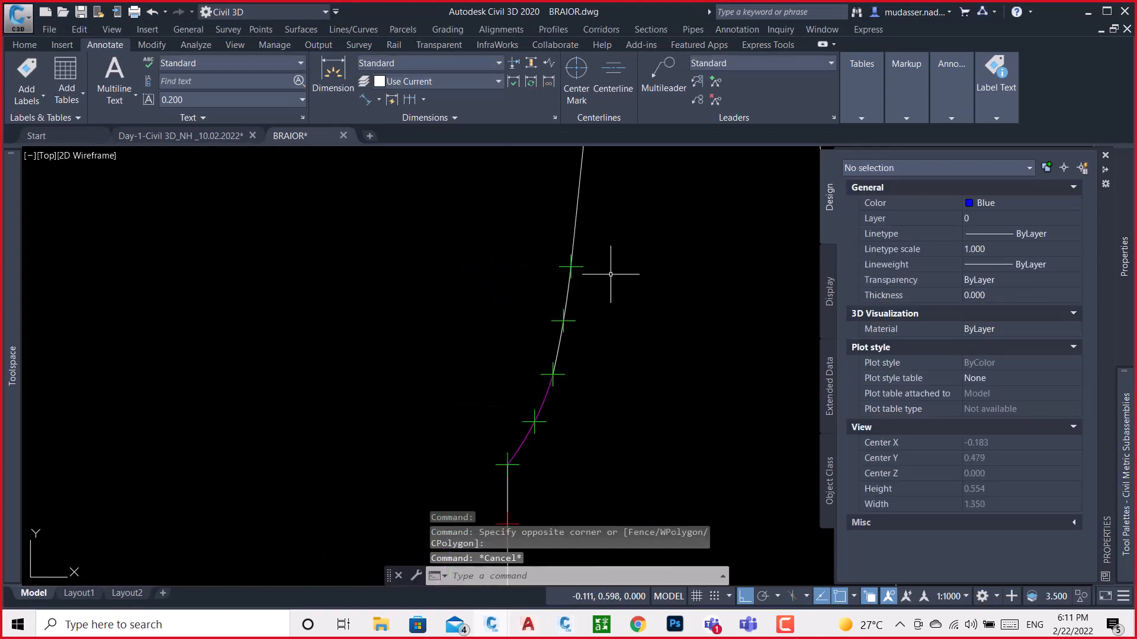
left_click(568, 320)
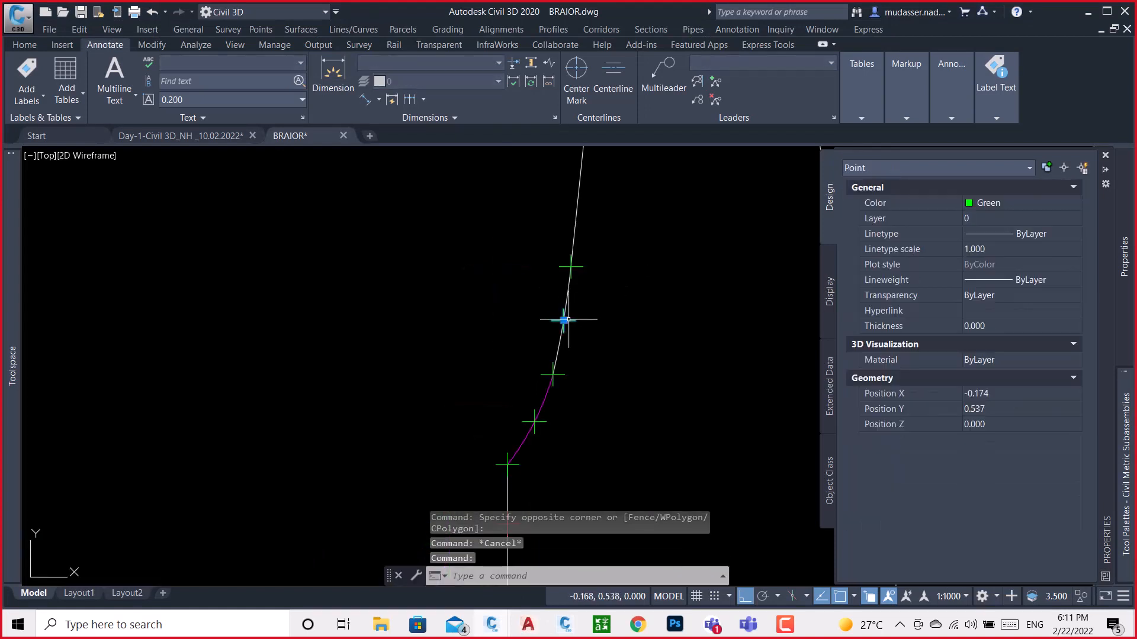
left_click(1000, 394)
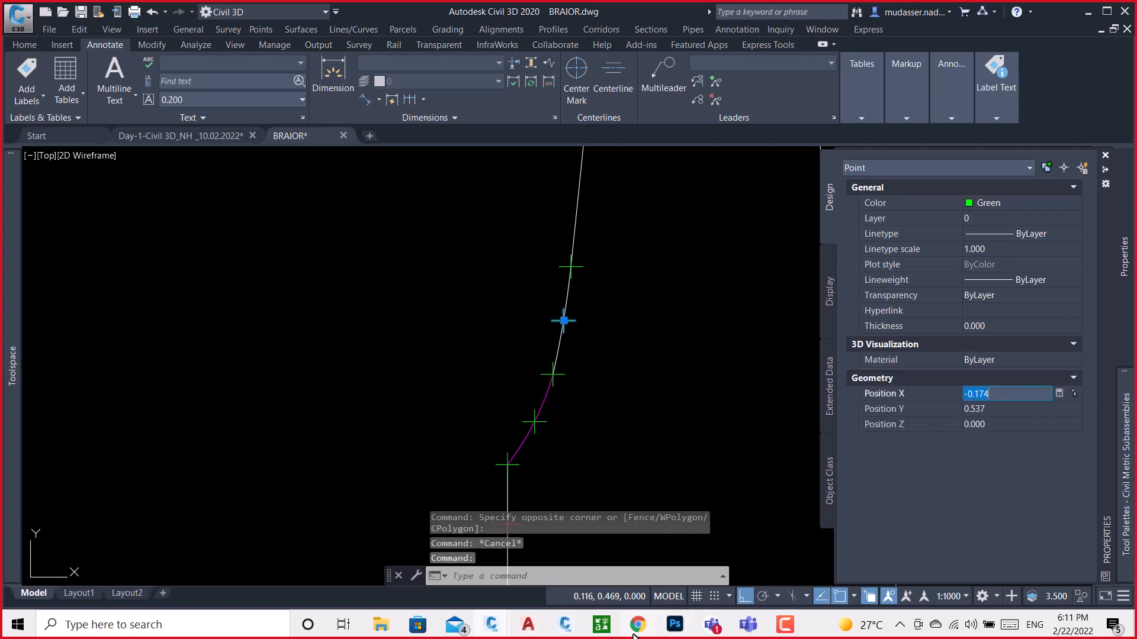
left_click(556, 626)
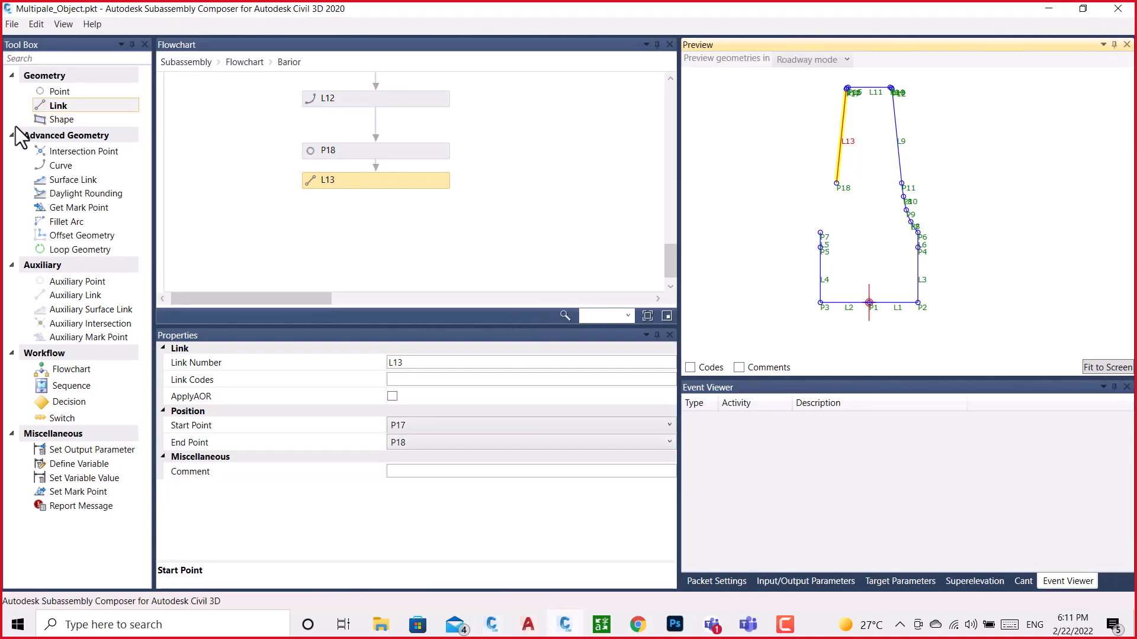
Add point P19 after L13, measured from P1, with a Delta X of -0.174
left_click_drag(51, 93, 386, 219)
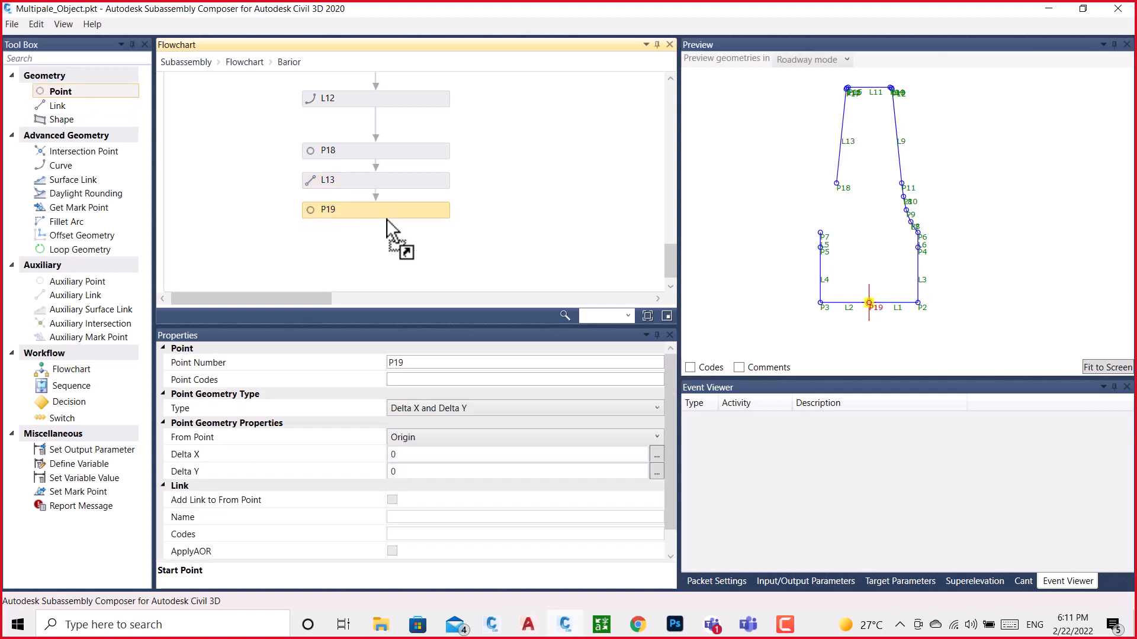
left_click(442, 434)
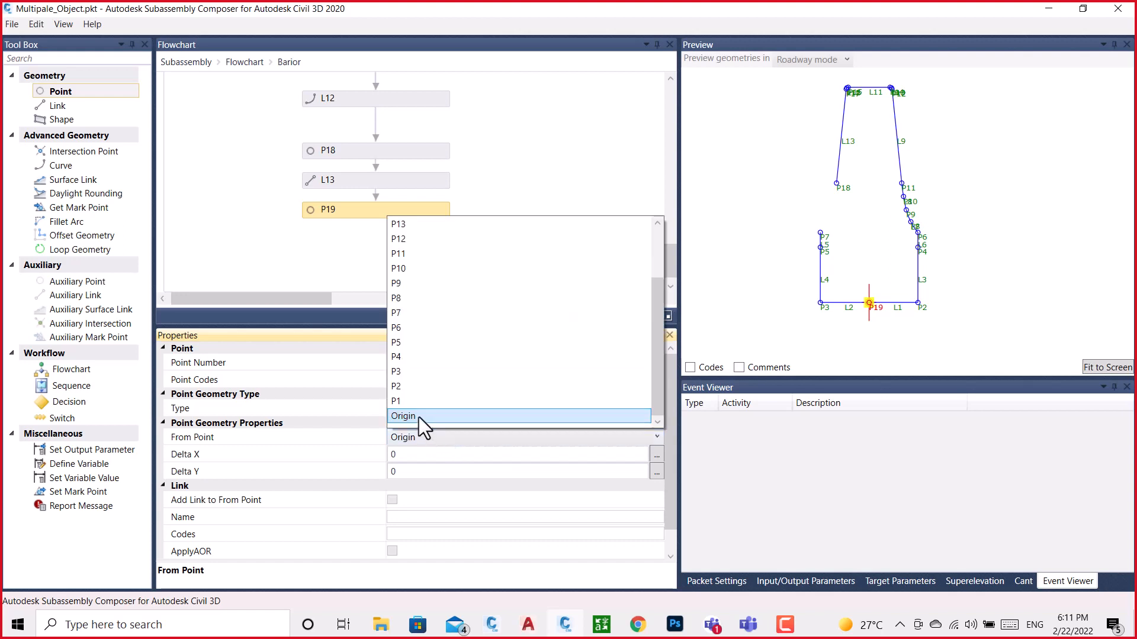
left_click(408, 403)
left_click(407, 454)
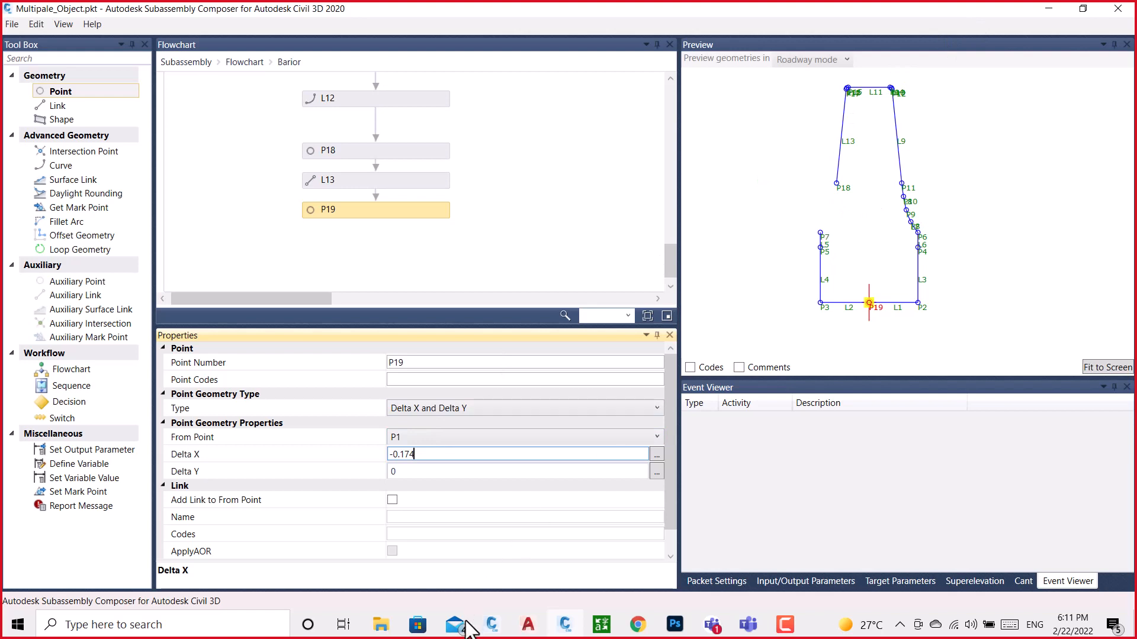
Copy the selected point's Y position from BRAIOR.dwg and set P19's Delta Y to 0.537 in Subassembly Composer
left_click(490, 636)
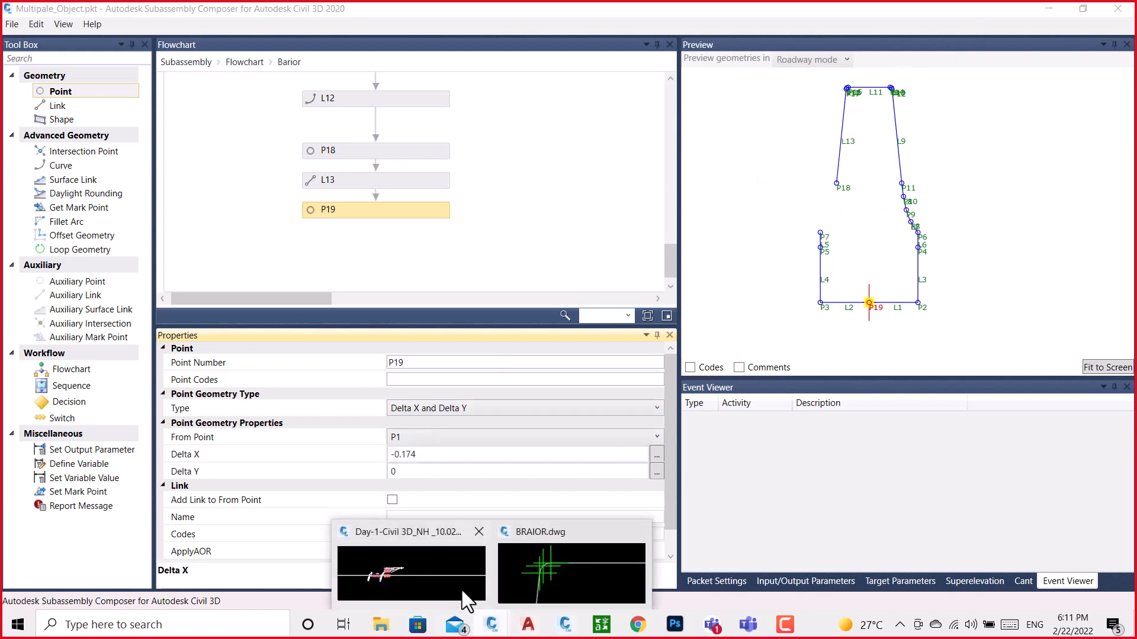
left_click(599, 543)
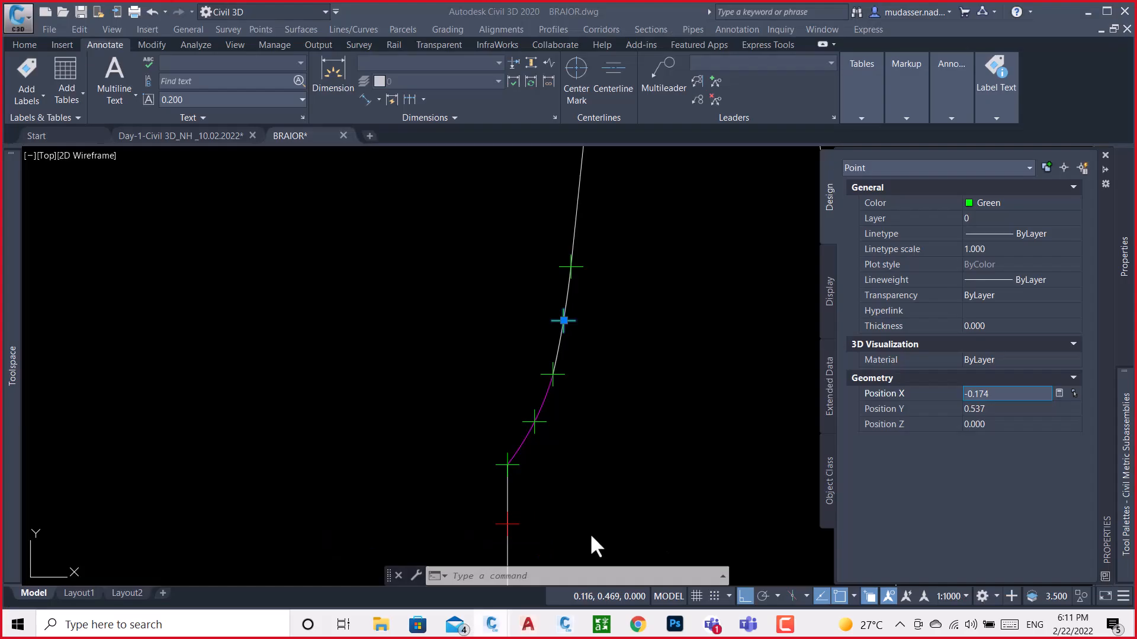
left_click(1004, 409)
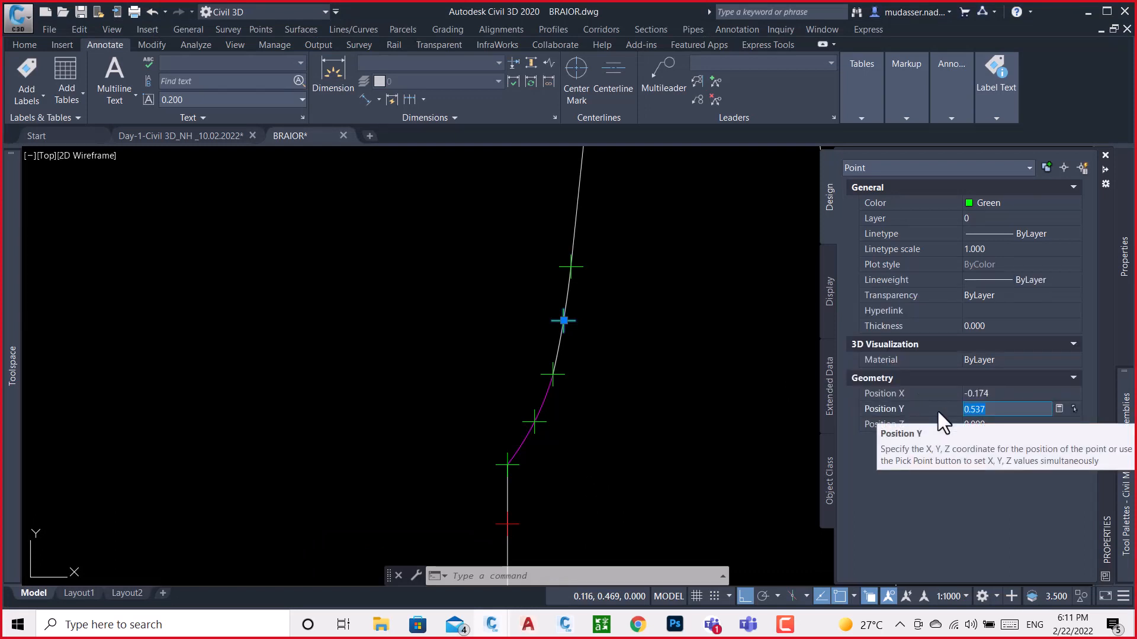
left_click(565, 629)
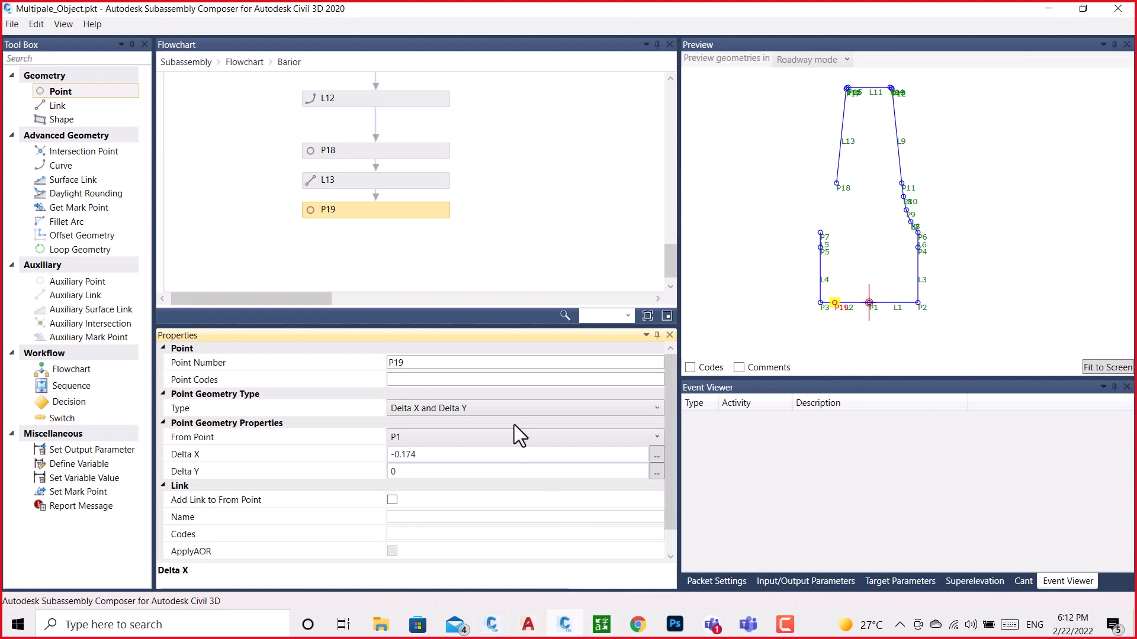
left_click(416, 471)
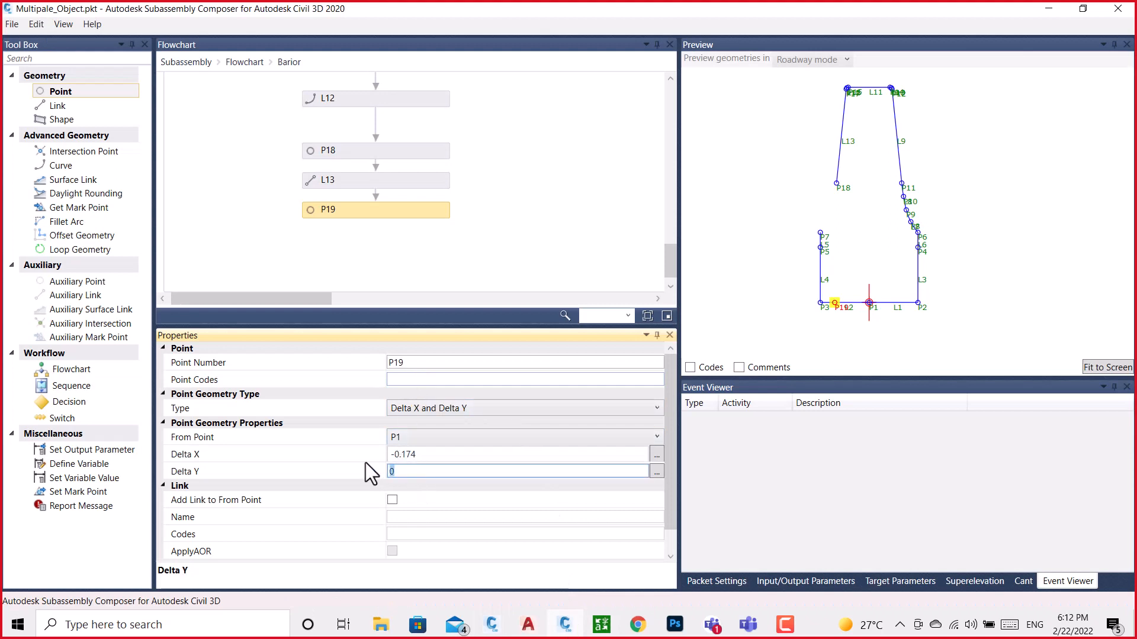
type("0.537")
left_click(535, 255)
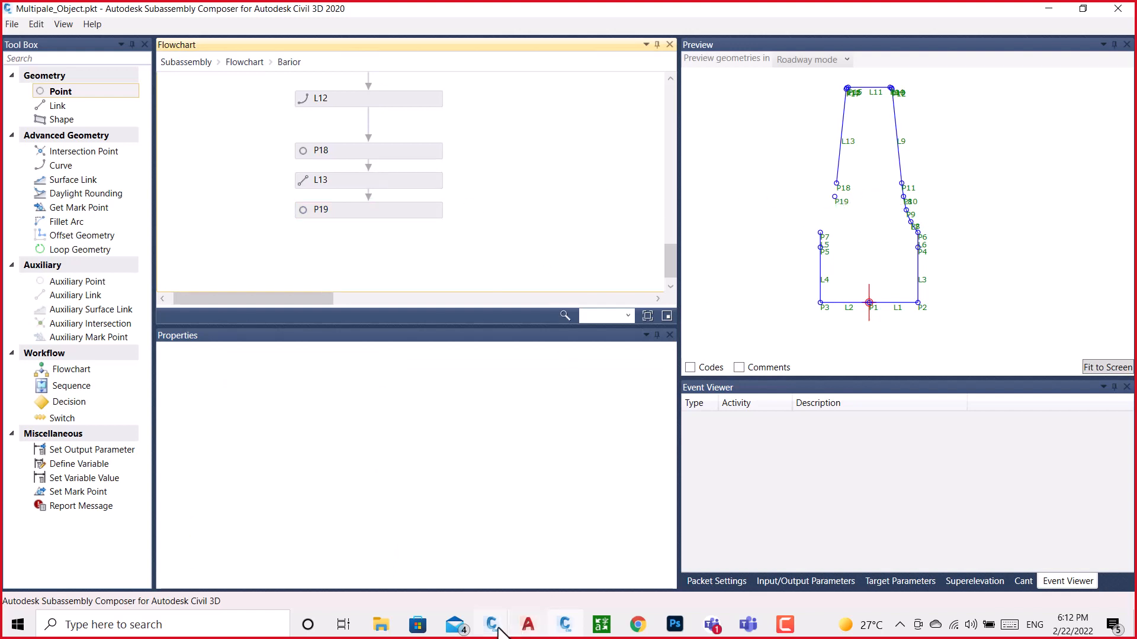
Copy the X position of the point joining the white and magenta curves in BRAIOR.dwg, and return to Subassembly Composer
mouse_move(493, 626)
left_click(525, 586)
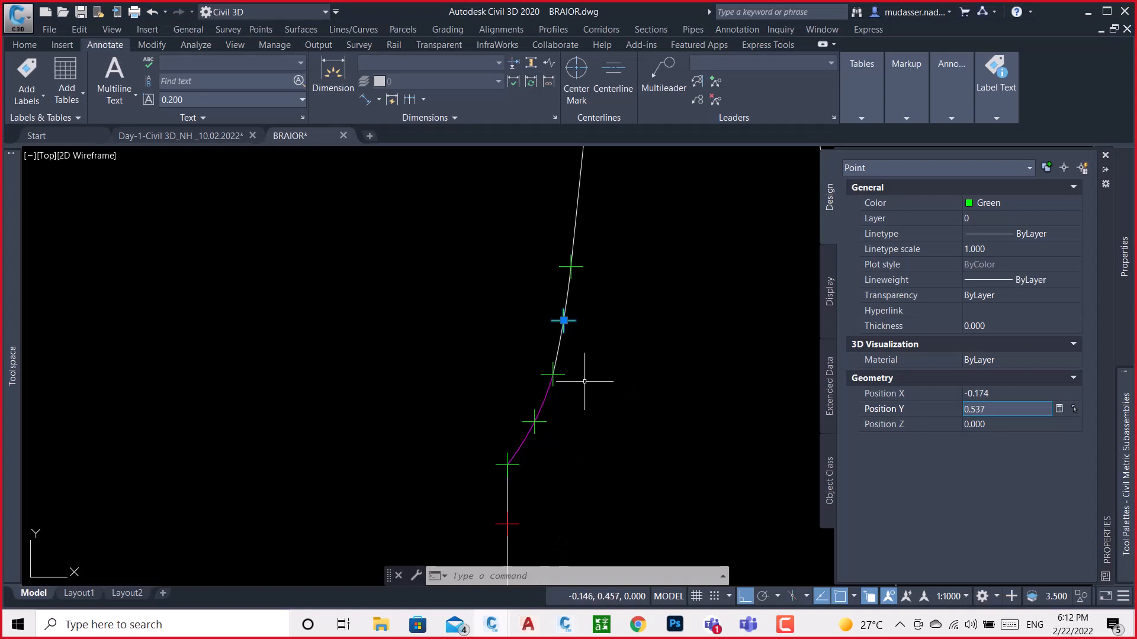
key("Escape")
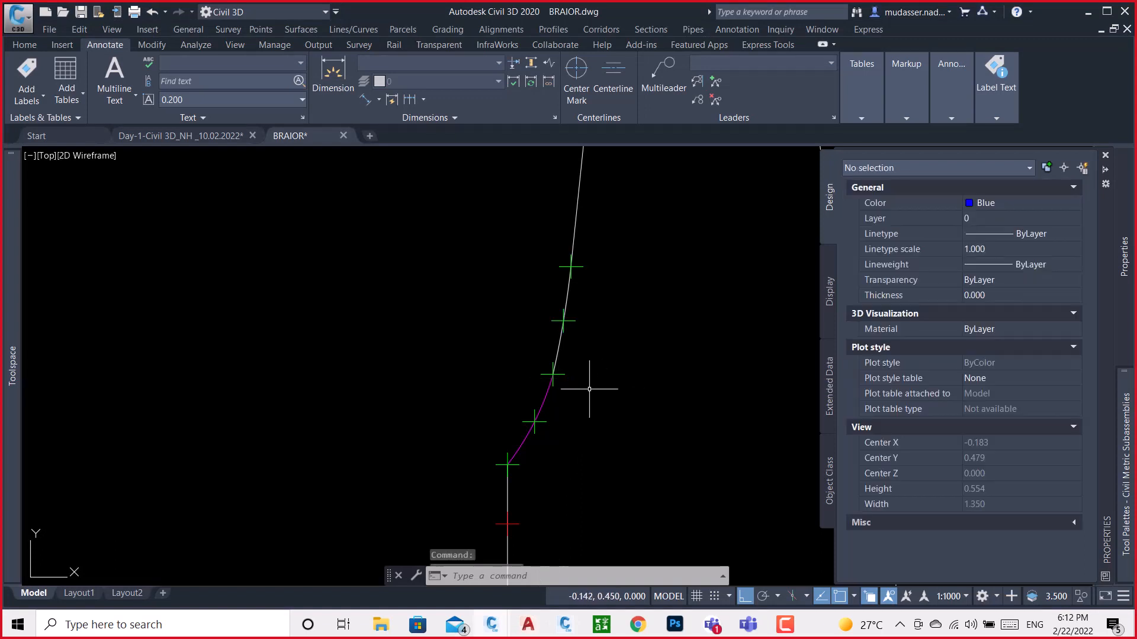
scroll(556, 373, "up", 3)
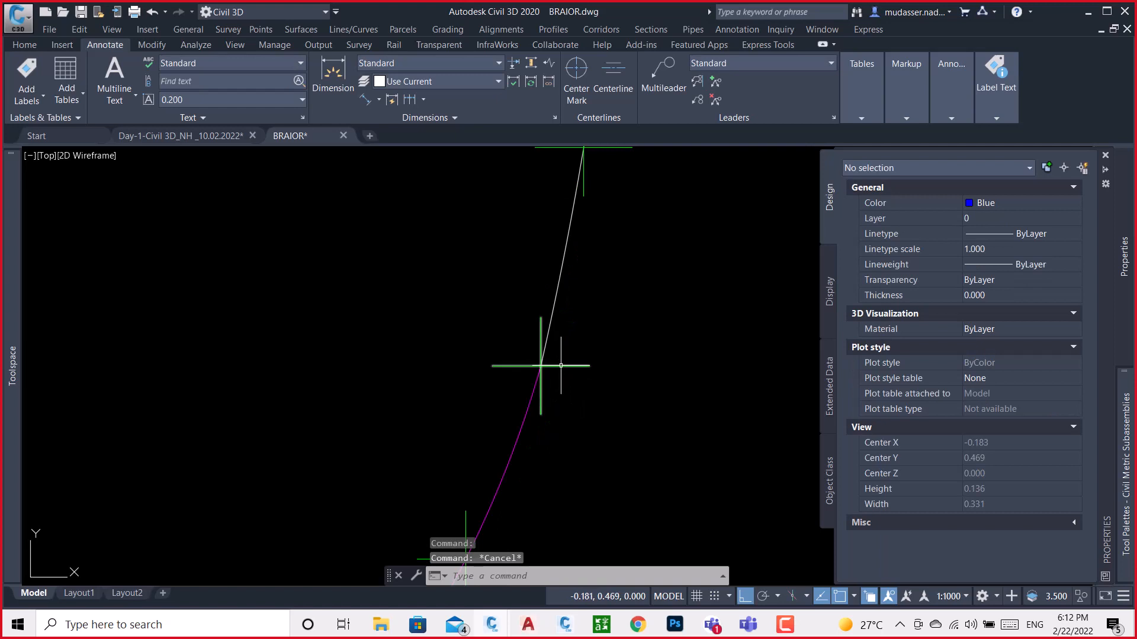
left_click(541, 366)
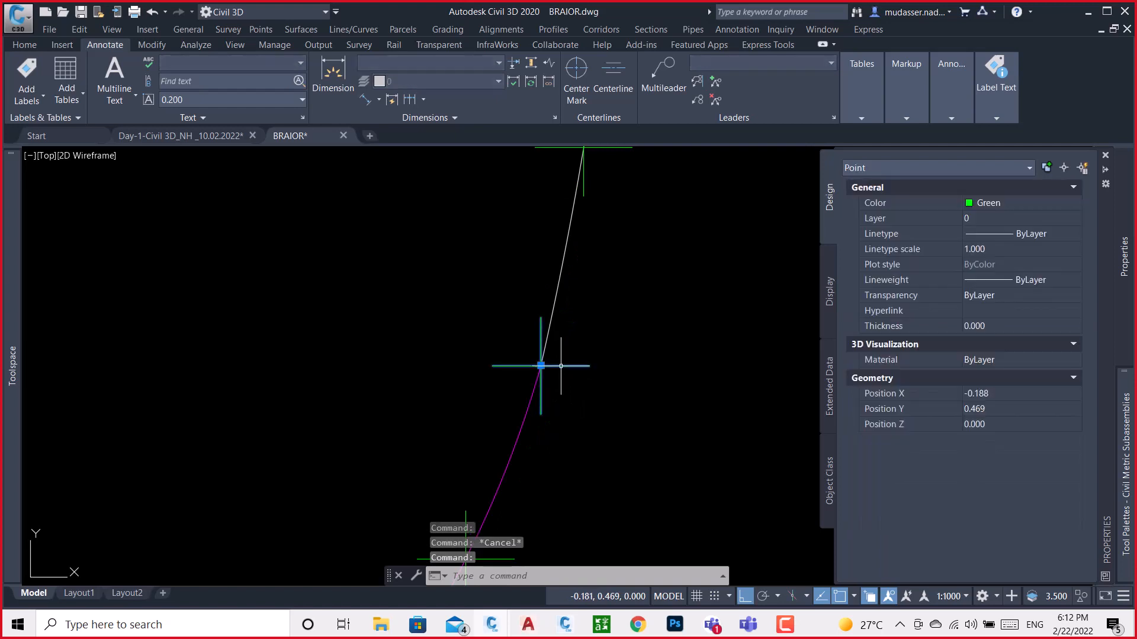
left_click(996, 393)
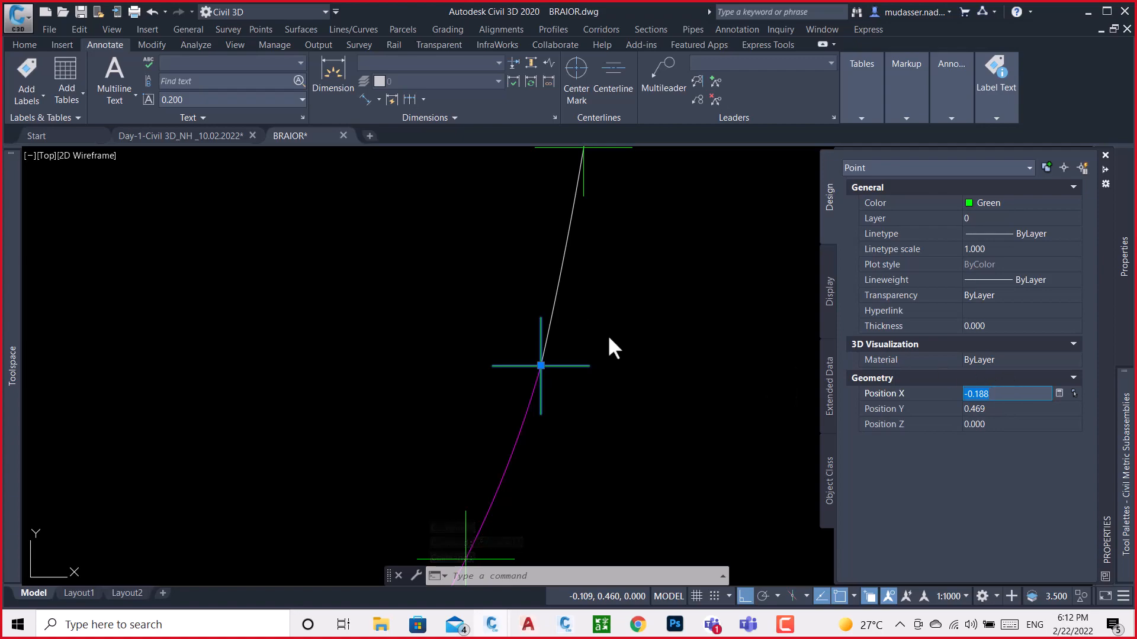
left_click(566, 625)
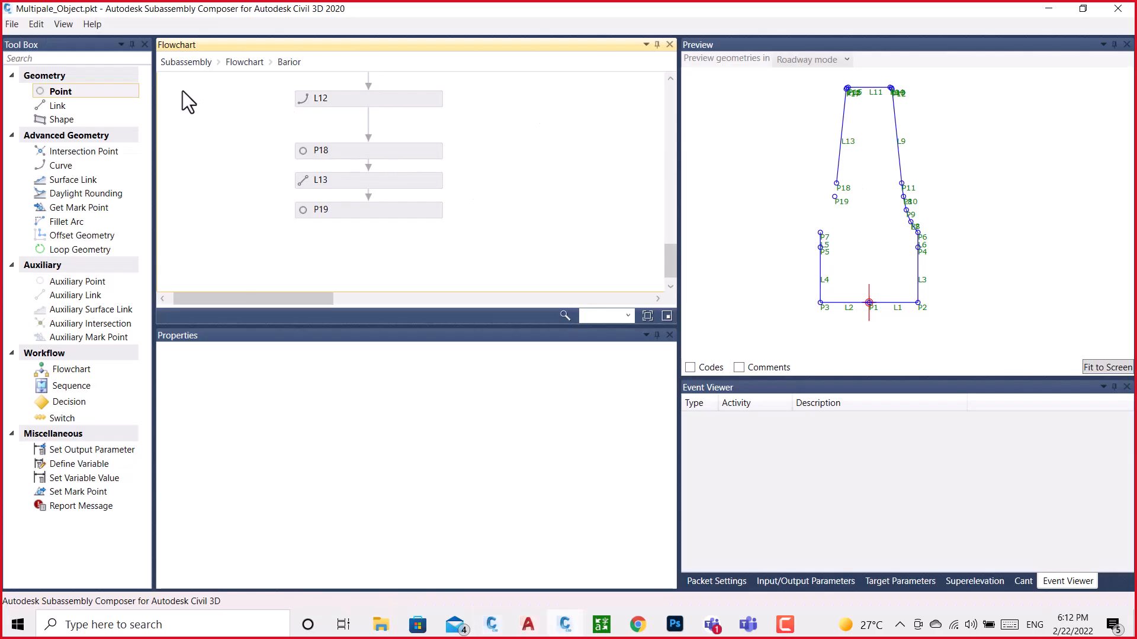
Add point P20 after P19, measured from P1, with a Delta X of -0.188
left_click_drag(84, 94, 387, 246)
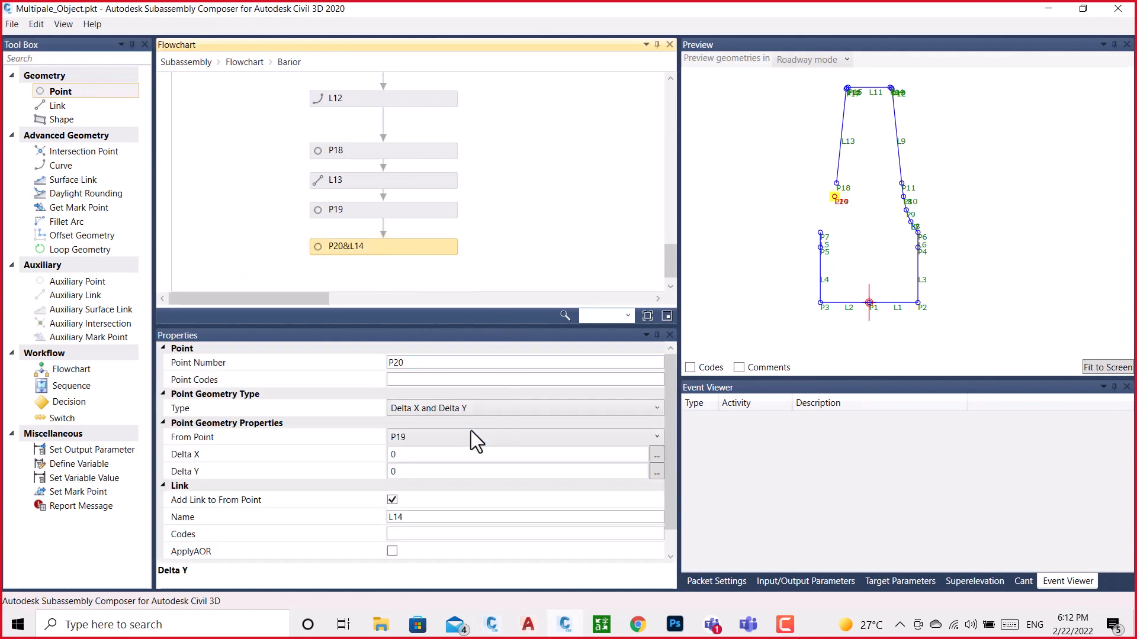
left_click(469, 438)
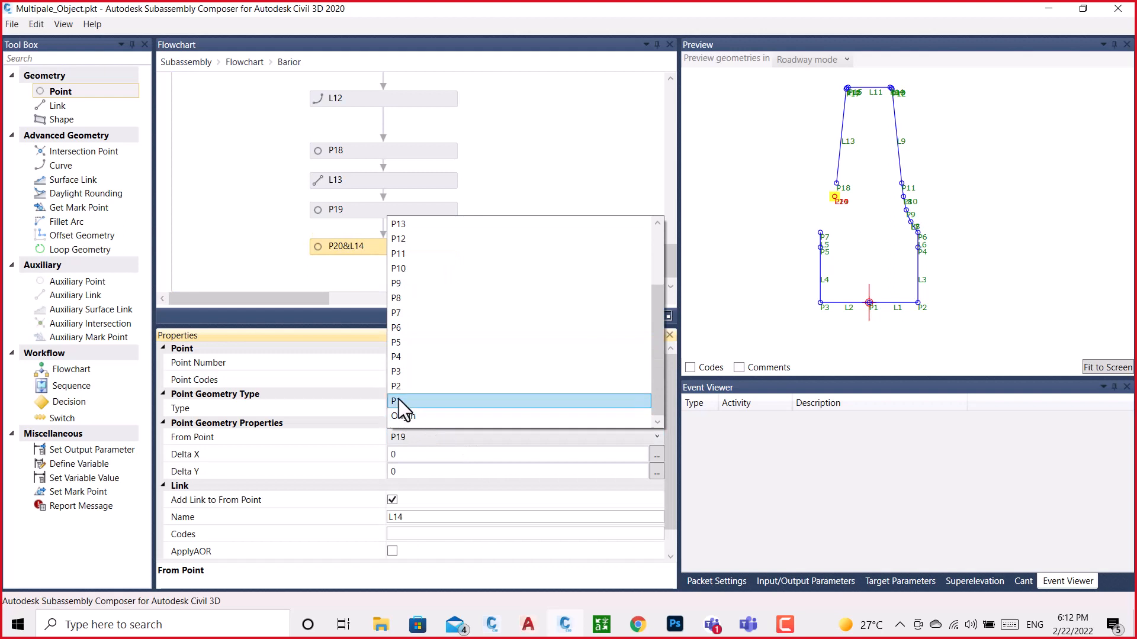
left_click(400, 400)
left_click(413, 454)
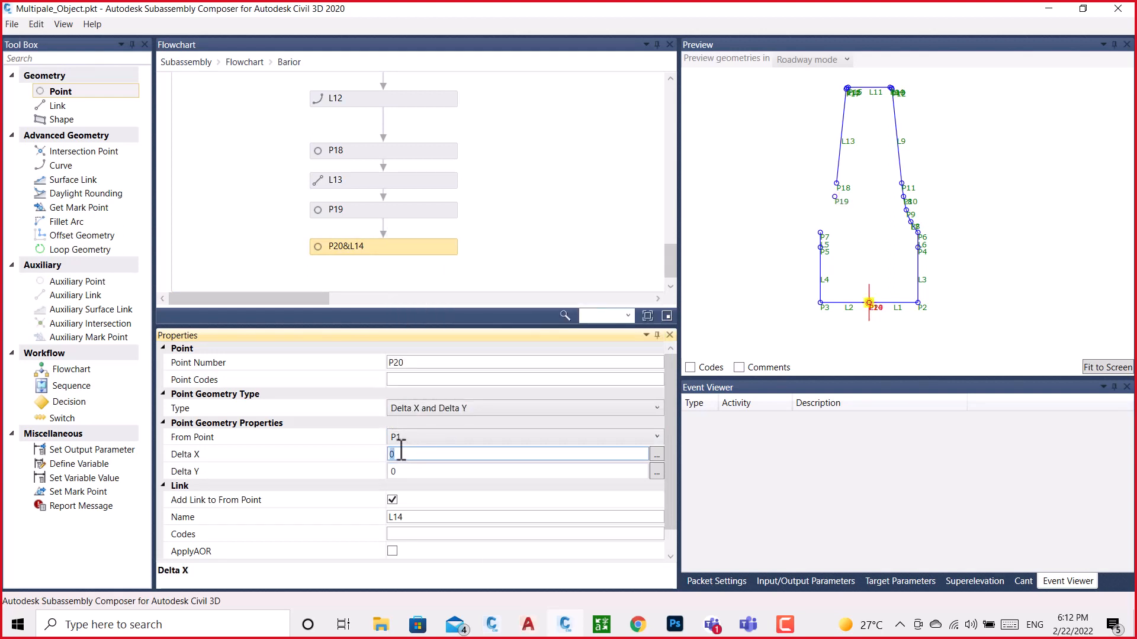
Copy the selected point's Y position from BRAIOR.dwg and set P20's Delta Y to 0.469 in Subassembly Composer
left_click(493, 628)
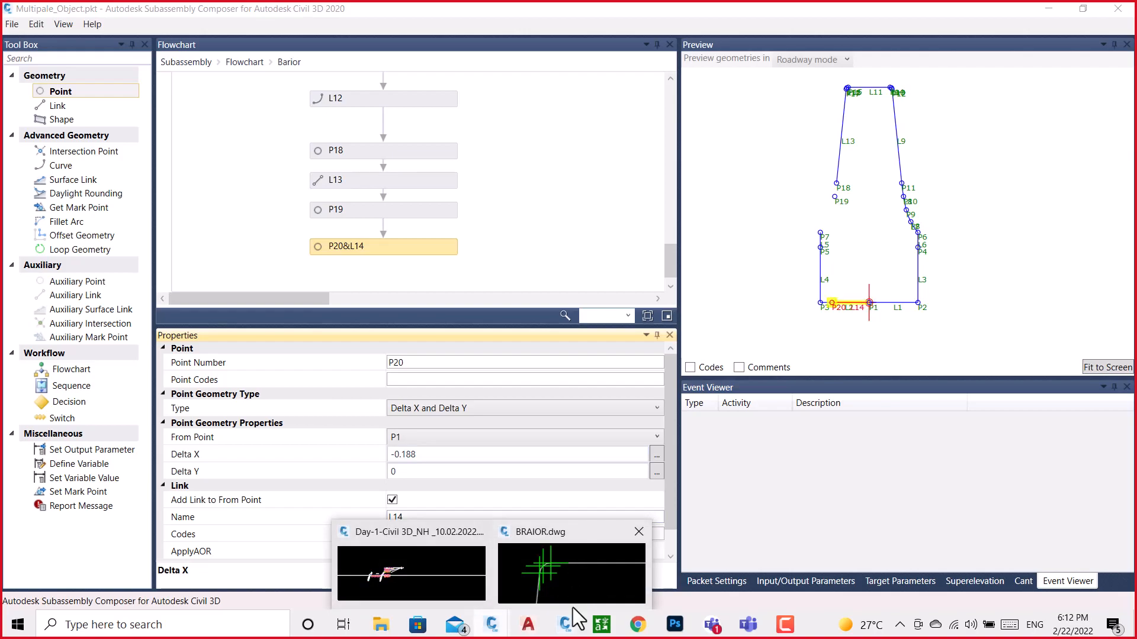
left_click(552, 578)
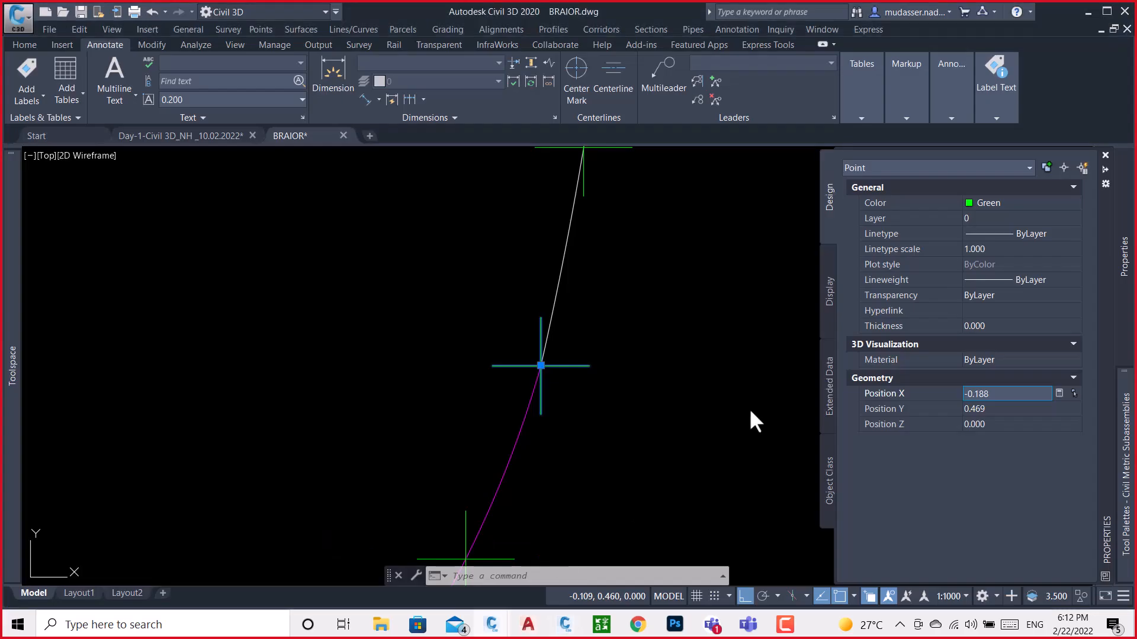
left_click(1003, 409)
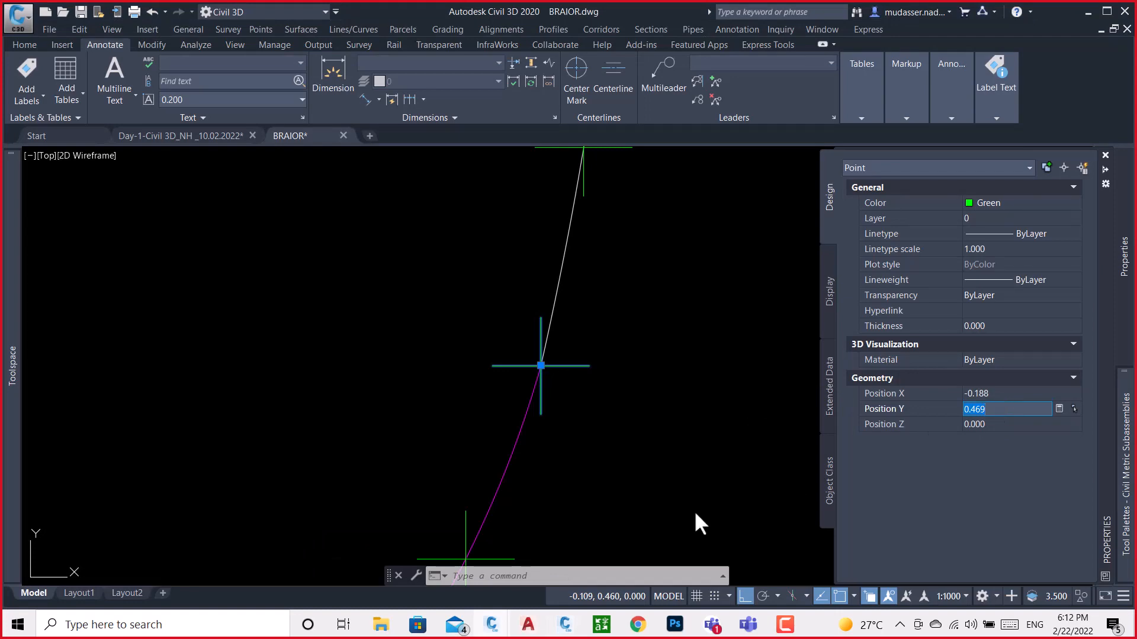
left_click(556, 588)
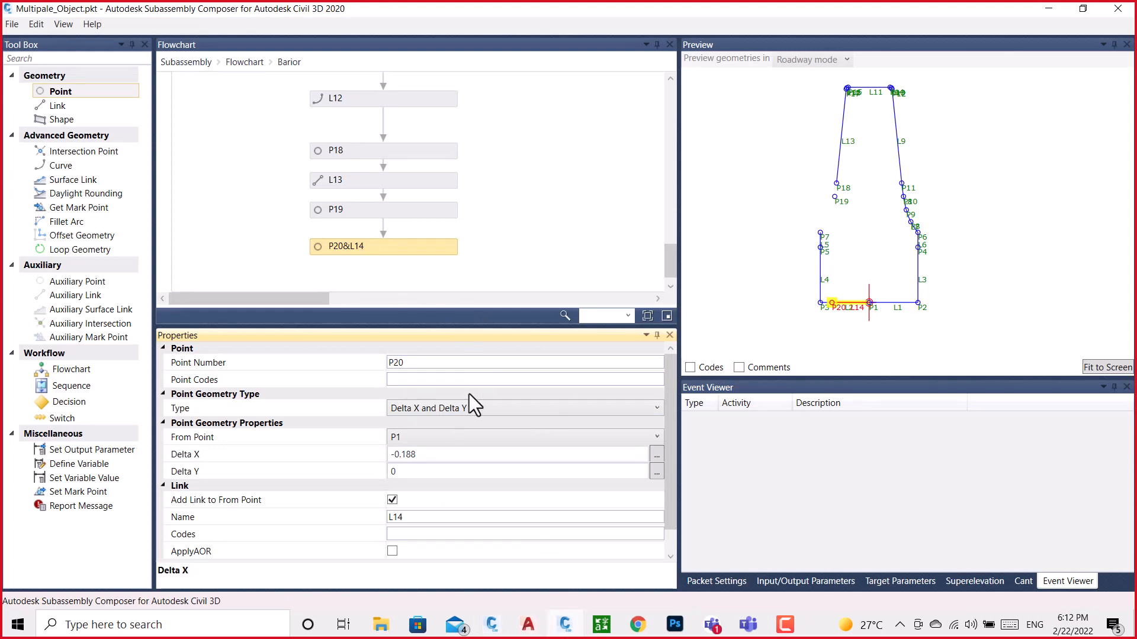
left_click(419, 472)
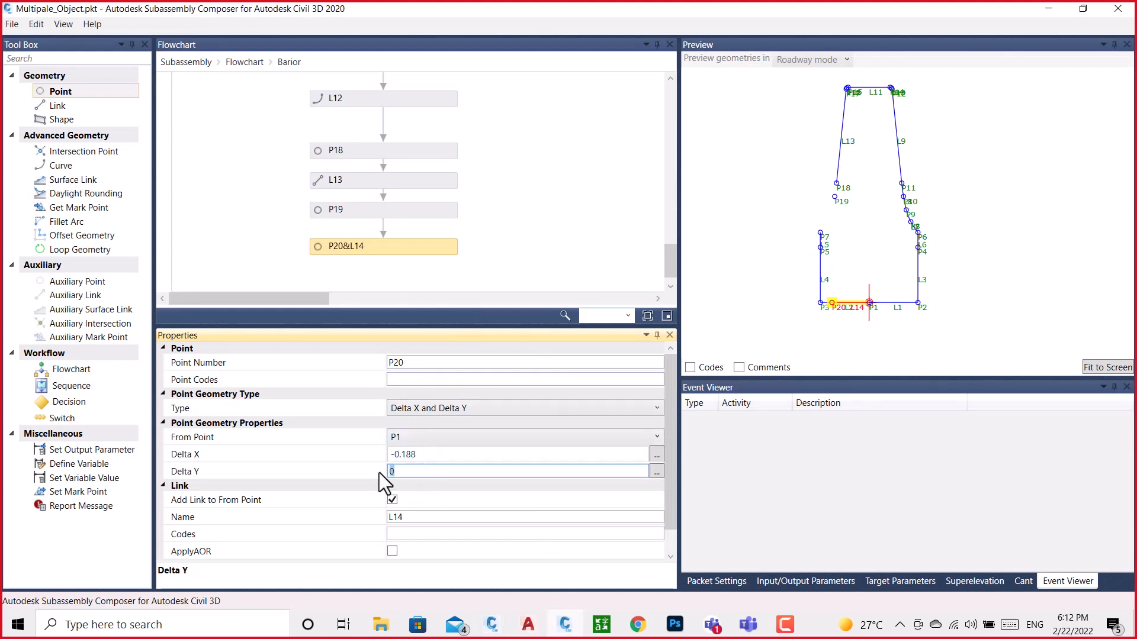
type("0.469")
left_click(573, 215)
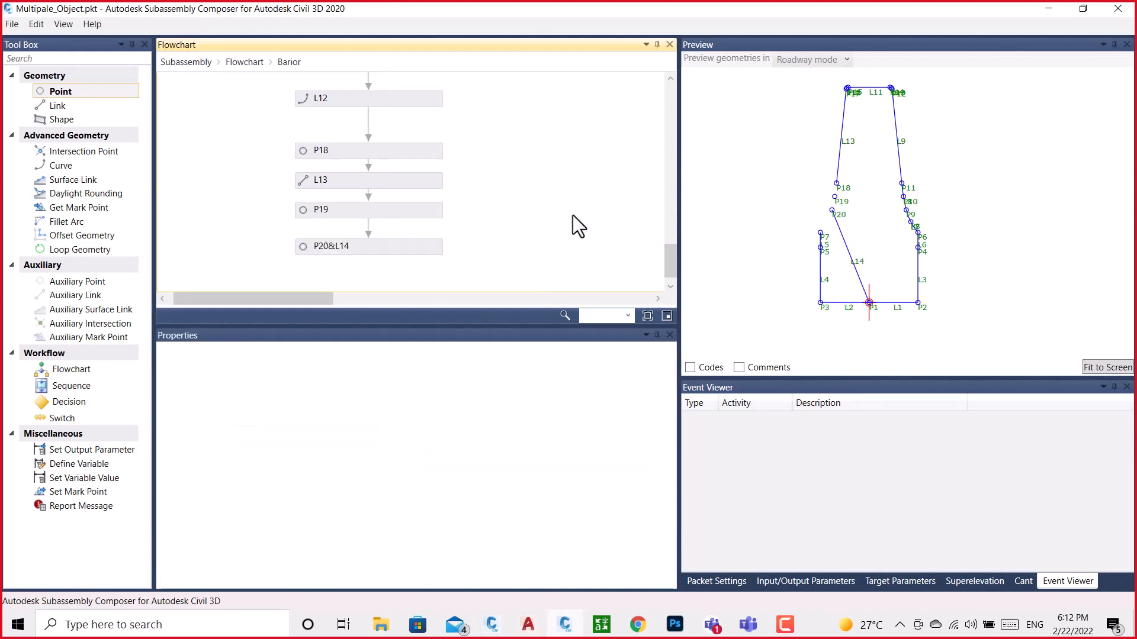
Remove the link from P20 to its from point, keeping P20 as a standalone point
left_click(335, 247)
left_click(392, 501)
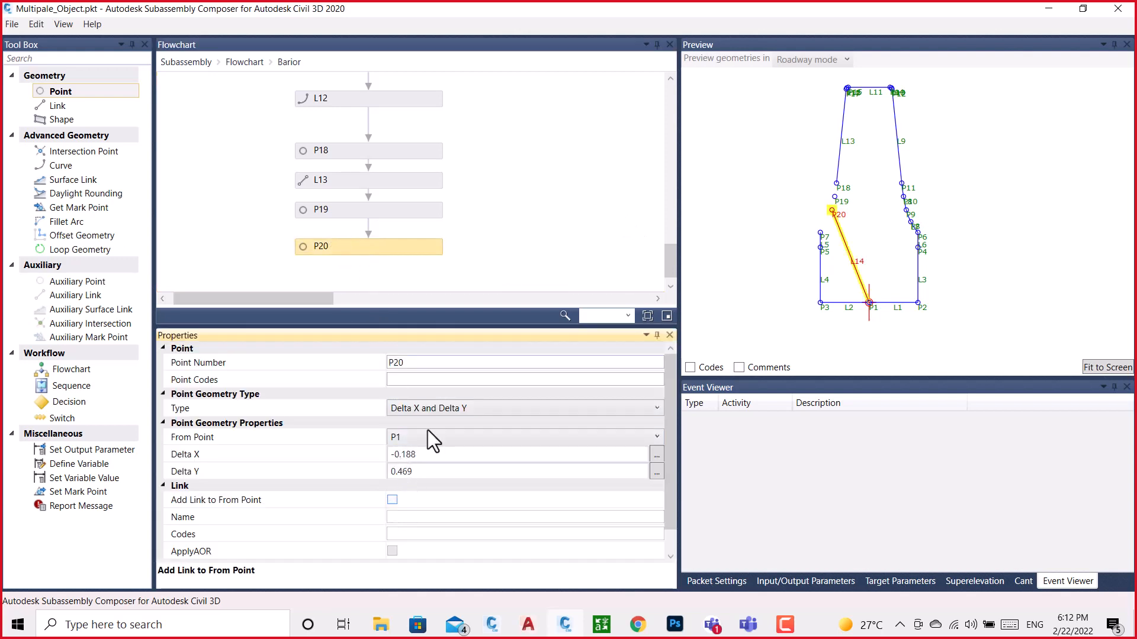
scroll(842, 200, "up", 1)
scroll(842, 199, "up", 1)
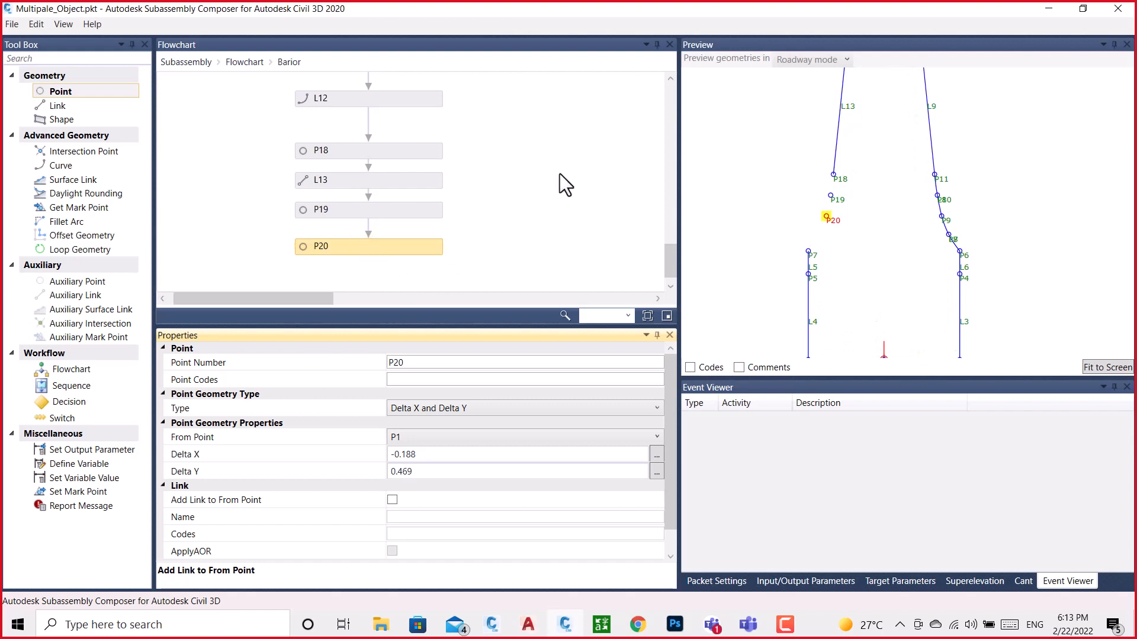
Add a curve element after P20 in the Barior flowchart
scroll(546, 215, "down", 1)
left_click_drag(283, 298, 676, 330)
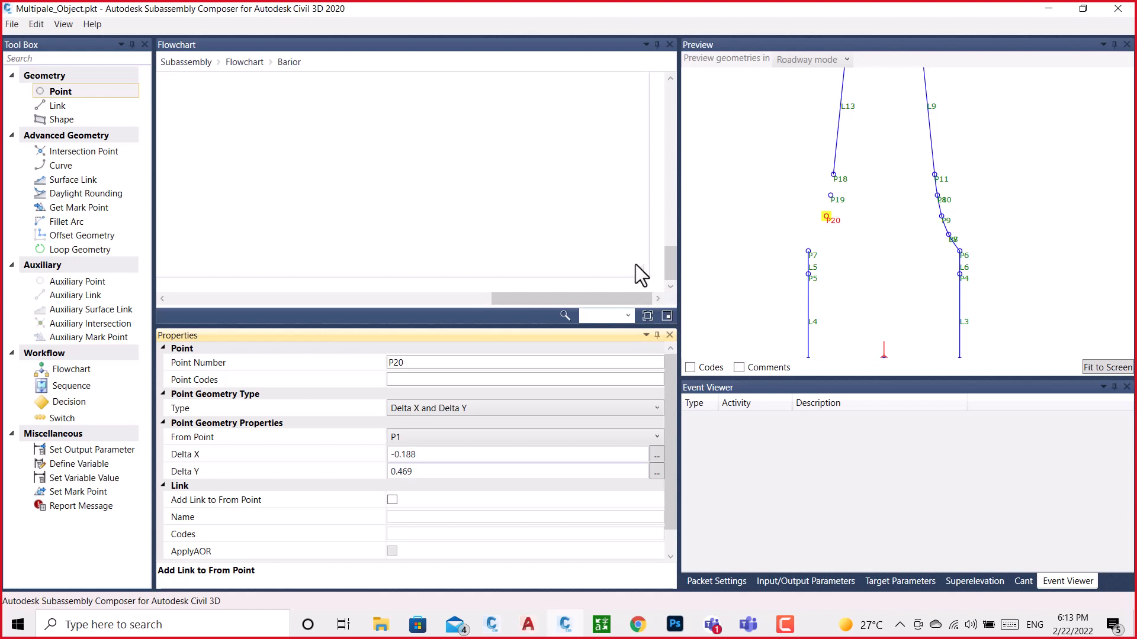
left_click_drag(641, 270, 808, 372)
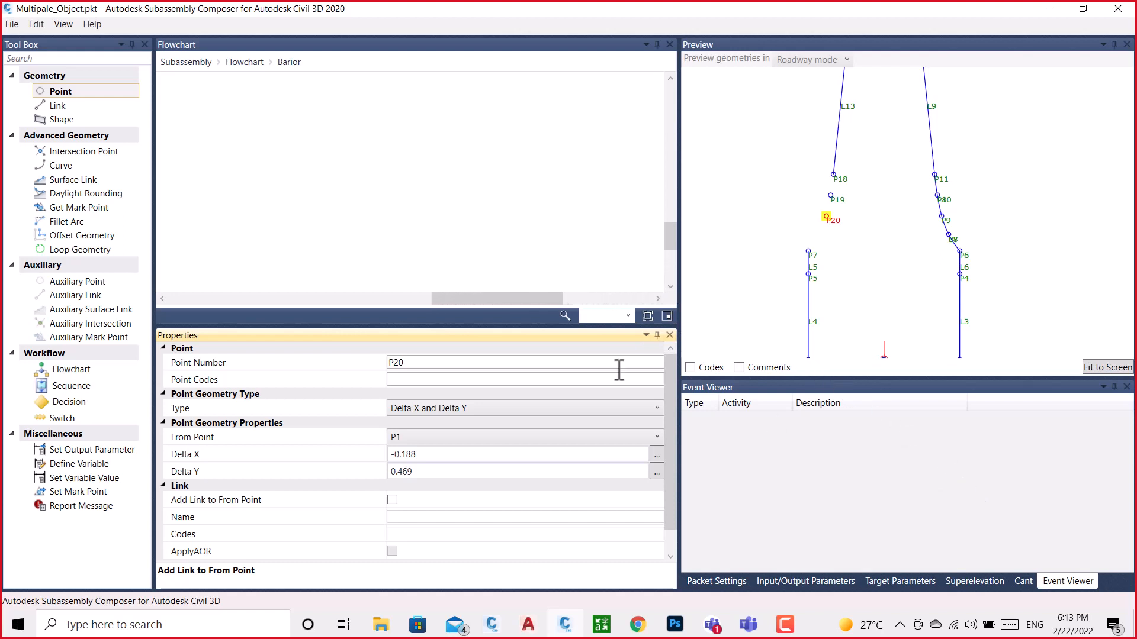
left_click_drag(538, 299, 295, 303)
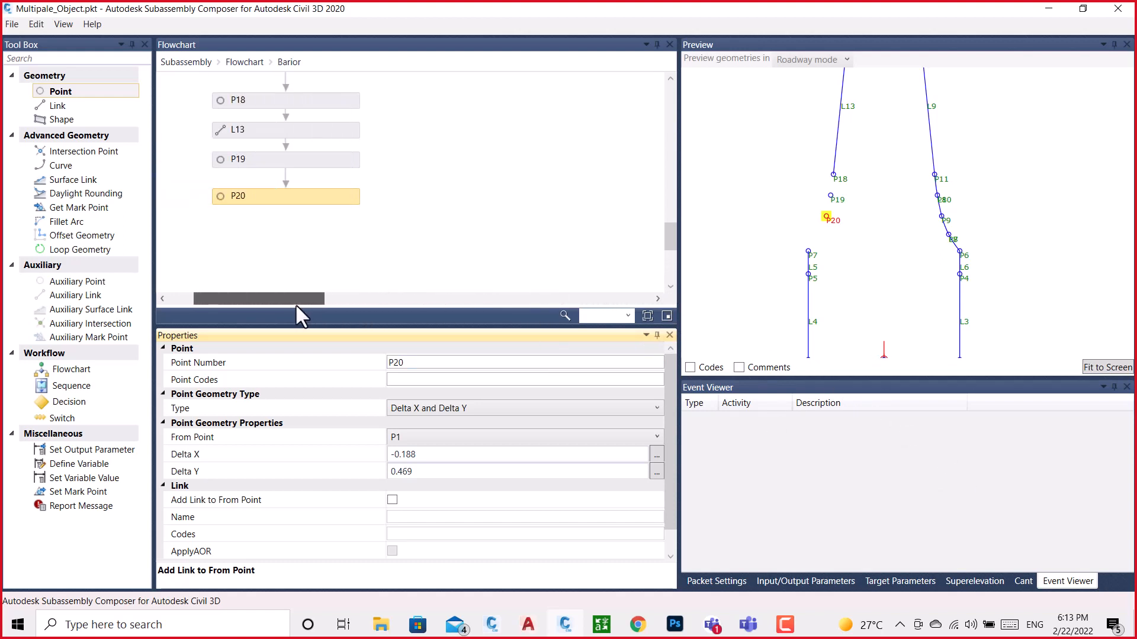
scroll(264, 184, "down", 3)
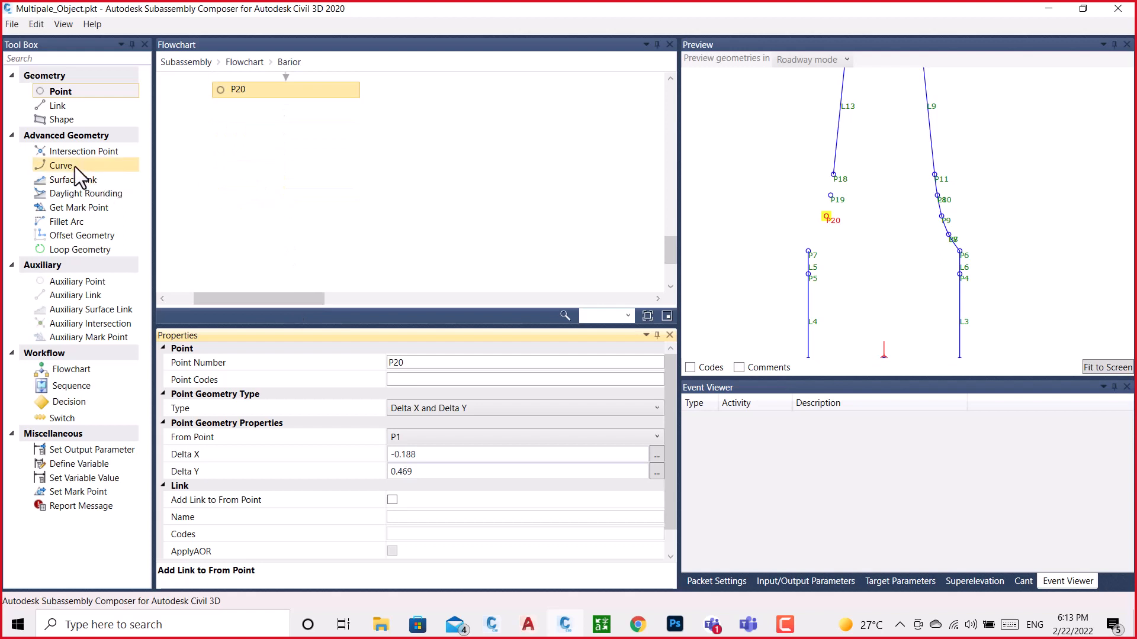
left_click_drag(61, 166, 307, 144)
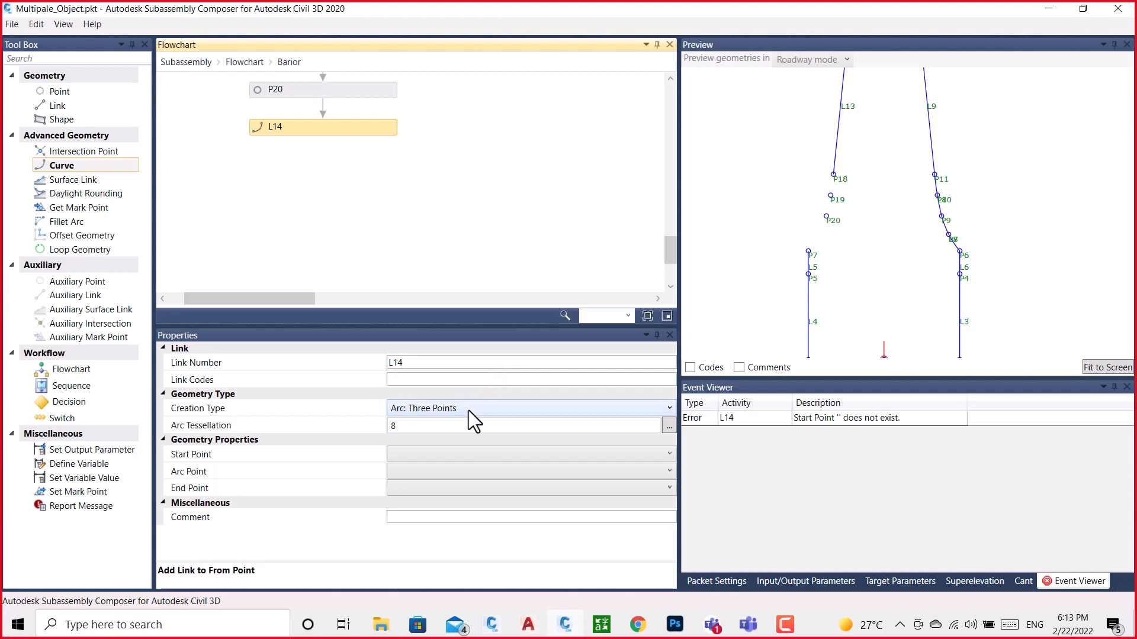
Define curve L14 as a three-point arc starting at P18, passing through P19 and ending at P20
left_click(435, 455)
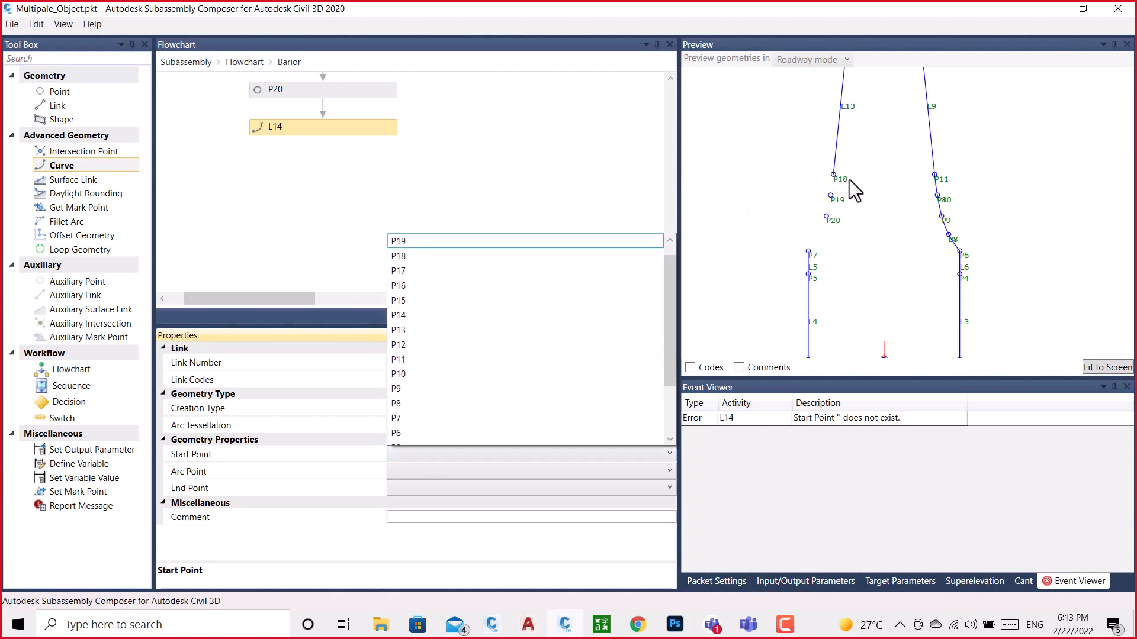
left_click(403, 256)
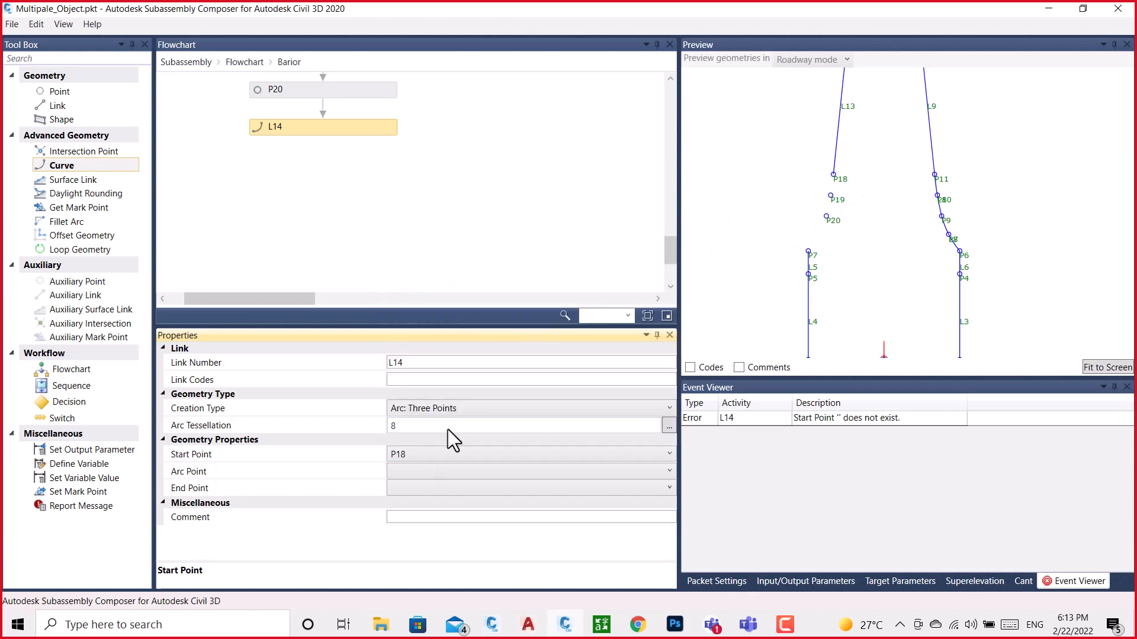
left_click(419, 471)
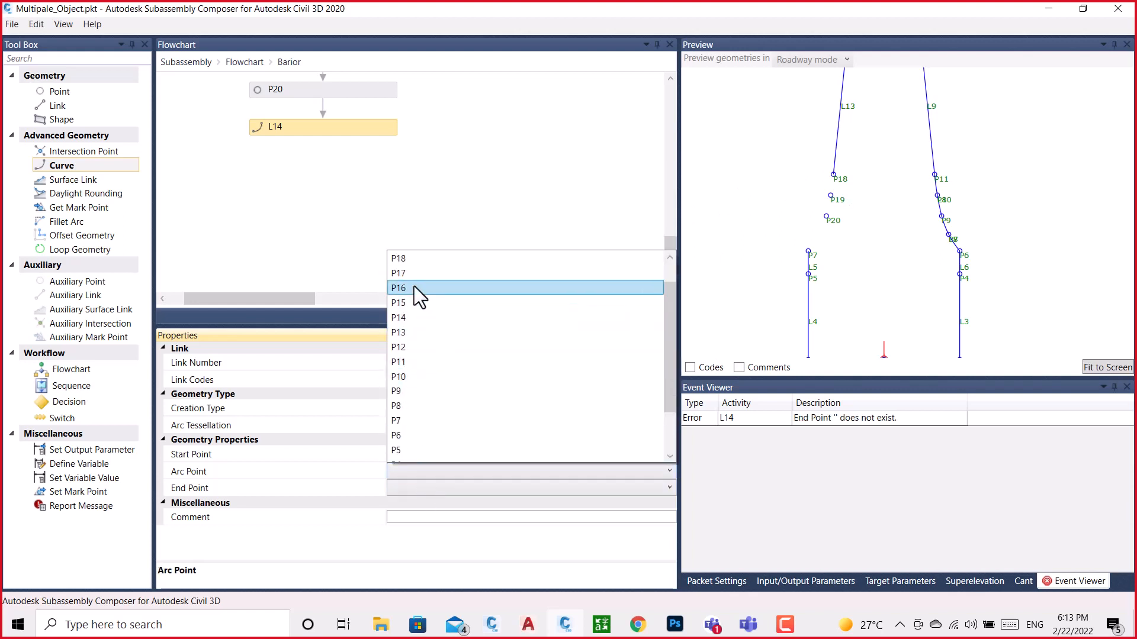
scroll(412, 267, "up", 1)
left_click(405, 272)
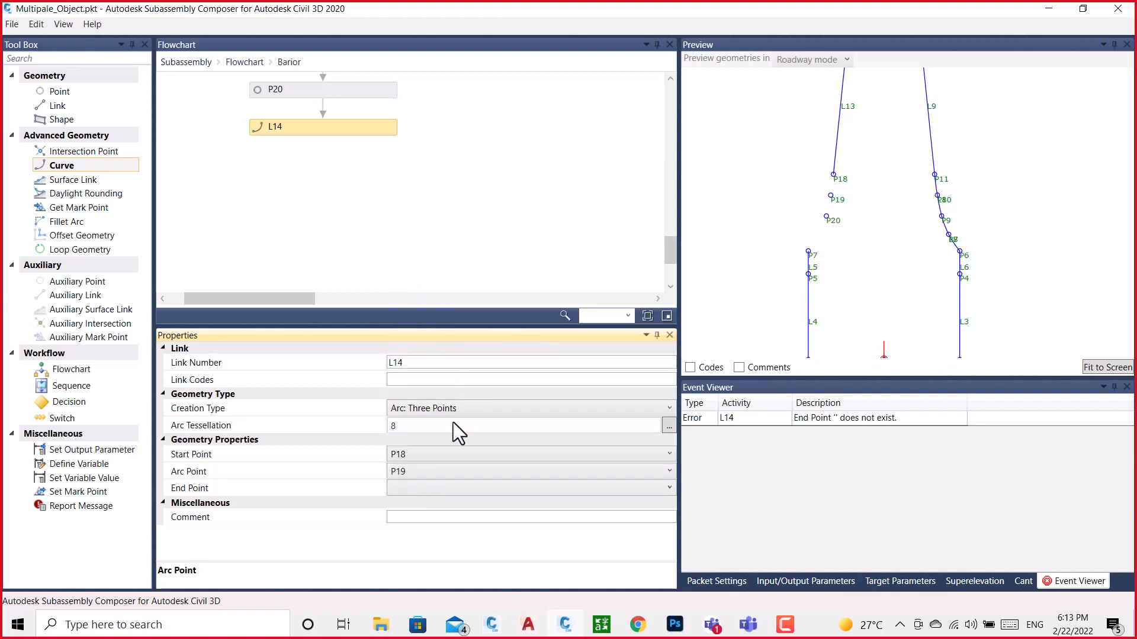
left_click(424, 485)
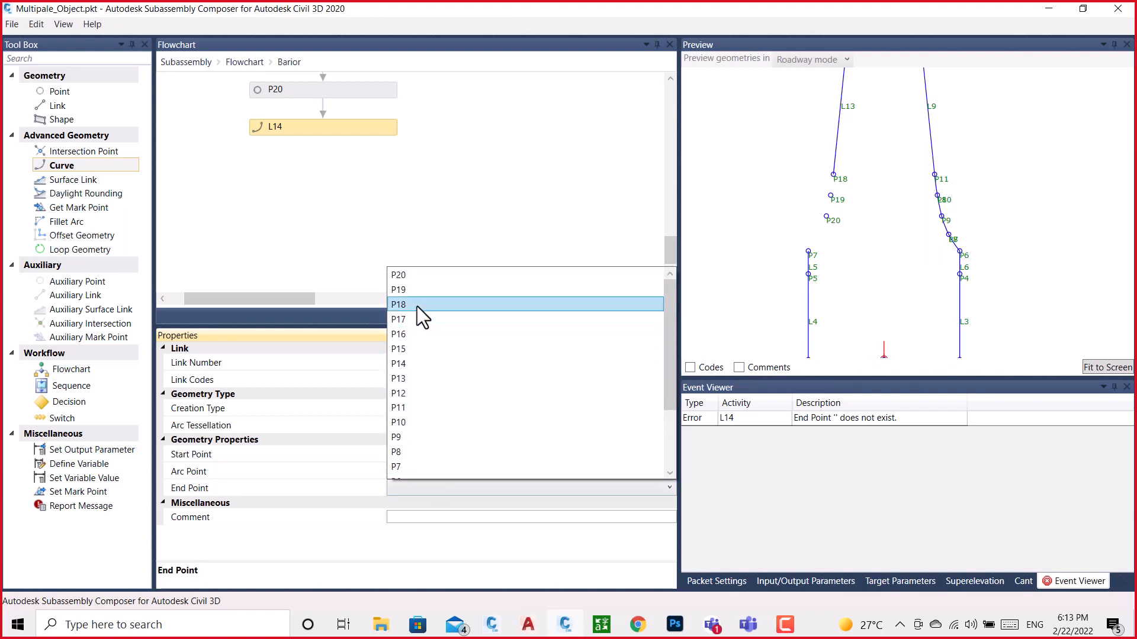
left_click(398, 276)
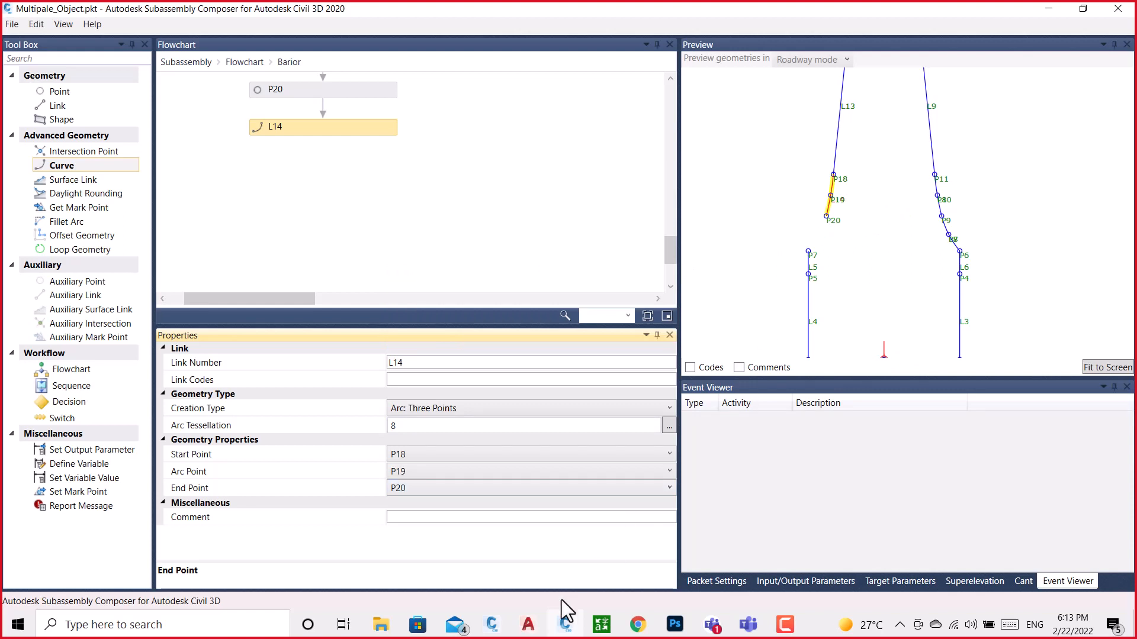
Copy the X position of the point midway along the magenta curve in BRAIOR.dwg, and return to Subassembly Composer
mouse_move(492, 624)
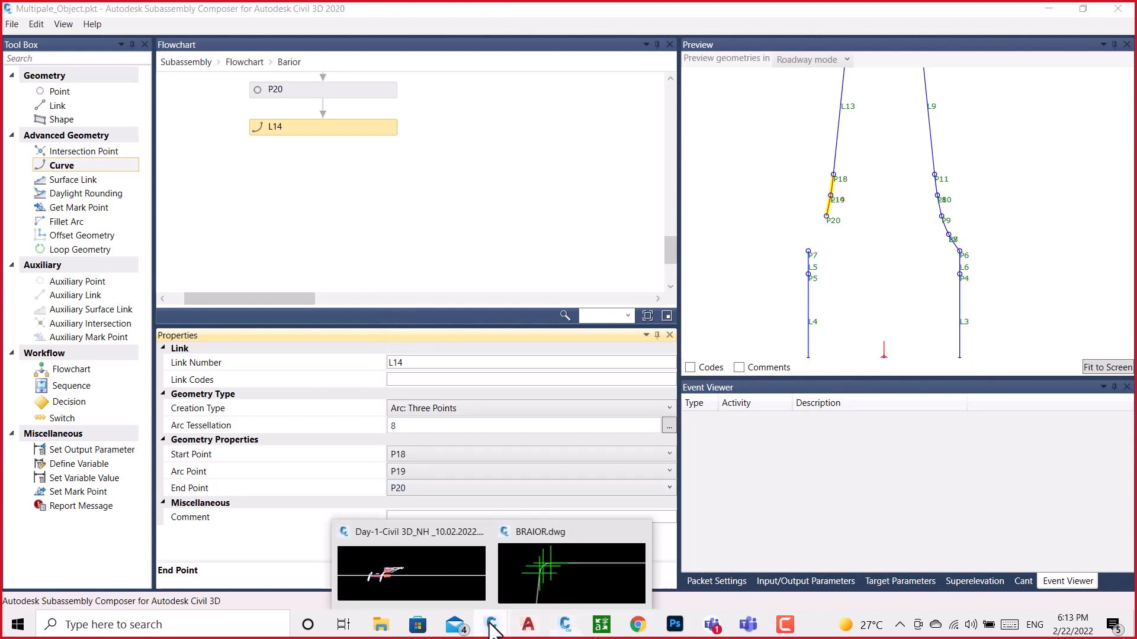
left_click(559, 571)
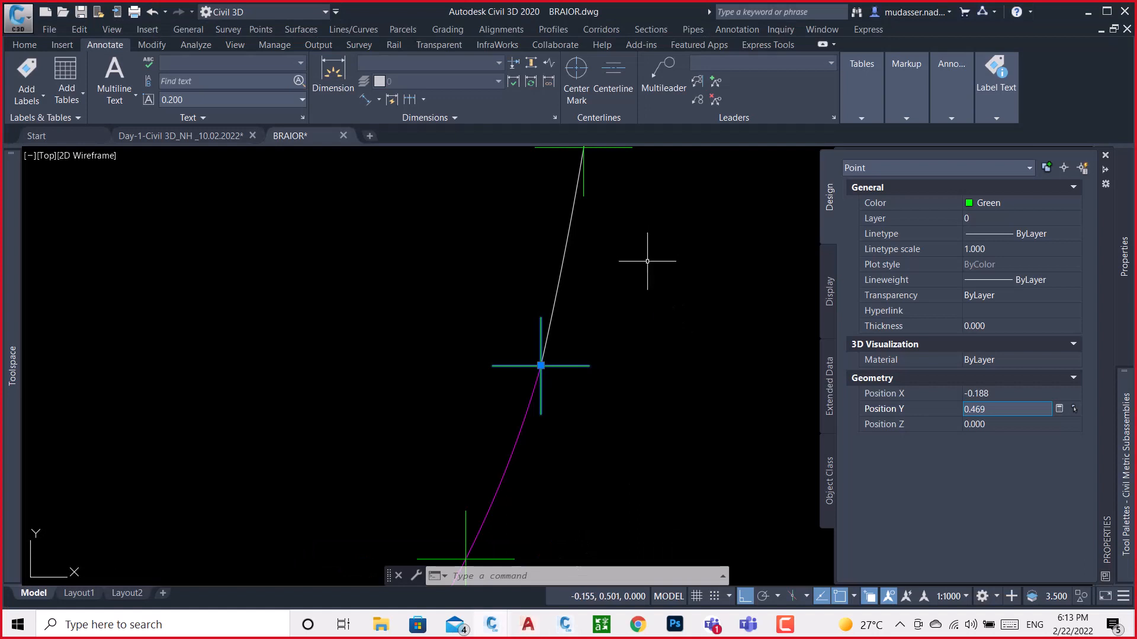
key("Escape")
scroll(647, 261, "down", 4)
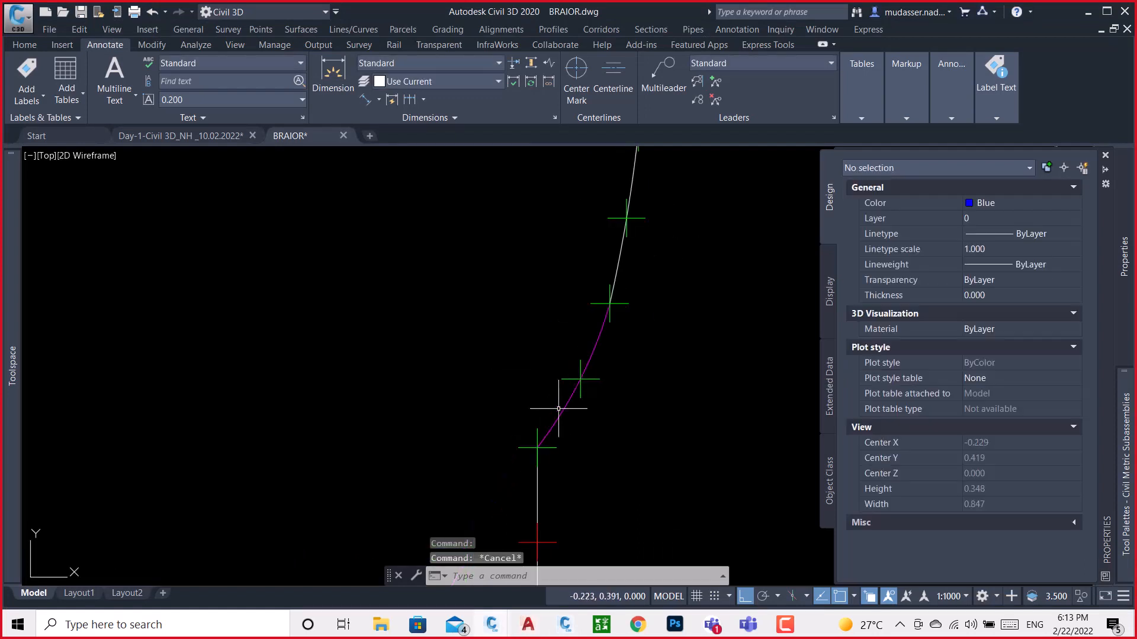
left_click(582, 379)
left_click(1010, 394)
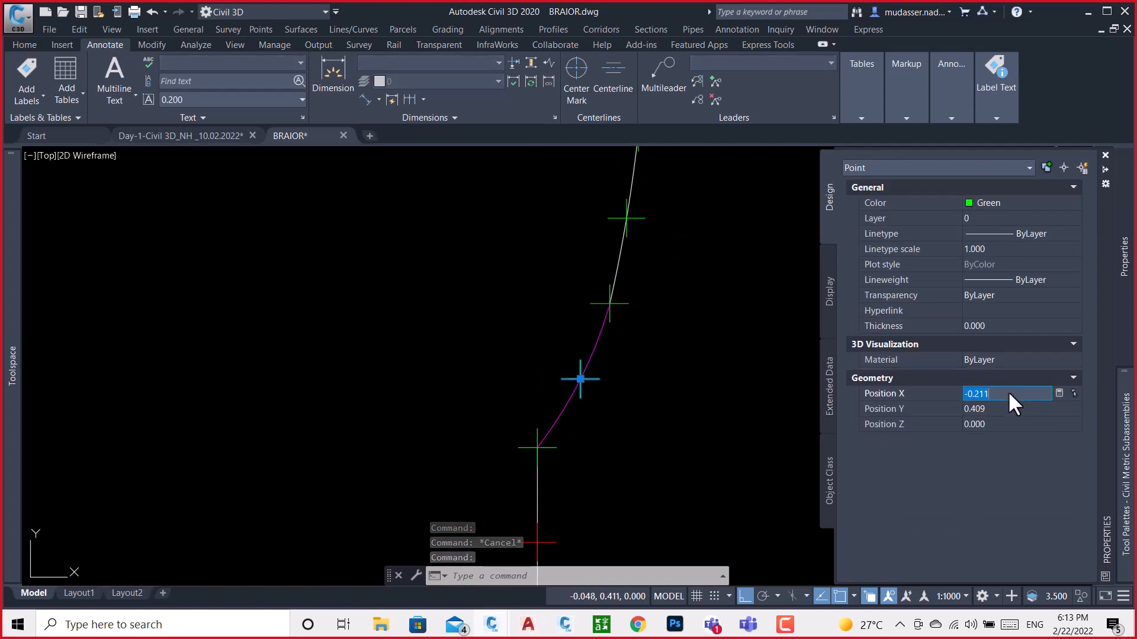
left_click(566, 625)
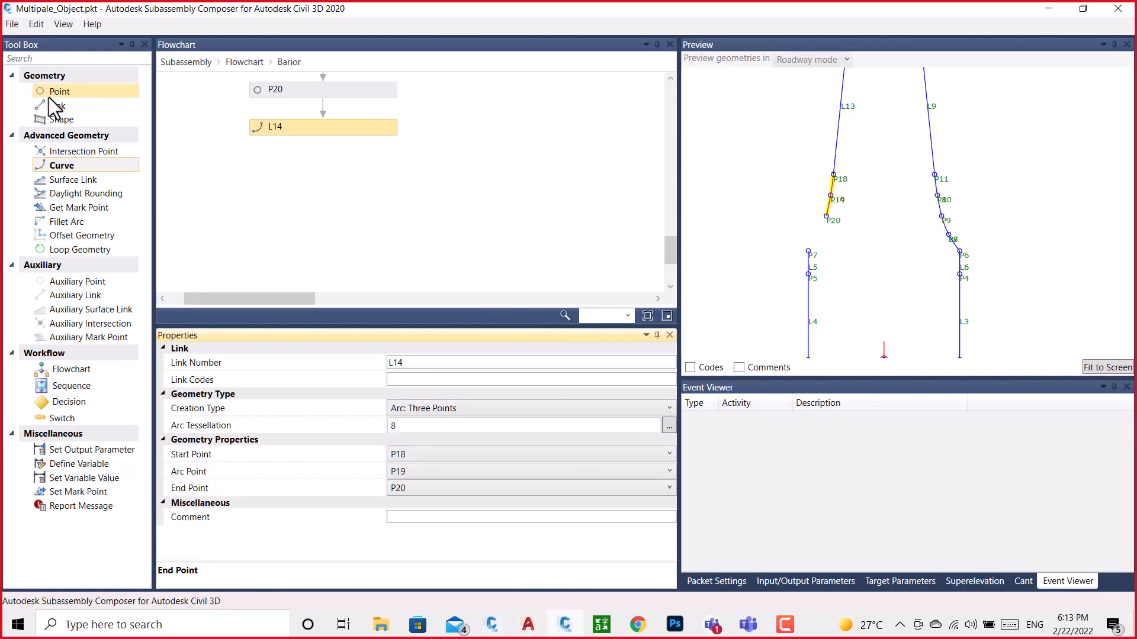
Add point P21 after L14, measured from P1, with a Delta X of -0.211
left_click_drag(57, 93, 341, 201)
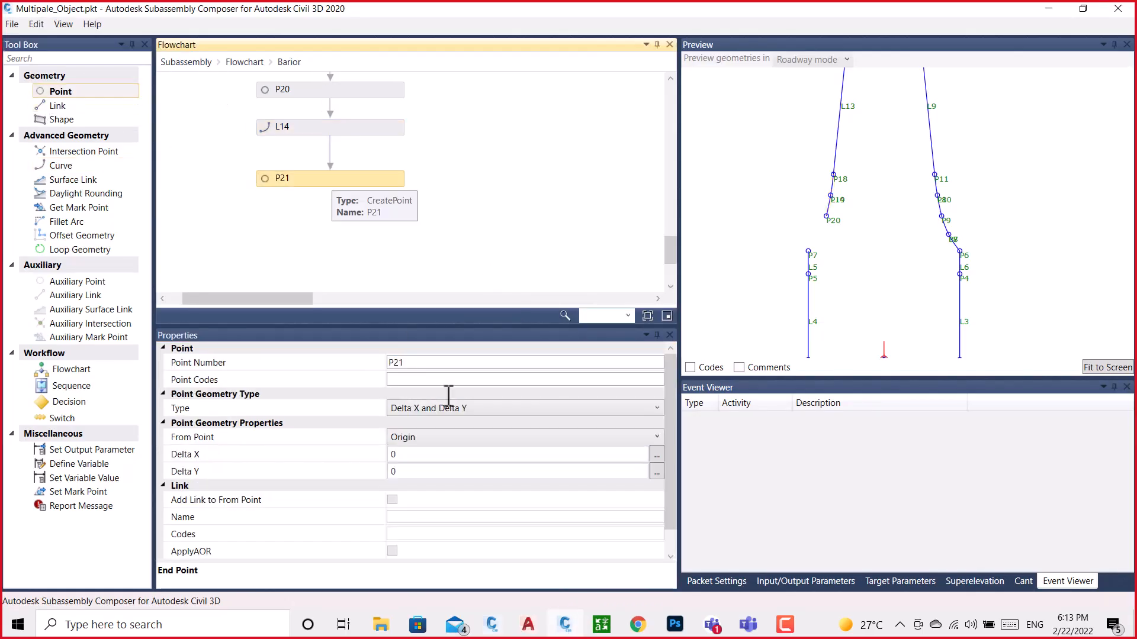
left_click(418, 441)
left_click(395, 401)
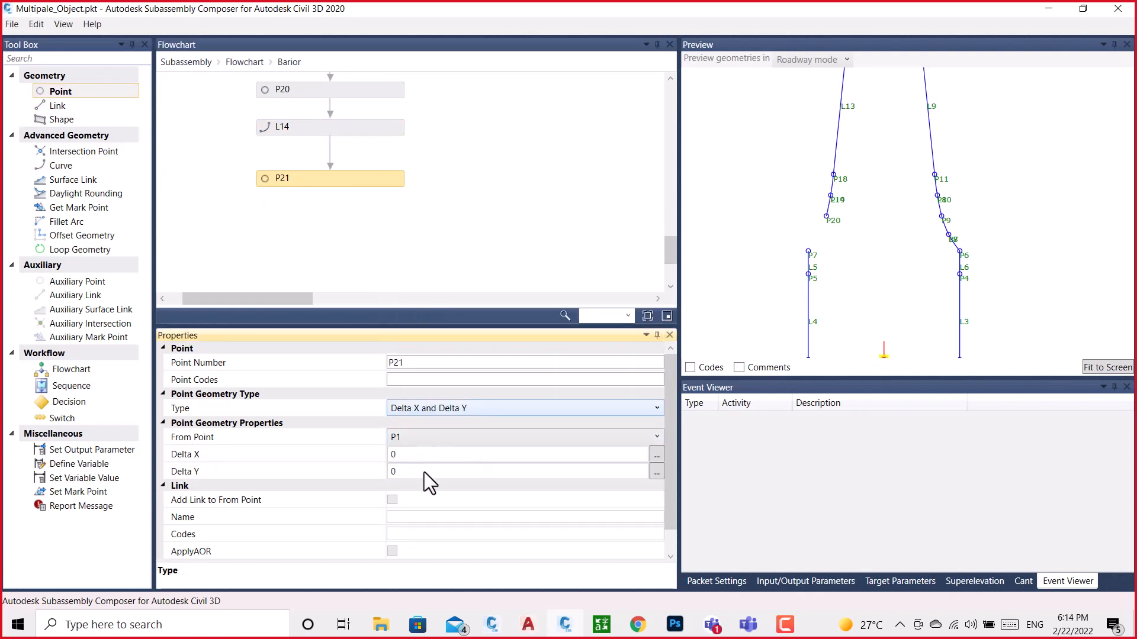
left_click(413, 454)
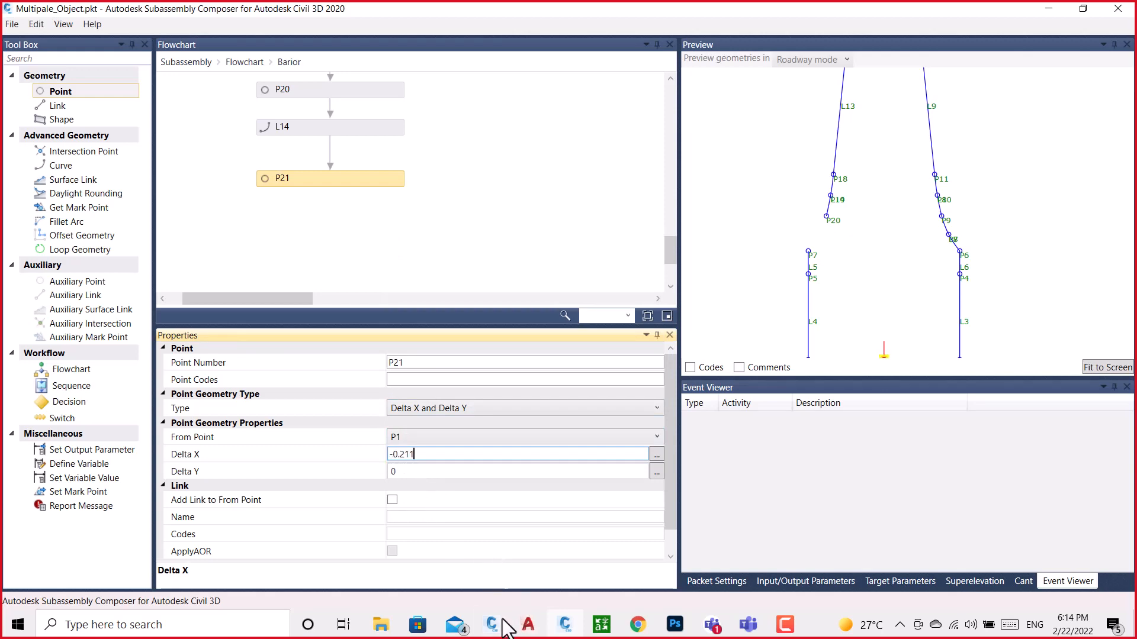
Copy the Y position of the magenta curve's midway point from BRAIOR.dwg and set P21's Delta Y to 0.409 in Subassembly Composer
mouse_move(492, 624)
left_click(545, 566)
scroll(615, 348, "down", 1)
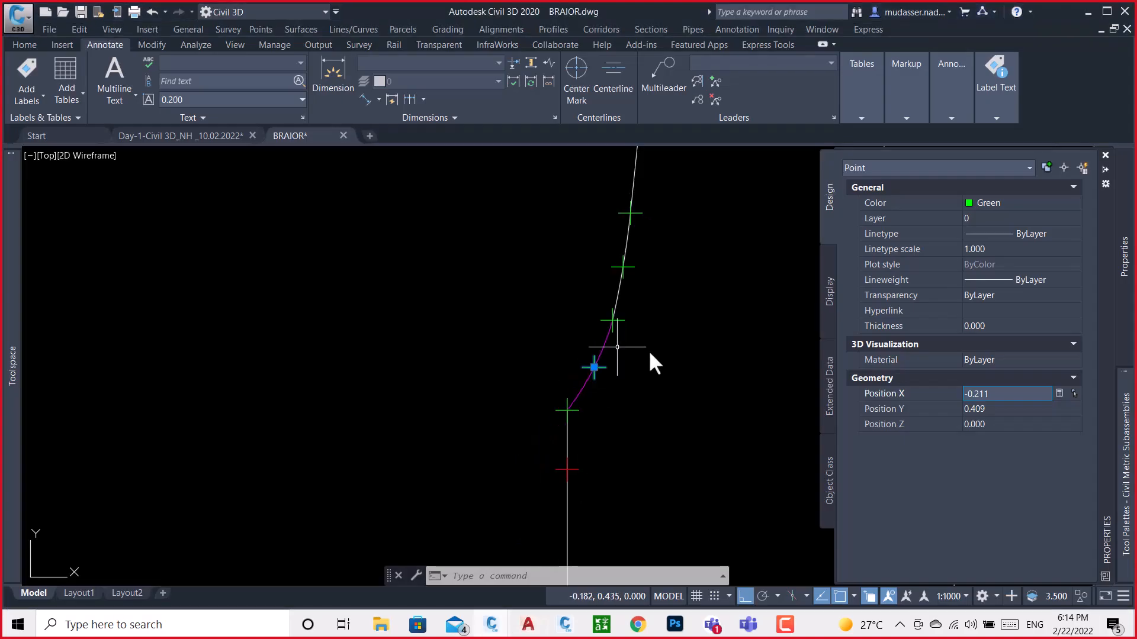
left_click(1019, 409)
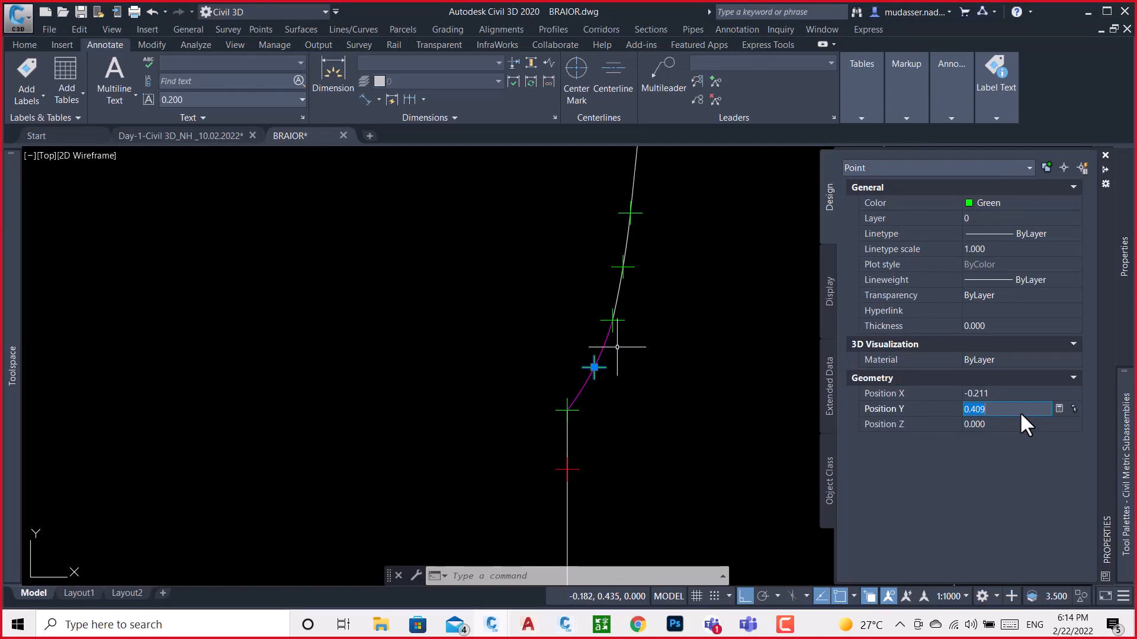
left_click(565, 624)
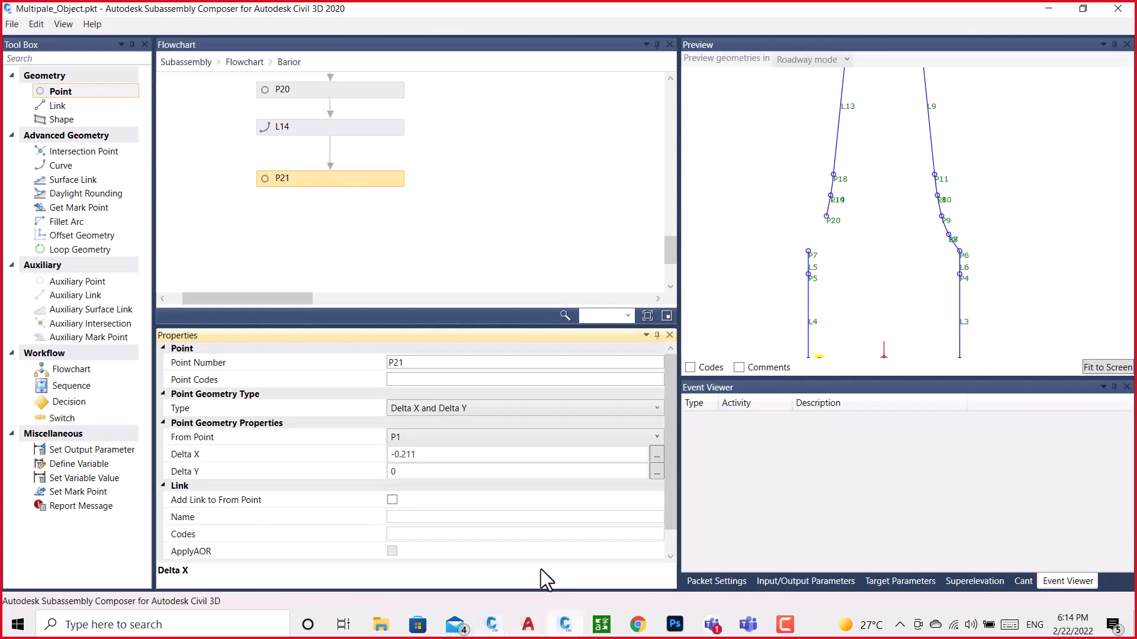
left_click(413, 472)
type("-0.400")
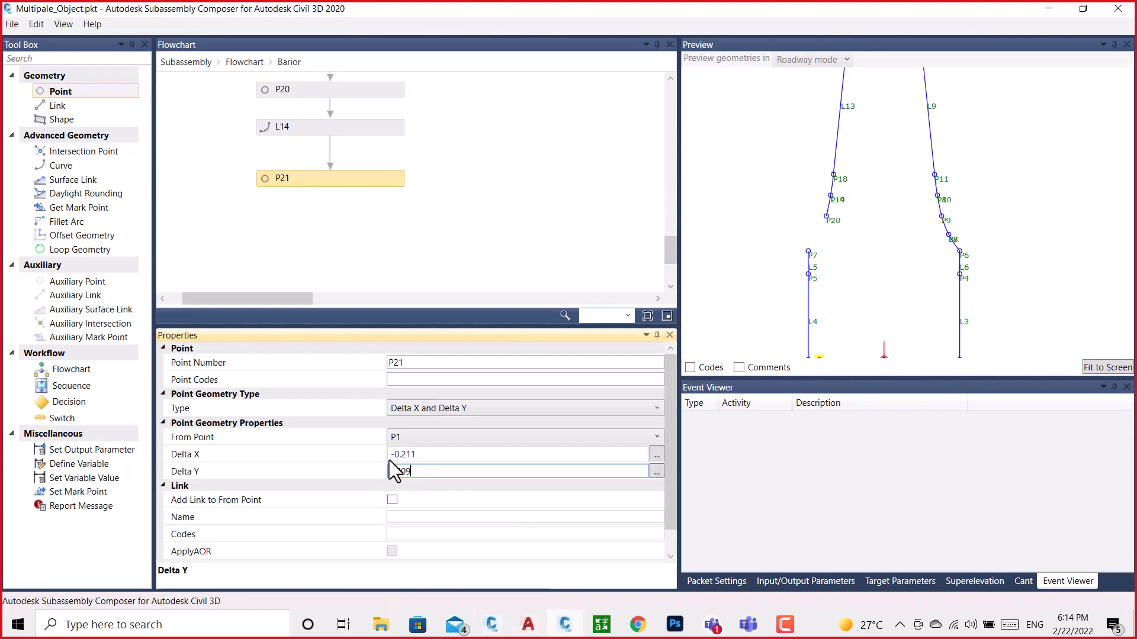
left_click(497, 181)
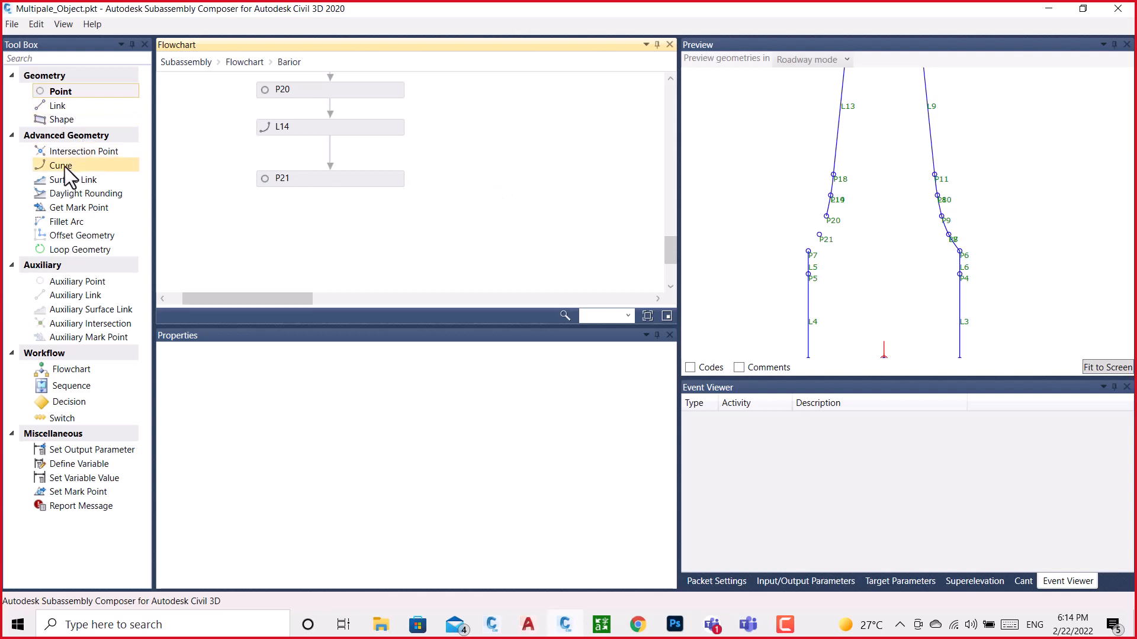
Add curve L15 after P21 as a three-point arc starting at P20, passing through P21 and ending at P7
left_click_drag(63, 165, 346, 211)
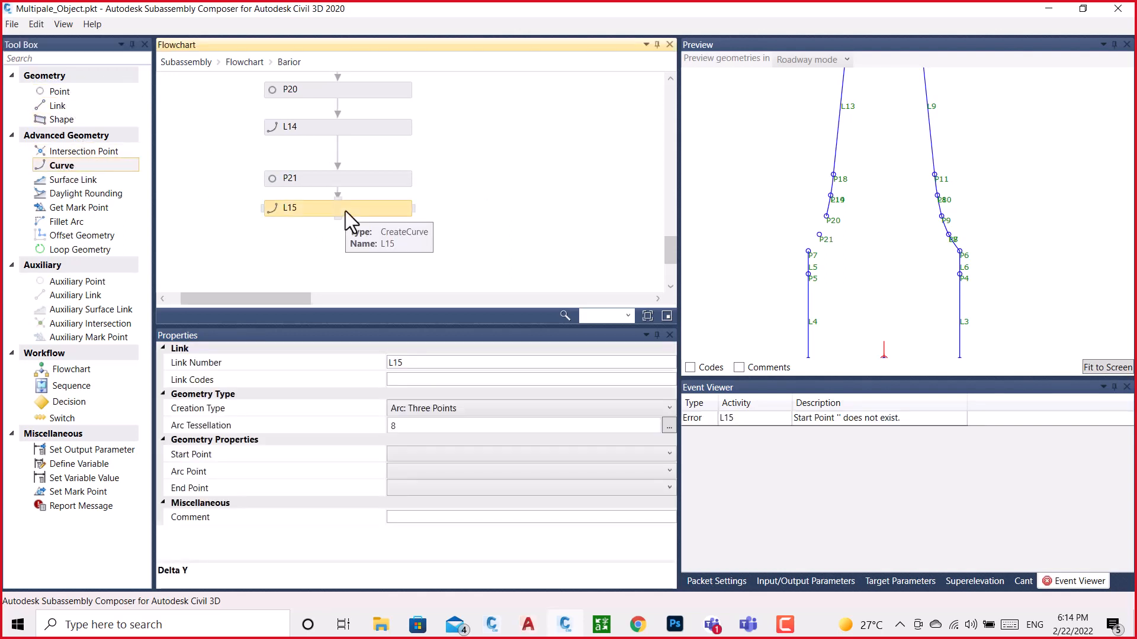
left_click(470, 454)
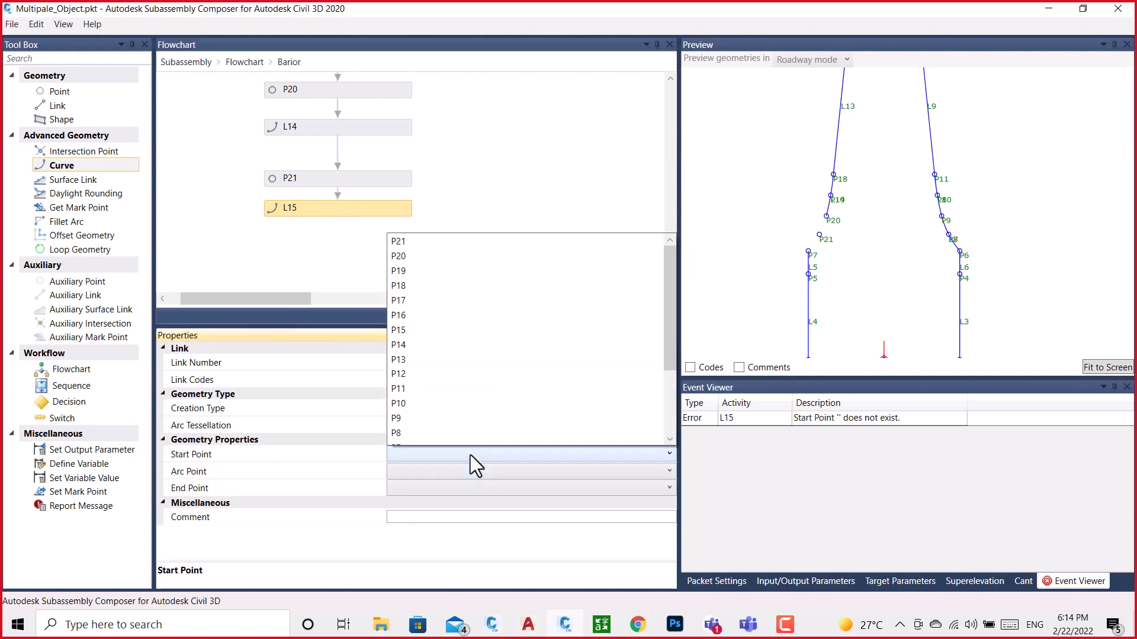
left_click(406, 256)
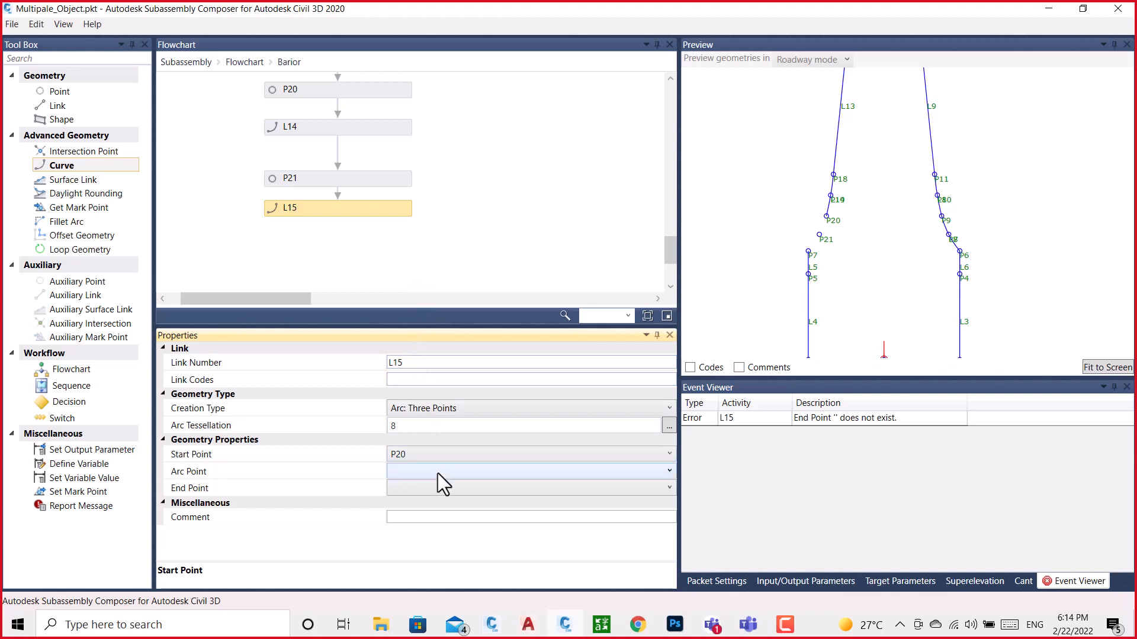
left_click(439, 472)
left_click(400, 261)
left_click(428, 490)
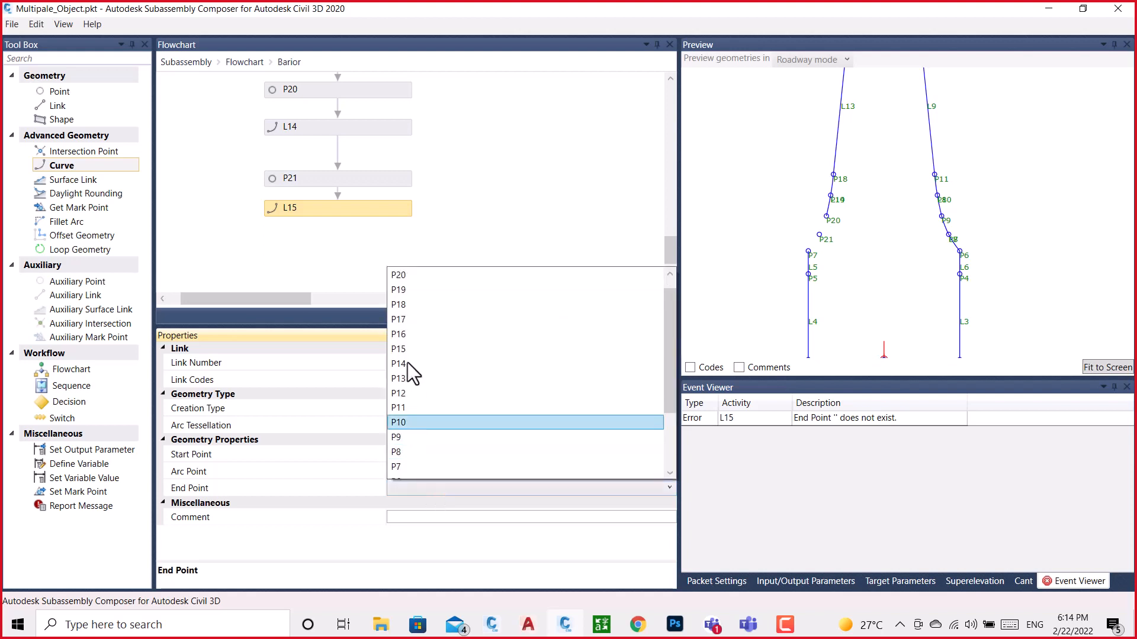
left_click(397, 468)
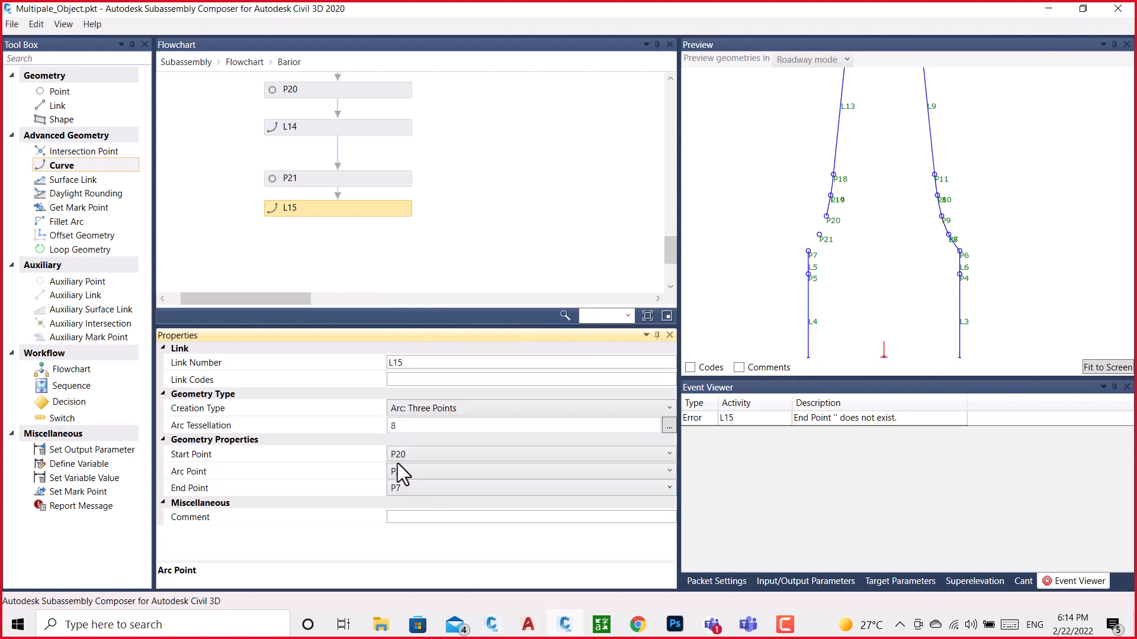
Examine the barrier outline in the preview, checking the upper corners, both curved sides and the base
scroll(907, 179, "down", 3)
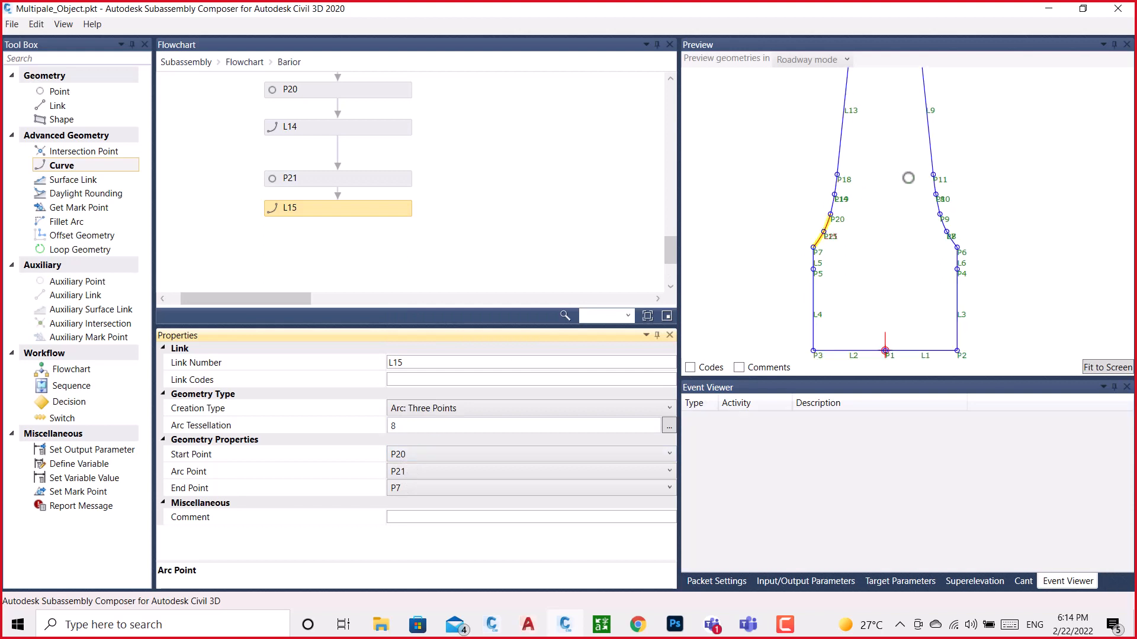
middle_click_drag(915, 164, 892, 210)
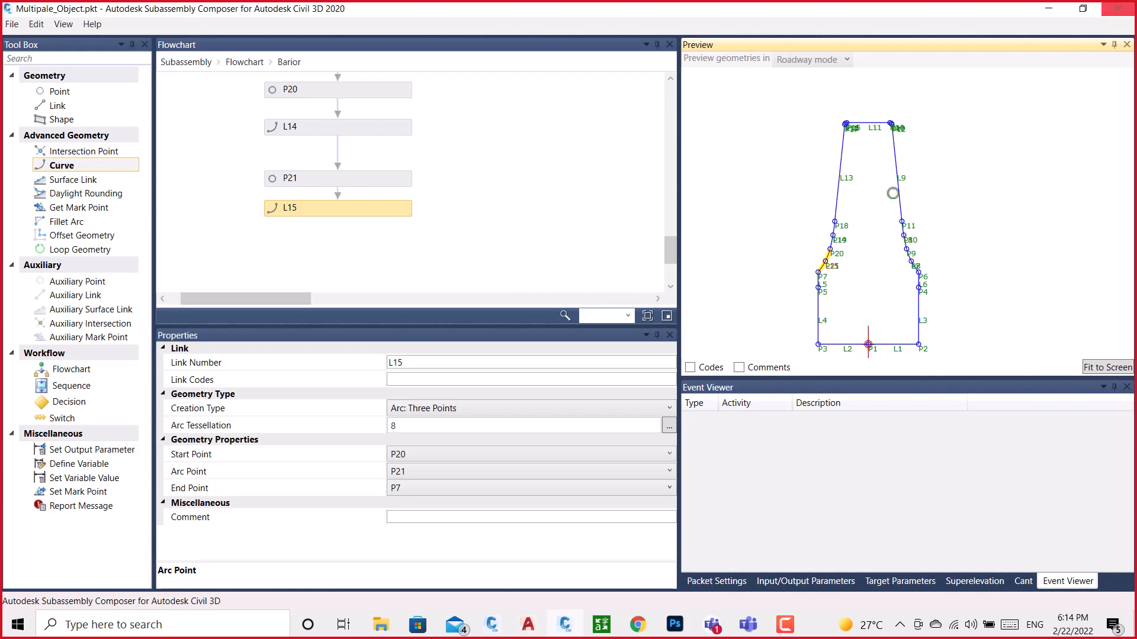
left_click(1098, 368)
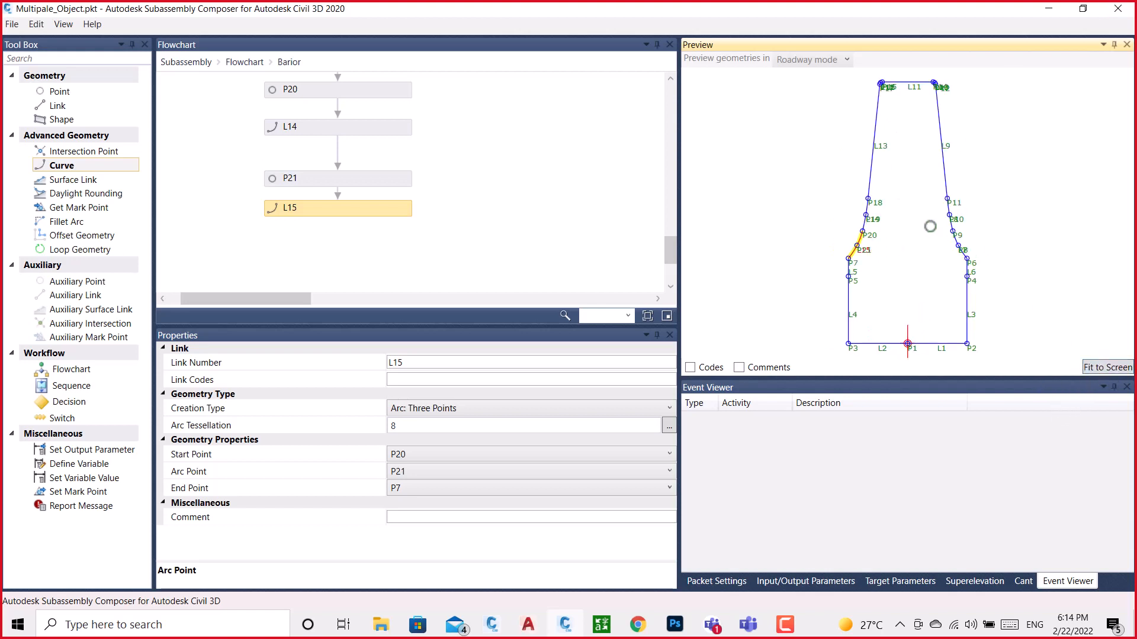
scroll(929, 84, "up", 3)
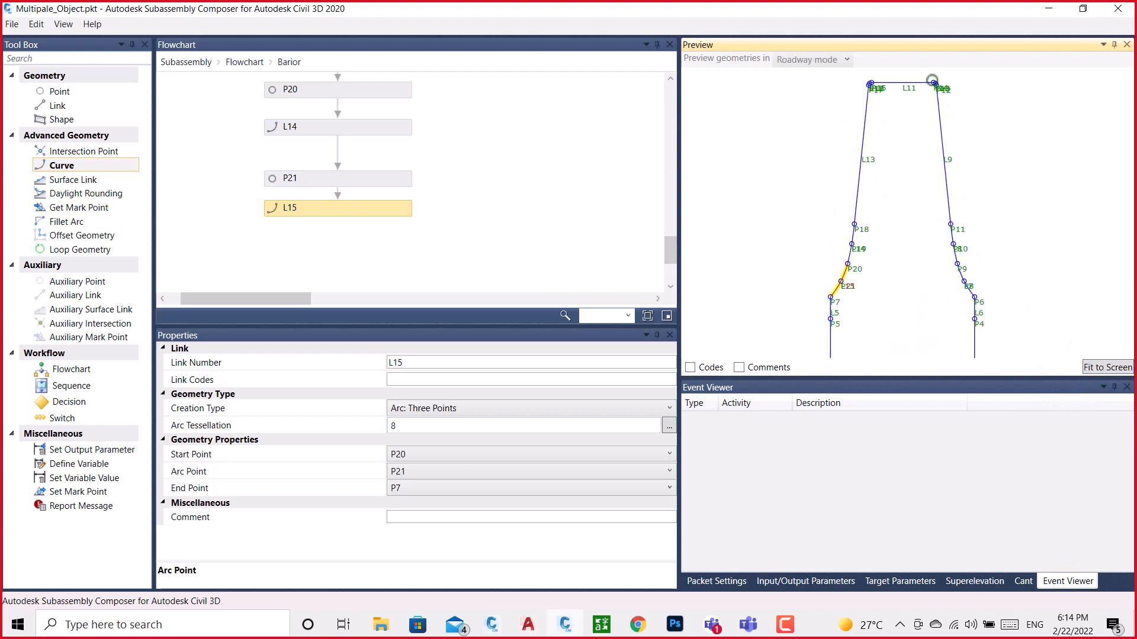
scroll(866, 96, "down", 1)
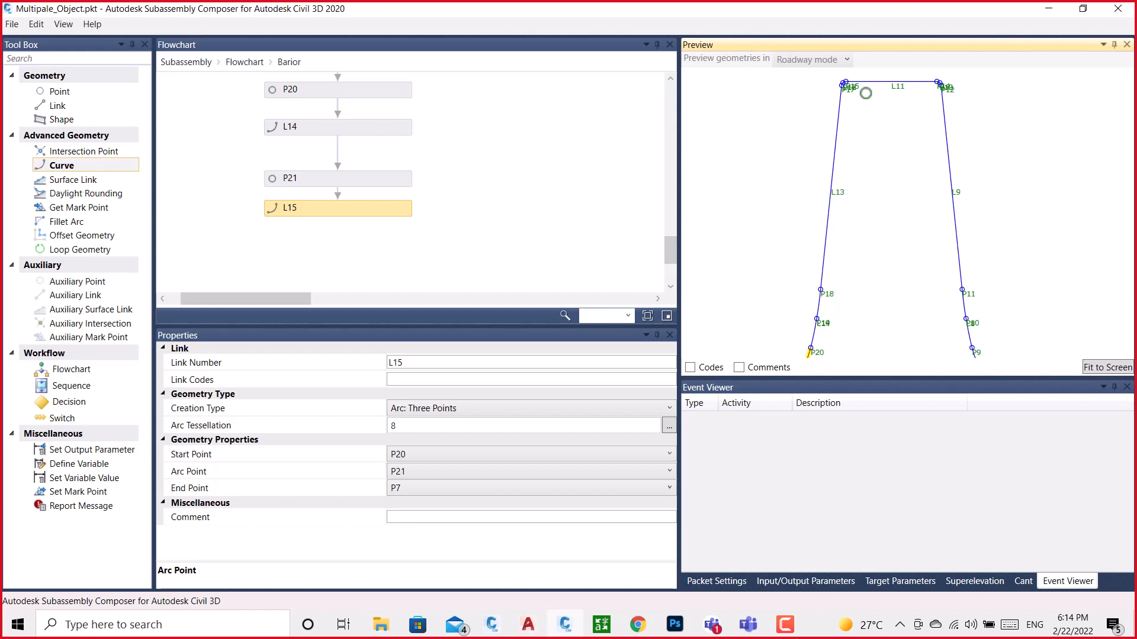
scroll(889, 102, "down", 3)
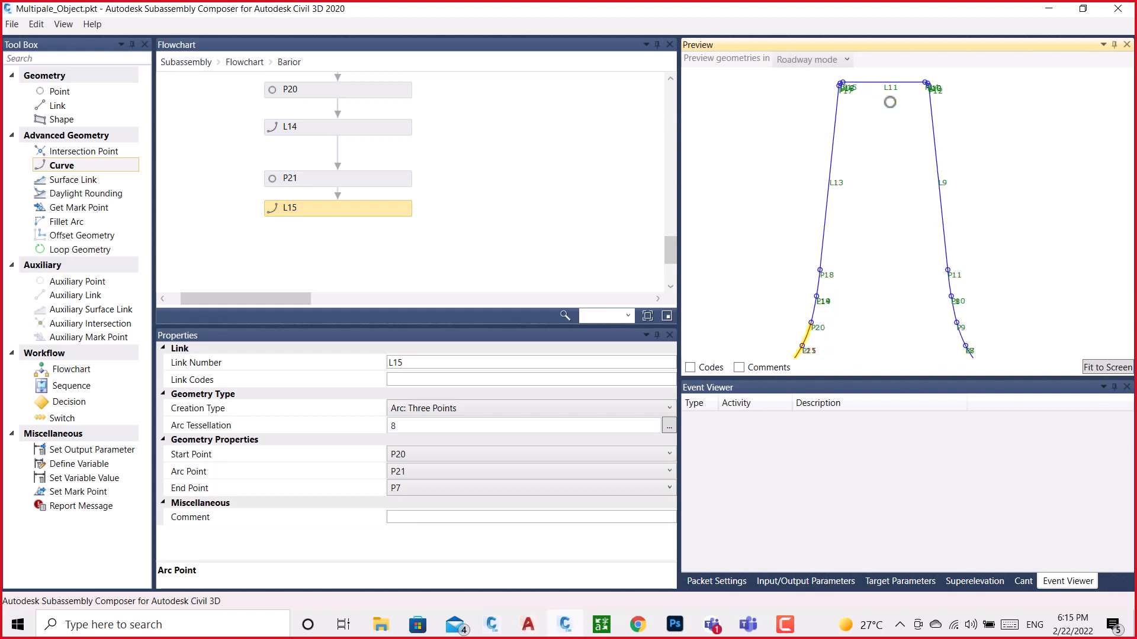
scroll(314, 232, "down", 3)
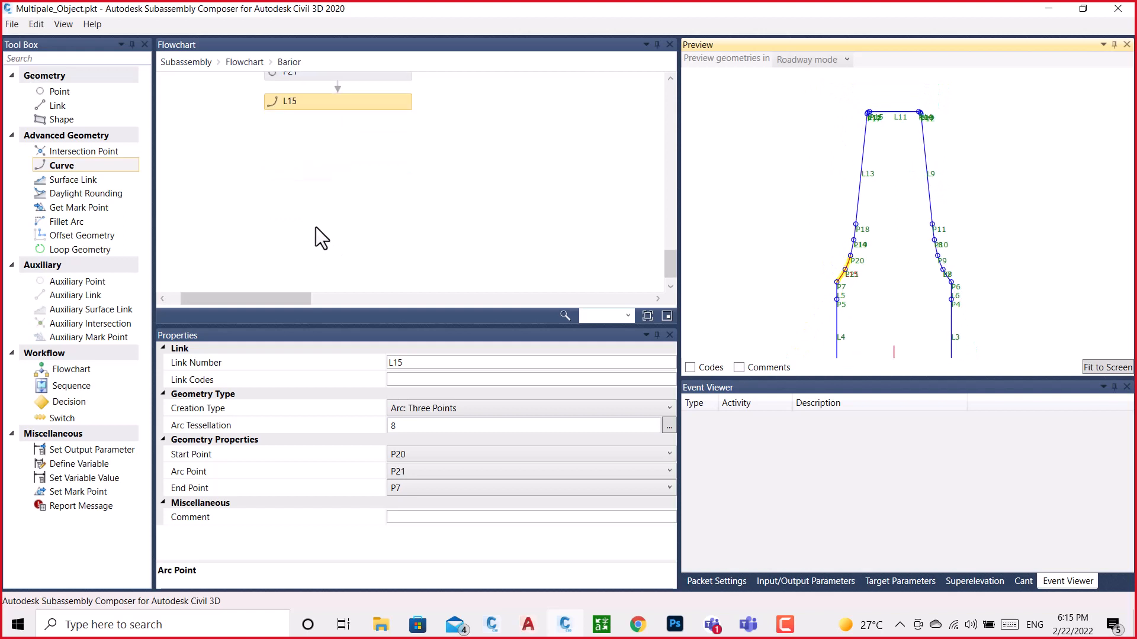
scroll(885, 174, "down", 2)
middle_click_drag(901, 220, 889, 185)
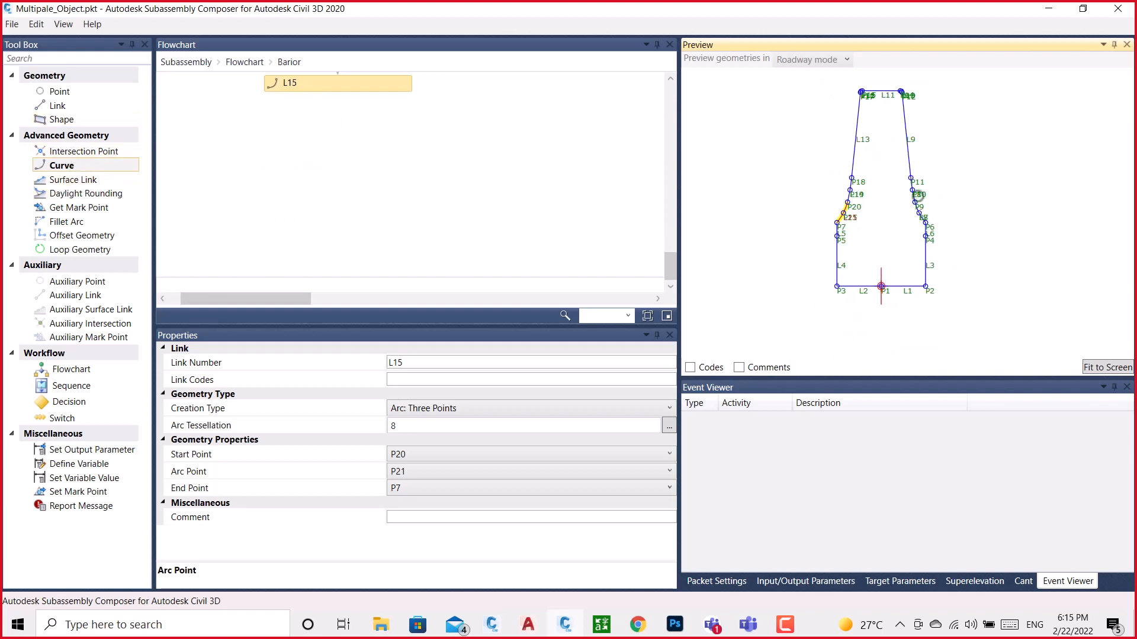
Add shape S1 after L15 and assign it the links enclosing the barrier outline
left_click_drag(71, 117, 329, 161)
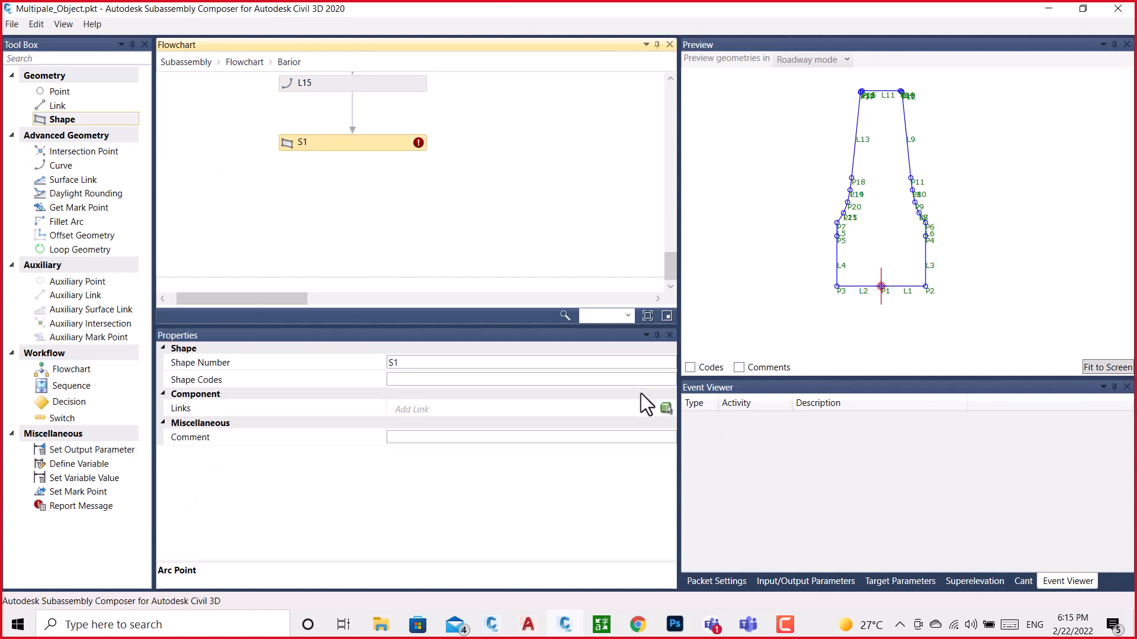
left_click(666, 410)
left_click(886, 251)
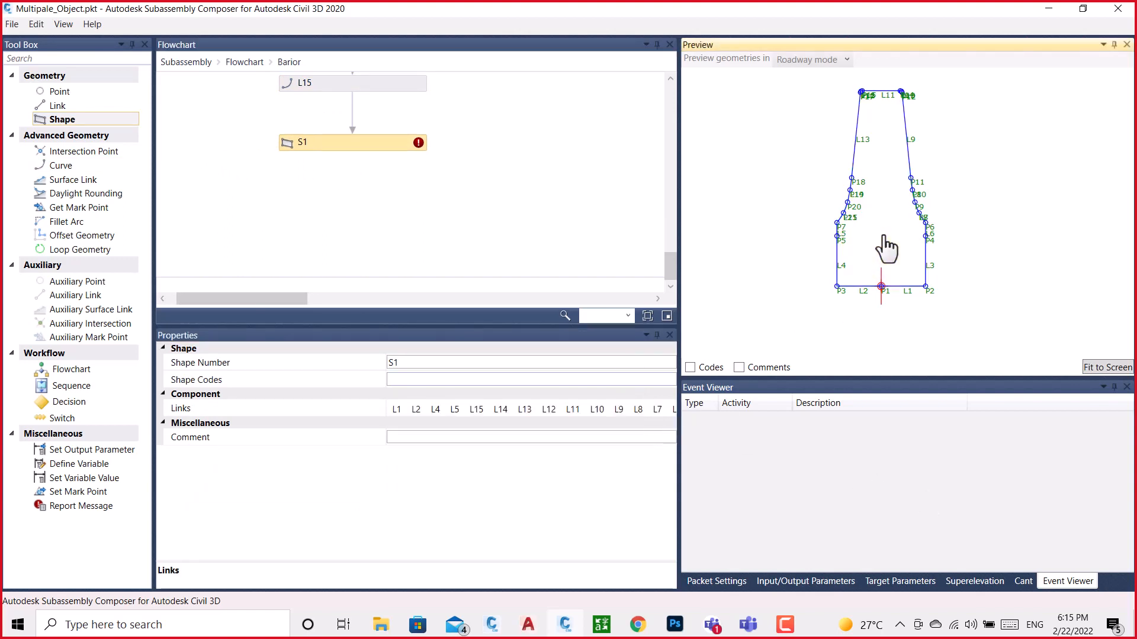
left_click(393, 140)
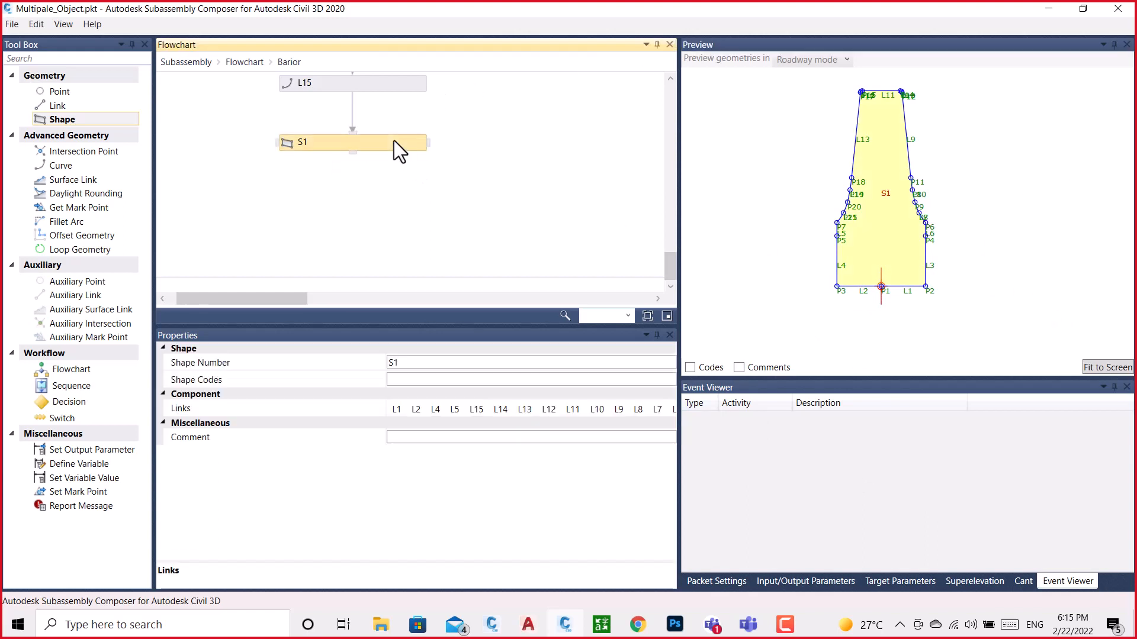
Set the shape code of S1 to "Base", including the quotation marks
left_click(422, 380)
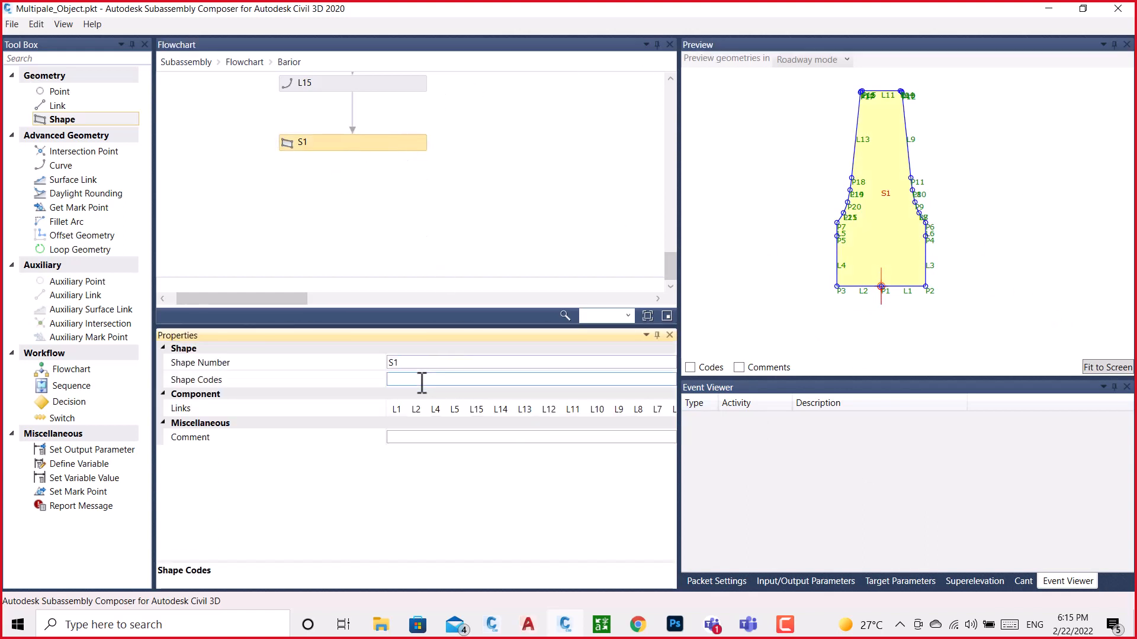
type("\"Base\"")
left_click(513, 204)
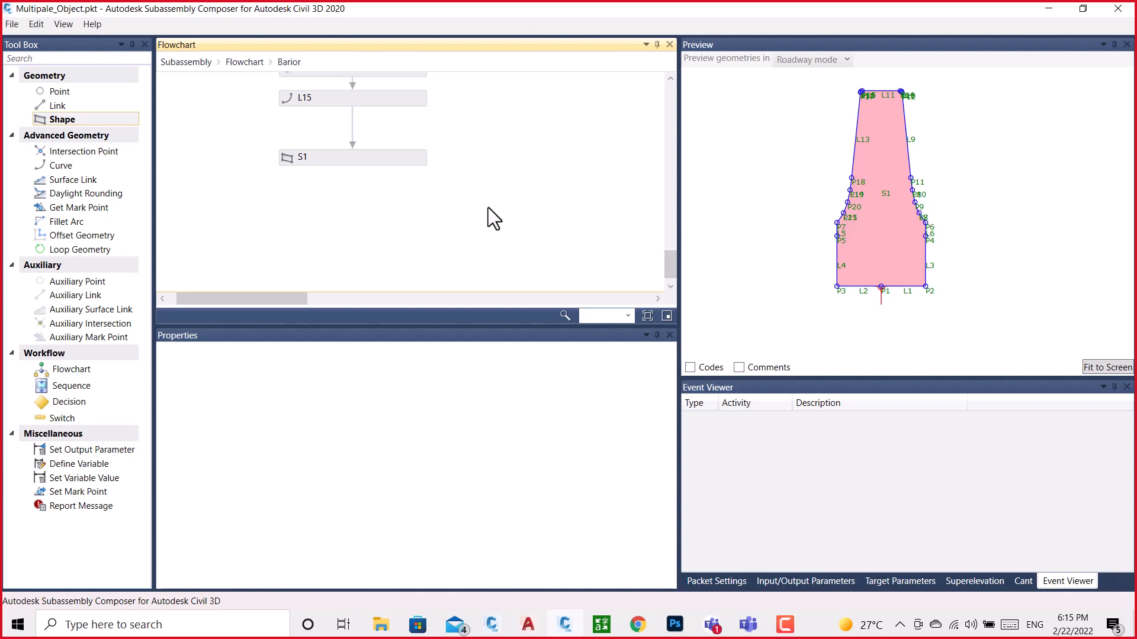
Return to the parent flowchart, add a new flowchart connected after Barior, and open it
left_click(244, 62)
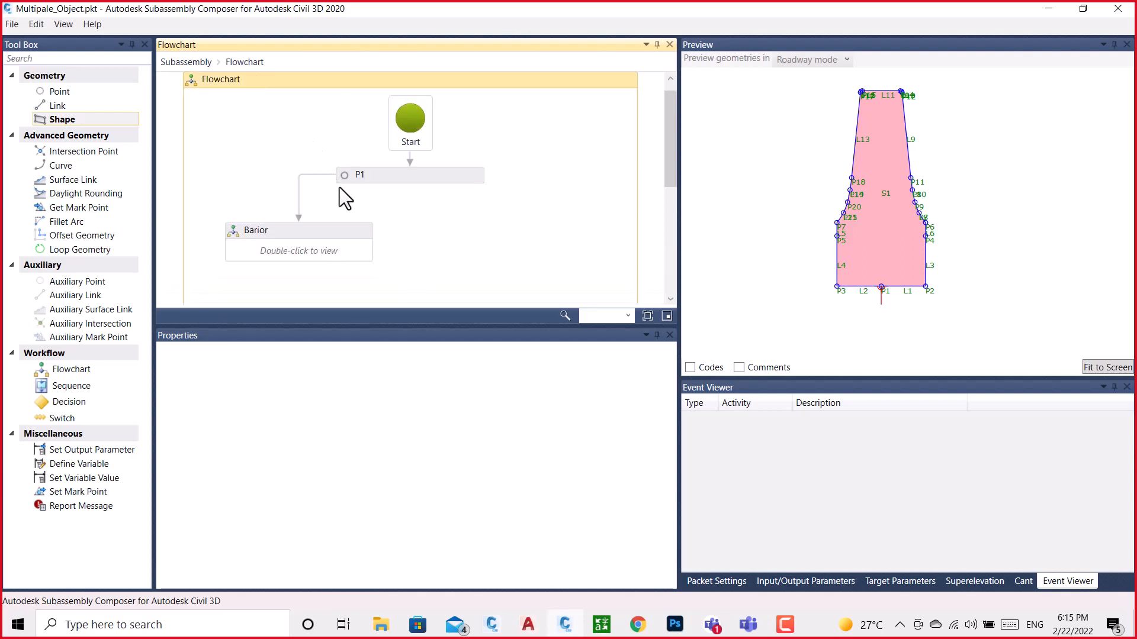
left_click(318, 230)
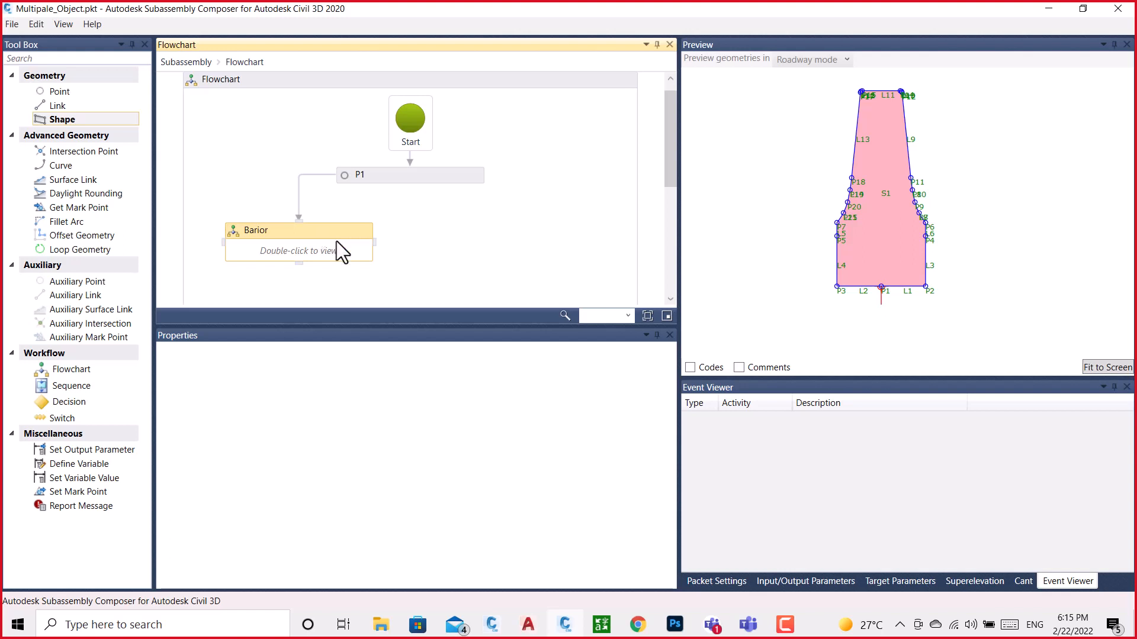
left_click(787, 628)
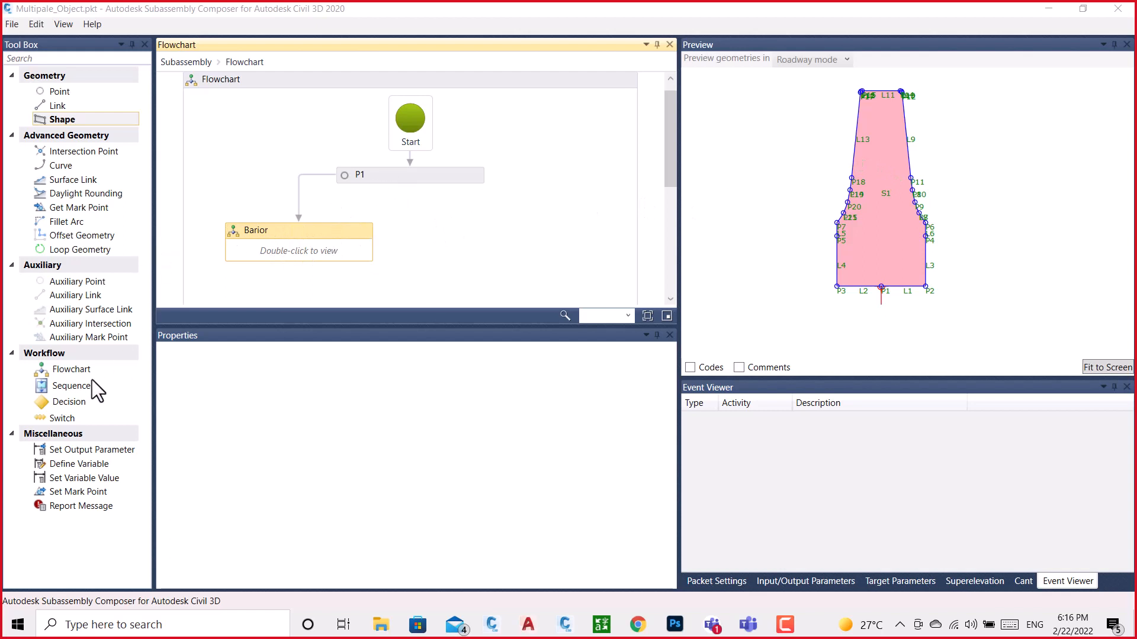
left_click_drag(63, 370, 497, 229)
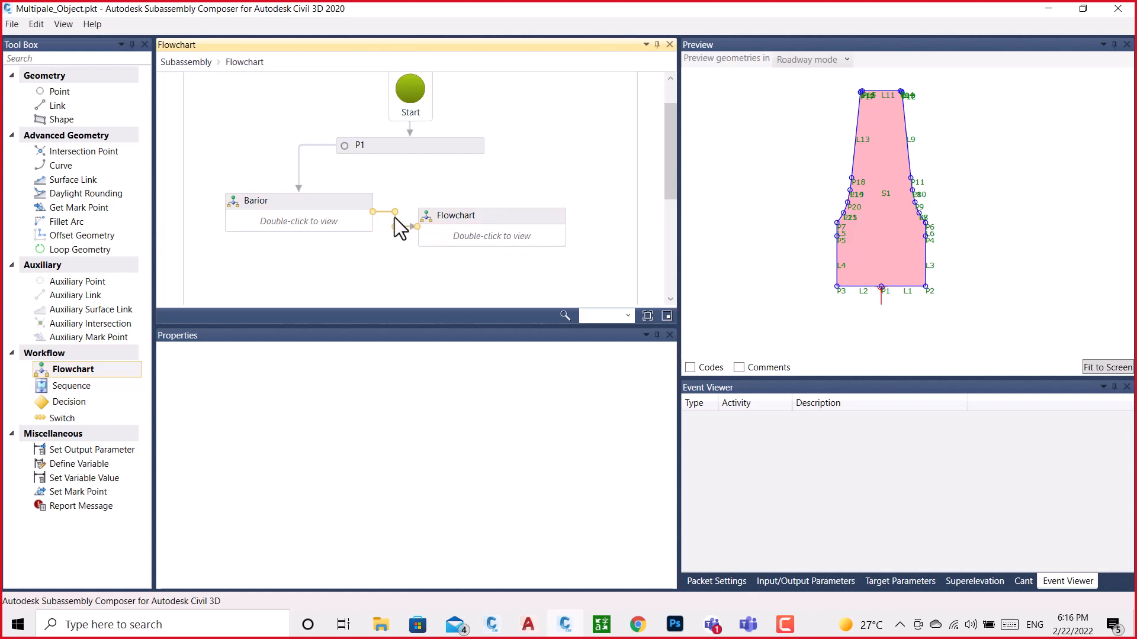
left_click(488, 216)
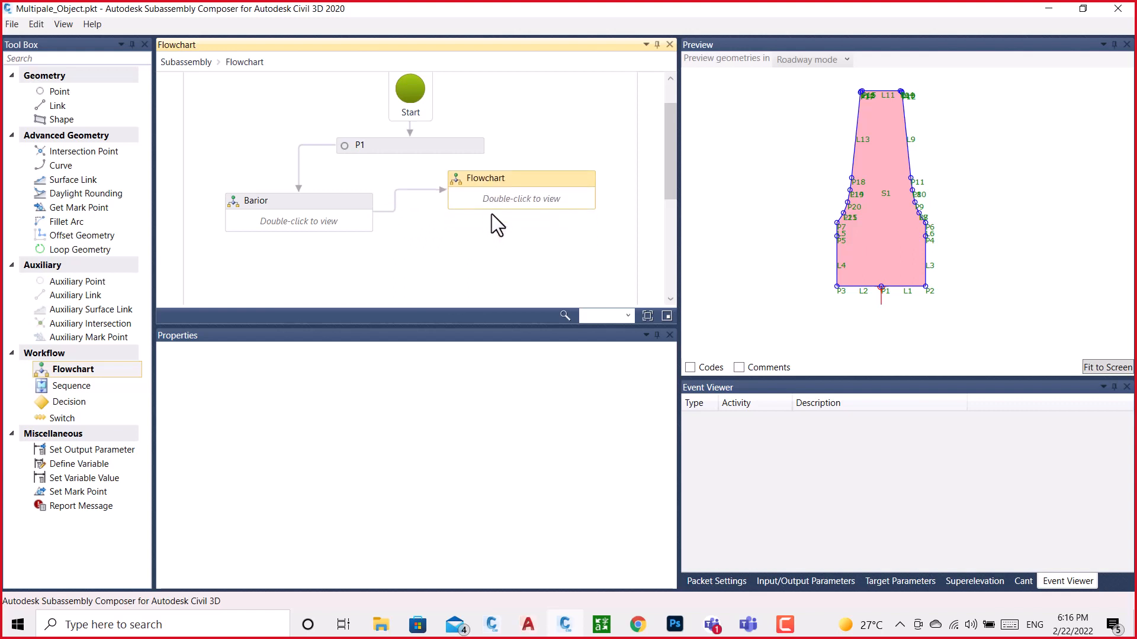
double_click(510, 198)
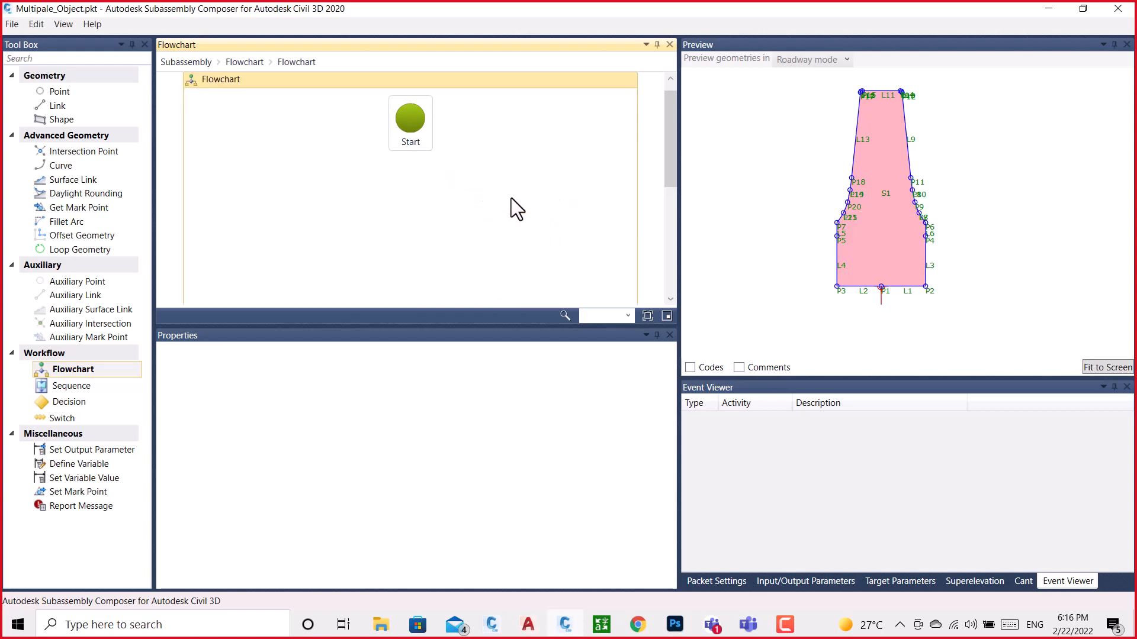
Switch to BRAIOR.dwg in Civil 3D, examine the small hatched section on its footing, and return to Subassembly Composer
left_click(563, 626)
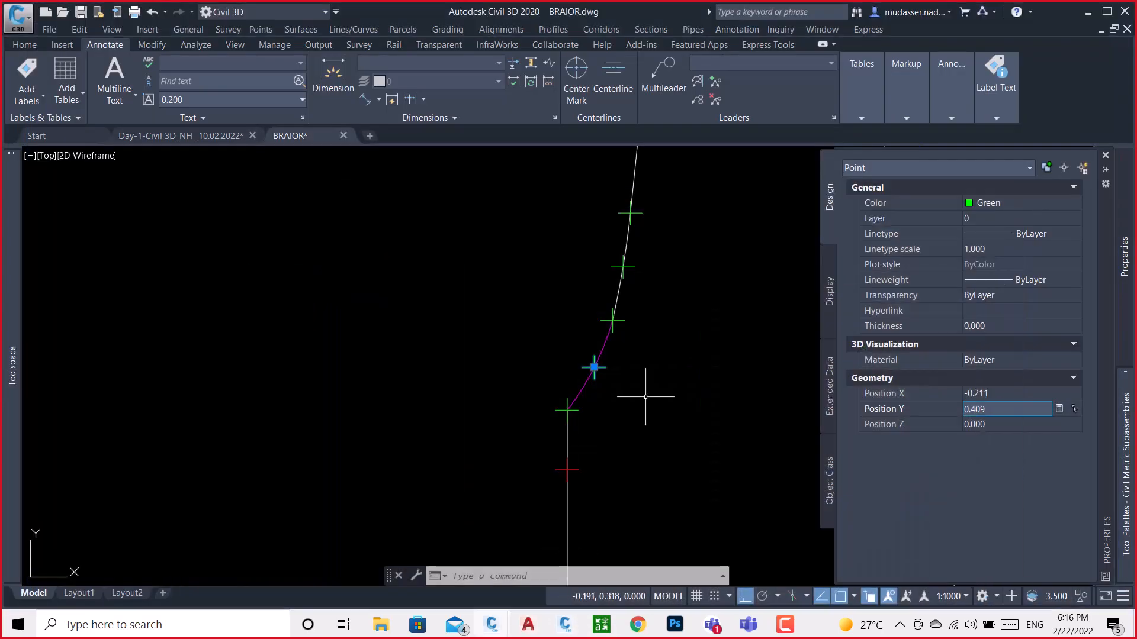
scroll(494, 339, "down", 5)
scroll(548, 368, "up", 6)
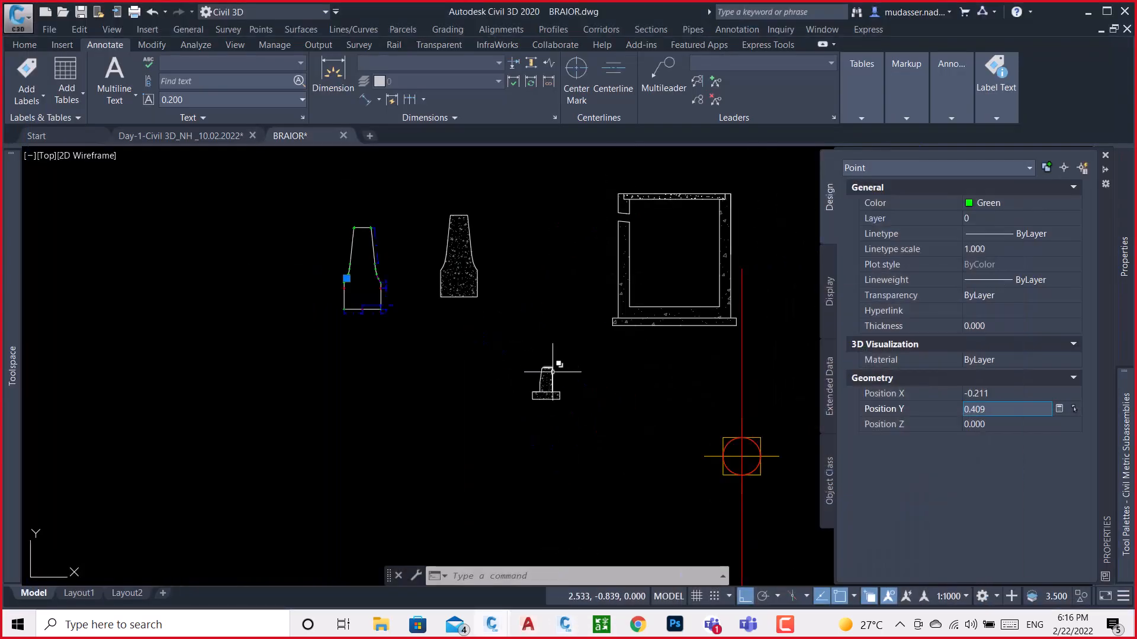
key("Escape")
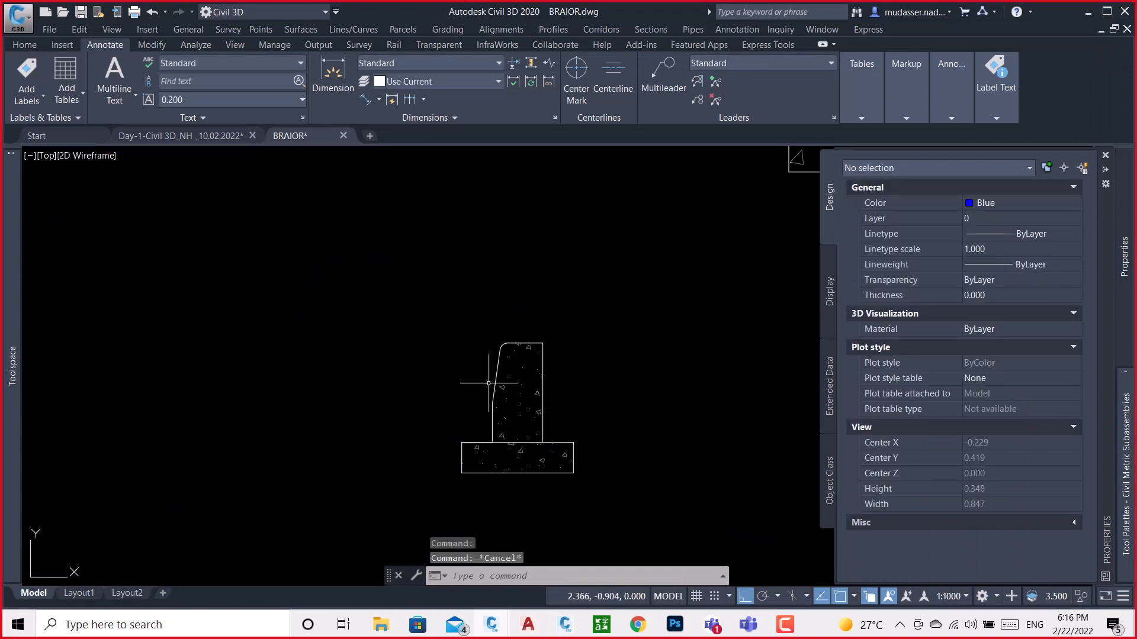
scroll(493, 385, "down", 8)
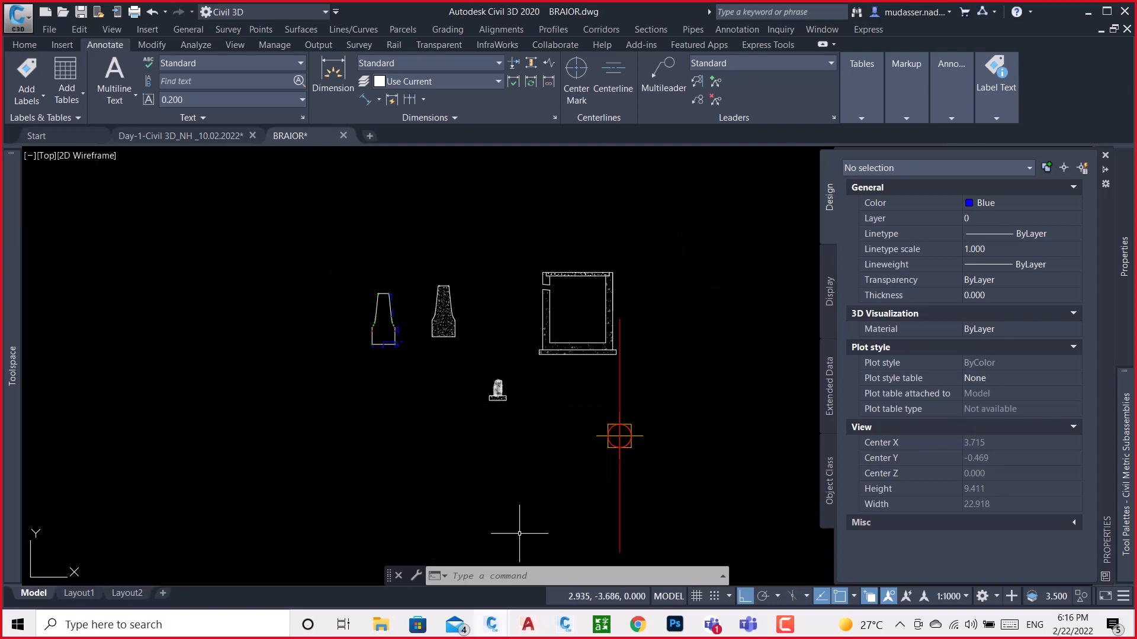
left_click(563, 630)
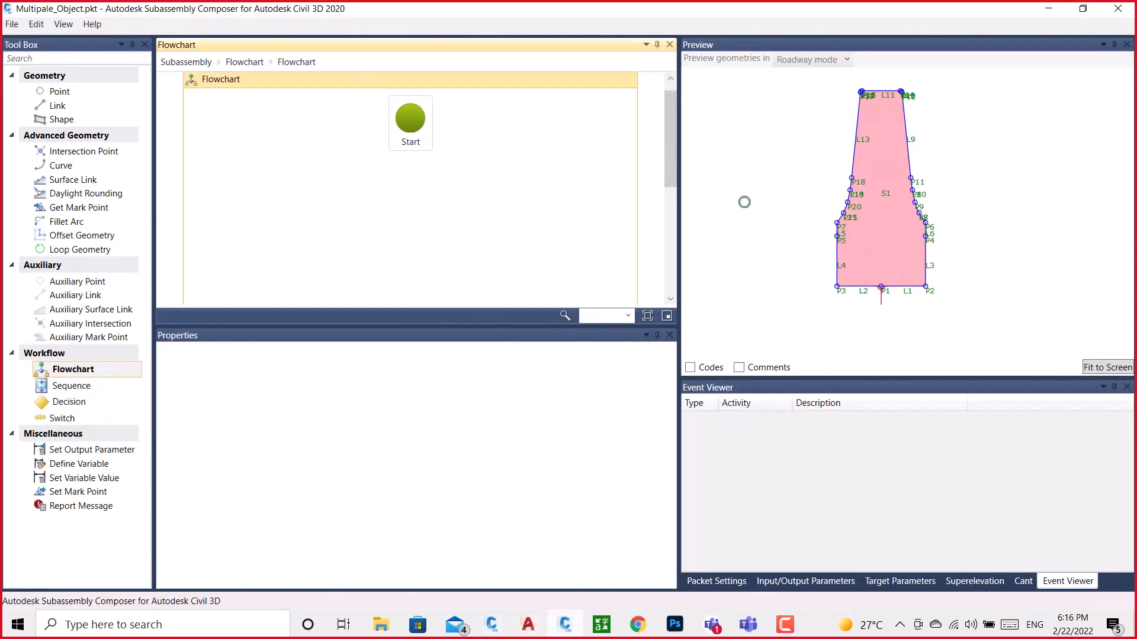
Go back to the parent flowchart and rename the new flowchart beside Barior as Curb
left_click(253, 63)
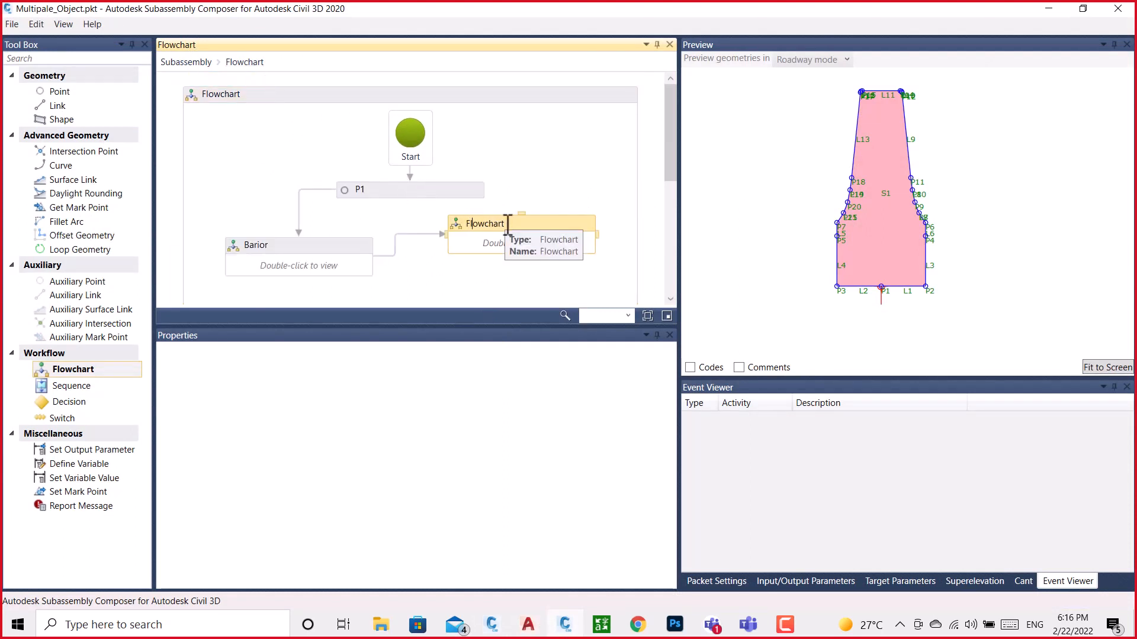
key("BackSpace")
key("BackSpace")
key("BackSpace")
key("BackSpace")
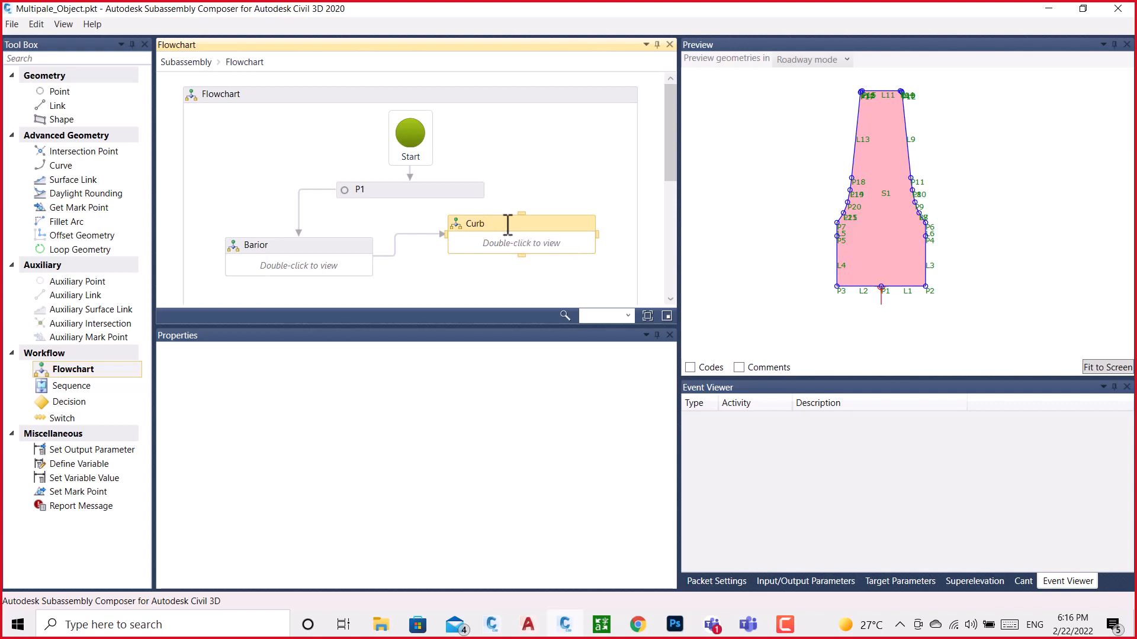
left_click(515, 160)
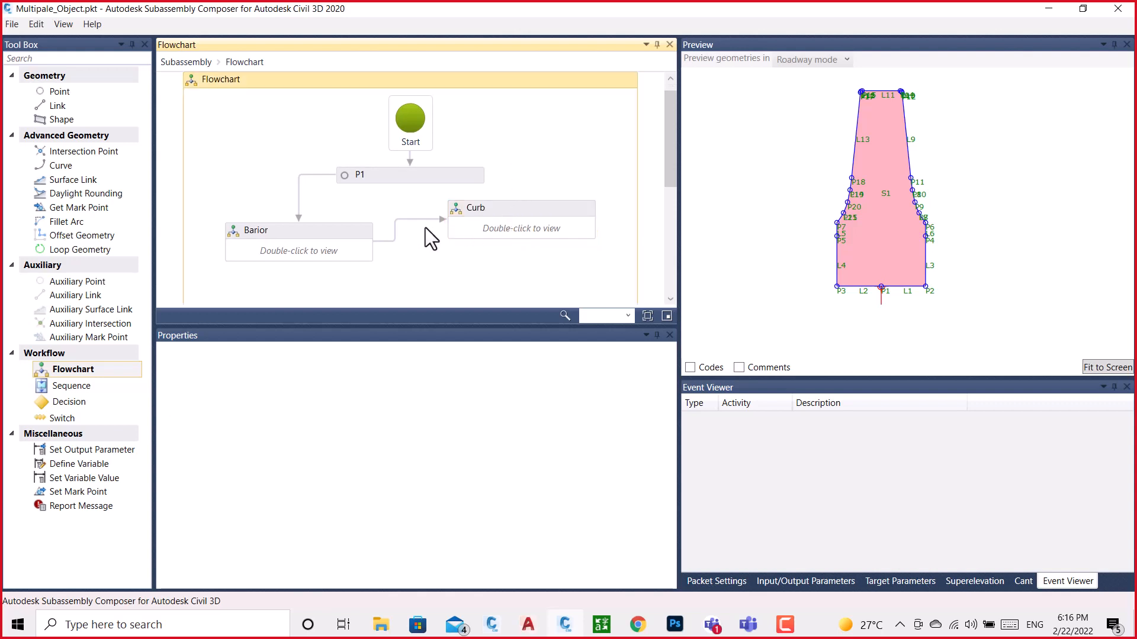
Delete the connector between Barior and Curb, and add another flowchart connected below Curb
left_click(390, 241)
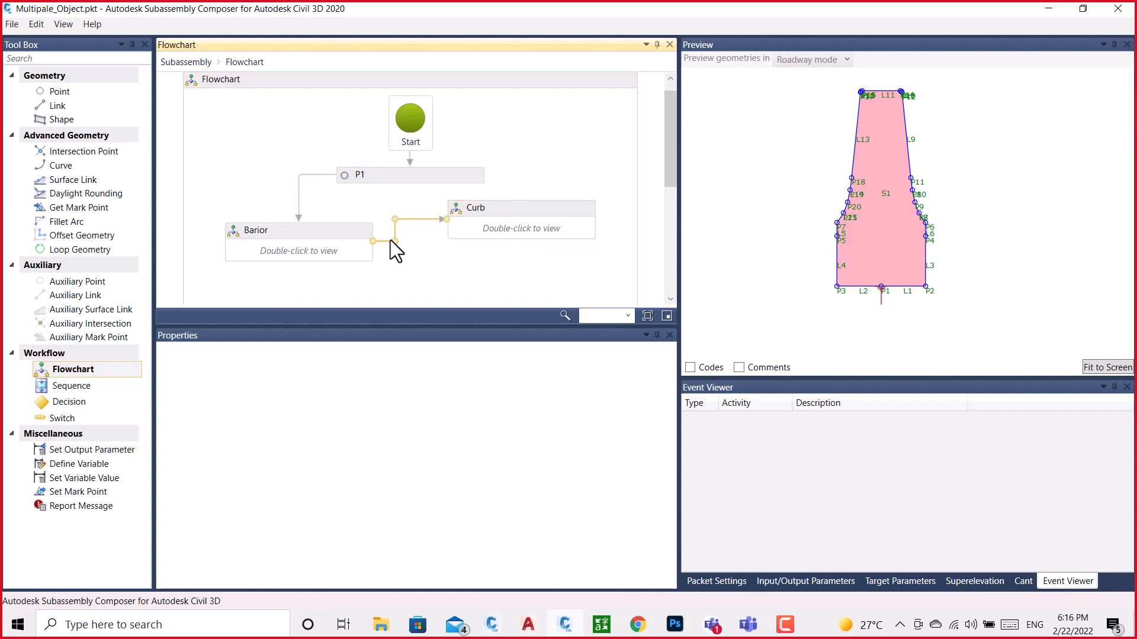
key("Delete")
scroll(491, 162, "down", 2)
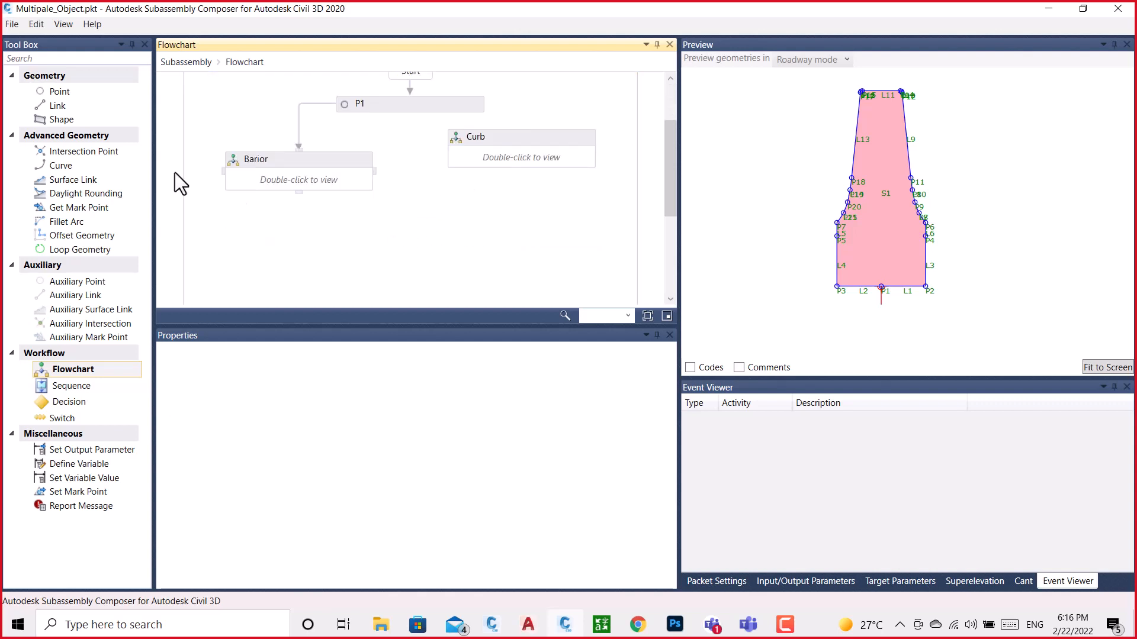
left_click_drag(71, 373, 480, 192)
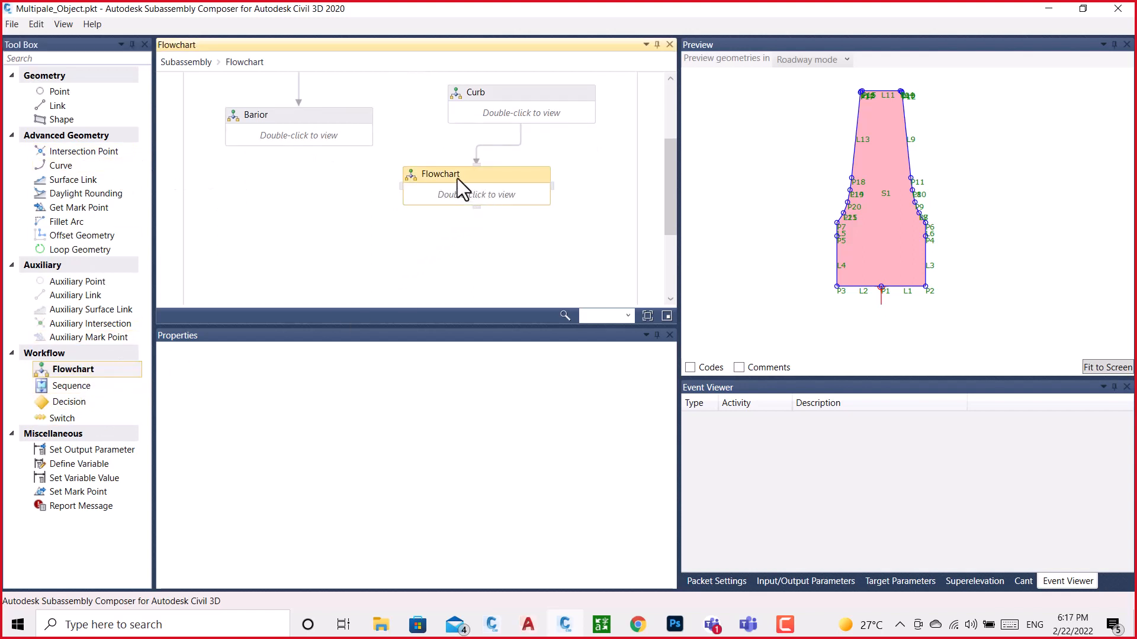
Rename the flowchart below Curb as Duct and reconnect Barior to Curb
left_click(461, 175)
key("BackSpace")
key("BackSpace")
key("BackSpace")
key("BackSpace")
key("BackSpace")
key("BackSpace")
key("BackSpace")
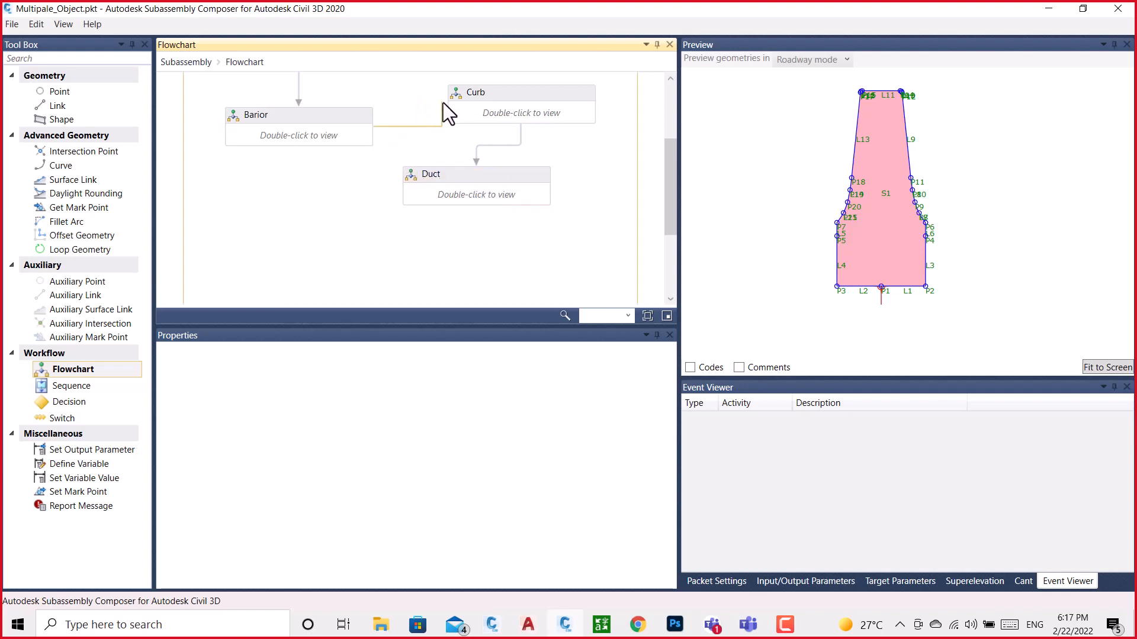
Open the Curb, Barior and Duct flowcharts one after another to review their contents, returning to the parent flowchart each time
double_click(513, 109)
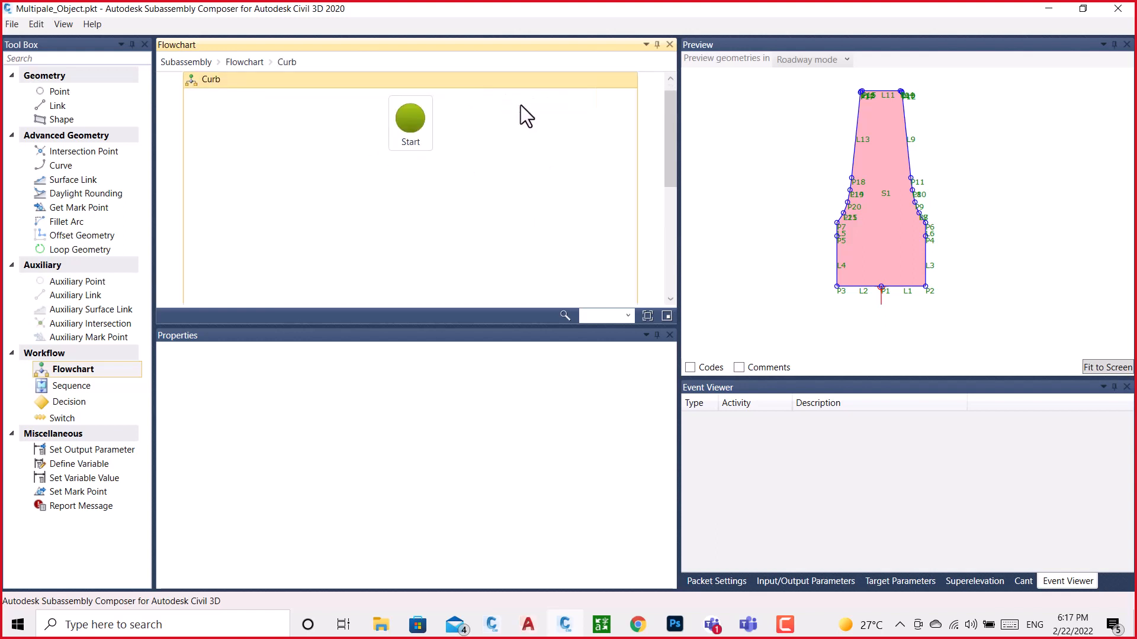
left_click(243, 63)
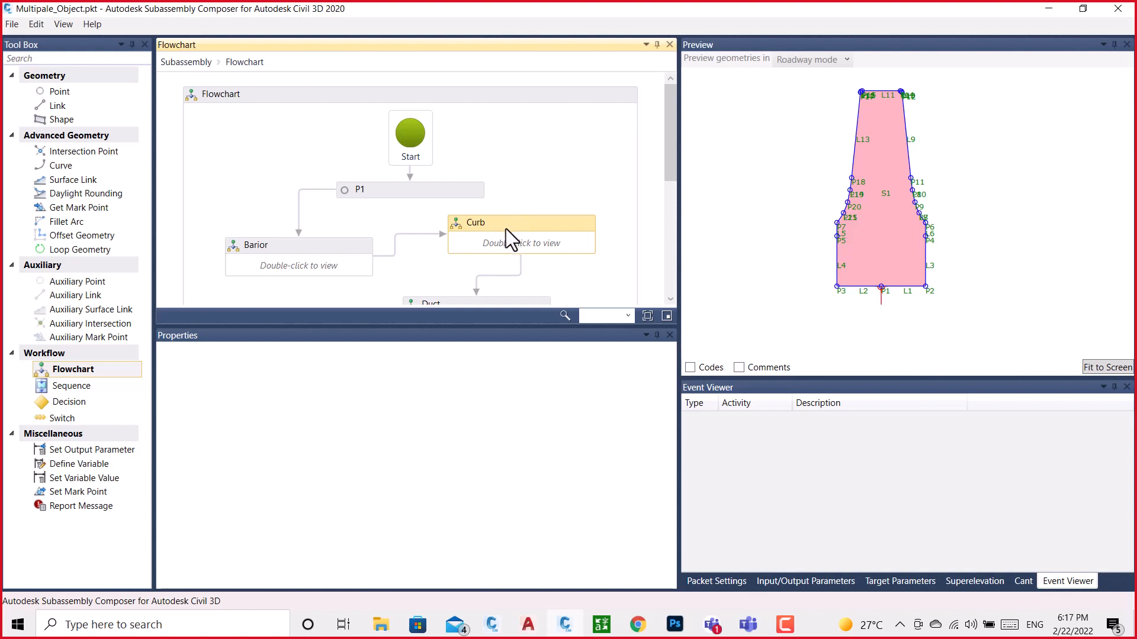
double_click(316, 271)
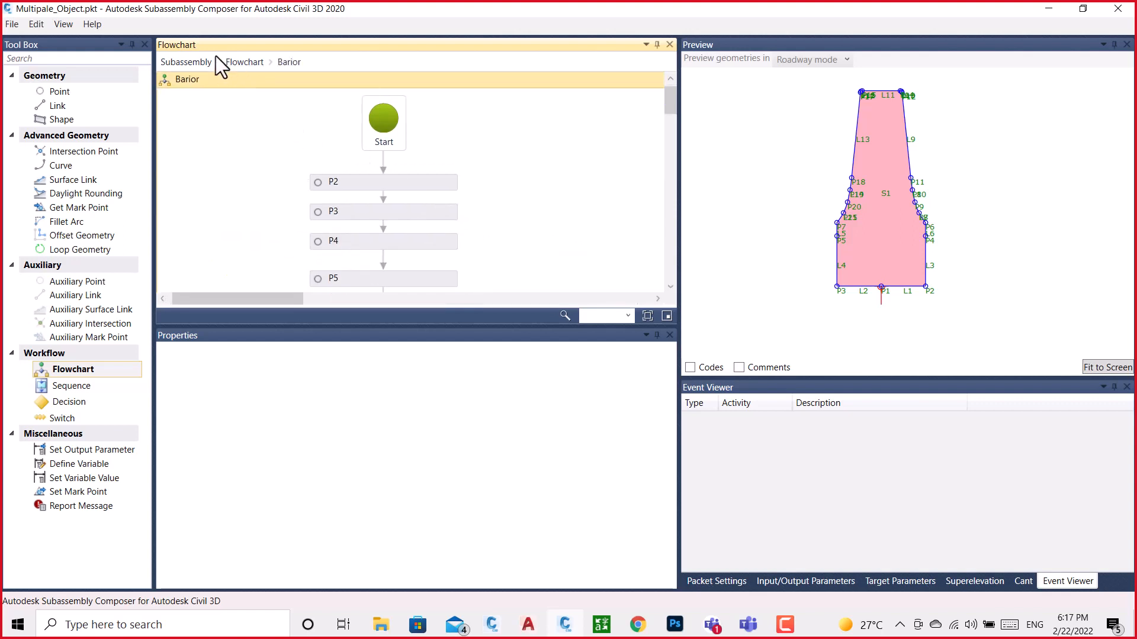
left_click(243, 62)
scroll(483, 230, "down", 1)
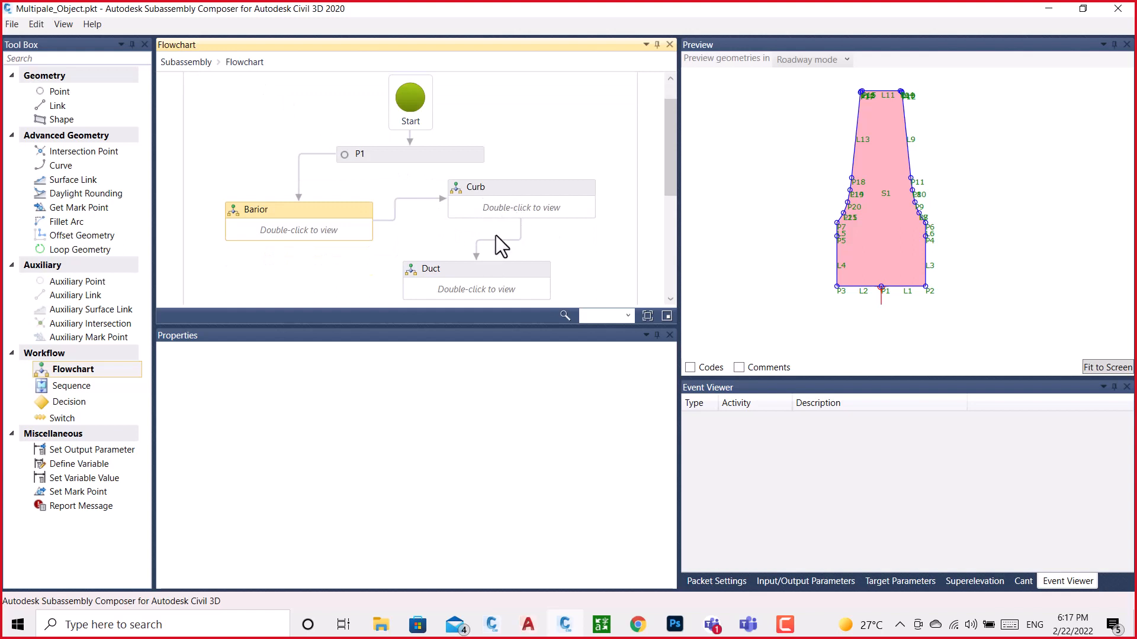
scroll(510, 188, "down", 2)
double_click(474, 215)
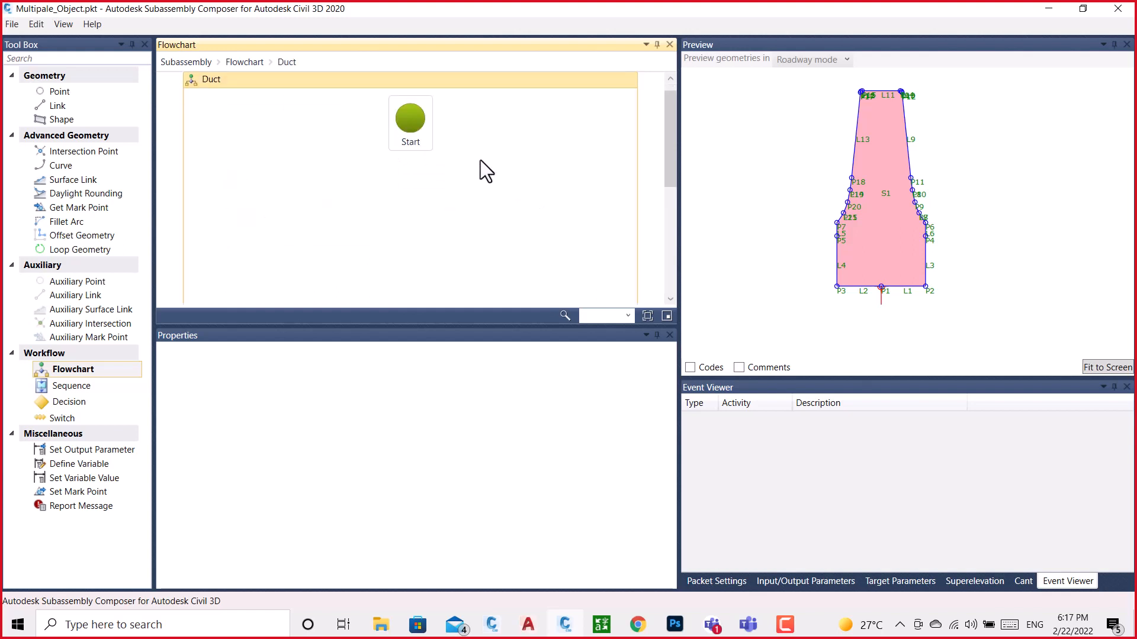
left_click(240, 62)
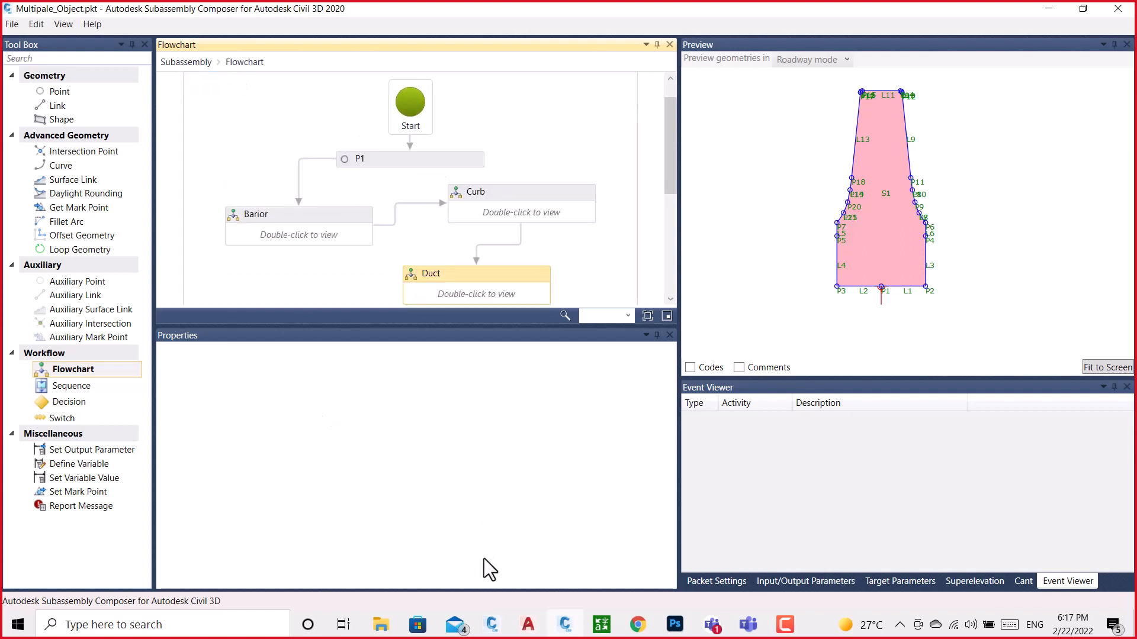
Switch to BRAIOR.dwg in Civil 3D and examine the origin point at the middle of the barrier's base
mouse_move(492, 628)
left_click(528, 581)
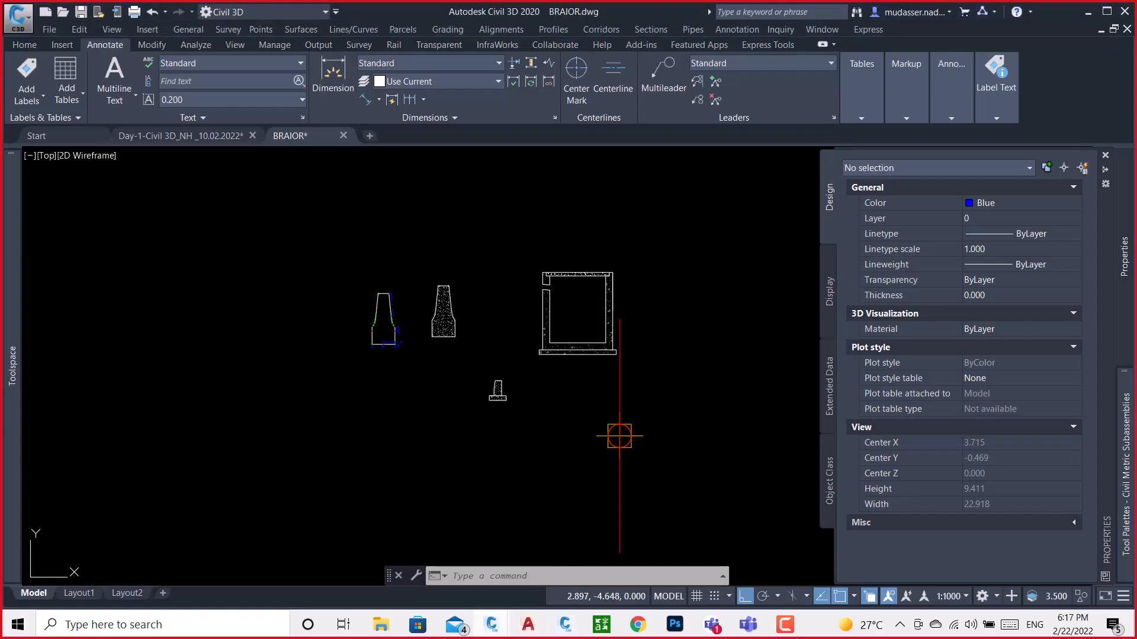
scroll(415, 332, "up", 10)
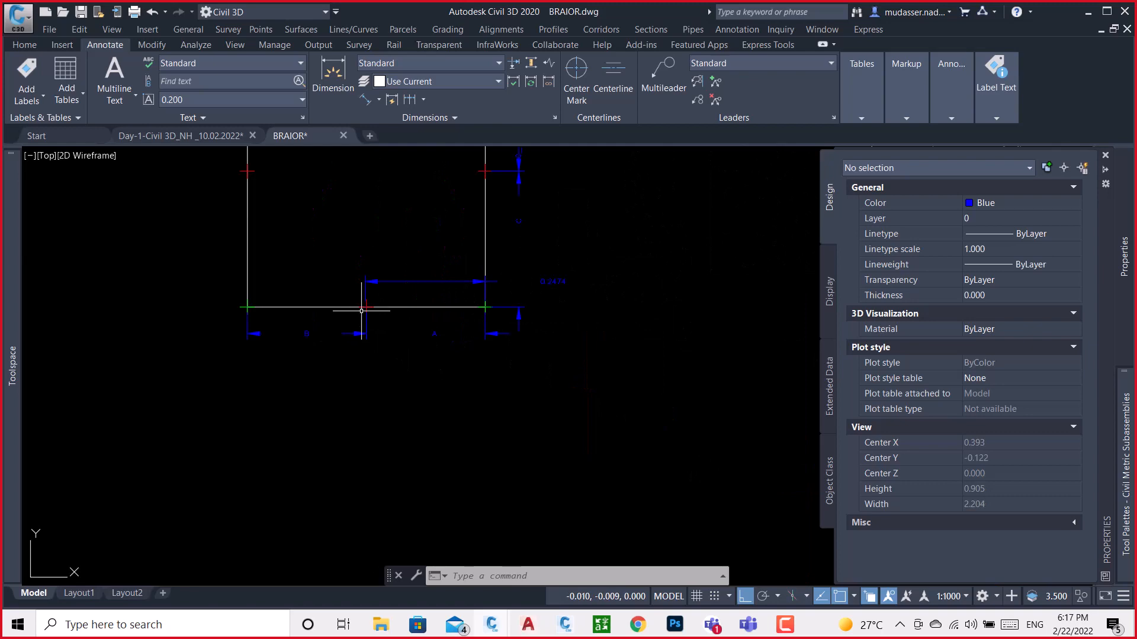
scroll(367, 305, "down", 10)
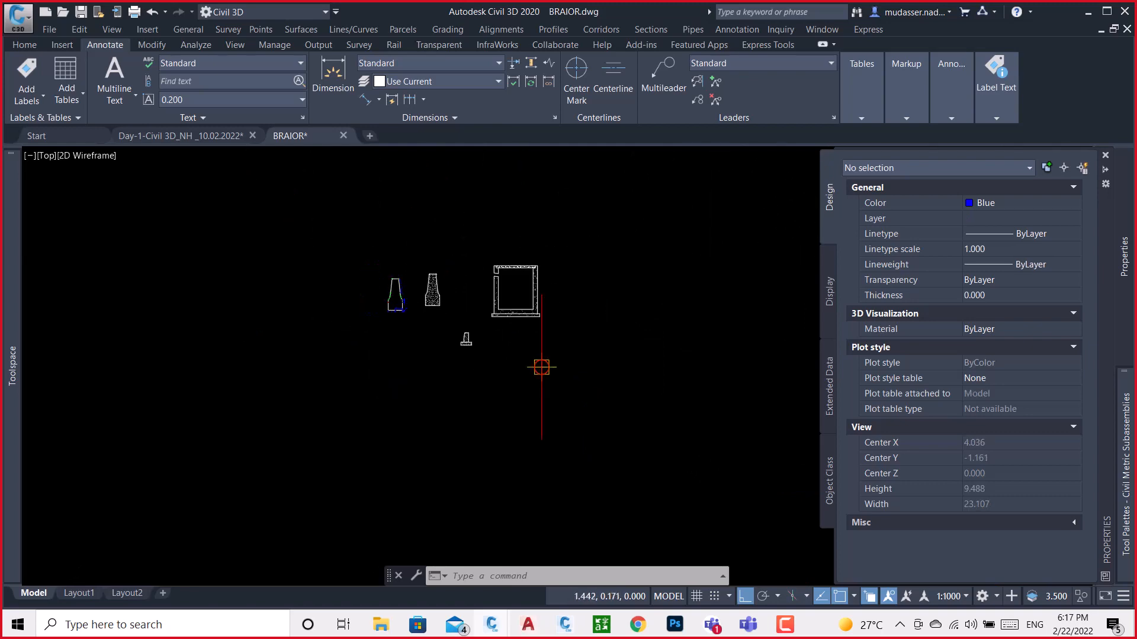
Draw a circle of about 0.008 radius where the main carriageway surface meets the separator median's curb in the cross-section
scroll(468, 295, "down", 5)
scroll(224, 300, "up", 3)
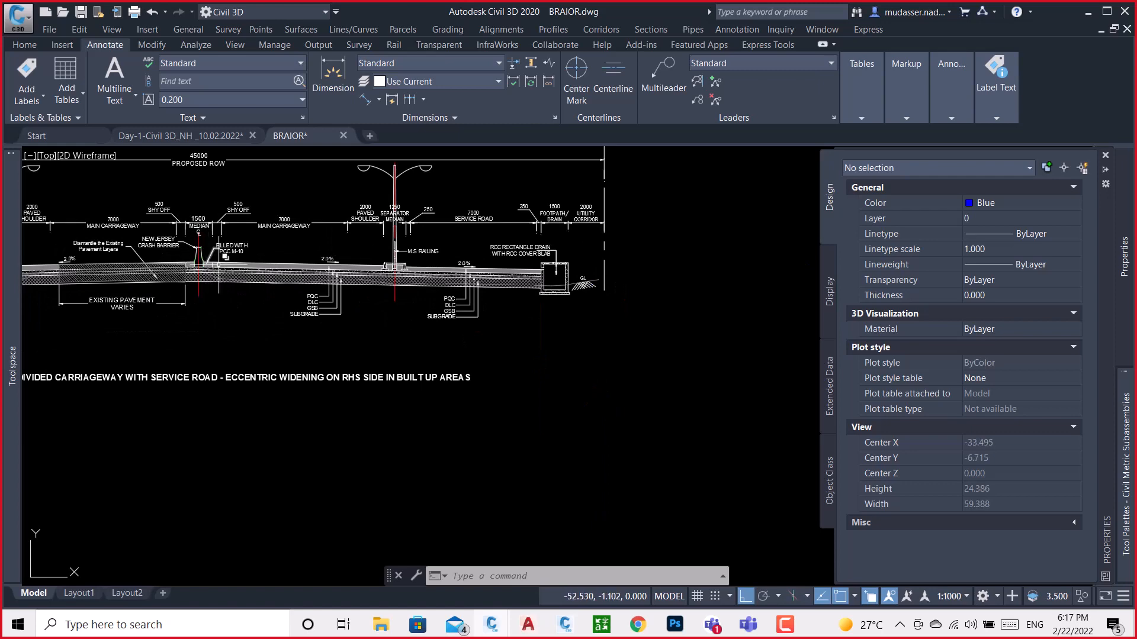
scroll(397, 270, "up", 3)
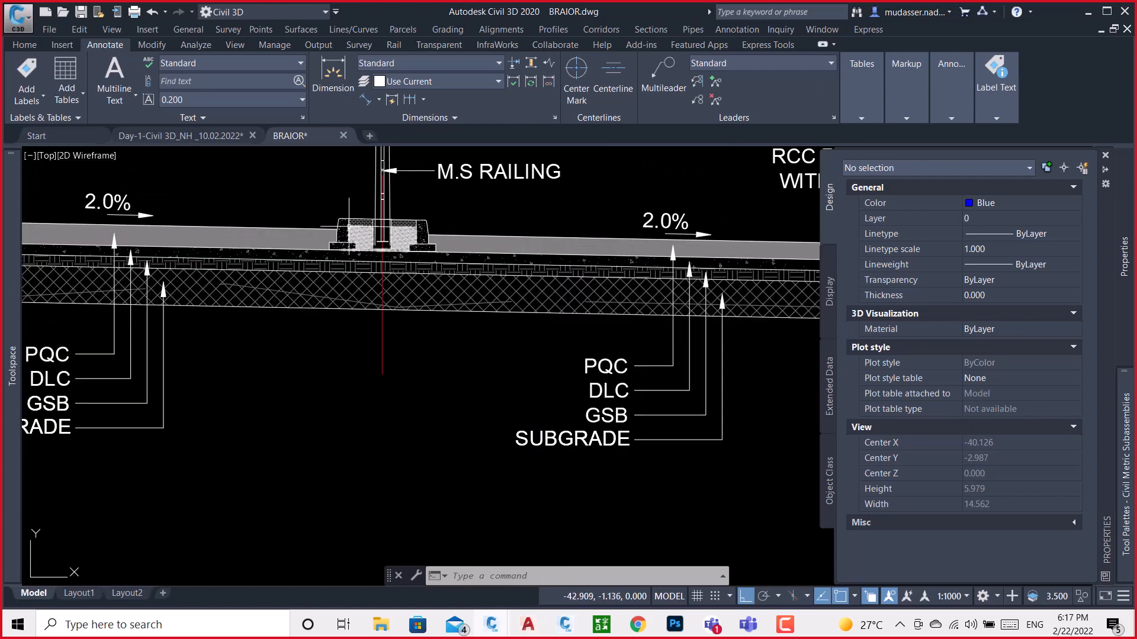
scroll(348, 227, "up", 5)
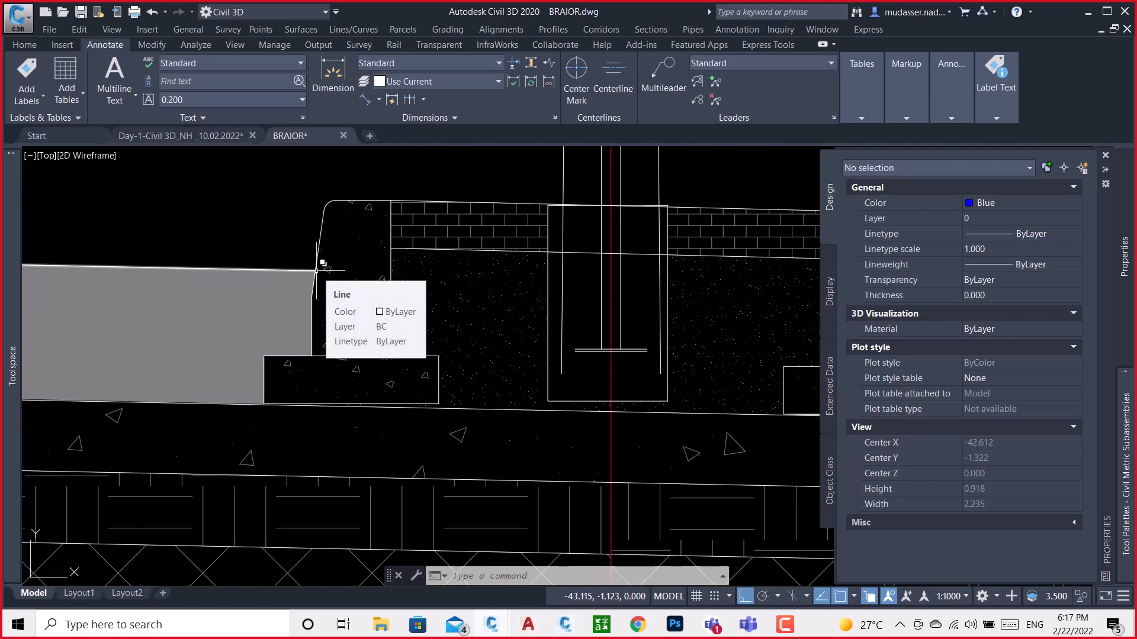
scroll(323, 263, "down", 3)
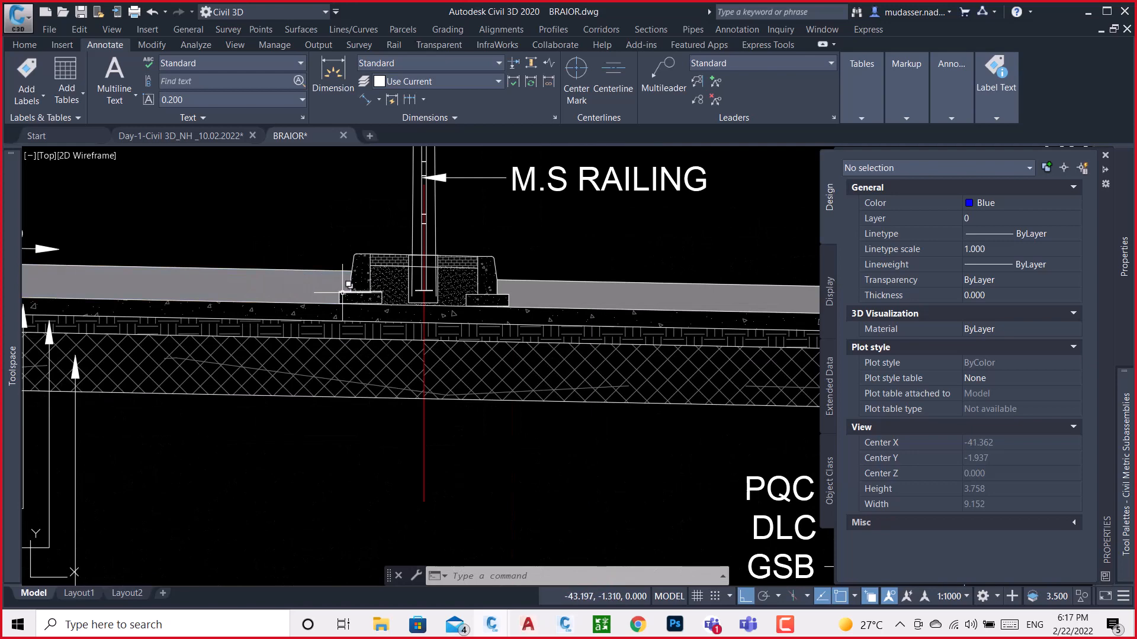
scroll(342, 293, "up", 3)
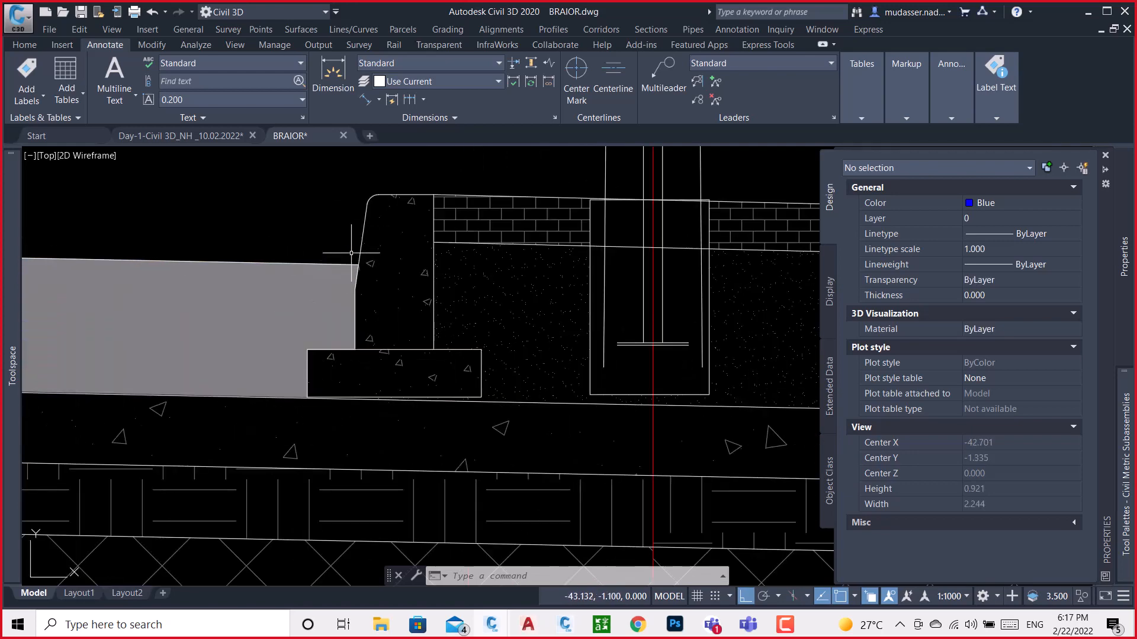
type("c")
key("Return")
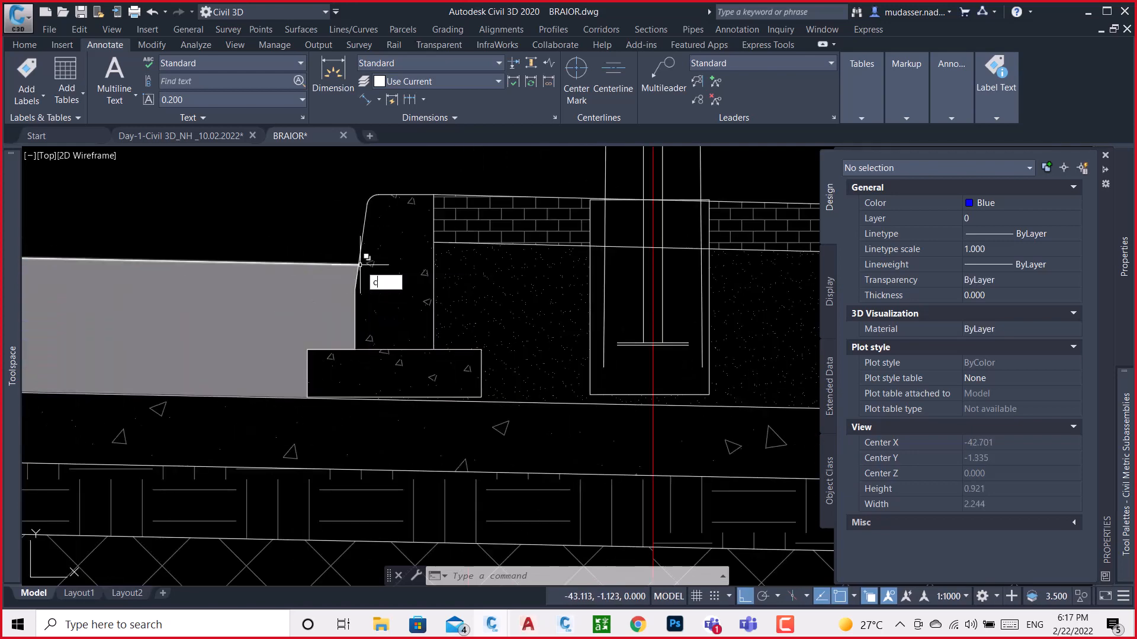
scroll(359, 264, "up", 2)
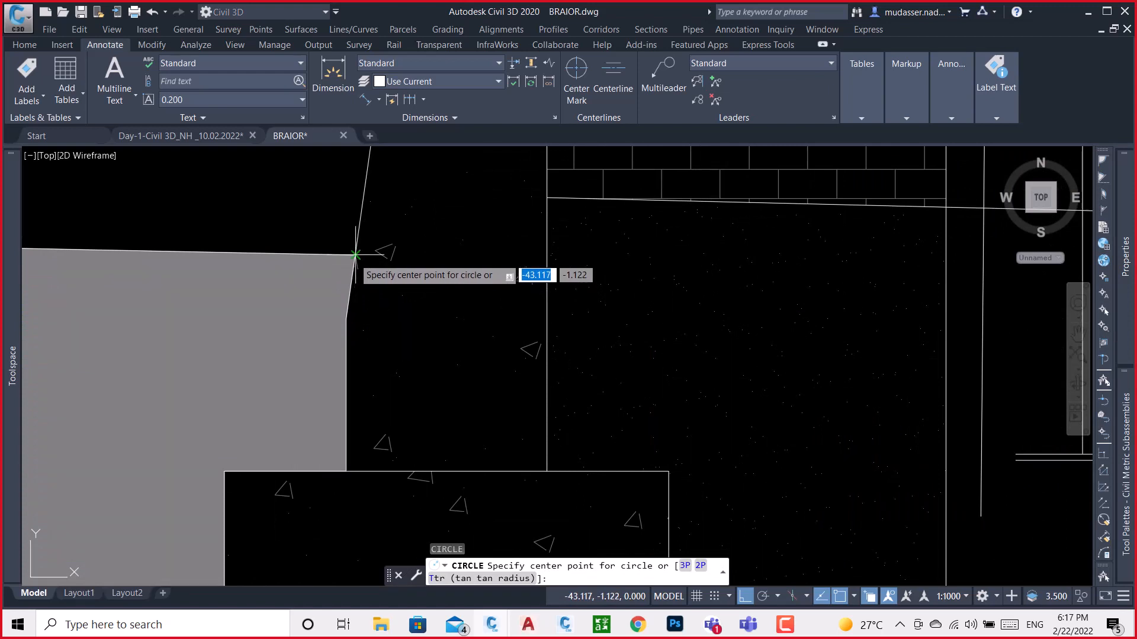
left_click(354, 257)
left_click(354, 259)
scroll(375, 246, "down", 3)
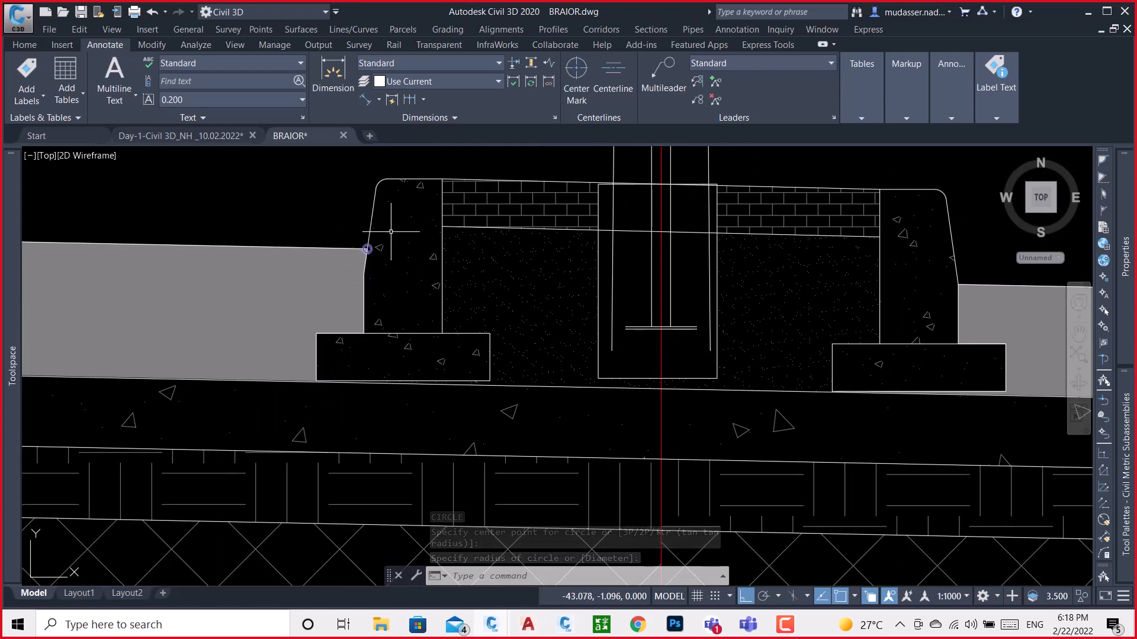
Examine the separator median's opposite curb on the service road side and compare it with the marked curb point
mouse_move(753, 263)
middle_mouse_down()
mouse_move(669, 278)
mouse_move(478, 283)
middle_mouse_up()
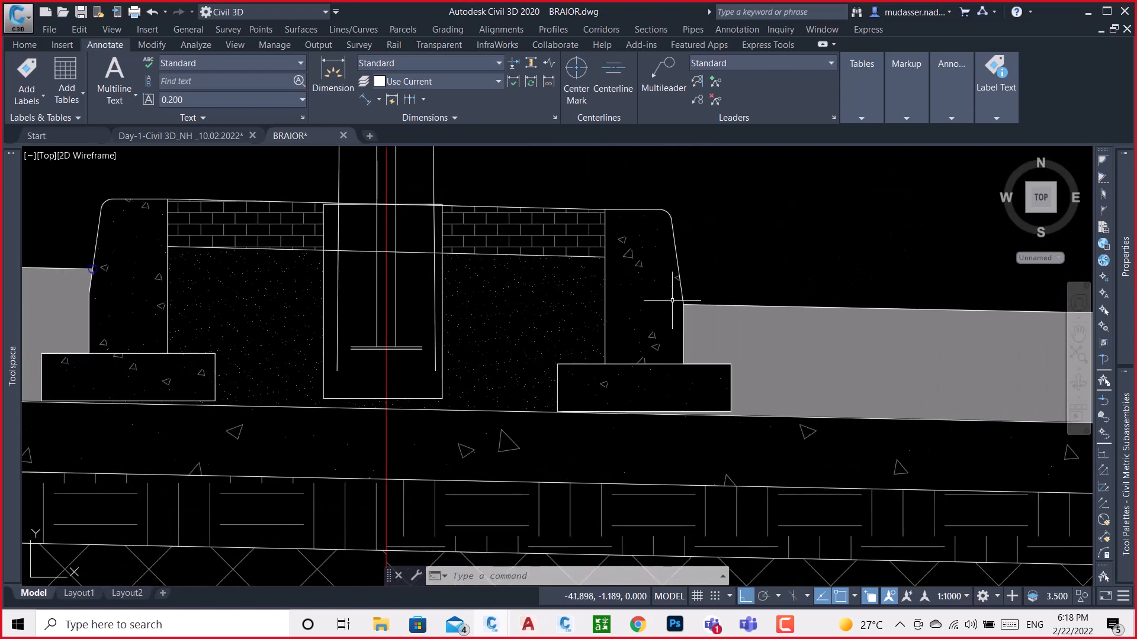
scroll(691, 313, "down", 4)
scroll(704, 299, "up", 4)
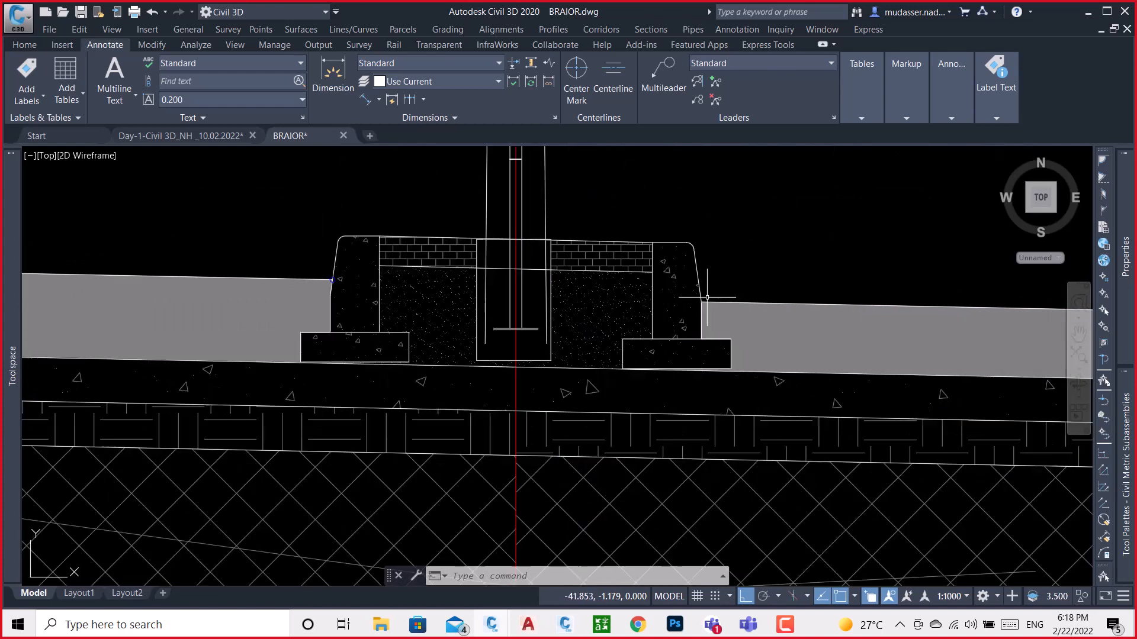
scroll(704, 296, "down", 2)
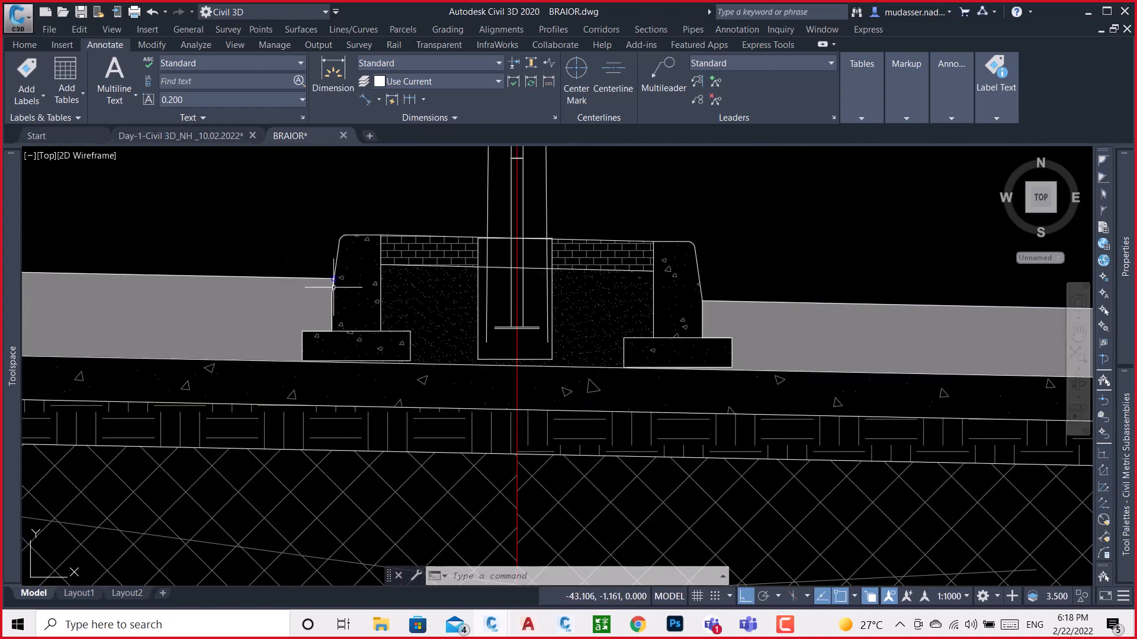
scroll(338, 270, "up", 4)
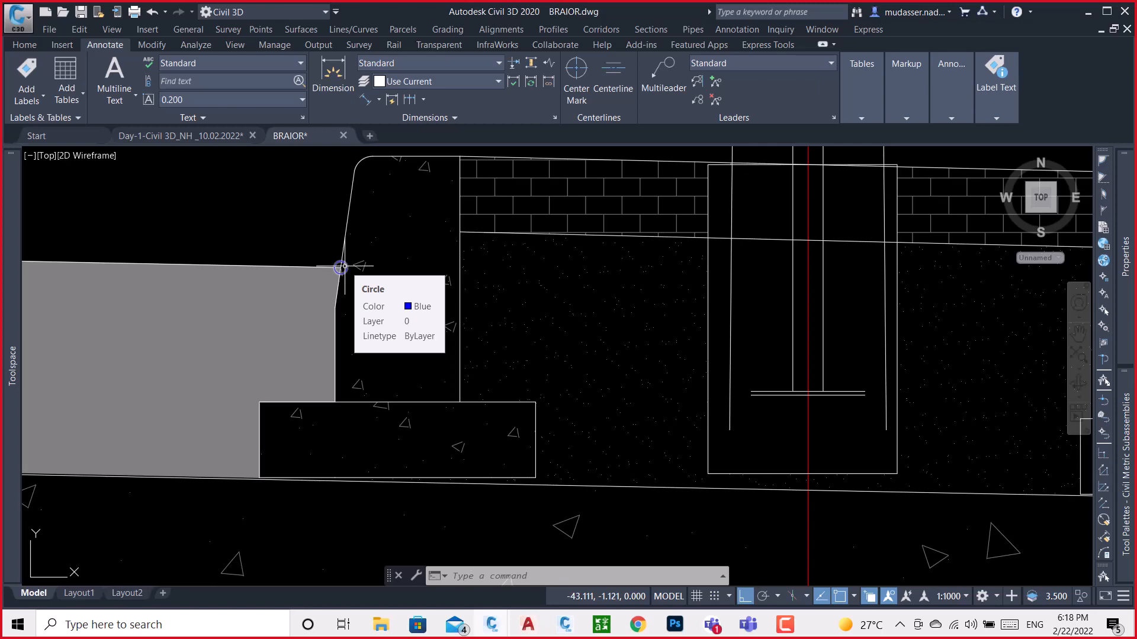
Draw a circle of 0.008 radius where the service road surface meets the wall of the RCC rectangle drain
scroll(318, 274, "down", 6)
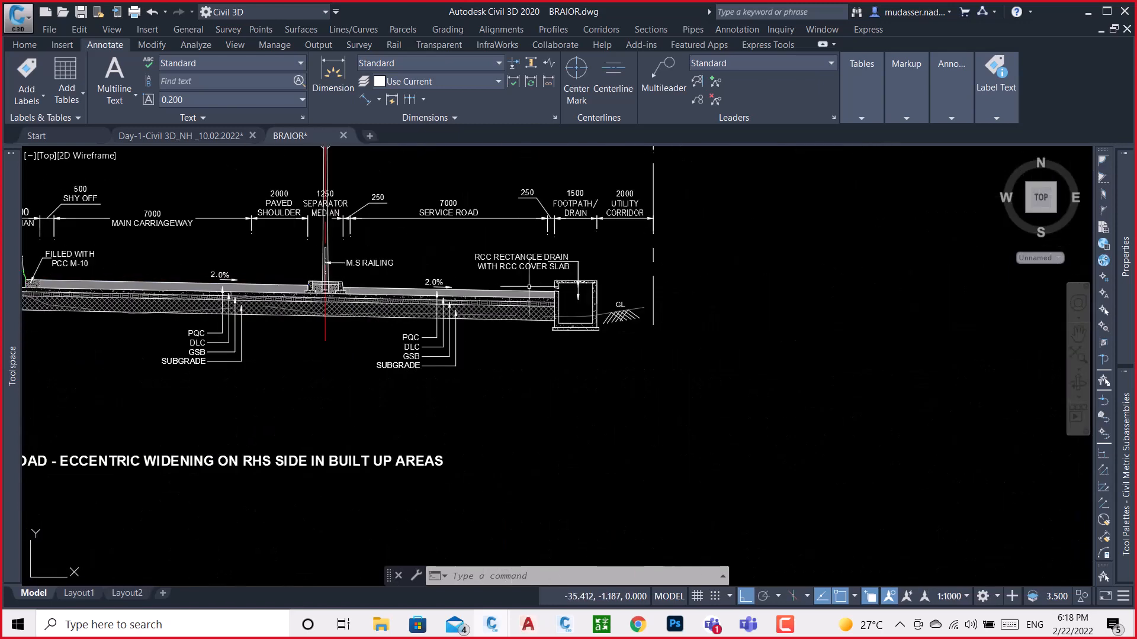
scroll(529, 286, "up", 8)
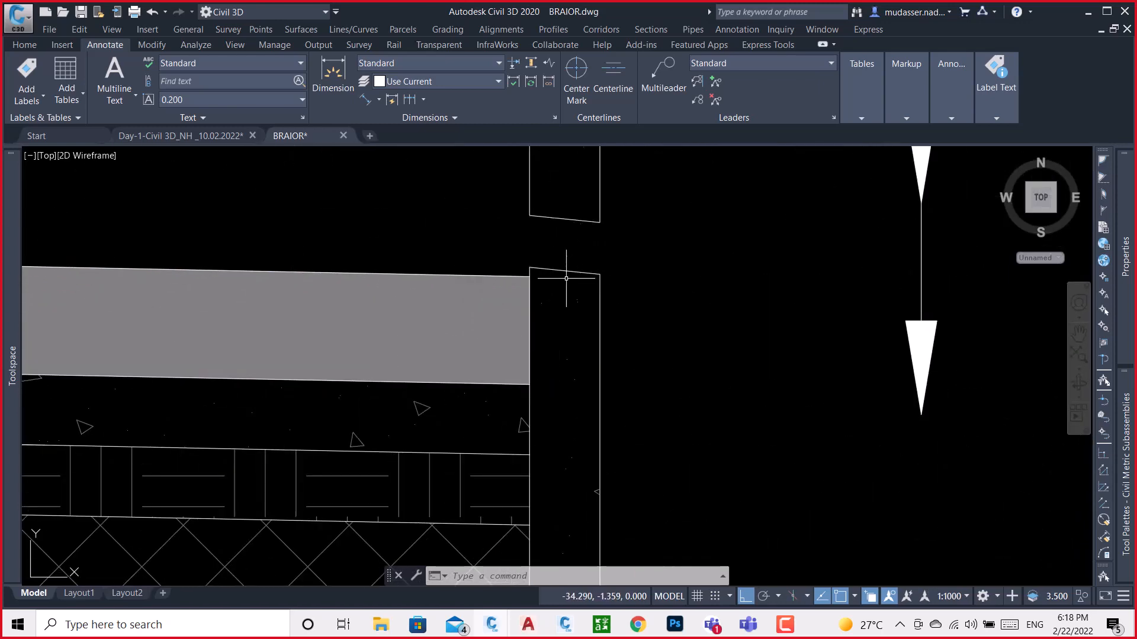
scroll(566, 279, "down", 5)
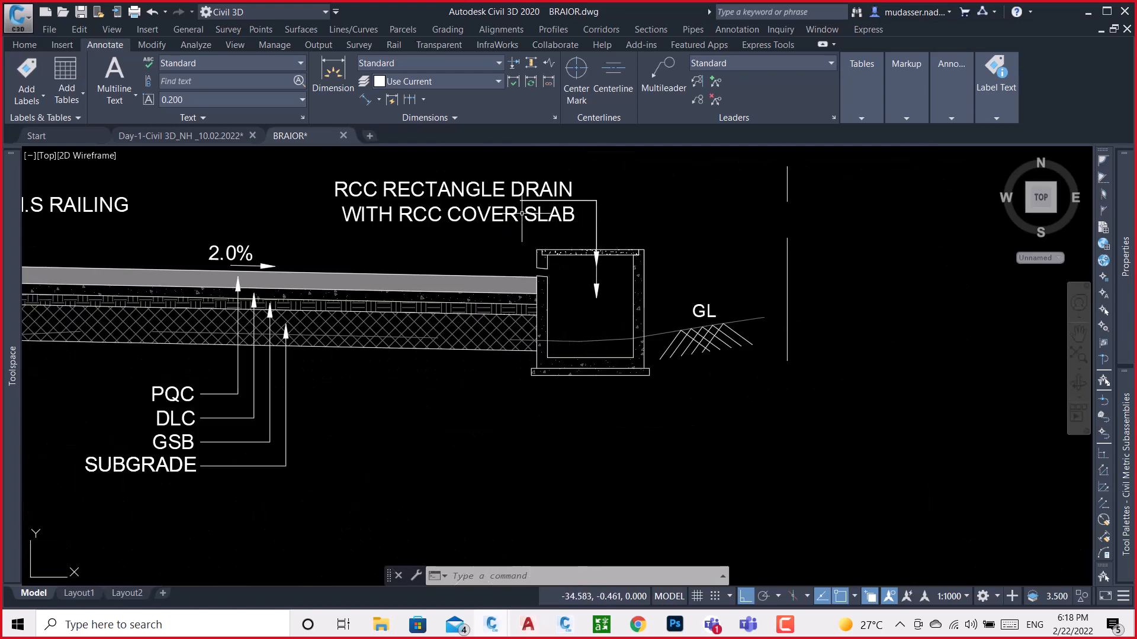
scroll(537, 276, "up", 5)
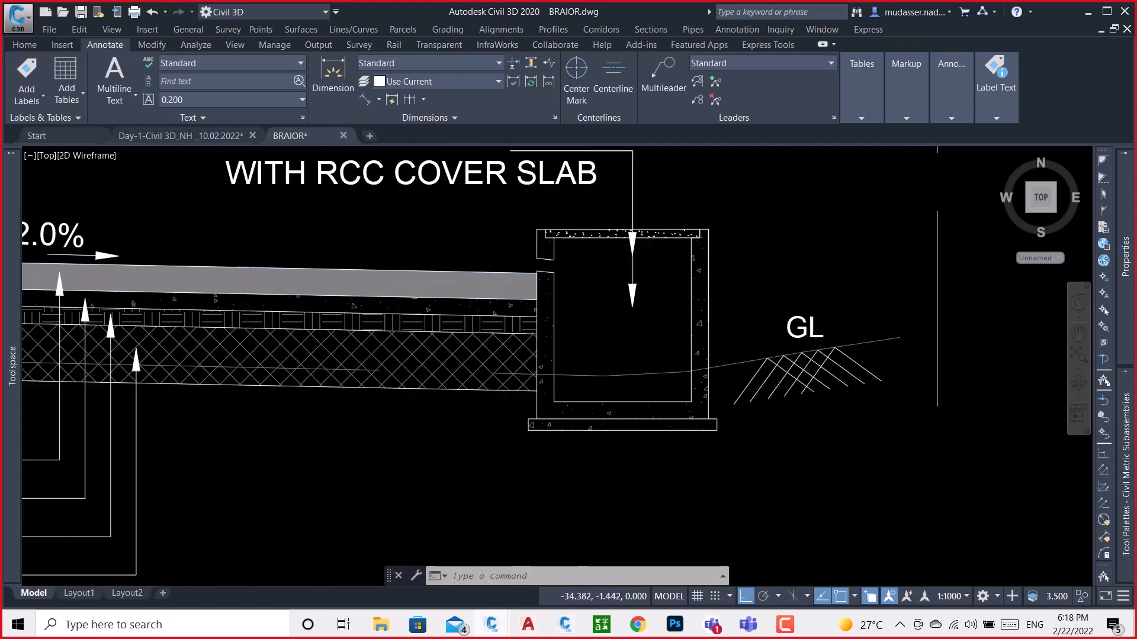
scroll(539, 257, "up", 5)
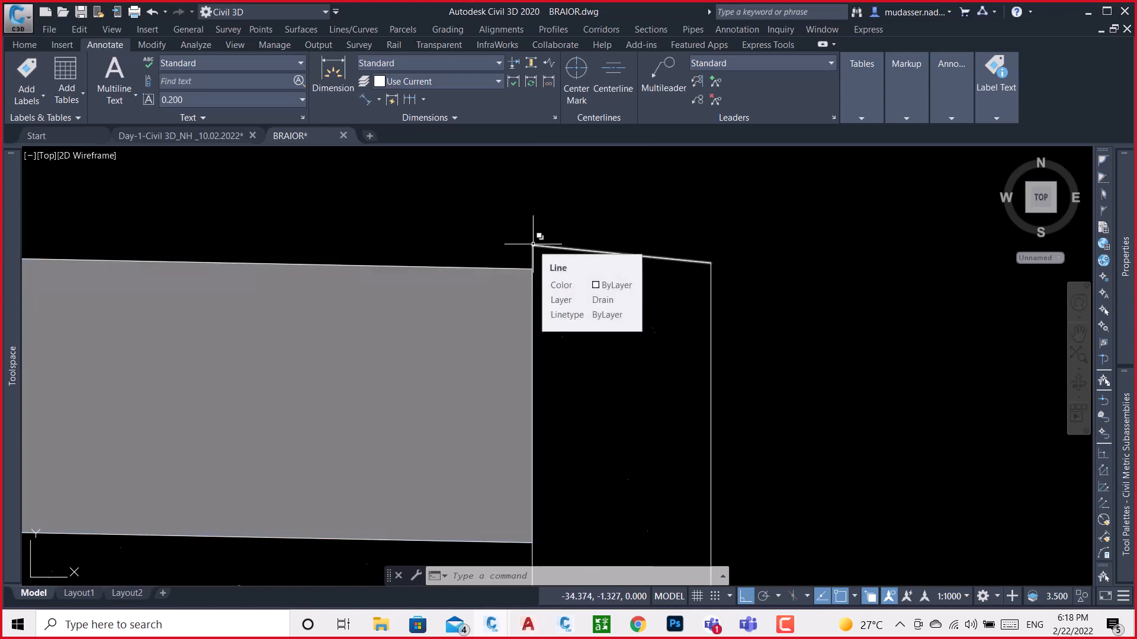
scroll(533, 248, "up", 3)
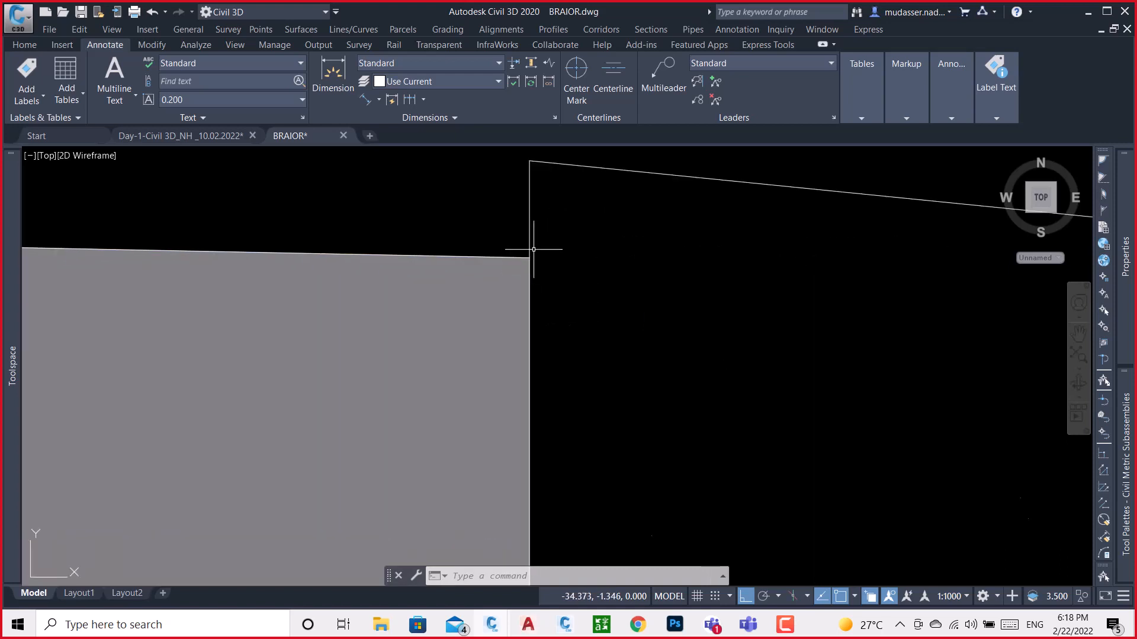
scroll(532, 254, "down", 2)
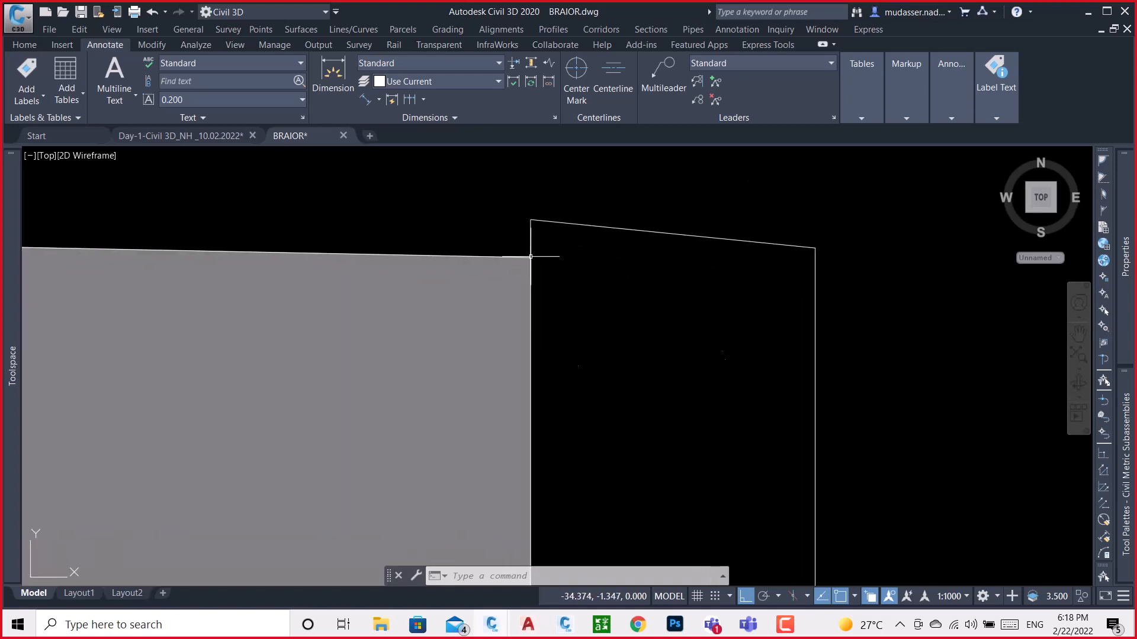
type("c")
key("Return")
left_click(530, 256)
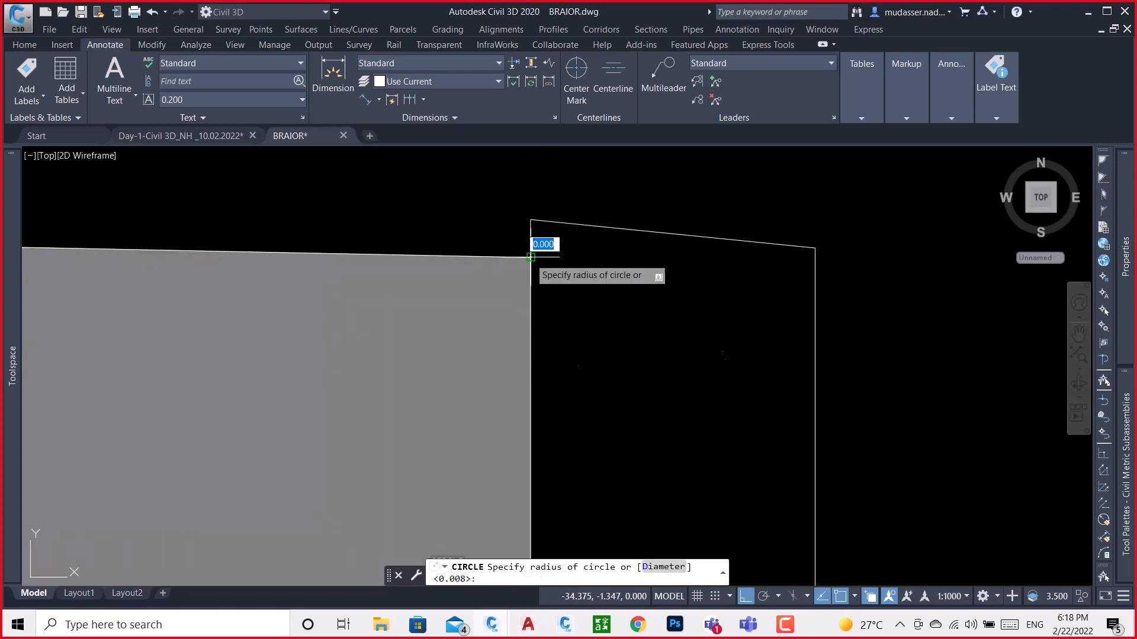
key("Return")
scroll(533, 247, "down", 3)
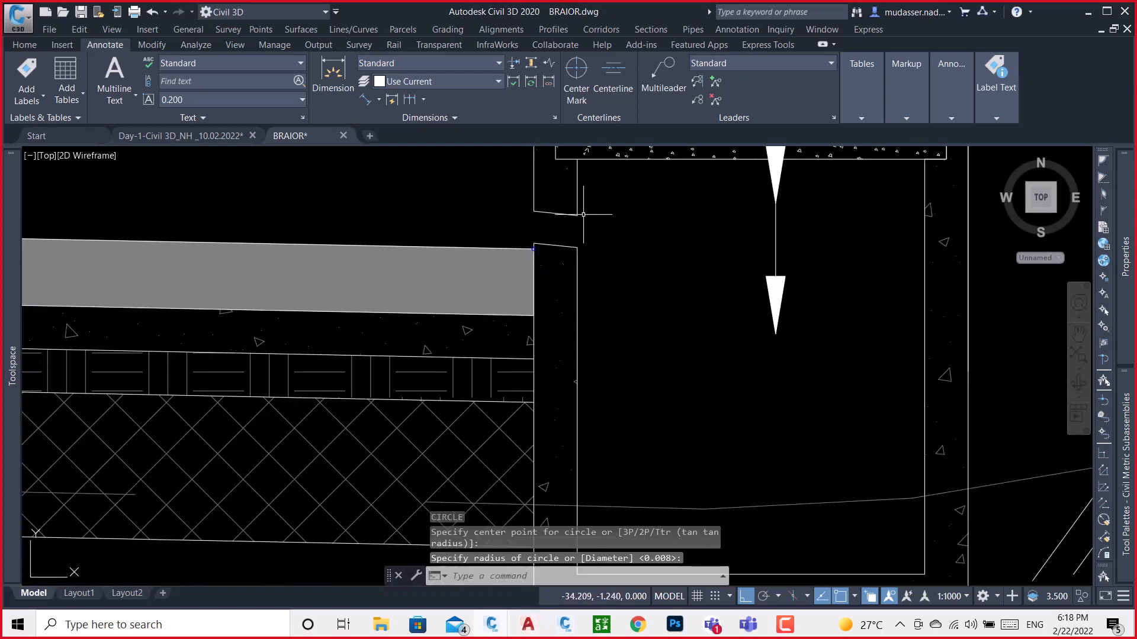
Compare the separate barrier, curb and drain sections with their locations in the road cross-section, and return to Subassembly Composer
scroll(583, 215, "down", 5)
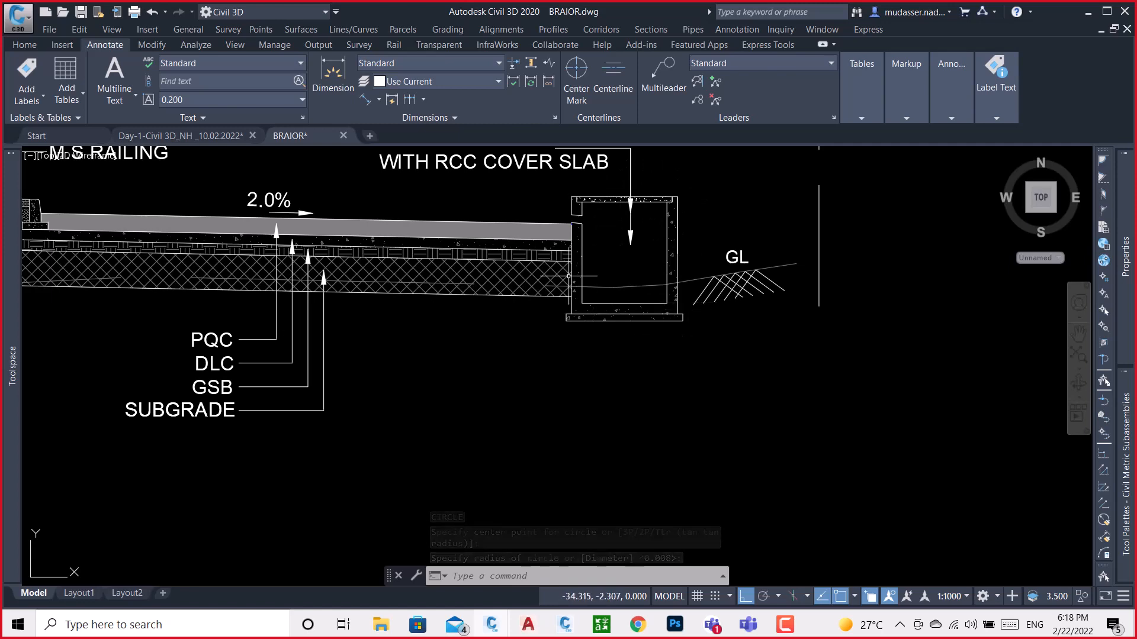
scroll(492, 225, "down", 5)
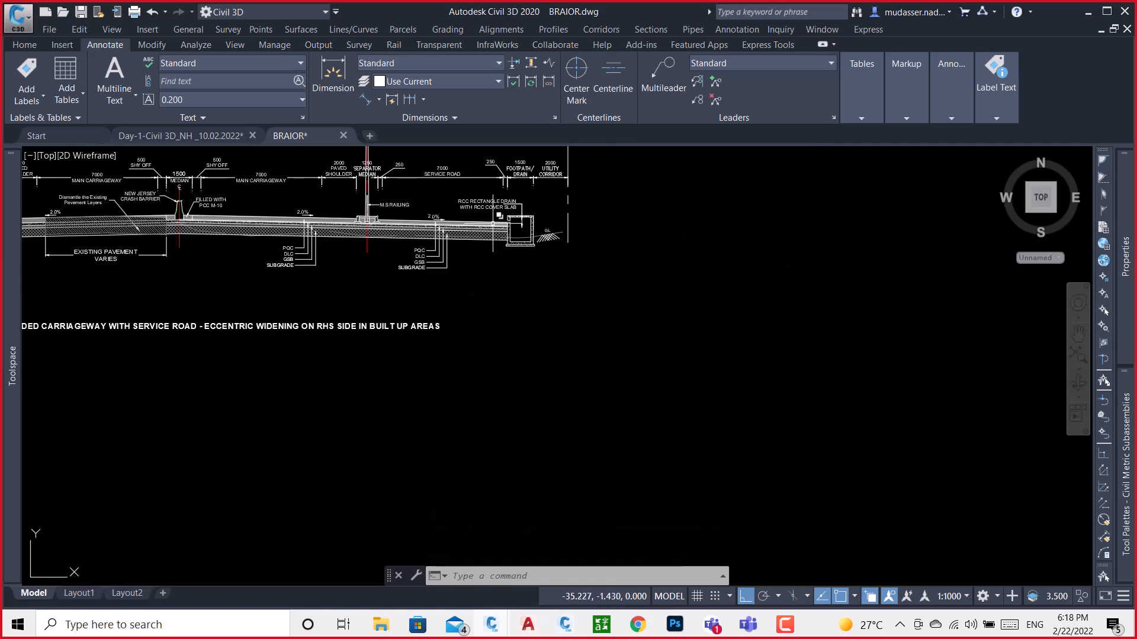
scroll(665, 241, "down", 3)
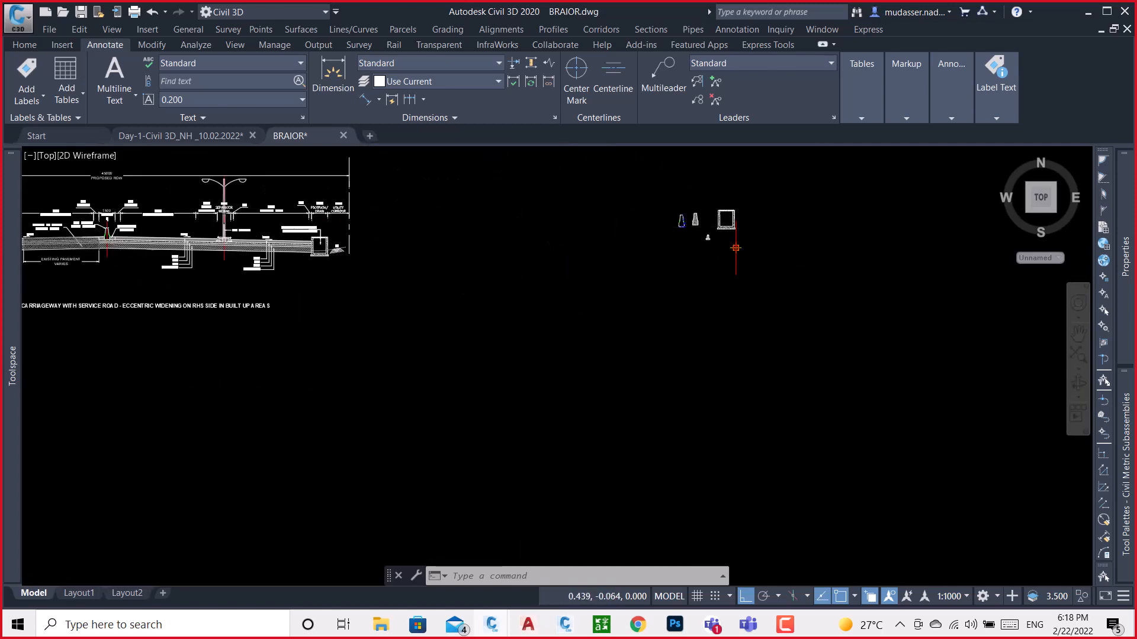
scroll(681, 220, "up", 2)
scroll(713, 231, "up", 3)
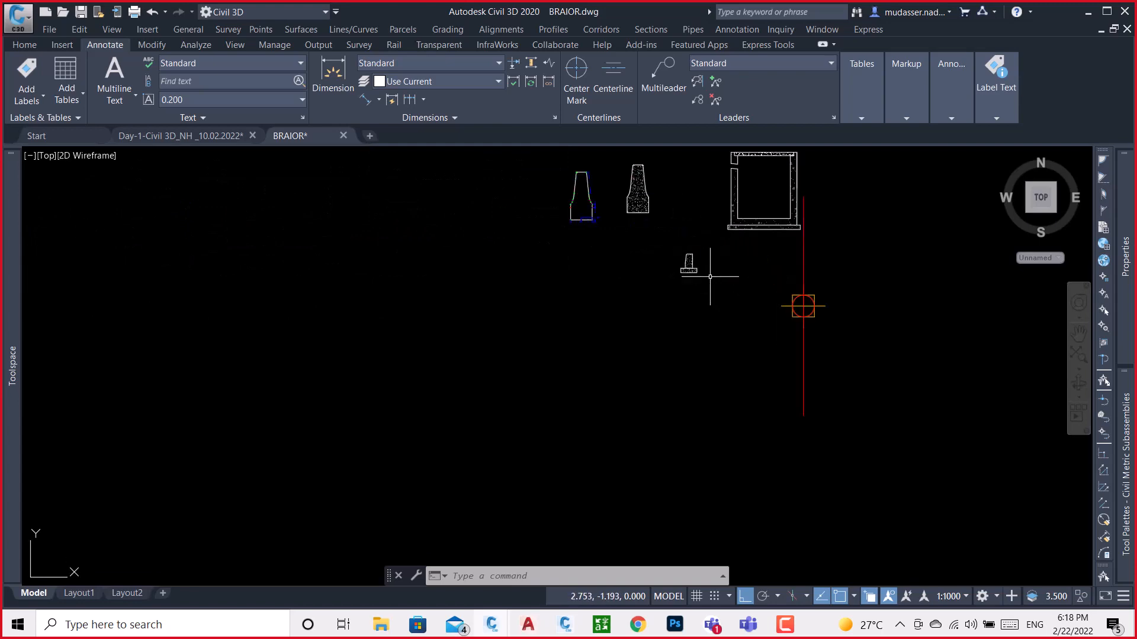
scroll(722, 281, "down", 3)
scroll(733, 292, "up", 4)
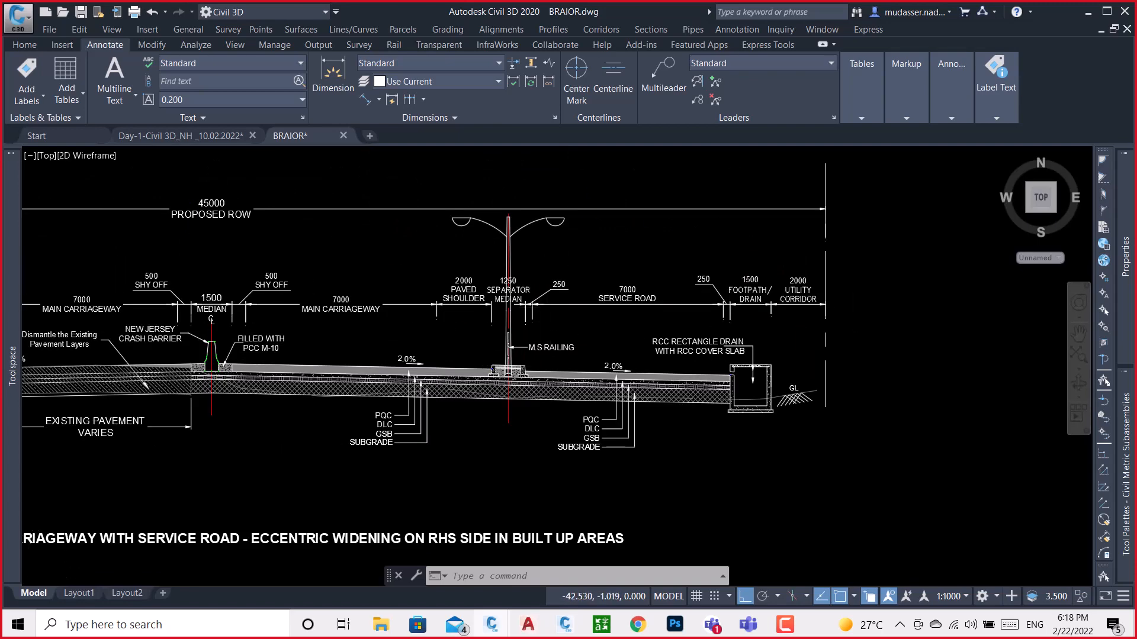
scroll(507, 367, "up", 3)
scroll(409, 382, "up", 3)
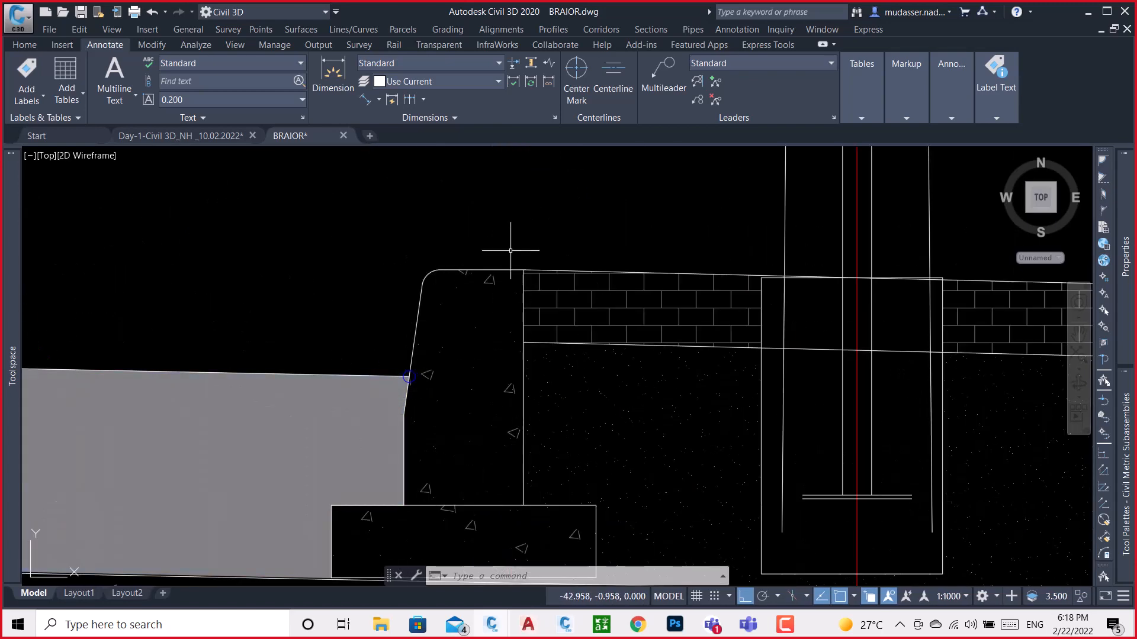
scroll(510, 250, "down", 4)
scroll(358, 318, "up", 5)
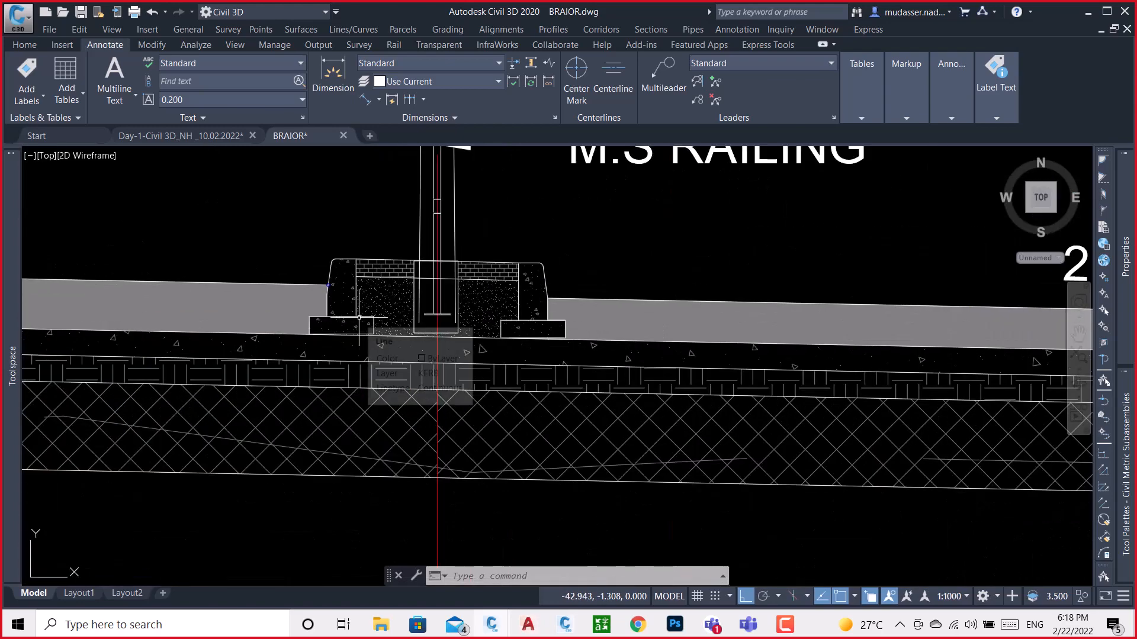
scroll(358, 318, "down", 7)
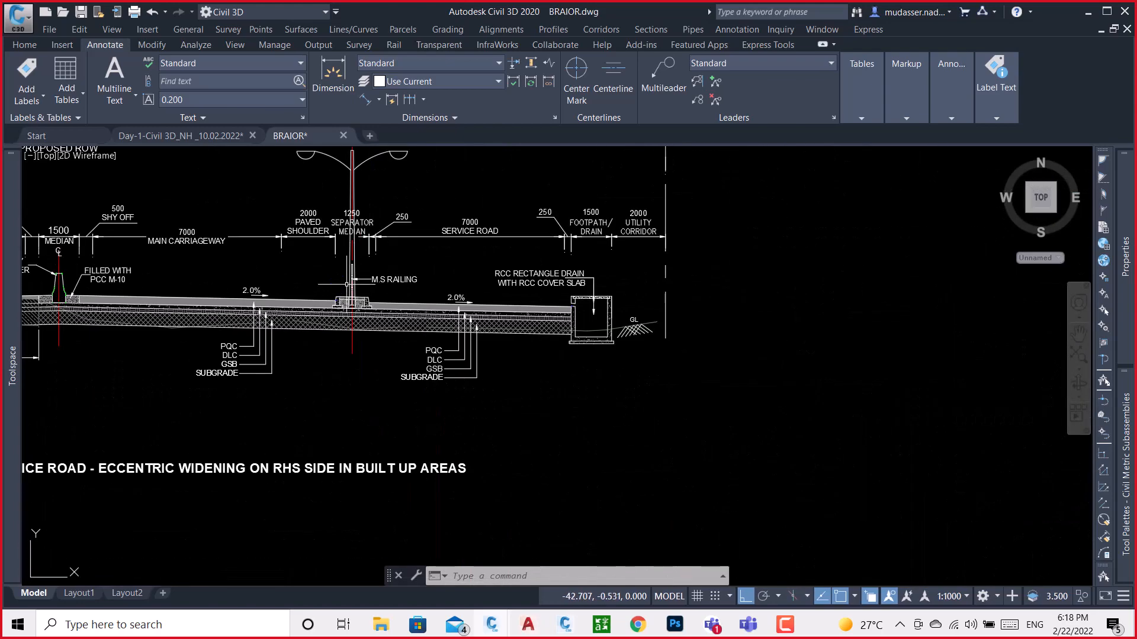
left_click(564, 624)
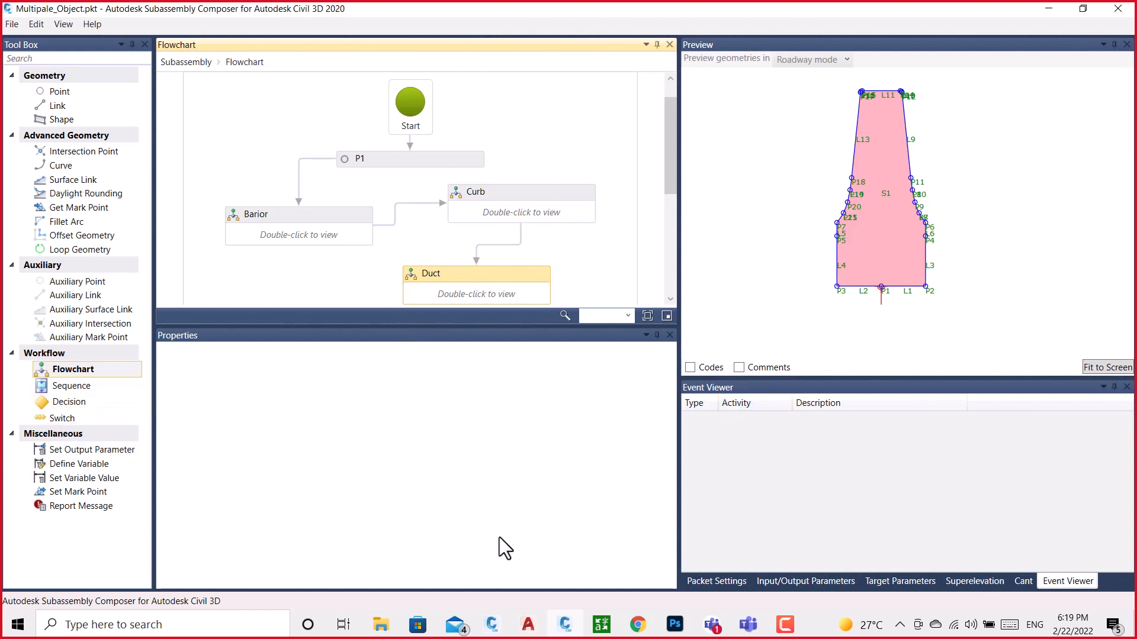
Switch to Civil 3D and attach a LaneSuperelevationAOR lane to the assembly marker below the drain section in BRAIOR.dwg
left_click(494, 623)
left_click(521, 604)
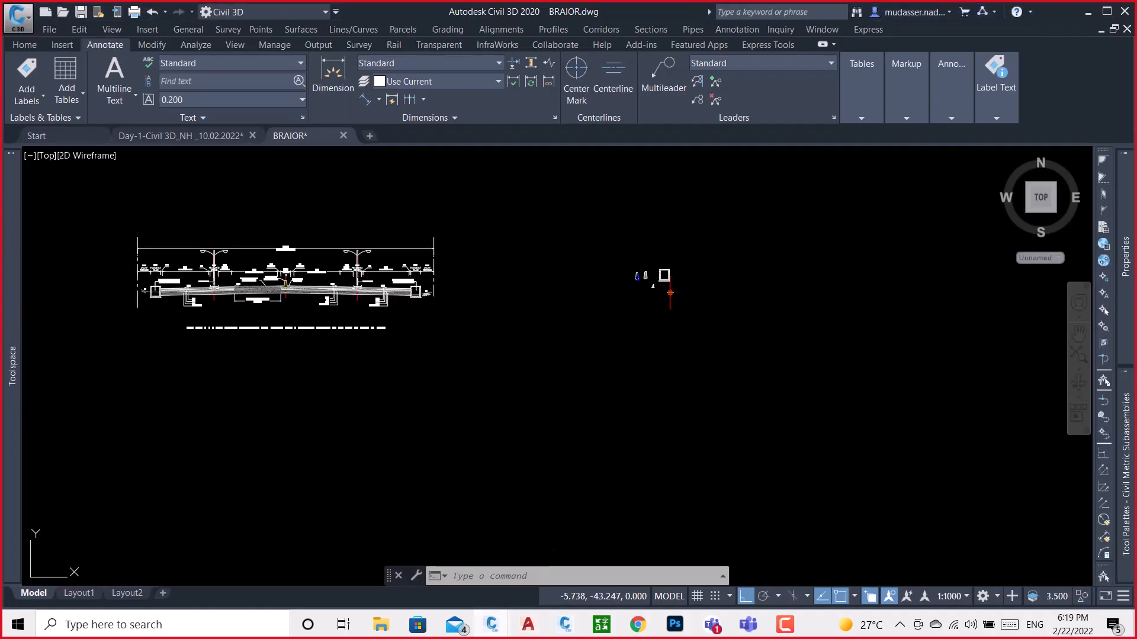
scroll(669, 306, "up", 3)
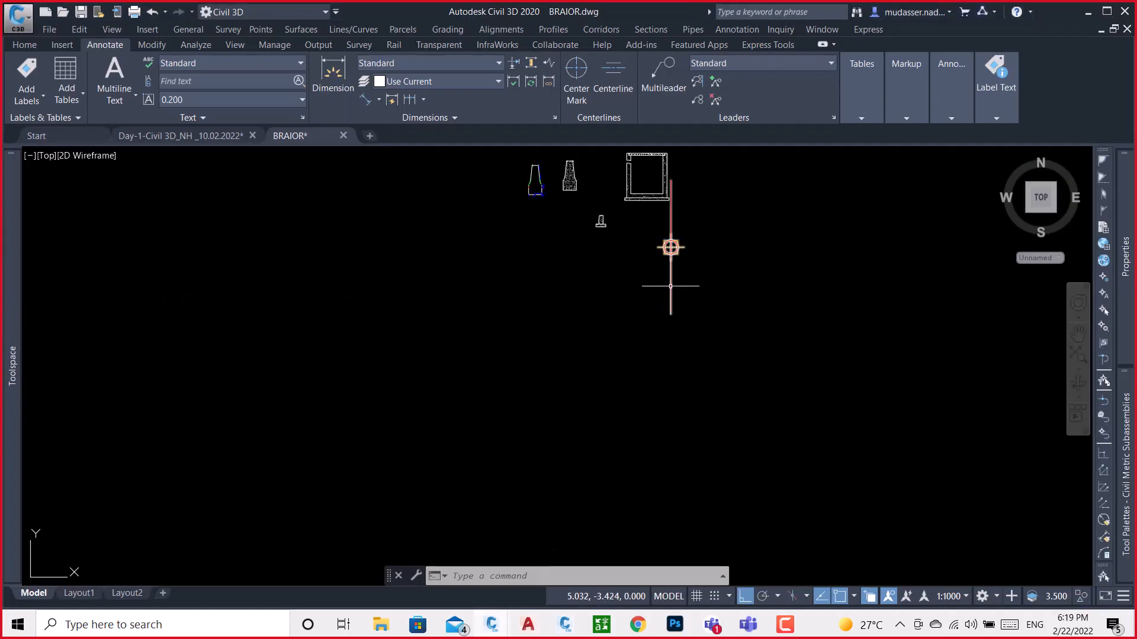
mouse_move(1125, 472)
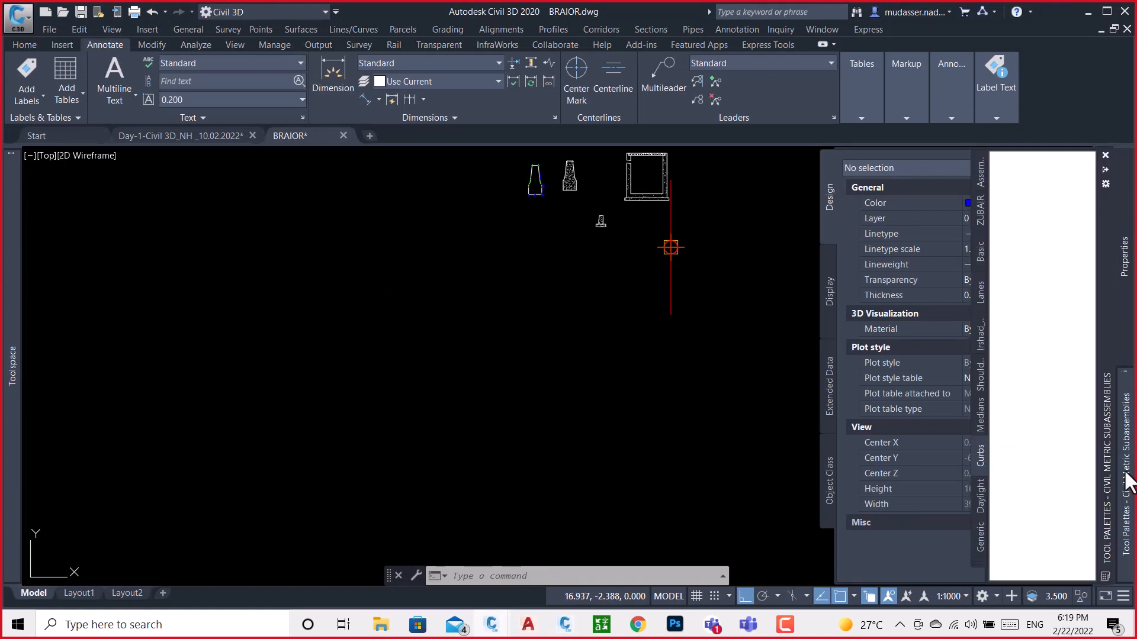
left_click(978, 184)
left_click(978, 337)
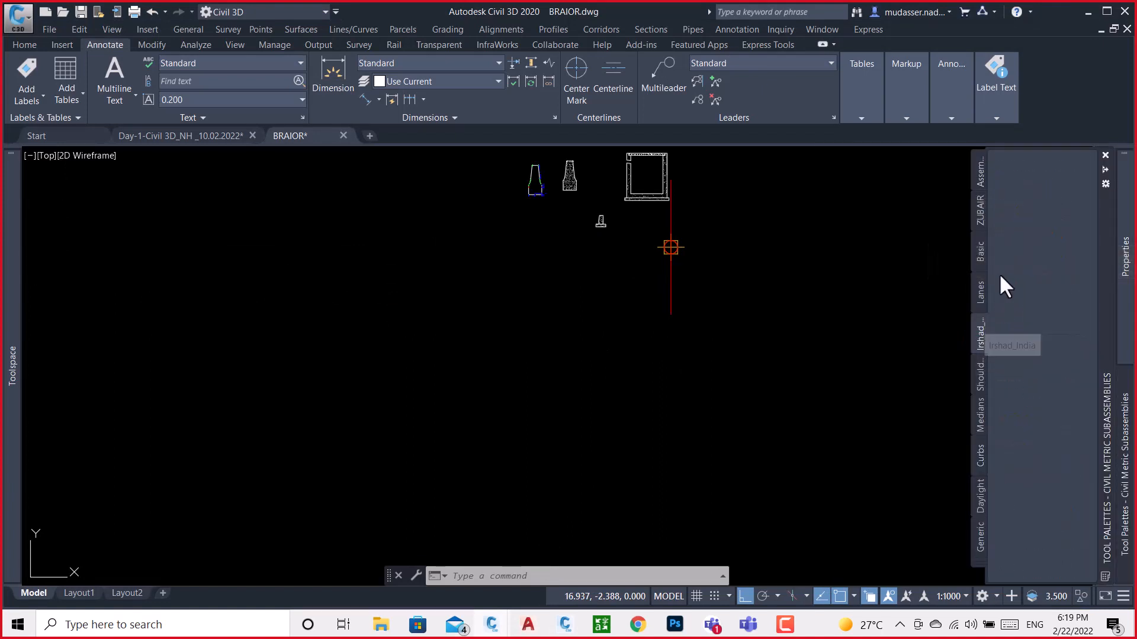
left_click(981, 292)
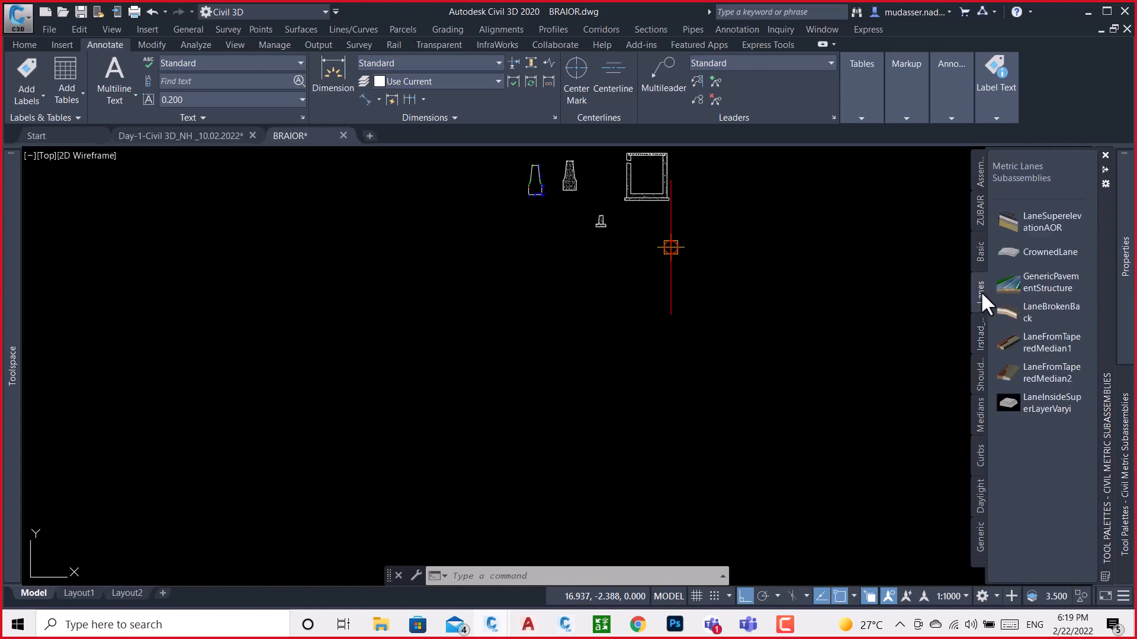
left_click(1011, 221)
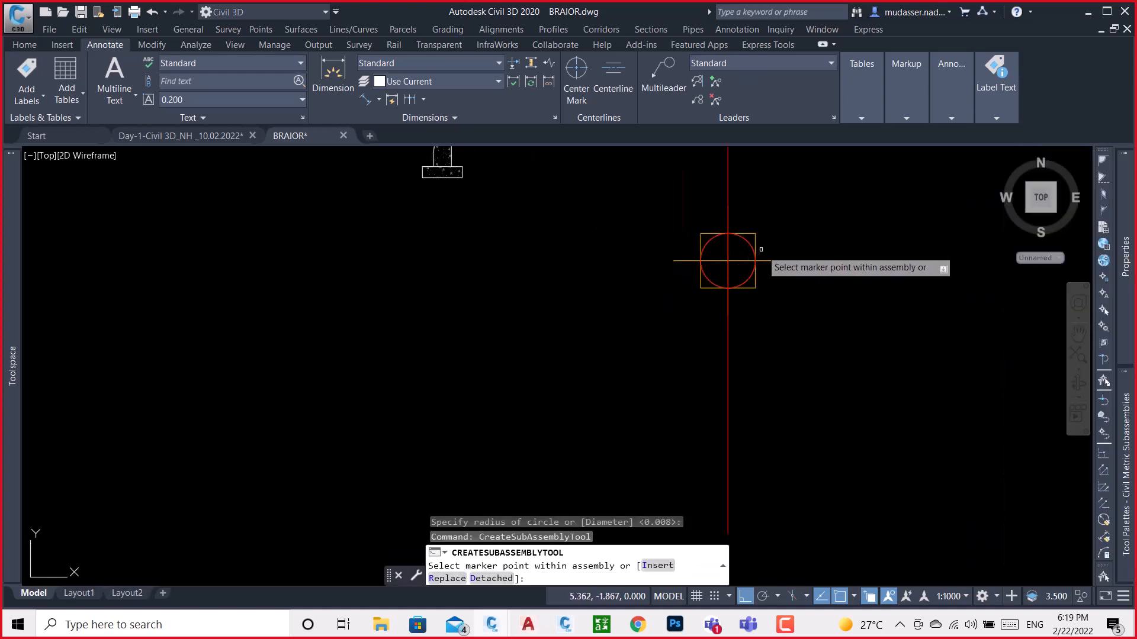
scroll(641, 319, "down", 4)
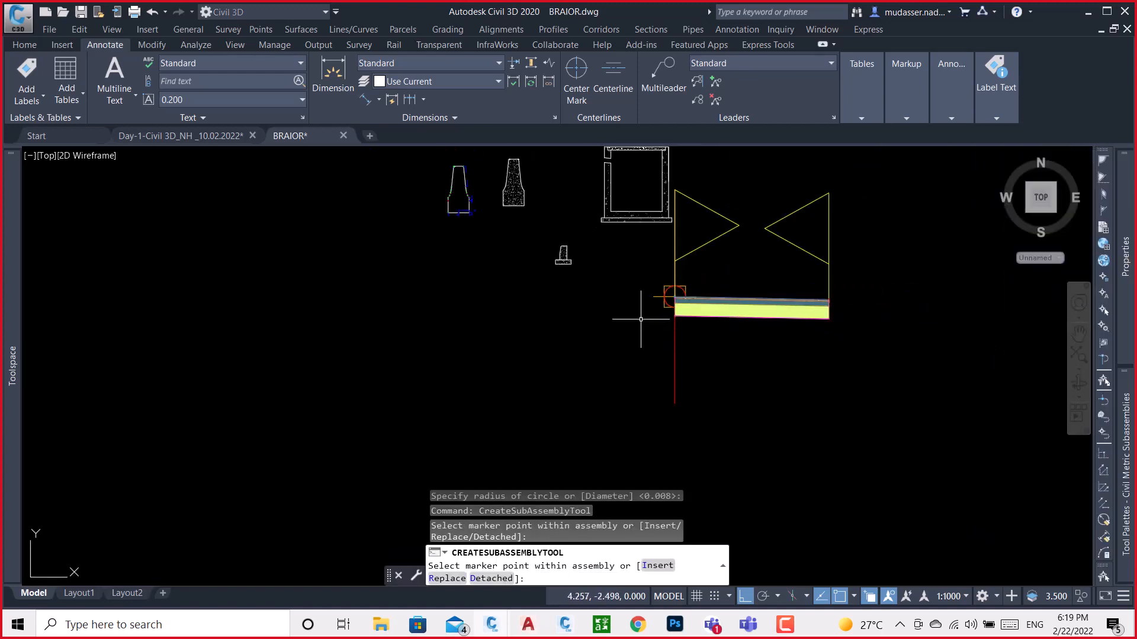
key("Escape")
Select the attached lane, compare it with the separate barrier, curb and drain sections, and return to Subassembly Composer
left_click(824, 318)
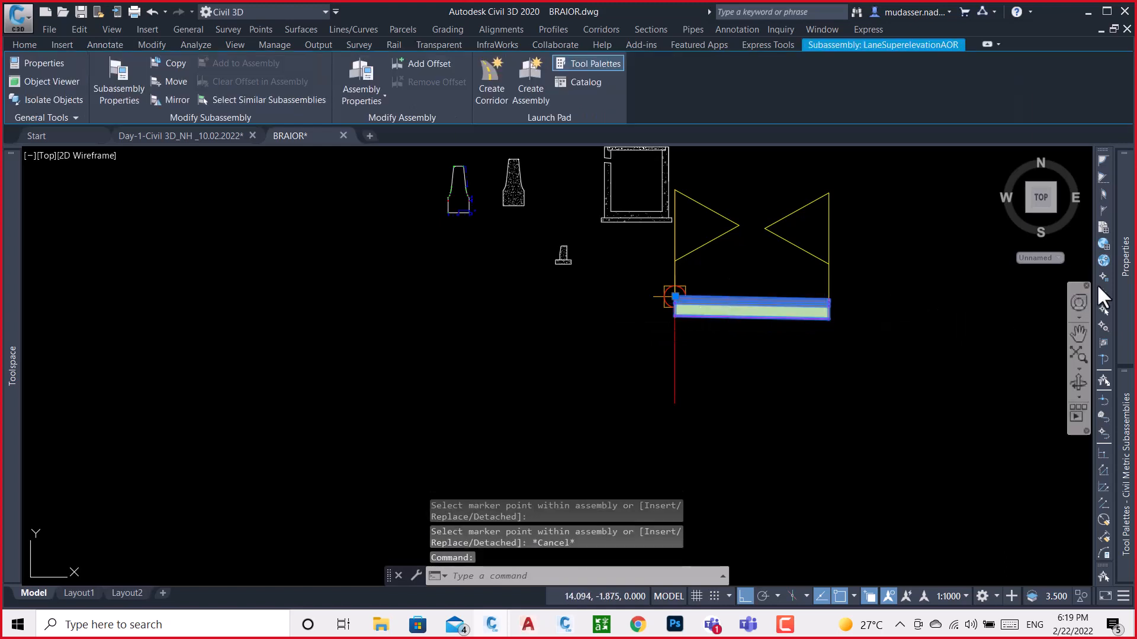
mouse_move(1128, 302)
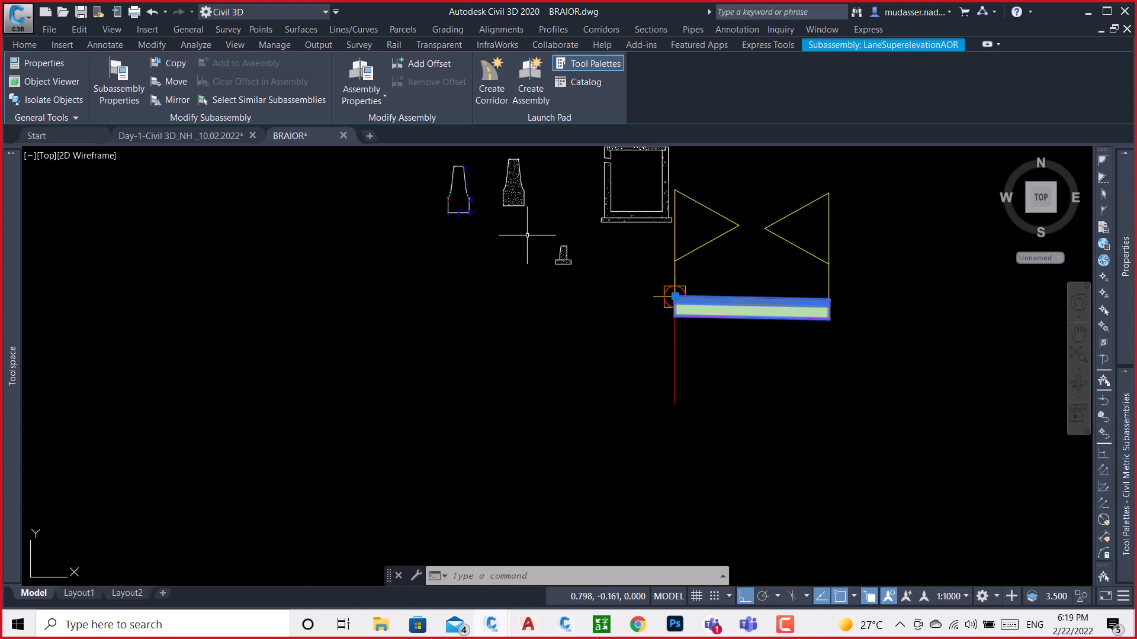
mouse_move(1107, 344)
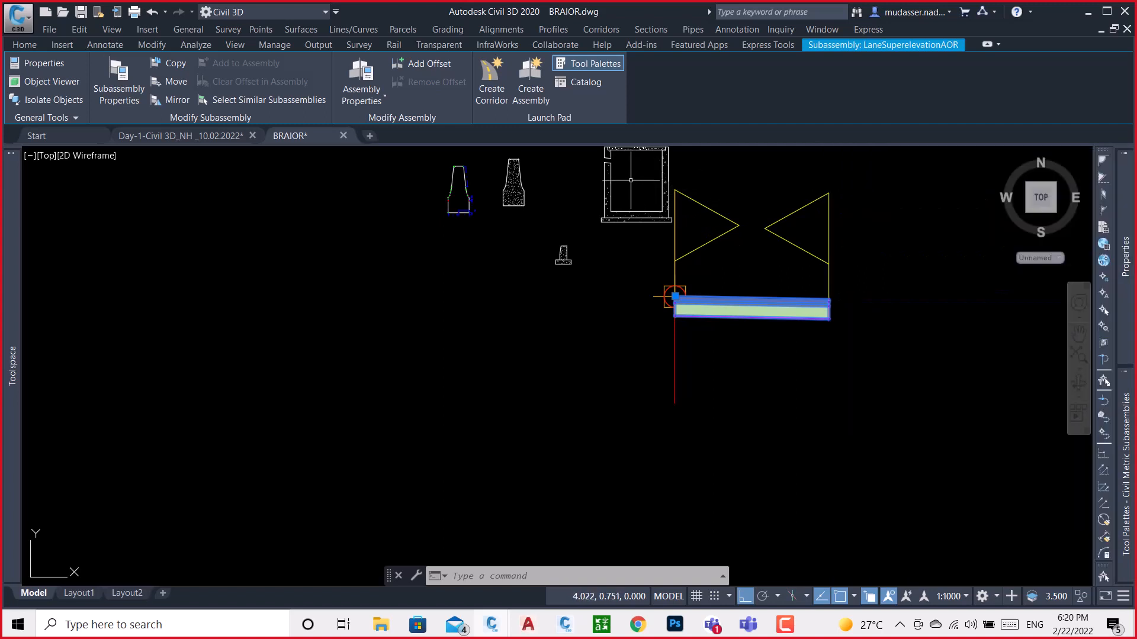
middle_click_drag(630, 182, 577, 257)
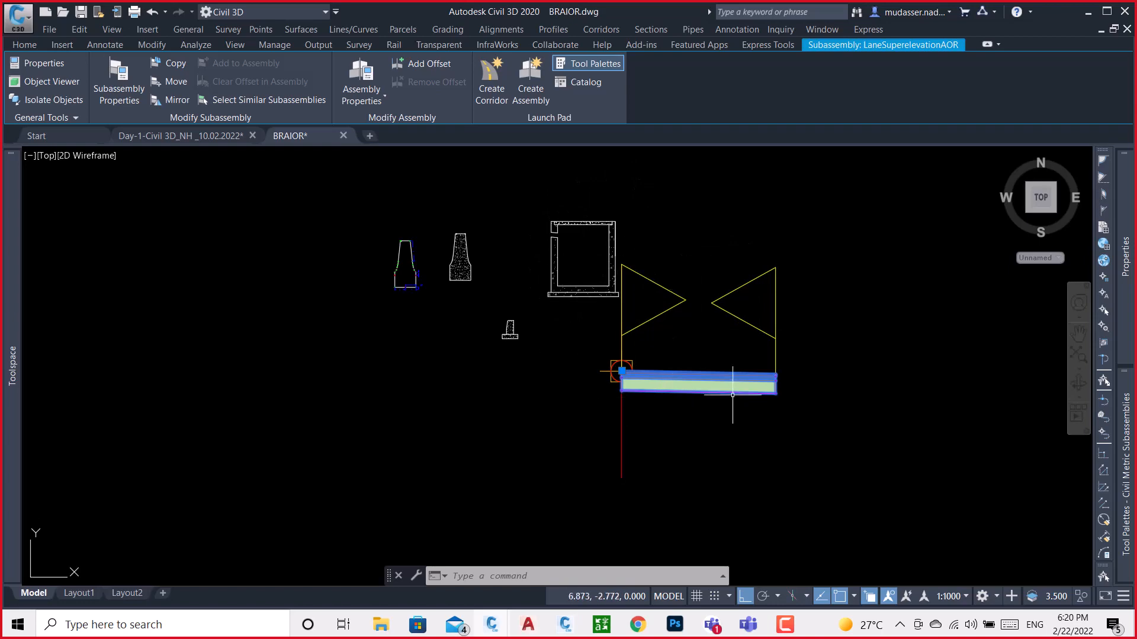
left_click(1085, 11)
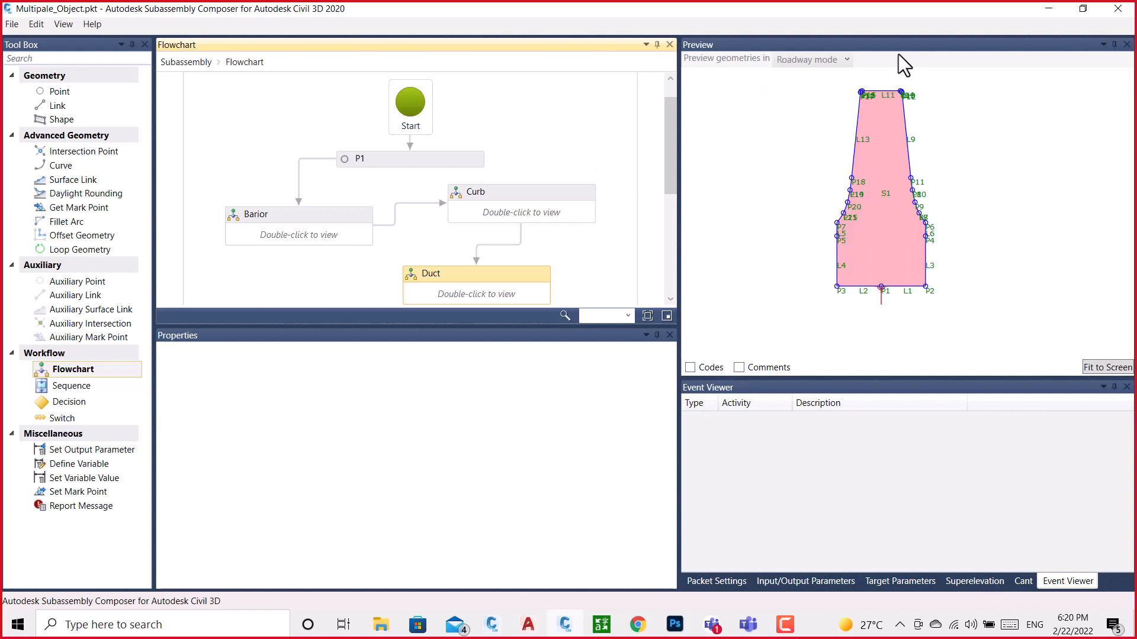
Inspect the properties of point P1 and the Curb flowchart in the subassembly, and minimize Subassembly Composer
left_click(441, 158)
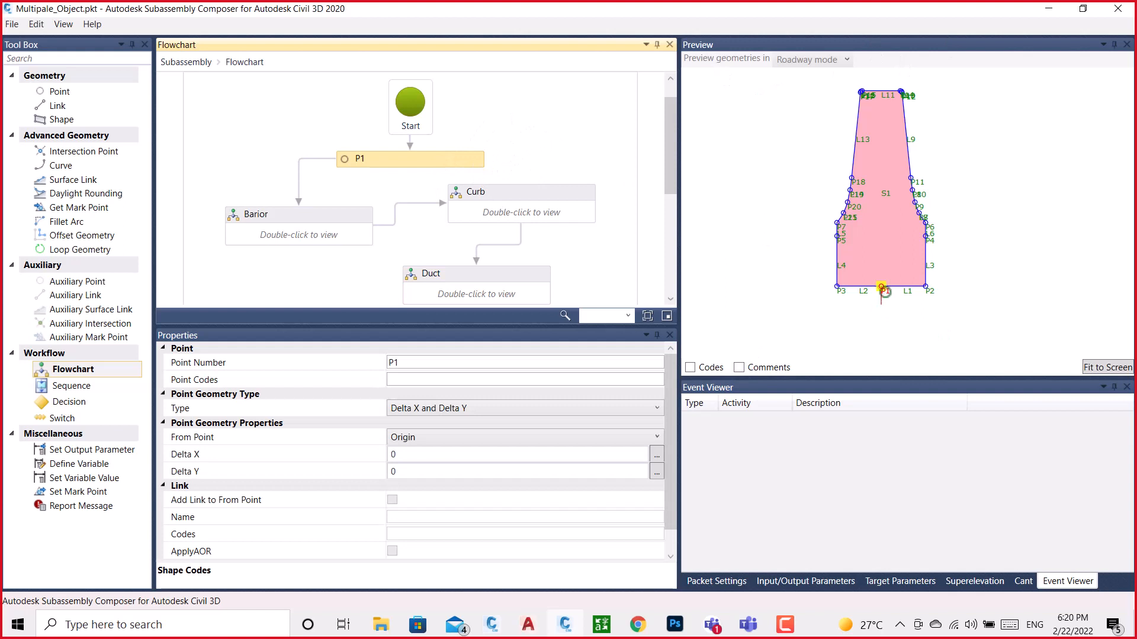
left_click(546, 207)
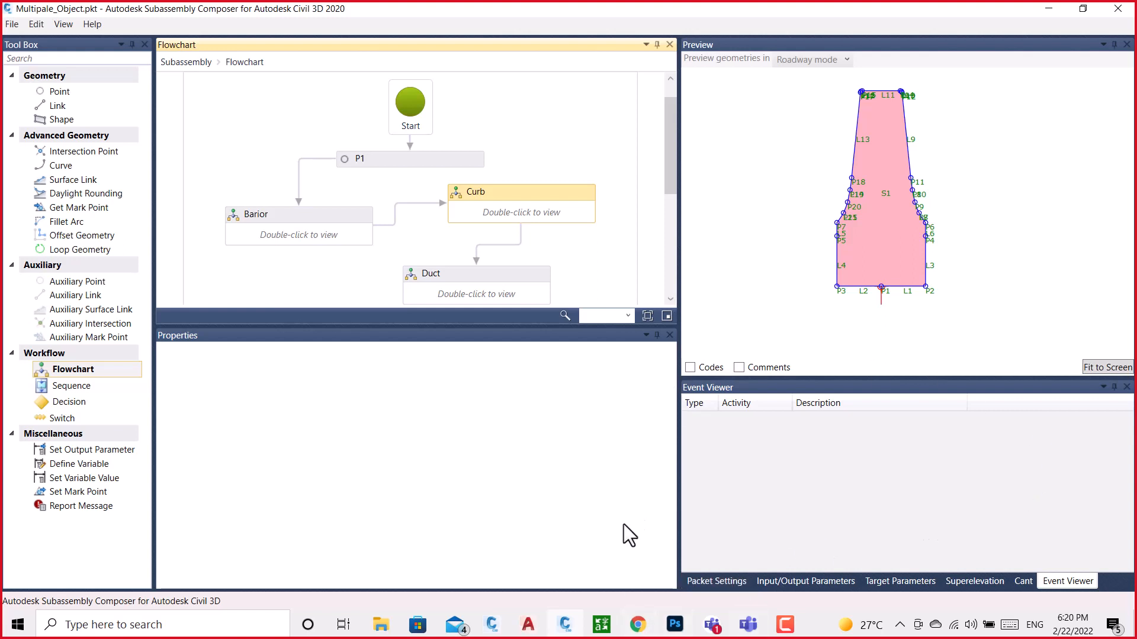
left_click(1049, 9)
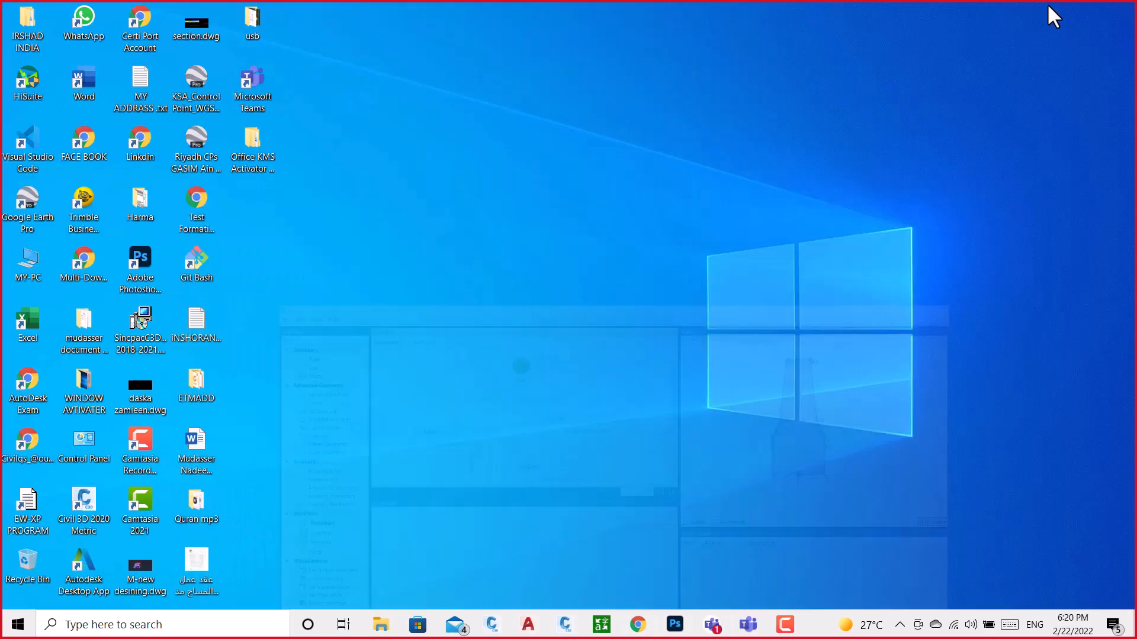